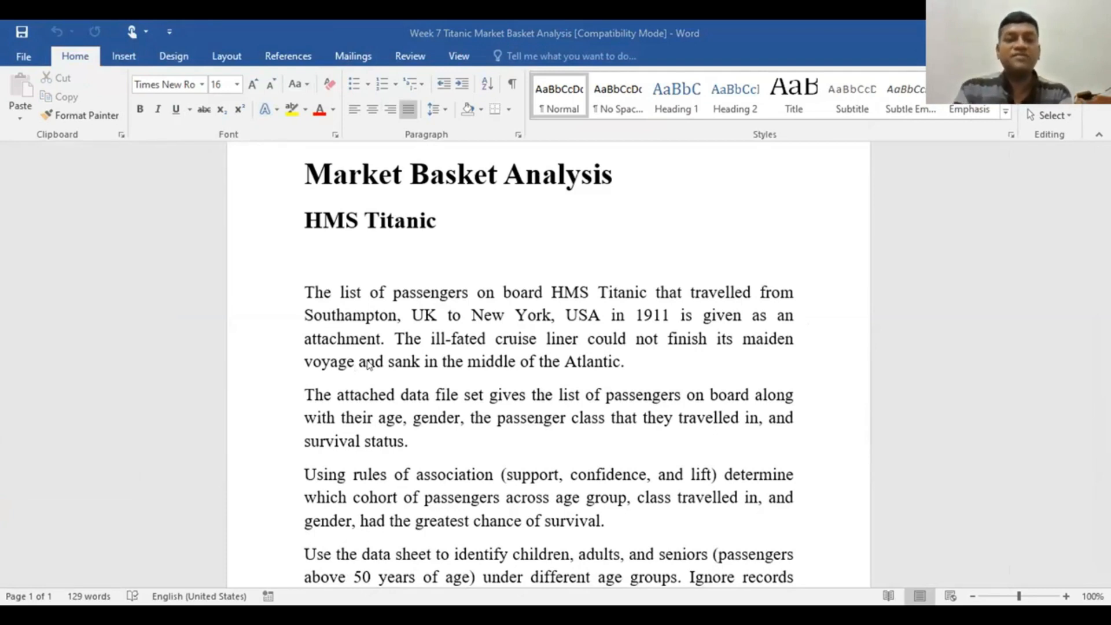
Step: Read the HMS Titanic market basket analysis brief through to the instructions on age groups and incomplete records
scroll(396, 310, "down", 2)
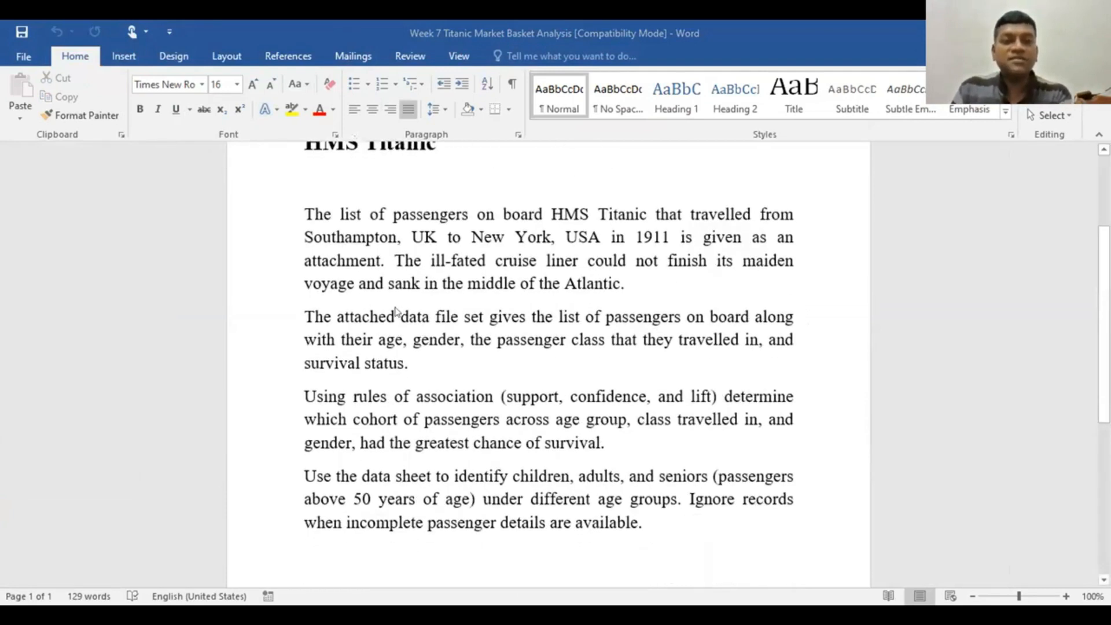
scroll(396, 310, "down", 1)
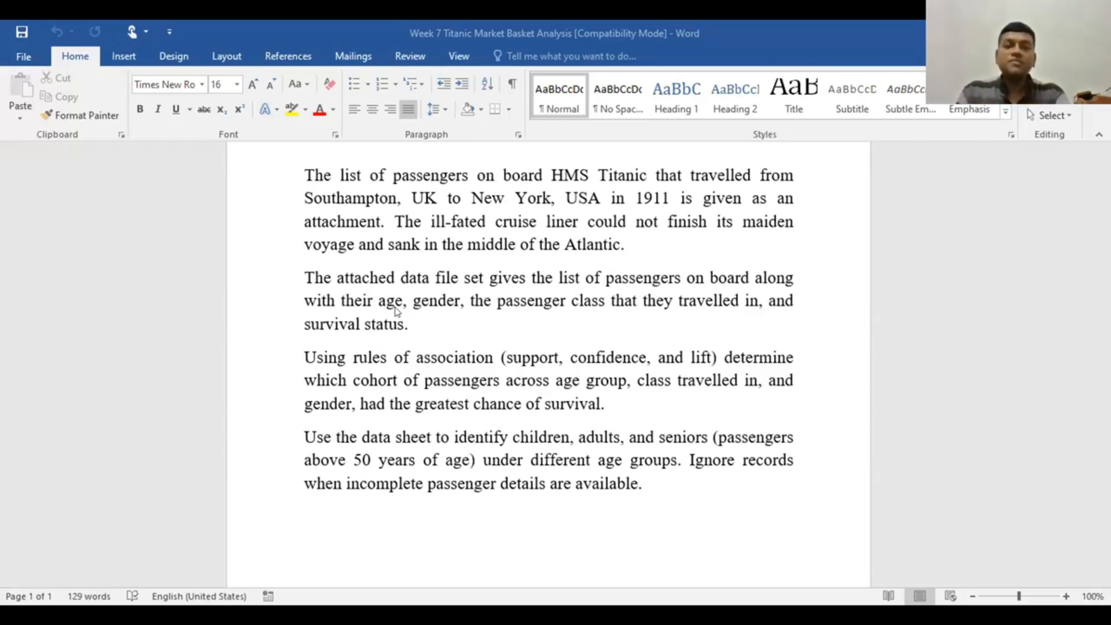
scroll(417, 276, "up", 5)
scroll(578, 498, "down", 4)
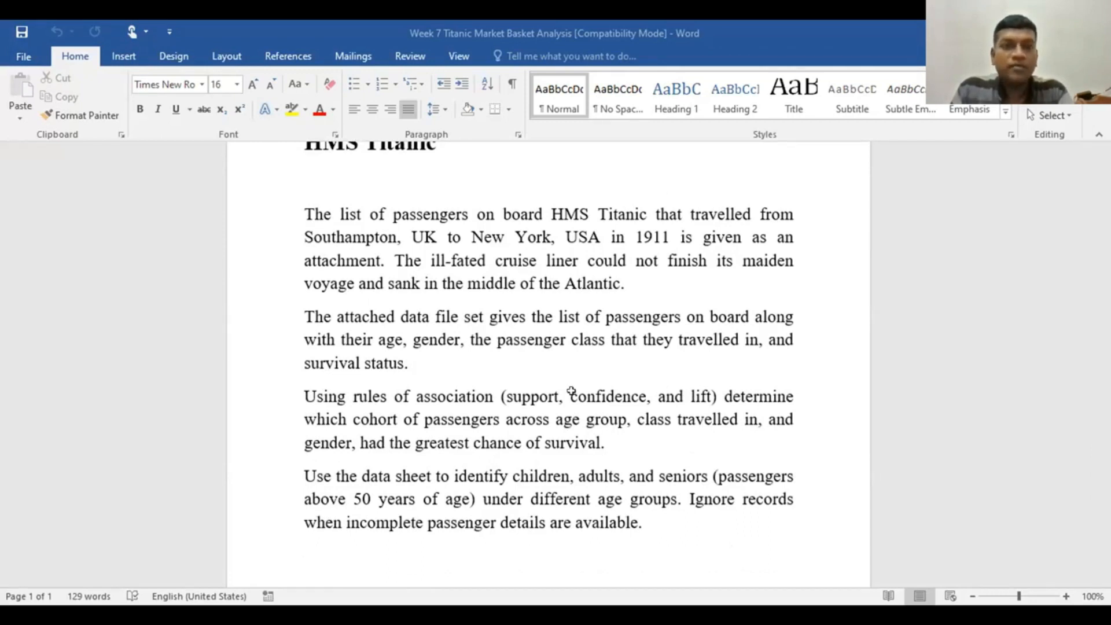
Step: Switch to the Titanic passenger workbook in Excel and widen the Passenger Name column slightly
key("alt+Tab")
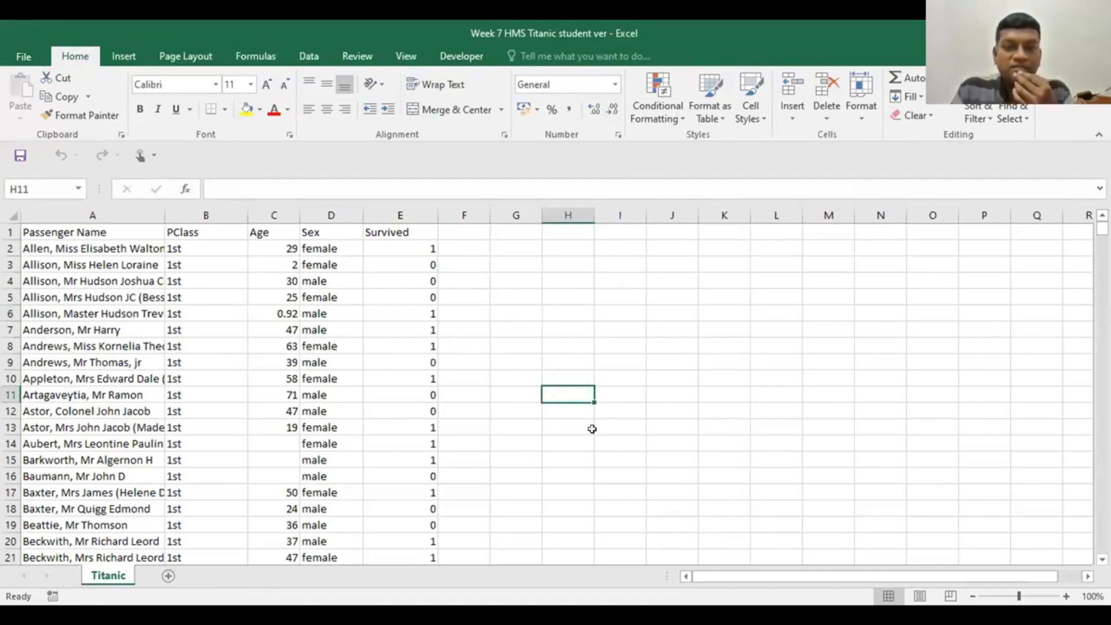
left_click(378, 345)
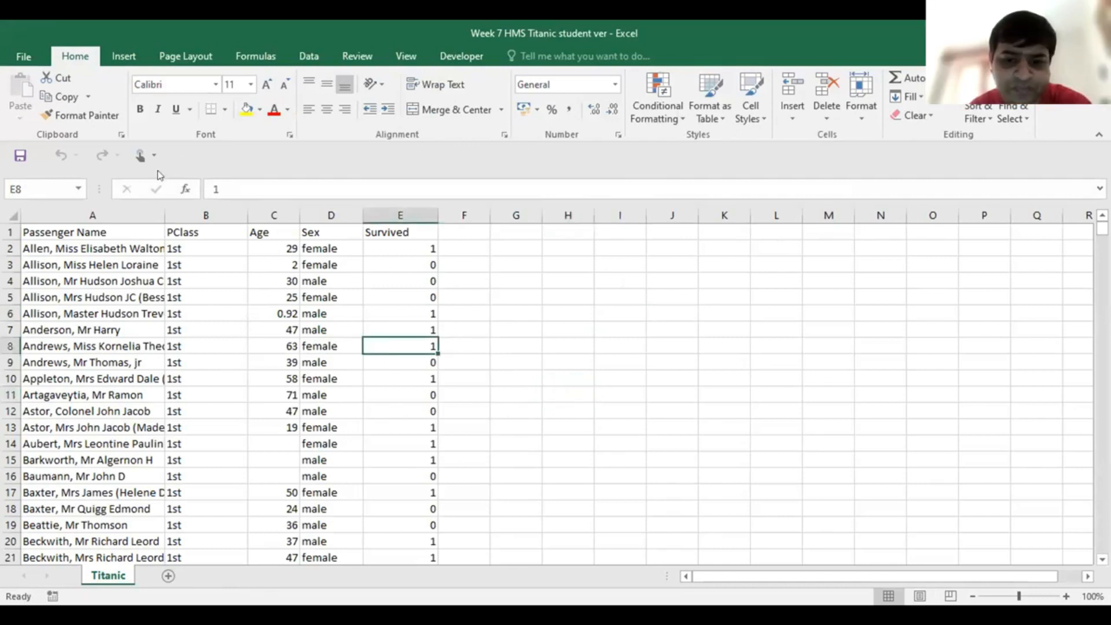
left_click_drag(161, 212, 179, 212)
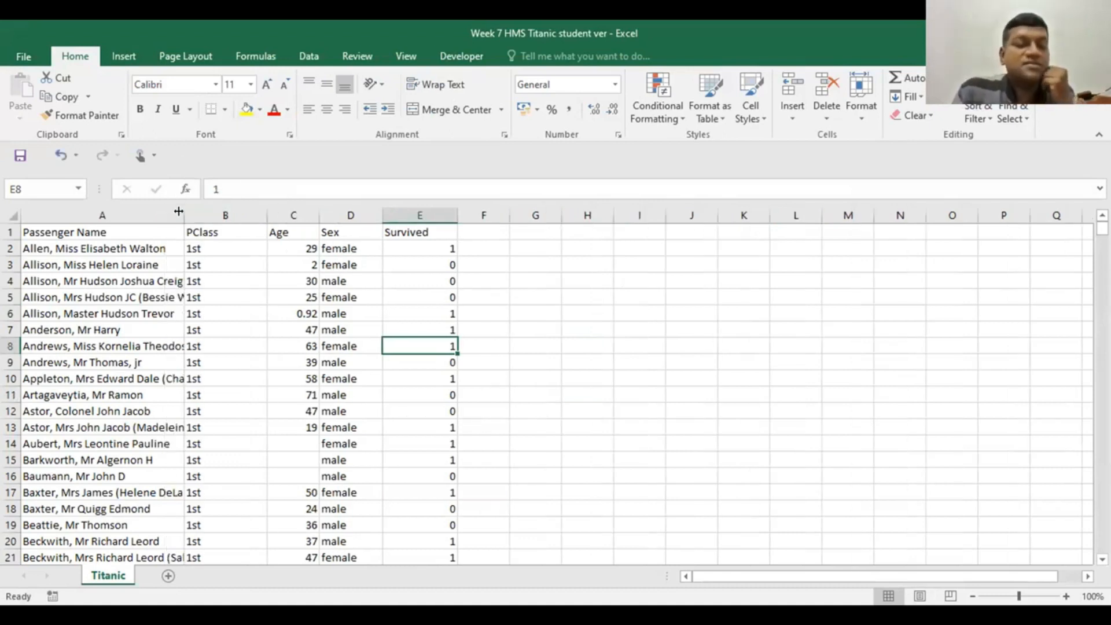
Step: Examine the PClass, Age, Sex and Survived columns of the passenger data
left_click(204, 262)
scroll(215, 341, "down", 2)
scroll(216, 341, "up", 2)
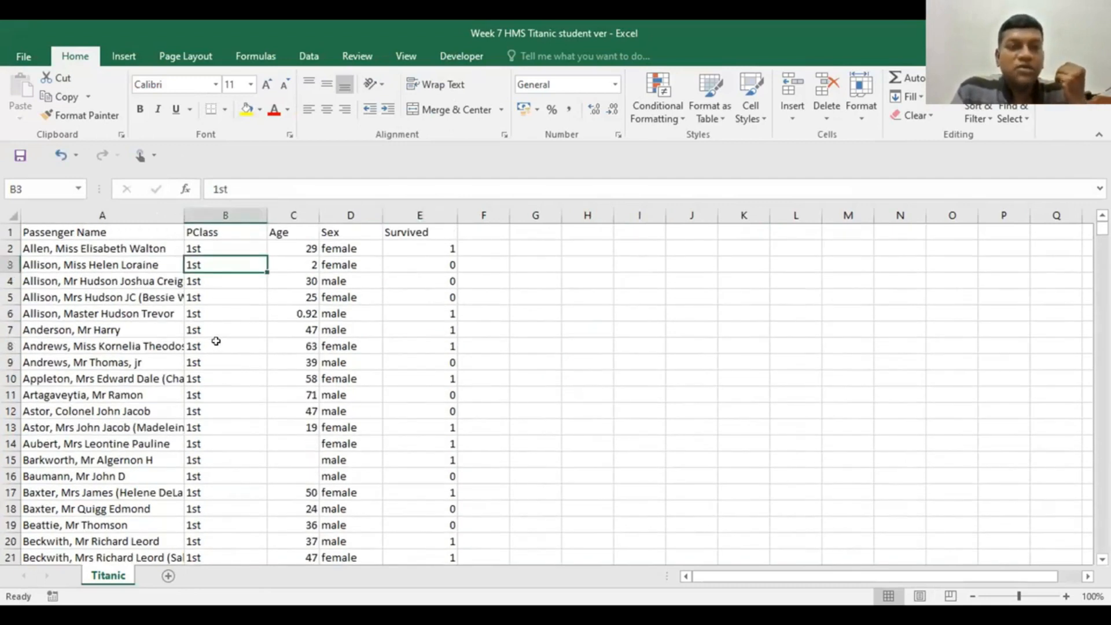
left_click(294, 248)
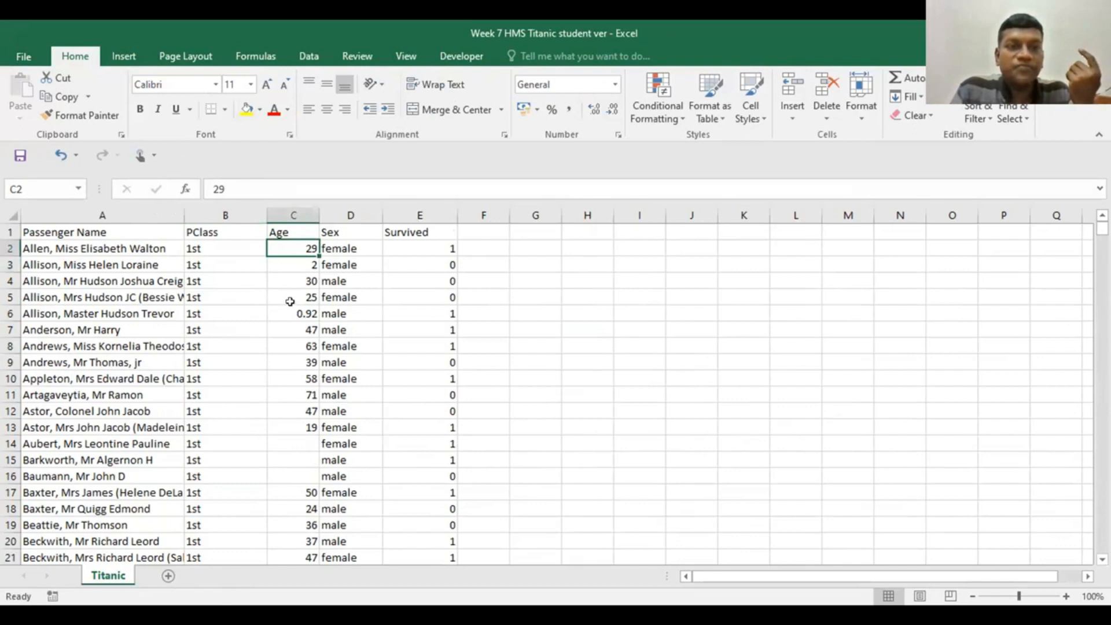
left_click(345, 232)
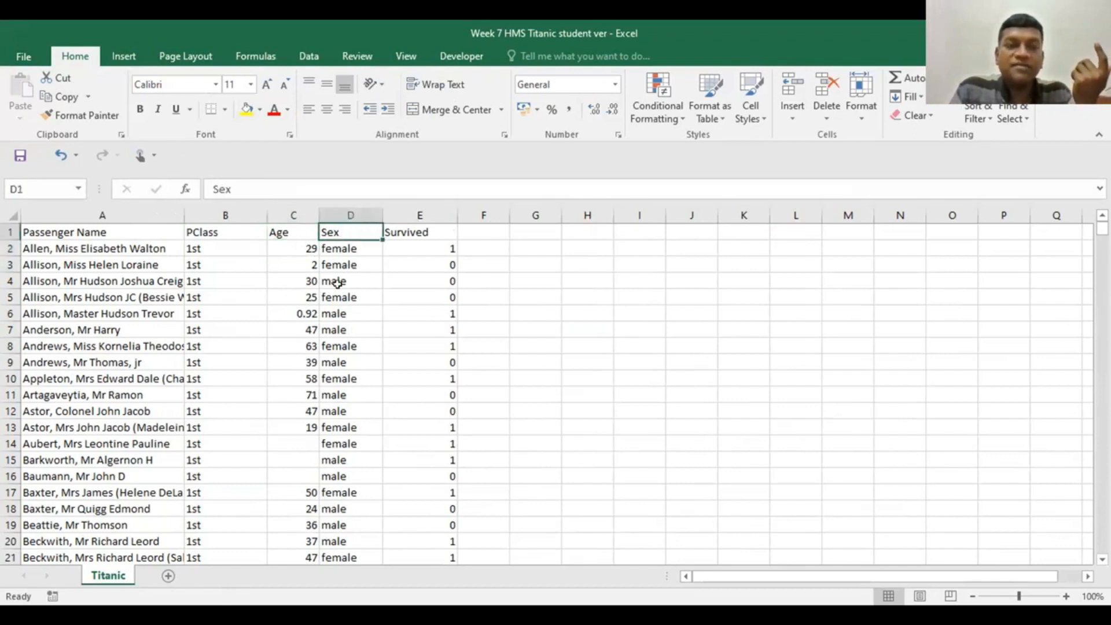
left_click(399, 231)
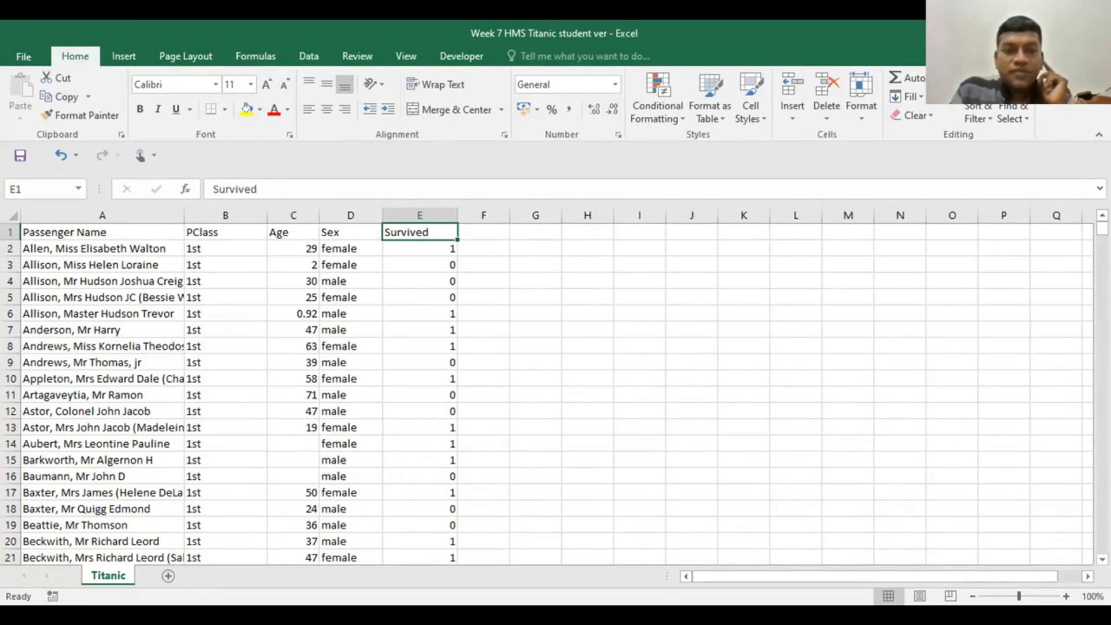
key("alt+Tab")
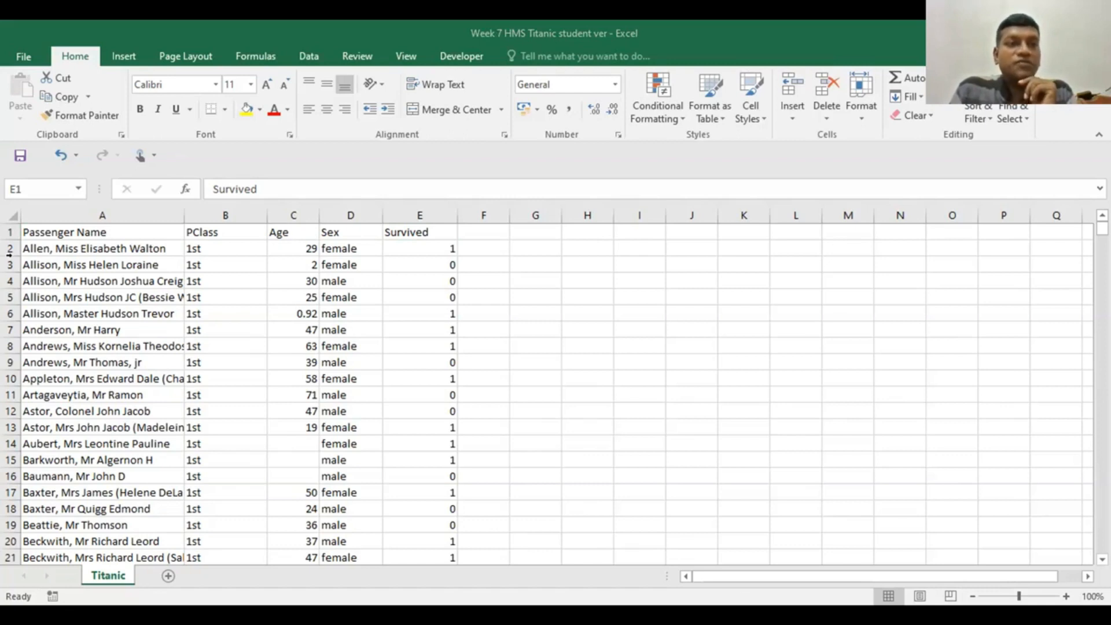
left_click(5, 315)
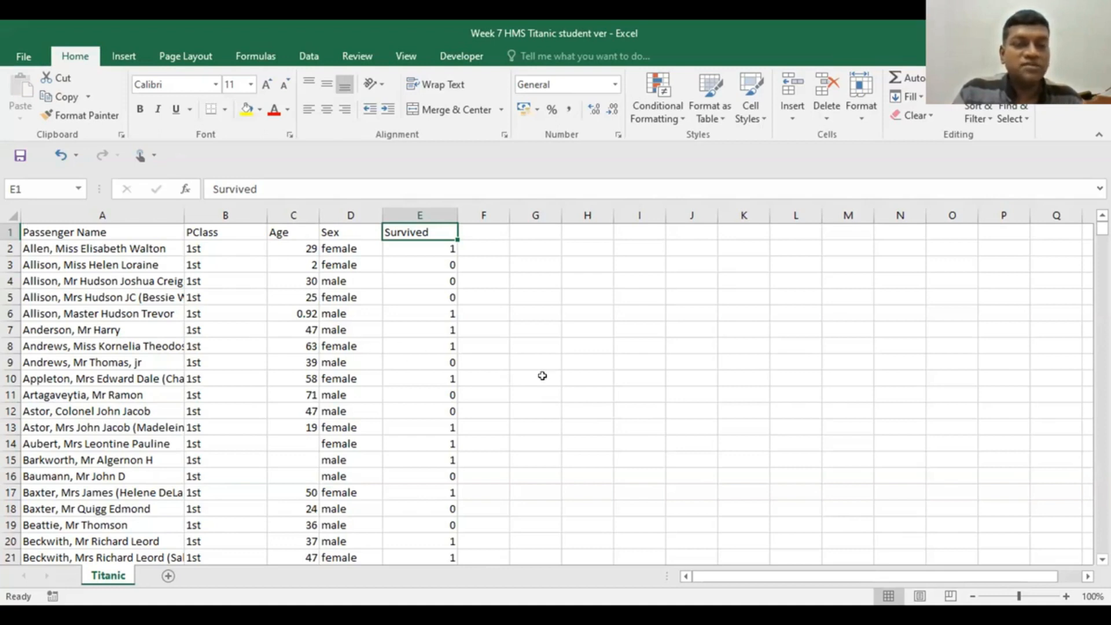
Step: Convert the passenger data range A1:E1314 into a table with headers
left_click(144, 316)
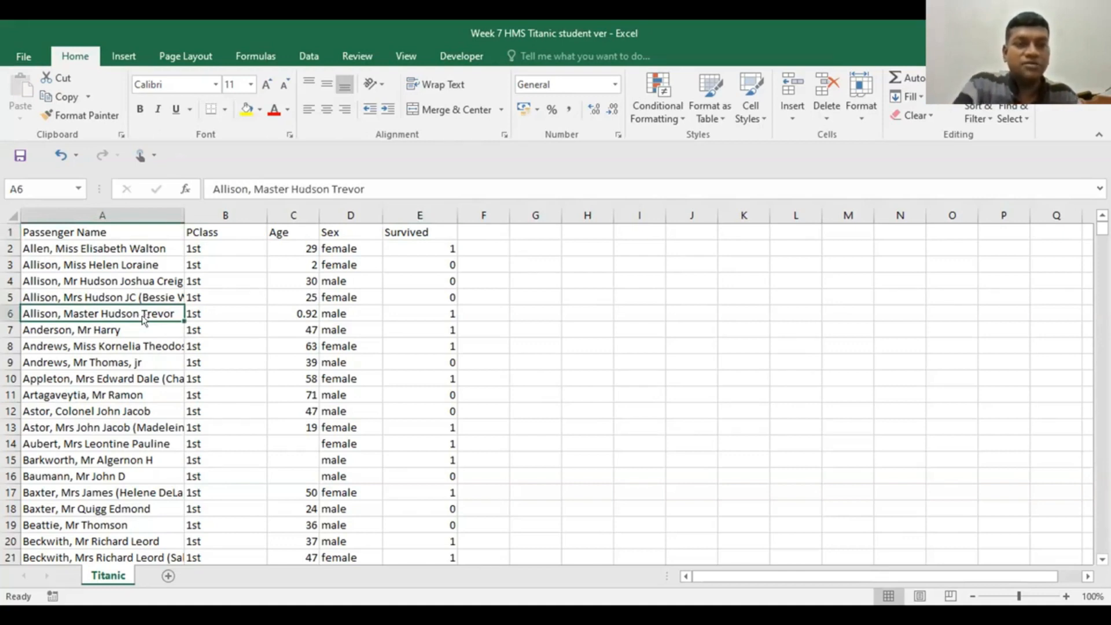
key("ctrl+a")
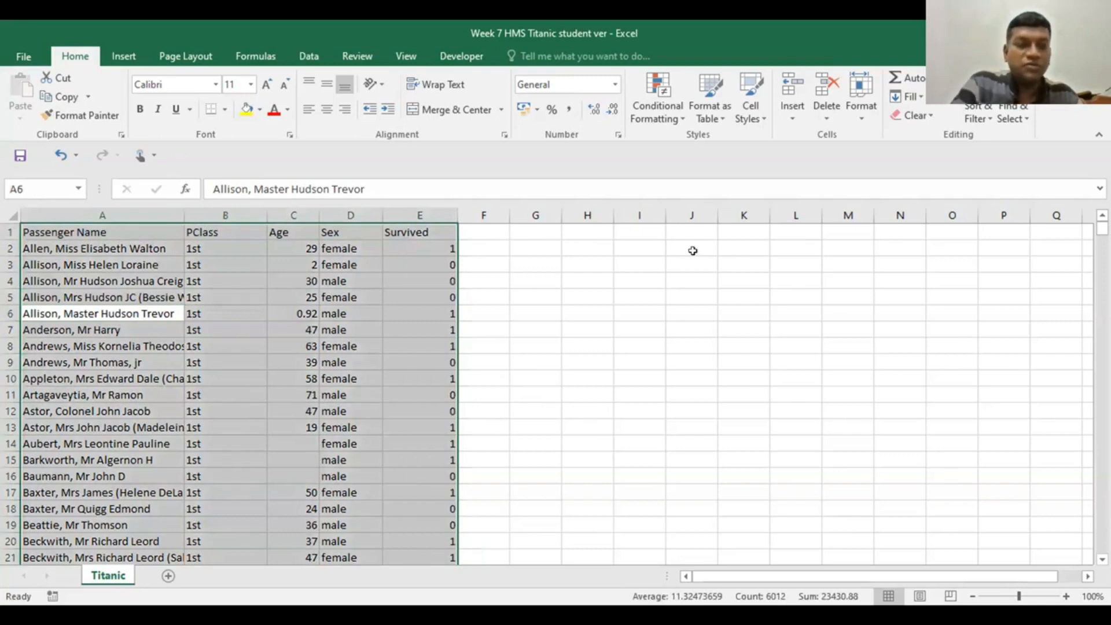
key("ctrl+t")
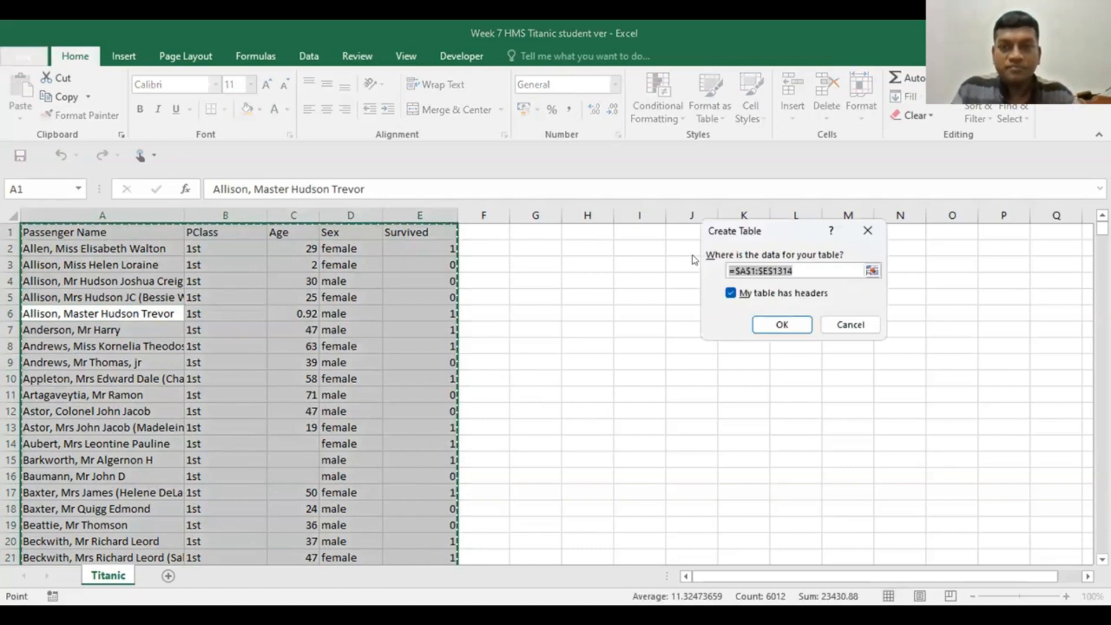
left_click(779, 325)
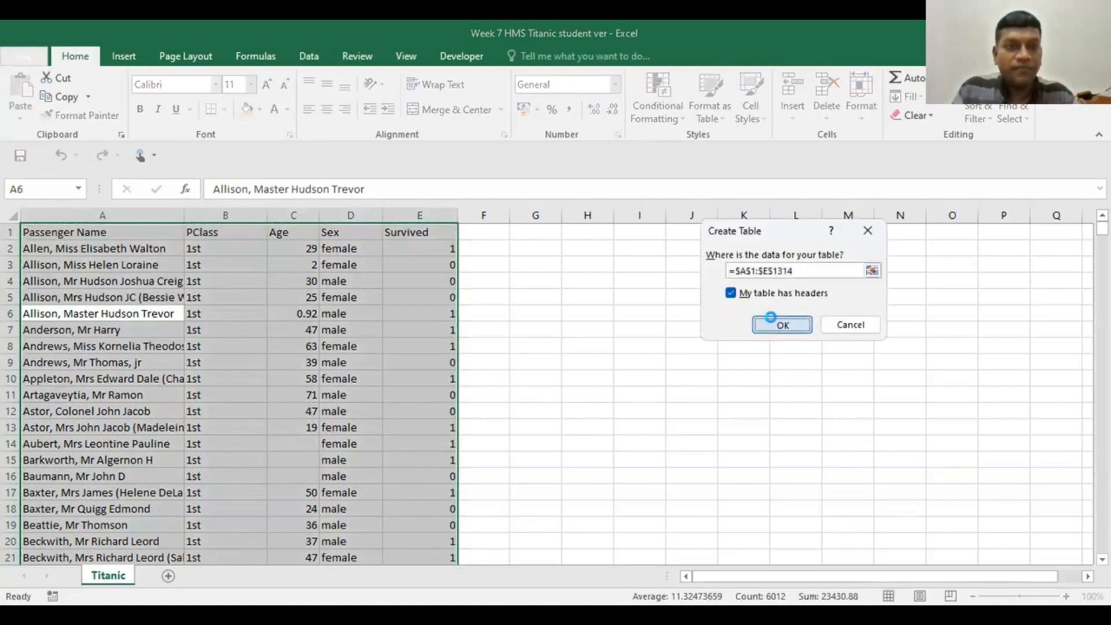
left_click(637, 313)
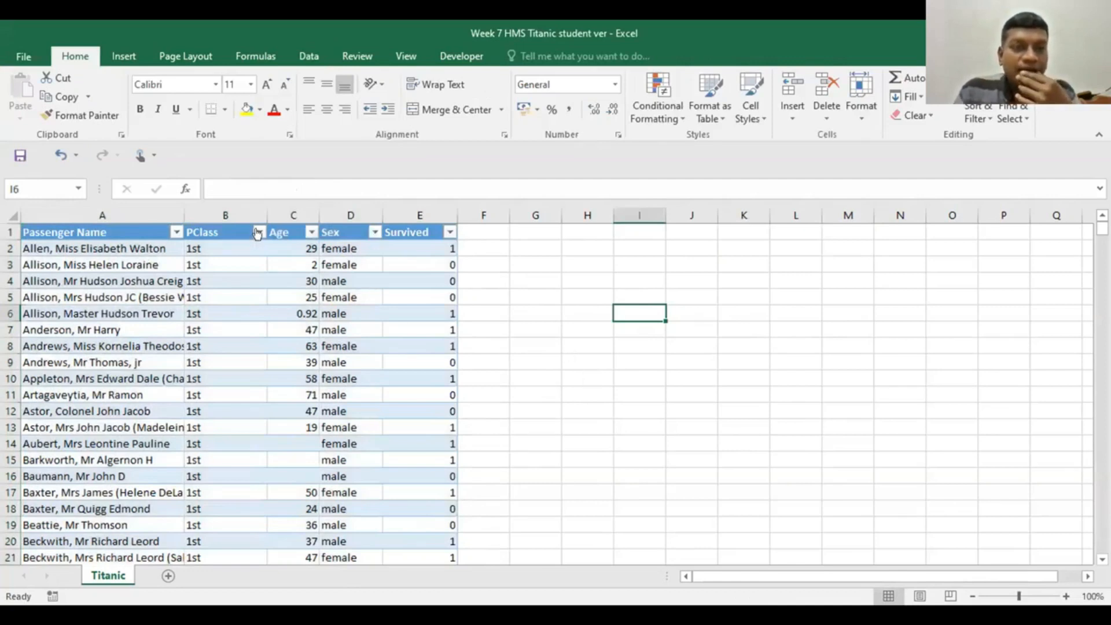
Step: Check the PClass column's filter values without filtering, and insert an empty row above the table's header row
left_click(258, 233)
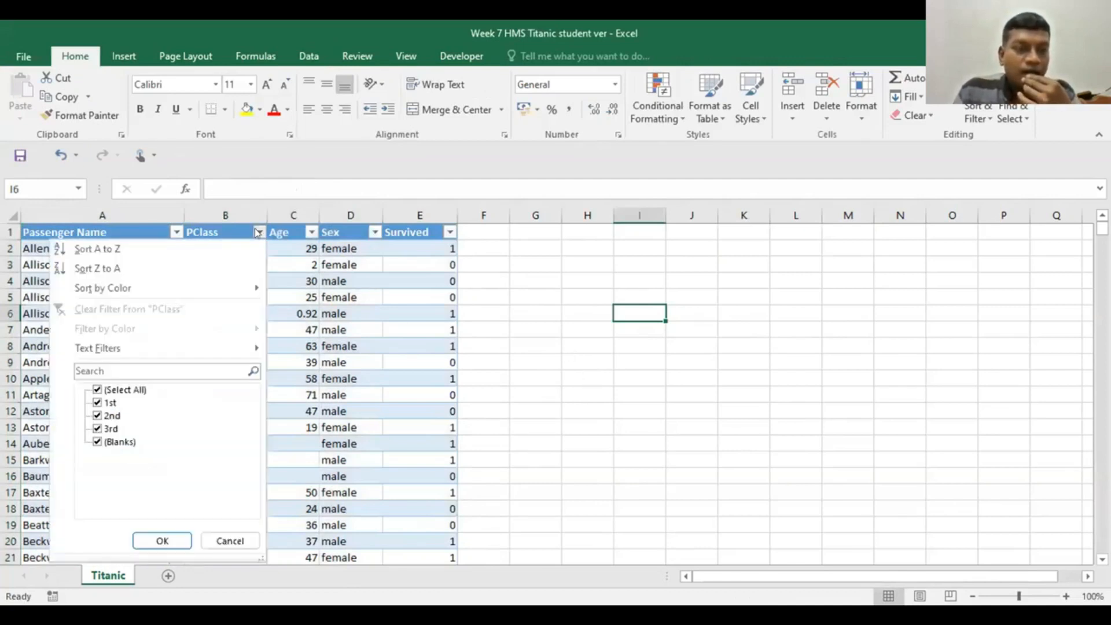
key("Escape")
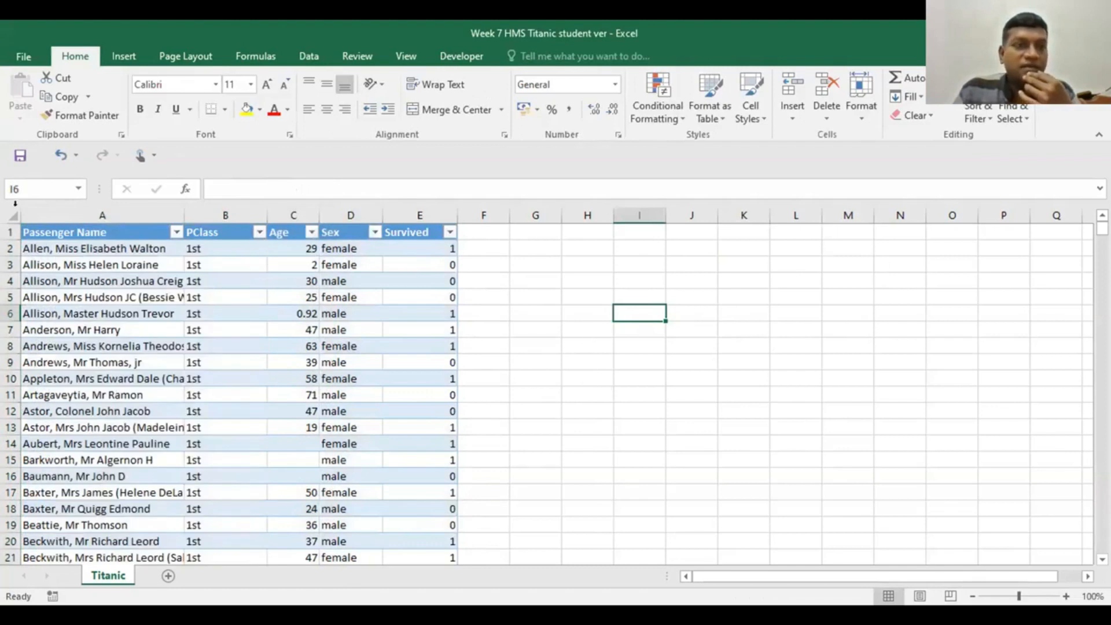
left_click(9, 232)
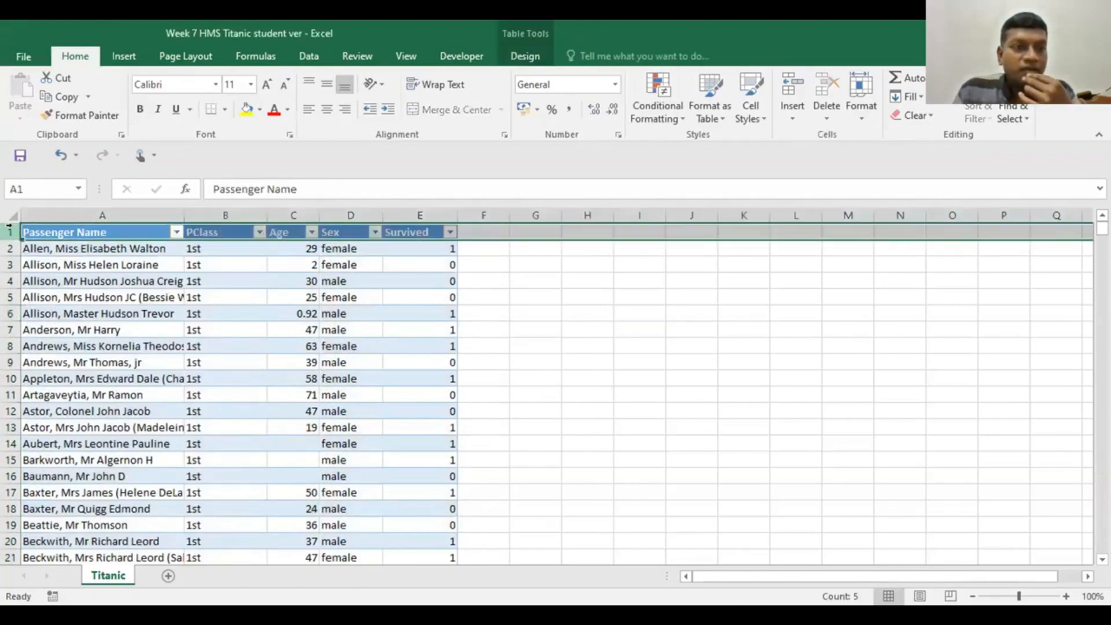
right_click(9, 229)
left_click(45, 337)
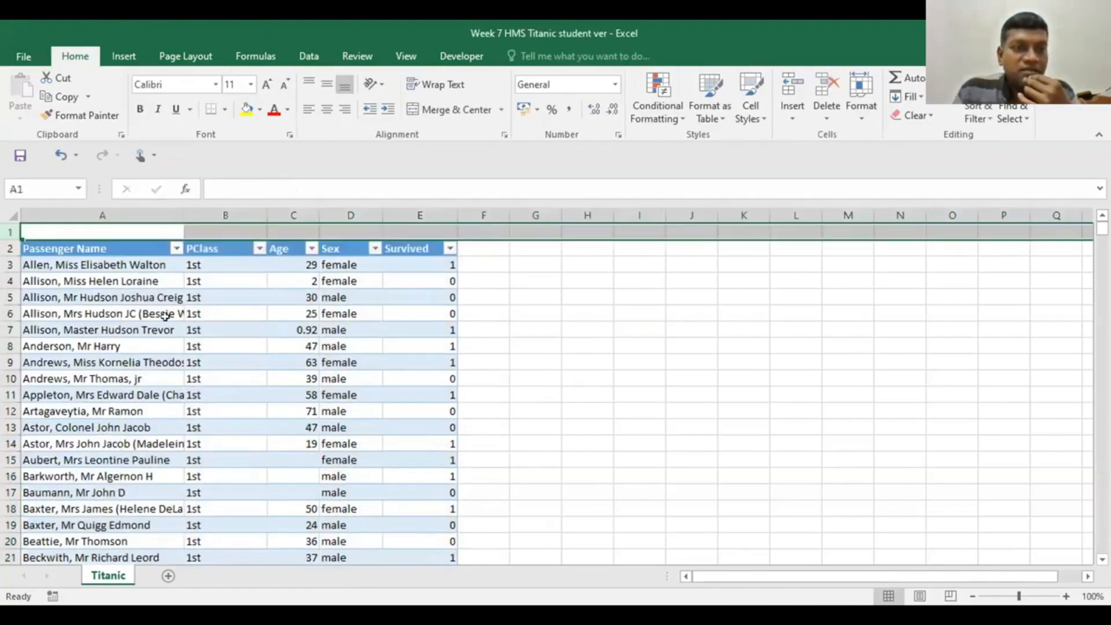
left_click(592, 275)
Step: Count the blank PClass cells by entering =COUNTBLANK(B3:B458) in cell B1
left_click(204, 227)
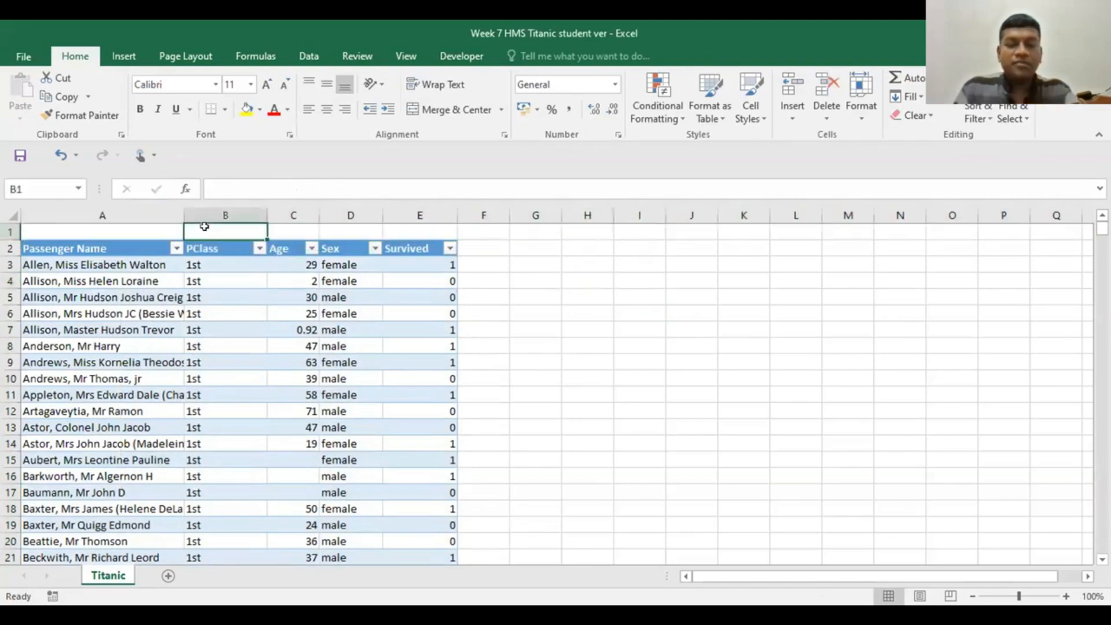
type("=count")
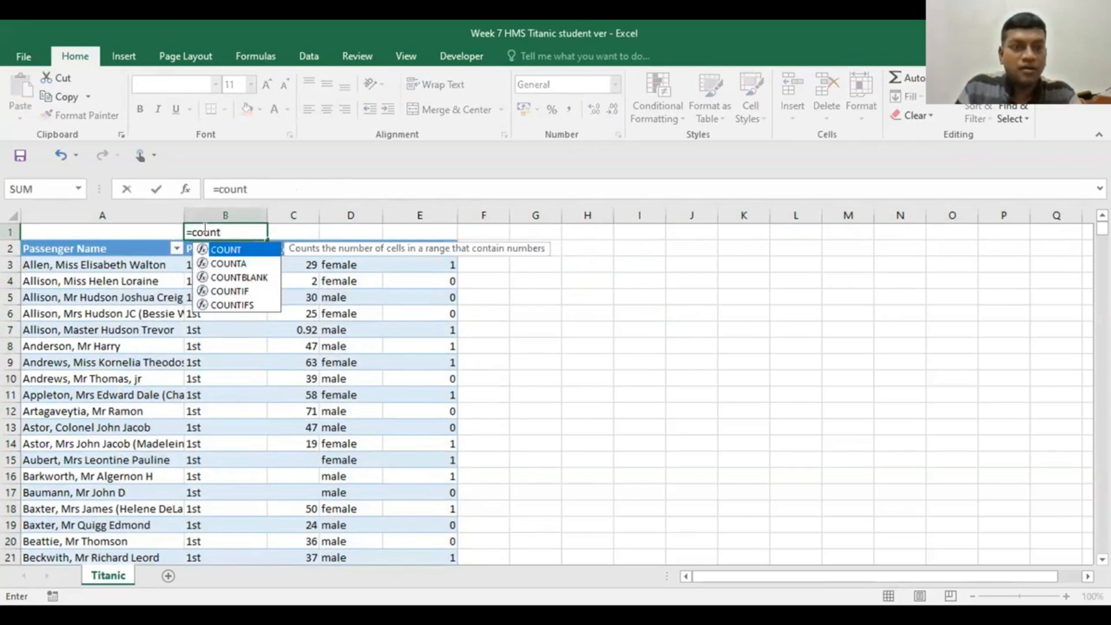
left_click(250, 276)
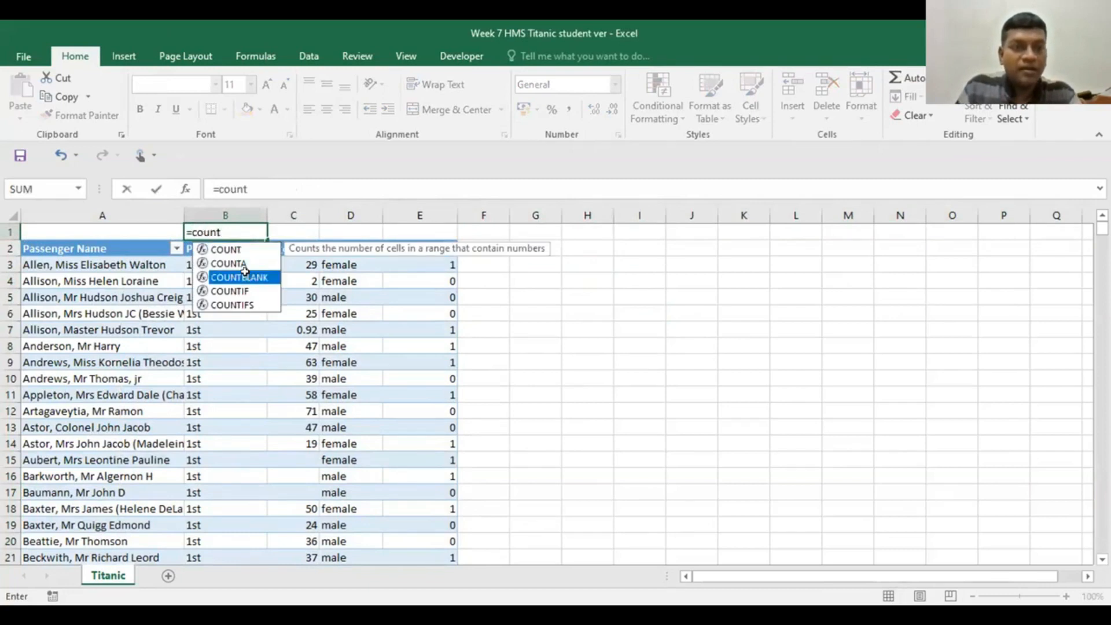
double_click(245, 276)
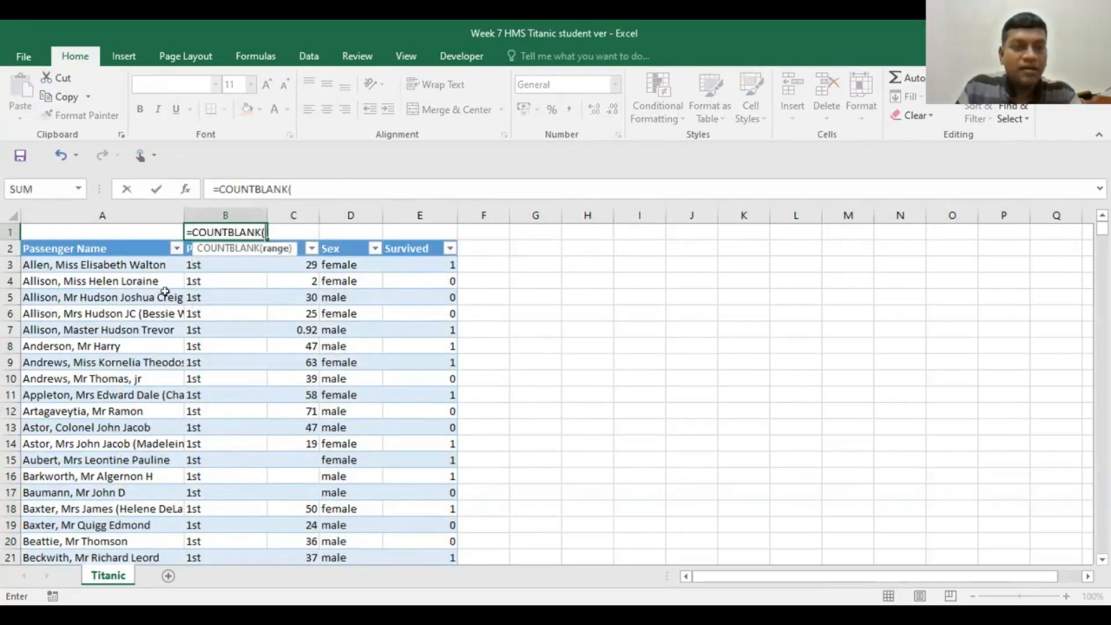
left_click(198, 263)
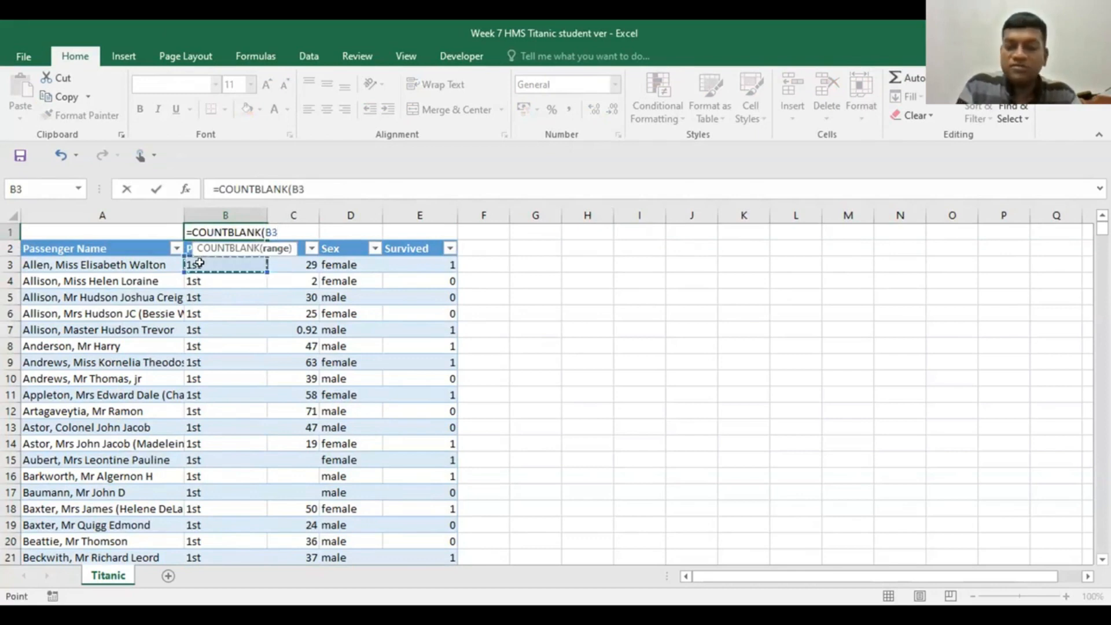
key("ctrl+shift+Down")
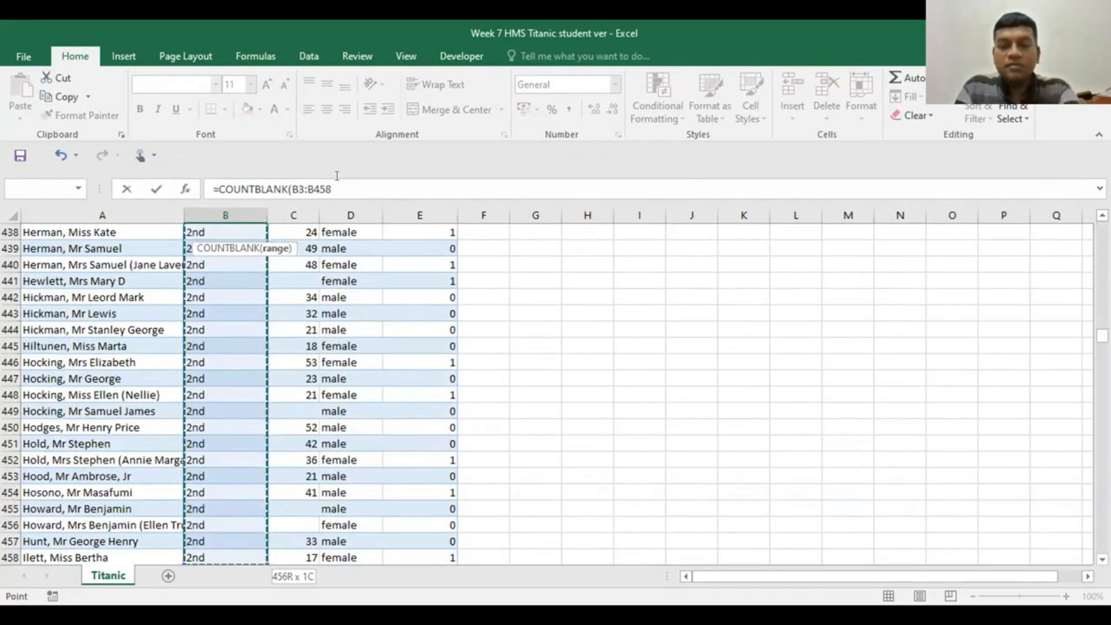
type(")")
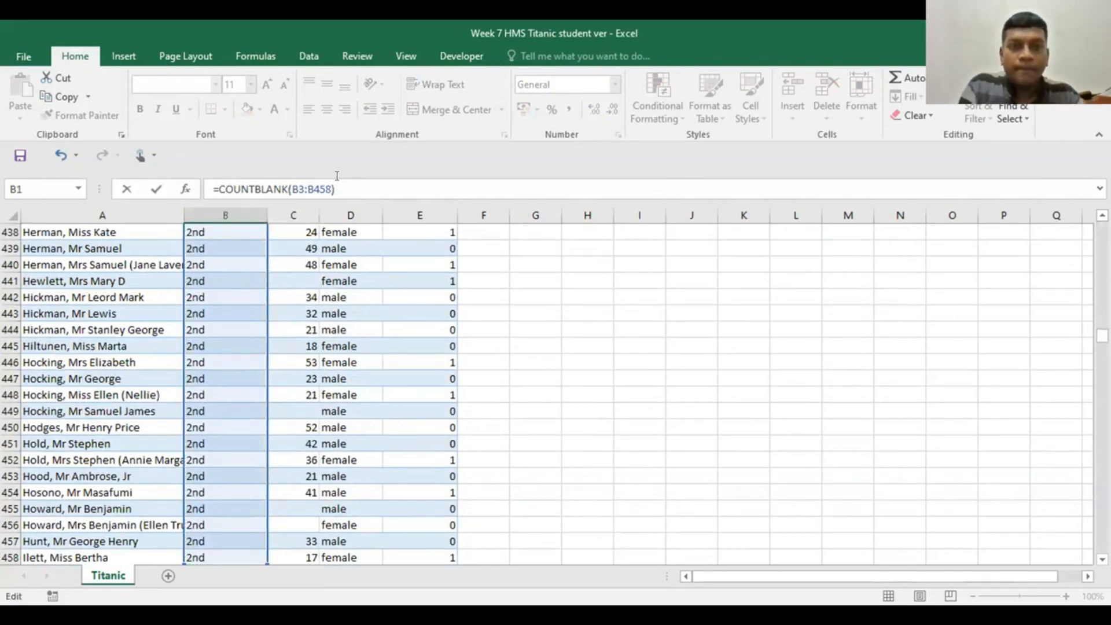
key("Return")
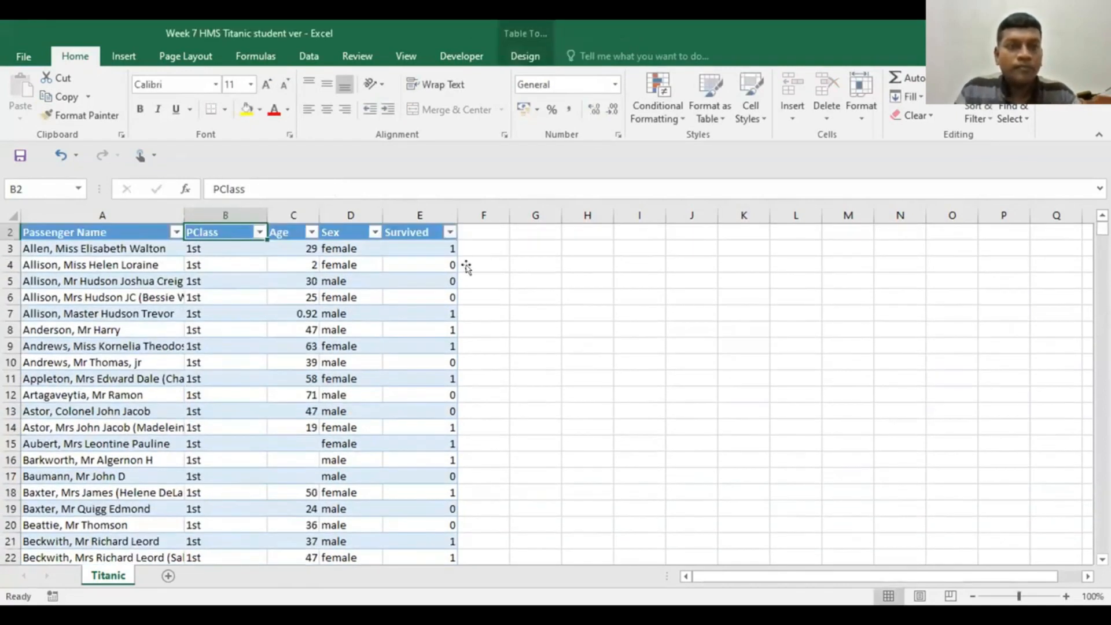
scroll(579, 352, "up", 1)
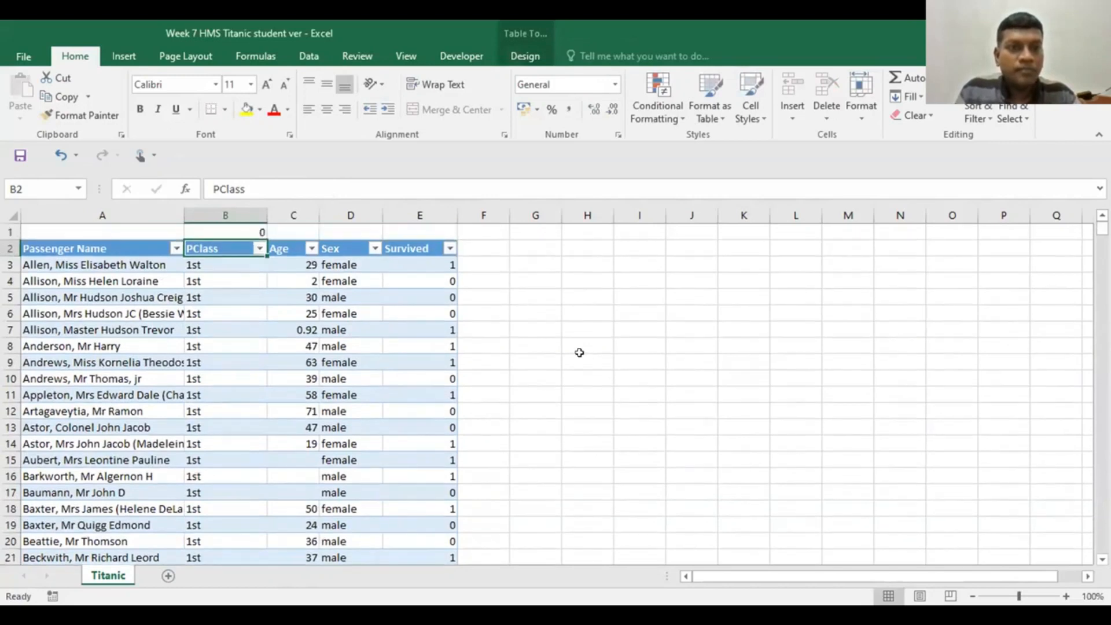
scroll(580, 352, "down", 3)
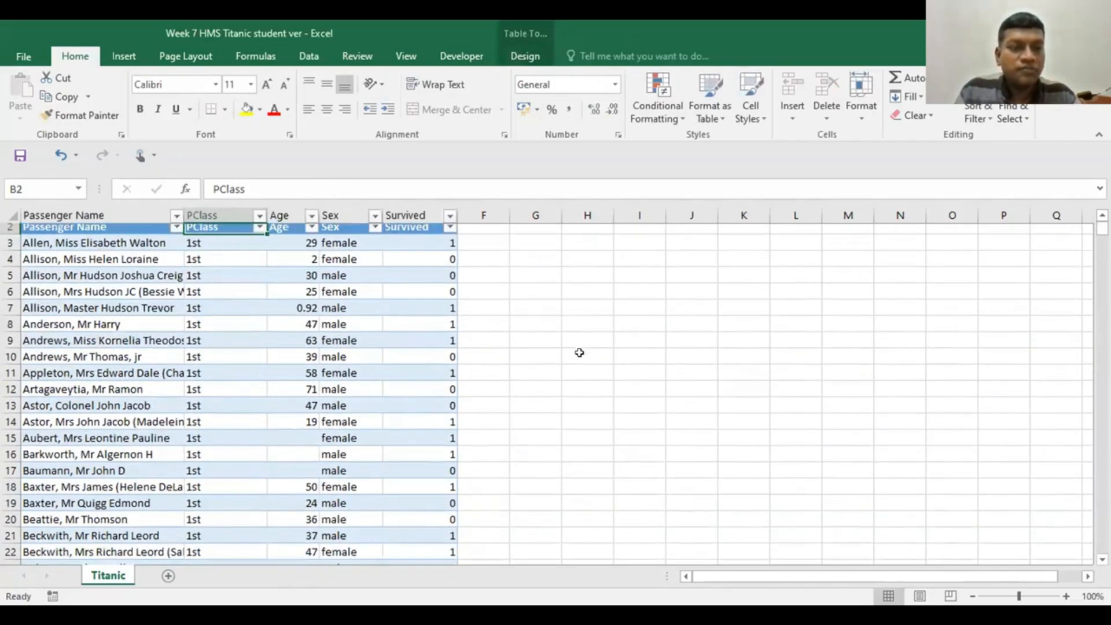
scroll(579, 352, "up", 3)
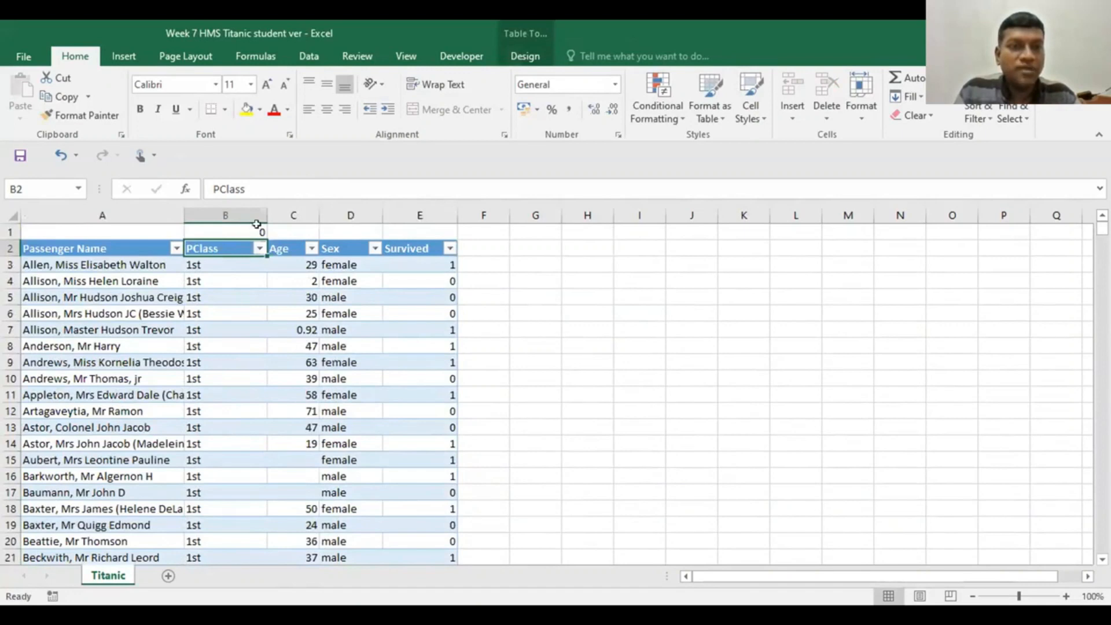
Step: Copy the COUNTBLANK formula from B1 into C1 above the Age column and check its copied range
left_click(252, 231)
left_click_drag(263, 233, 315, 232)
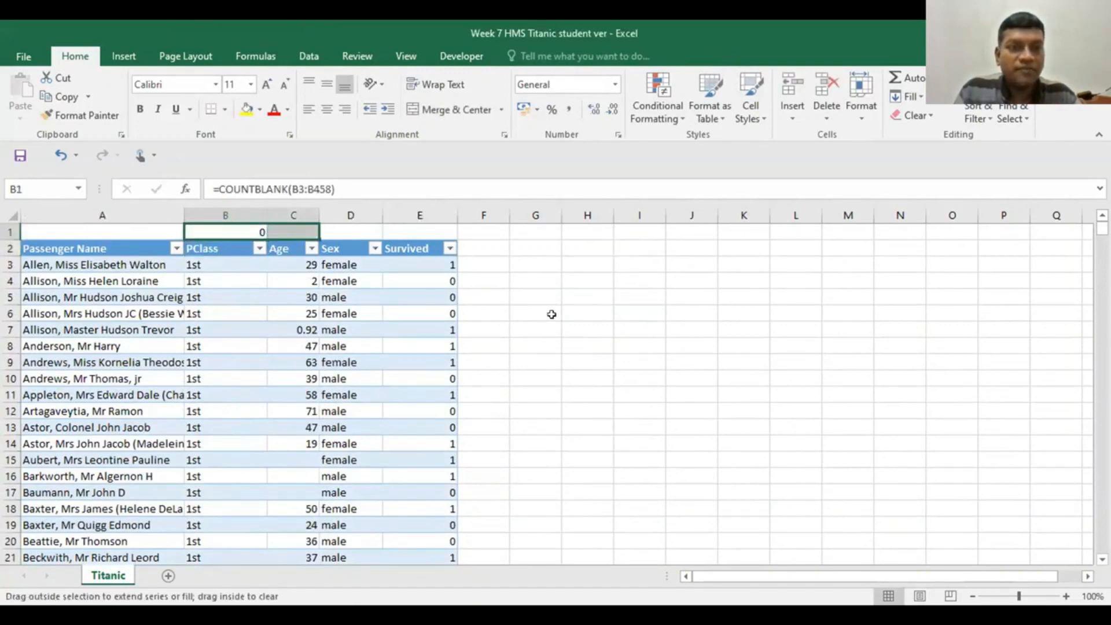
left_click(617, 318)
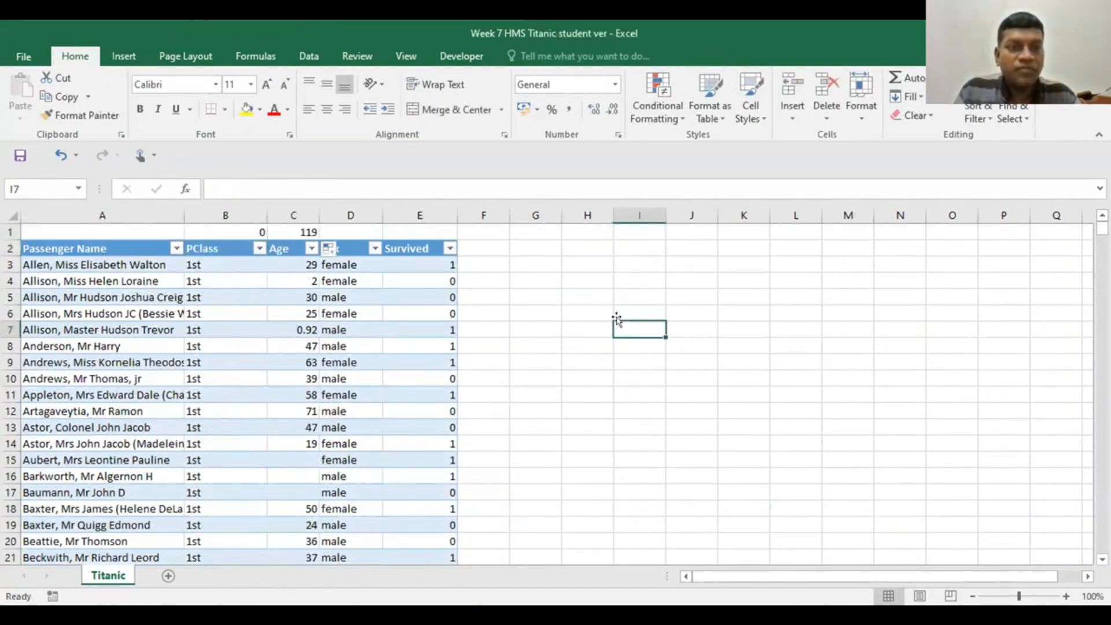
left_click(297, 231)
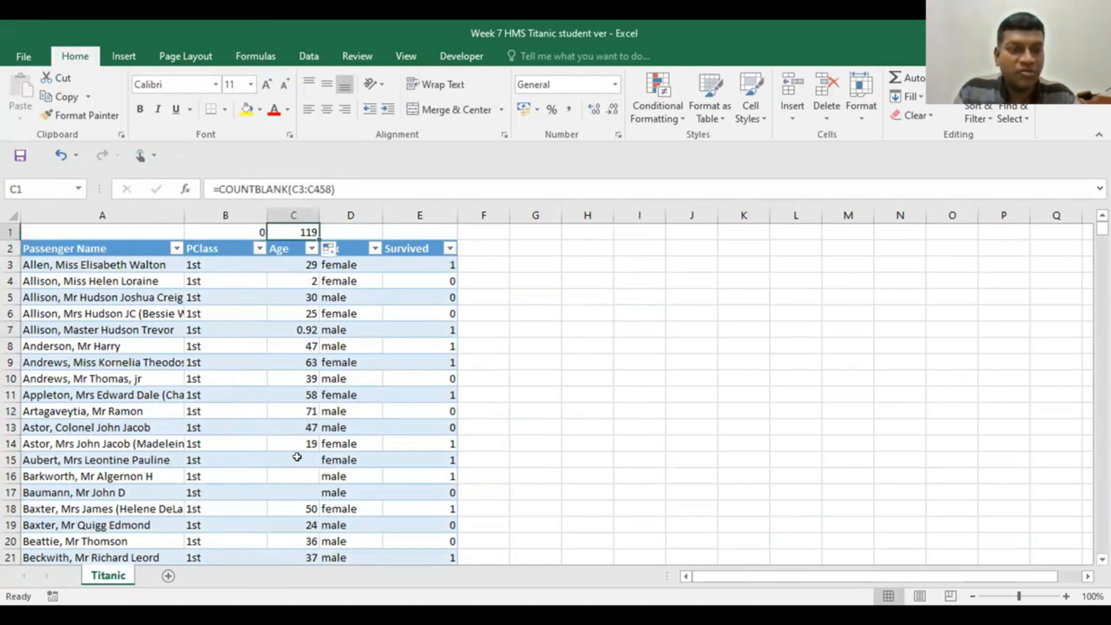
Step: Copy the COUNTBLANK formula from C1 into D1 and E1 above the Sex and Survived columns
left_click(297, 457)
left_click(297, 232)
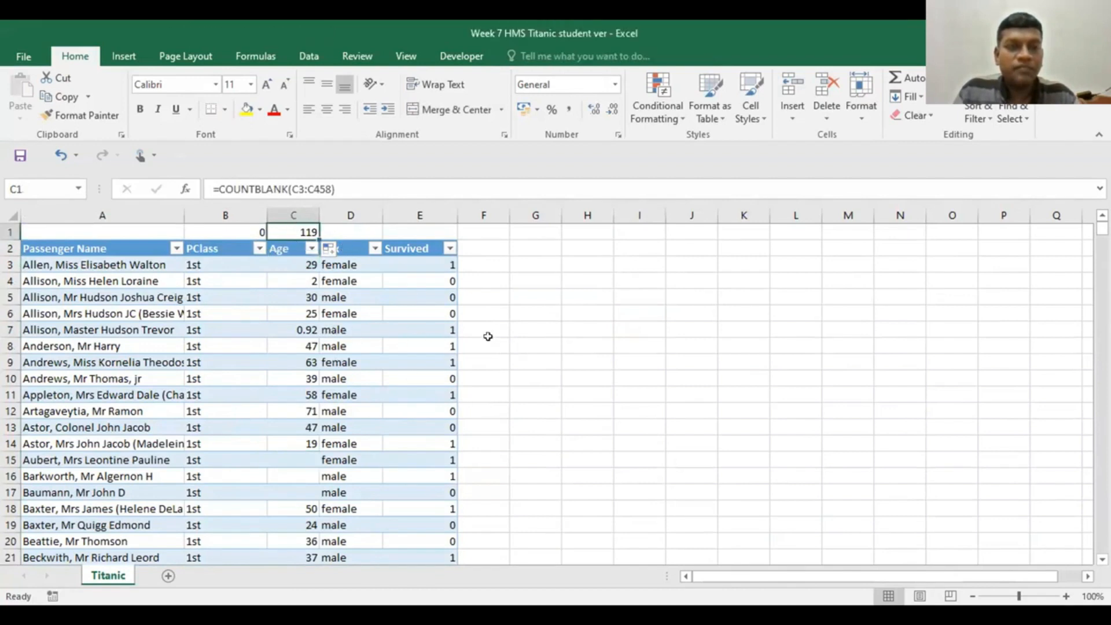
left_click_drag(318, 233, 488, 285)
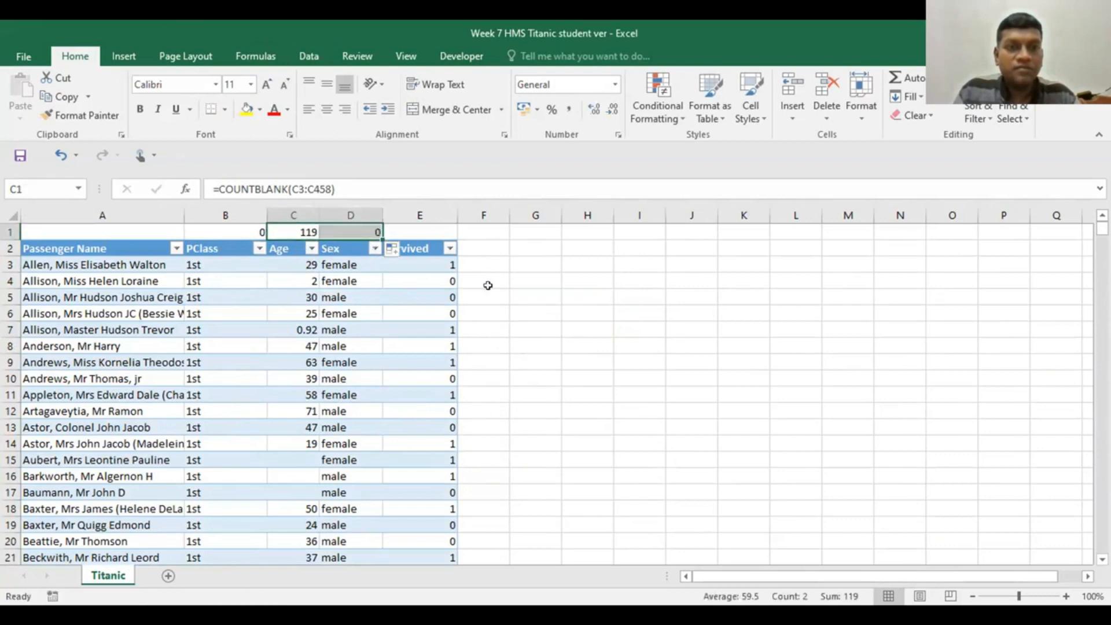
left_click(563, 293)
left_click(341, 233)
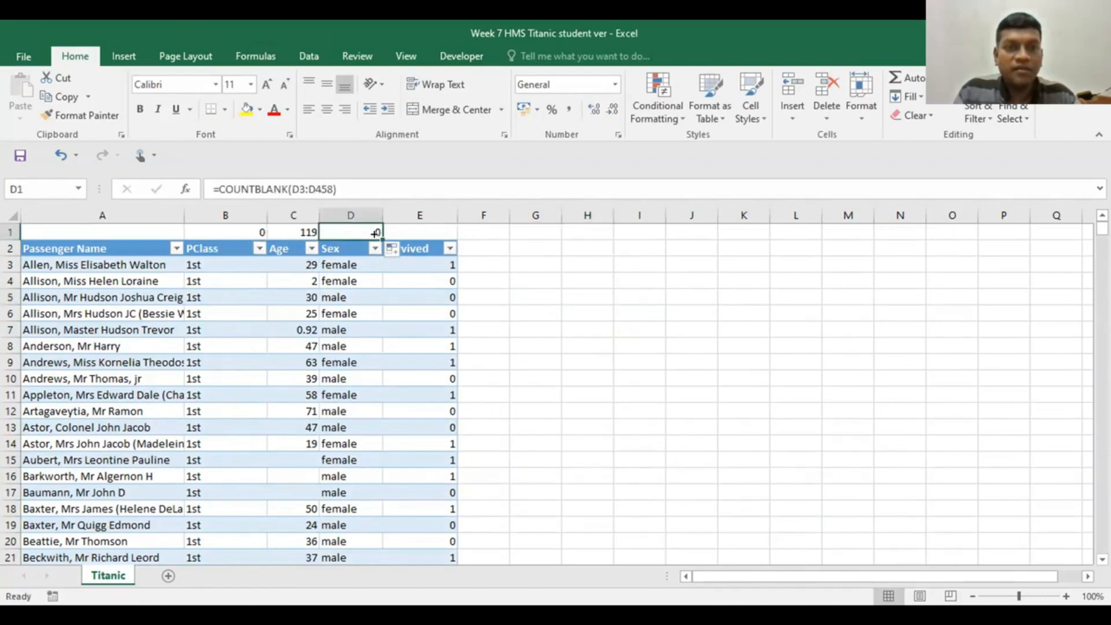
left_click_drag(375, 233, 553, 285)
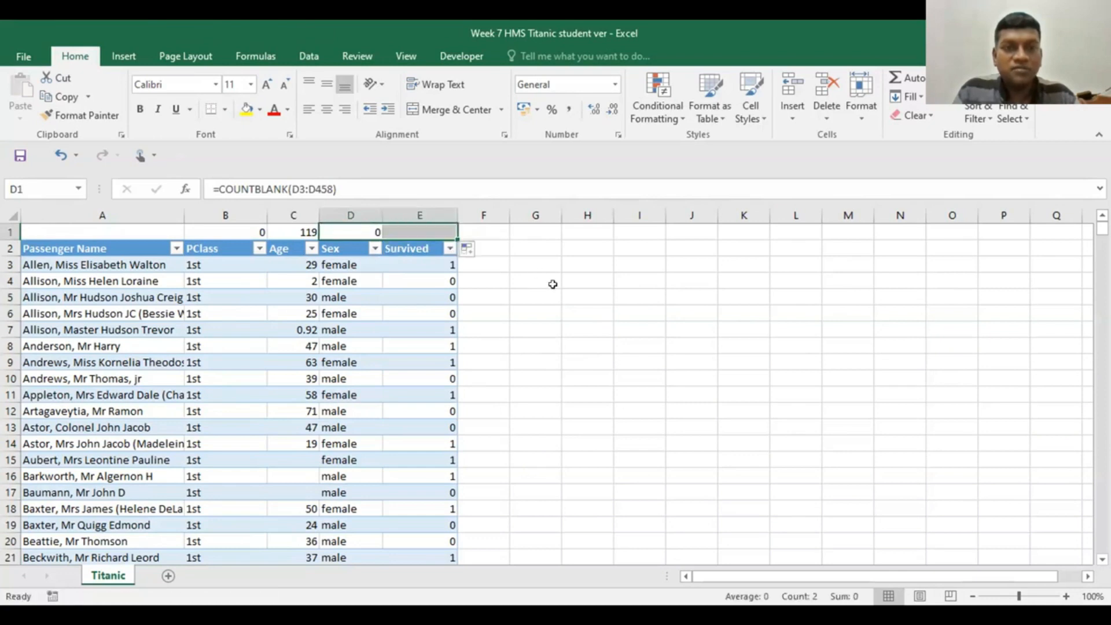
left_click(553, 290)
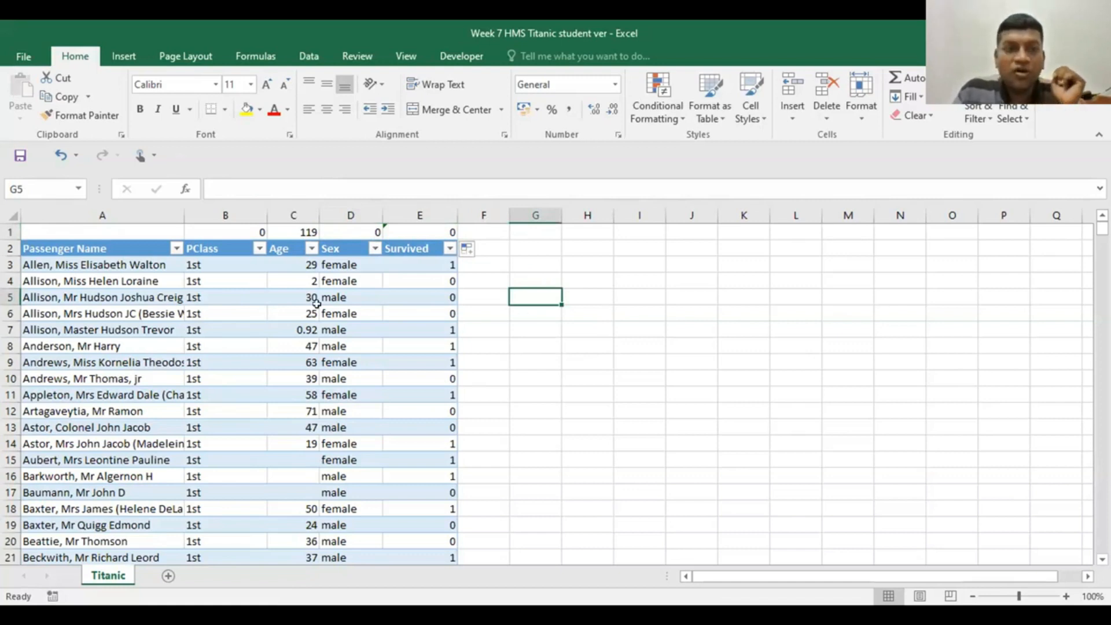
Step: Look through the passenger rows down to the table's end and check which range the B1 formula covers
scroll(291, 279, "down", 11)
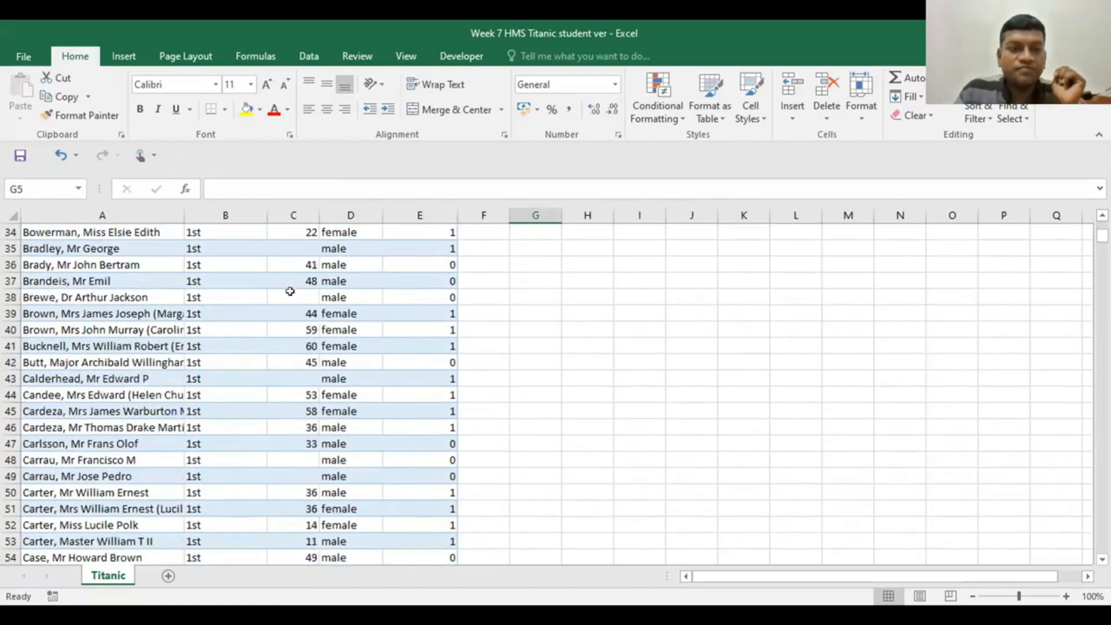
left_click_drag(1102, 237, 1102, 546)
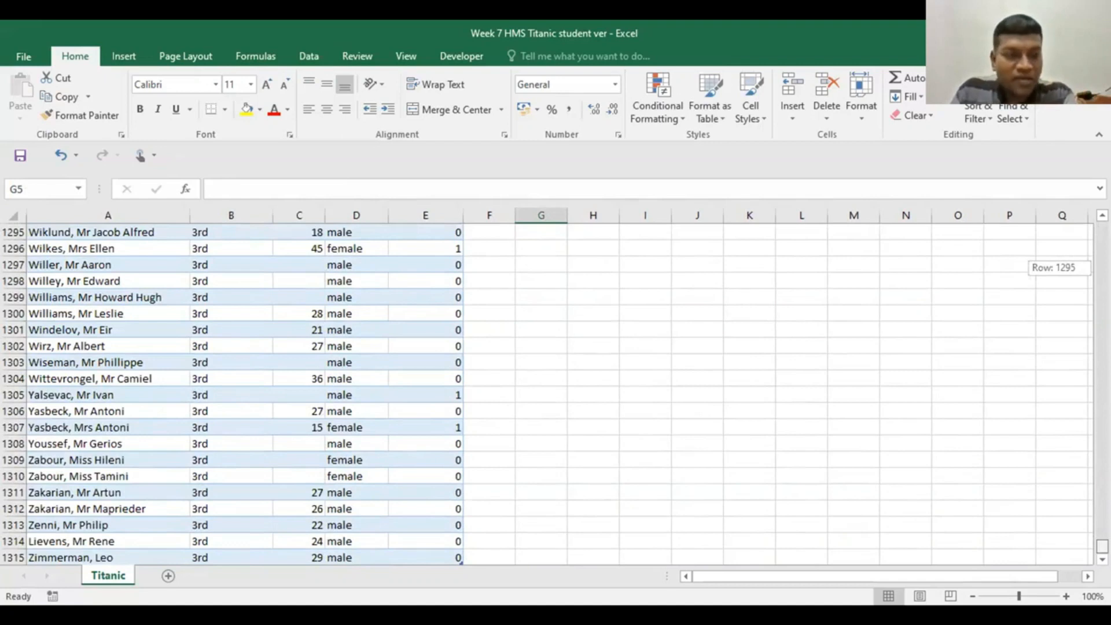
left_click_drag(1102, 545, 1102, 229)
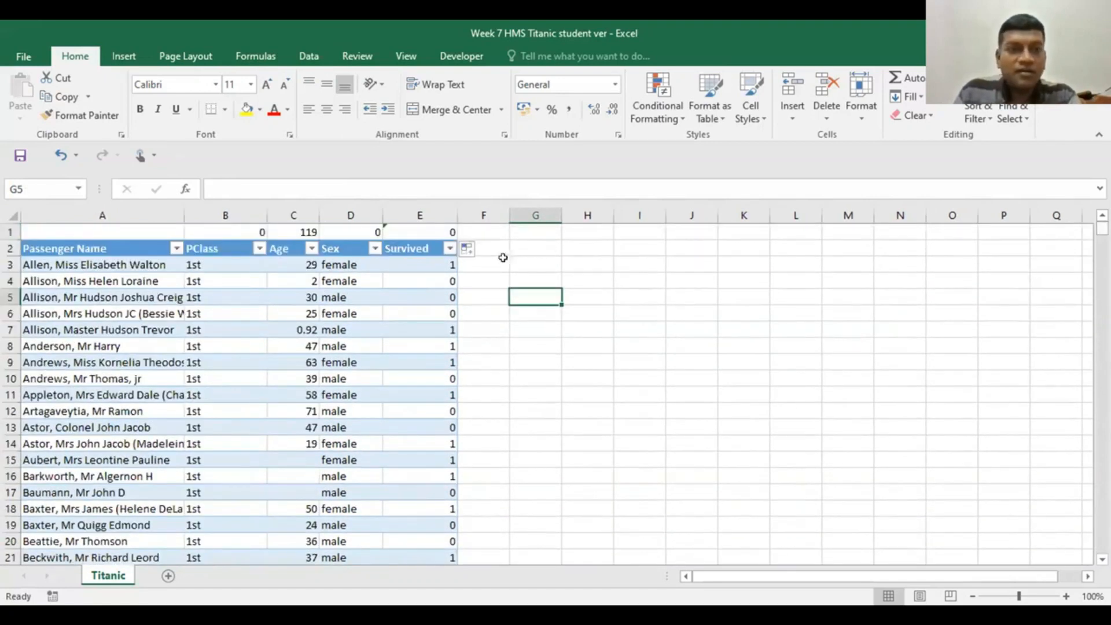
left_click(218, 230)
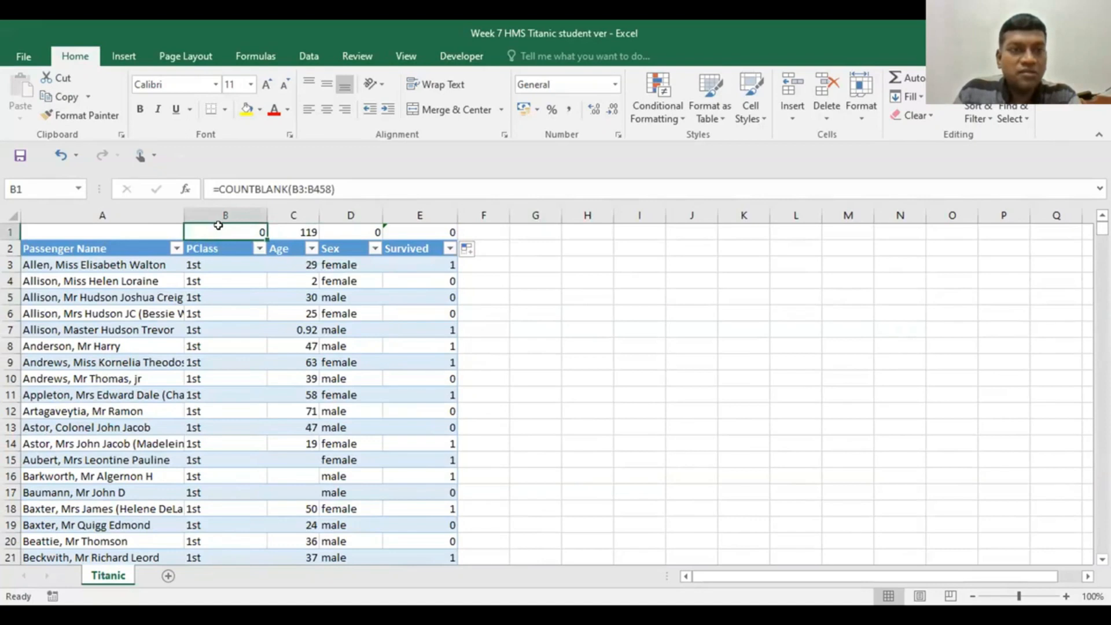
double_click(218, 227)
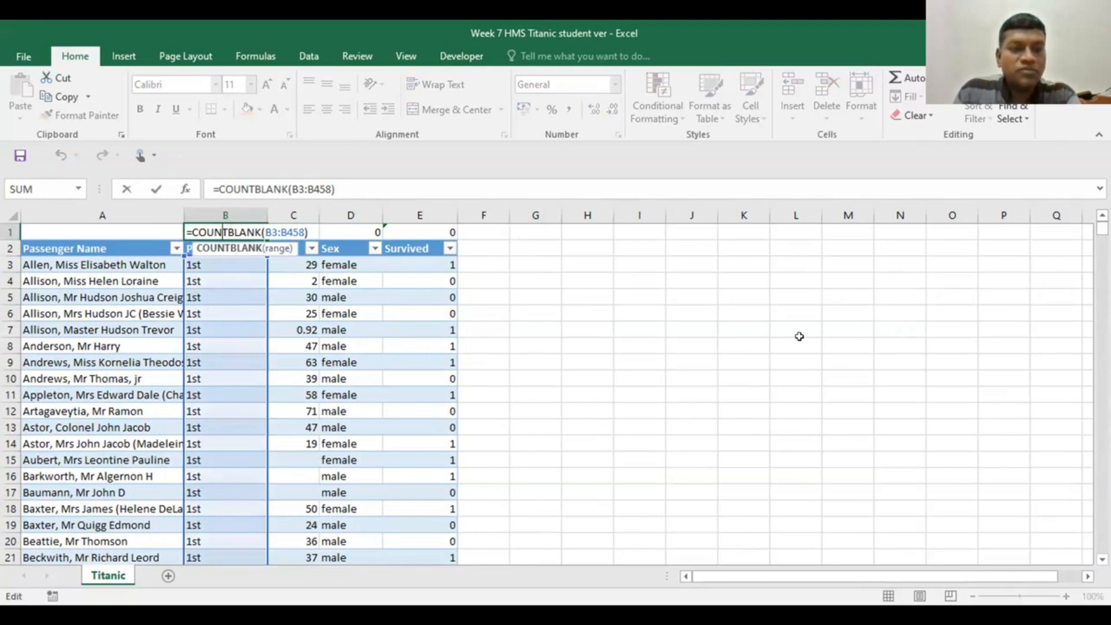
key("Escape")
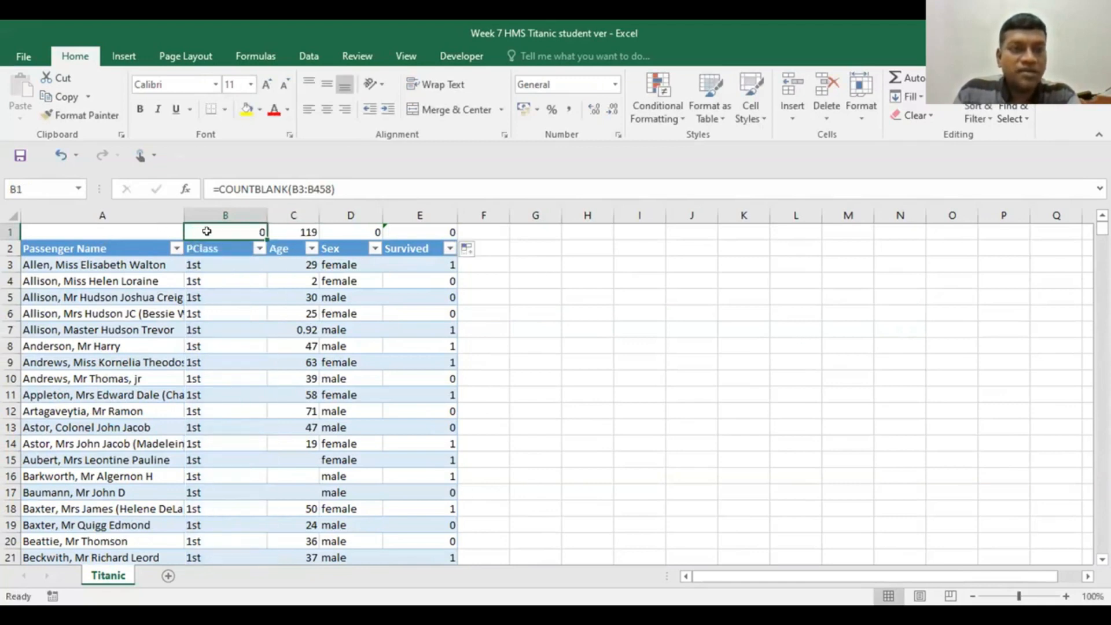
Step: Replace the B1 formula with =COUNTBLANK(Table1[PClass]) so it counts blanks in the whole PClass column
double_click(207, 227)
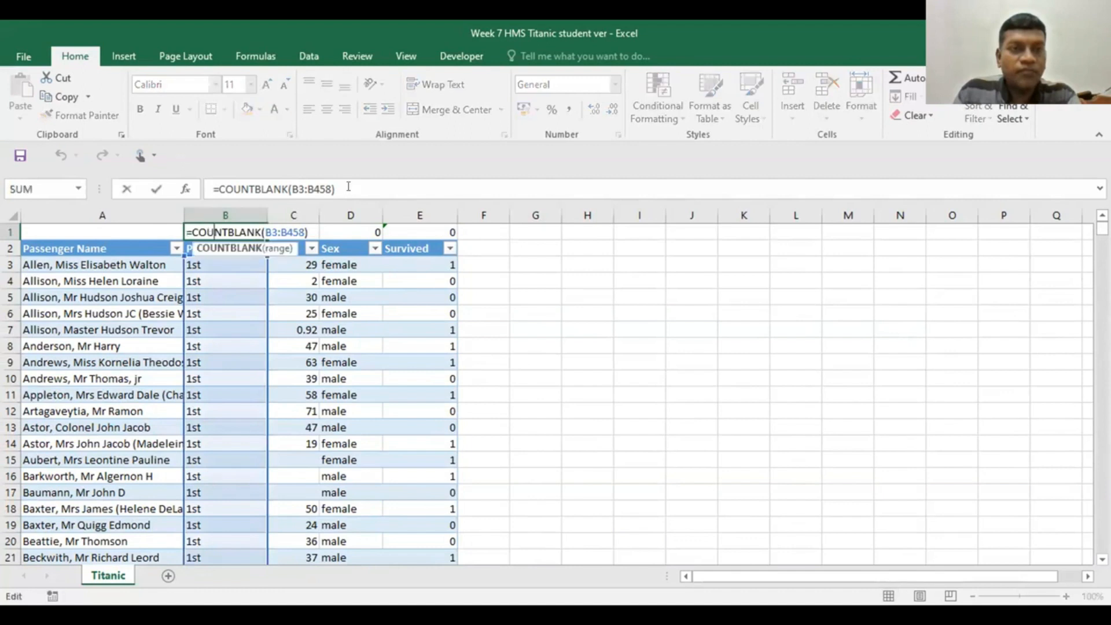
key("ctrl+a")
type("=")
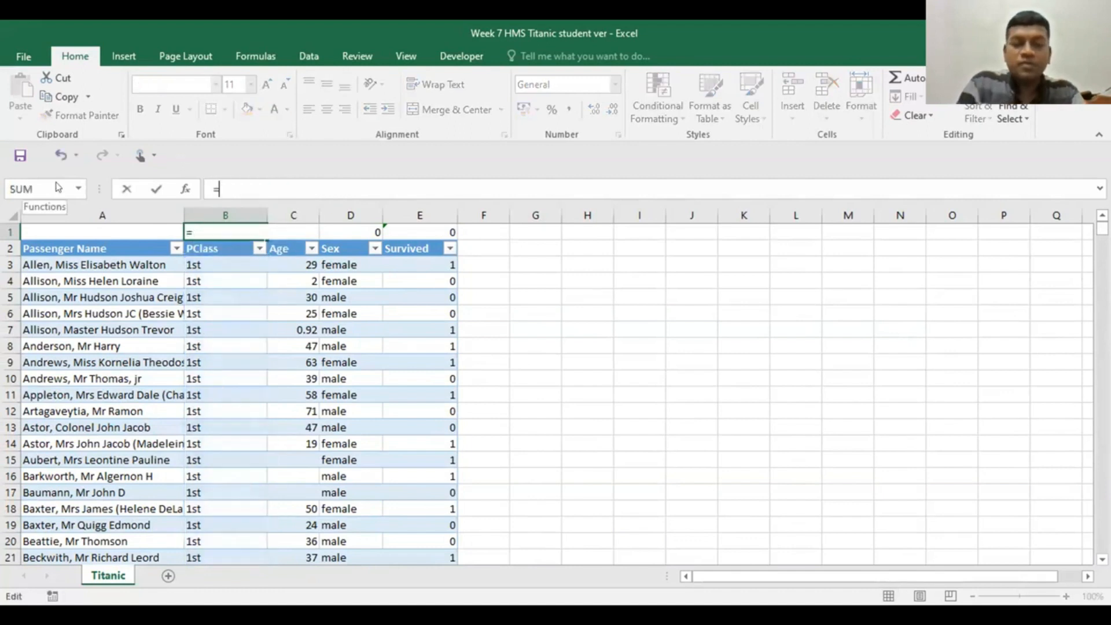
type("count")
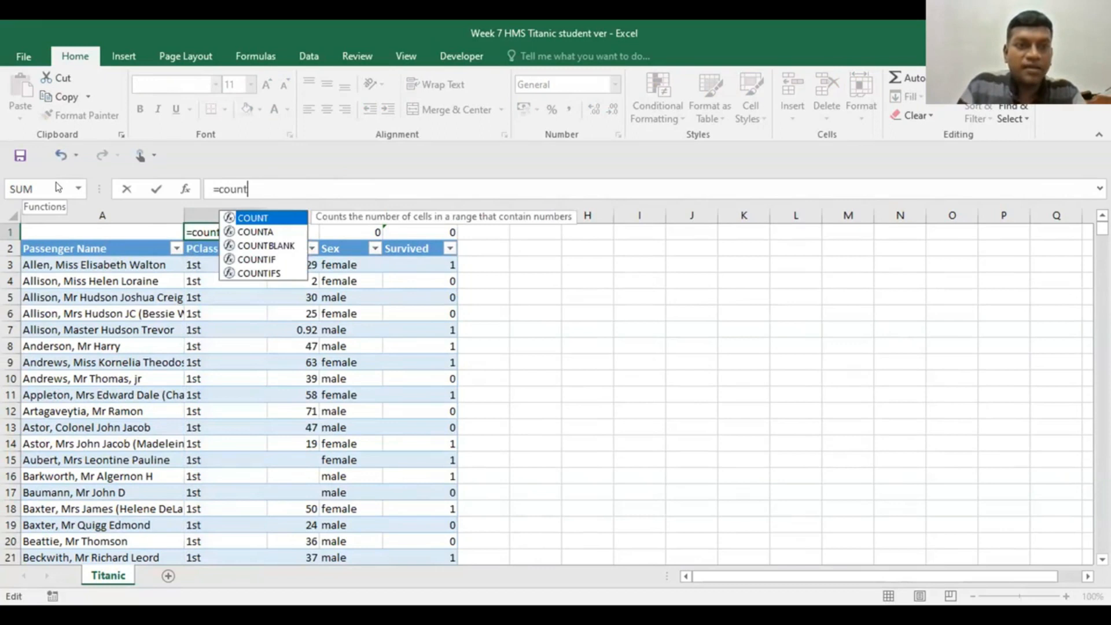
left_click(257, 247)
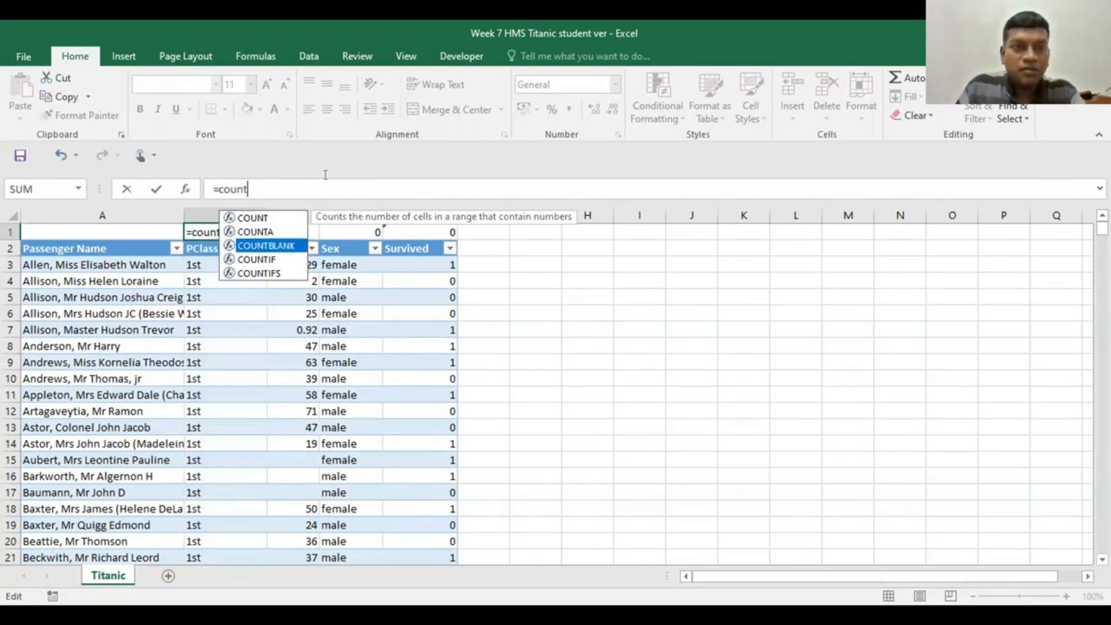
key("Tab")
left_click(202, 263)
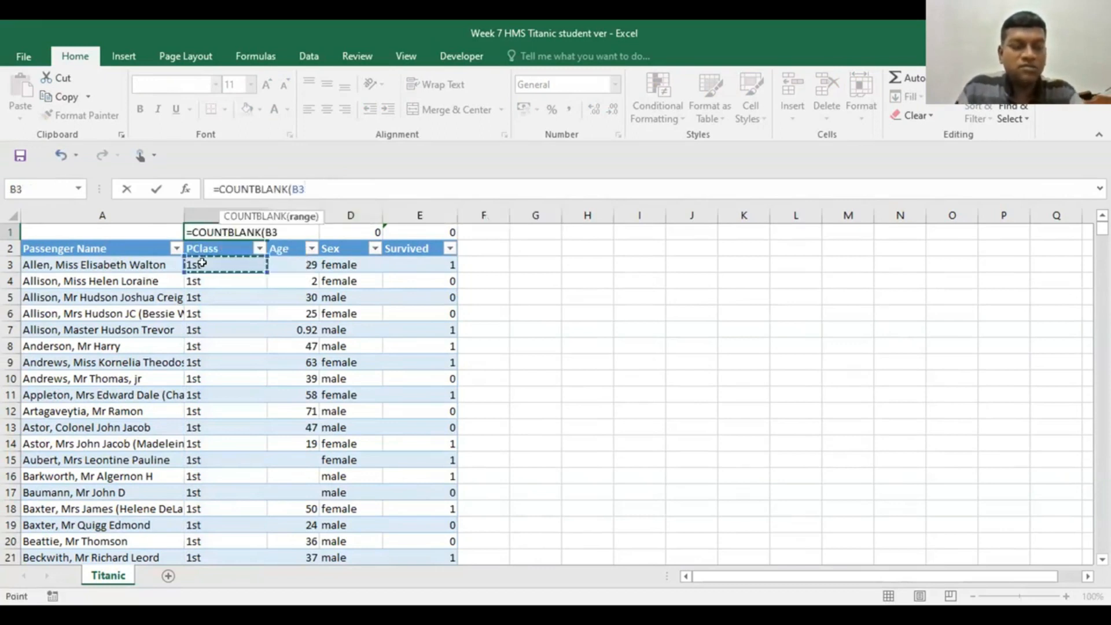
key("ctrl+shift+Down")
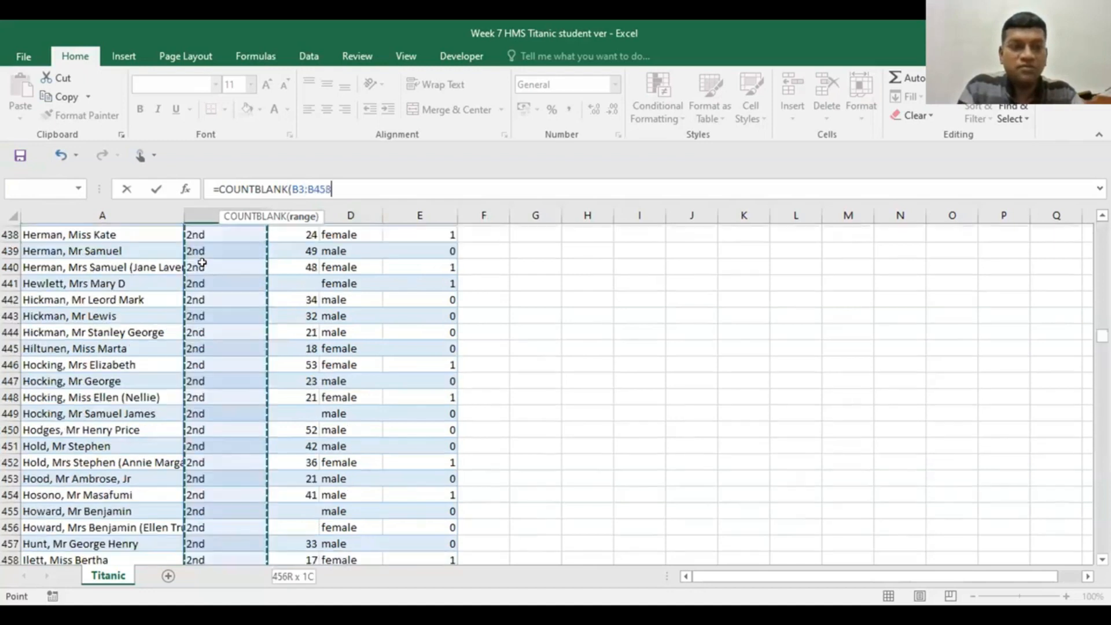
key("shift+Down")
key("shift+Down")
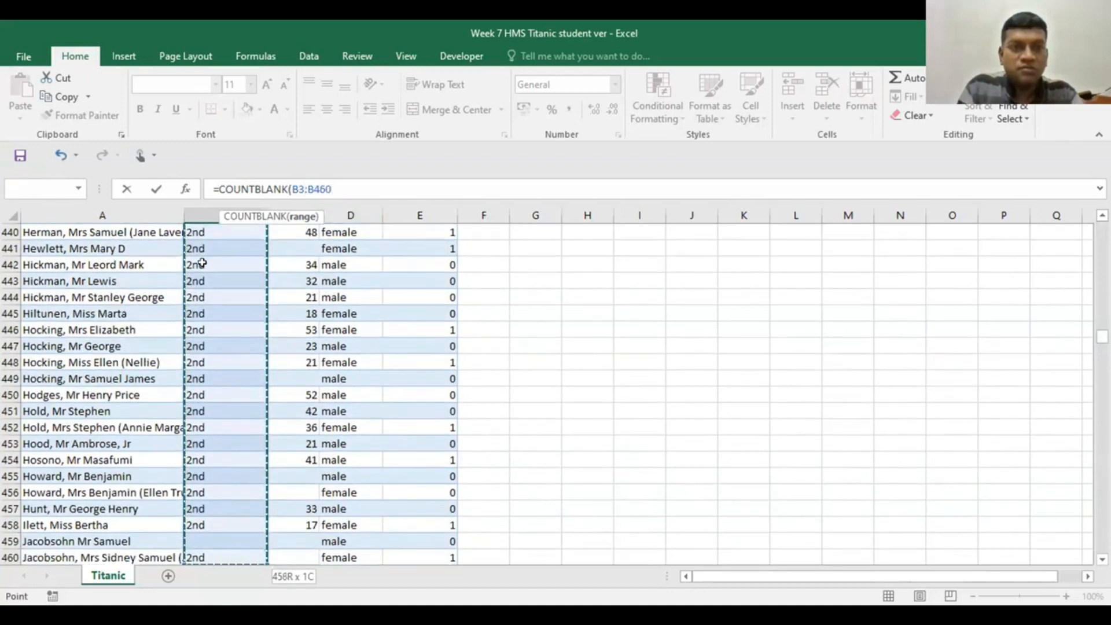
key("ctrl+shift+Down")
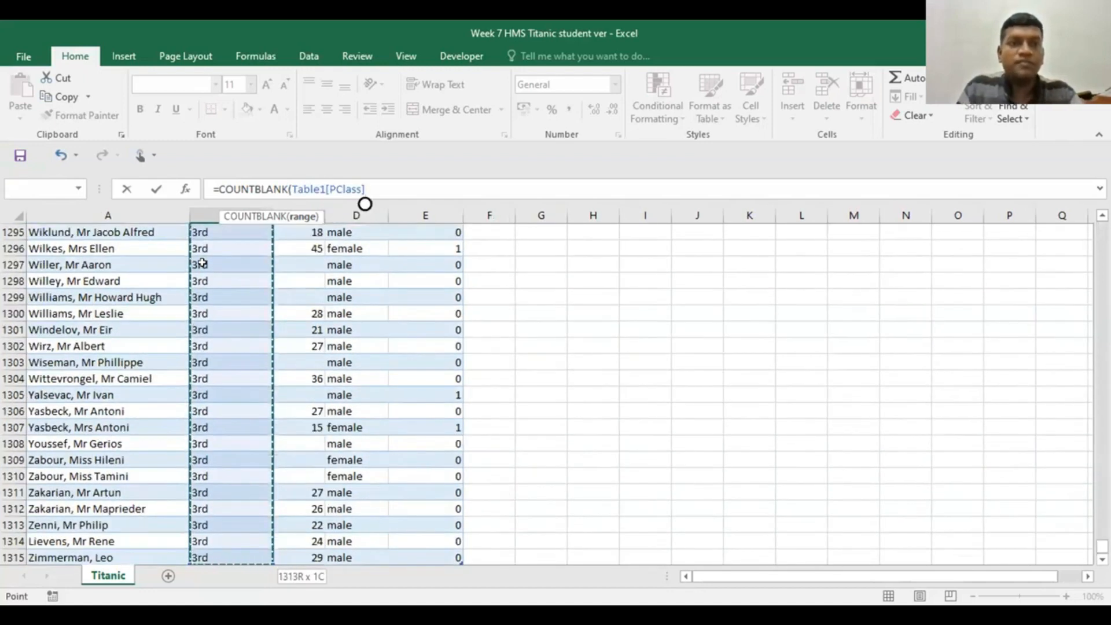
type(")")
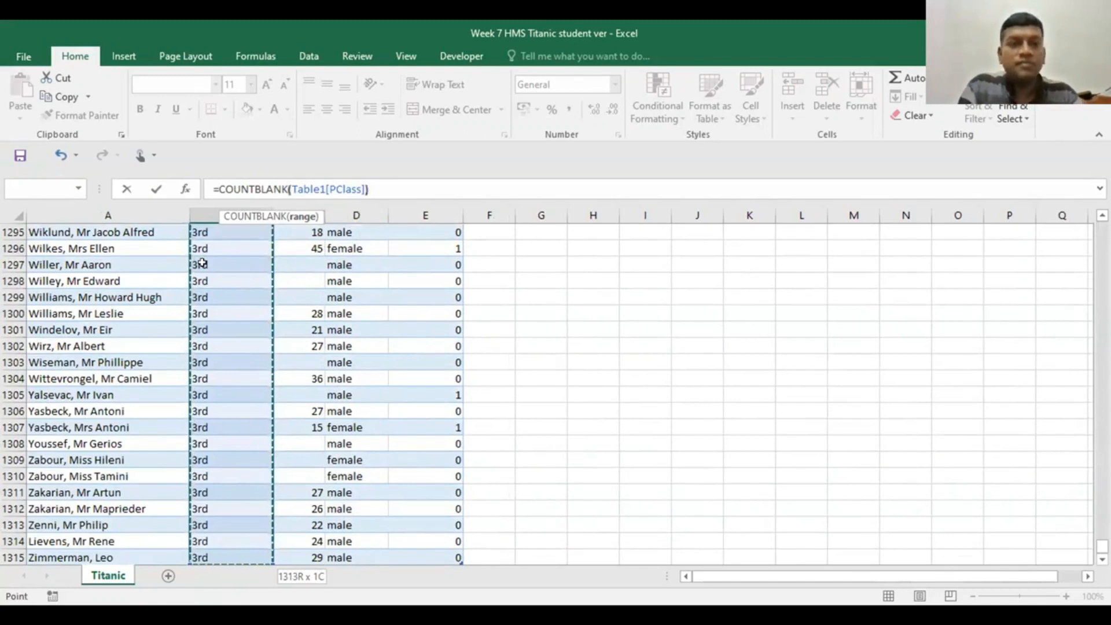
key("Return")
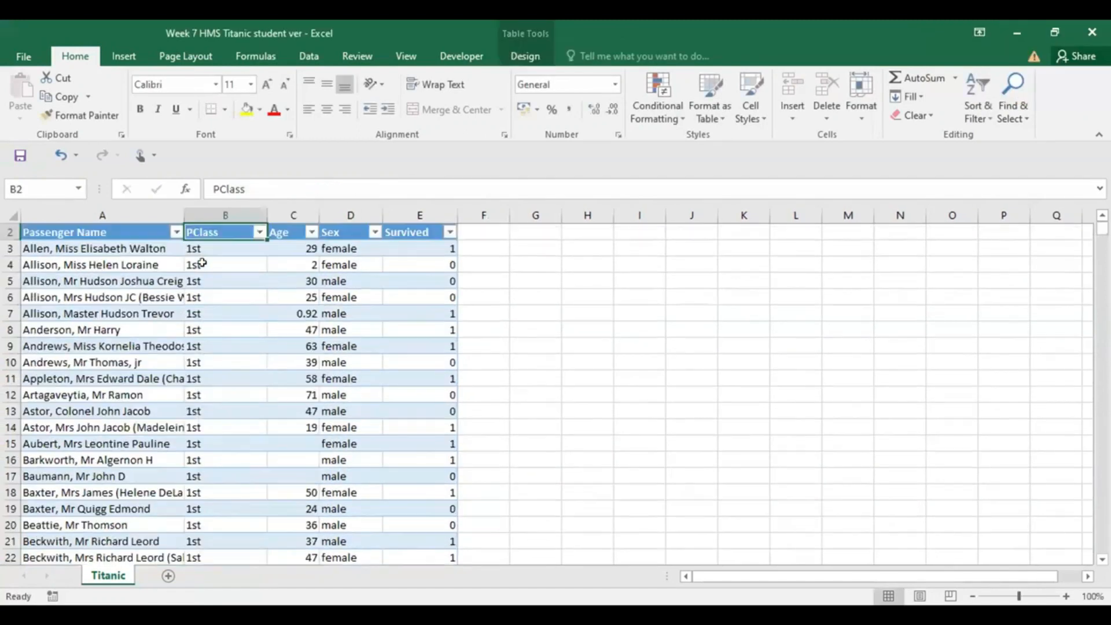
scroll(597, 342, "up", 1)
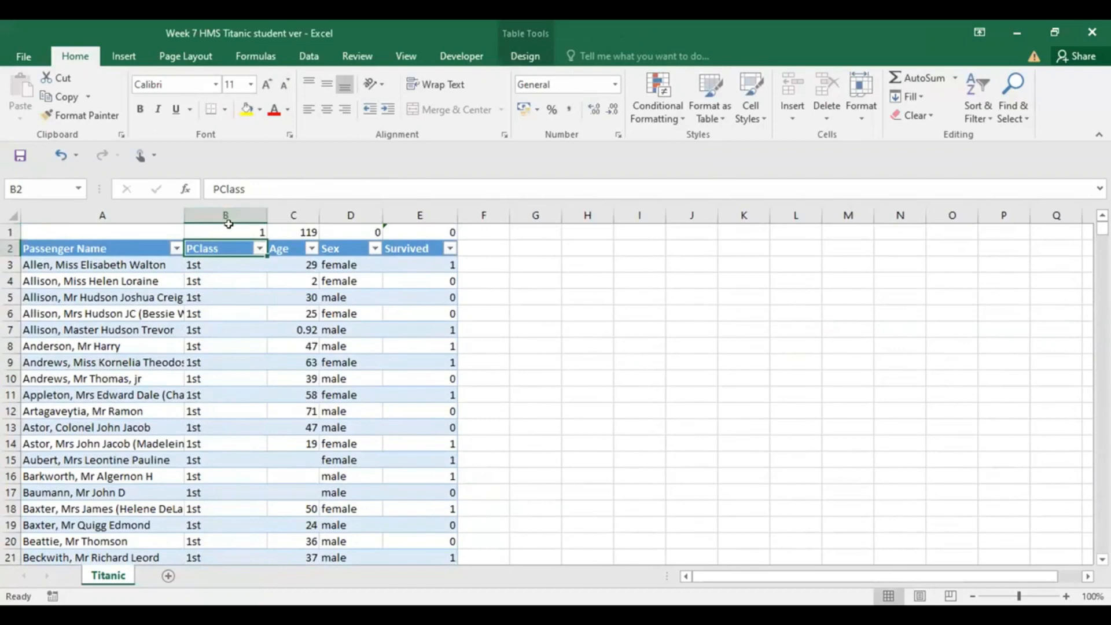
Step: Fill the B1 formula across C1:E1 to count blanks in the Age, Sex and Survived columns
left_click(255, 227)
left_click_drag(264, 232, 437, 232)
left_click(570, 281)
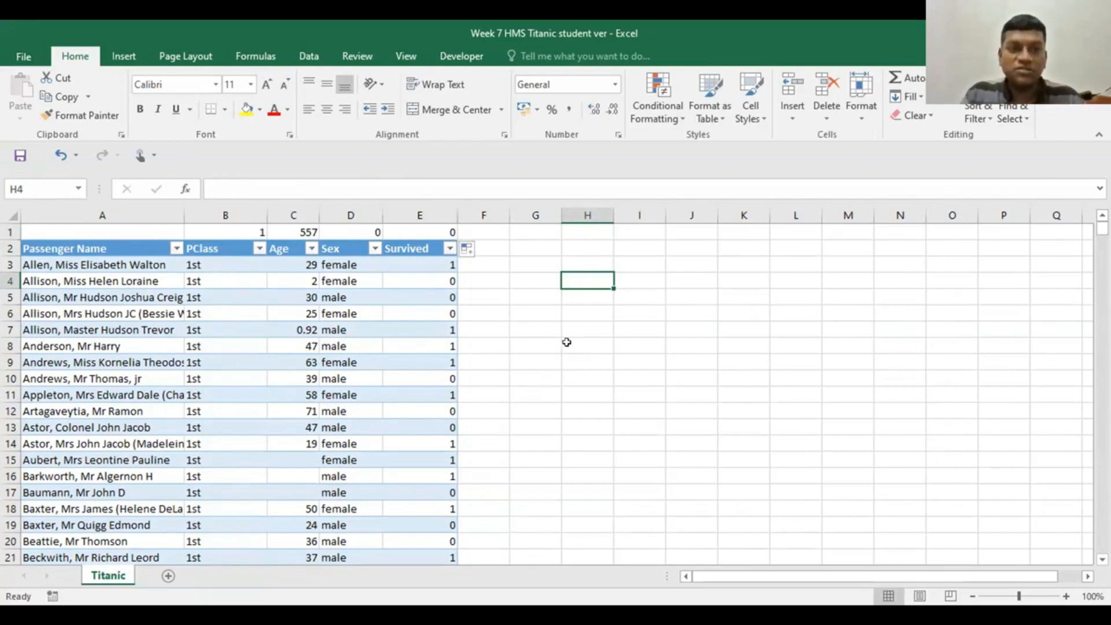
Step: Check the Age column's filter values without filtering, and try a descending sort with empty cell H4 selected
left_click(310, 248)
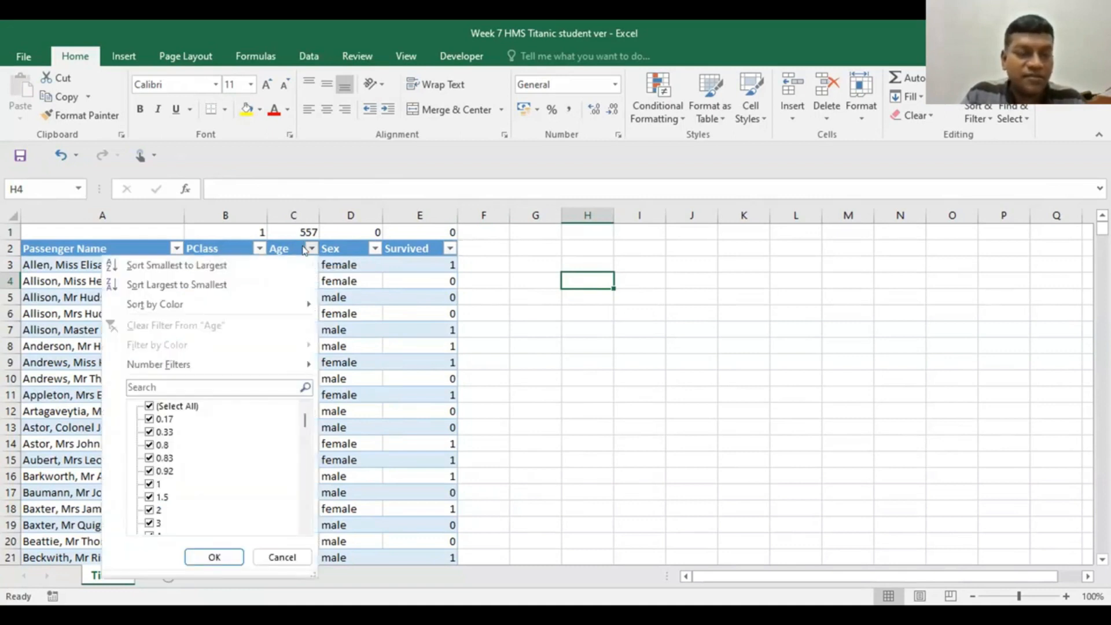
left_click(658, 354)
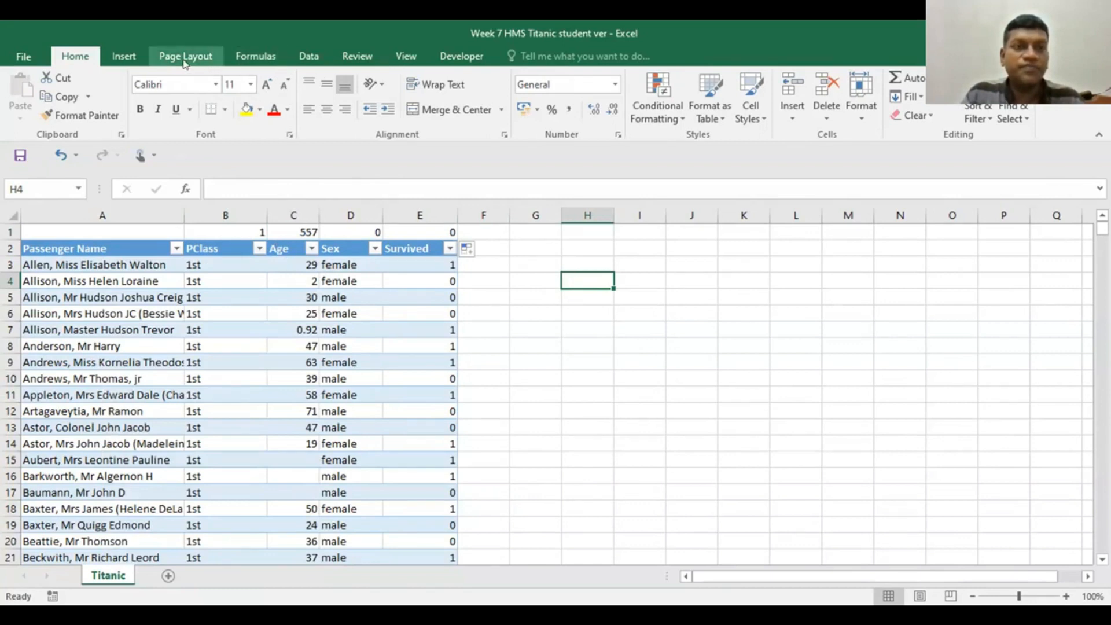
left_click(309, 55)
left_click(320, 113)
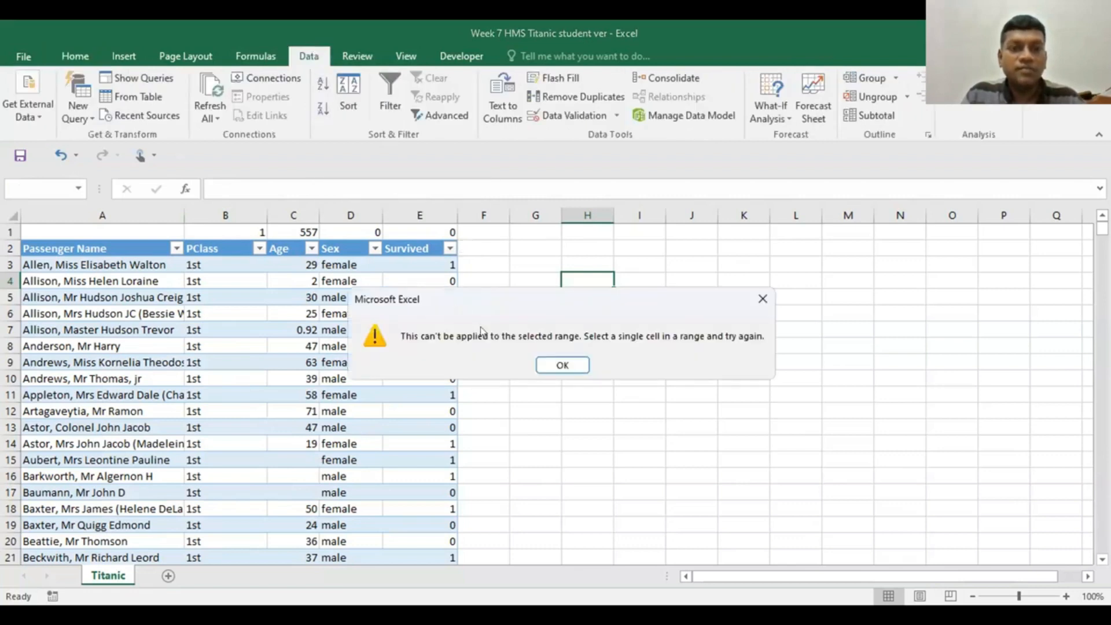
left_click(563, 365)
Step: Select the full passenger table from its header row and sort it by Age values, Largest to Smallest
left_click_drag(86, 247, 424, 249)
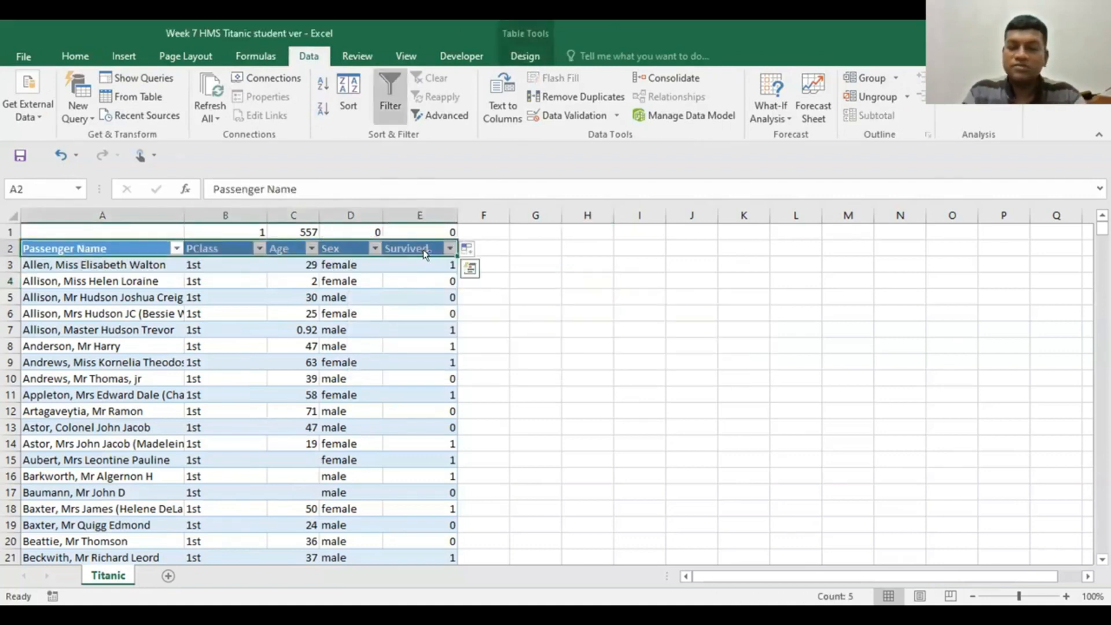
key("ctrl+shift+Down")
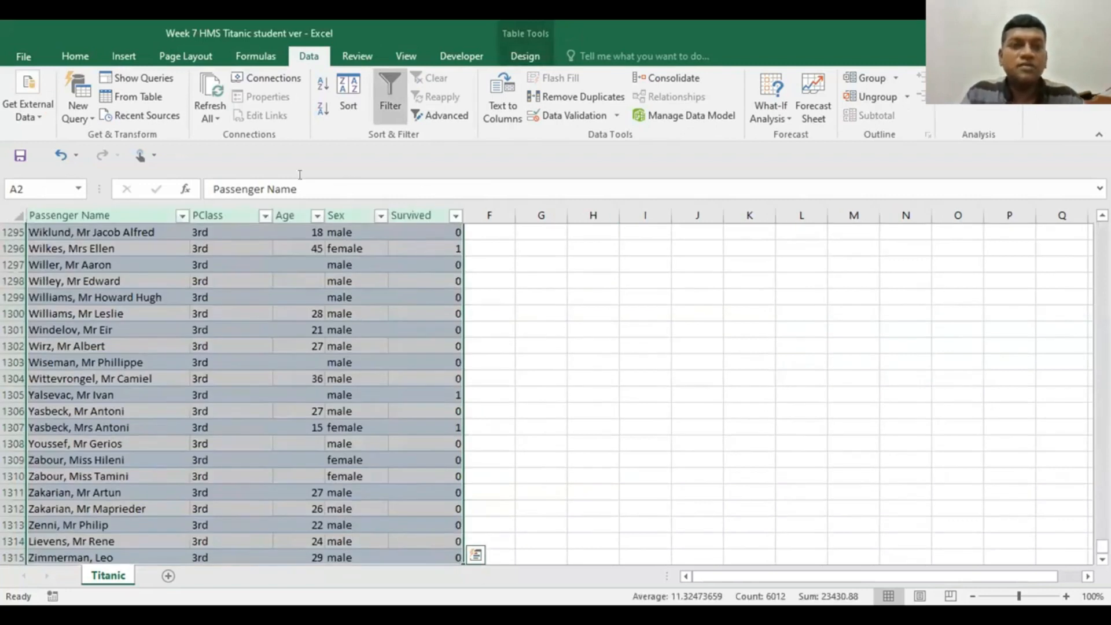
left_click(349, 97)
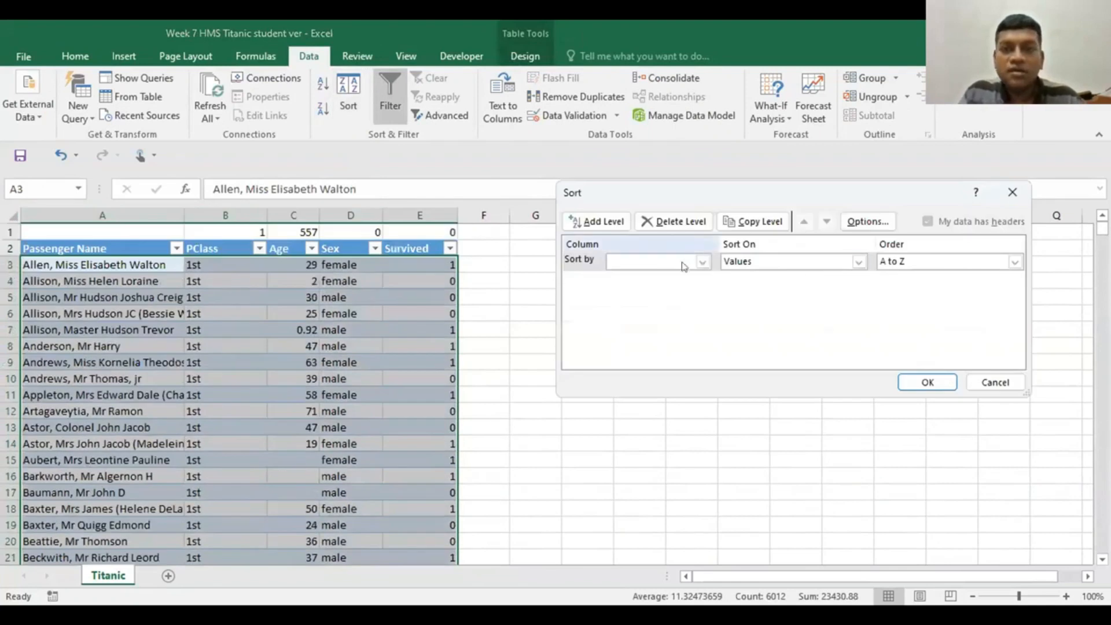
left_click(704, 262)
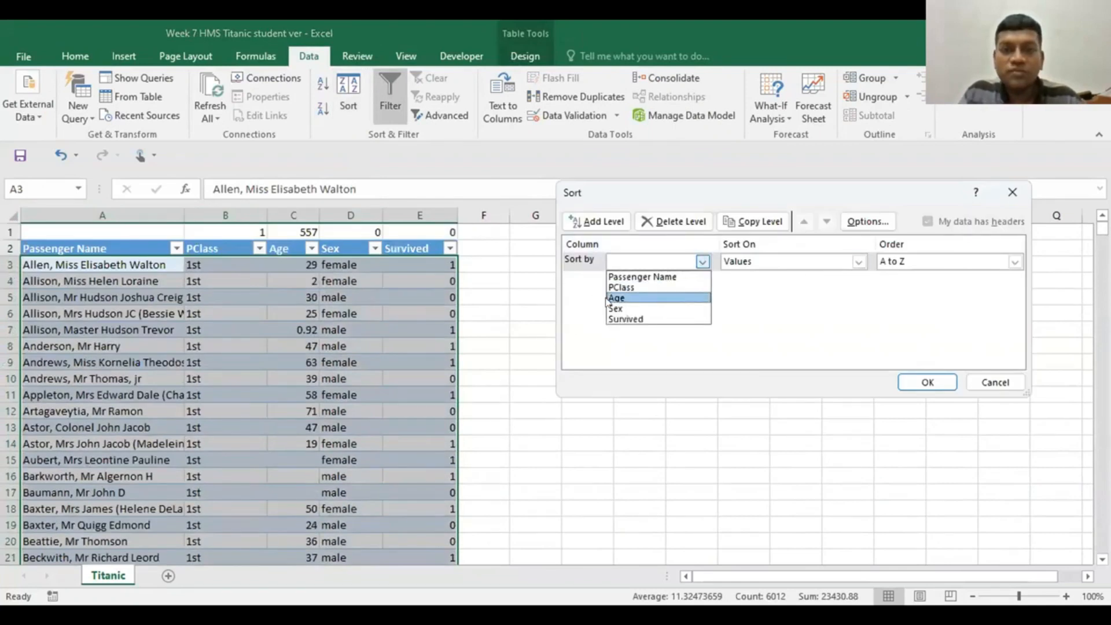
left_click(616, 299)
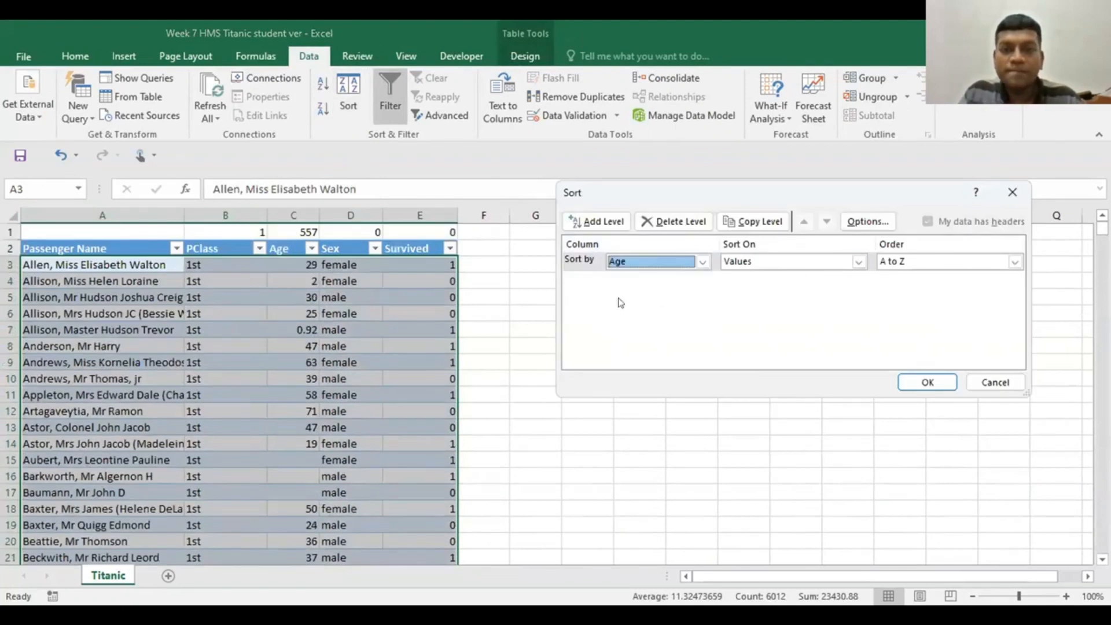
left_click(1015, 262)
left_click(931, 288)
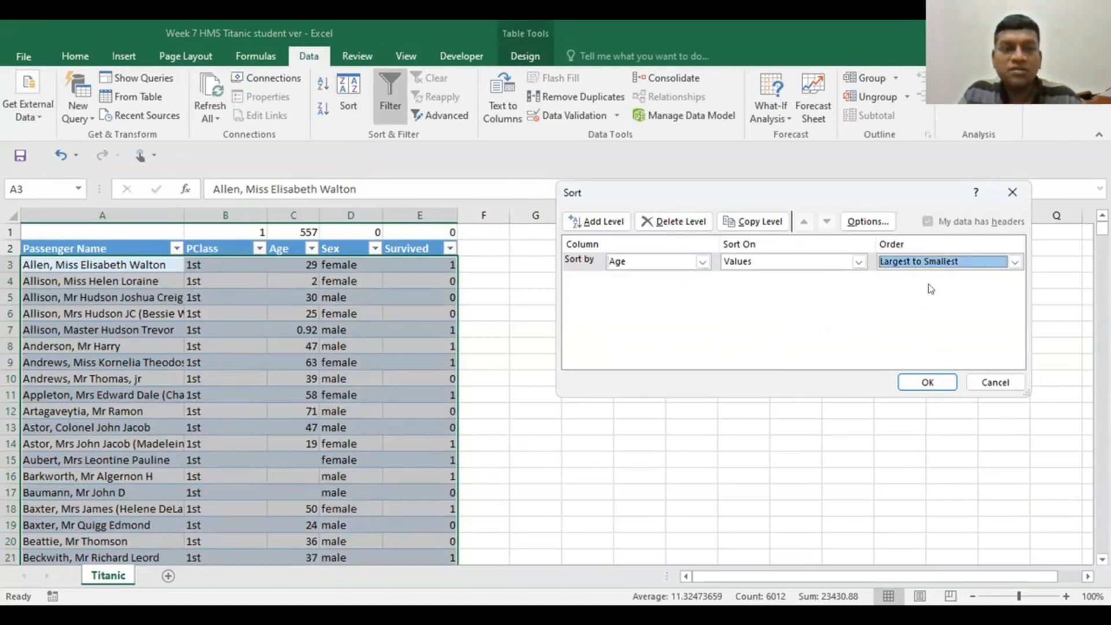
left_click(919, 380)
left_click(691, 378)
Step: Examine the age-sorted passenger list from its end upward to find where the records with missing ages begin
left_click_drag(1102, 229, 1102, 546)
scroll(700, 417, "down", 7)
scroll(700, 417, "up", 4)
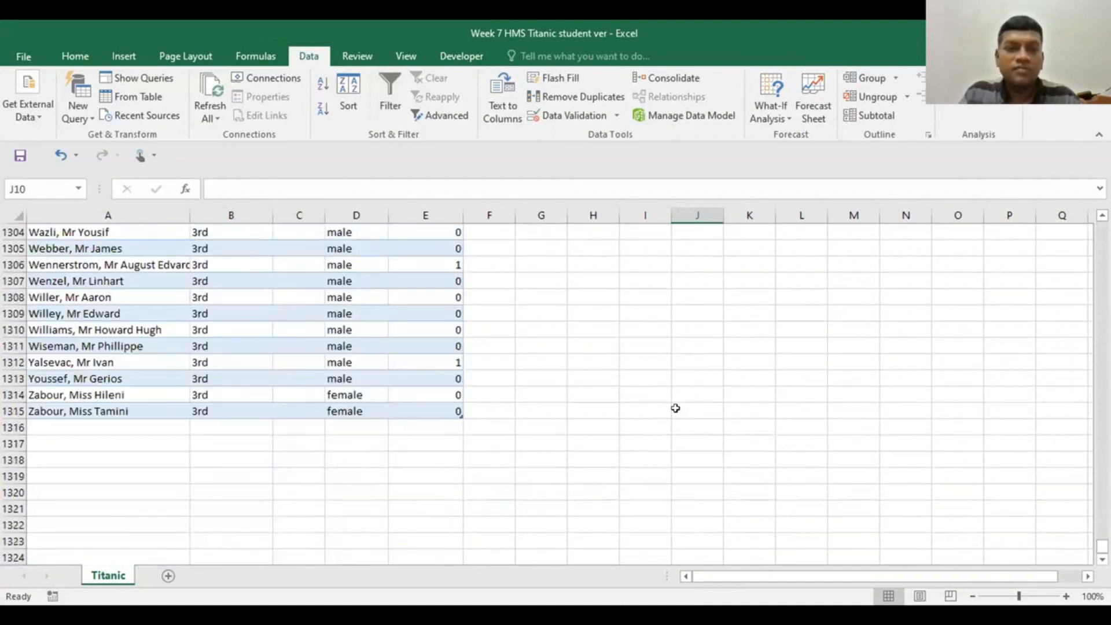
scroll(675, 408, "up", 13)
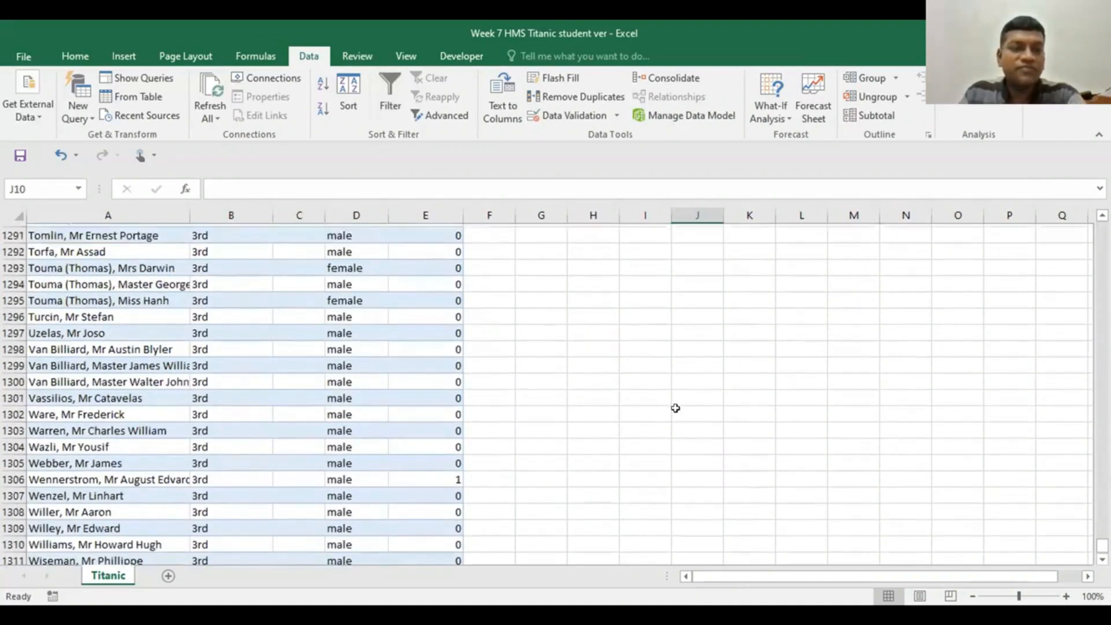
scroll(675, 408, "up", 20)
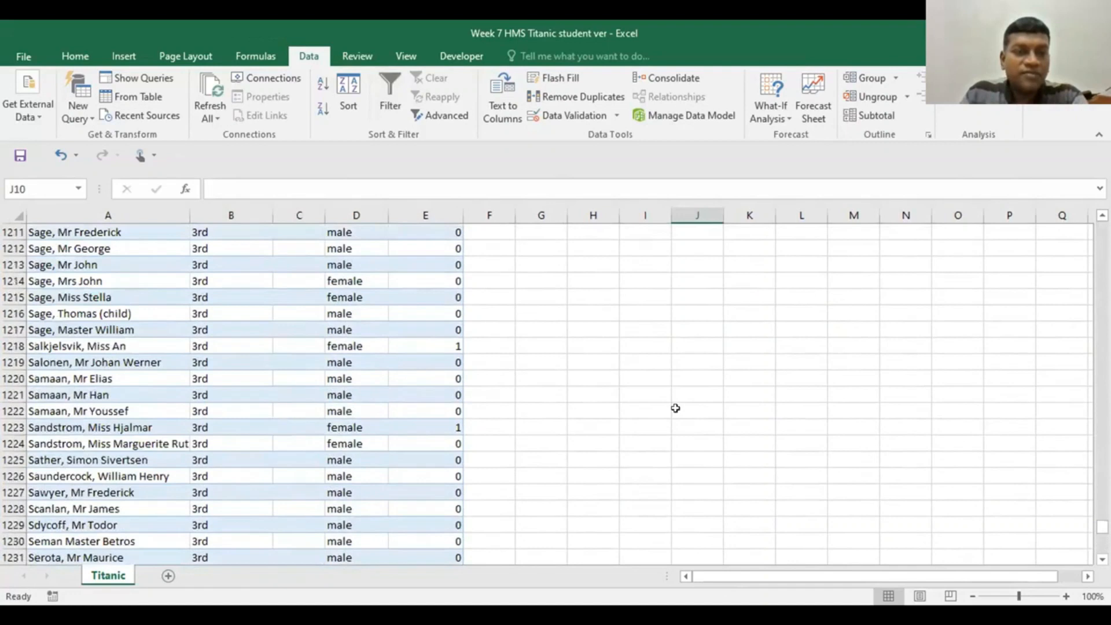
scroll(675, 408, "up", 14)
scroll(675, 408, "up", 20)
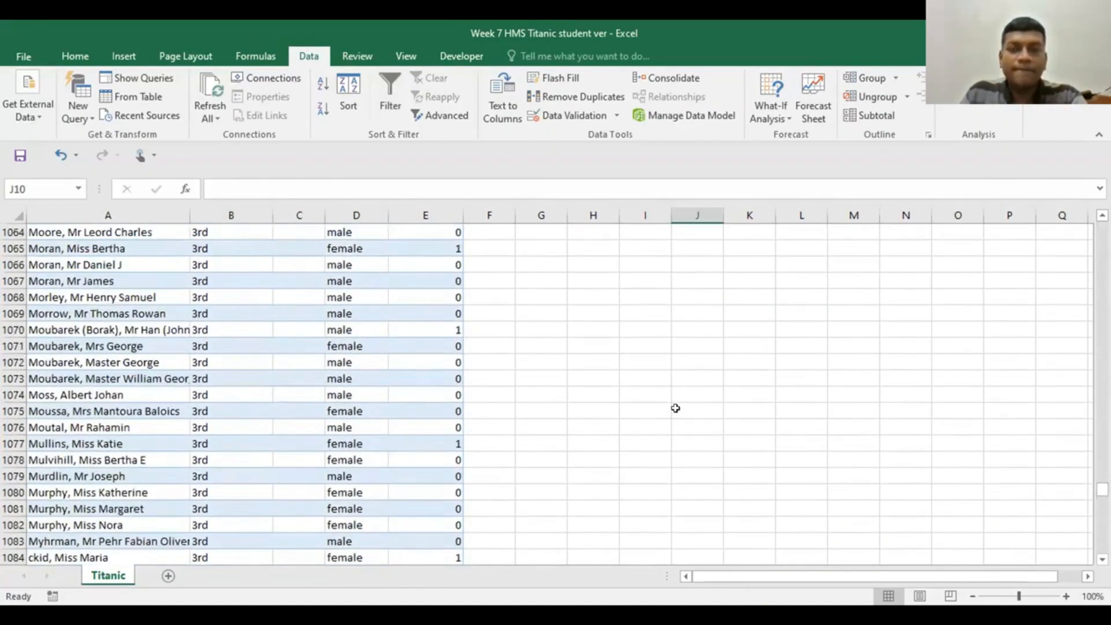
scroll(676, 408, "up", 20)
scroll(675, 408, "up", 20)
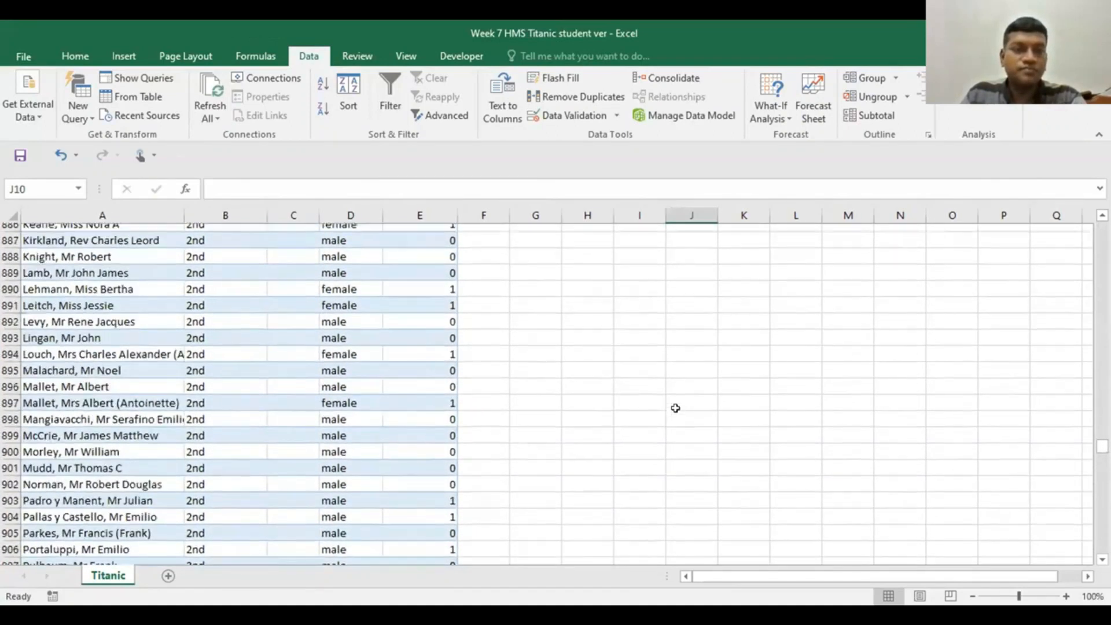
scroll(675, 408, "up", 9)
scroll(675, 408, "down", 2)
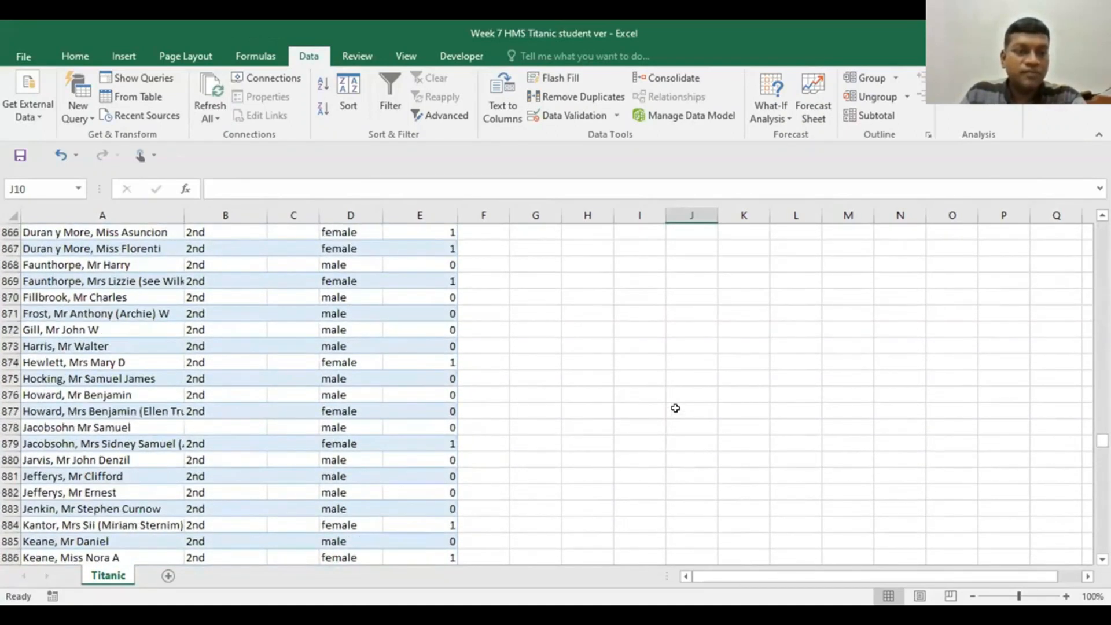
scroll(675, 408, "up", 17)
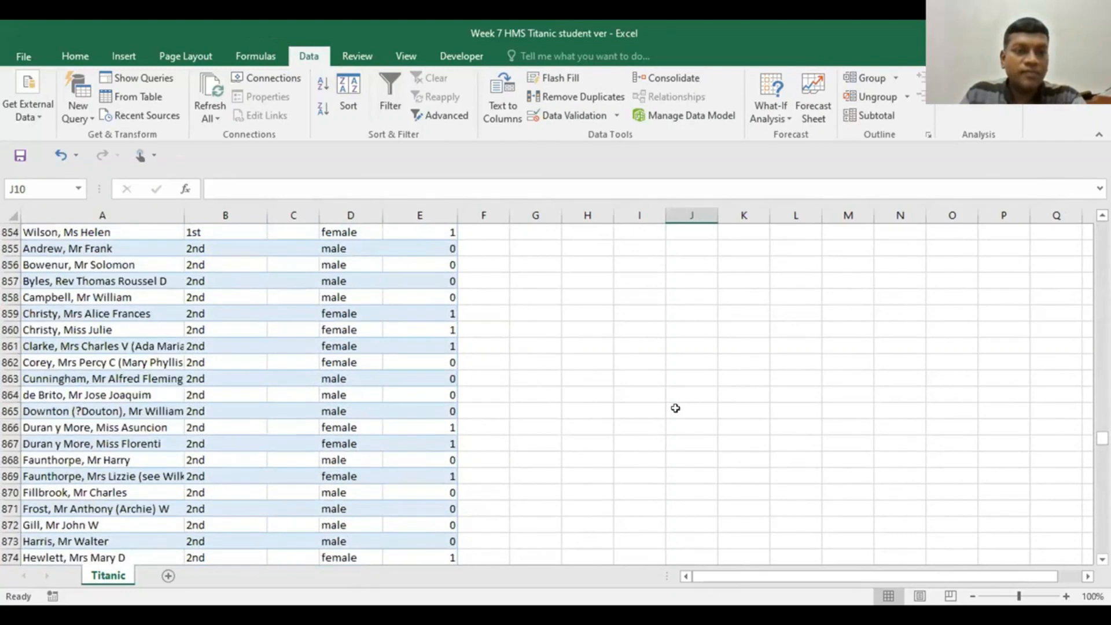
scroll(676, 408, "up", 20)
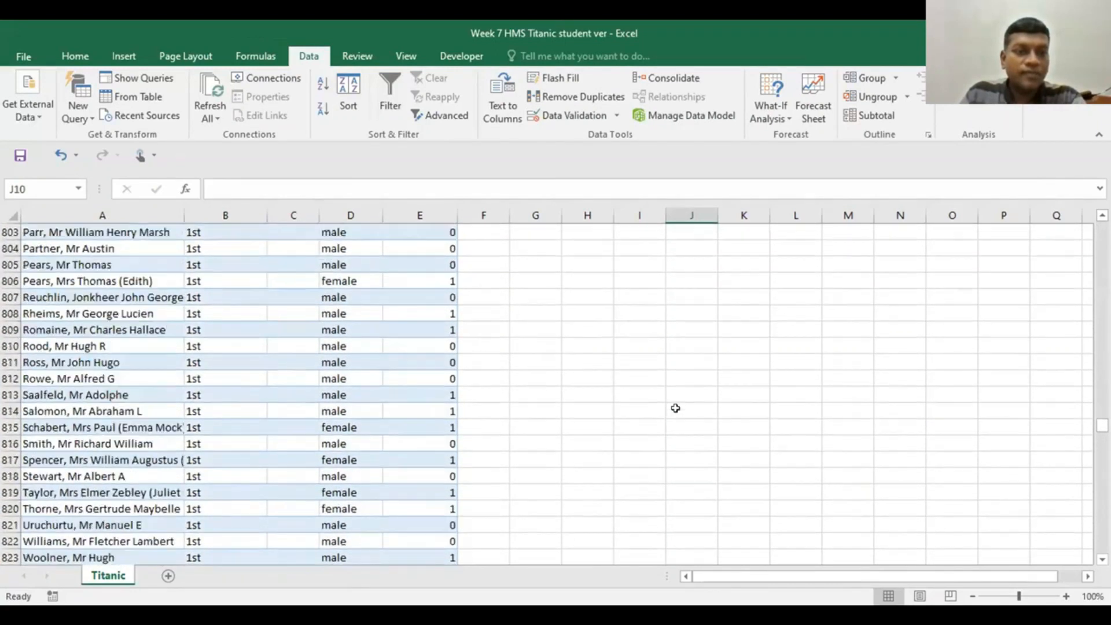
scroll(676, 408, "up", 4)
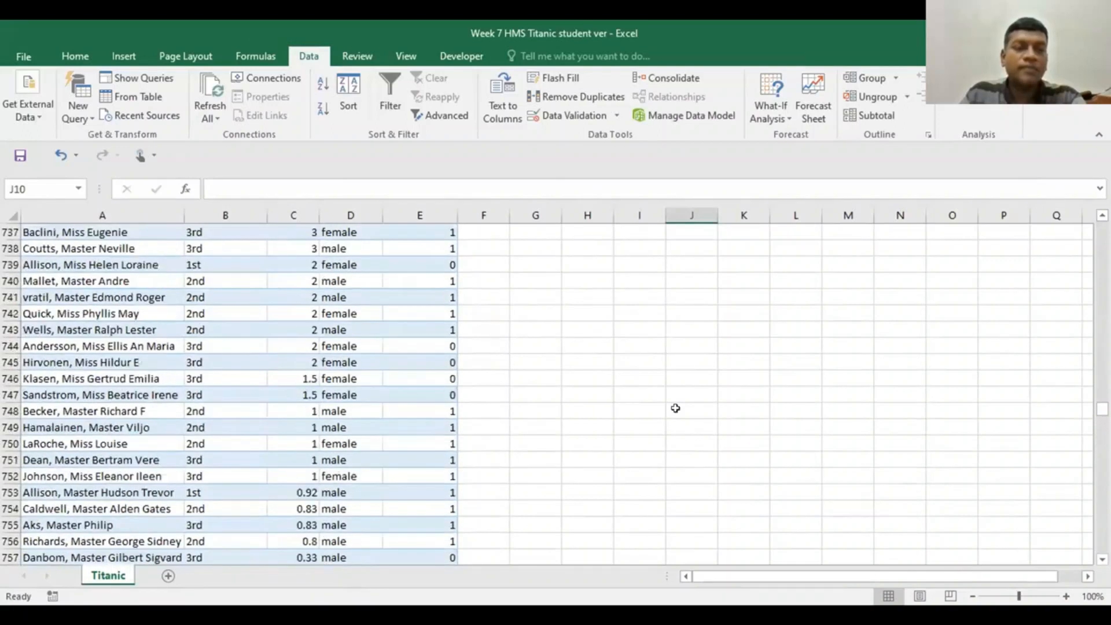
scroll(675, 407, "down", 3)
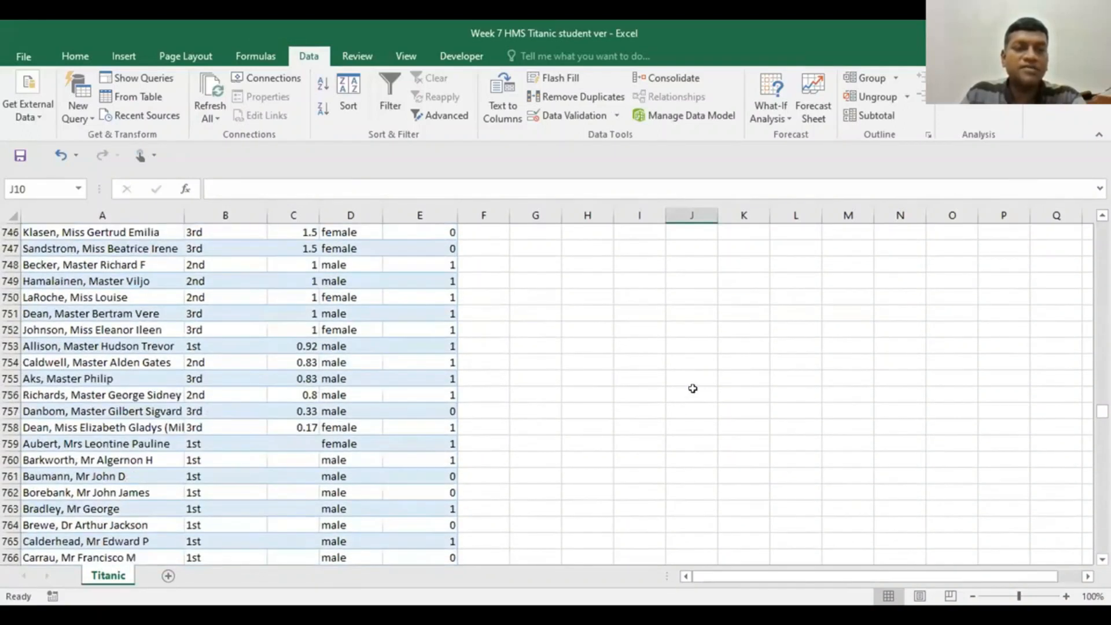
Step: Clear all passenger records with missing ages, from row 759 down to row 1315
left_click(36, 442)
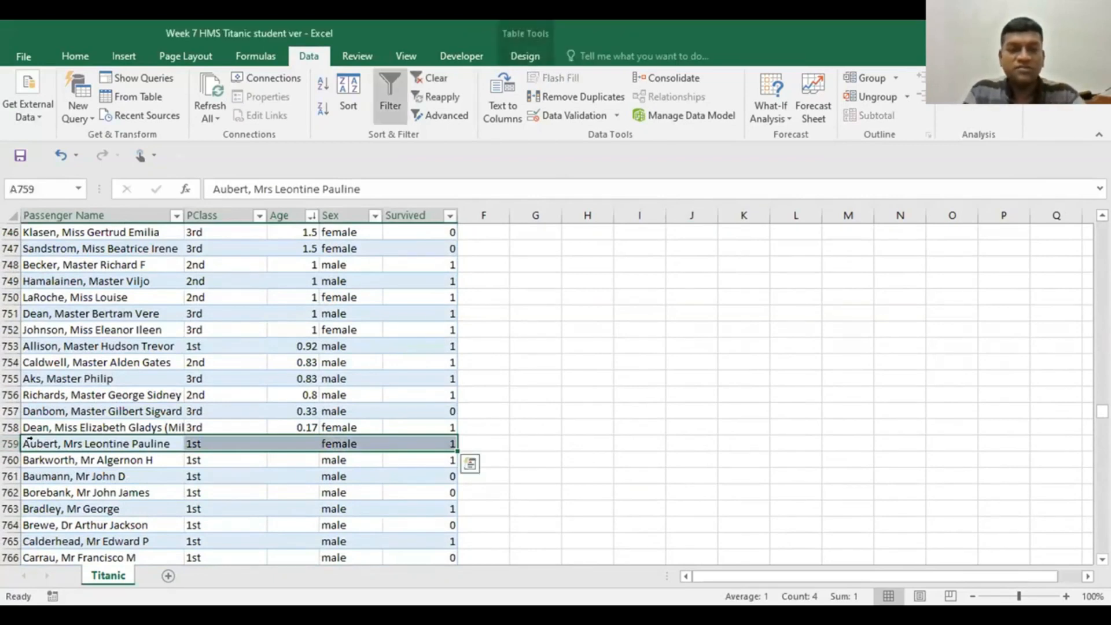
key("ctrl+shift+Down")
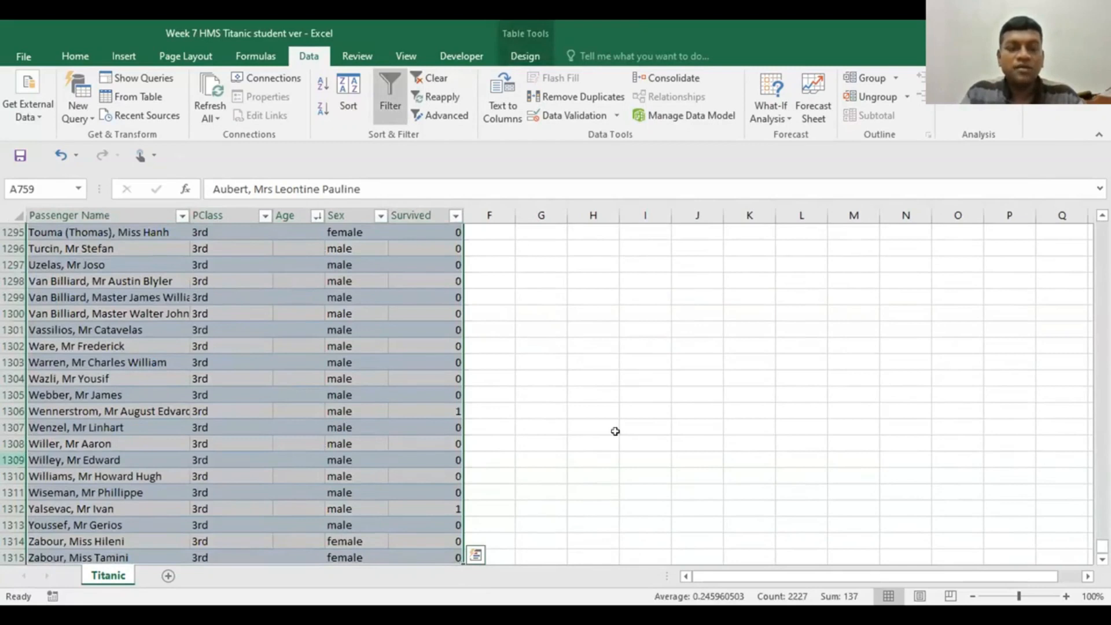
key("Delete")
scroll(647, 427, "up", 1)
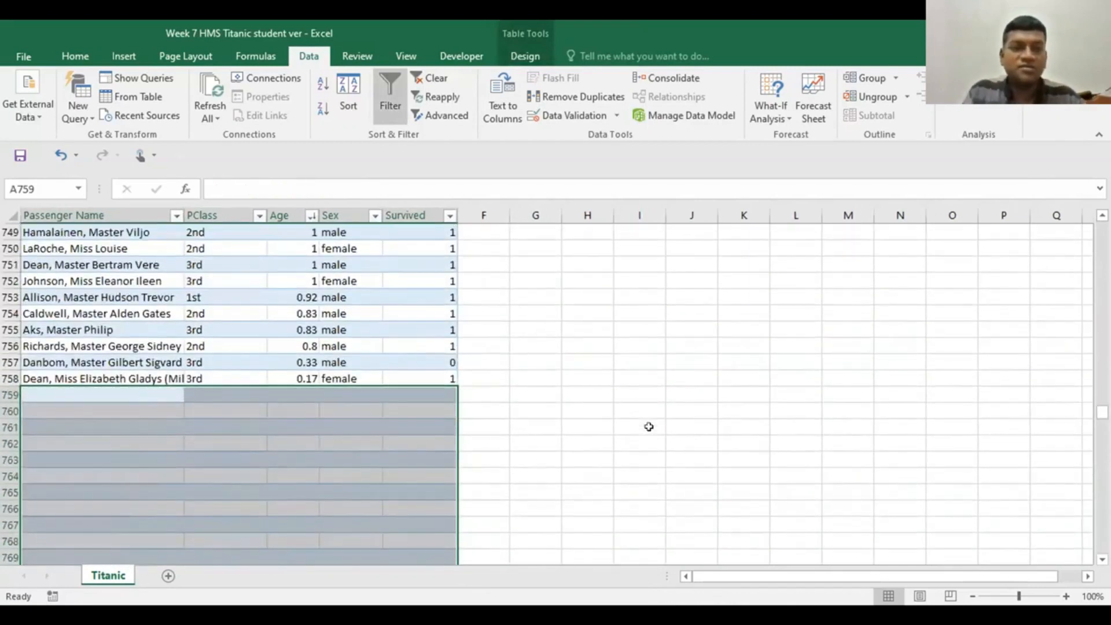
left_click(570, 376)
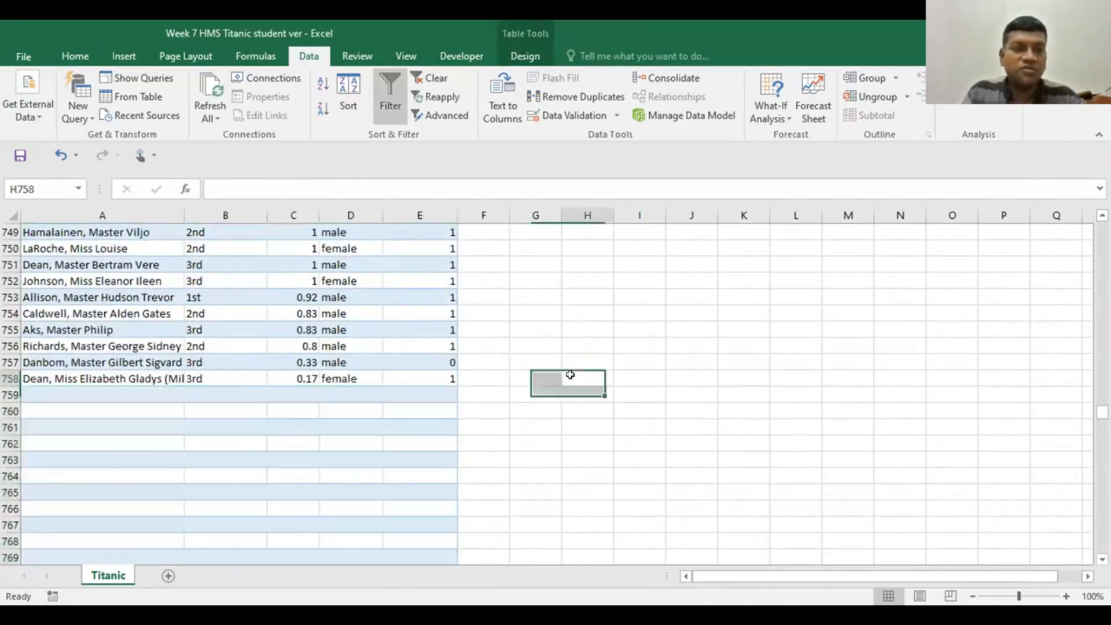
left_click(587, 407)
Step: Convert the passenger table to a normal range
scroll(1062, 278, "up", 9)
left_click_drag(1103, 407, 1103, 229)
left_click_drag(802, 350, 767, 353)
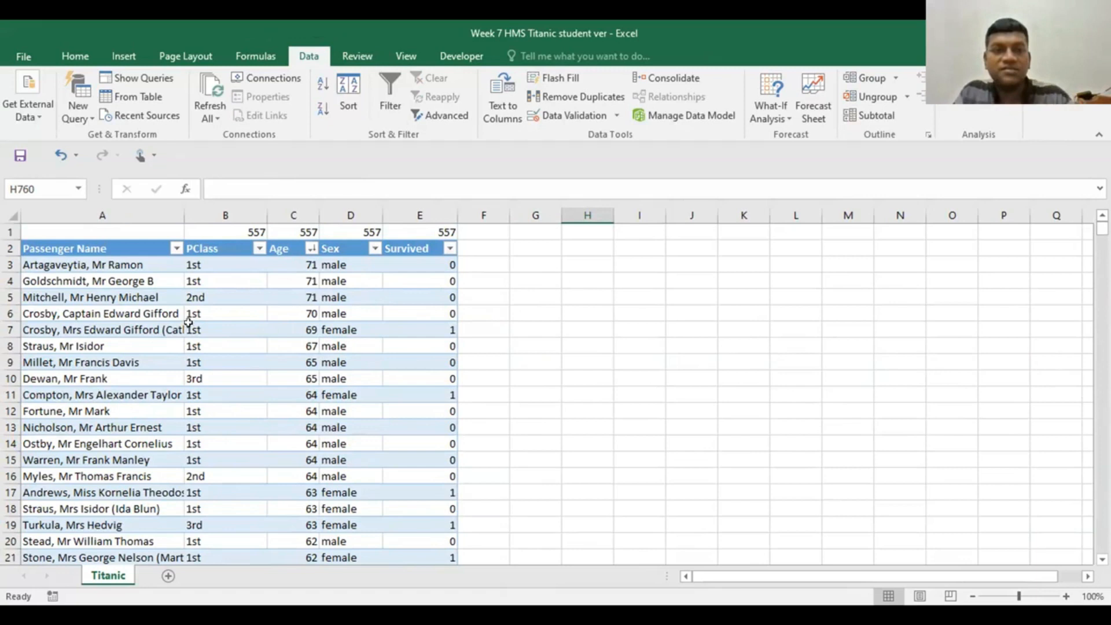
left_click(230, 326)
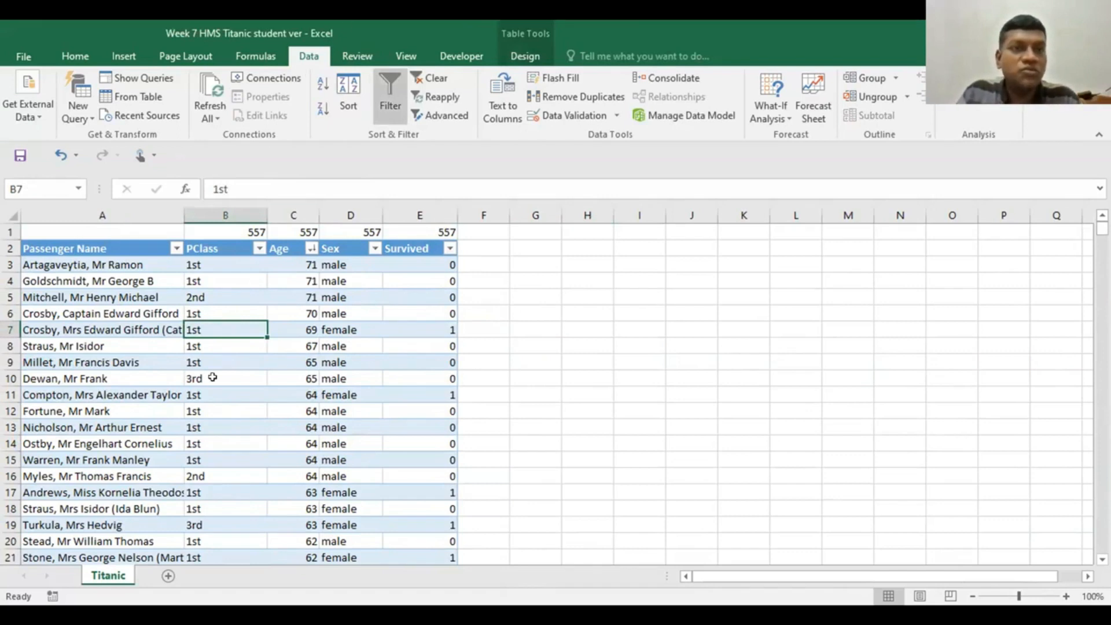
left_click(525, 56)
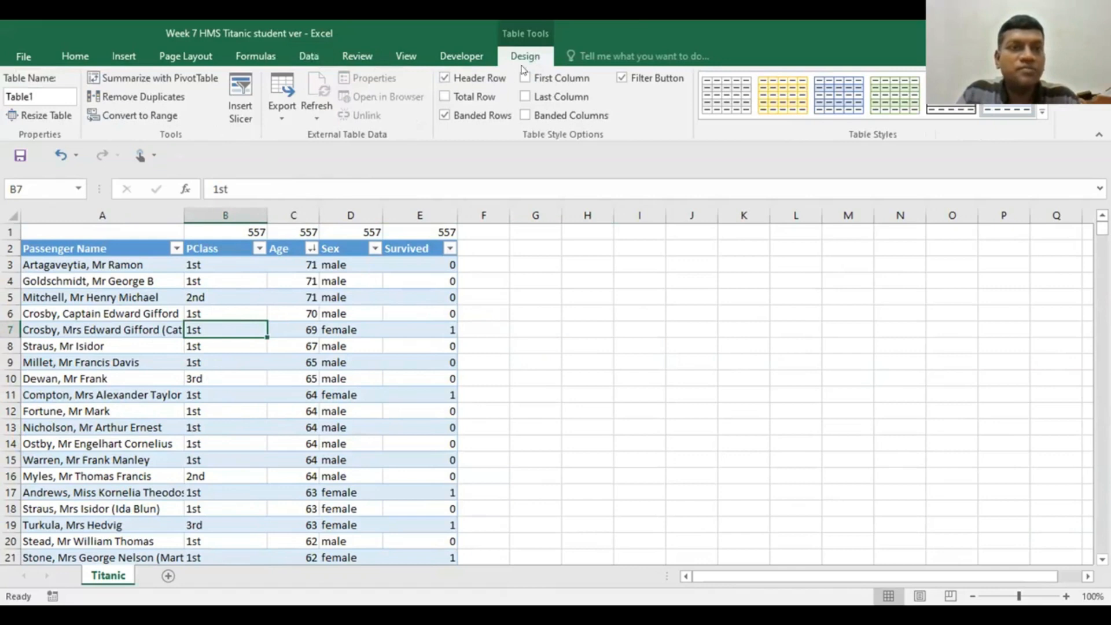
left_click(121, 116)
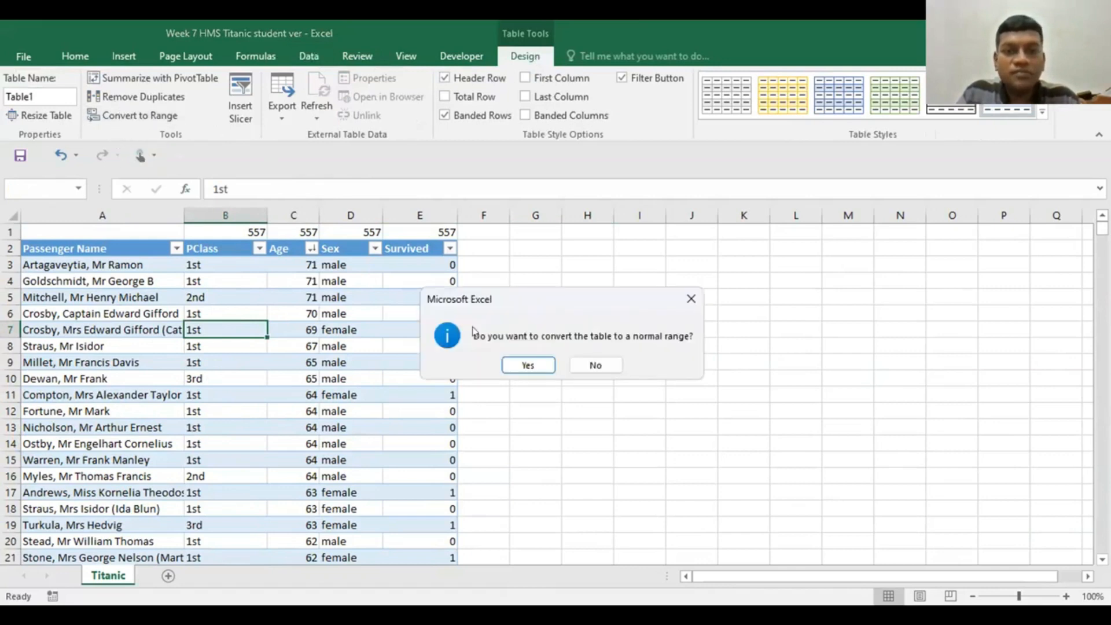
left_click(543, 365)
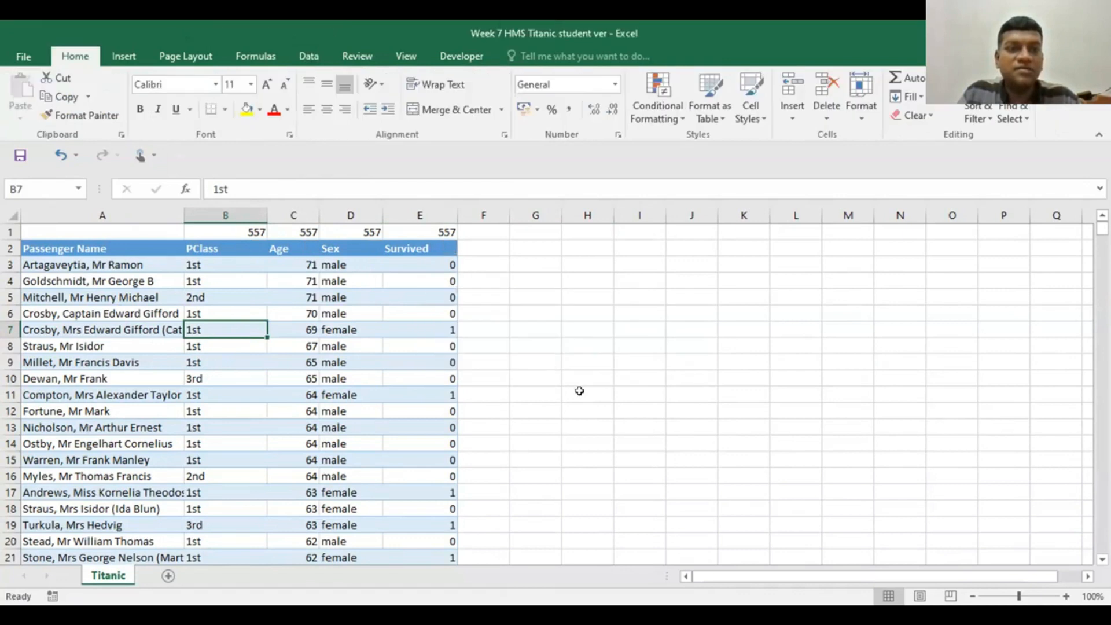
left_click(550, 375)
Step: Replace the B1 formula with =COUNTBLANK(B3:B758) so it covers only the remaining PClass records
left_click(201, 264)
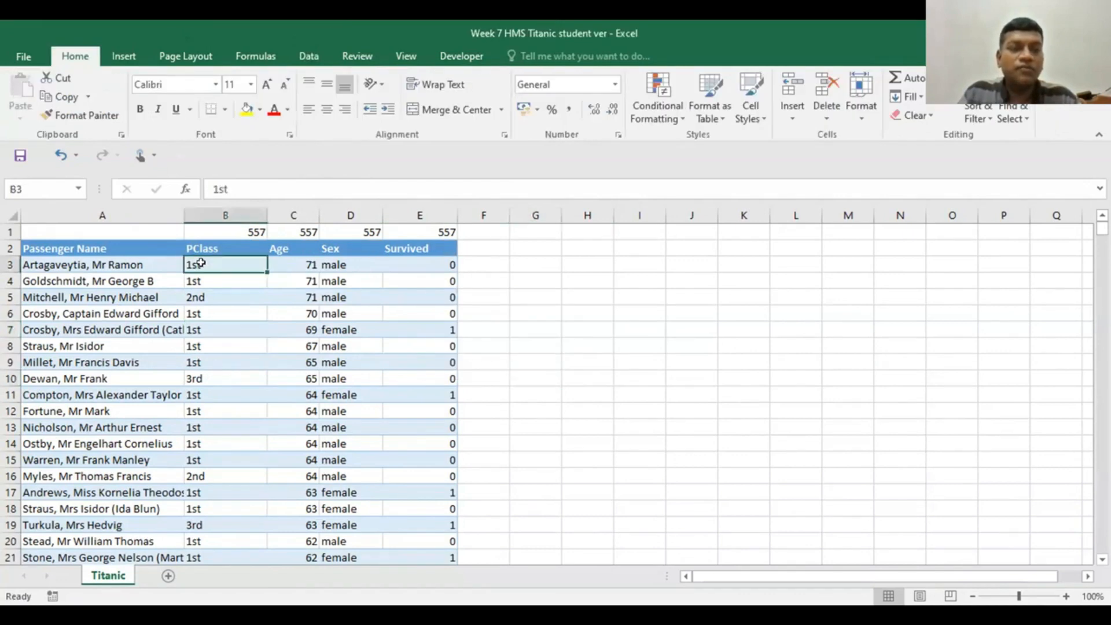
left_click(205, 228)
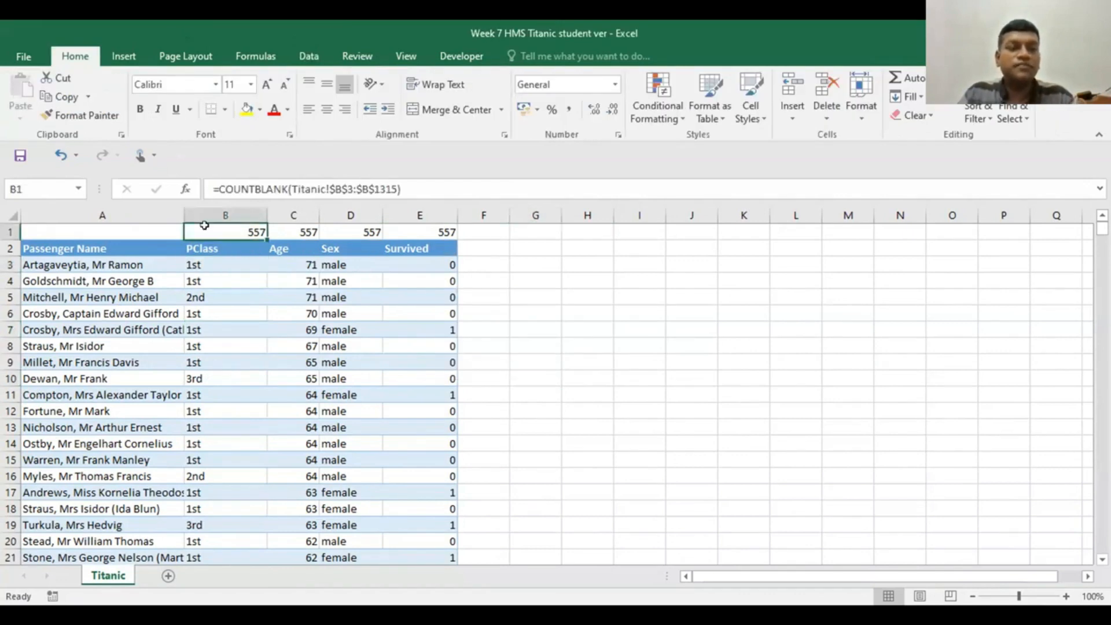
left_click(205, 246)
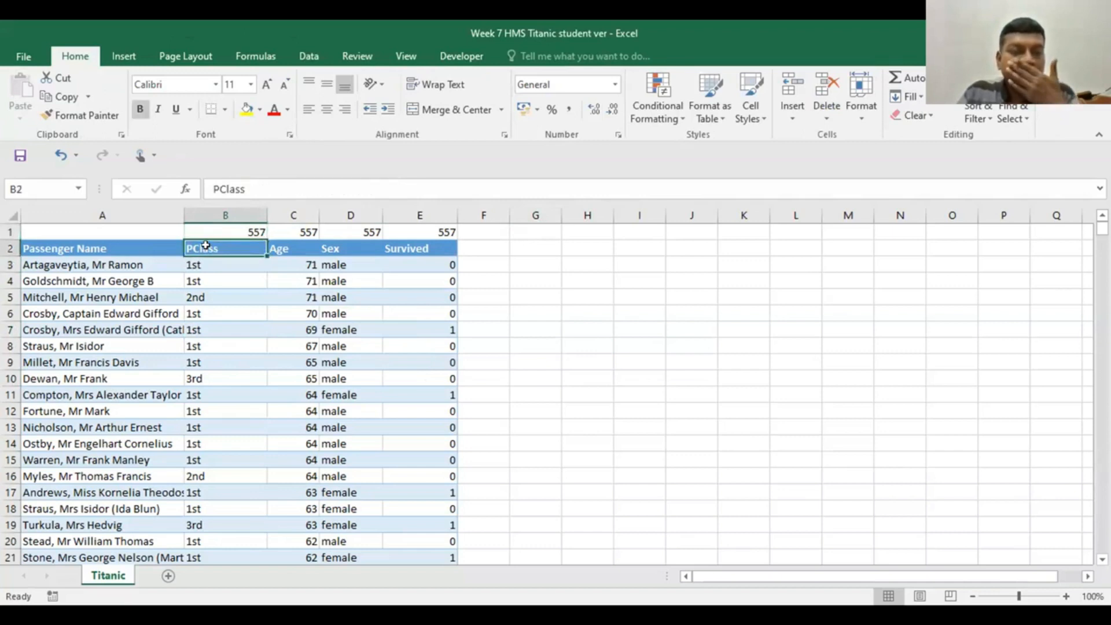
left_click(215, 227)
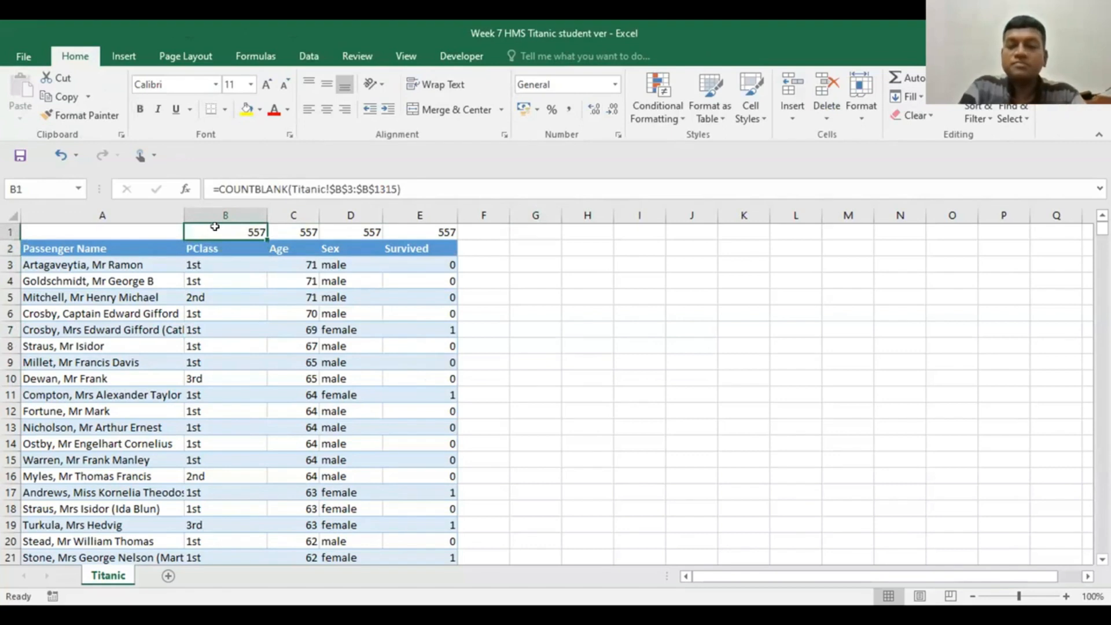
type("=")
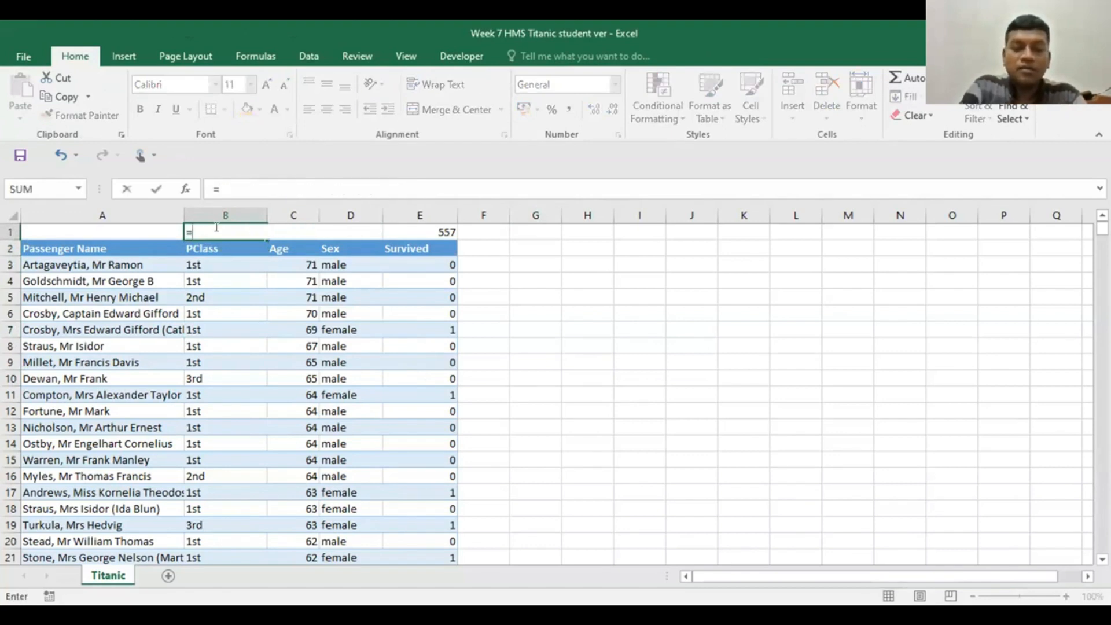
type("count")
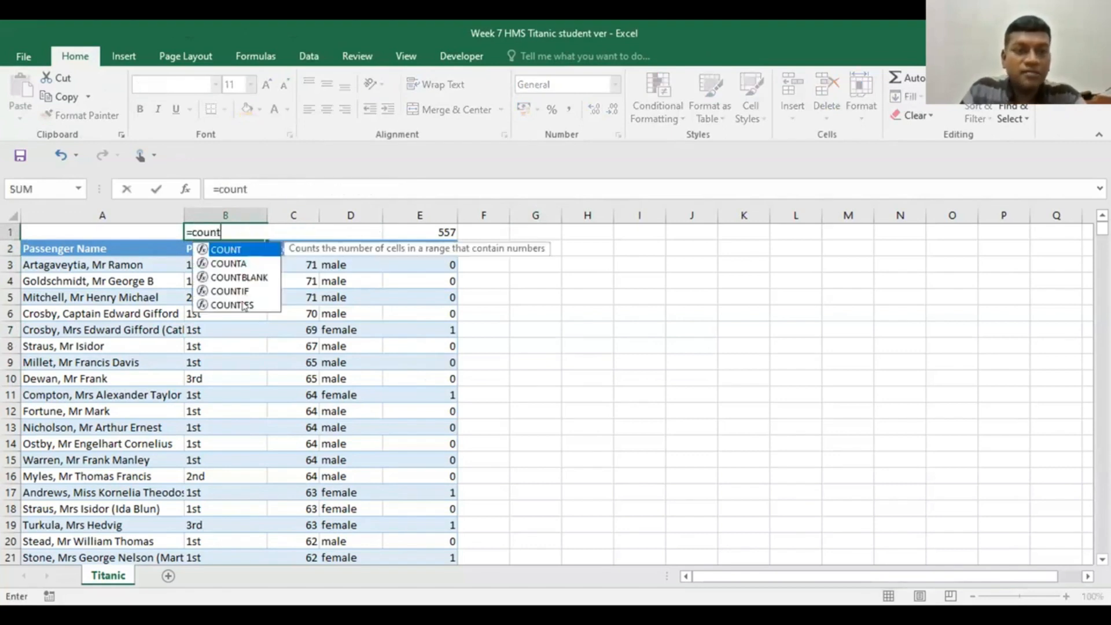
left_click(254, 278)
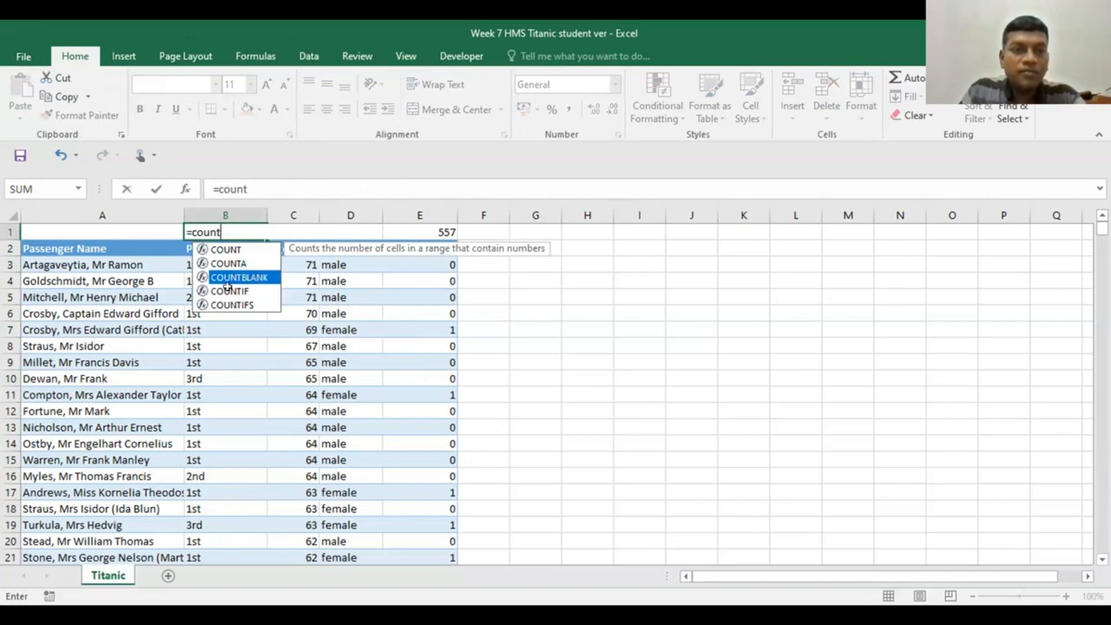
key("Tab")
left_click(199, 264)
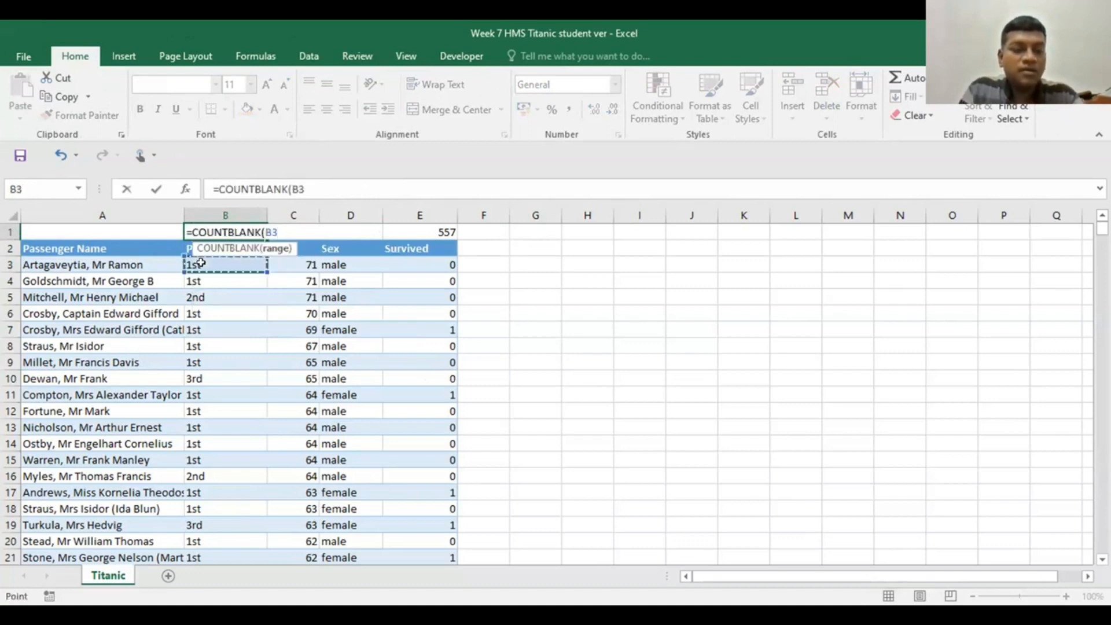
key("ctrl+shift+Down")
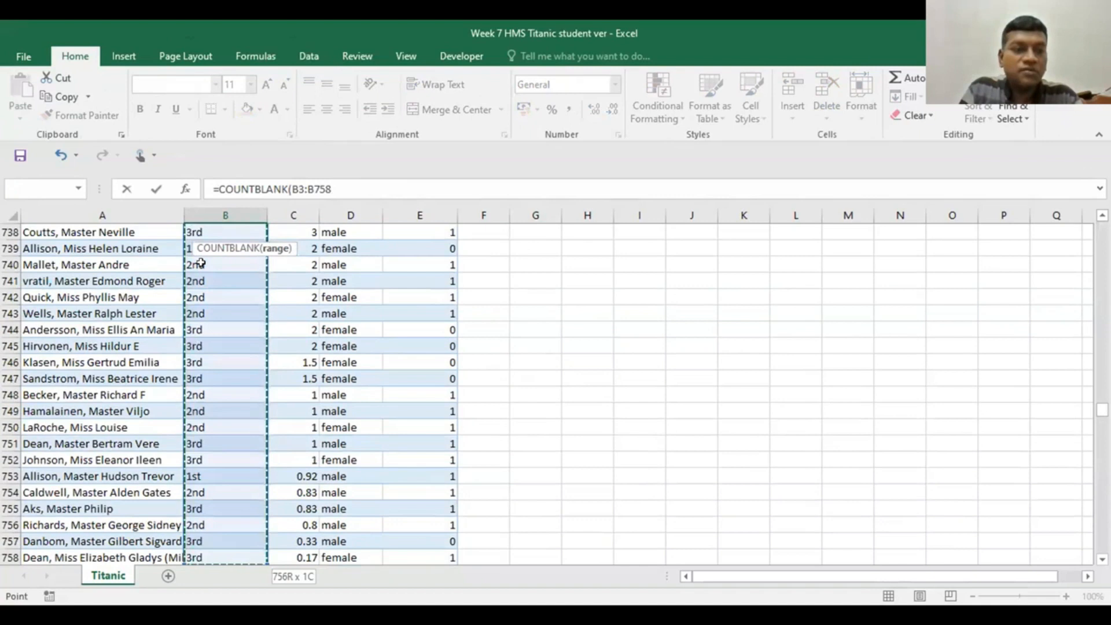
left_click(339, 186)
type(")")
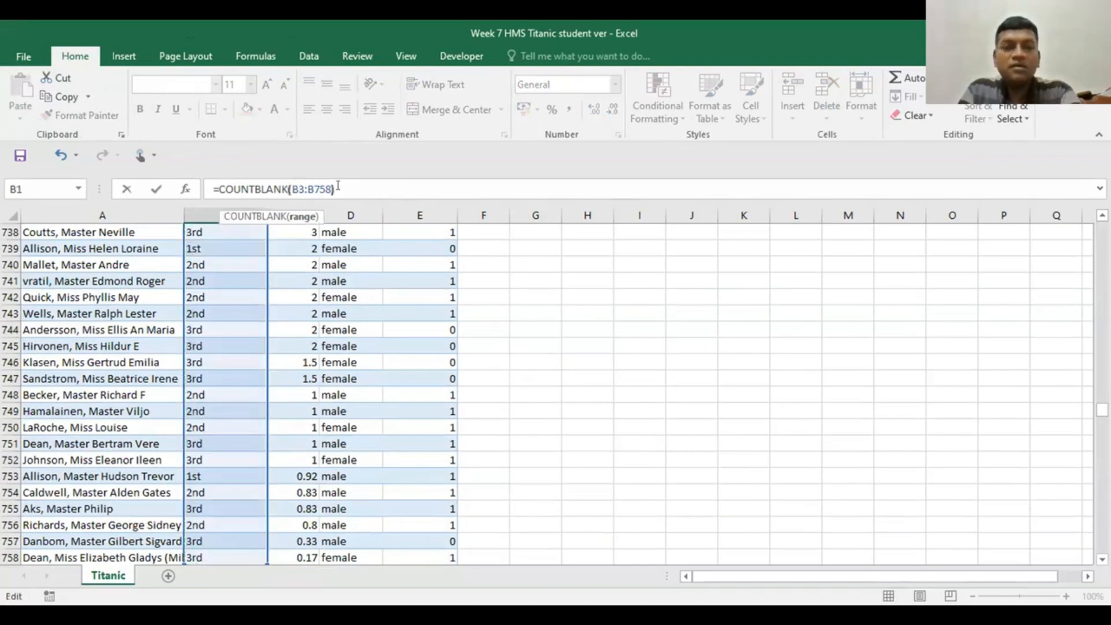
key("Return")
scroll(550, 451, "up", 1)
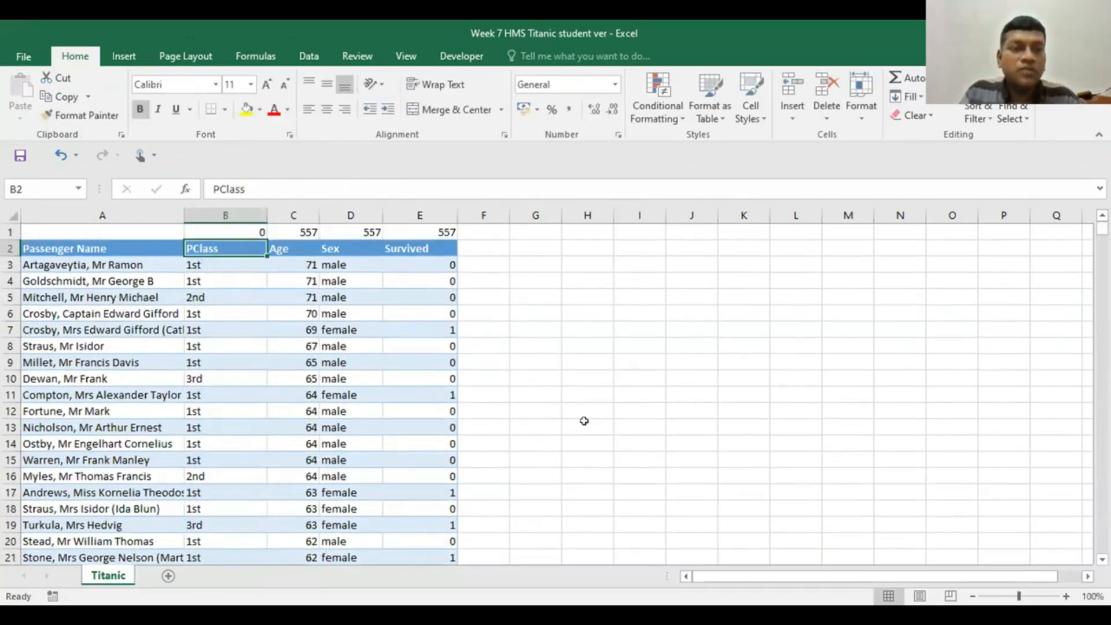
Step: Fill the updated B1 formula across C1:E1 for the Age, Sex and Survived columns
left_click(225, 232)
left_click_drag(267, 239, 453, 235)
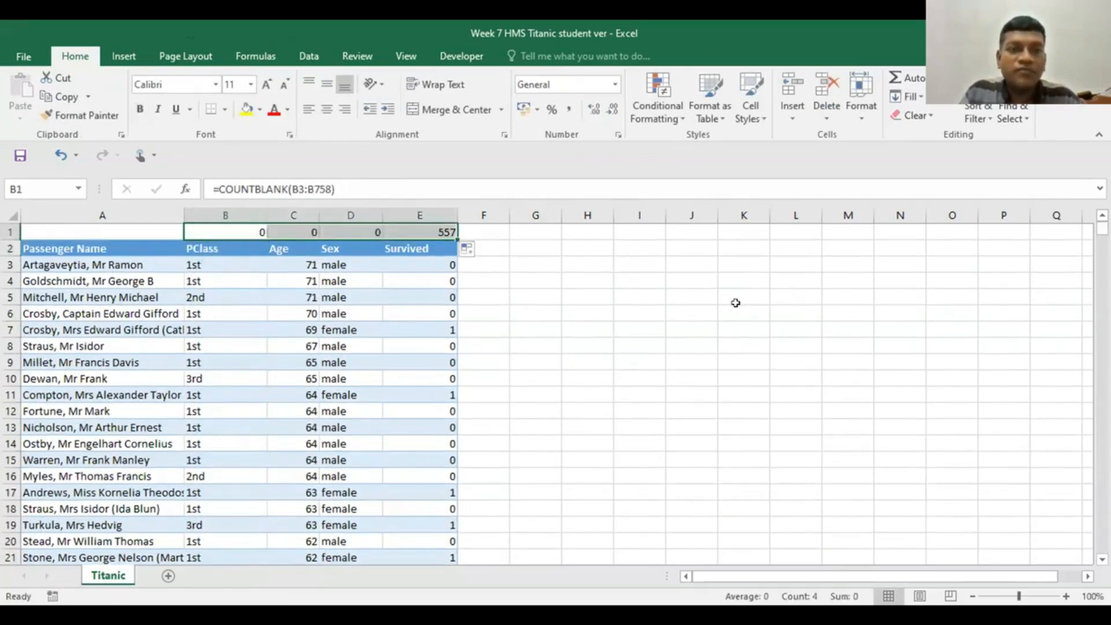
left_click(670, 311)
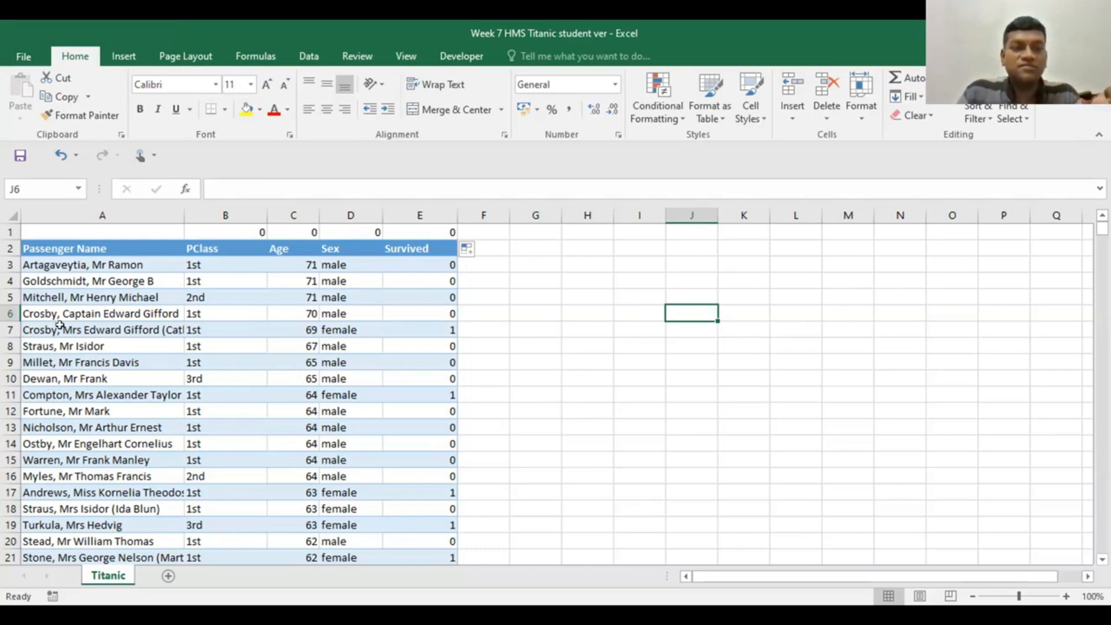
Step: Insert three blank columns between the PClass and Age columns
left_click(284, 211)
right_click(286, 215)
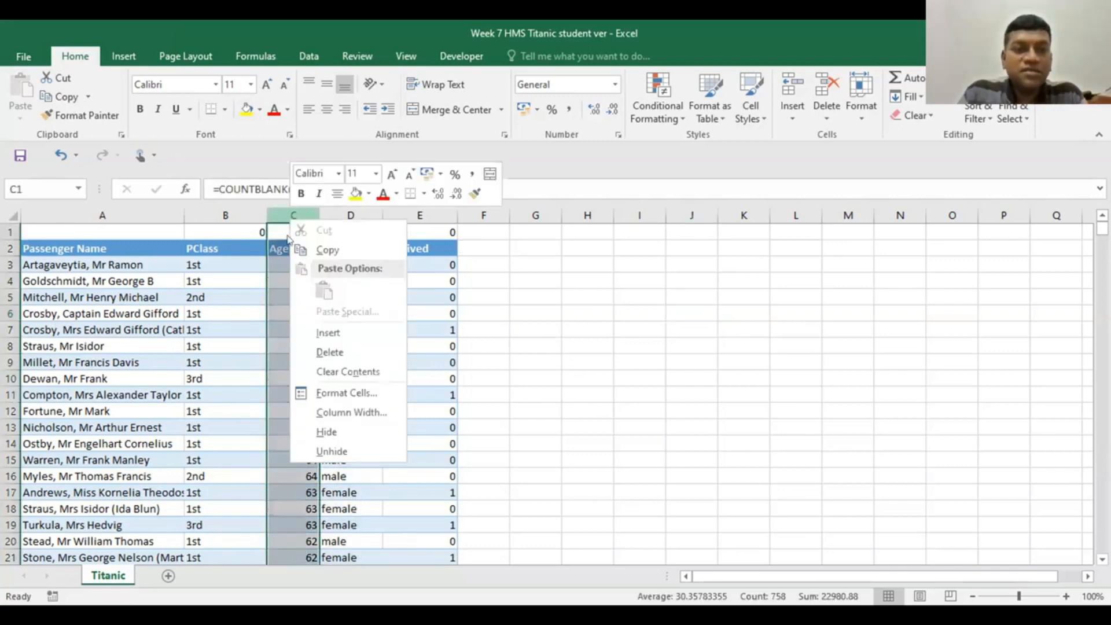
key("i")
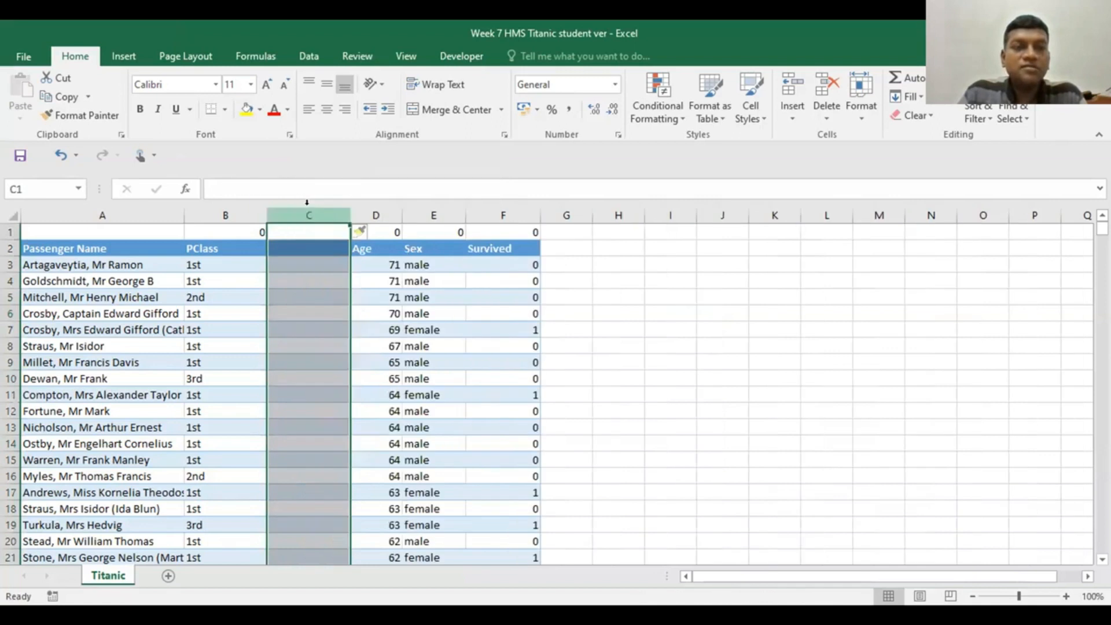
right_click(307, 213)
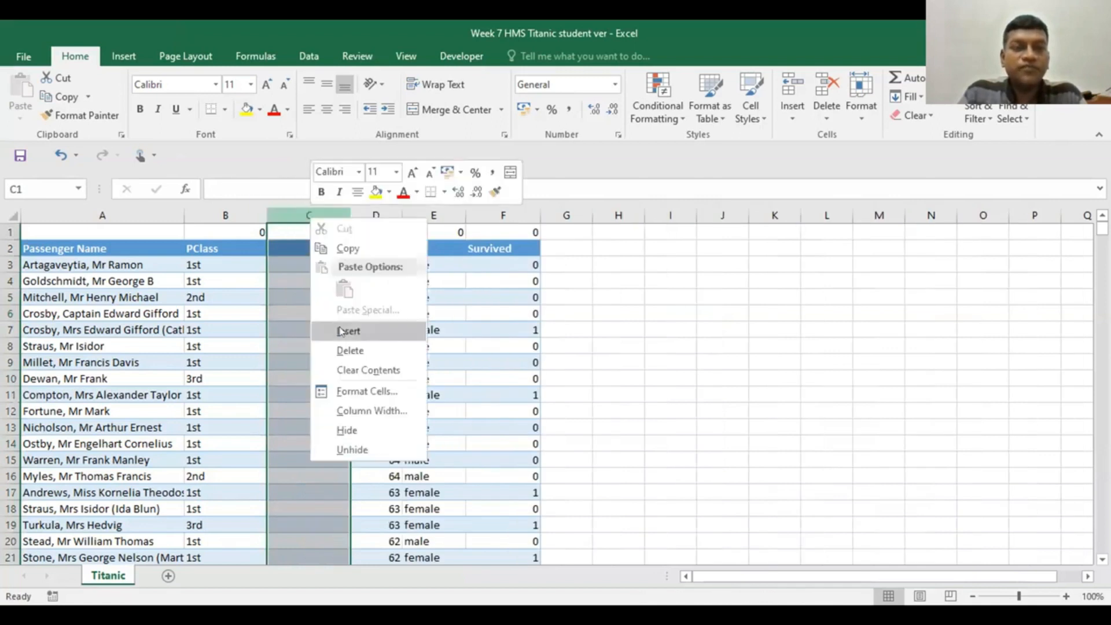
left_click(333, 323)
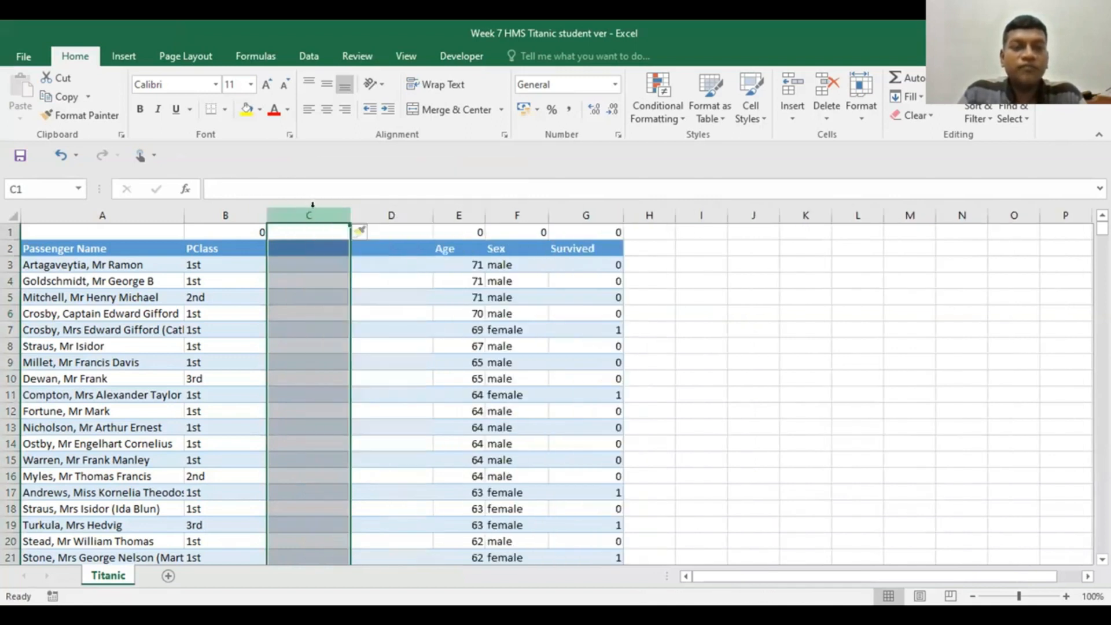
right_click(312, 208)
left_click(350, 322)
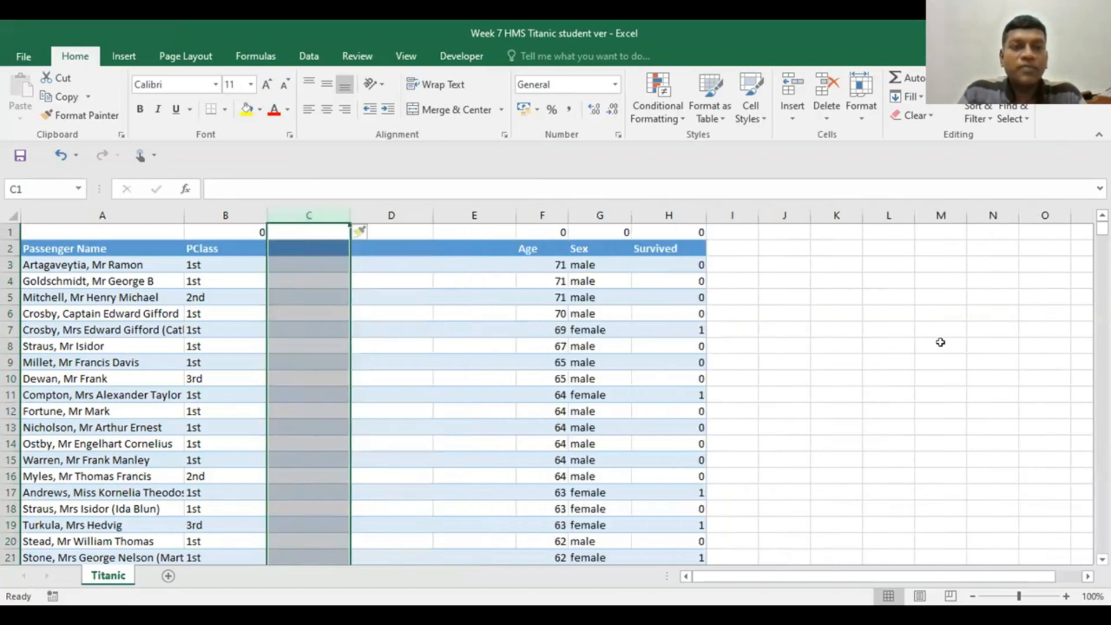
left_click(941, 342)
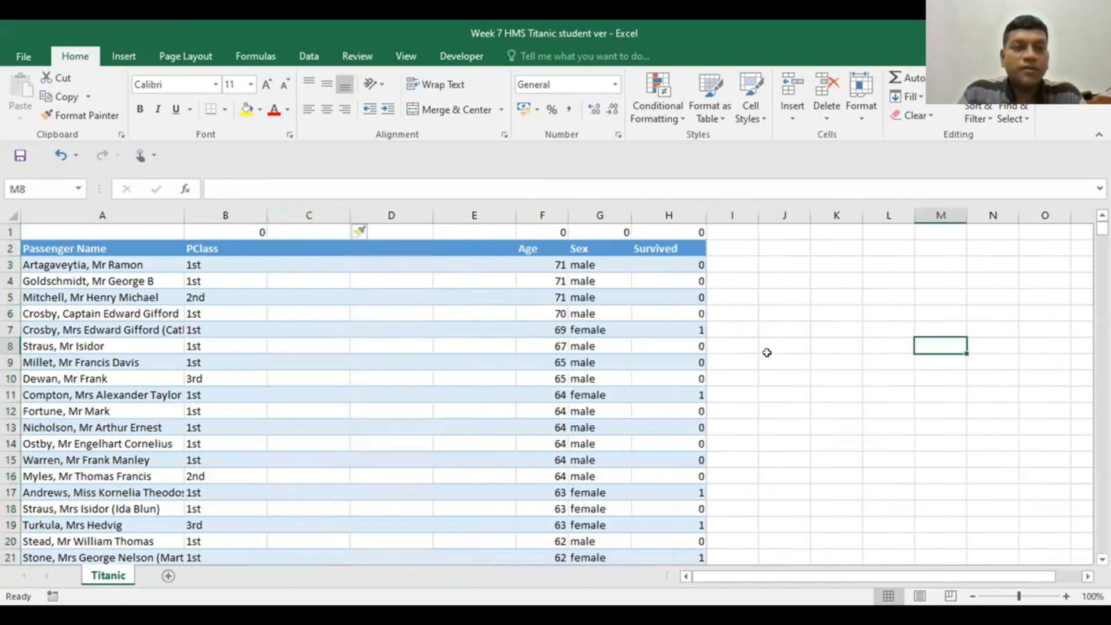
Step: Enter the headers First Class, Second Class and Third Class in C2, D2 and E2
left_click(311, 246)
type("Fir")
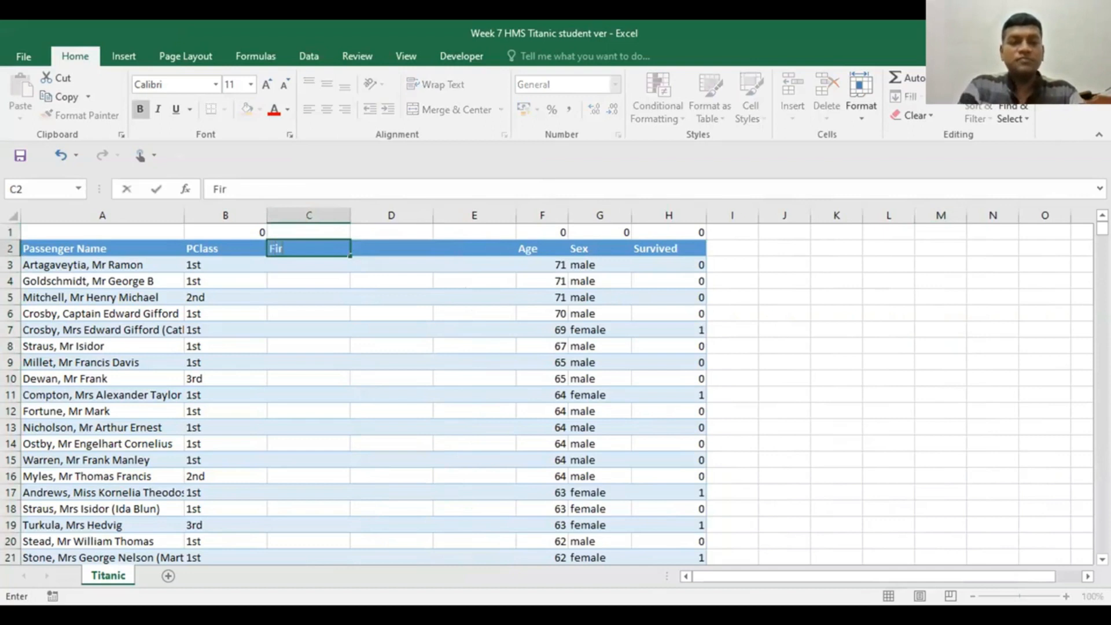
type("st Class")
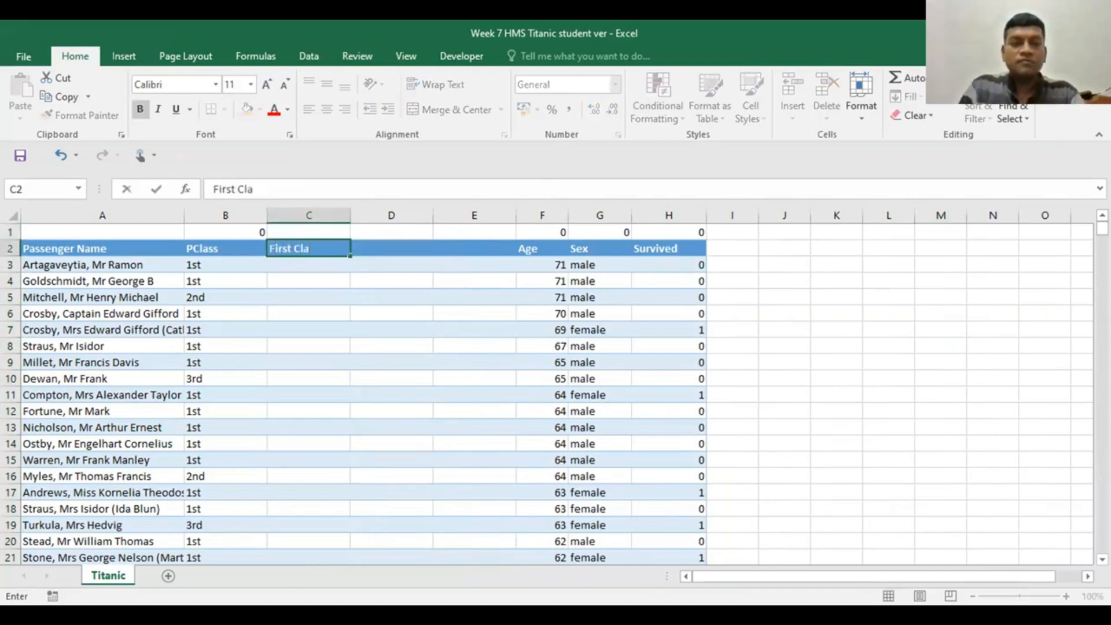
left_click(484, 316)
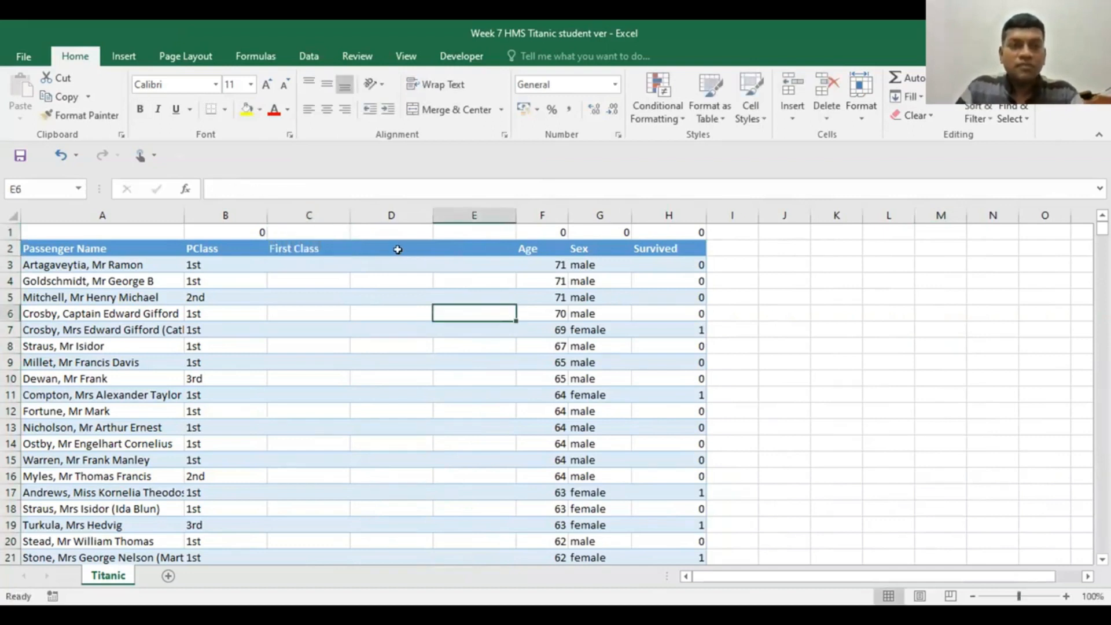
left_click(397, 248)
type("Seco")
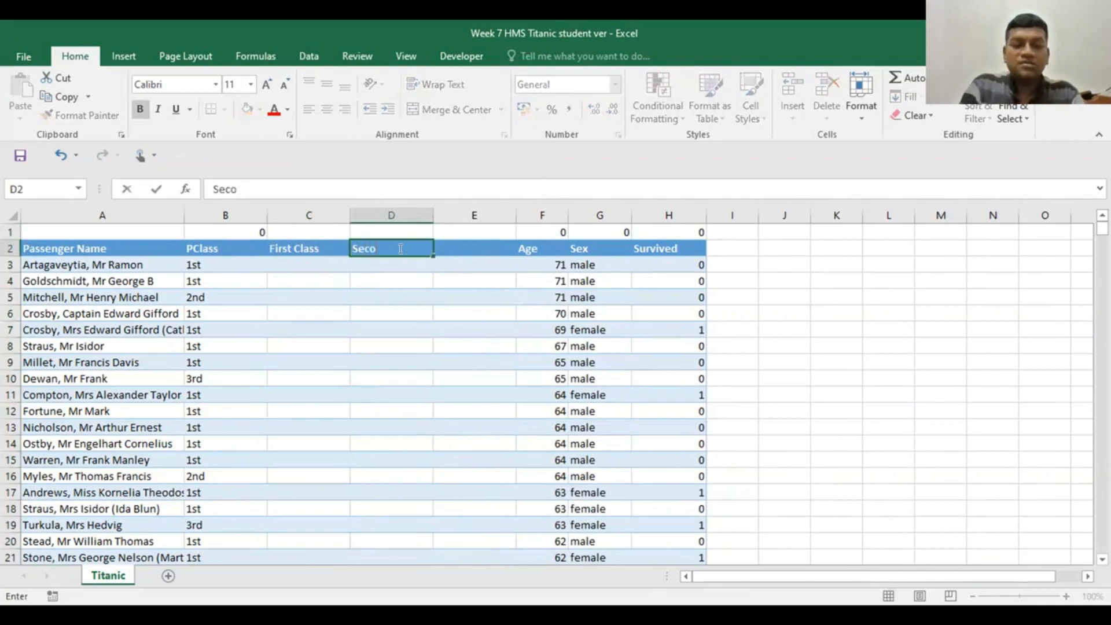
type("nd Class")
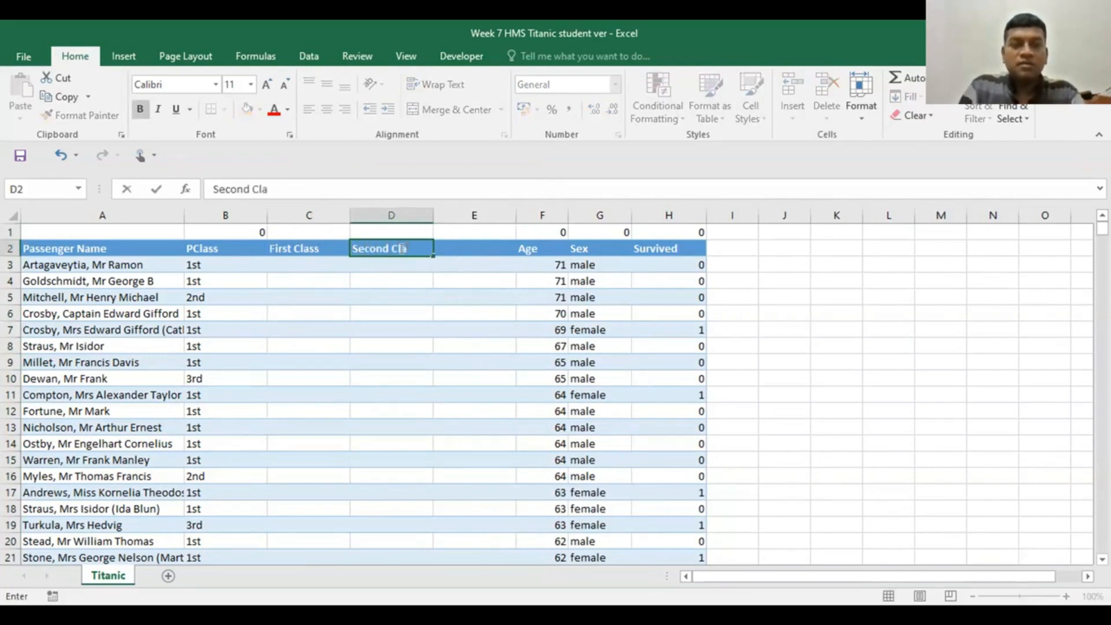
left_click(449, 297)
left_click(480, 243)
type("Third Class")
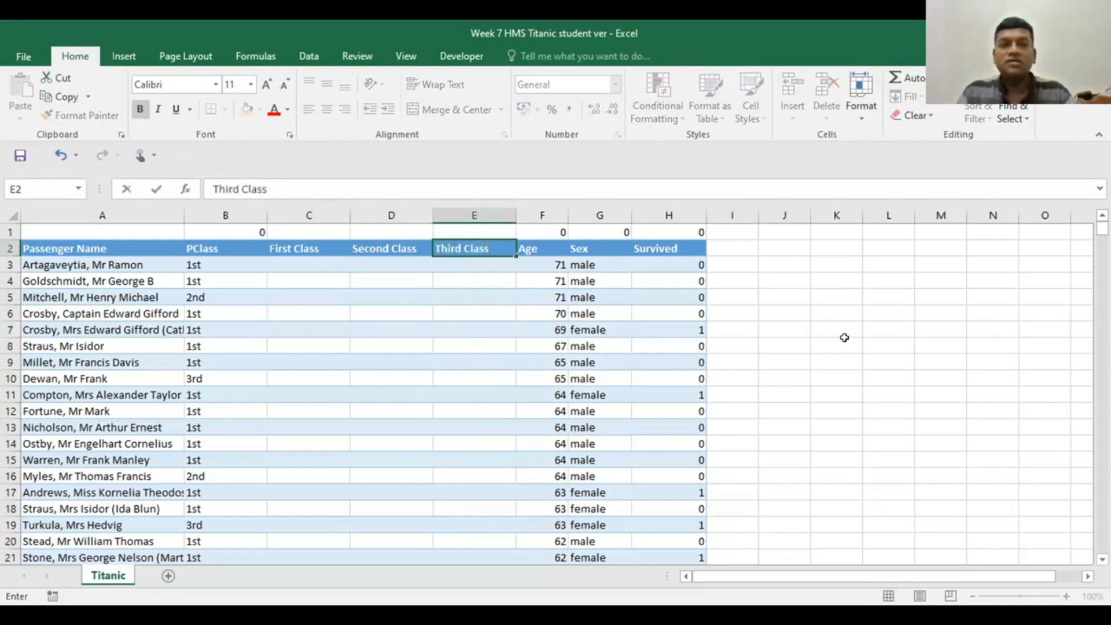
left_click(842, 343)
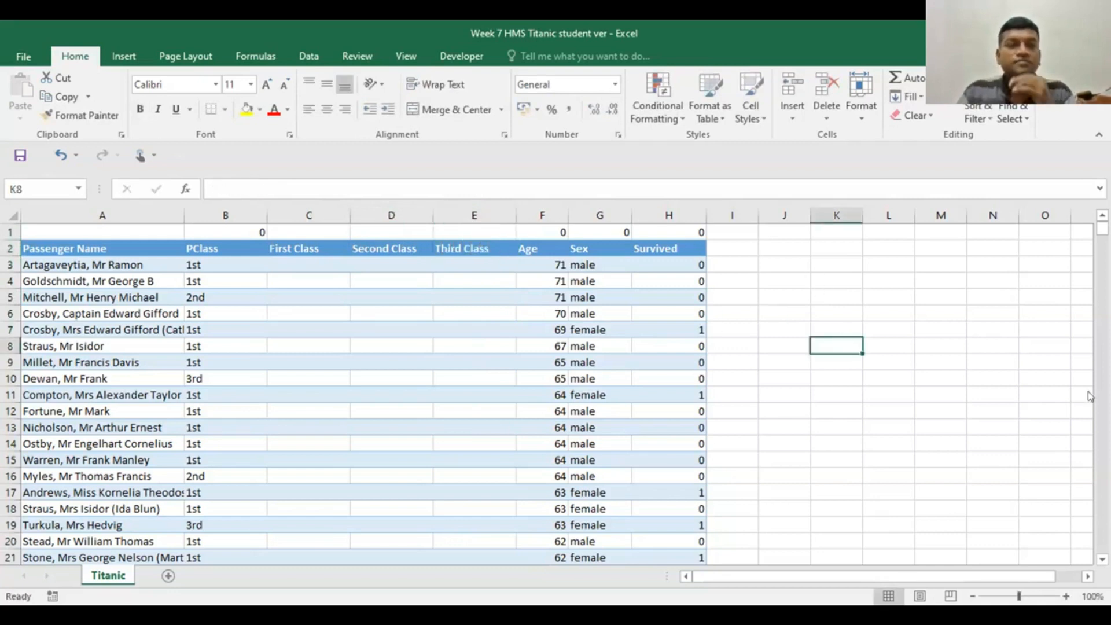
Step: Enter 1st in C1 as the comparison value above the First Class header
left_click(308, 262)
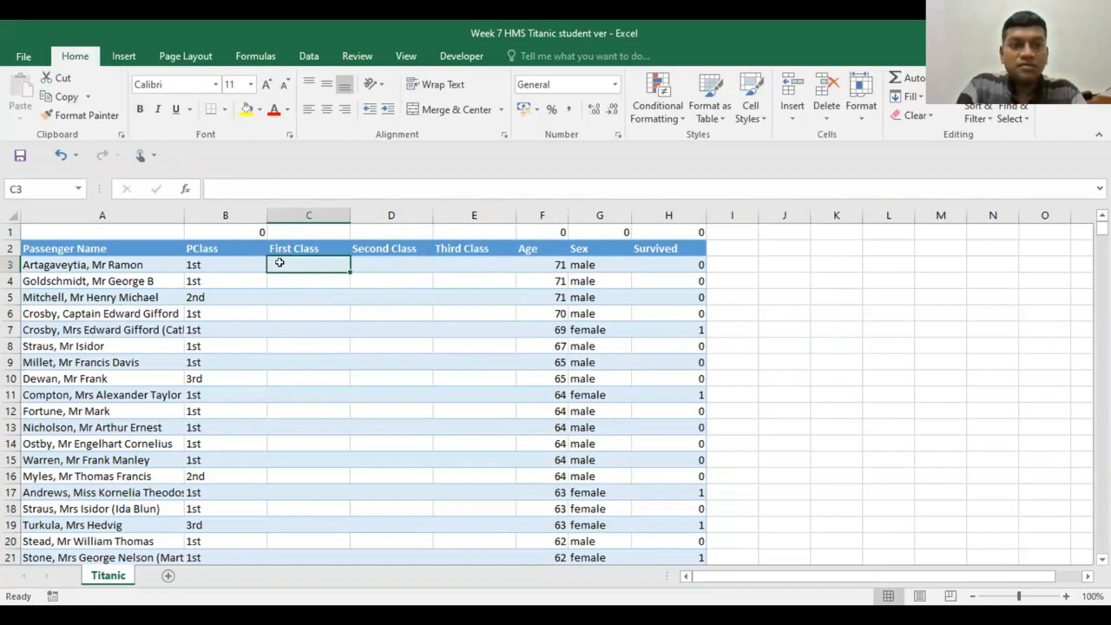
left_click(316, 231)
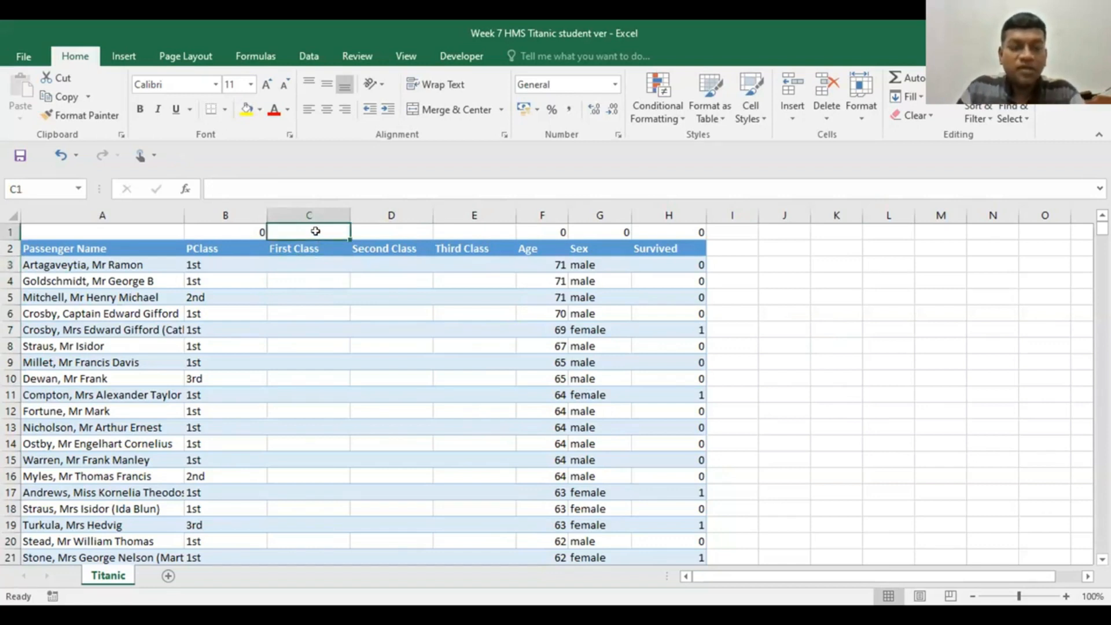
type("1st")
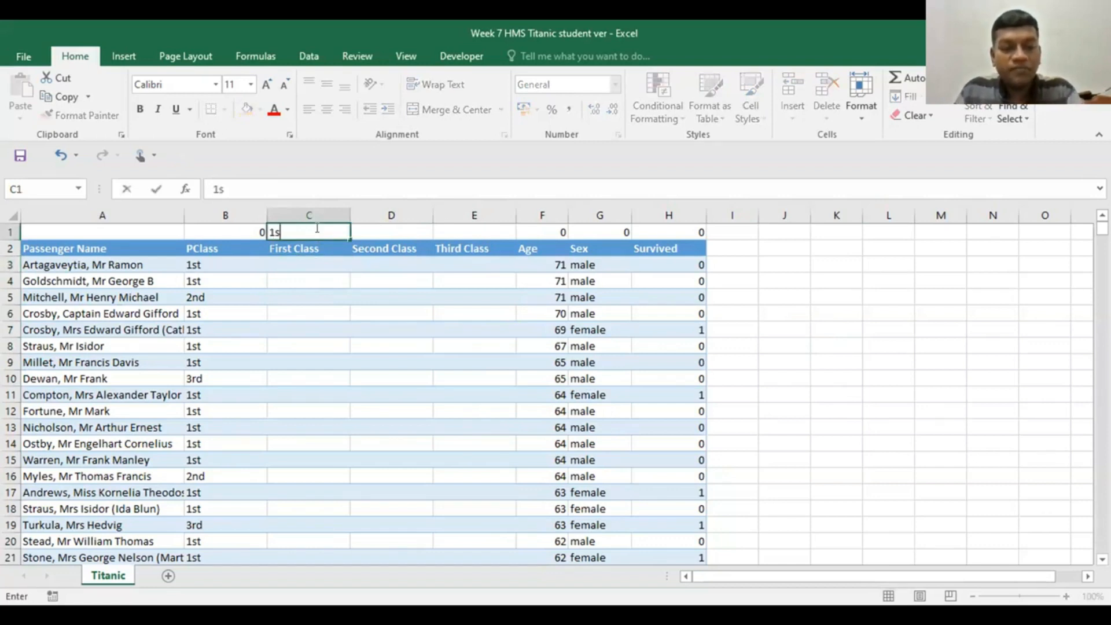
left_click(383, 343)
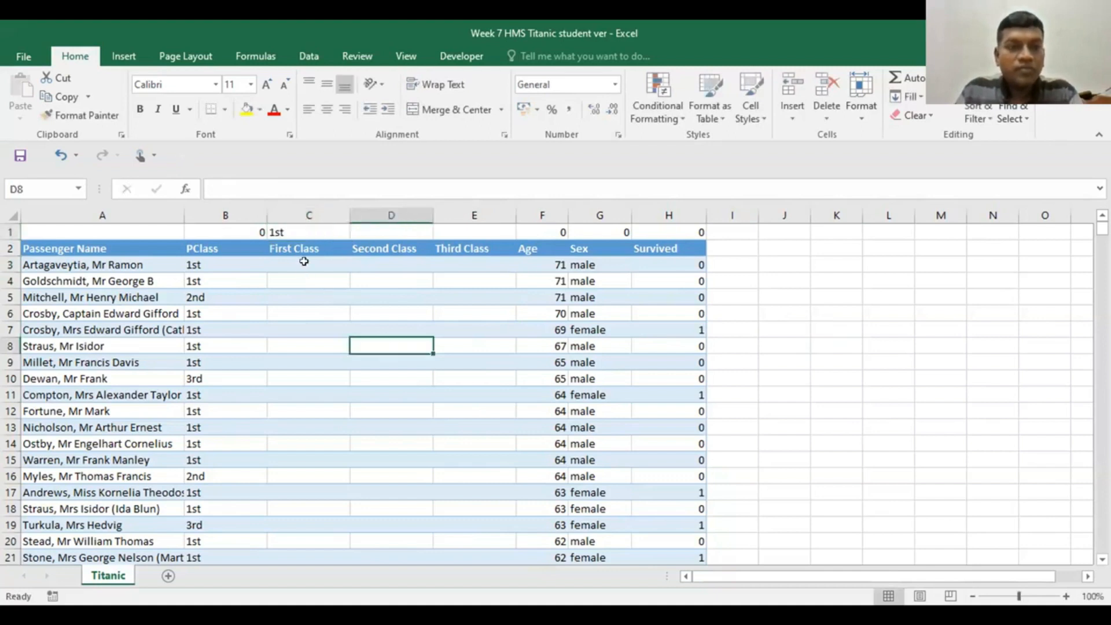
Step: Write the formula =IF(B3=C1,1,0) in C3 to flag first-class passengers with 1 and all others with 0
left_click(304, 261)
type("=")
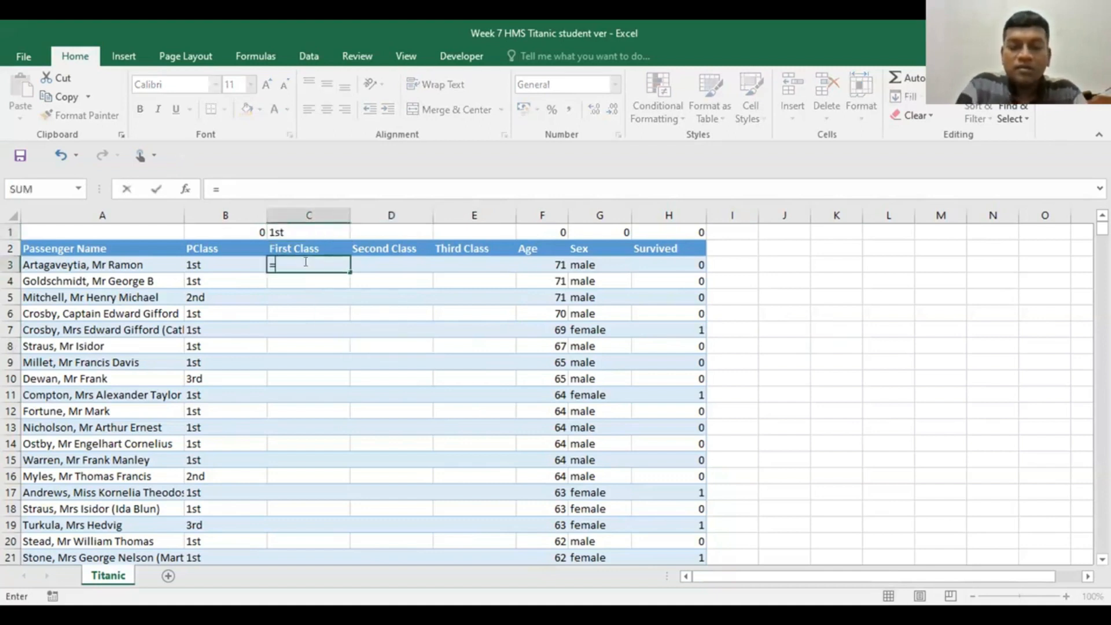
type("i")
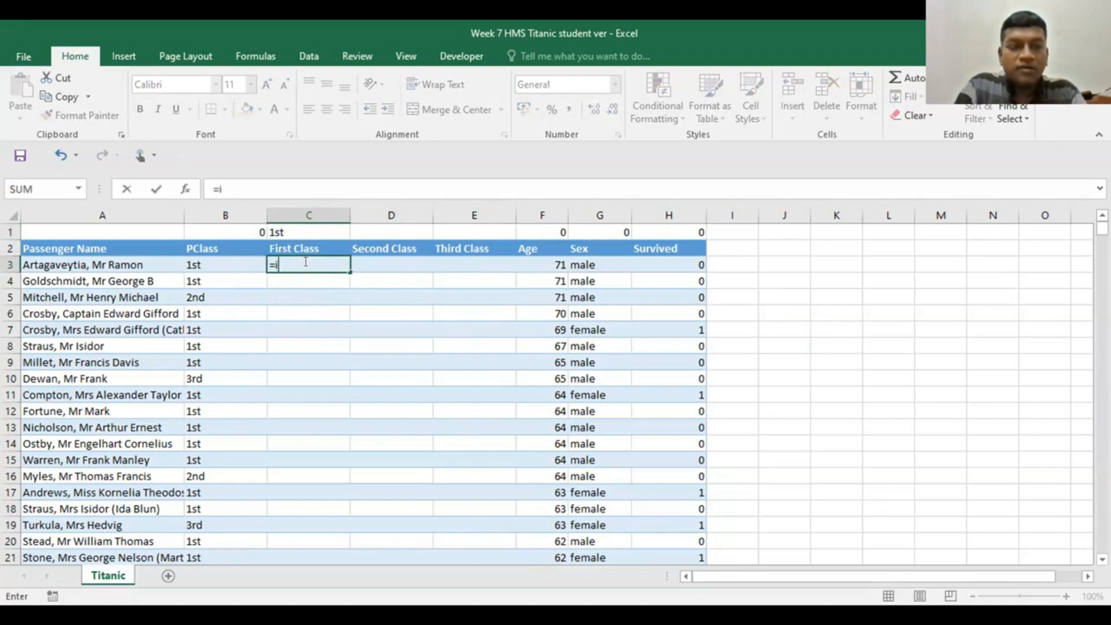
type("f")
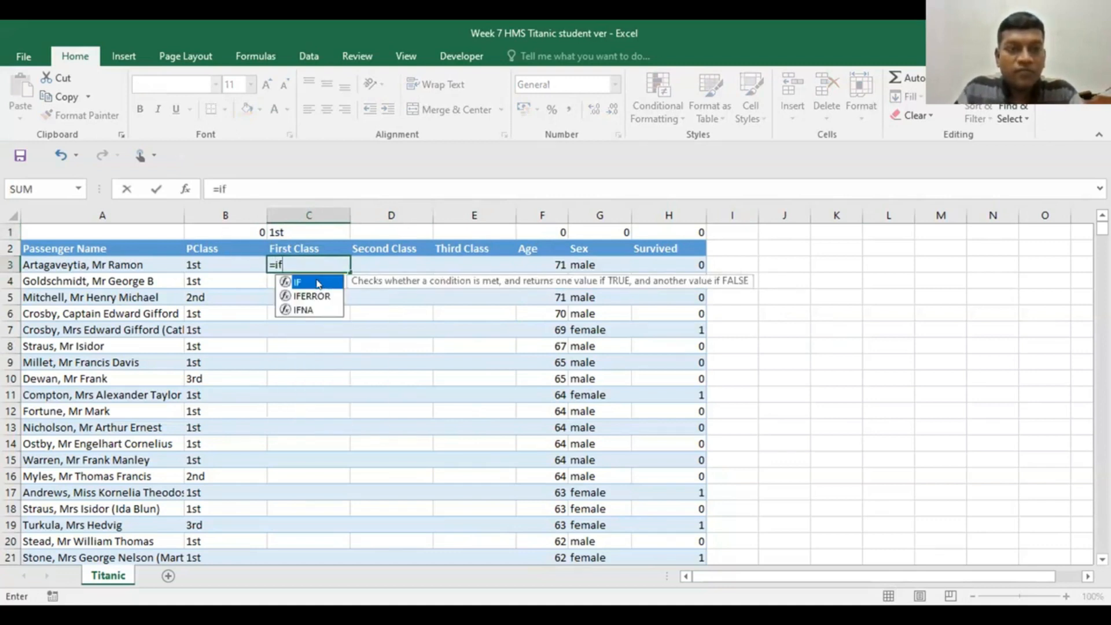
key("Tab")
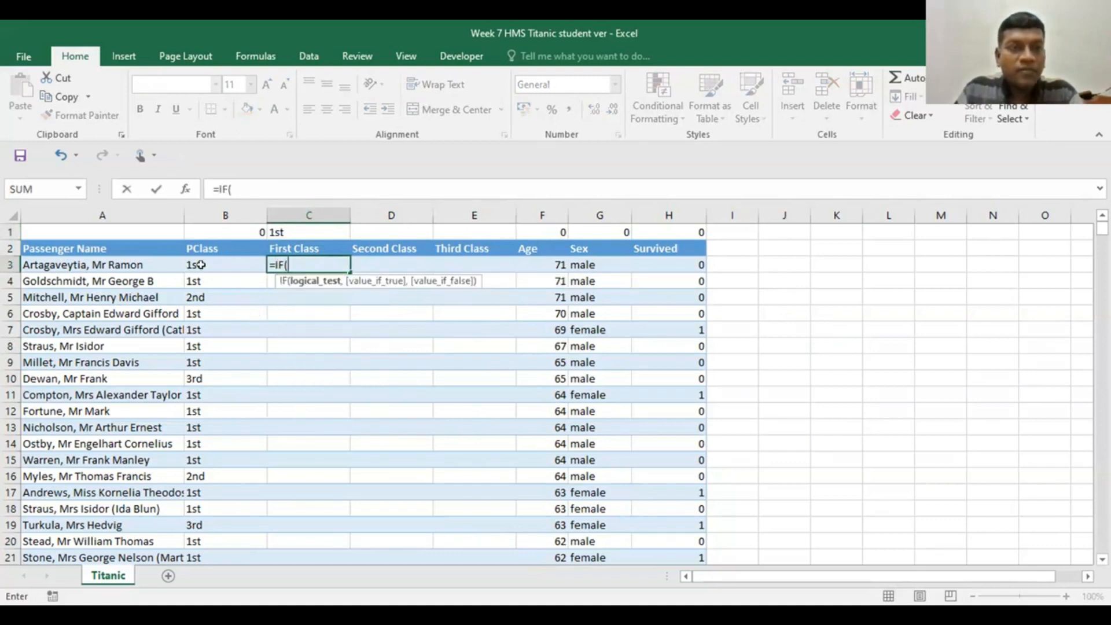
left_click(201, 263)
type("+")
key("BackSpace")
type("=")
left_click(292, 227)
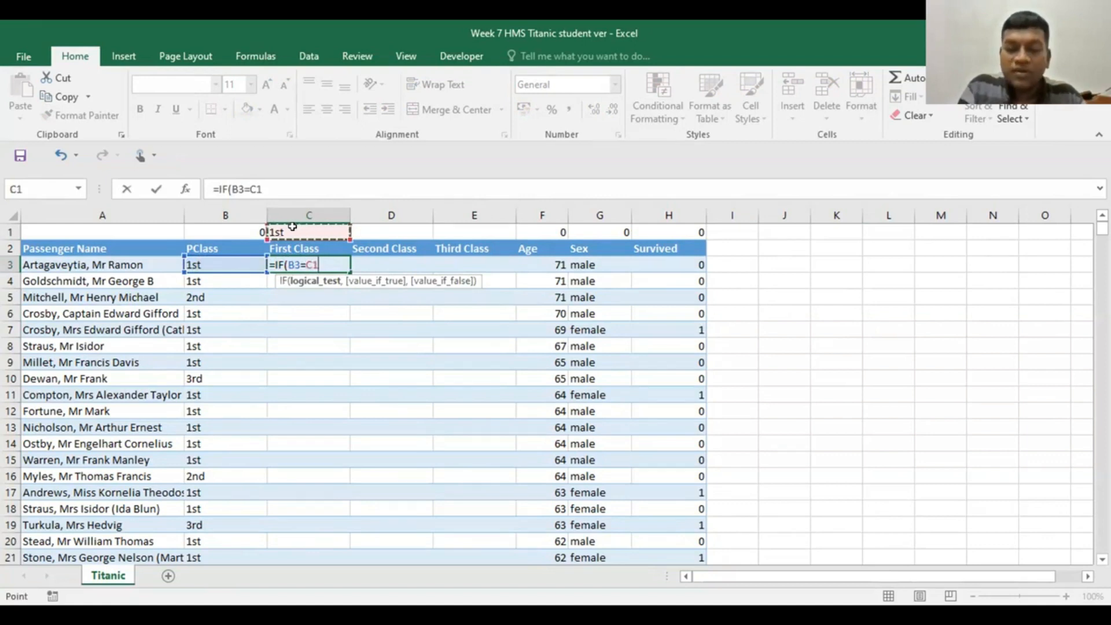
type(",1")
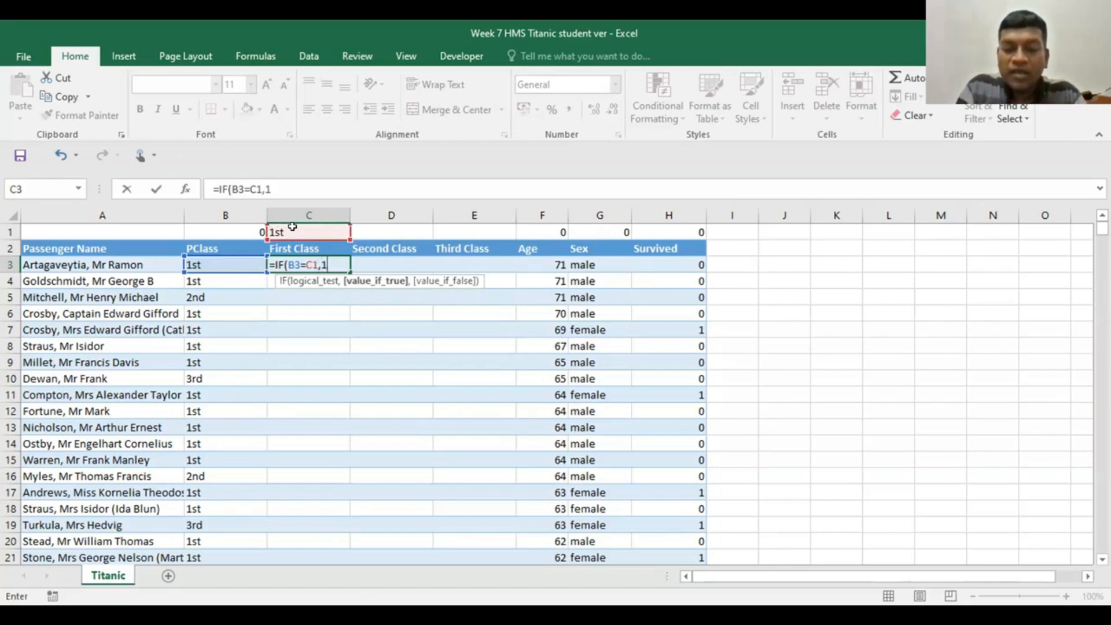
type(",0")
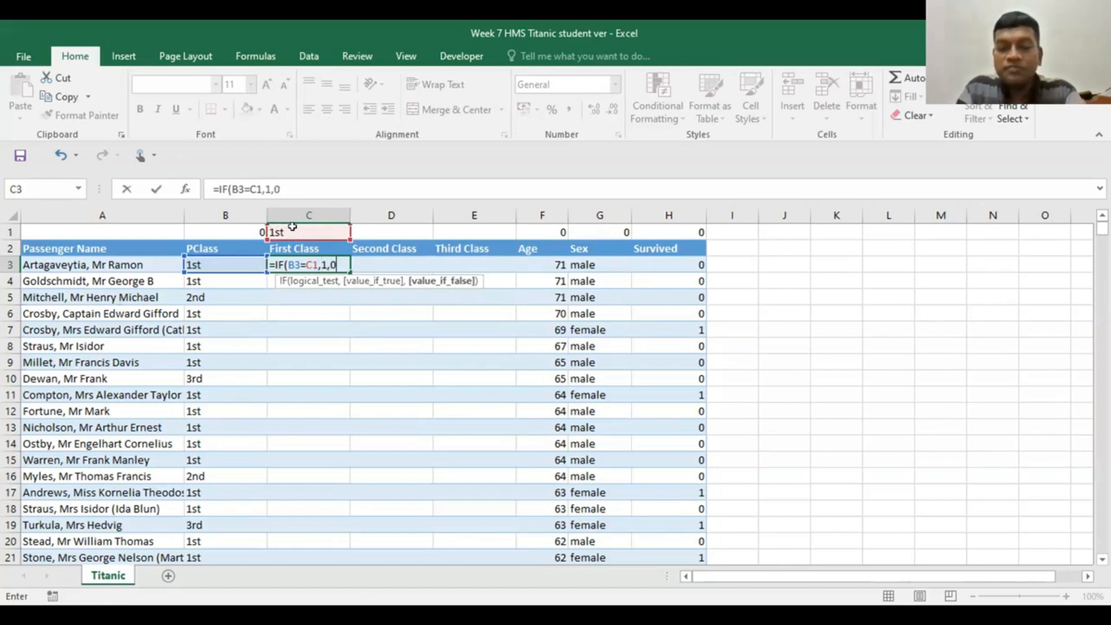
type(")")
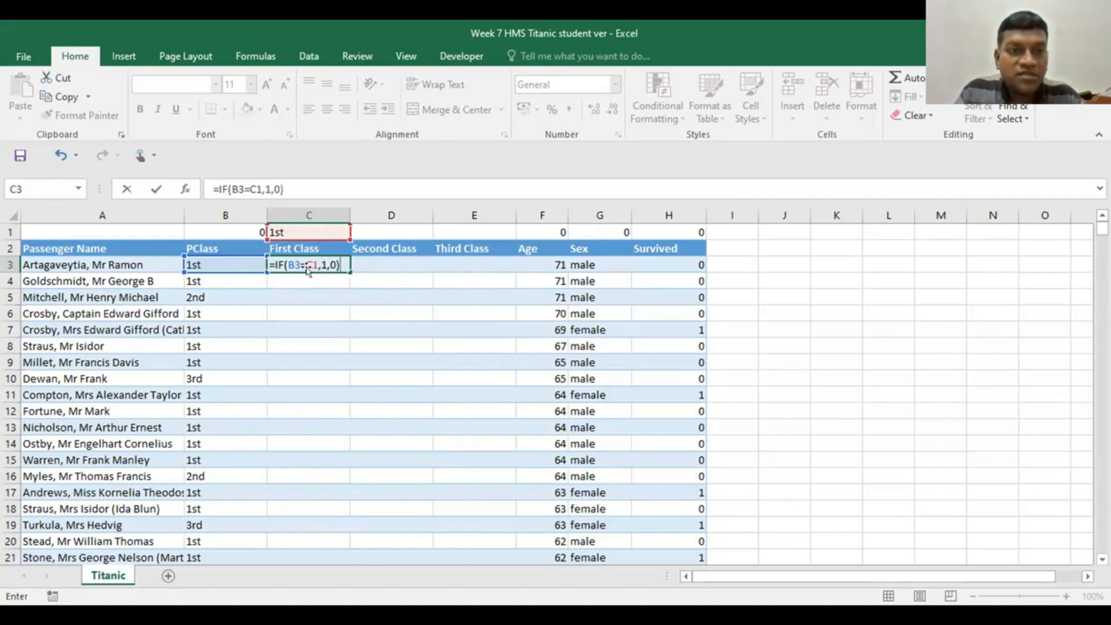
Step: Make the C1 reference in the C3 formula absolute, giving =IF(B3=$C$1,1,0)
left_click(311, 265)
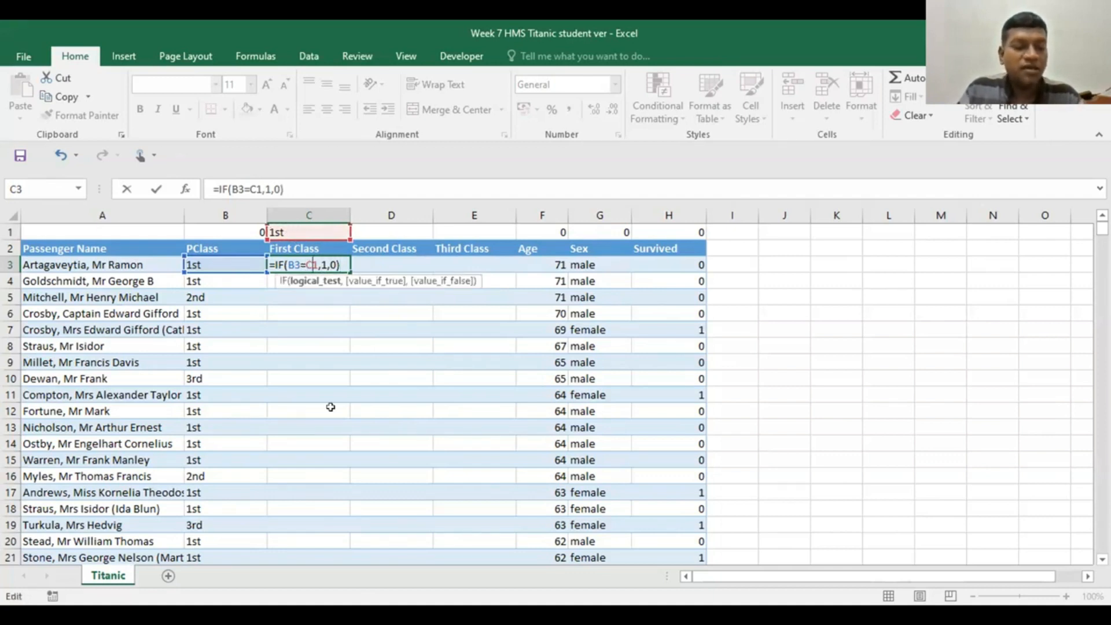
key("F4")
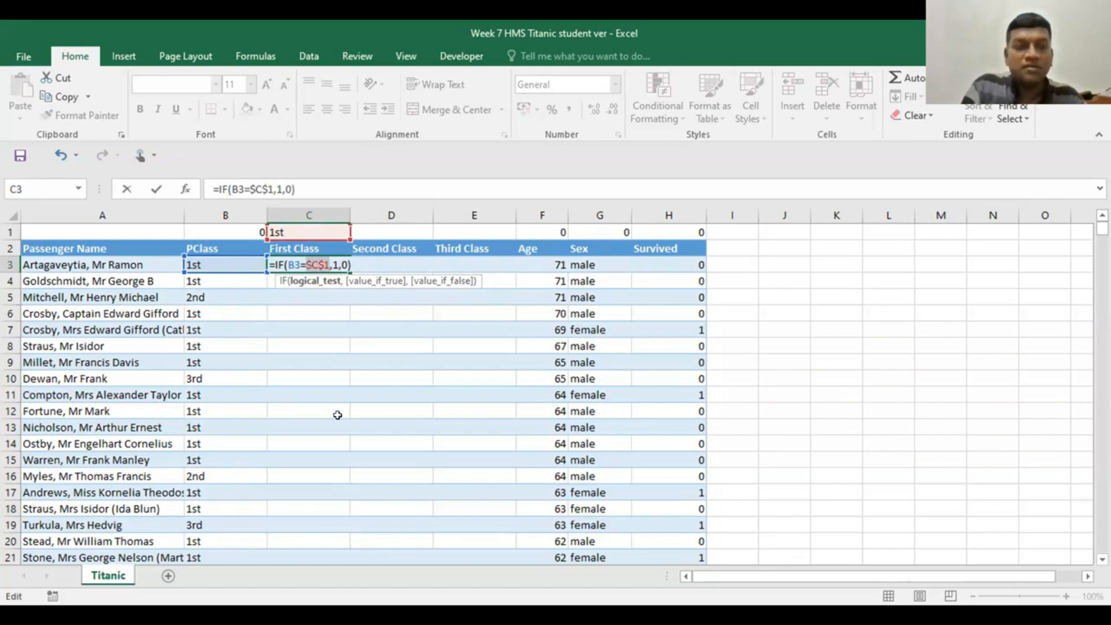
key("Return")
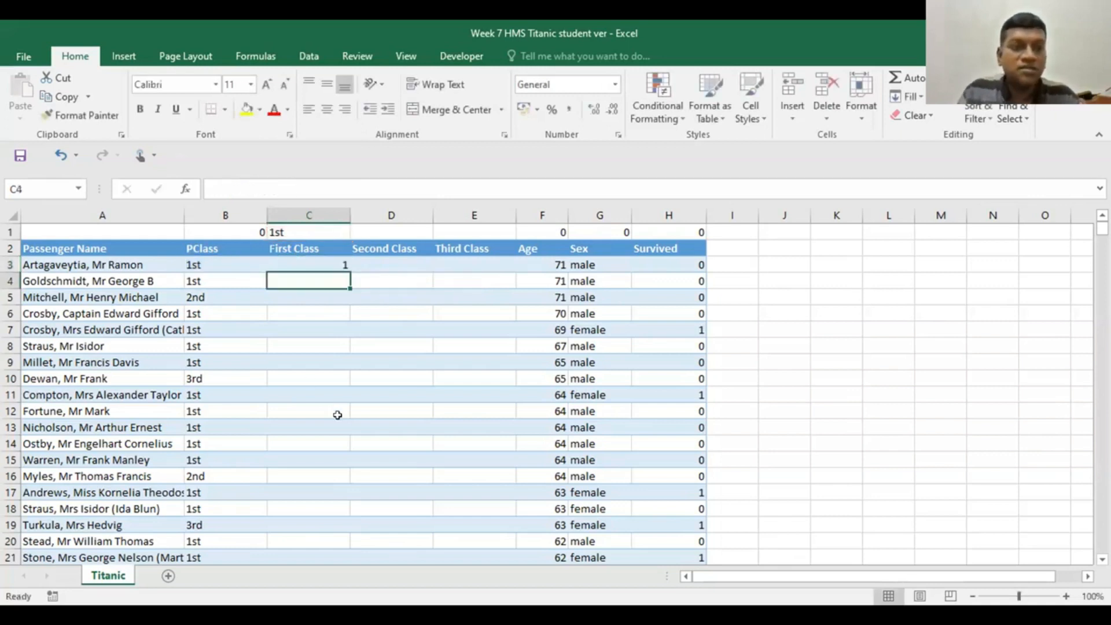
Step: Fill the C3 formula down the First Class column for all passenger records
left_click(292, 266)
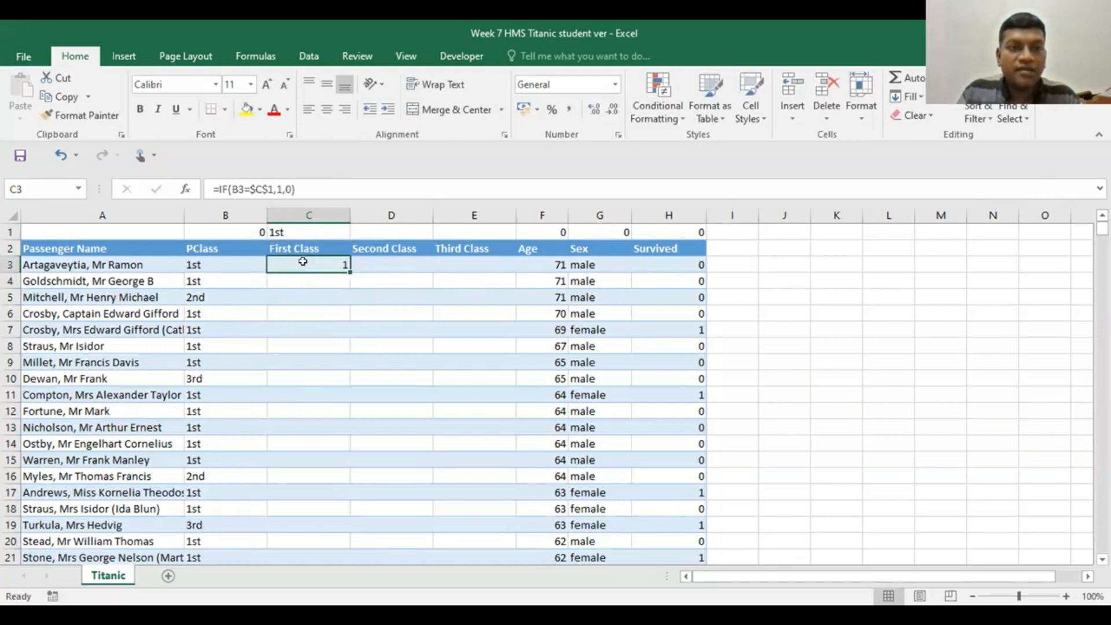
double_click(347, 270)
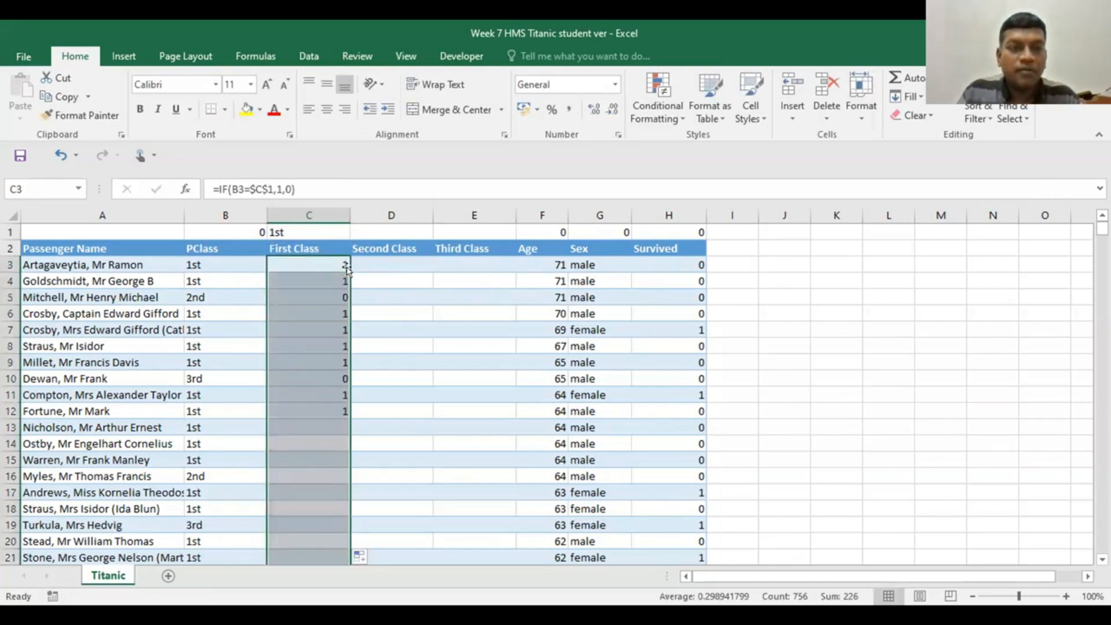
left_click(407, 354)
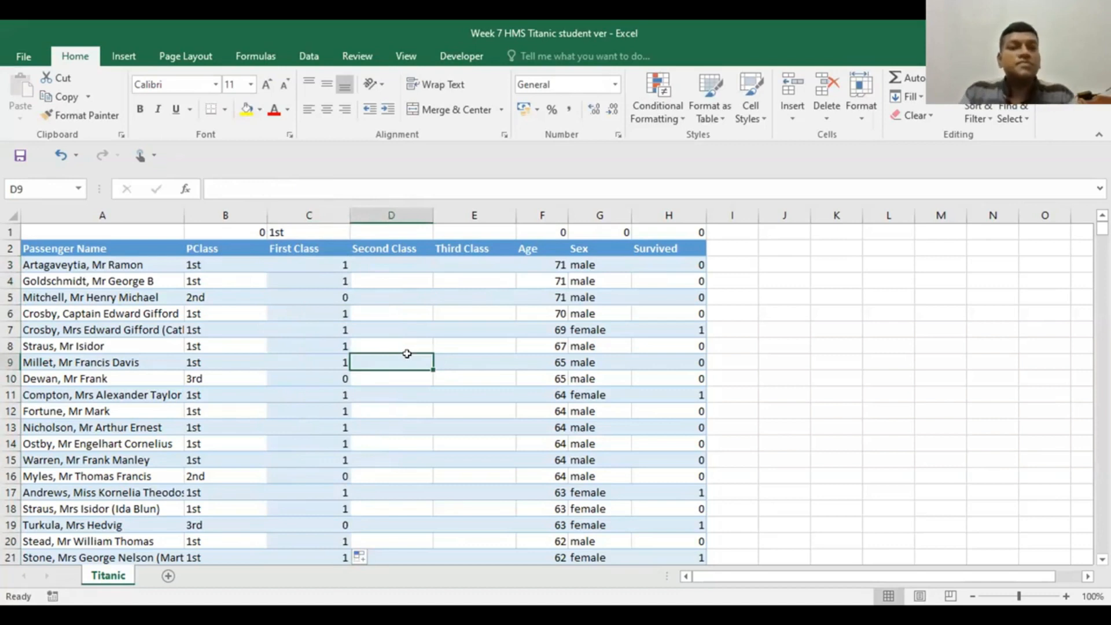
Step: Enter 2nd in D1 as the comparison value above the Second Class header
left_click(375, 226)
type("2nd")
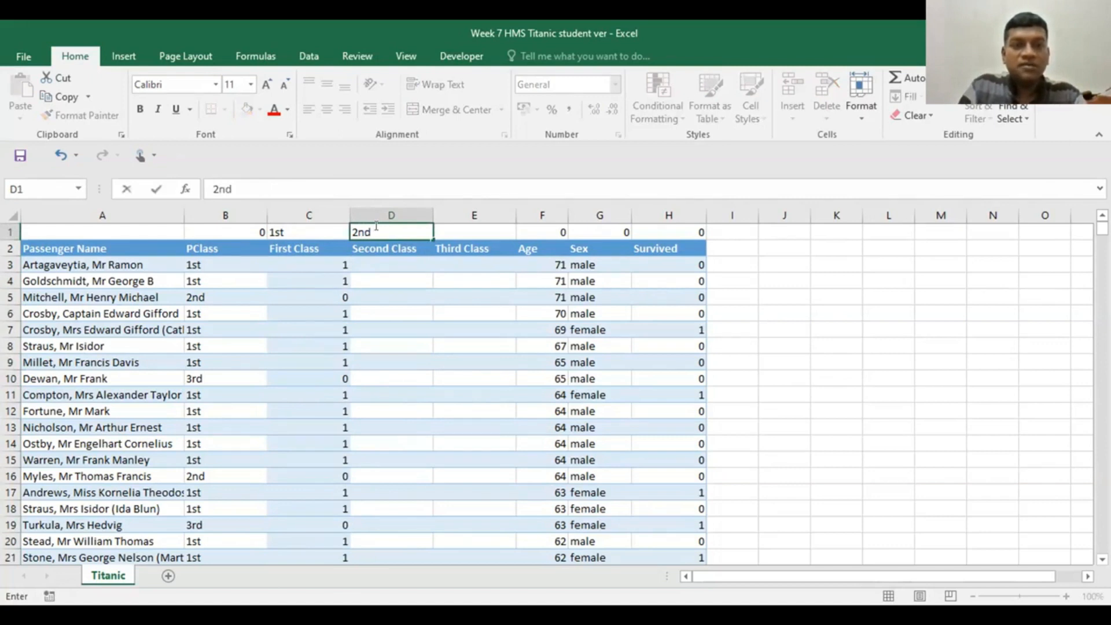
left_click(385, 269)
Step: Copy the First Class formula from C3 into D3 under Second Class
left_click(322, 262)
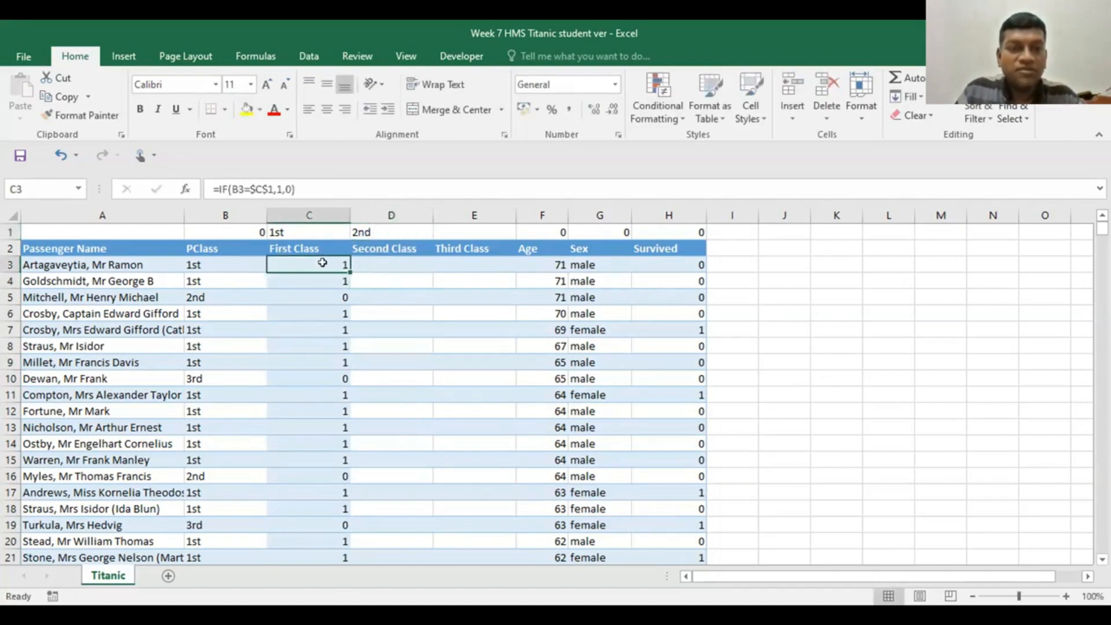
key("ctrl+c")
left_click(371, 263)
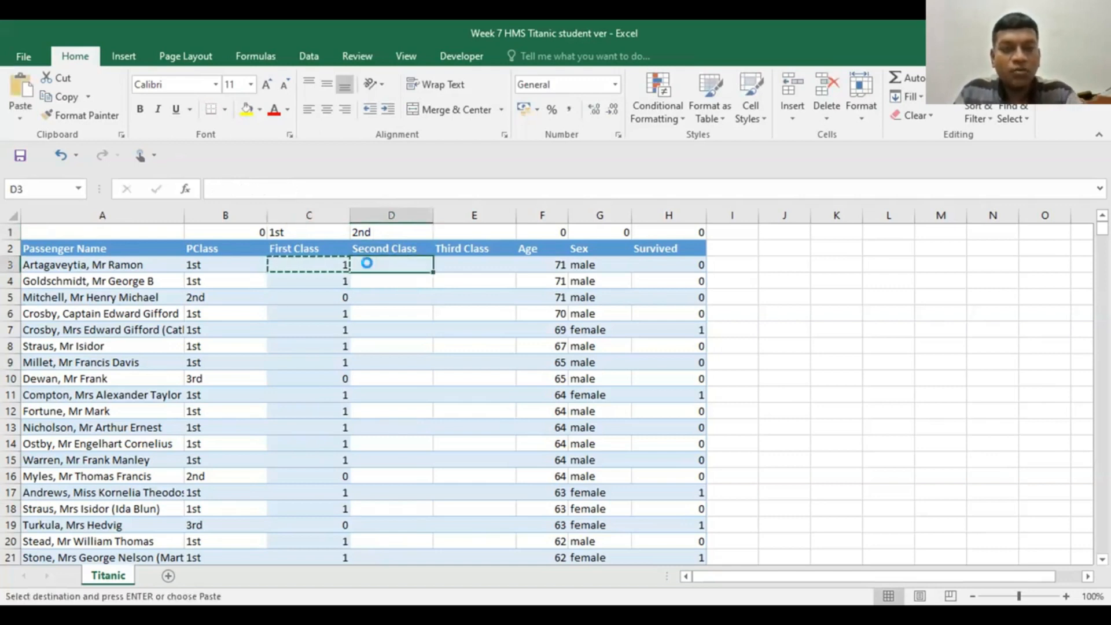
key("ctrl+v")
key("Down")
key("Down")
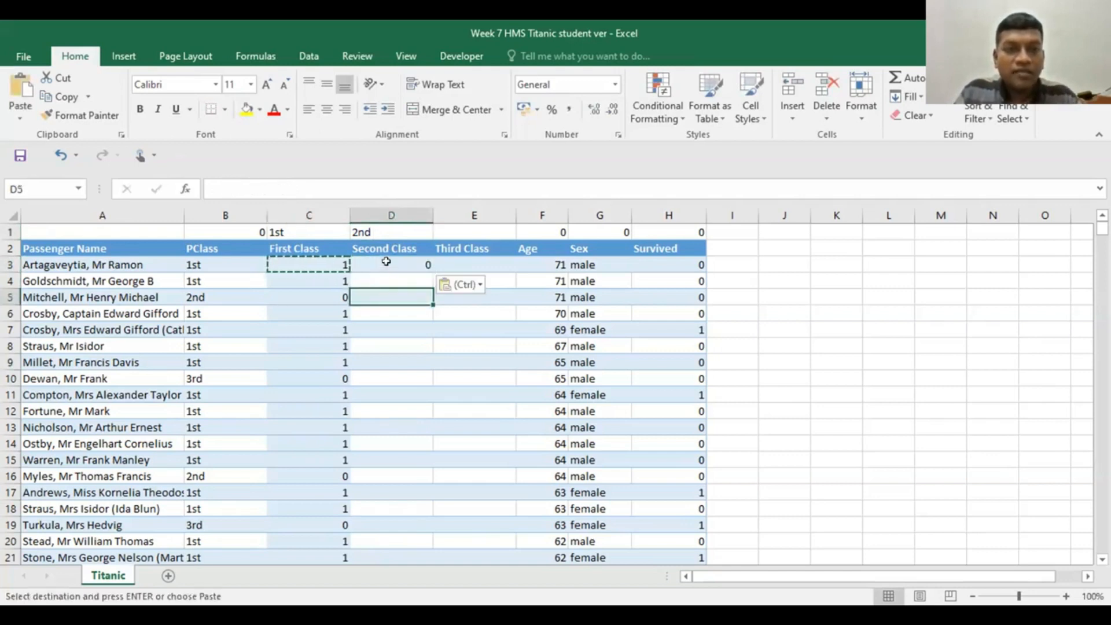
Step: Point the references in the D3 formula to B3 and $D$1, giving =IF(B3=$D$1,1,0)
double_click(383, 265)
left_click_drag(338, 234, 376, 237)
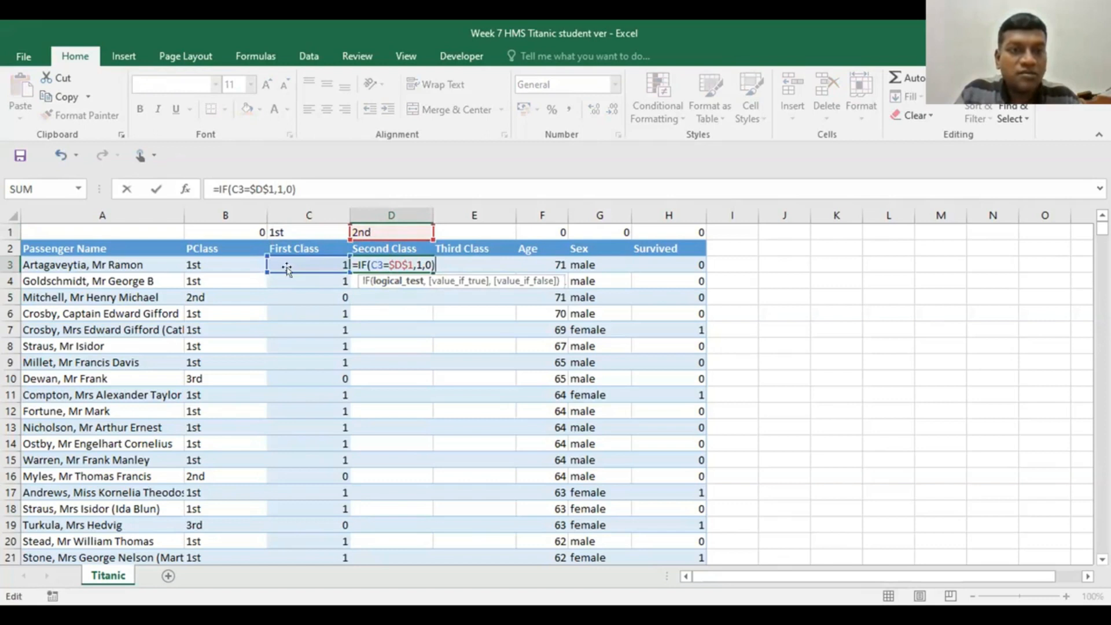
left_click_drag(291, 257, 240, 262)
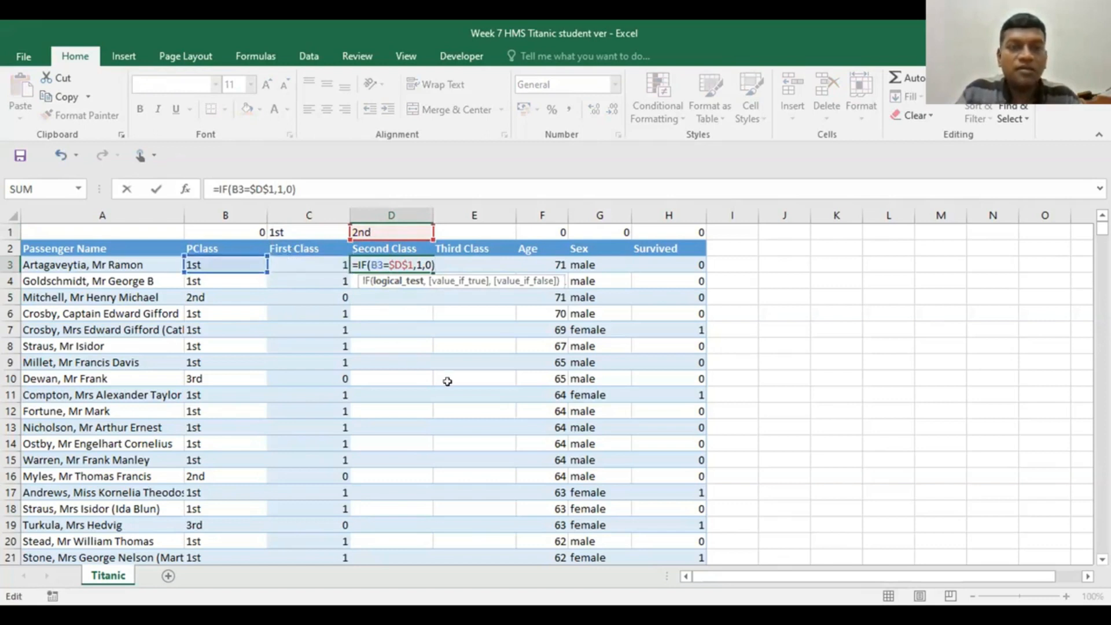
key("Return")
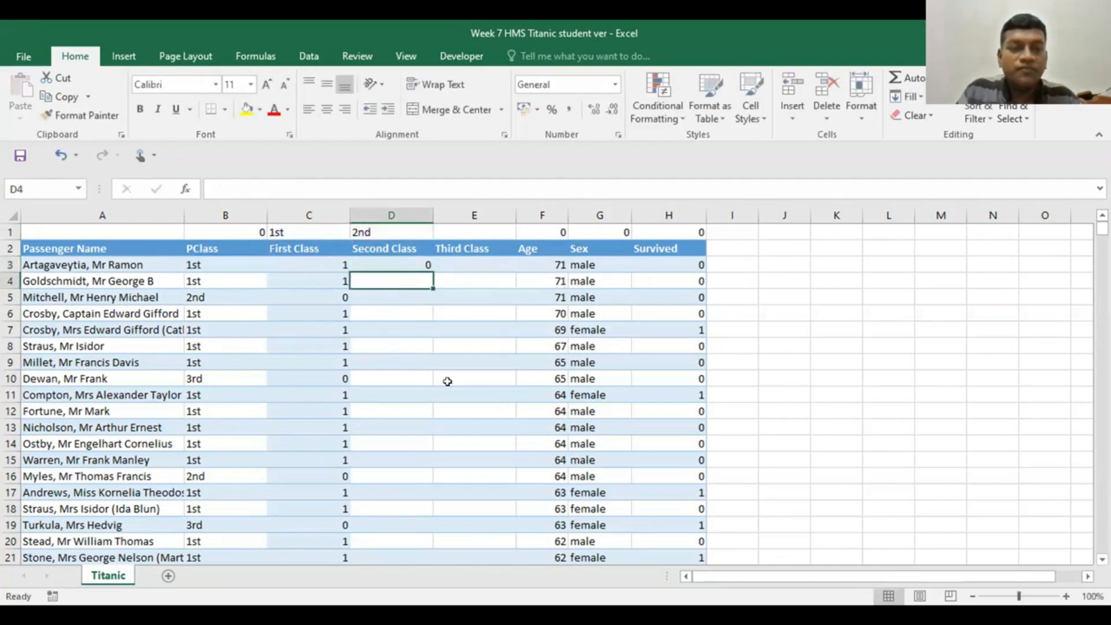
double_click(382, 263)
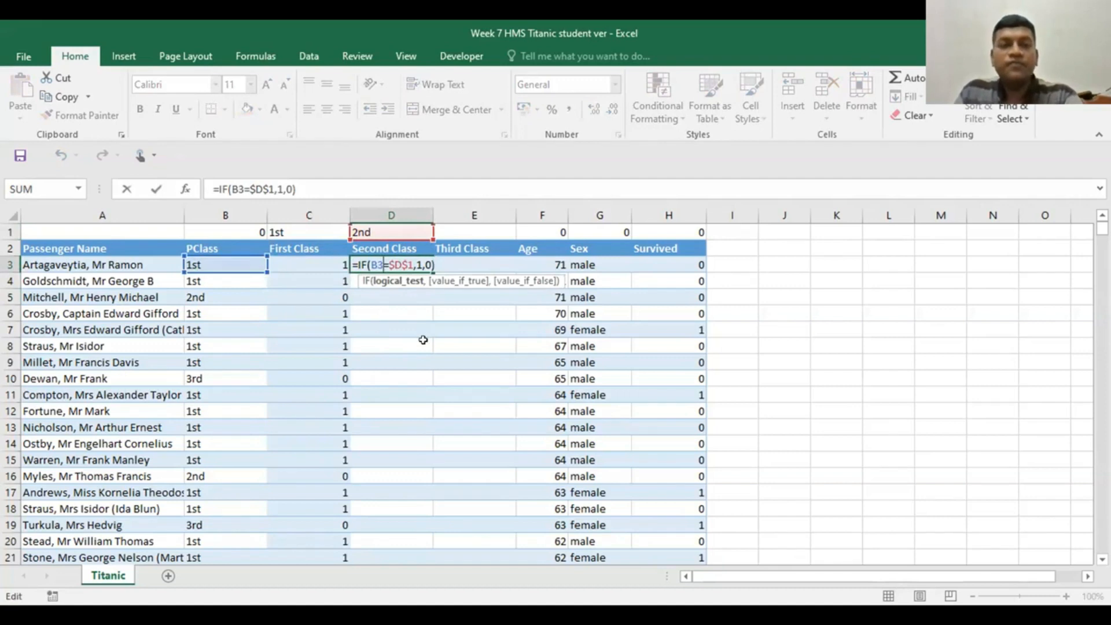
key("Return")
Step: Fill the D3 formula down the Second Class column and check the cell references in D5
left_click(416, 267)
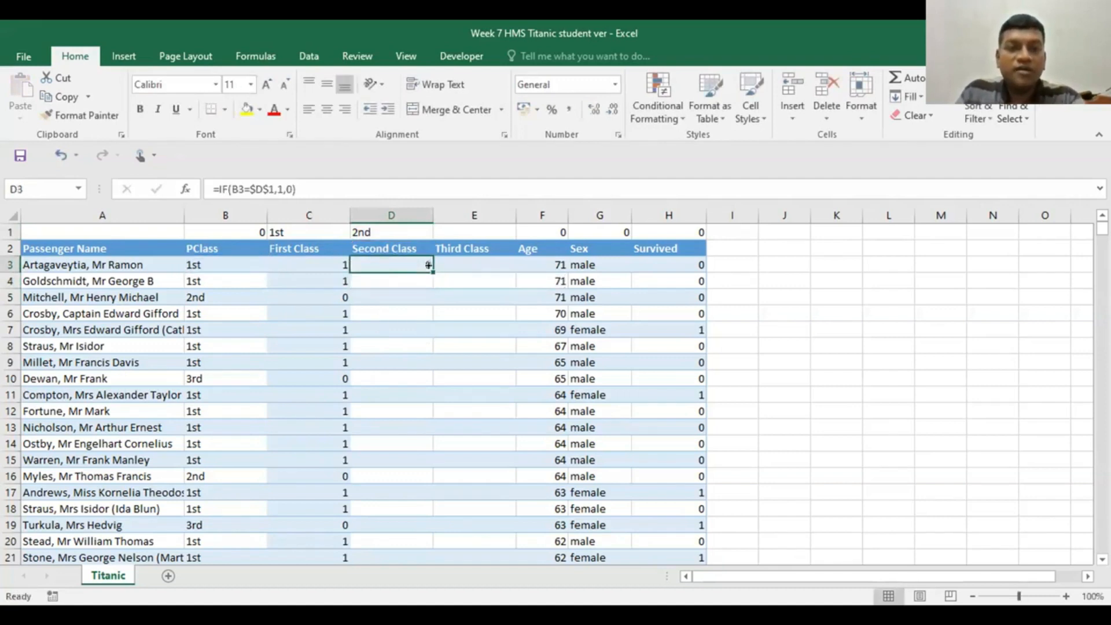
double_click(428, 265)
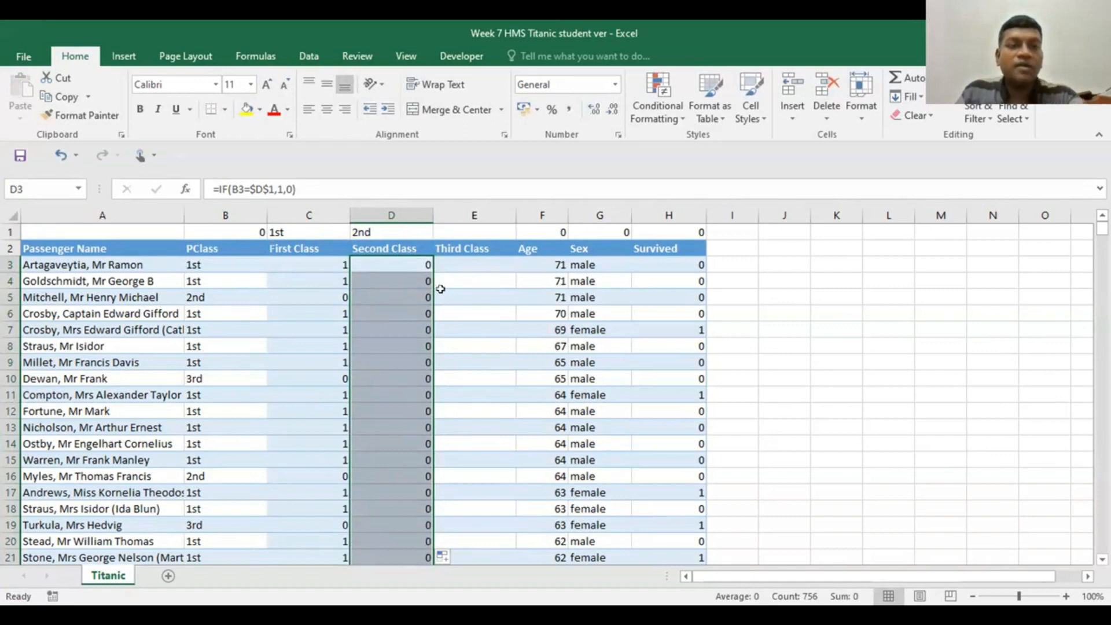
left_click(386, 299)
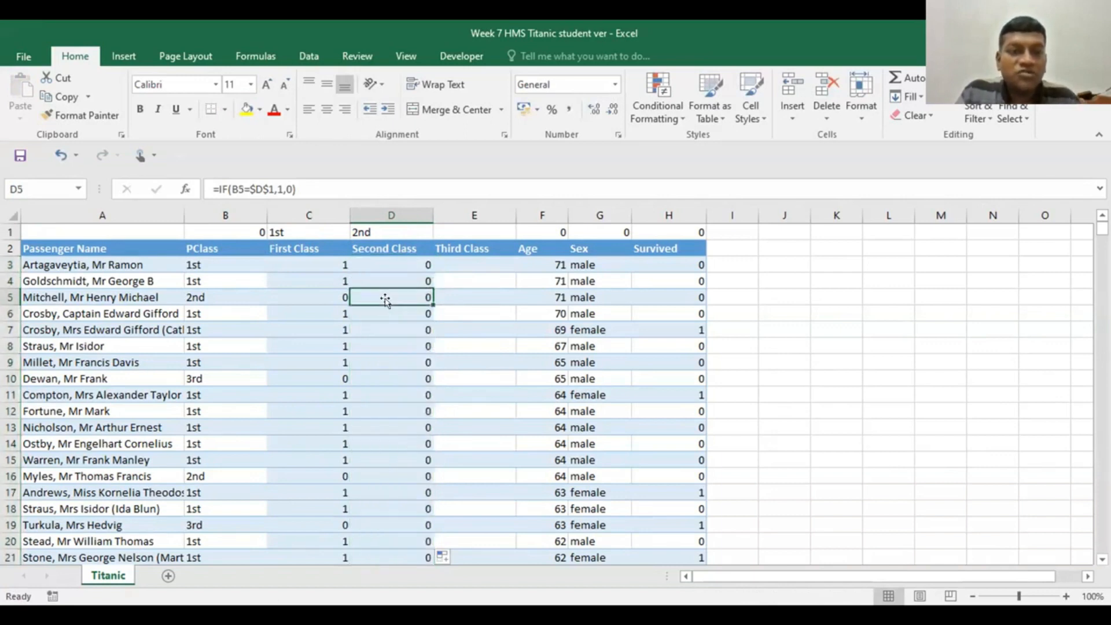
double_click(385, 295)
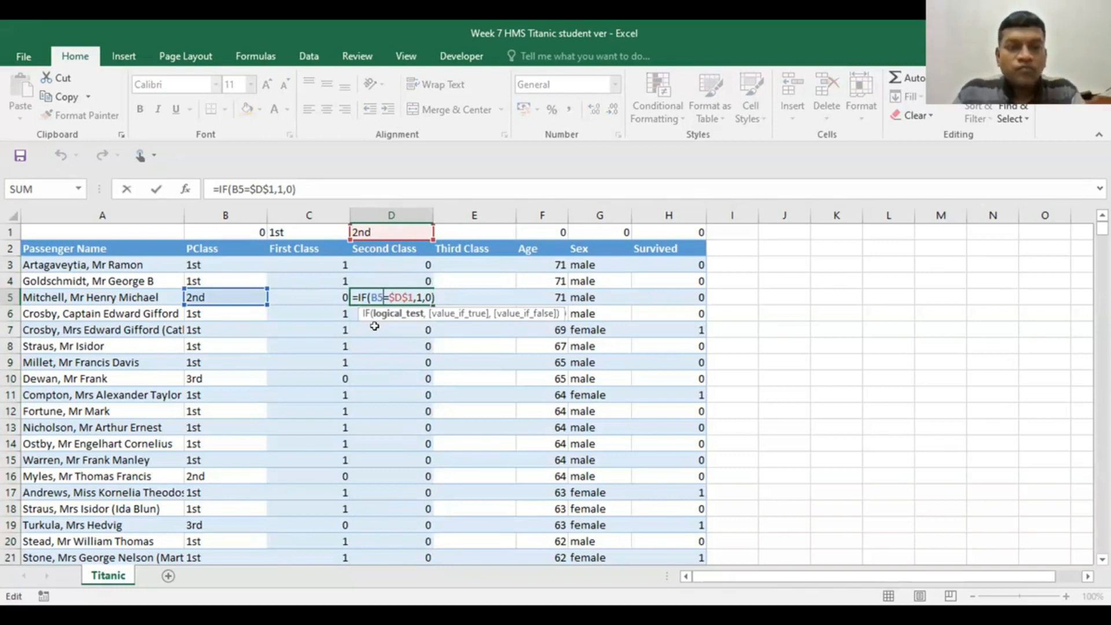
key("ctrl+Return")
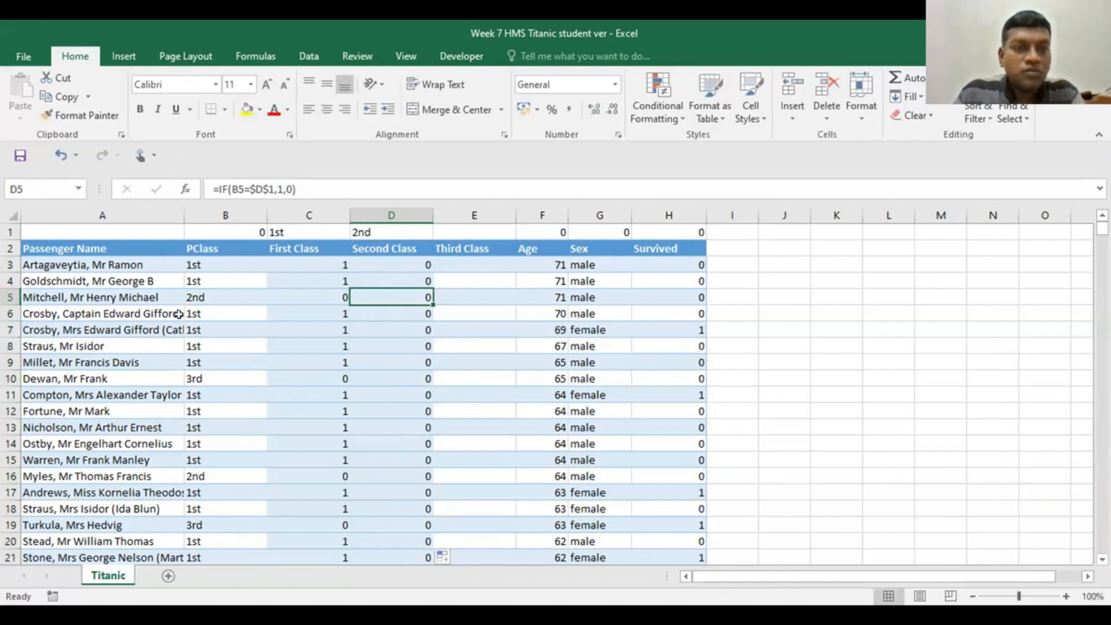
Step: Replace the comparison value in D1 with the 2nd entry copied from PClass cell B5, pasted as values only
left_click(190, 293)
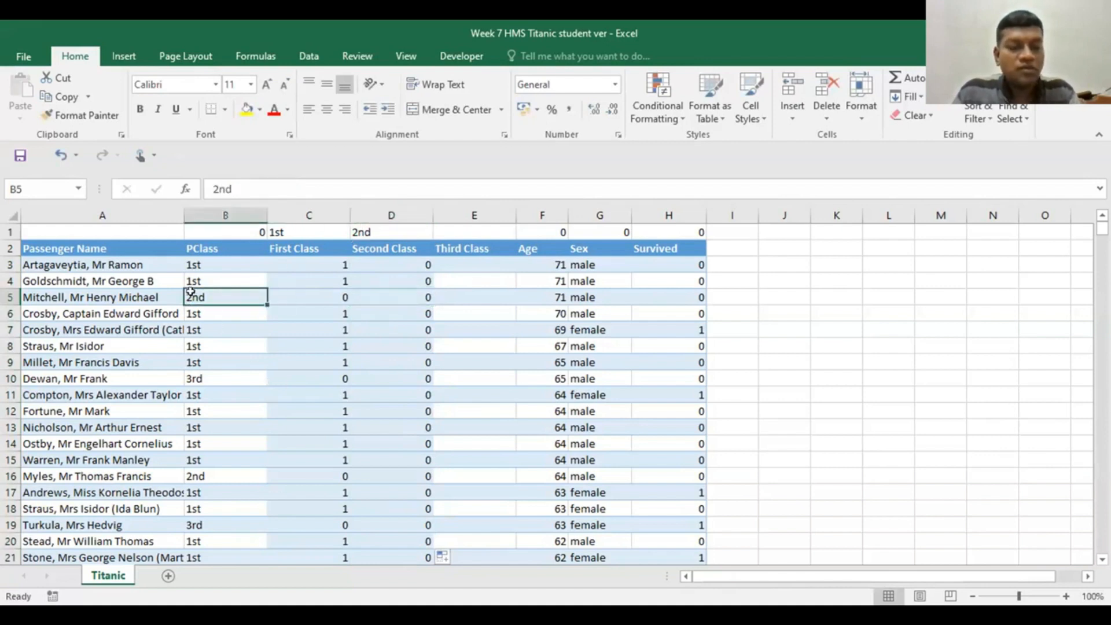
key("ctrl+c")
left_click(358, 232)
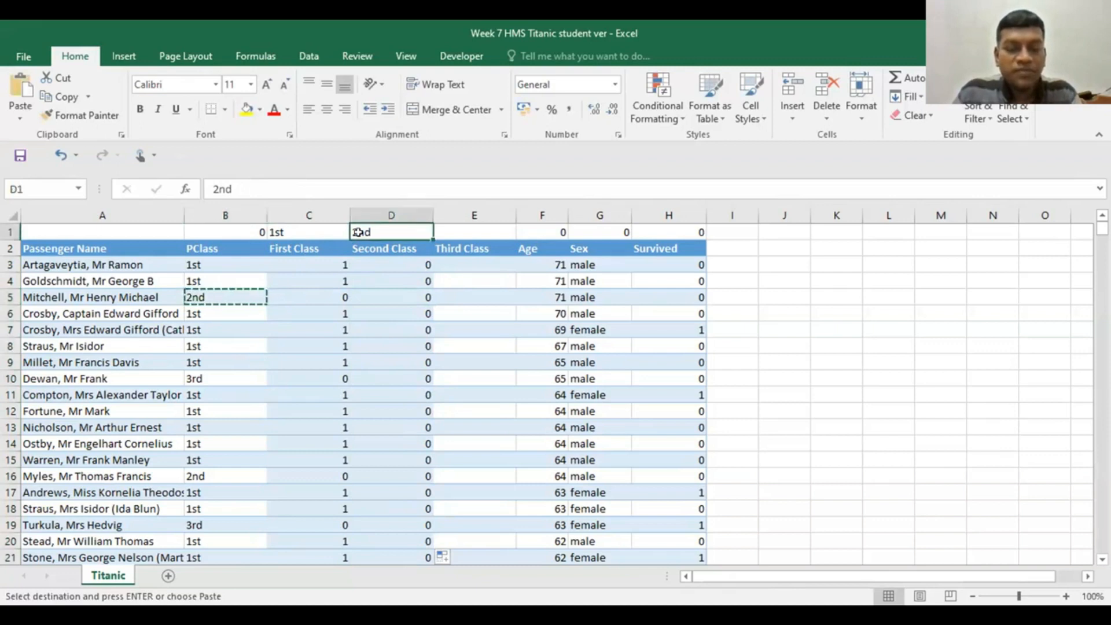
key("ctrl+v")
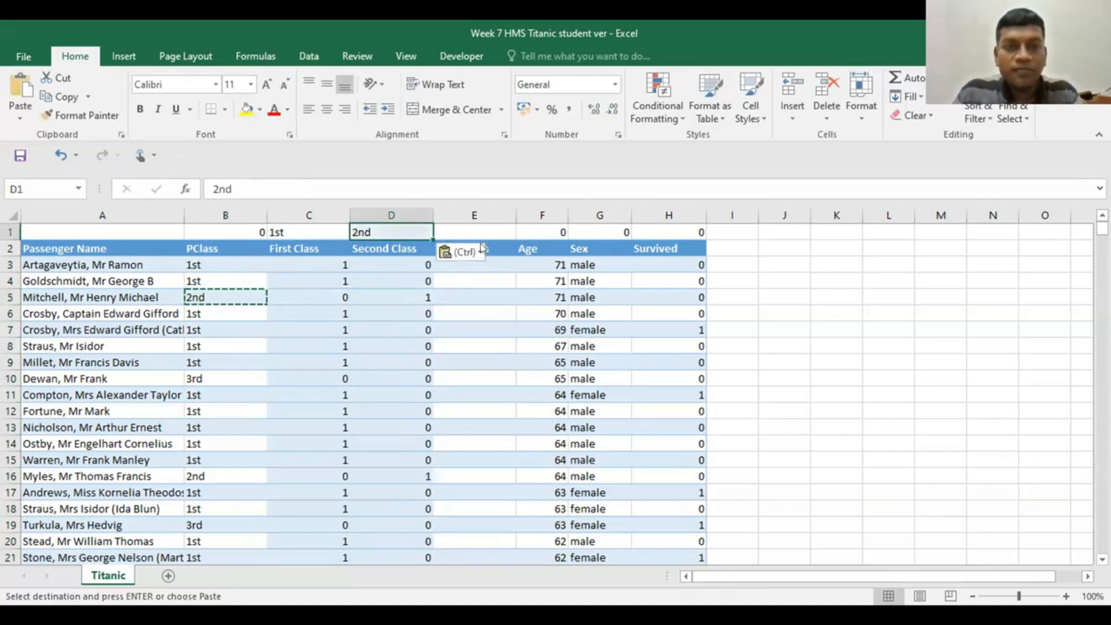
key("ctrl")
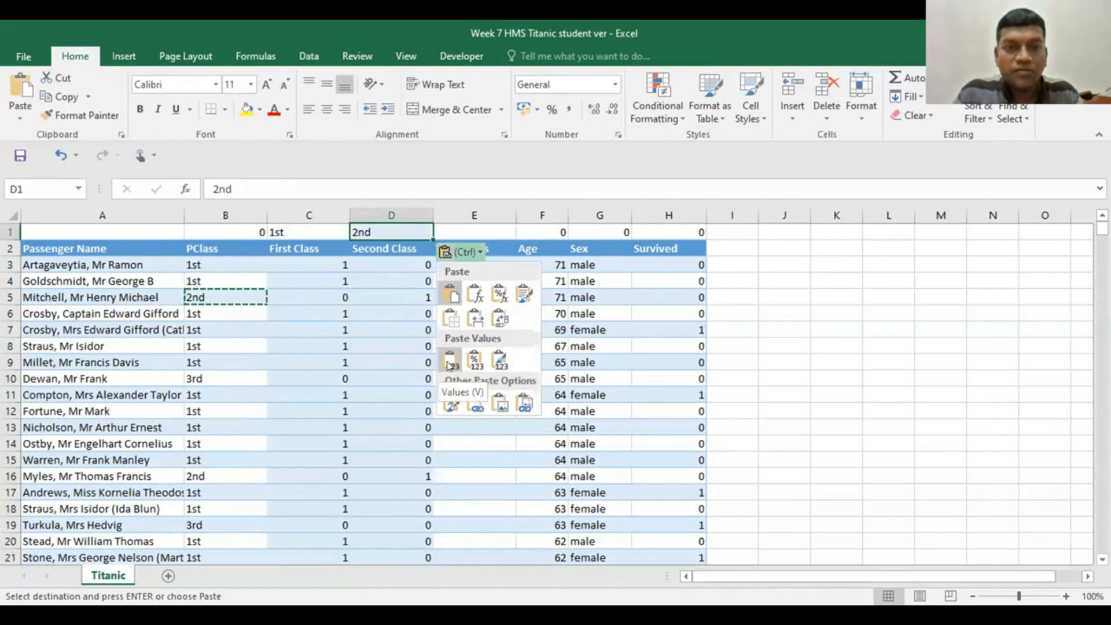
left_click(447, 357)
left_click(916, 327)
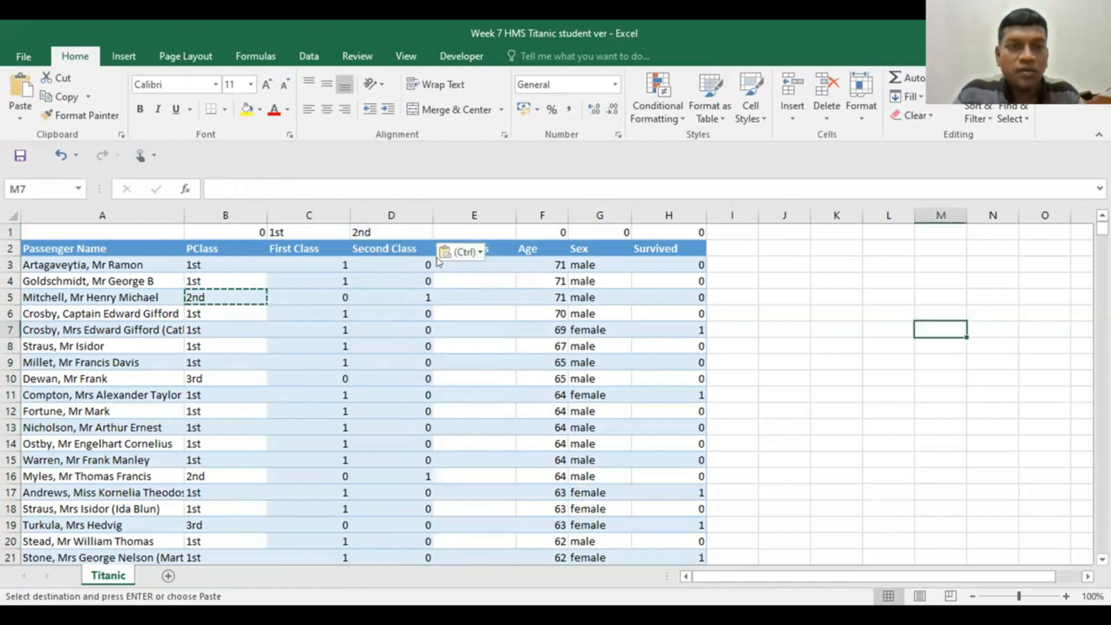
Step: Refill the D3 formula down the Second Class column and check the indicator in D16
left_click(396, 261)
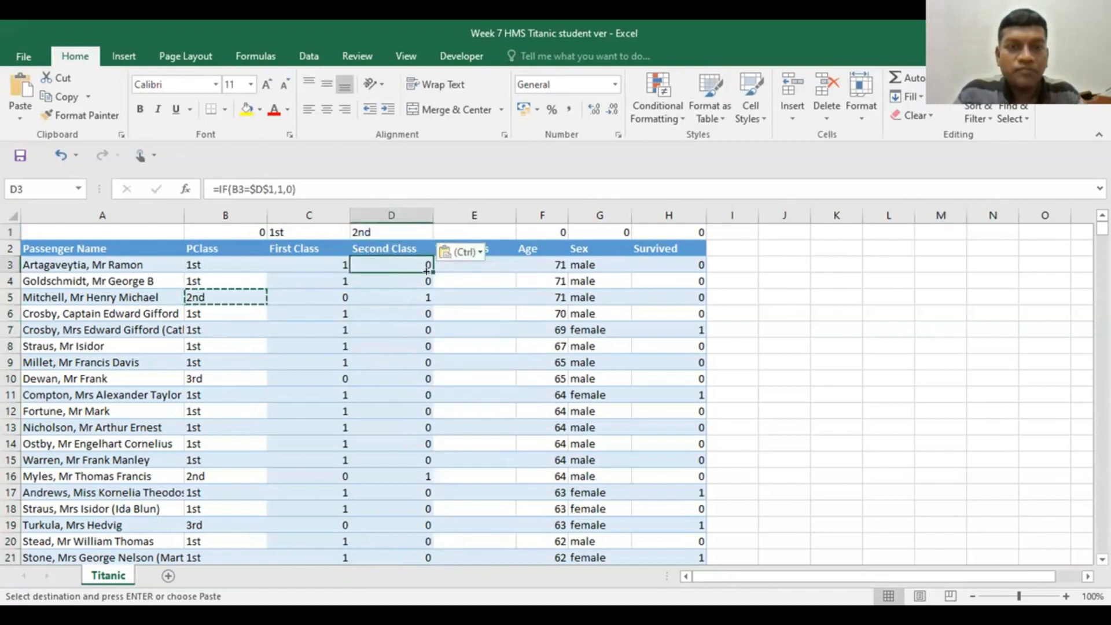
double_click(432, 271)
left_click(904, 360)
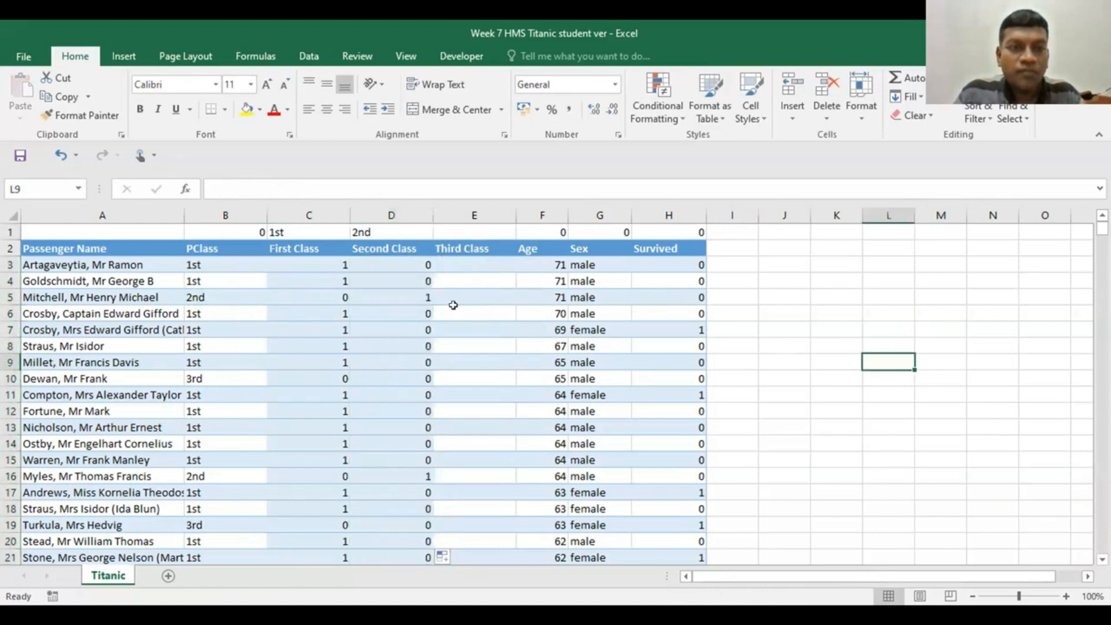
left_click(384, 472)
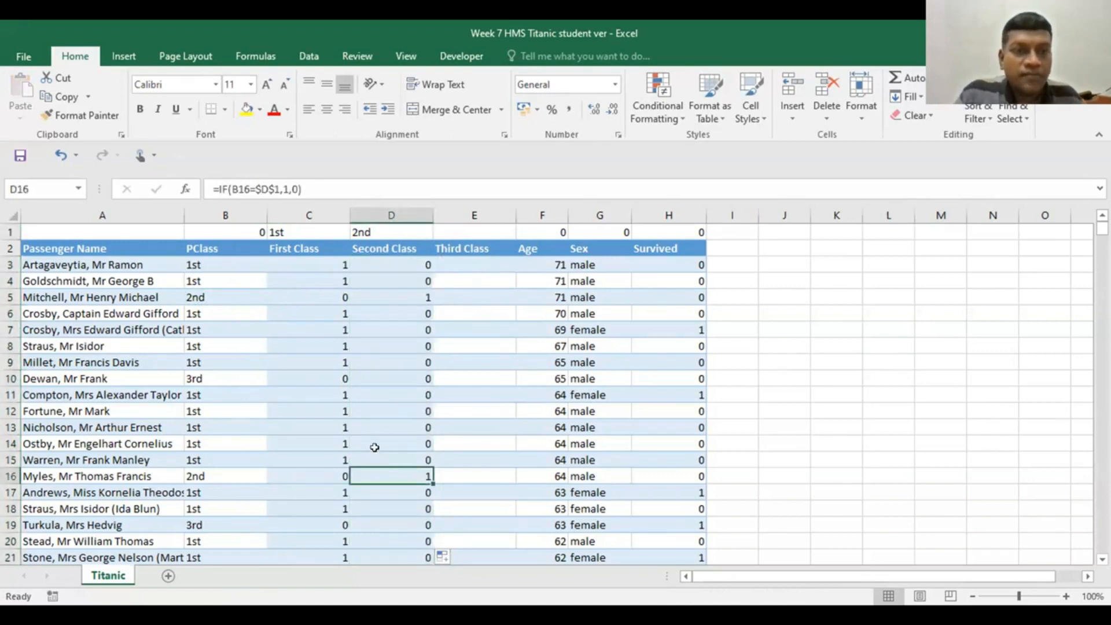
Step: Copy the PClass value 3rd from B10 into E1 above the Third Class header
left_click(199, 378)
key("ctrl+c")
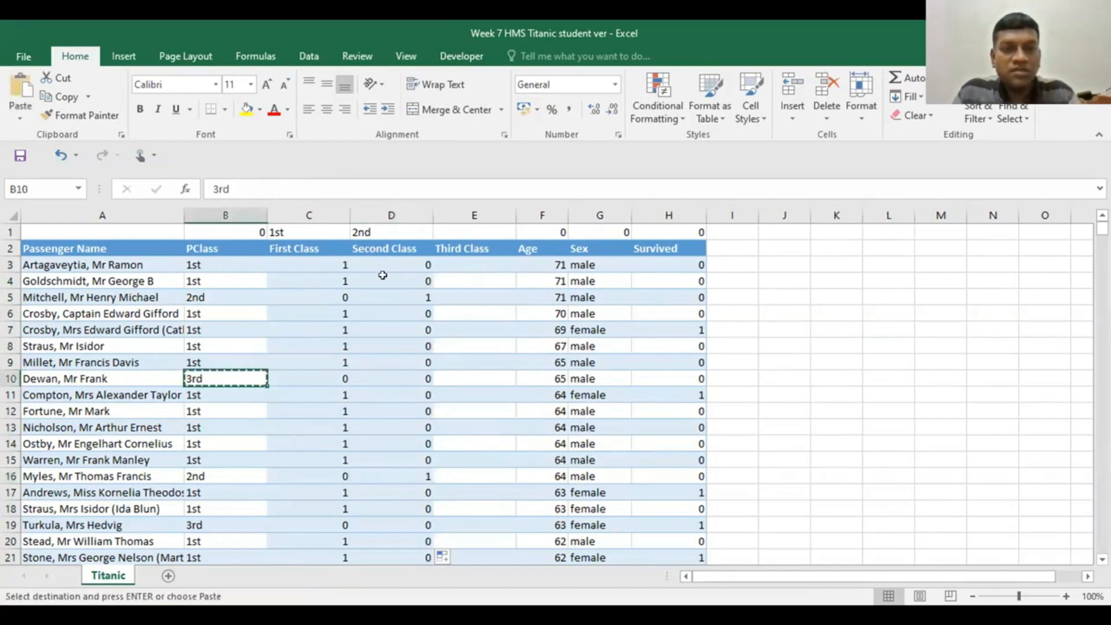
left_click(473, 231)
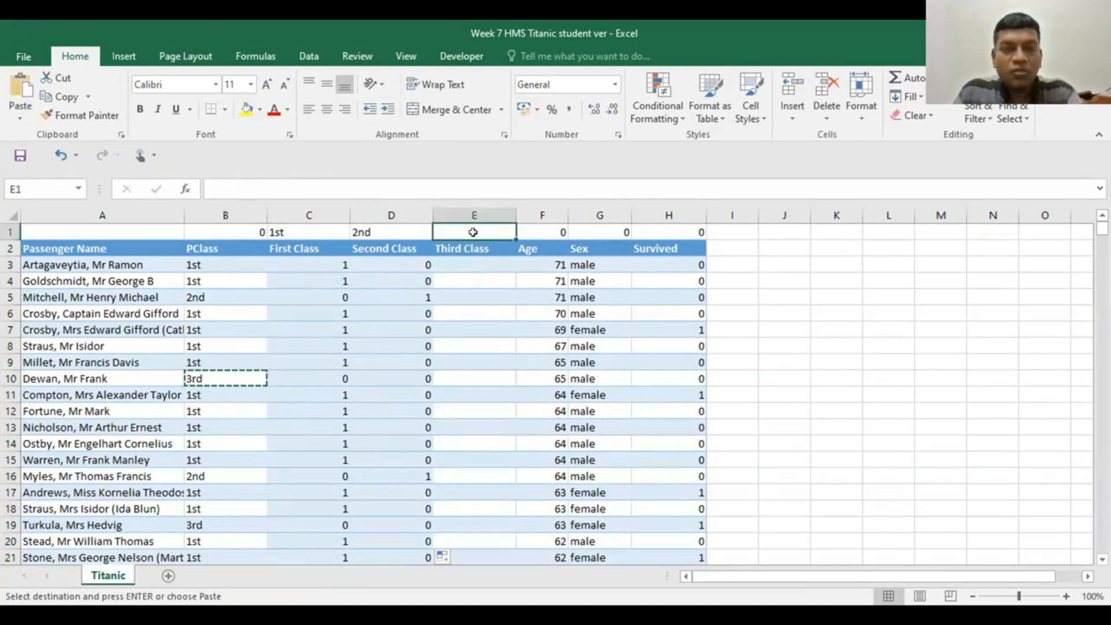
key("ctrl+v")
left_click(839, 312)
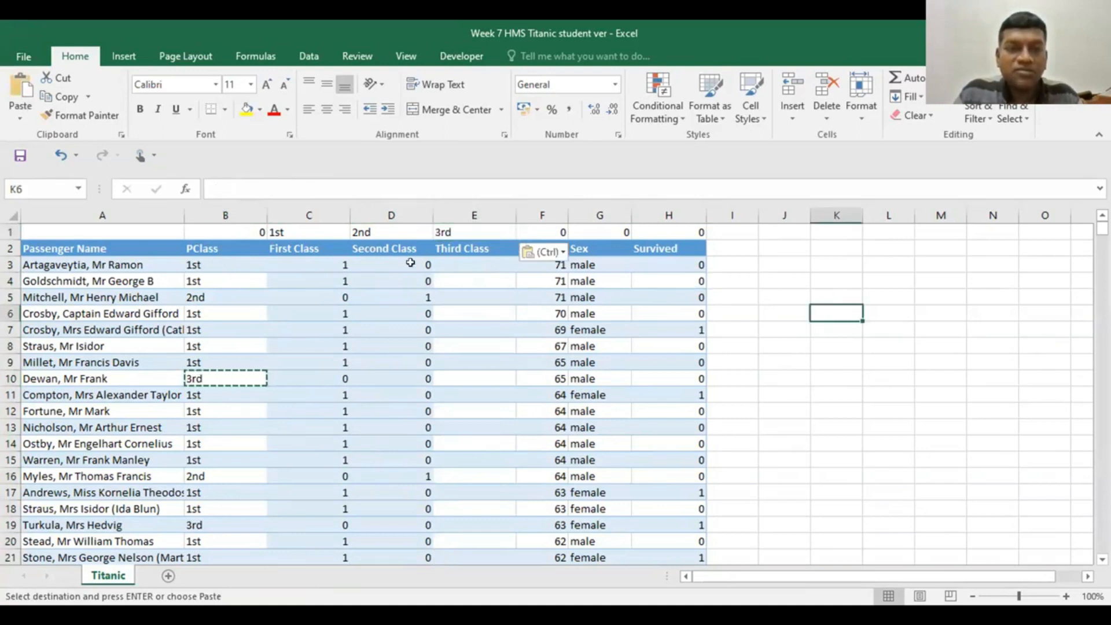
Step: Copy the D3 formula into E3 and point its references to B3 and $E$1, giving =IF(B3=$E$1,1,0)
left_click(411, 263)
key("ctrl+c")
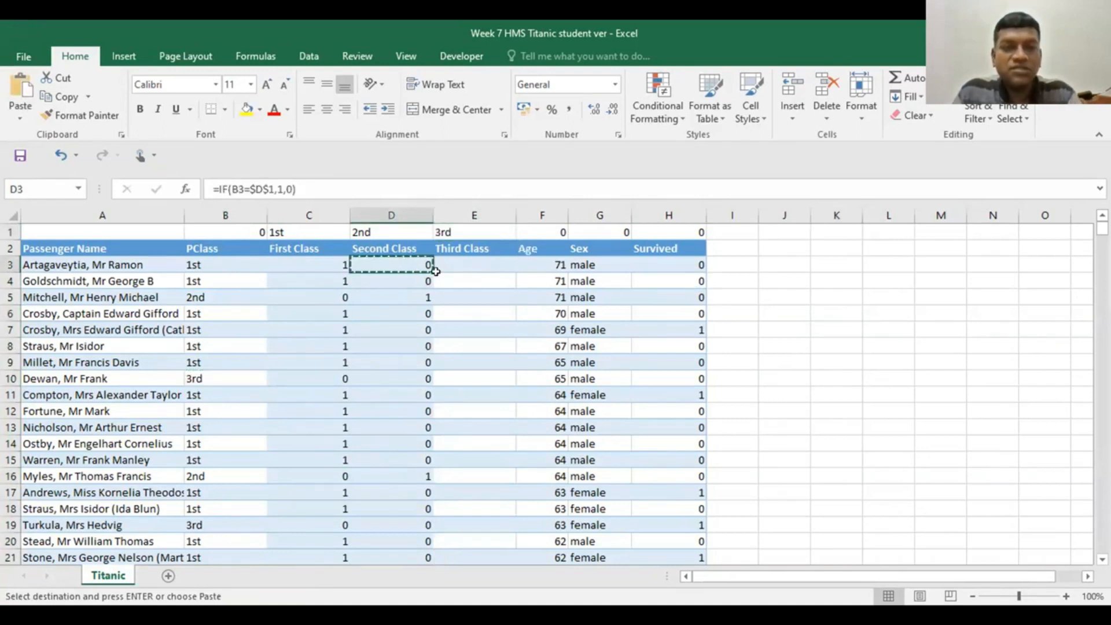
left_click(463, 266)
key("ctrl+v")
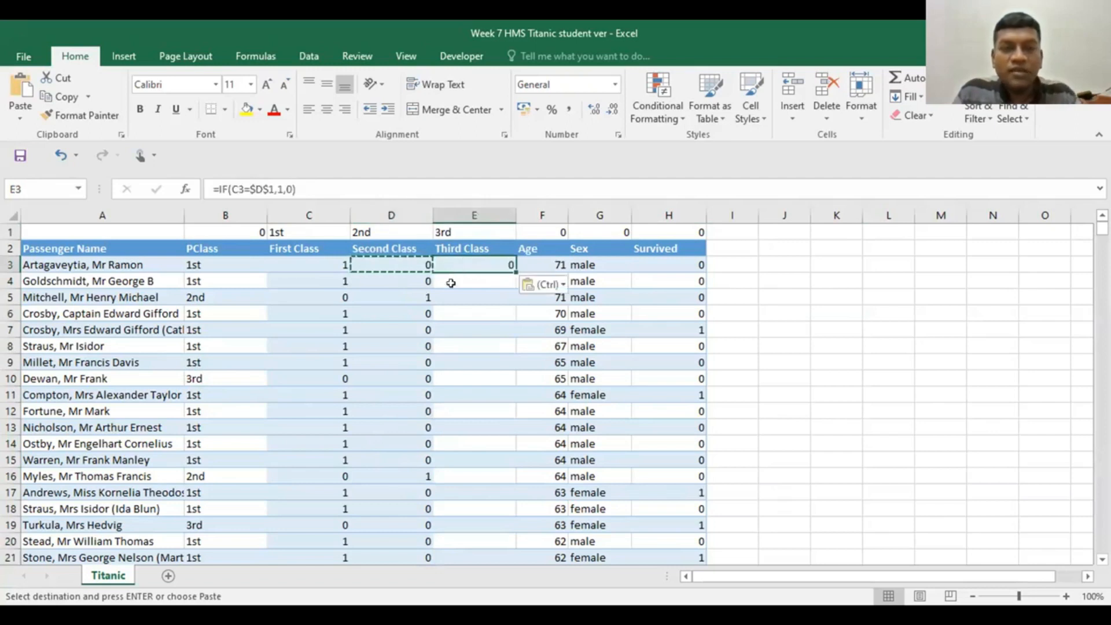
double_click(462, 265)
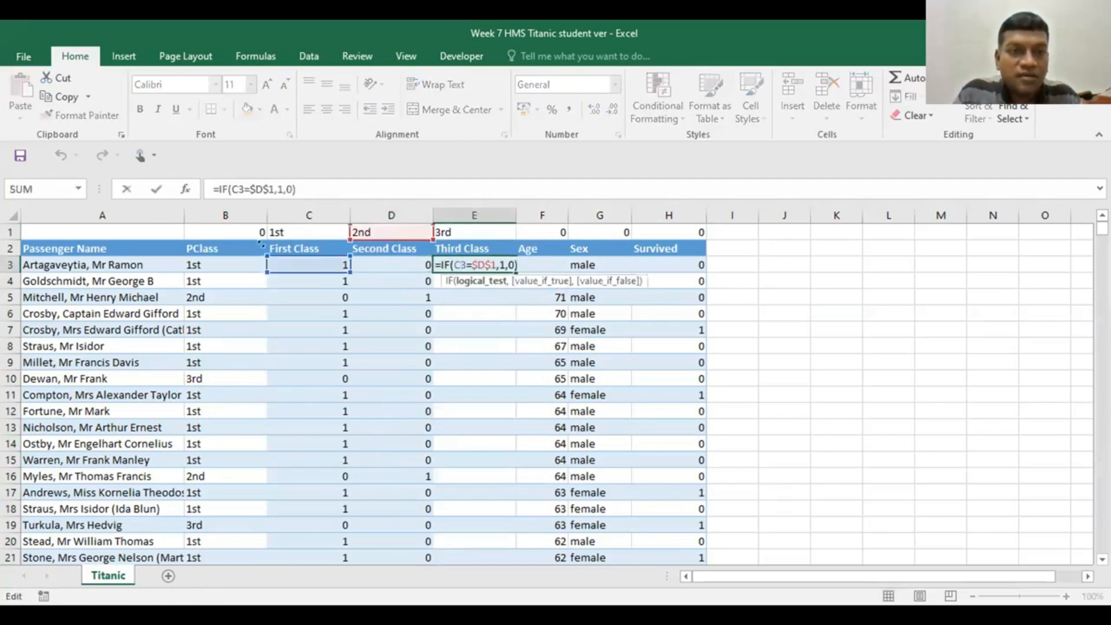
left_click_drag(274, 255, 226, 258)
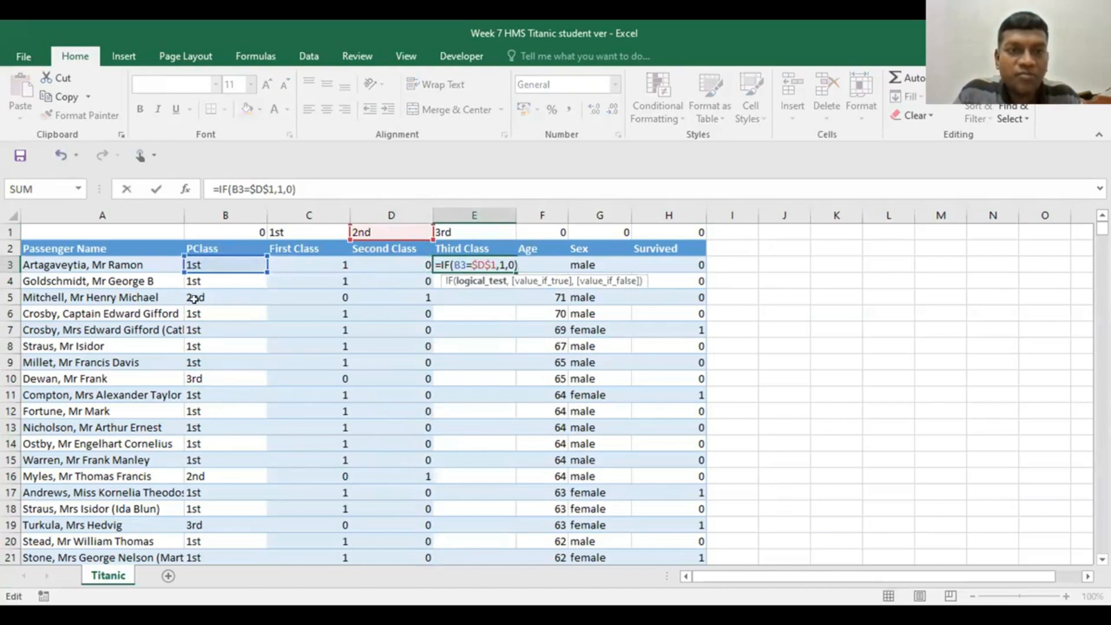
left_click_drag(373, 237, 437, 237)
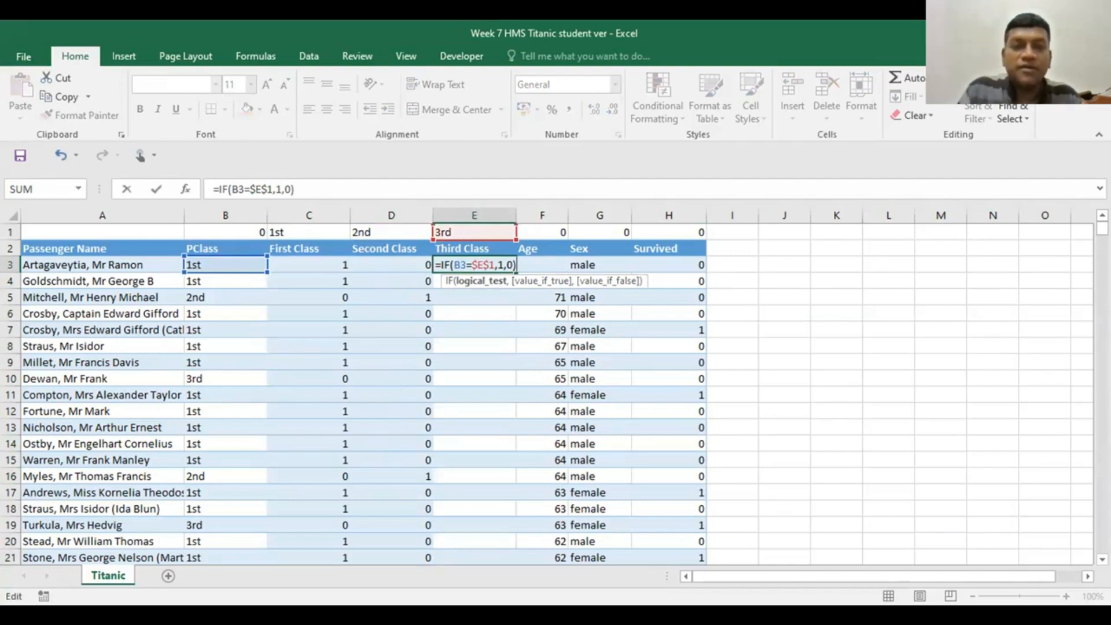
key("Return")
Step: Fill the E3 formula down the Third Class column for all passenger records
left_click(452, 264)
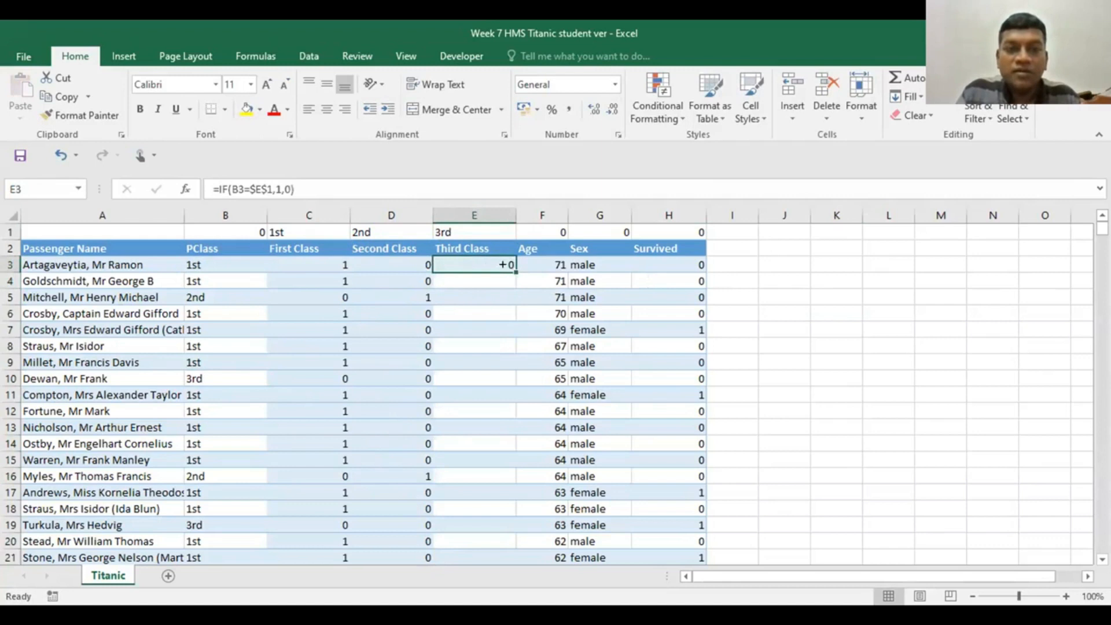
double_click(512, 266)
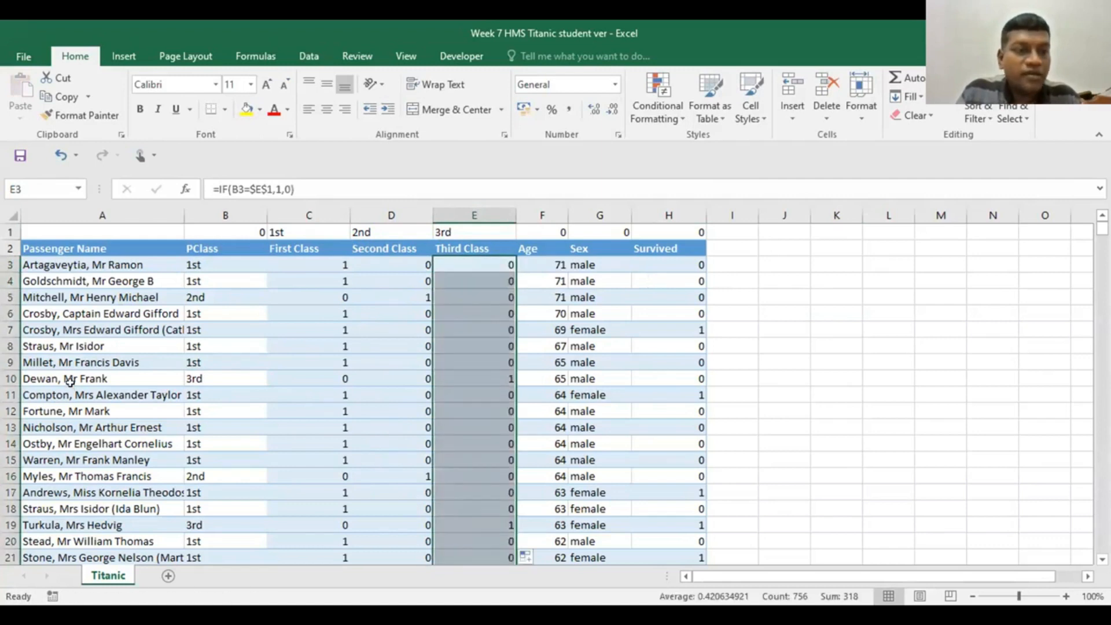
left_click(841, 394)
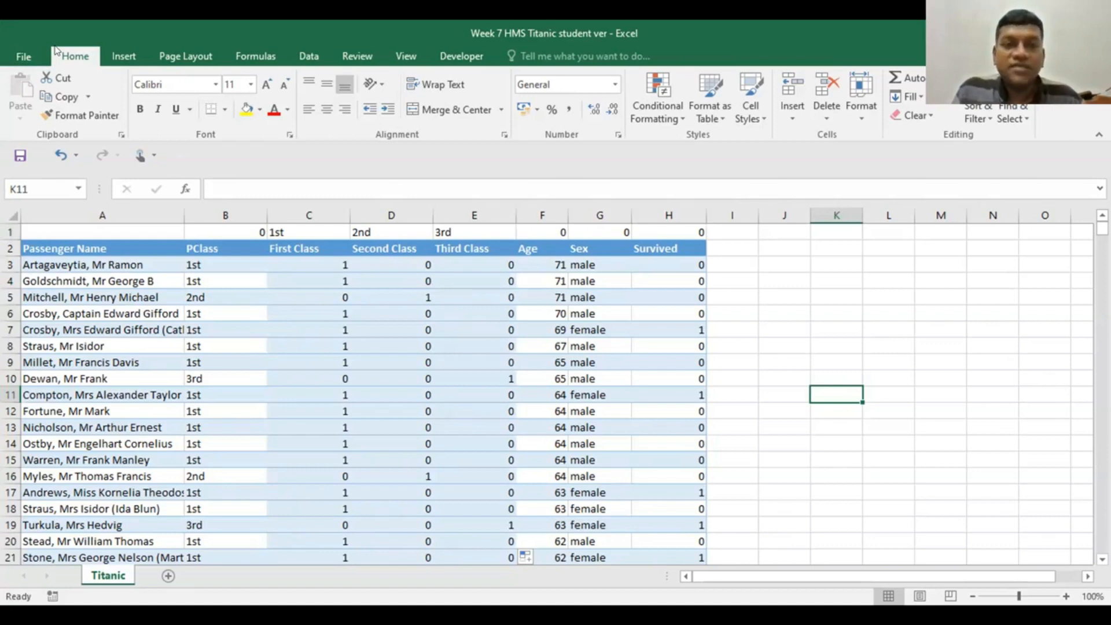
Step: Insert three blank columns between Age and Sex, and select header cell G2 in the first one
left_click(587, 207)
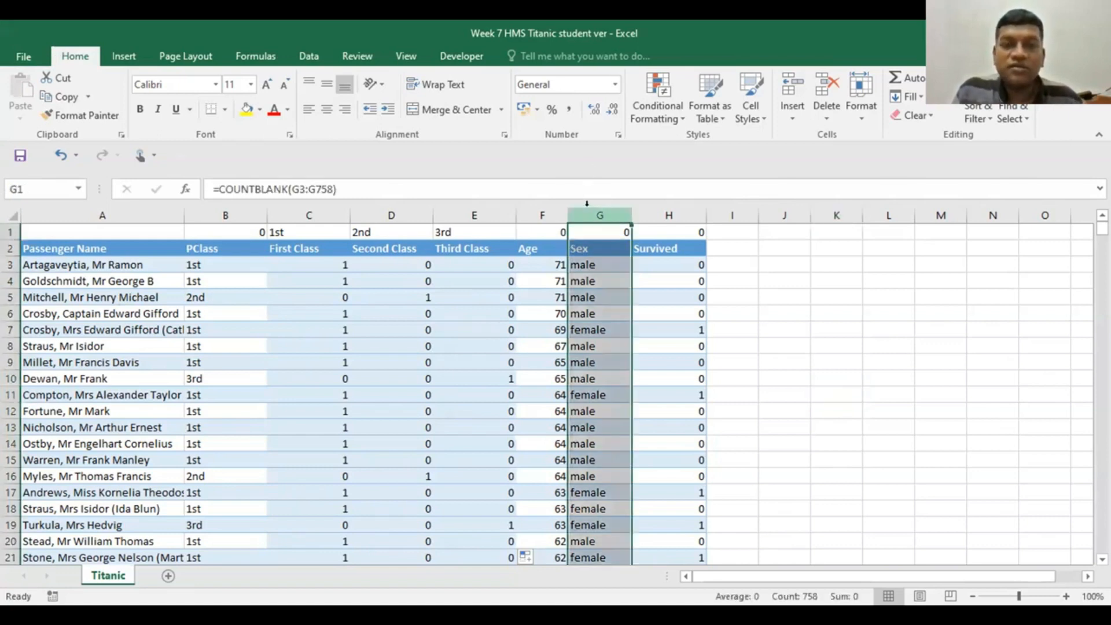
right_click(596, 215)
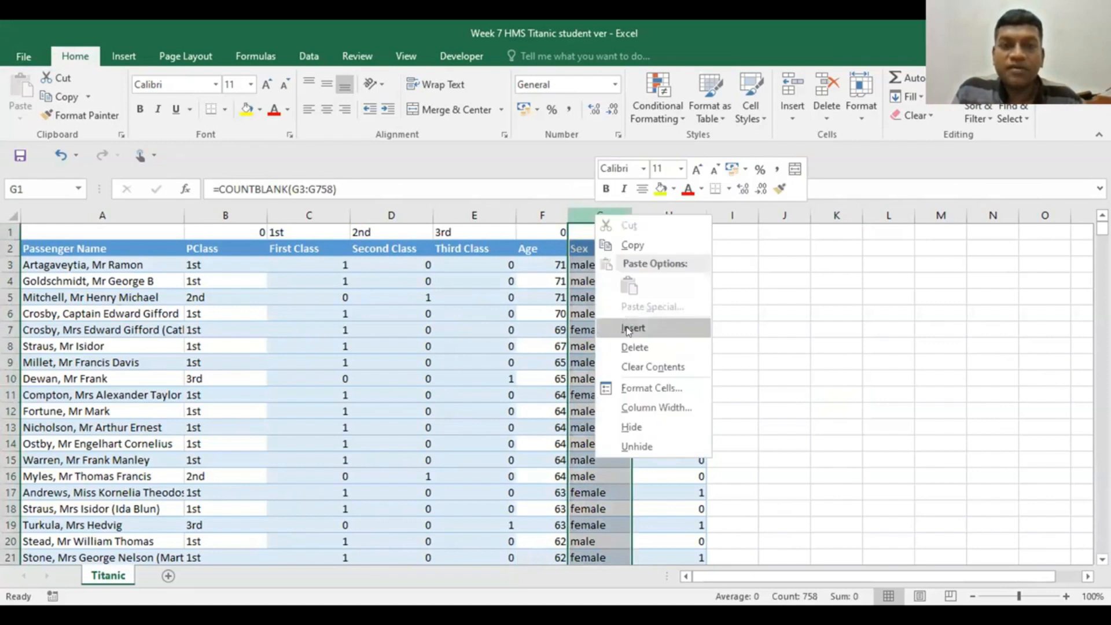
left_click(631, 328)
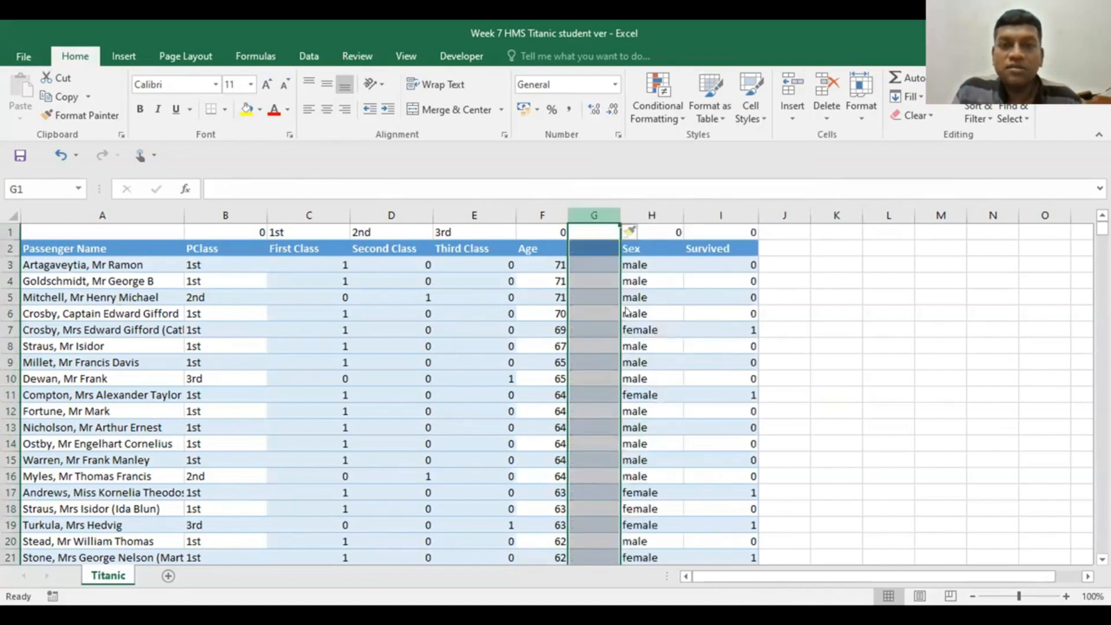
right_click(596, 215)
left_click(631, 329)
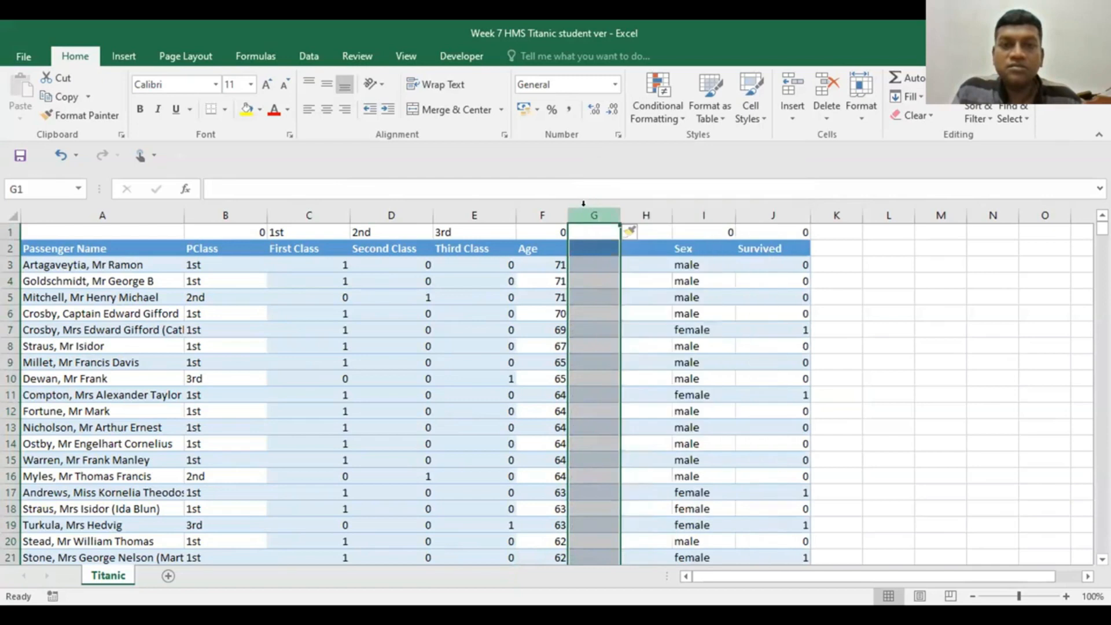
right_click(596, 214)
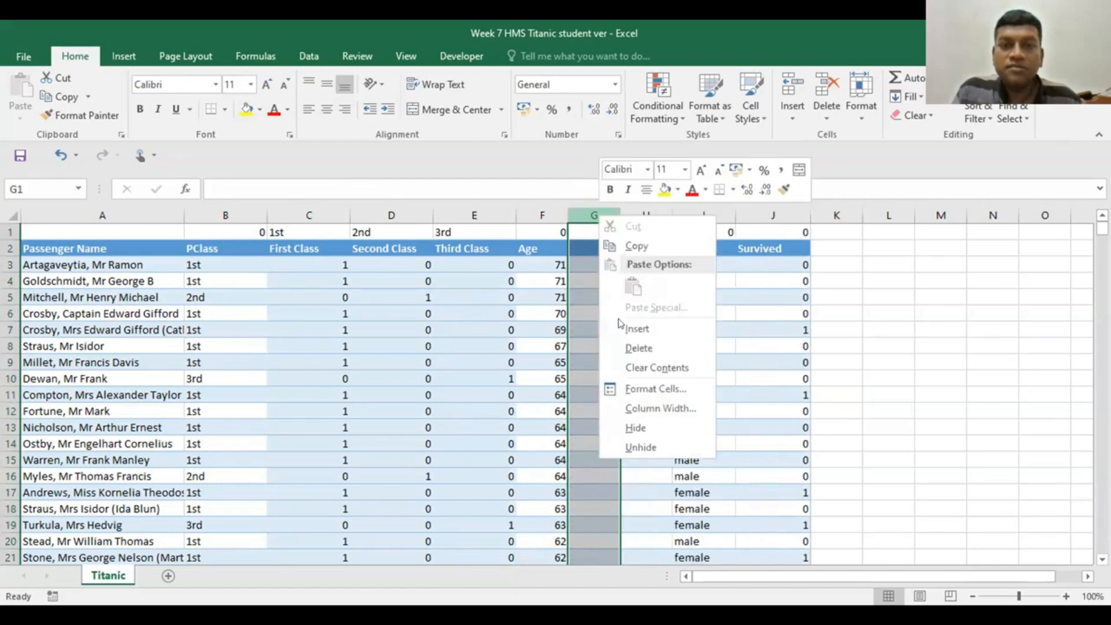
left_click(628, 328)
left_click(1073, 308)
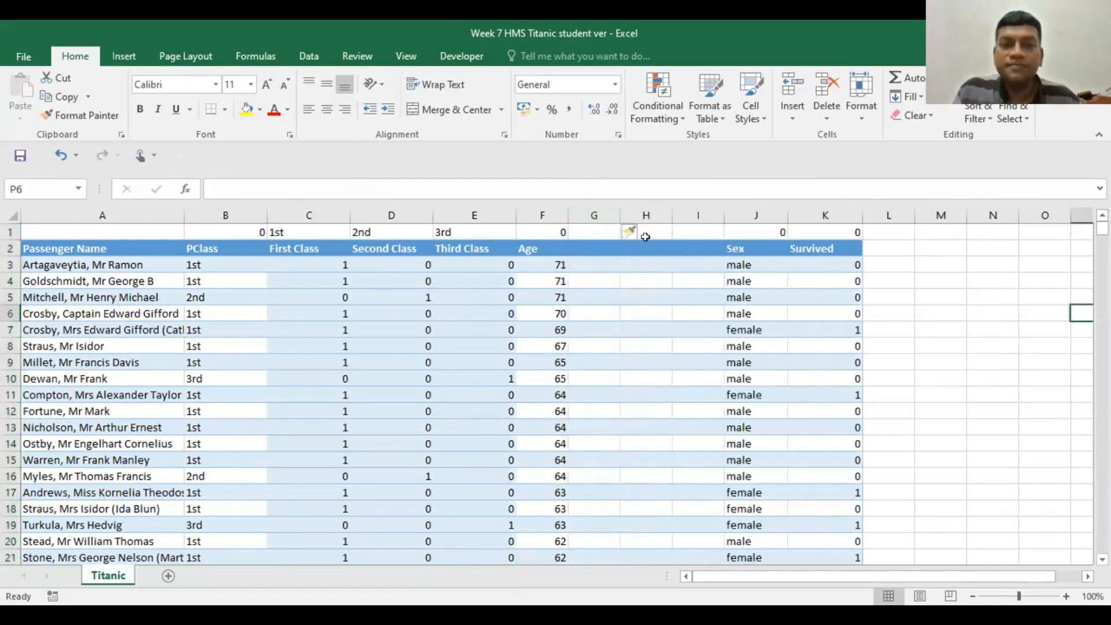
left_click(584, 246)
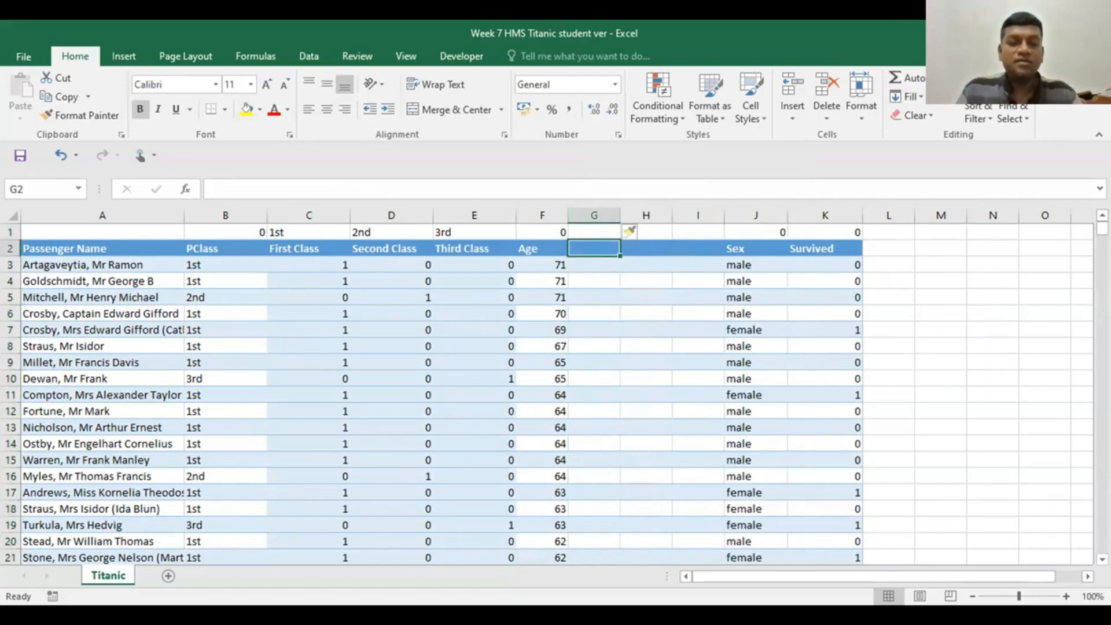
Step: Label the three blank columns after Age as Children, Adults and Seniors in G2:I2, and widen these columns equally
type("Childre")
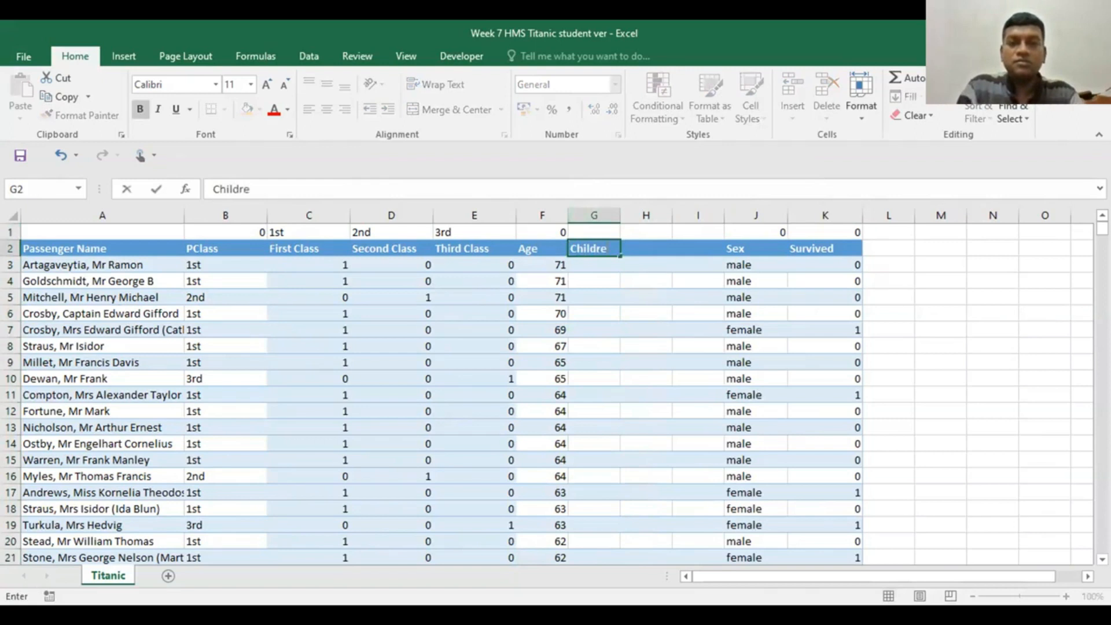
type("n")
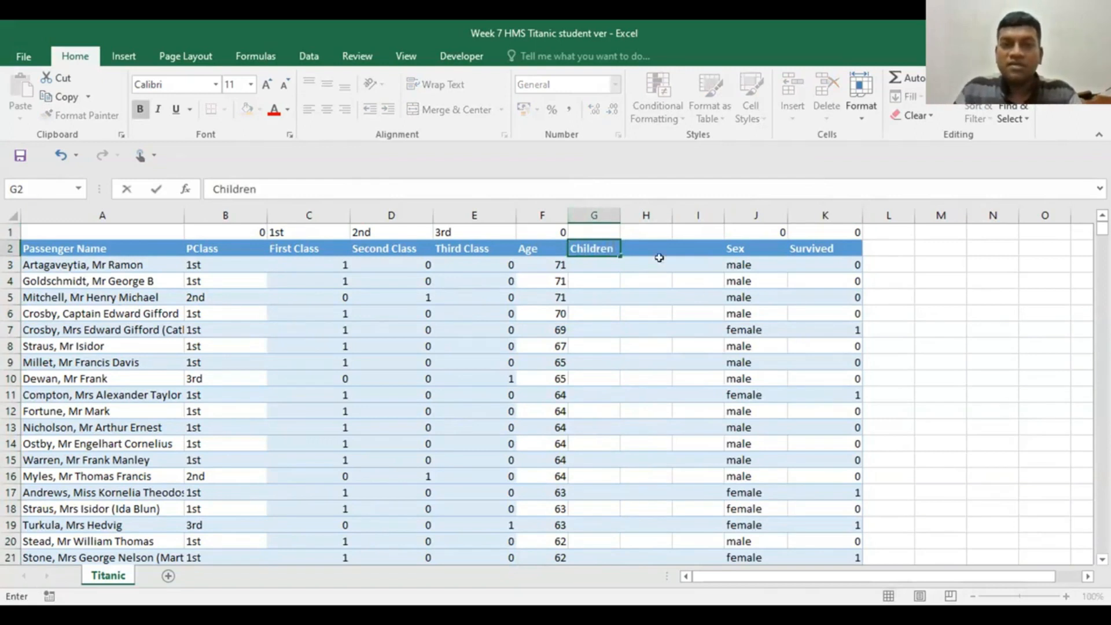
left_click(643, 250)
type("A")
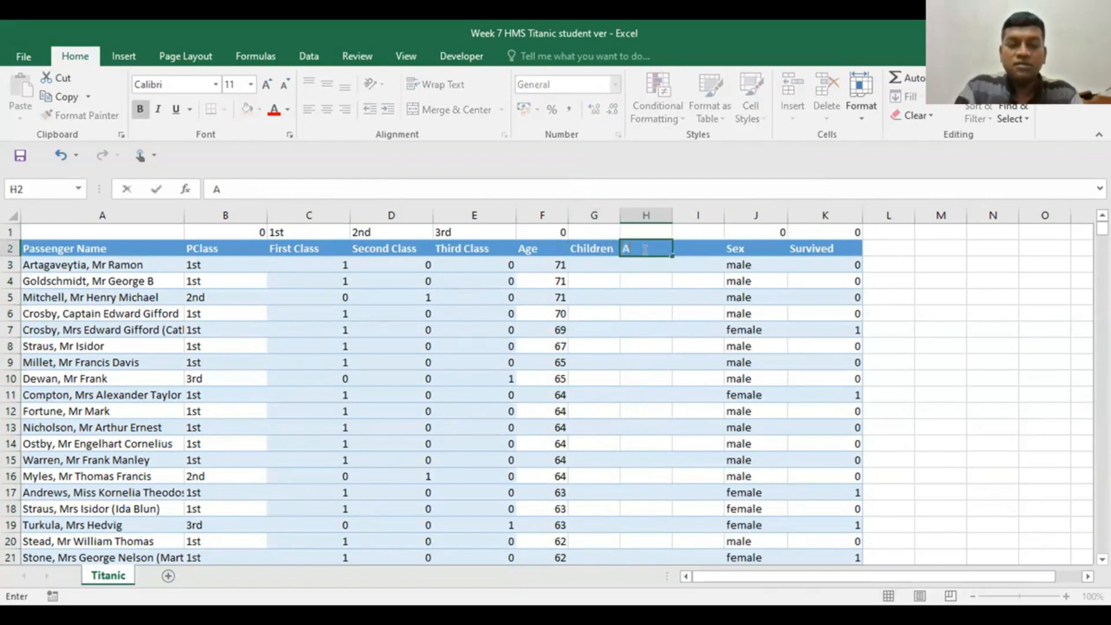
type("dults")
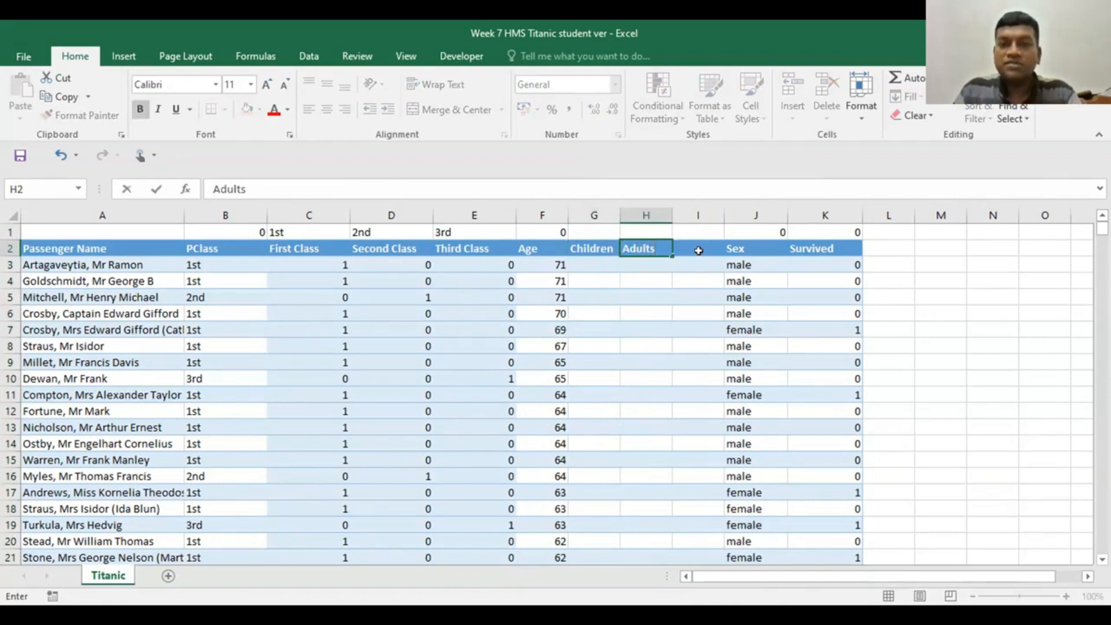
left_click(699, 247)
type("Se")
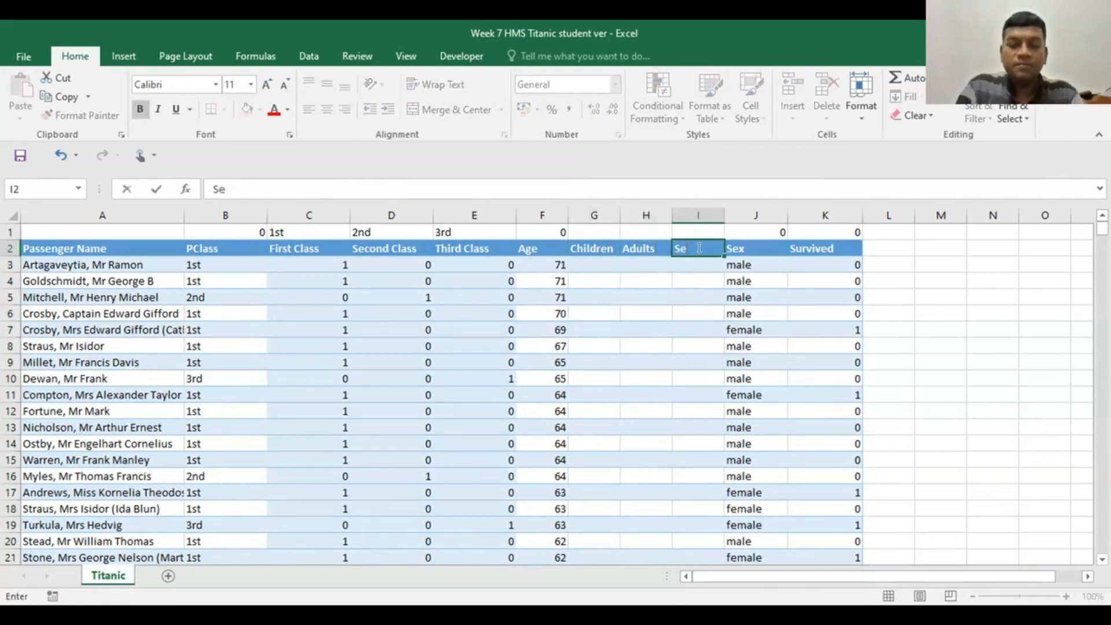
type("niors")
left_click(973, 311)
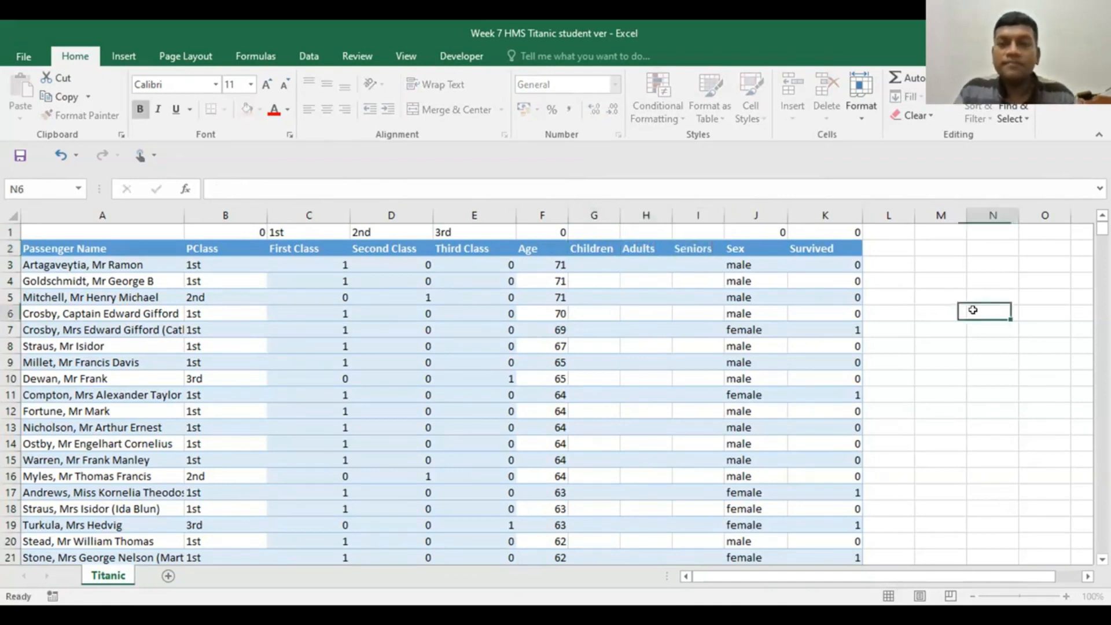
left_click_drag(594, 216, 687, 210)
Step: Enter the age criteria <=18 in G1 above Children and >50 in I1 above Seniors
left_click(602, 232)
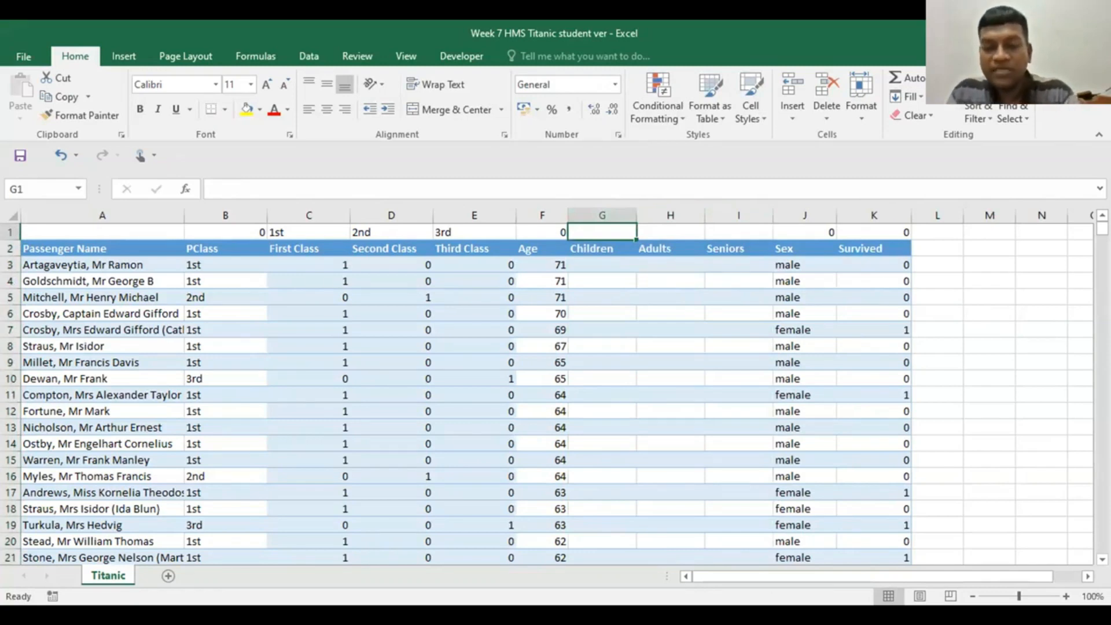
type("<=18")
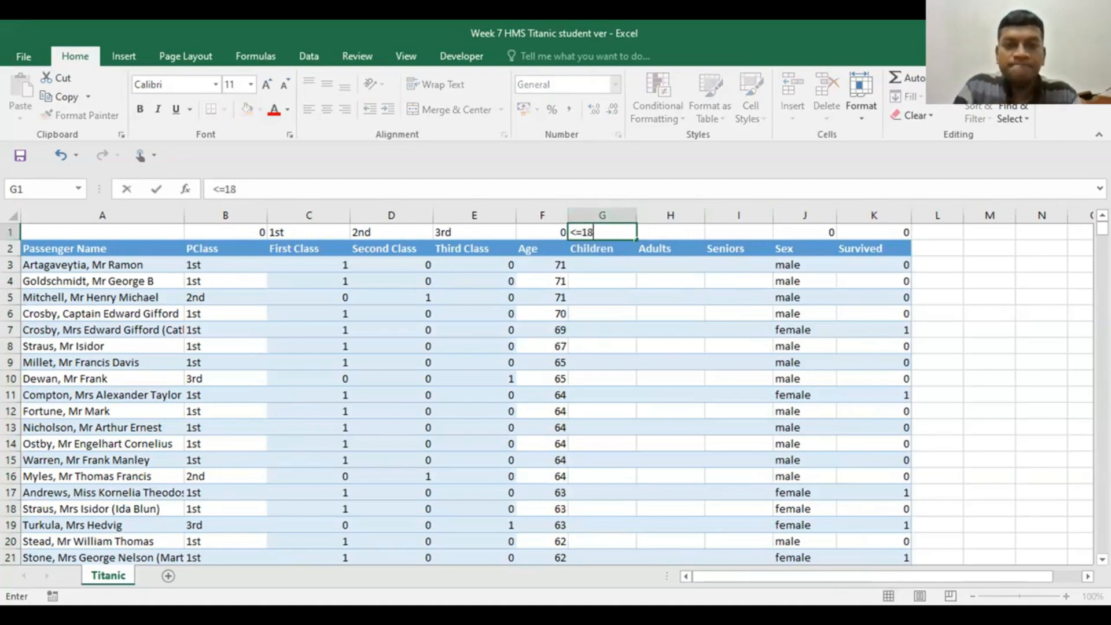
left_click(723, 233)
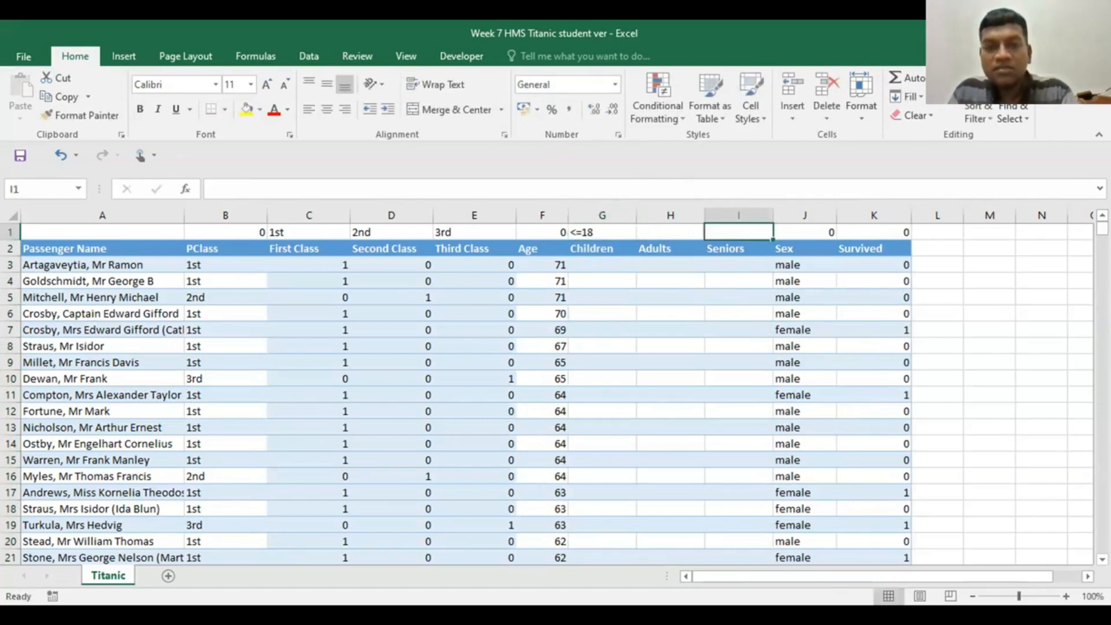
type(".")
key("BackSpace")
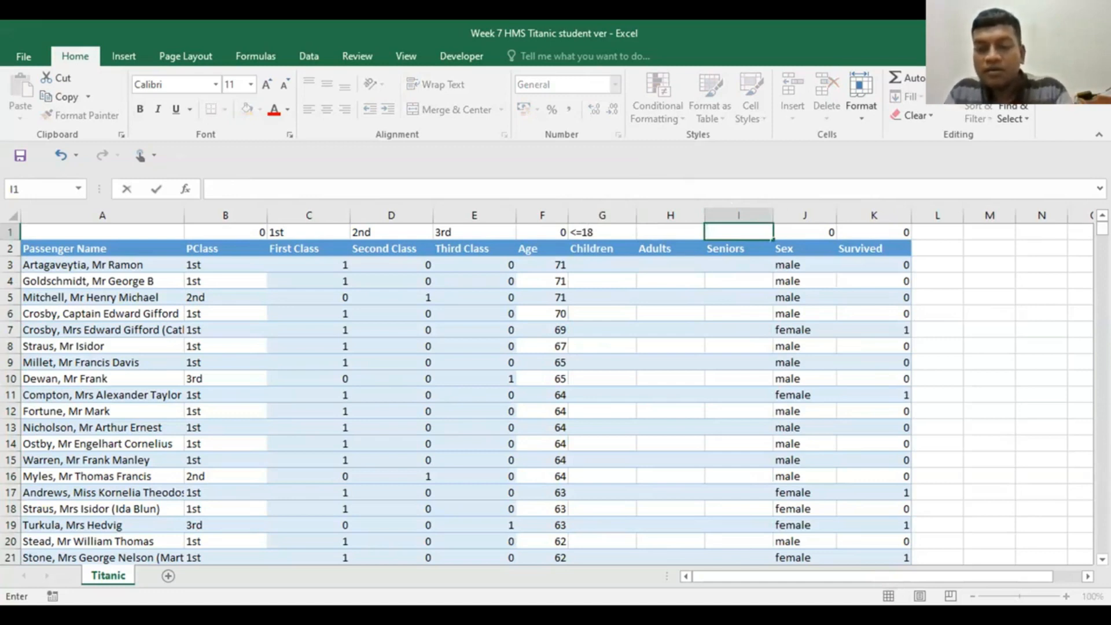
type(">")
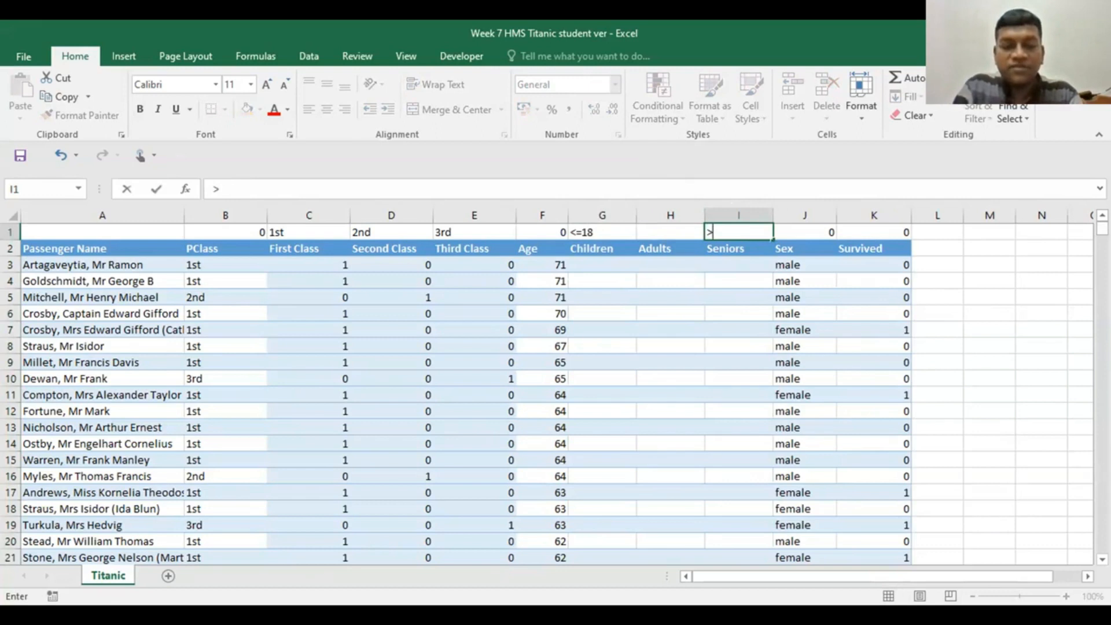
type("50")
key("ctrl+Return")
left_click(992, 324)
left_click(592, 262)
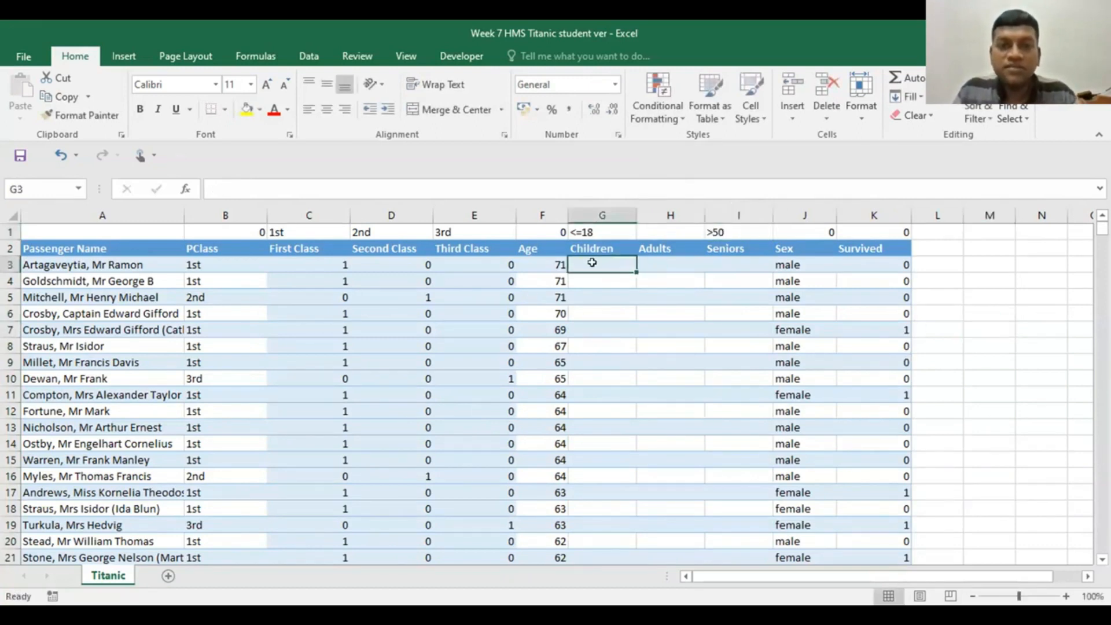
type("=")
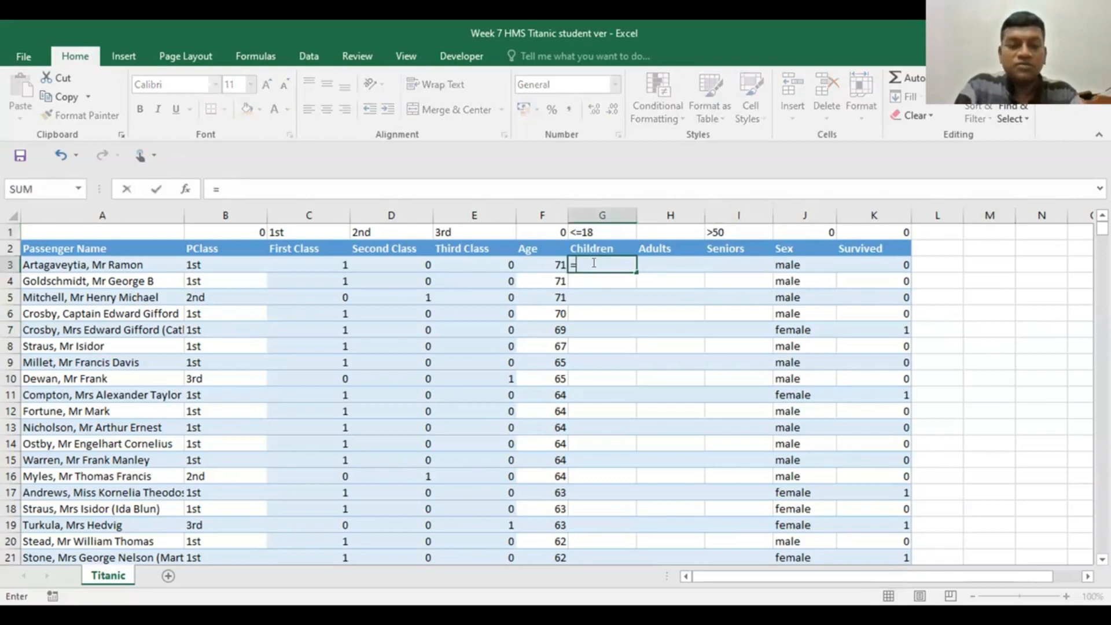
type("if")
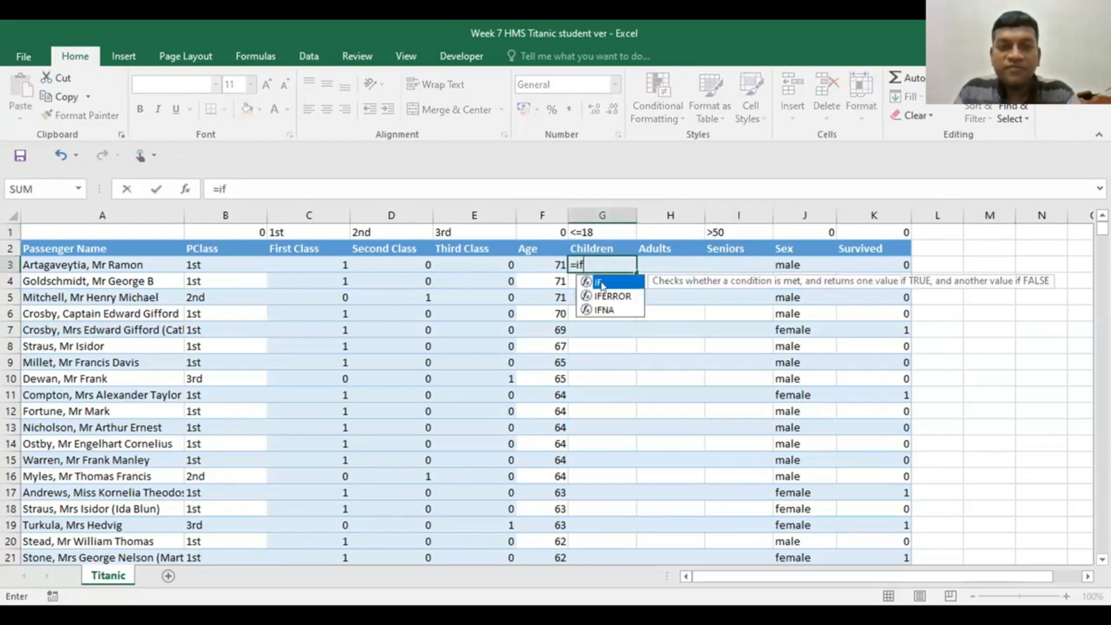
double_click(602, 284)
left_click(540, 265)
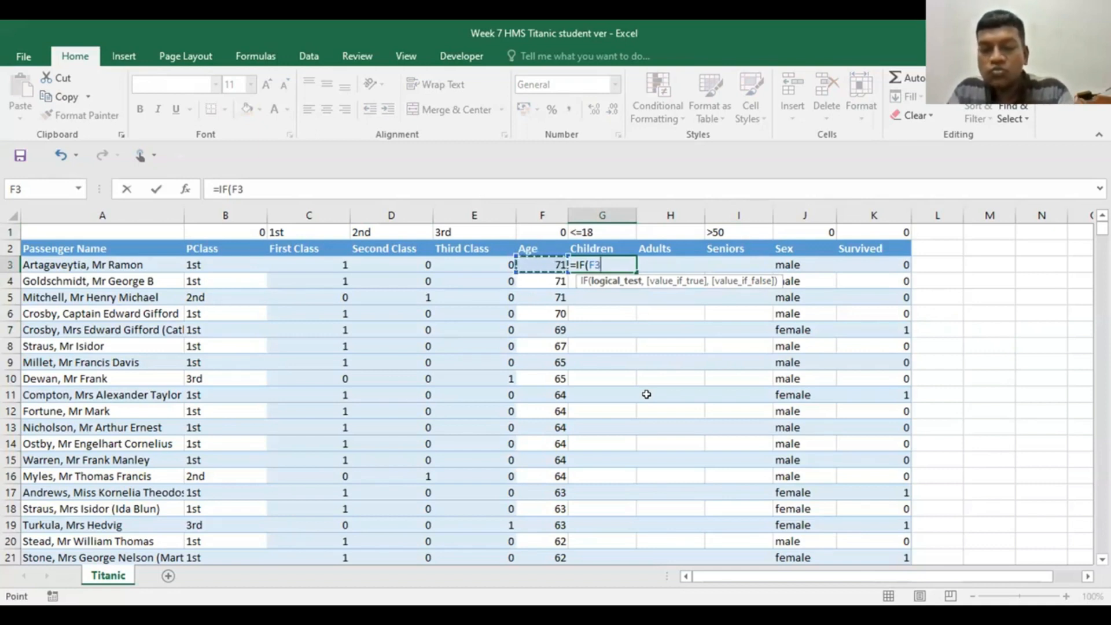
type("<")
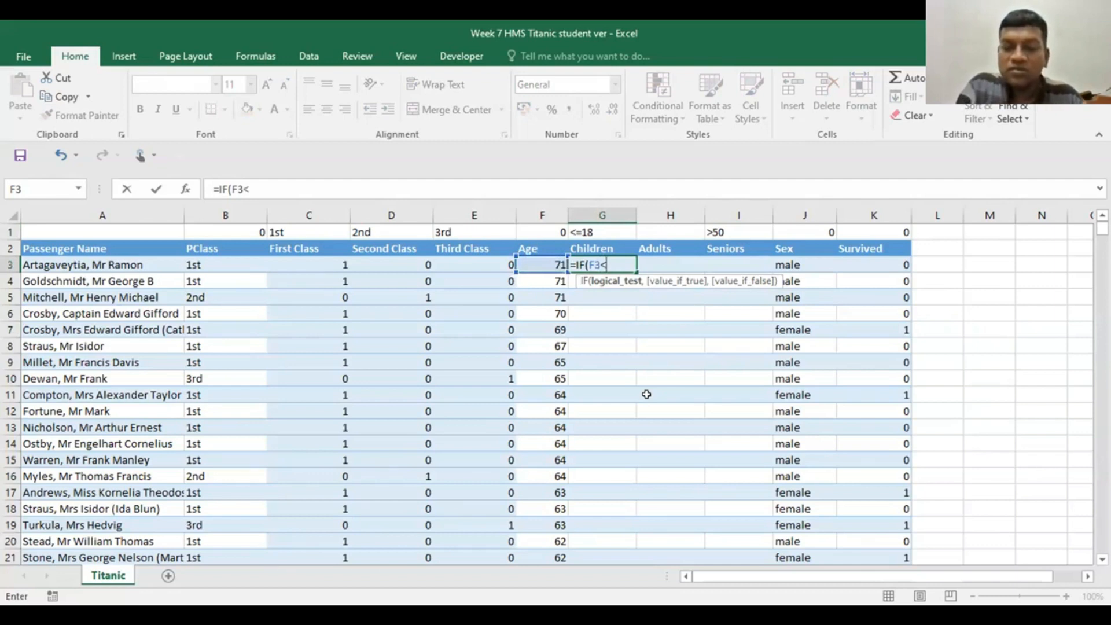
type("=")
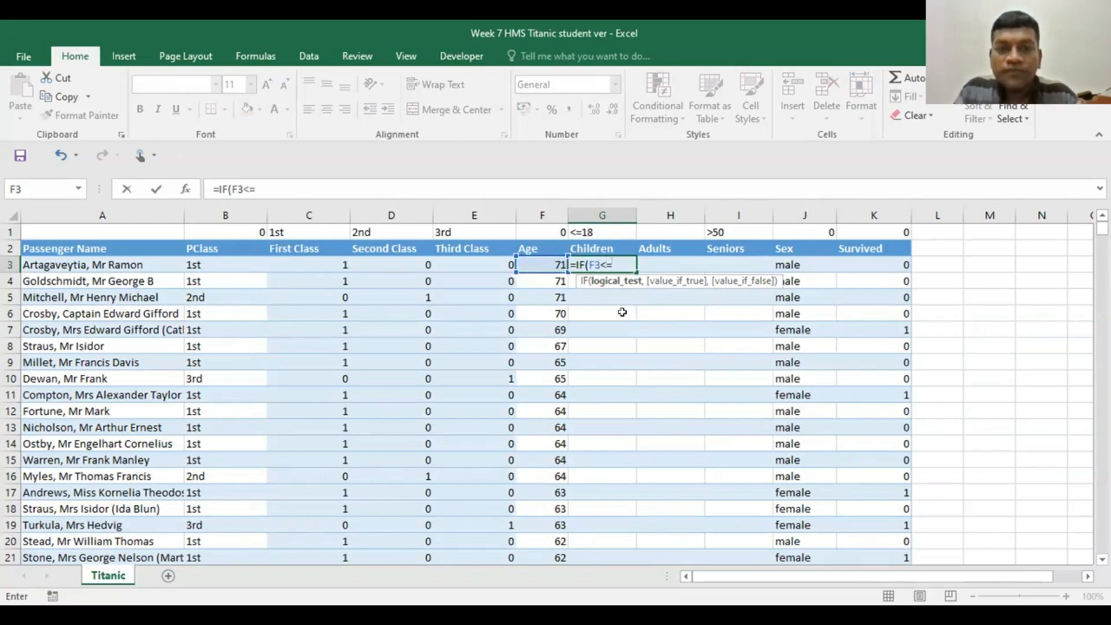
left_click(578, 229)
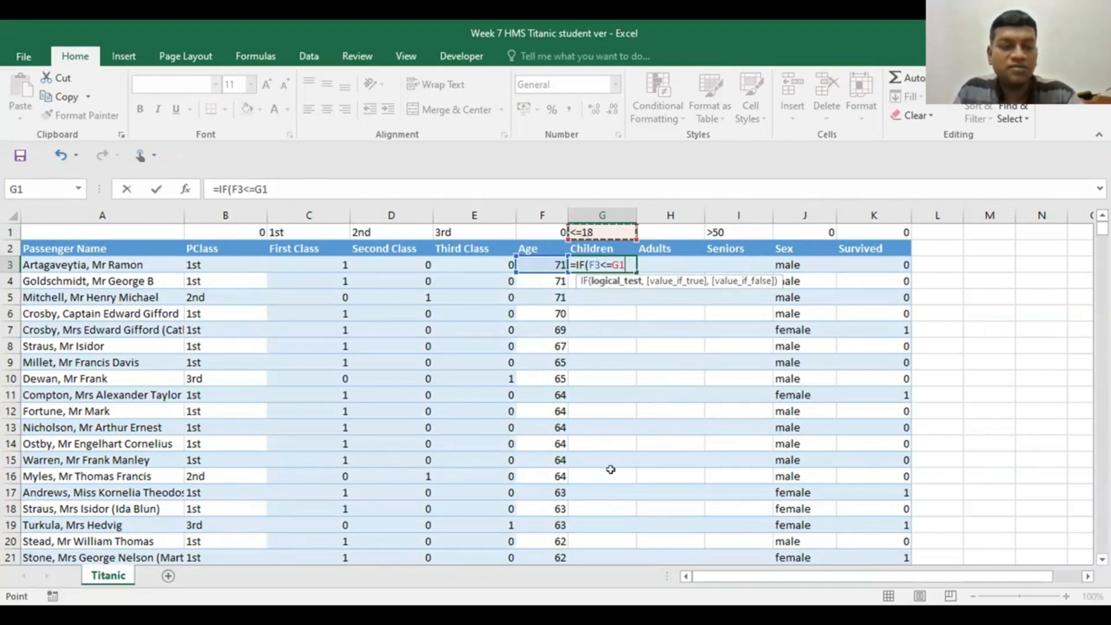
key("Escape")
Step: Replace the criterion in G1 with the plain number 18
left_click(583, 227)
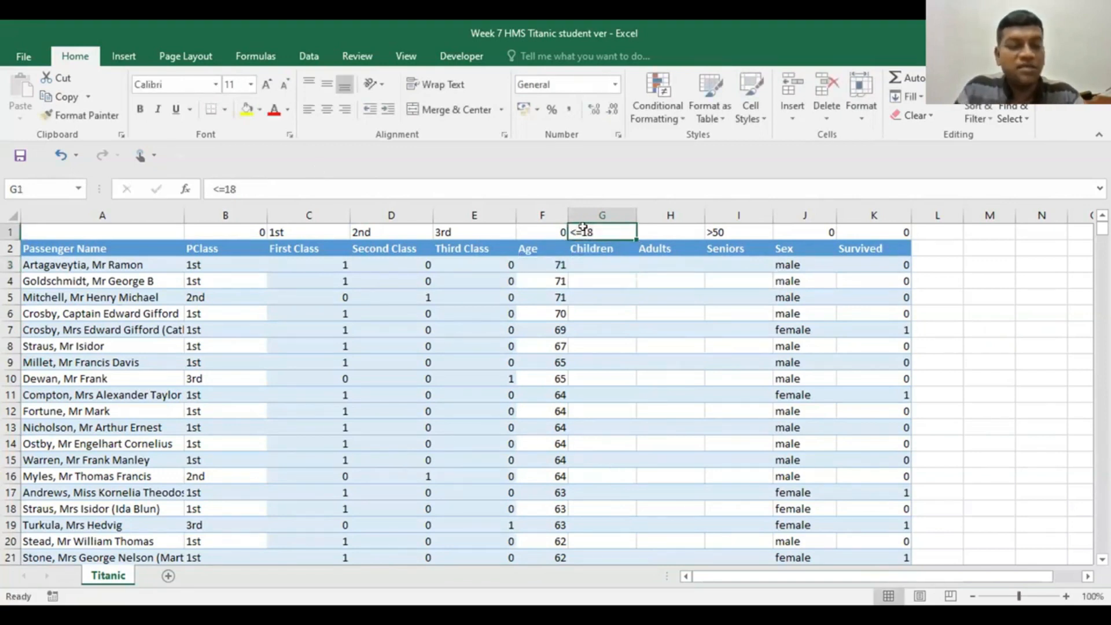
type("18")
left_click(647, 290)
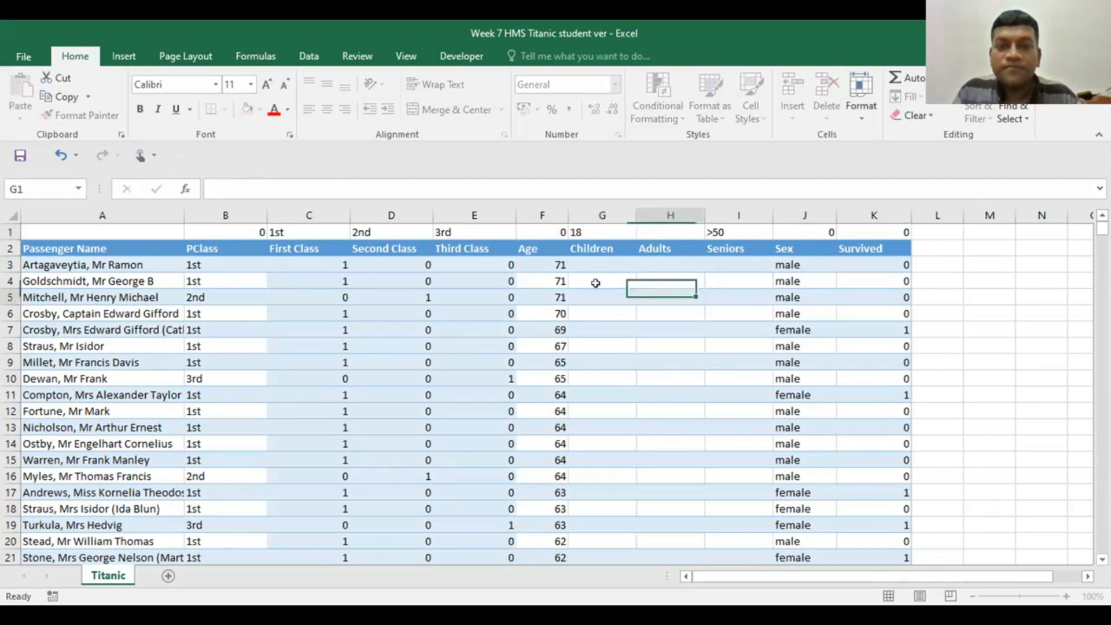
Step: Enter the formula =IF(F3<=G1,1,0) in G3 to flag the first passenger as a child based on age
left_click(595, 265)
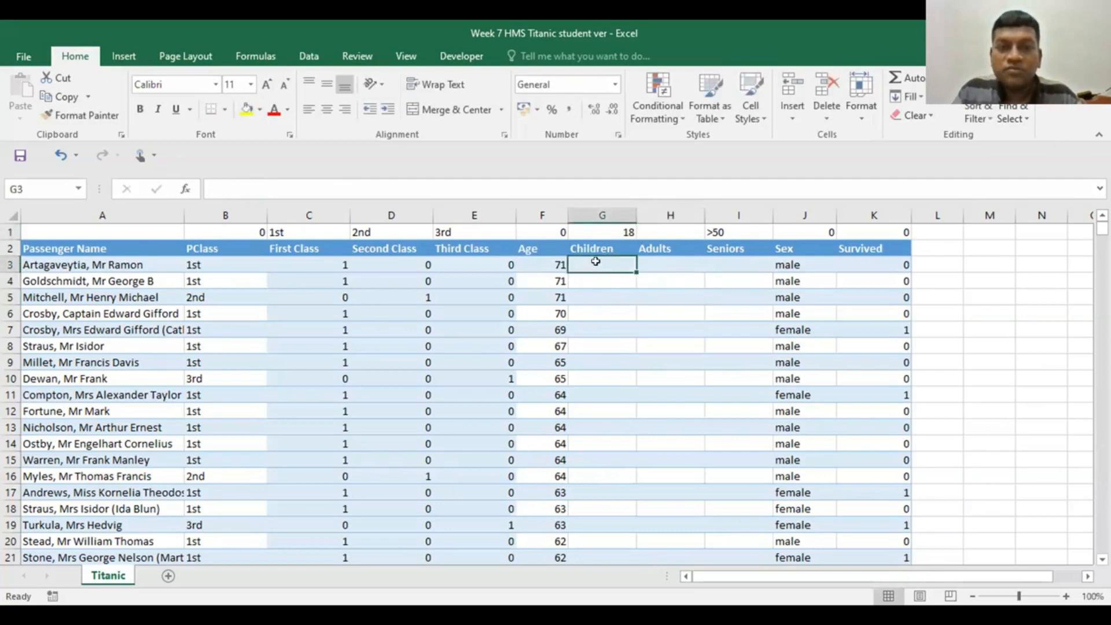
type("=")
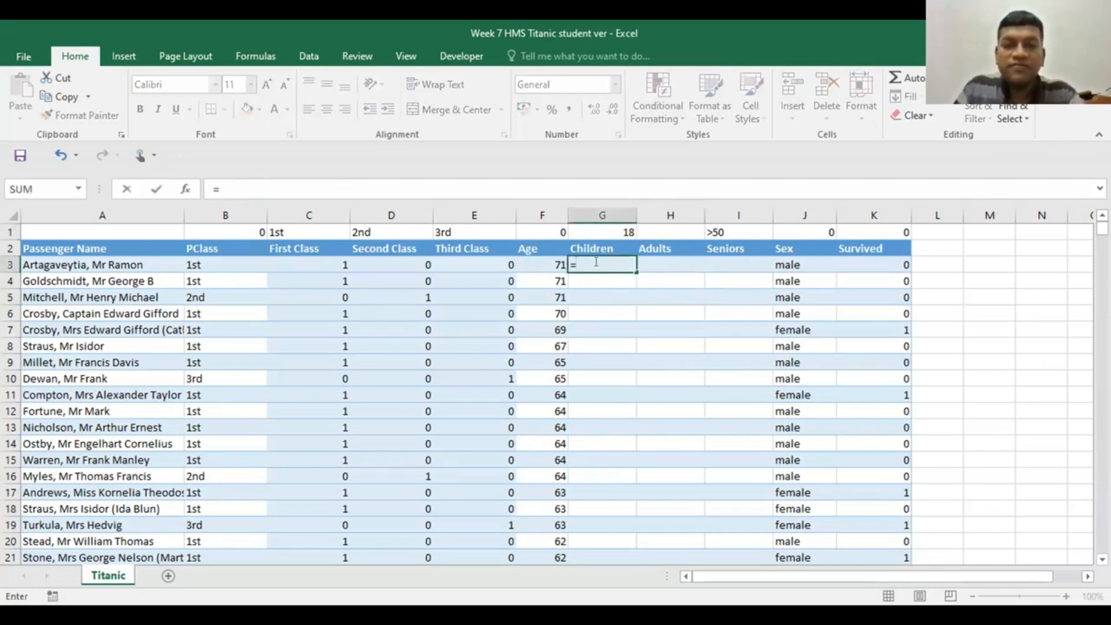
type("if")
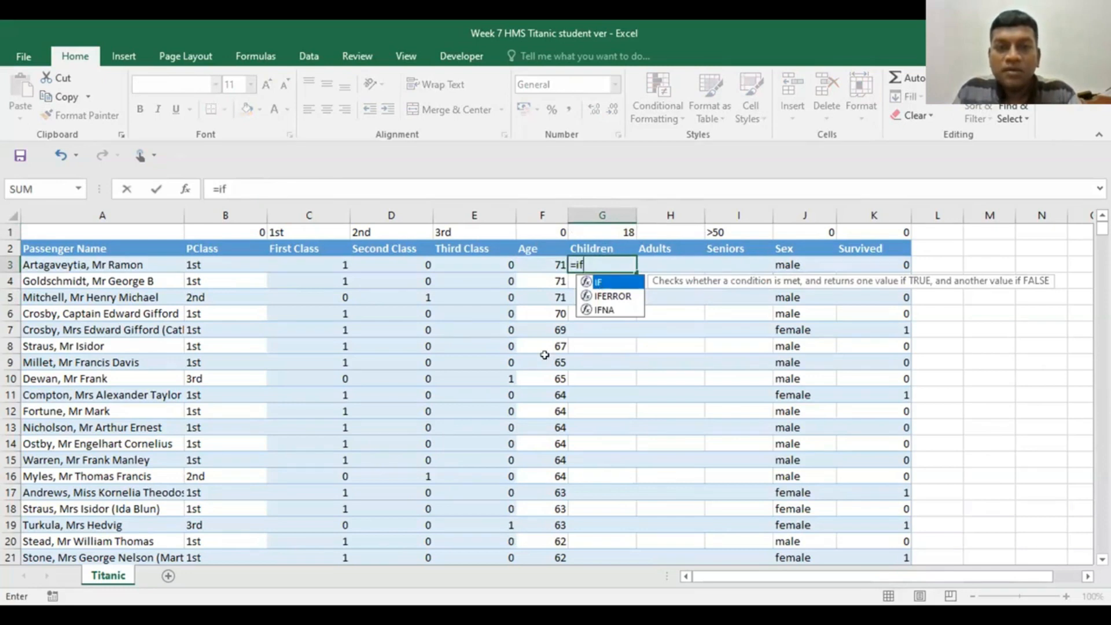
key("Tab")
left_click(544, 263)
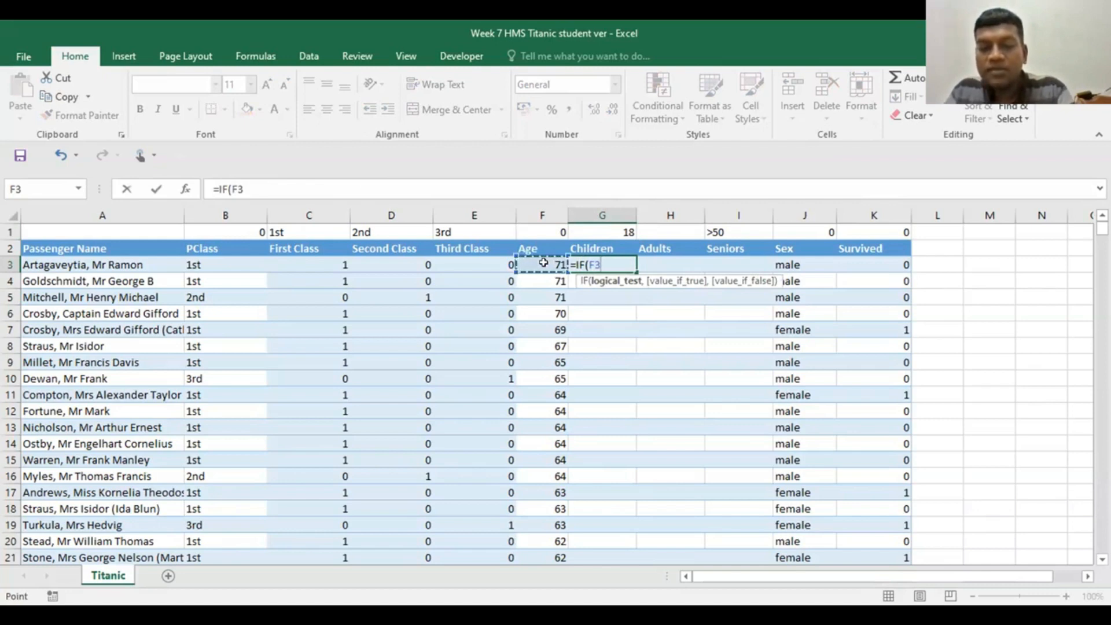
type("<=")
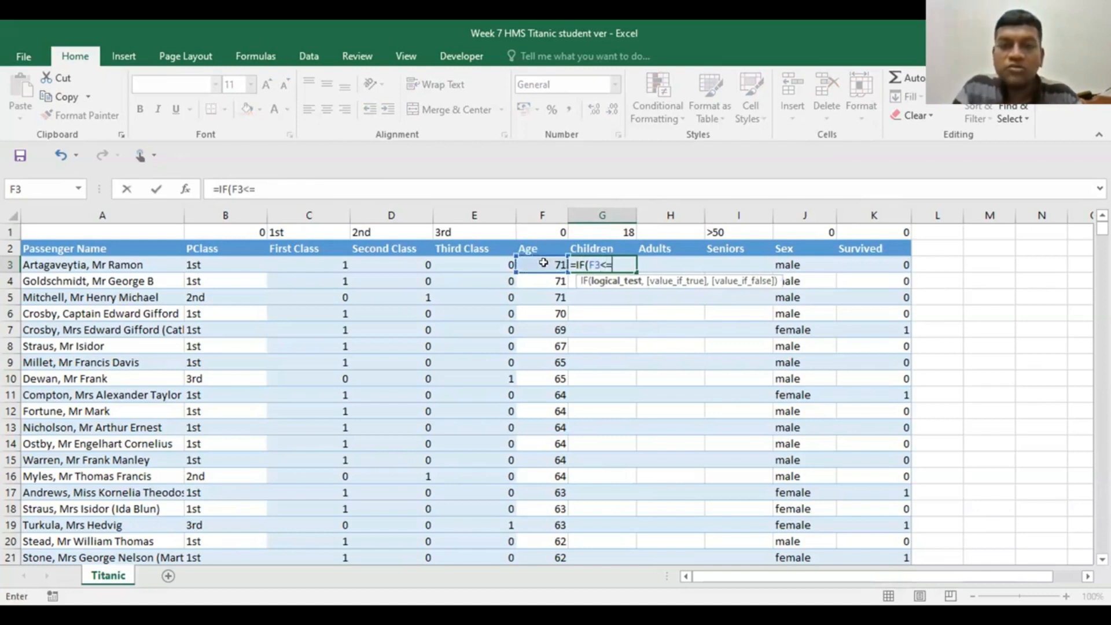
left_click(621, 226)
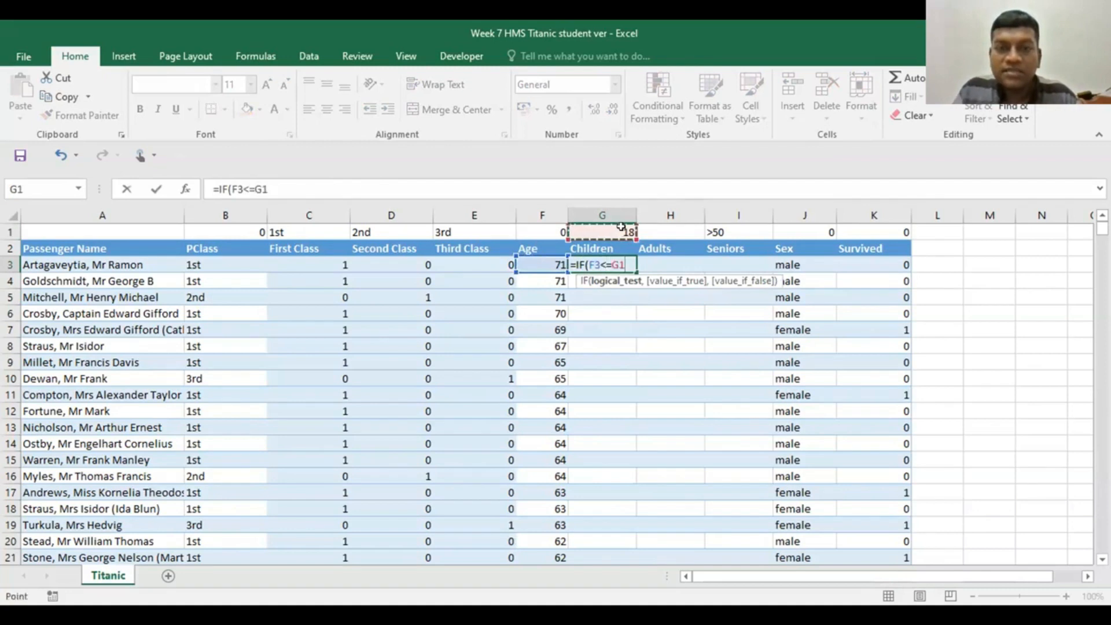
type(",")
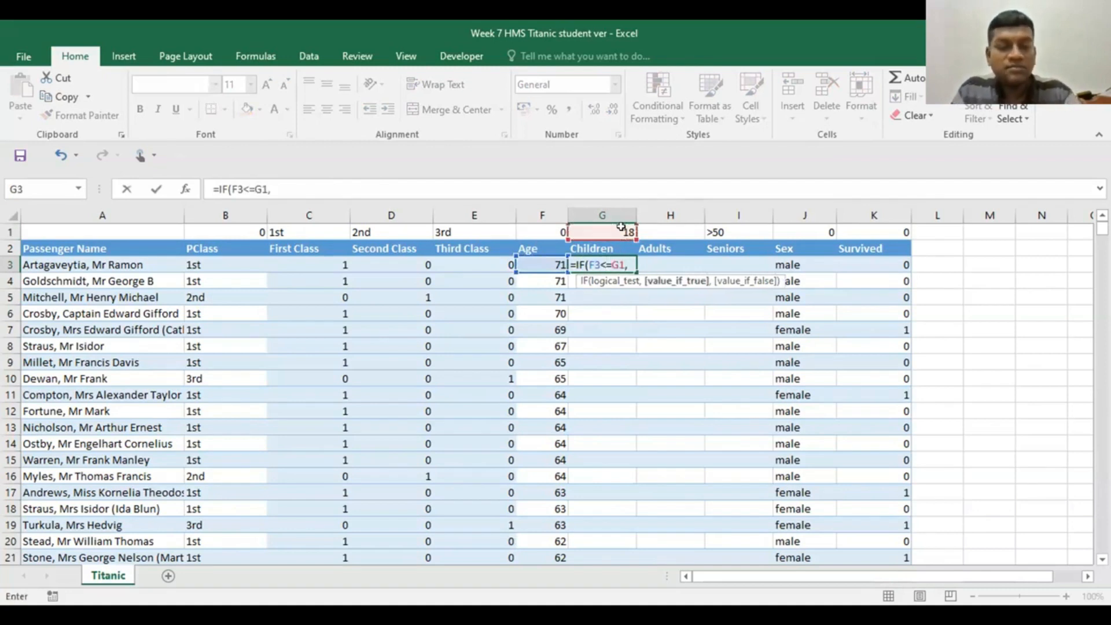
type("1")
type(",")
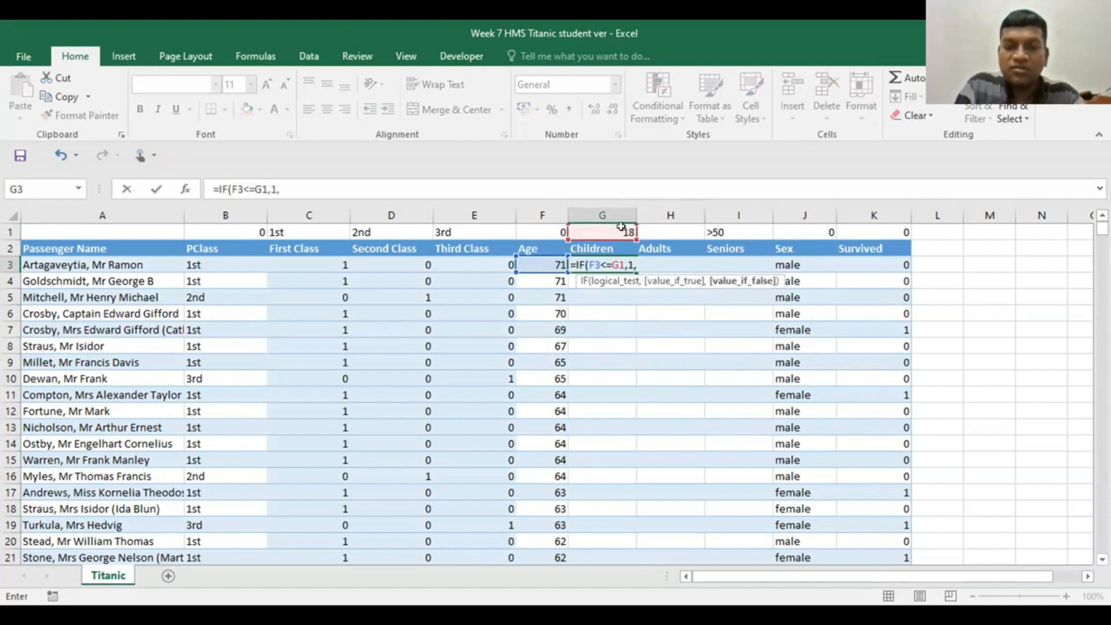
type("0)")
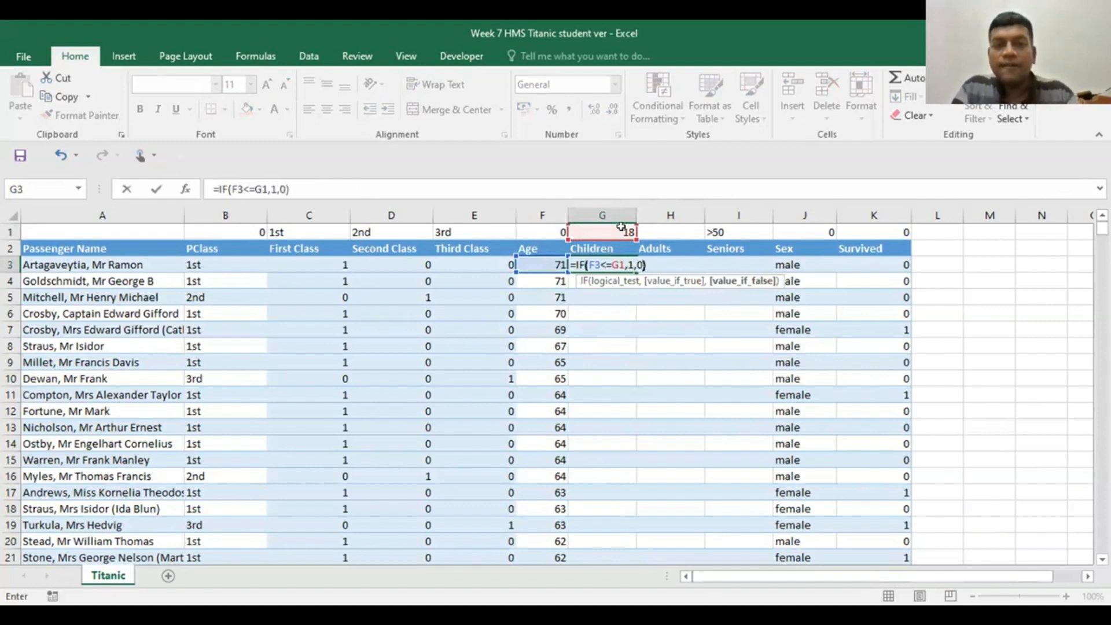
key("Return")
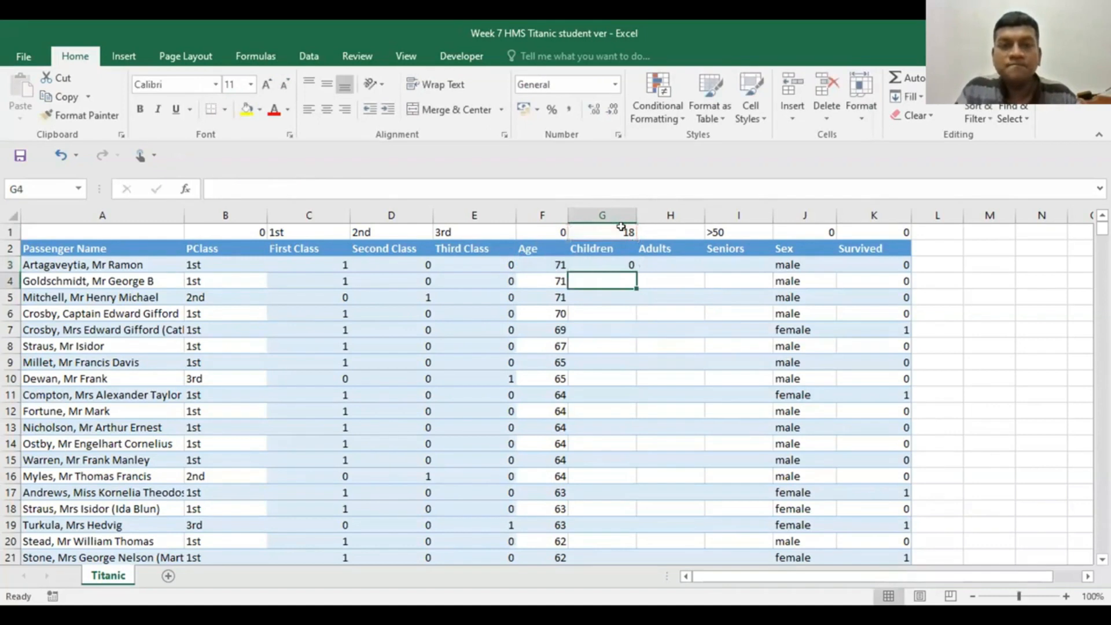
Step: Fill the G3 formula down the Children column for all passenger records and check the flags against the ages
left_click(610, 263)
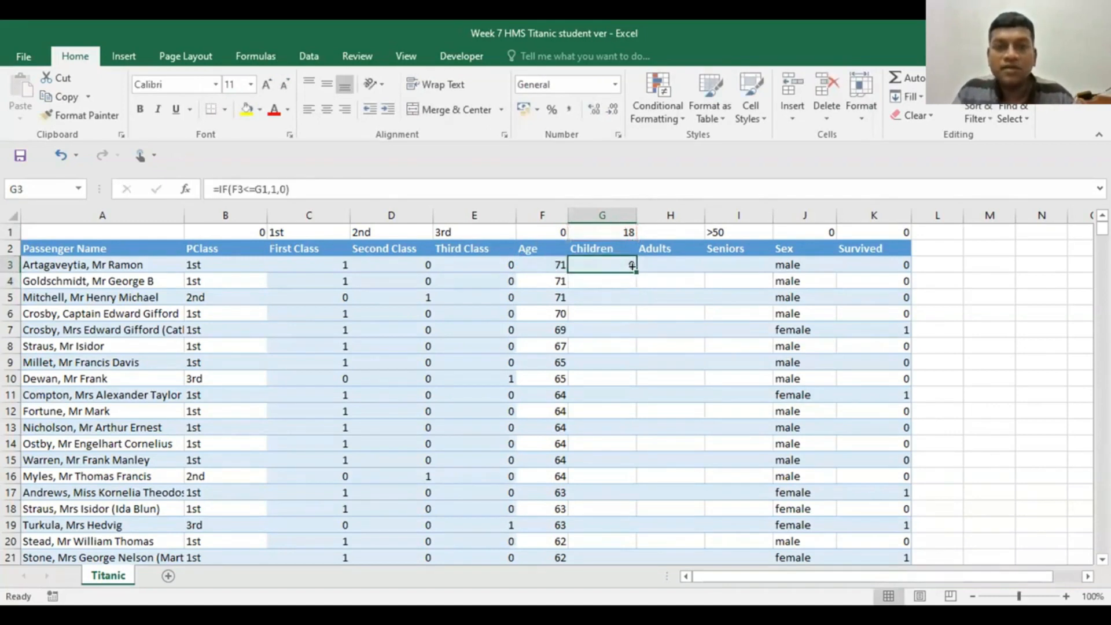
double_click(631, 266)
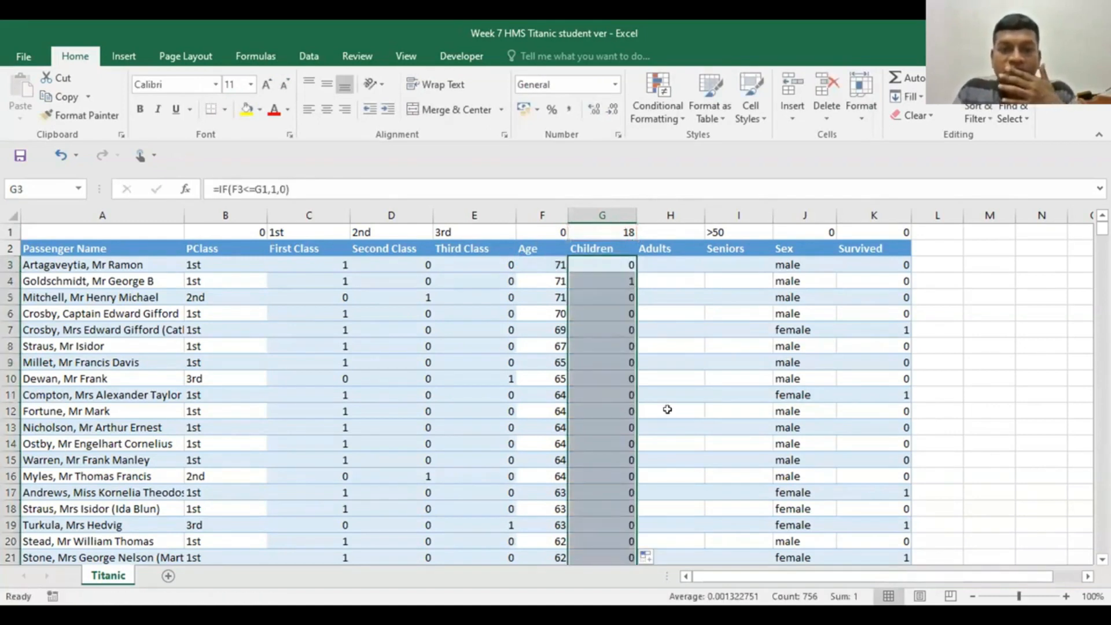
scroll(692, 402, "down", 8)
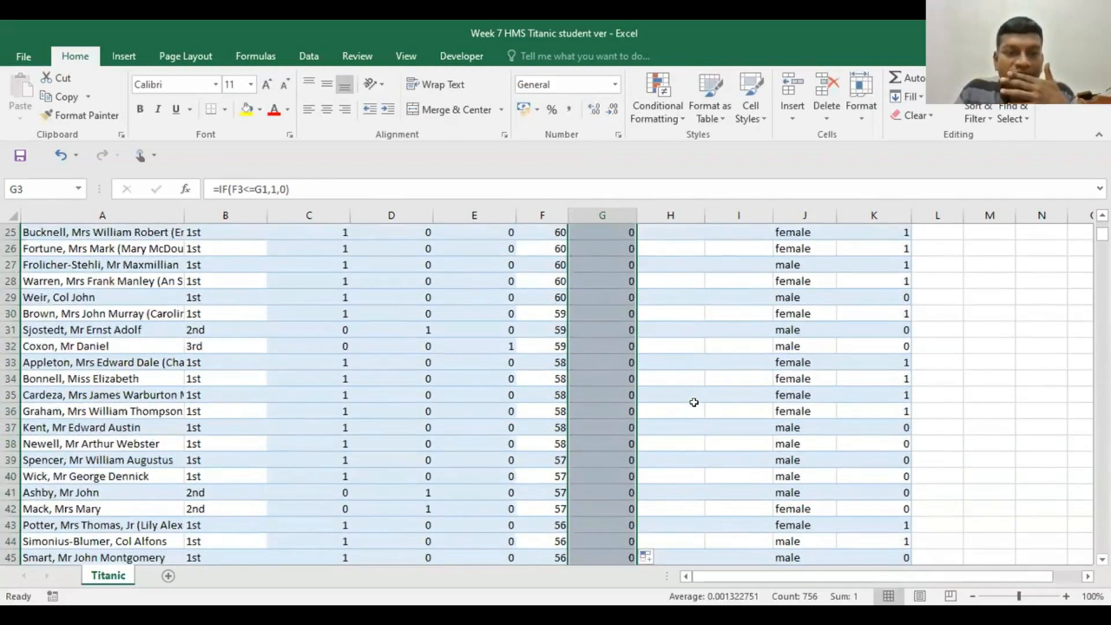
scroll(694, 402, "down", 4)
scroll(695, 398, "up", 5)
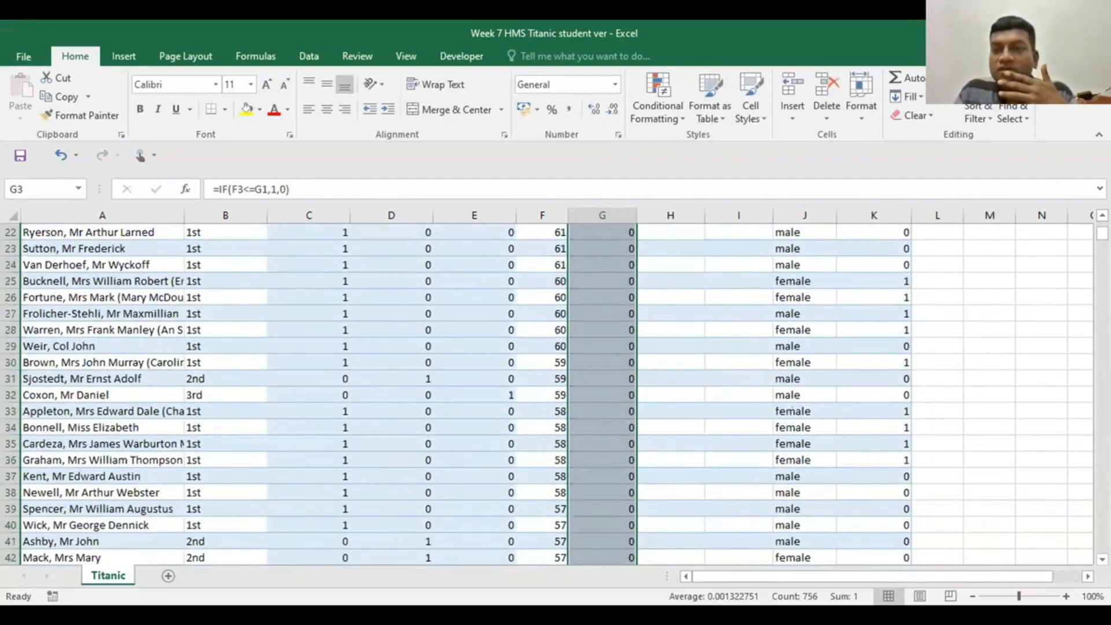
left_click_drag(1103, 233, 1102, 359)
scroll(579, 428, "down", 1)
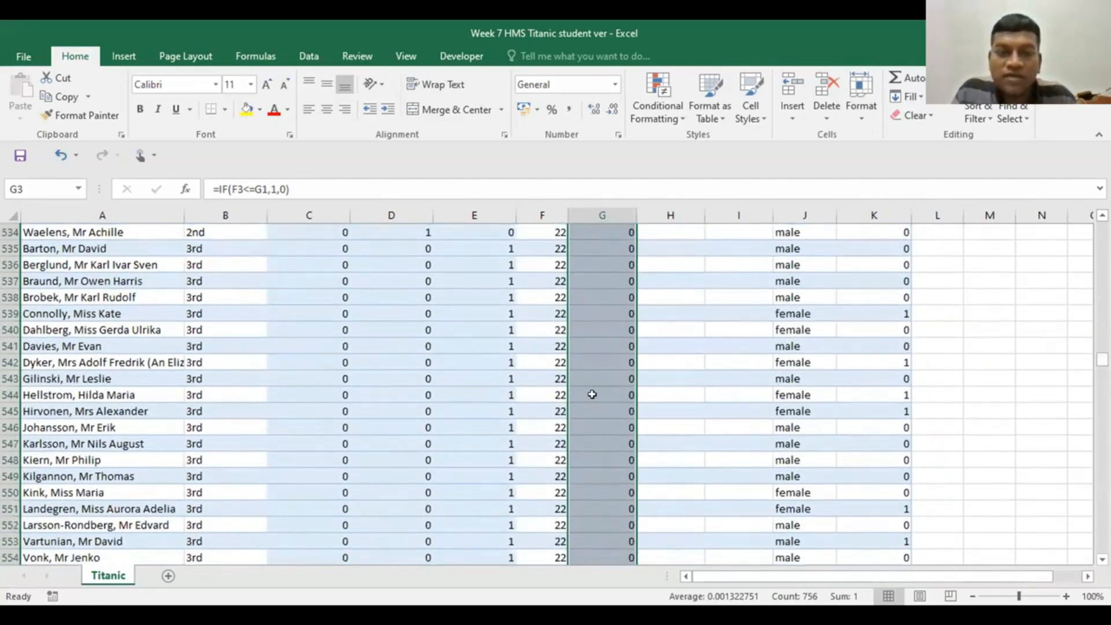
Step: Make the age-limit reference in the G3 formula absolute so that it reads =IF(F3<=$G$1,1,0)
left_click(592, 394)
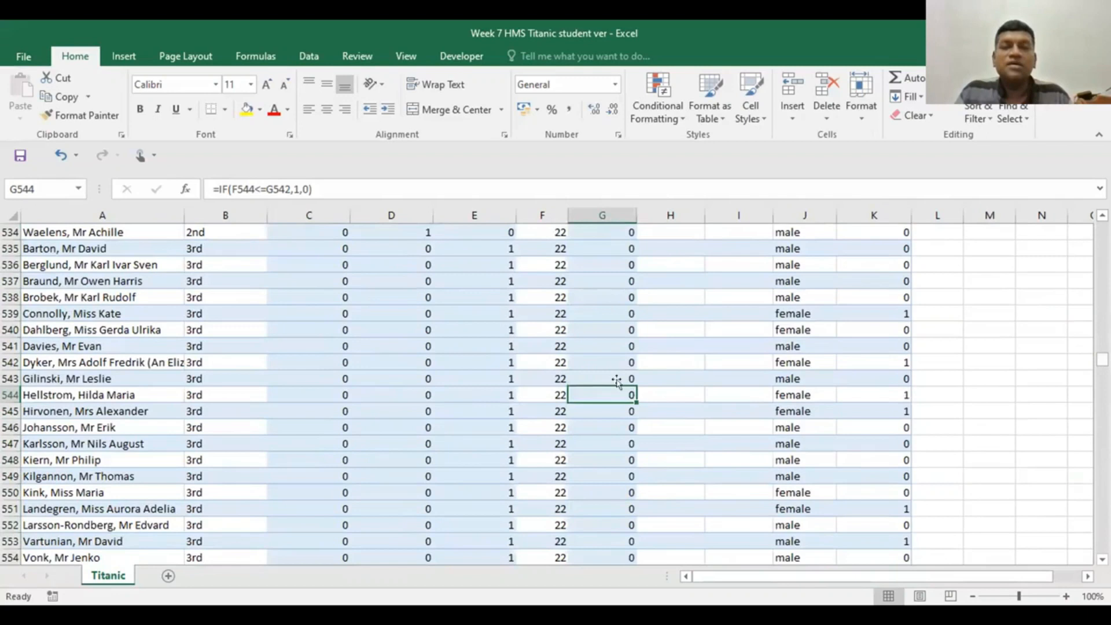
scroll(616, 377, "up", 3)
left_click_drag(1103, 357, 1103, 229)
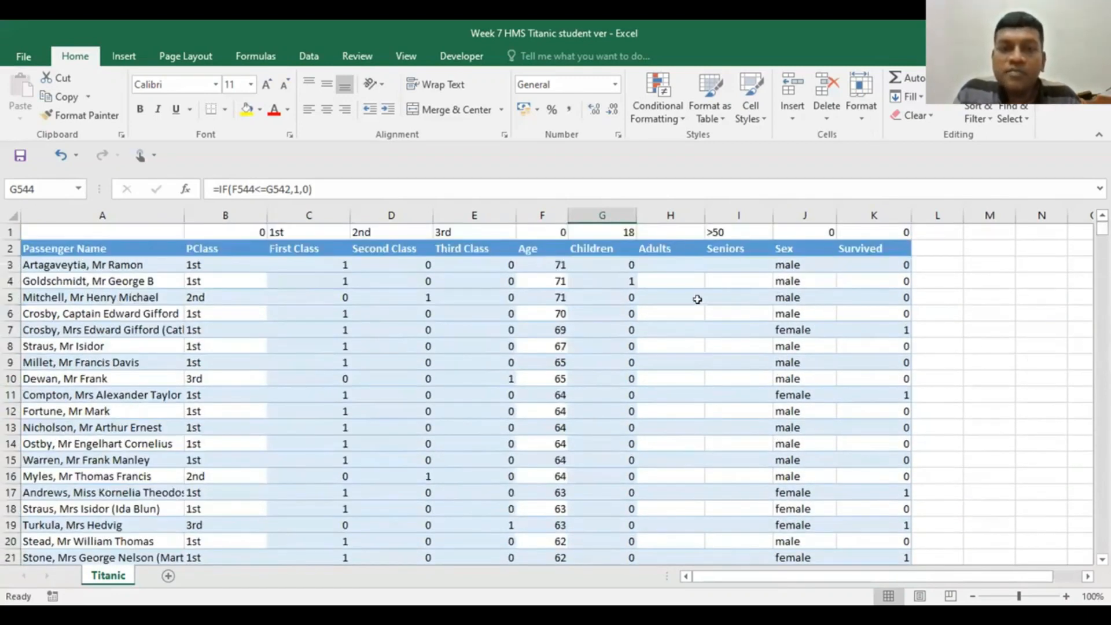
left_click(594, 262)
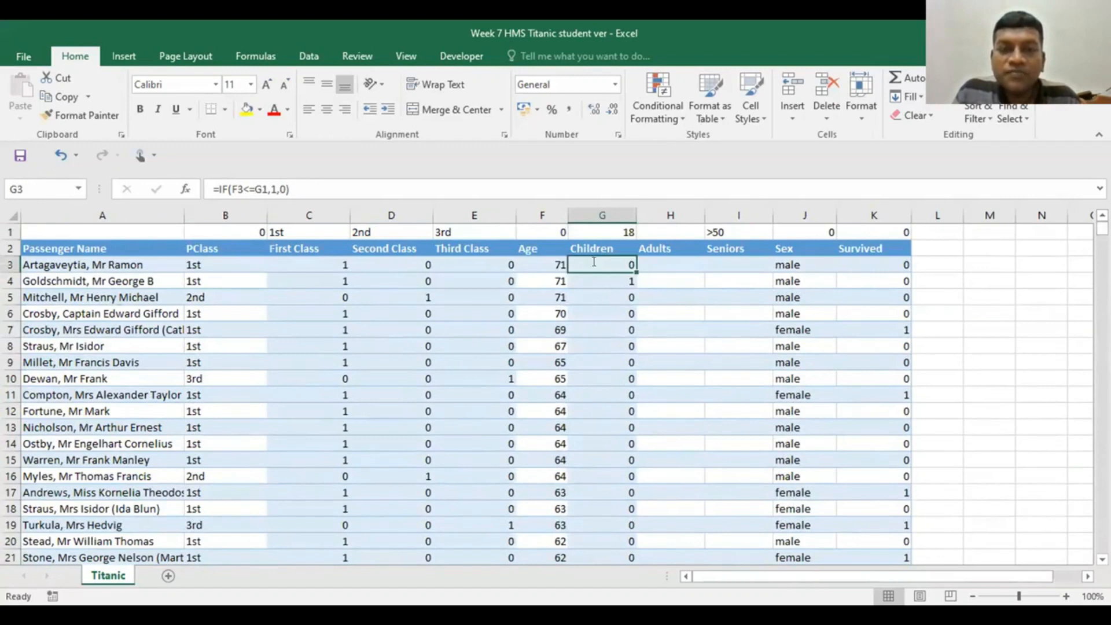
double_click(593, 262)
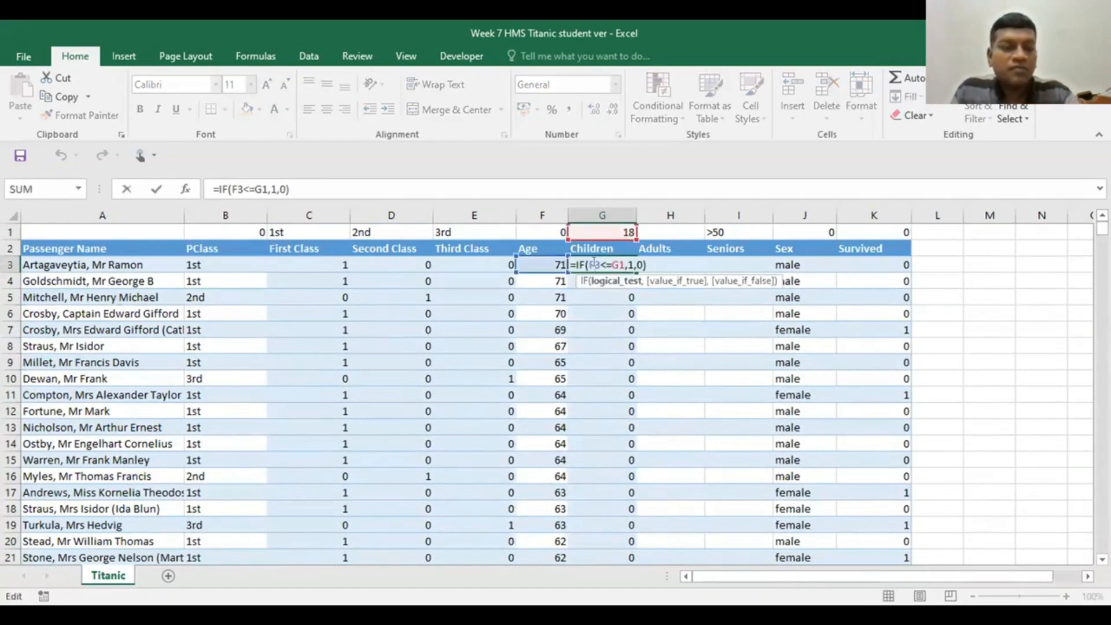
key("ctrl+Return")
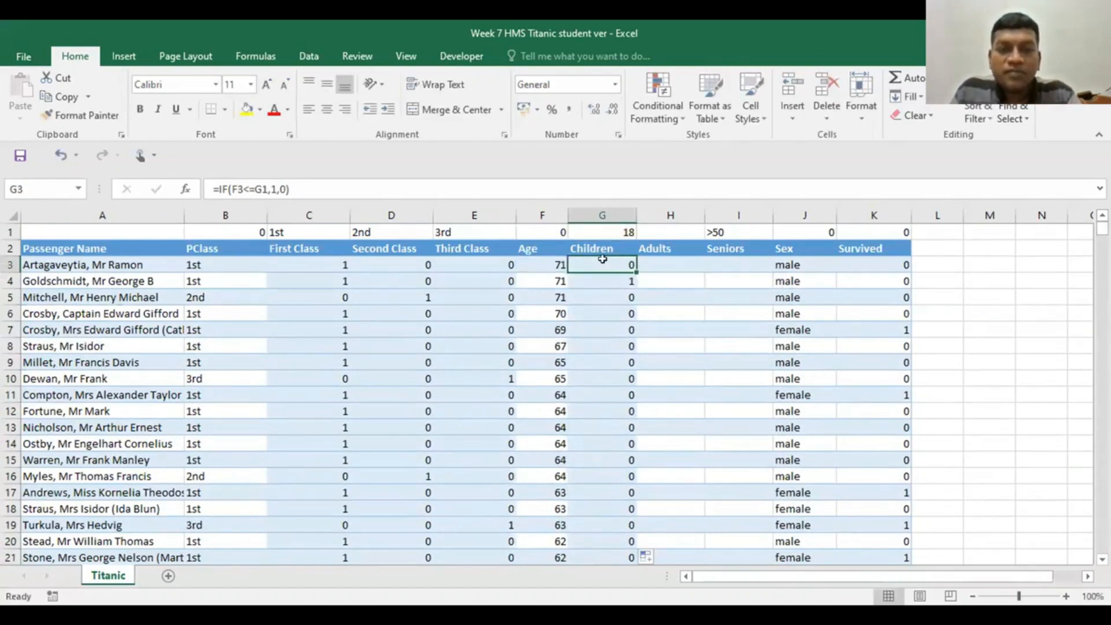
double_click(602, 258)
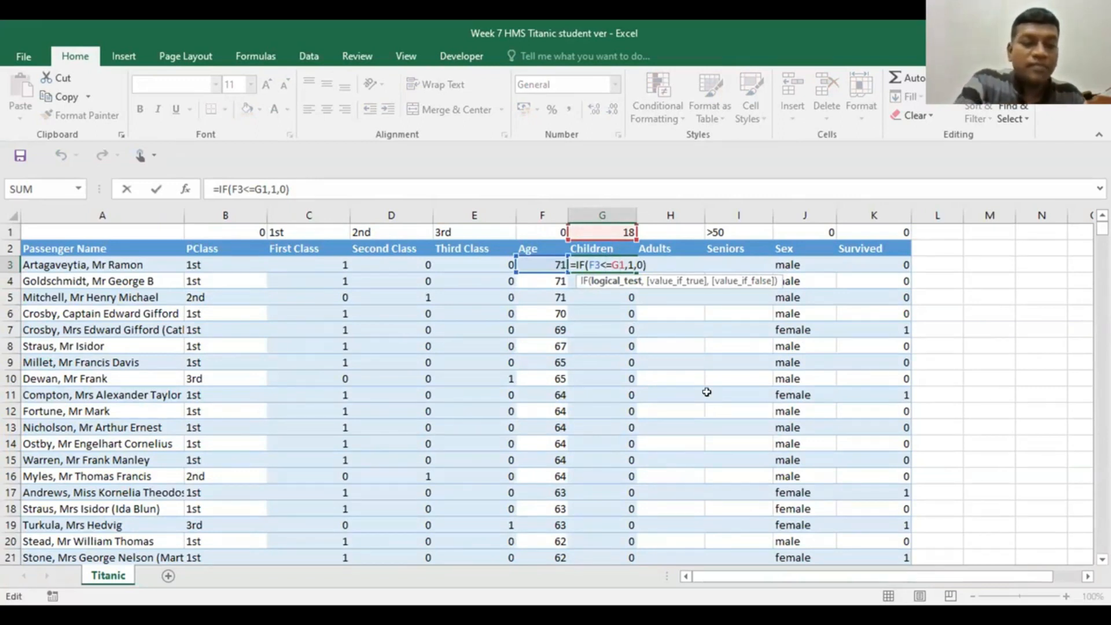
key("F4")
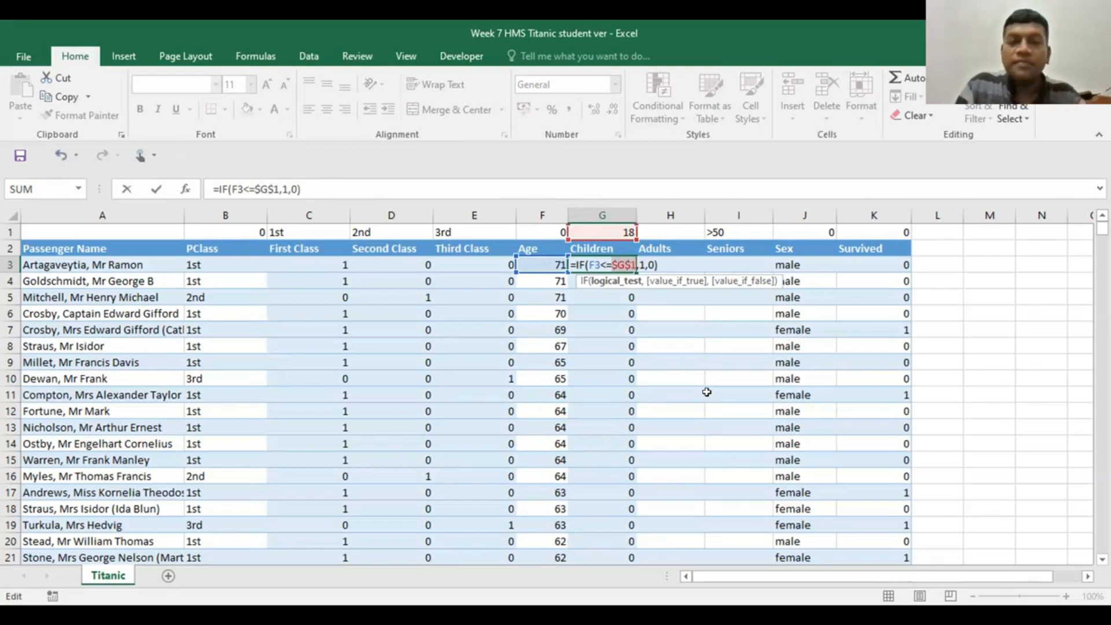
key("Return")
Step: Fill the corrected G3 formula down the Children column and check the flags around ages 18 and 19
left_click(607, 265)
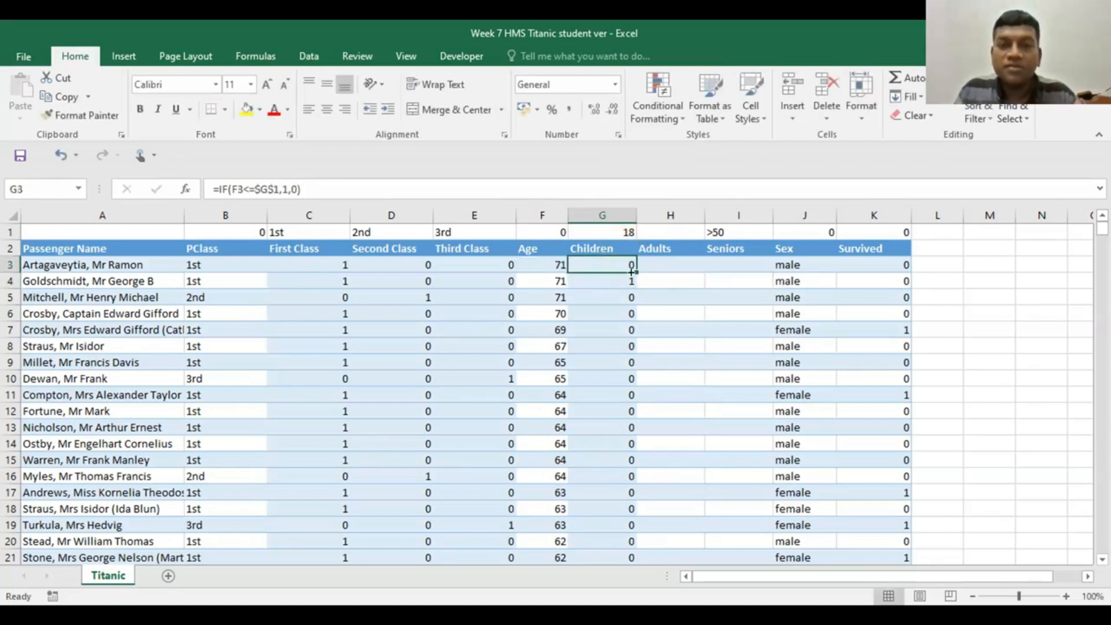
double_click(632, 271)
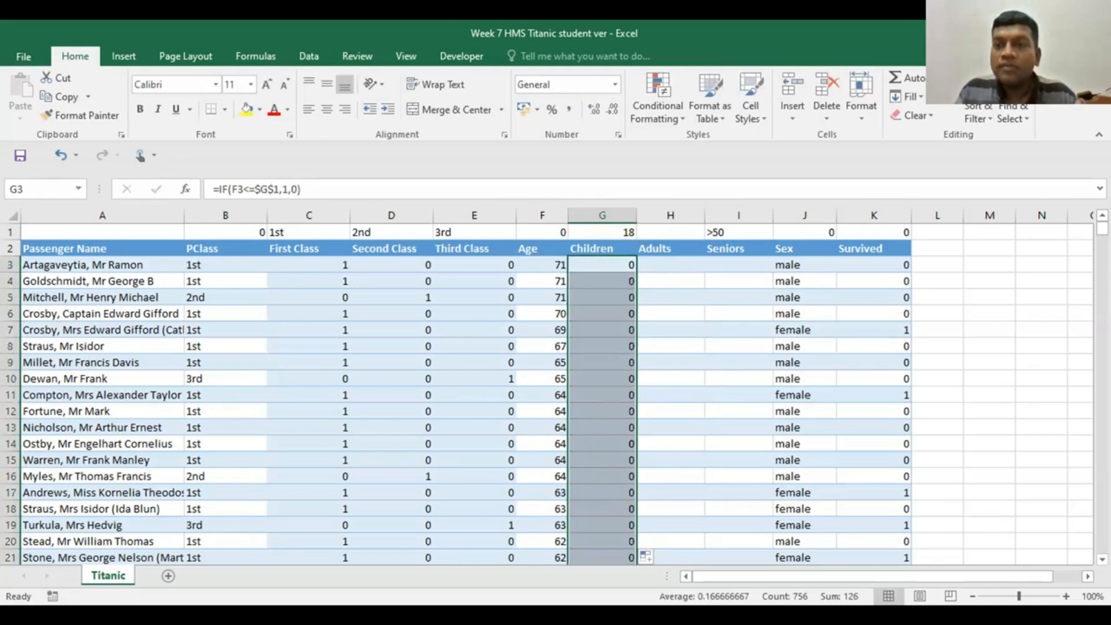
left_click_drag(1102, 229, 1082, 362)
scroll(659, 444, "down", 20)
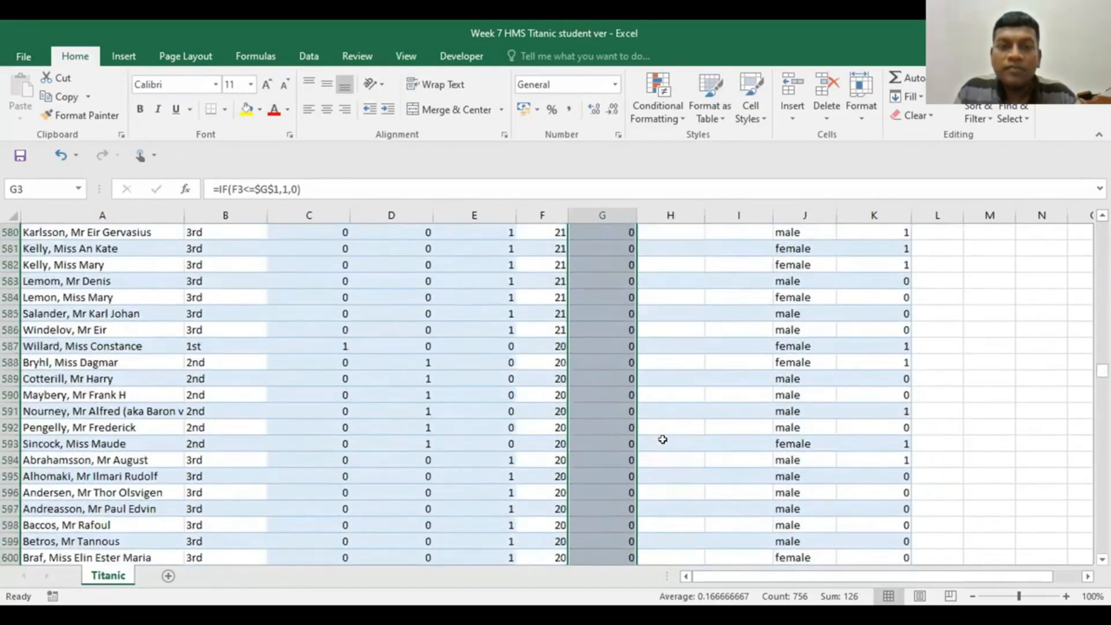
scroll(663, 440, "down", 17)
scroll(662, 440, "up", 13)
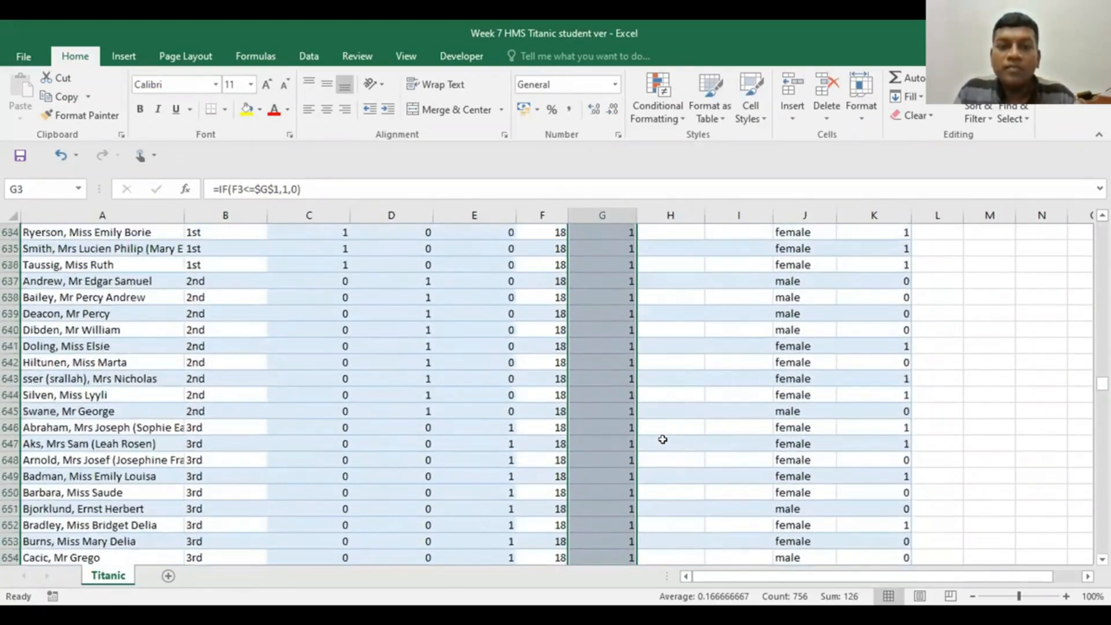
scroll(663, 440, "up", 4)
scroll(663, 440, "down", 3)
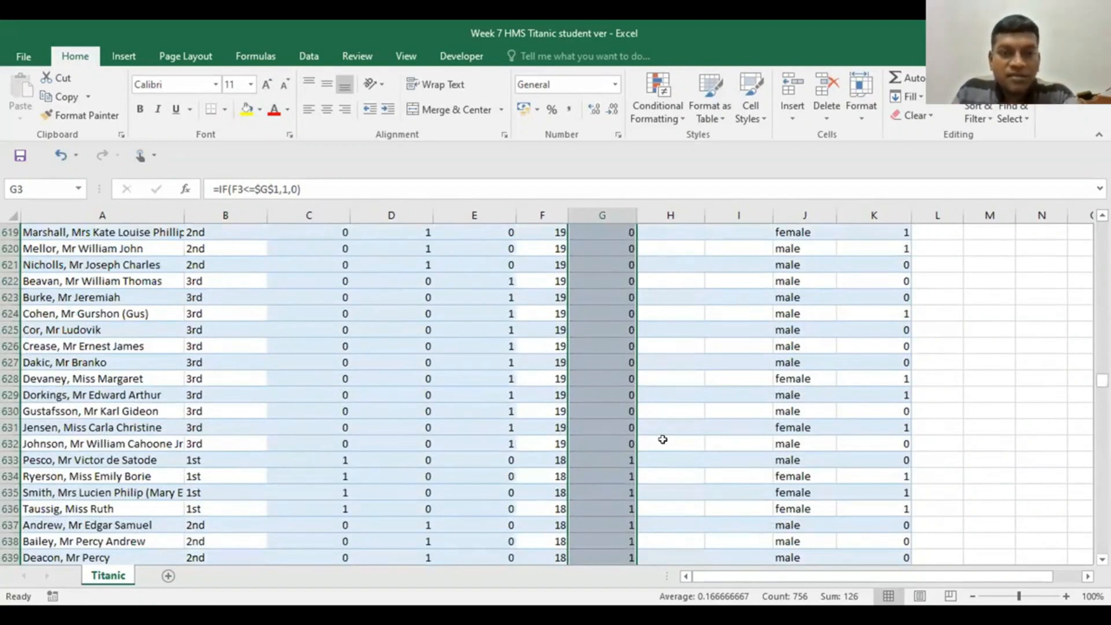
scroll(621, 432, "up", 4)
left_click_drag(1103, 378, 1103, 229)
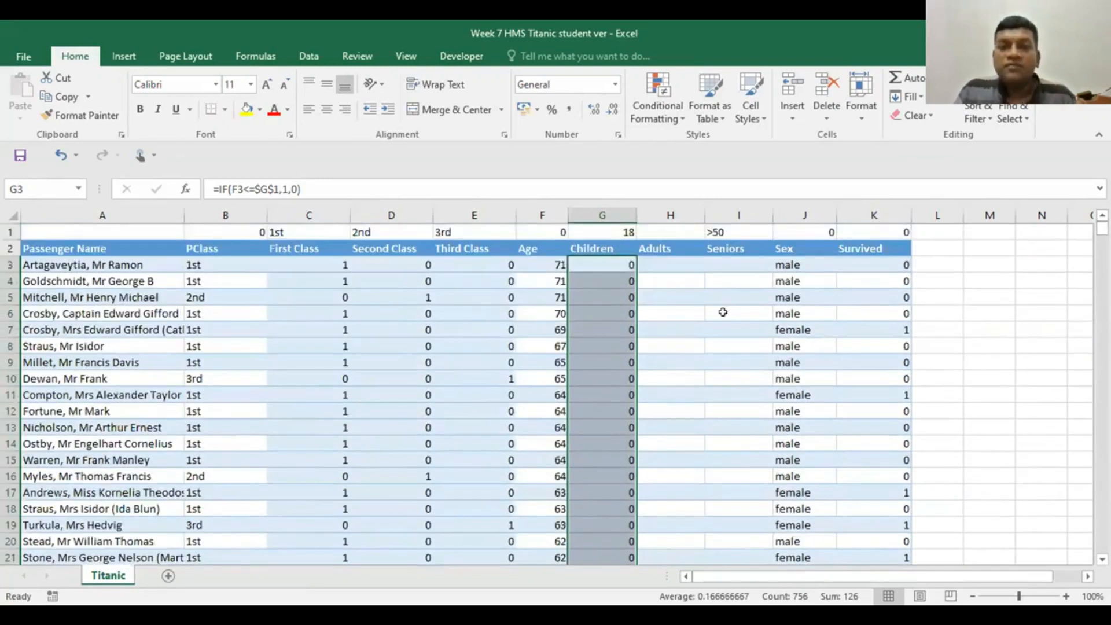
left_click(722, 267)
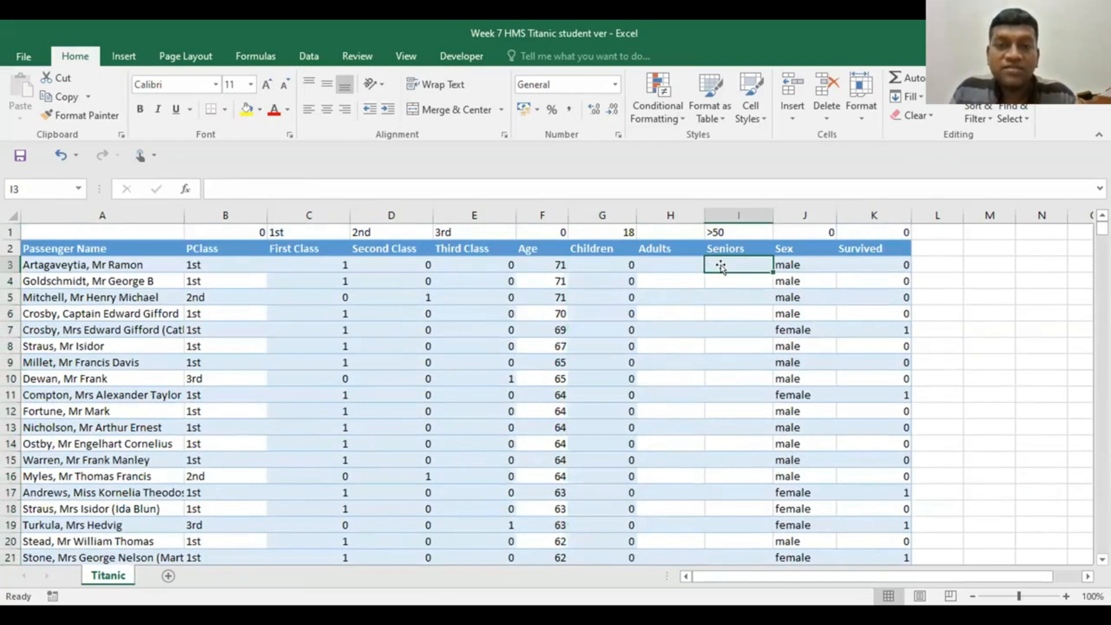
type("=")
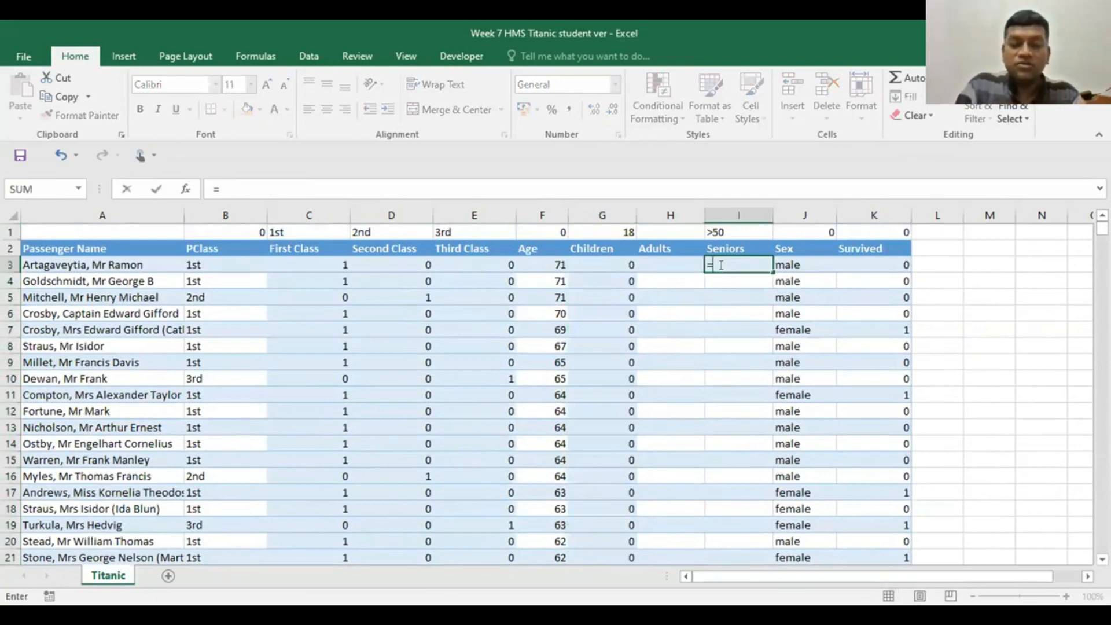
type("if")
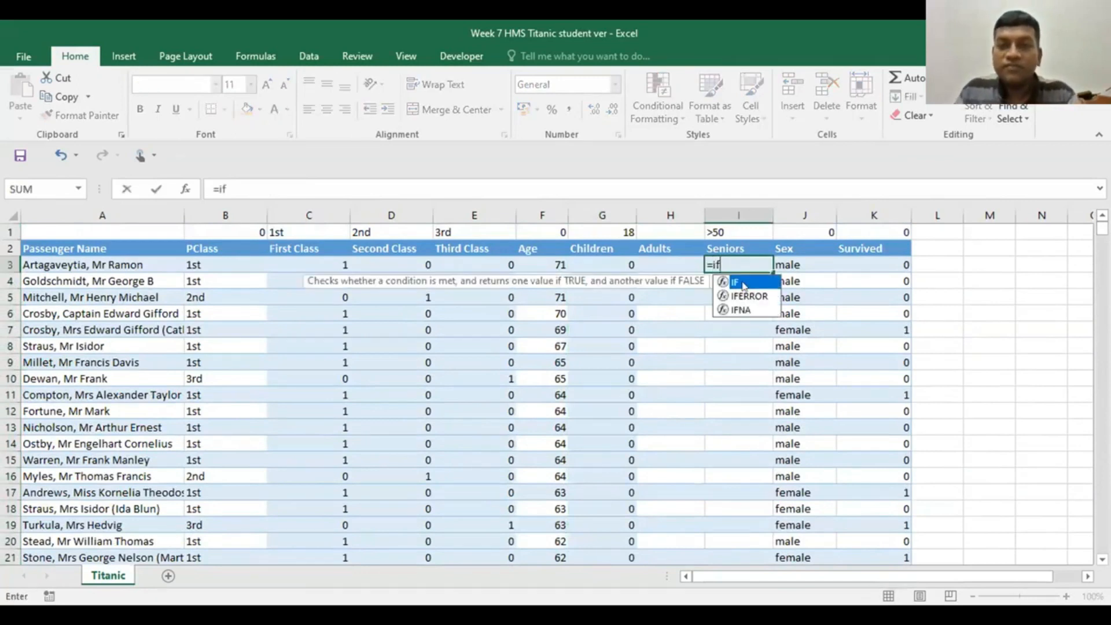
left_click(619, 266)
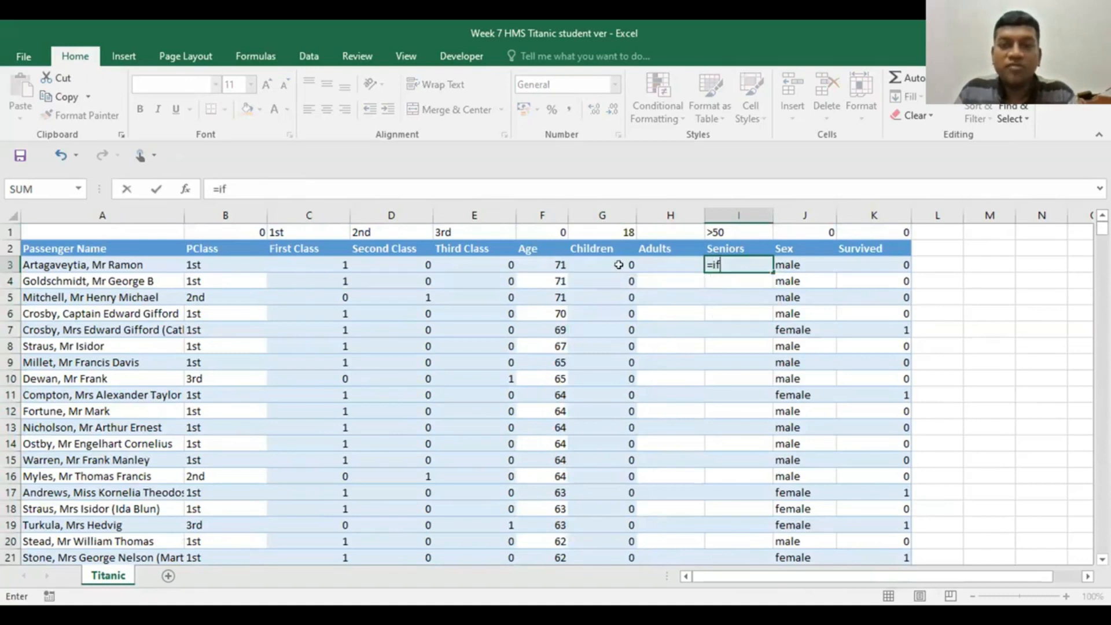
left_click(728, 269)
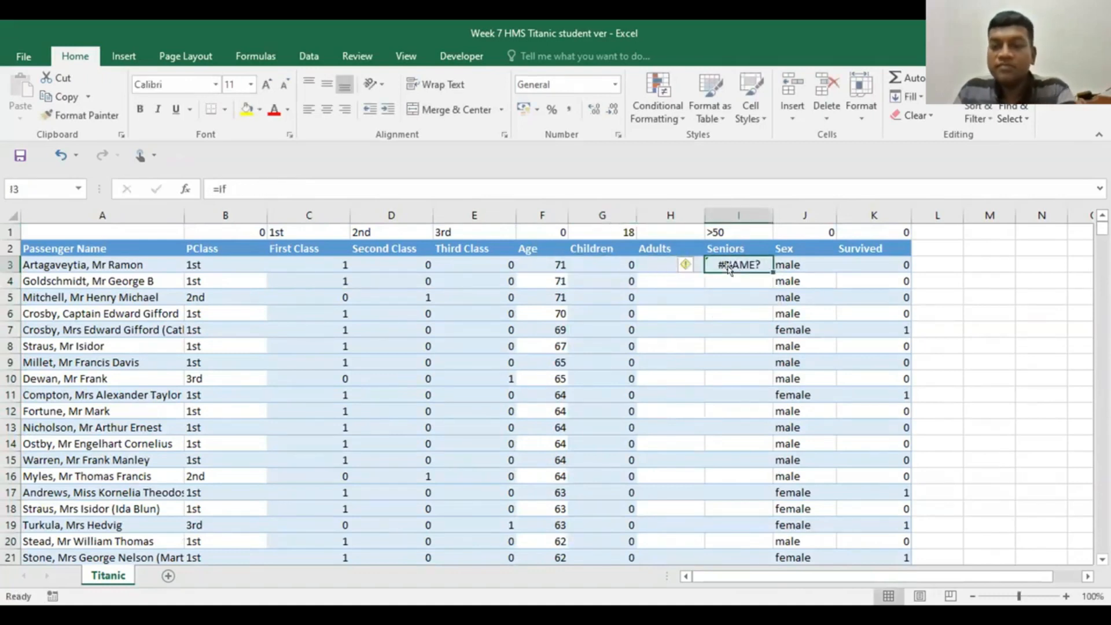
key("Delete")
Step: Copy the Children formula from G3 into I3 under Seniors
left_click(619, 265)
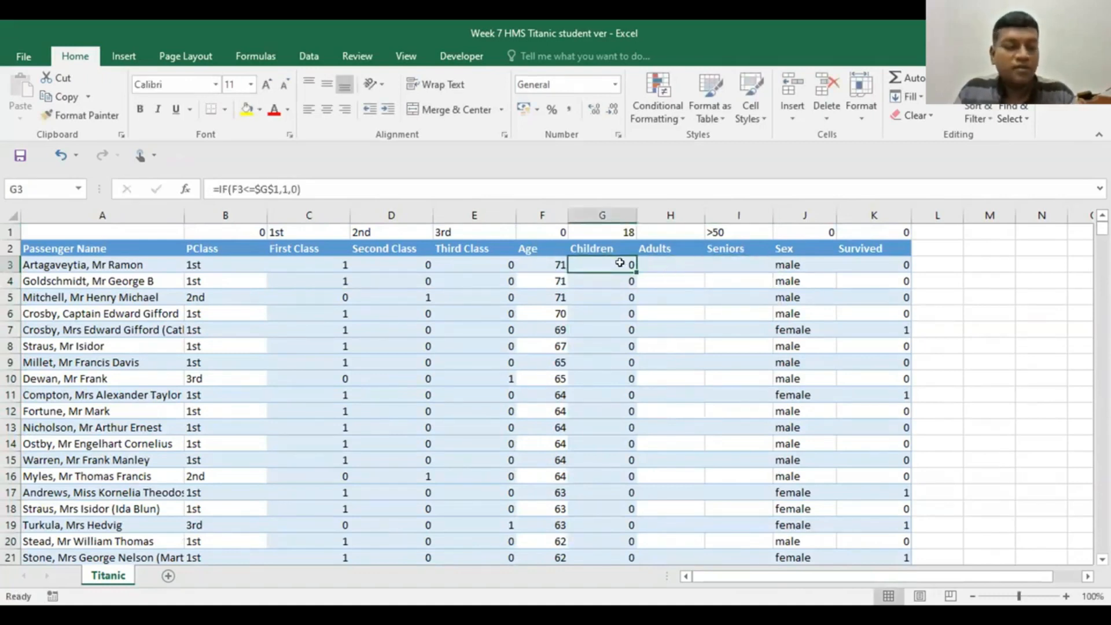
key("ctrl+c")
left_click(715, 260)
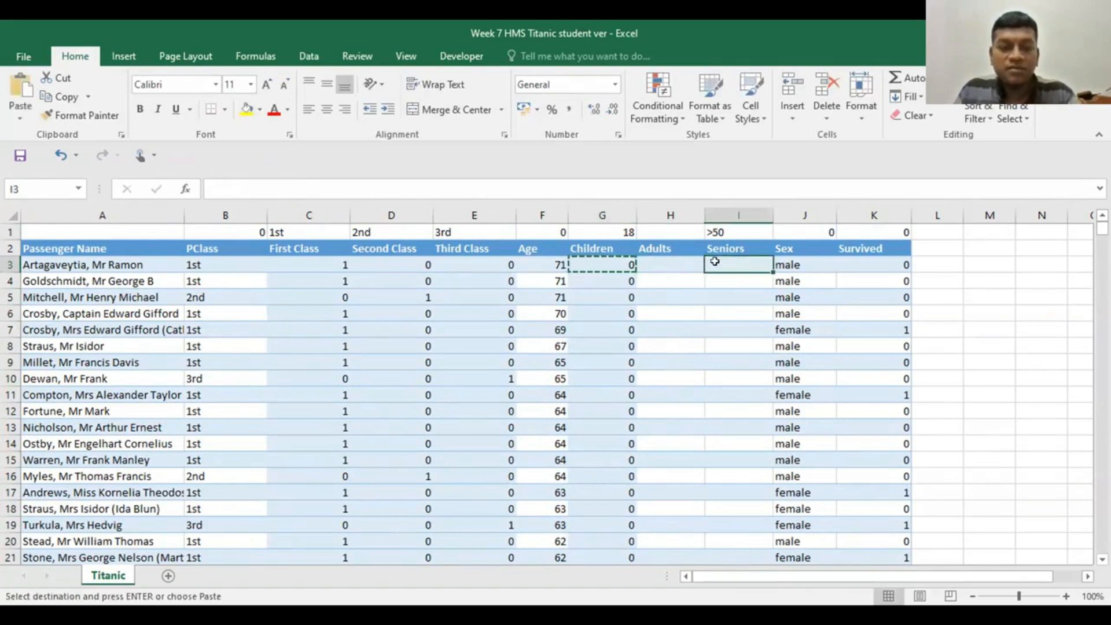
key("ctrl+v")
left_click(723, 324)
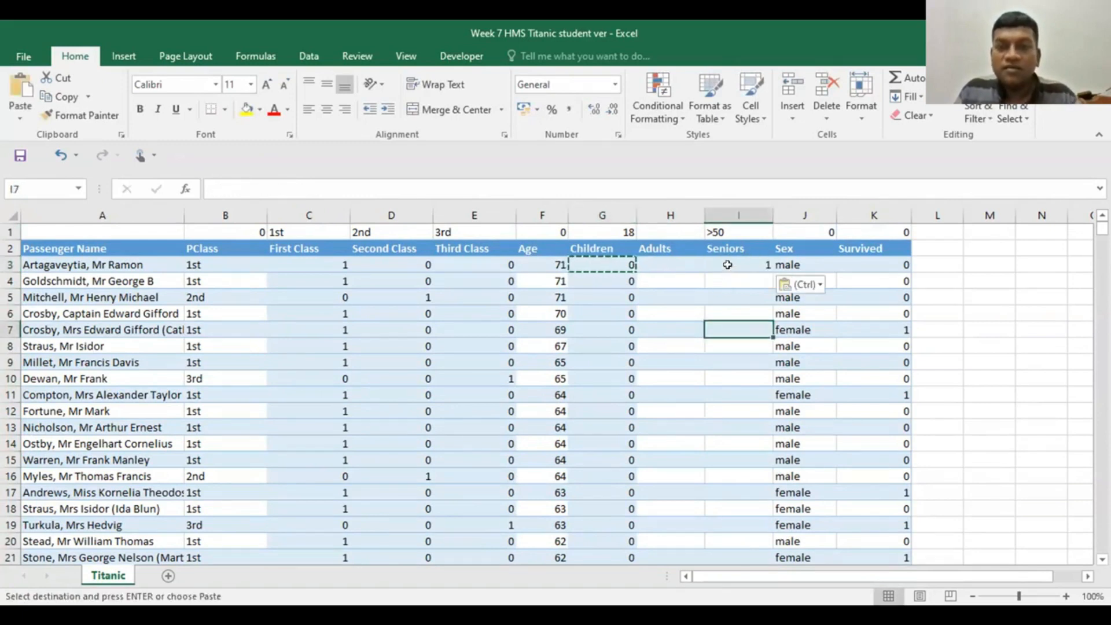
Step: Edit the I3 formula to =IF(F3>$I$1,1,0) so it tests the passenger's age against the Seniors criterion
left_click(728, 266)
double_click(729, 265)
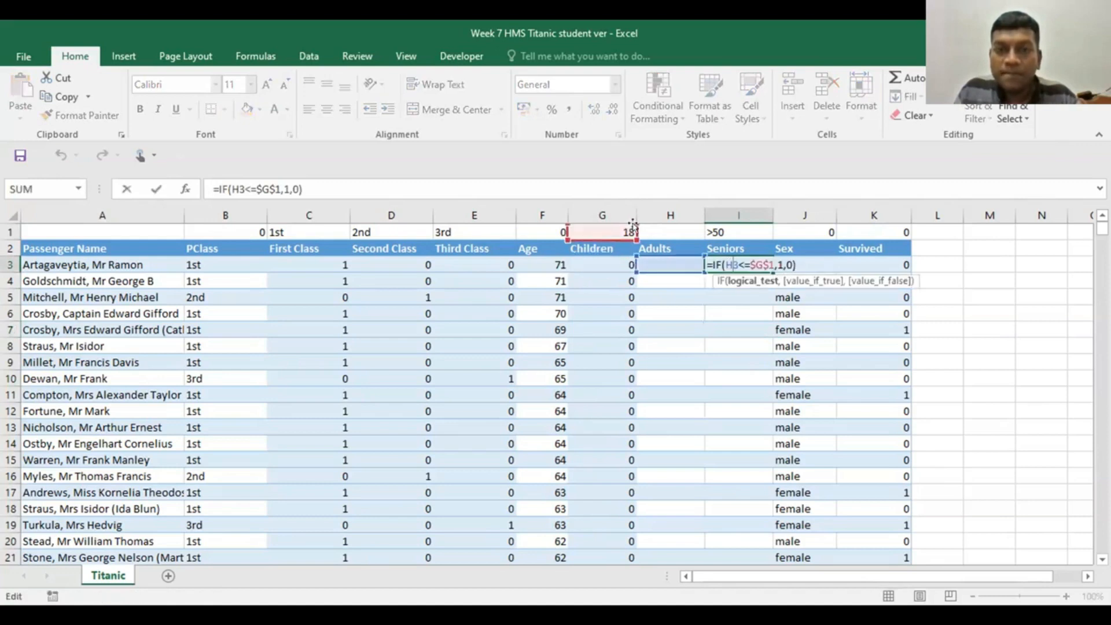
left_click_drag(637, 231, 741, 232)
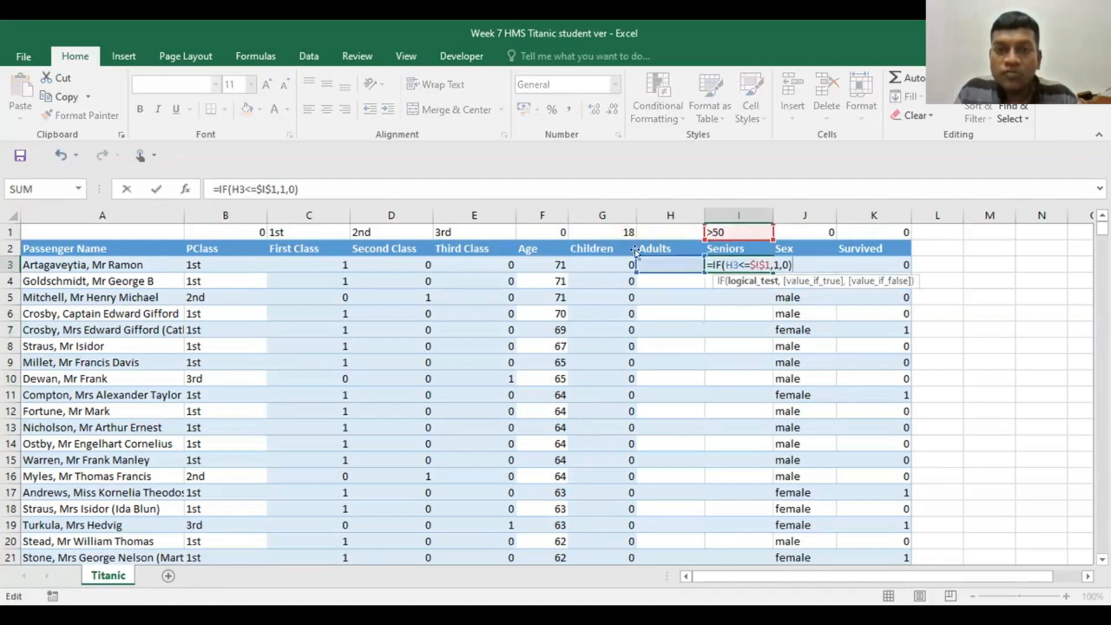
left_click_drag(634, 252, 550, 262)
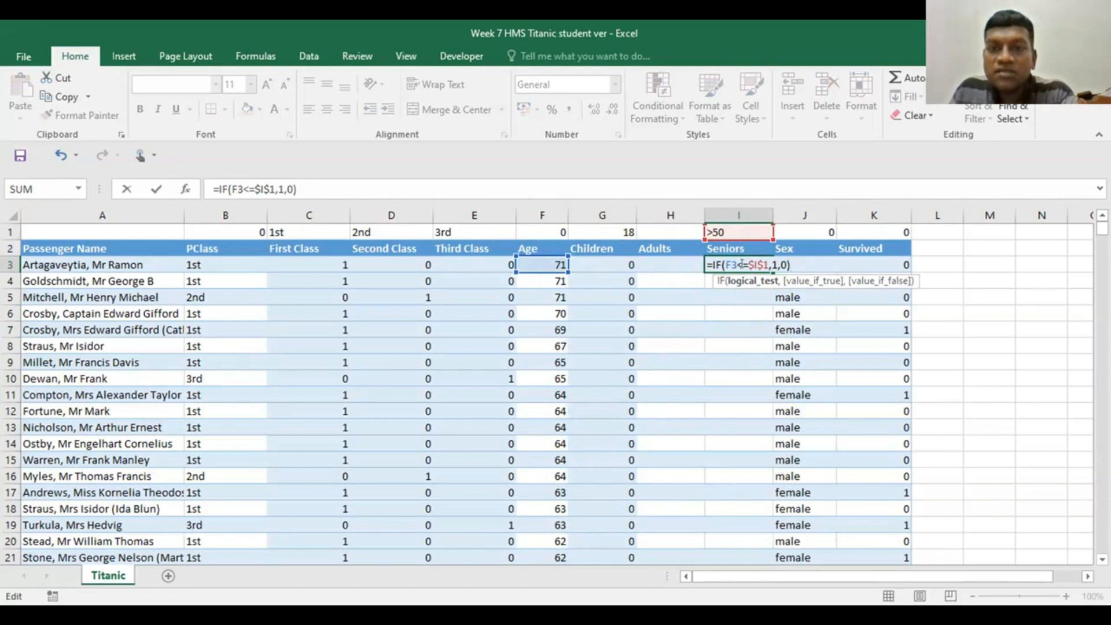
key("BackSpace")
key("BackSpace")
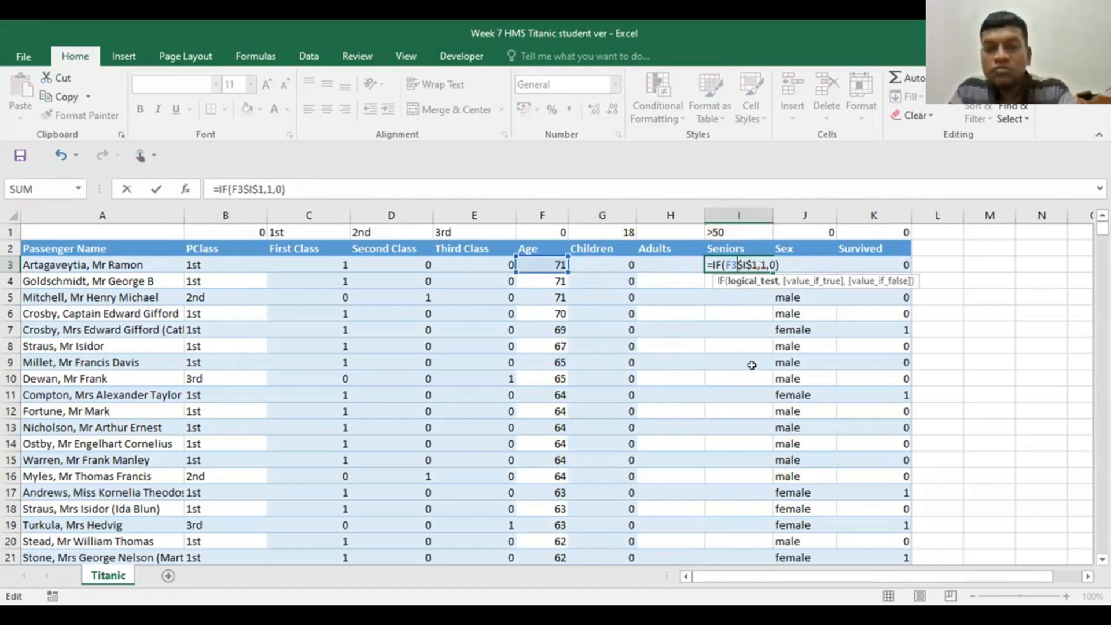
type(">")
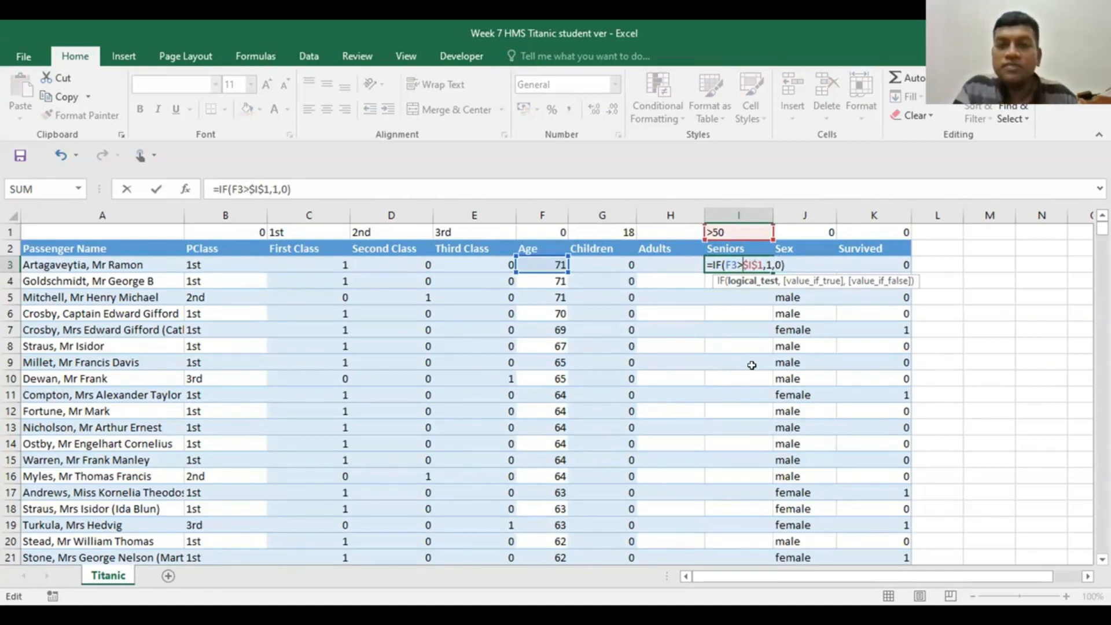
key("Return")
double_click(727, 262)
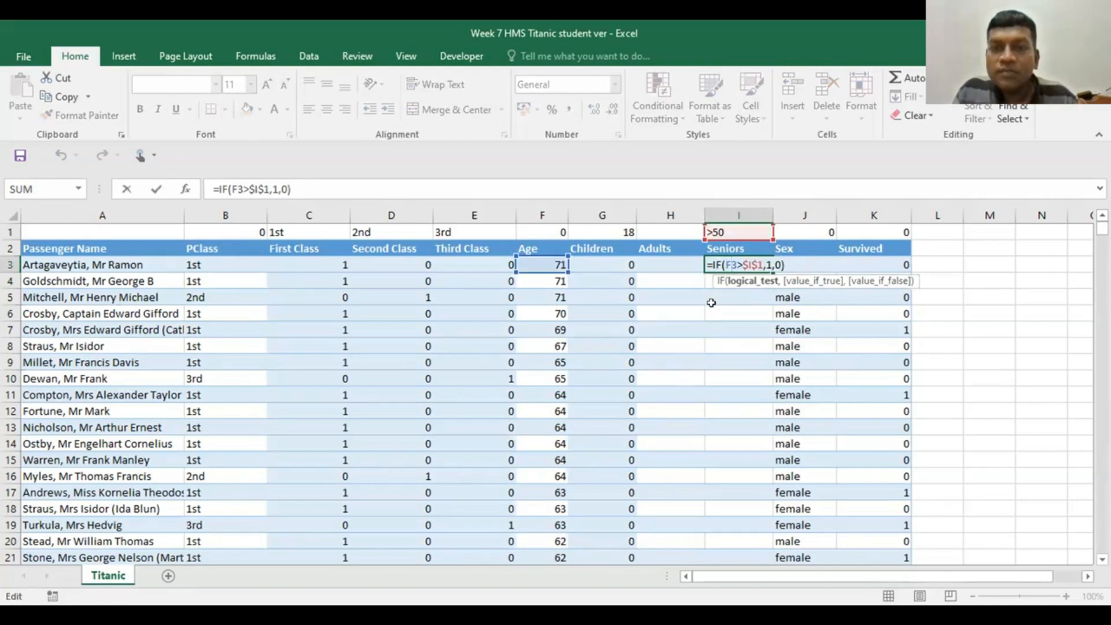
key("Return")
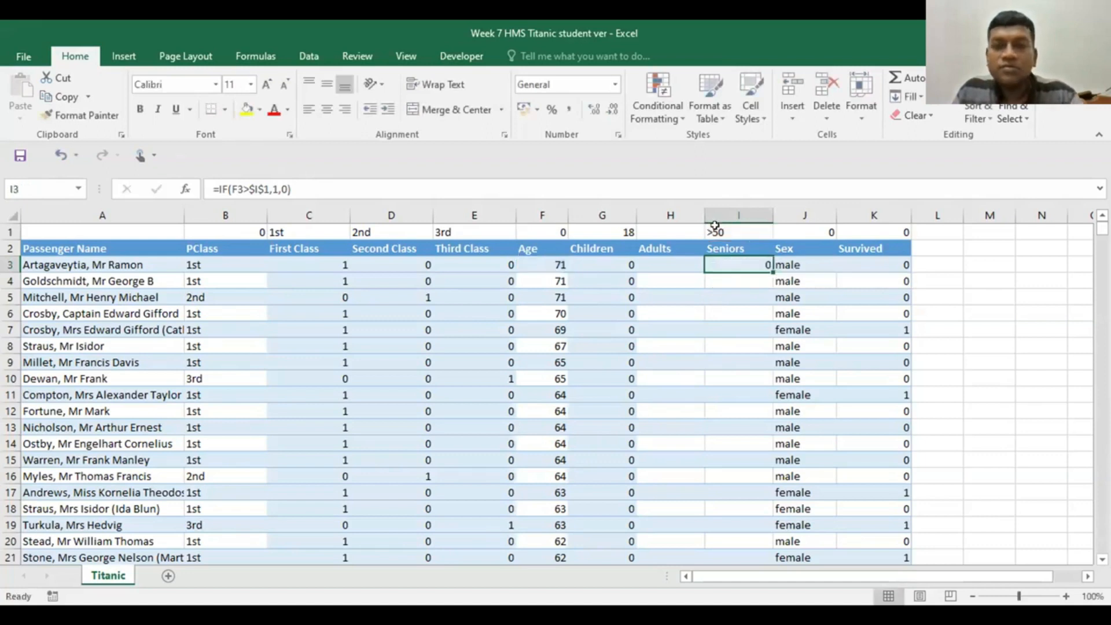
Step: Replace the Seniors criterion in I1 with the plain number 50 and review the formula in I3
left_click(739, 232)
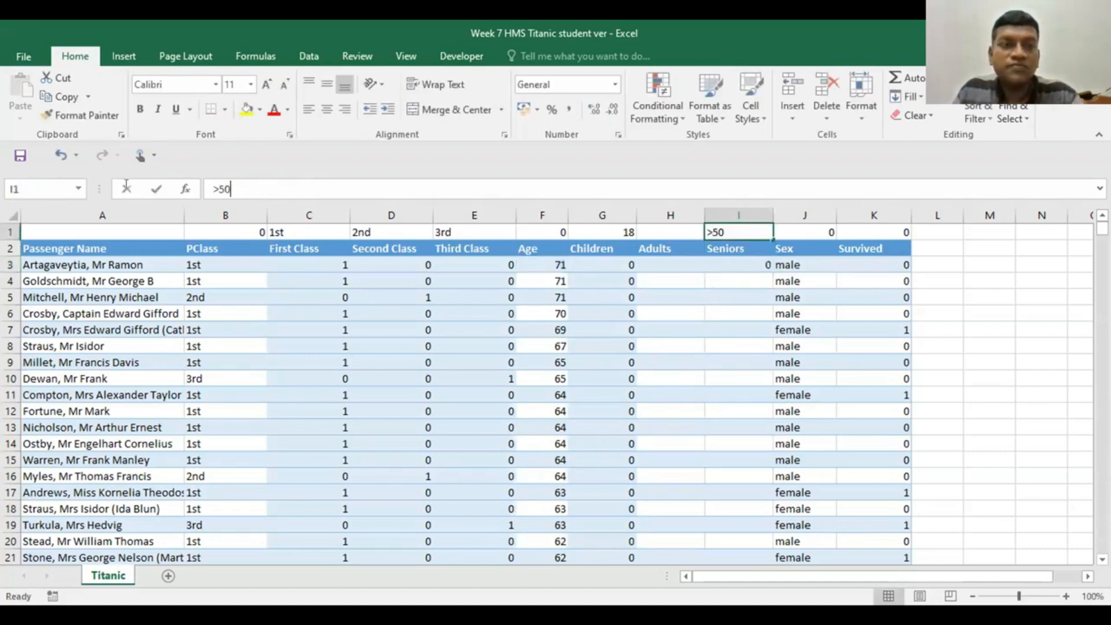
type("50")
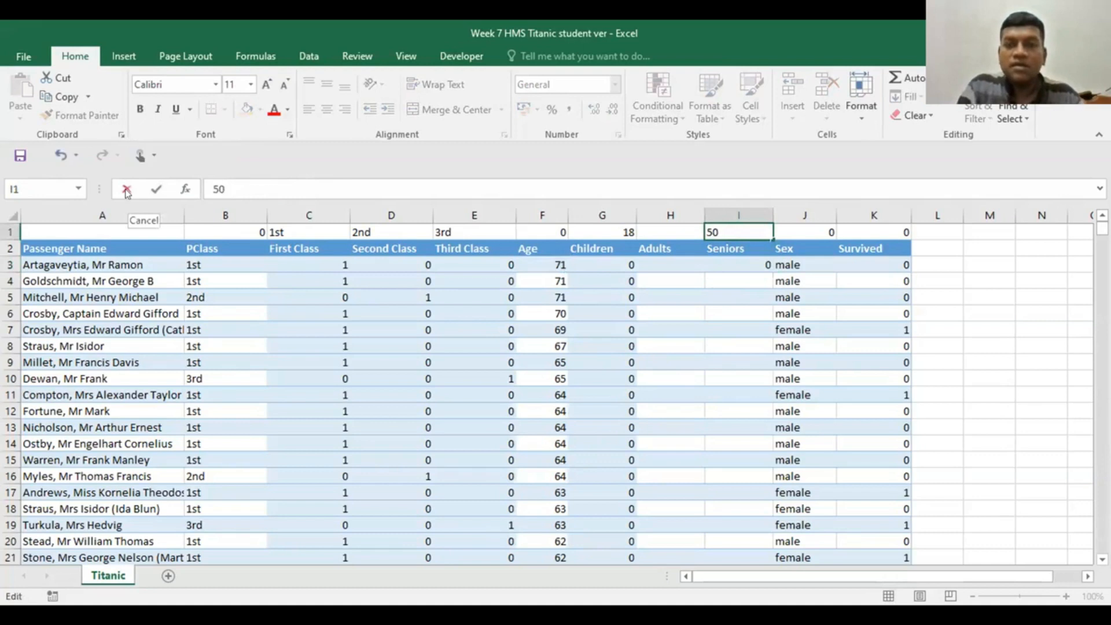
key("Return")
left_click(734, 262)
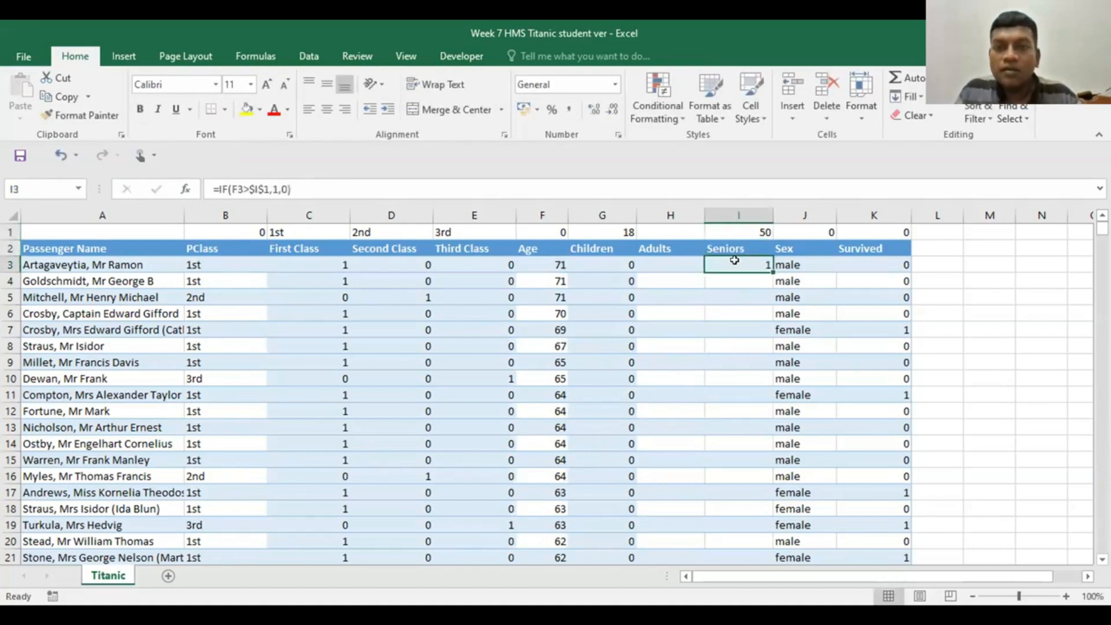
double_click(735, 262)
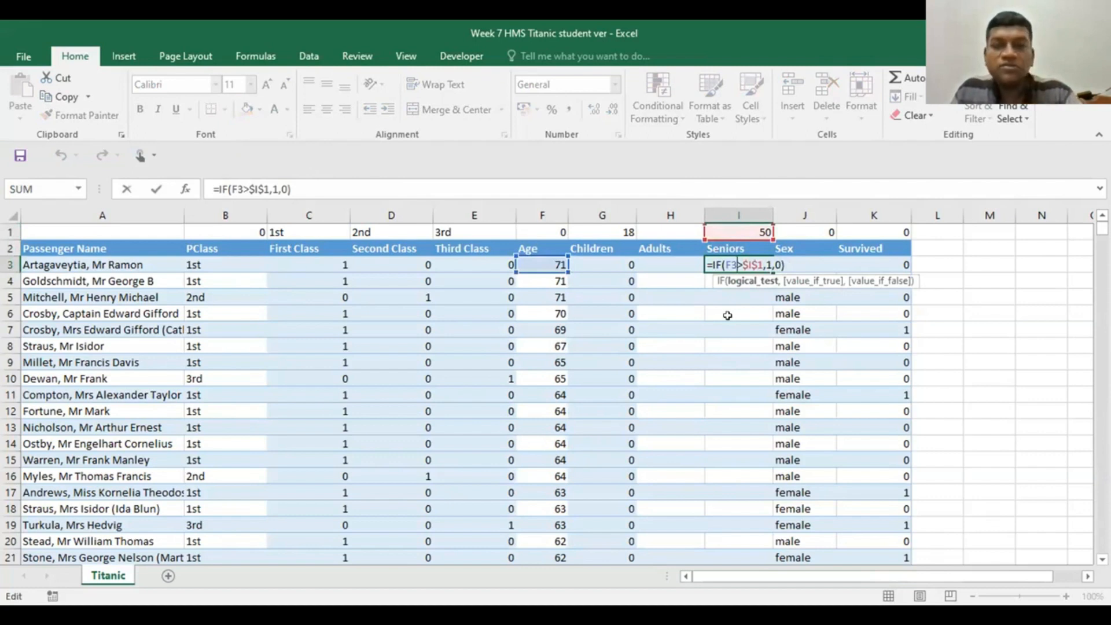
key("ctrl+Return")
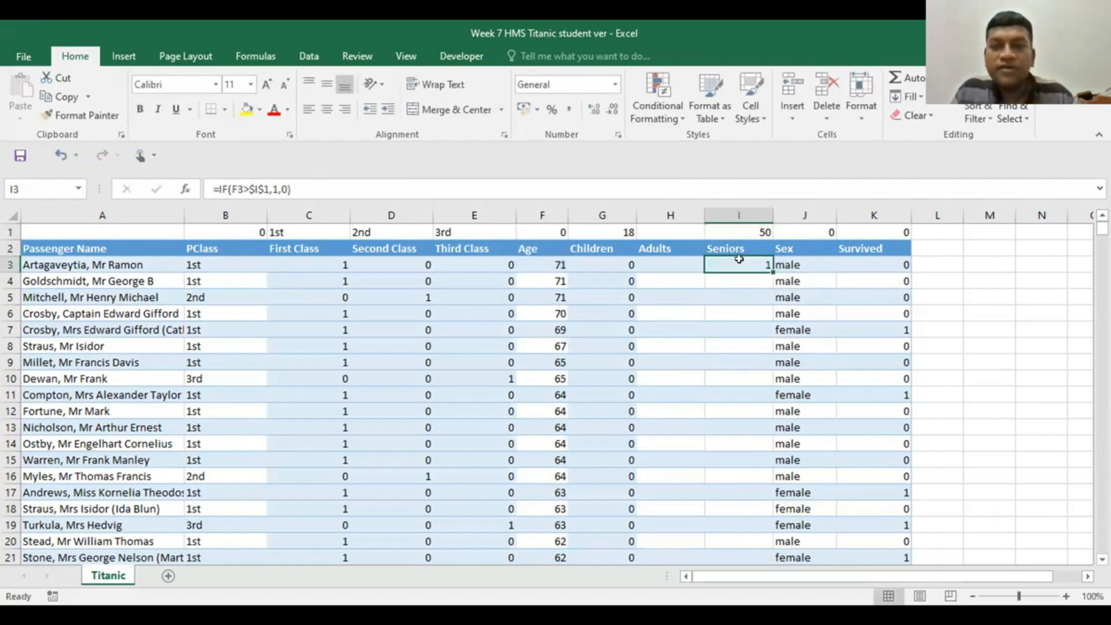
Step: Fill the I3 formula down the Seniors column for all passengers and check the flags around ages 50 and 51
double_click(768, 271)
scroll(714, 430, "down", 9)
scroll(714, 430, "down", 13)
scroll(713, 432, "up", 4)
scroll(709, 433, "down", 1)
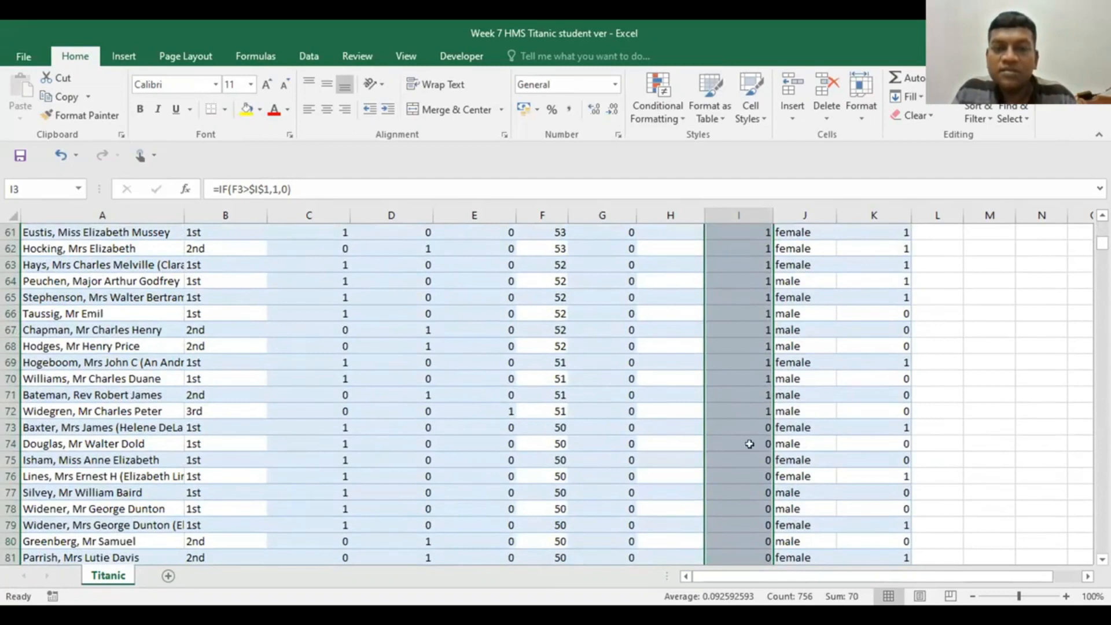
scroll(735, 387, "up", 20)
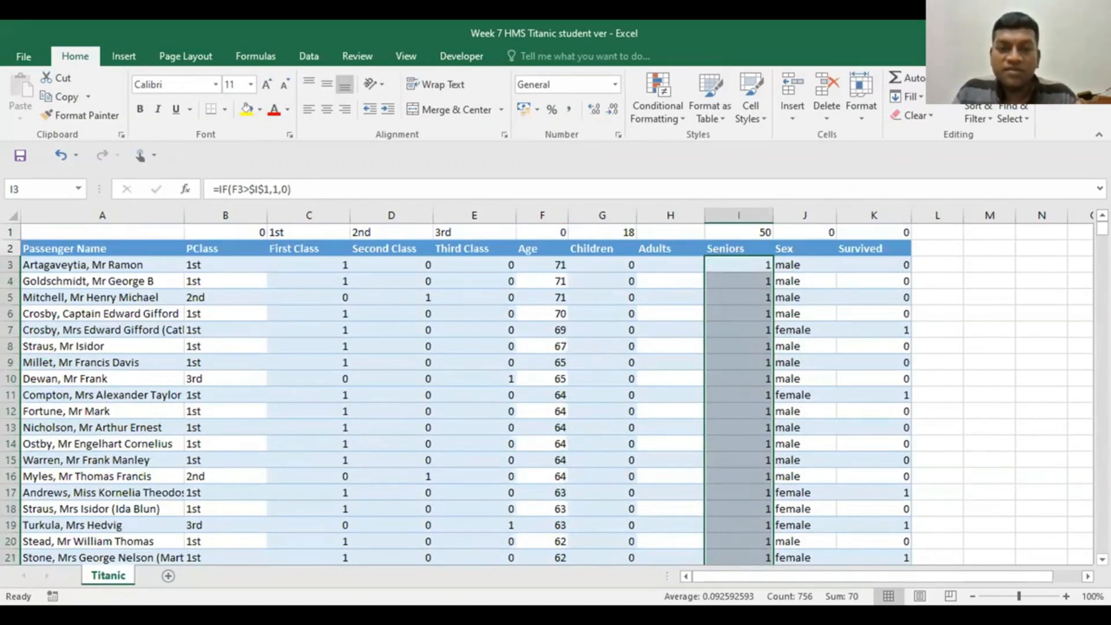
Step: Begin an IF formula with a nested AND test in H3 under Adults
left_click(670, 265)
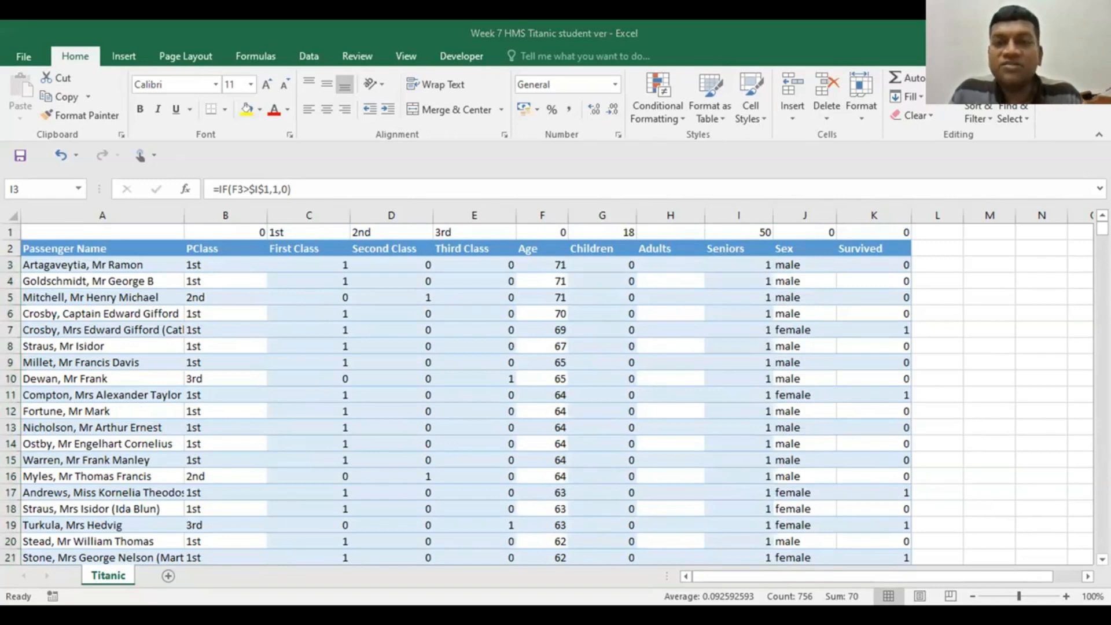
left_click(732, 260)
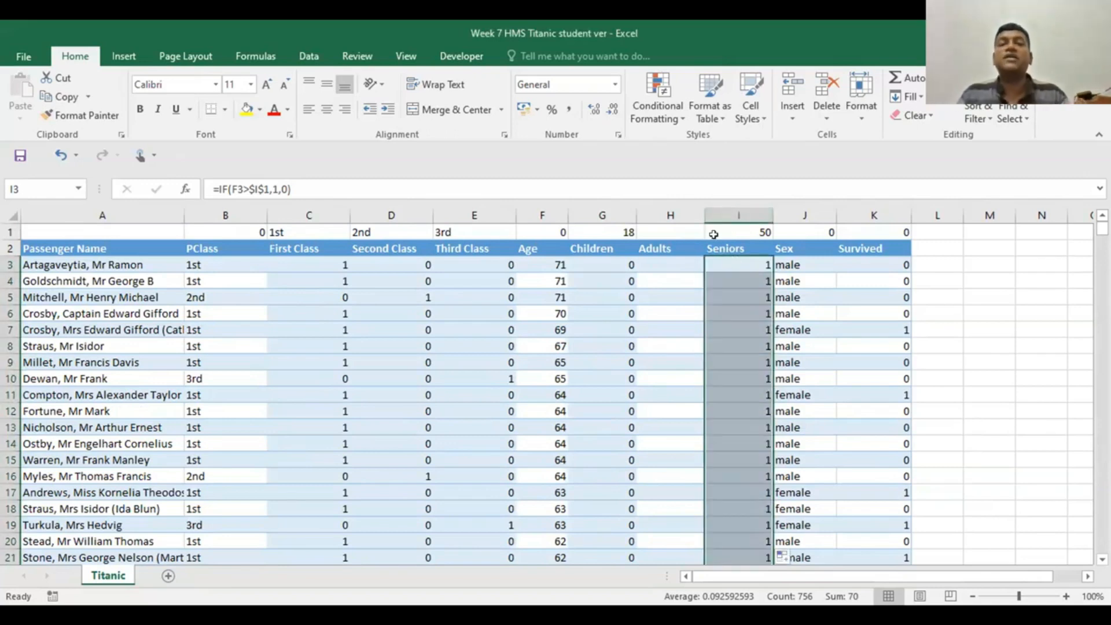
left_click(667, 232)
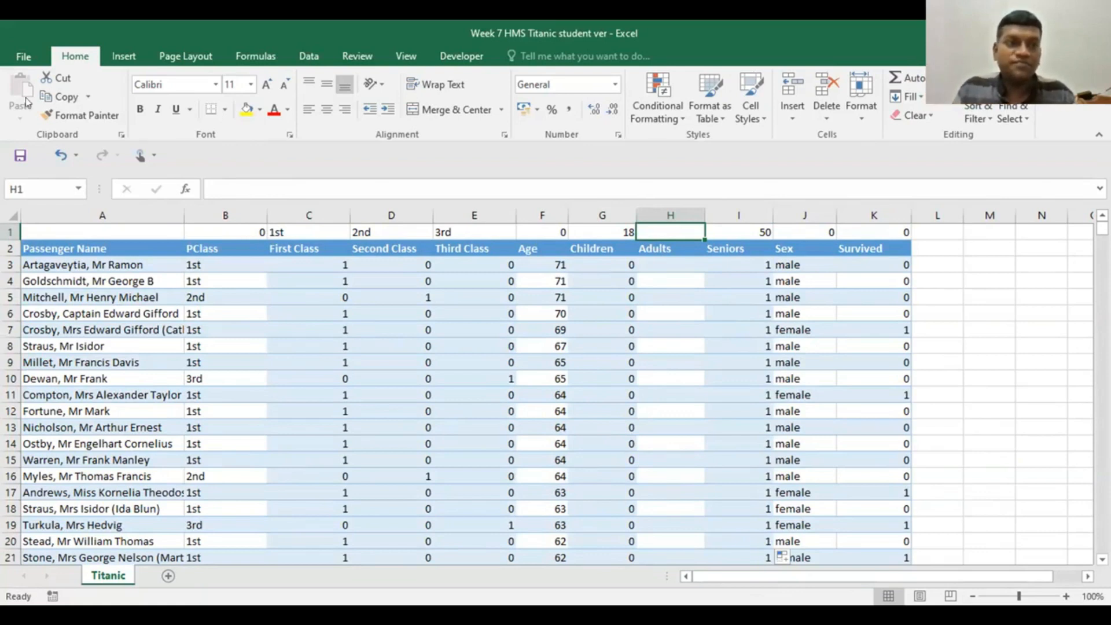
left_click(658, 261)
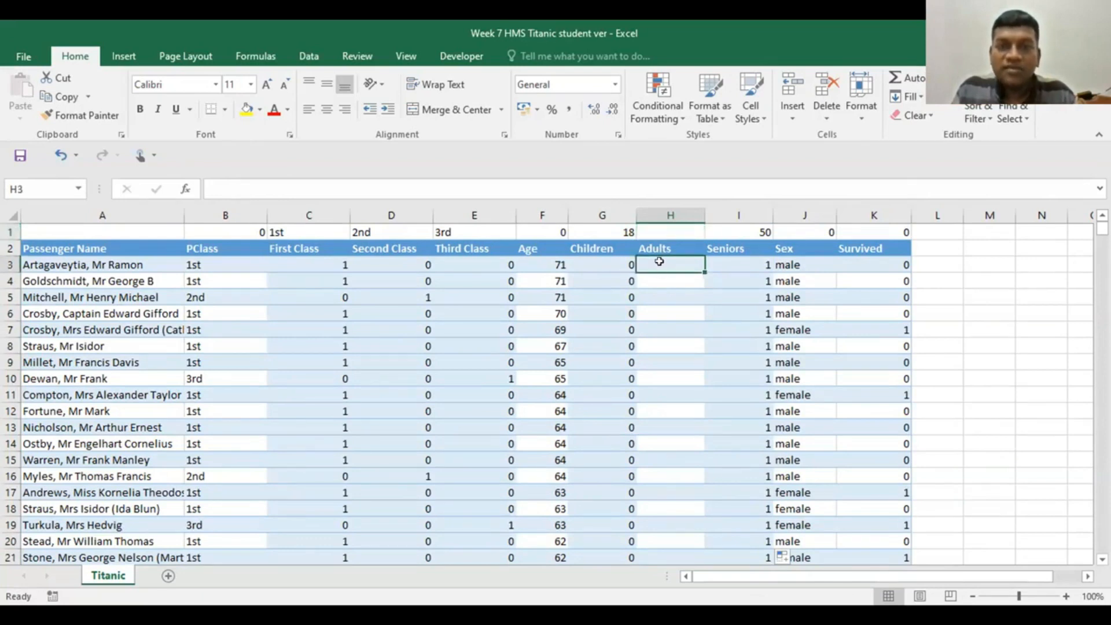
double_click(661, 262)
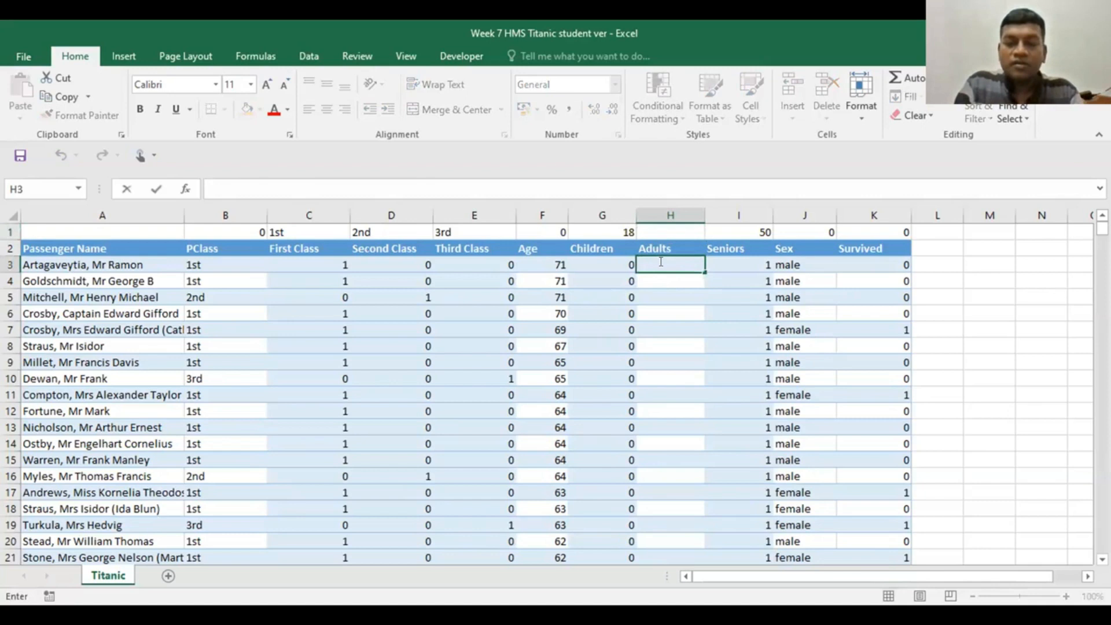
type("=")
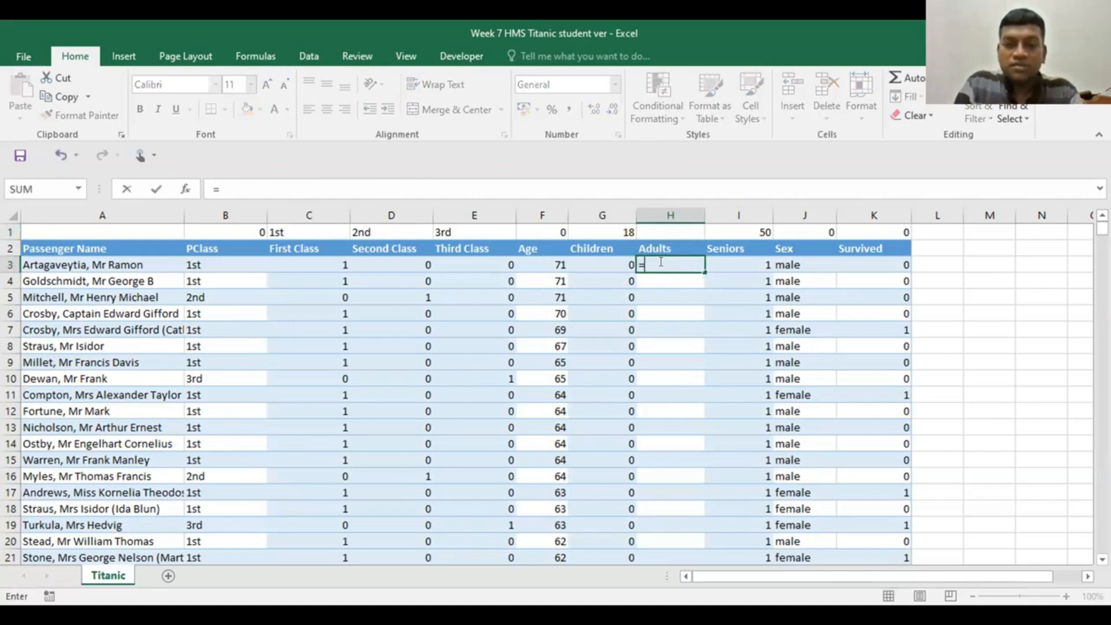
type("if")
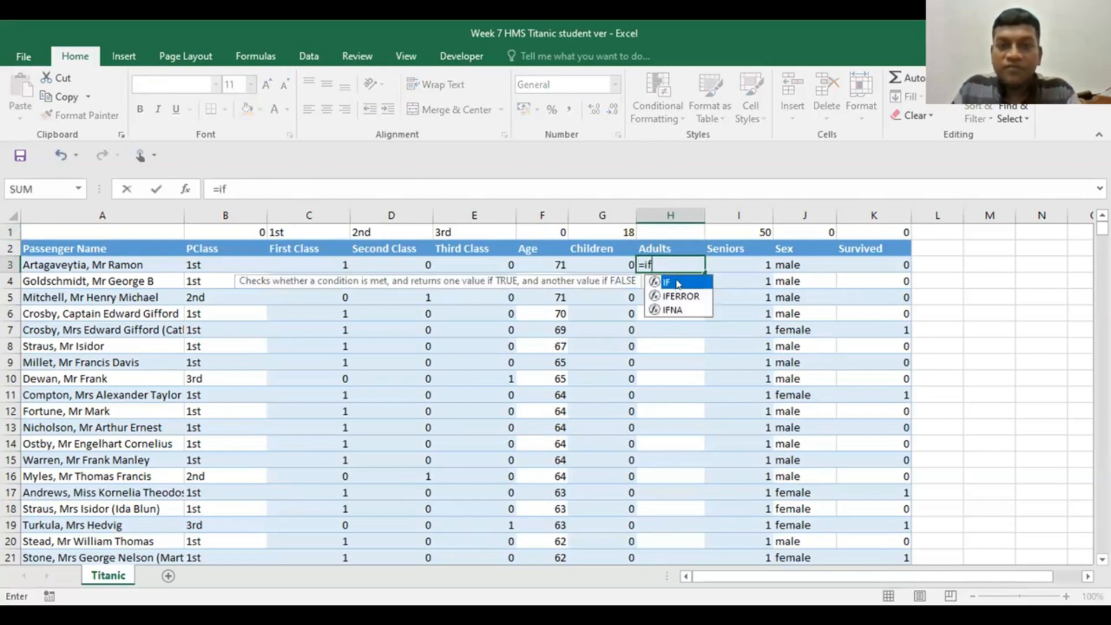
key("Tab")
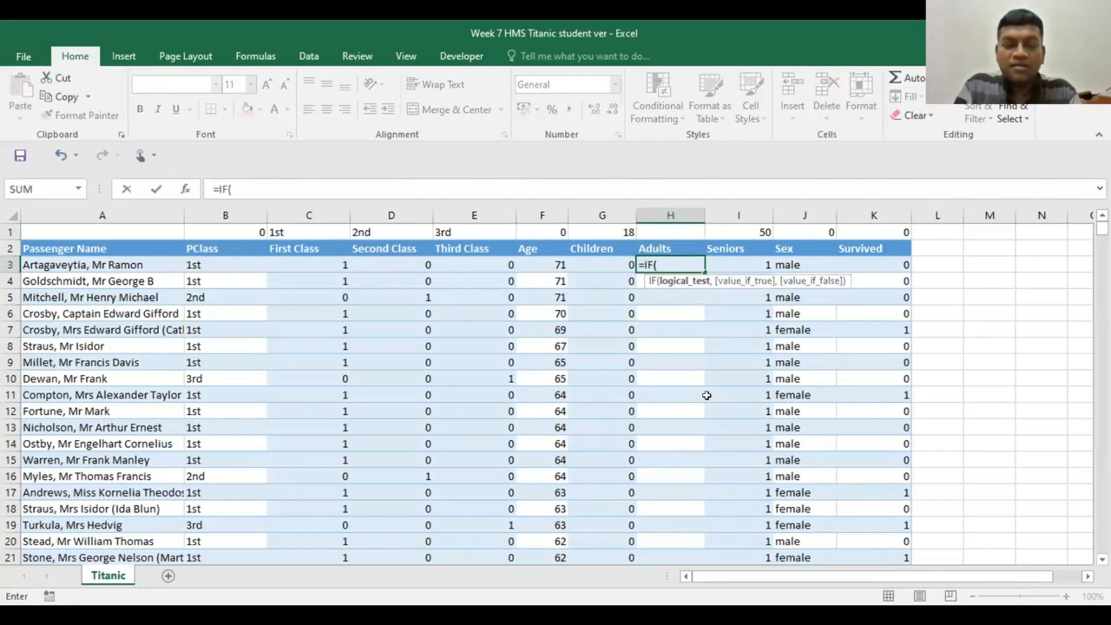
type("and")
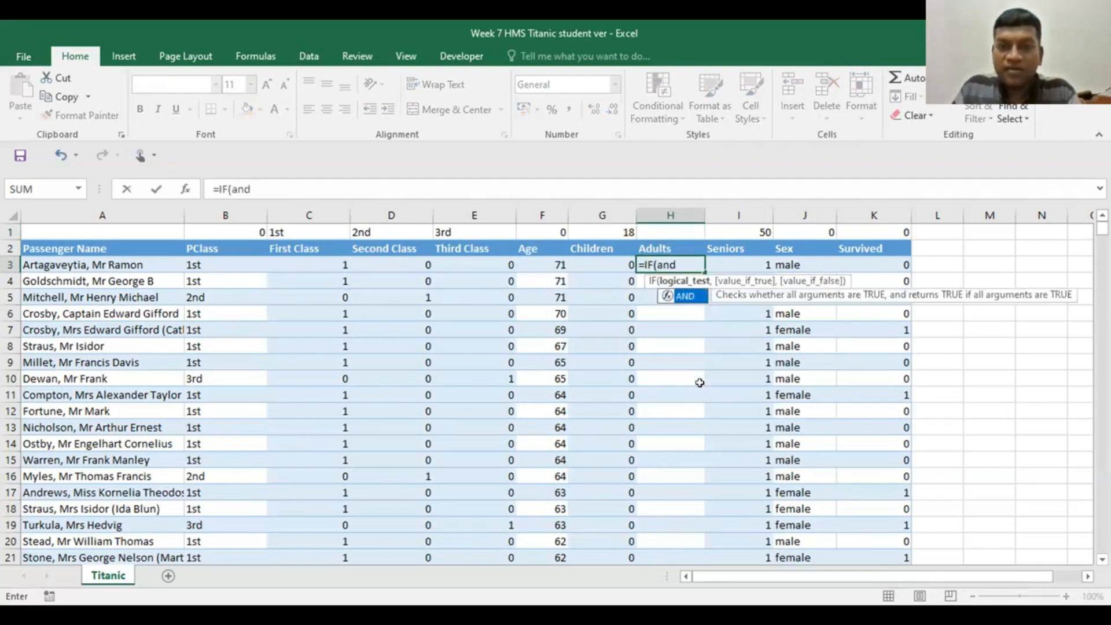
double_click(678, 297)
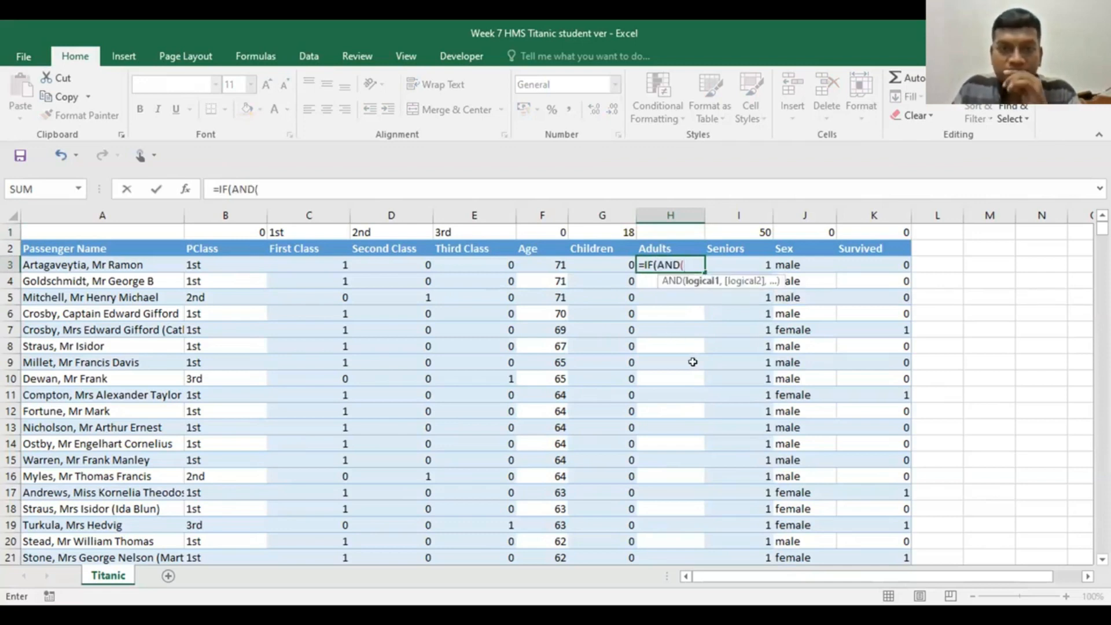
Step: Enter F3>G1 as the first AND condition of the Adults formula in H3
left_click(543, 264)
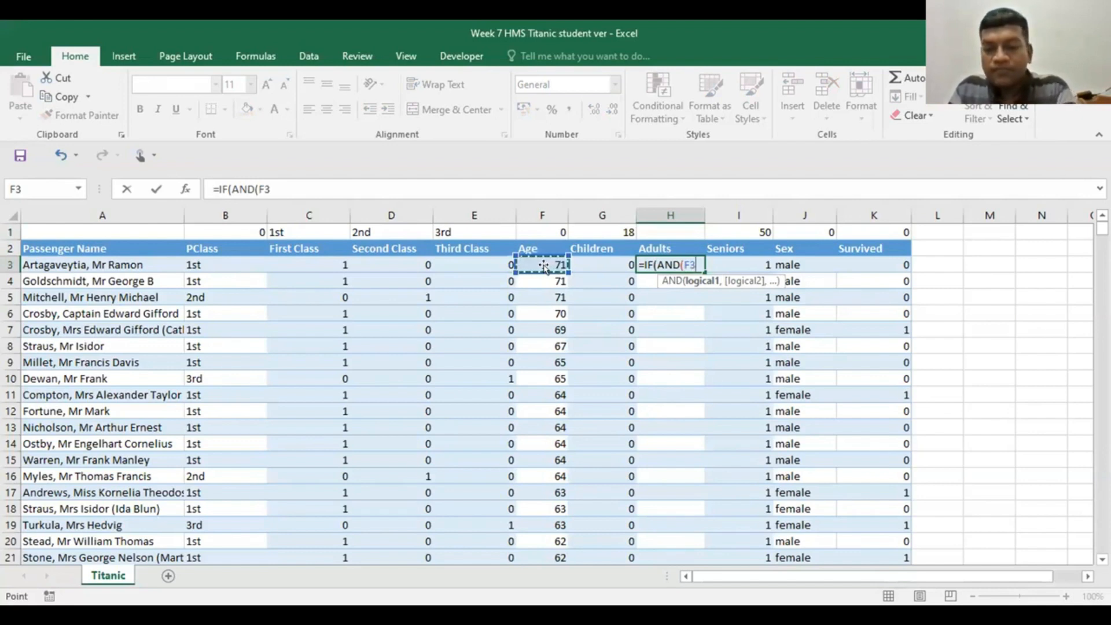
type(">")
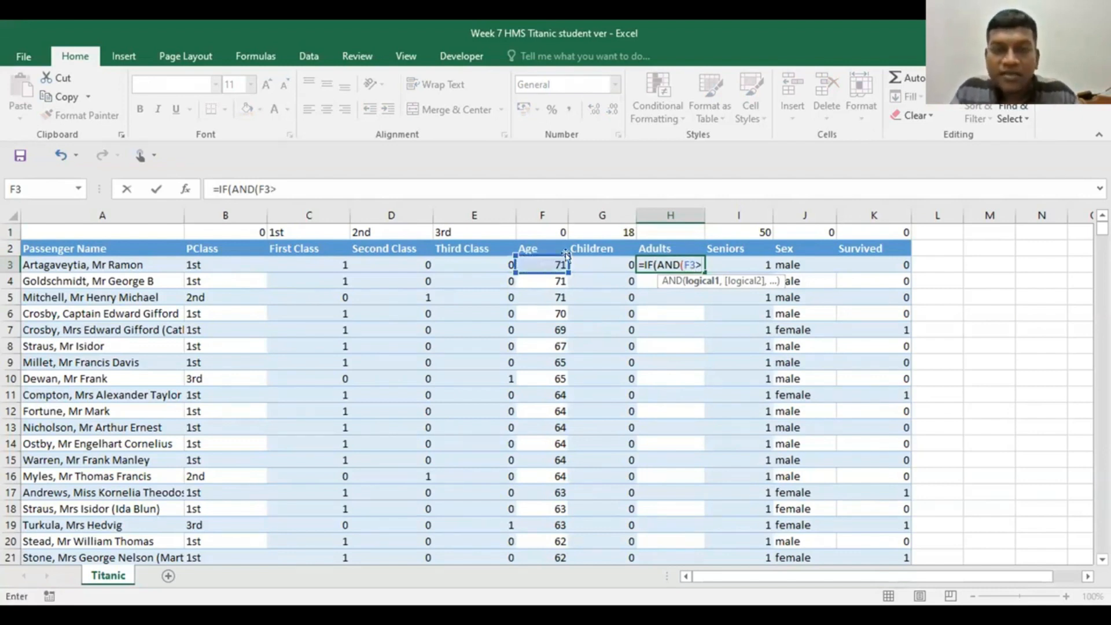
left_click(604, 226)
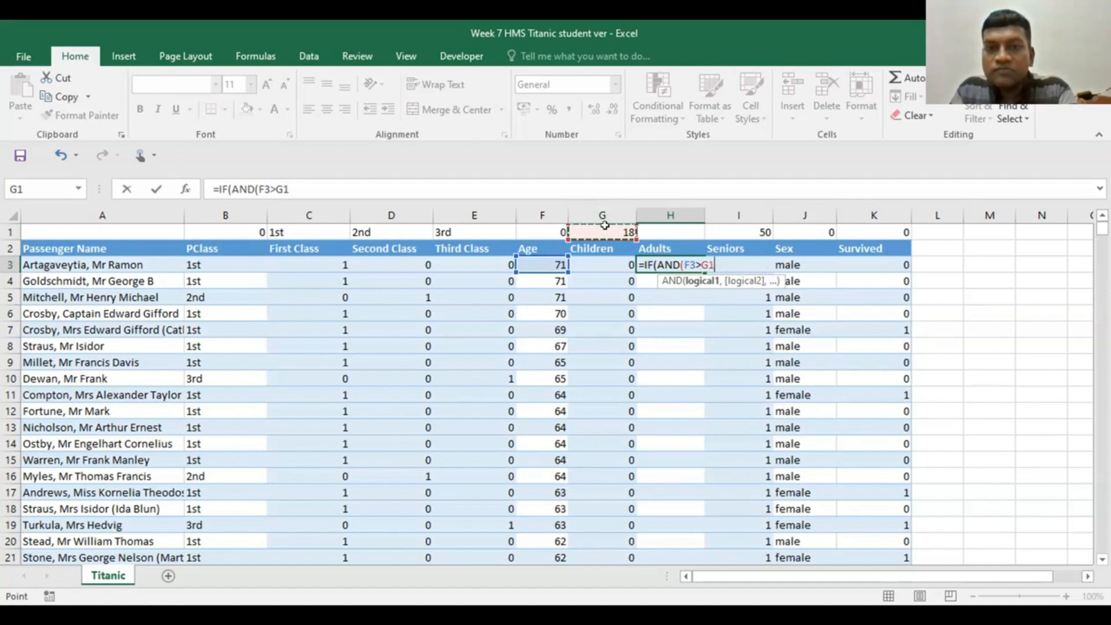
type(")")
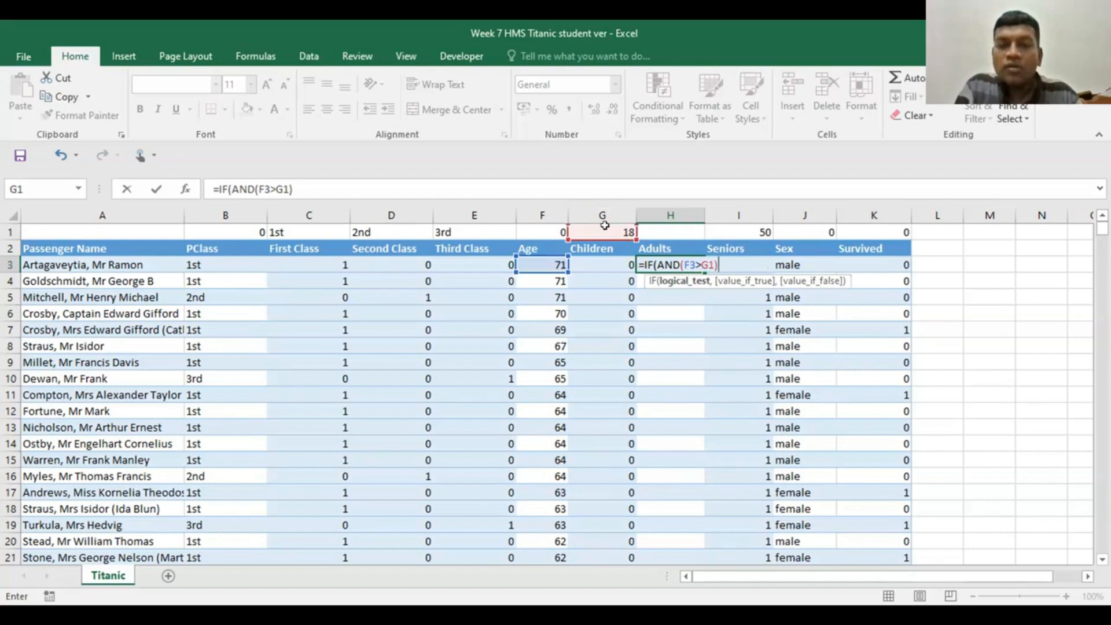
key("BackSpace")
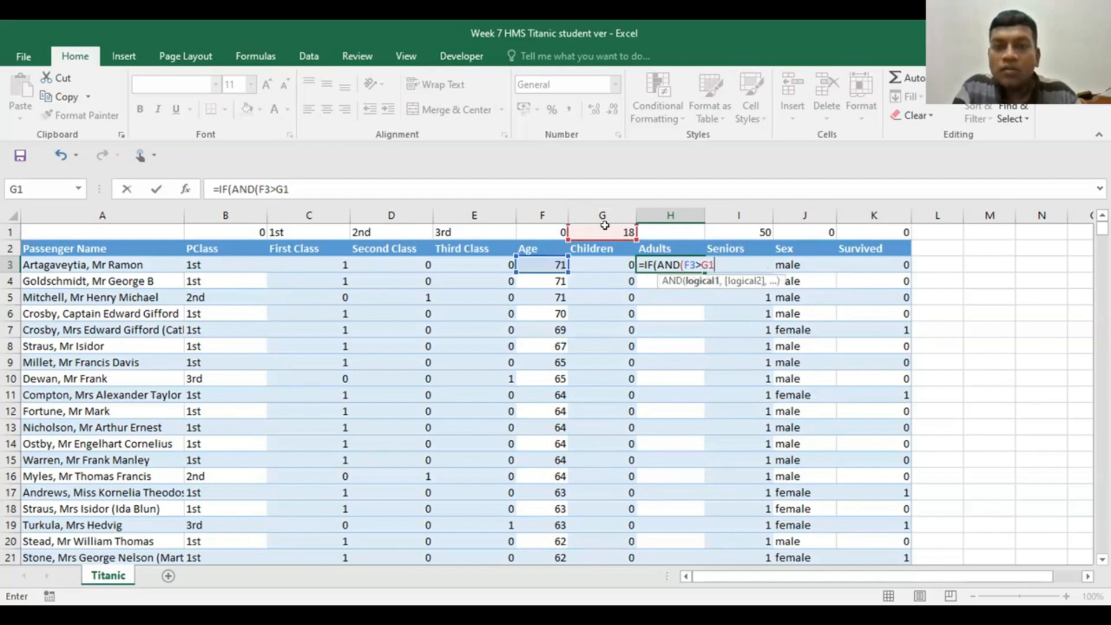
key("BackSpace")
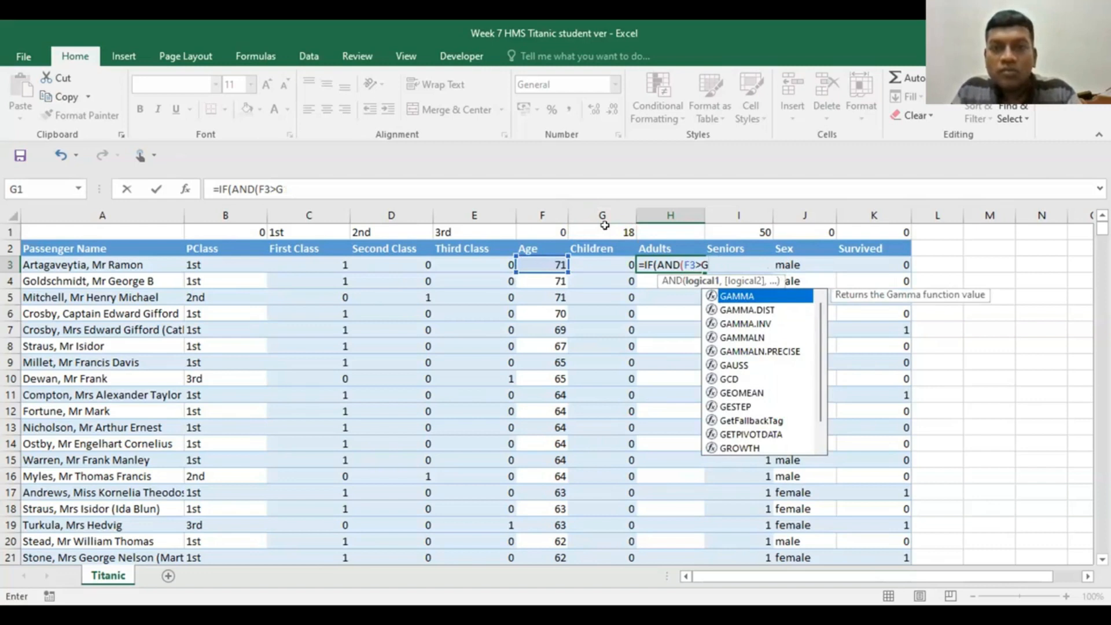
left_click(606, 368)
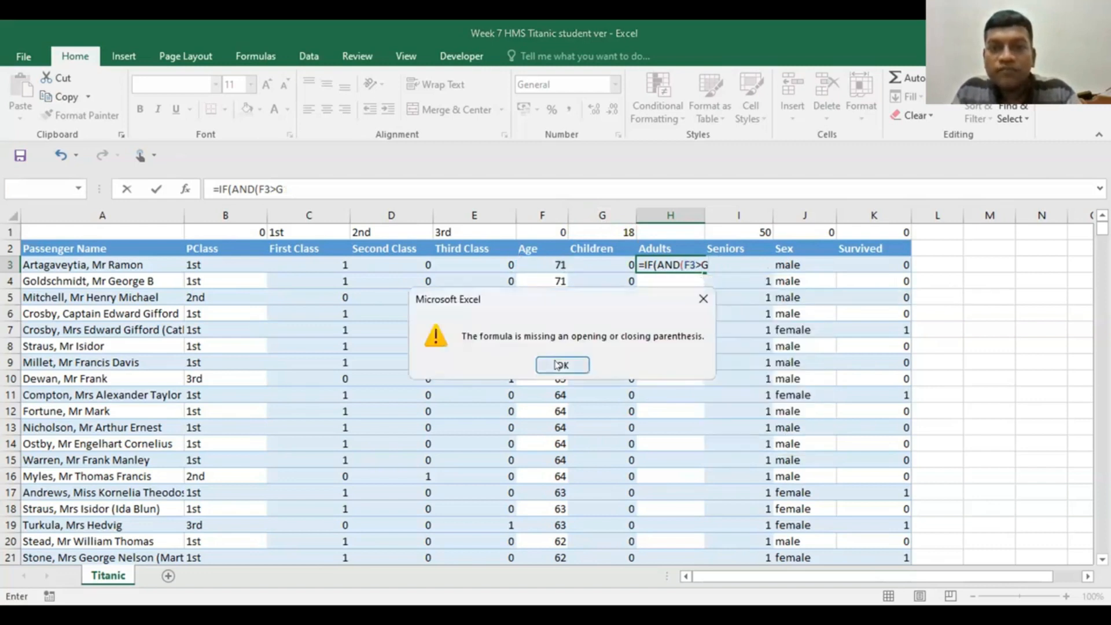
key("Return")
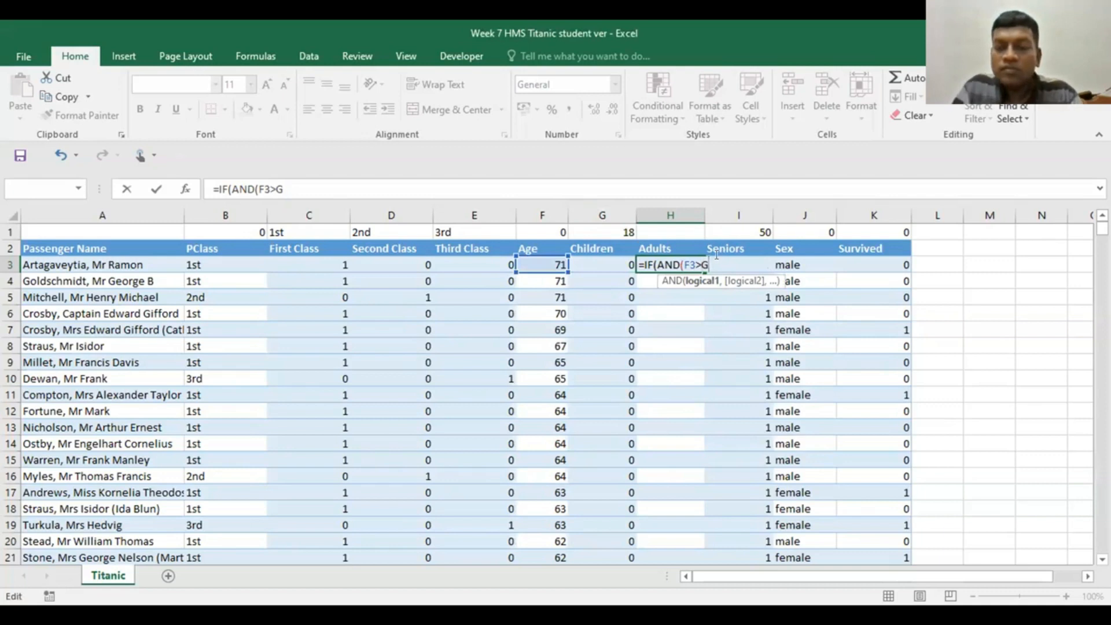
left_click(610, 226)
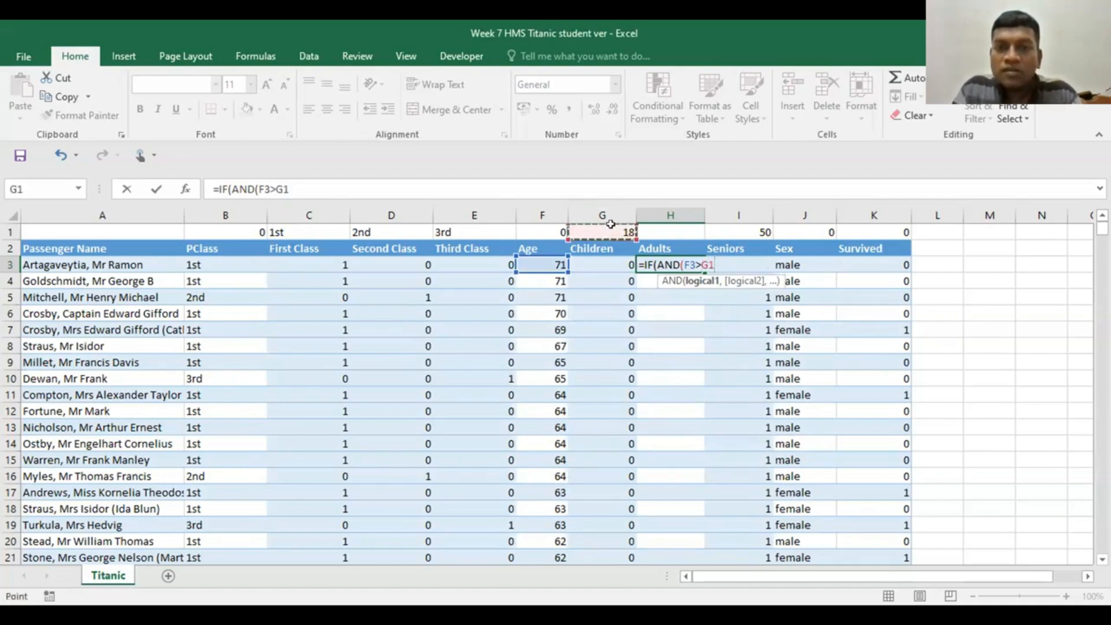
type(",")
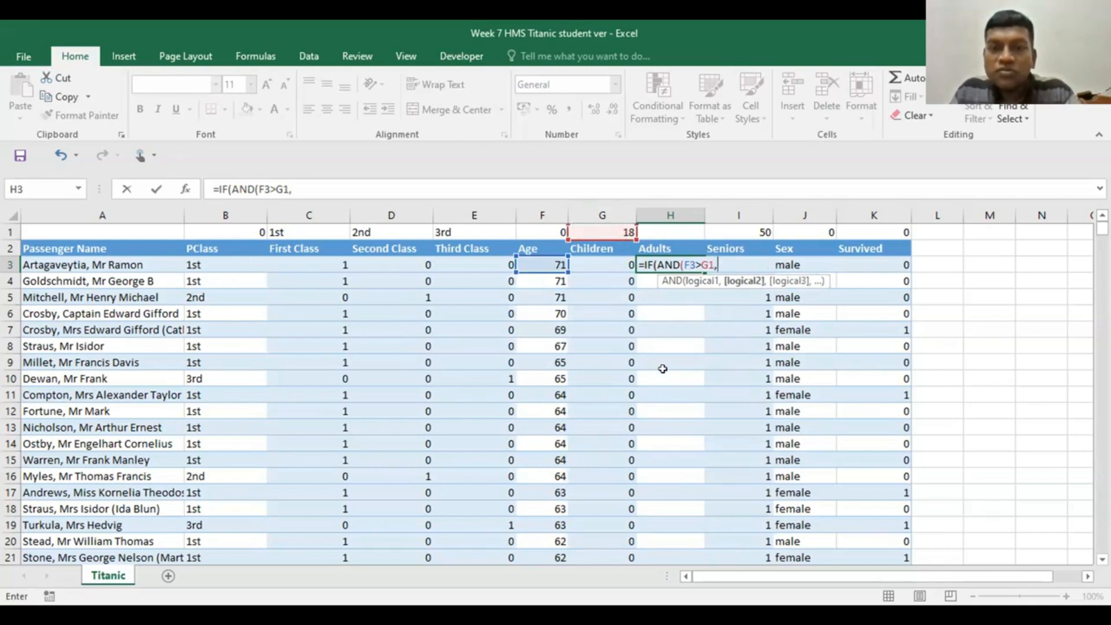
Step: Complete the Adults formula in H3 with the second condition F3<=I1 and the results 1 if true, 0 if false
left_click(539, 262)
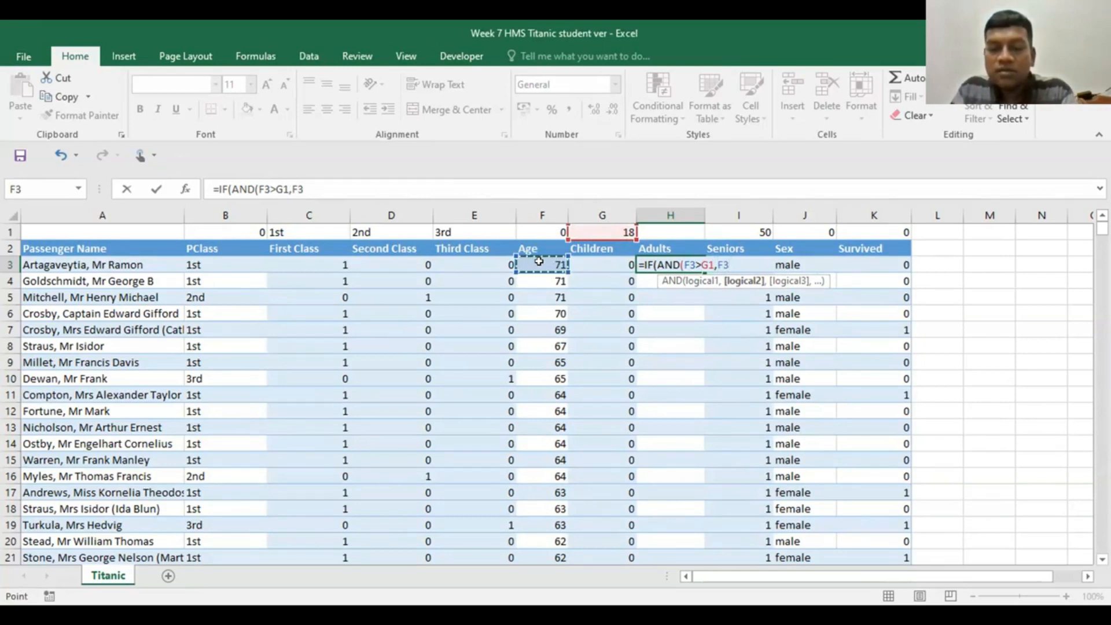
type("<=")
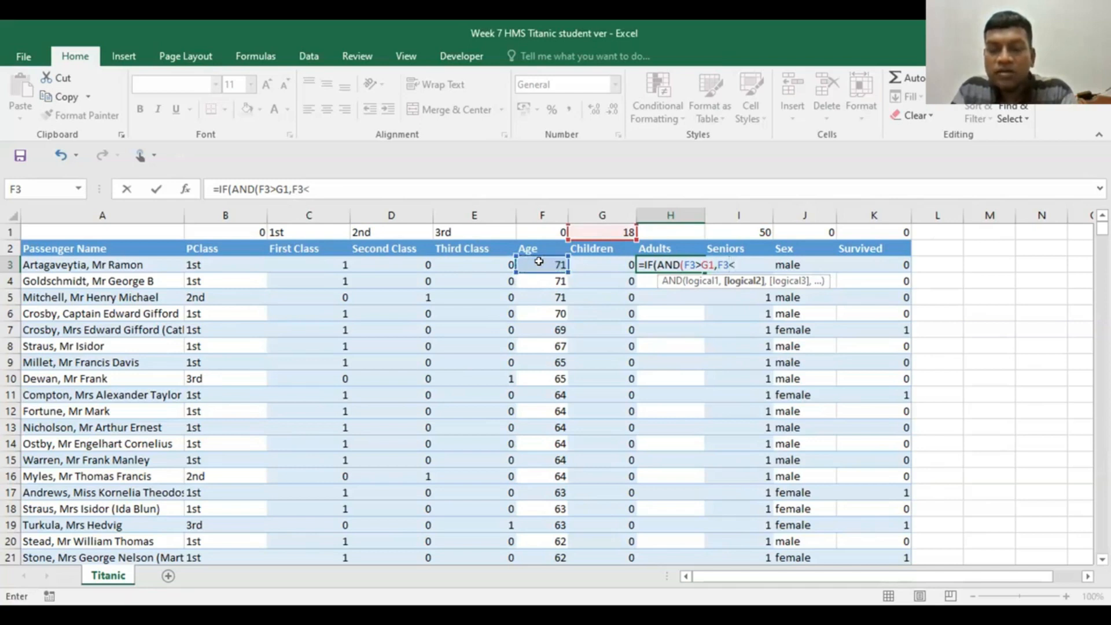
left_click(763, 233)
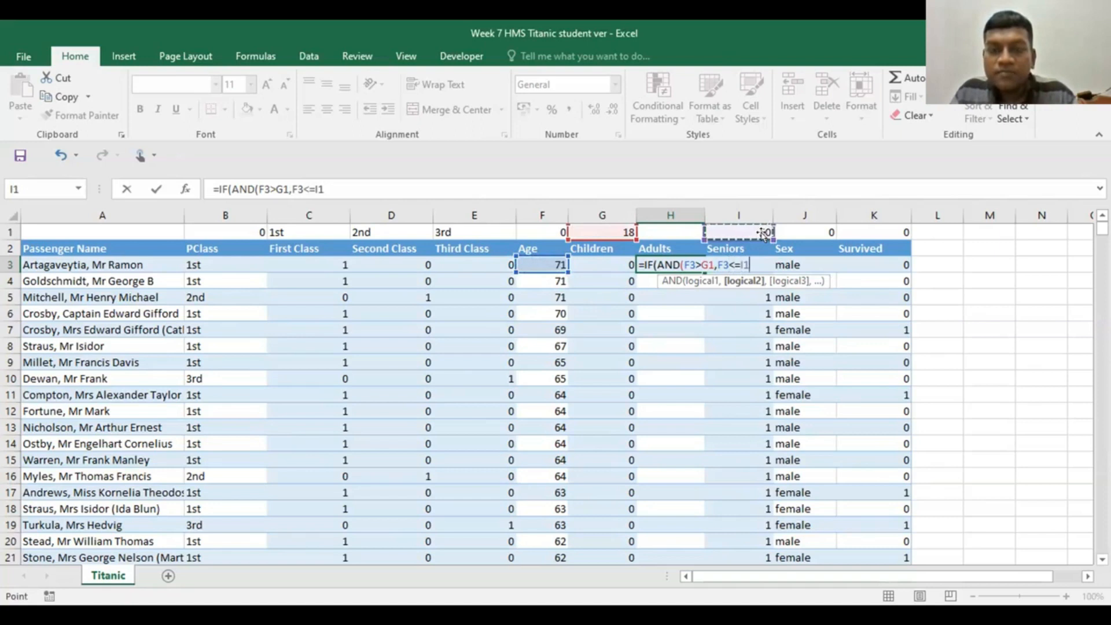
type("),")
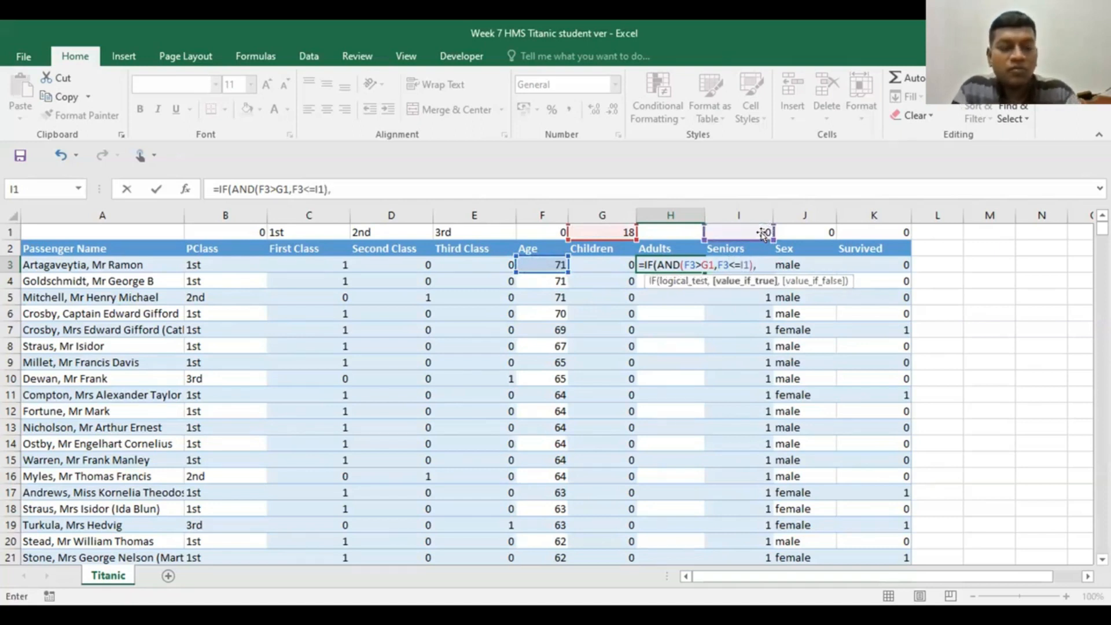
type("1,0")
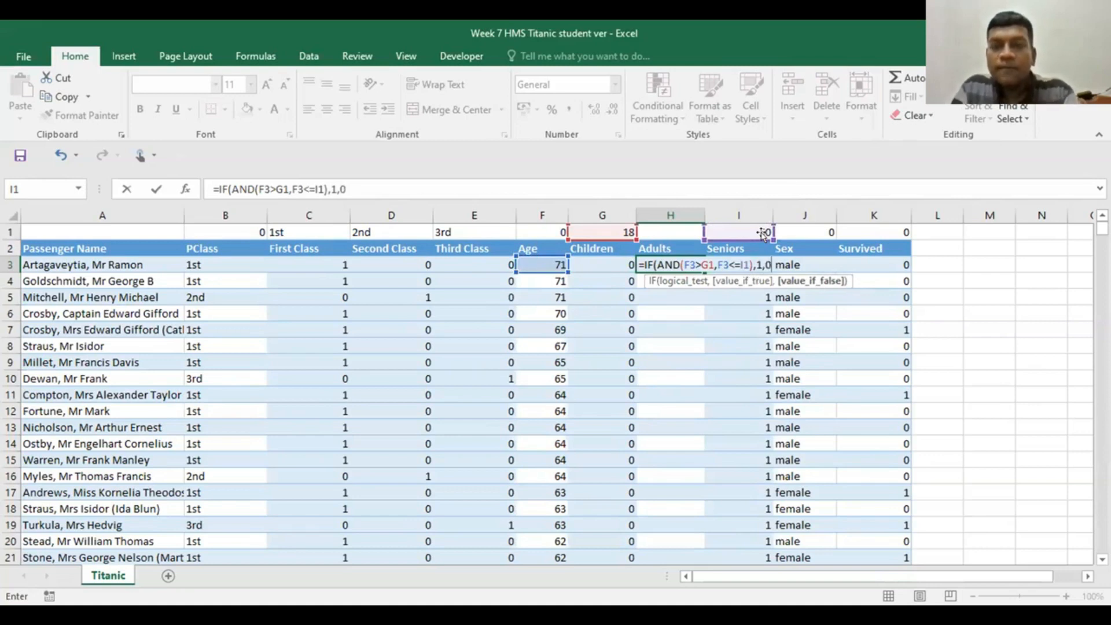
type(")")
key("Return")
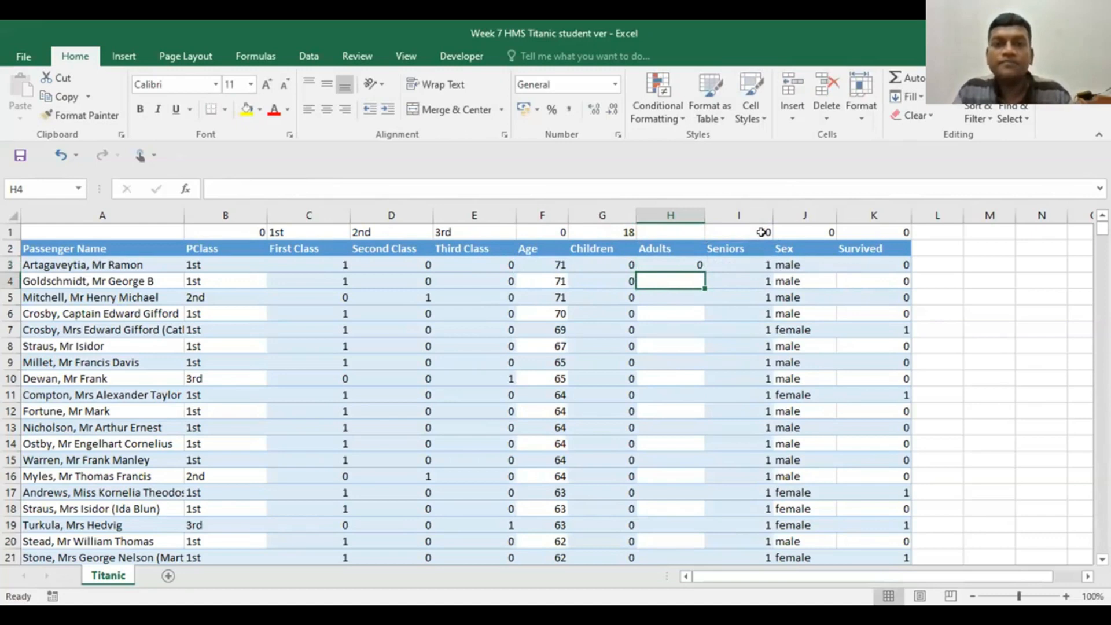
Step: Fill the H3 formula down the Adults column for all passengers and check the resulting flags
left_click(699, 265)
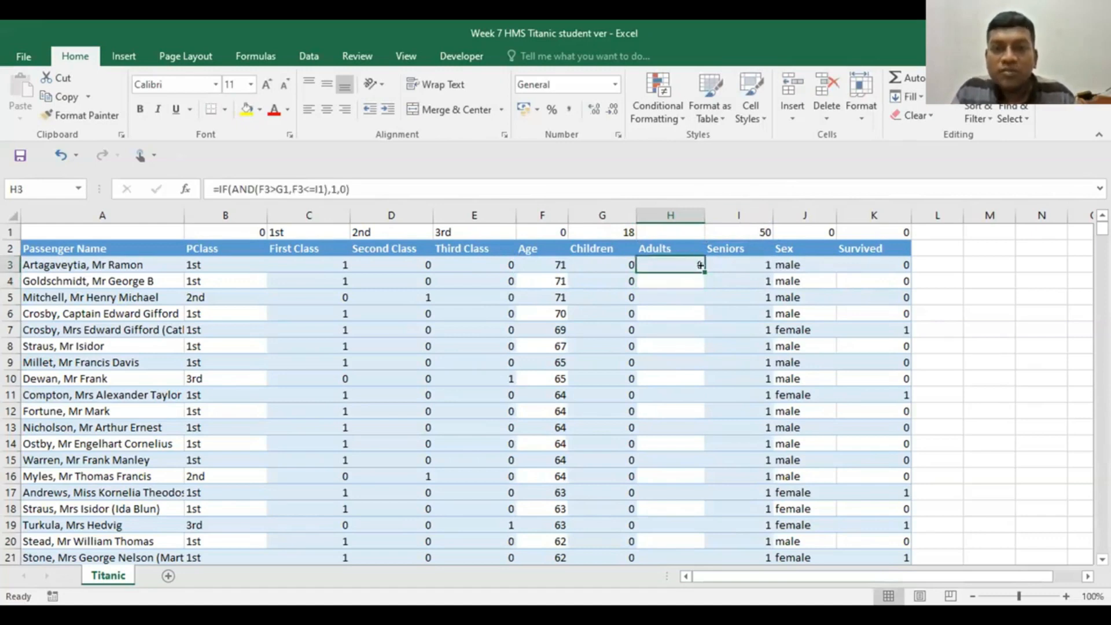
double_click(701, 265)
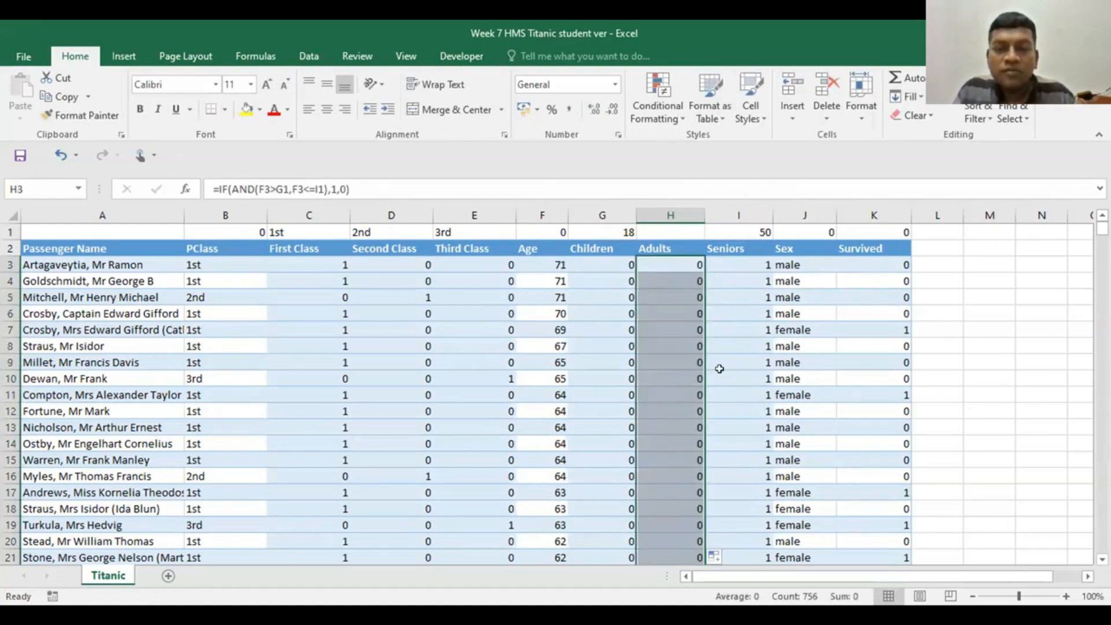
scroll(719, 369, "down", 20)
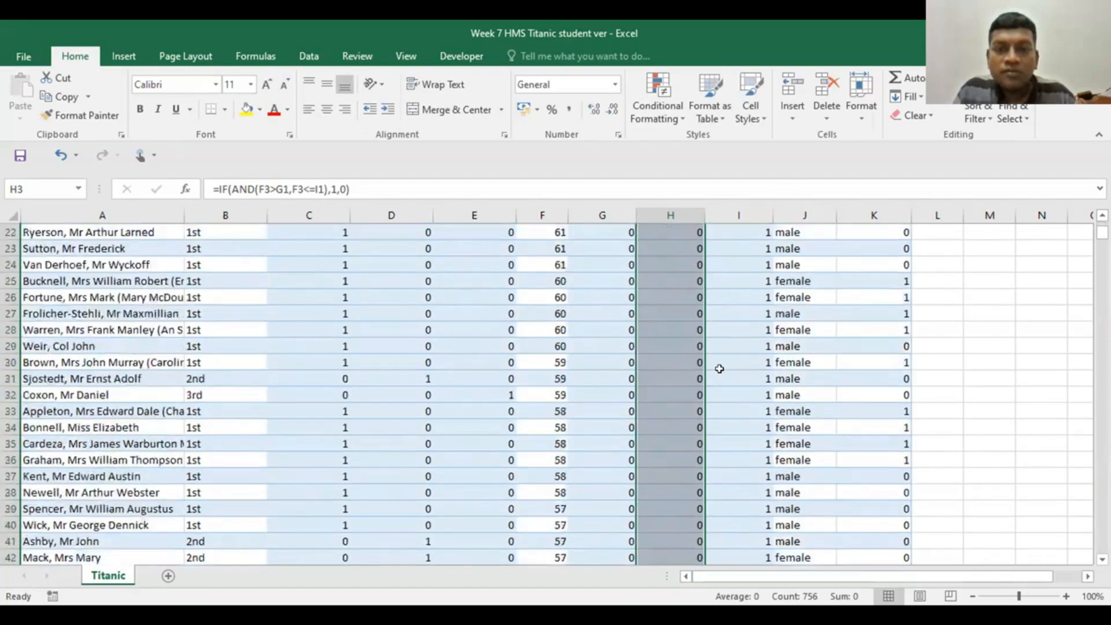
scroll(720, 369, "down", 10)
scroll(719, 369, "up", 15)
scroll(719, 369, "up", 16)
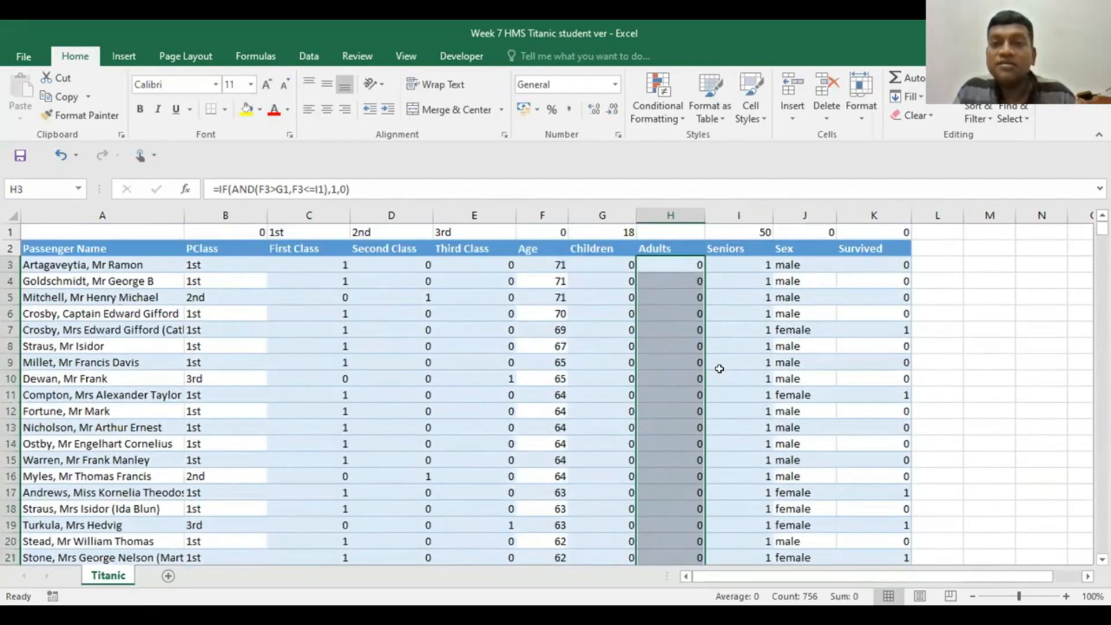
Step: Make the G1 reference in the Adults formula in H3 absolute as $G$1
left_click(660, 264)
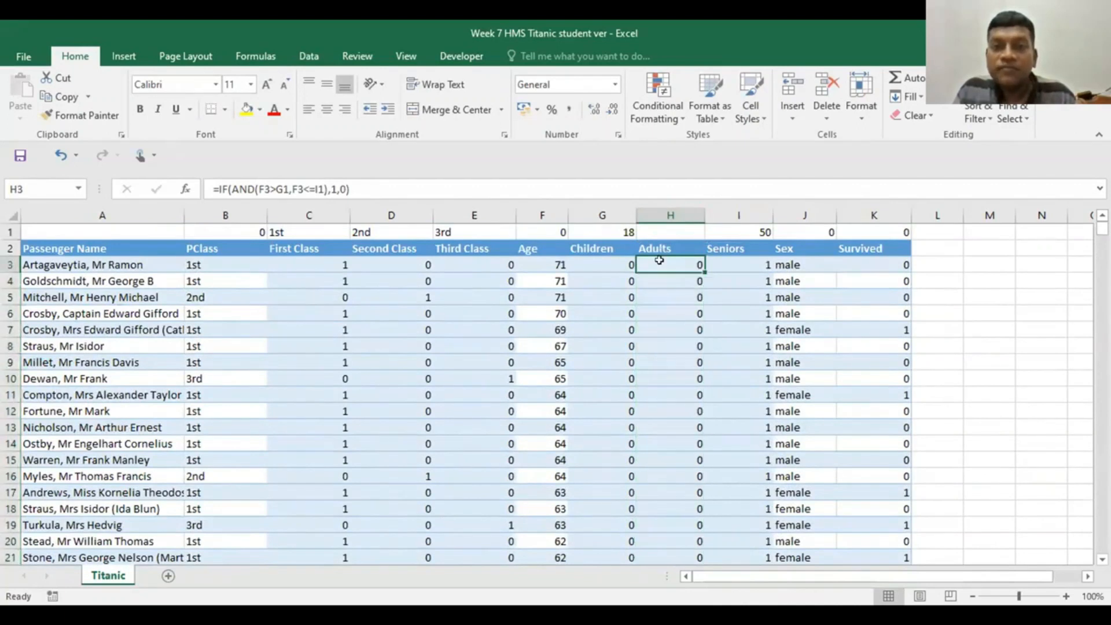
double_click(661, 261)
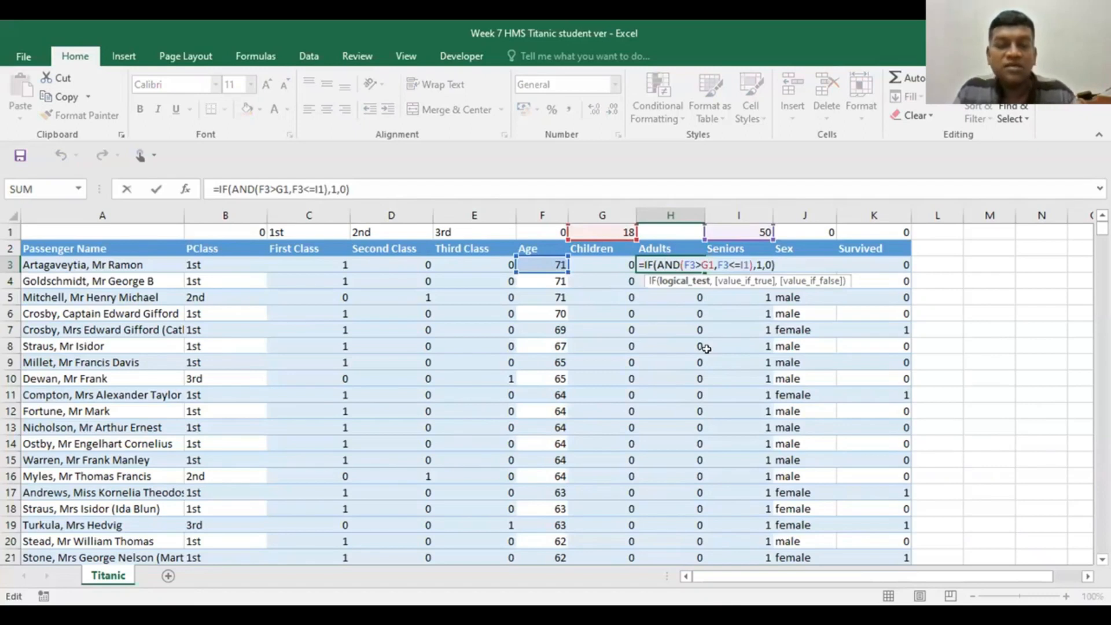
key("Right")
key("Right")
key("Right")
key("Right")
key("Right")
key("Right")
key("Right")
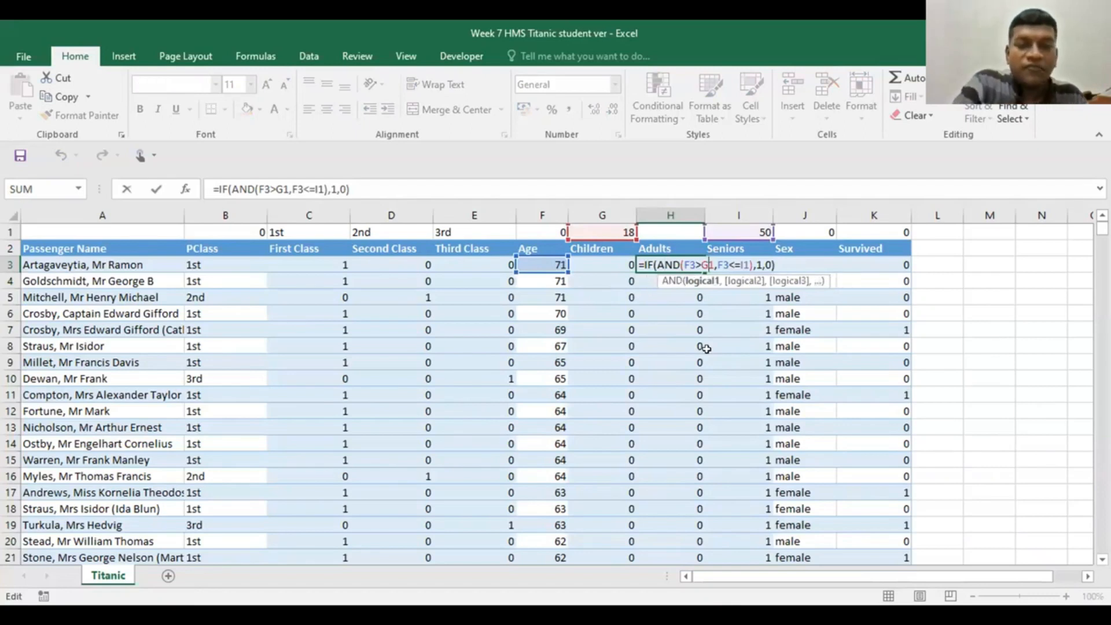
key("F4")
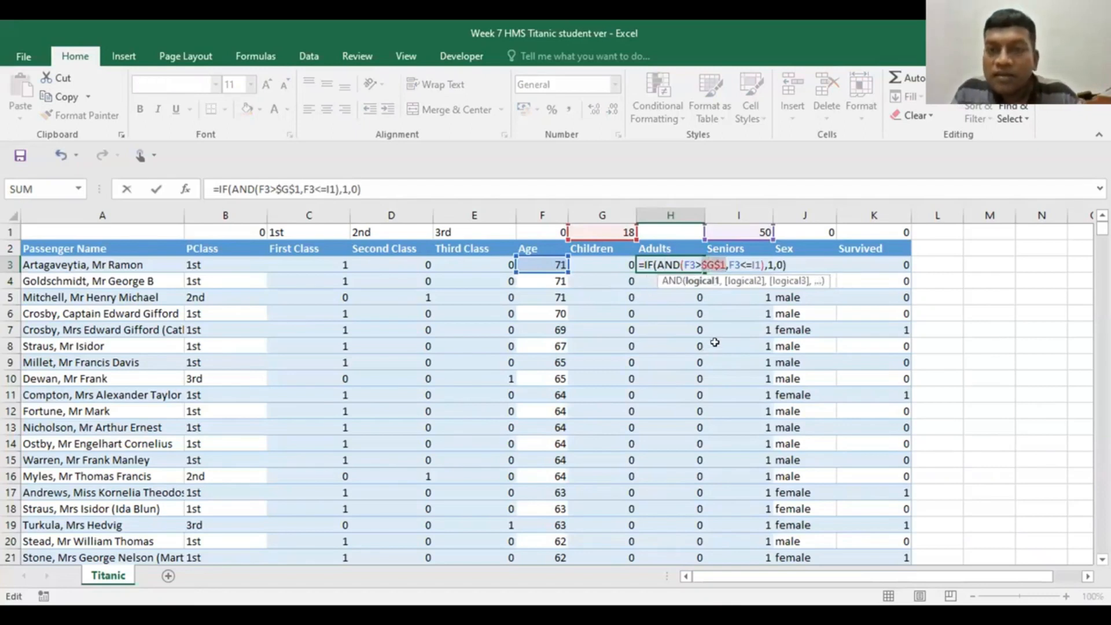
Step: Change the upper age limit condition of the Adults formula in H3 to F3<=I41
left_click(752, 263)
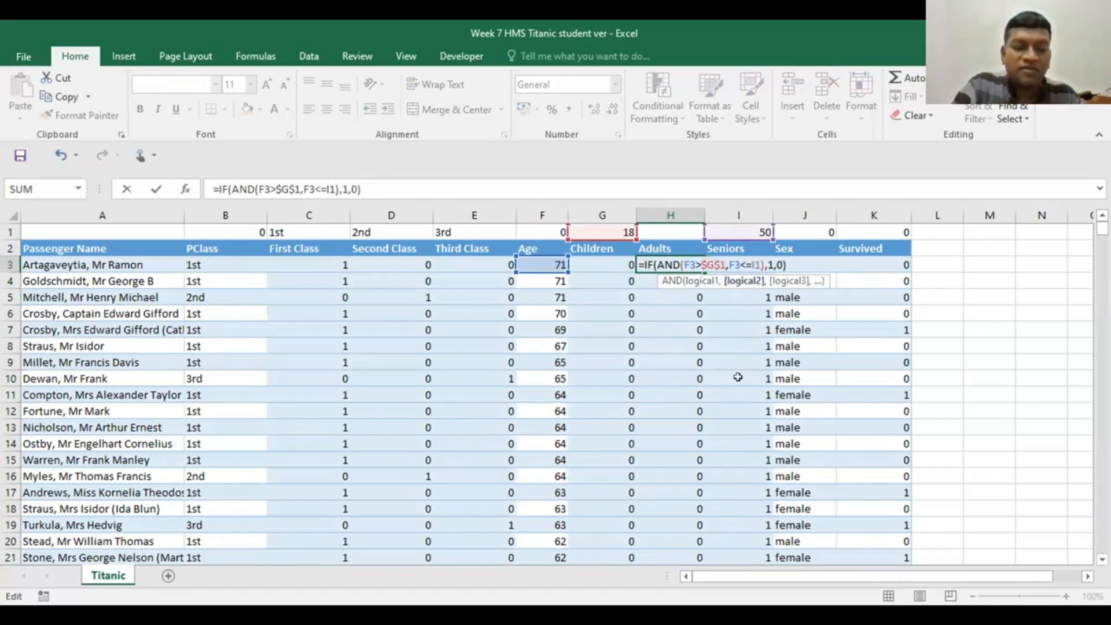
type("4")
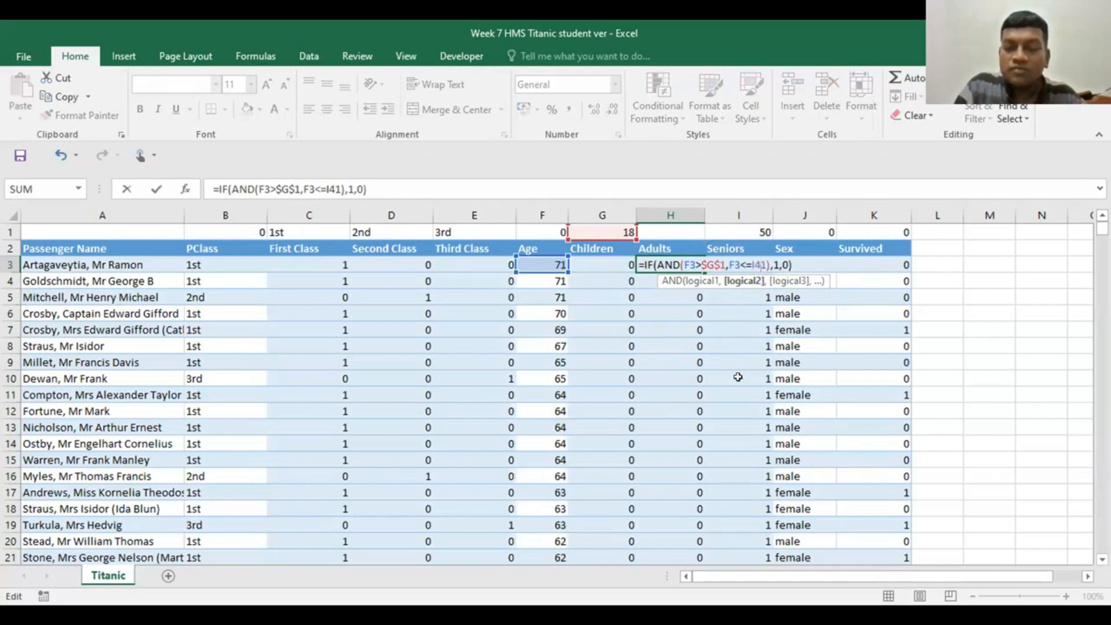
key("Return")
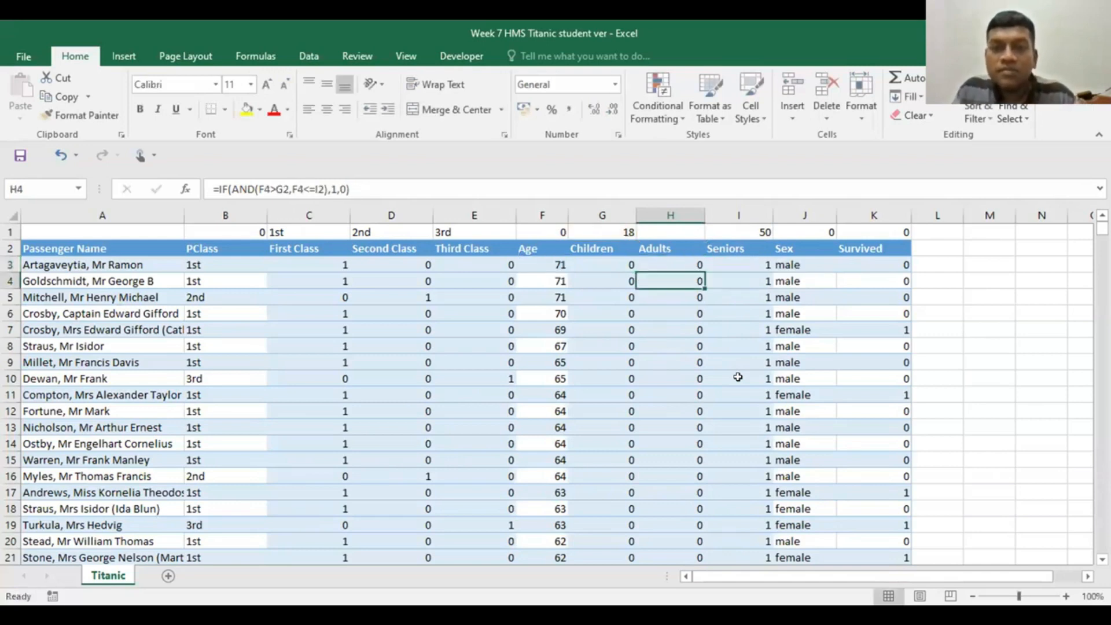
Step: Fill the H3 formula with its $G$1 reference down the Adults column and check the flags across the age range
left_click(677, 265)
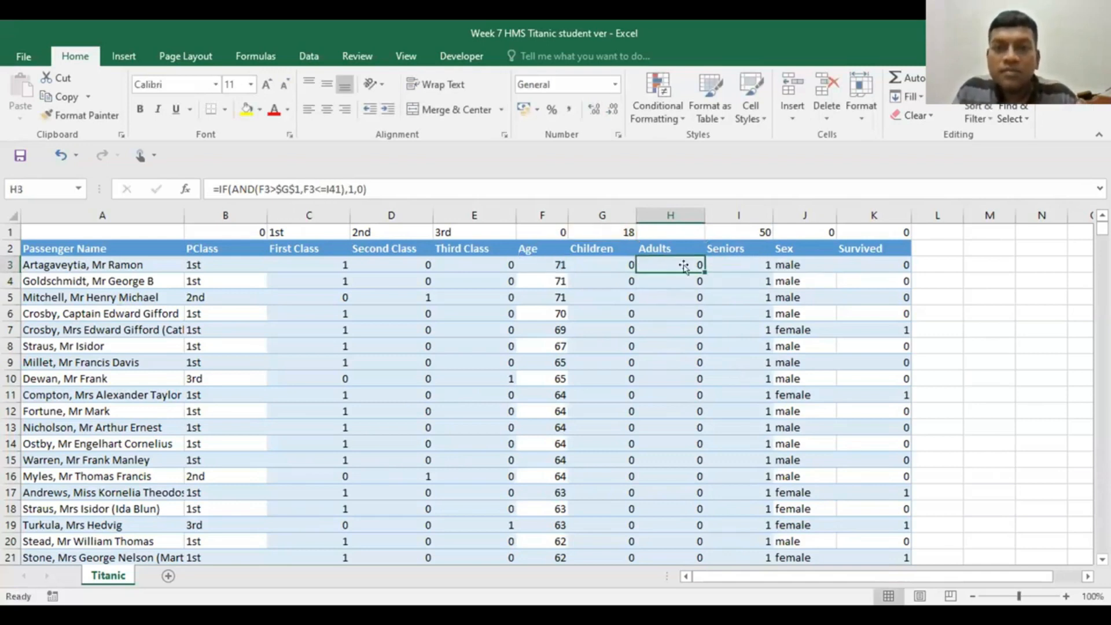
double_click(700, 266)
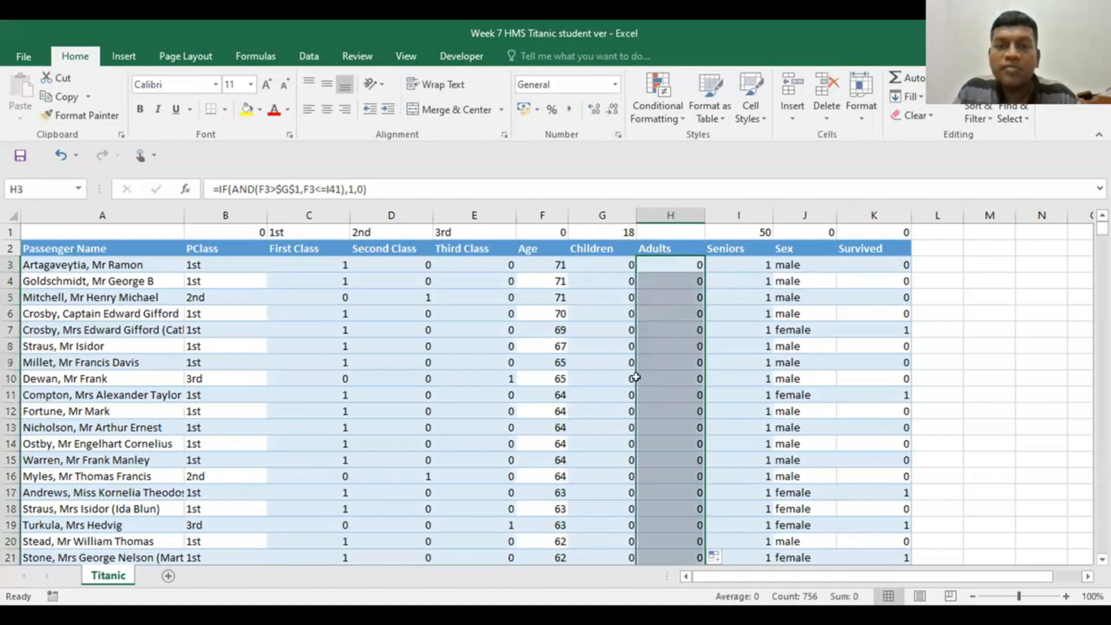
scroll(663, 377, "down", 5)
scroll(662, 376, "down", 20)
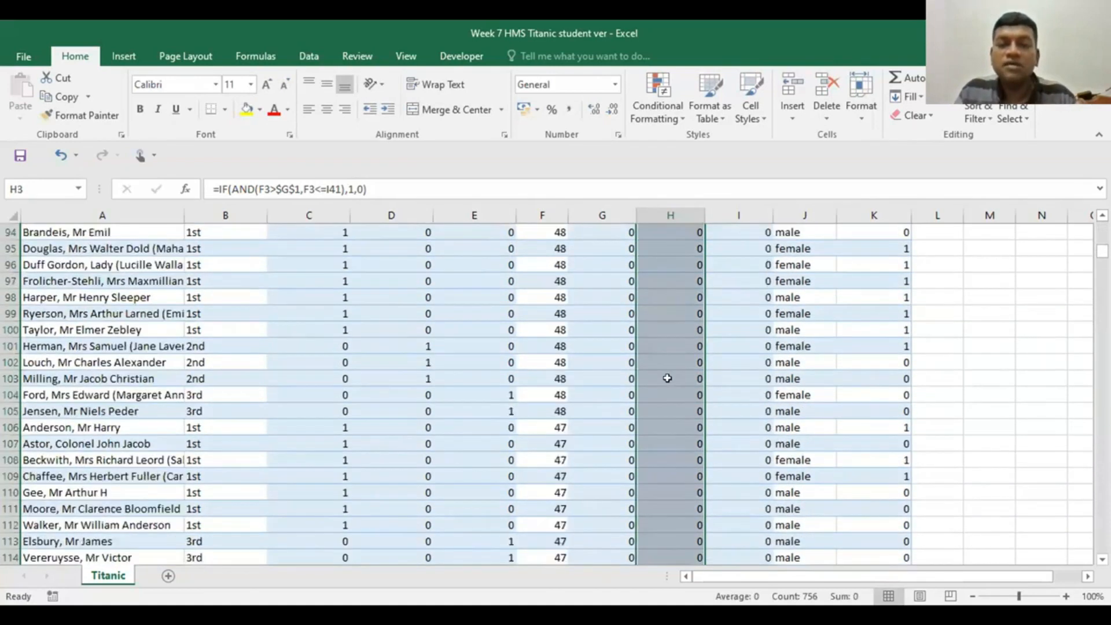
scroll(667, 379, "down", 20)
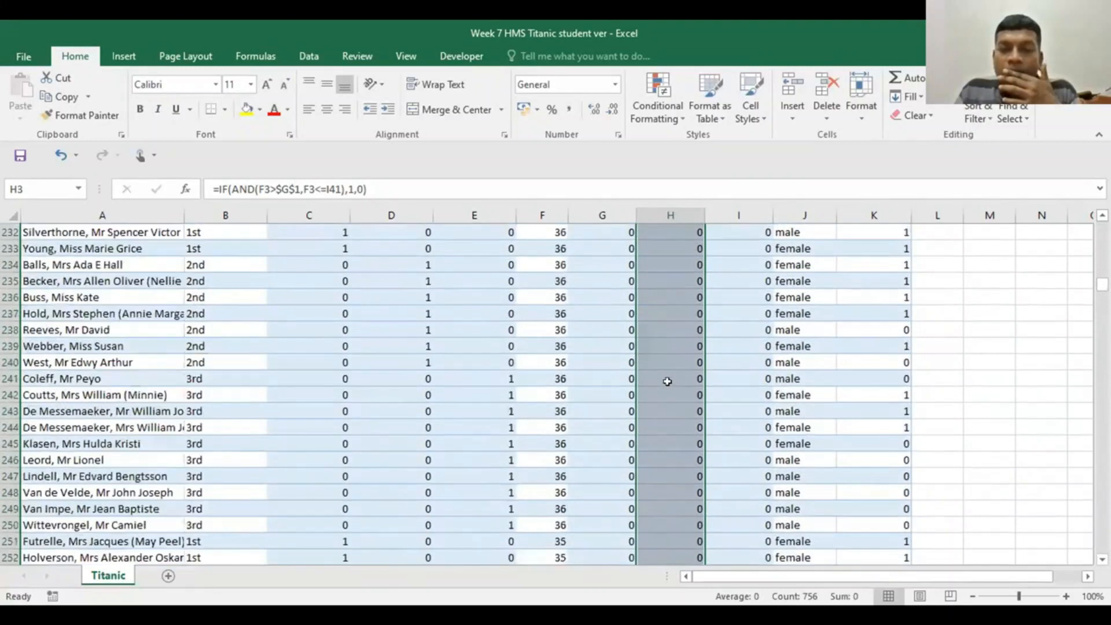
left_click_drag(1102, 295, 1103, 228)
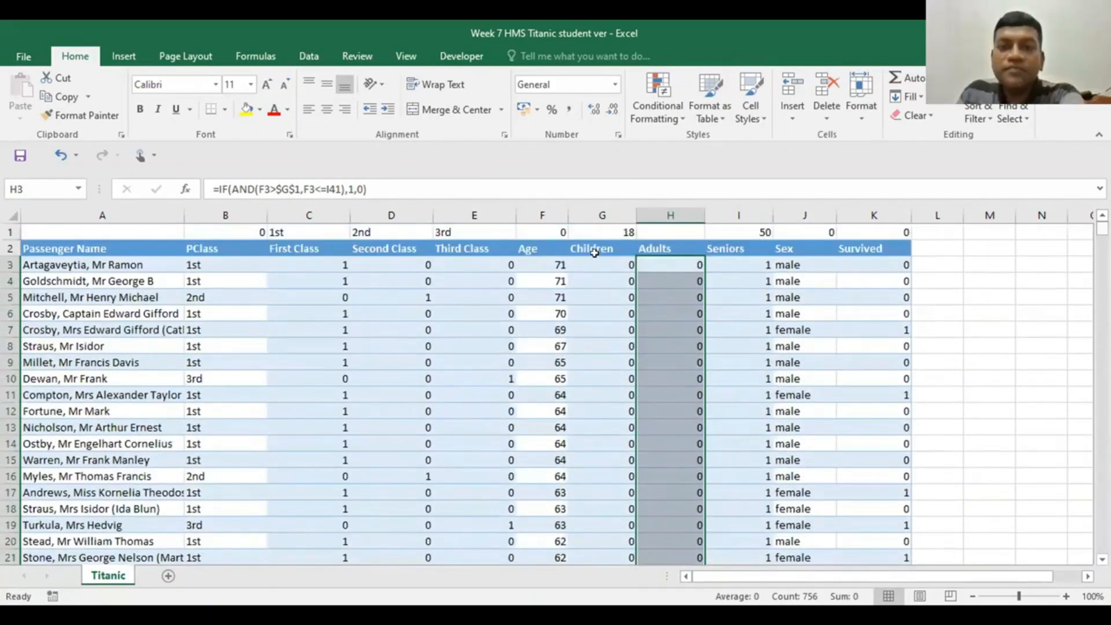
Step: Make the I41 reference in the Adults formula in H3 absolute as $I$41
left_click(649, 261)
double_click(655, 262)
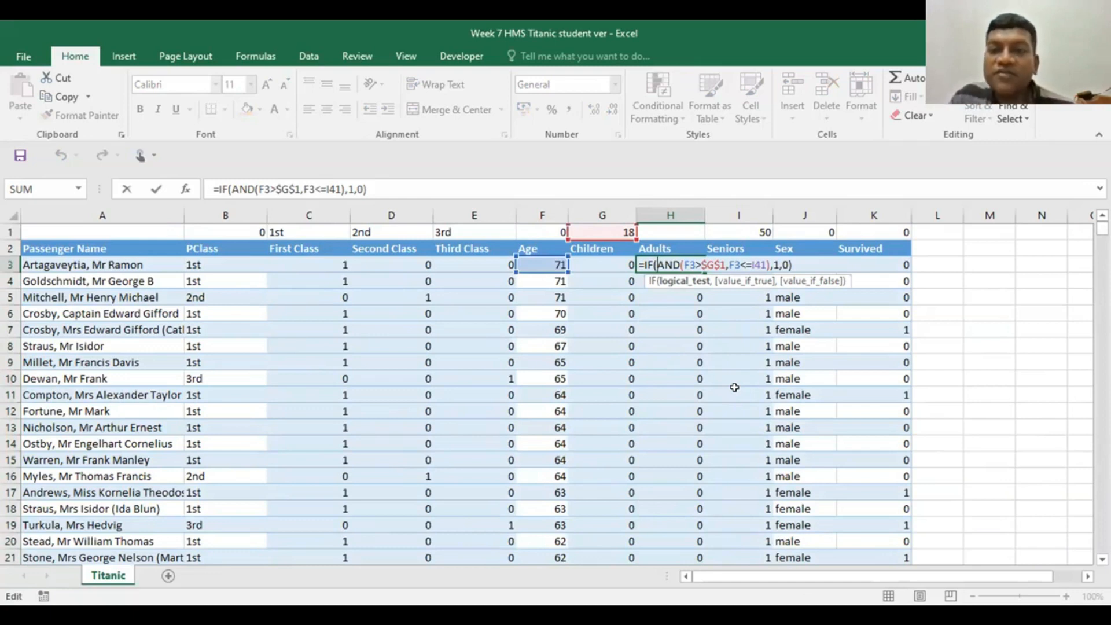
left_click(755, 263)
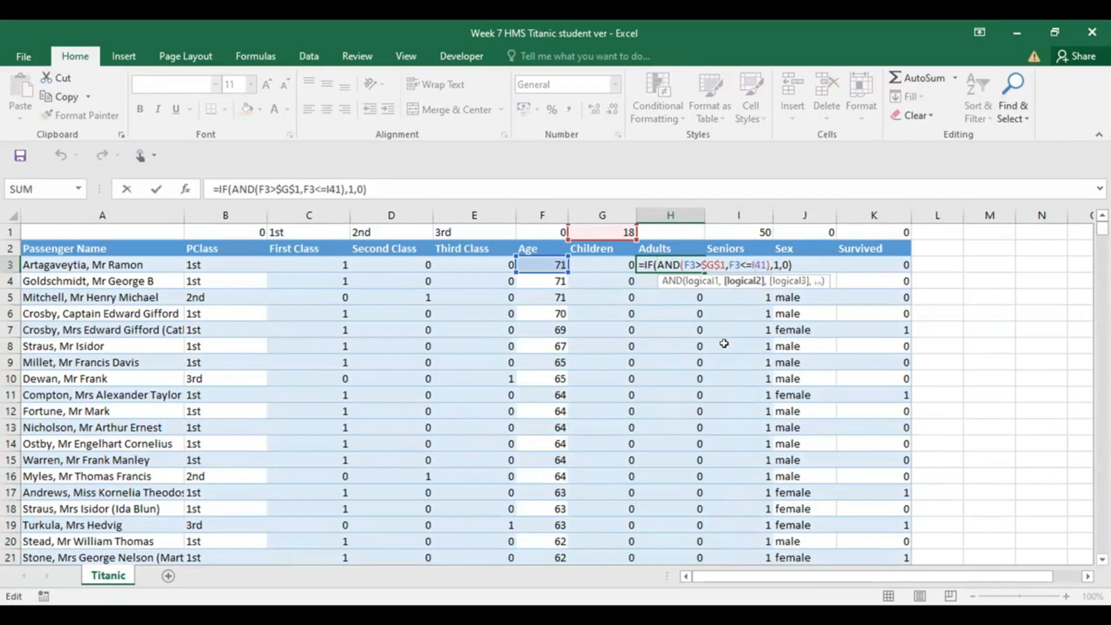
key("F4")
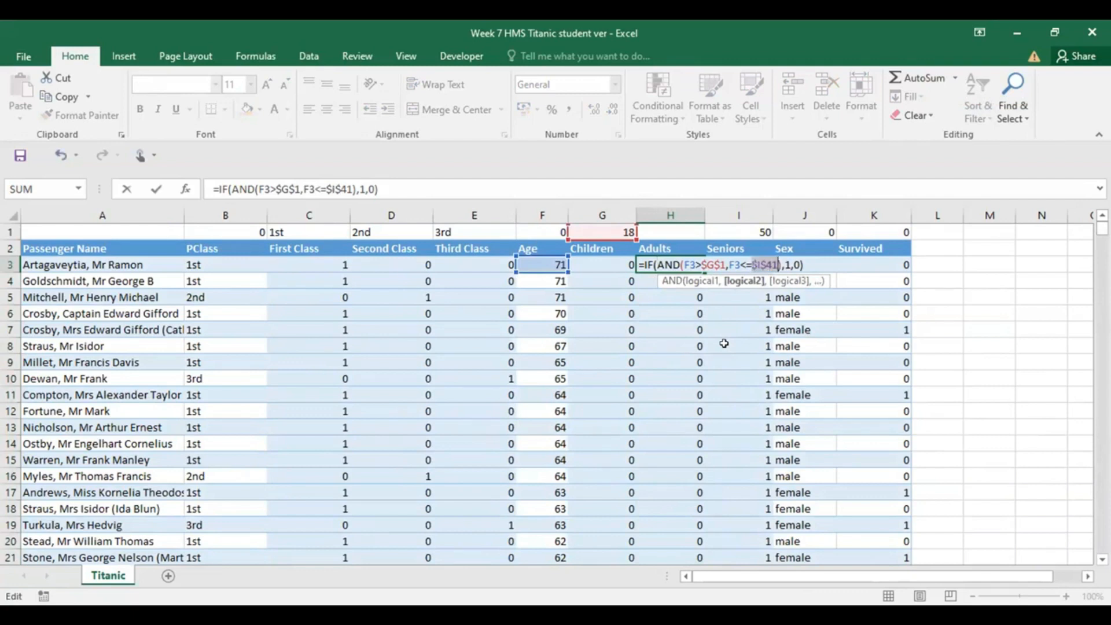
key("Return")
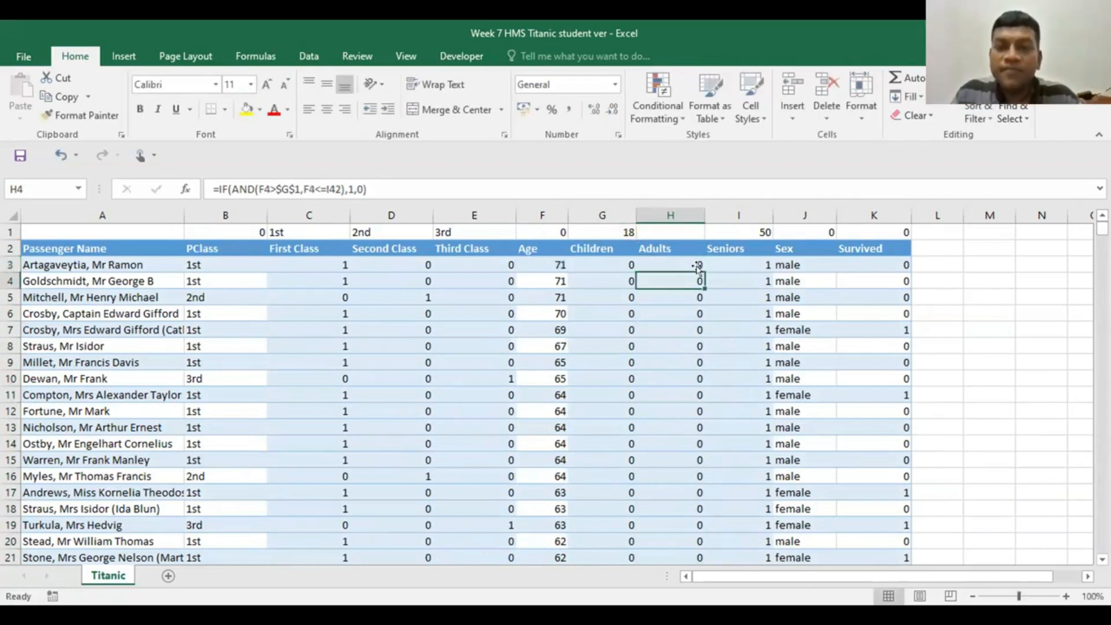
Step: Fill the H3 formula with both absolute references down the Adults column and check the flags for younger and older passengers
left_click(669, 262)
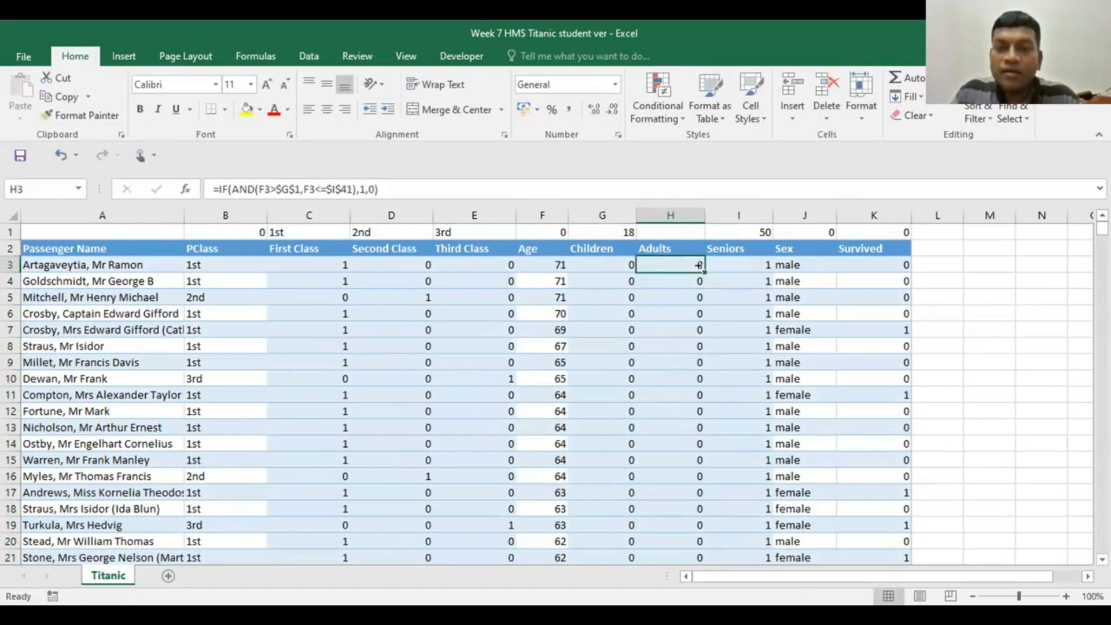
double_click(703, 267)
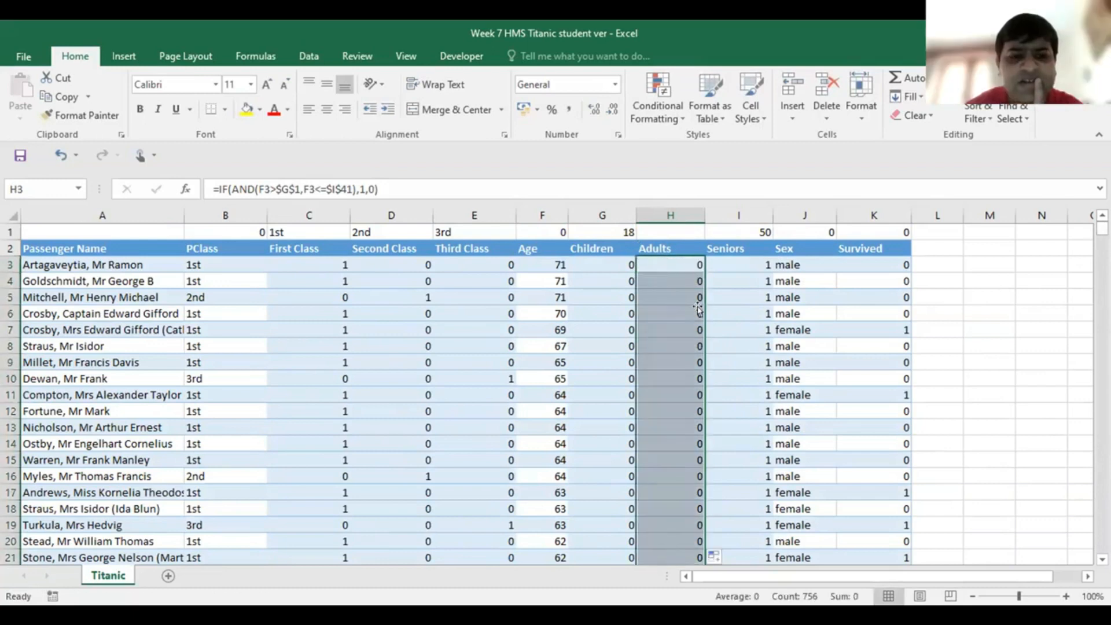
scroll(698, 290, "down", 13)
scroll(699, 310, "down", 20)
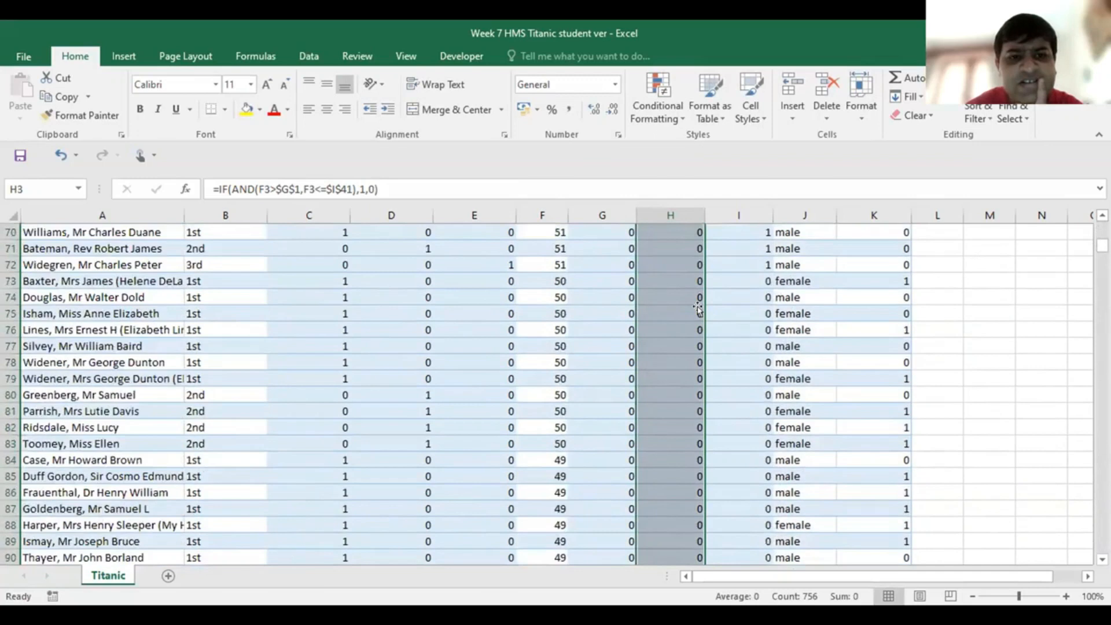
scroll(698, 310, "down", 20)
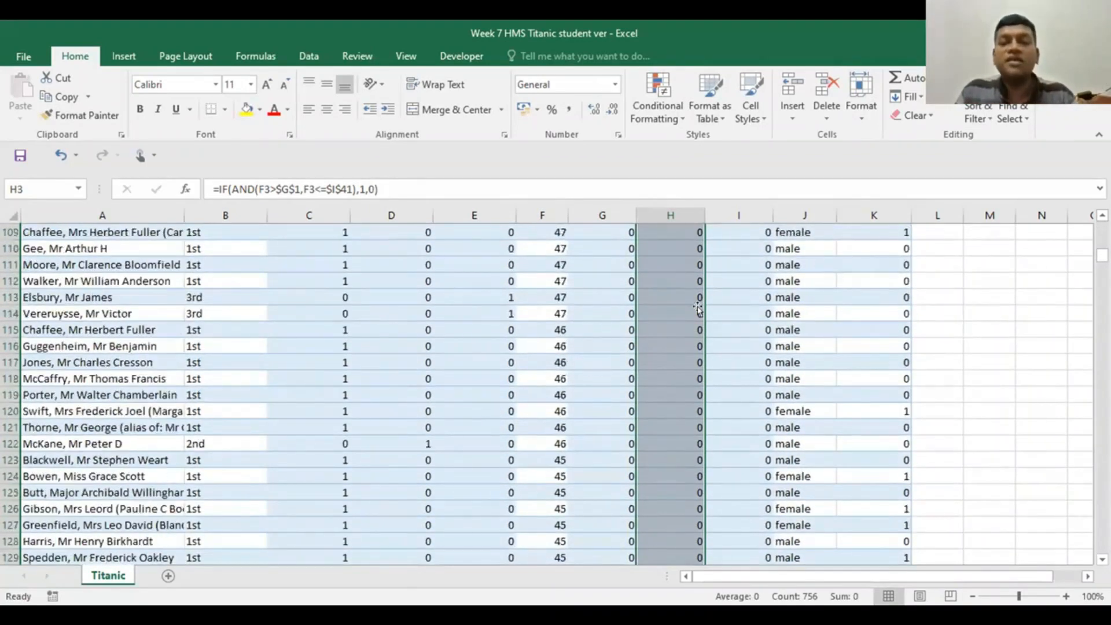
scroll(699, 309, "down", 6)
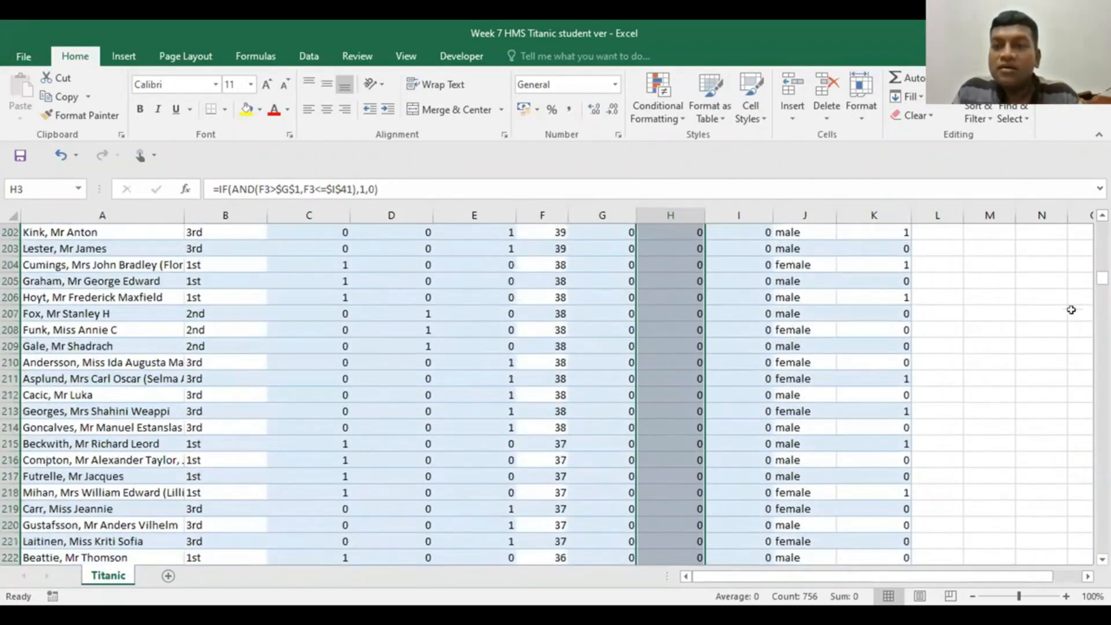
left_click_drag(1103, 272, 1102, 354)
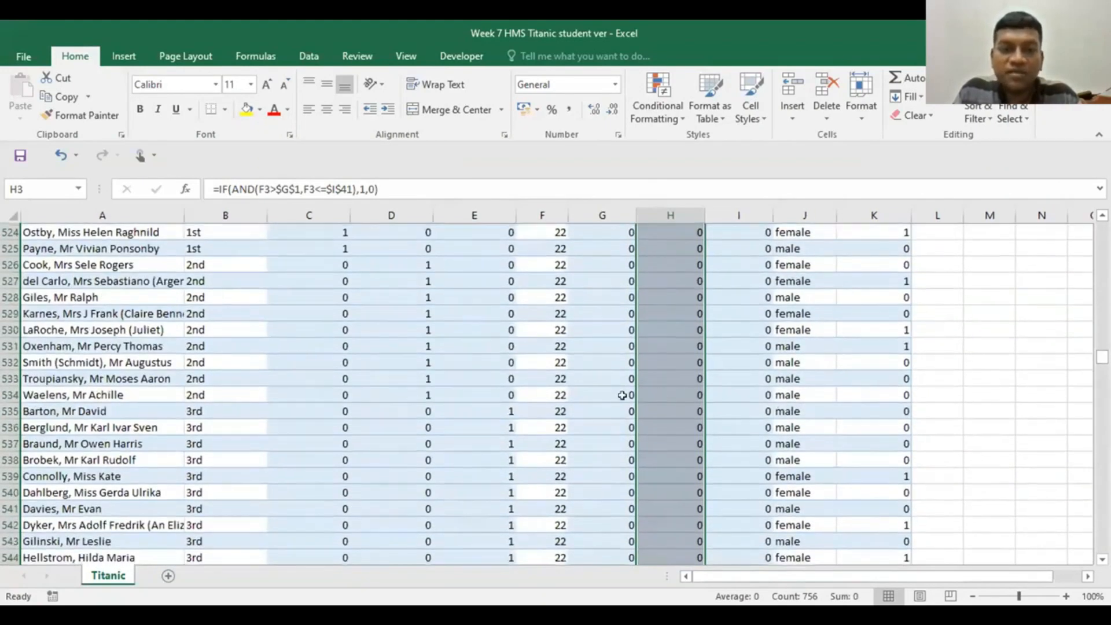
left_click(677, 380)
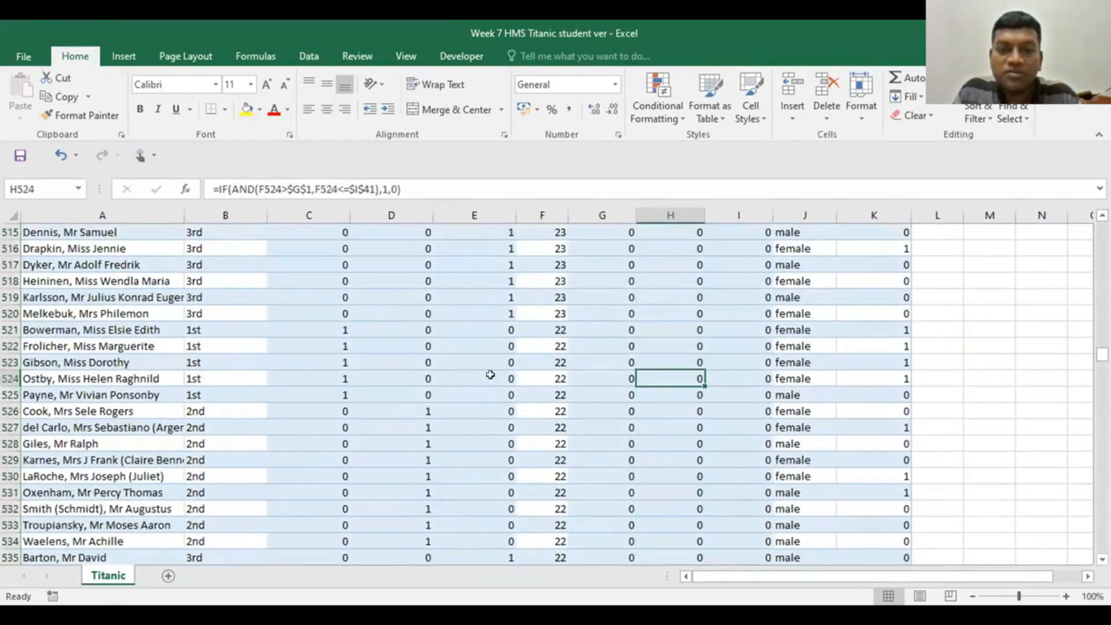
scroll(697, 362, "up", 20)
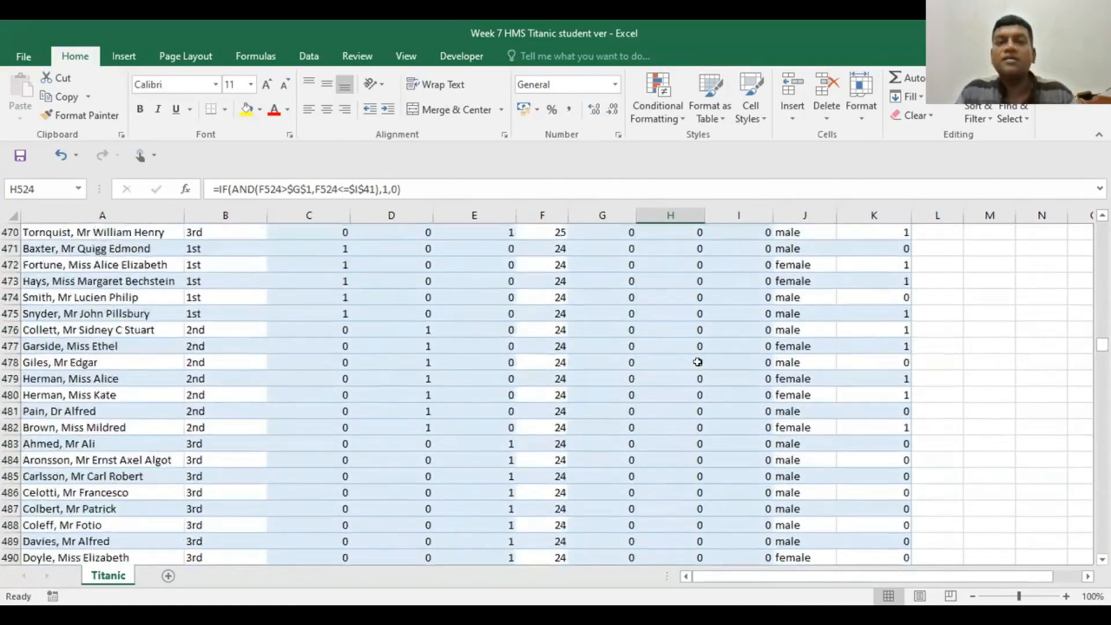
left_click_drag(1102, 341, 1103, 228)
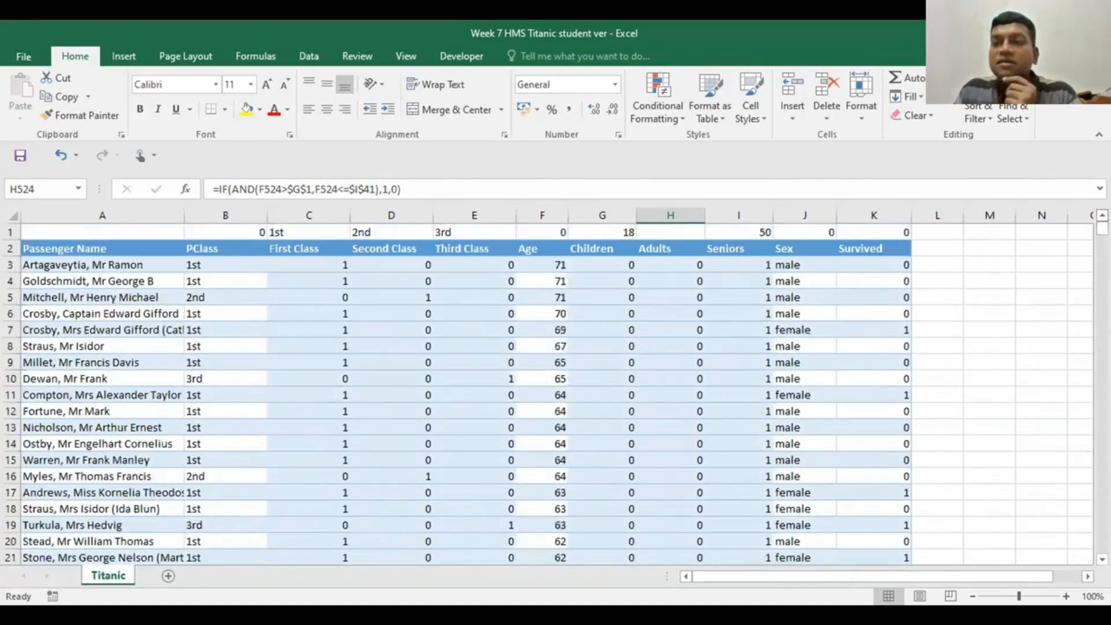
Step: Review the Adults formula in H3, re-enter it as is, and fill it down the column again to recheck the flags
left_click(664, 266)
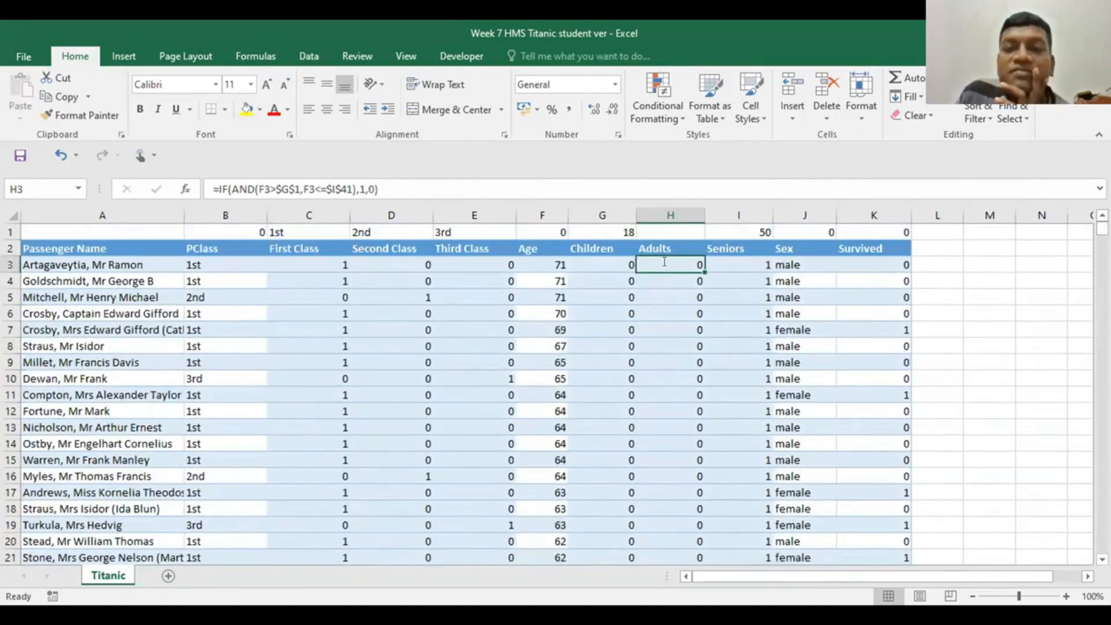
double_click(664, 267)
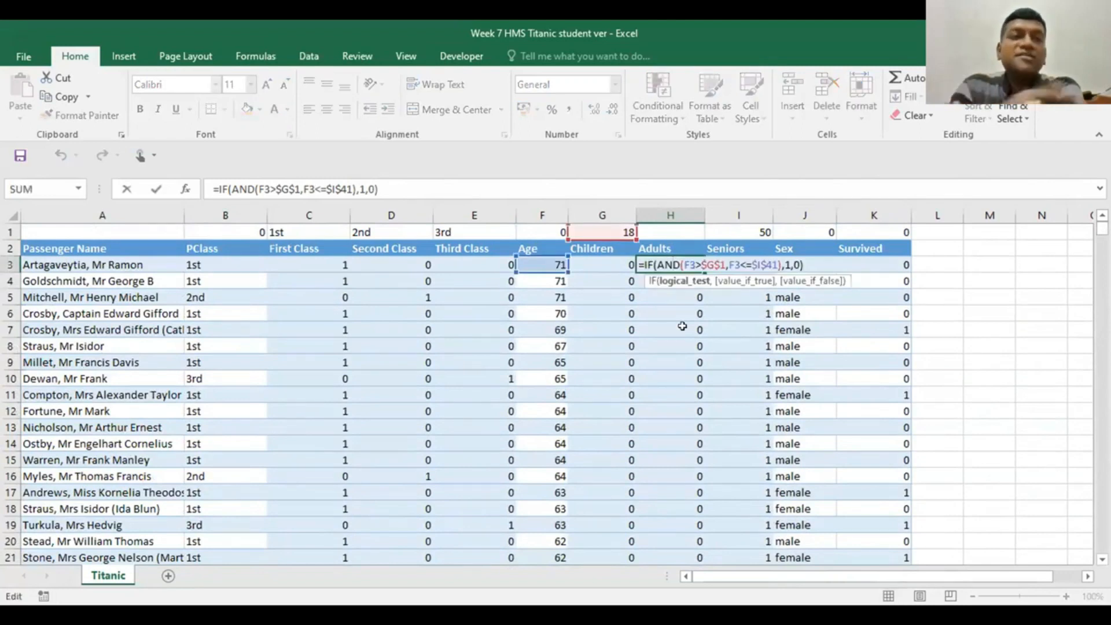
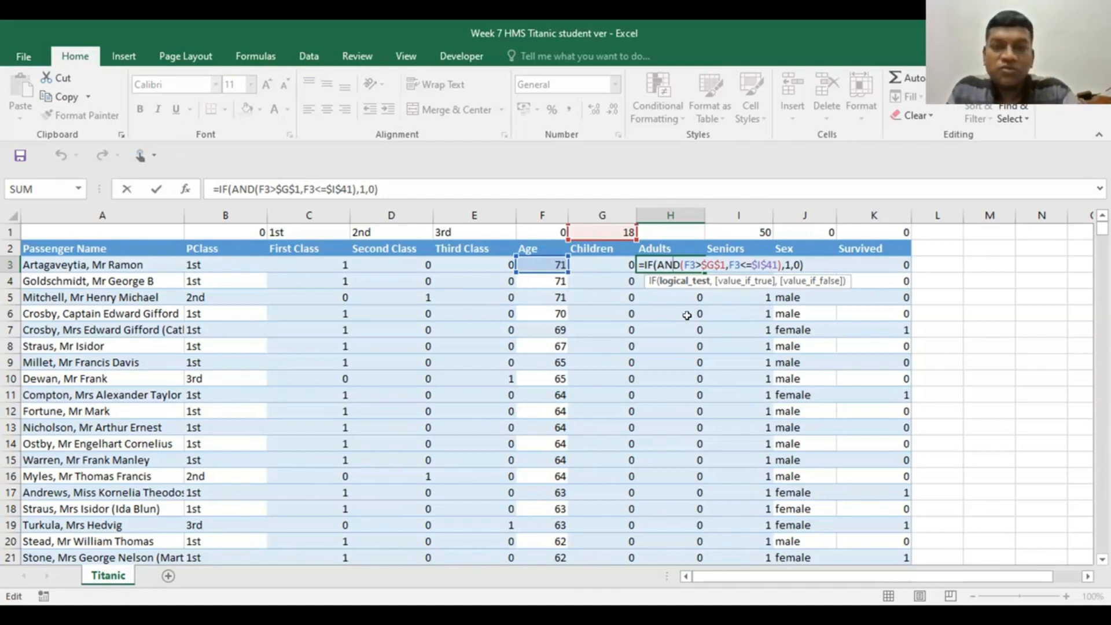
key("ctrl+Return")
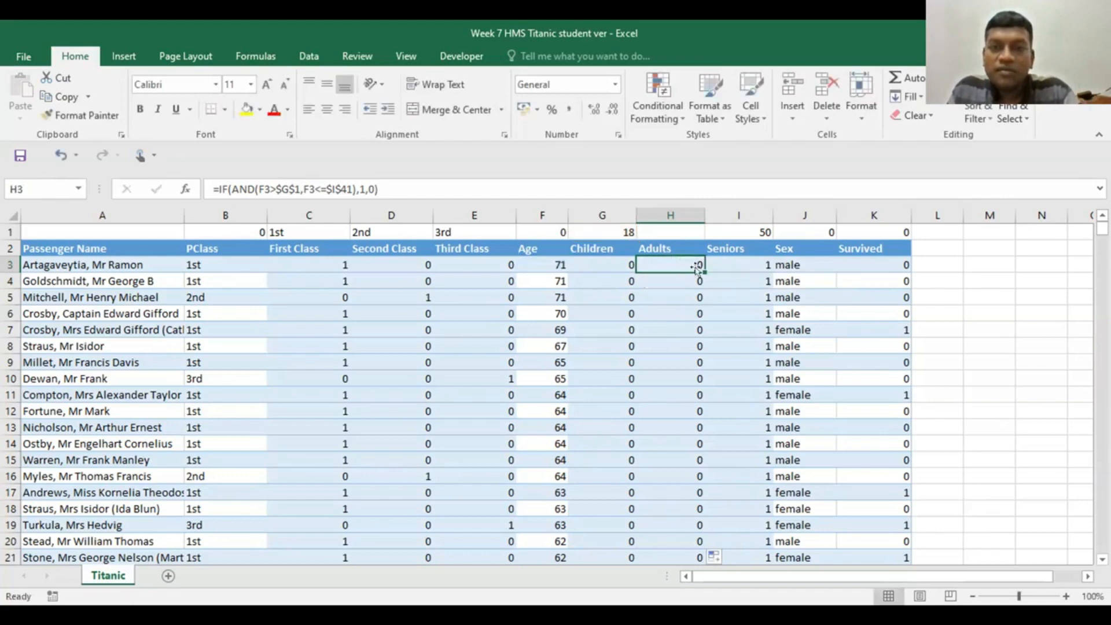
double_click(699, 271)
scroll(683, 355, "down", 10)
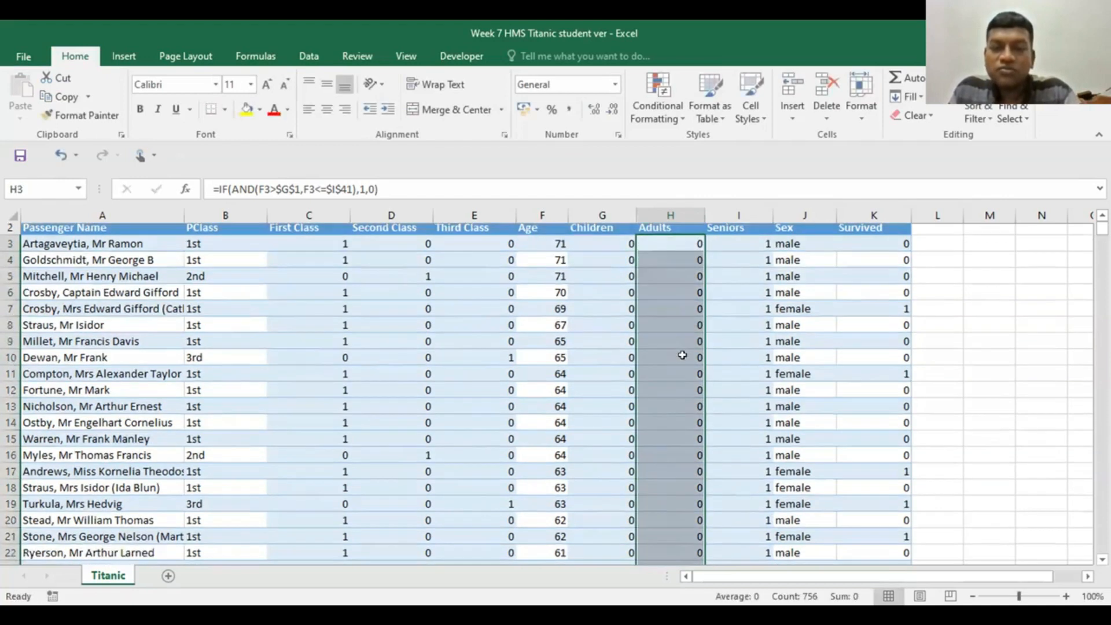
scroll(682, 355, "down", 20)
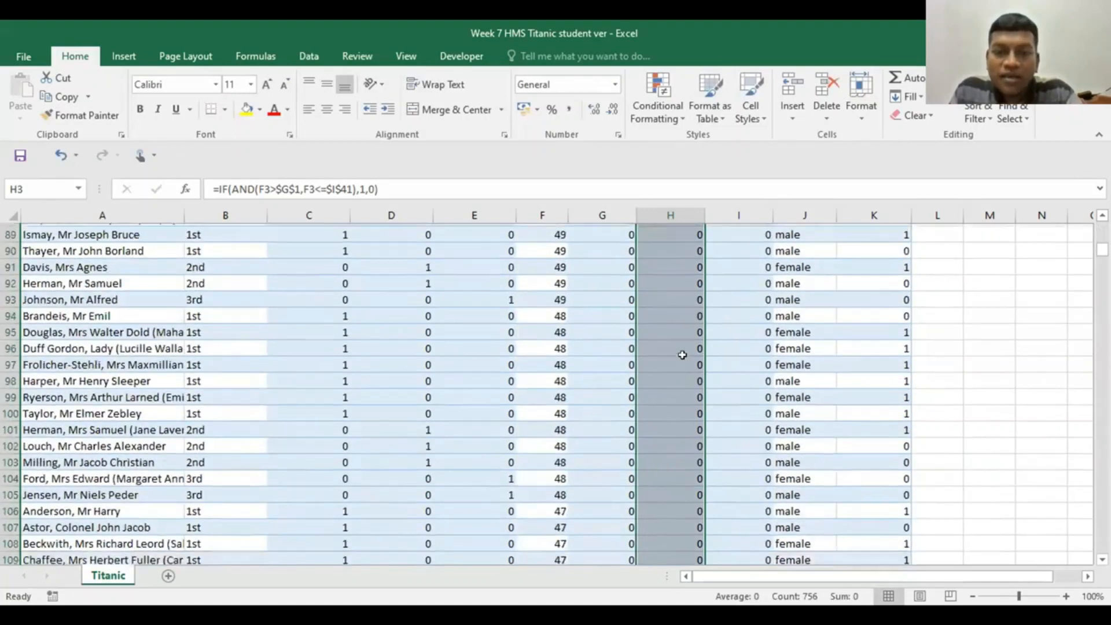
left_click(682, 355)
scroll(683, 355, "up", 20)
scroll(682, 355, "up", 14)
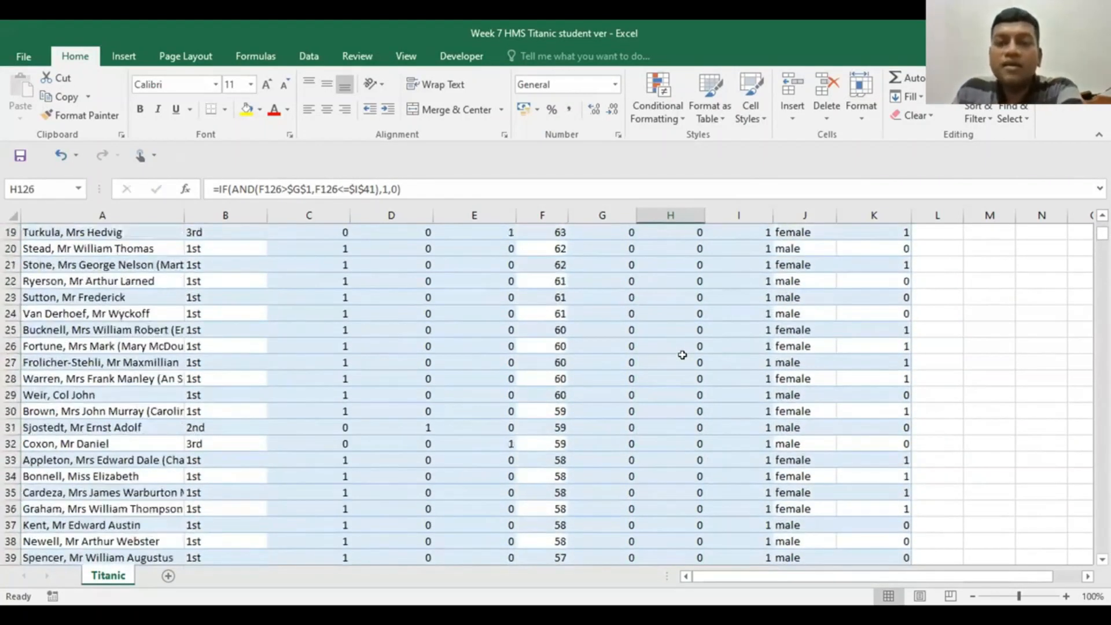
left_click(663, 263)
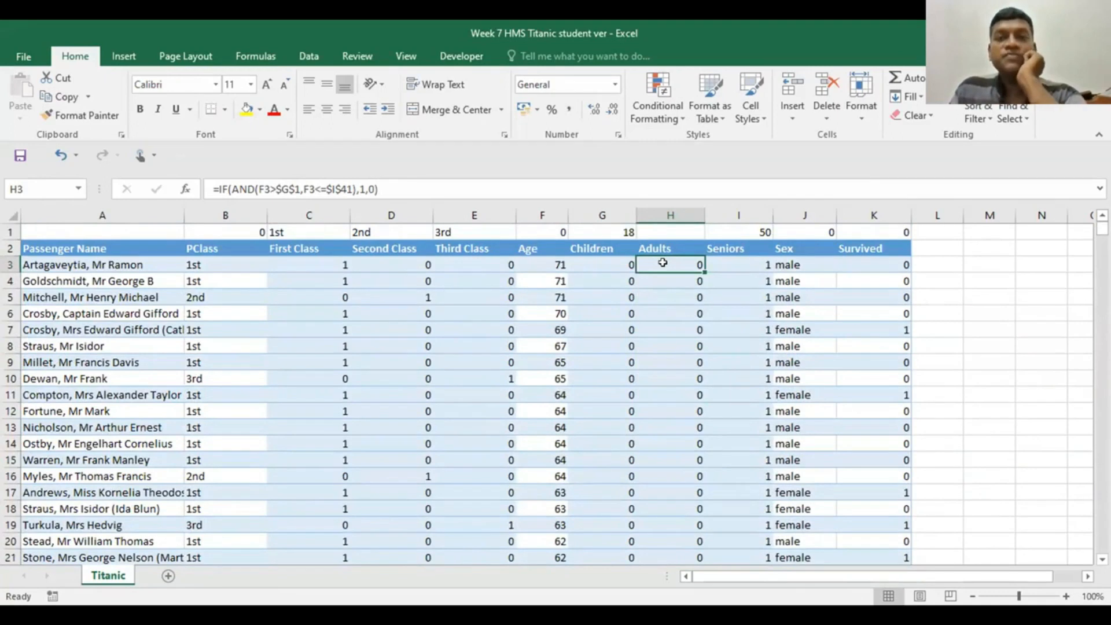
double_click(663, 262)
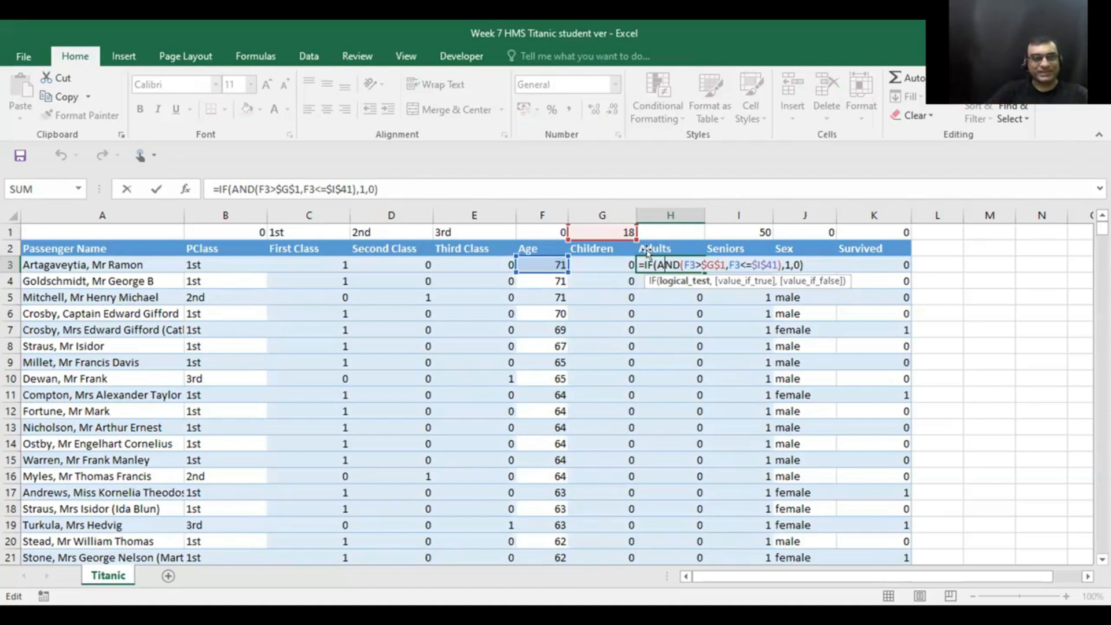
left_click(650, 264)
type("s")
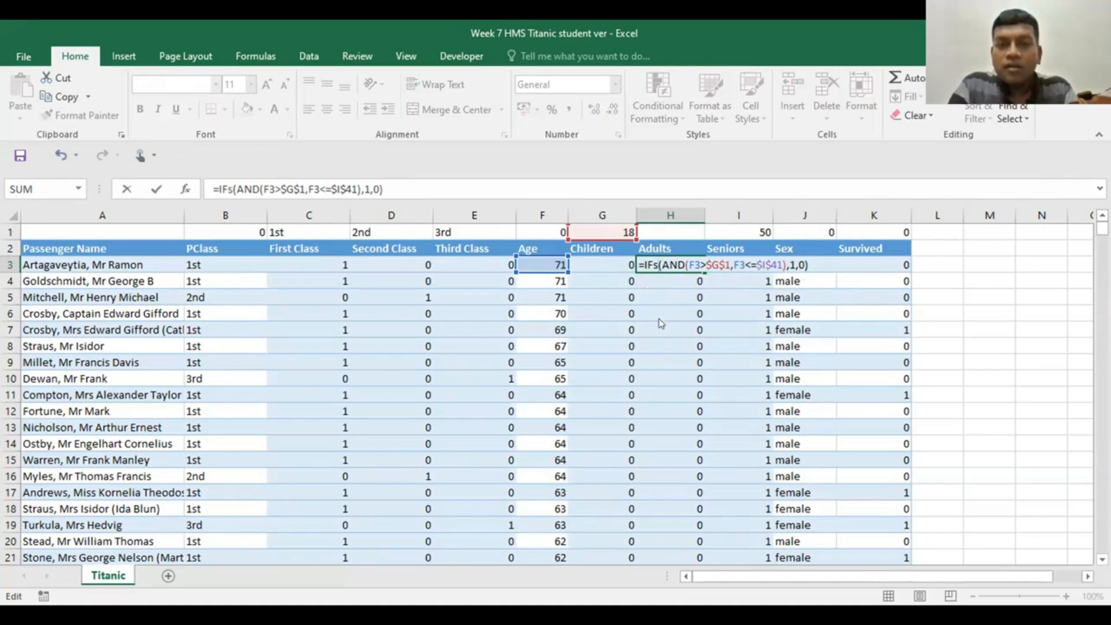
key("BackSpace")
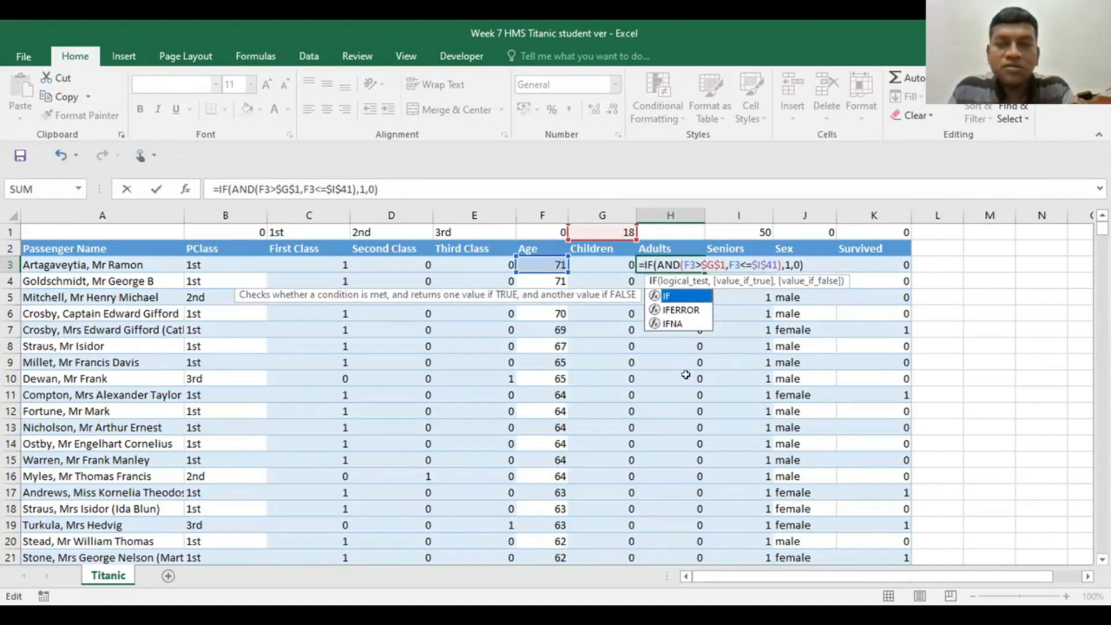
key("Escape")
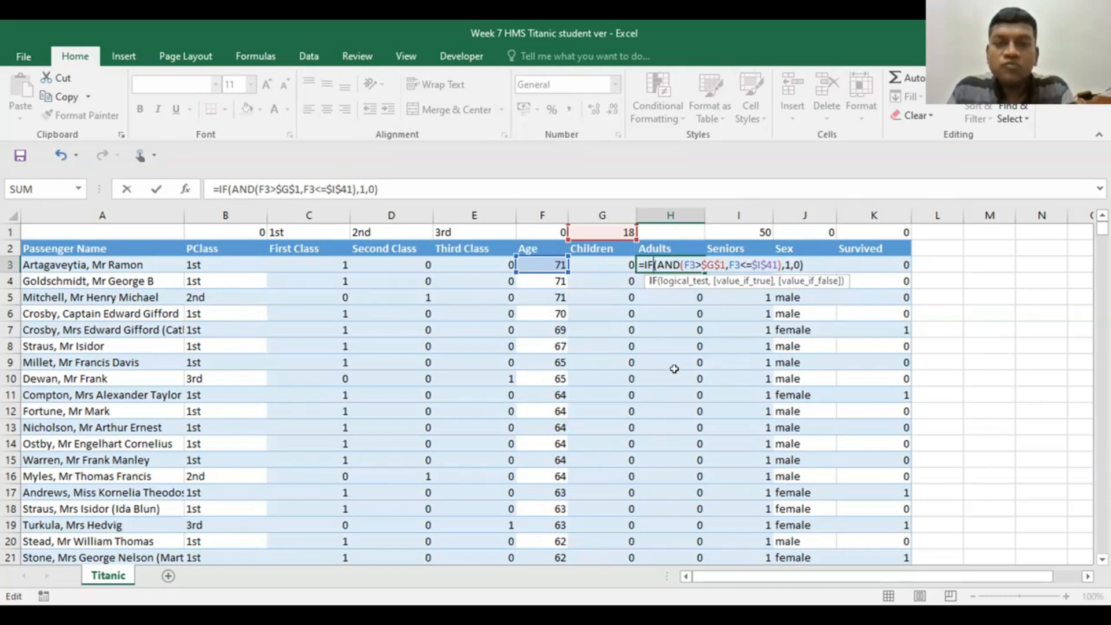
key("Escape")
Step: Fill the unchanged H3 formula down the Adults column once more and recheck the flags against the formula
double_click(663, 263)
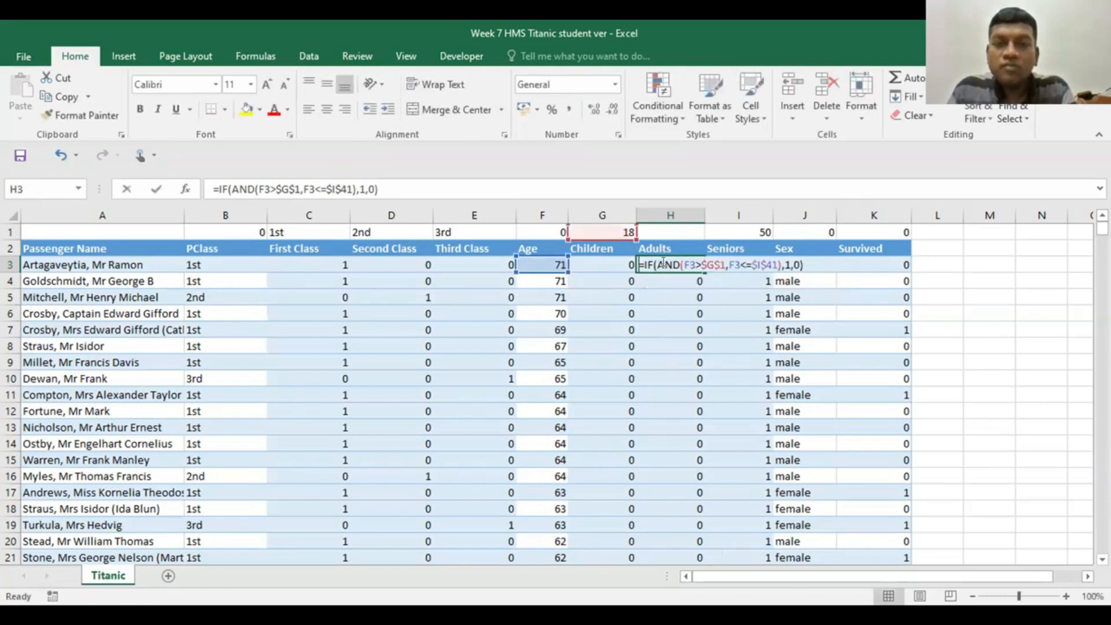
key("ctrl+Return")
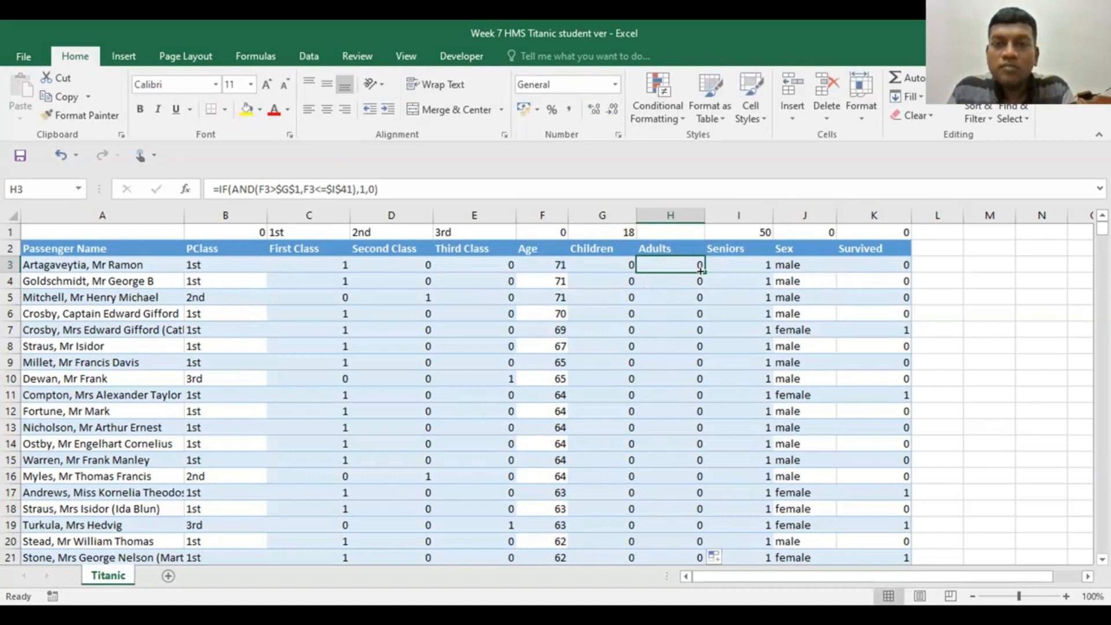
double_click(701, 271)
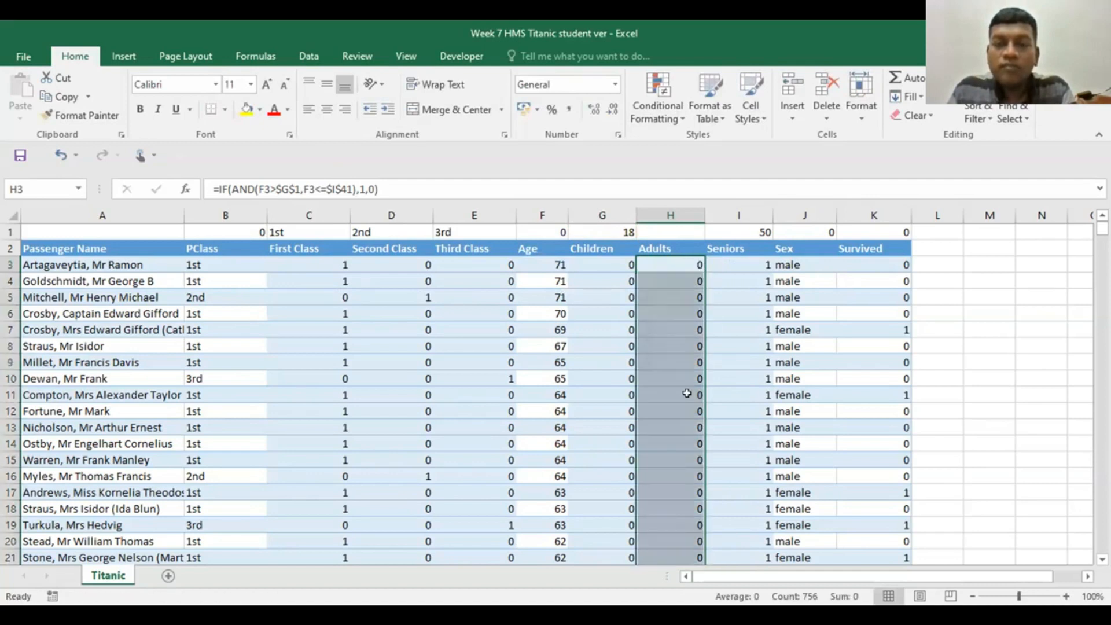
scroll(687, 392, "down", 14)
scroll(687, 393, "down", 9)
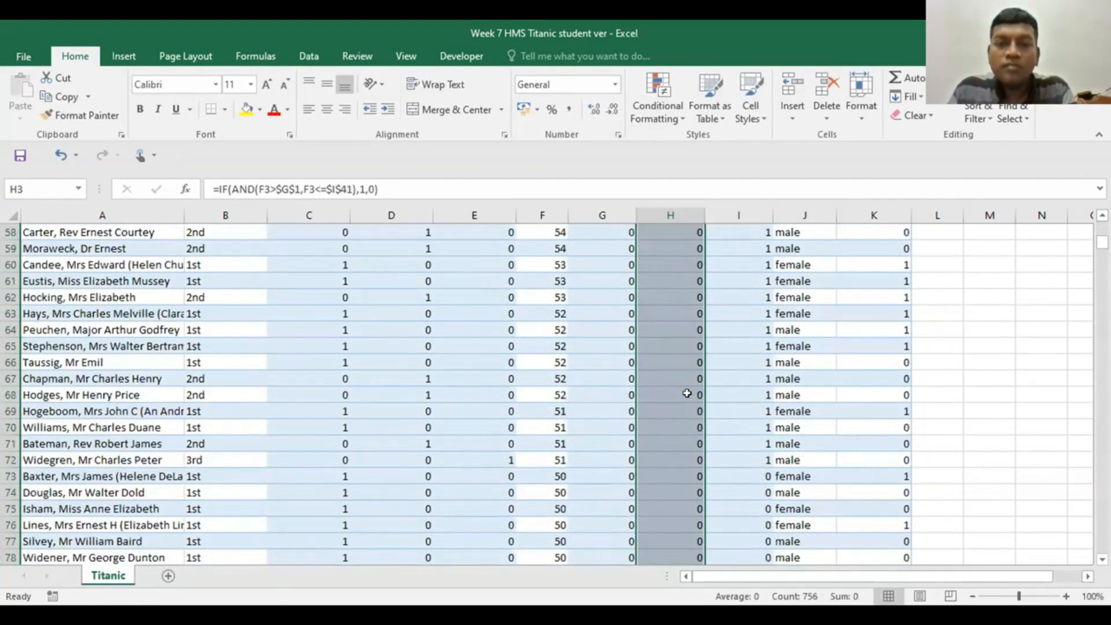
scroll(687, 393, "up", 20)
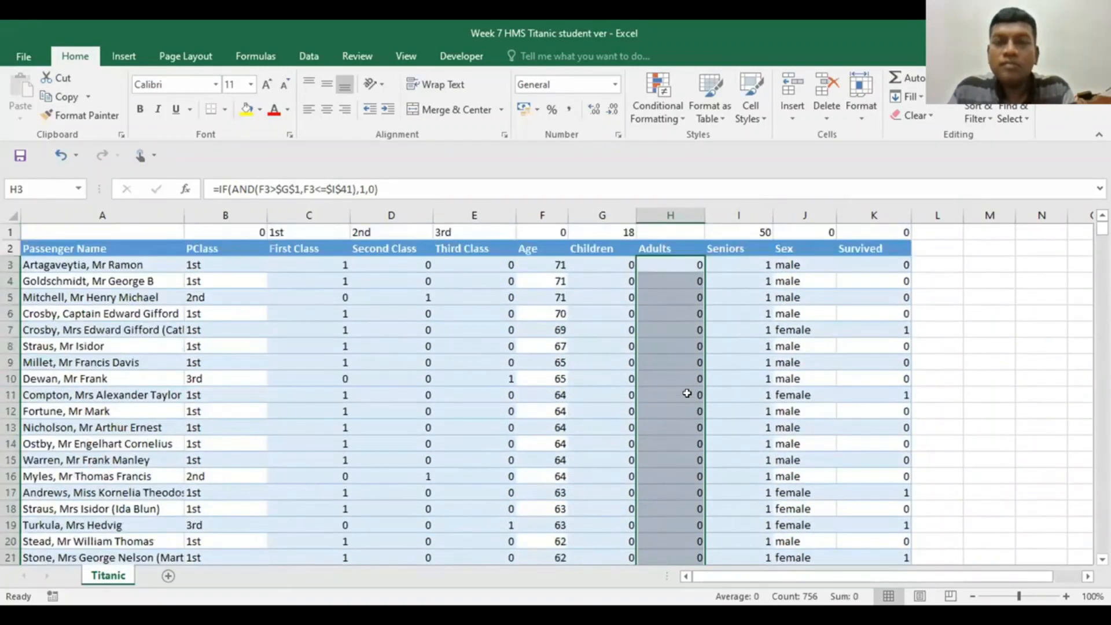
left_click(671, 260)
double_click(671, 262)
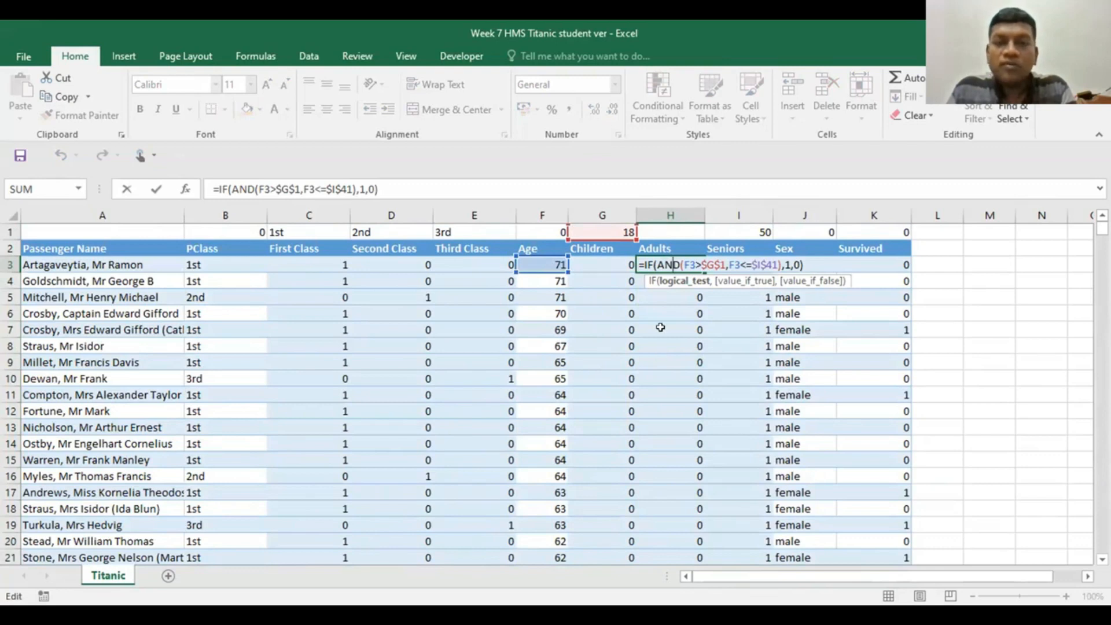
key("Escape")
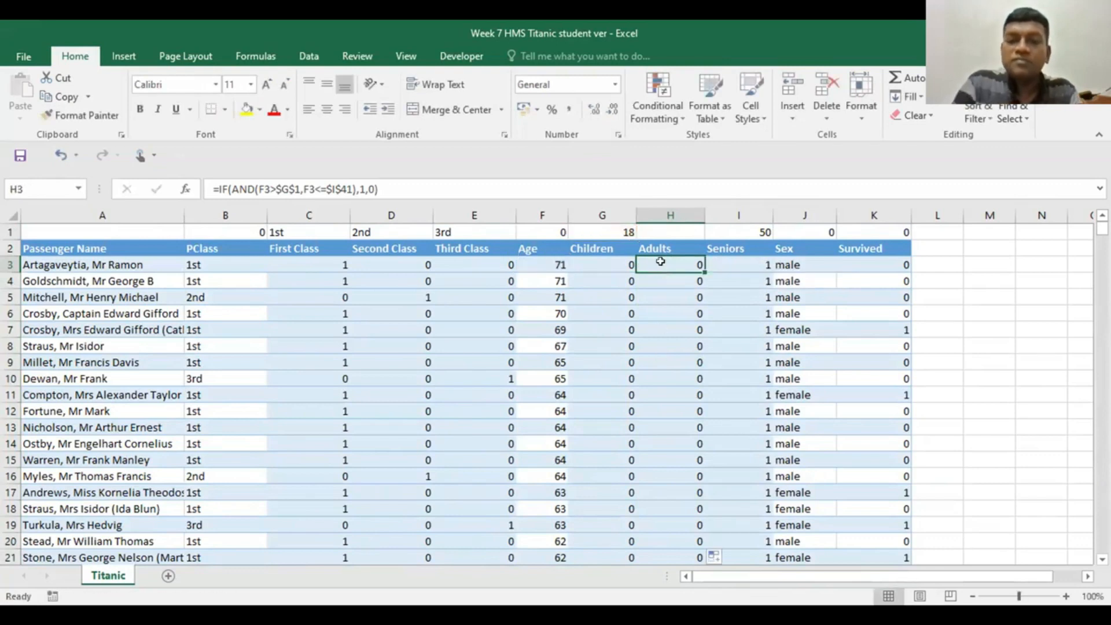
Step: Clear H3 and begin a new Adults formula with the first age condition, =IF(AND(F3>$G$1
key("Delete")
type("=")
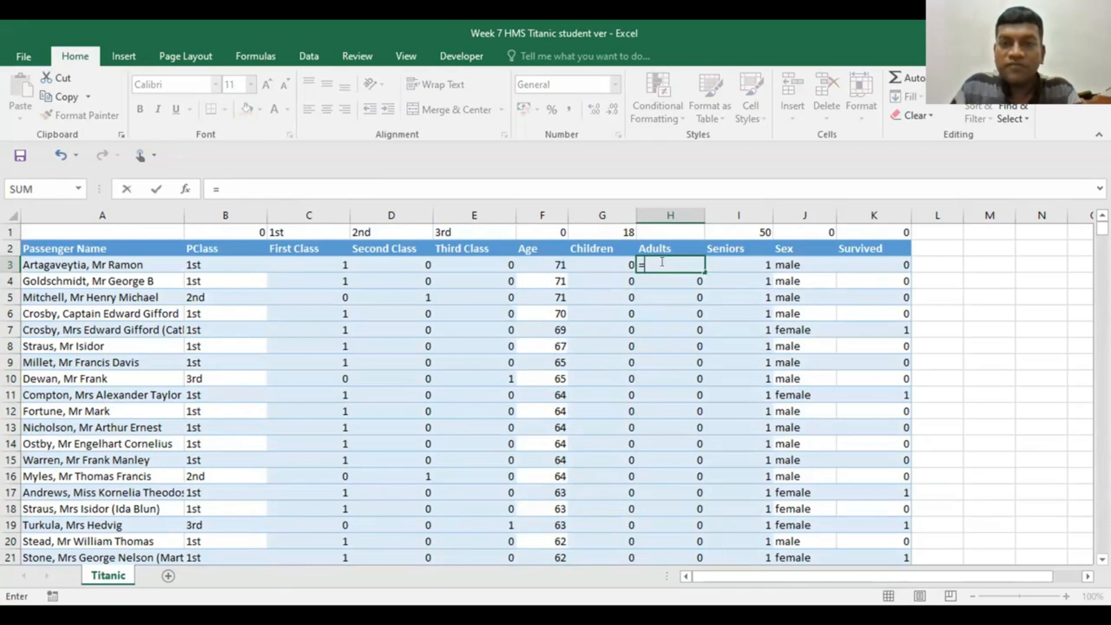
type("if")
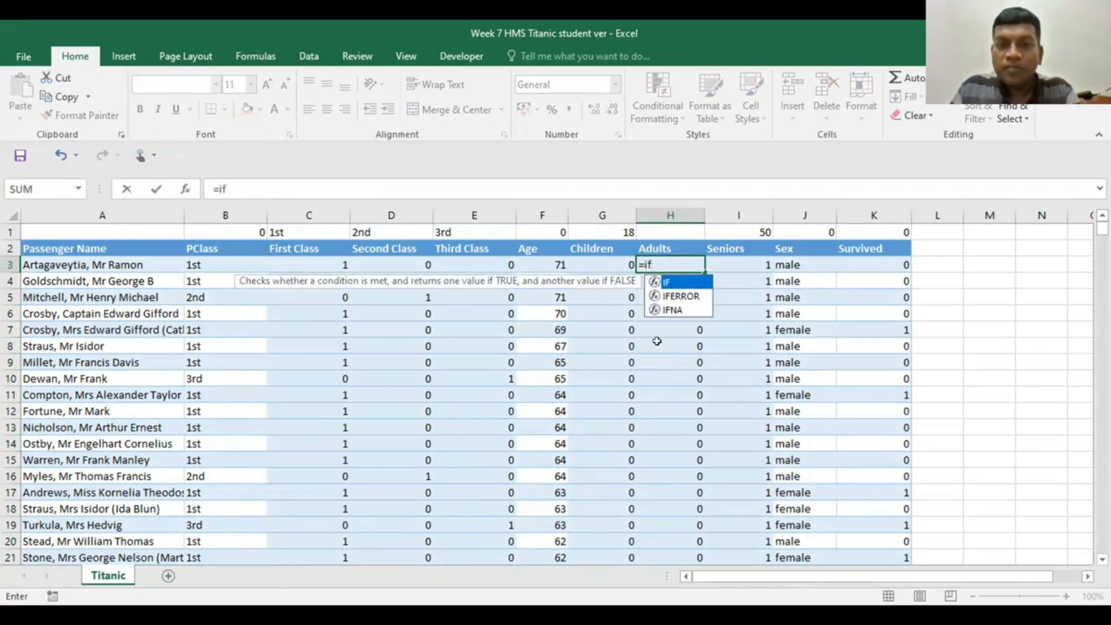
key("Tab")
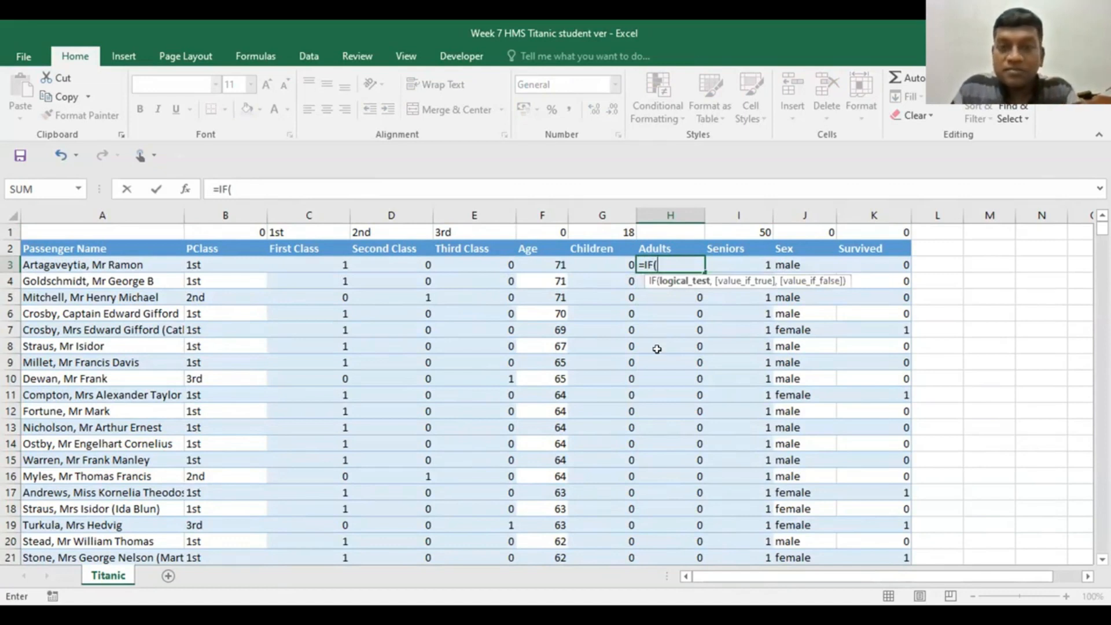
type("an")
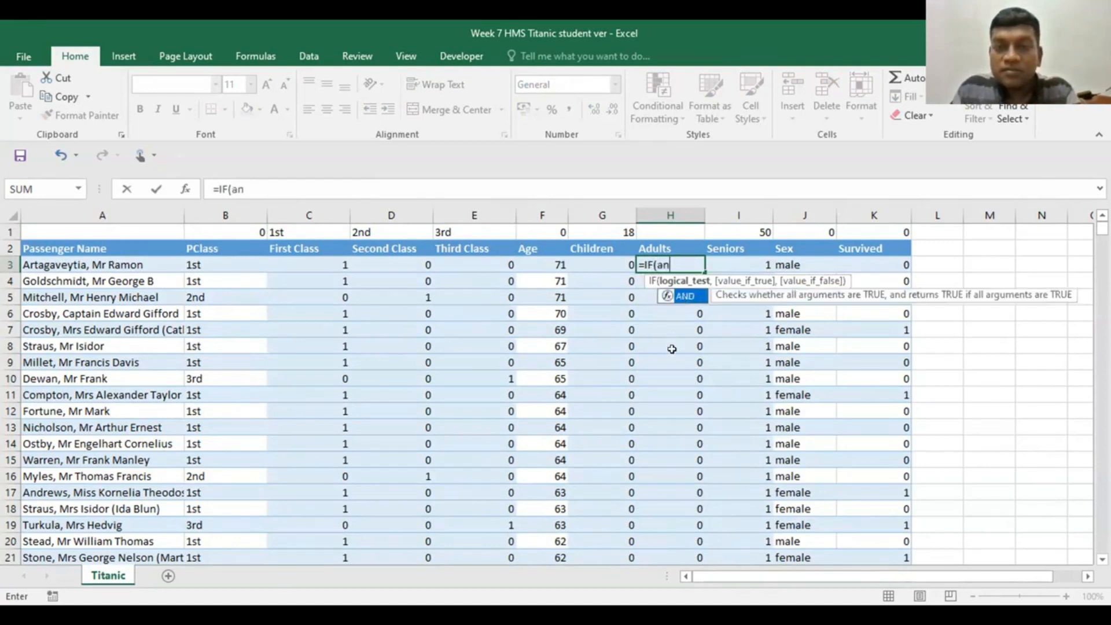
key("Tab")
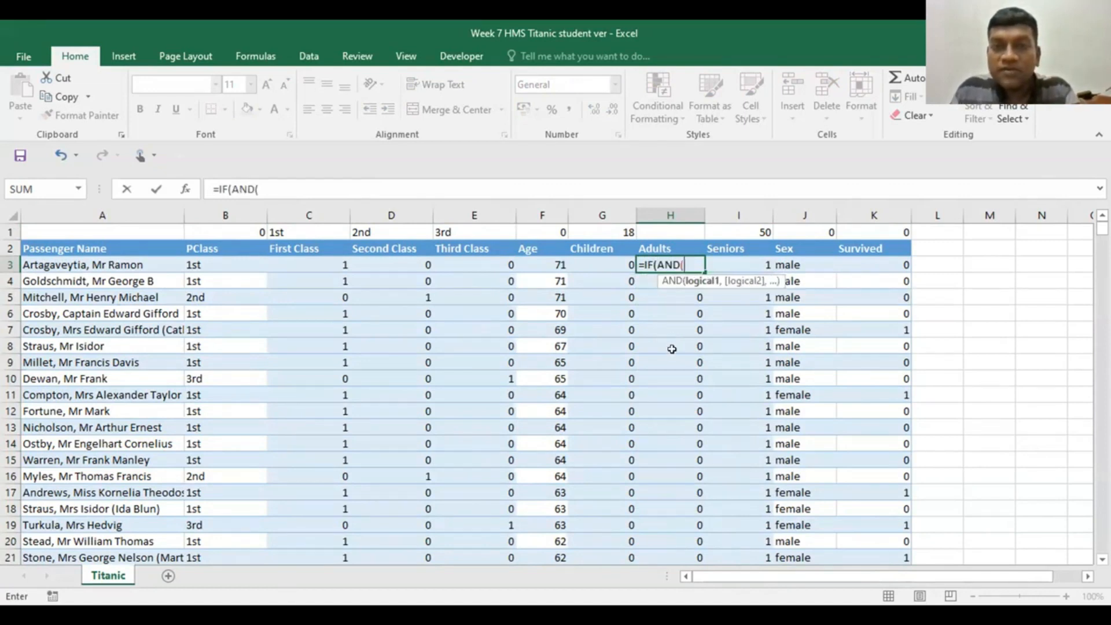
left_click(551, 264)
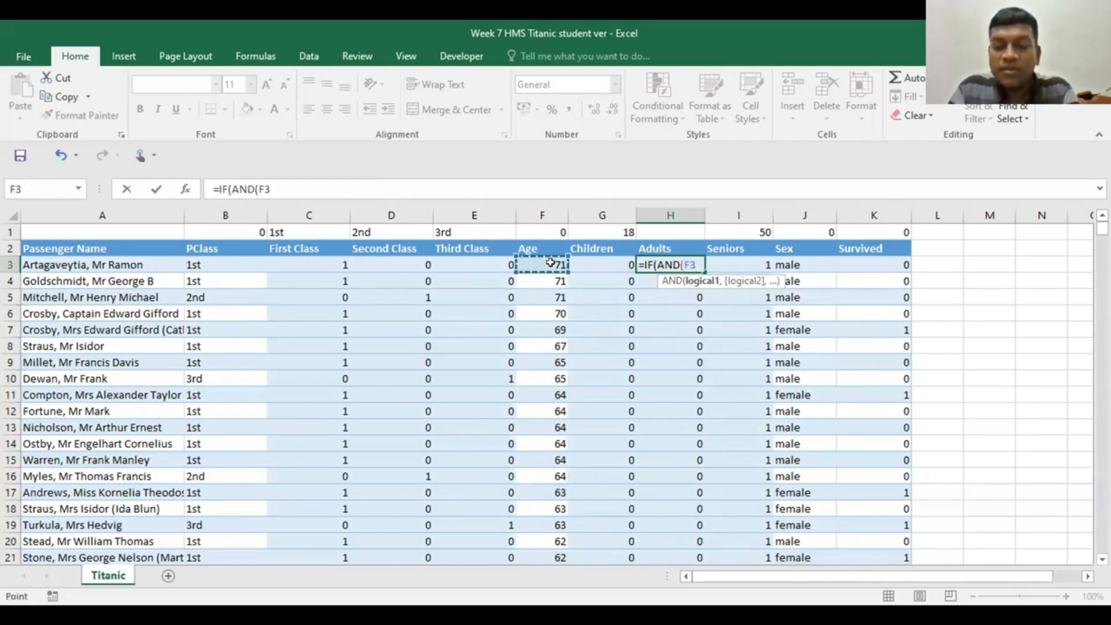
type(">")
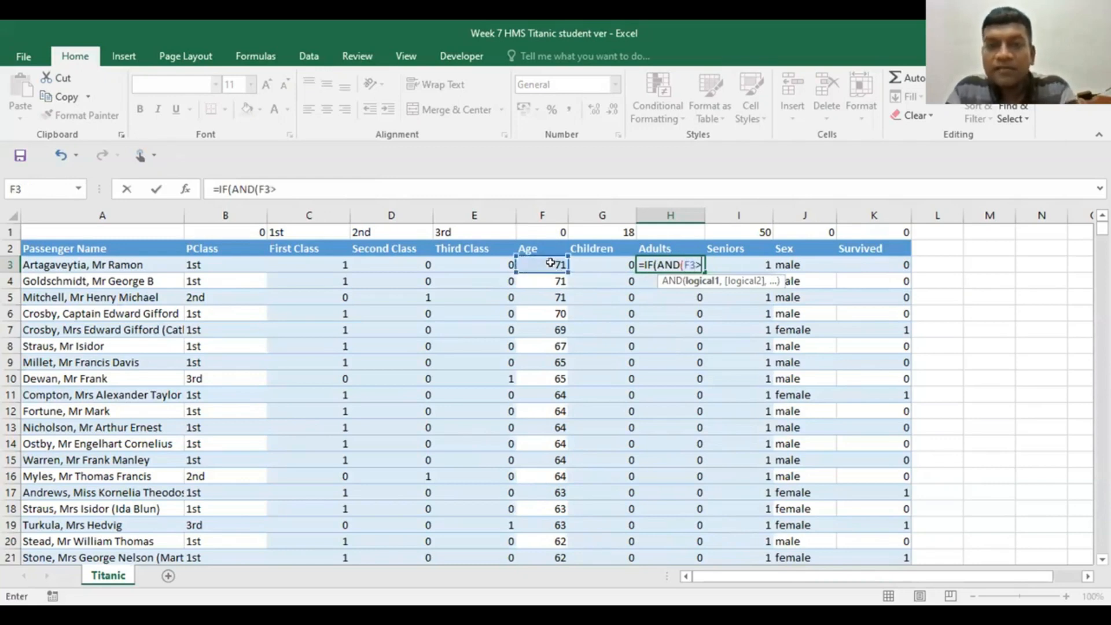
left_click(596, 231)
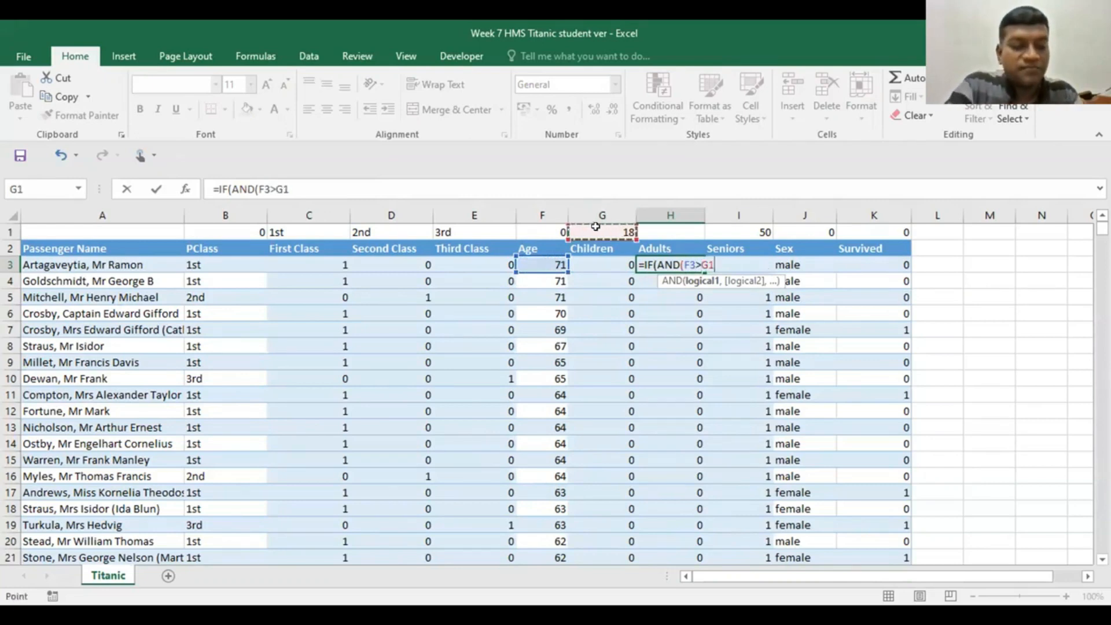
key("F4")
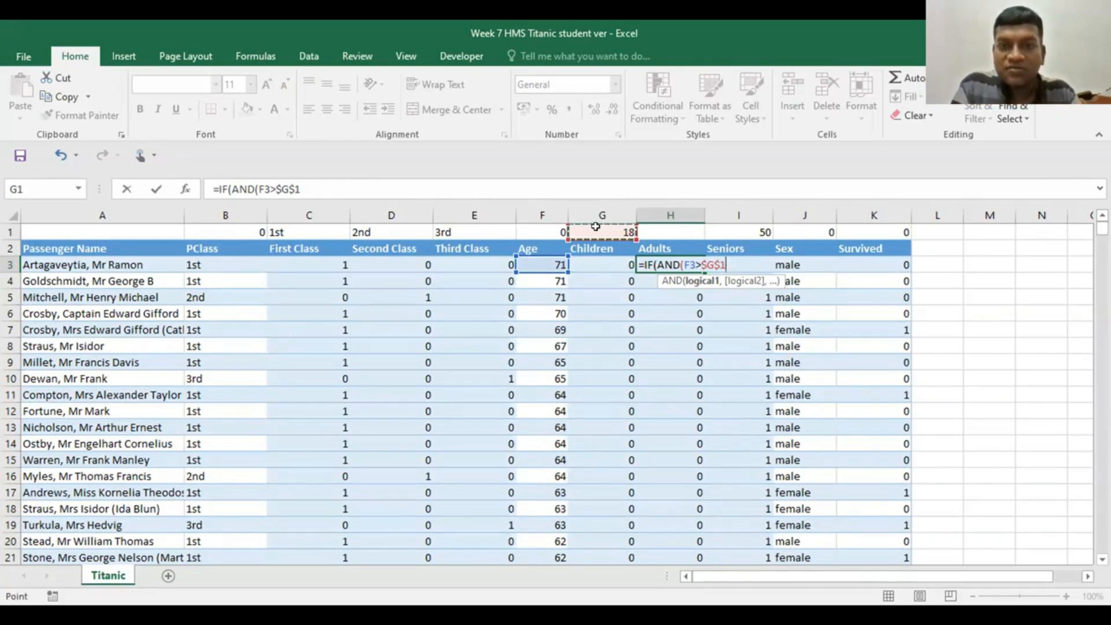
Step: Complete the Adults formula in H3 with the upper age limit, making it =IF(AND(F3>$G$1,F3<=$I$1),1,0)
type(",")
left_click(544, 264)
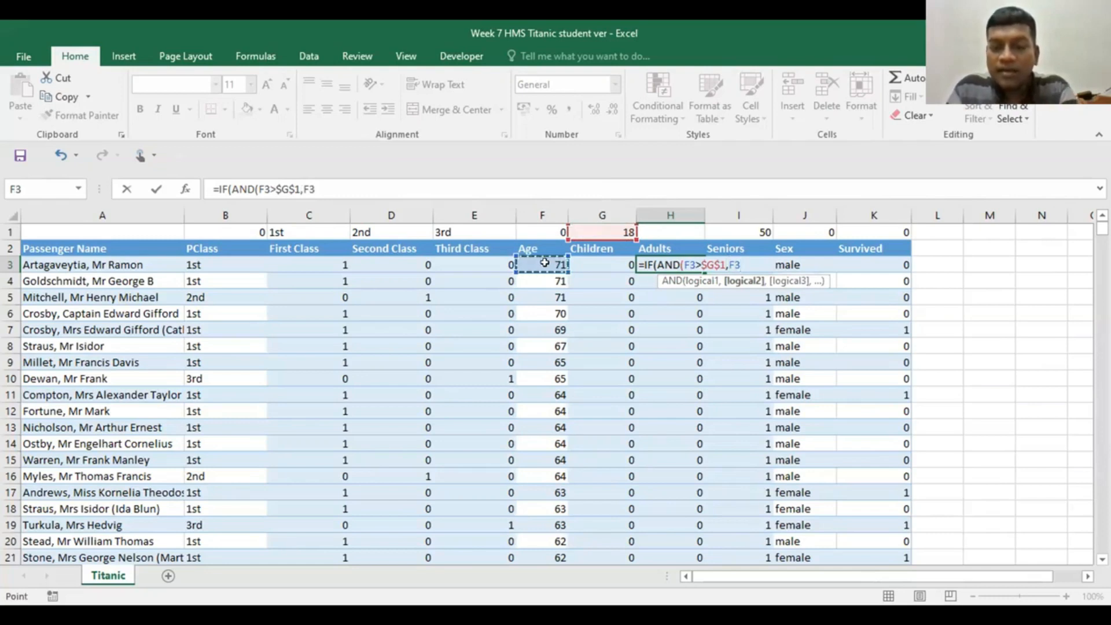
type("<")
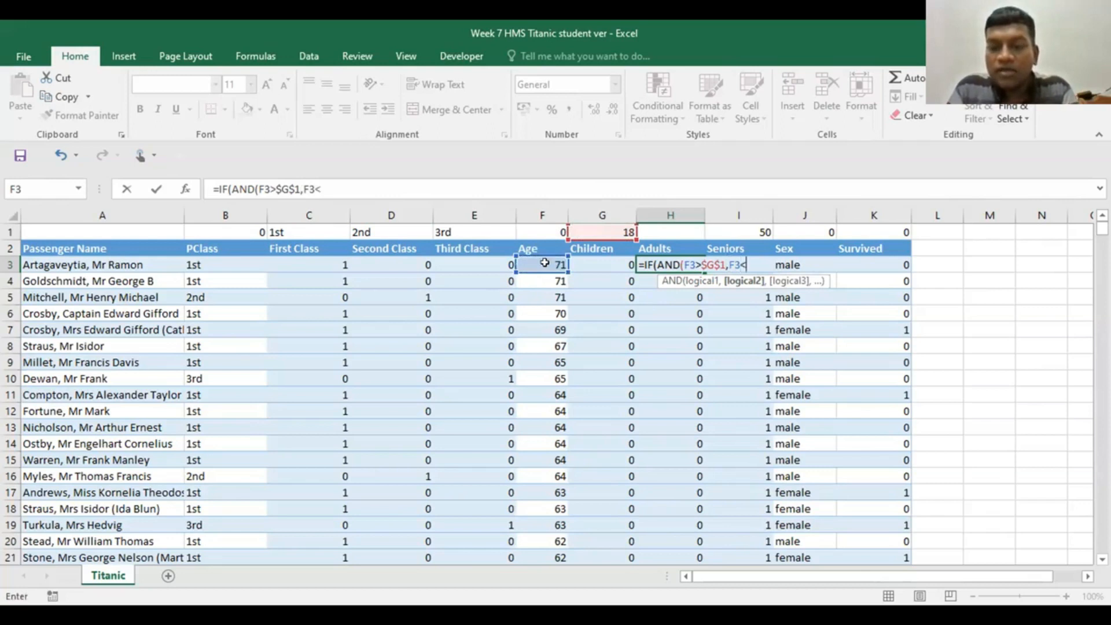
type("=")
left_click(738, 231)
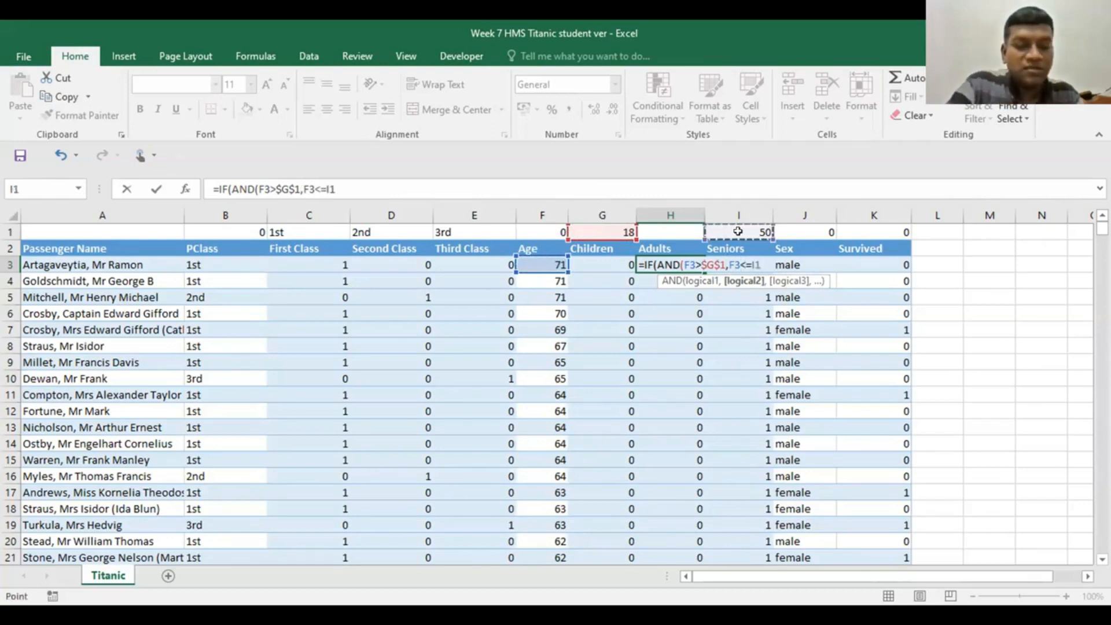
key("F4")
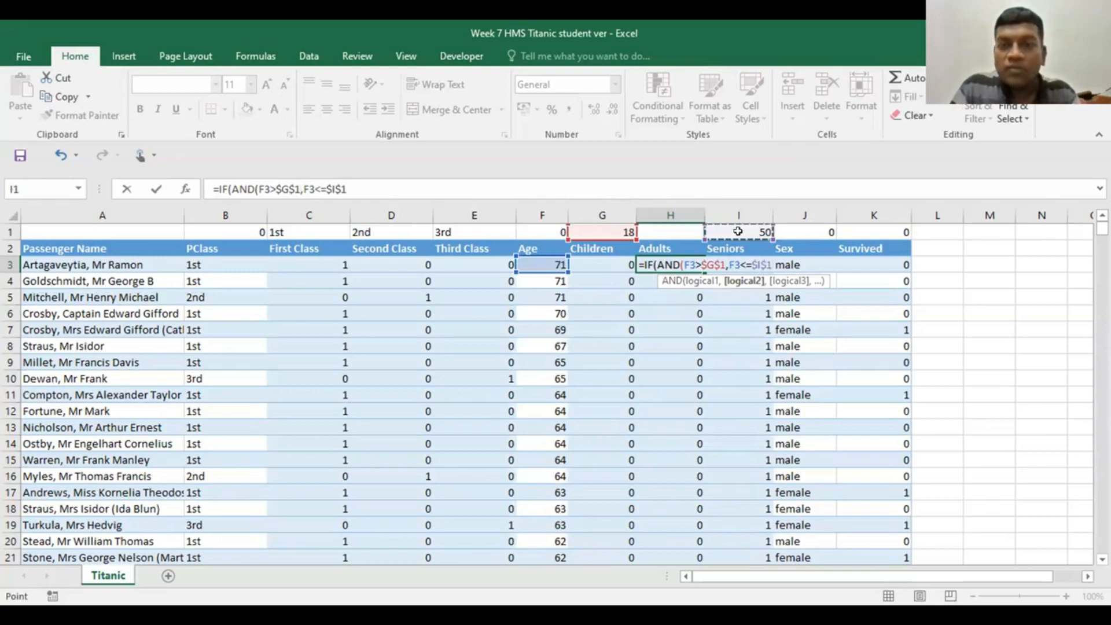
type(")")
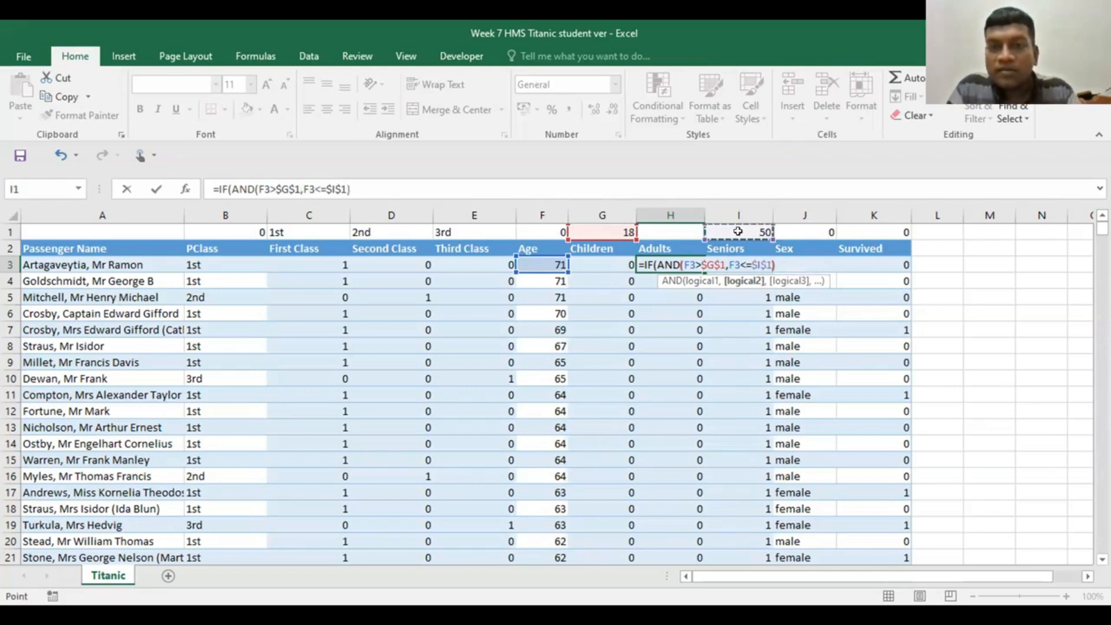
type(",")
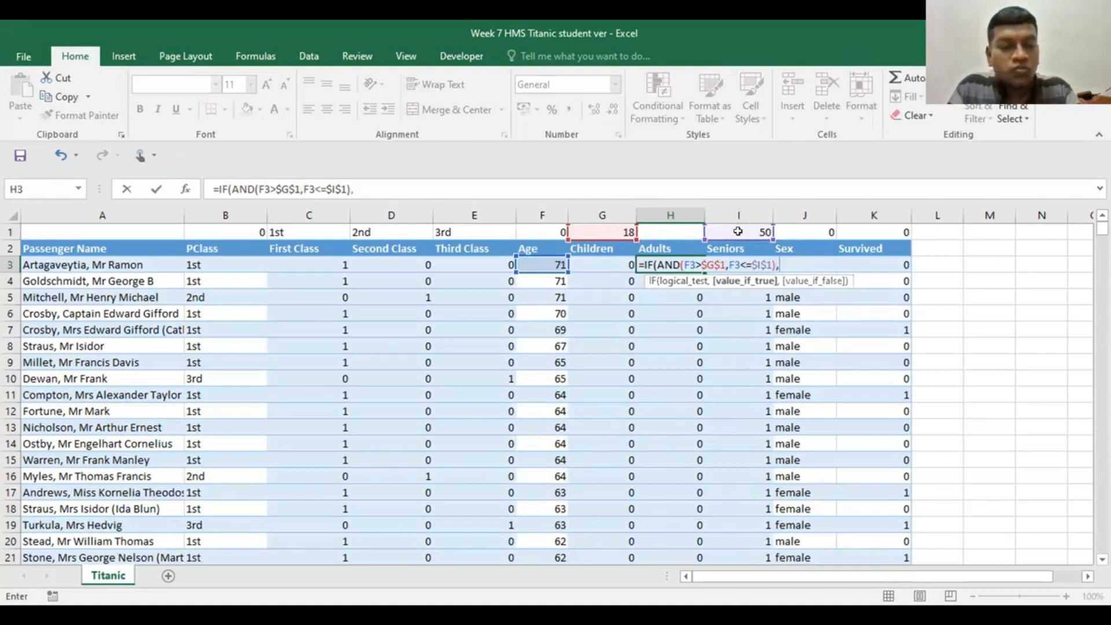
type("1")
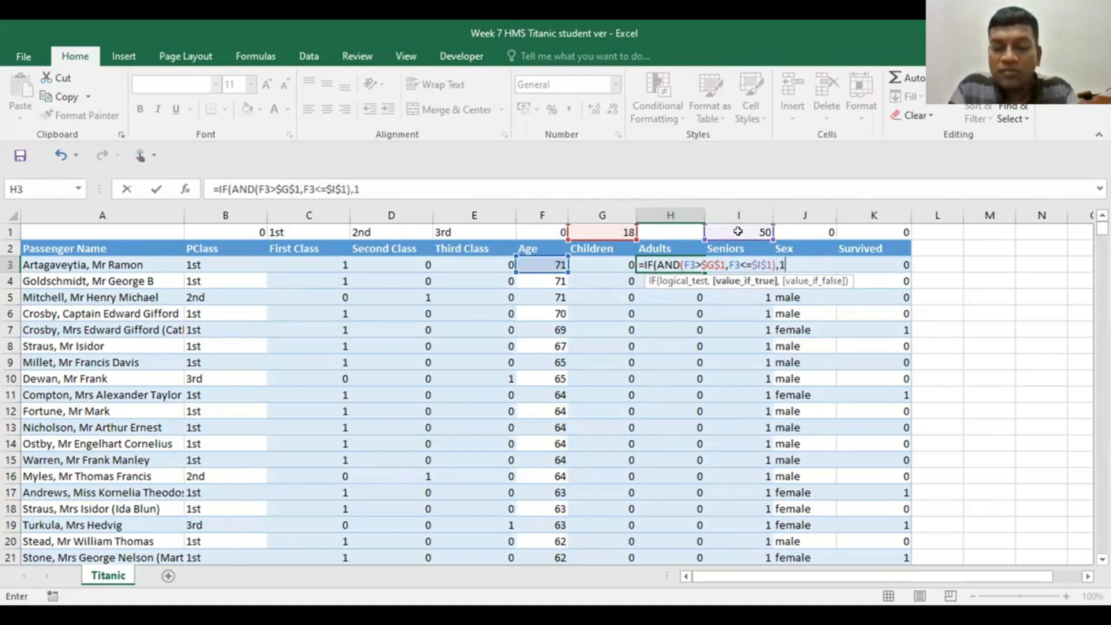
type(",0)")
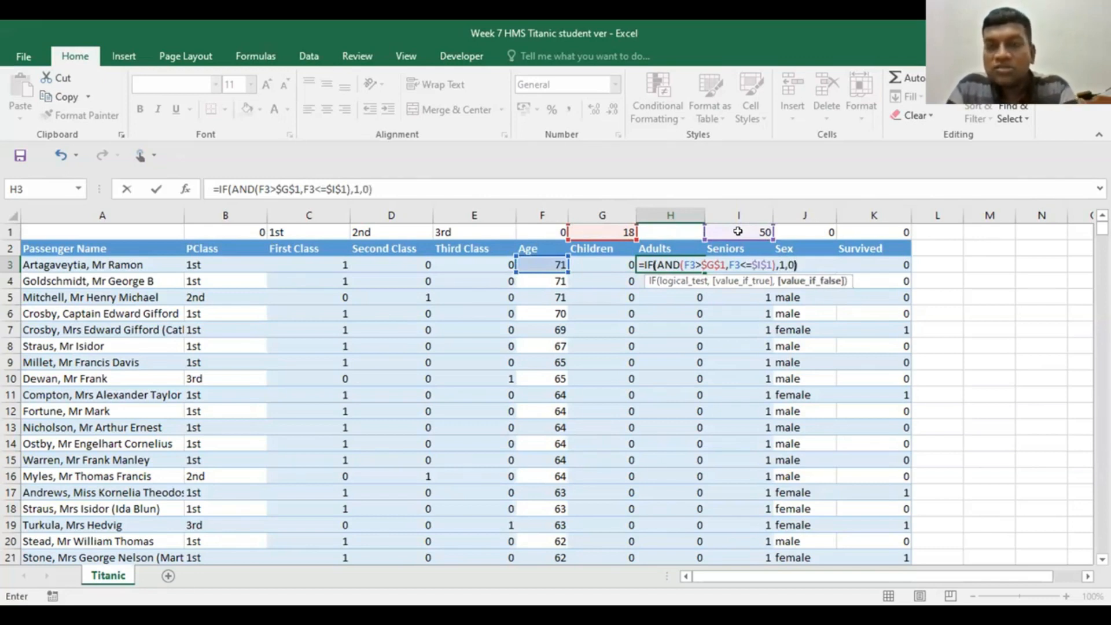
key("Return")
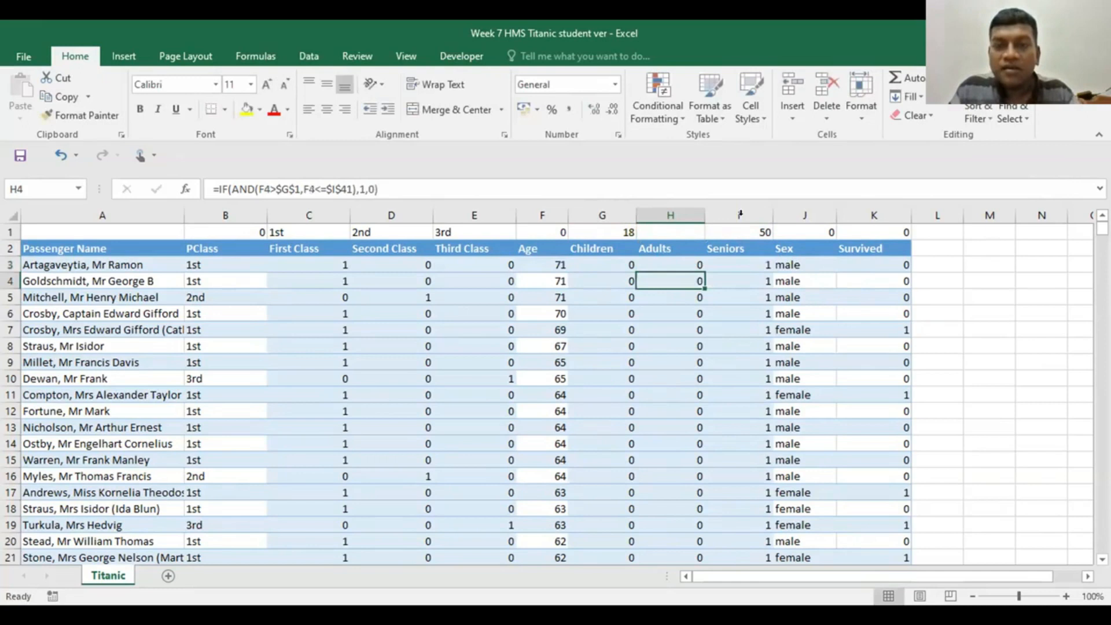
Step: Fill the rebuilt H3 formula down the Adults column and check the flags around age 50
left_click(675, 259)
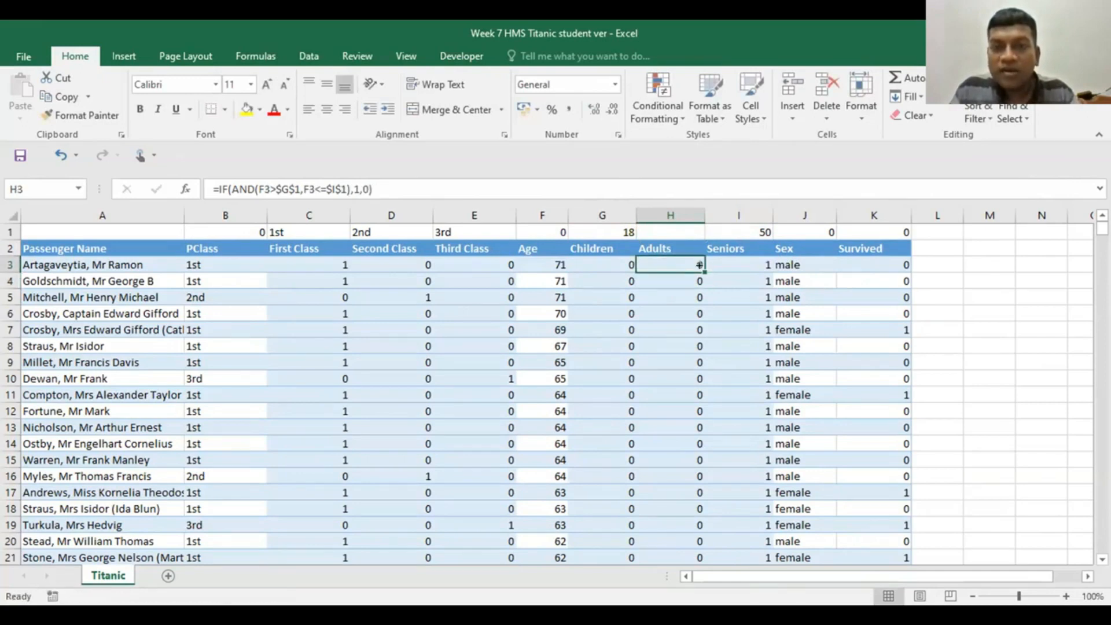
double_click(704, 271)
scroll(720, 453, "down", 20)
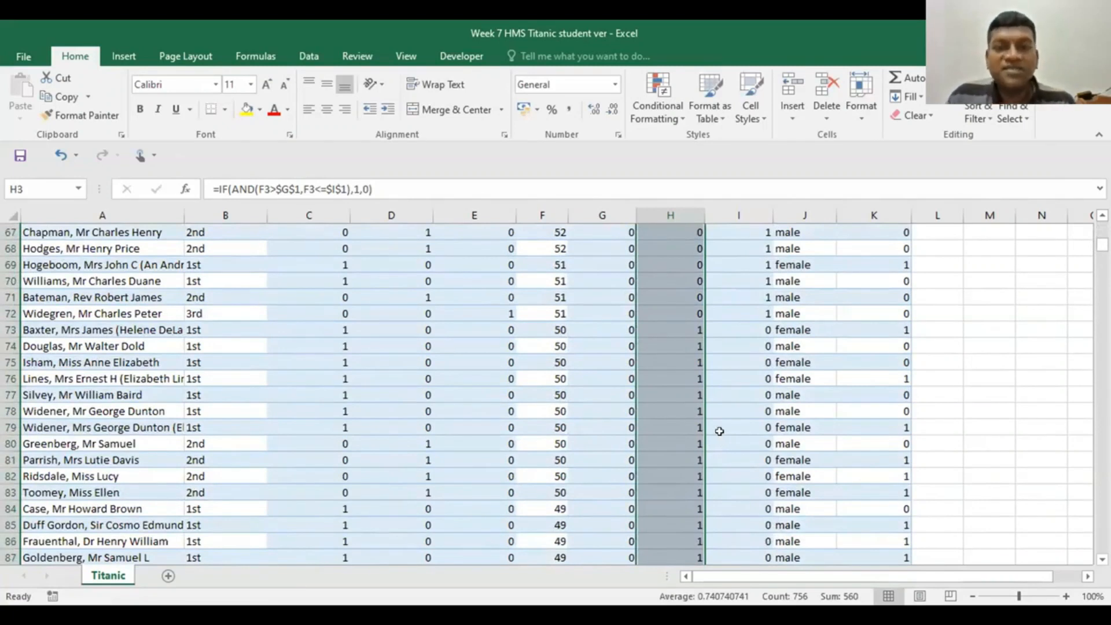
left_click(671, 326)
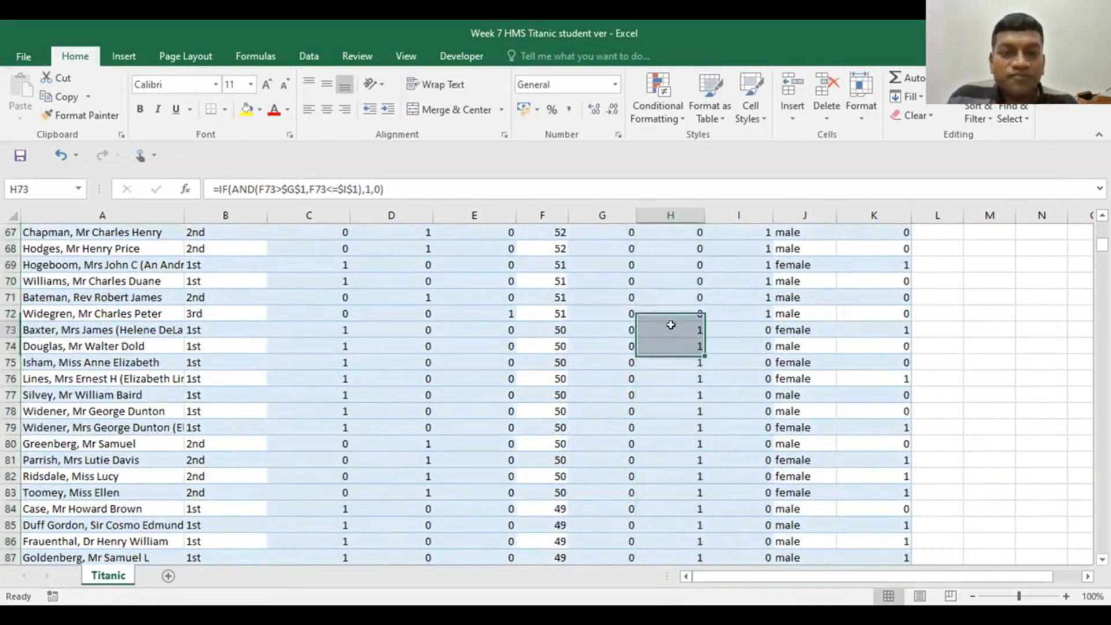
left_click(550, 328)
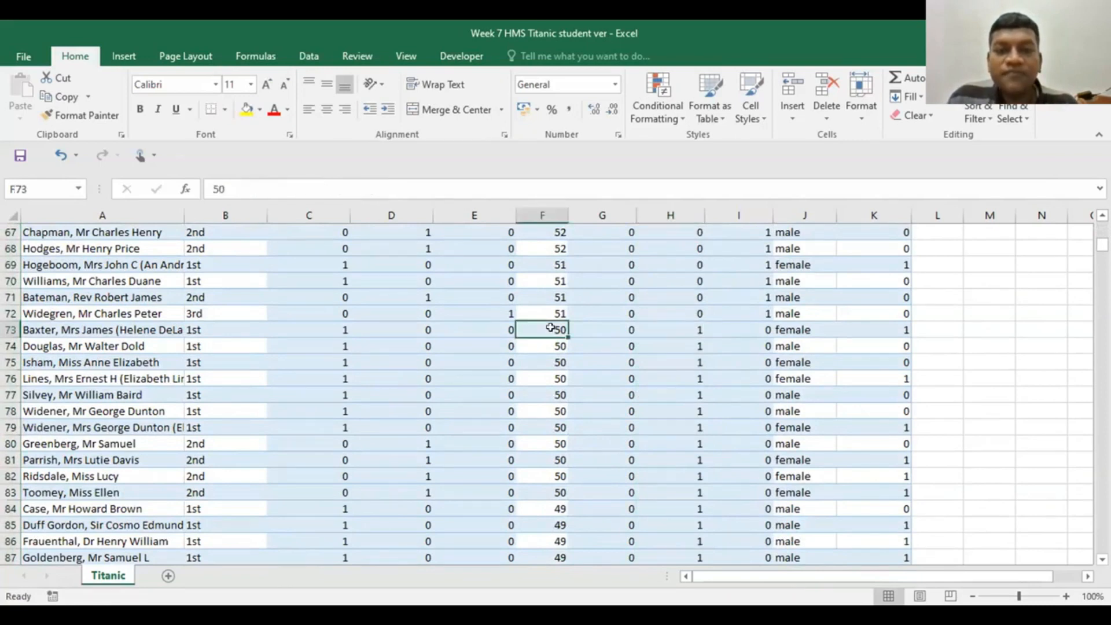
left_click(663, 325)
left_click(519, 327)
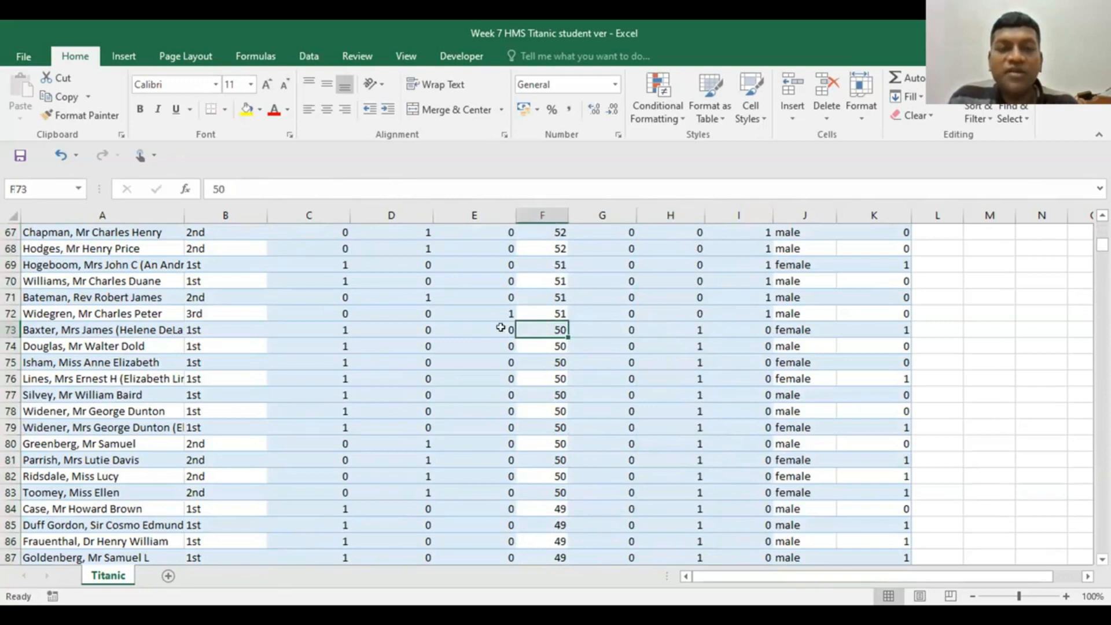
Step: Inspect the Adults formula in H73 and compare the age-group flags above and below the age 50 boundary
left_click(680, 329)
scroll(682, 329, "up", 20)
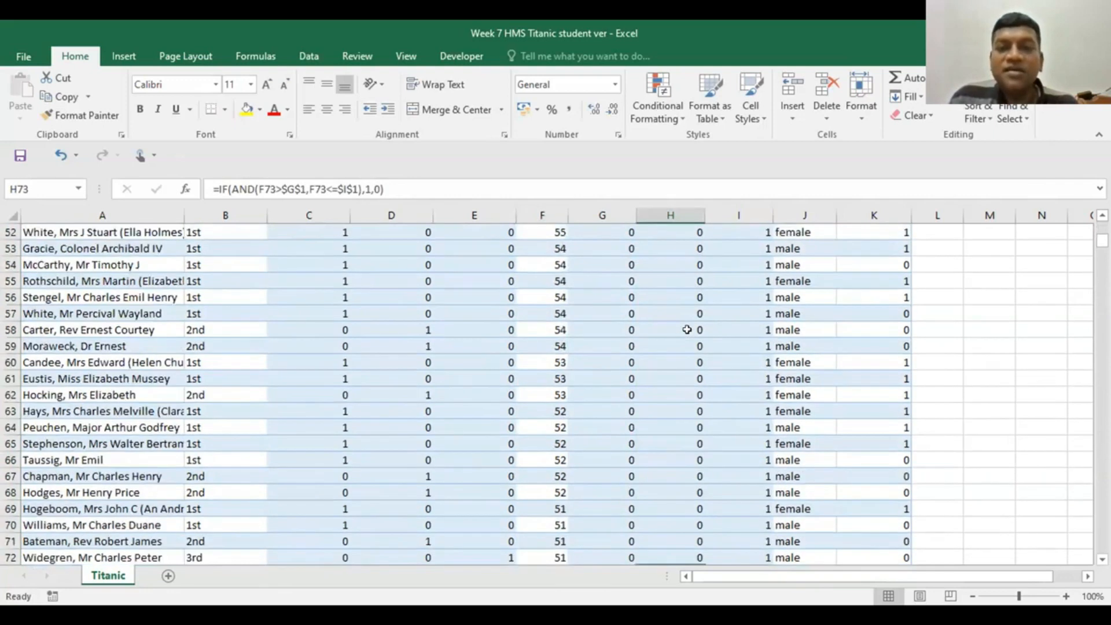
scroll(687, 329, "up", 2)
scroll(687, 330, "down", 20)
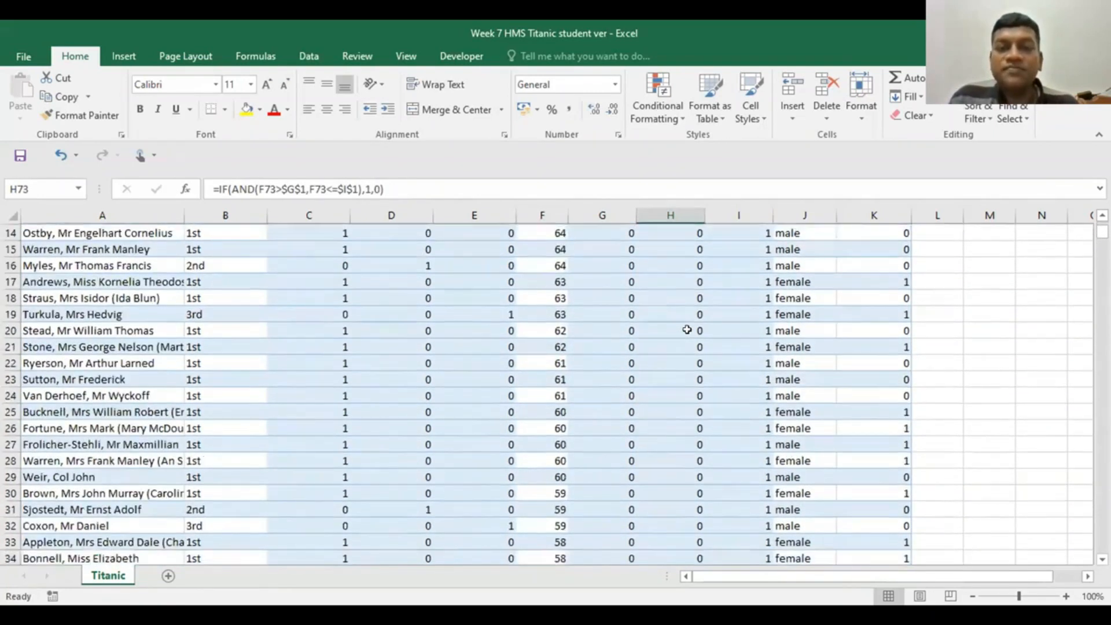
scroll(688, 330, "down", 4)
scroll(669, 335, "up", 3)
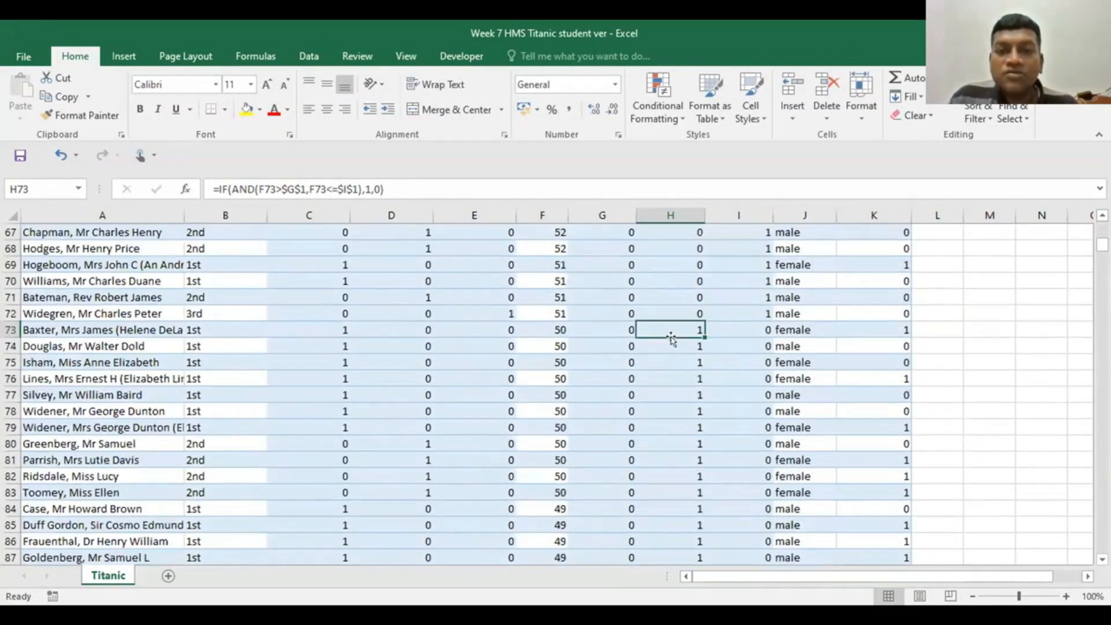
Step: Check the Adults flags down to the age 19 to 18 boundary and inspect the formulas in H632 and G633
scroll(669, 393, "down", 20)
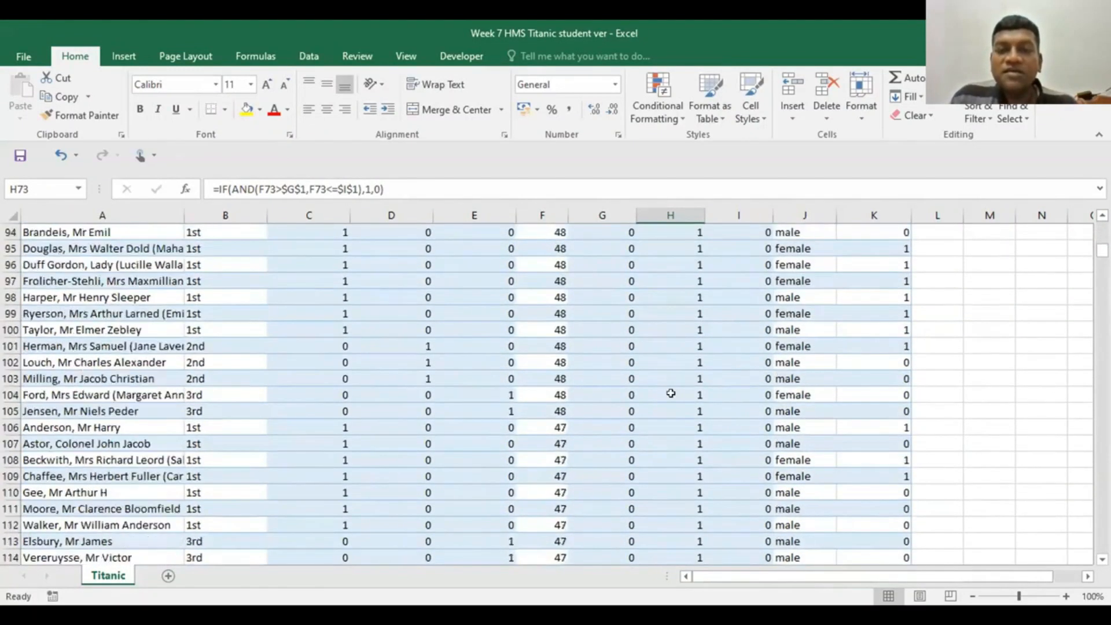
scroll(671, 393, "down", 20)
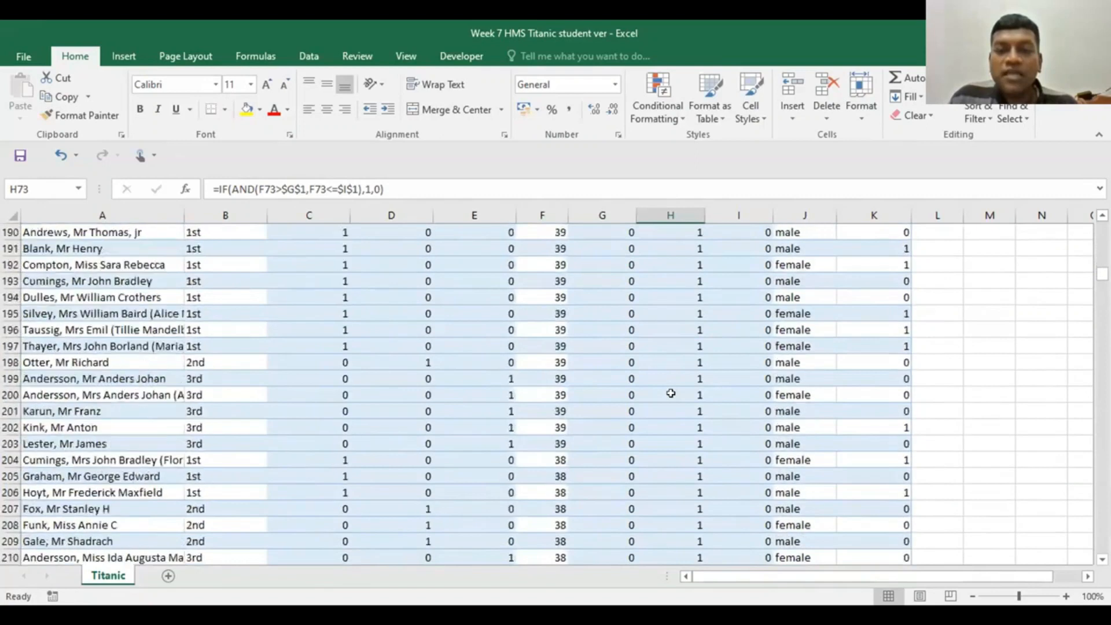
scroll(671, 393, "down", 20)
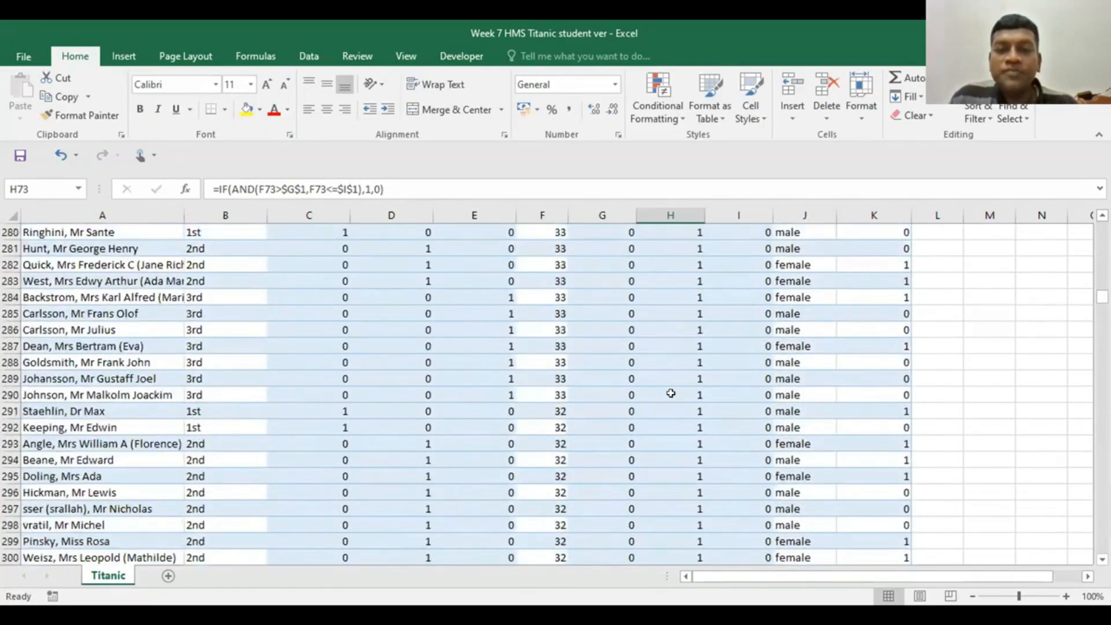
scroll(671, 393, "down", 20)
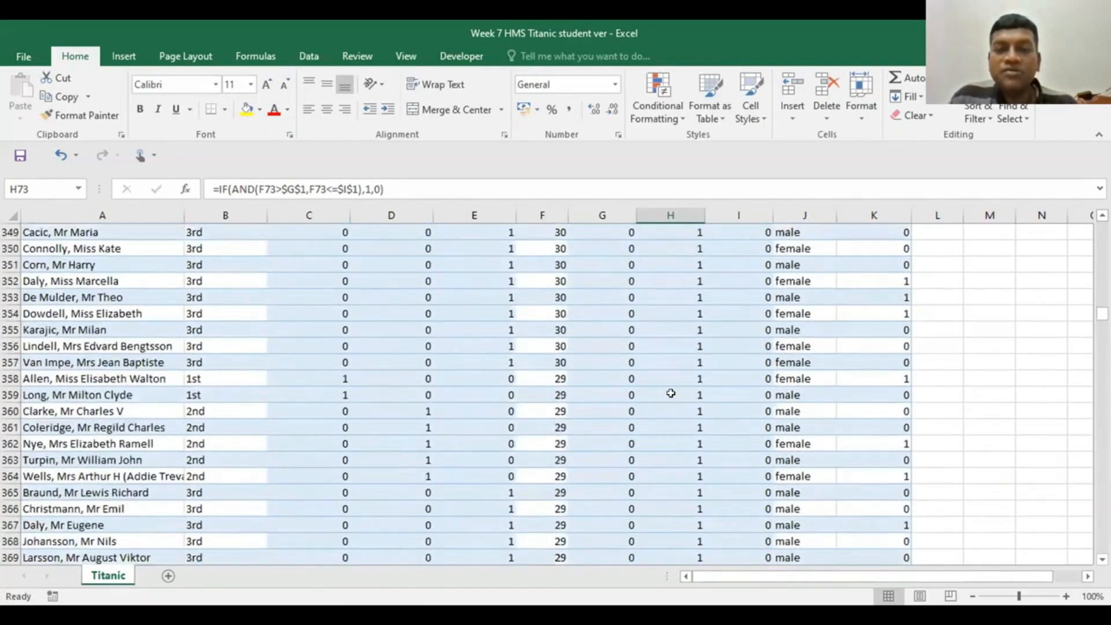
scroll(671, 393, "down", 20)
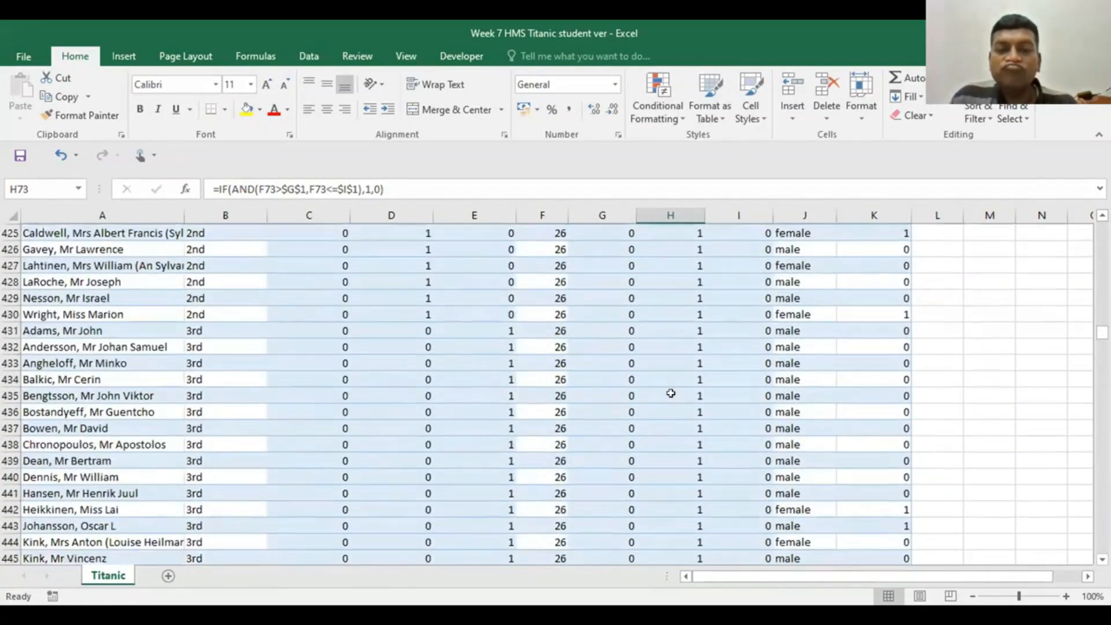
scroll(670, 393, "down", 20)
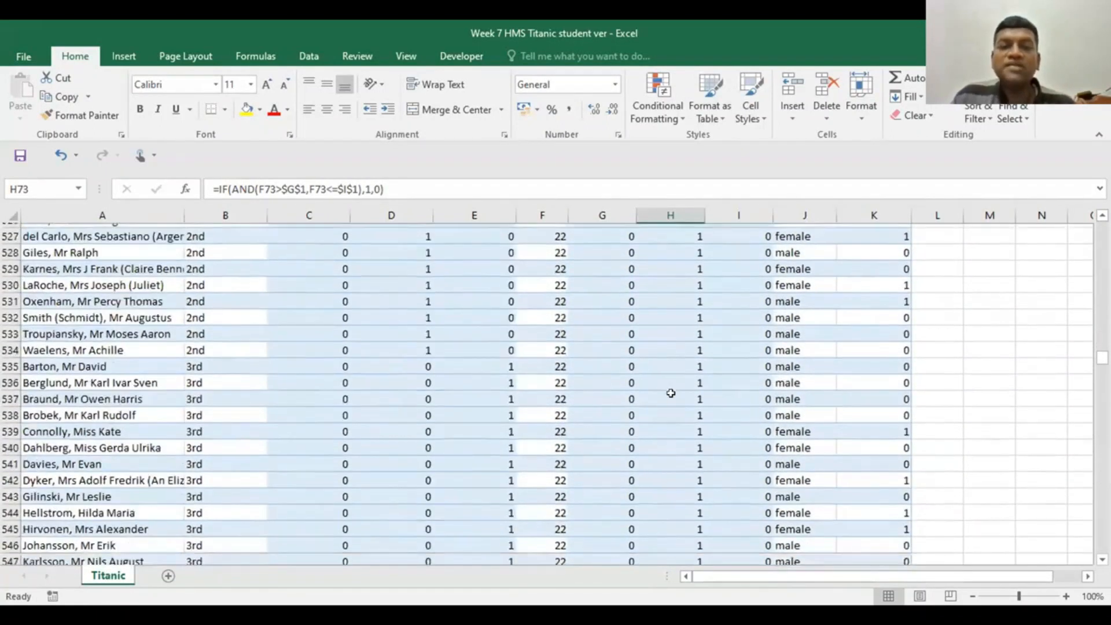
scroll(671, 393, "down", 18)
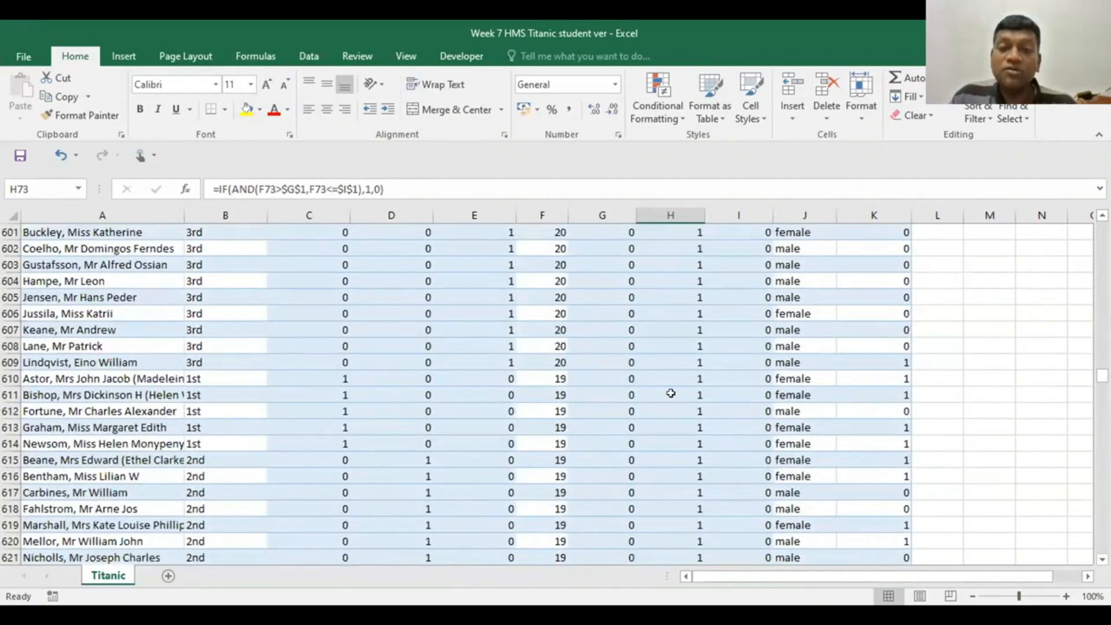
scroll(671, 393, "up", 5)
scroll(671, 393, "up", 7)
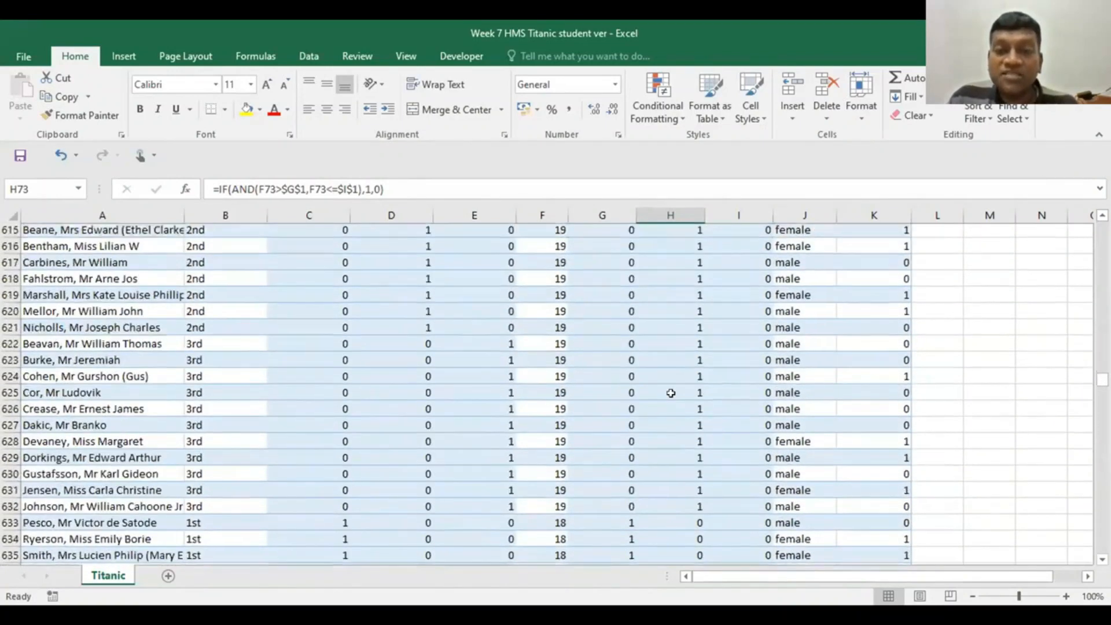
scroll(671, 393, "down", 4)
scroll(671, 393, "down", 2)
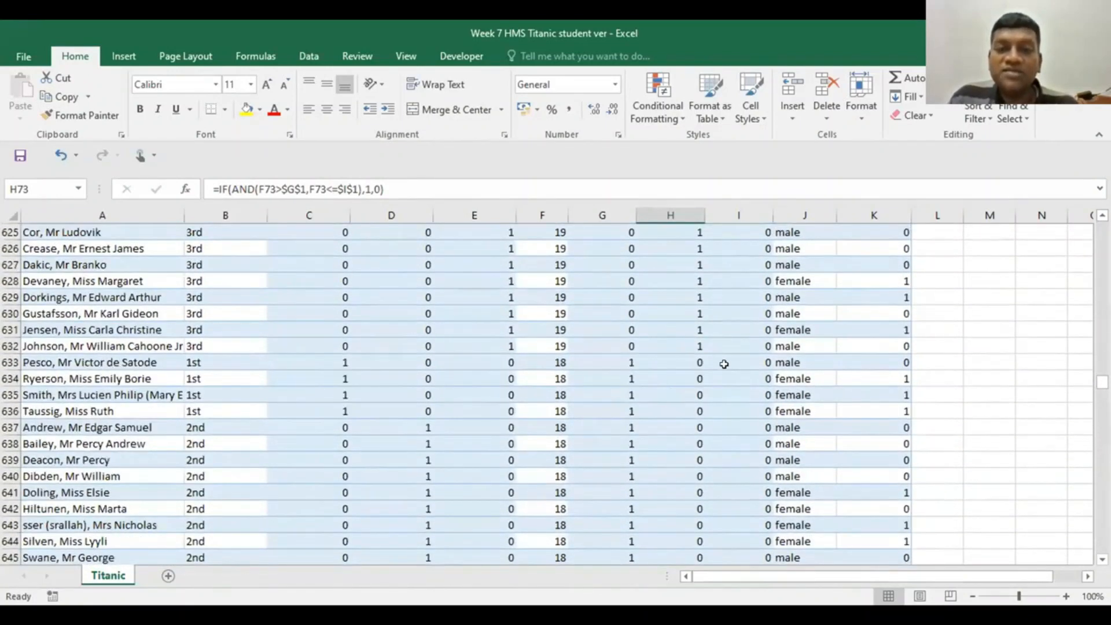
left_click(644, 343)
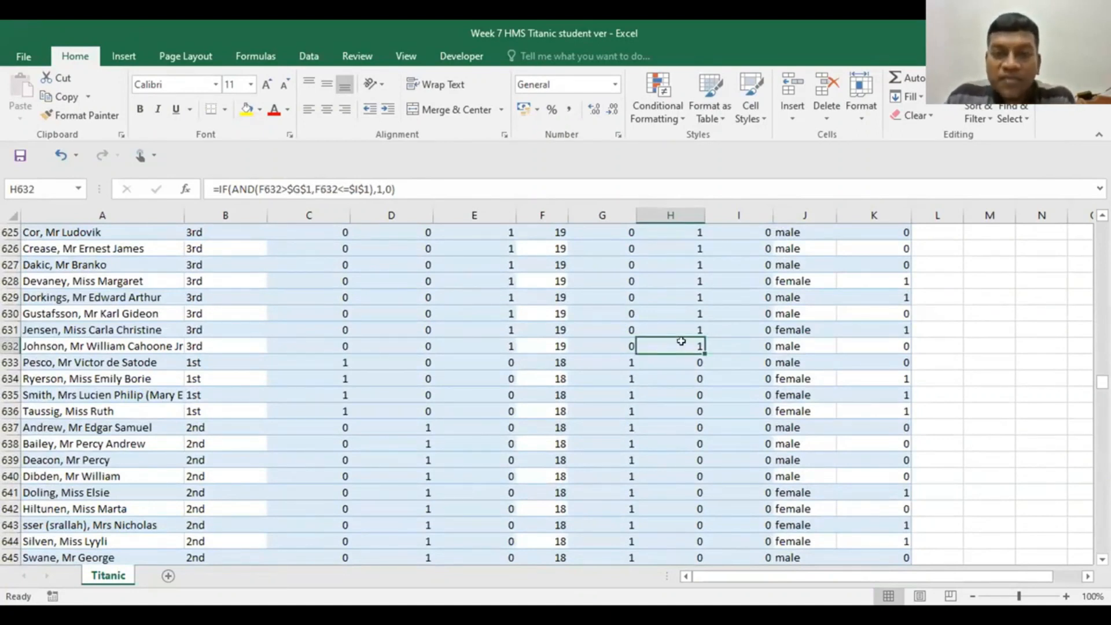
left_click(590, 363)
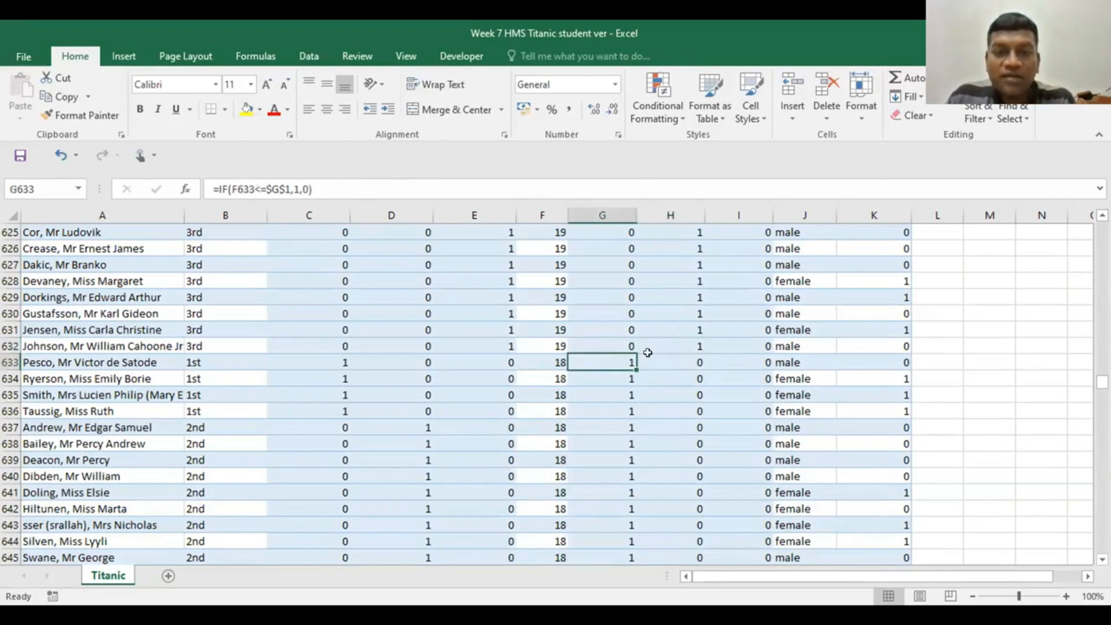
Step: Review the Adults formula in H3 and its references to the age limits in row 1, keeping it as is
left_click_drag(1102, 382, 1102, 230)
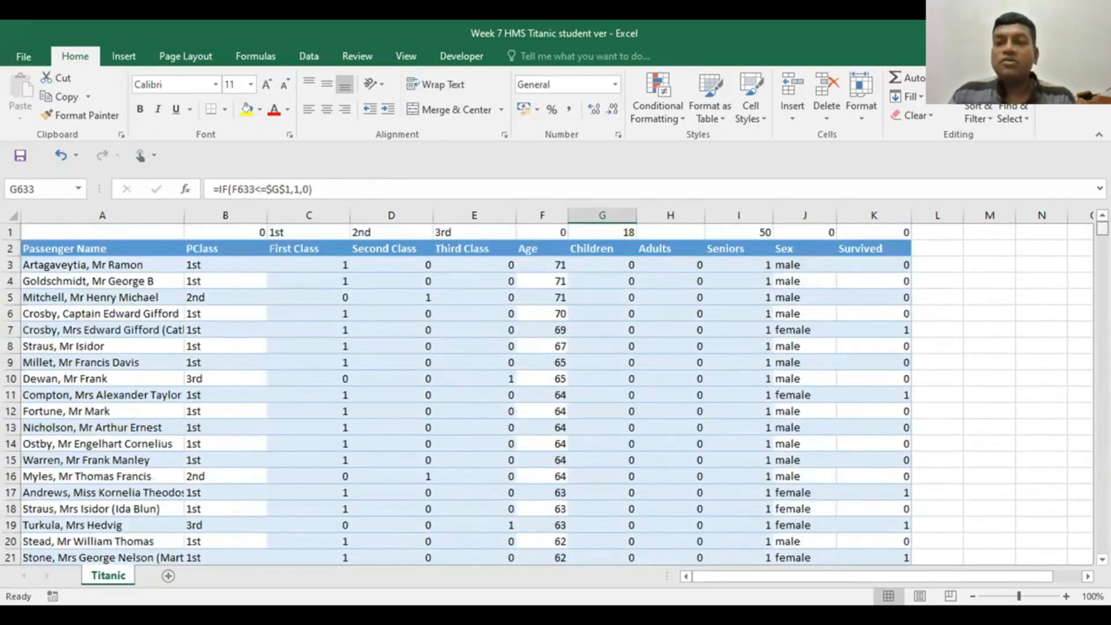
left_click(673, 264)
double_click(673, 265)
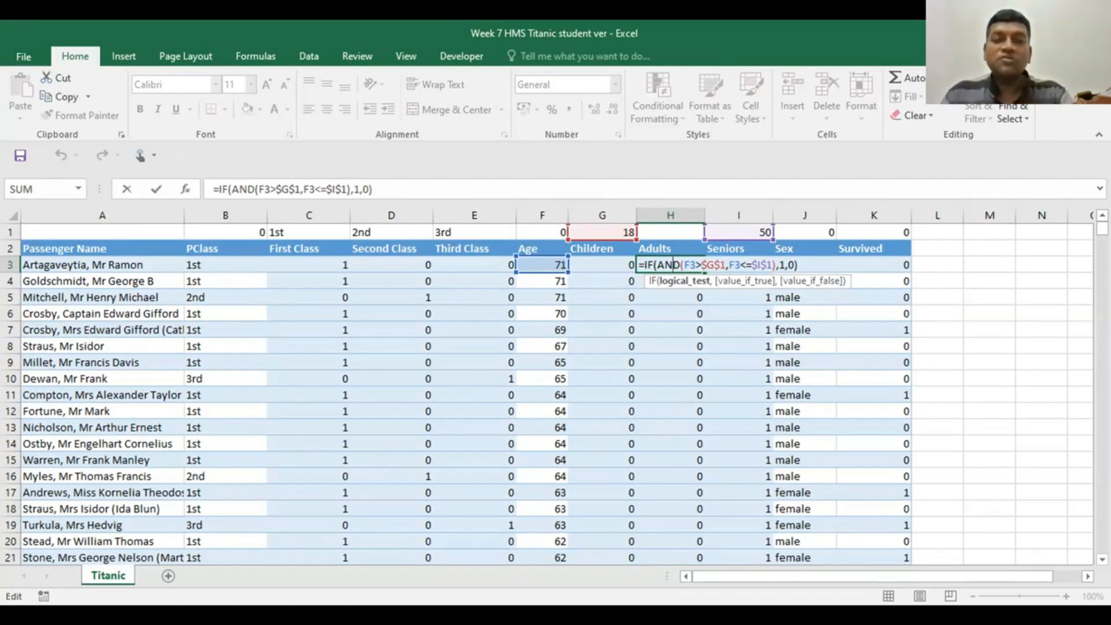
key("ctrl+Return")
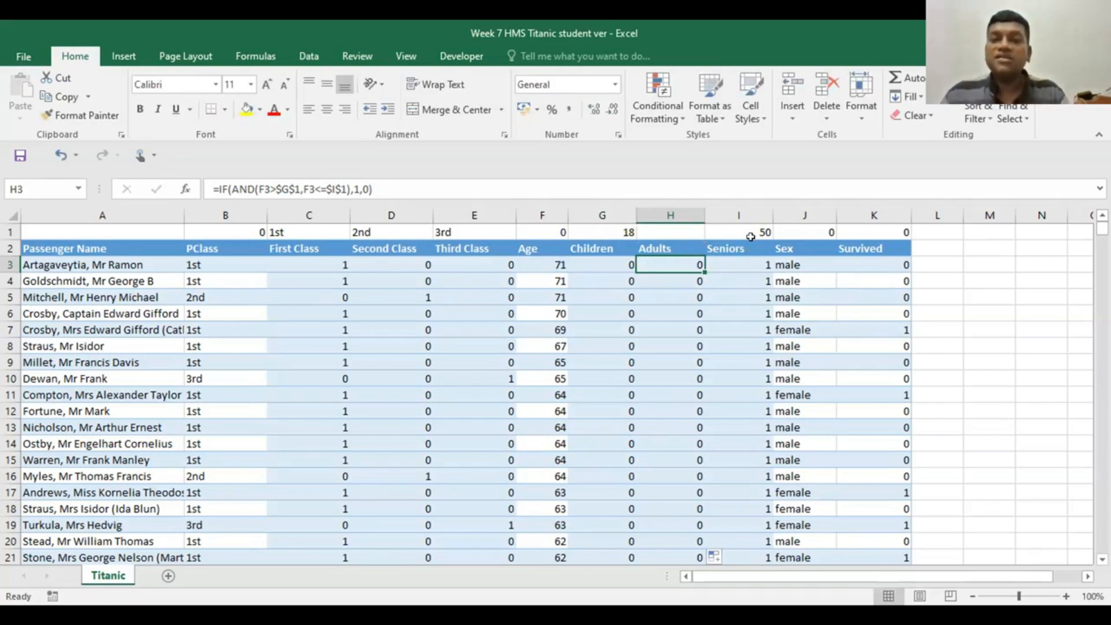
Step: Insert two blank columns between the Sex and Survived columns
left_click(862, 211)
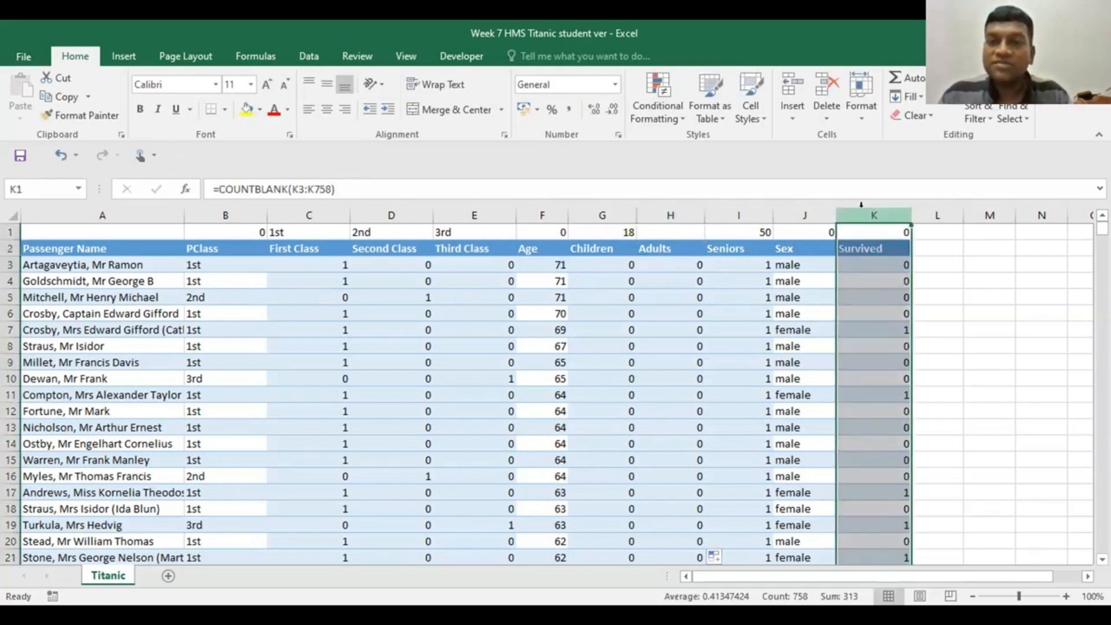
right_click(873, 216)
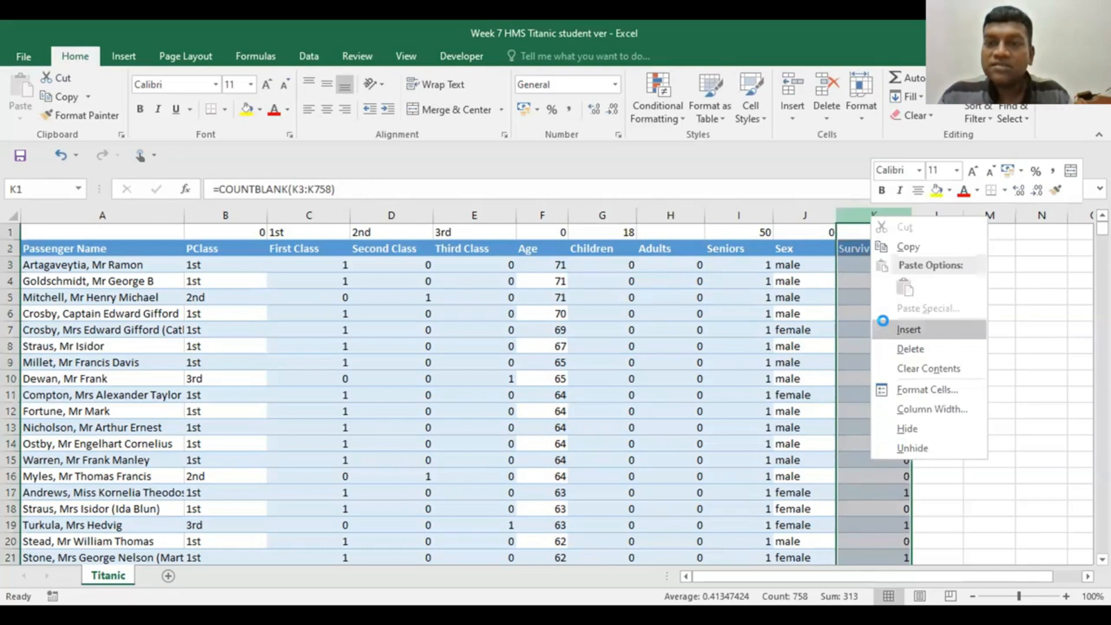
left_click(907, 329)
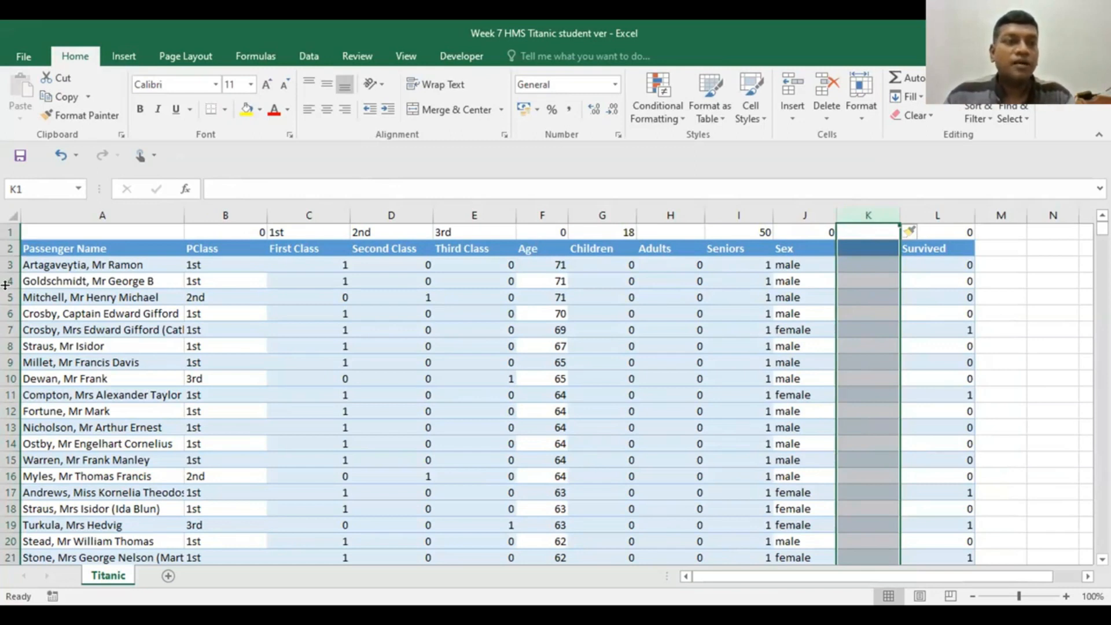
left_click(854, 269)
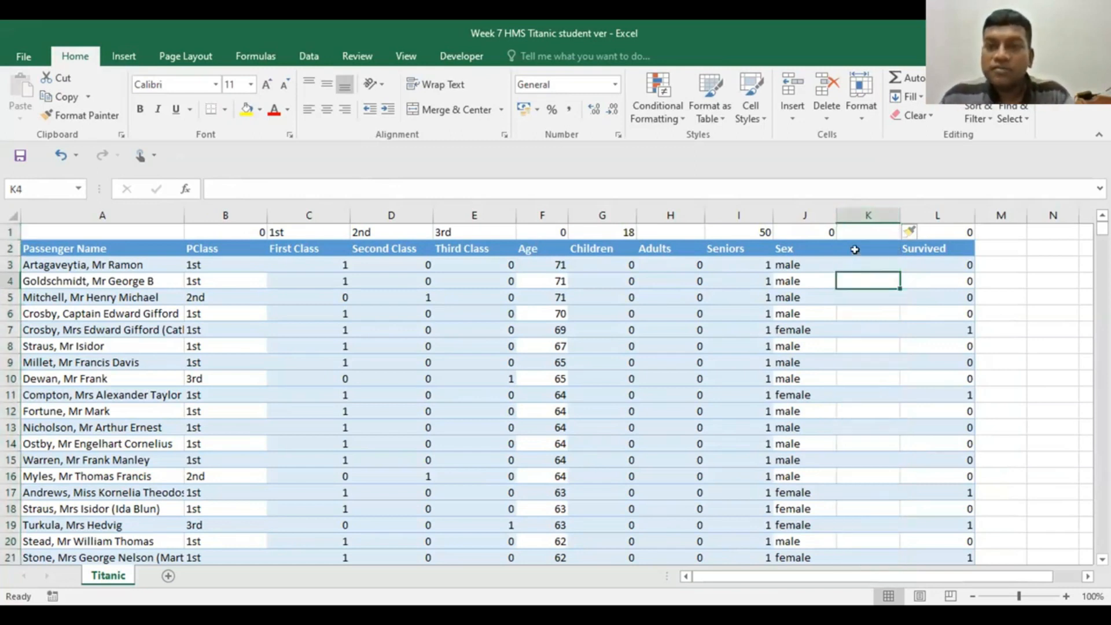
key("Up")
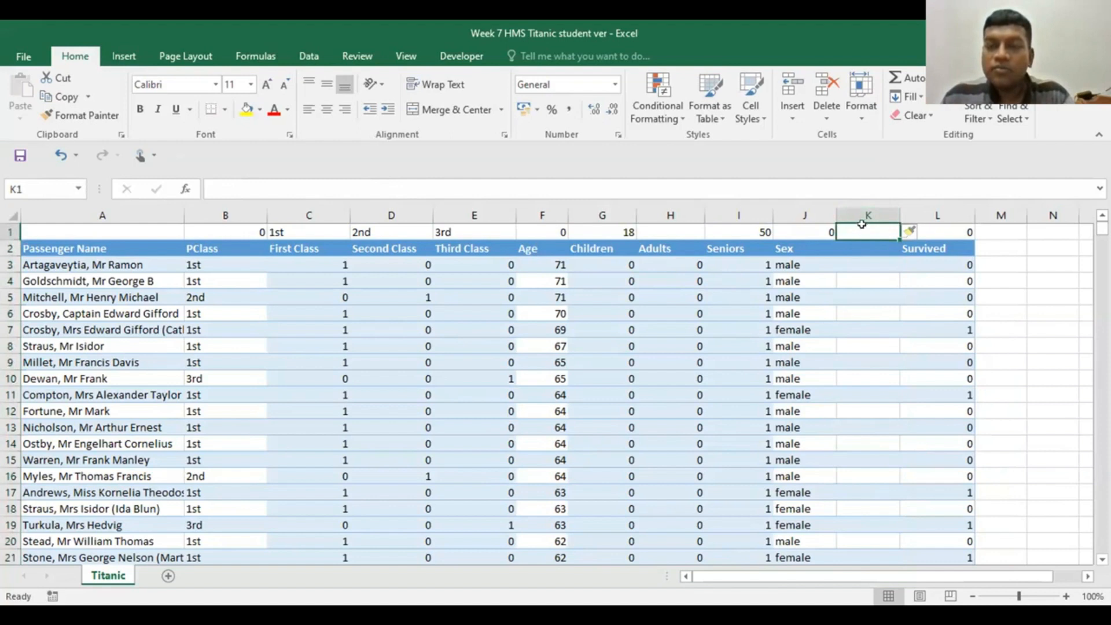
left_click(858, 213)
right_click(880, 317)
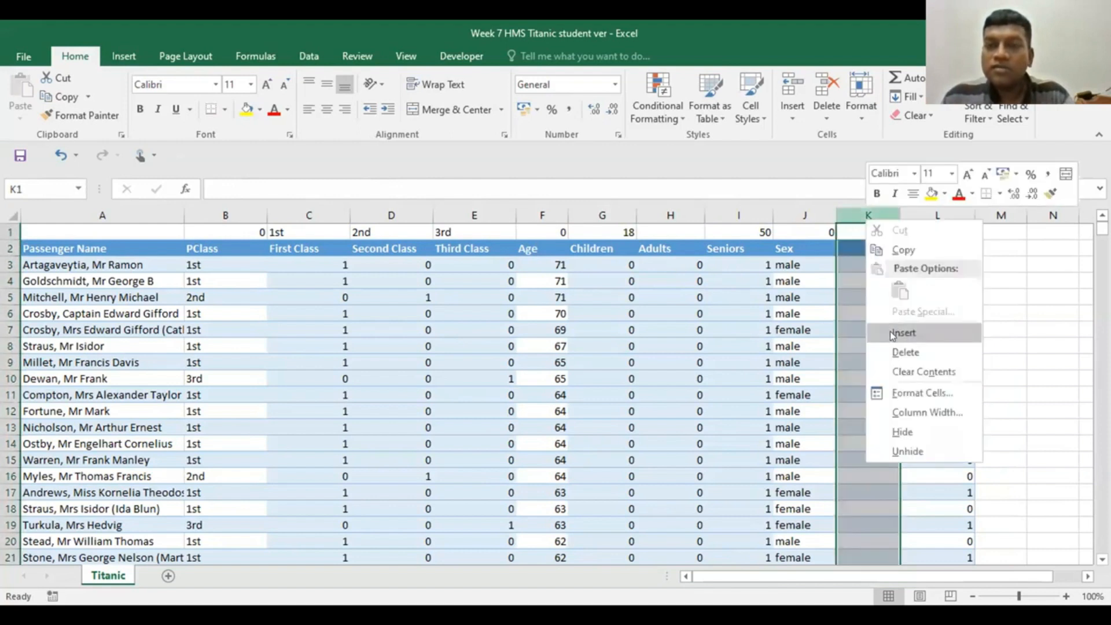
left_click(892, 334)
Step: Enter the header Male in K2, at the top of the first new column after Sex
left_click(866, 257)
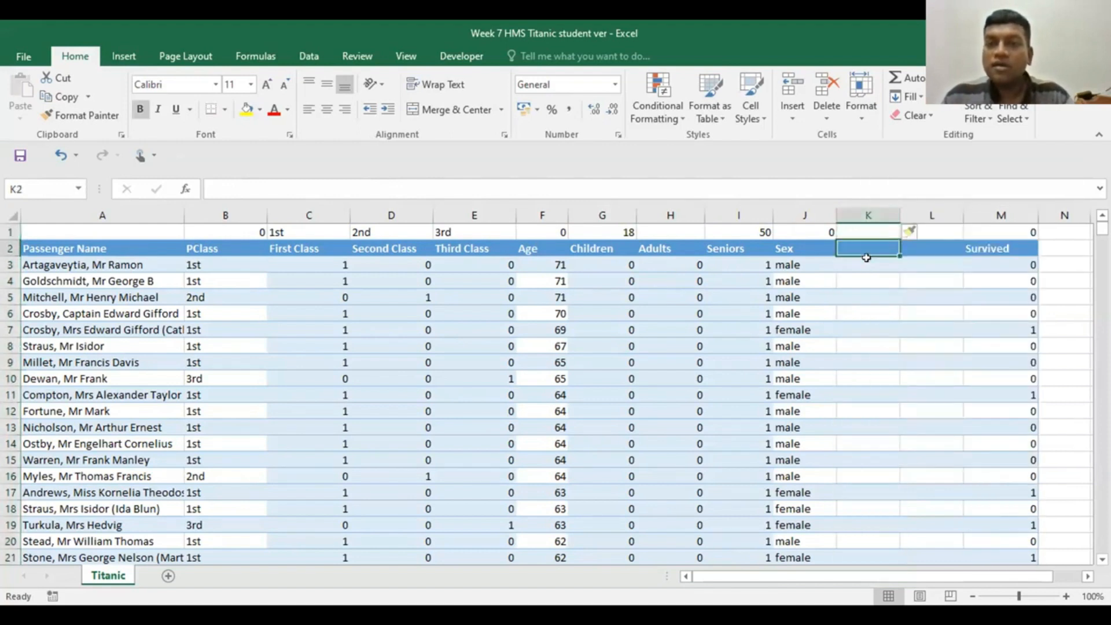
type("Male")
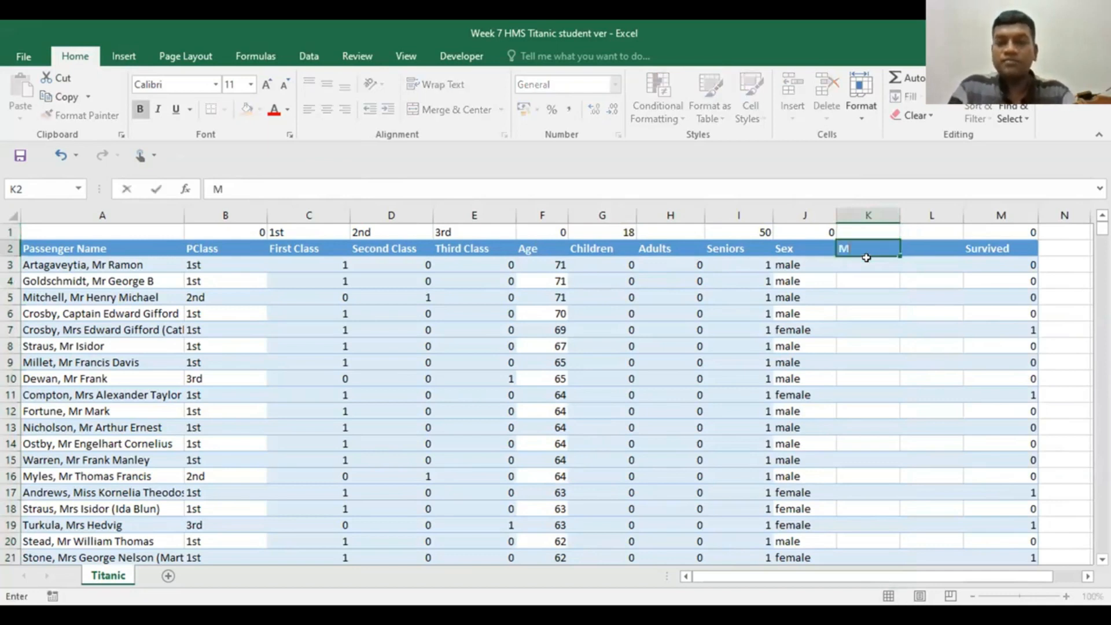
Step: Enter the header Female in cell L2, next to the Male column
left_click(921, 250)
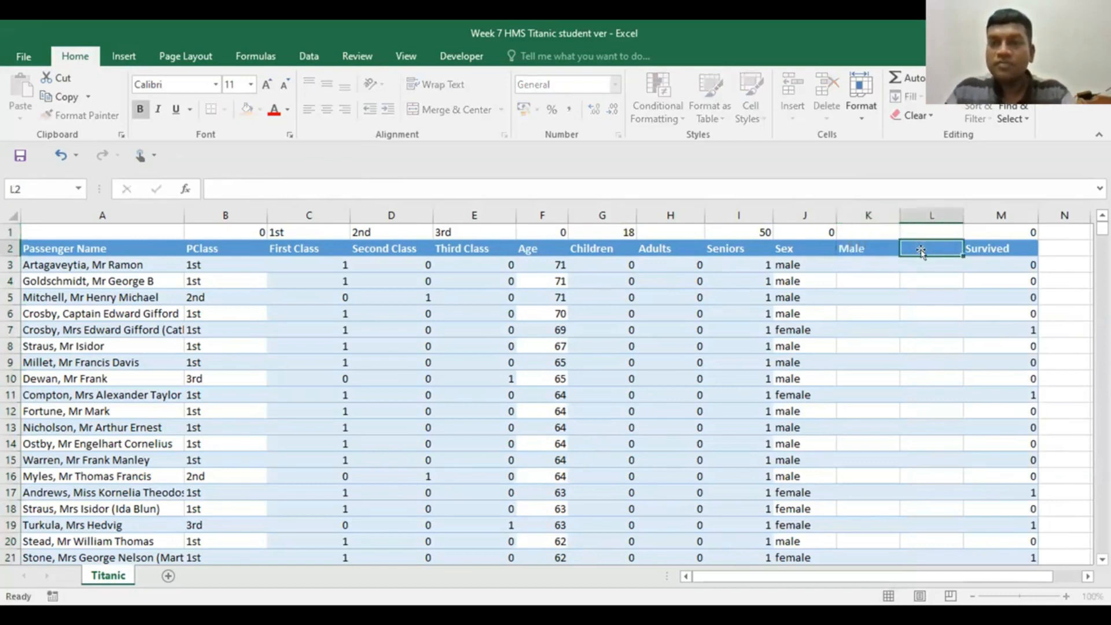
type("Female")
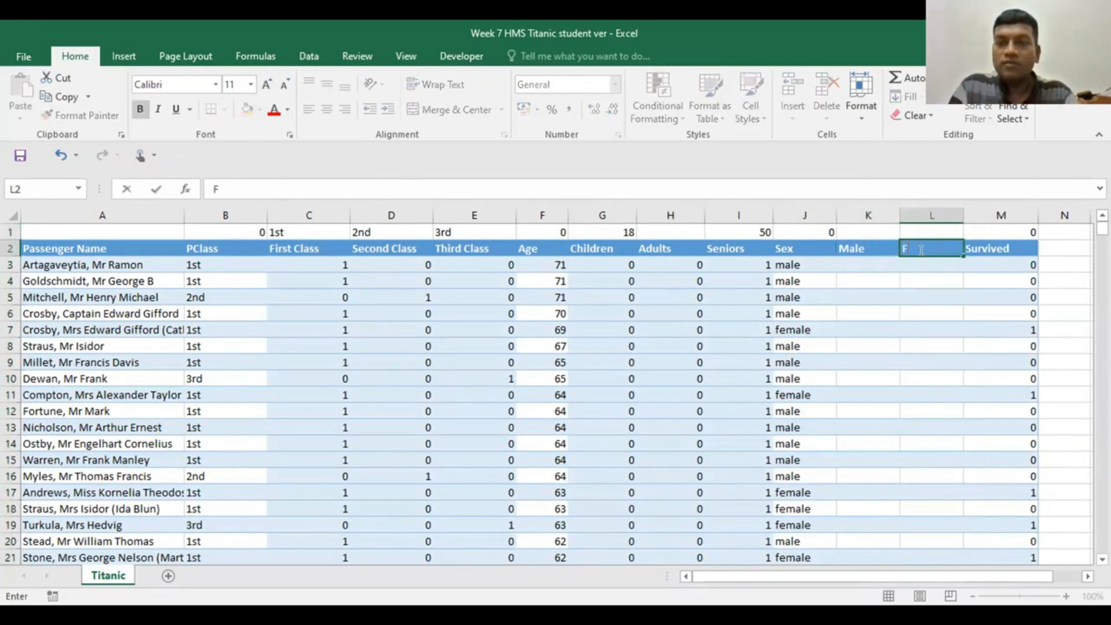
left_click(918, 360)
left_click(862, 263)
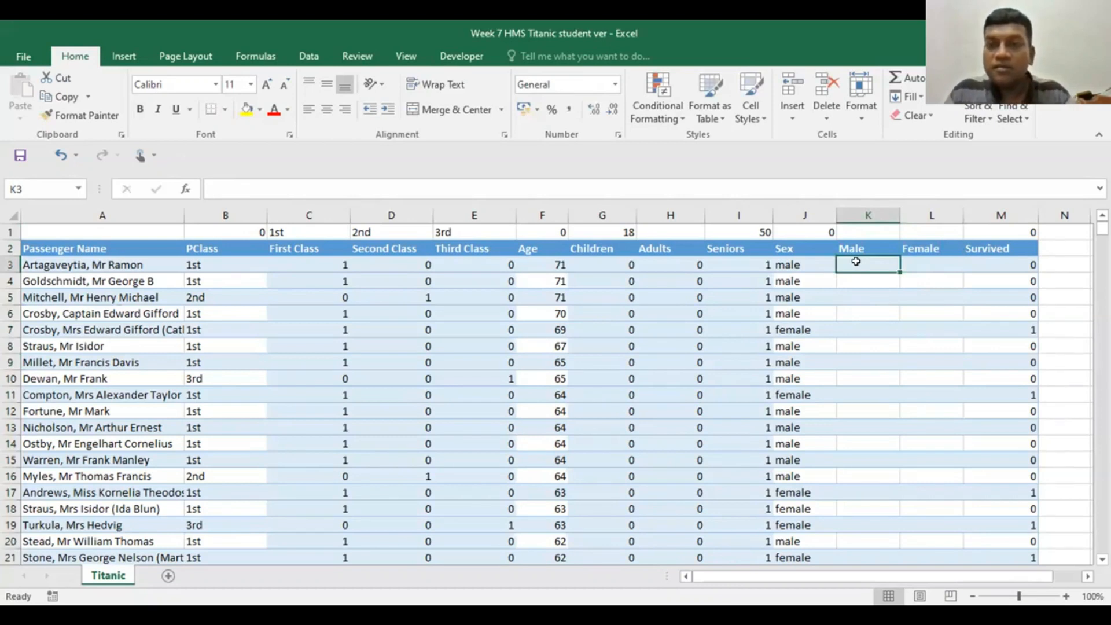
Step: Copy the value male from the Sex column into K1 and the value female into L1
left_click(789, 262)
key("ctrl+c")
left_click(848, 227)
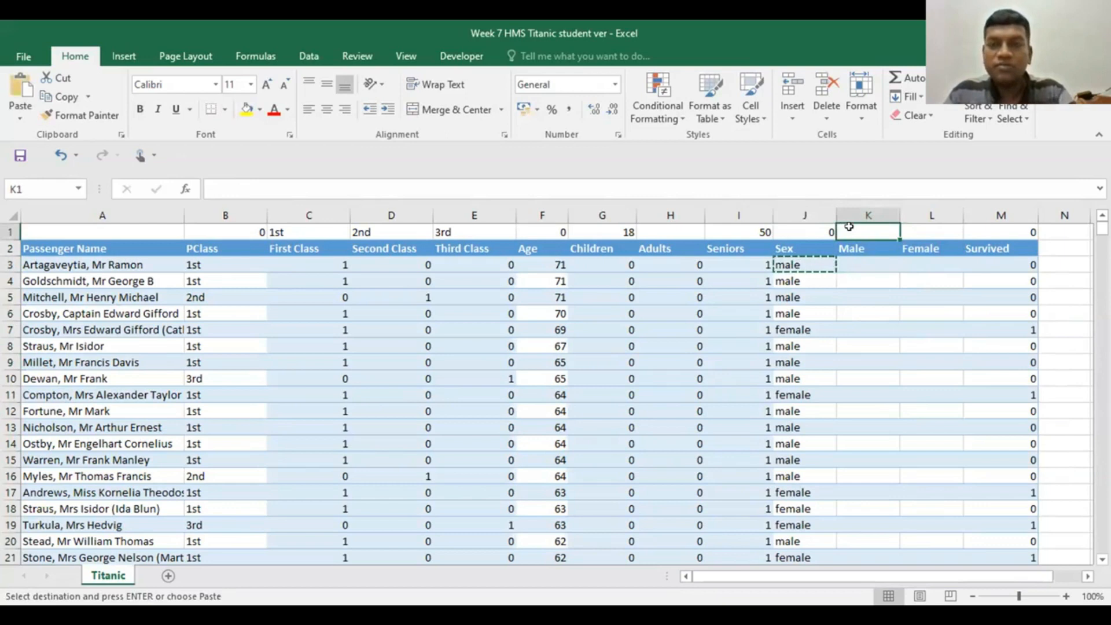
key("ctrl+v")
left_click(782, 331)
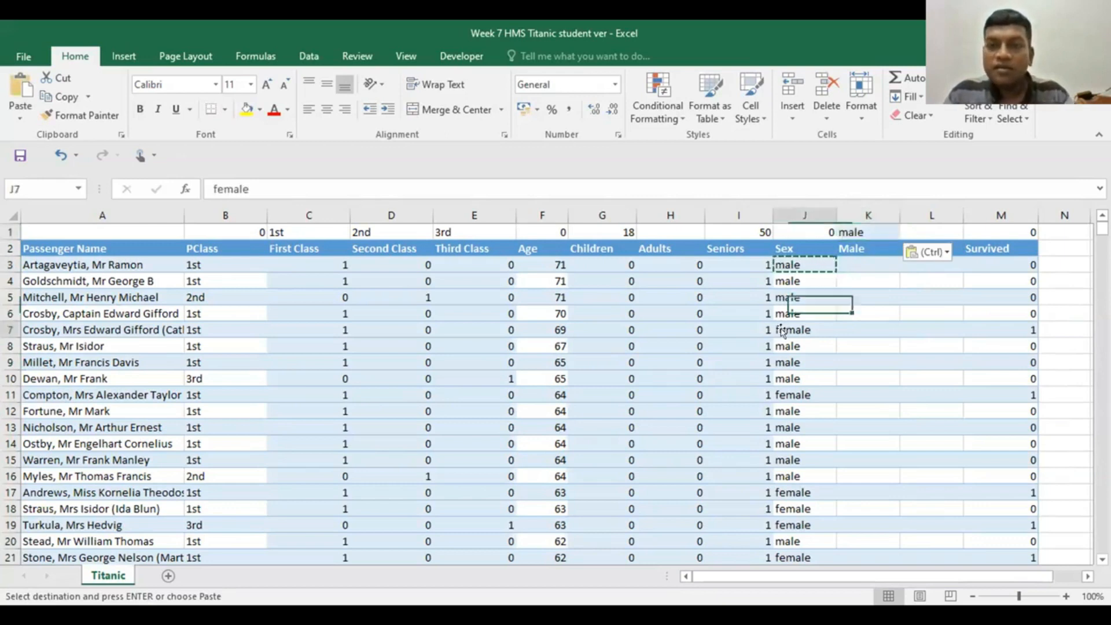
key("ctrl+c")
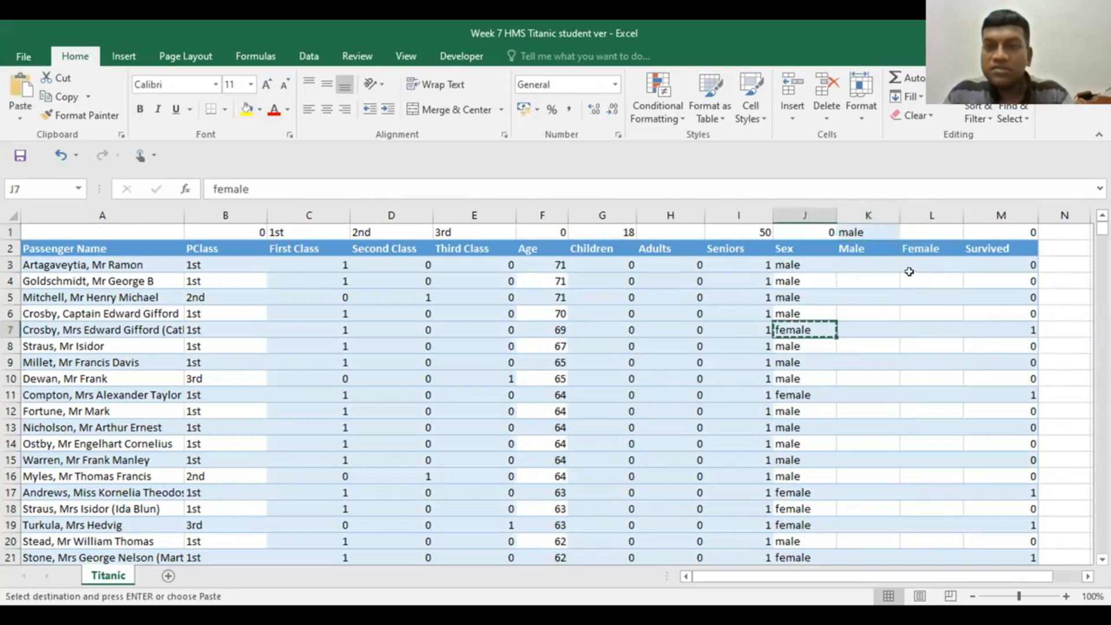
left_click(915, 224)
key("ctrl+v")
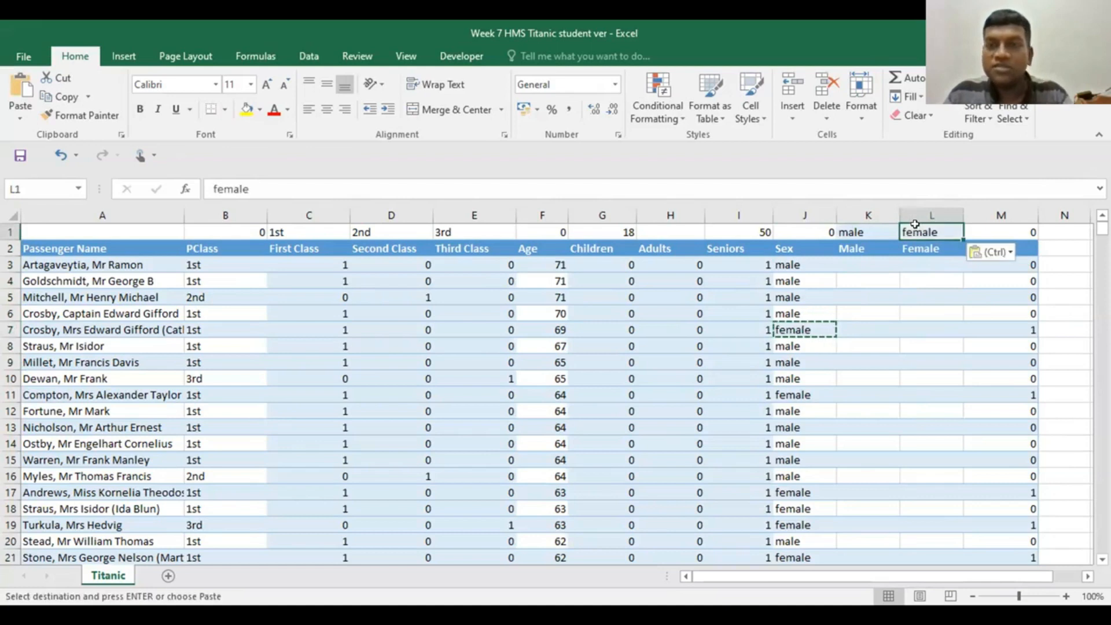
Step: Enter =IF(J3=$K$1,1,0) in K3 and fill it down the Male column
left_click(858, 262)
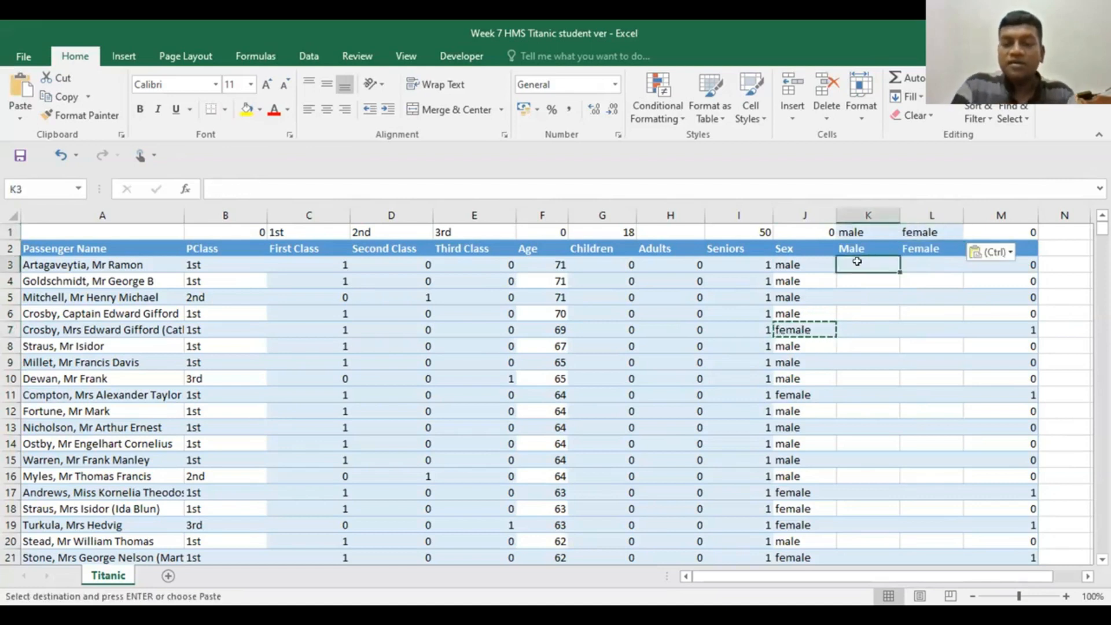
key("Escape")
type("=")
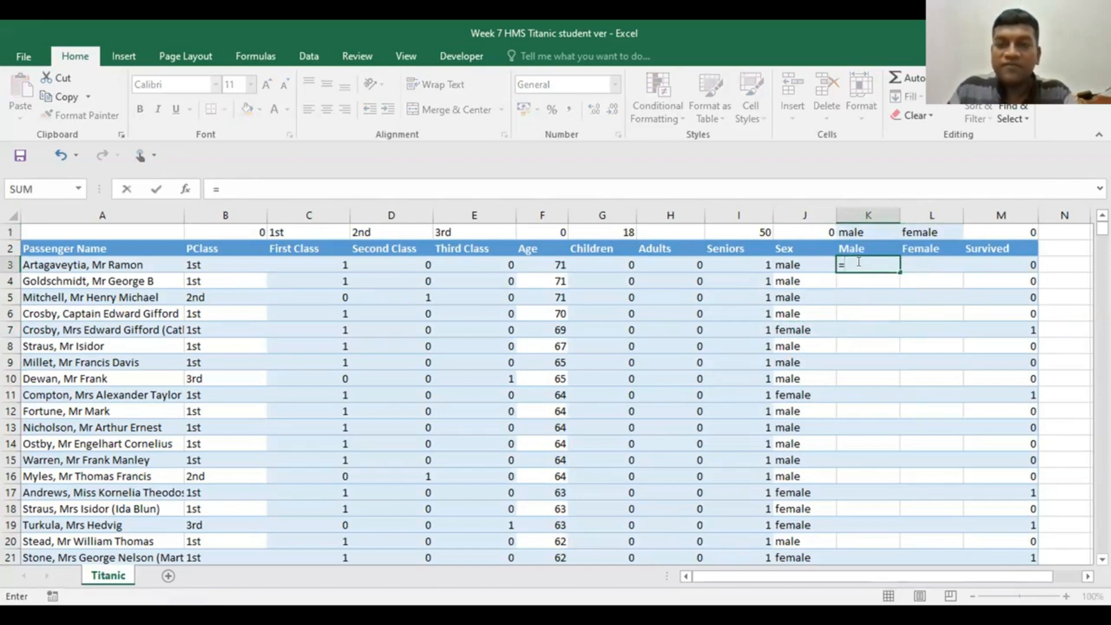
type("if")
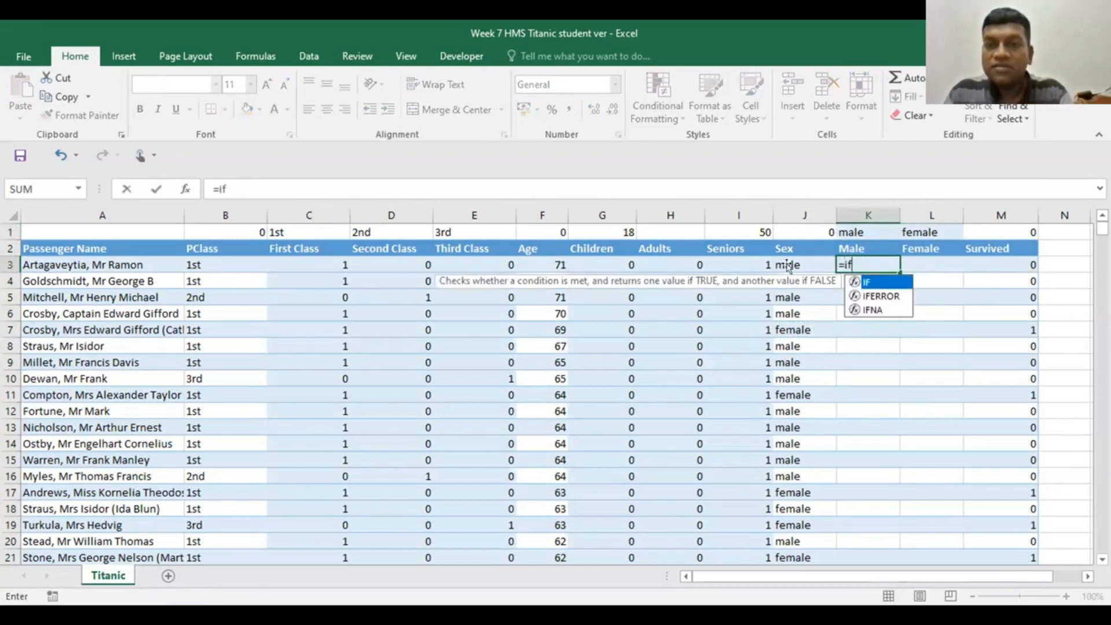
key("Tab")
left_click(787, 265)
type("+")
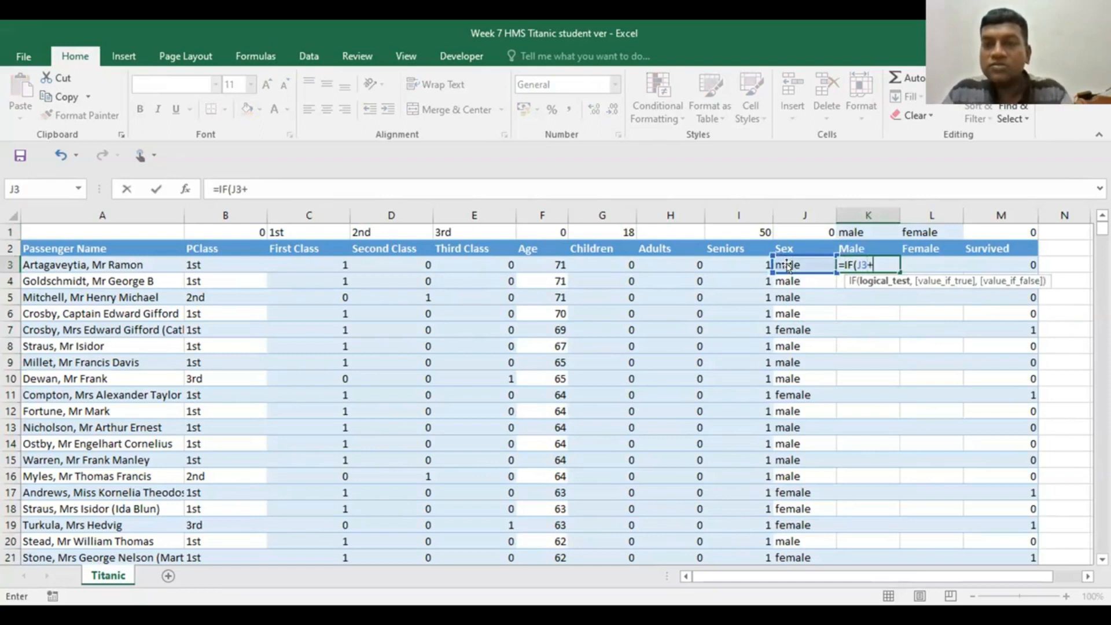
key("BackSpace")
type("=")
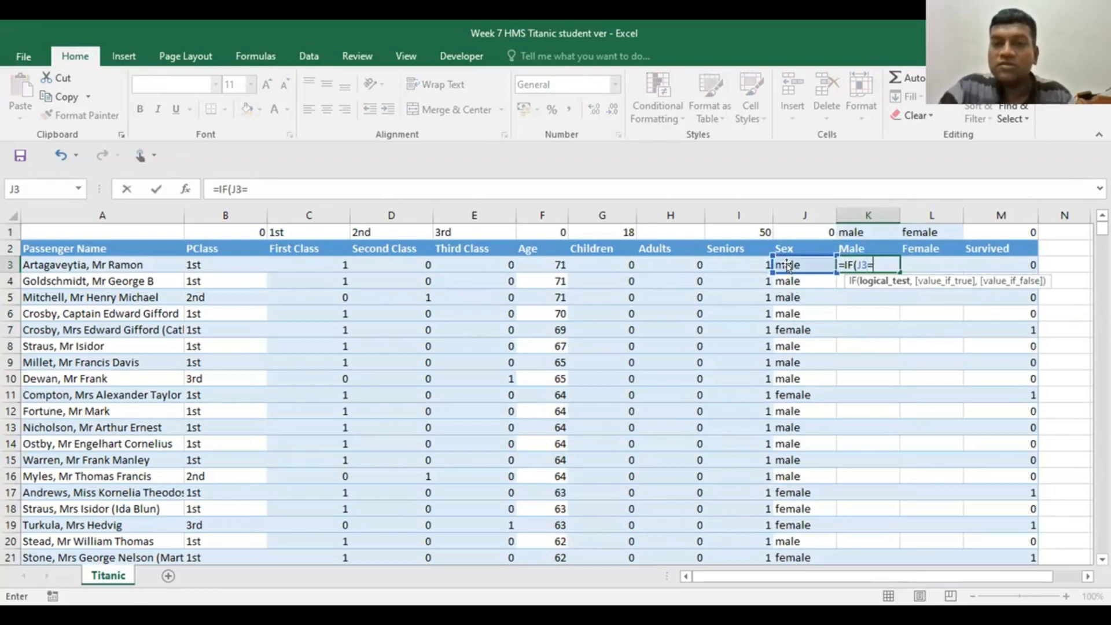
left_click(852, 233)
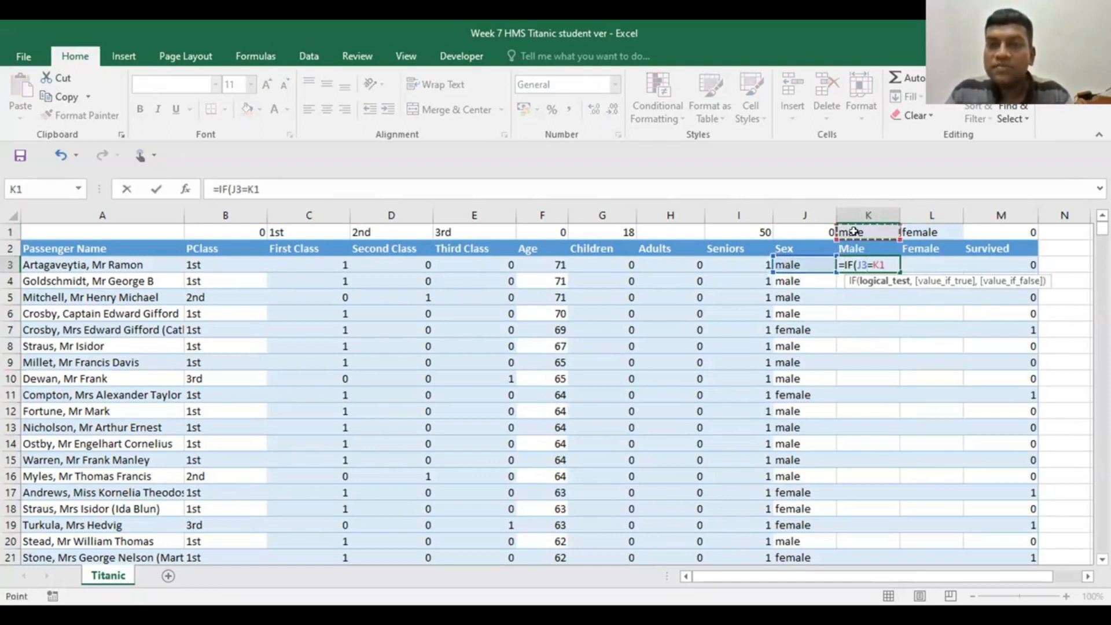
key("F4")
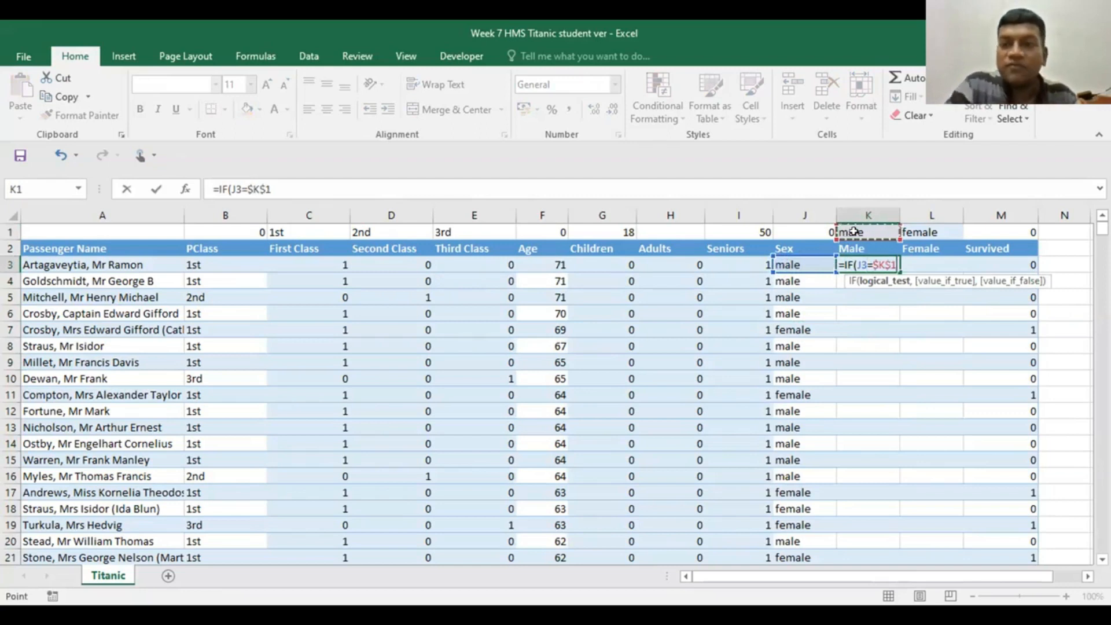
type(",")
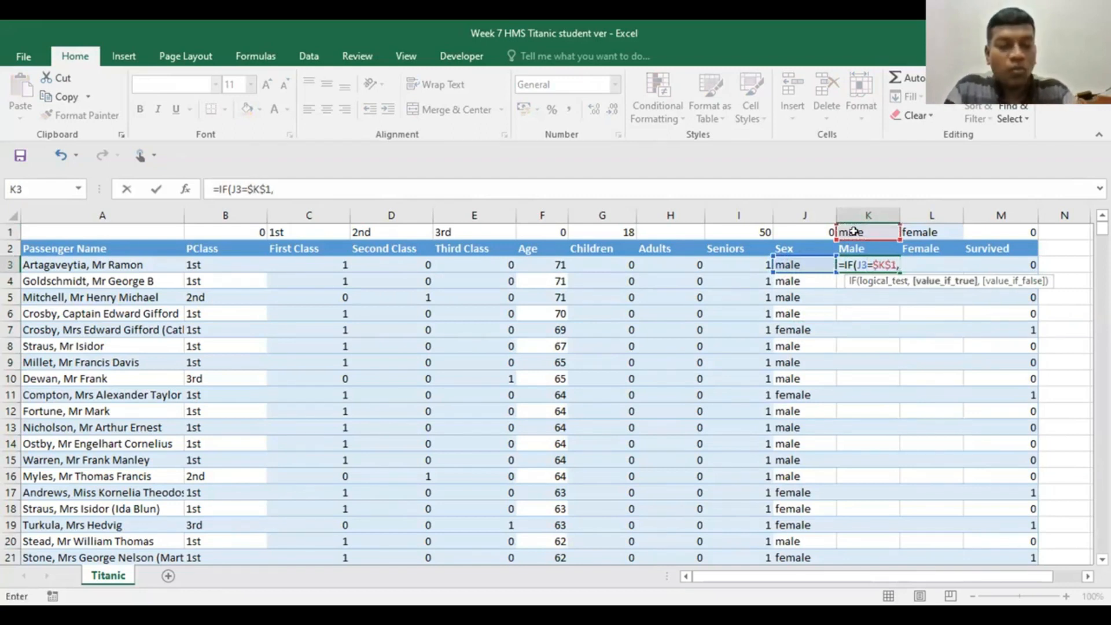
type("1,0)")
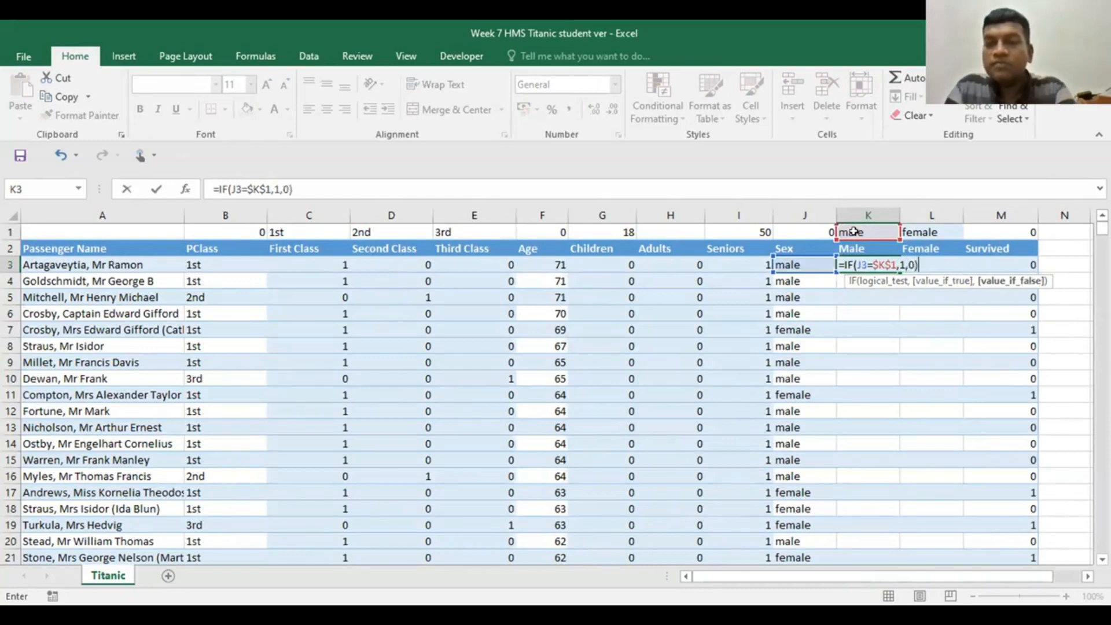
key("Return")
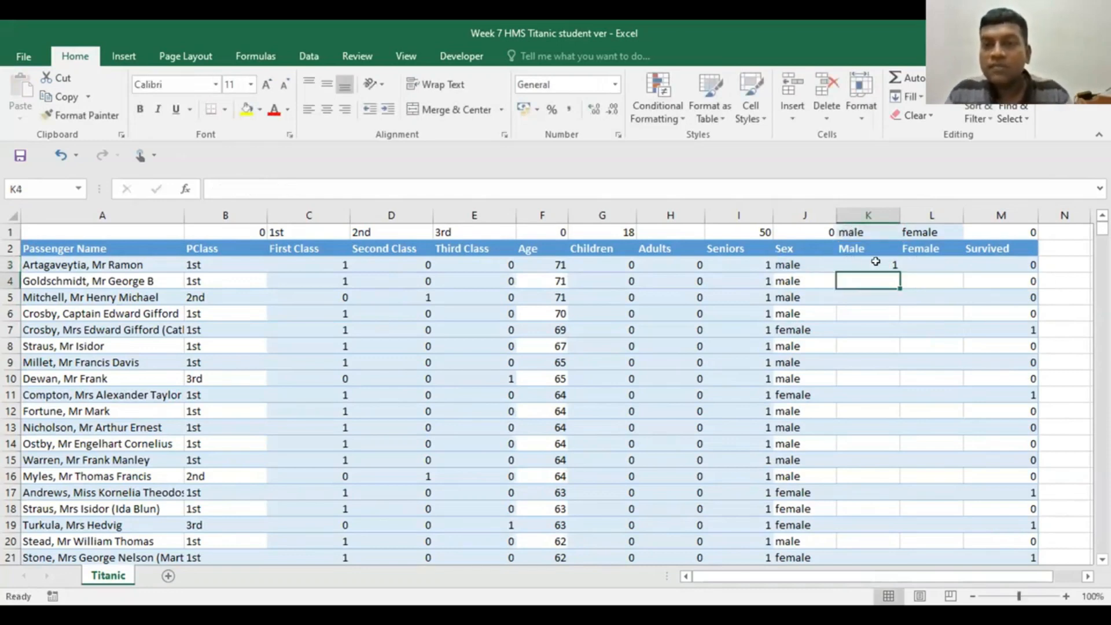
left_click(877, 261)
double_click(896, 270)
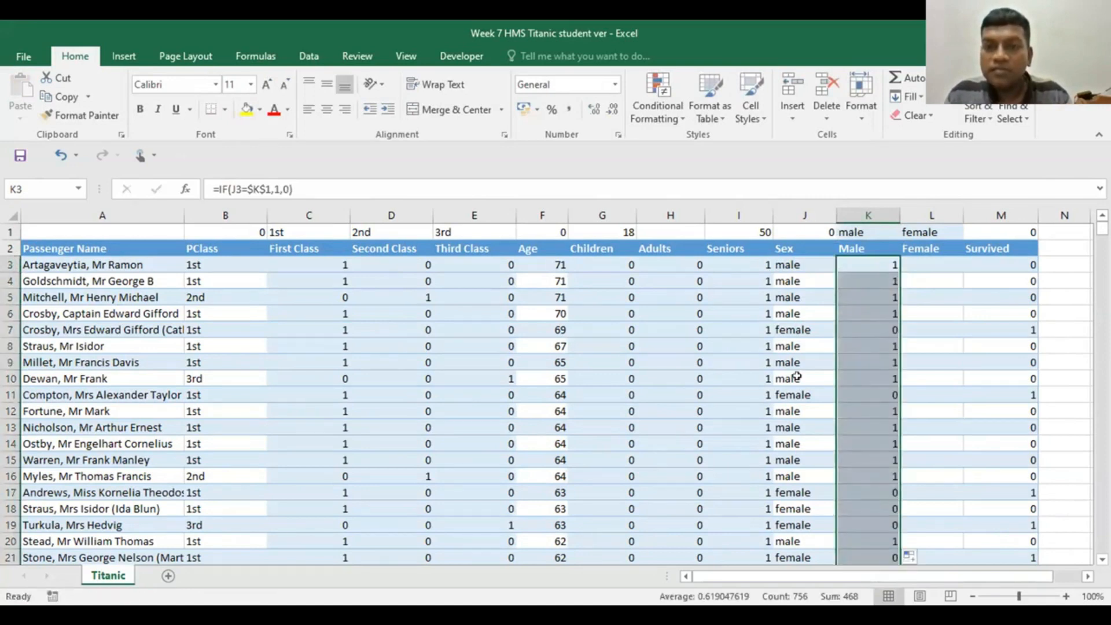
Step: Enter =IF(J3=L1,1,0) in L3 and fill it down the Female column
left_click(918, 262)
double_click(918, 262)
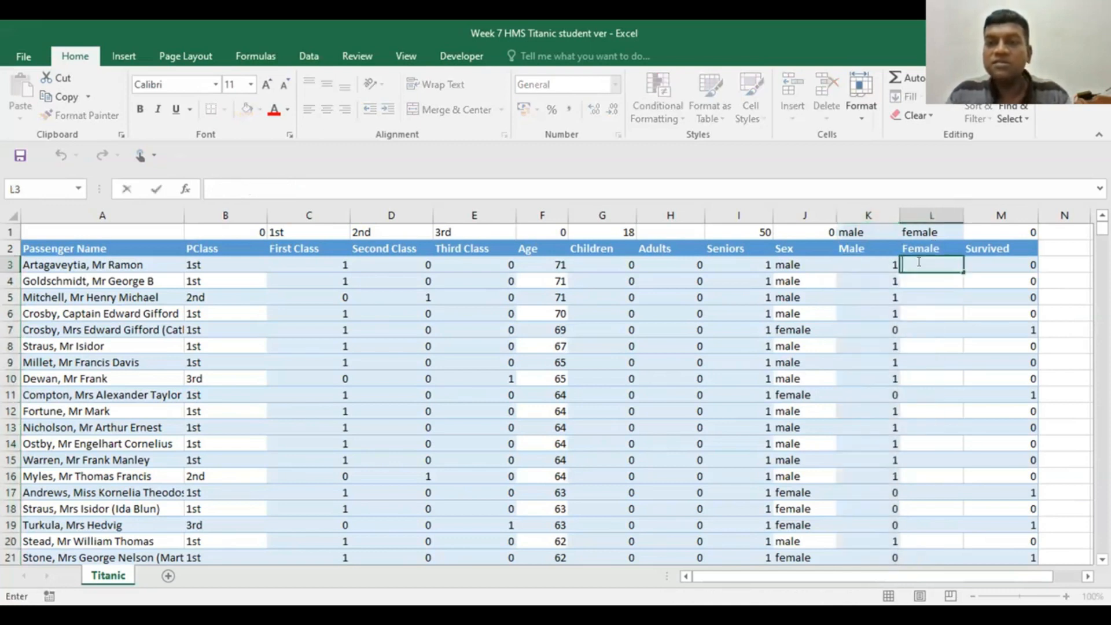
type("=")
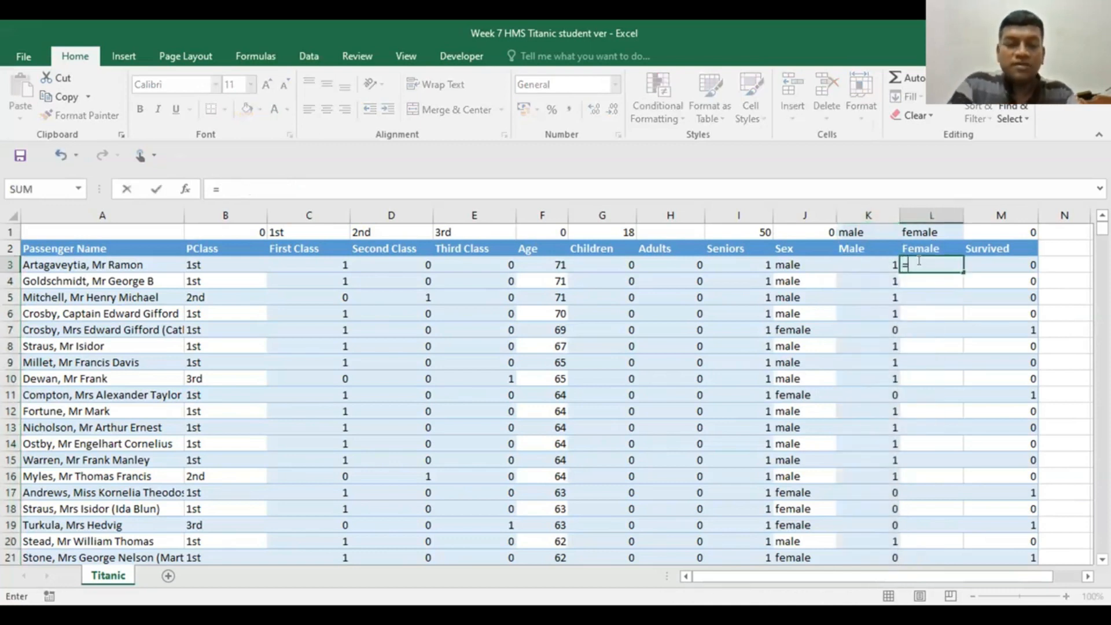
type("if")
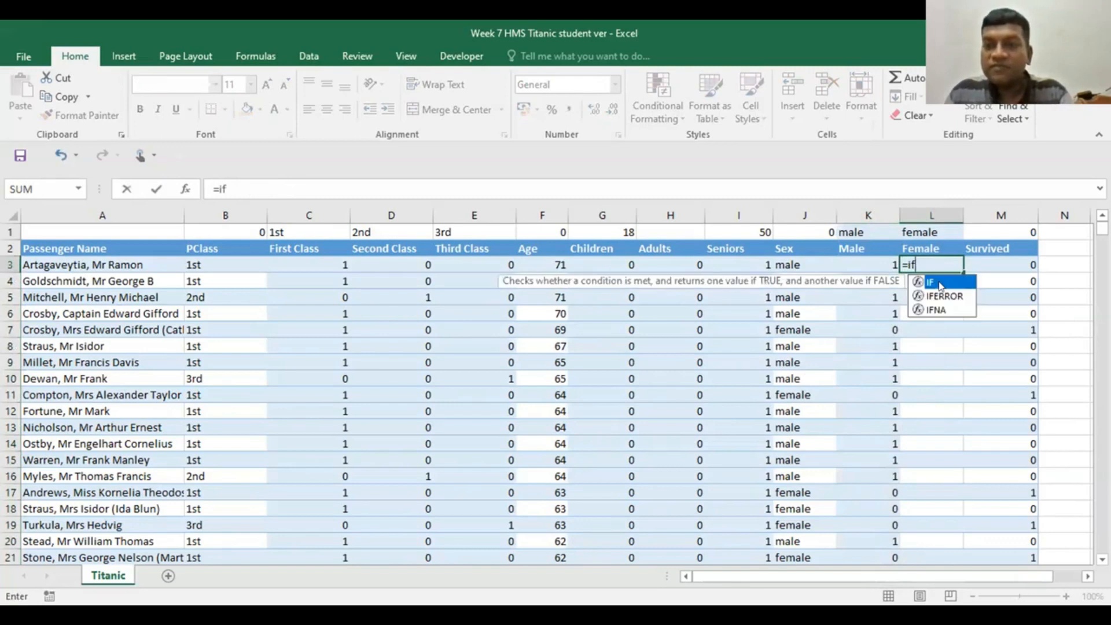
key("Tab")
left_click(787, 262)
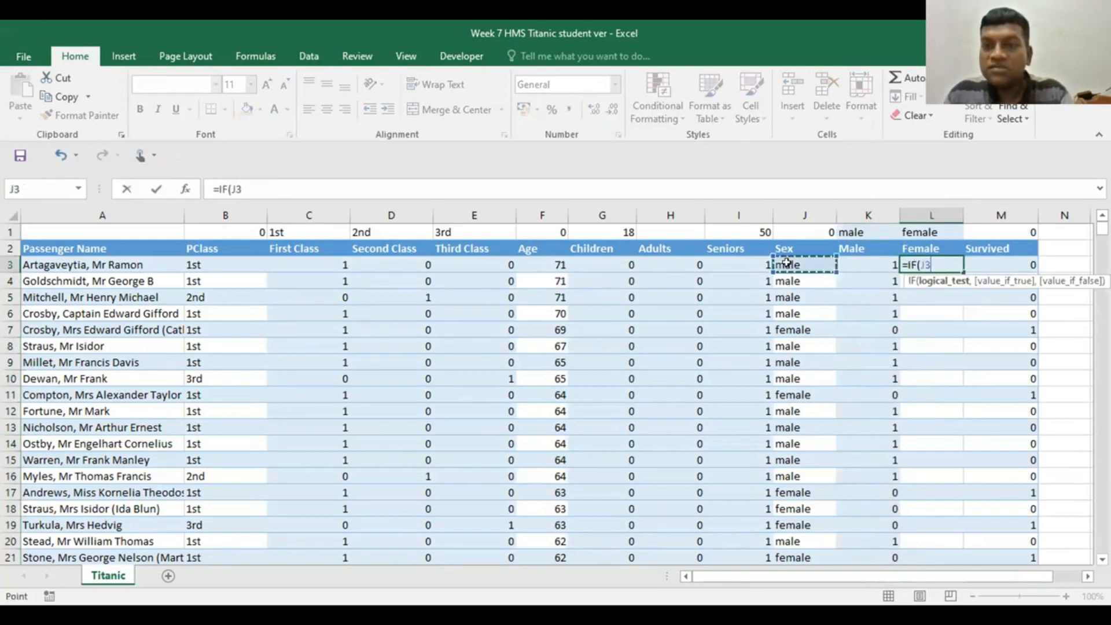
type("=")
left_click(914, 230)
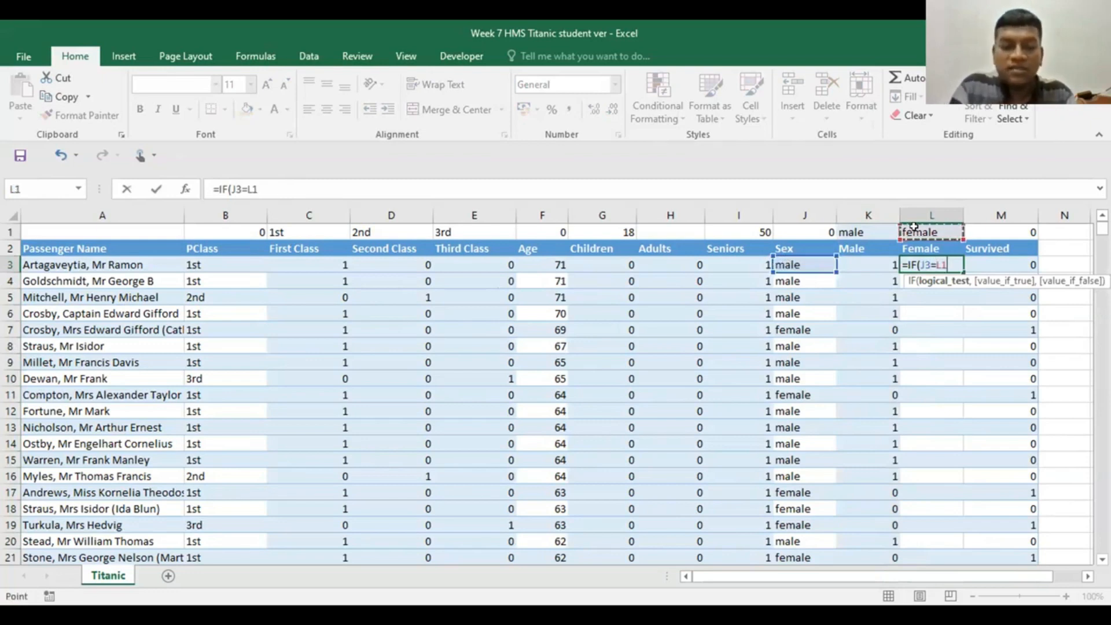
type(",1")
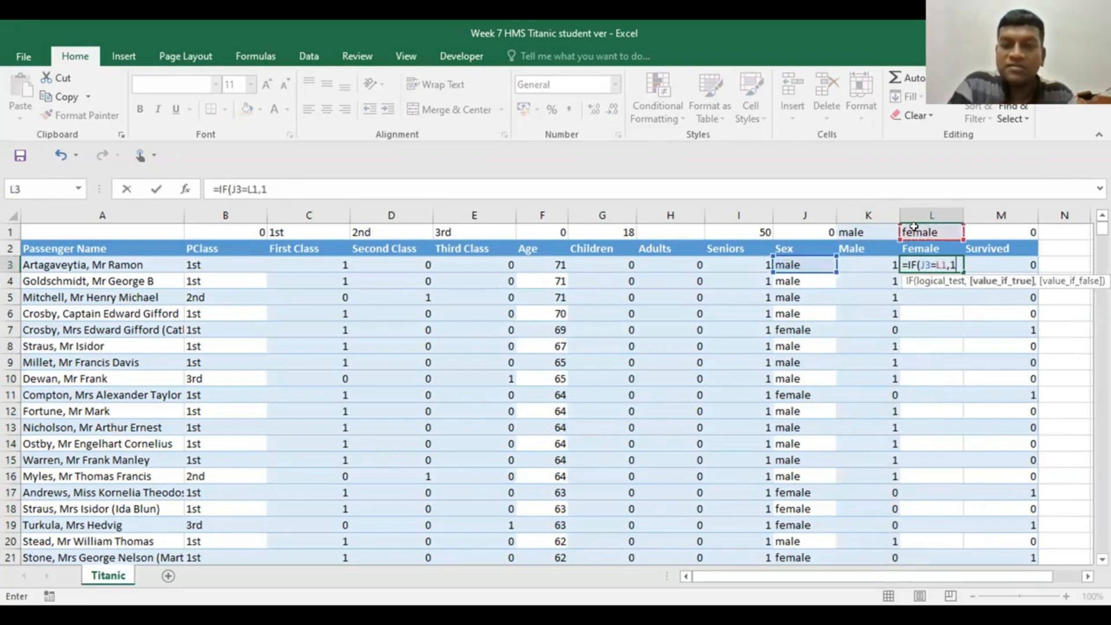
type(",0)")
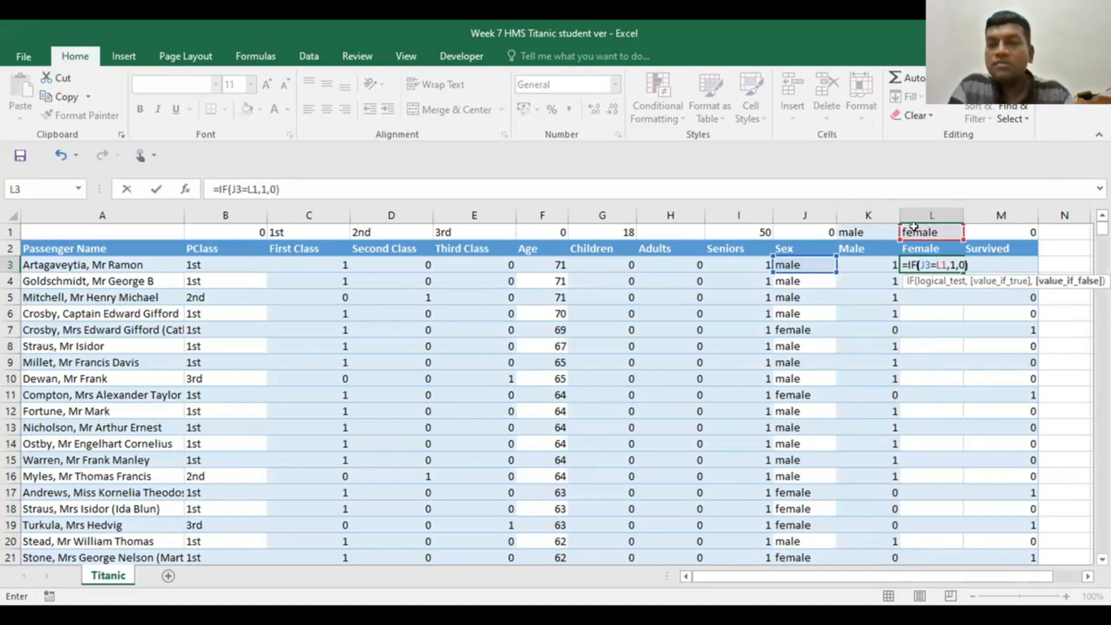
key("Return")
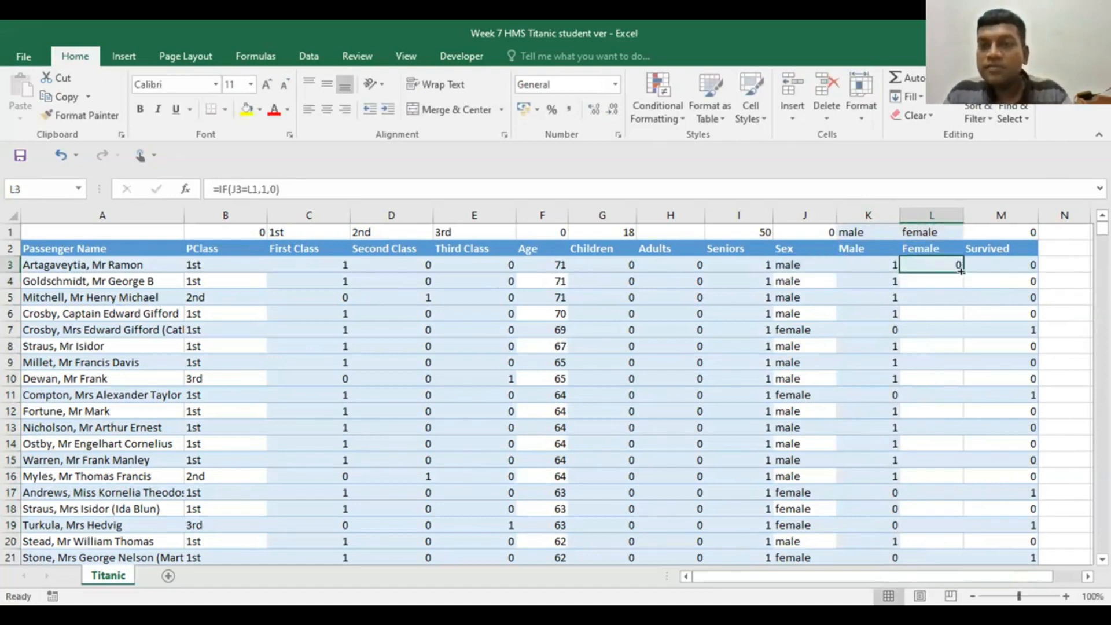
double_click(959, 266)
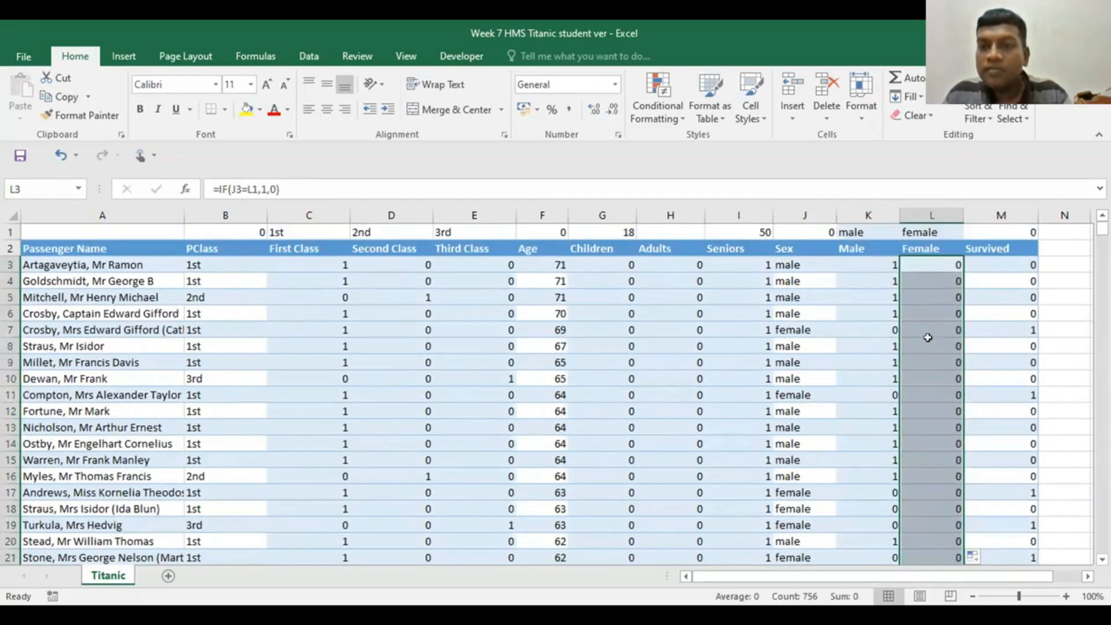
Step: Make the L1 reference in L3 absolute, giving =IF(J3=$L$1,1,0), and refill the Female column with it
left_click(928, 265)
double_click(931, 264)
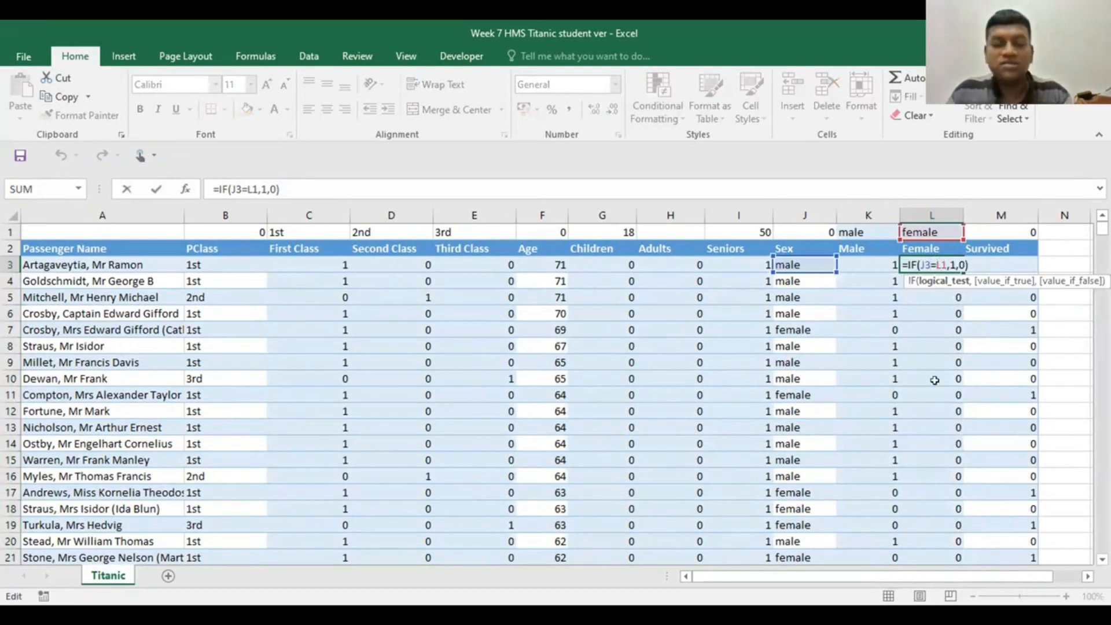
key("F4")
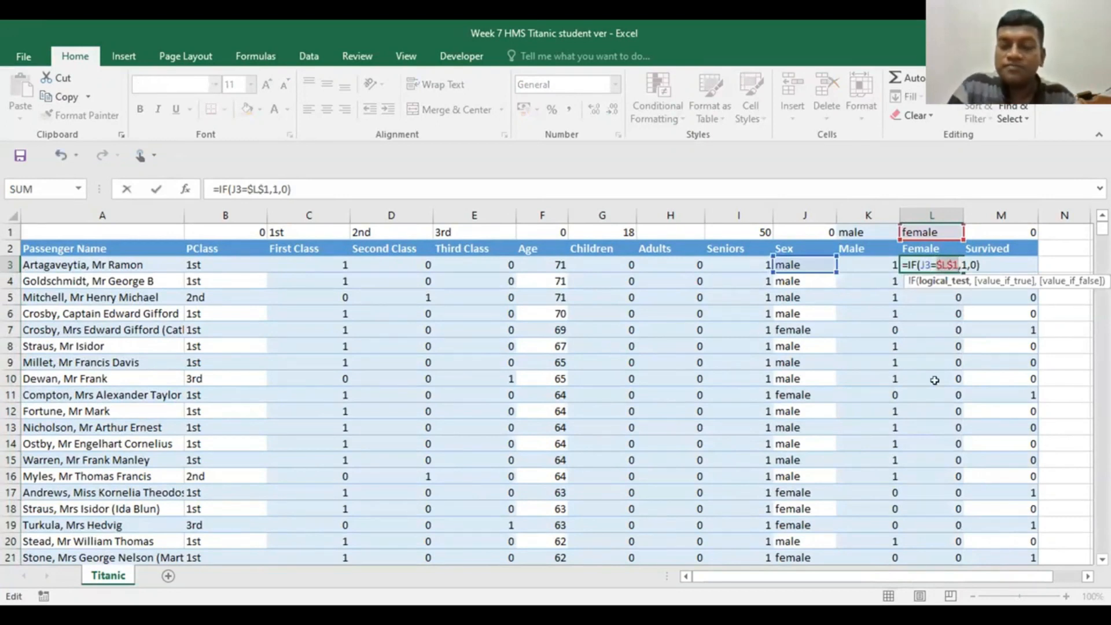
key("Return")
left_click(933, 263)
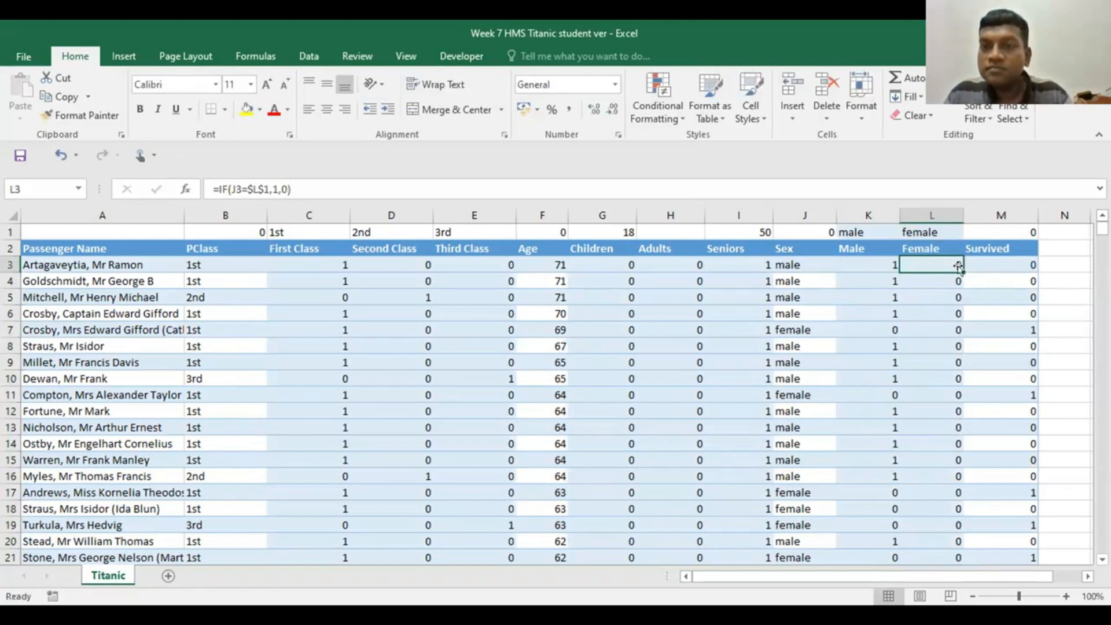
double_click(959, 267)
left_click(935, 396)
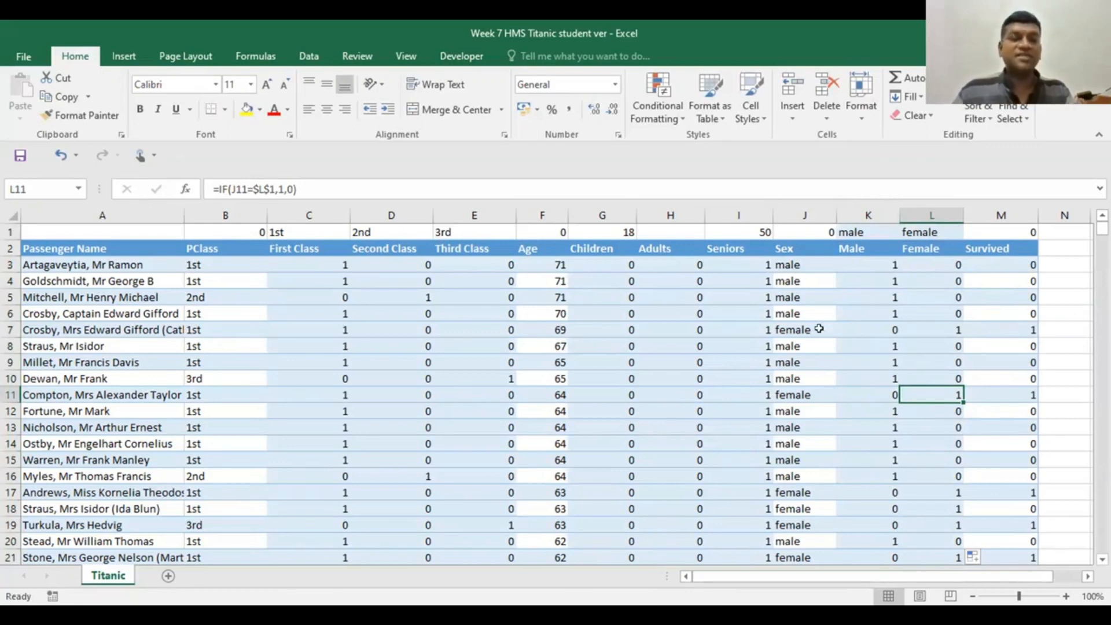
Step: Create a copy of the Titanic sheet at the end of the same workbook
right_click(106, 574)
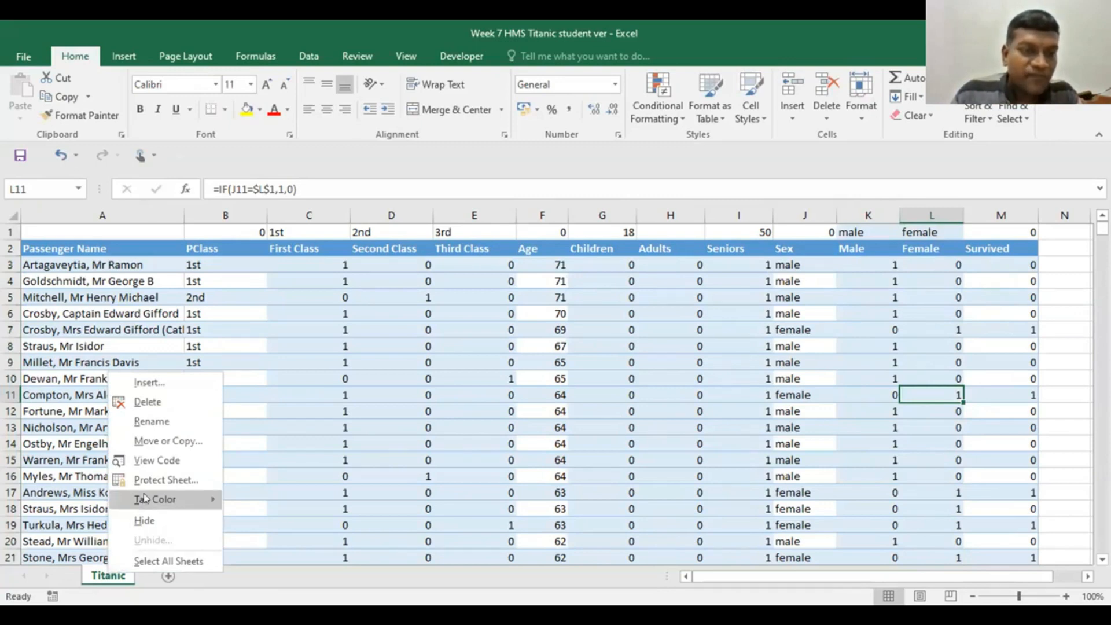
left_click(149, 442)
left_click(50, 505)
left_click(82, 427)
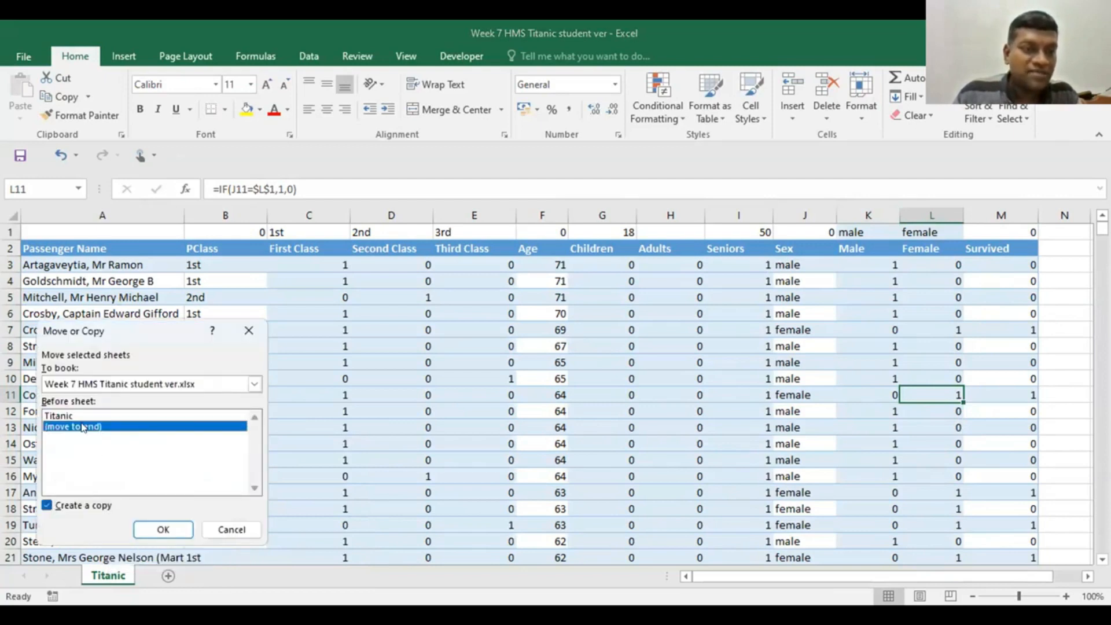
left_click(160, 528)
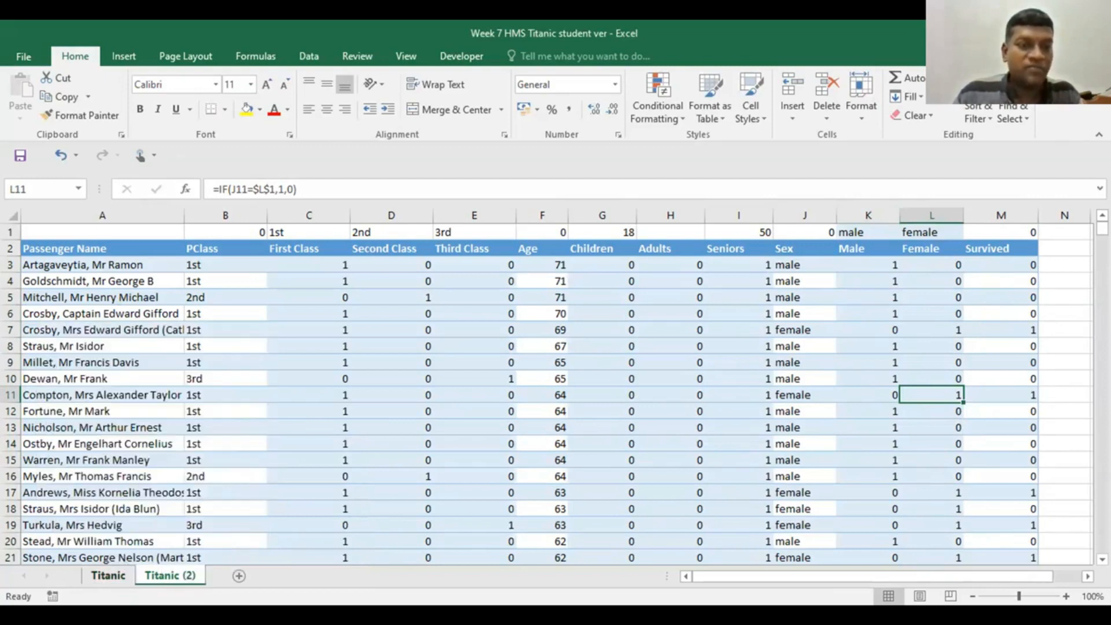
Step: Rename the copied sheet Titanic (2) as Analysis
right_click(188, 576)
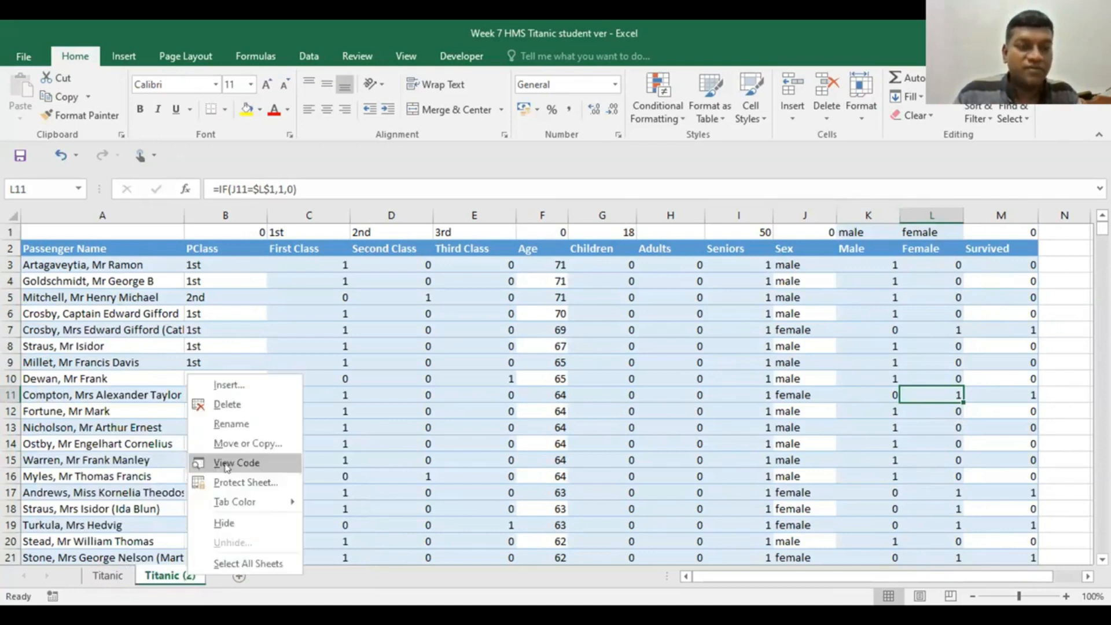
left_click(233, 418)
type("A")
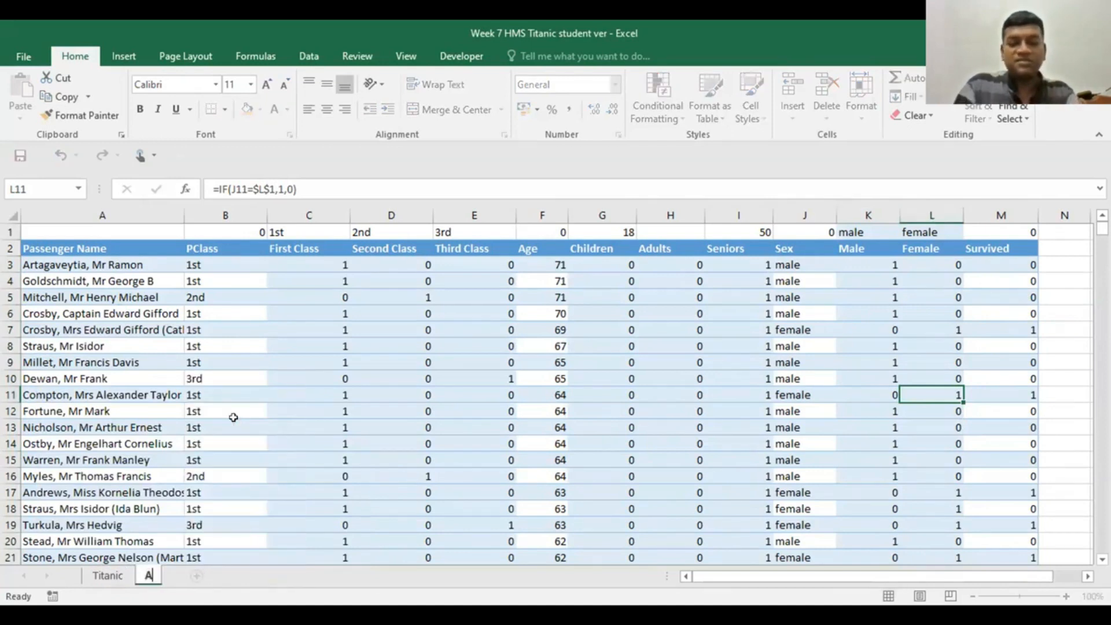
type("nalysys")
key("BackSpace")
key("BackSpace")
type("is")
left_click(368, 408)
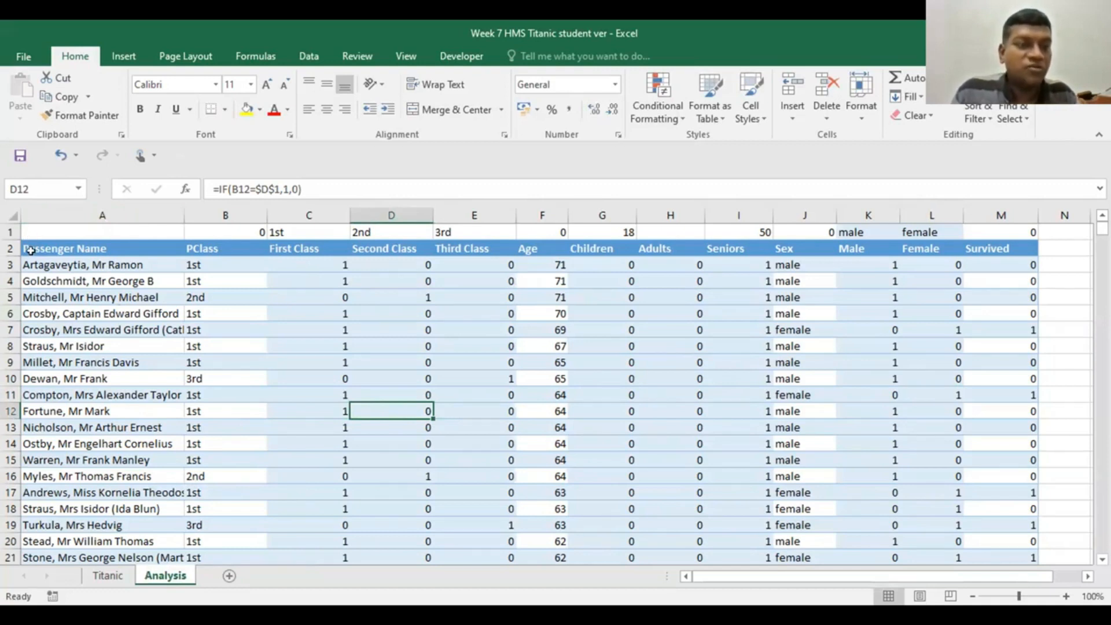
Step: Copy the entire Analysis sheet and paste it as values only into a new sheet
left_click(9, 211)
key("ctrl+c")
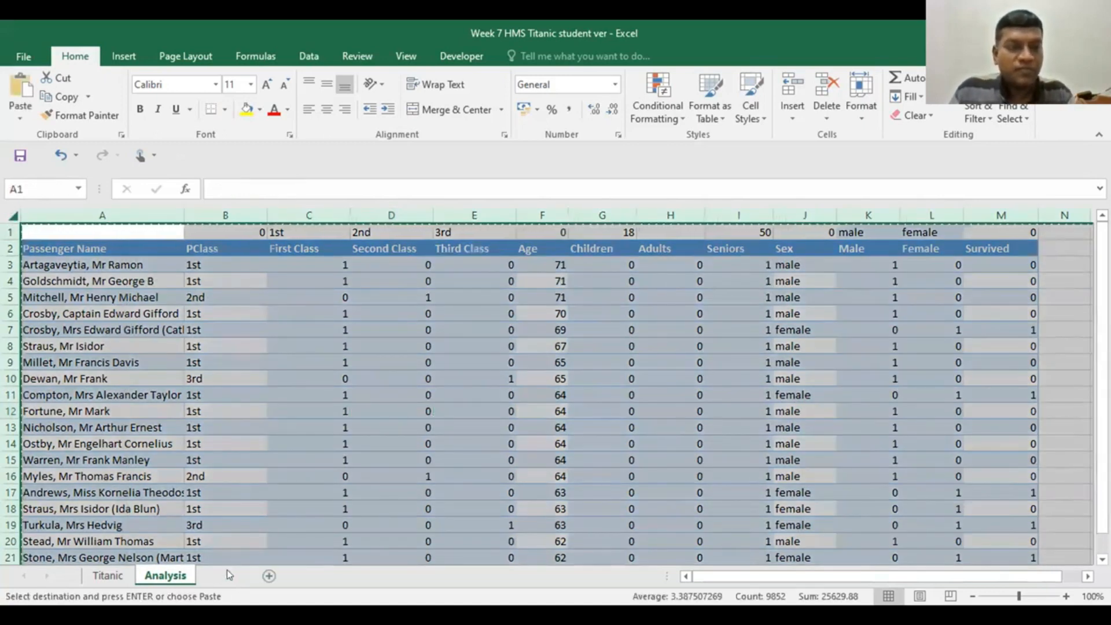
left_click(228, 576)
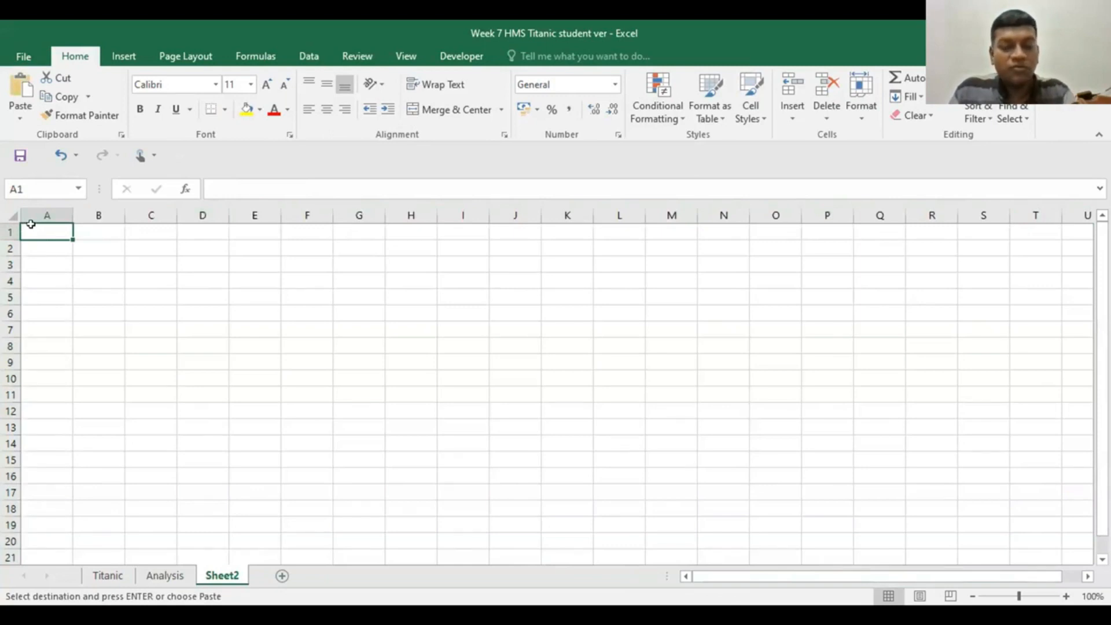
key("ctrl+v")
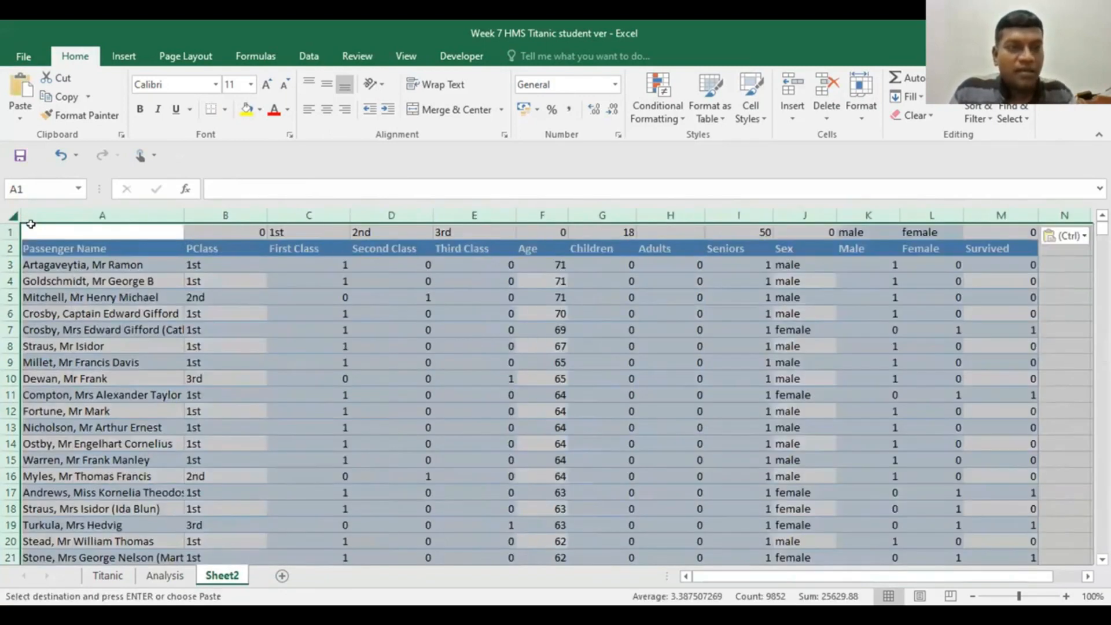
left_click(1085, 234)
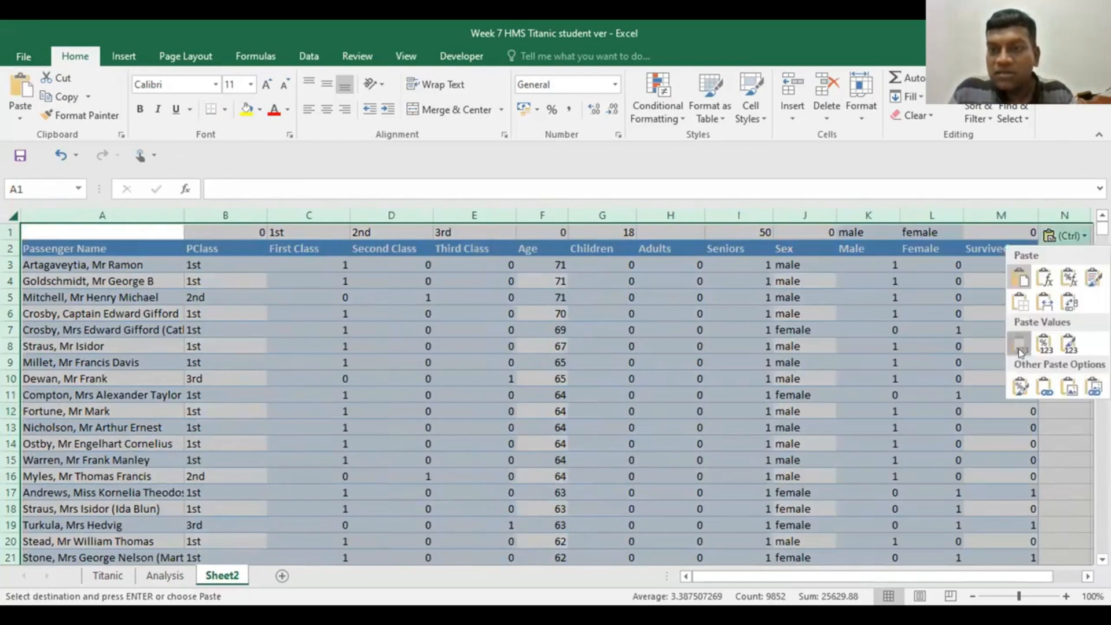
left_click(1018, 349)
left_click(856, 345)
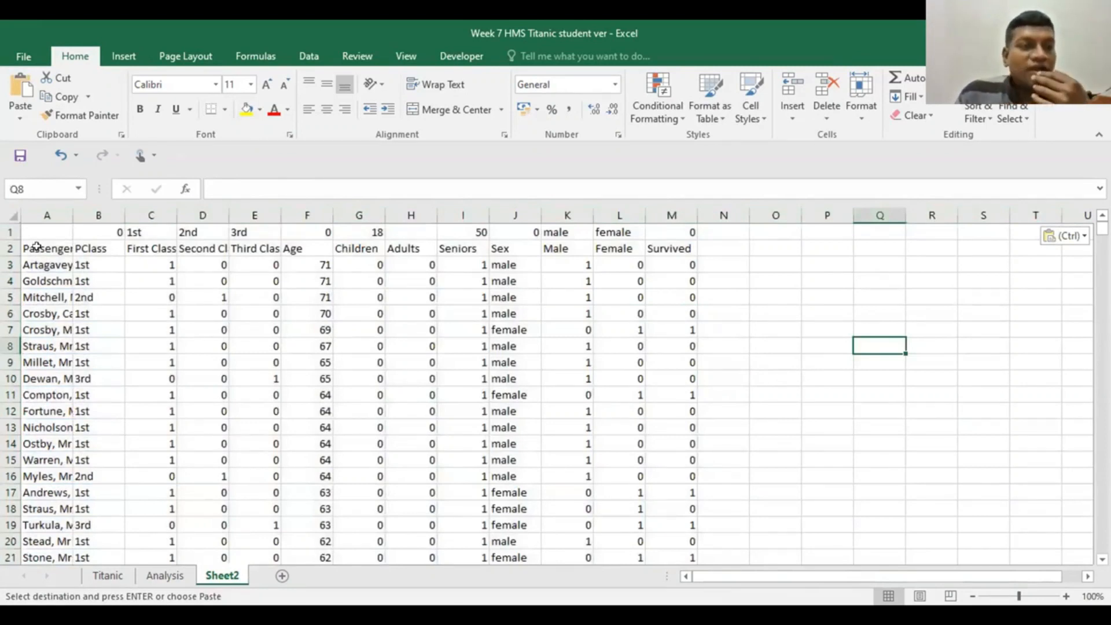
Step: Delete the Passenger Name column from Sheet2
double_click(99, 213)
left_click(63, 208)
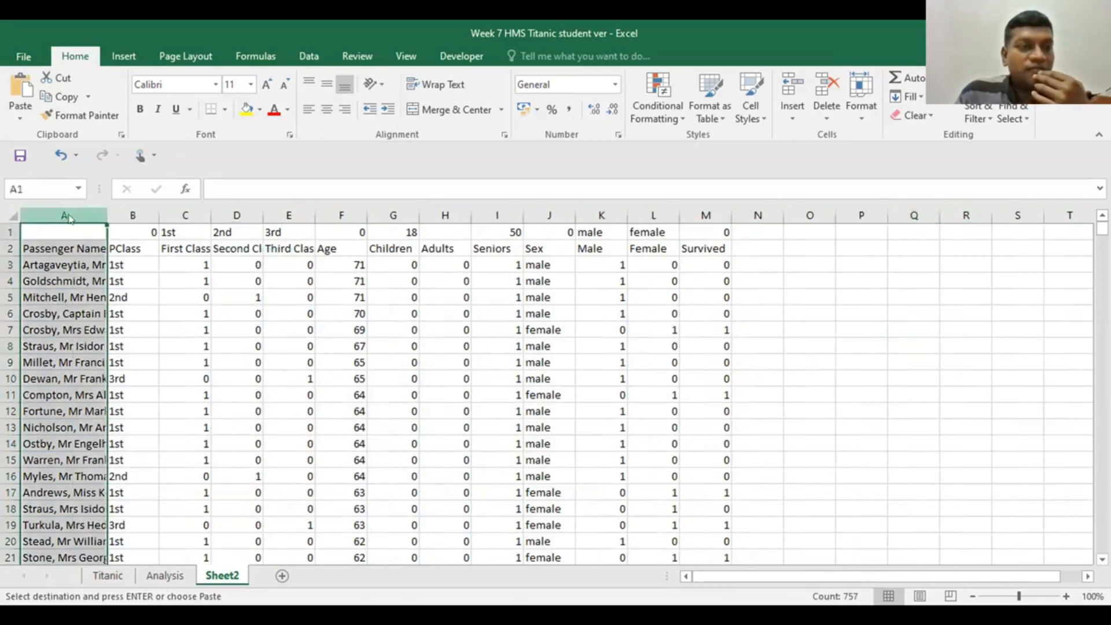
right_click(69, 218)
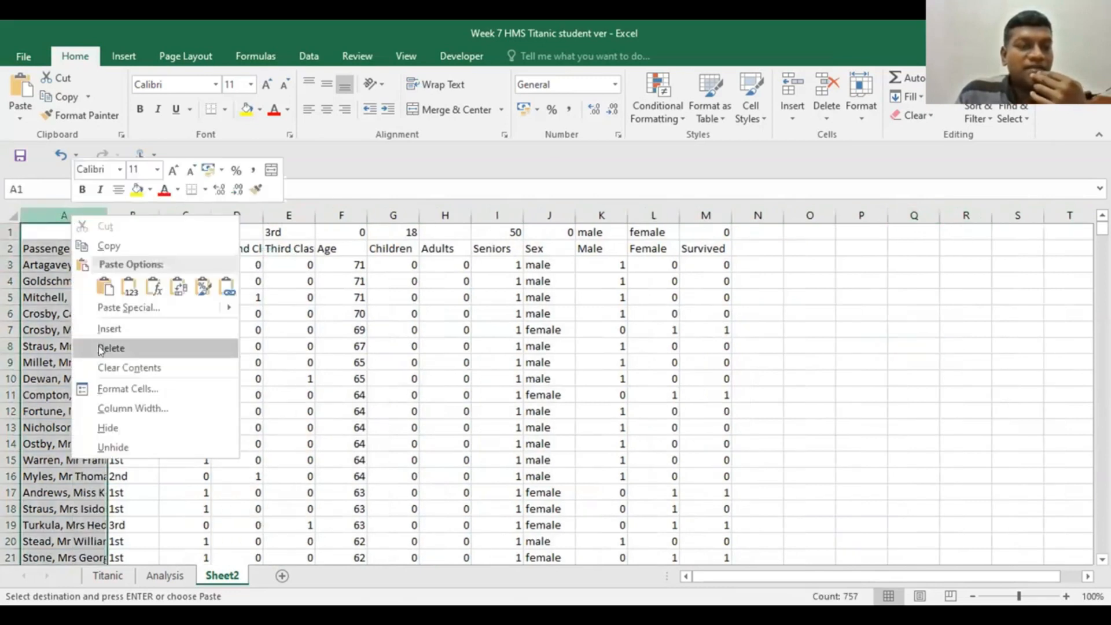
key("d")
left_click(895, 362)
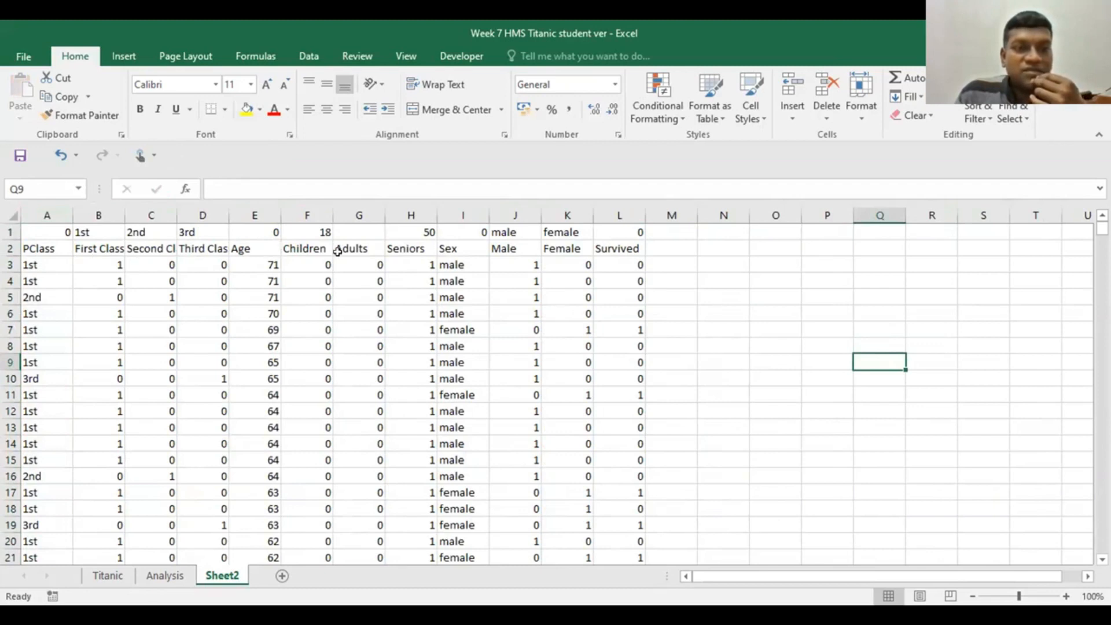
Step: Delete the Sex column and the Age column from Sheet2
left_click(457, 210)
right_click(484, 331)
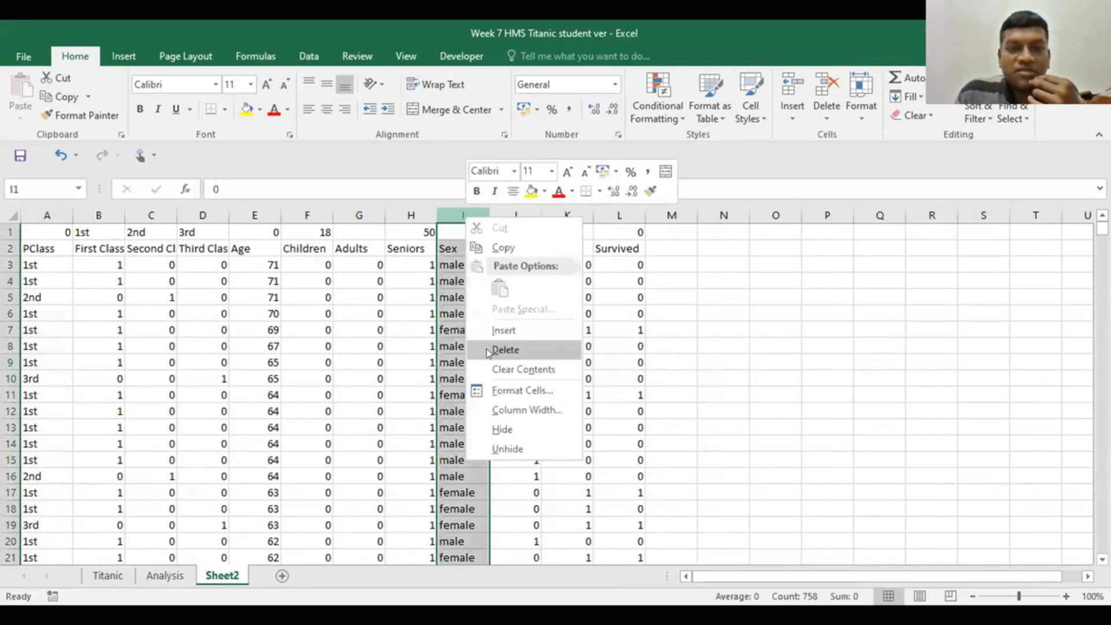
left_click(489, 350)
left_click(749, 338)
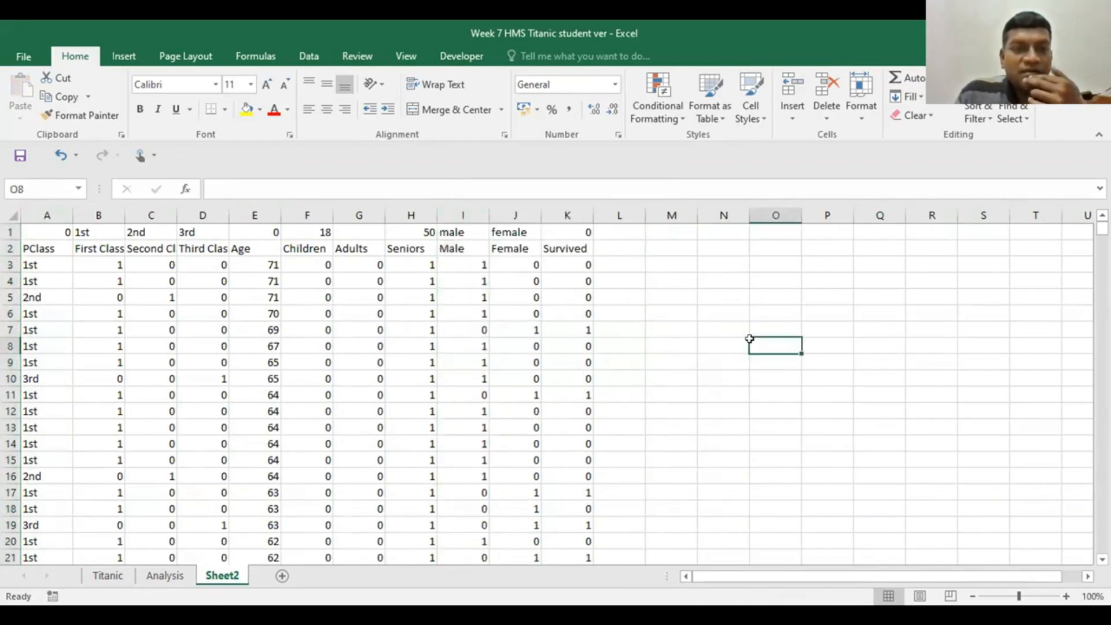
left_click(253, 214)
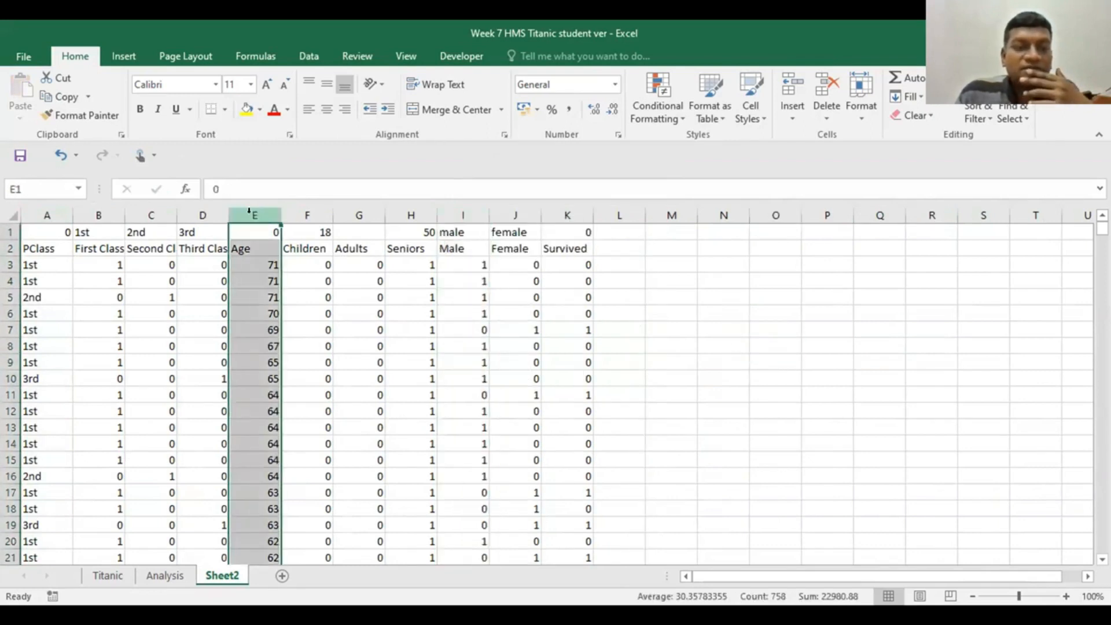
right_click(258, 222)
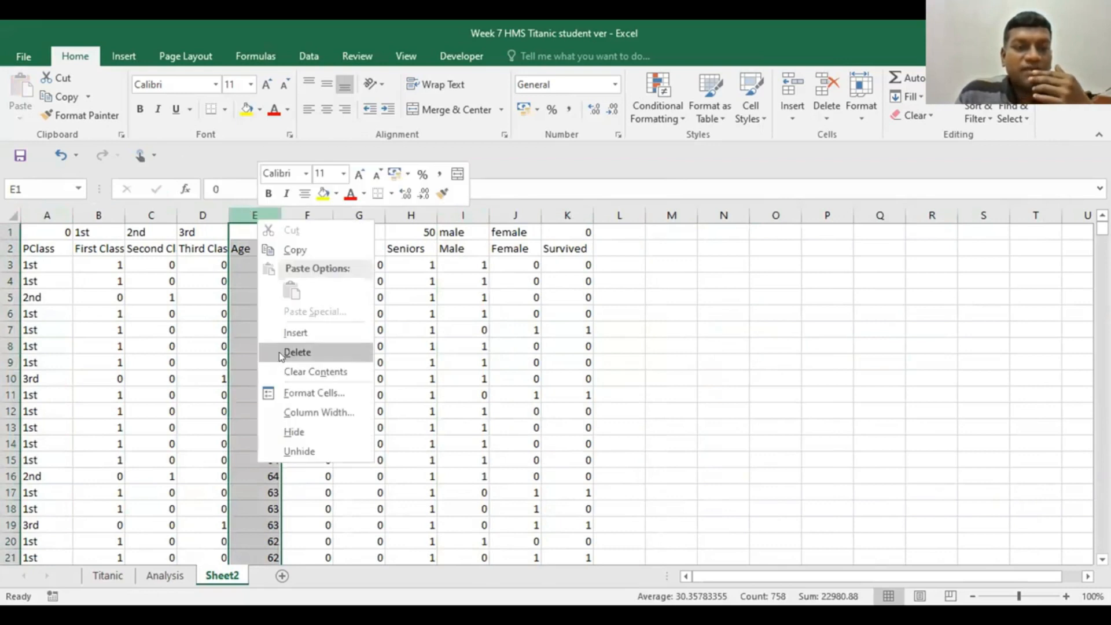
left_click(297, 352)
left_click(772, 345)
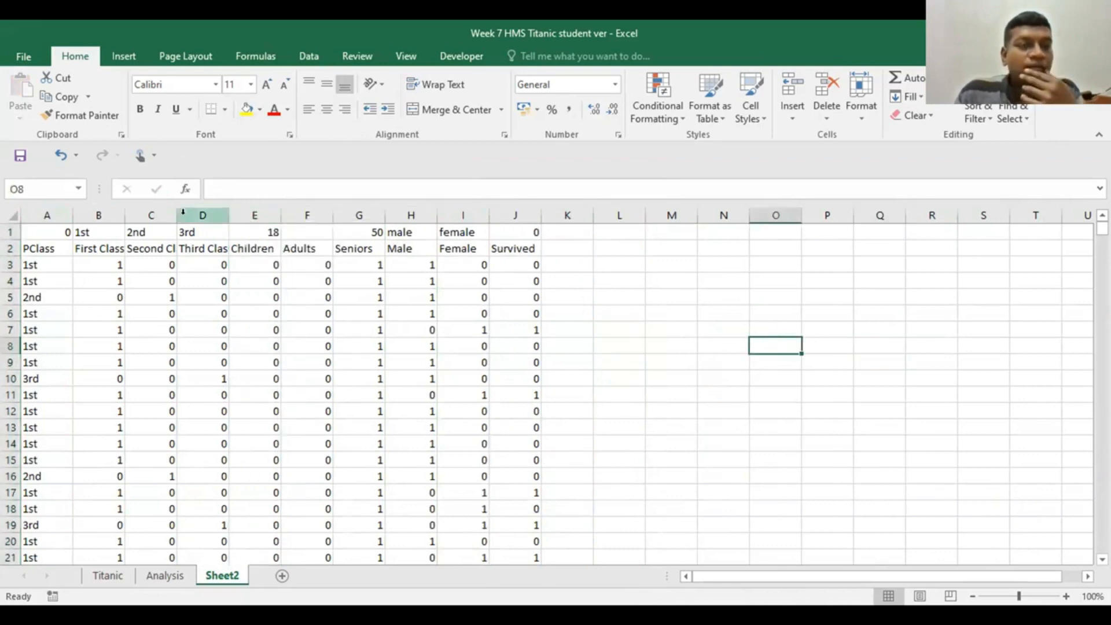
Step: Fit the First Class column to its contents and delete the helper row above the column headings
double_click(122, 213)
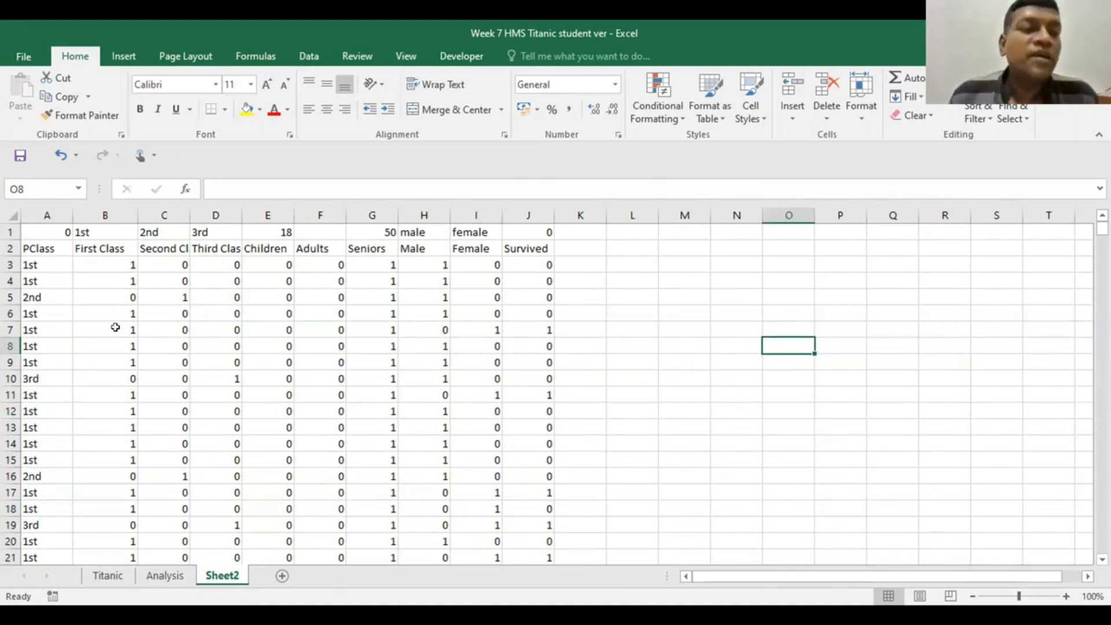
left_click(671, 263)
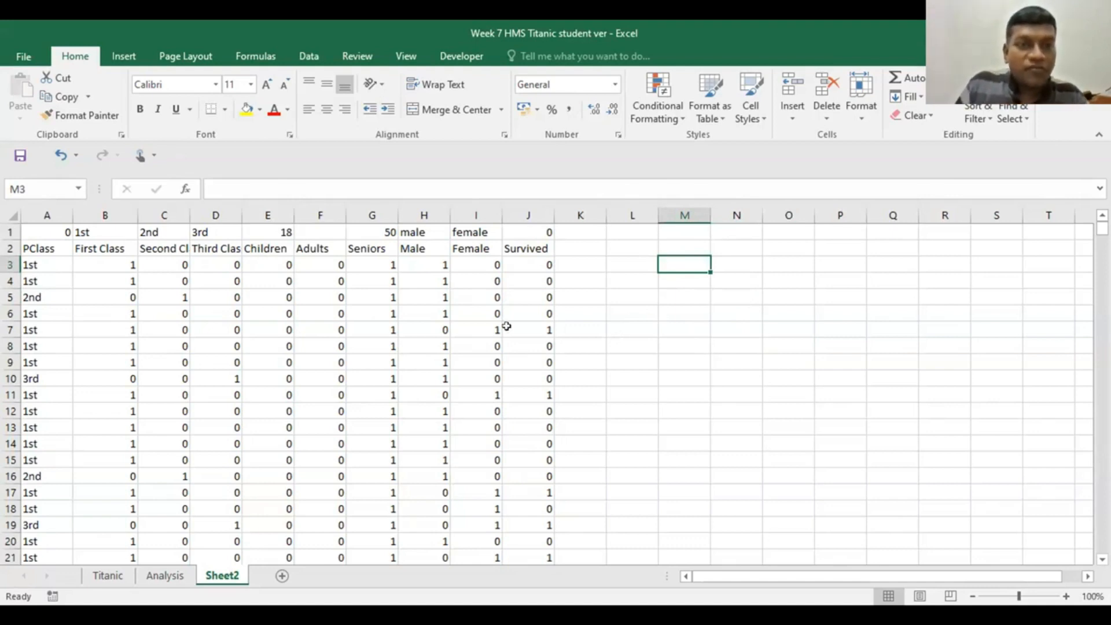
left_click(9, 231)
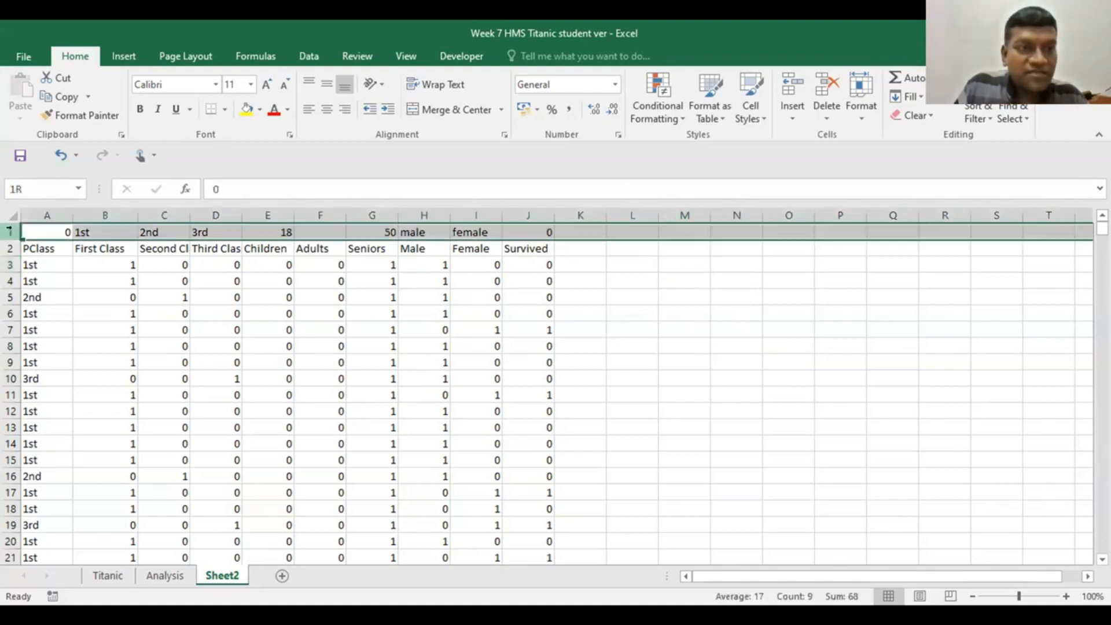
right_click(10, 232)
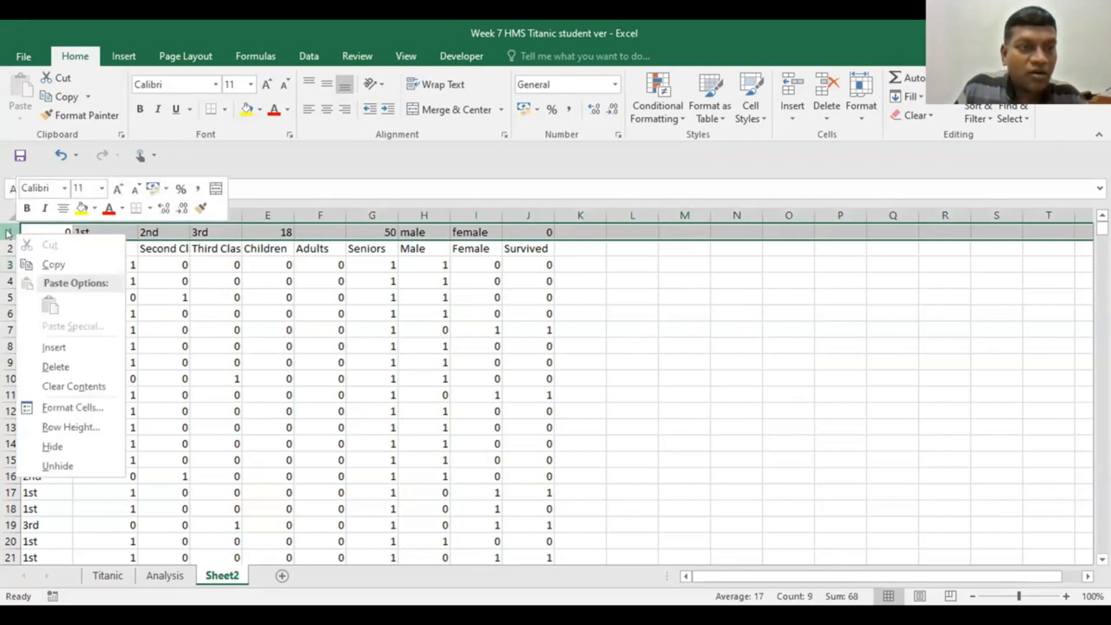
left_click(48, 367)
left_click(747, 368)
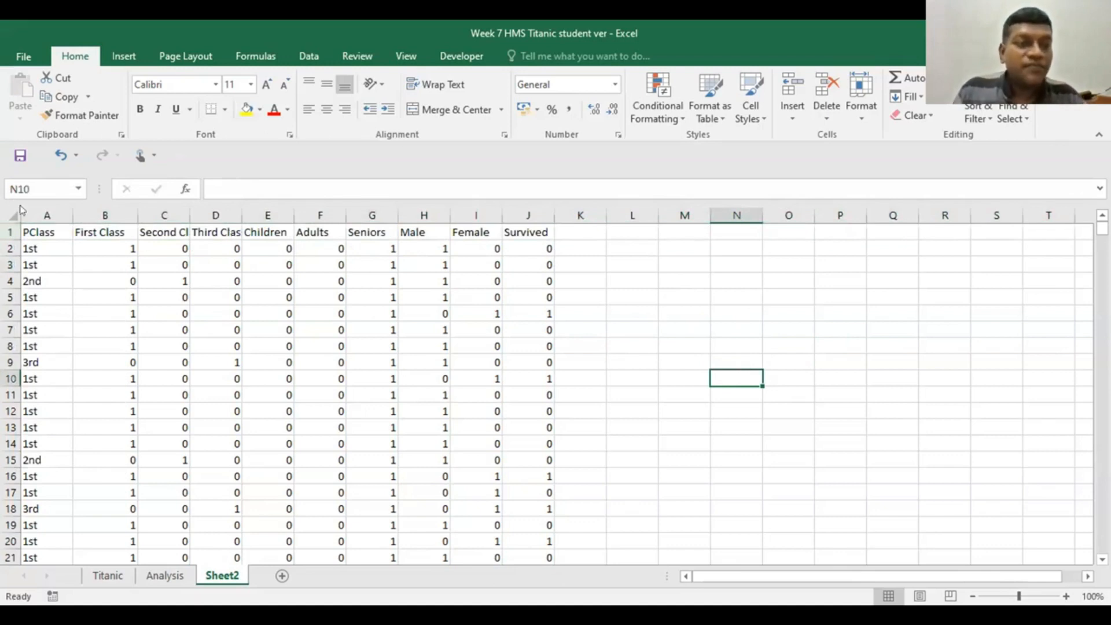
Step: Create named ranges from only the top row of the whole data table, replacing the existing definition of Survived
left_click(30, 232)
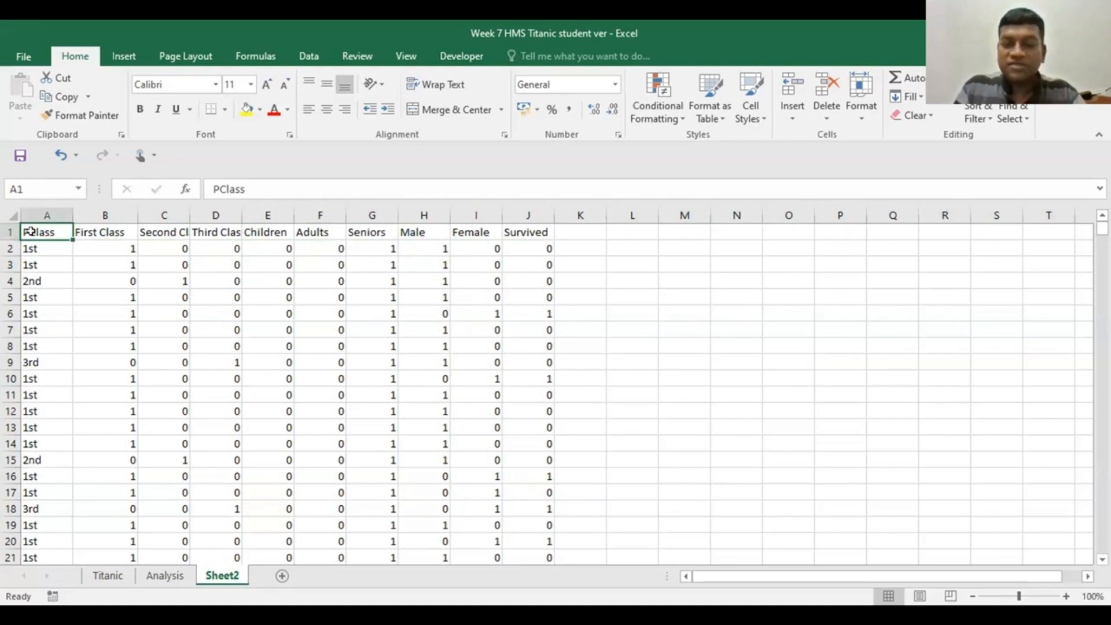
key("ctrl+shift+Right")
key("ctrl+shift+Down")
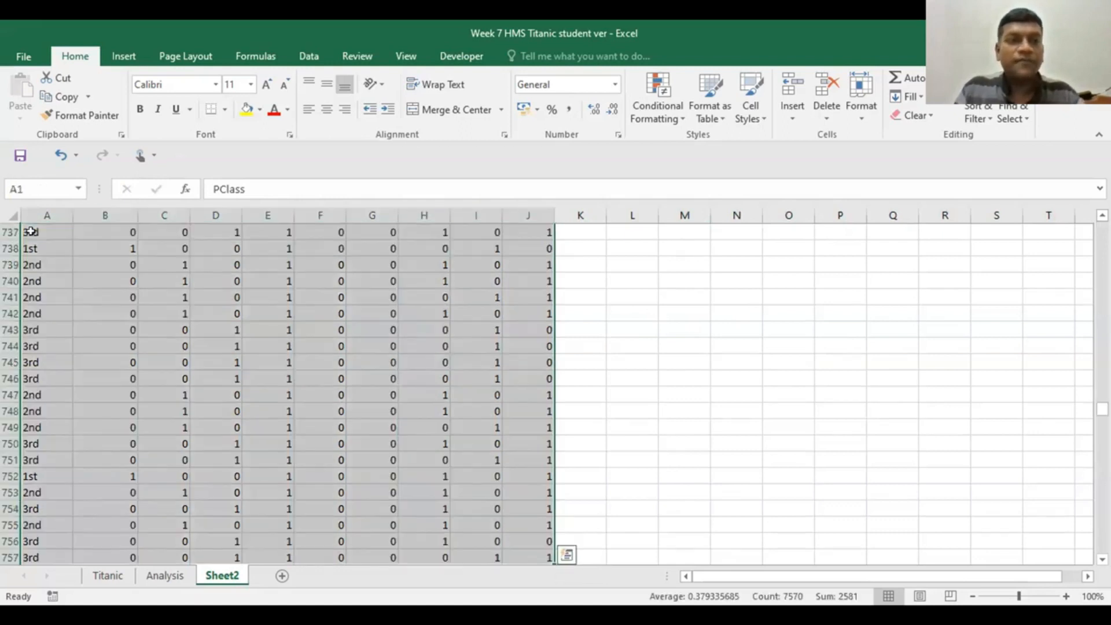
left_click(265, 55)
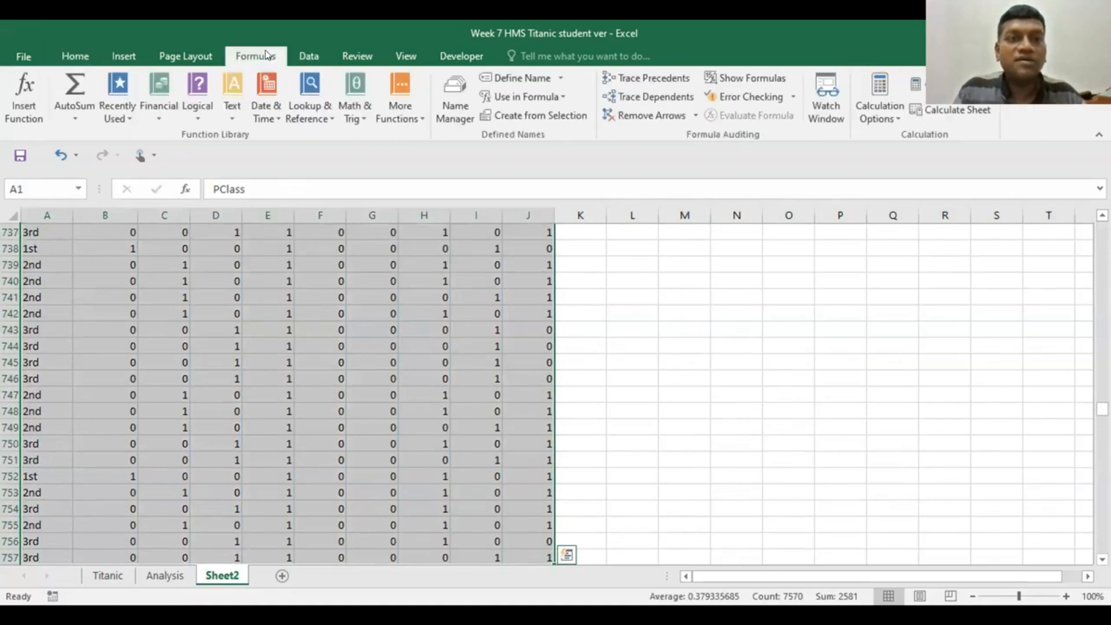
left_click(508, 115)
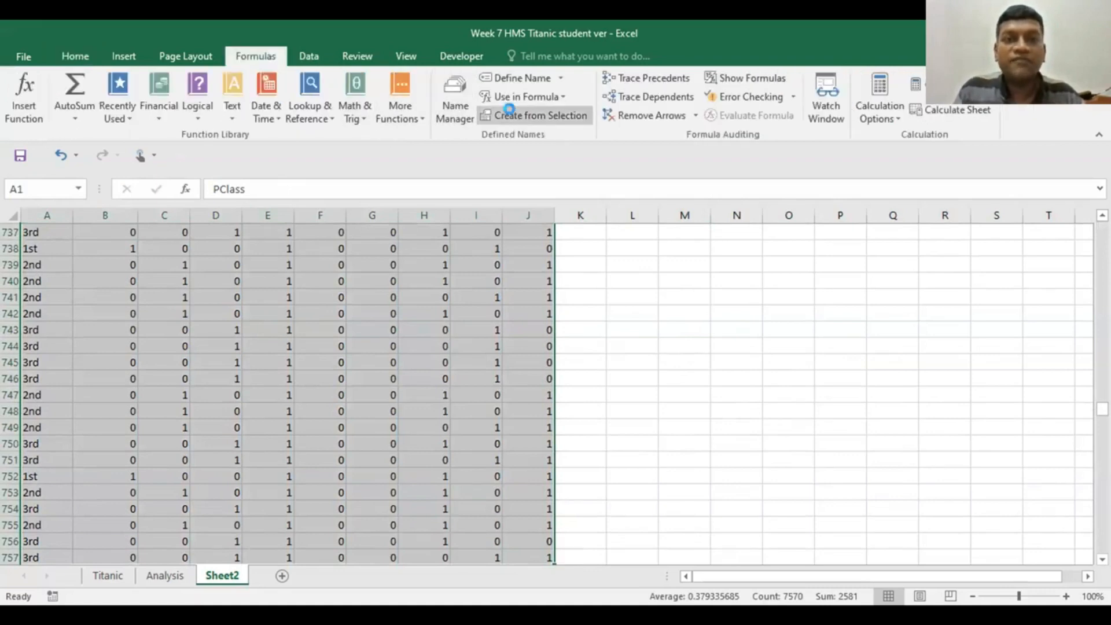
left_click(706, 276)
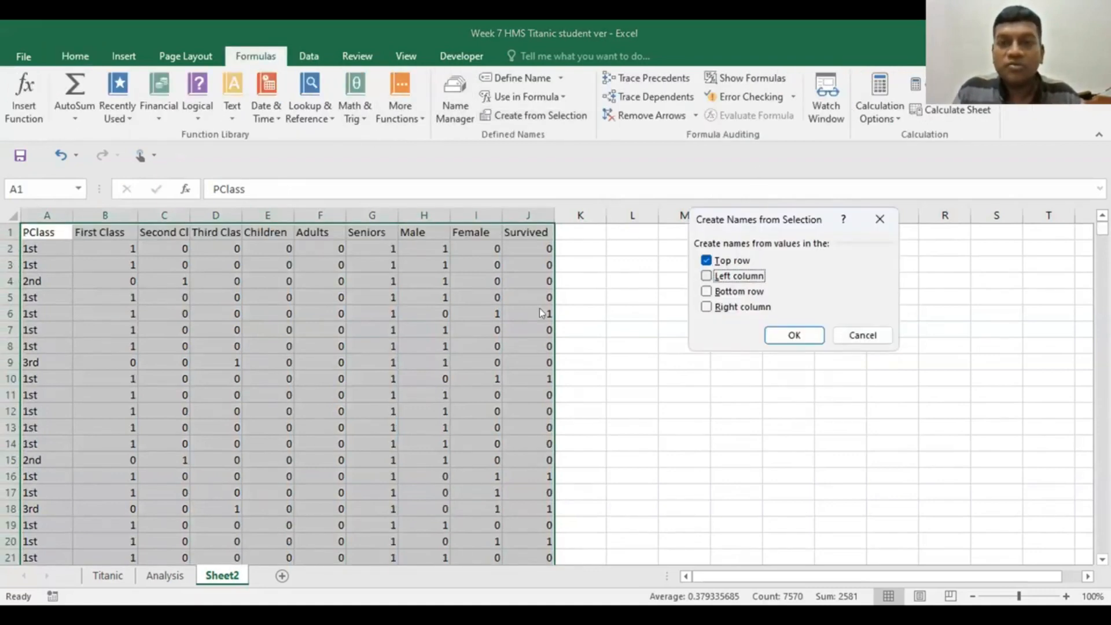
left_click(795, 337)
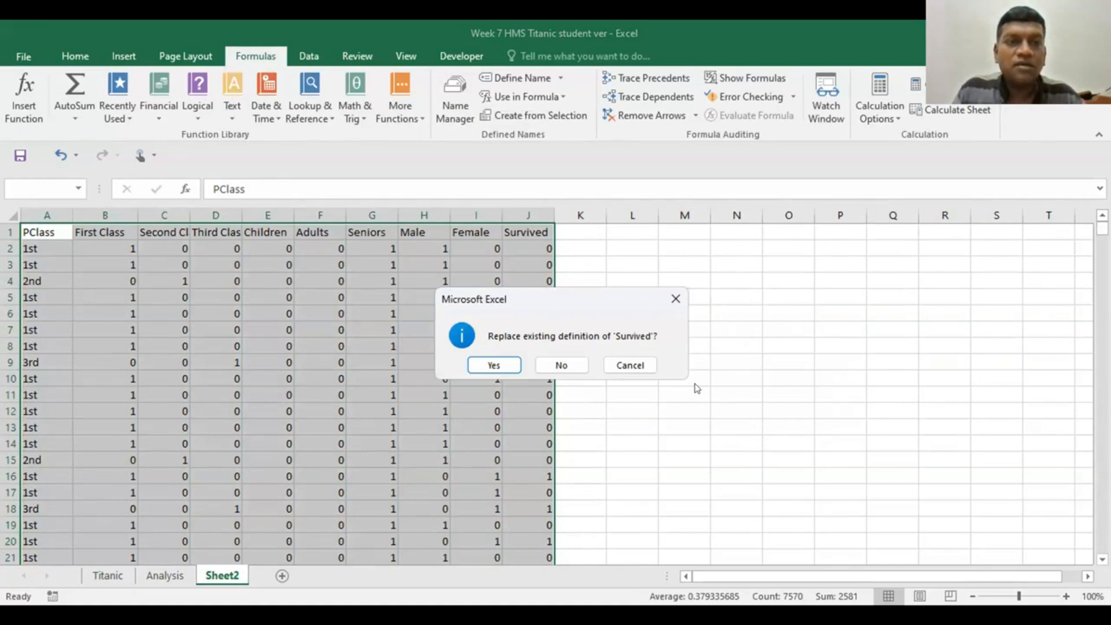
left_click(497, 366)
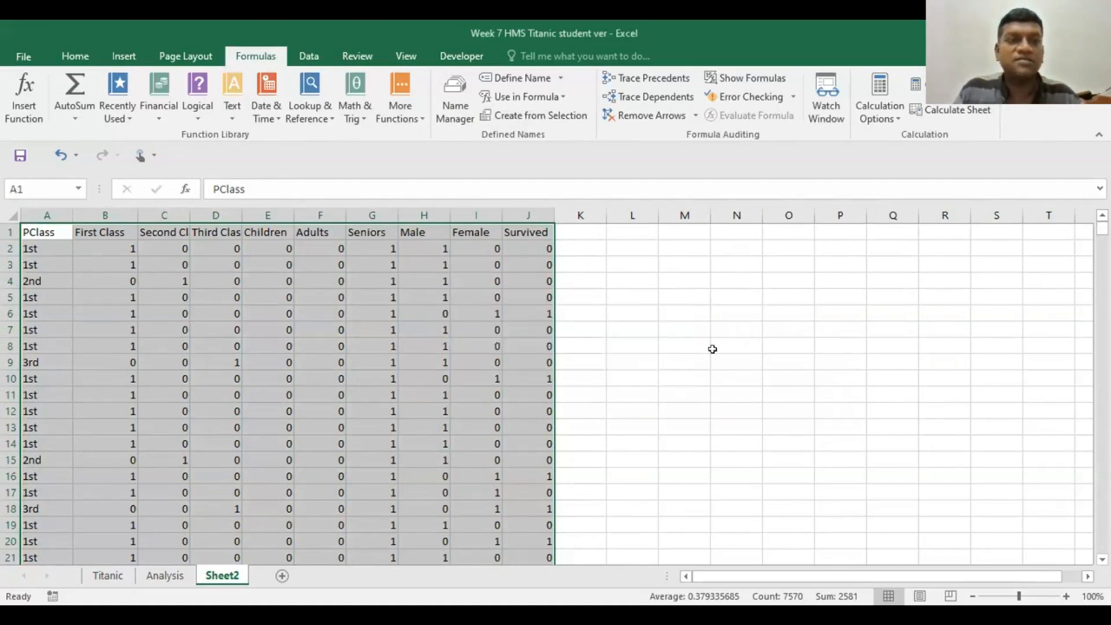
left_click(712, 347)
Step: Check the defined names and paste their full list into the sheet starting at cell M2
left_click(80, 186)
left_click(79, 187)
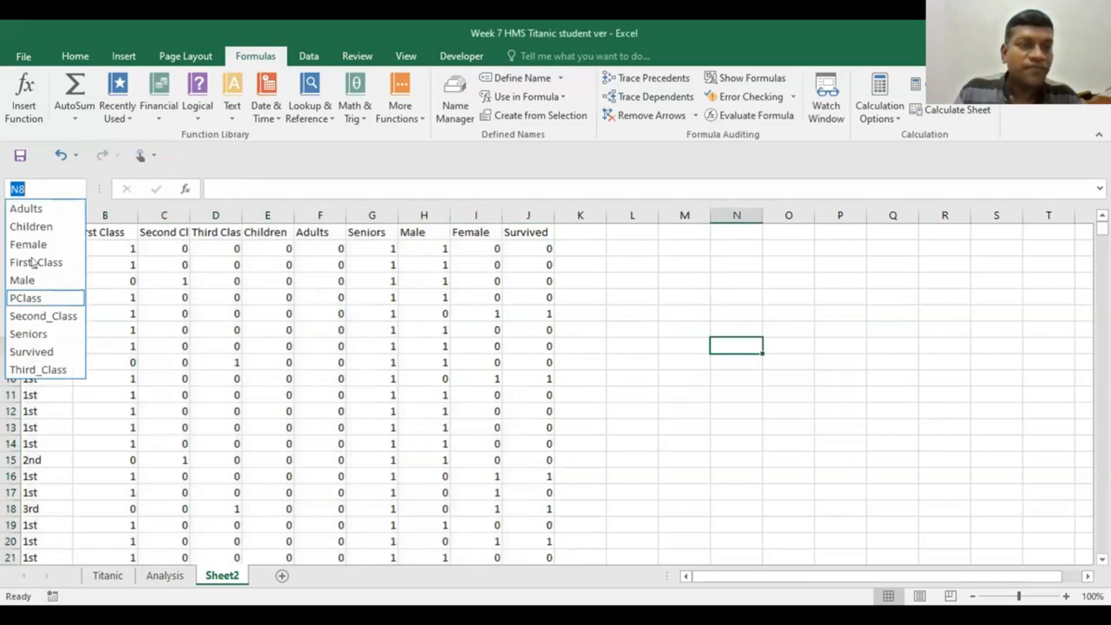
left_click(681, 362)
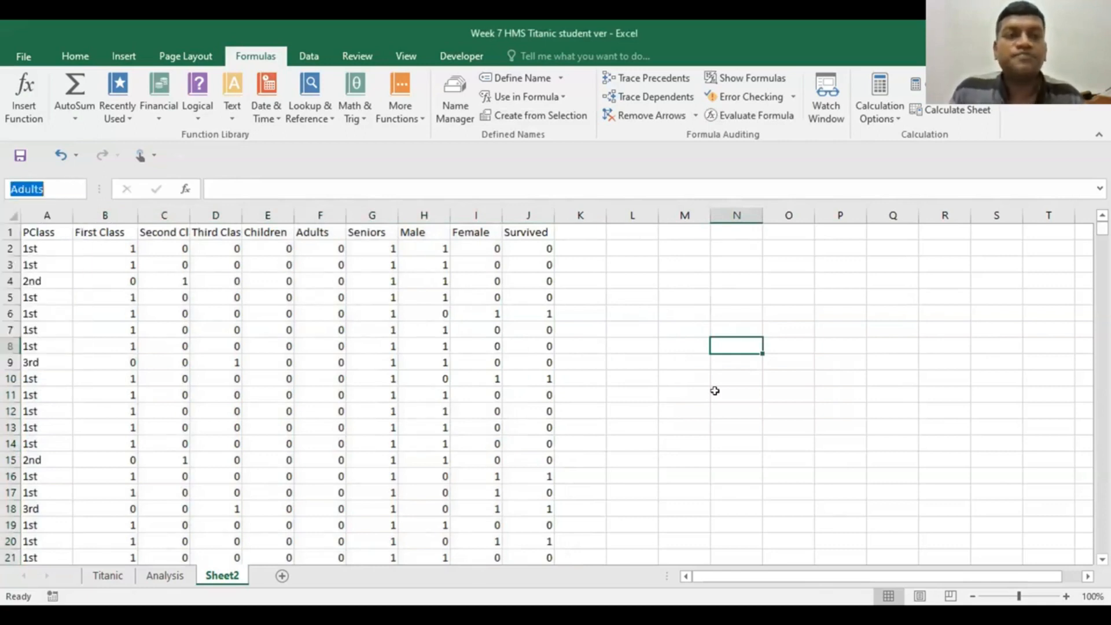
left_click(629, 358)
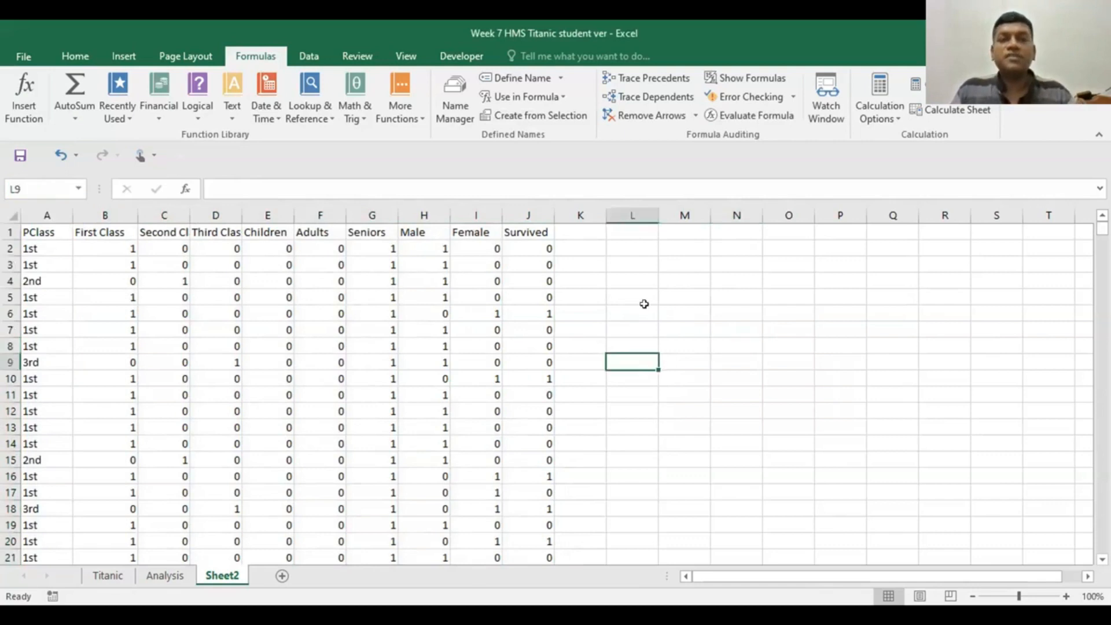
left_click(35, 228)
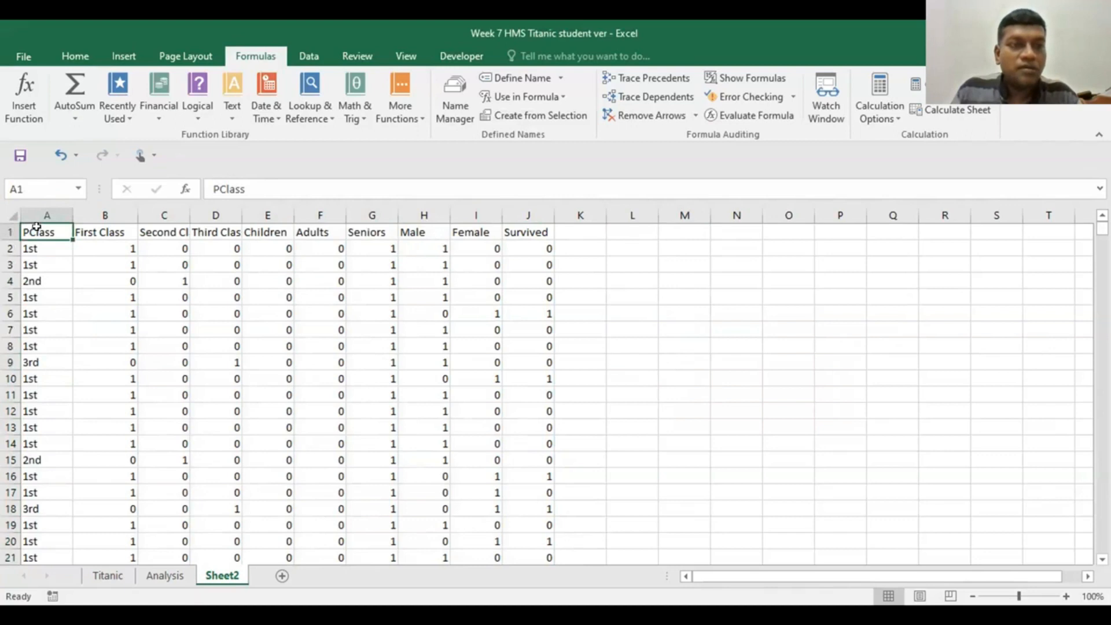
left_click(672, 247)
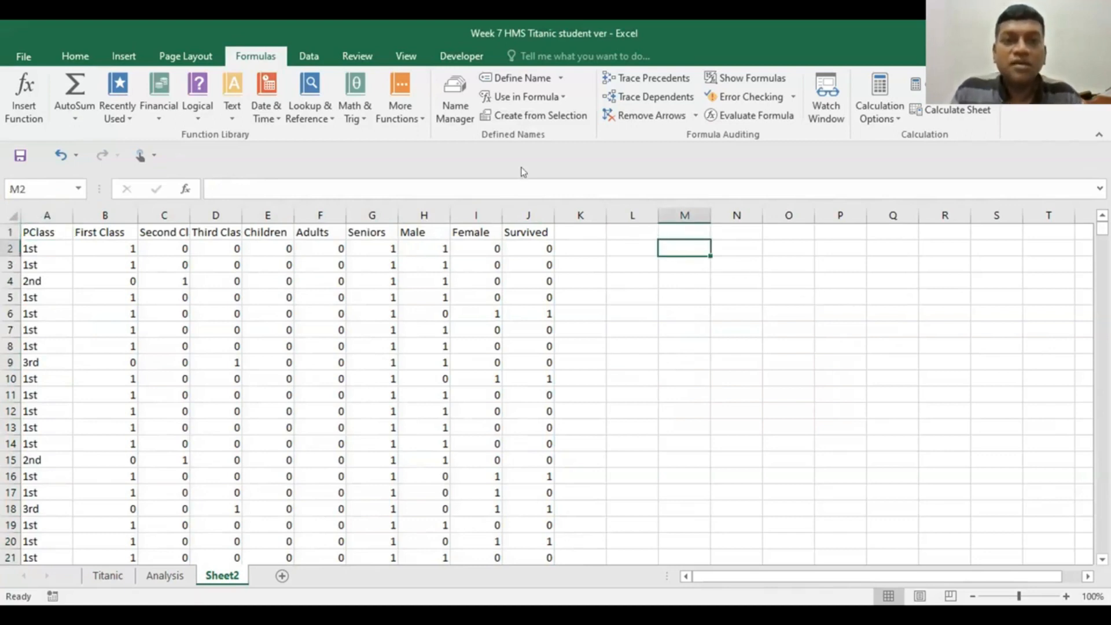
left_click(556, 97)
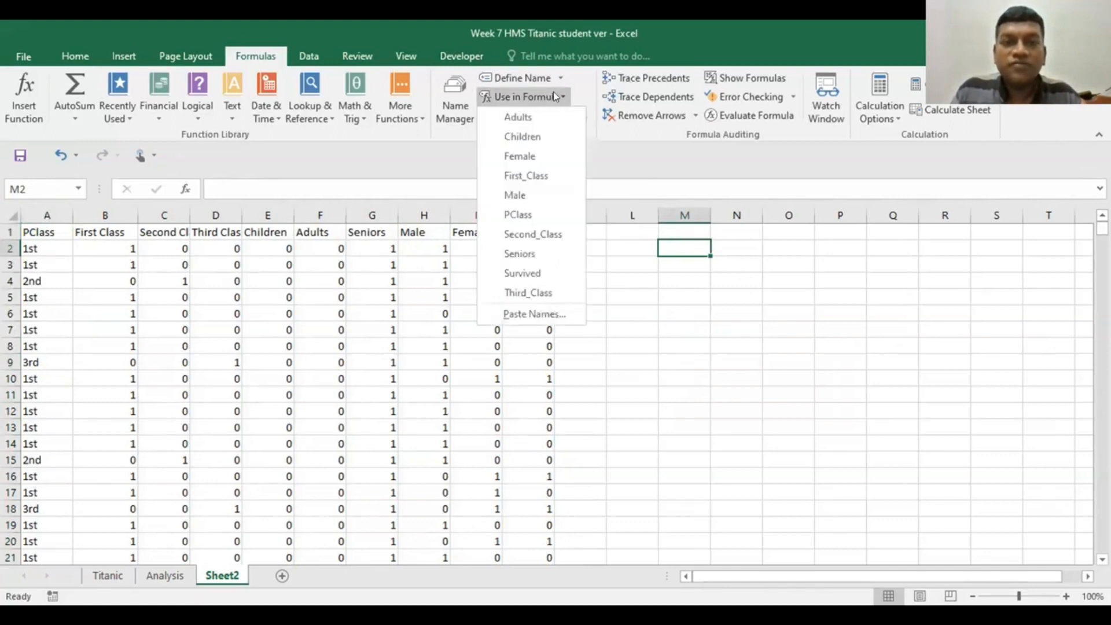
left_click(534, 313)
left_click(725, 345)
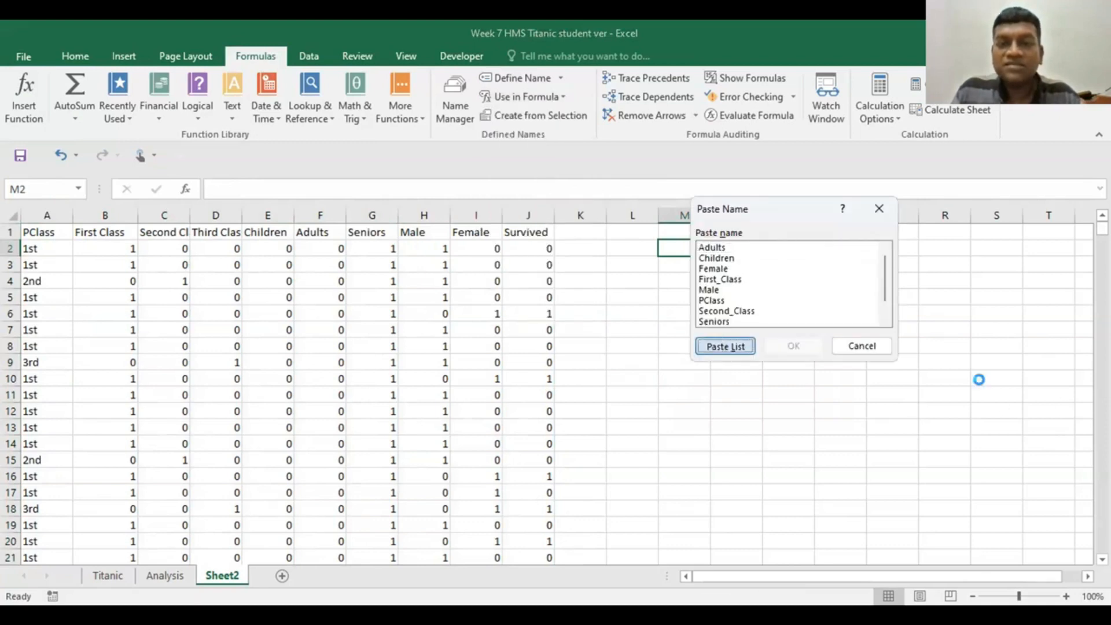
Step: Clear the range references beside the pasted names in N2:O11, keeping only the list of names
left_click(936, 429)
left_click_drag(733, 246, 798, 394)
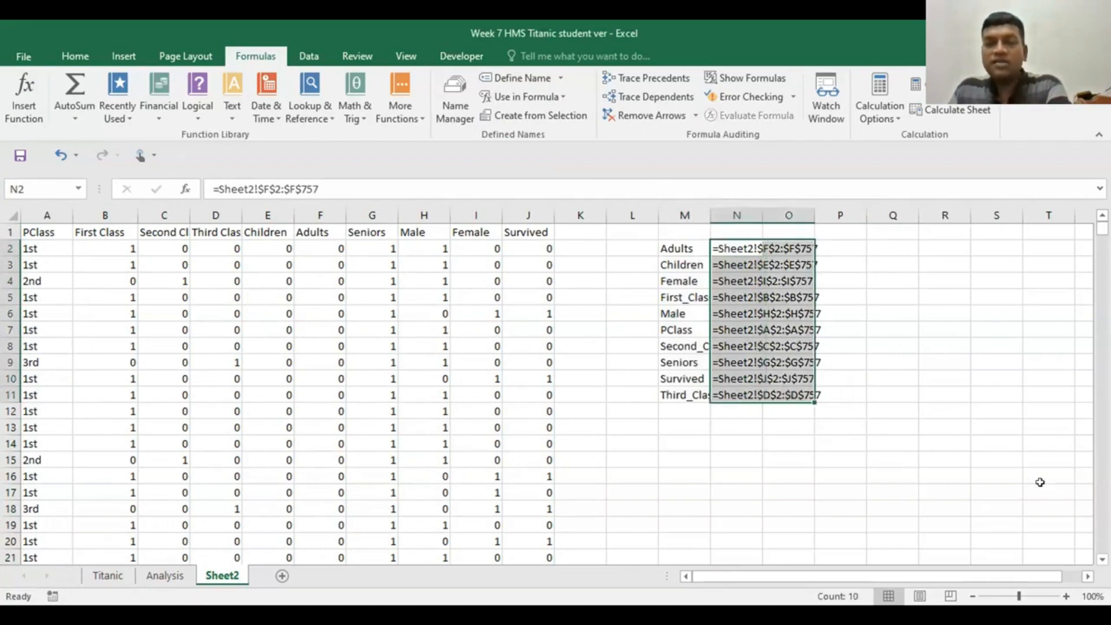
key("Delete")
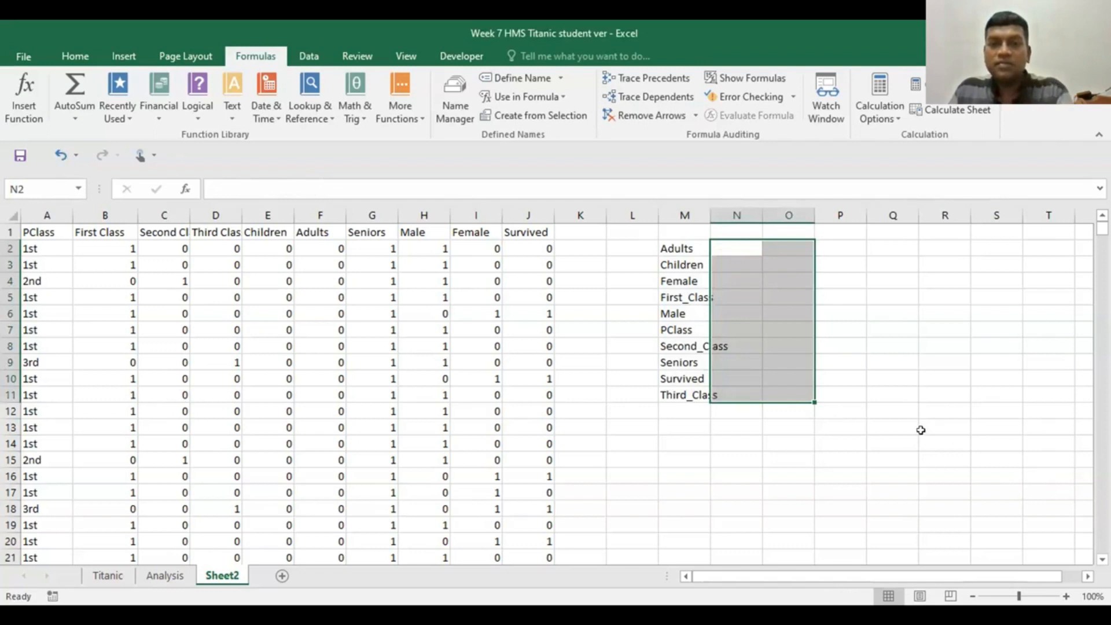
left_click(920, 431)
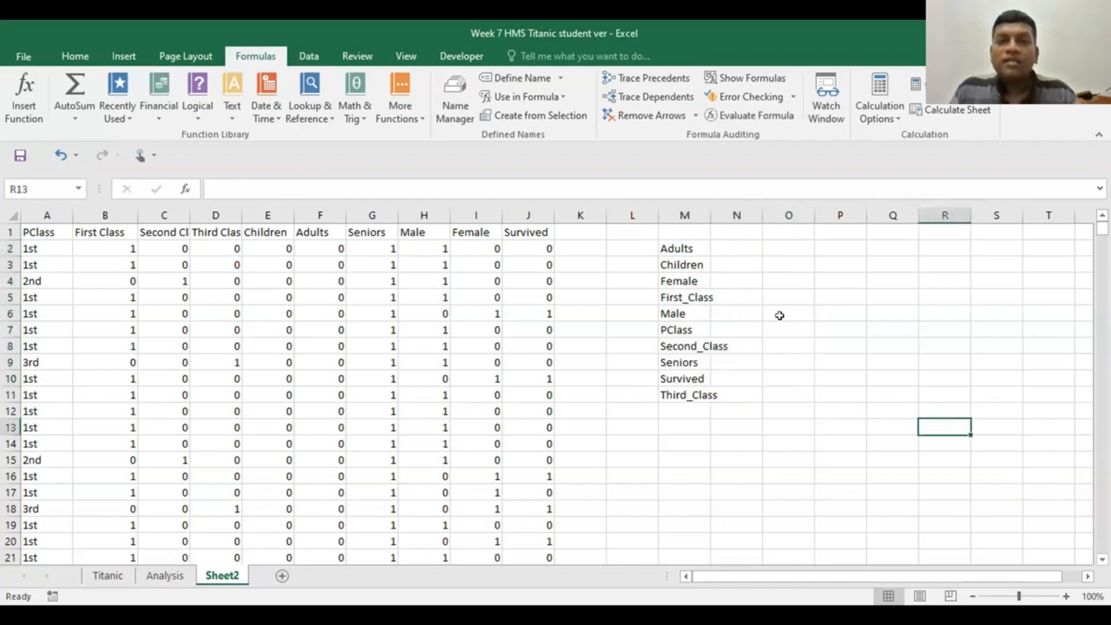
left_click(681, 279)
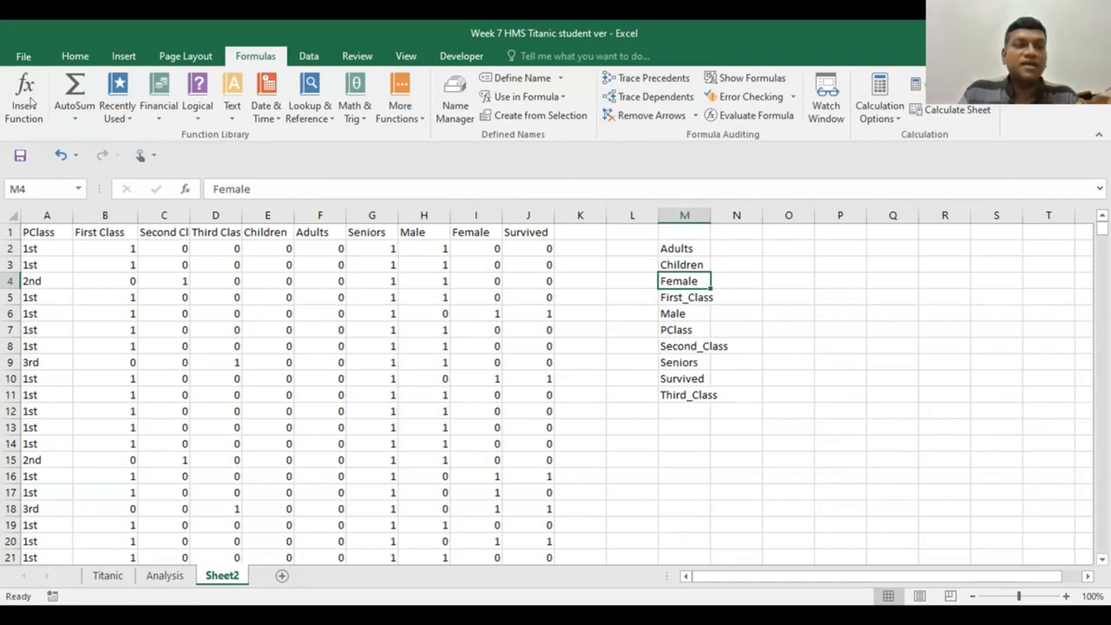
left_click(722, 250)
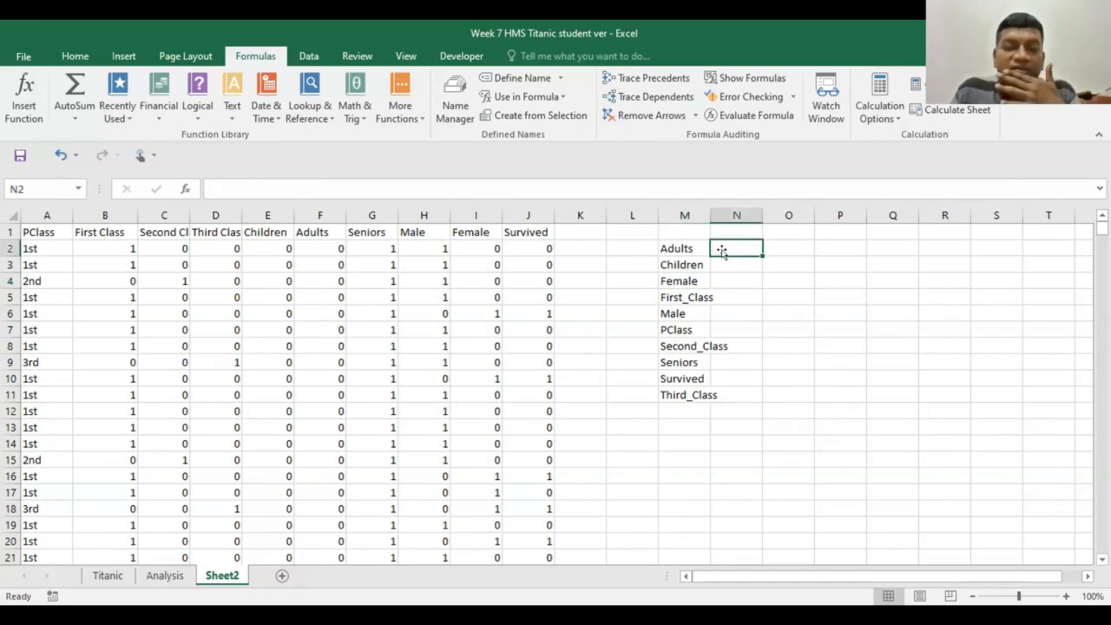
type("=")
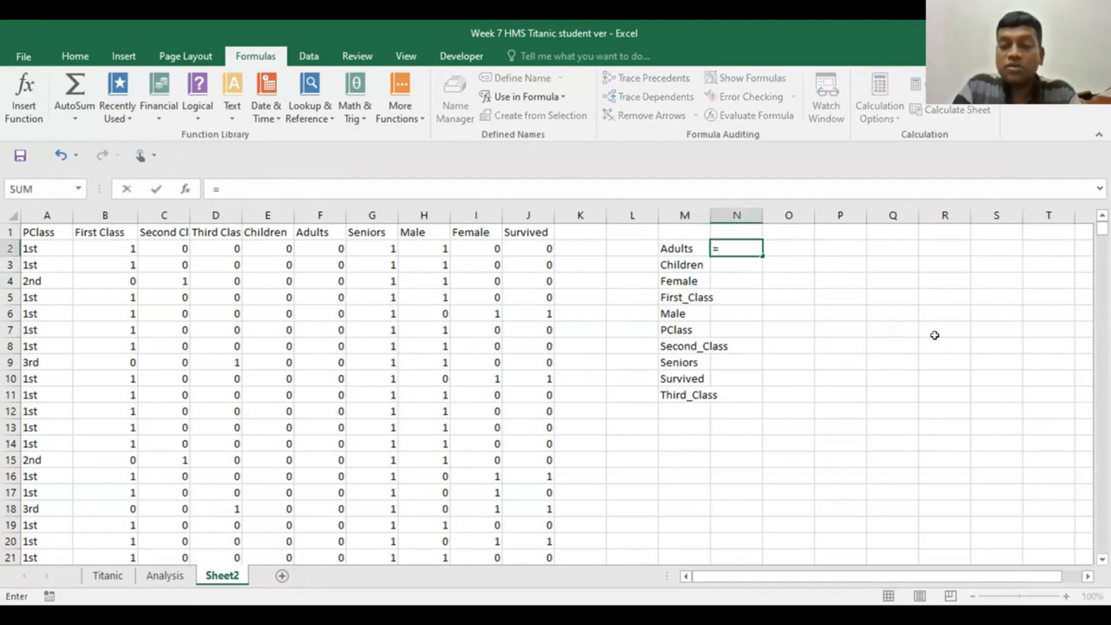
key("BackSpace")
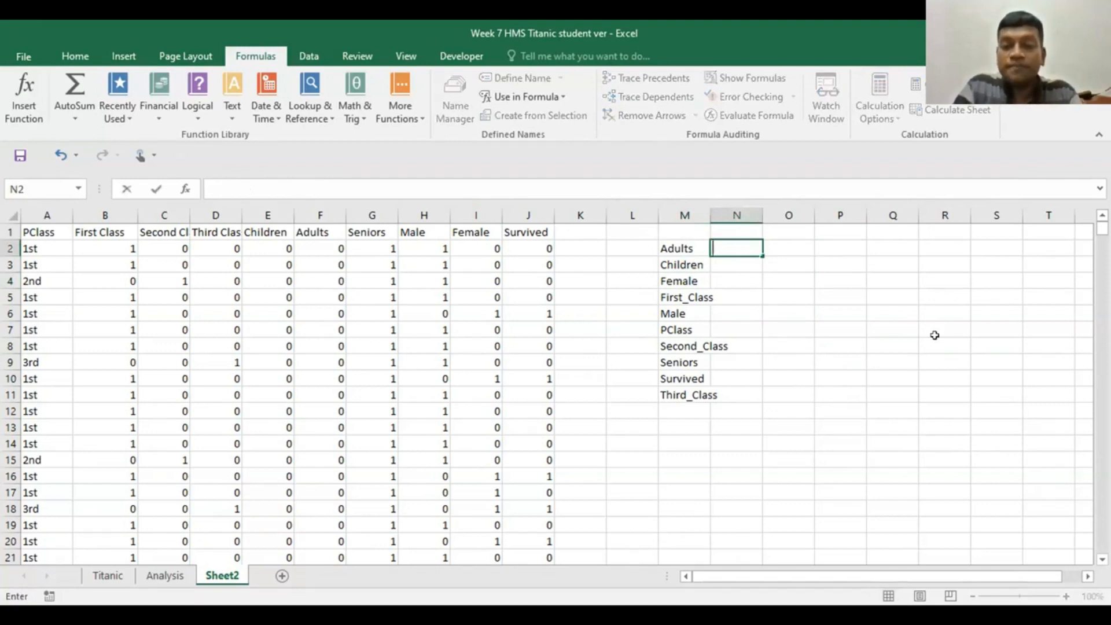
type("=")
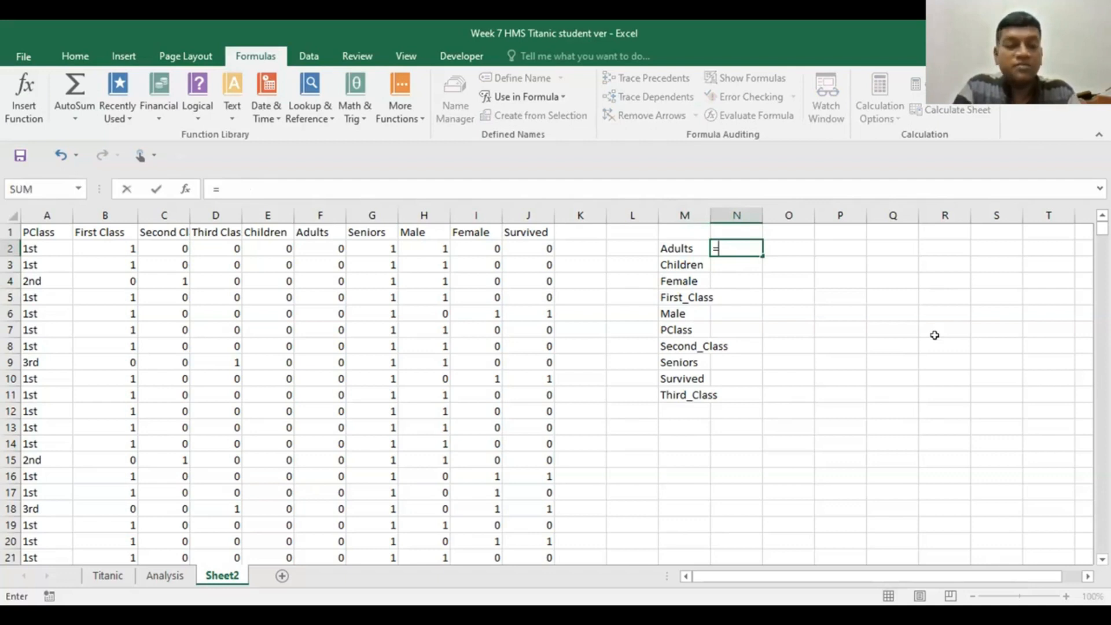
key("BackSpace")
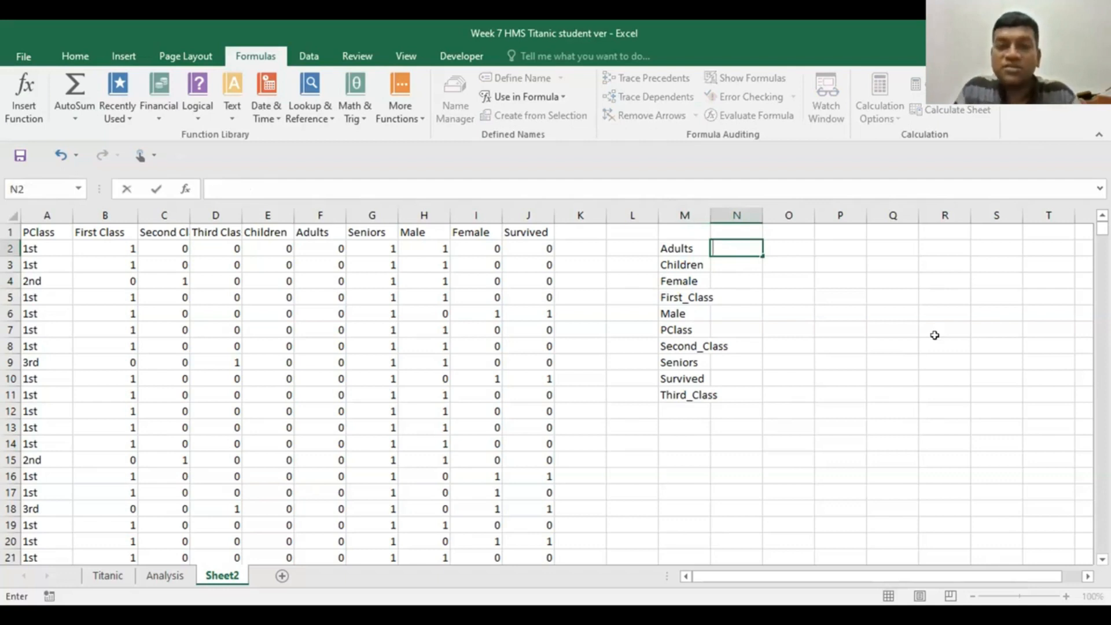
left_click(851, 356)
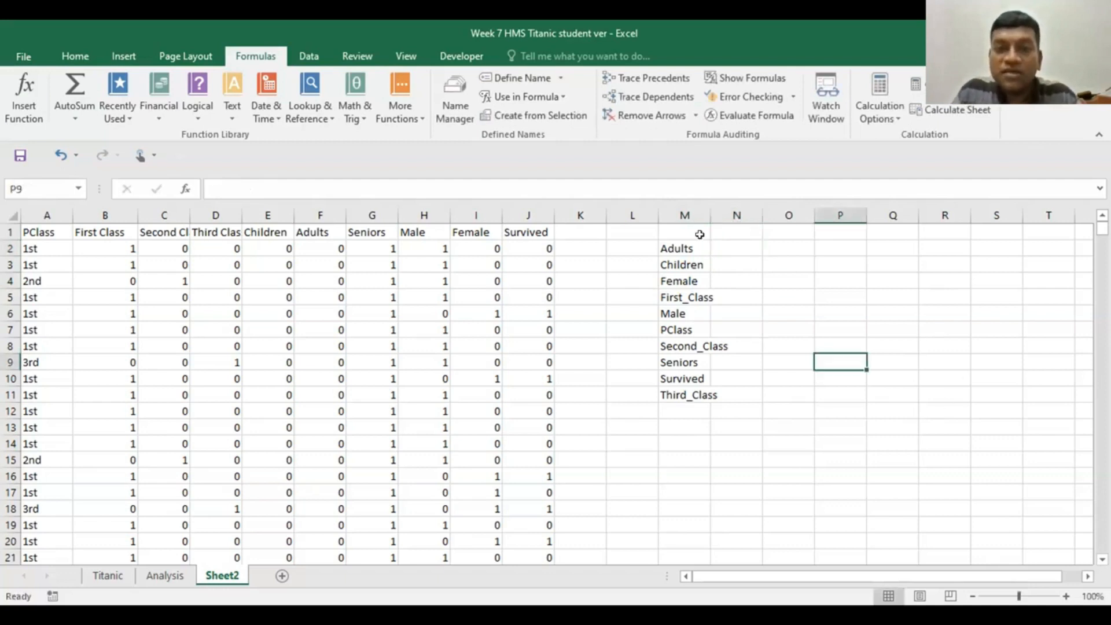
Step: Move the Seniors label to M4 and set Male and Female aside in M14 and M15
left_click(673, 283)
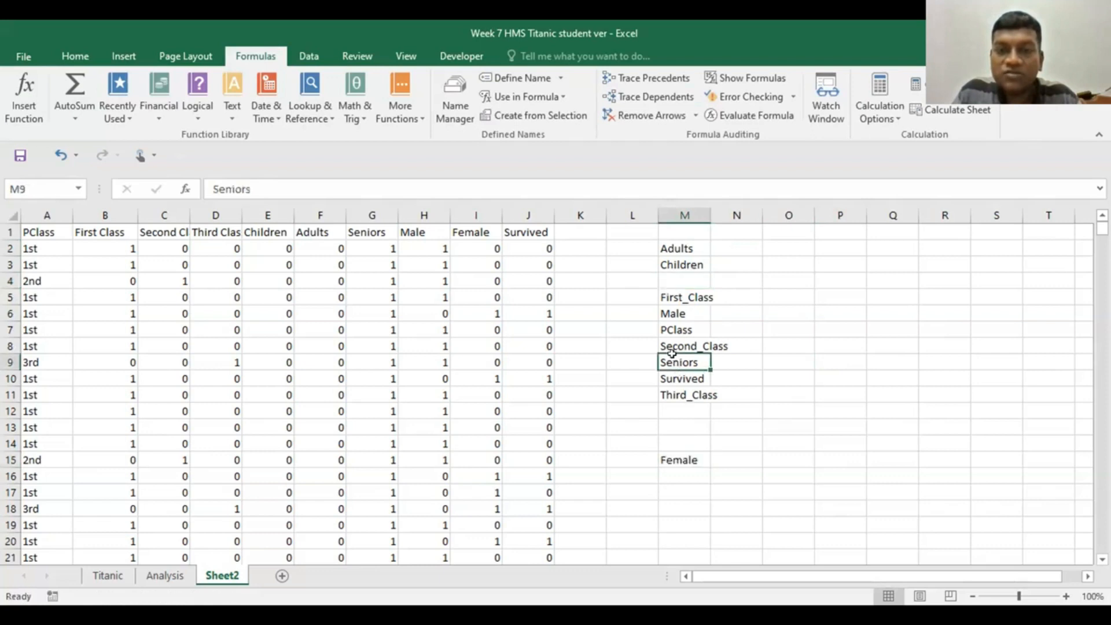
left_click_drag(680, 365, 676, 283)
left_click(799, 267)
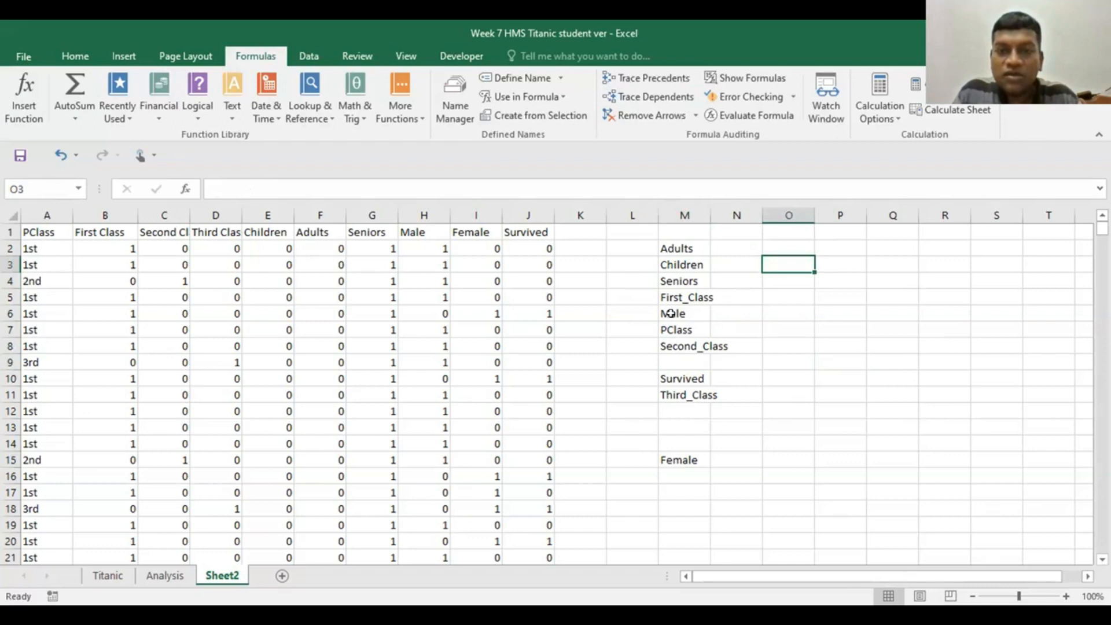
left_click_drag(670, 313, 689, 394)
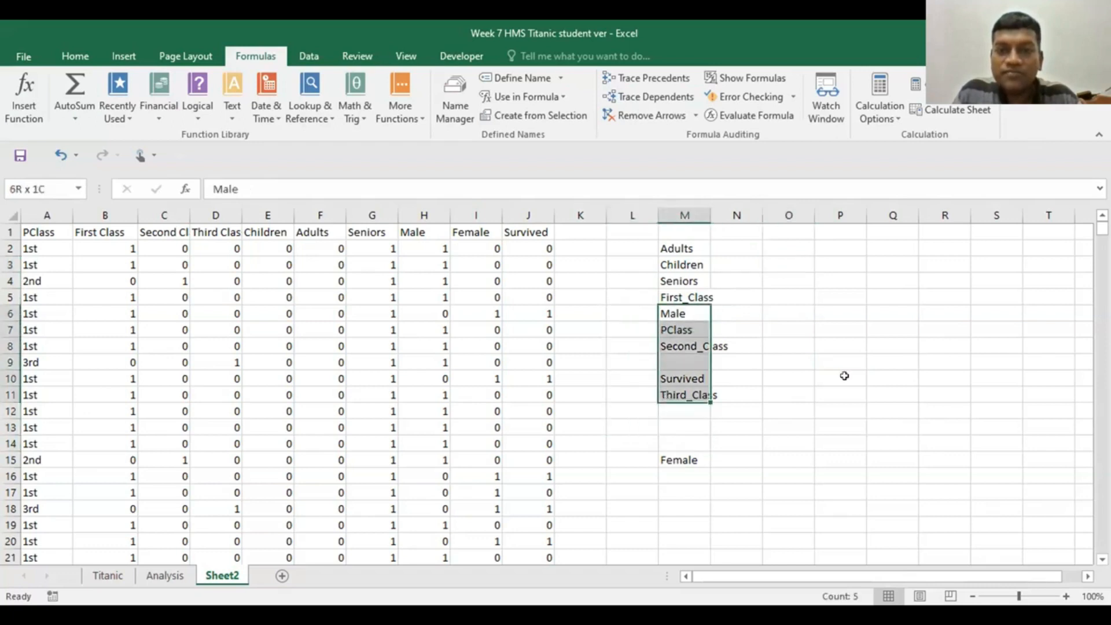
left_click(843, 376)
left_click(675, 313)
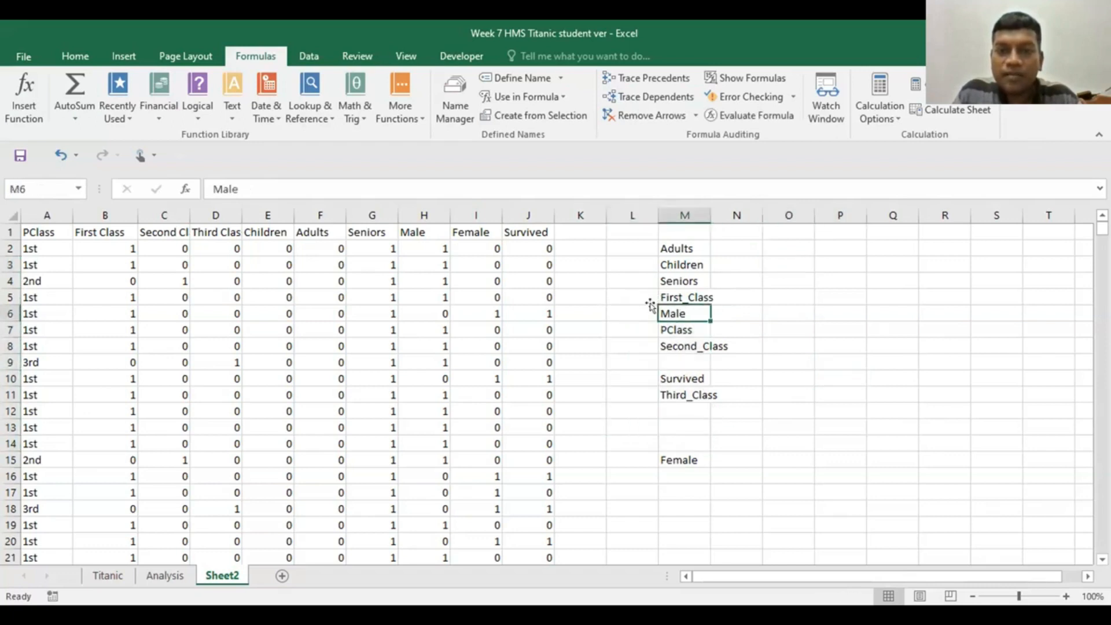
left_click_drag(646, 315, 658, 444)
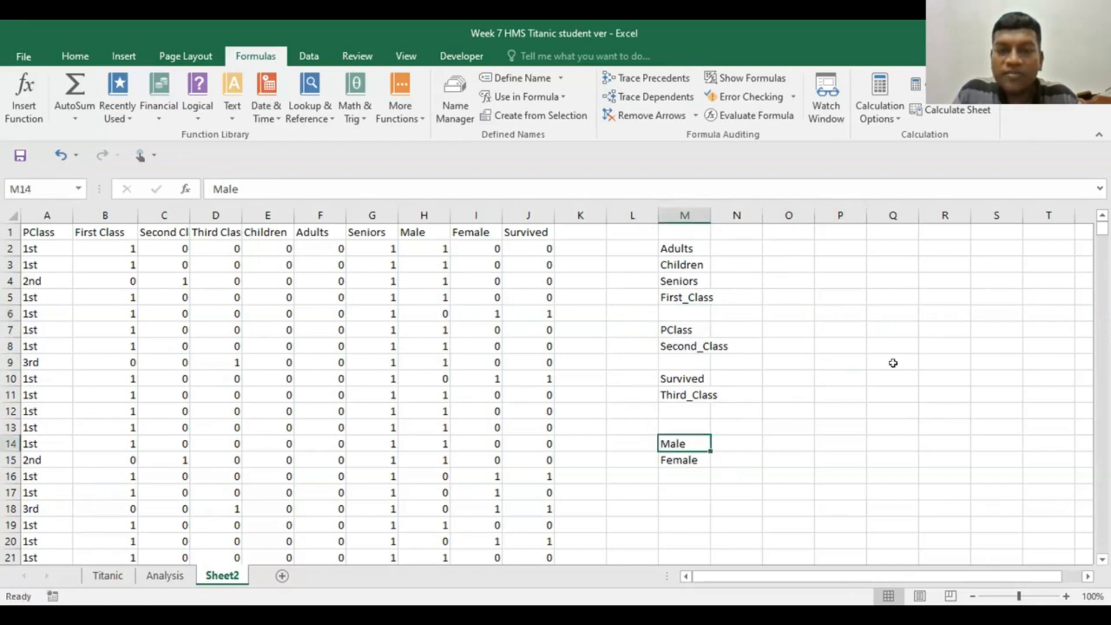
left_click(893, 359)
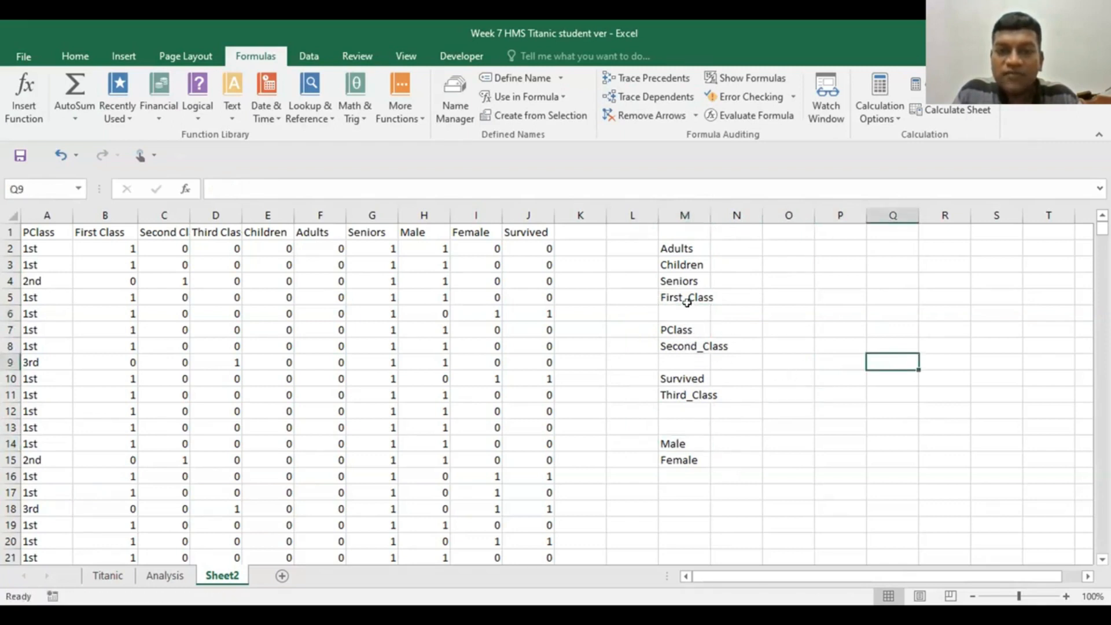
Step: Move the Second_Class label to M6 below First_Class and delete the PClass label from the list
left_click(675, 351)
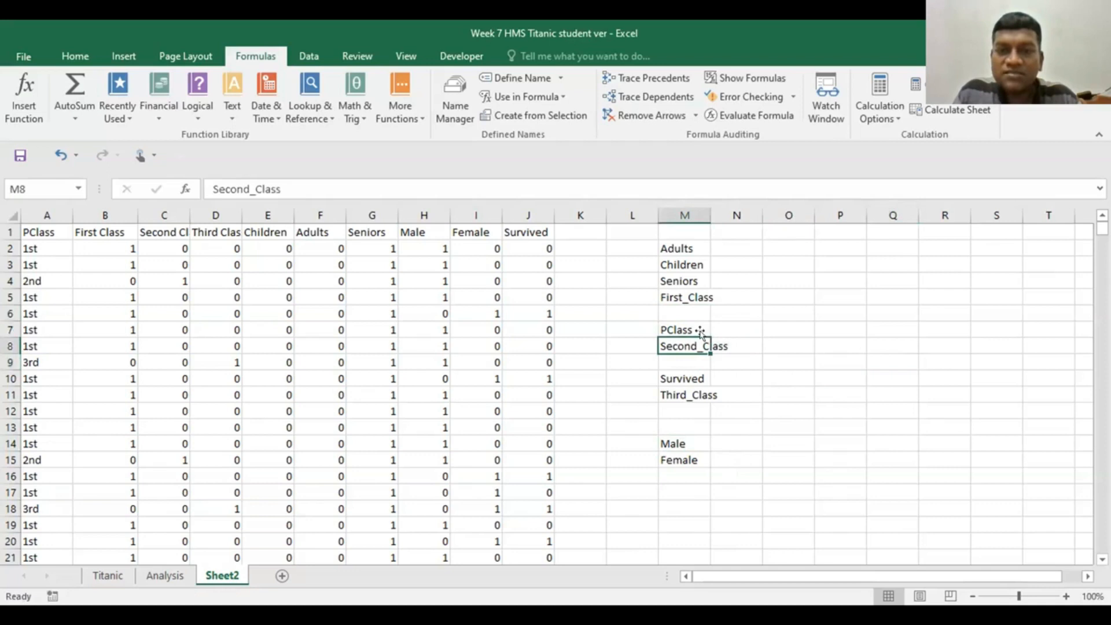
left_click_drag(707, 331, 695, 307)
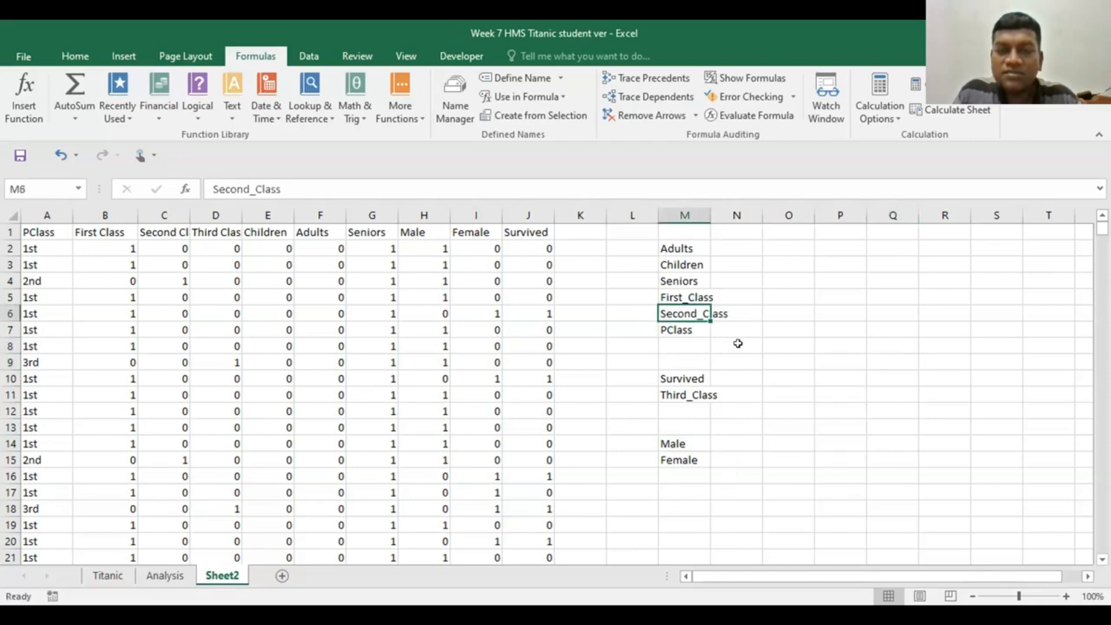
left_click(737, 345)
left_click(670, 328)
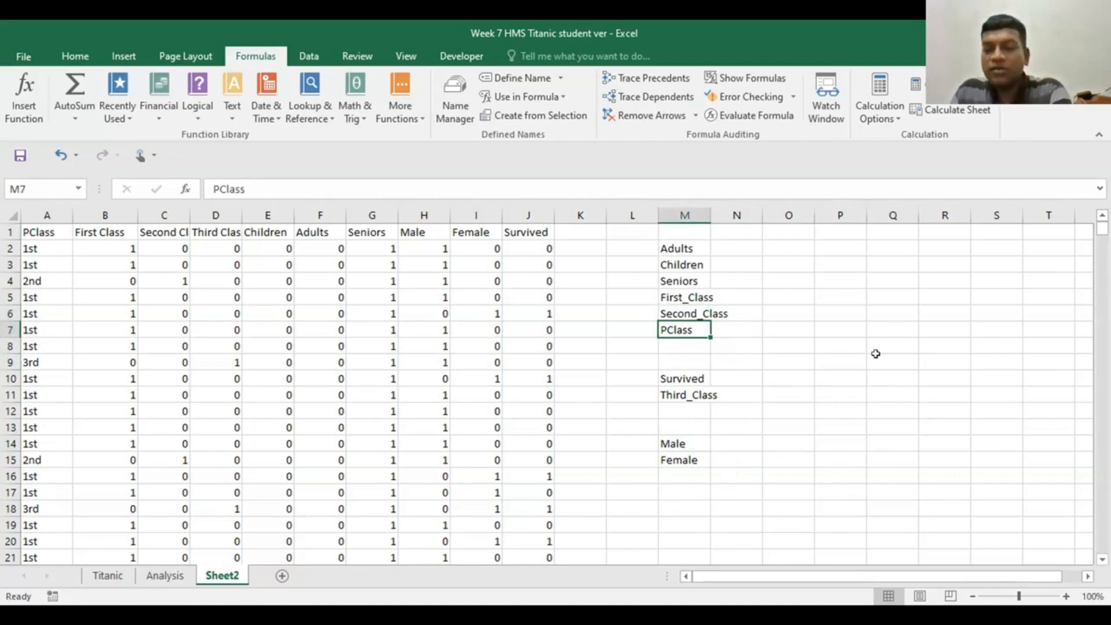
key("Delete")
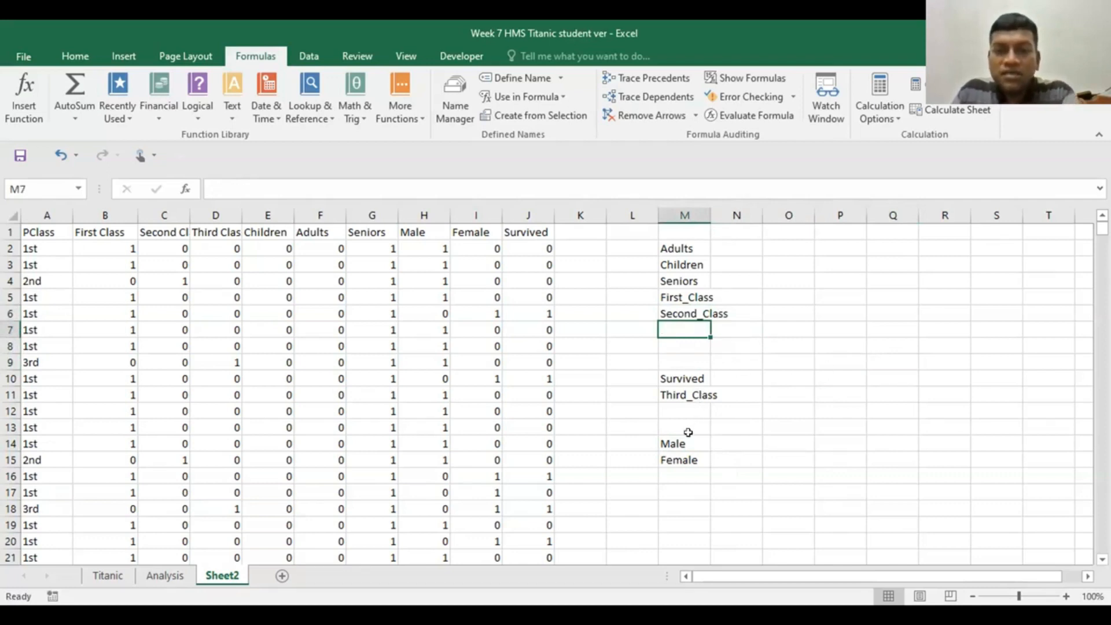
Step: Move the Third_Class label to M7 and the Male and Female labels to M8:M9, directly above Survived
left_click(675, 393)
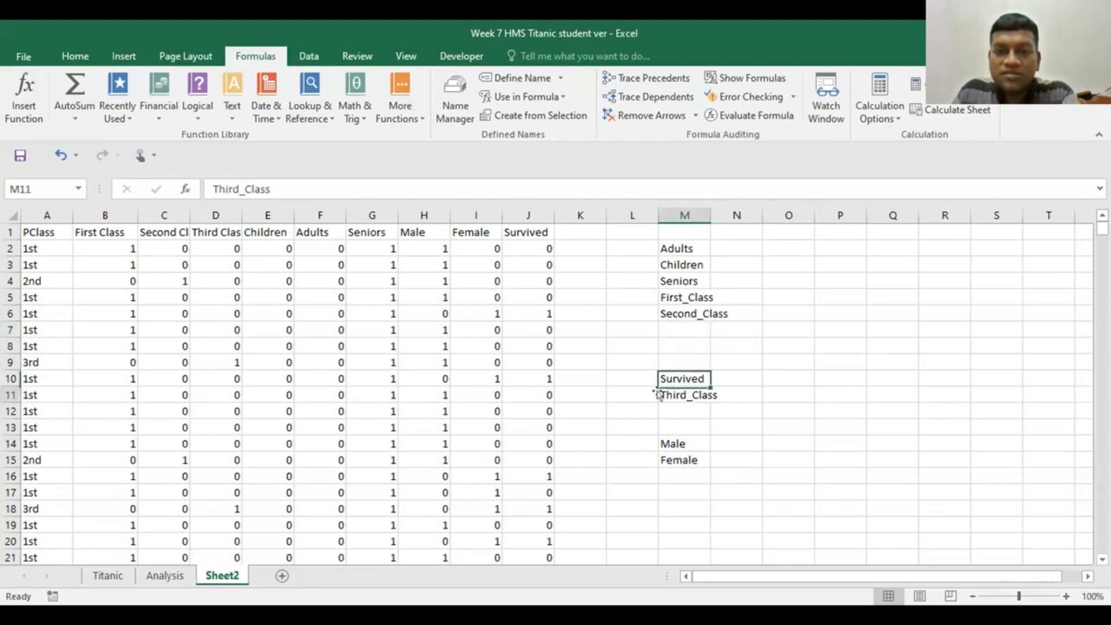
left_click_drag(656, 389, 762, 351)
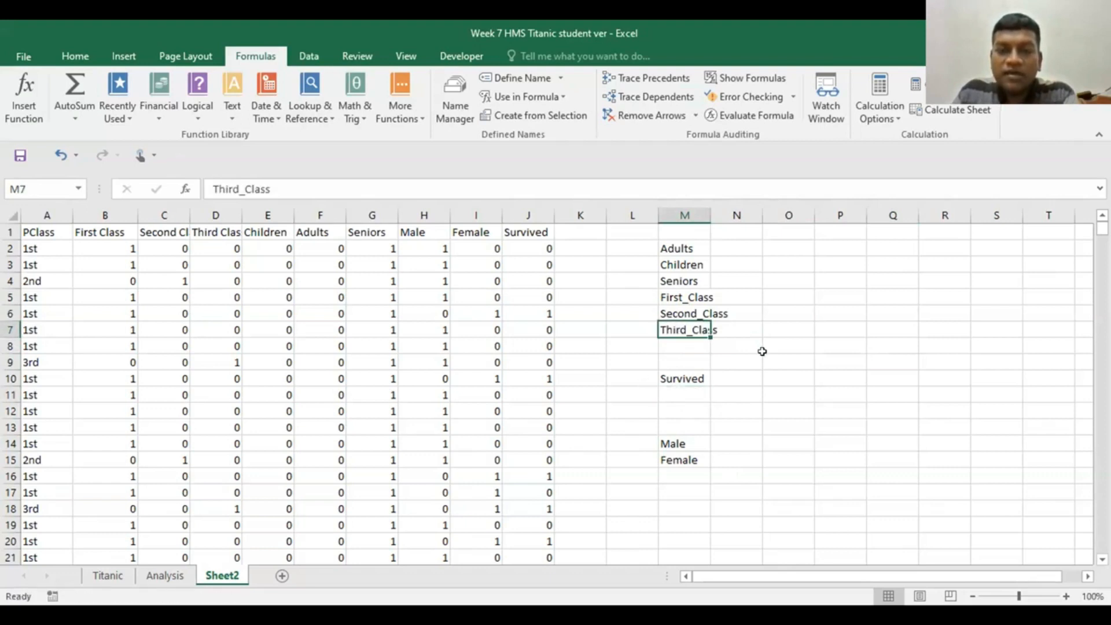
left_click_drag(675, 444, 802, 365)
left_click(802, 365)
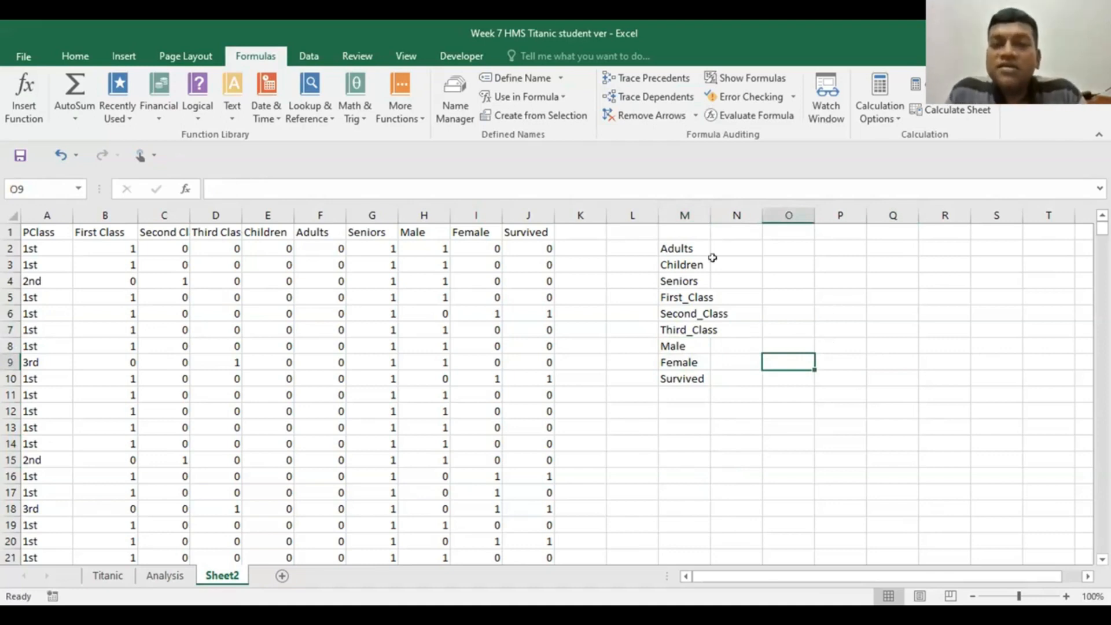
Step: Enter =COUNTIF(Adults,"1") in N2 to count the passengers flagged as adults
left_click(737, 247)
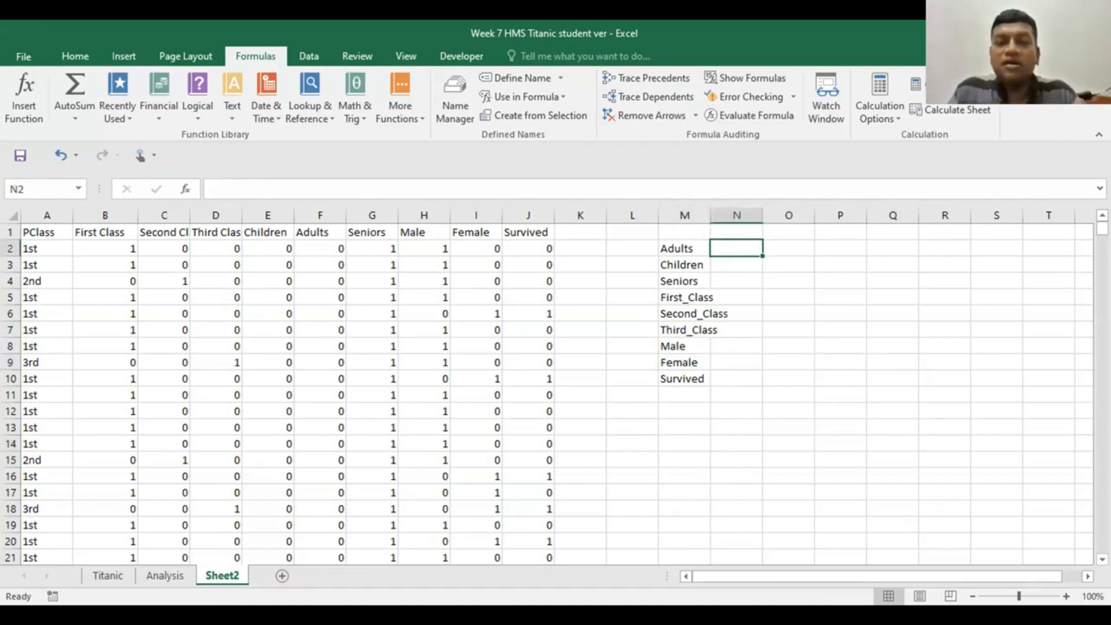
type("=")
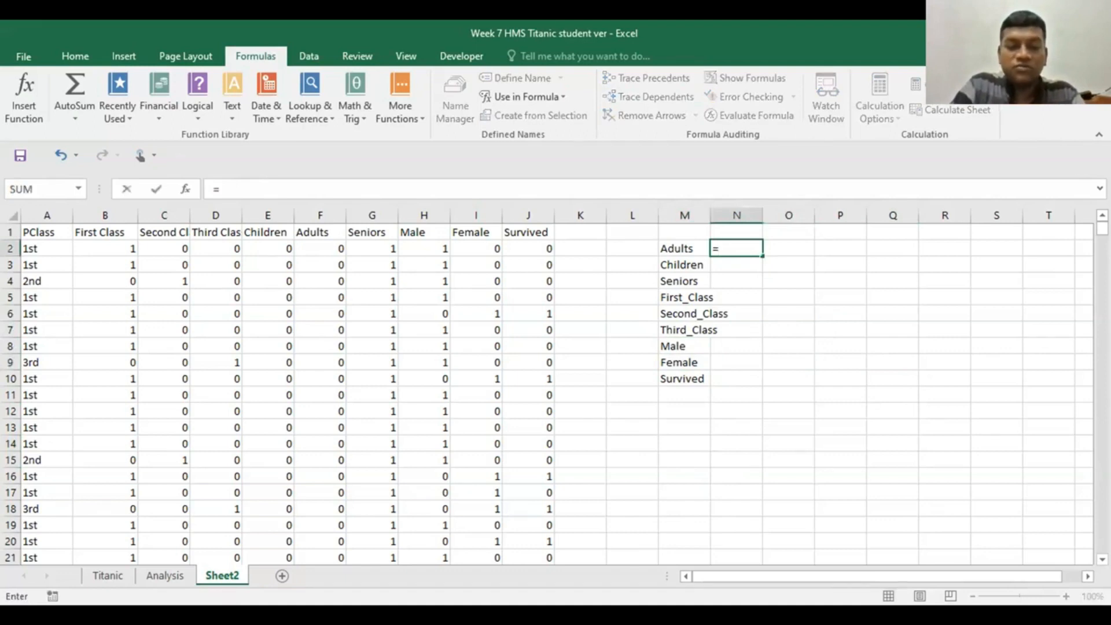
type("cou")
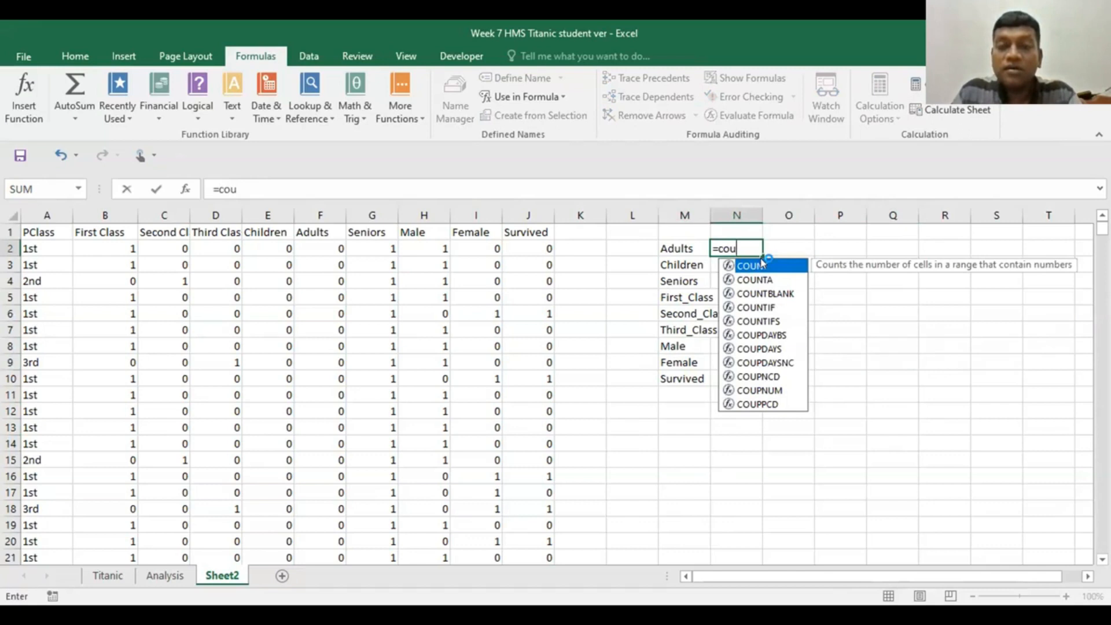
key("Tab")
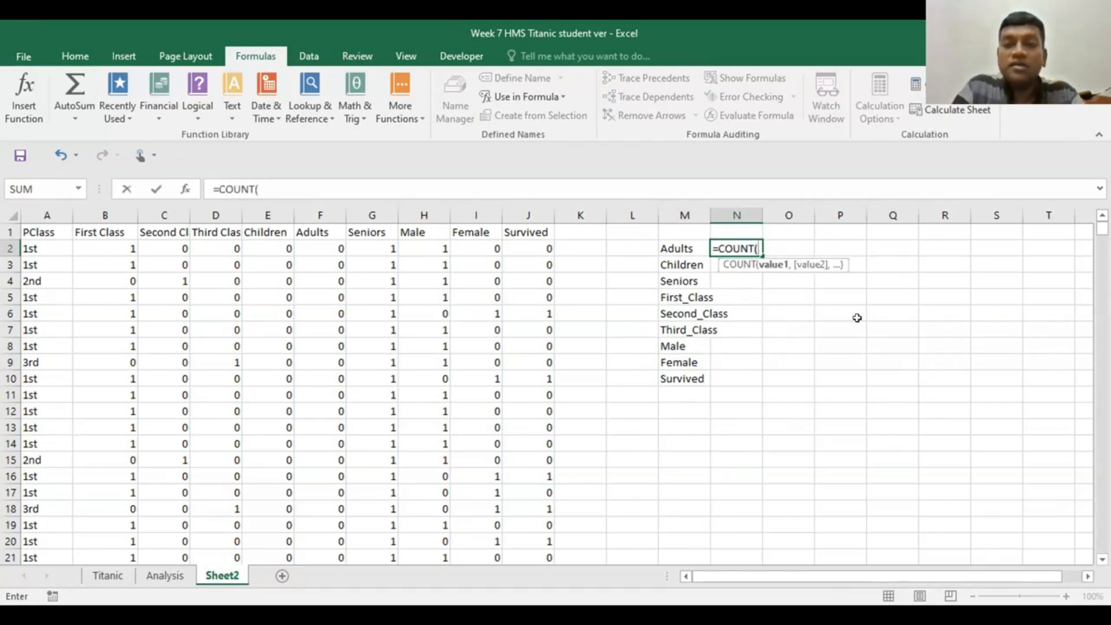
key("BackSpace")
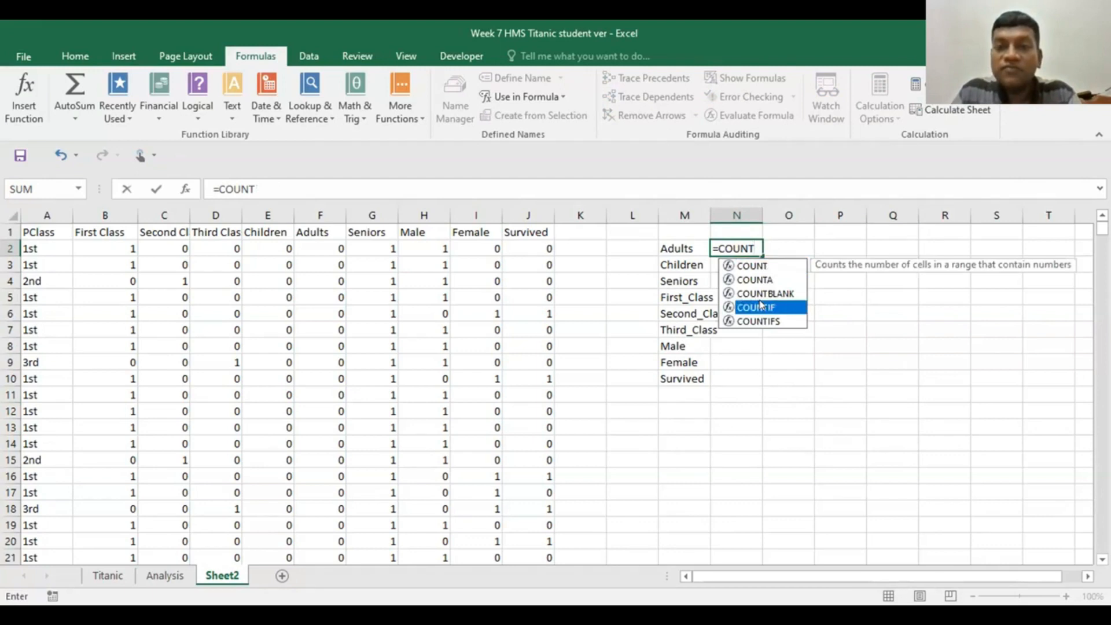
key("Tab")
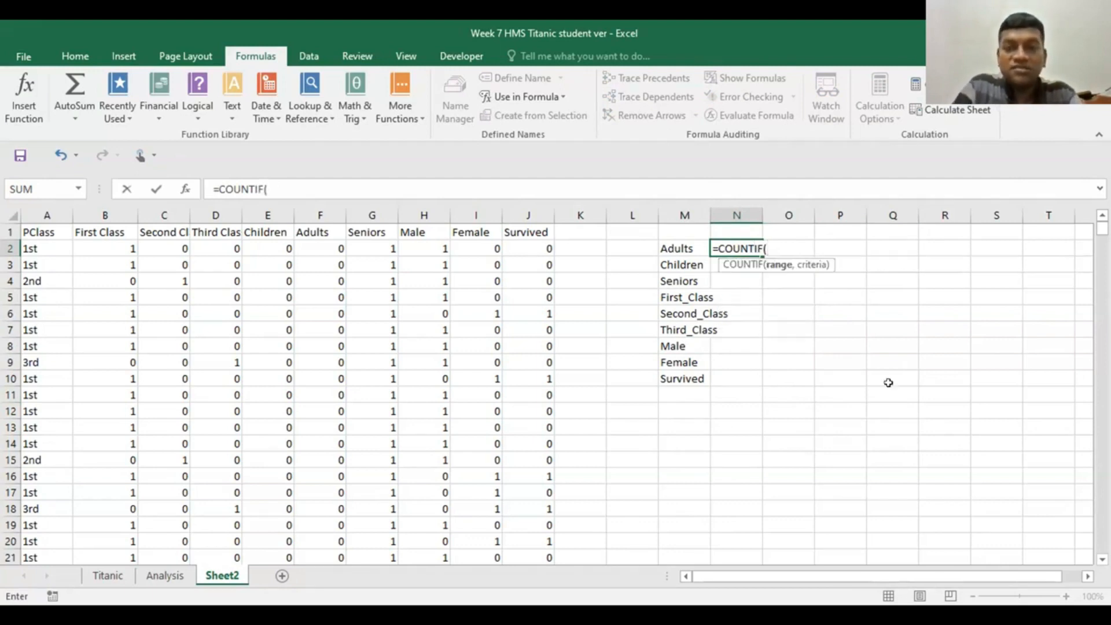
type("ad")
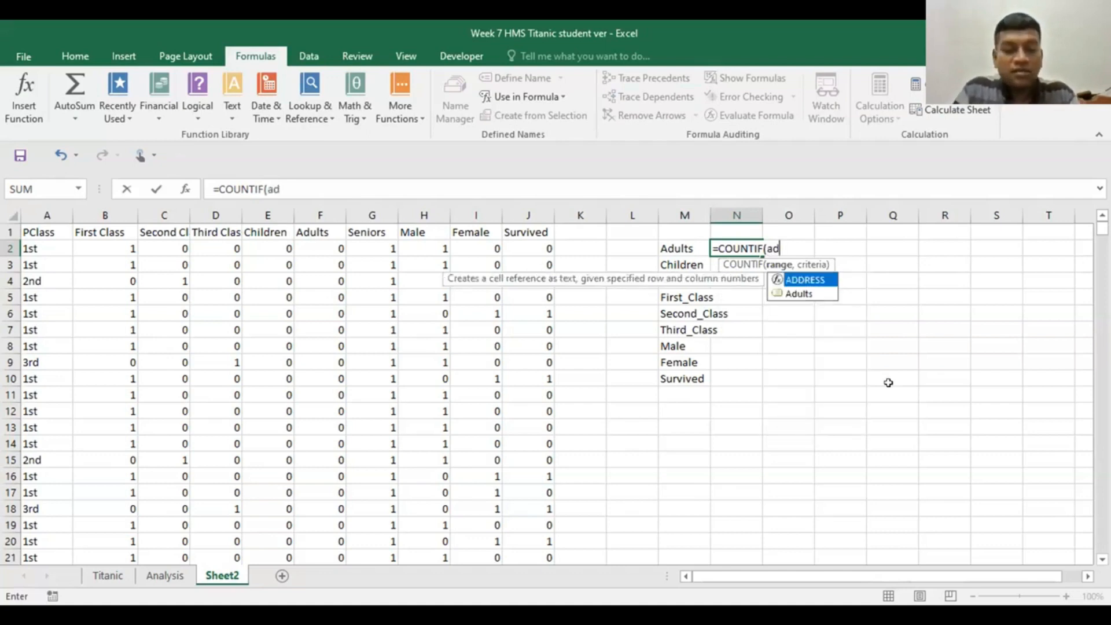
key("Down")
key("Tab")
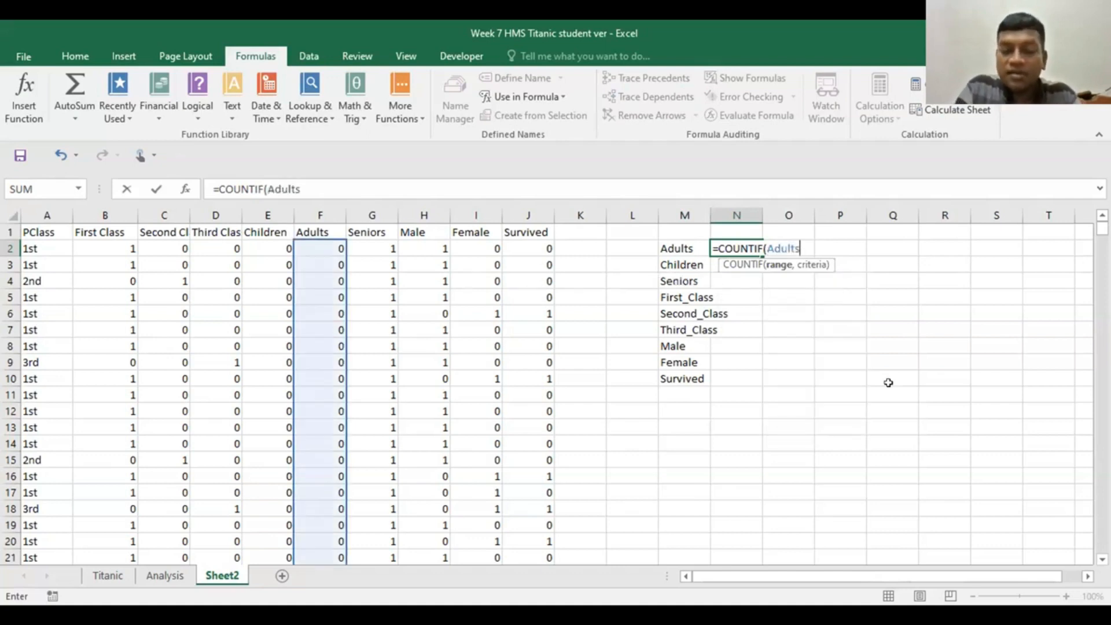
type(",")
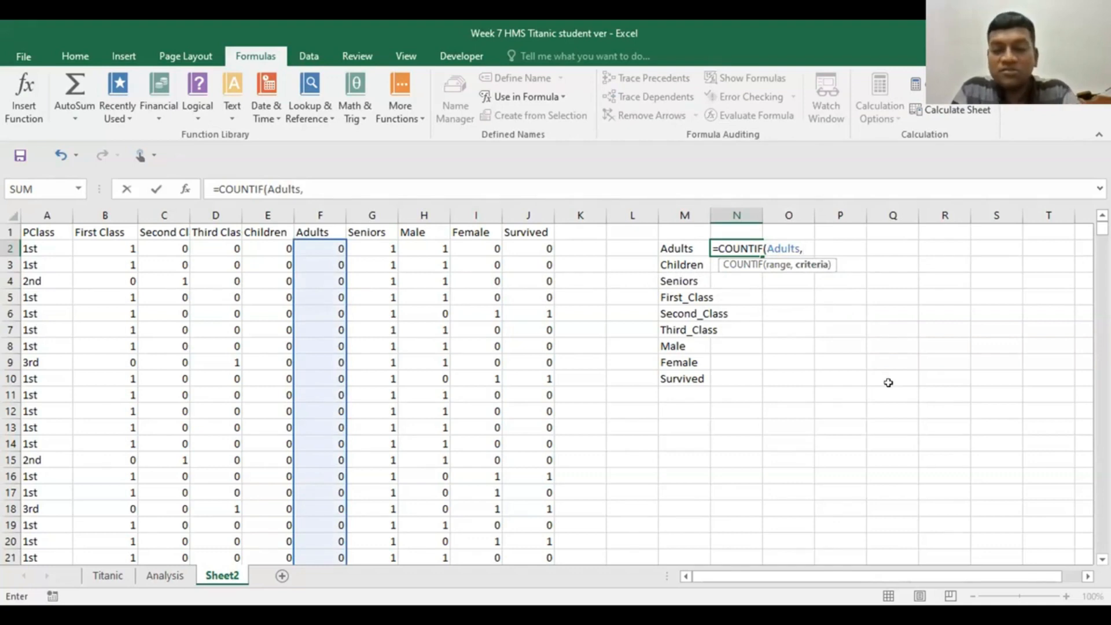
type("\"")
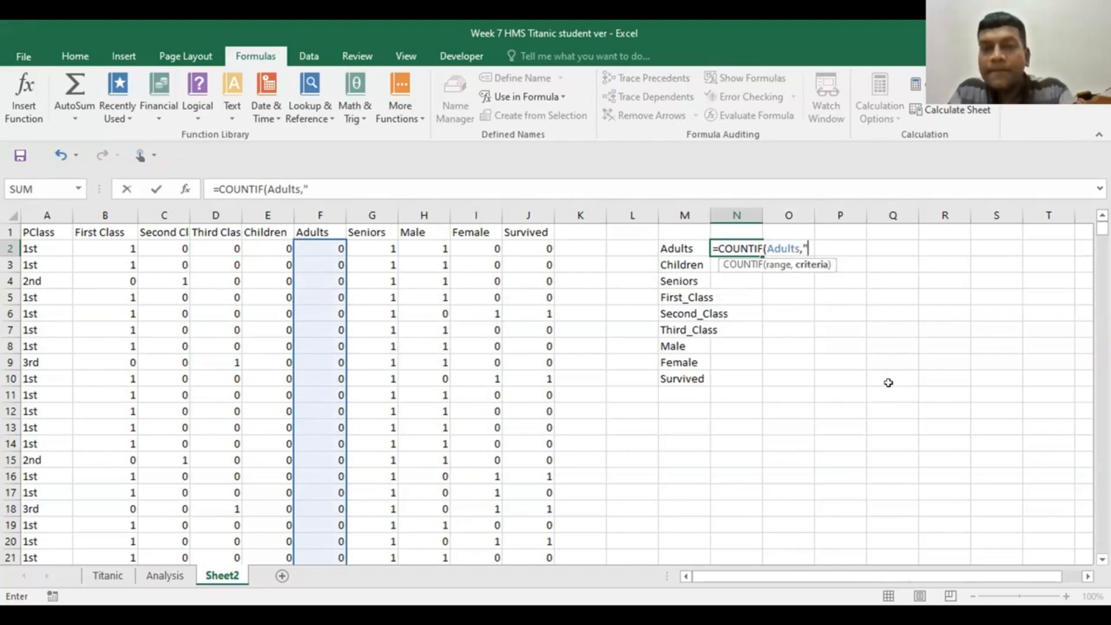
type("1\"")
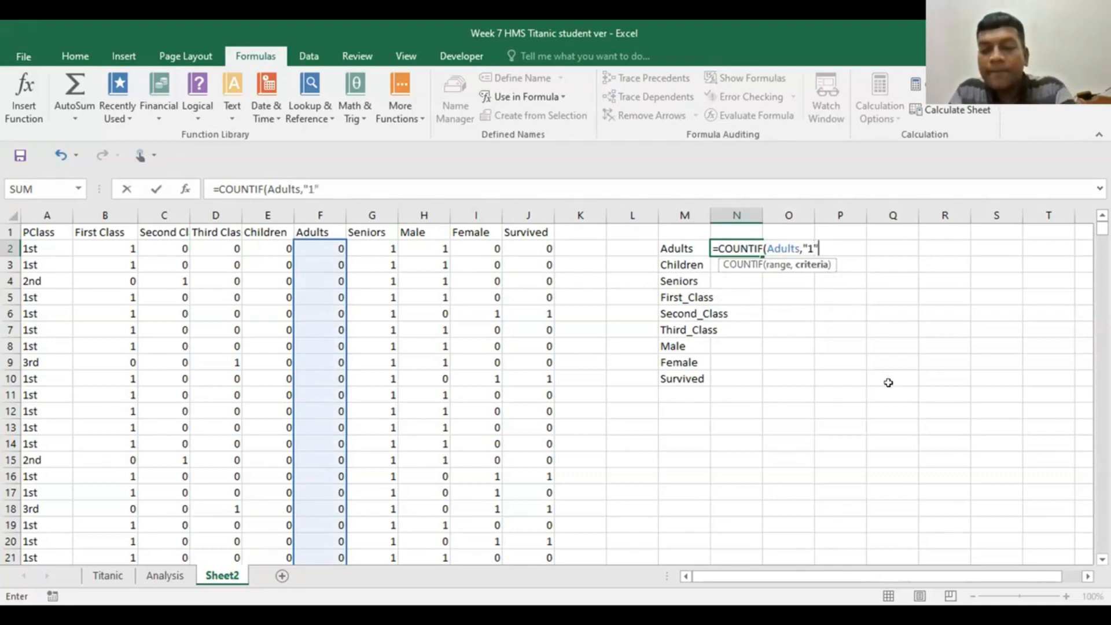
type(")")
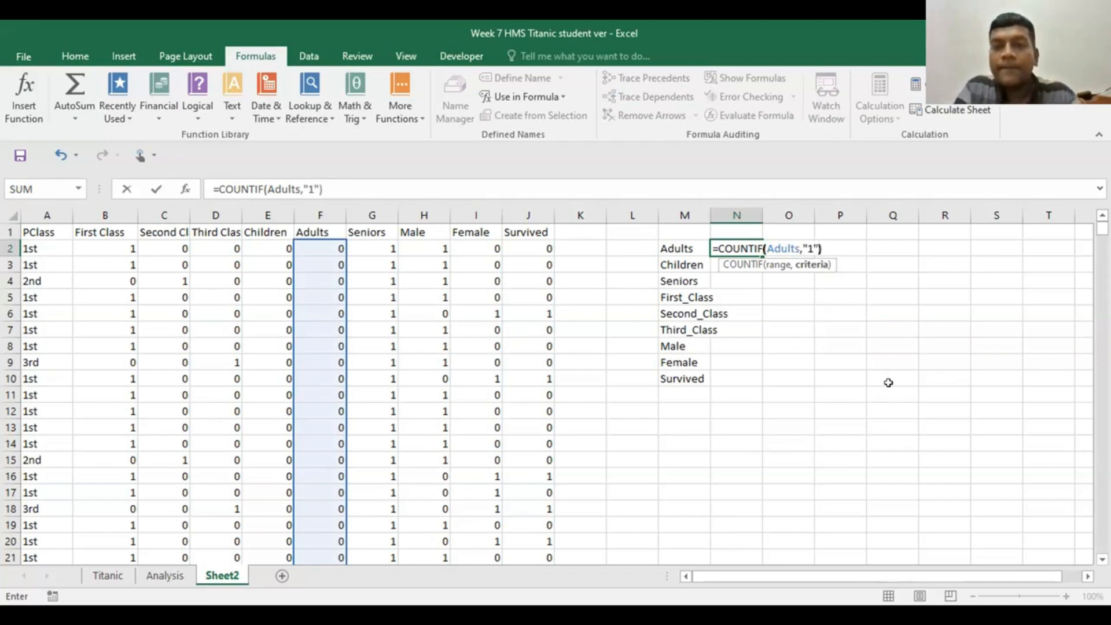
key("Return")
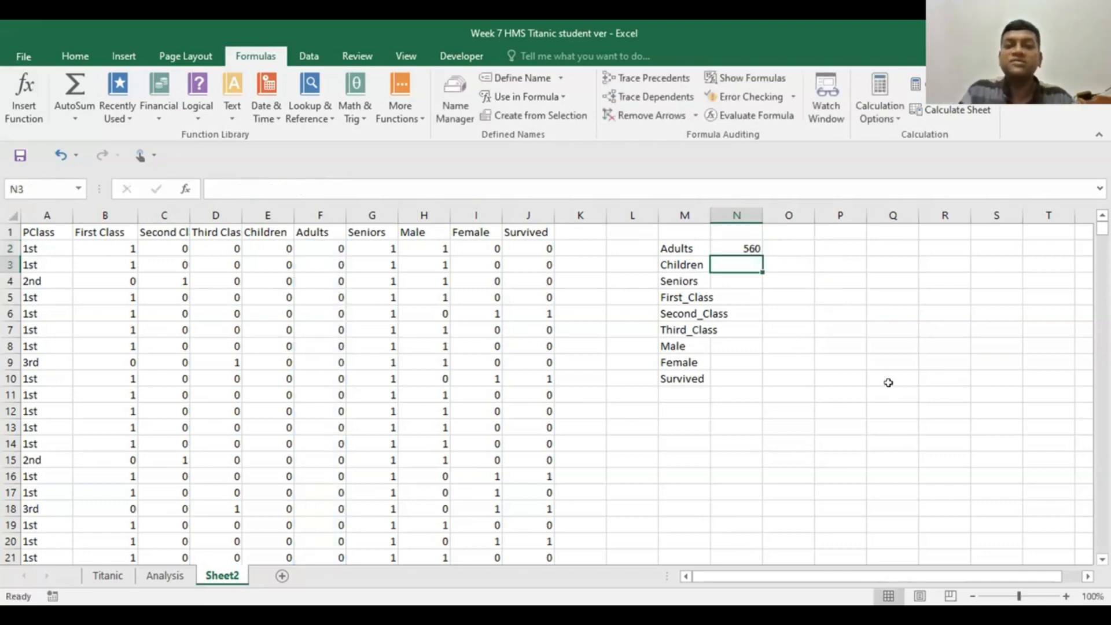
Step: Fill the Adults COUNTIF formula from N2 down to N10 beside the remaining labels
left_click(724, 245)
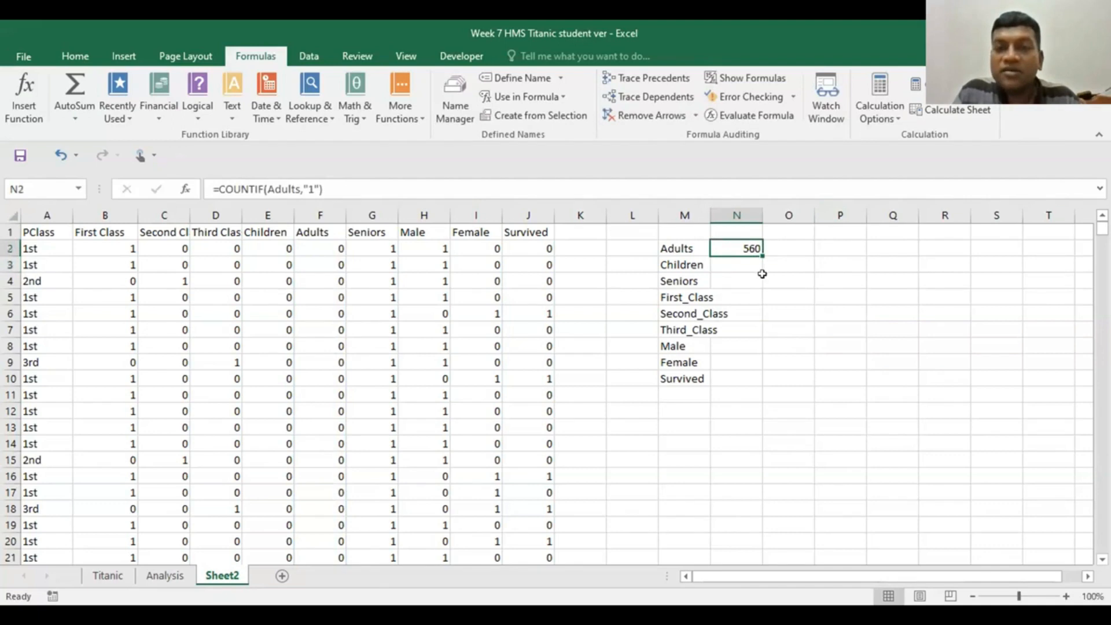
left_click_drag(761, 252, 804, 383)
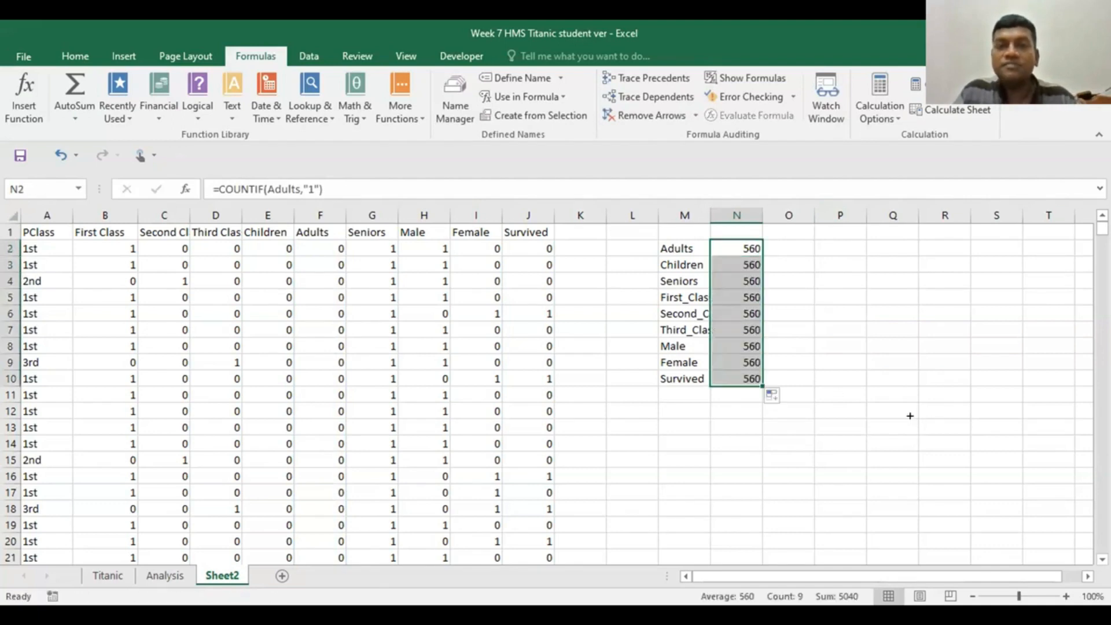
left_click(908, 415)
Step: Replace the Adults range name in the N2 COUNTIF formula with INDIRECT(M2), keeping "1" as the criterion
left_click(731, 246)
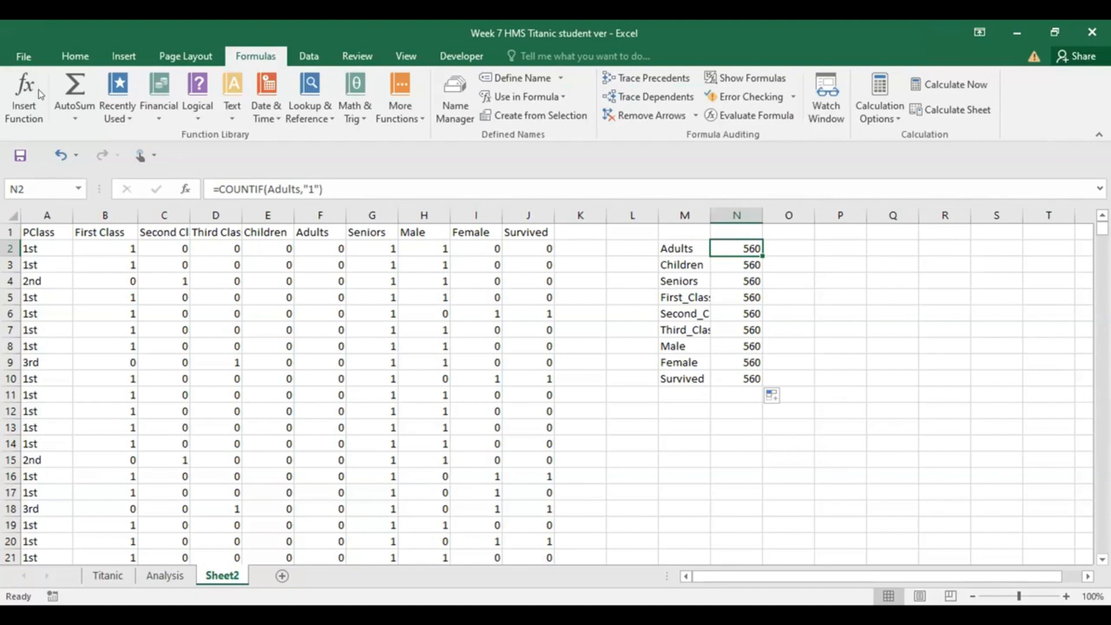
double_click(725, 248)
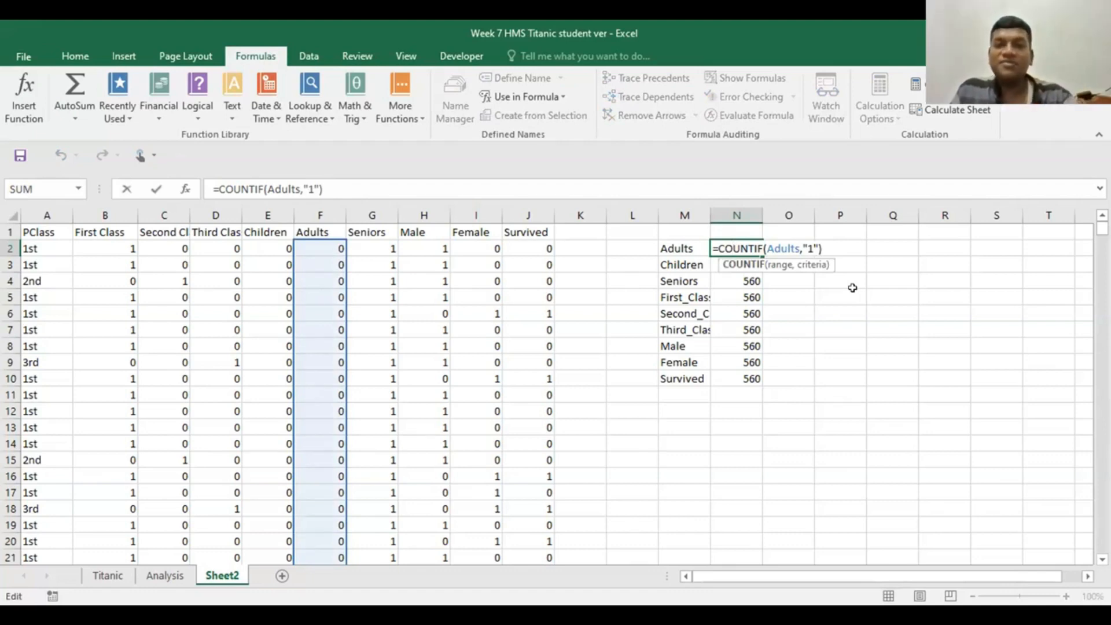
key("Escape")
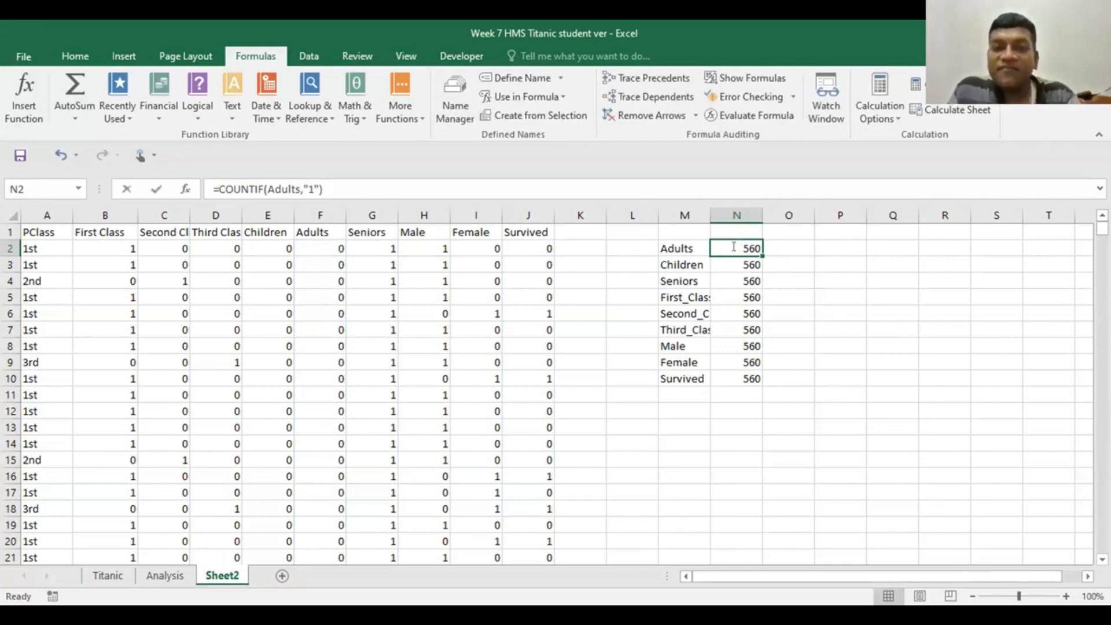
double_click(734, 247)
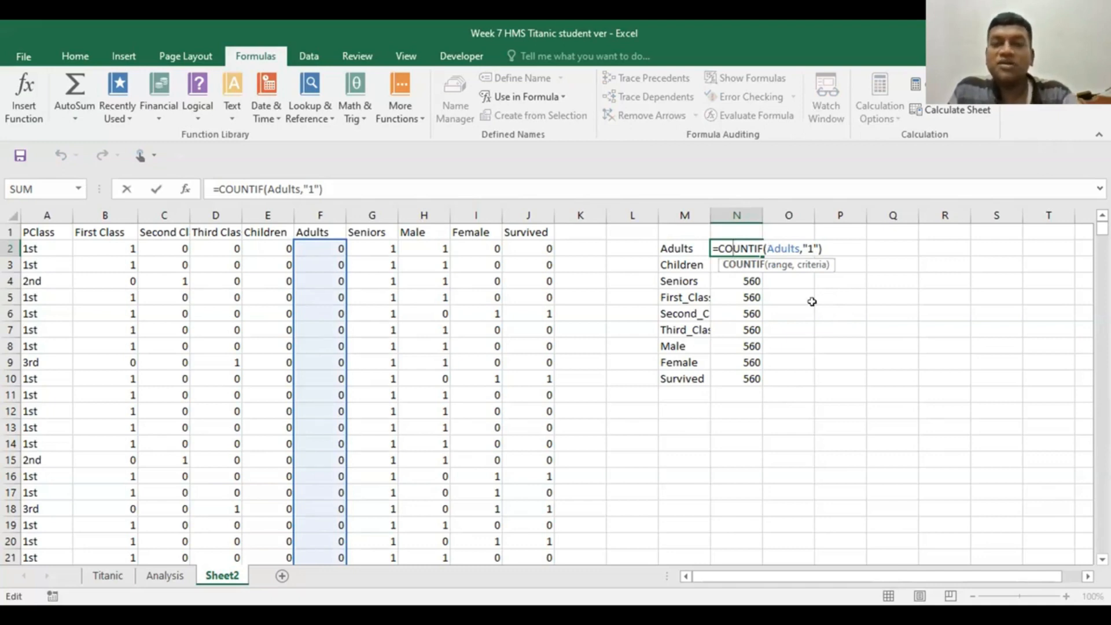
key("Escape")
double_click(726, 241)
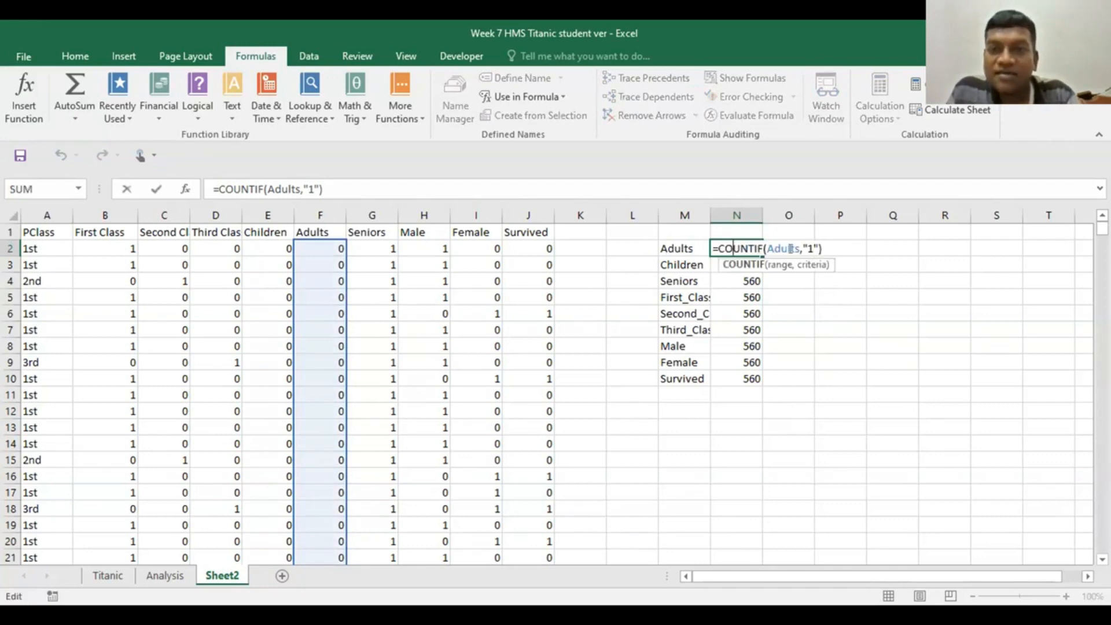
double_click(791, 249)
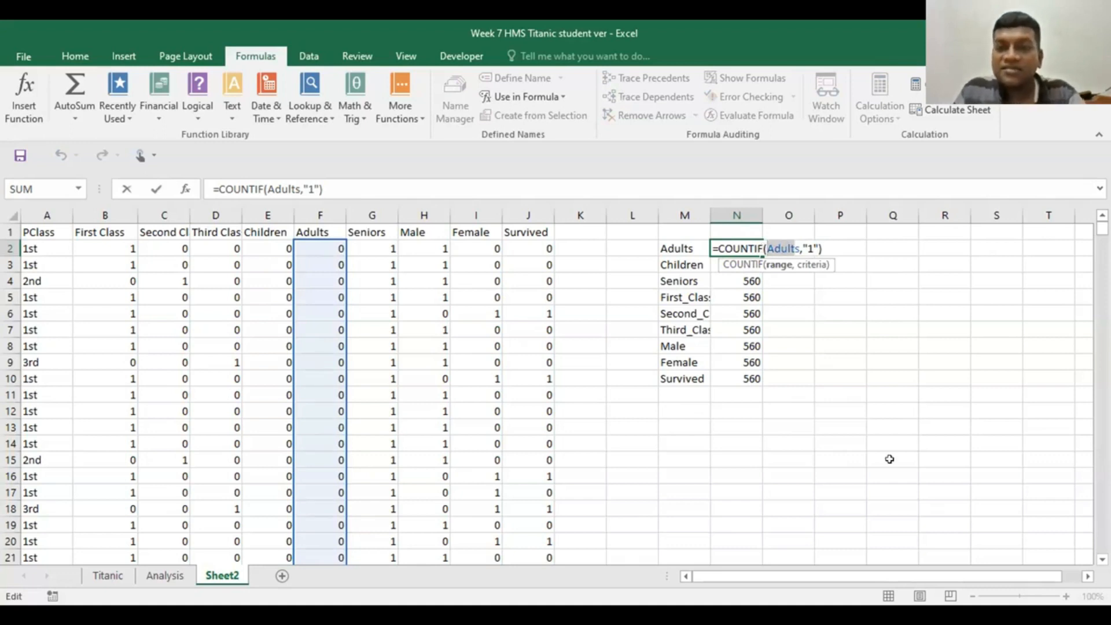
type("ind")
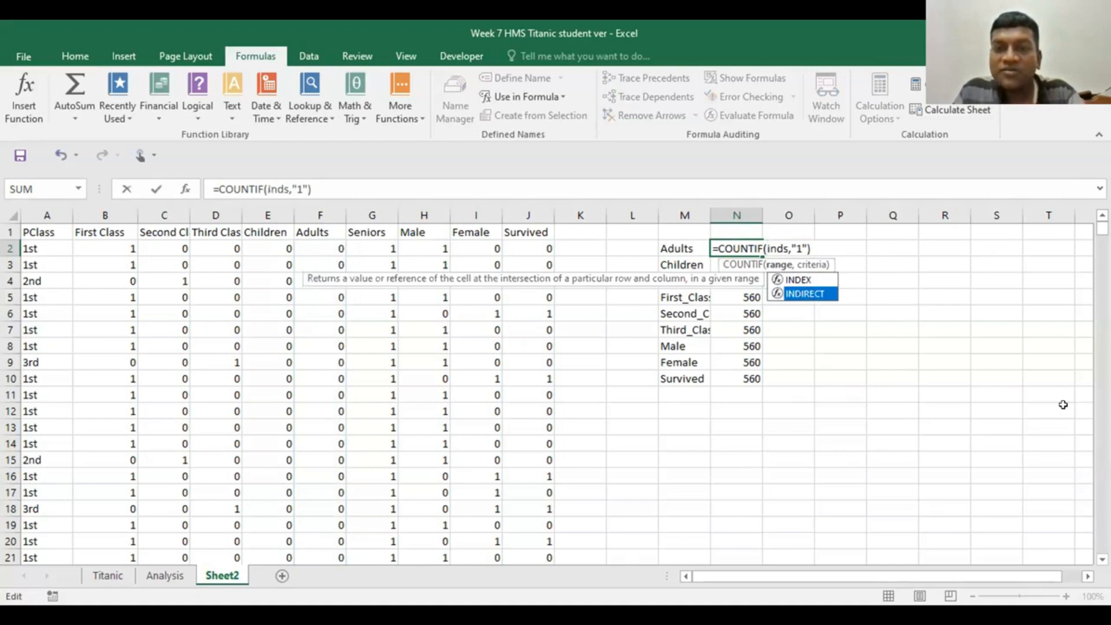
key("Tab")
left_click(683, 249)
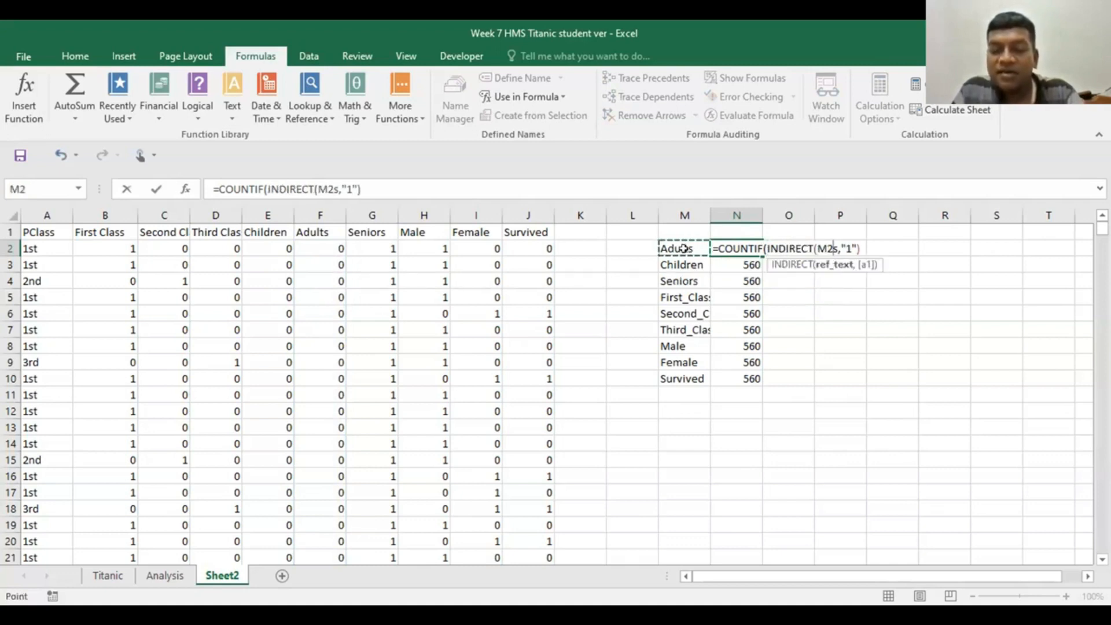
type(")")
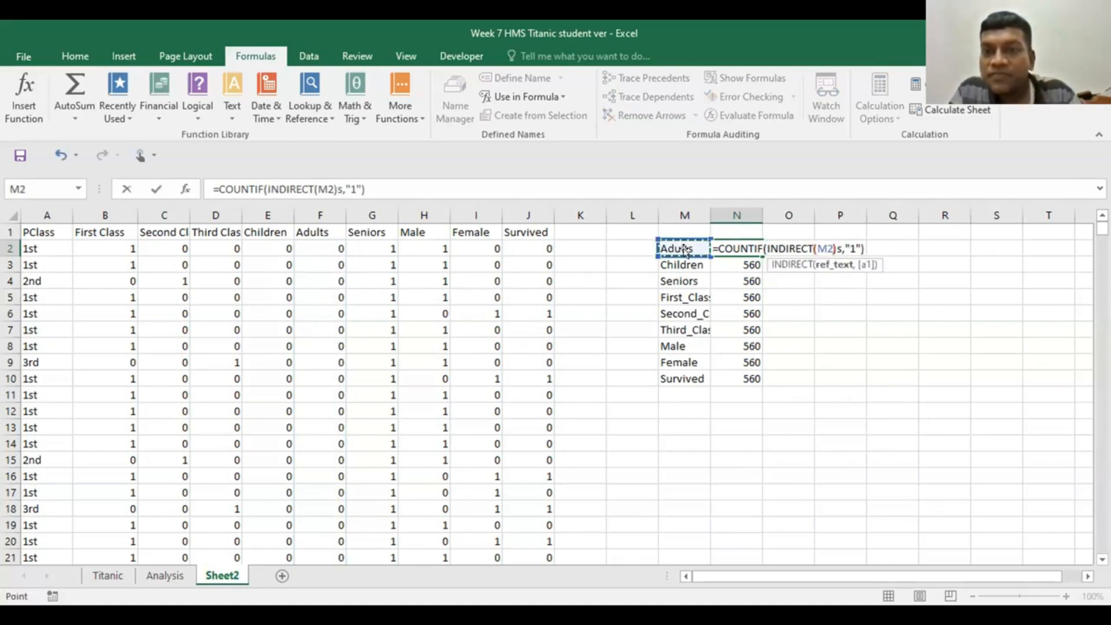
key("Return")
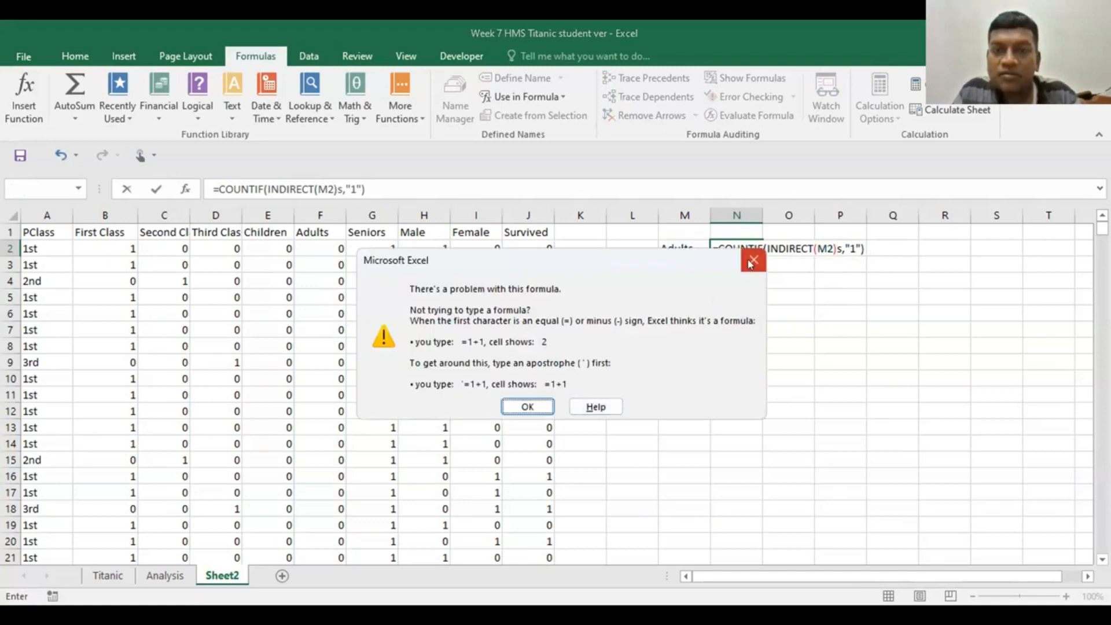
key("Return")
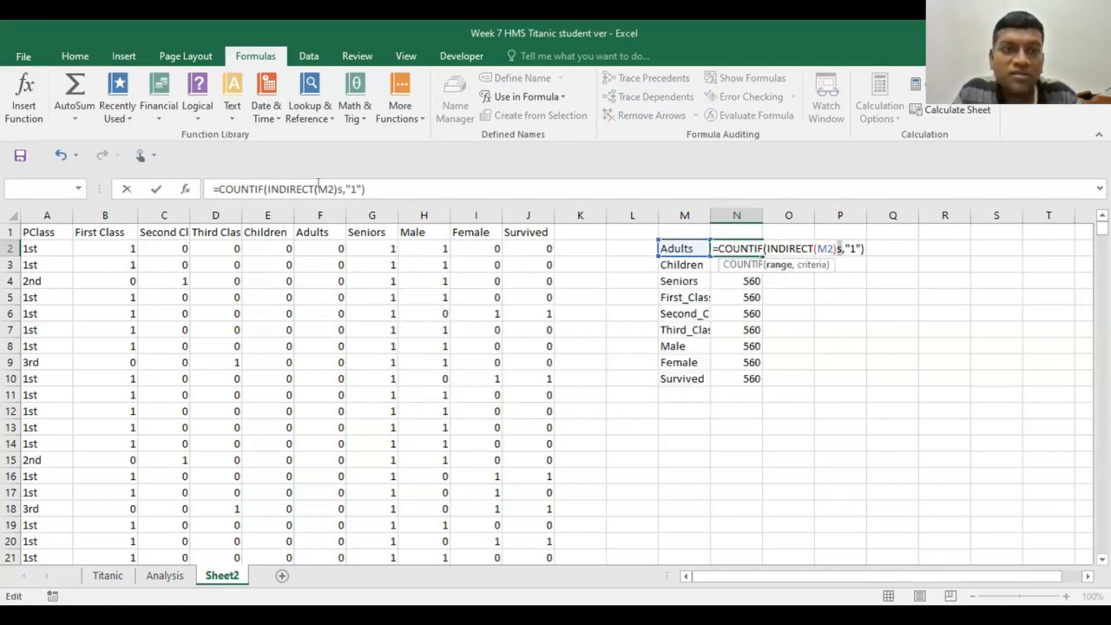
Step: Remove the stray "s" after INDIRECT(M2) so that N2 holds =COUNTIF(INDIRECT(M2),"1")
left_click(342, 190)
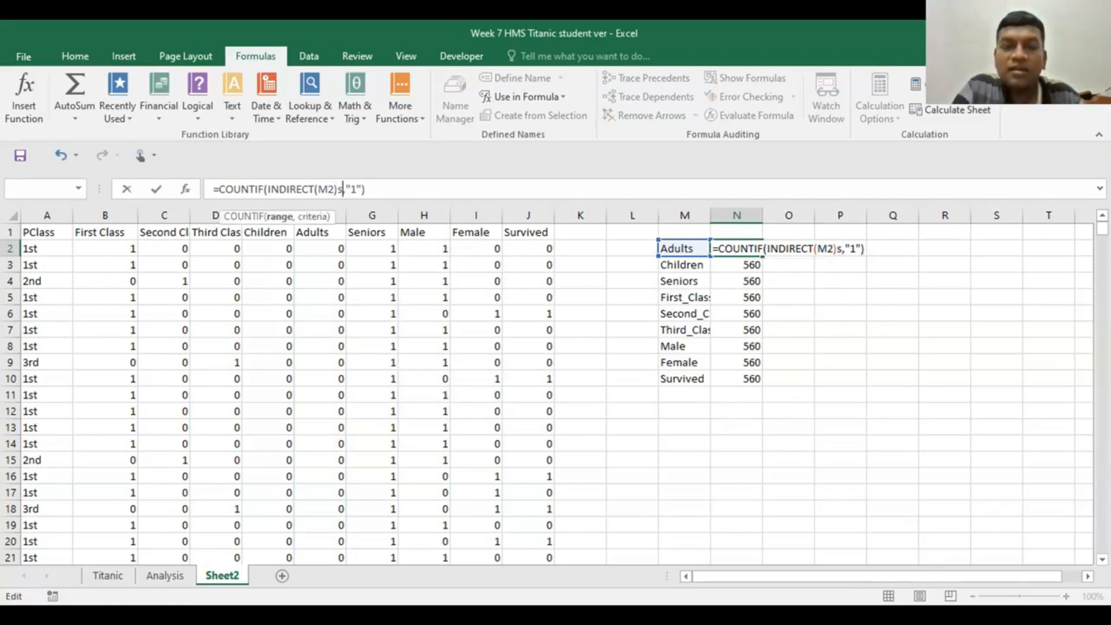
key("BackSpace")
key("Return")
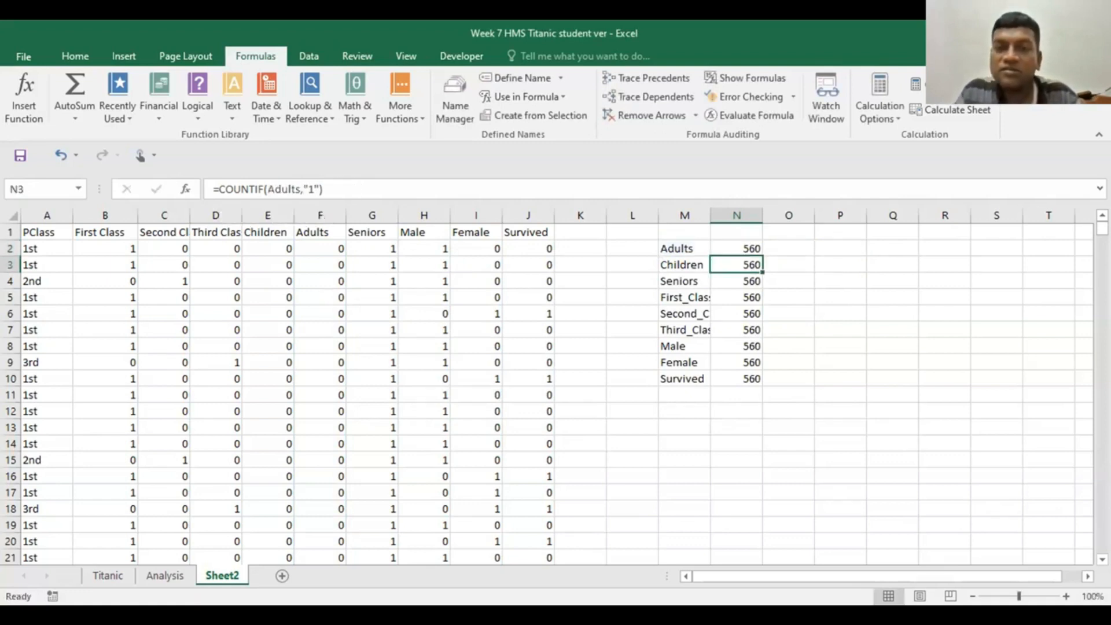
Step: Fill the COUNTIF with INDIRECT formula from N2 down to N10, beside every label through Survived
left_click(739, 248)
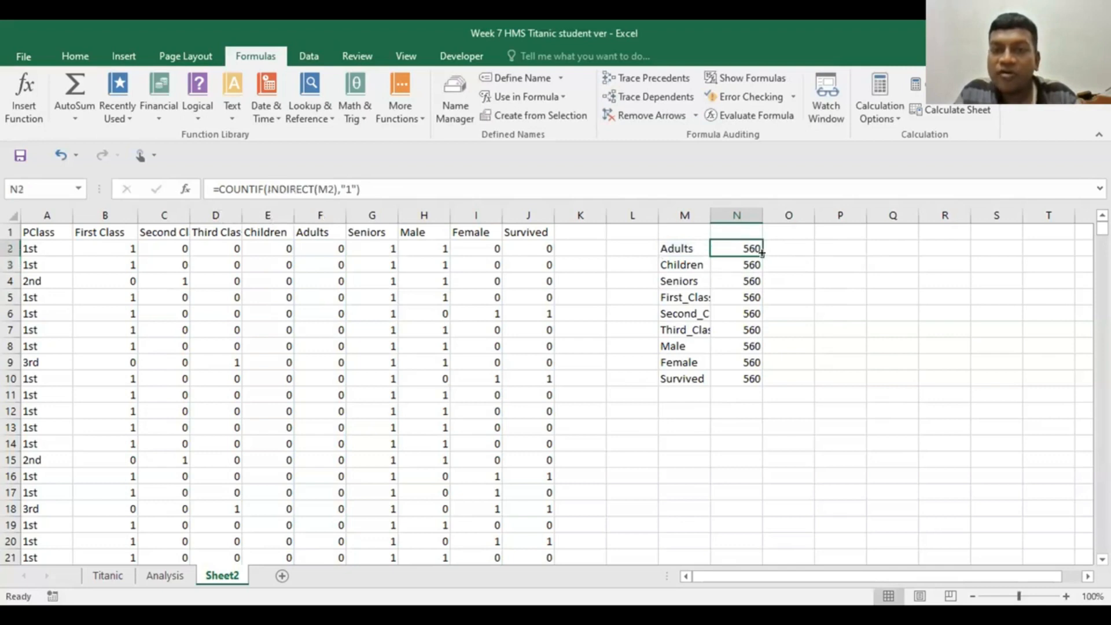
double_click(760, 251)
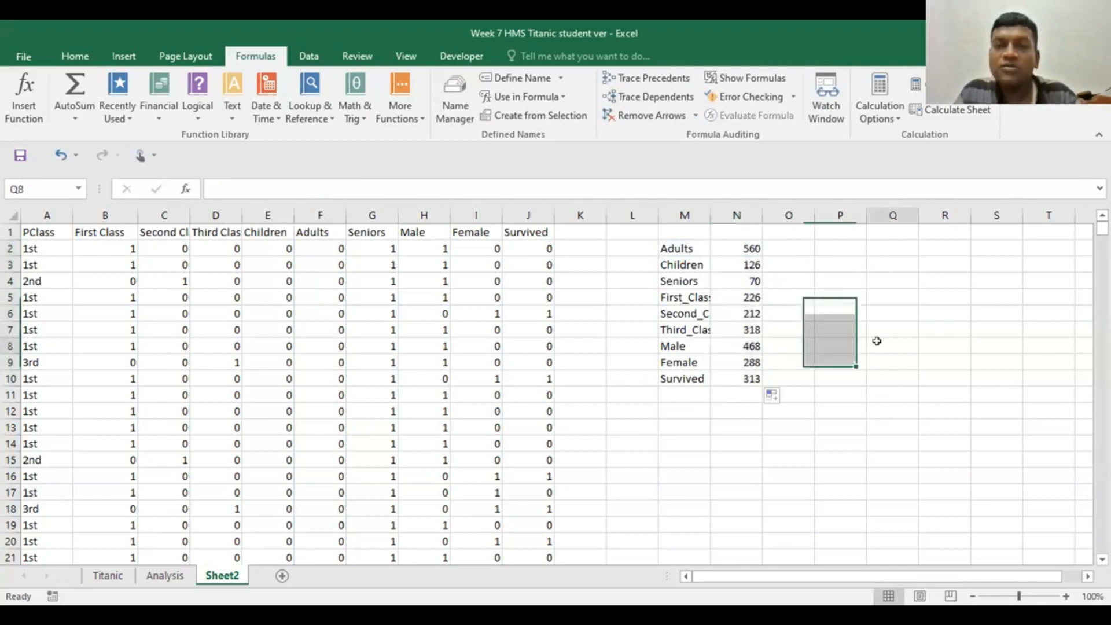
left_click(893, 346)
Step: Examine the formulas in N2 and N3 for their label references, and review the counts in N2:N10
left_click(751, 250)
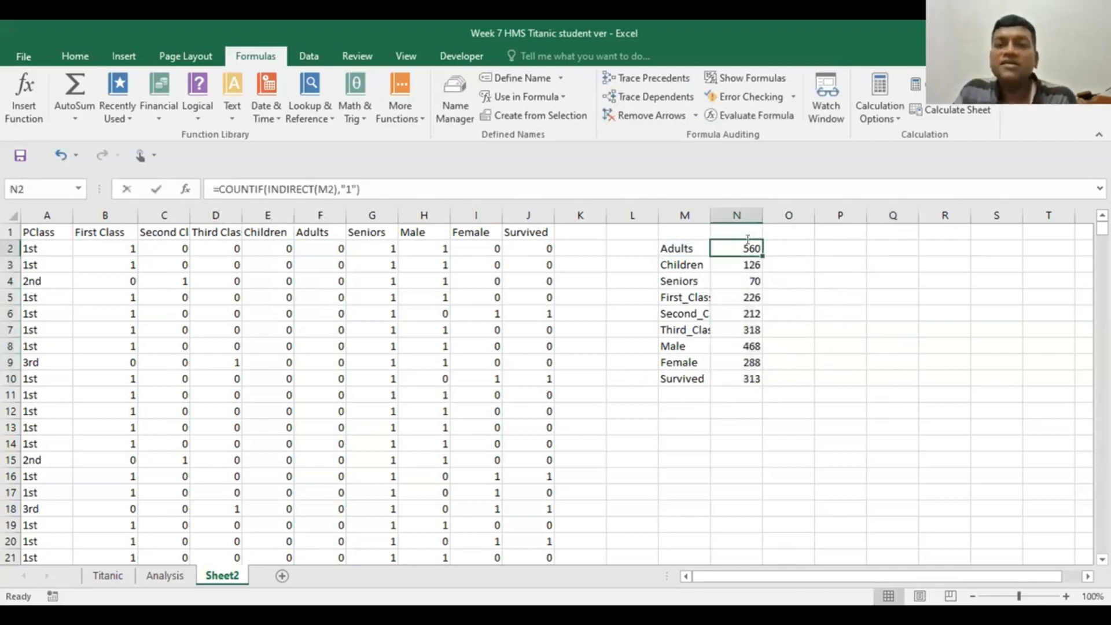
key("F2")
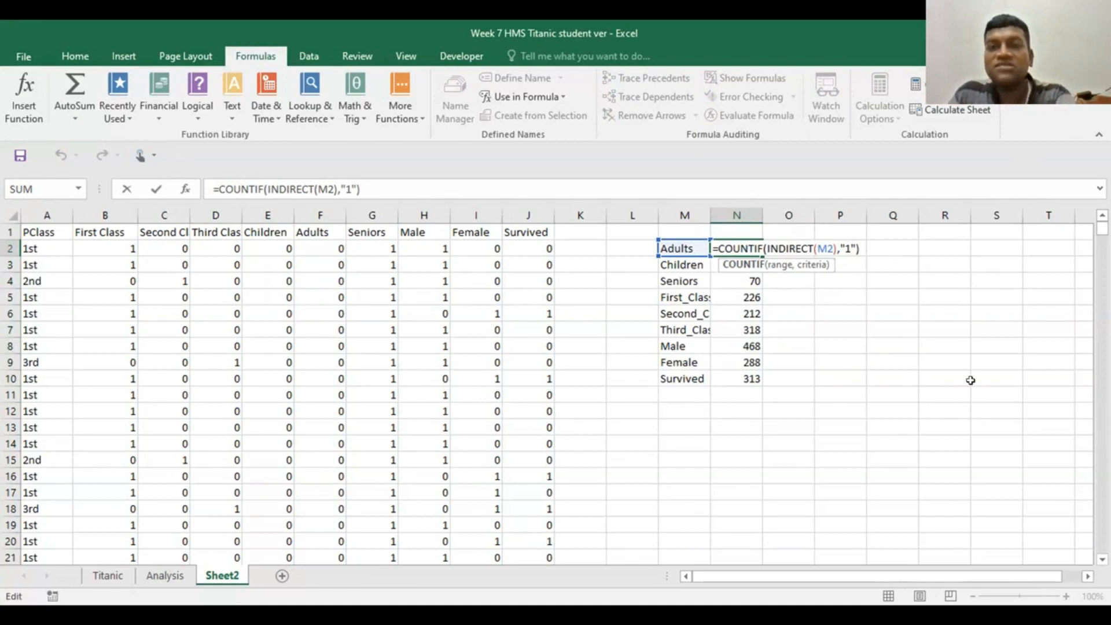
key("Escape")
double_click(740, 263)
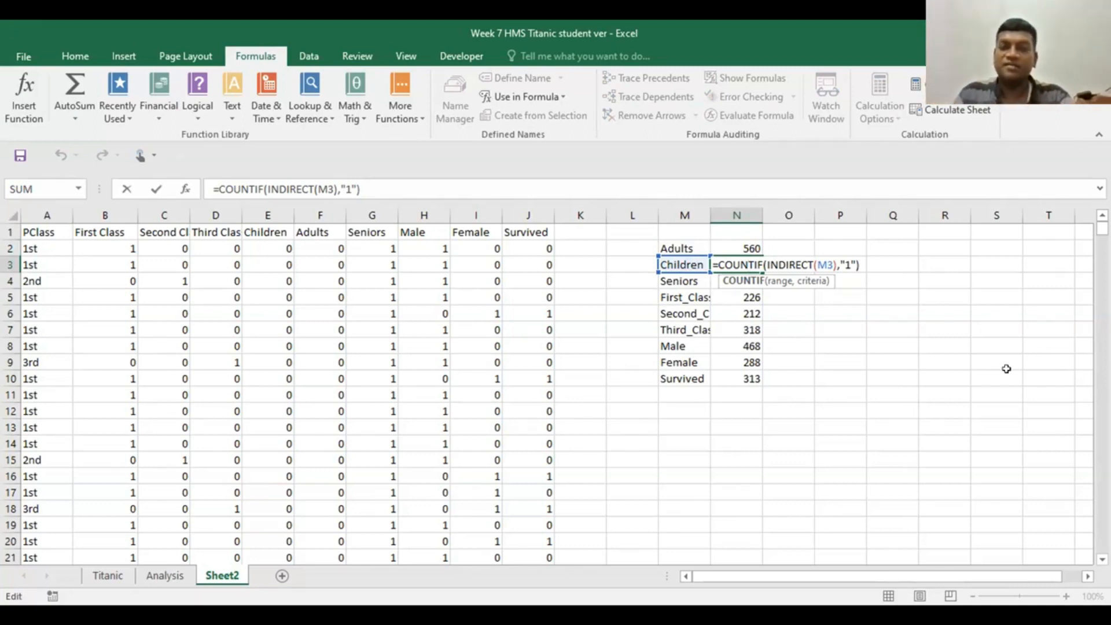
left_click(827, 278)
left_click_drag(735, 246, 738, 379)
left_click(827, 472)
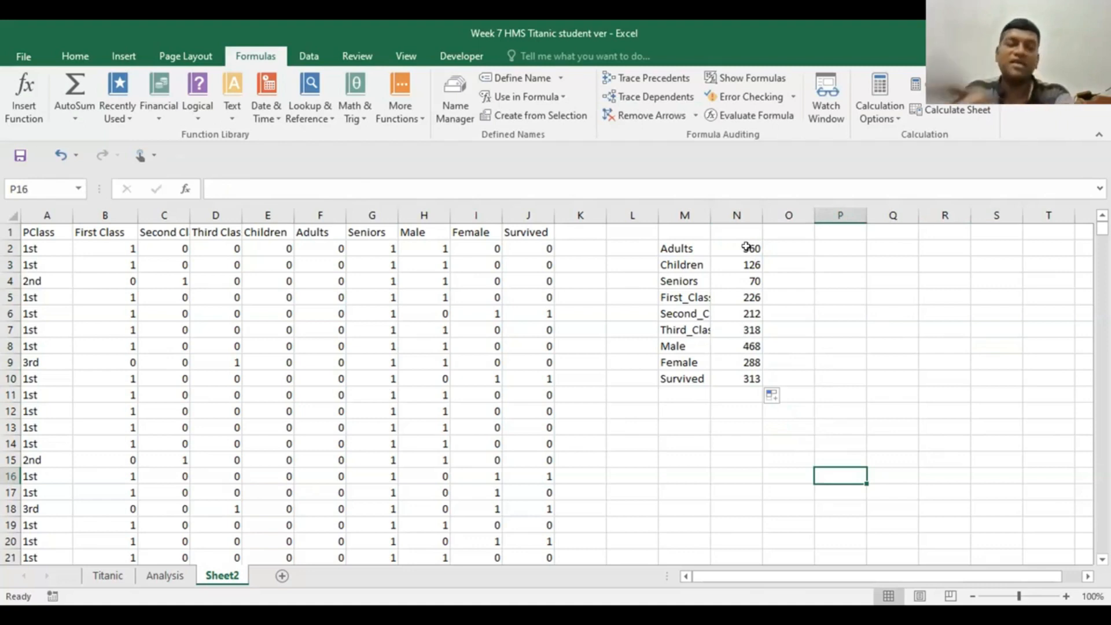
left_click_drag(747, 247, 760, 375)
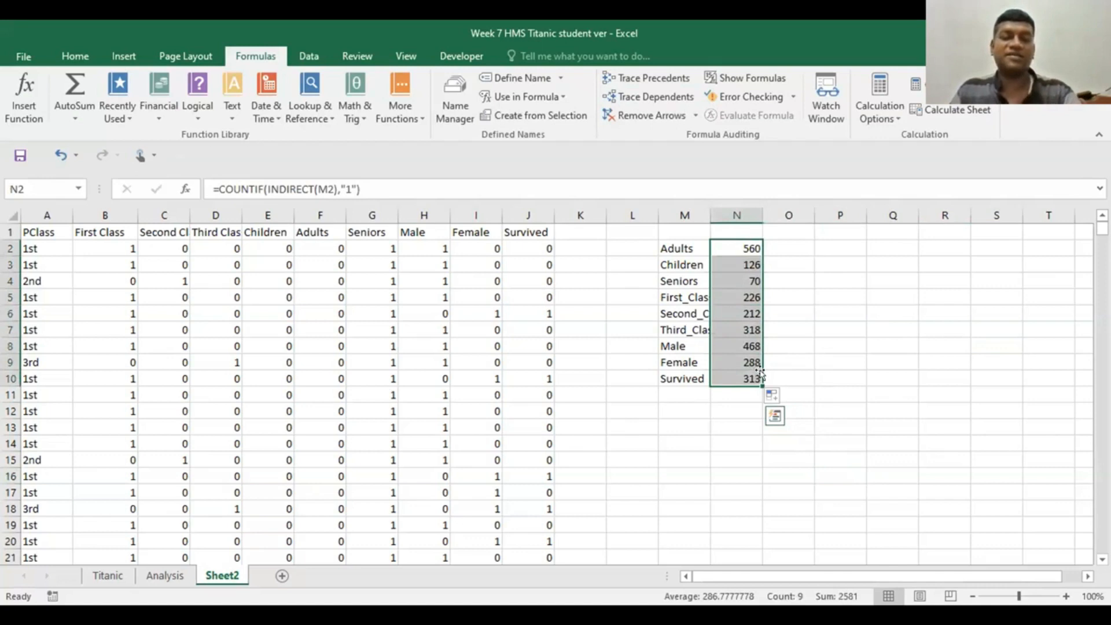
Step: Add the label Total in M11 below Survived and clear the automatically extended formula from N11
left_click(811, 280)
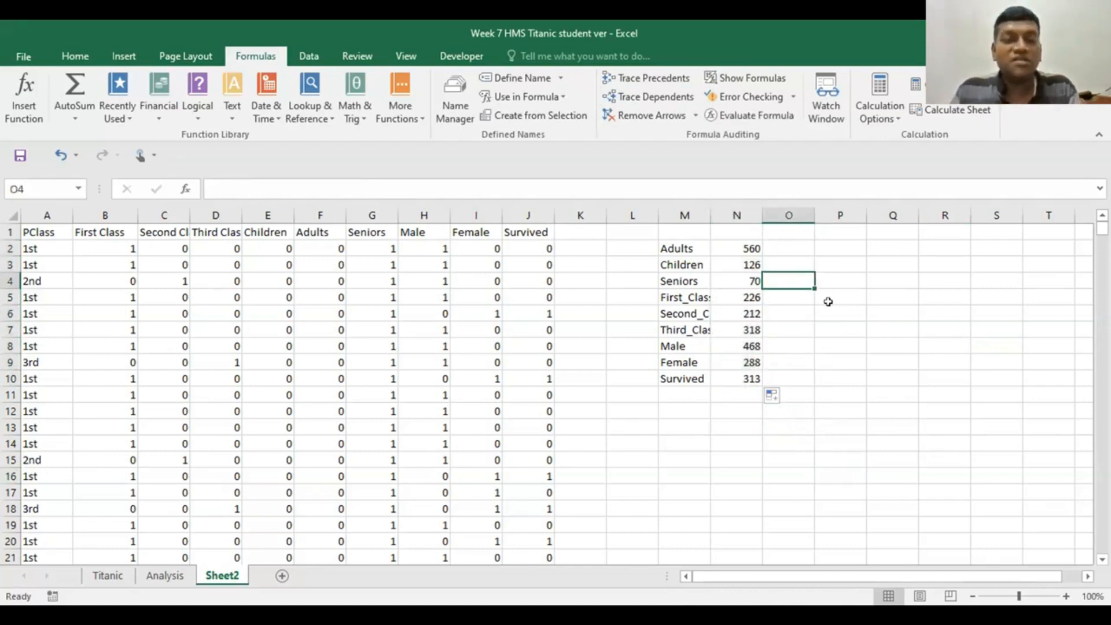
left_click(683, 396)
type("Total")
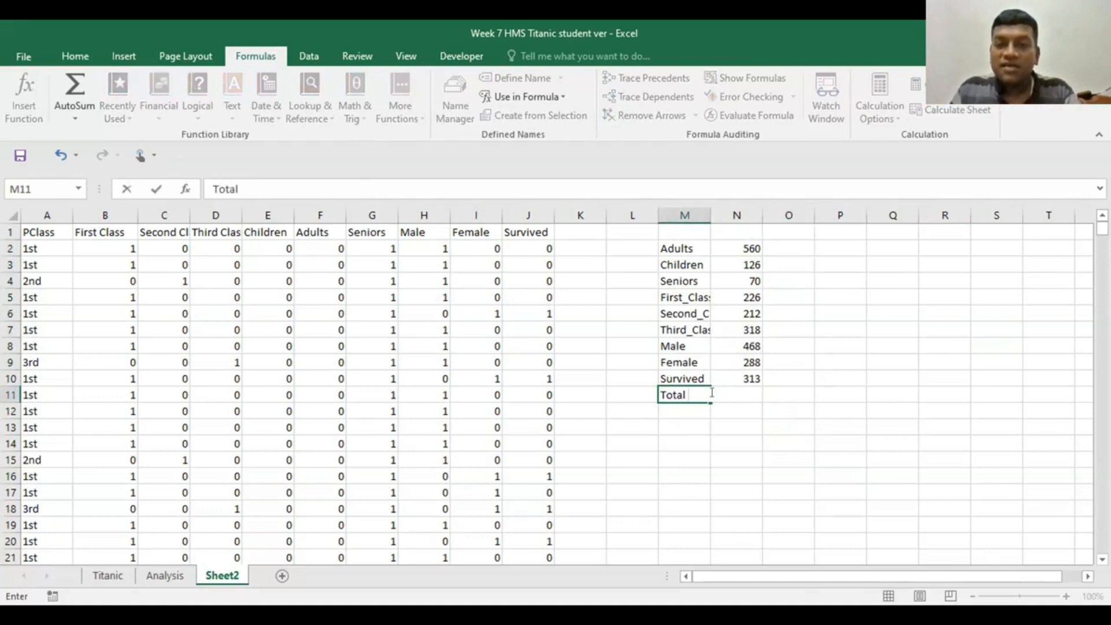
left_click(781, 471)
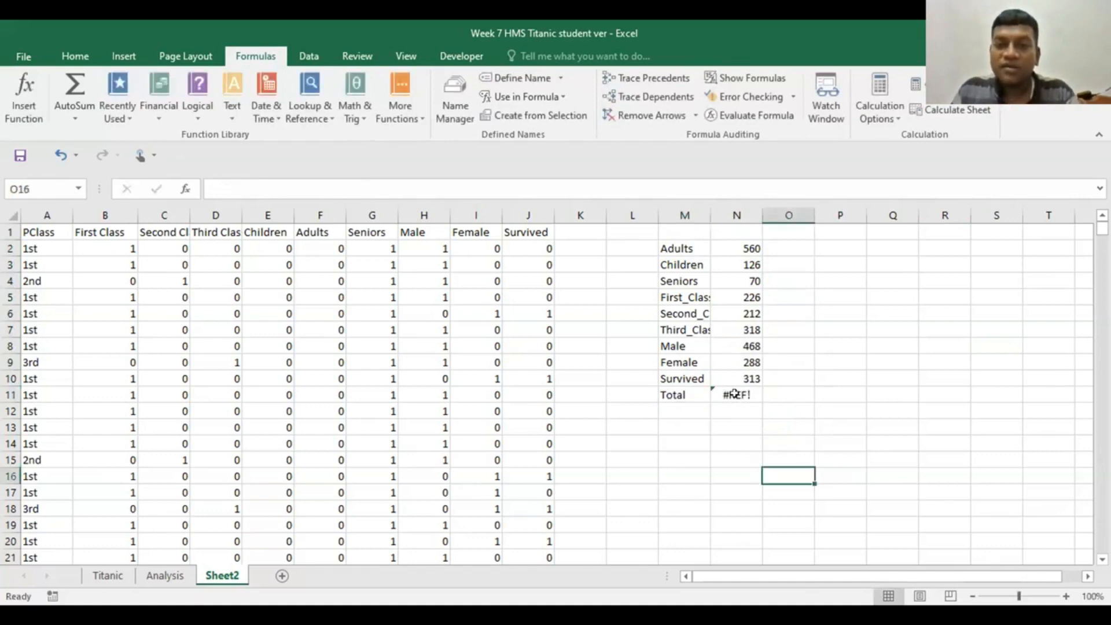
left_click(734, 395)
key("Delete")
left_click(840, 411)
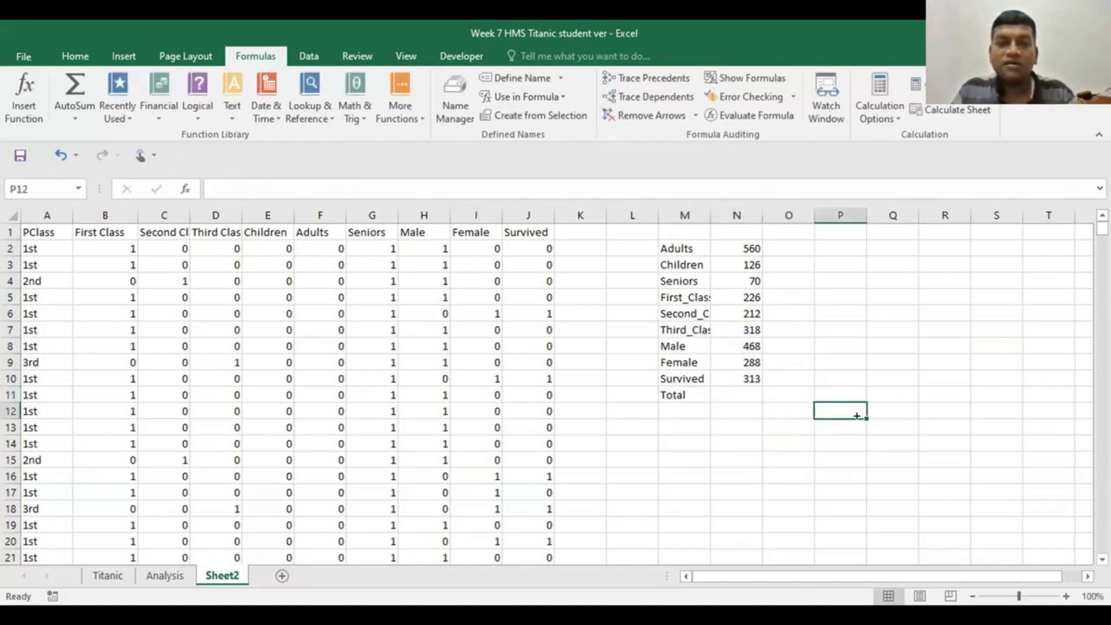
Step: Enter =COUNT(PClass) in N11 beside the Total label
left_click(740, 396)
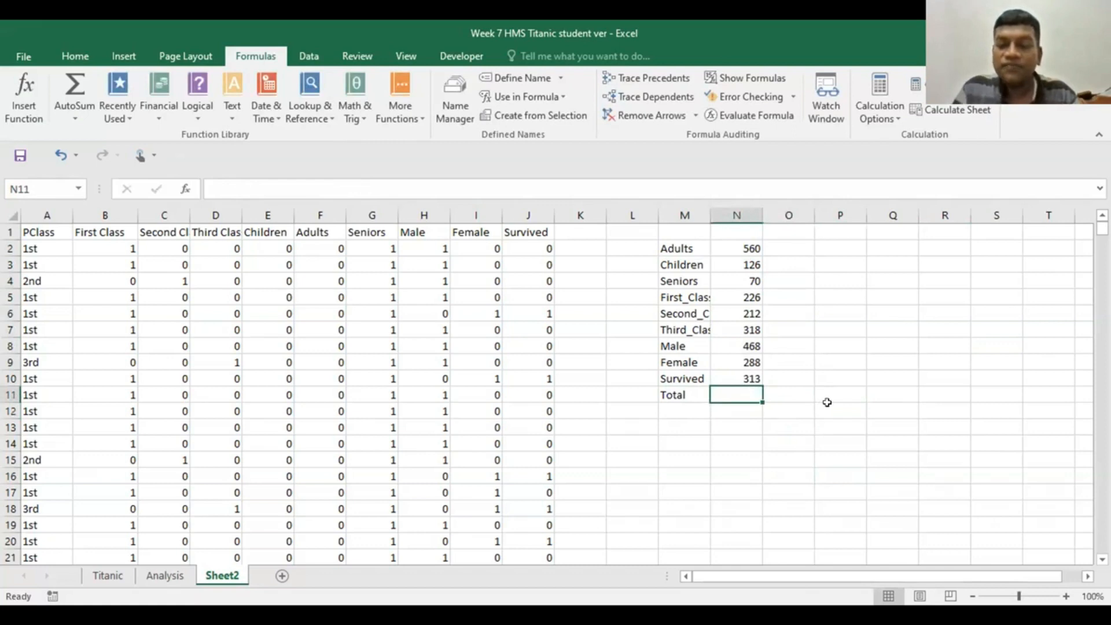
type("=")
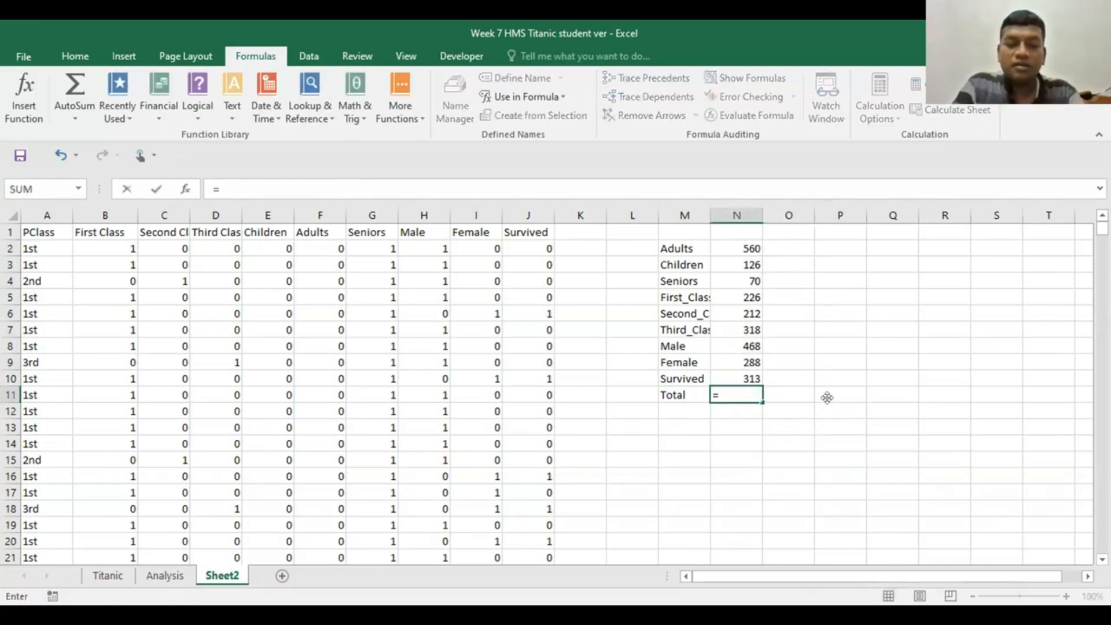
type("coun")
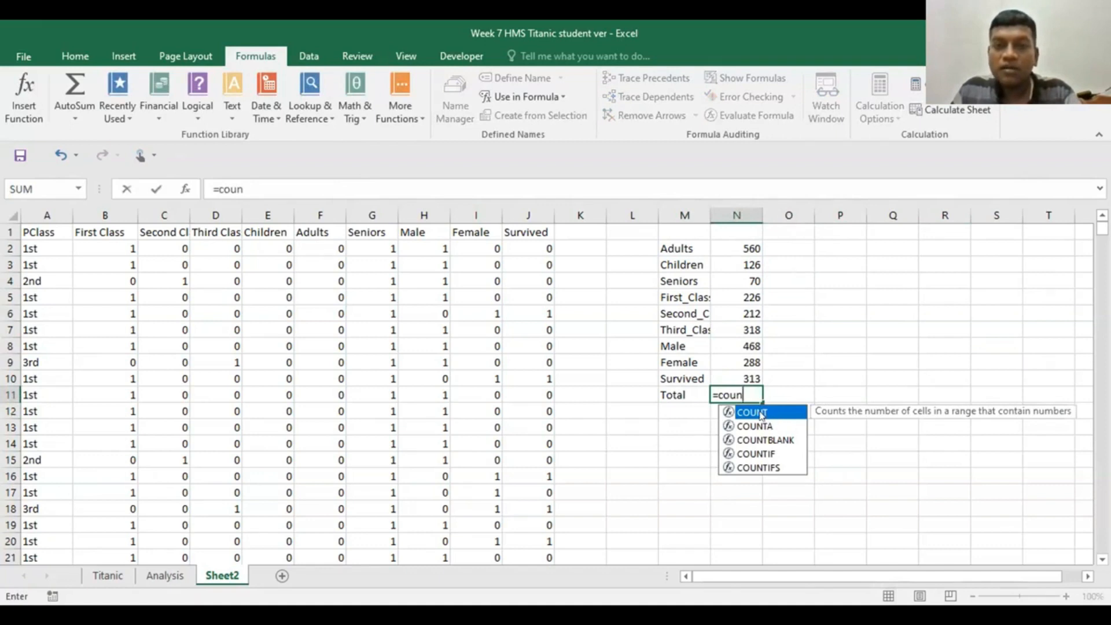
key("Tab")
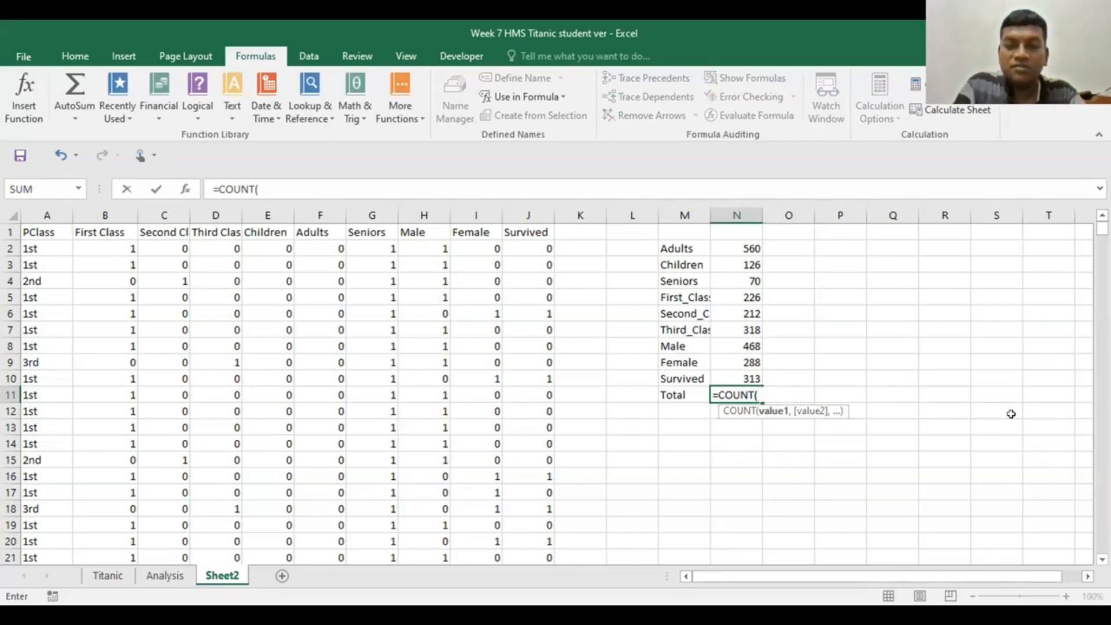
type("pcl")
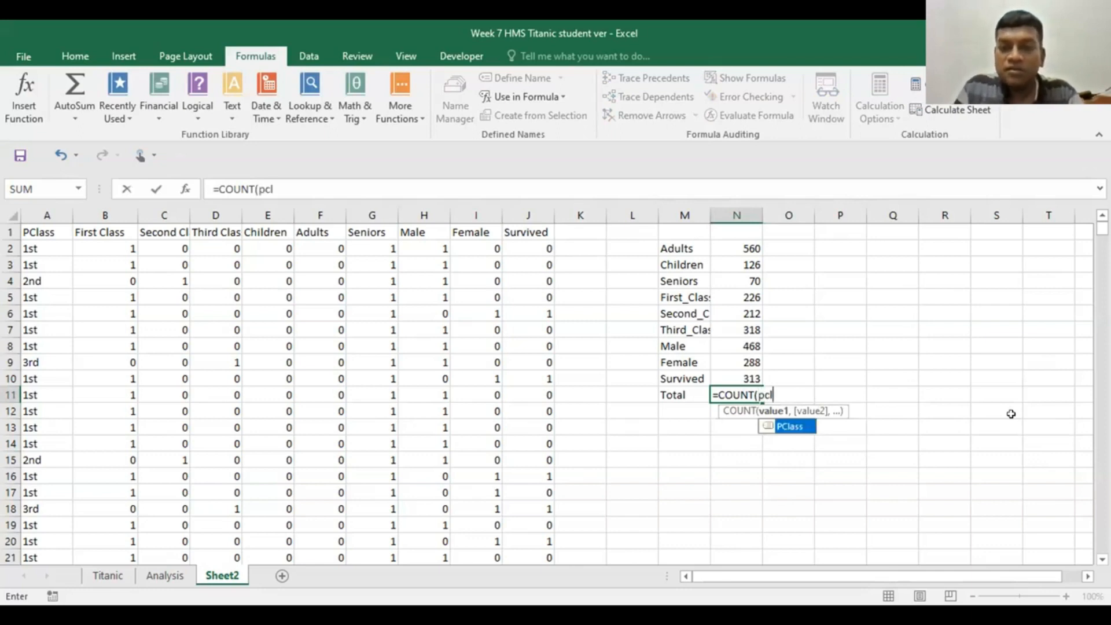
double_click(791, 427)
type(")")
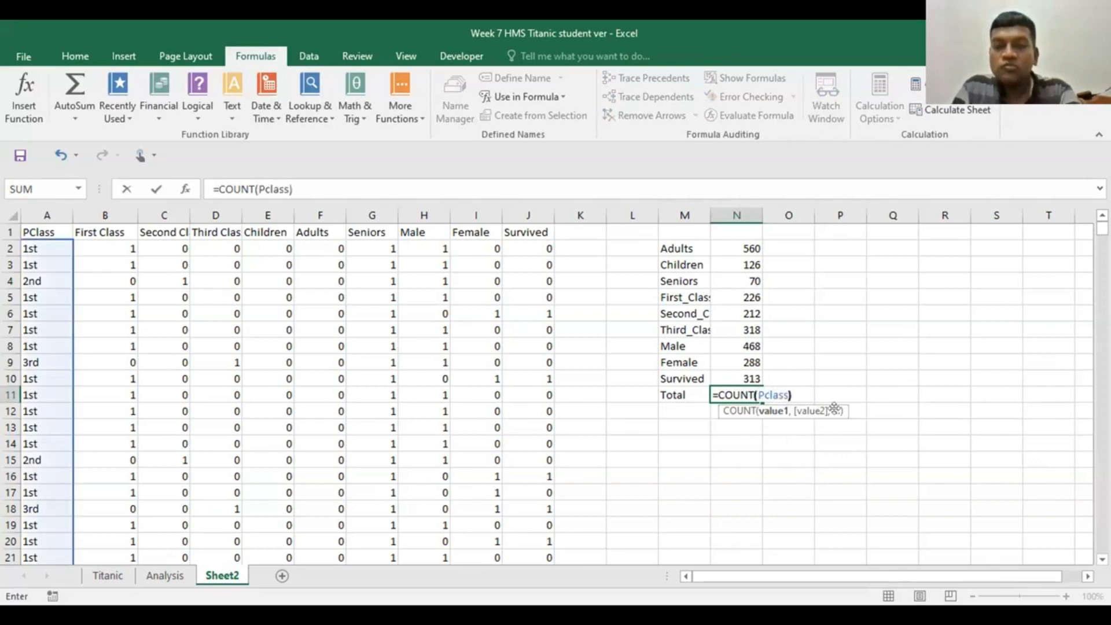
key("Return")
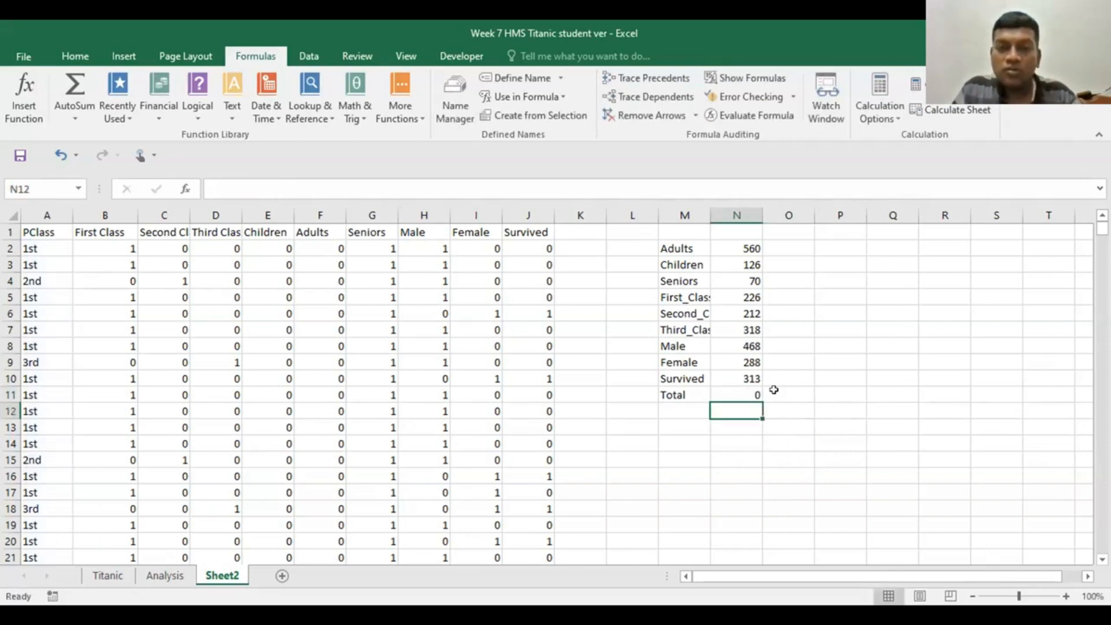
Step: Change the function in the N11 total from COUNT to COUNTA, so that it holds =COUNTA(PClass)
double_click(749, 395)
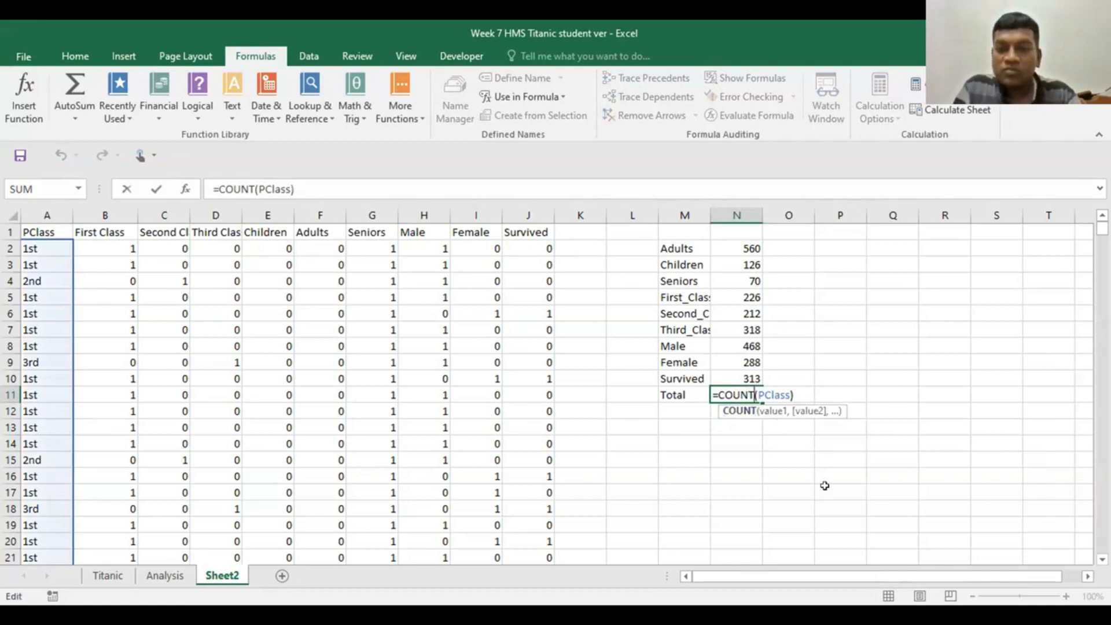
type("A")
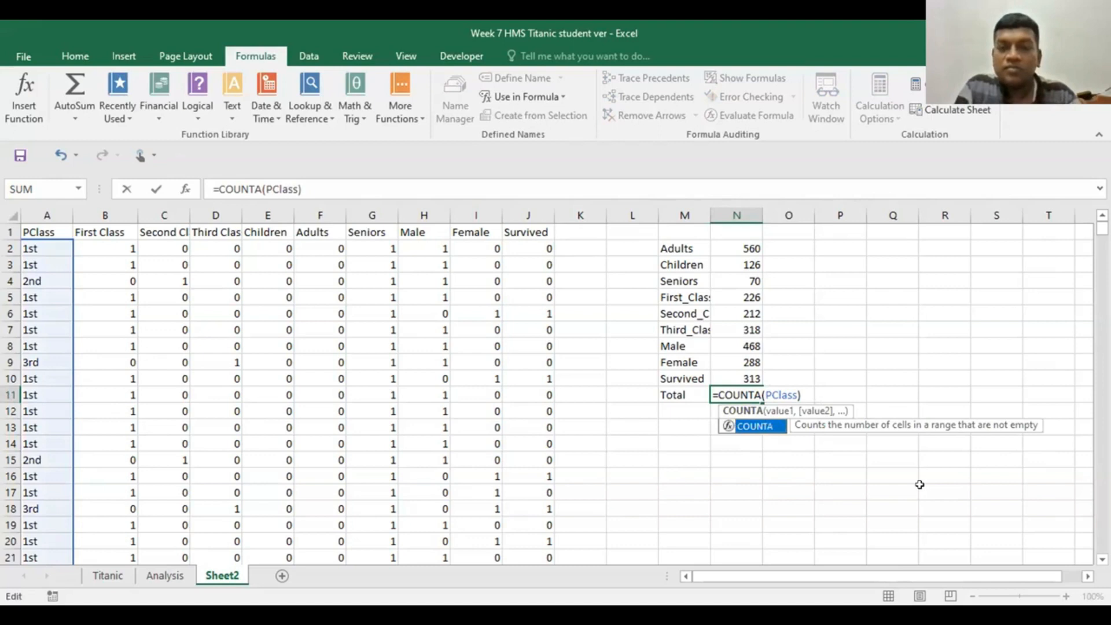
key("Return")
left_click(726, 392)
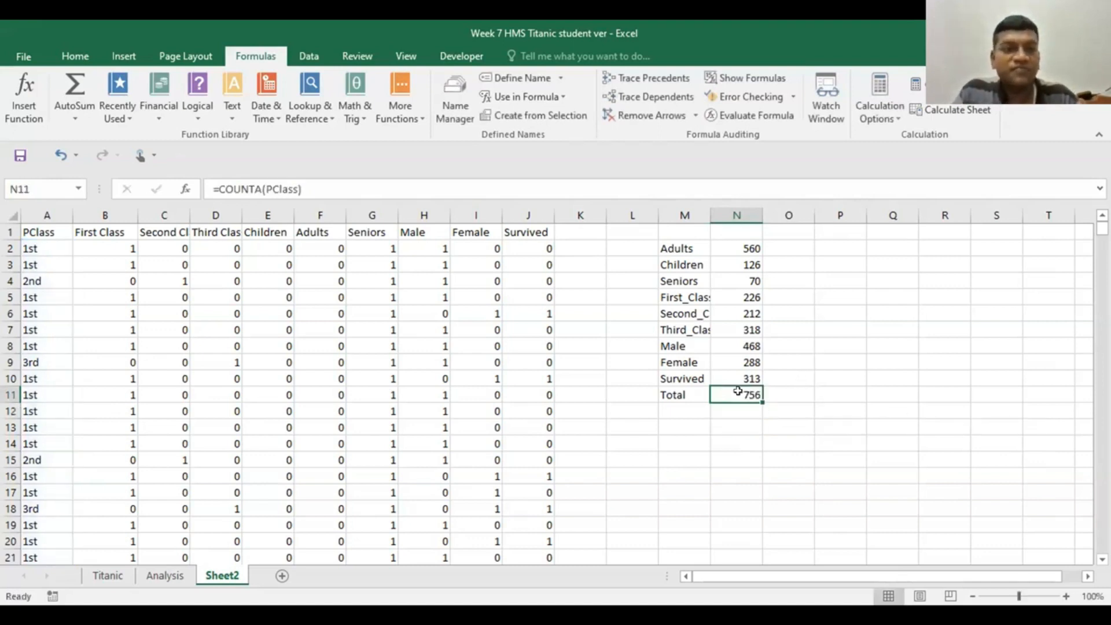
left_click(669, 395)
left_click(733, 391)
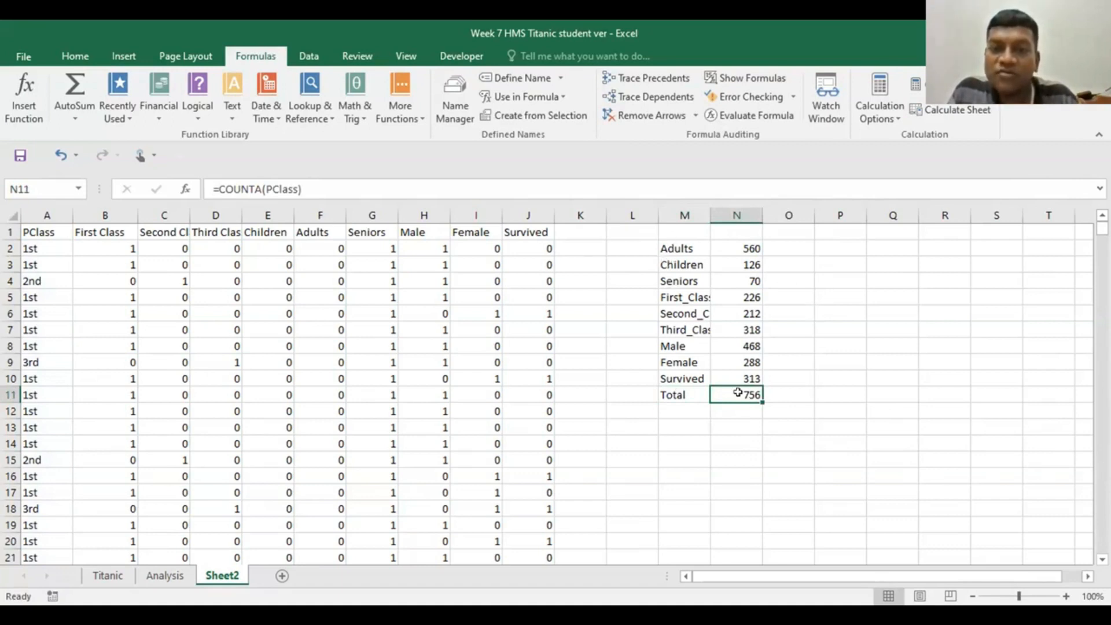
Step: Add the Adults, Children and Seniors counts in P2 with =N2+N3+N4
left_click(827, 246)
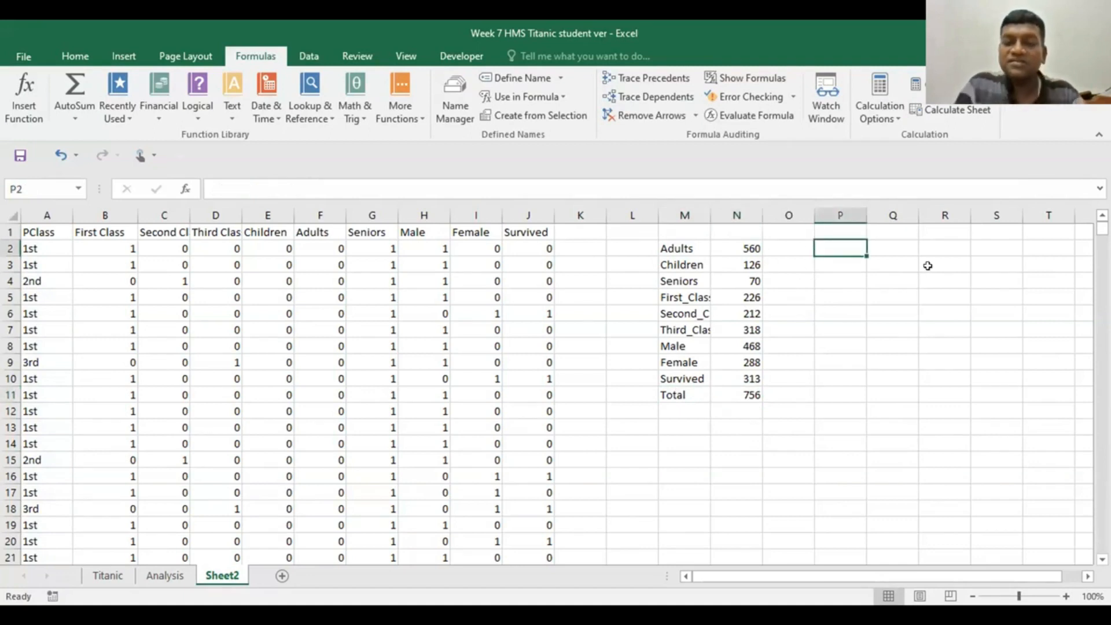
type("=")
left_click(749, 248)
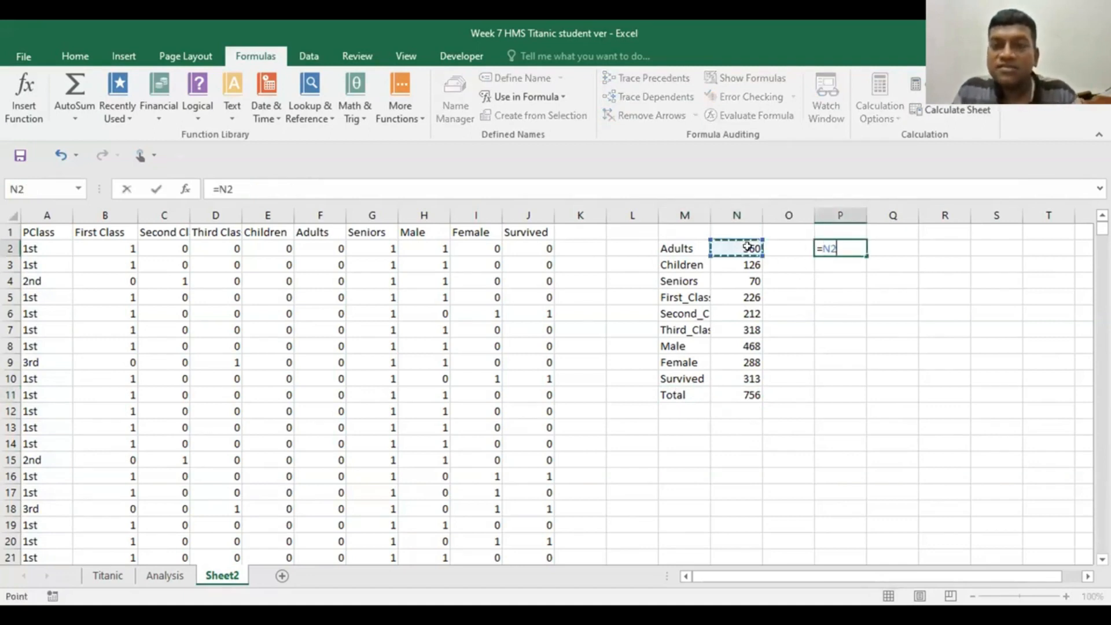
type("+")
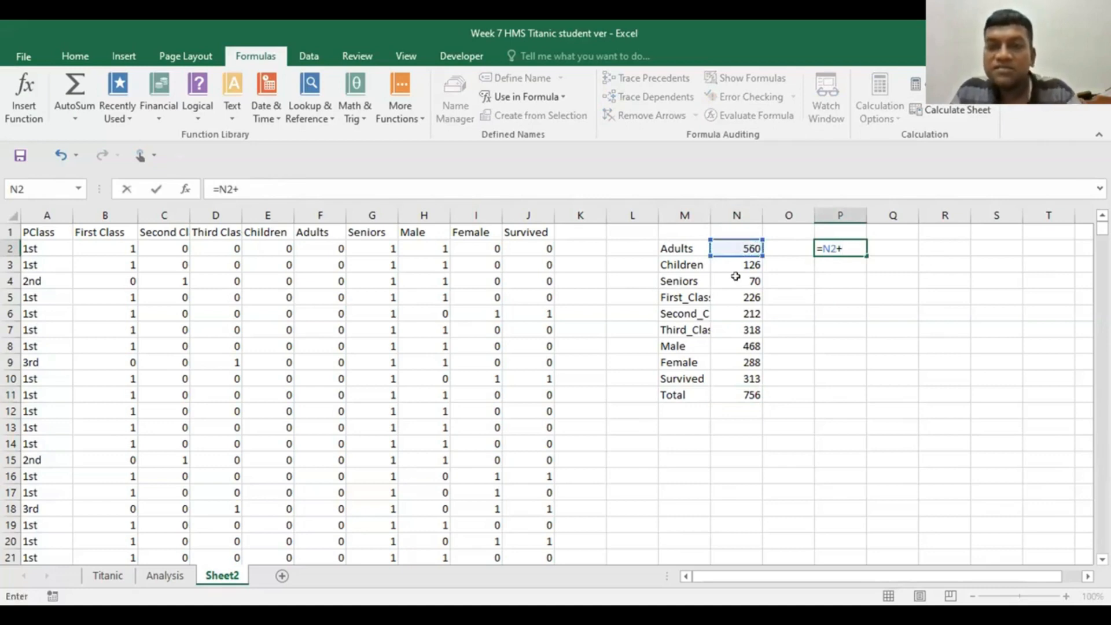
left_click(741, 266)
type("+")
left_click(743, 282)
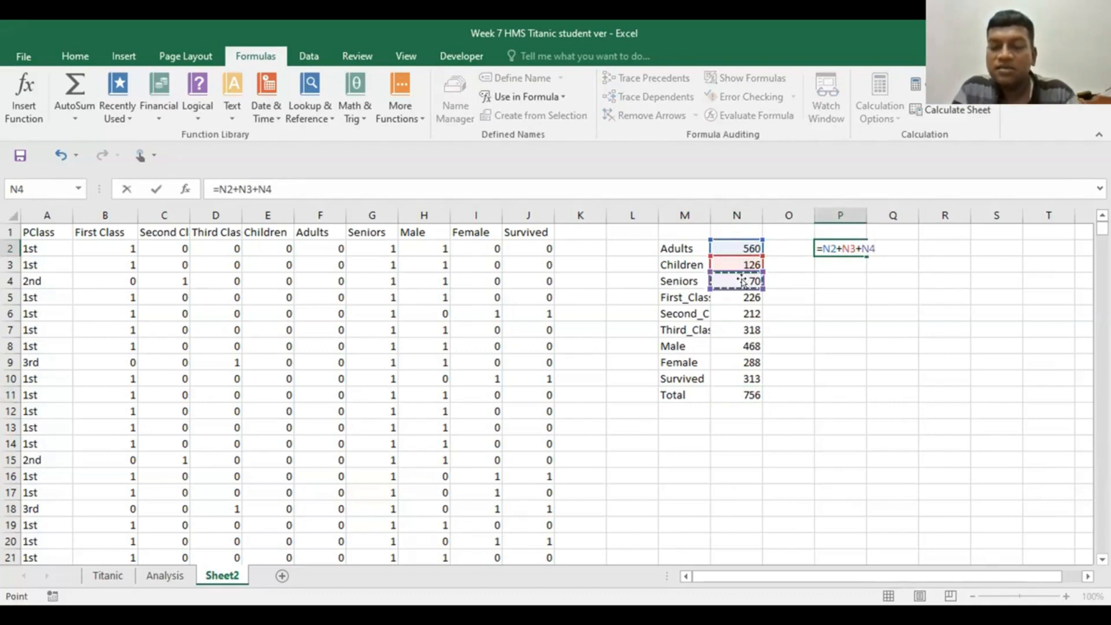
key("Return")
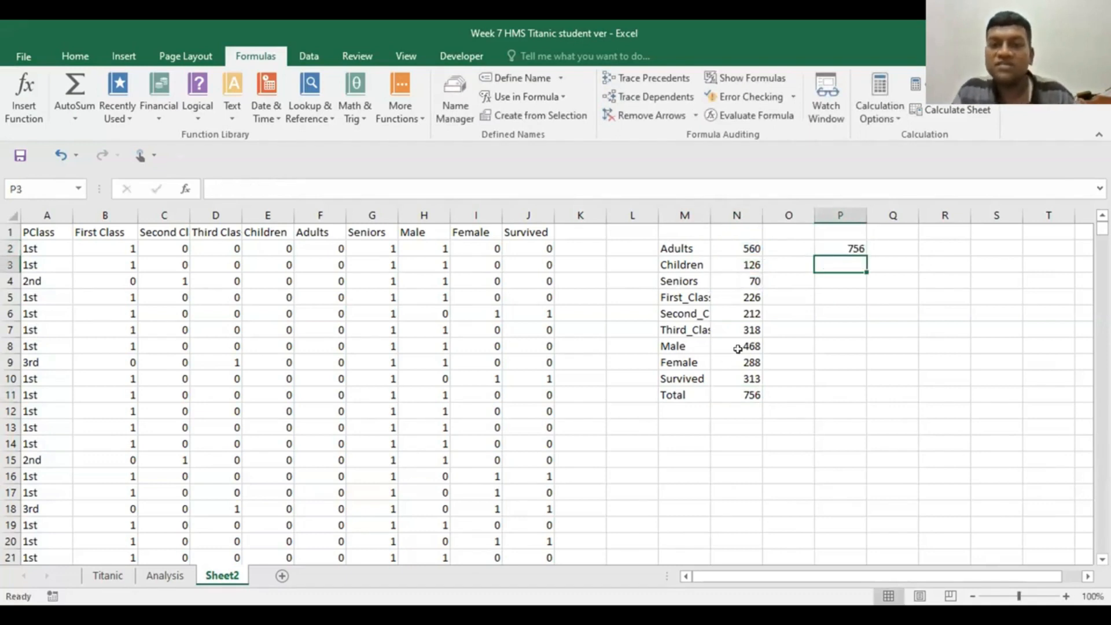
Step: Fill the passenger total in N11 and the age-group sum in P2 with yellow
left_click(738, 394)
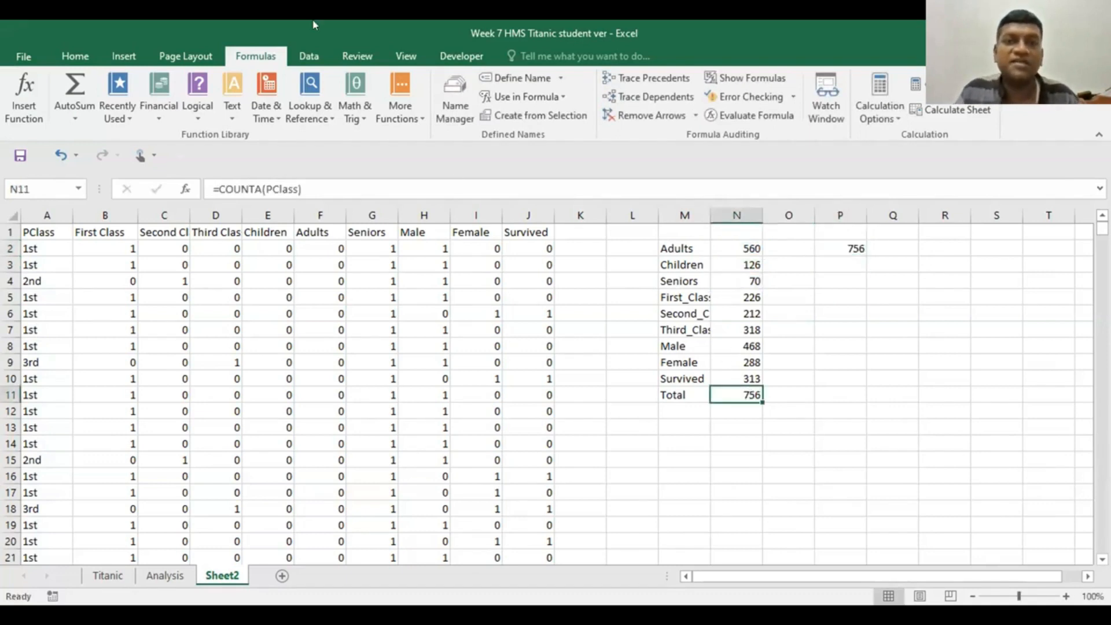
left_click(68, 55)
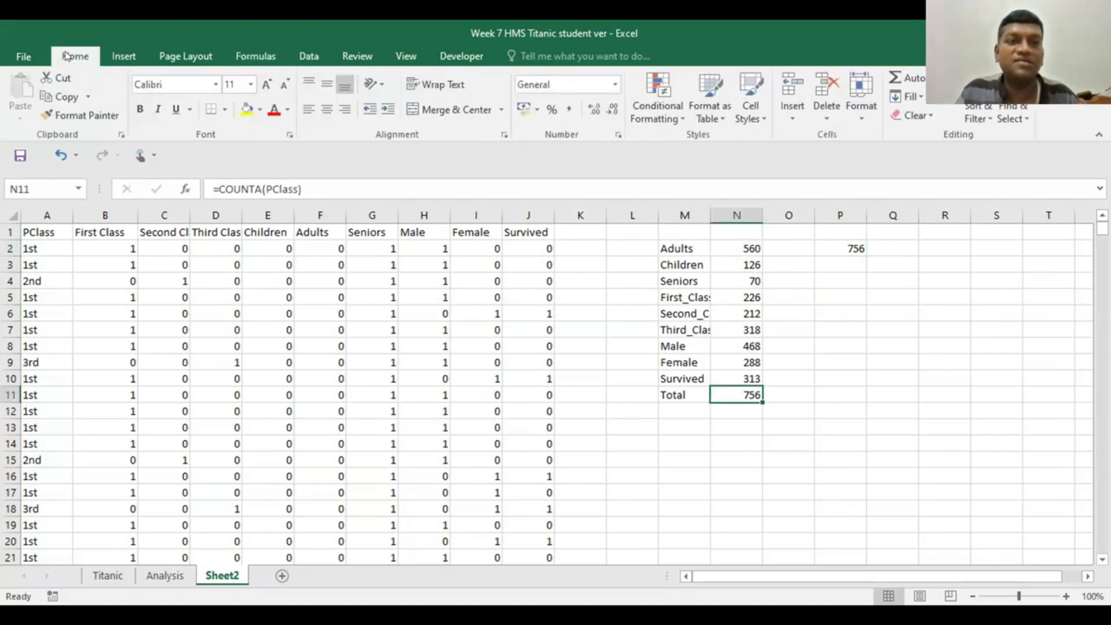
left_click(247, 109)
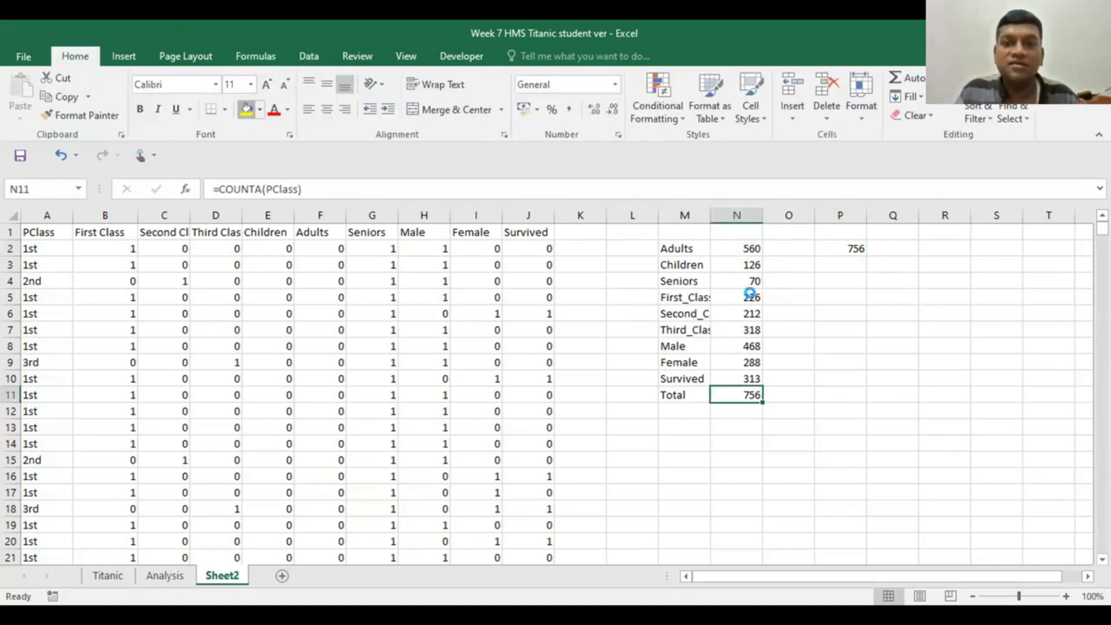
left_click(852, 249)
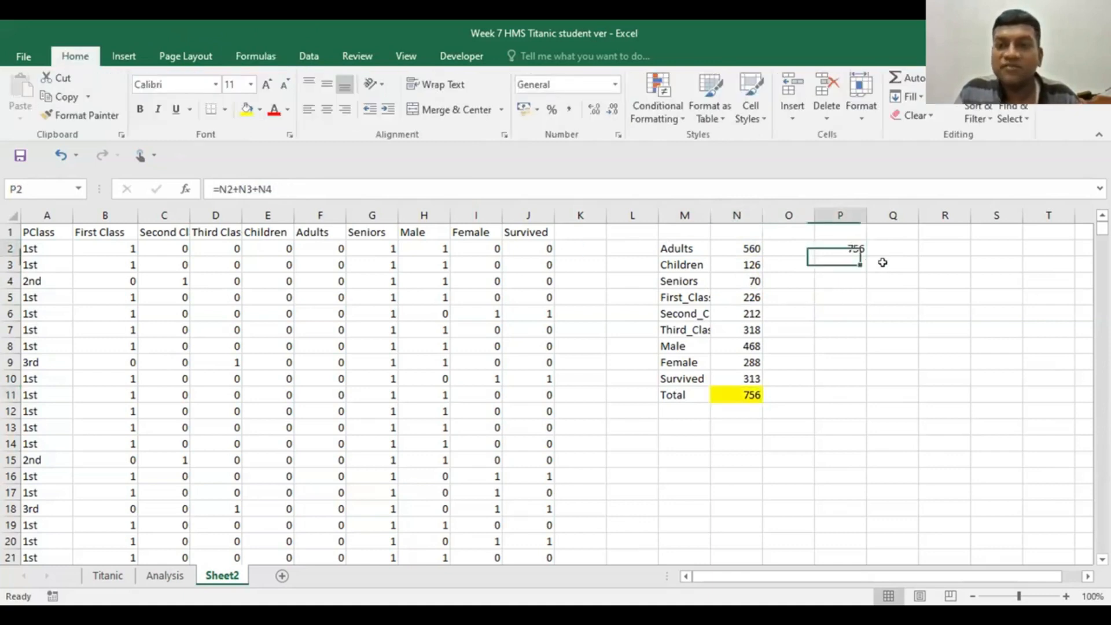
left_click(248, 109)
Step: Fill the Adults, Children and Seniors labels in M2:M4 with yellow
left_click(674, 248)
left_click_drag(672, 262, 680, 282)
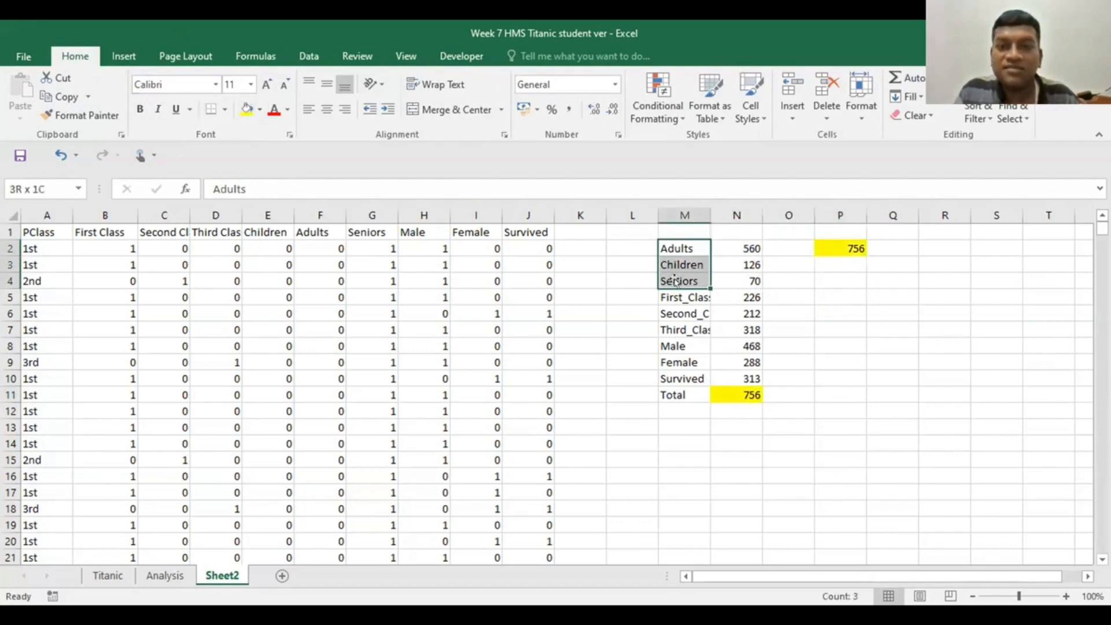
left_click(247, 109)
left_click(920, 384)
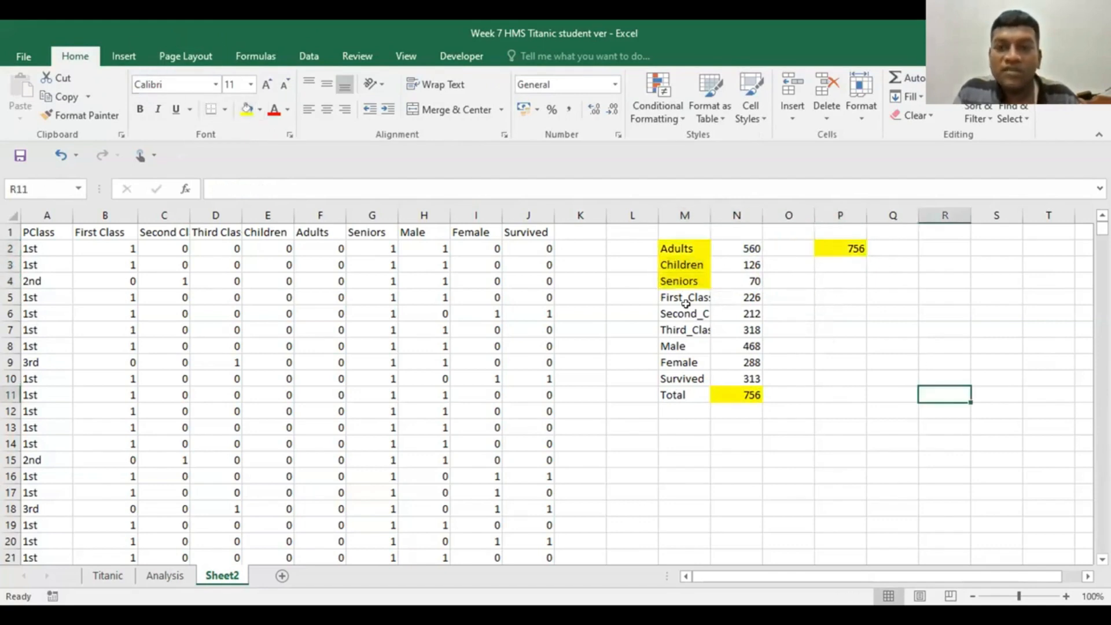
Step: Fill the First_Class, Second_Class and Third_Class labels in M5:M7 with light blue
left_click_drag(683, 298, 692, 329)
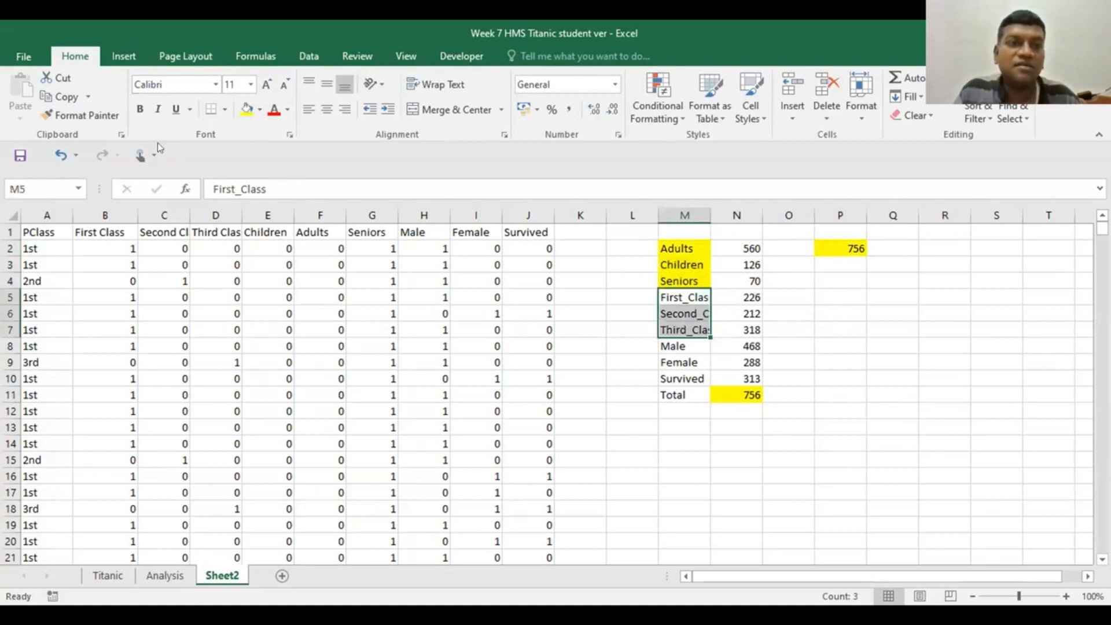
left_click(259, 110)
left_click(302, 183)
Step: Sum the three passenger class counts in P5 with =SUM(N5:N7)
left_click(839, 346)
left_click(838, 313)
left_click(836, 297)
type("=")
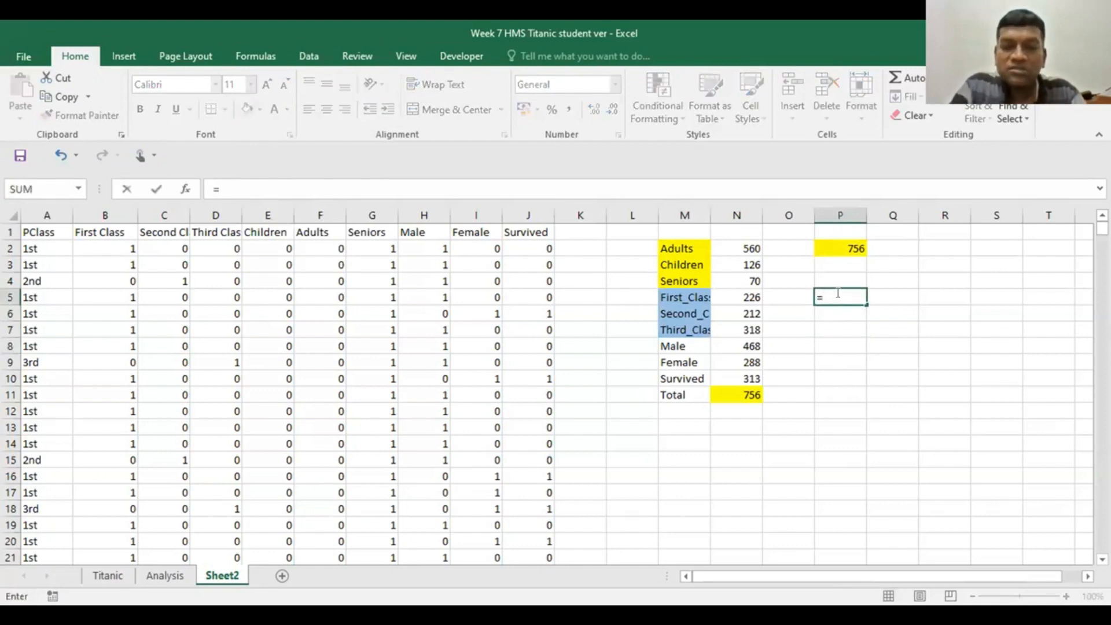
type("sum")
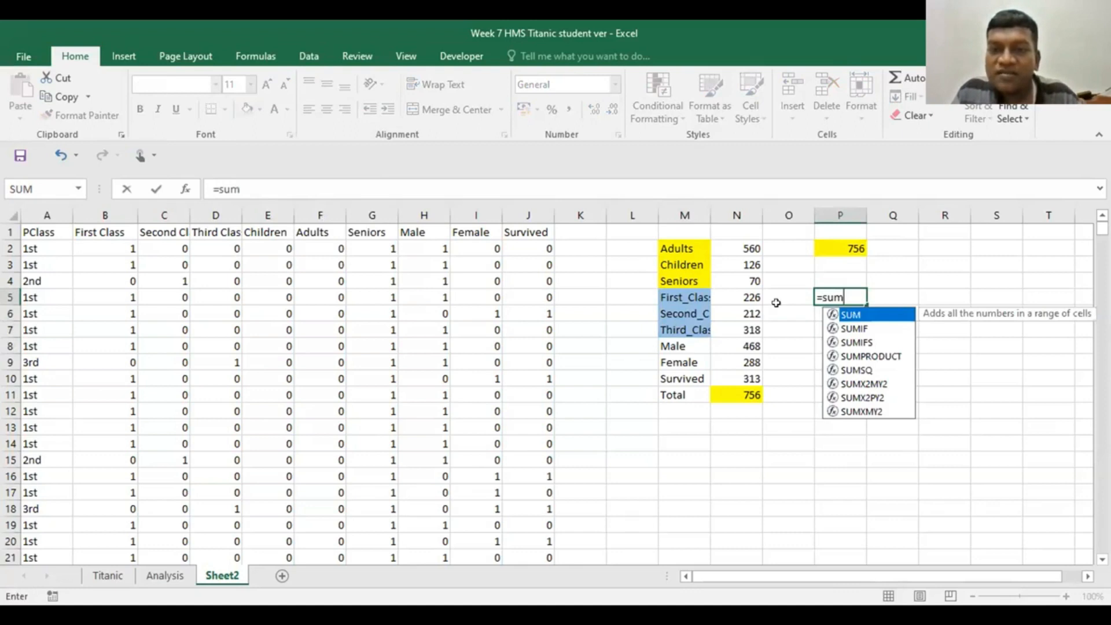
key("Tab")
left_click_drag(739, 296, 739, 322)
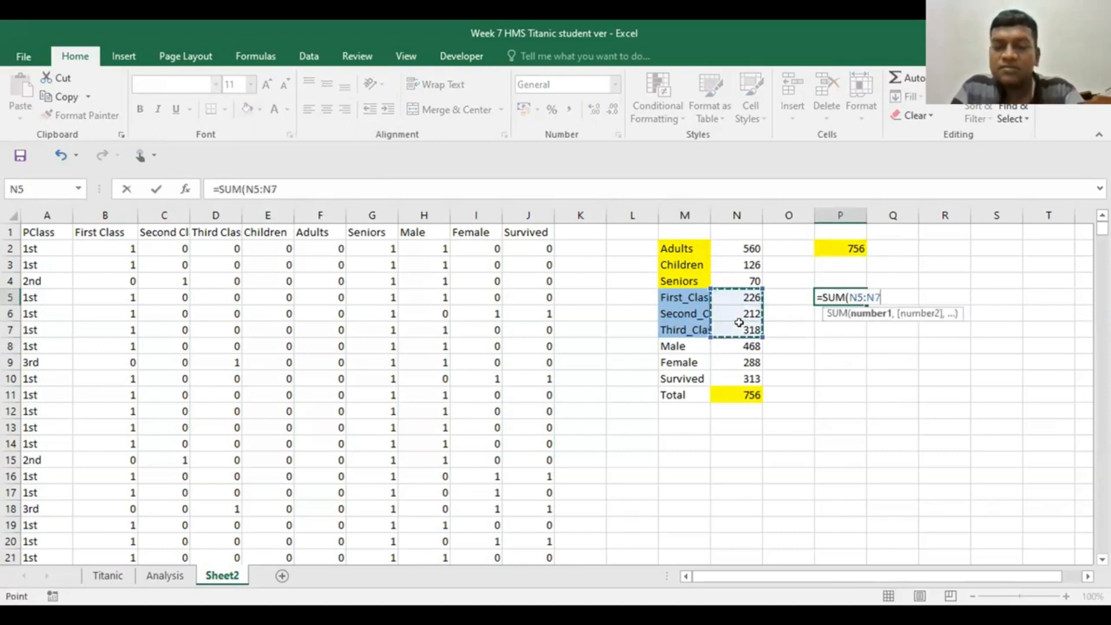
key("Return")
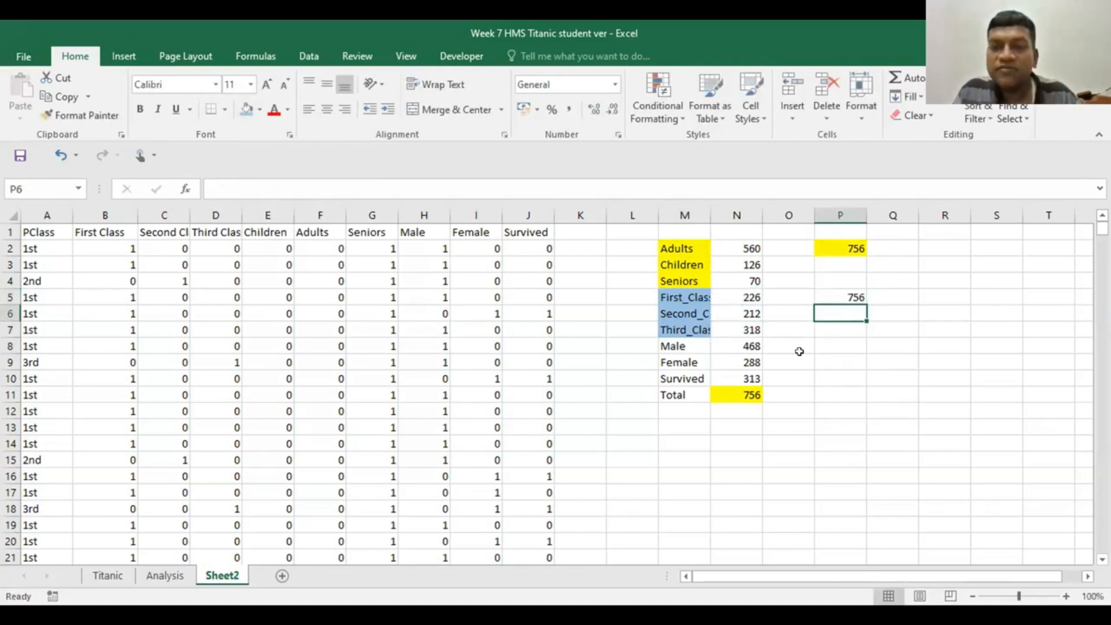
Step: Fill the class sum in P5 with the same light blue as its labels
left_click(837, 298)
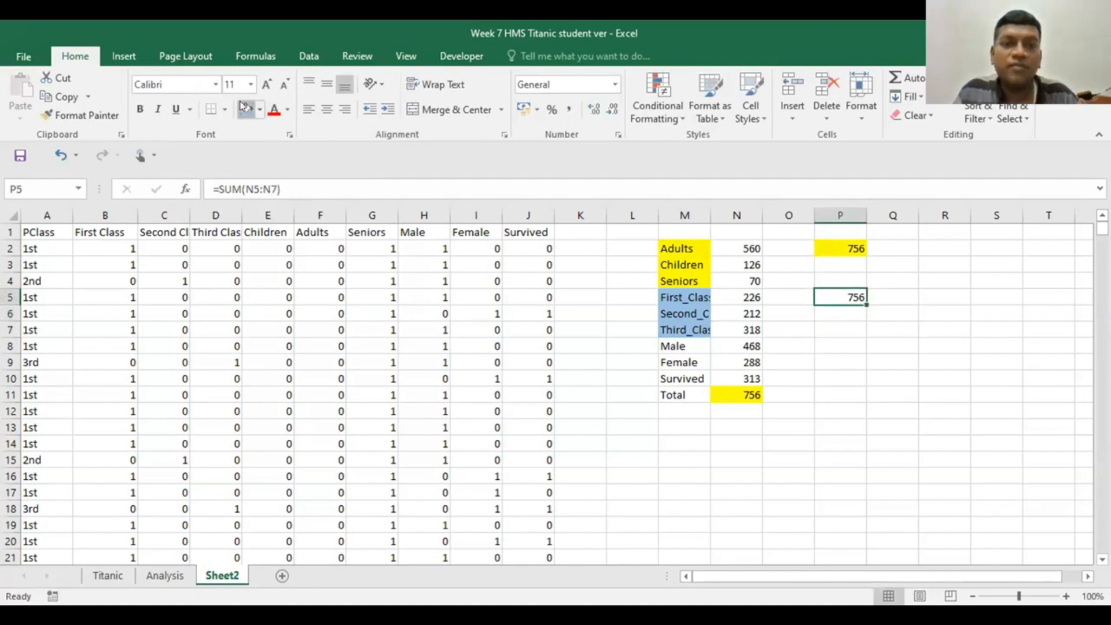
key("Down")
key("Down")
key("Down")
key("Down")
key("Down")
key("Down")
key("Down")
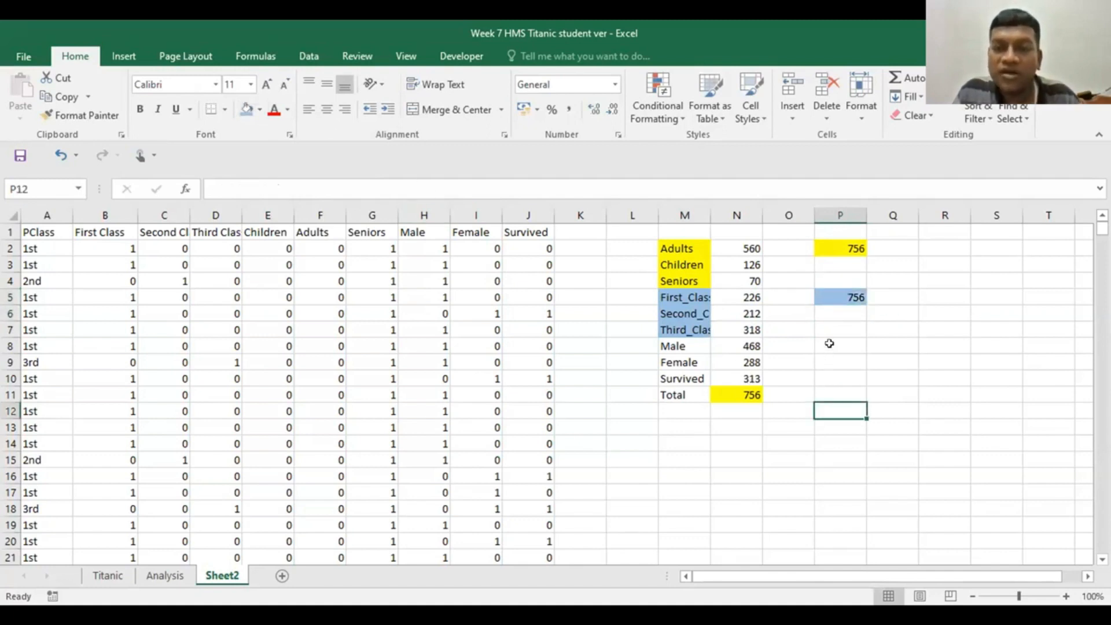
Step: Fill the Male and Female labels in M8:M9 with green
left_click_drag(661, 345, 663, 363)
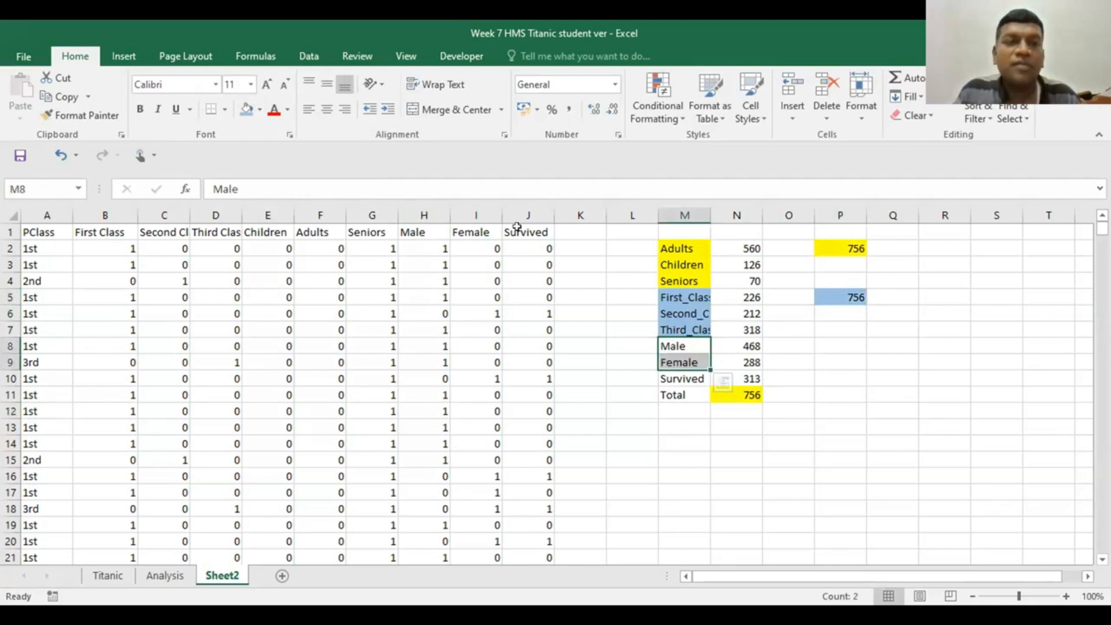
left_click(259, 109)
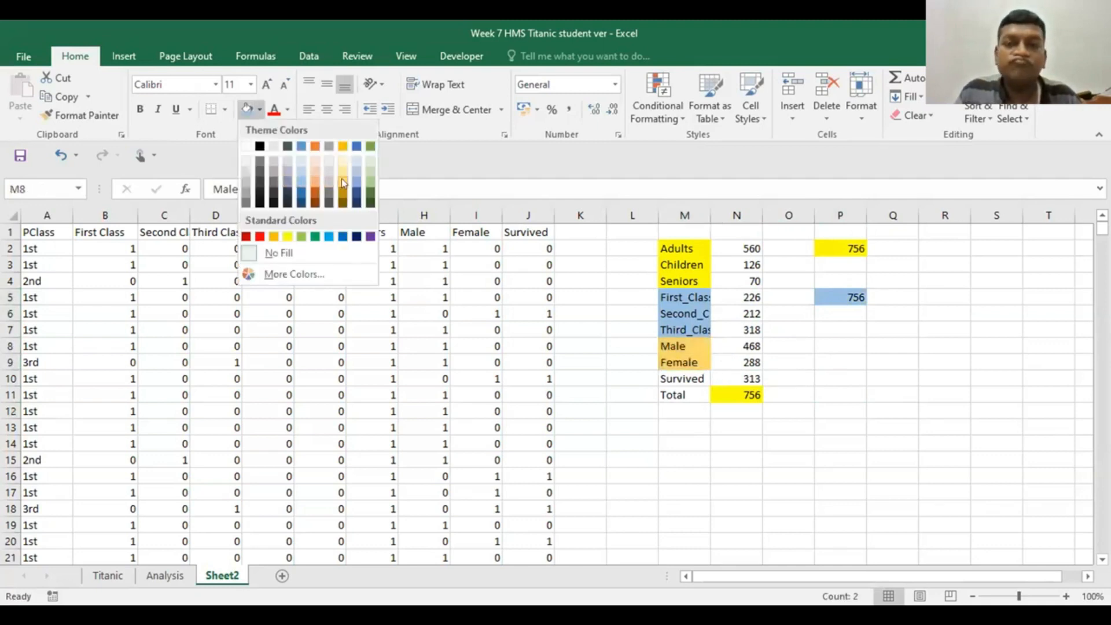
left_click(343, 183)
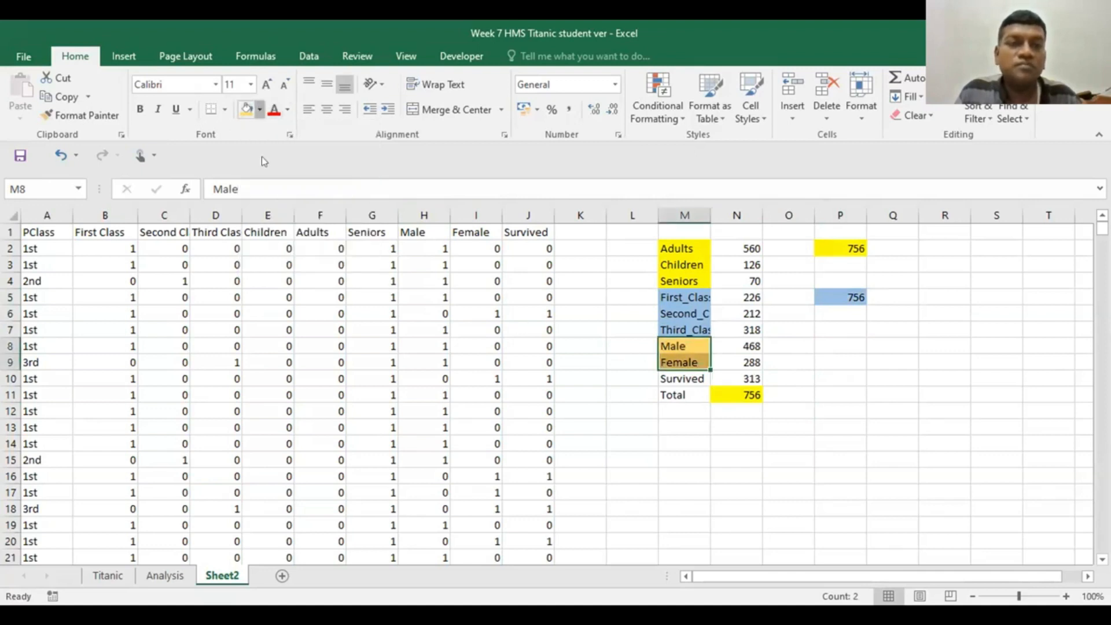
left_click(260, 109)
left_click(302, 237)
Step: Add the Male and Female counts in P8 with =N8+N9
left_click(838, 342)
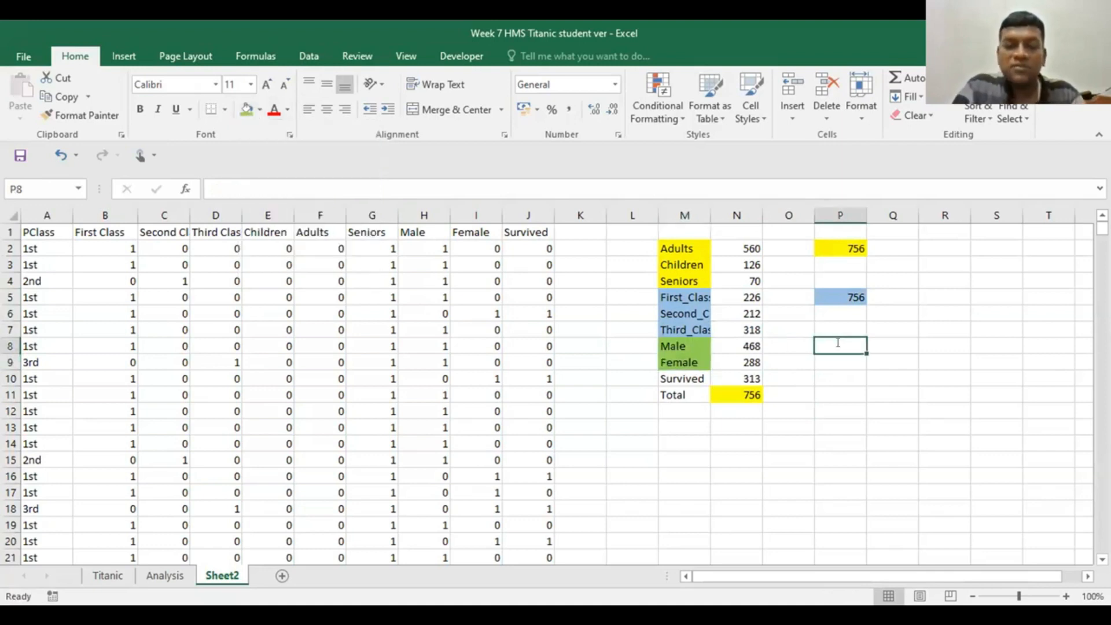
type("=")
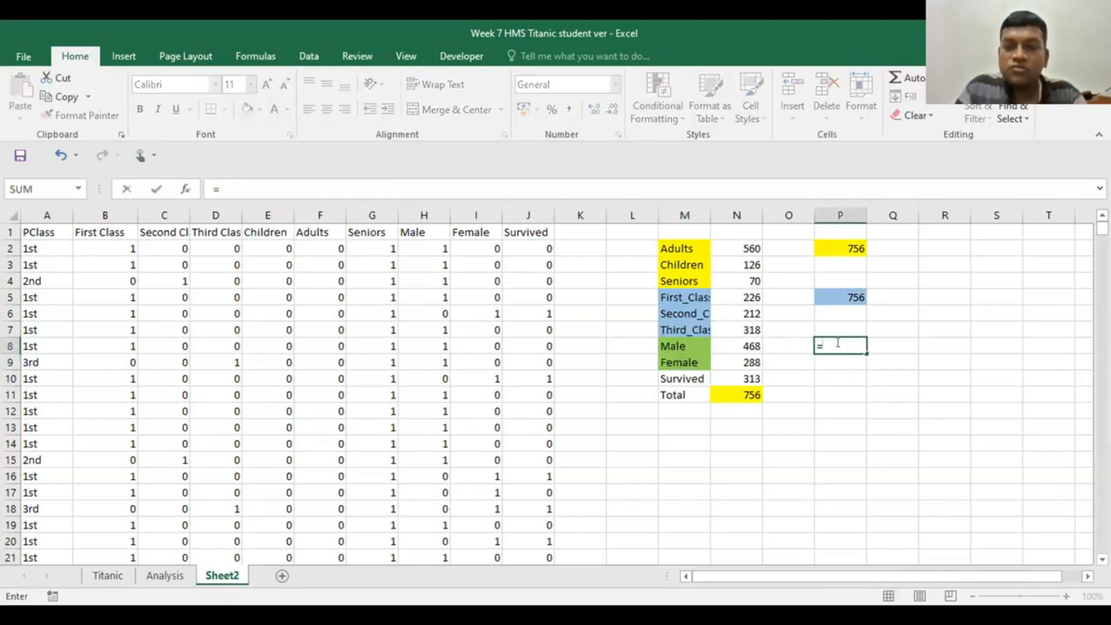
left_click(748, 344)
type("+")
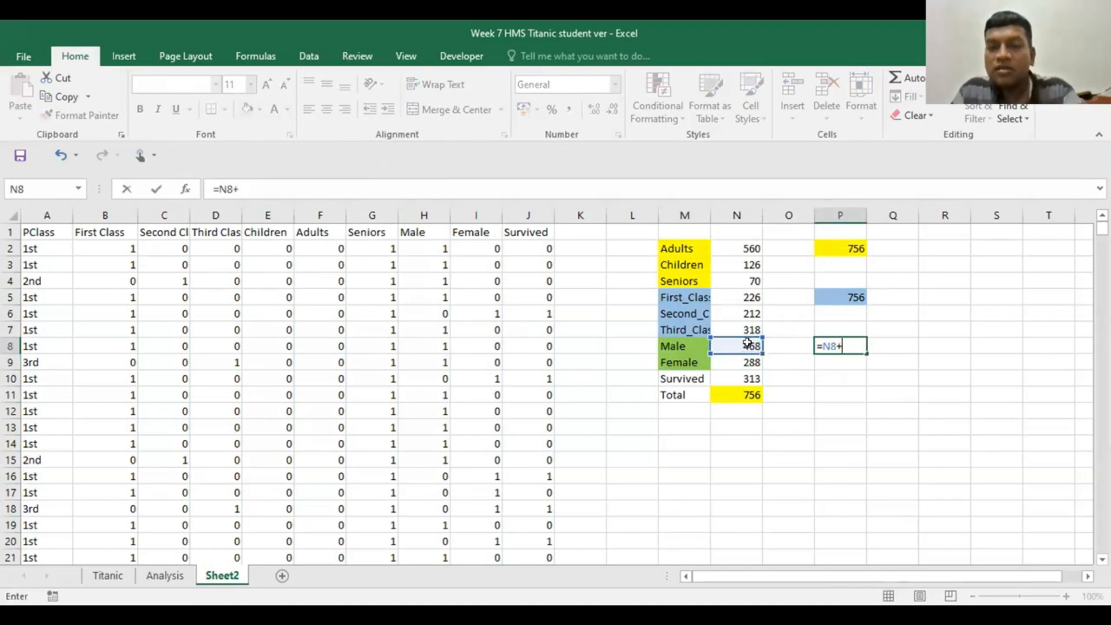
left_click(750, 363)
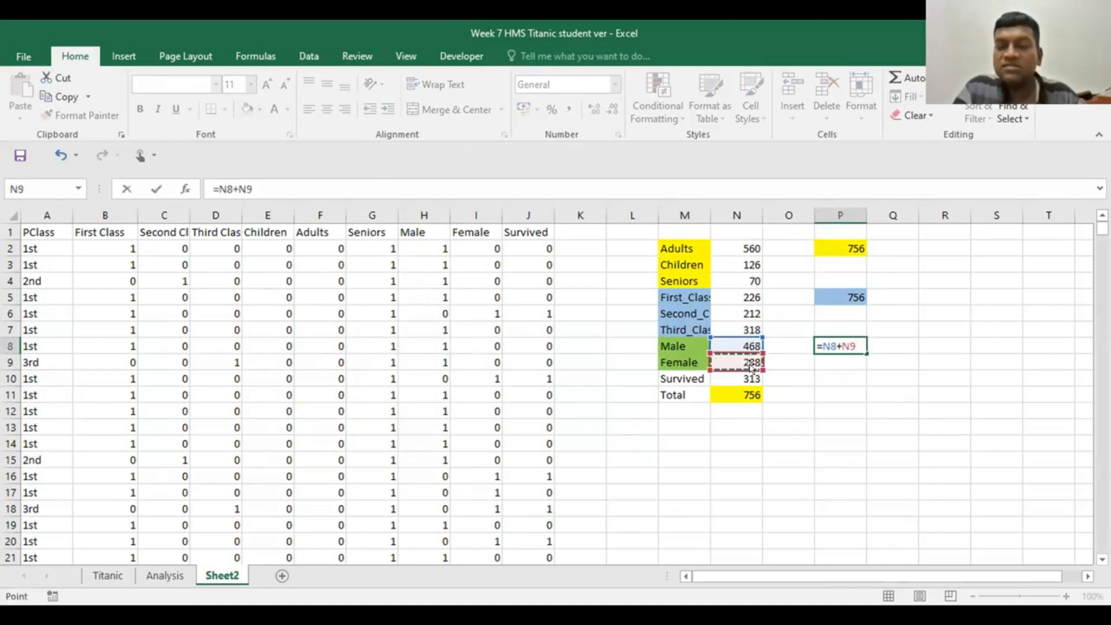
key("Return")
Step: Fill the gender sum in P8 with the same green as its labels
left_click(837, 343)
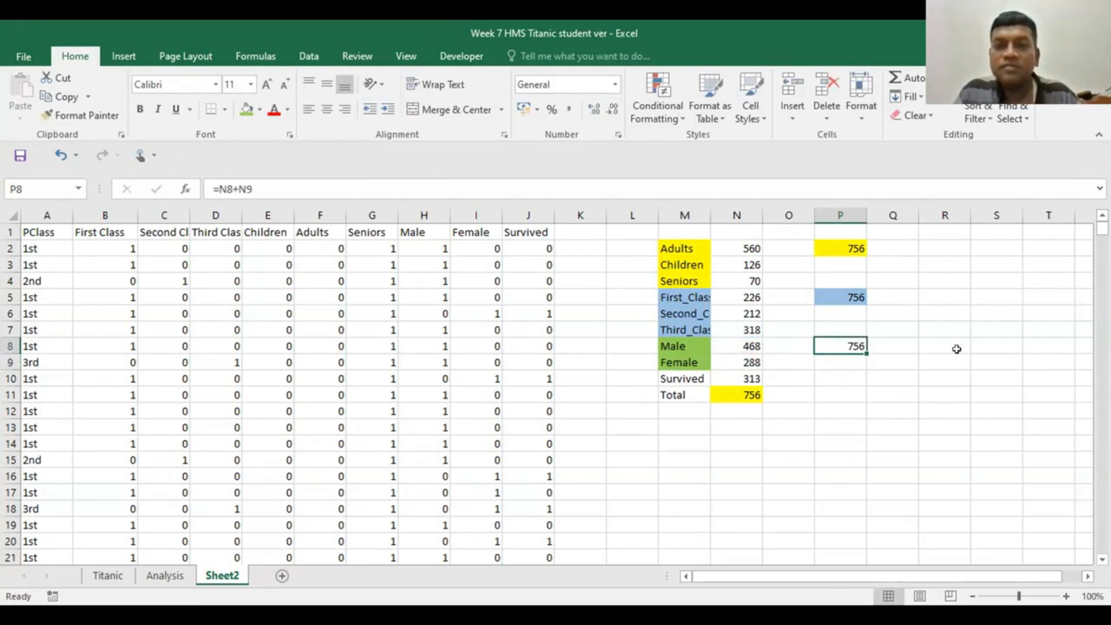
left_click(246, 110)
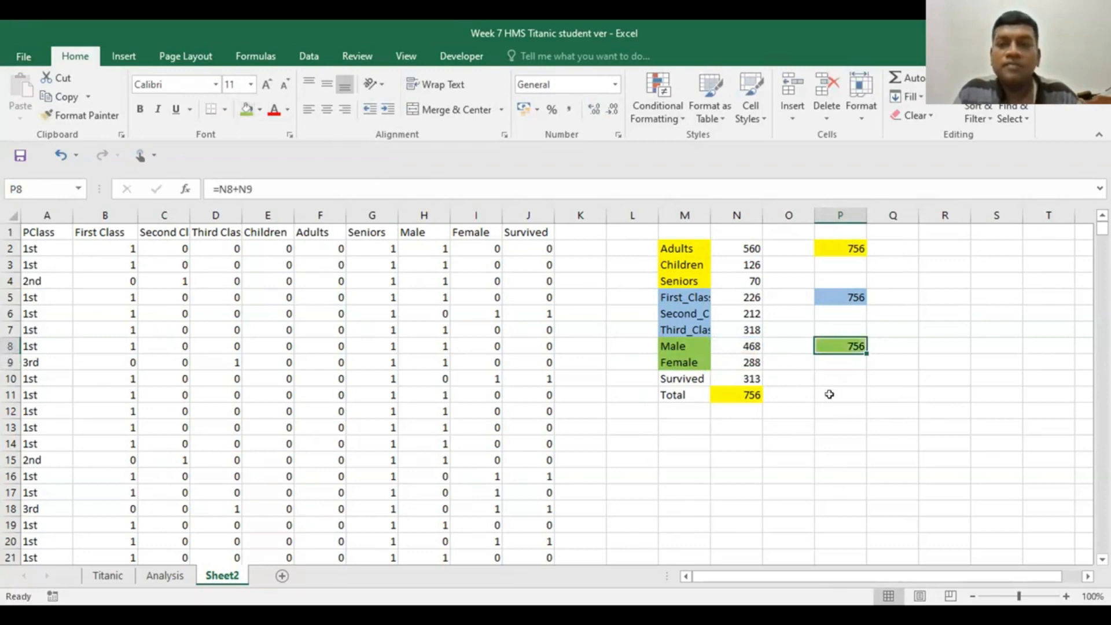
left_click(833, 410)
left_click(974, 437)
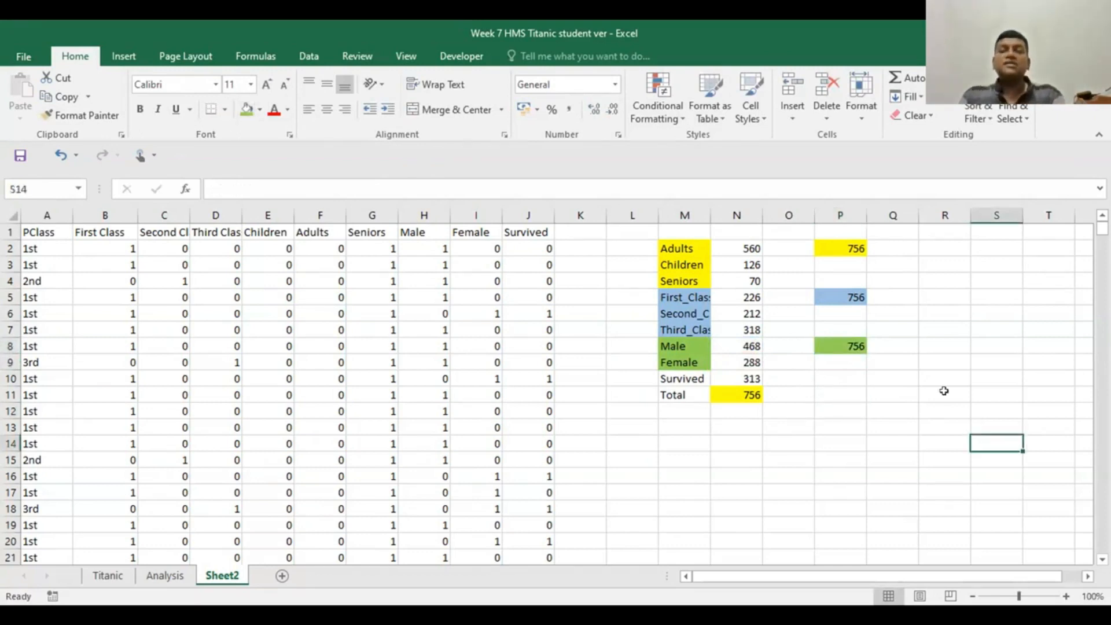
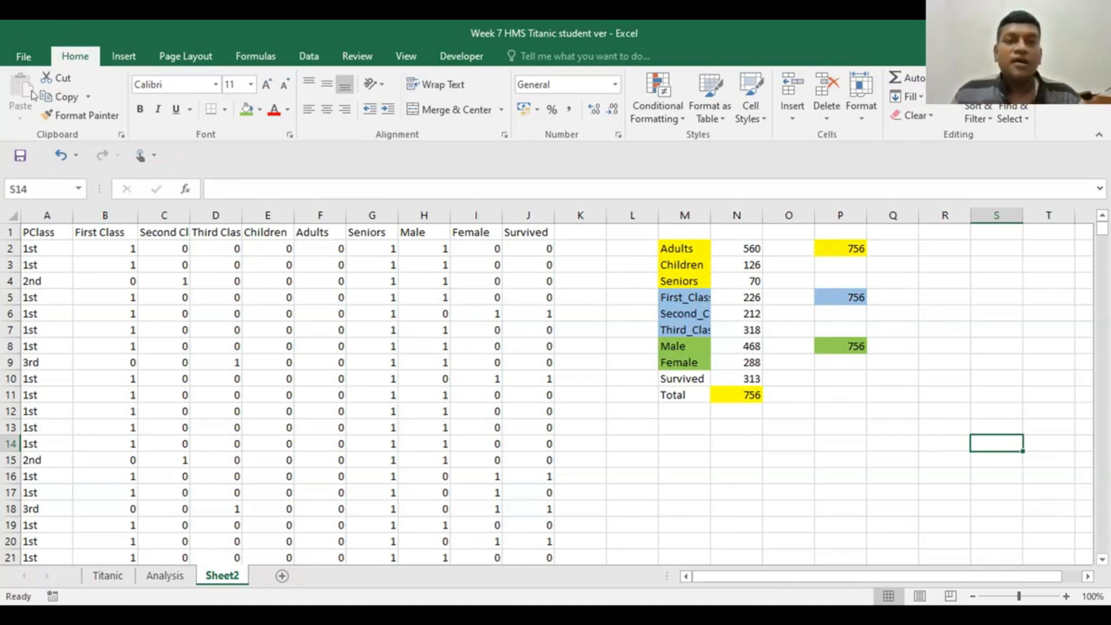
left_click(801, 440)
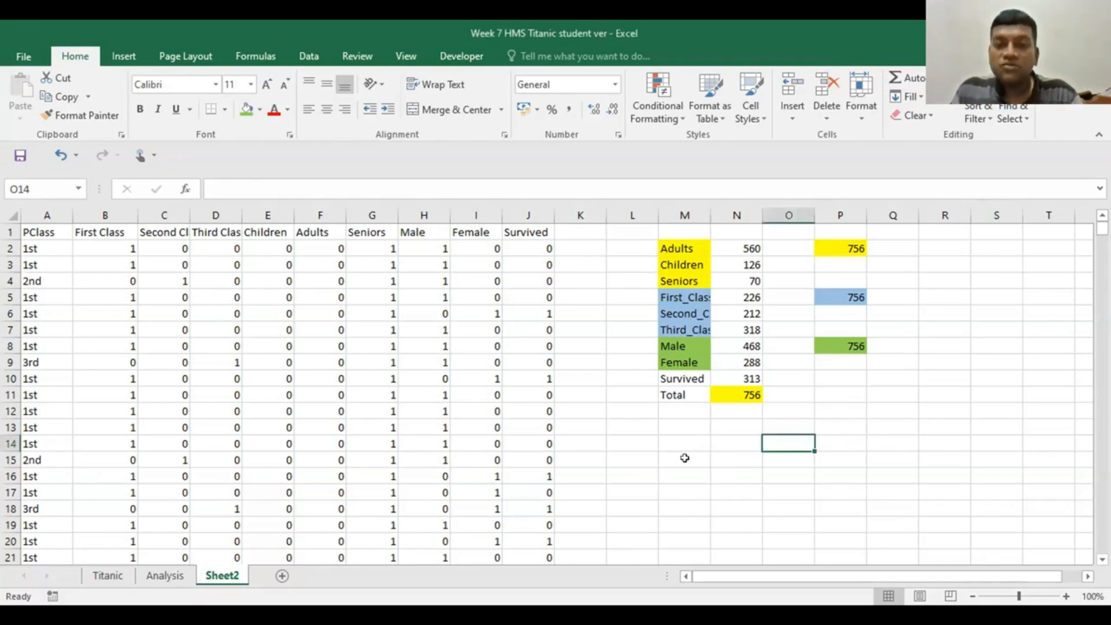
scroll(863, 422, "down", 1)
scroll(863, 422, "up", 1)
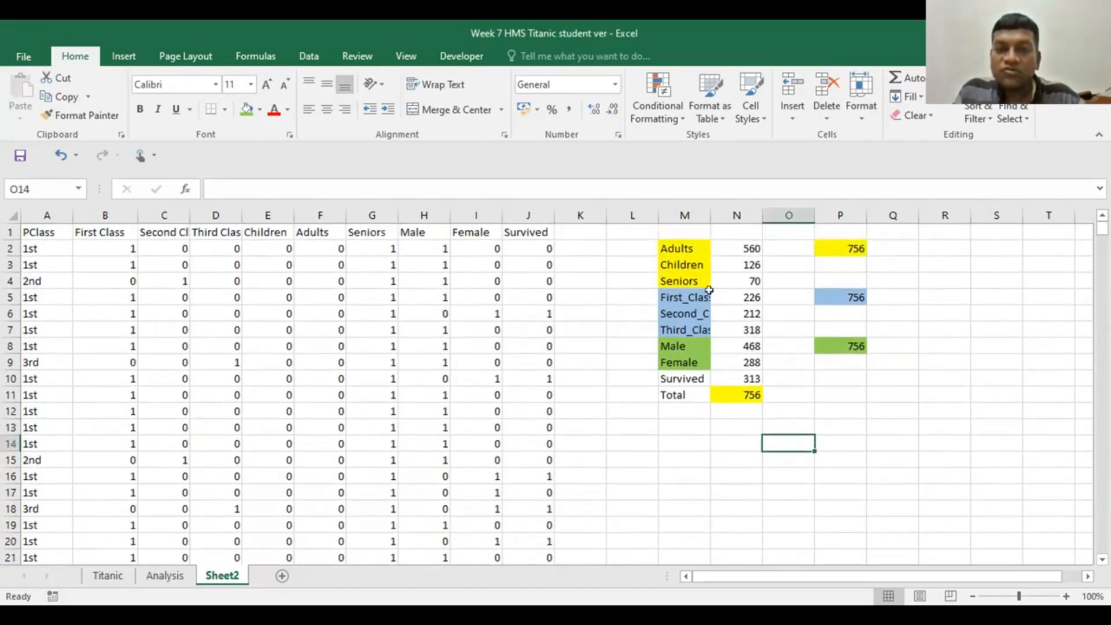
left_click(683, 245)
left_click_drag(684, 245, 680, 356)
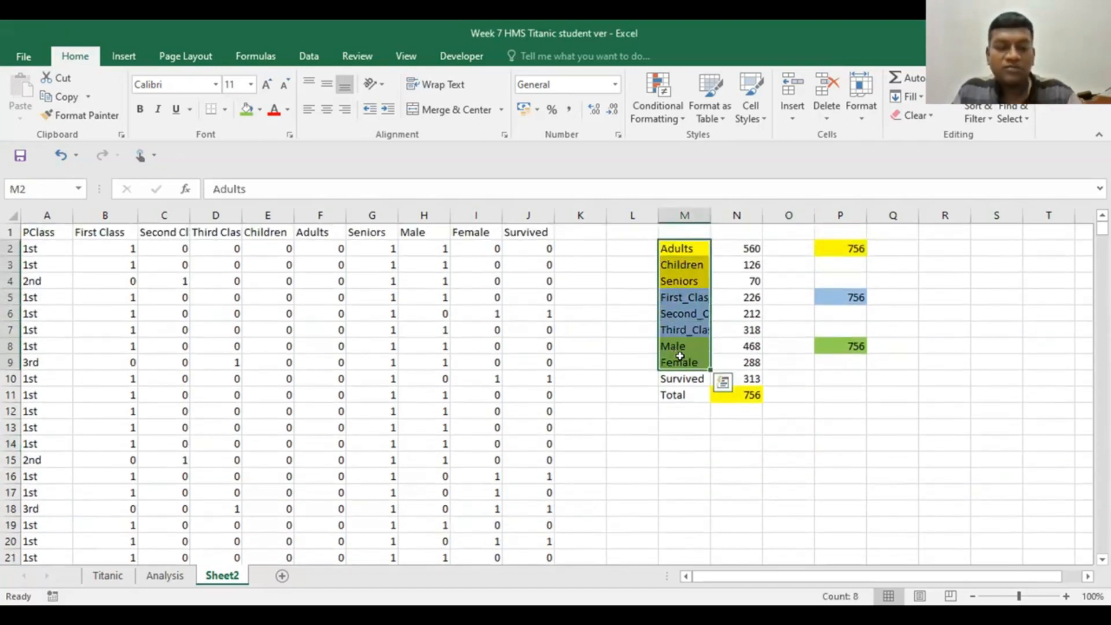
key("ctrl+c")
scroll(635, 363, "down", 2)
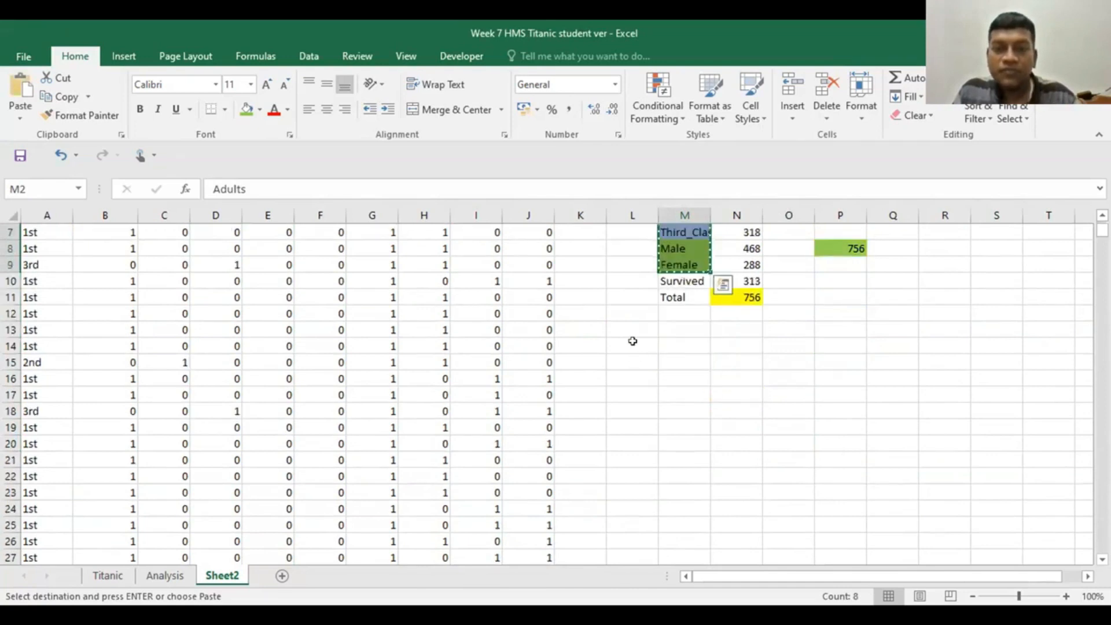
left_click(632, 341)
left_click(630, 361)
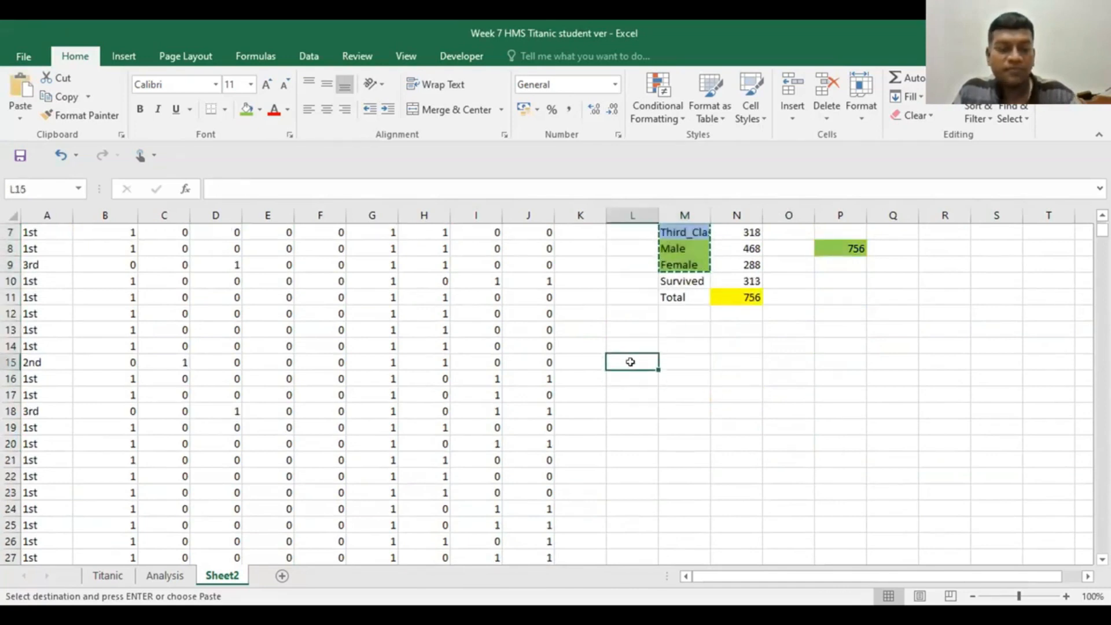
key("ctrl+c")
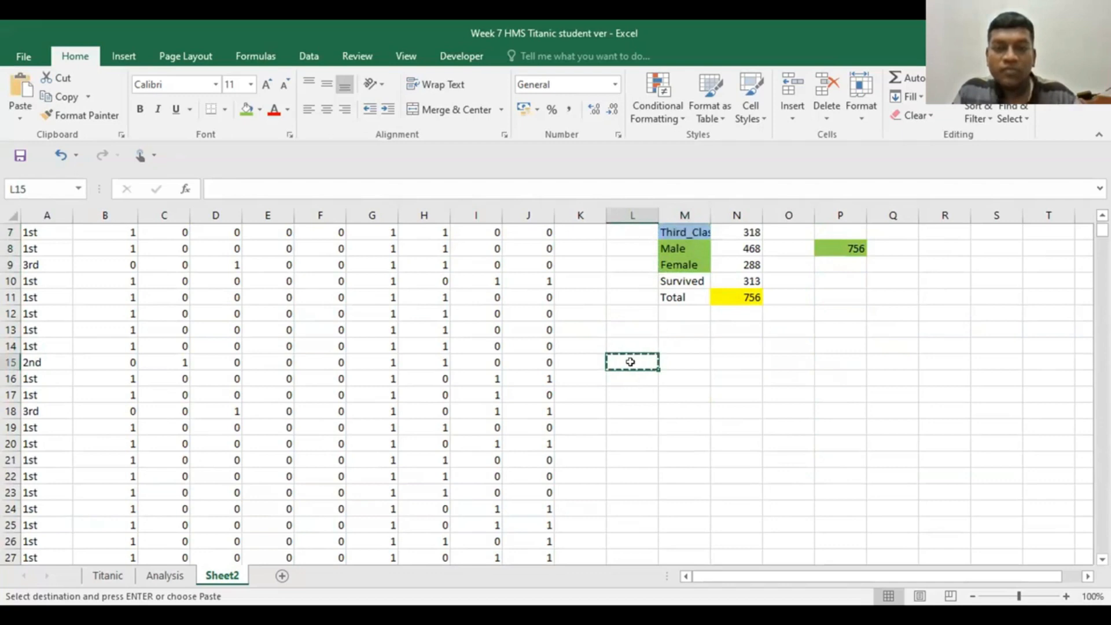
key("ctrl+v")
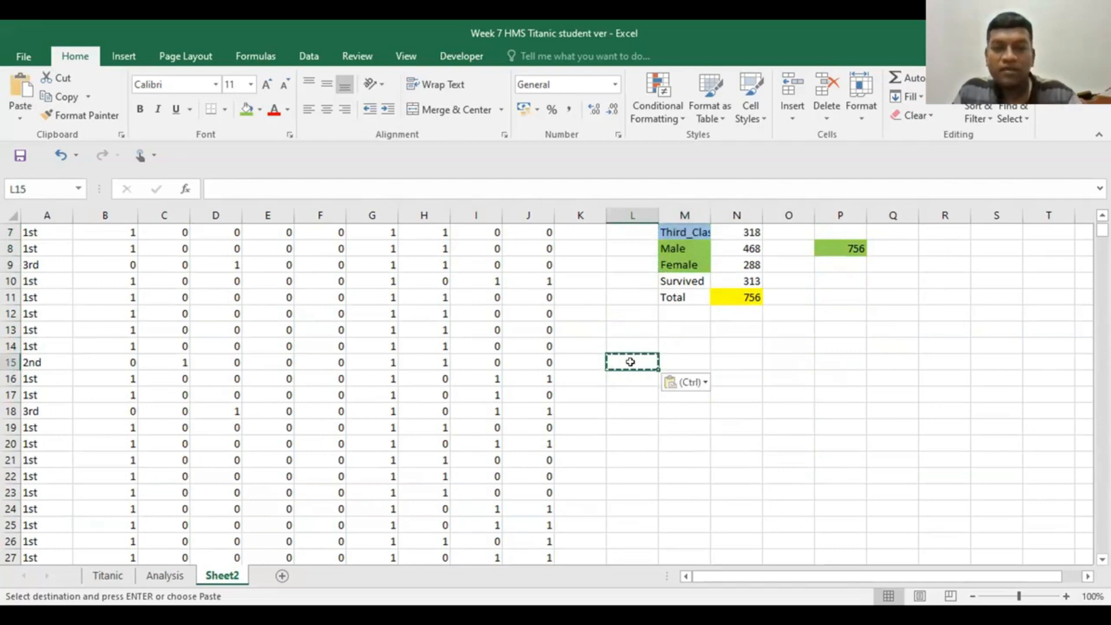
scroll(724, 367, "up", 2)
left_click(1049, 362)
Step: Copy the Adults to Female labels from M2:M9 into L15:L22 as values only, without the fill colours
left_click_drag(683, 248, 674, 354)
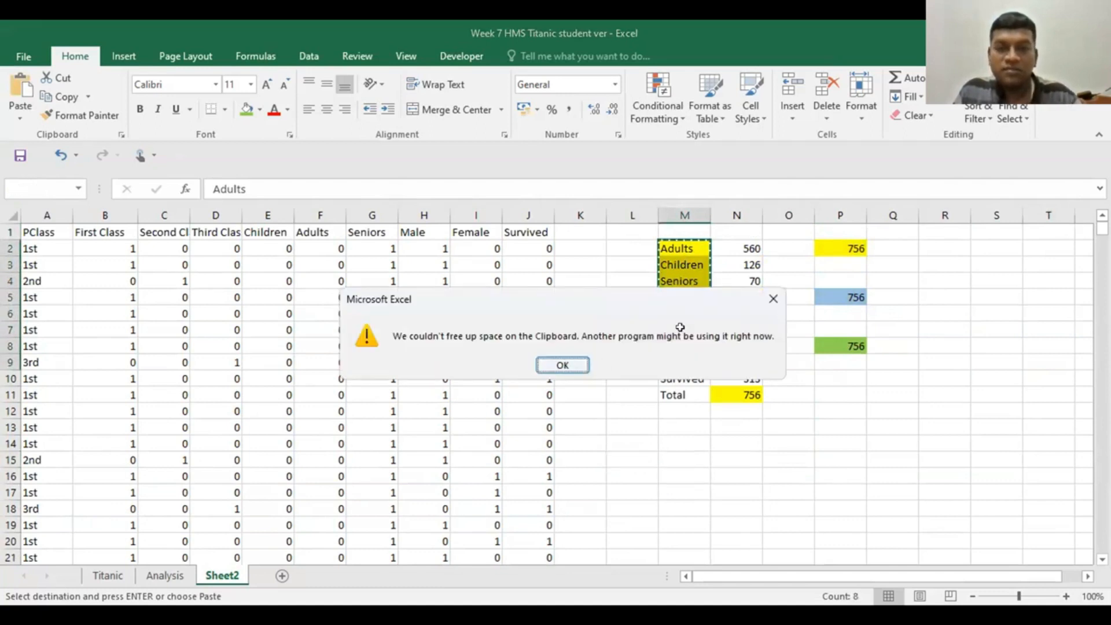
key("Return")
key("ctrl+c")
left_click(629, 454)
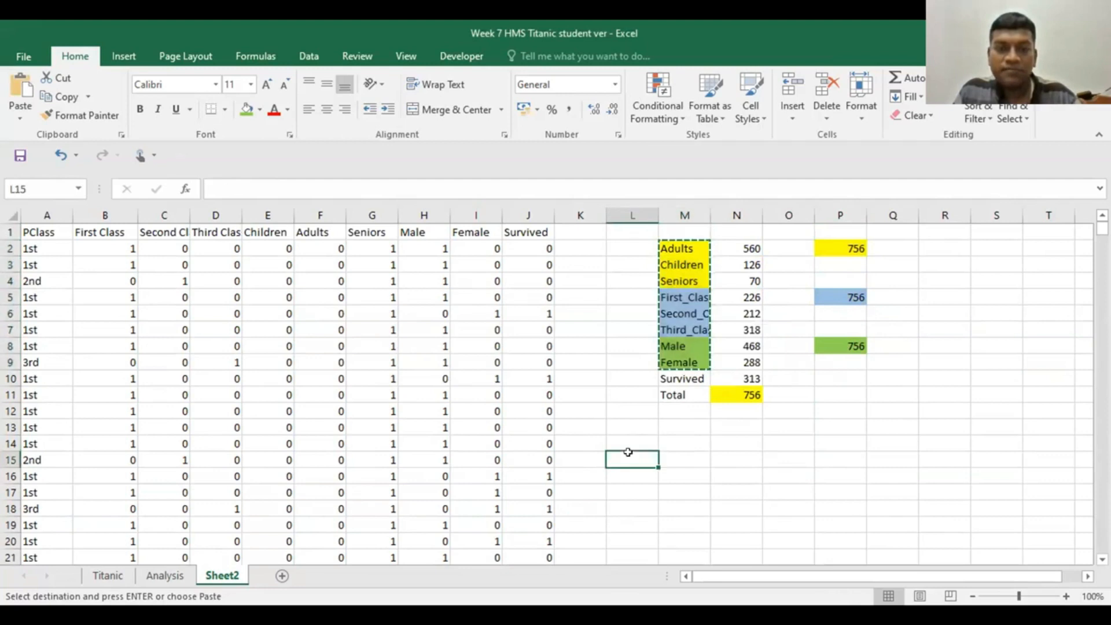
key("ctrl+v")
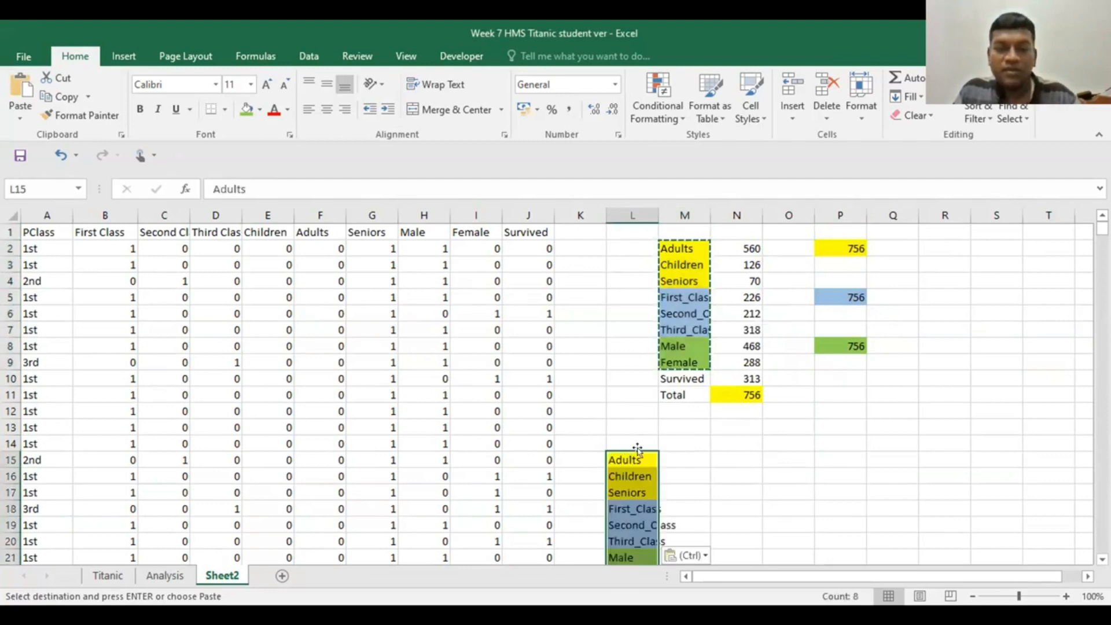
scroll(698, 466, "down", 2)
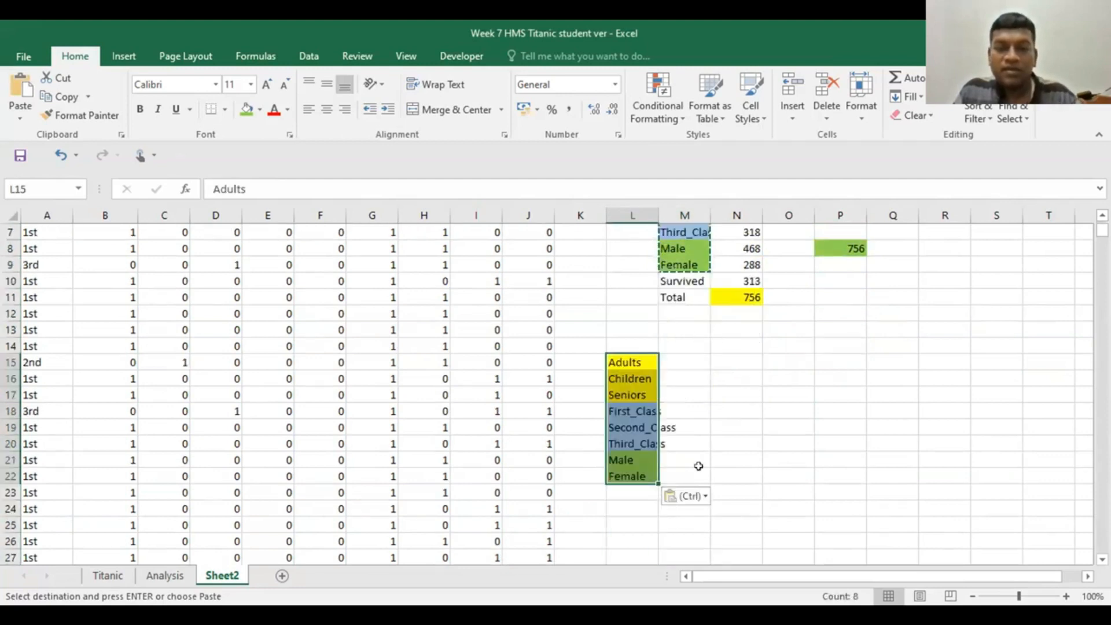
left_click(686, 496)
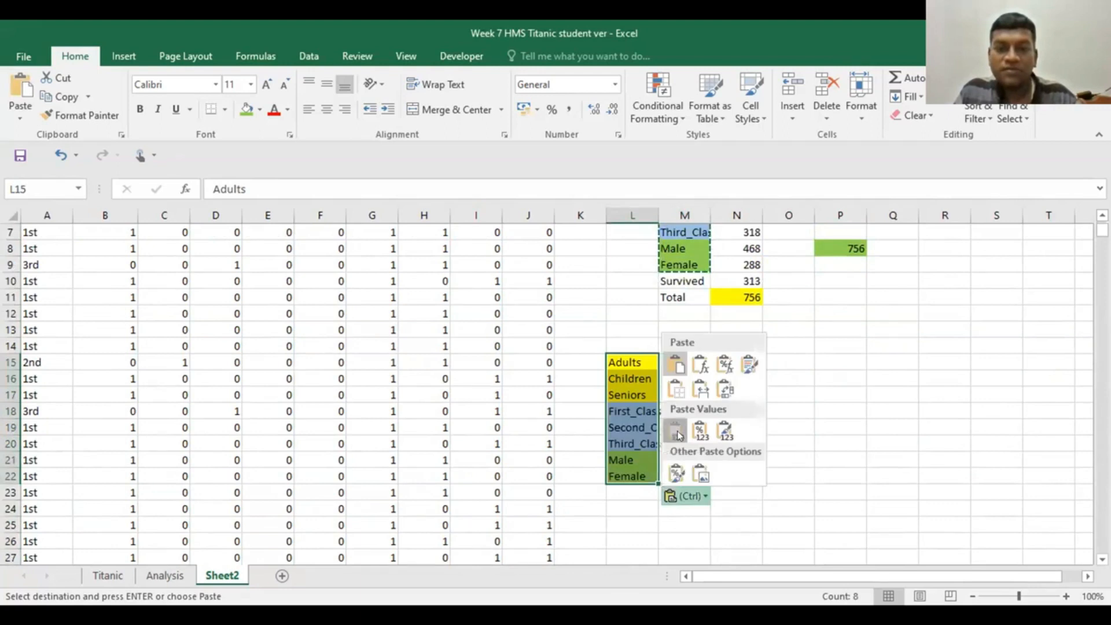
left_click(675, 428)
left_click(762, 422)
Step: Enter the headers Antecedent in L14 and Conseqeunt in M14 above the copied labels
left_click(634, 340)
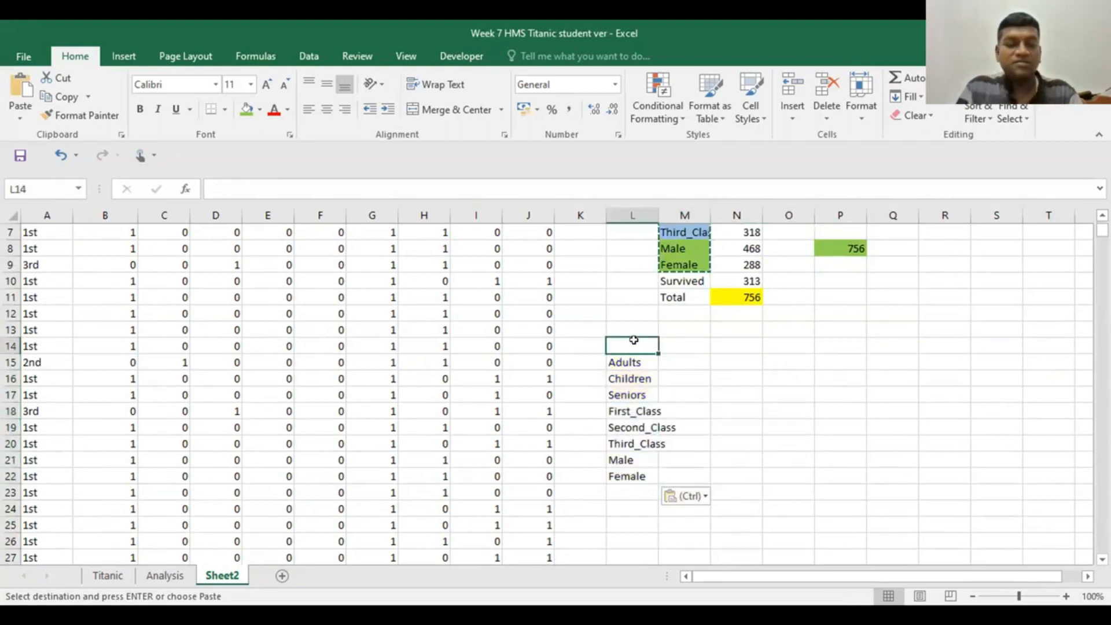
type("Antece")
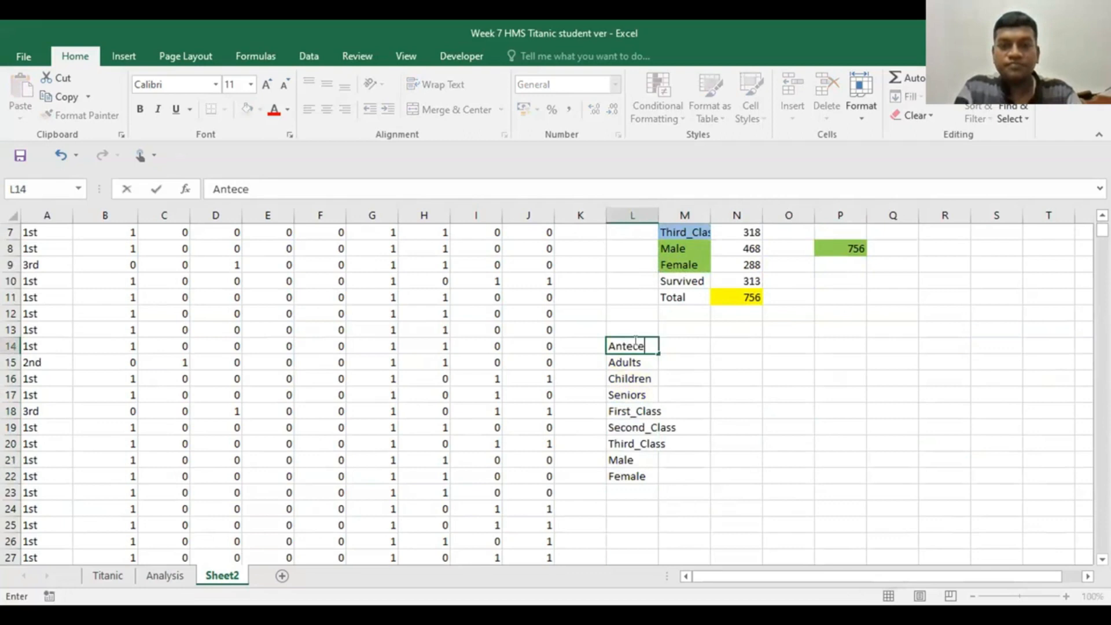
type("dent")
left_click(724, 366)
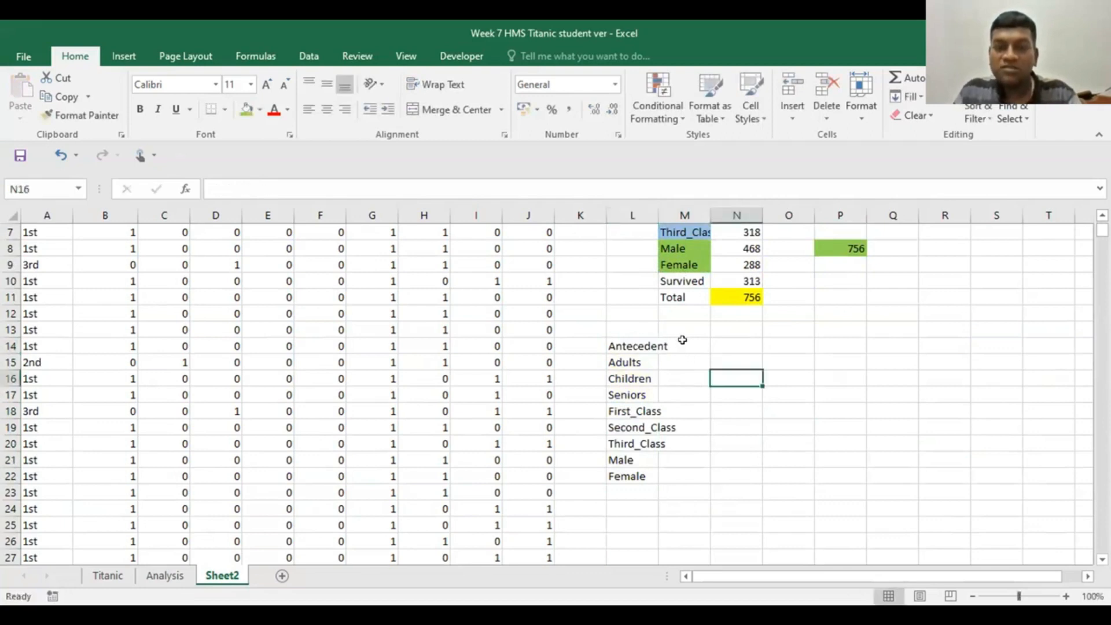
left_click(683, 340)
type("Cons")
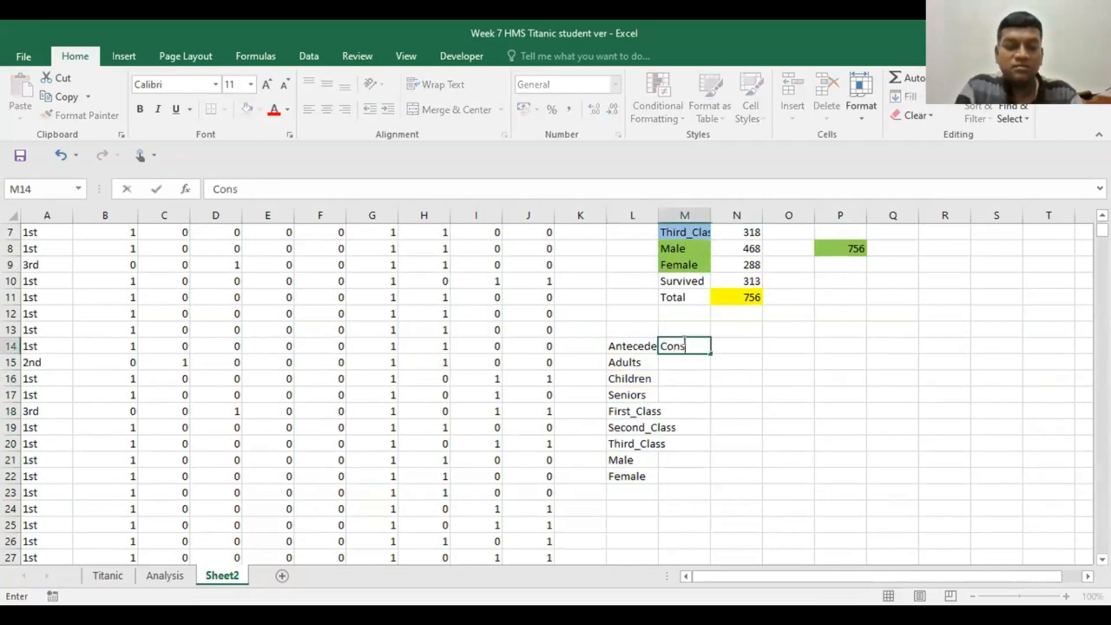
type("eqeunt")
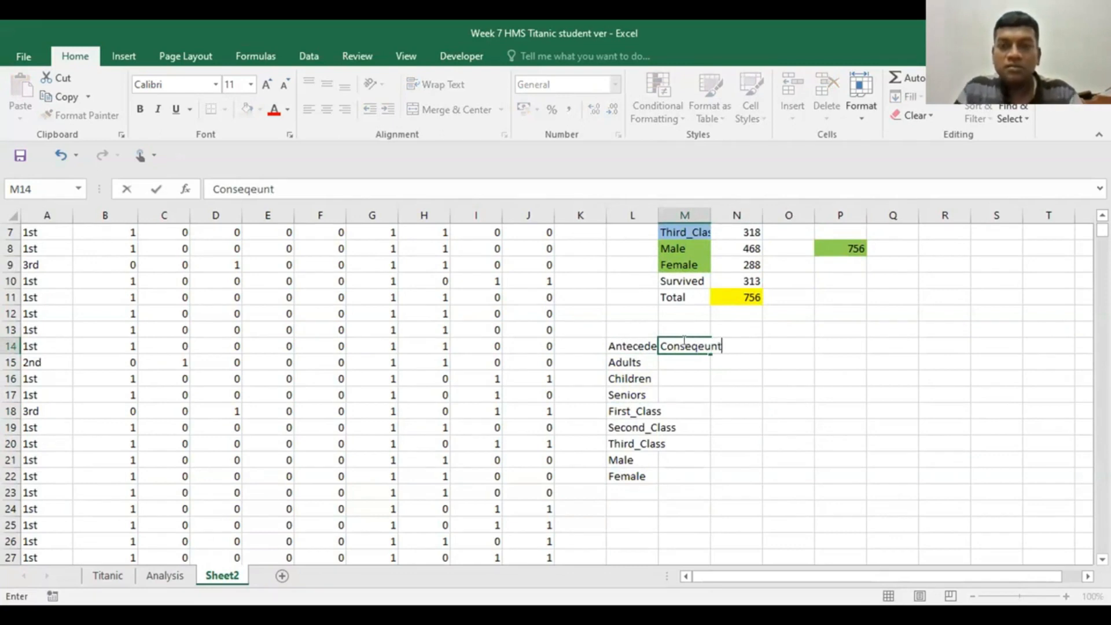
left_click(789, 390)
Step: Copy the Survived label from M10 into every consequent cell in M15:M22
left_click(693, 278)
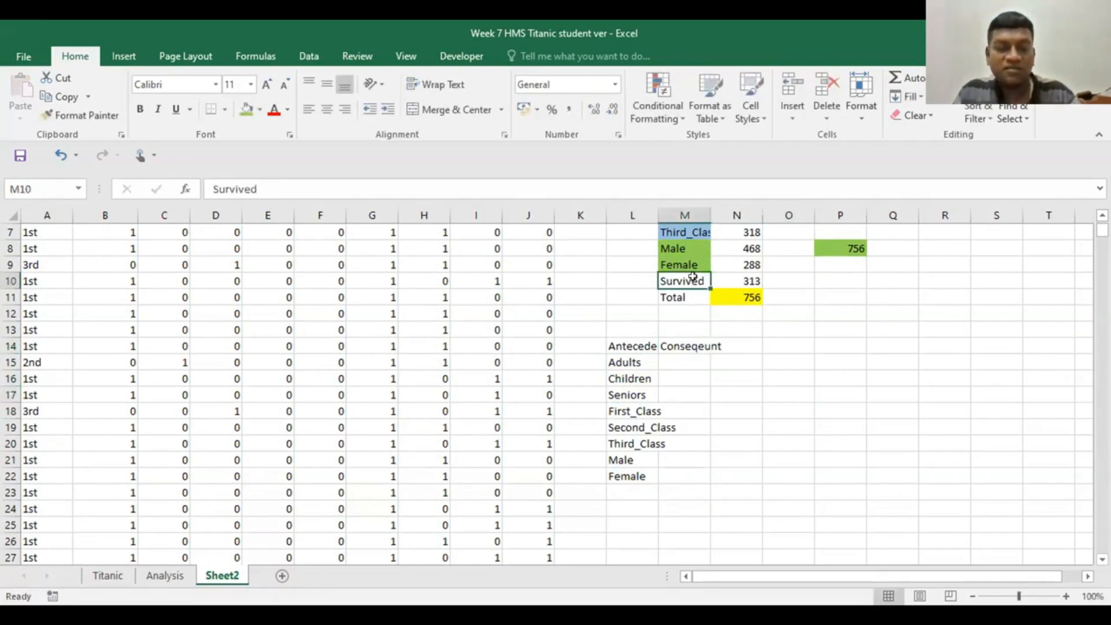
key("ctrl+c")
left_click_drag(682, 363, 683, 471)
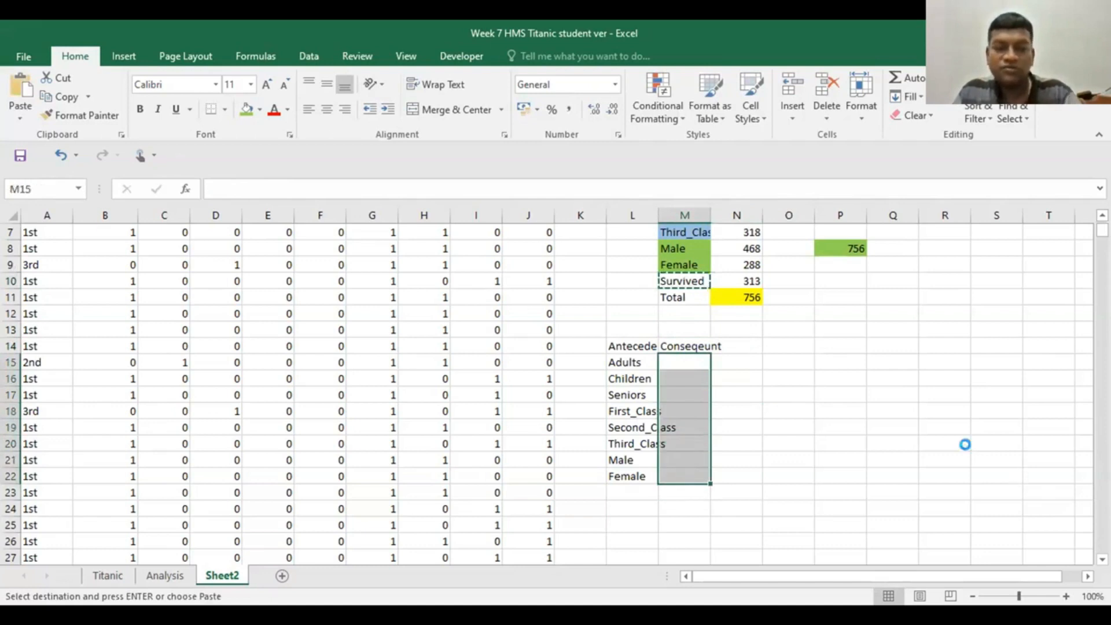
key("ctrl+v")
left_click(863, 407)
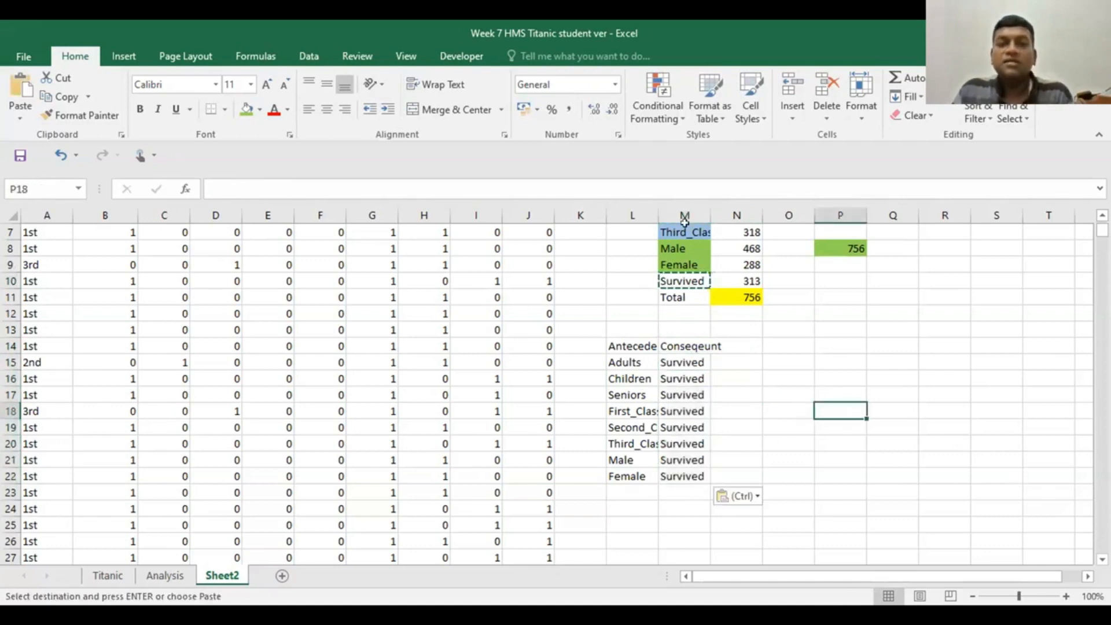
Step: Widen columns L and M so the Antecedent and Conseqeunt headers and their labels fit
left_click_drag(656, 215, 669, 215)
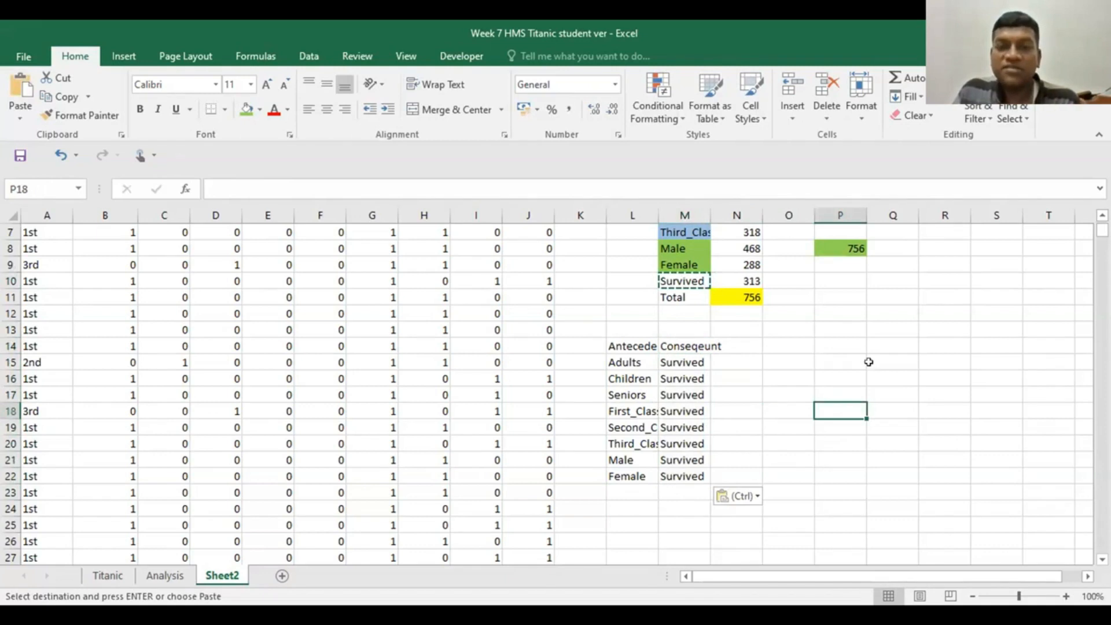
left_click(800, 360)
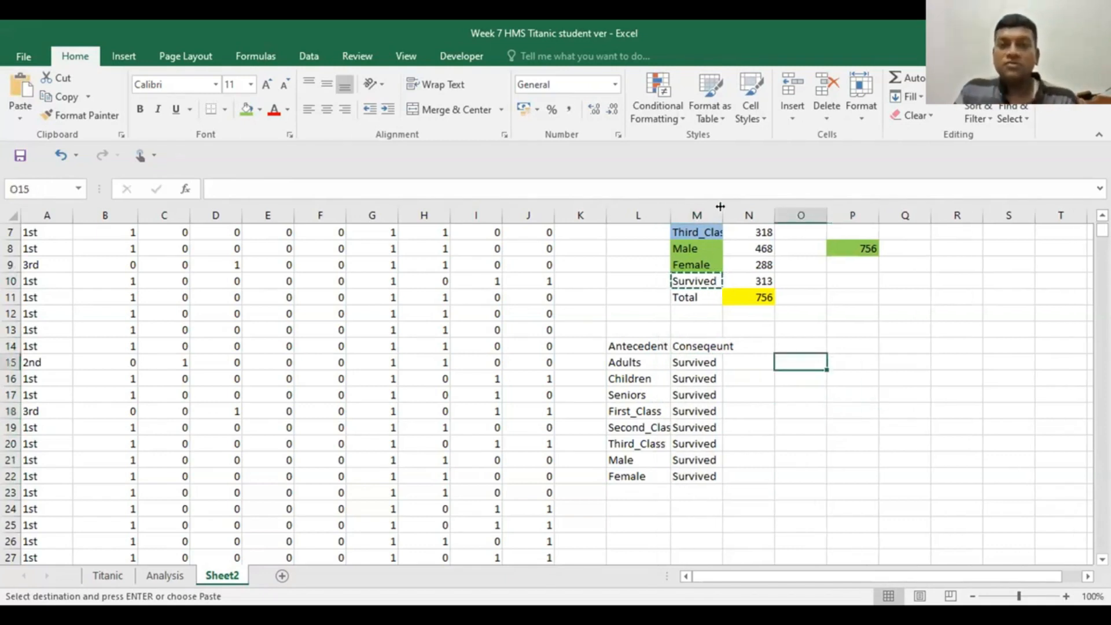
left_click_drag(720, 209, 679, 208)
scroll(829, 401, "up", 2)
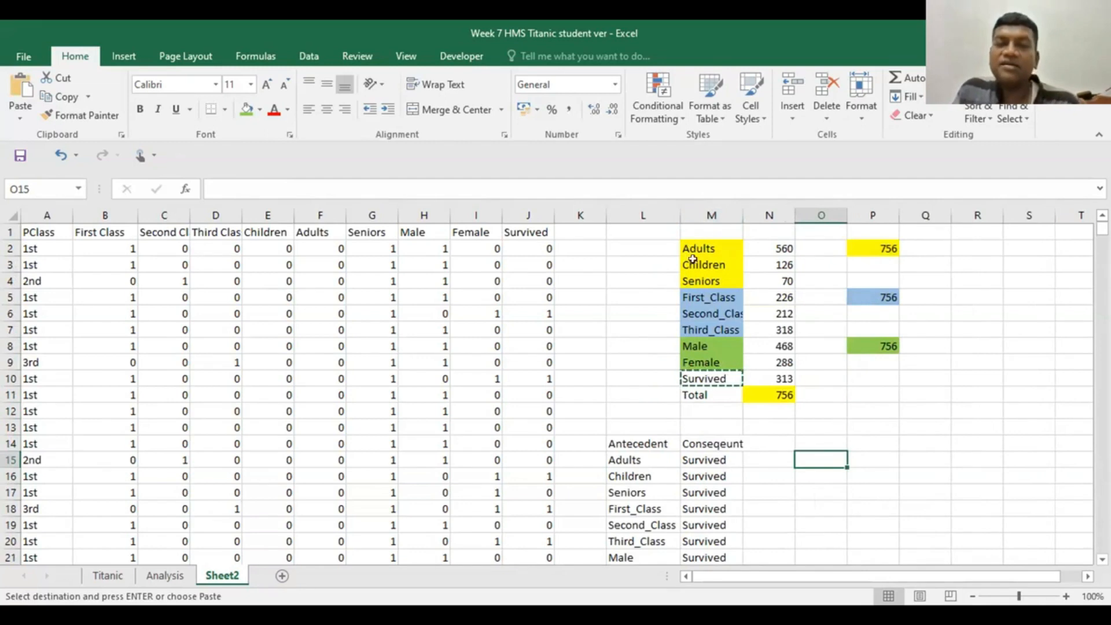
left_click(819, 230)
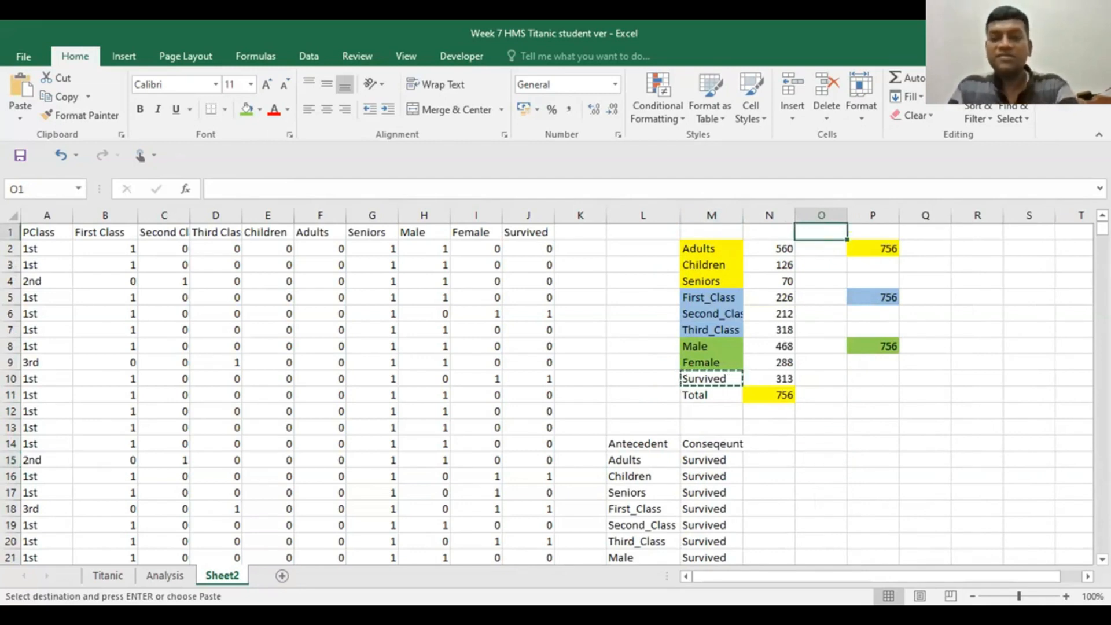
Step: Enter the header Probabilities in O1 and widen column O to fit it
type("Prob")
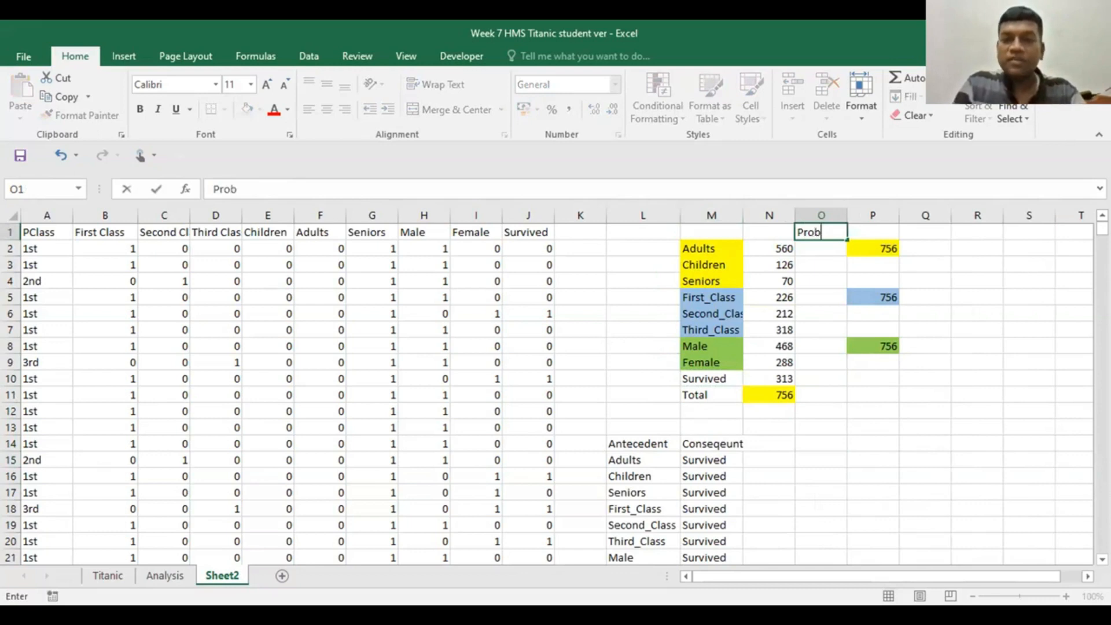
type("abilities")
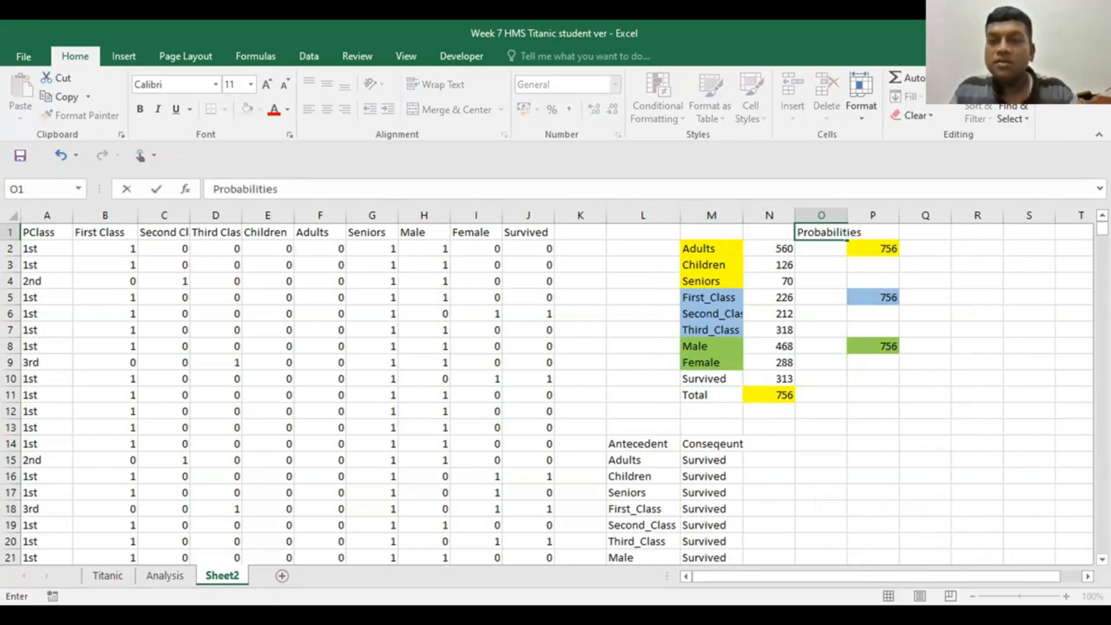
left_click(969, 404)
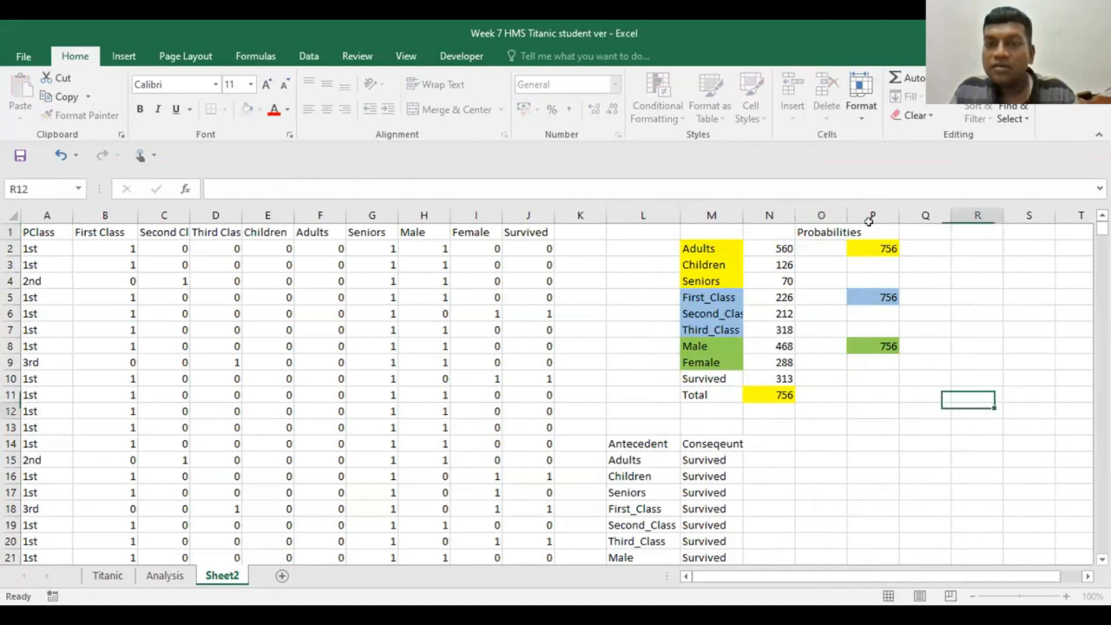
left_click_drag(845, 208, 869, 212)
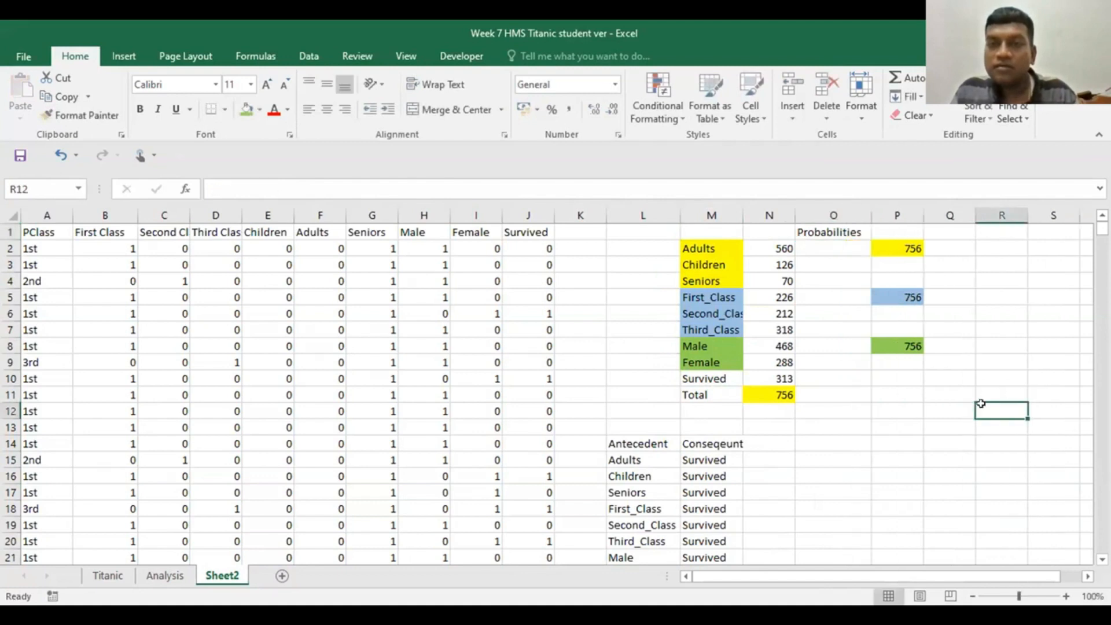
Step: Calculate each category's probability in O2:O10 by dividing its count by the fixed total, using =N2/$N$11 filled down through the Survived row
left_click(817, 249)
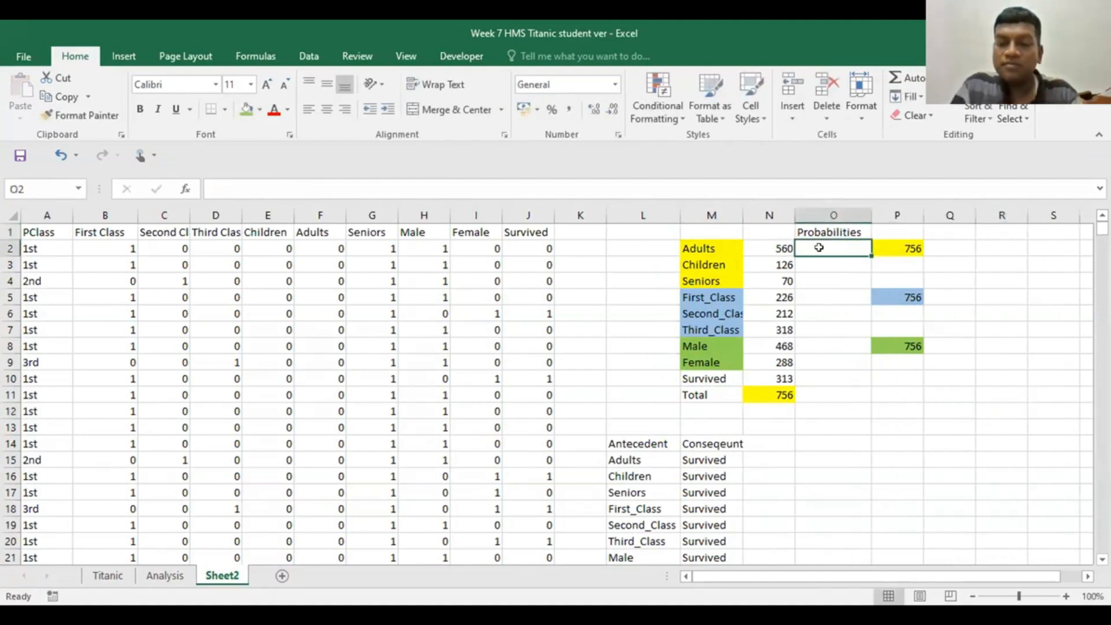
type("=")
left_click(765, 249)
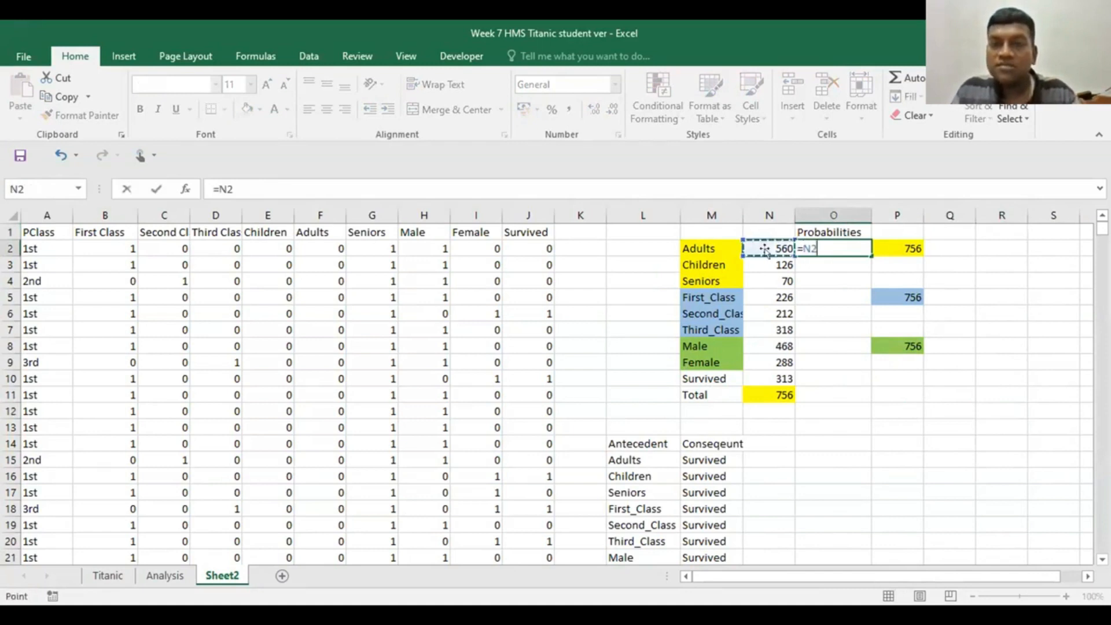
type("/")
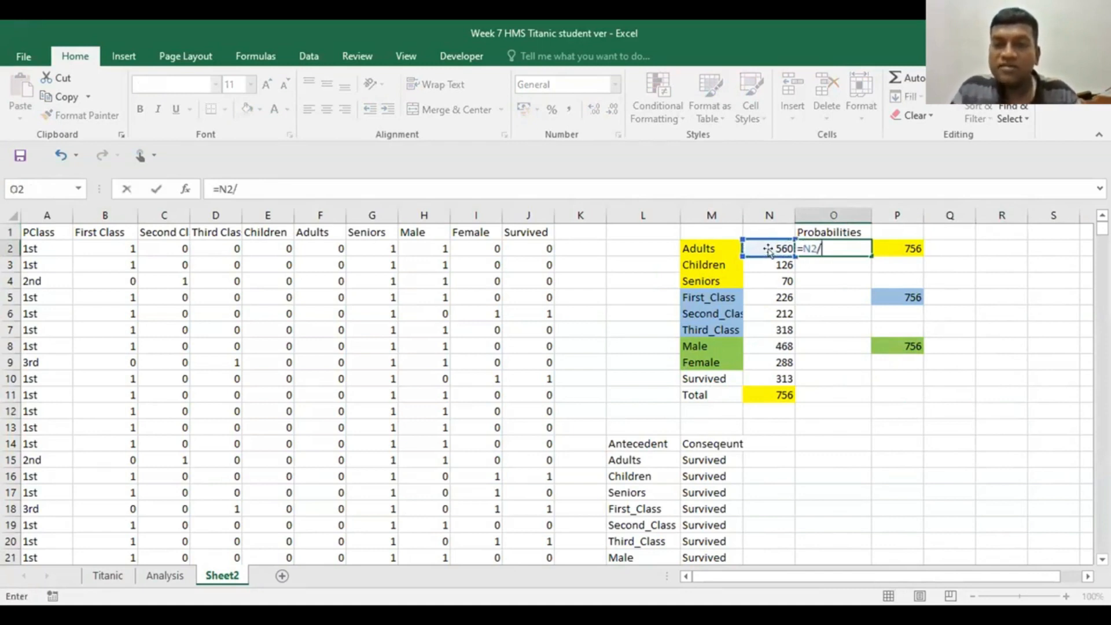
left_click(771, 393)
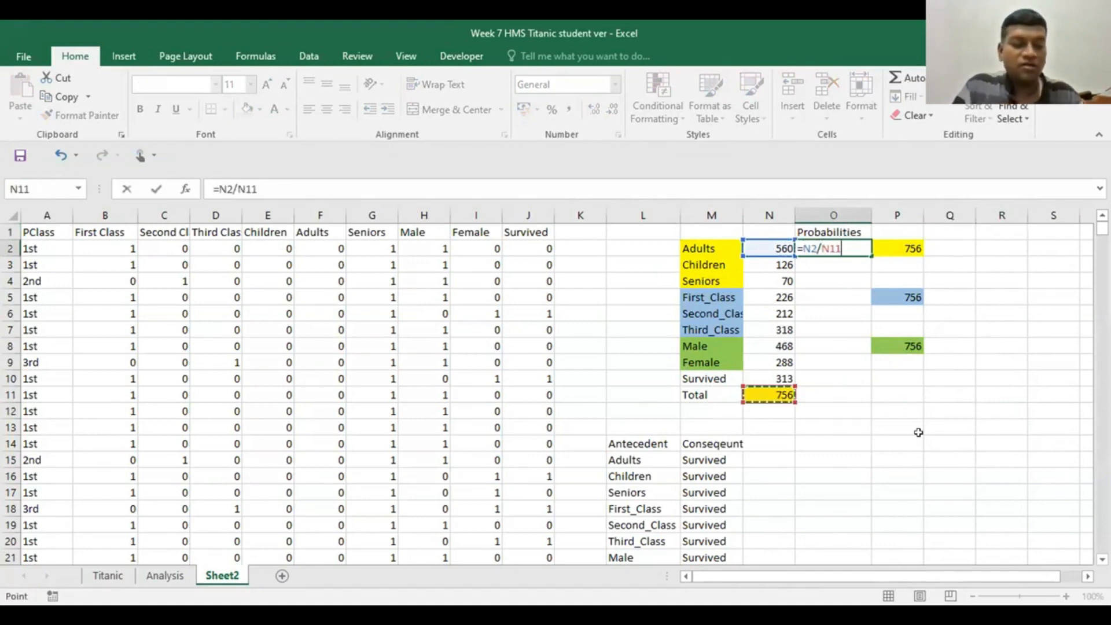
key("F4")
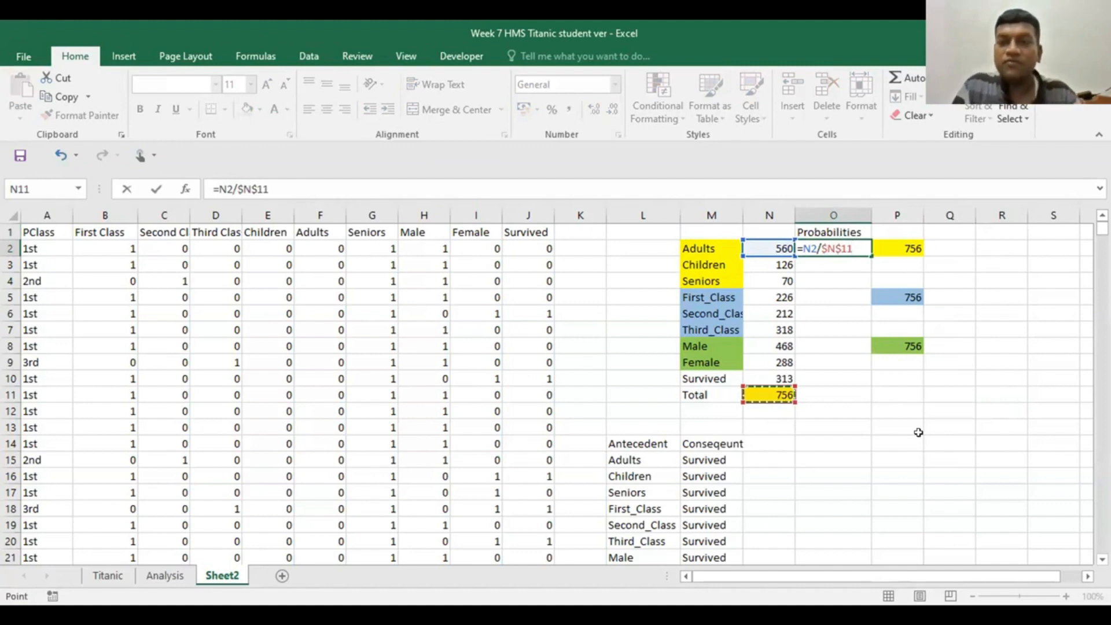
key("ctrl+Return")
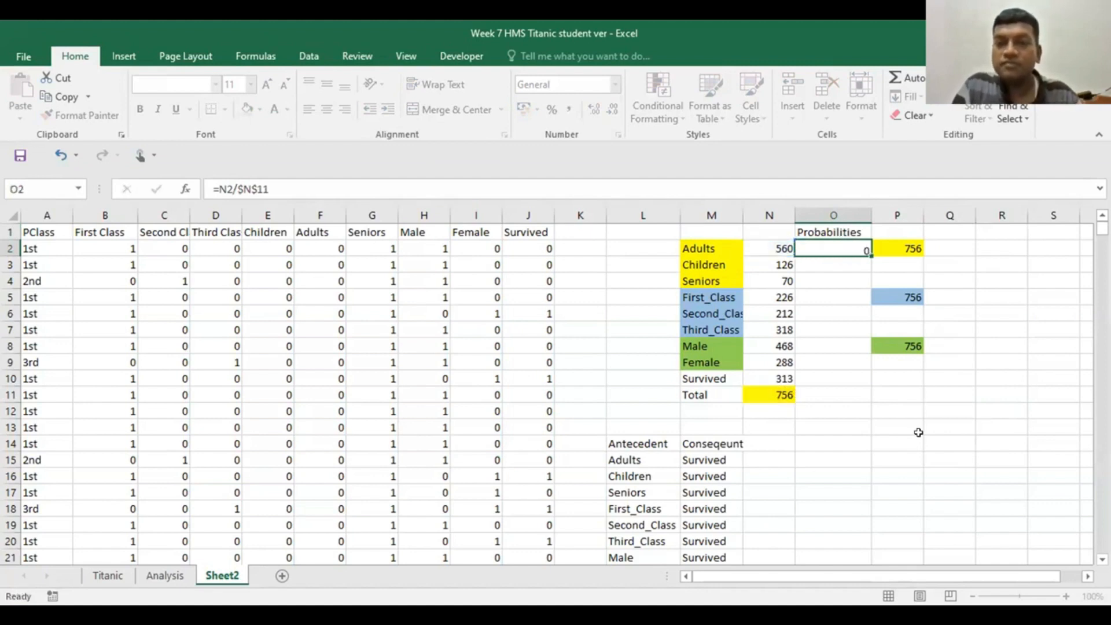
key("Return")
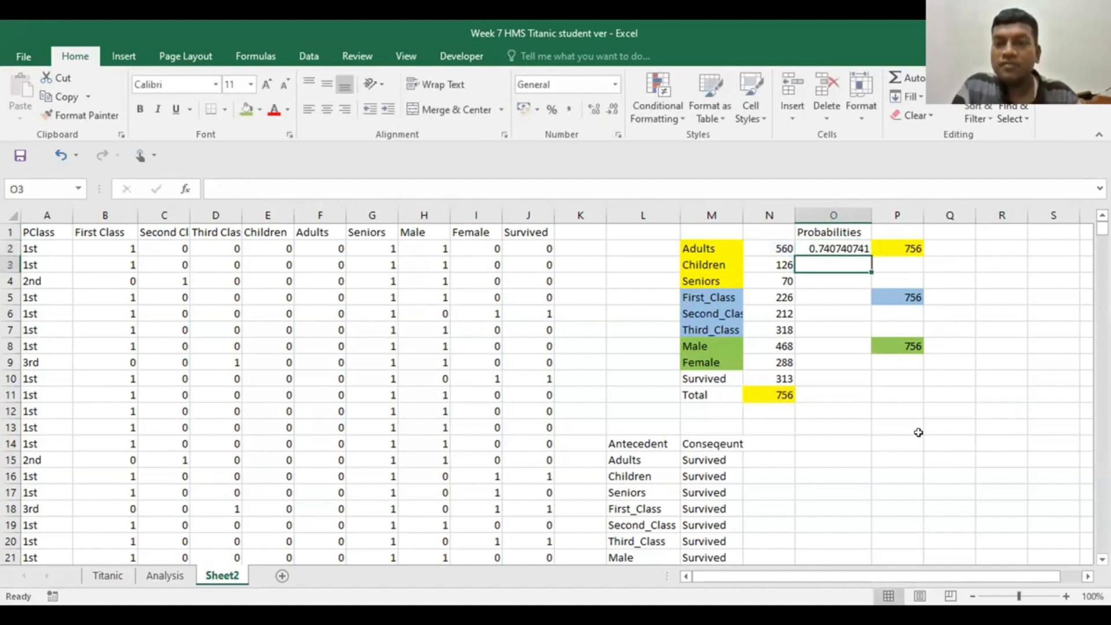
left_click(825, 249)
left_click_drag(872, 257, 853, 379)
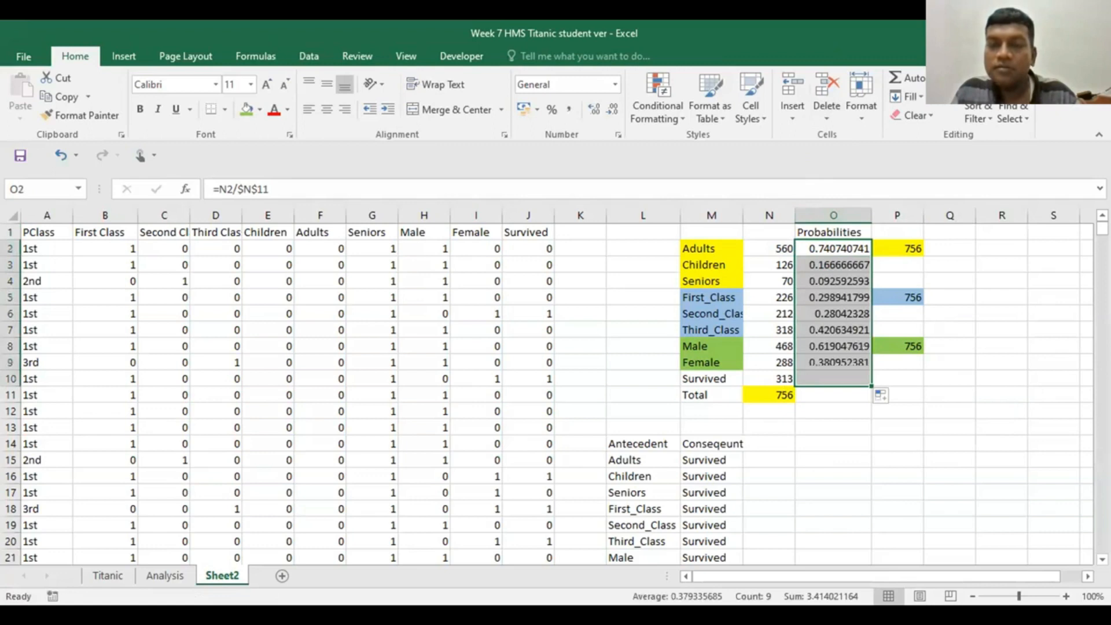
Step: Format the probabilities in O2:O10 as Number with two decimal places
left_click(613, 108)
left_click(612, 109)
left_click(612, 109)
left_click(612, 109)
left_click(612, 109)
left_click(613, 109)
left_click(613, 109)
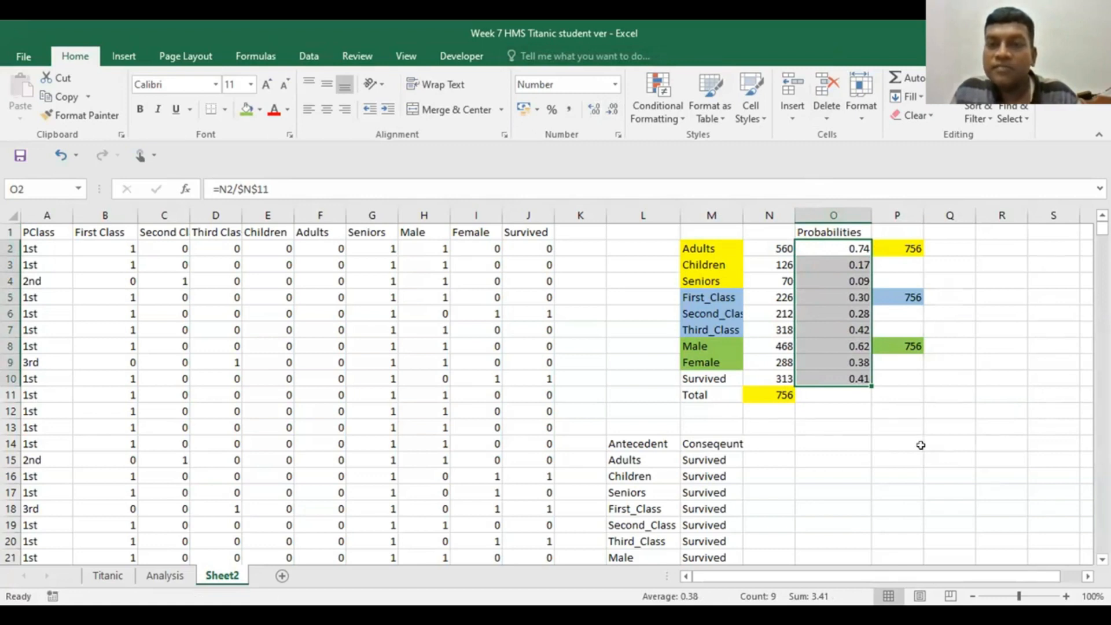
left_click(905, 435)
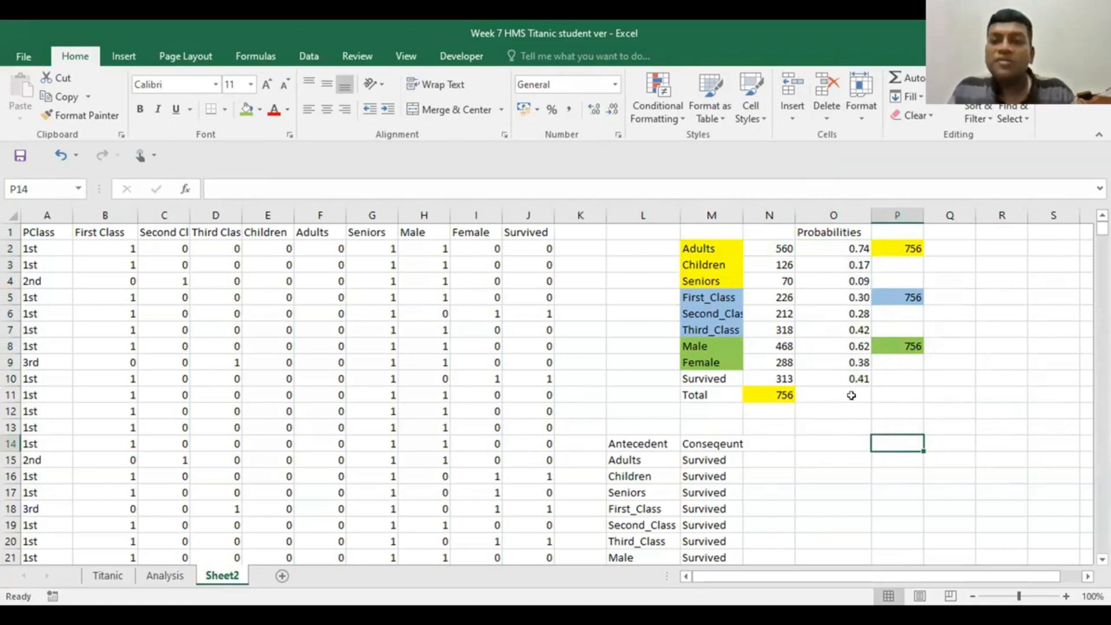
Step: Correct the spelling of the header in M14 to Consequent
scroll(851, 395, "down", 2)
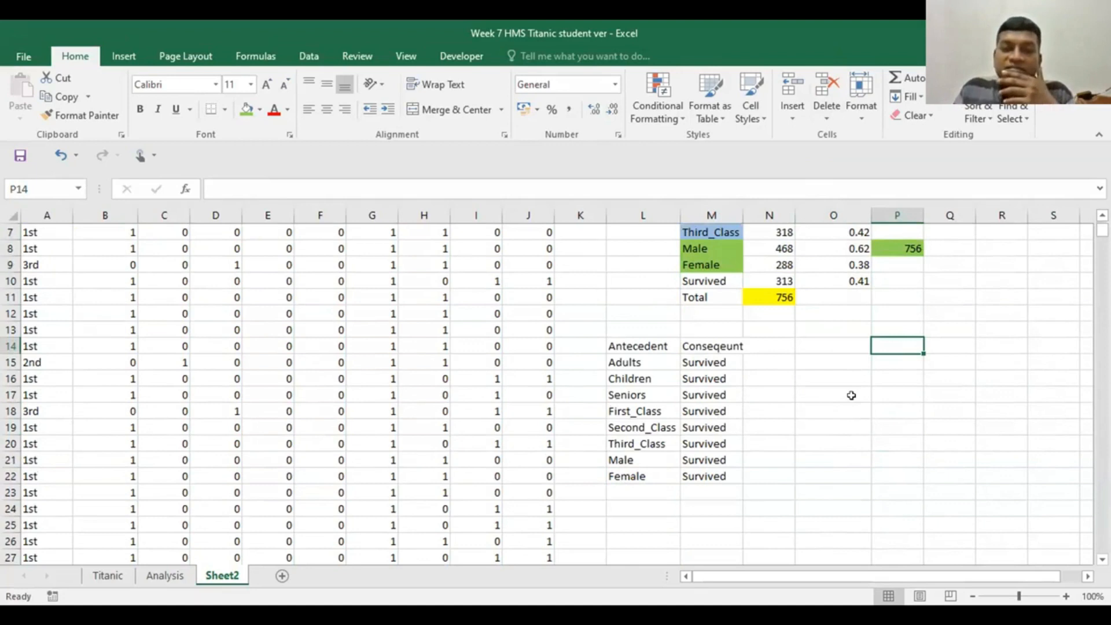
left_click(699, 351)
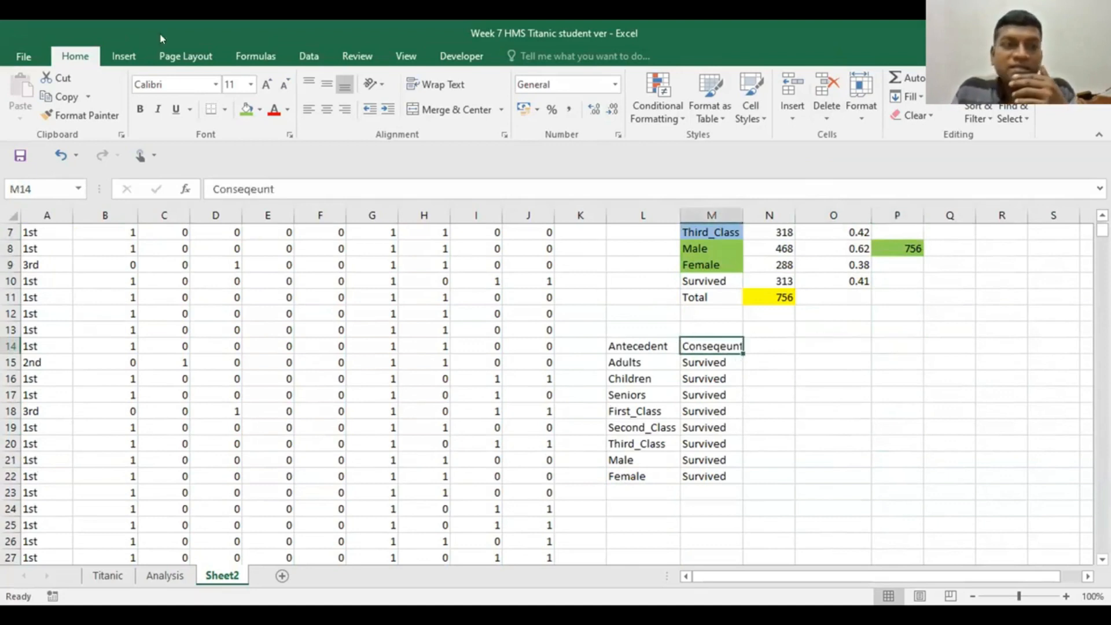
left_click(258, 189)
key("BackSpace")
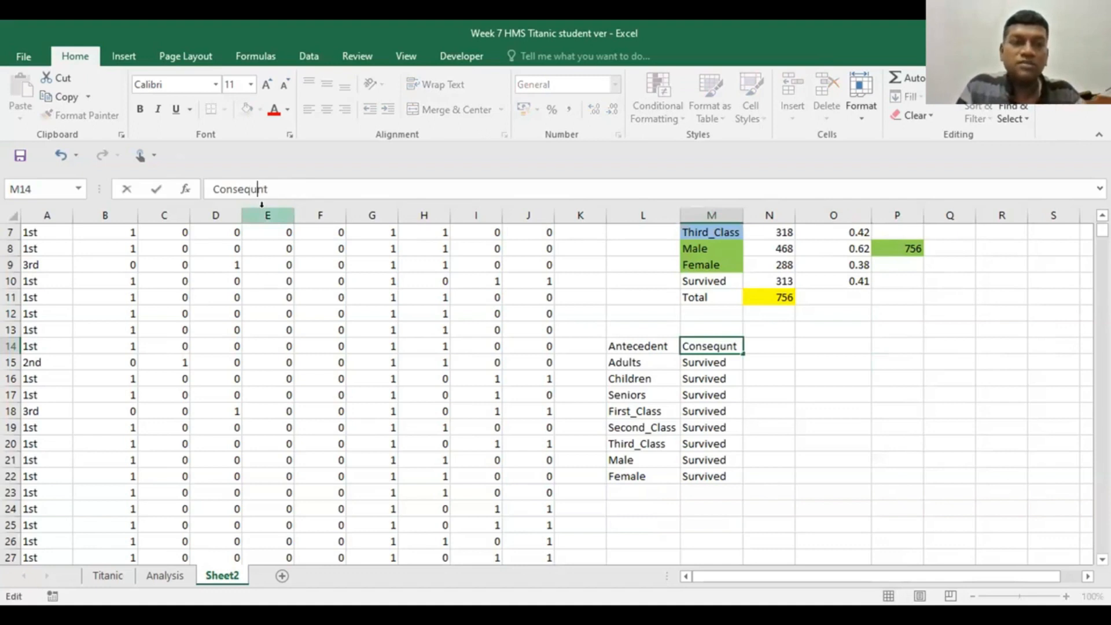
type("e")
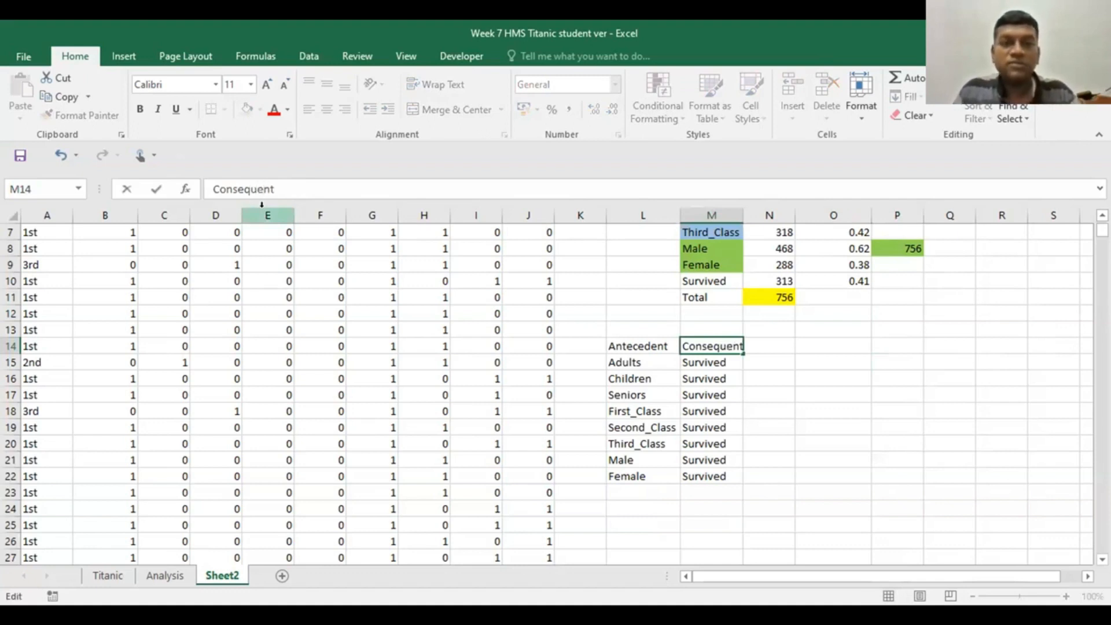
left_click(842, 370)
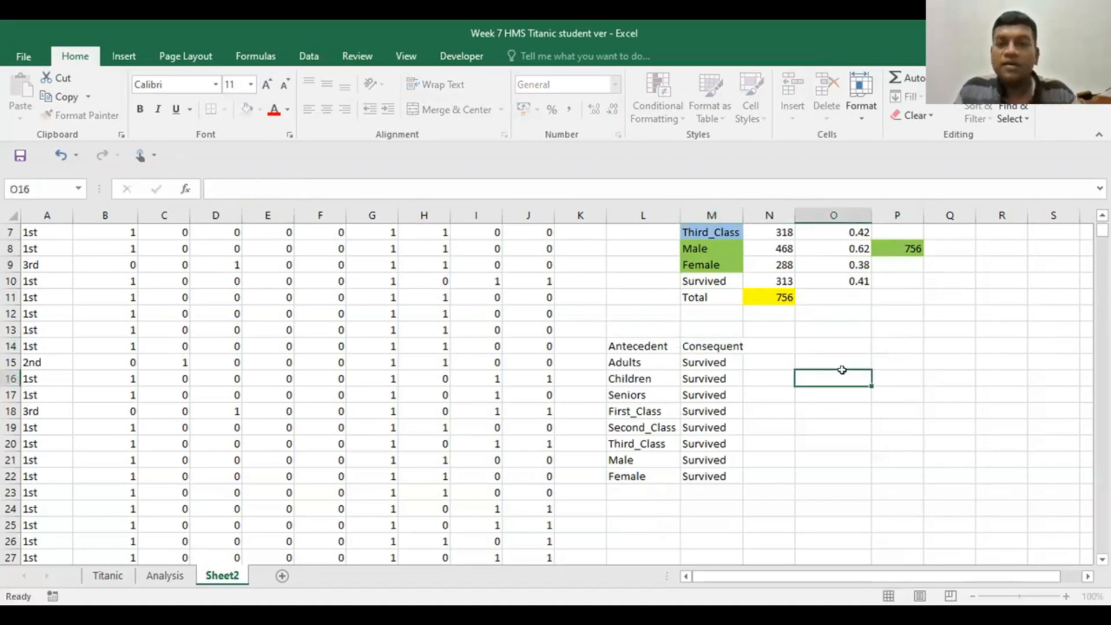
Step: Enter the header Support in O14 beside the rule table
left_click(813, 350)
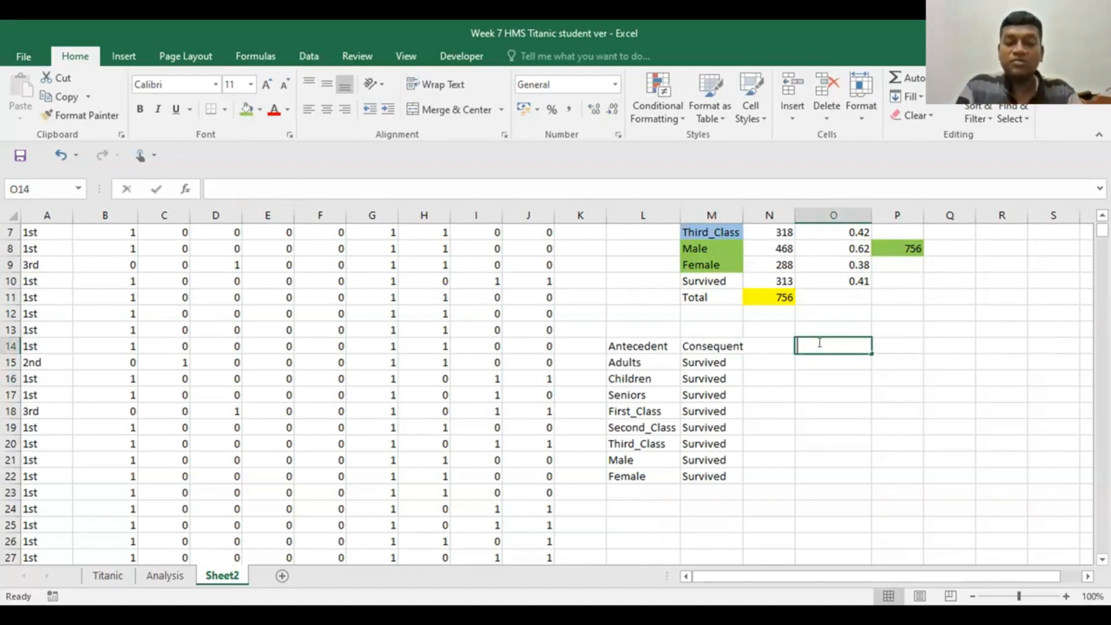
type("Support")
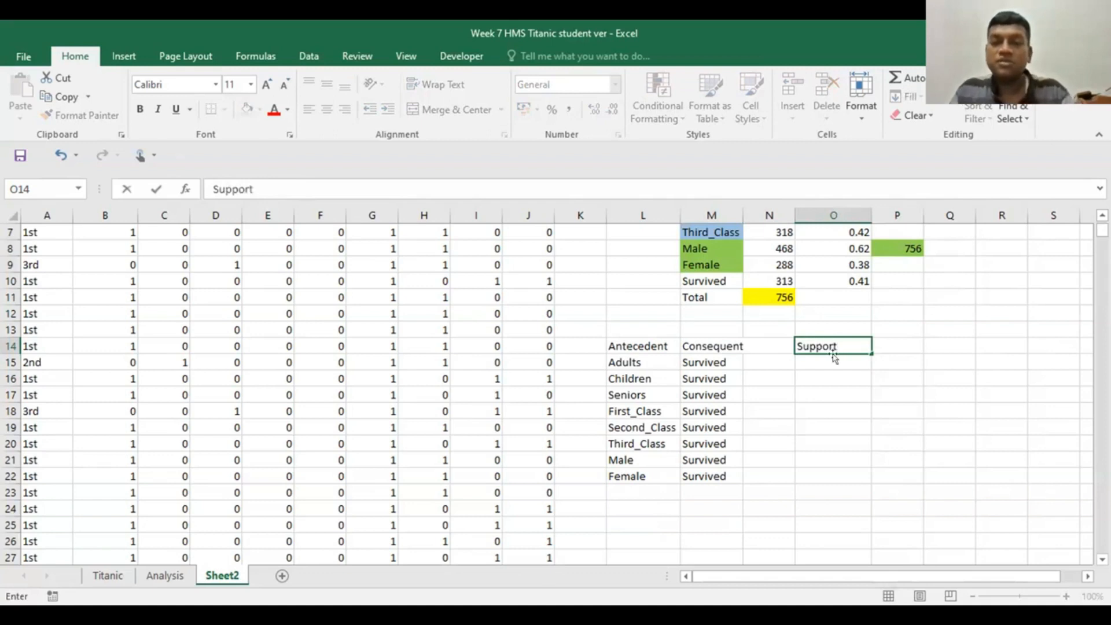
left_click(864, 423)
scroll(855, 419, "up", 2)
scroll(854, 418, "down", 1)
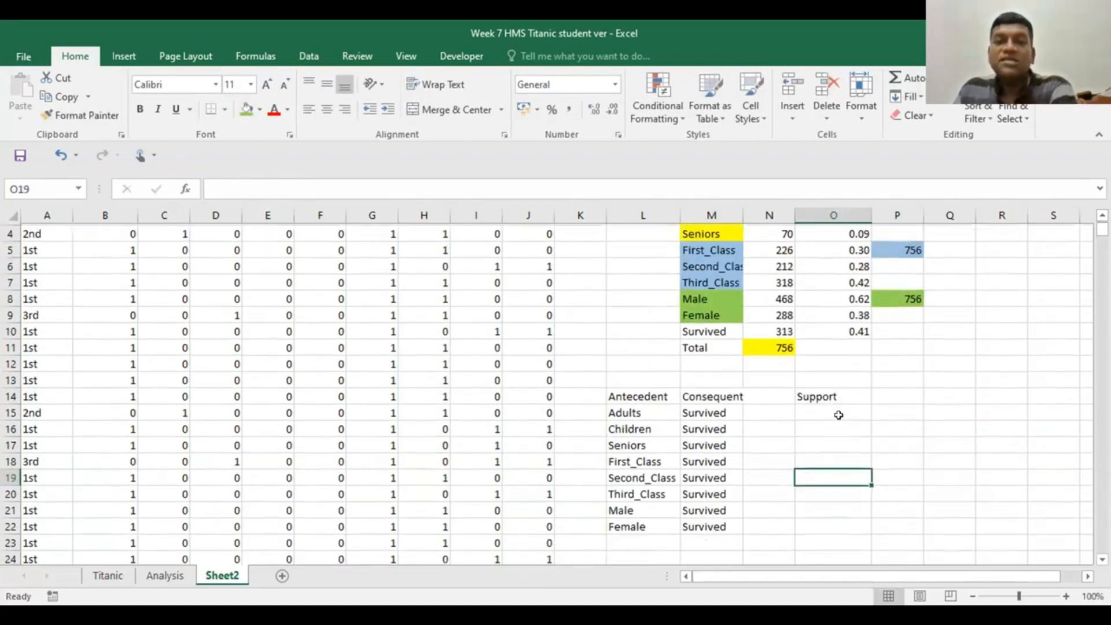
Step: Move the Support header up to O13 and enter Count in O14 beneath it
left_click(695, 410)
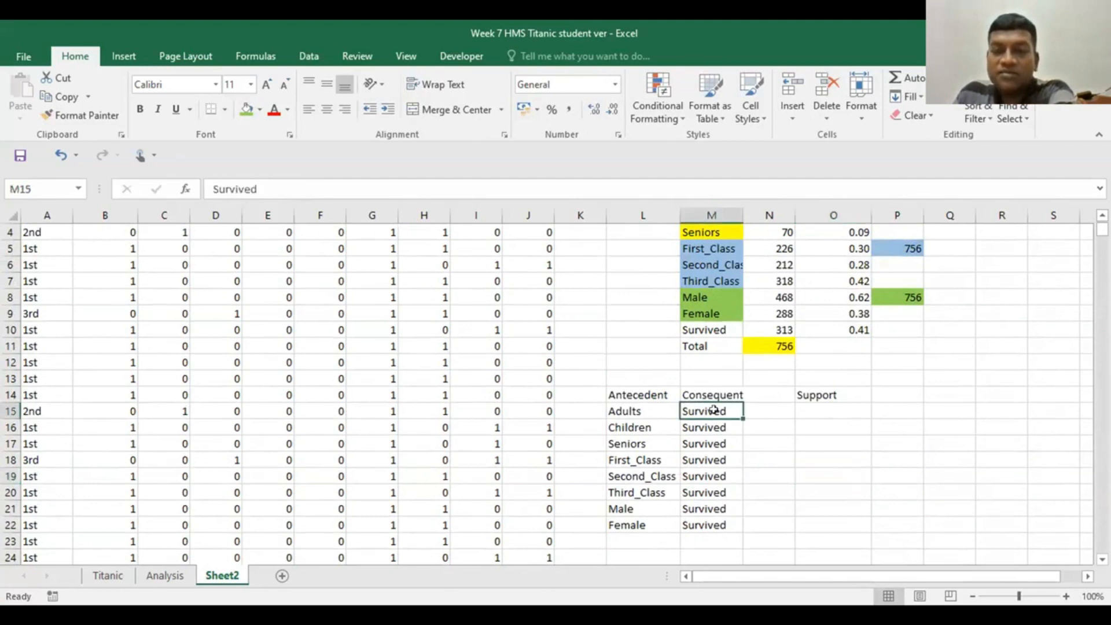
left_click(813, 393)
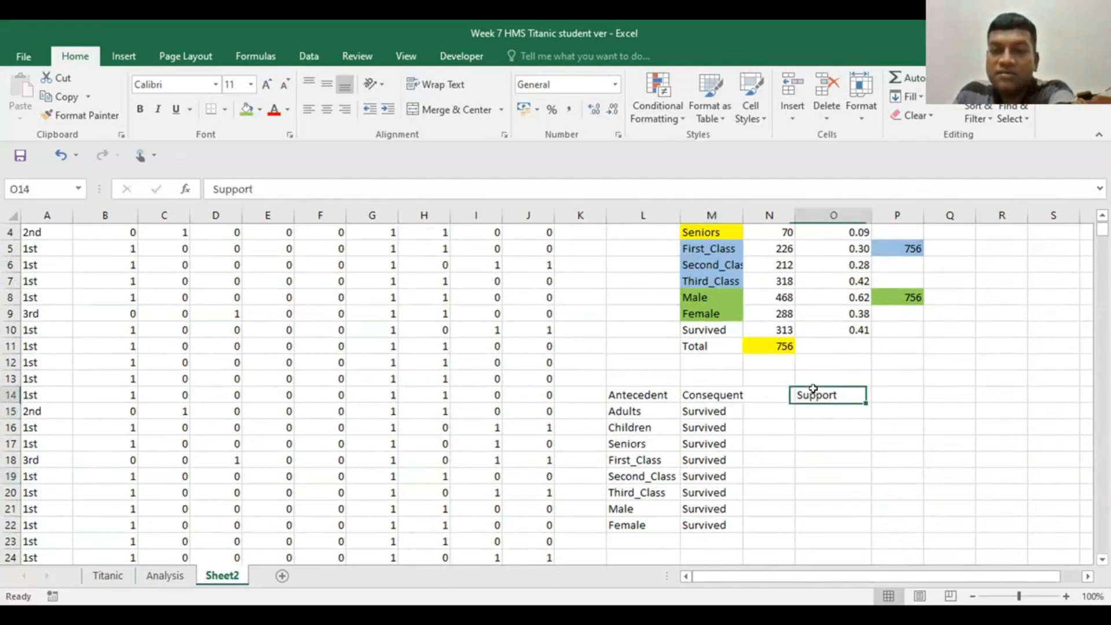
left_click_drag(823, 381, 823, 364)
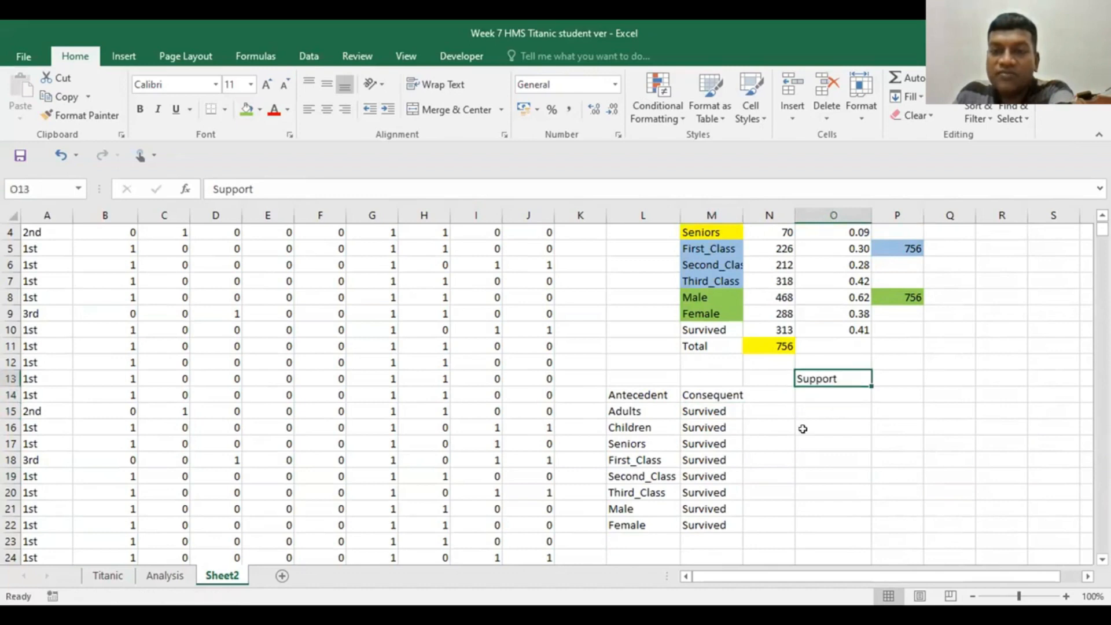
left_click(812, 396)
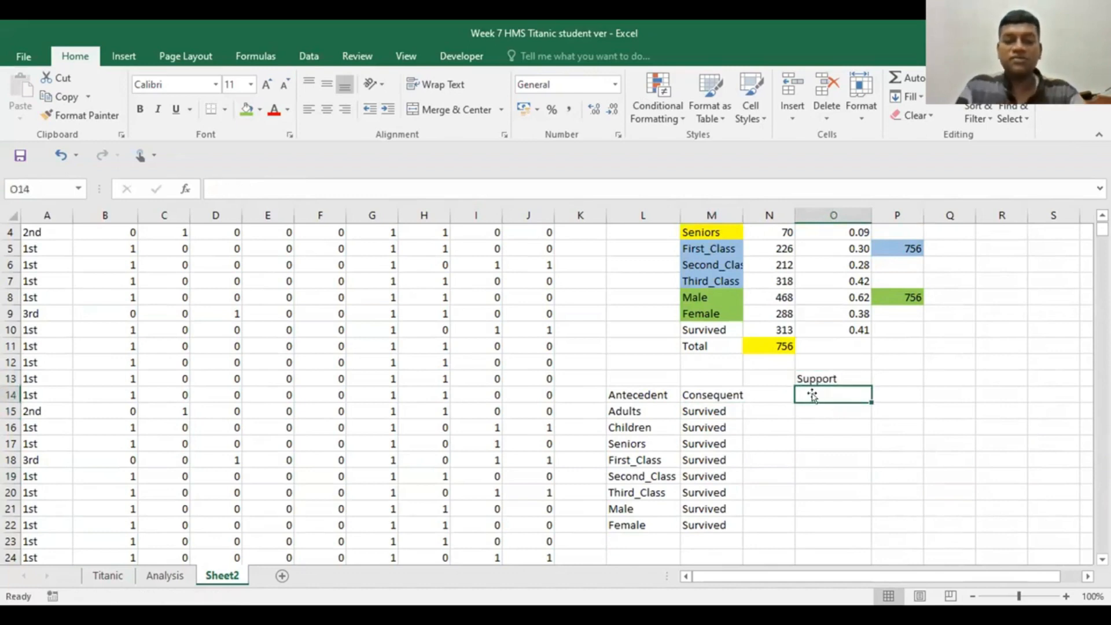
type("Count")
left_click(799, 452)
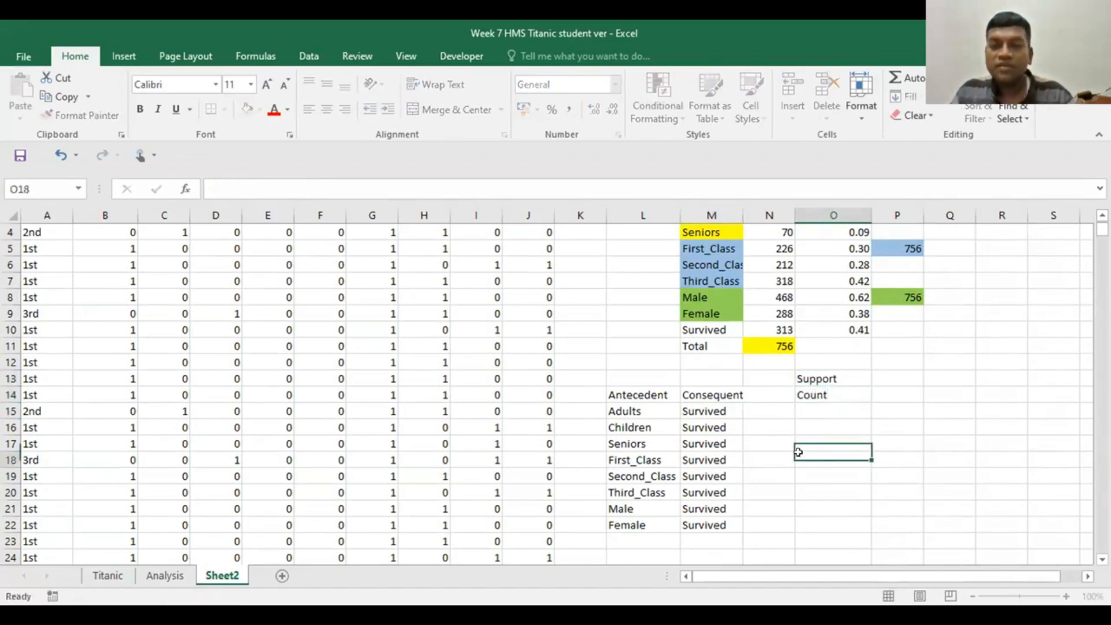
Step: Start a COUNTIFS formula in O15 with the named range Adults and the criterion "1" as the first pair
left_click(804, 408)
type("=")
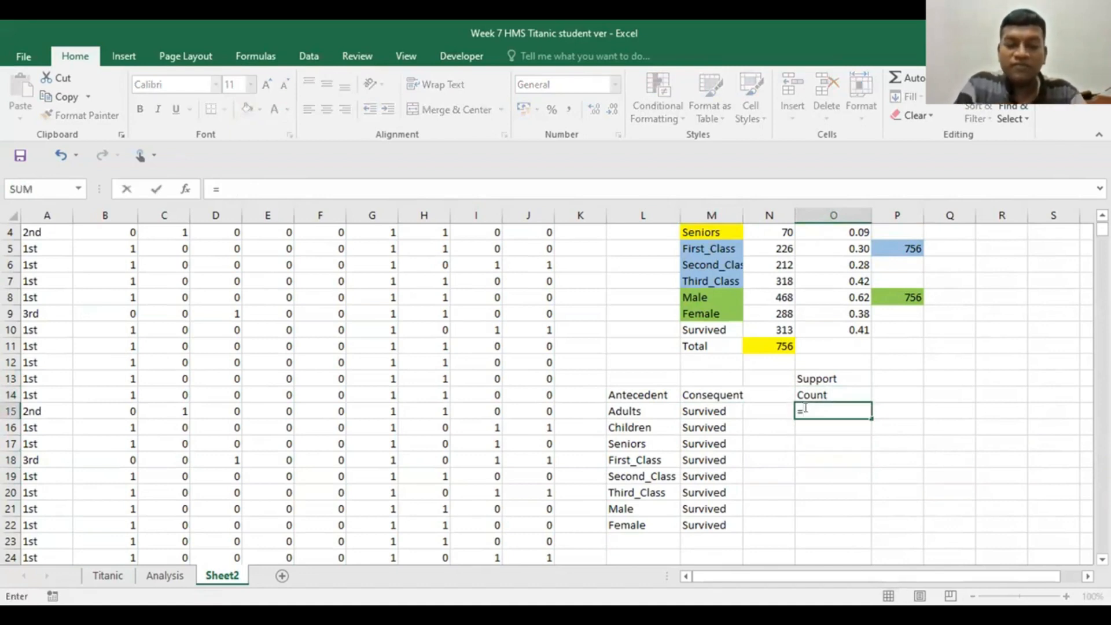
type("counti")
key("Down")
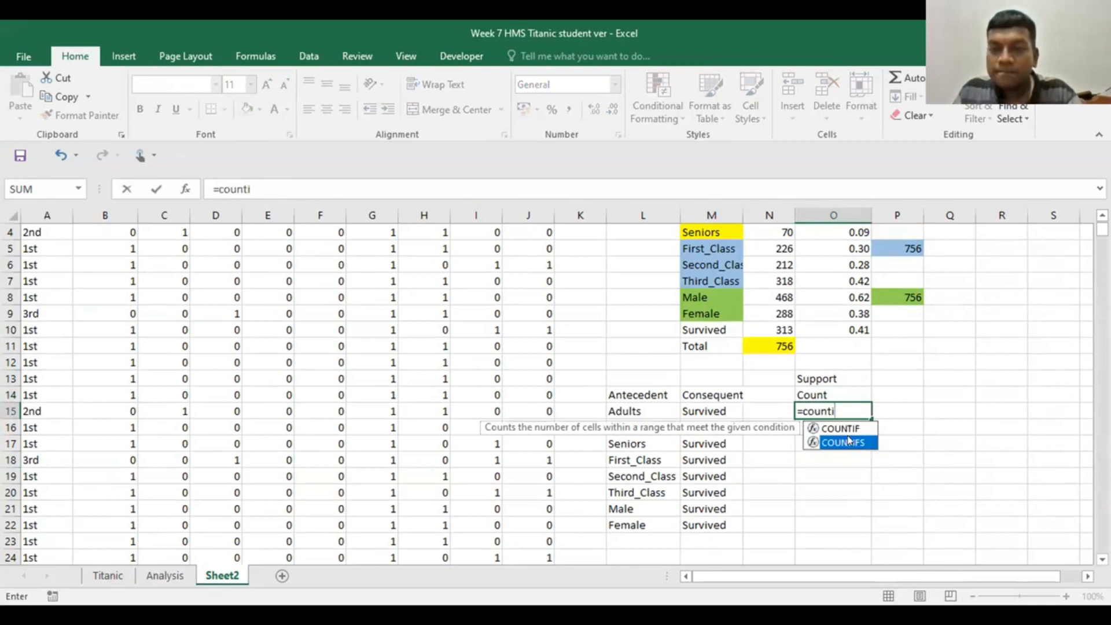
key("Tab")
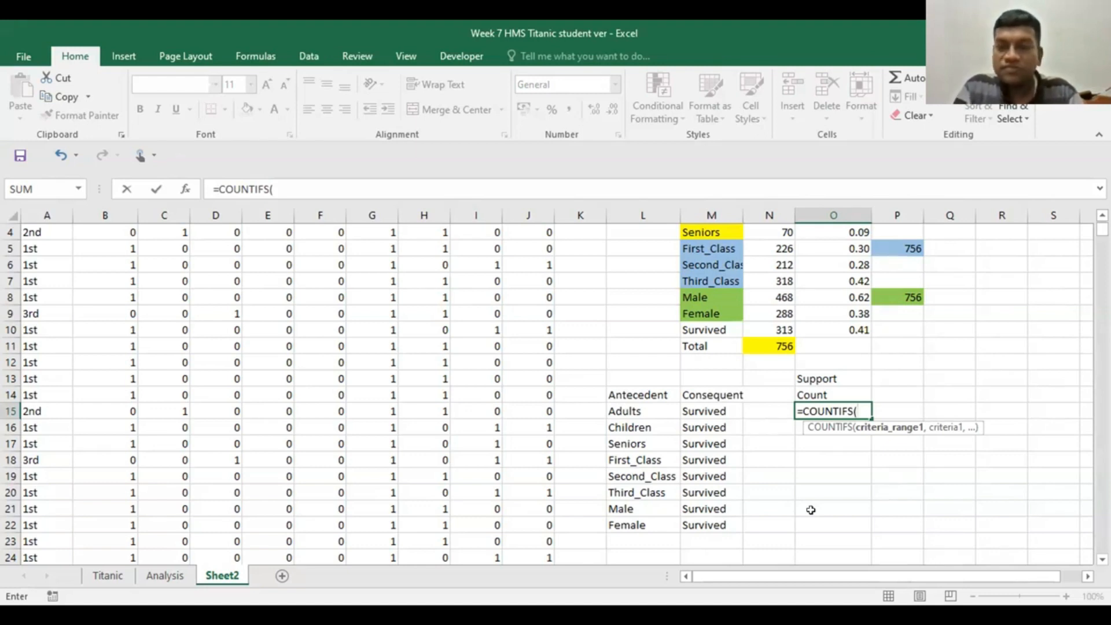
type("ad")
left_click(902, 457)
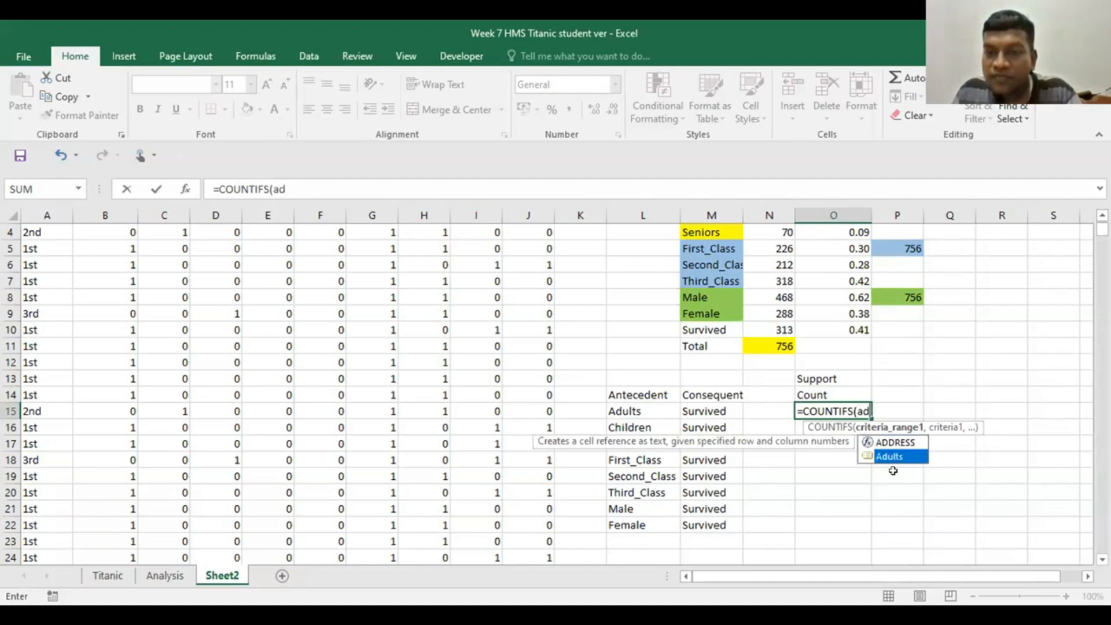
key("Tab")
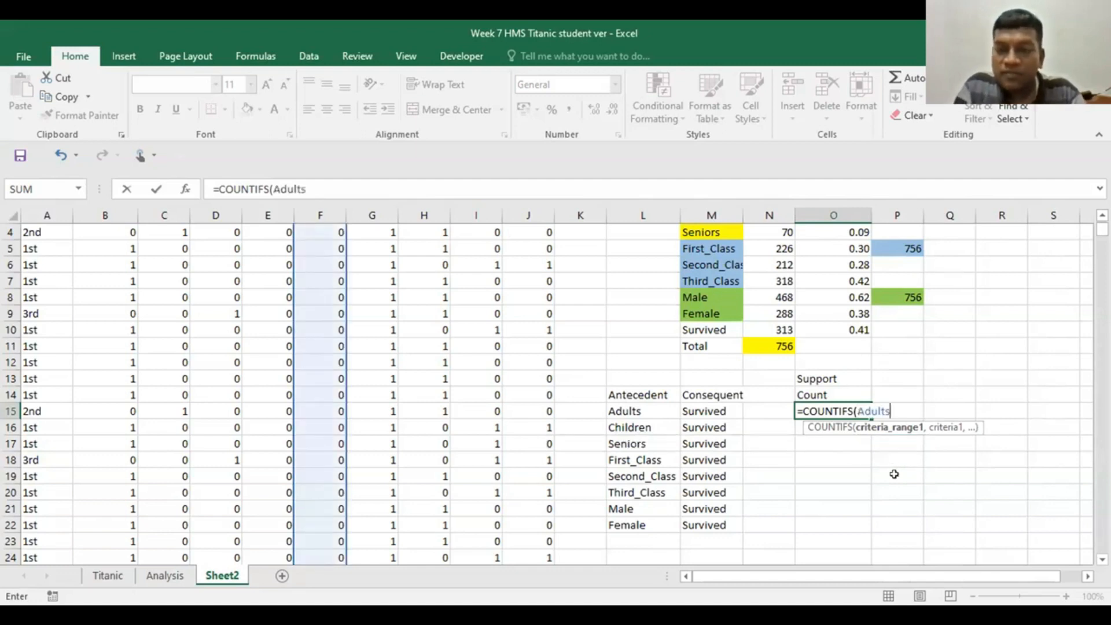
type(",")
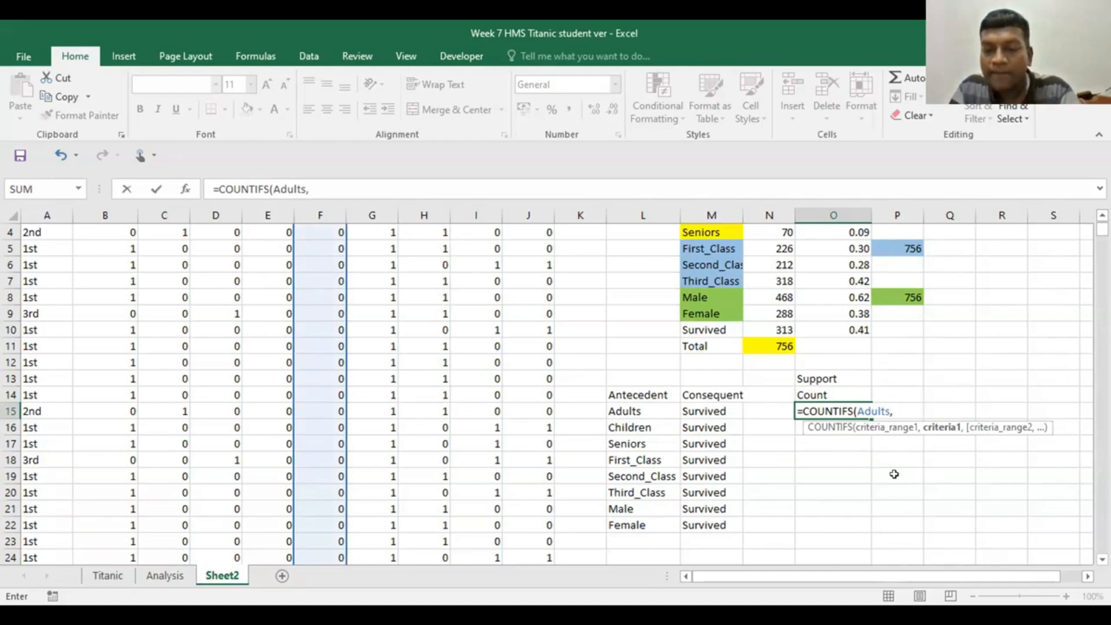
type("\"1")
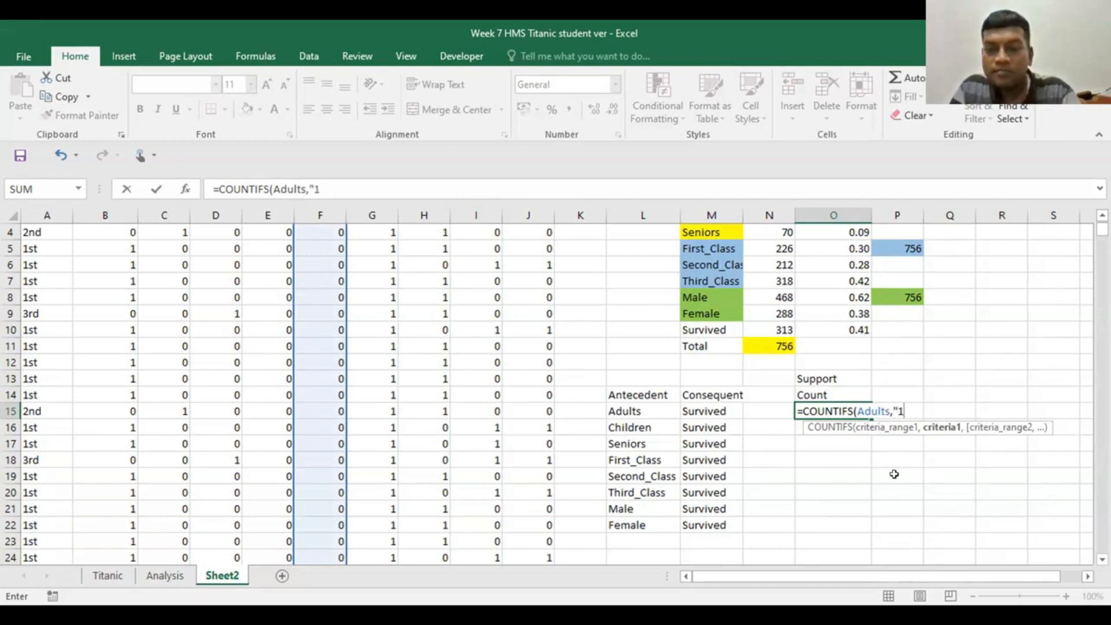
type("\"")
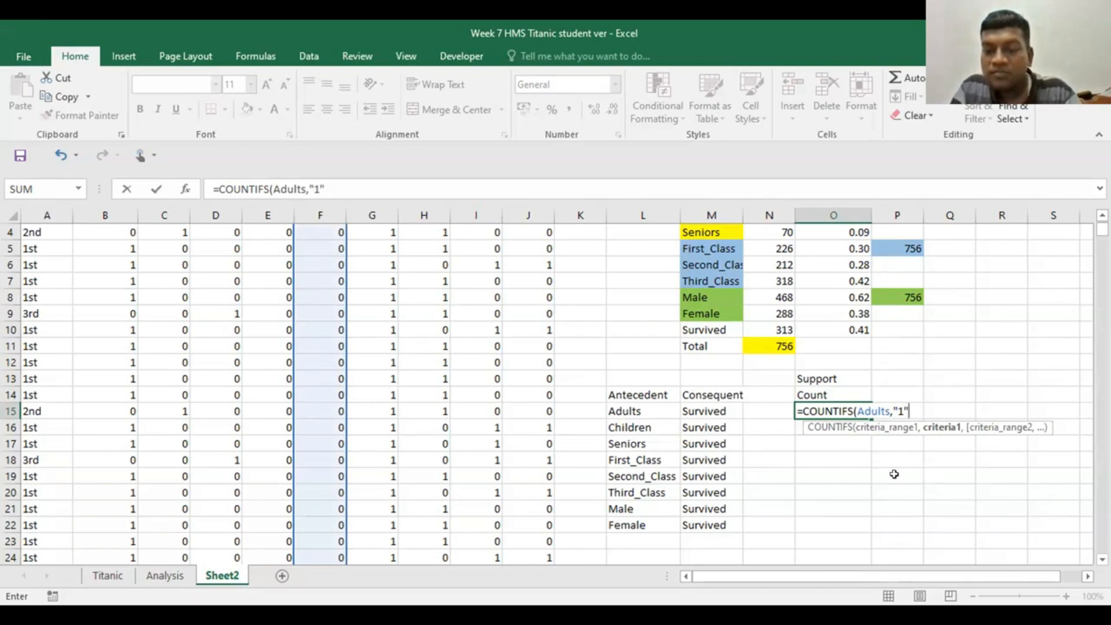
type(",")
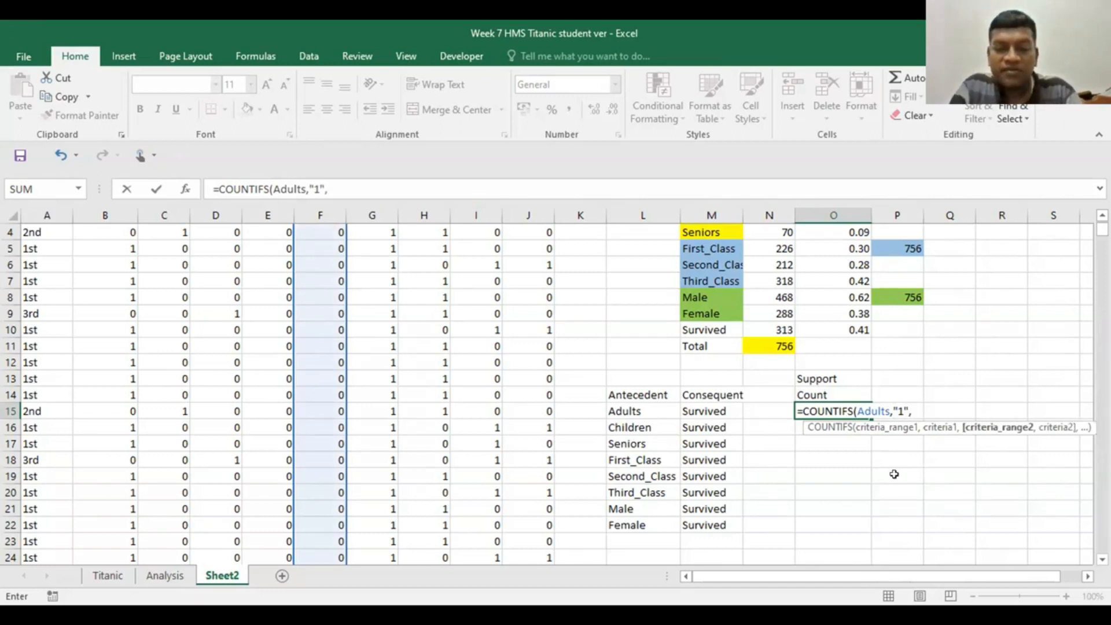
Step: Complete the O15 formula with the named range Survived and the criterion "1" as the second pair
type("srvi")
key("BackSpace")
key("BackSpace")
key("BackSpace")
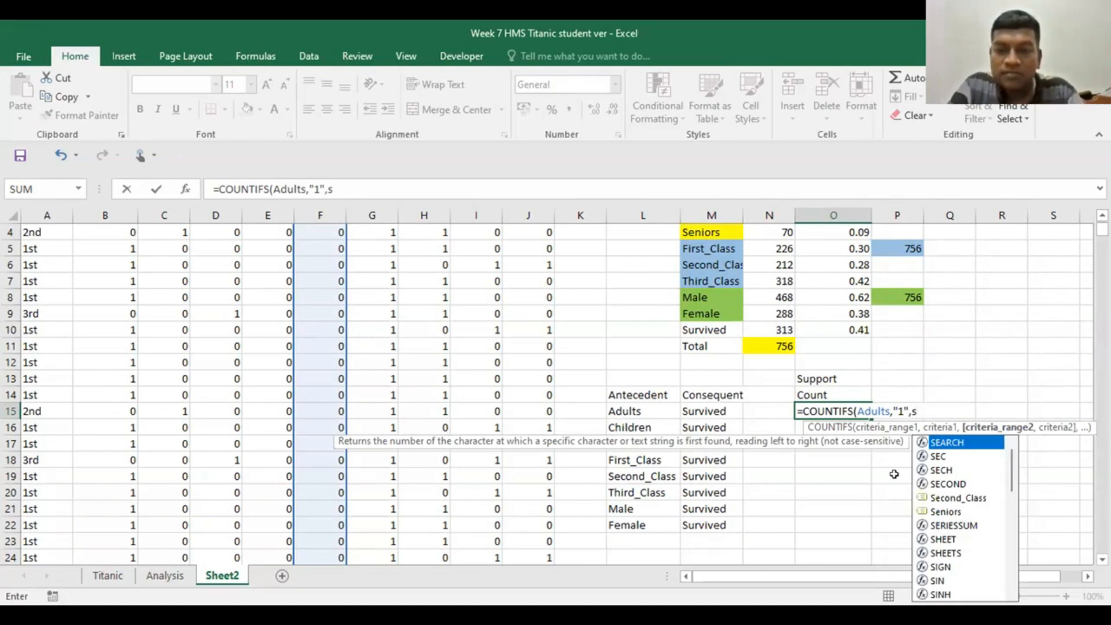
type("u")
key("Up")
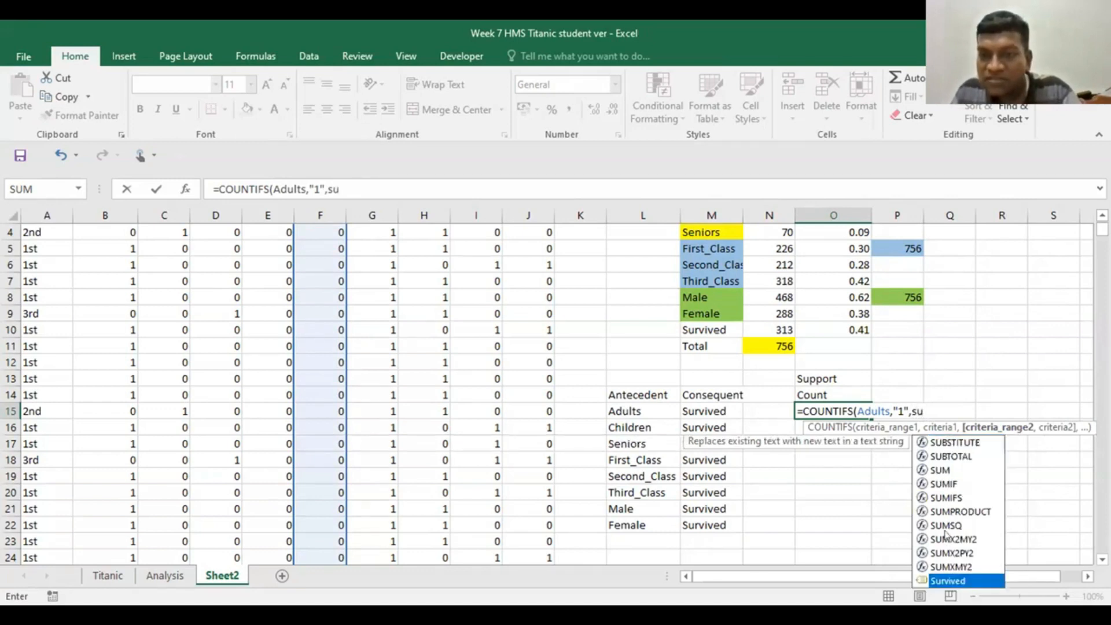
key("Tab")
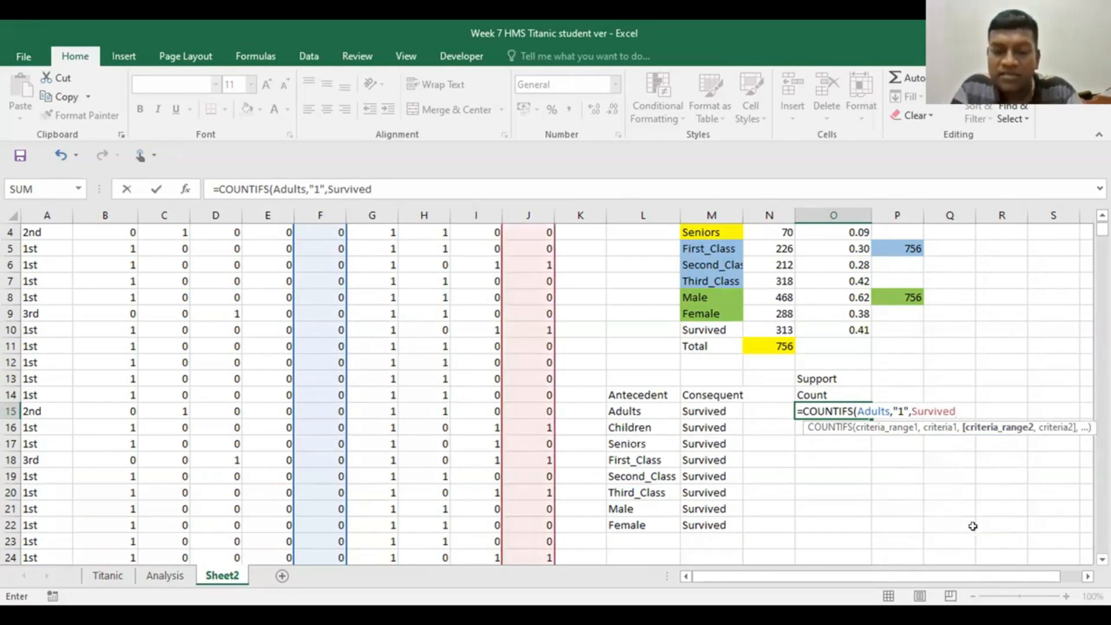
type(",")
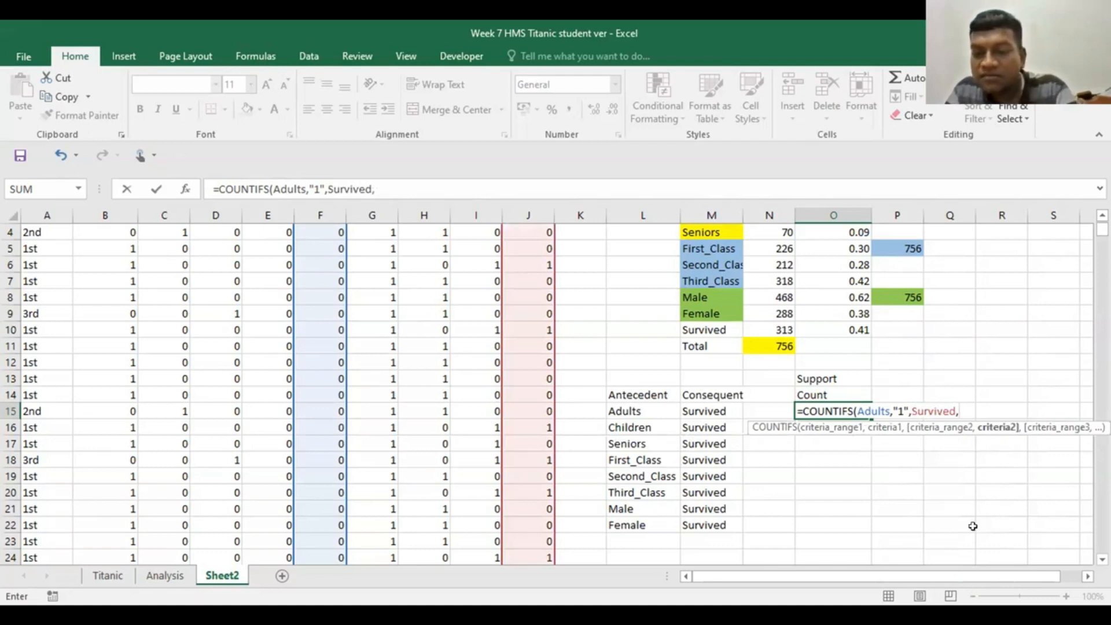
type("\"1")
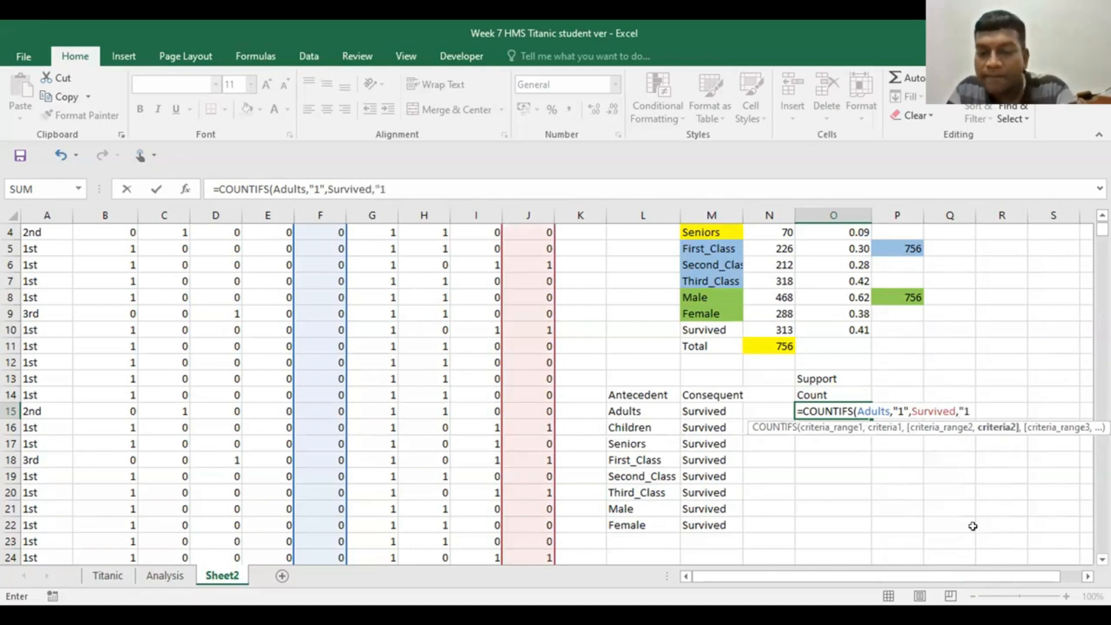
type("\")")
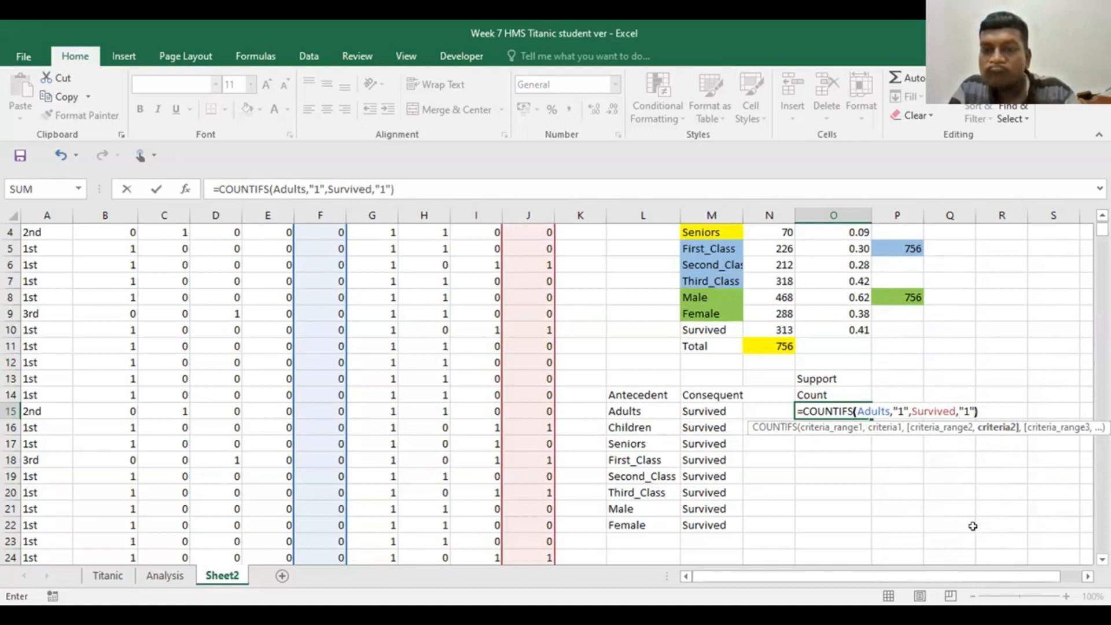
key("Return")
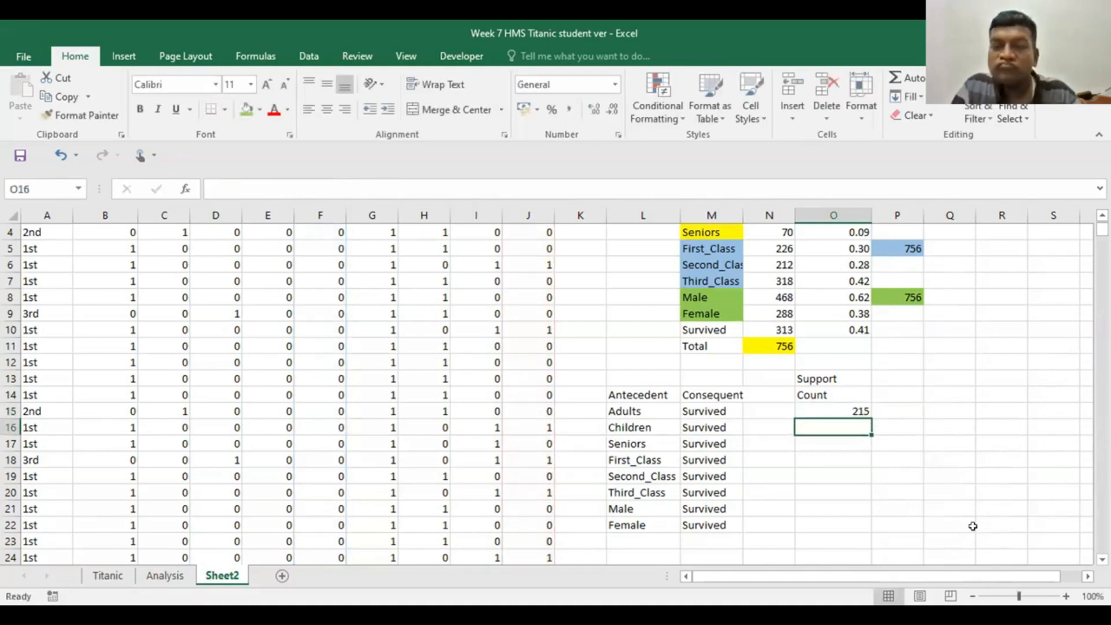
Step: Insert INDIRECT(L15) in front of the Adults range in the O15 COUNTIFS formula
left_click(829, 408)
key("F2")
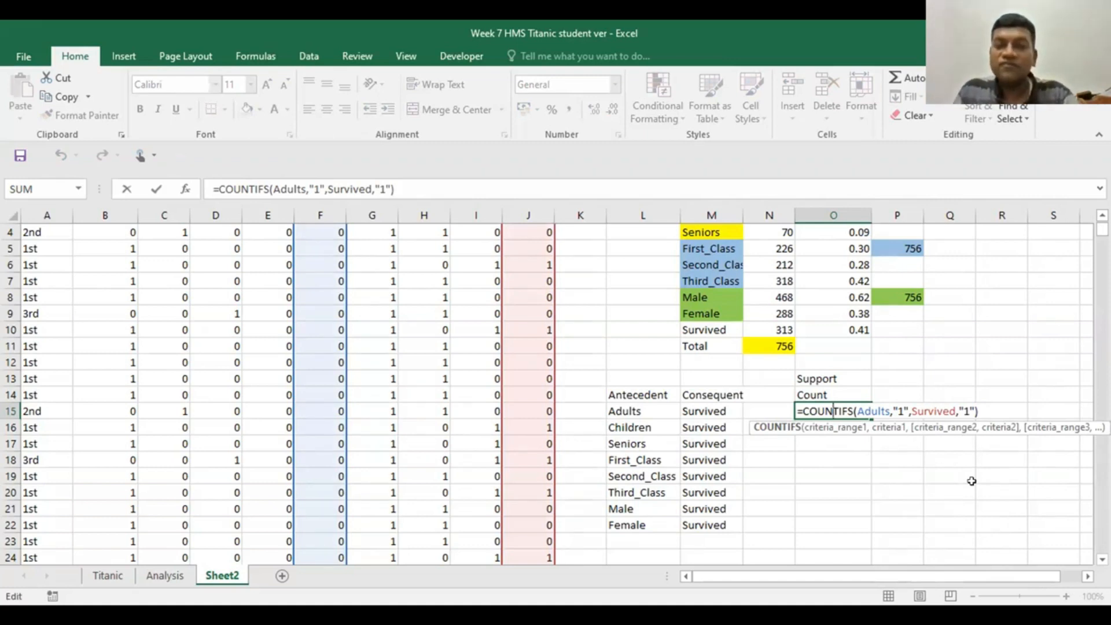
key("ctrl+Return")
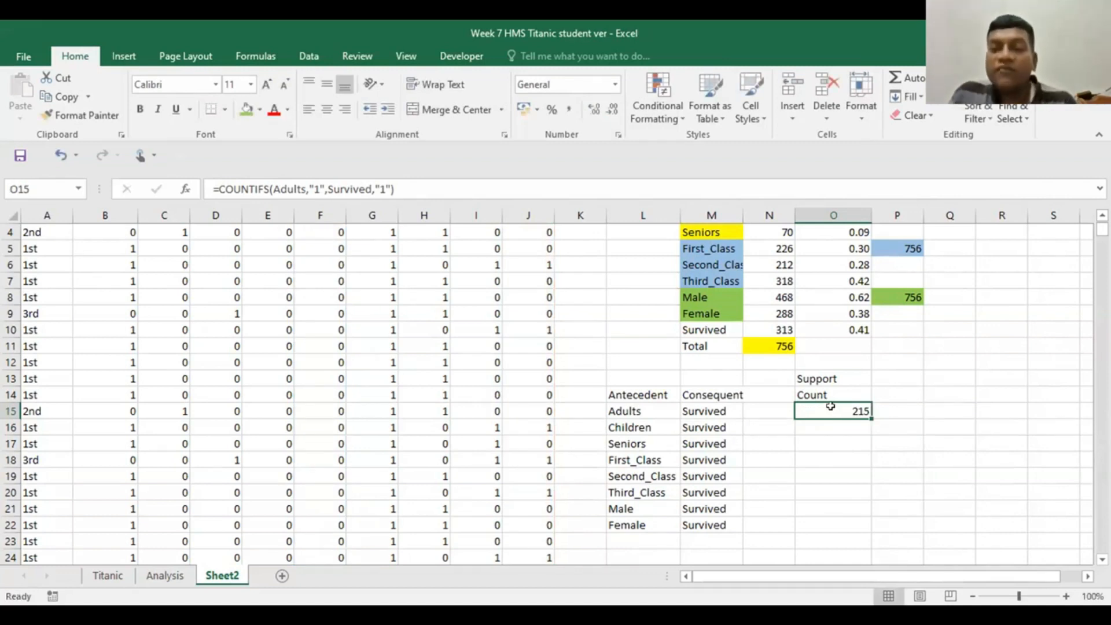
double_click(829, 406)
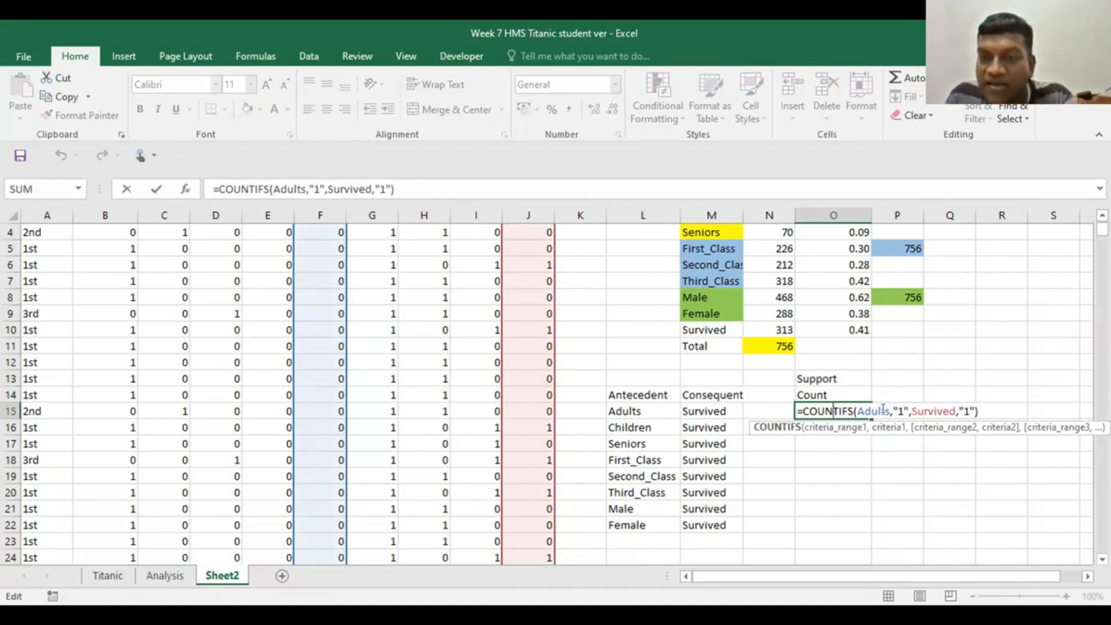
left_click(854, 409)
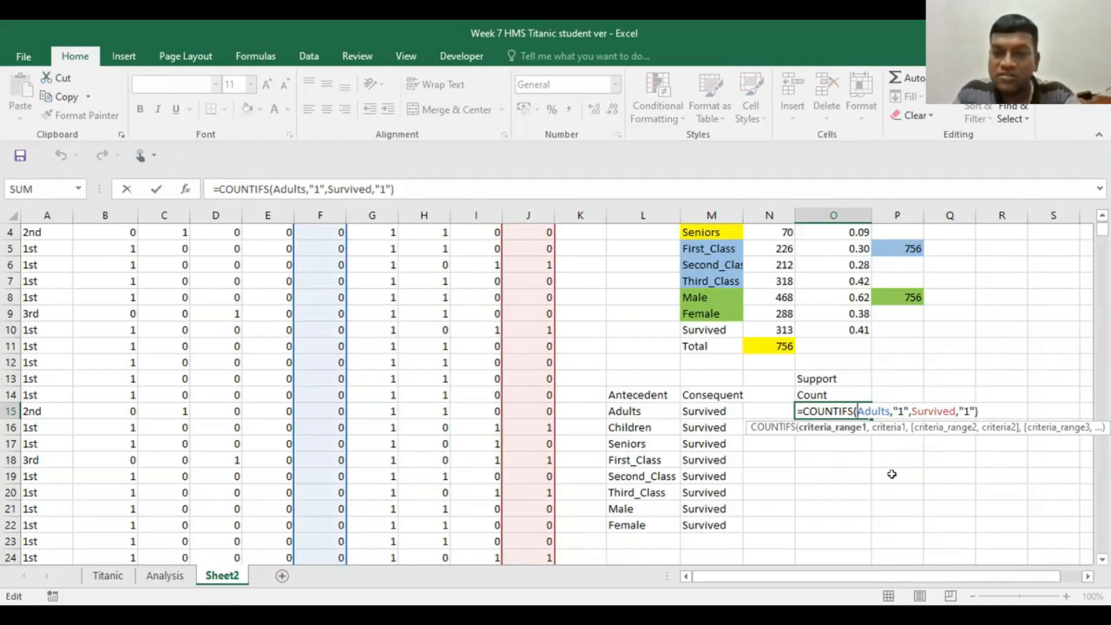
type("indi")
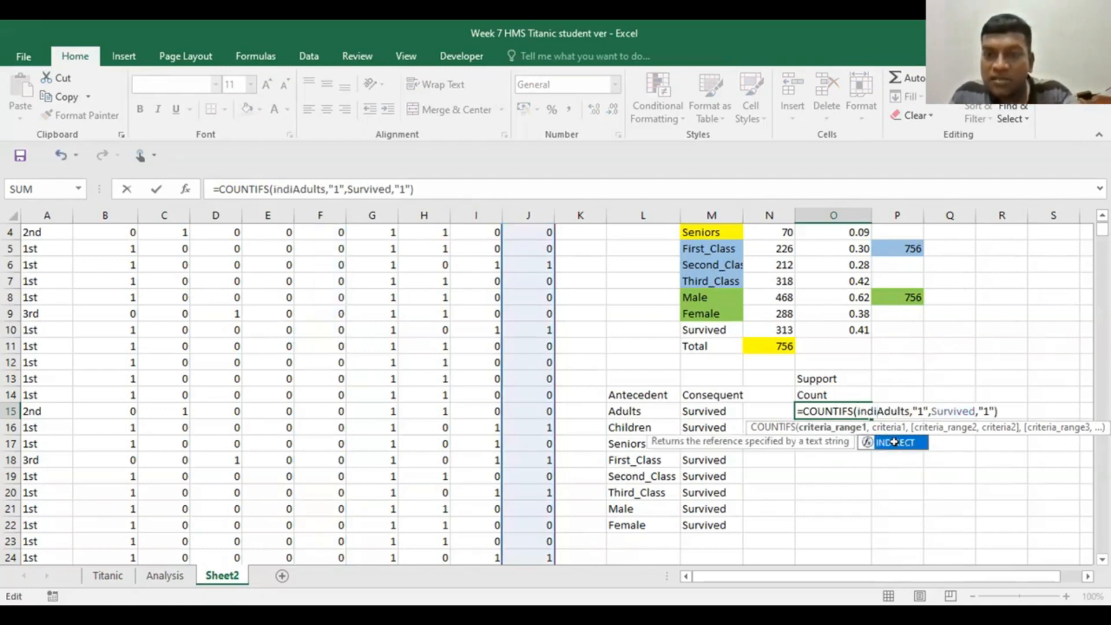
double_click(899, 443)
left_click(620, 409)
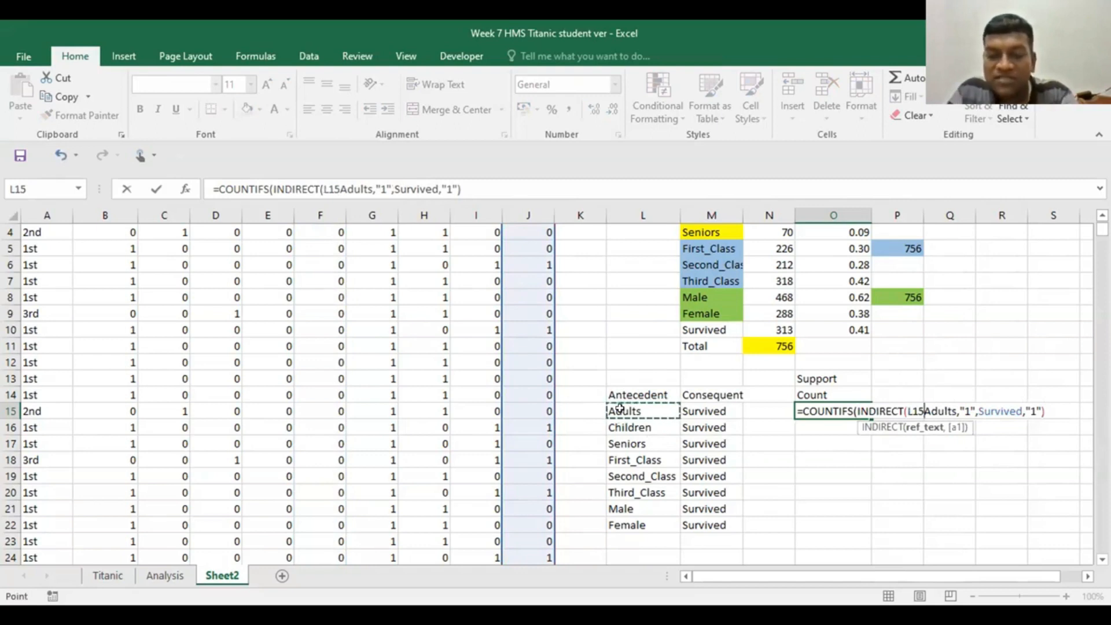
type(")")
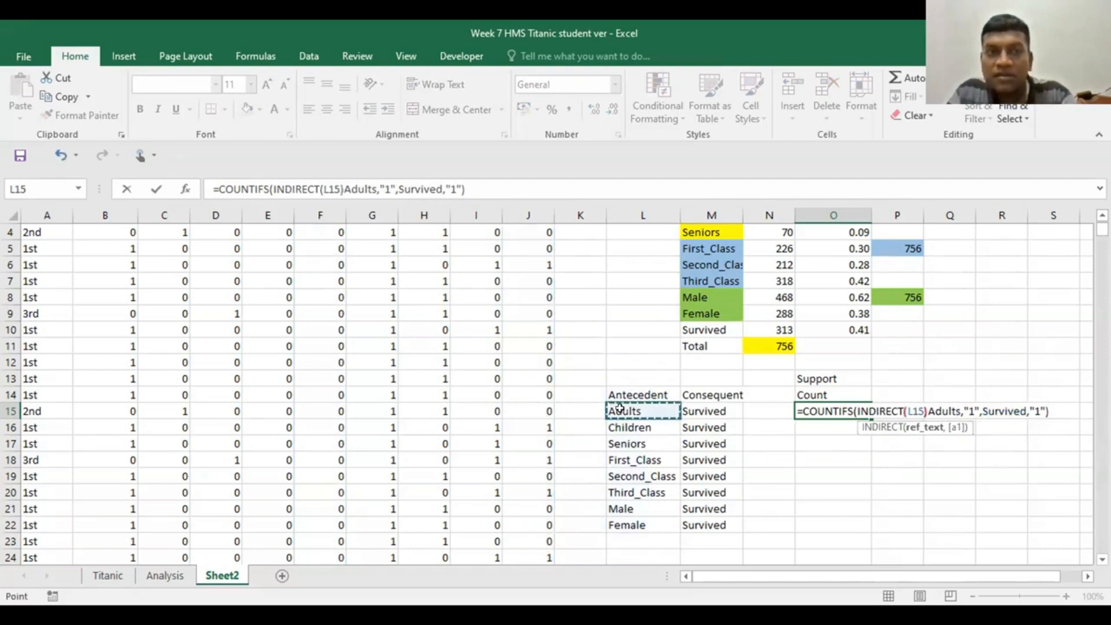
Step: Remove the leftover Adults name so that O15 contains =COUNTIFS(INDIRECT(L15),"1",Survived,"1")
left_click(375, 187)
key("BackSpace")
key("BackSpace")
key("BackSpace")
key("BackSpace")
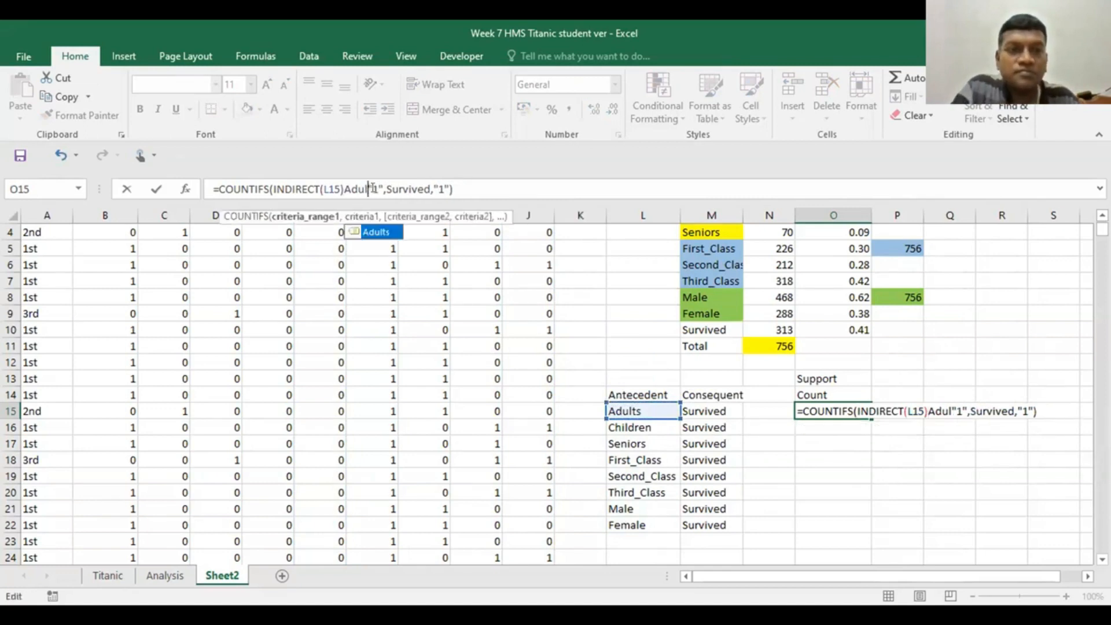
key("BackSpace")
key("BackSpace")
key("BackSpace")
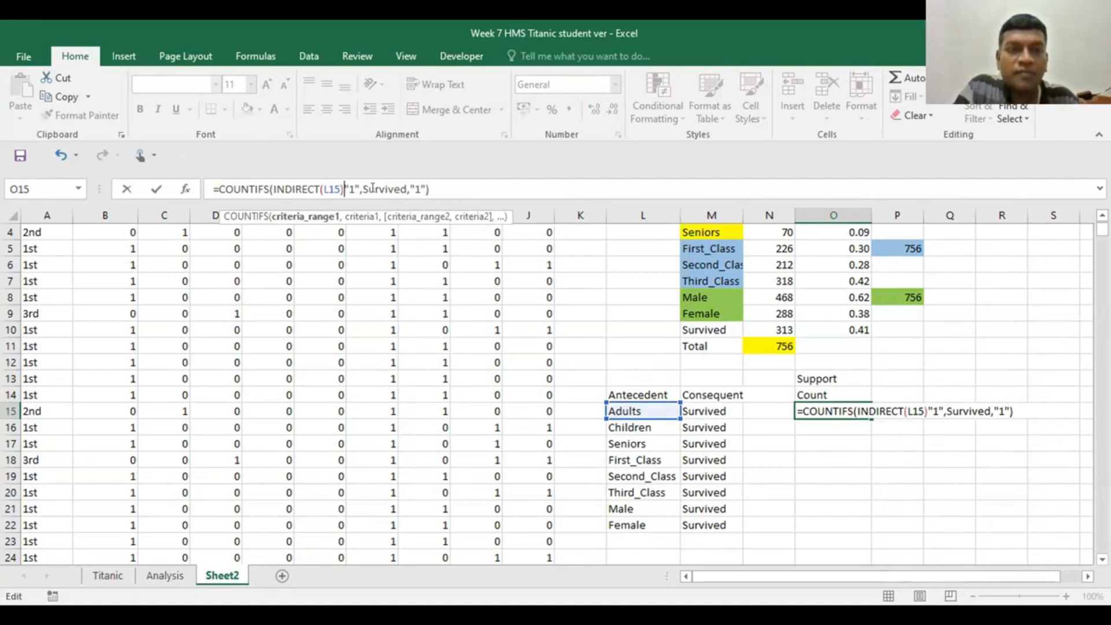
type(",")
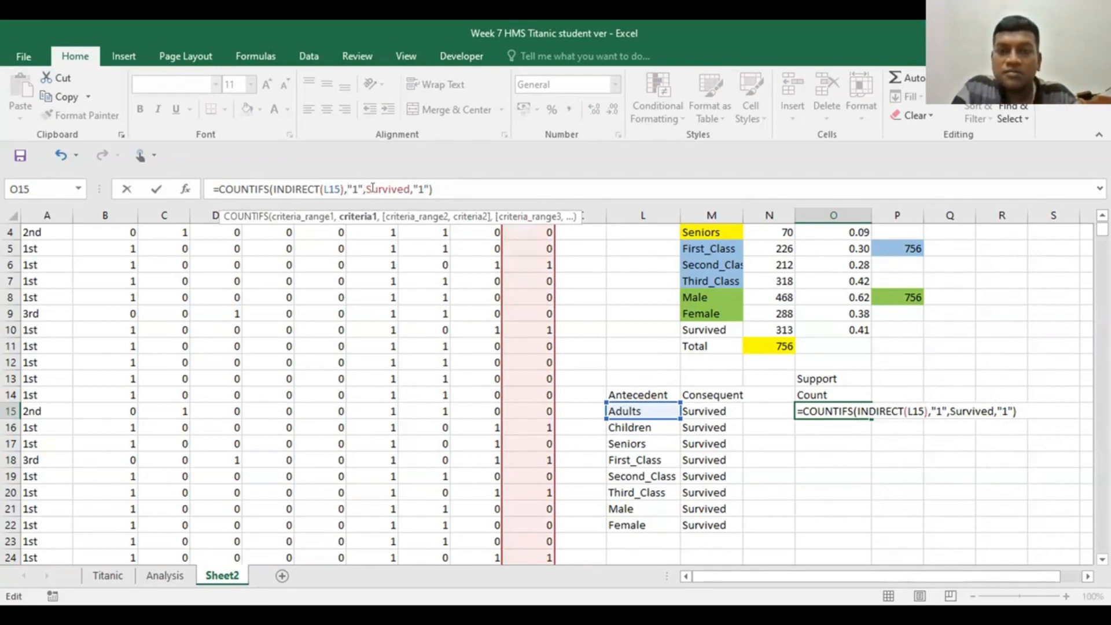
key("Return")
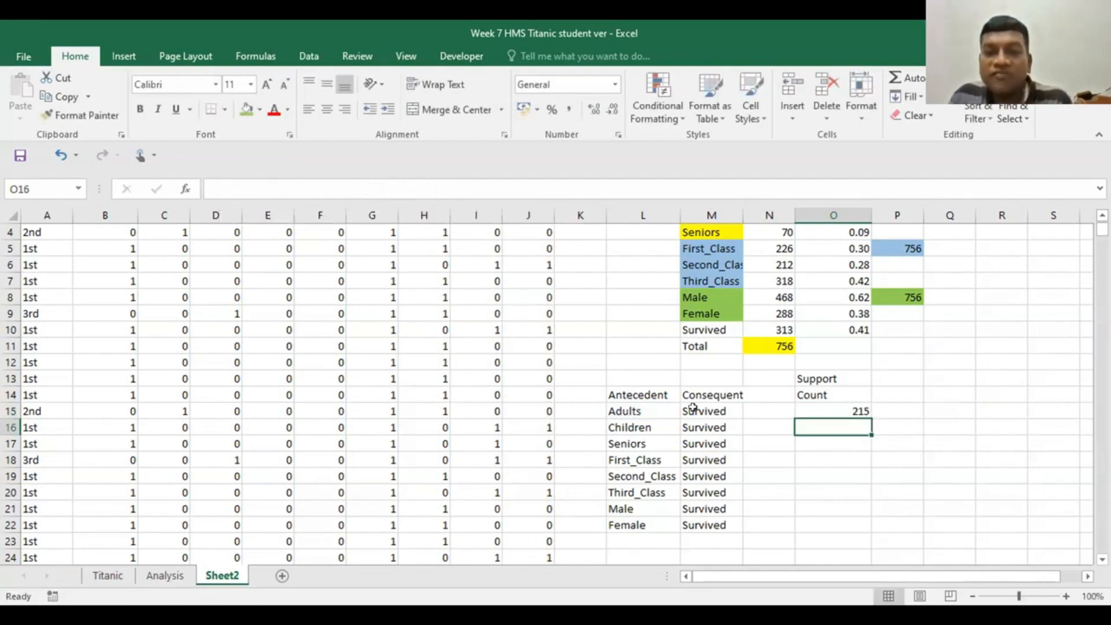
Step: Fill the O15 support count formula down to O22 for all remaining antecedents
left_click(811, 409)
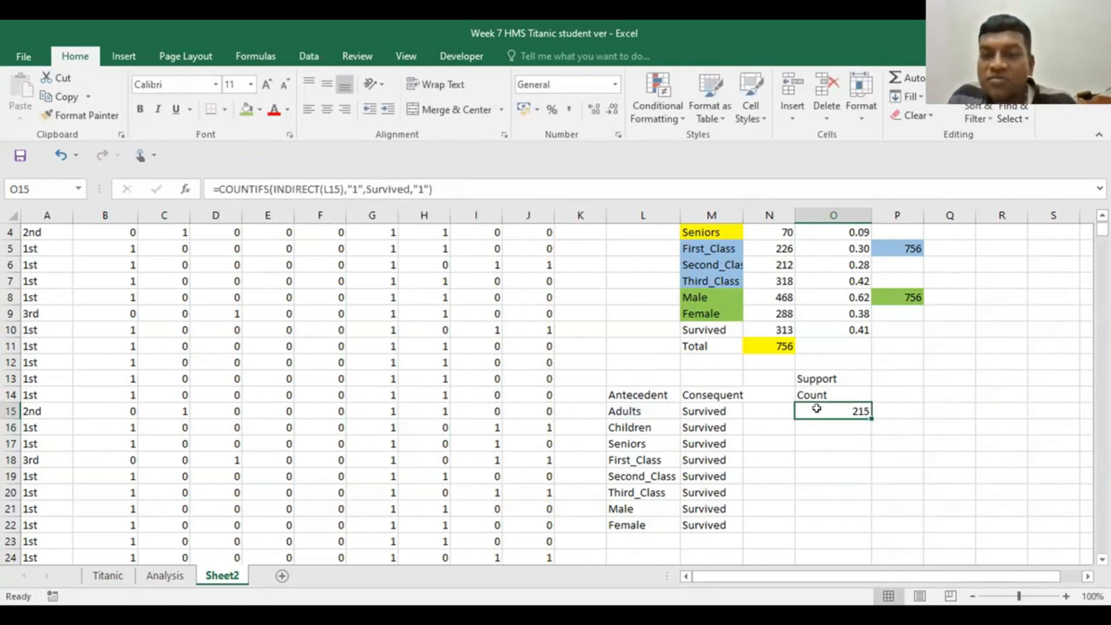
double_click(817, 408)
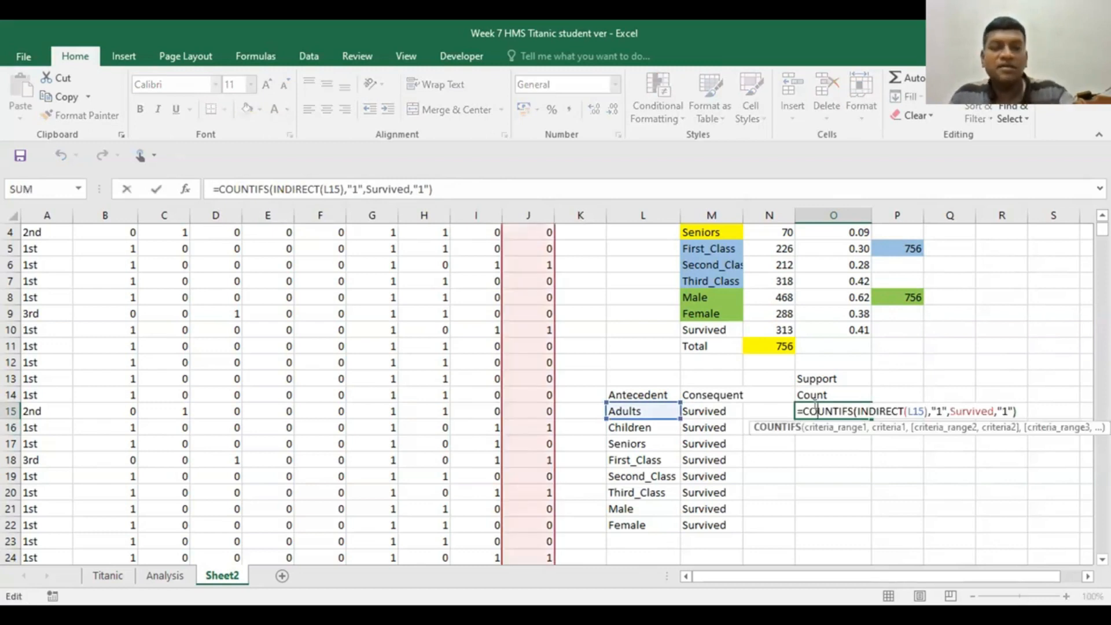
key("Escape")
left_click_drag(868, 415, 862, 527)
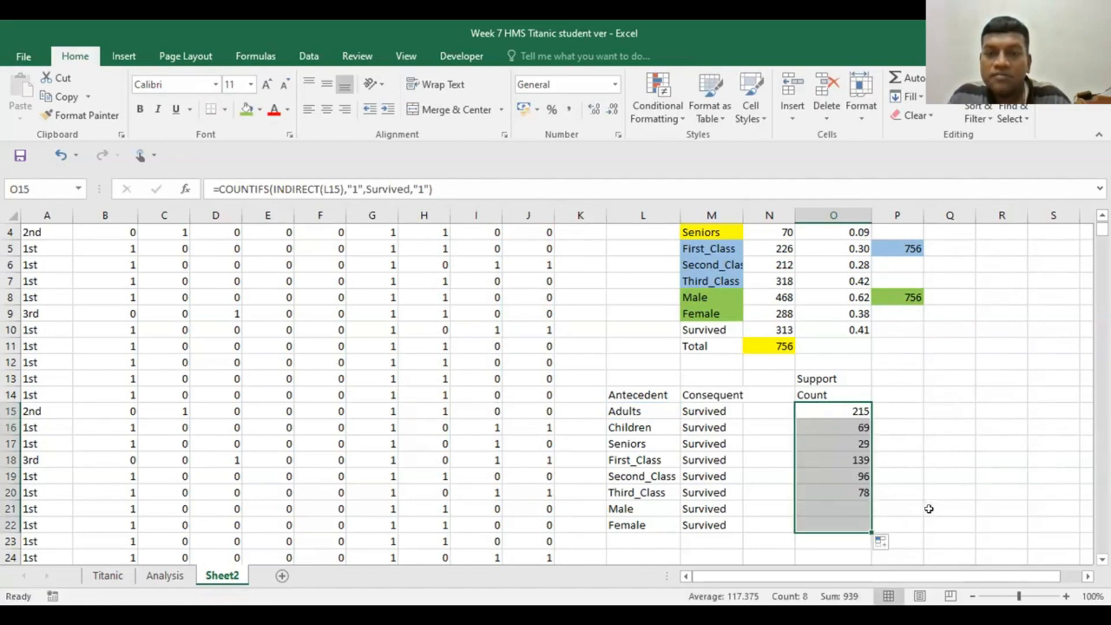
left_click(934, 492)
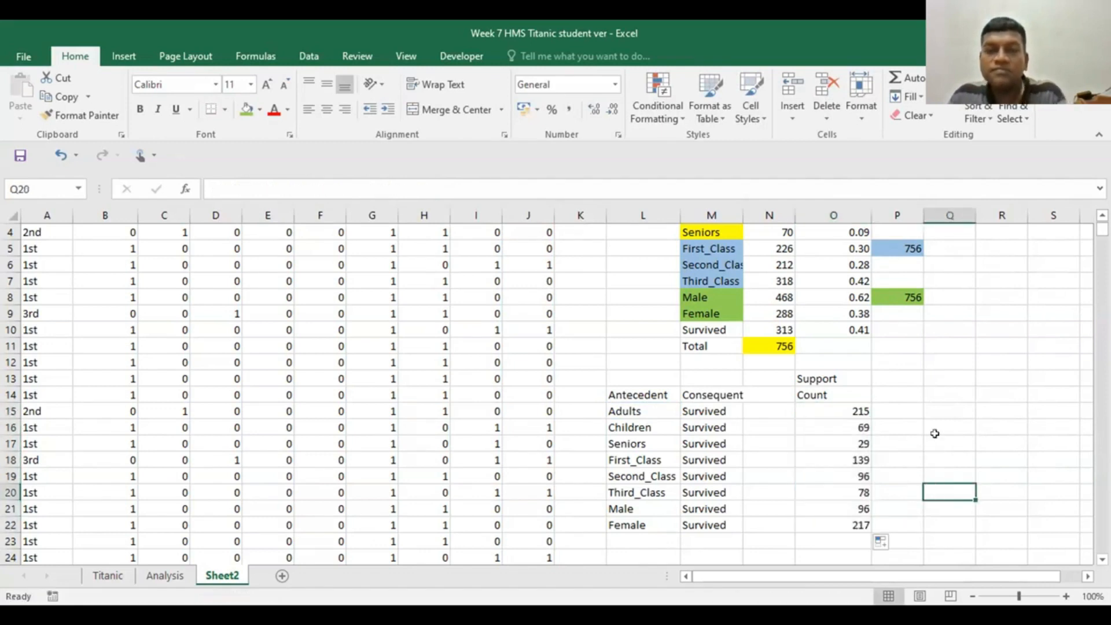
Step: Add the heading Probability in cell P14, beside the Count heading of the rule table
scroll(922, 389, "down", 1)
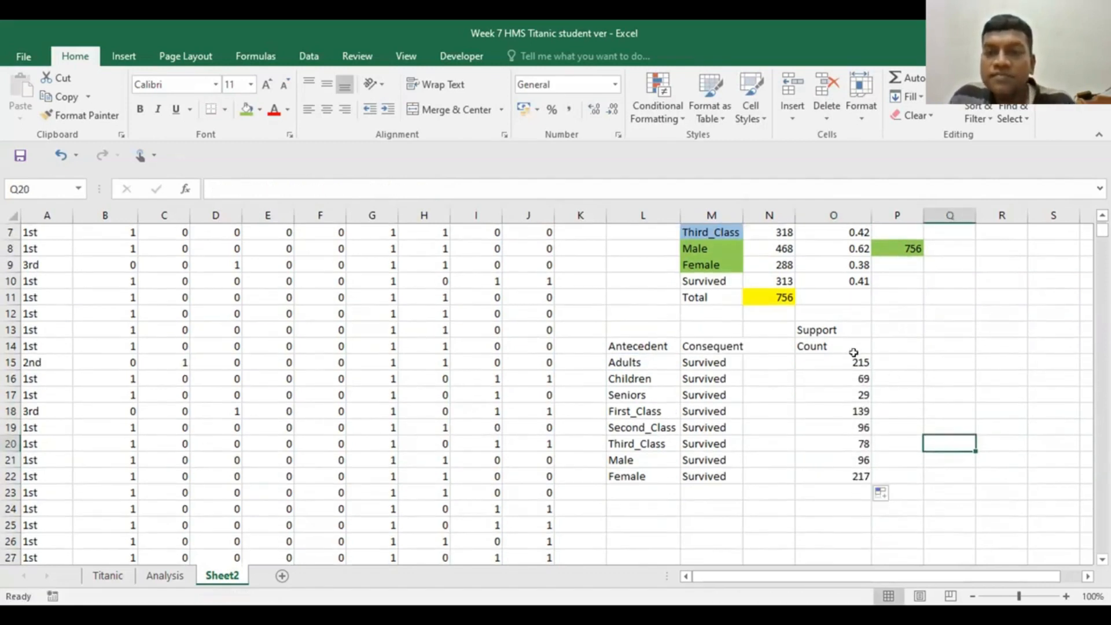
left_click(823, 327)
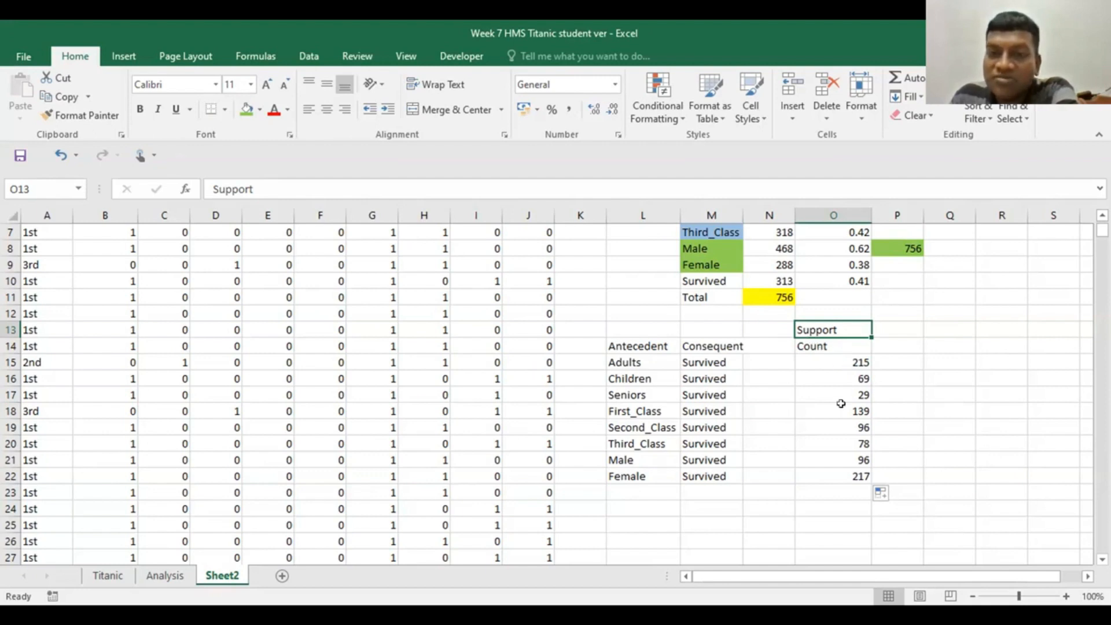
left_click(876, 329)
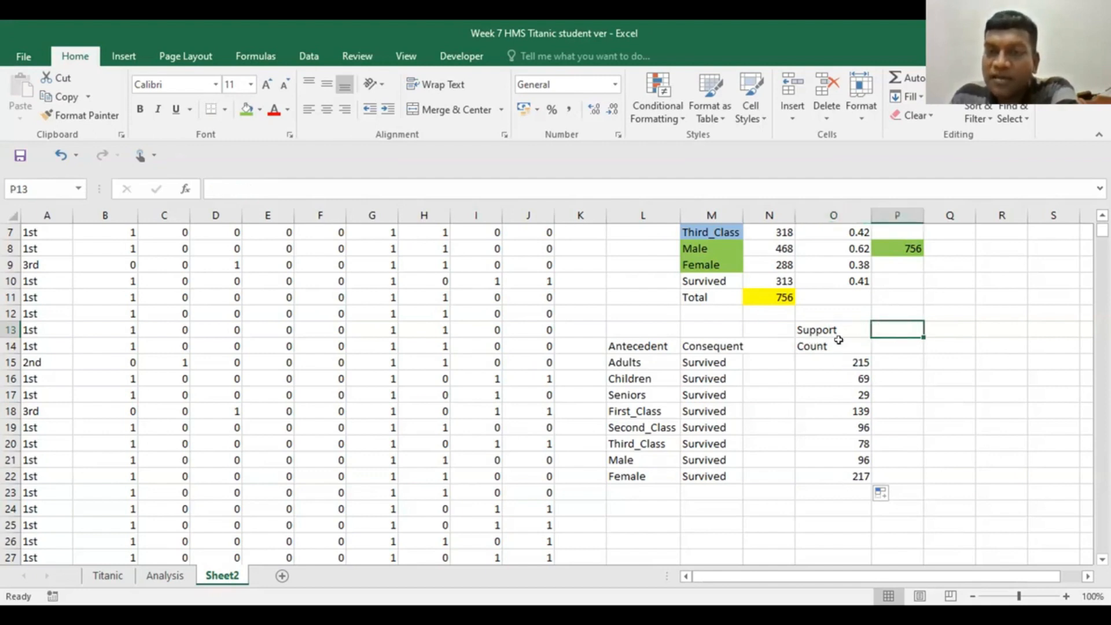
left_click(876, 347)
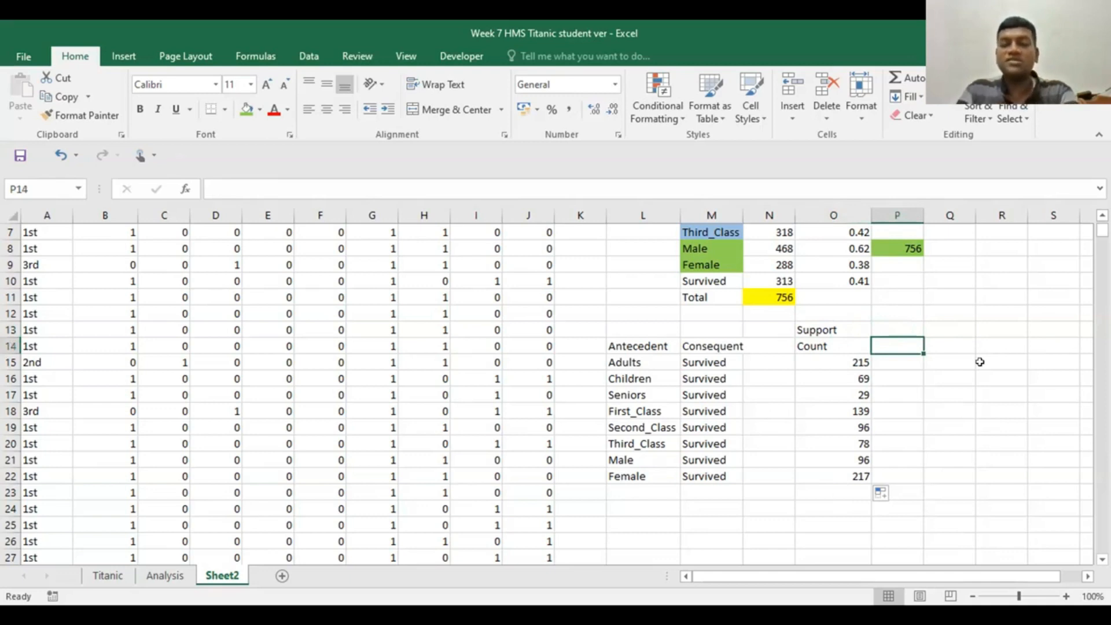
type("Proba")
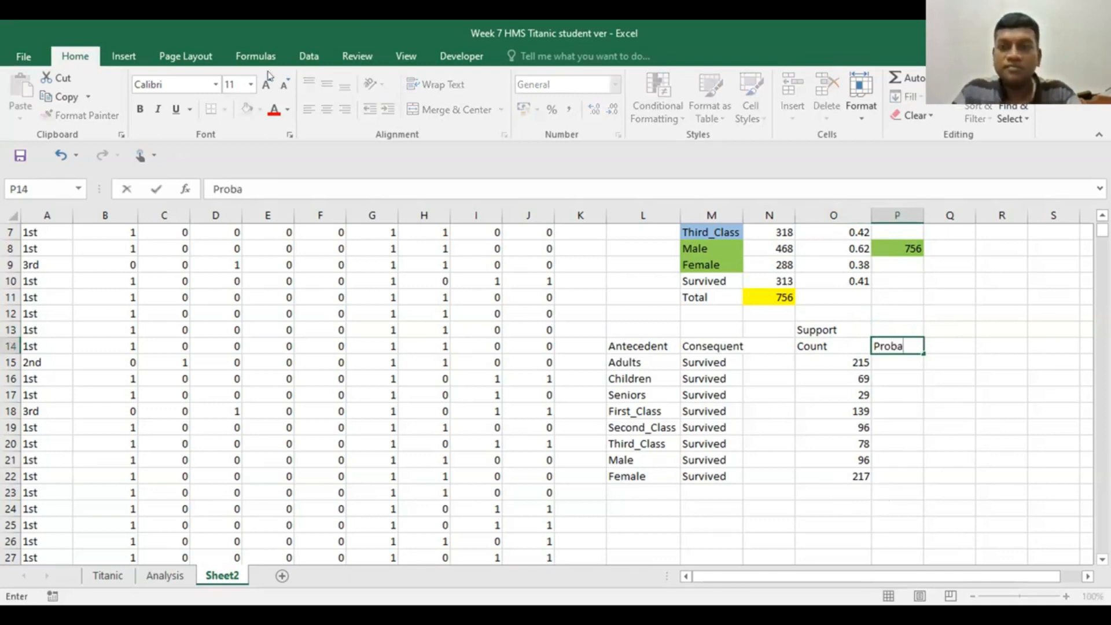
type("bility")
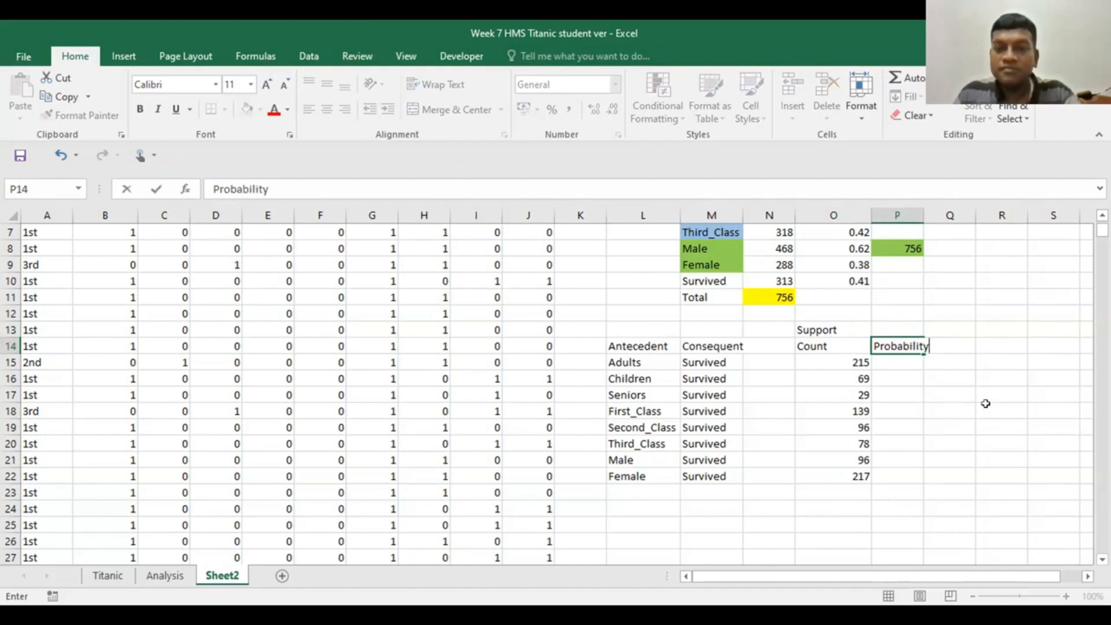
left_click(1026, 407)
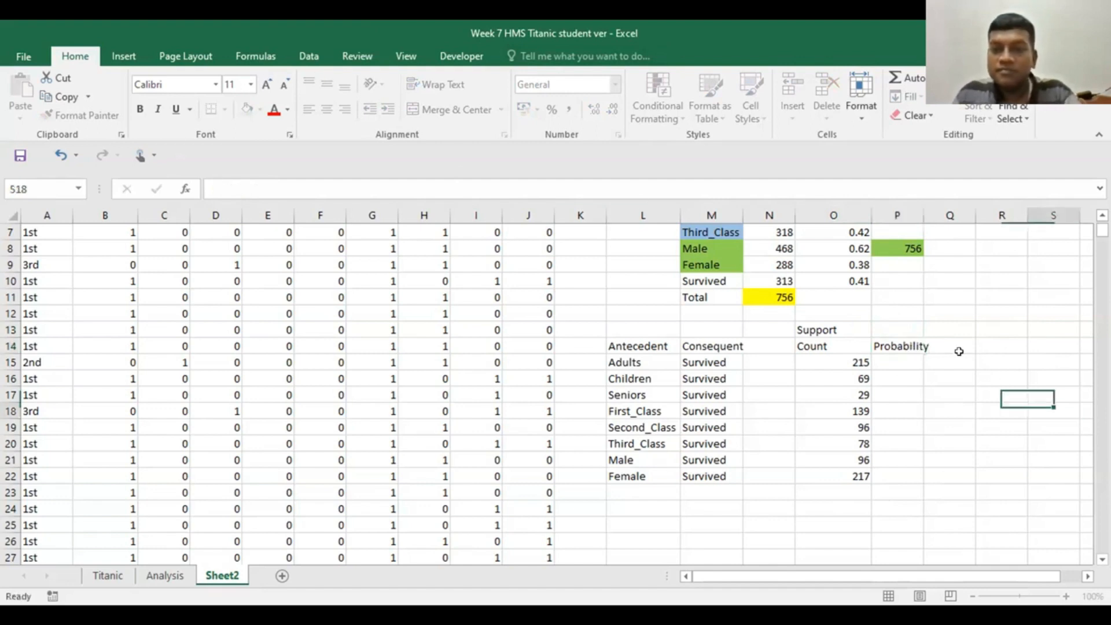
Step: Shade the Support heading cells O13:P13 with the standard orange fill colour
left_click_drag(816, 328, 903, 329)
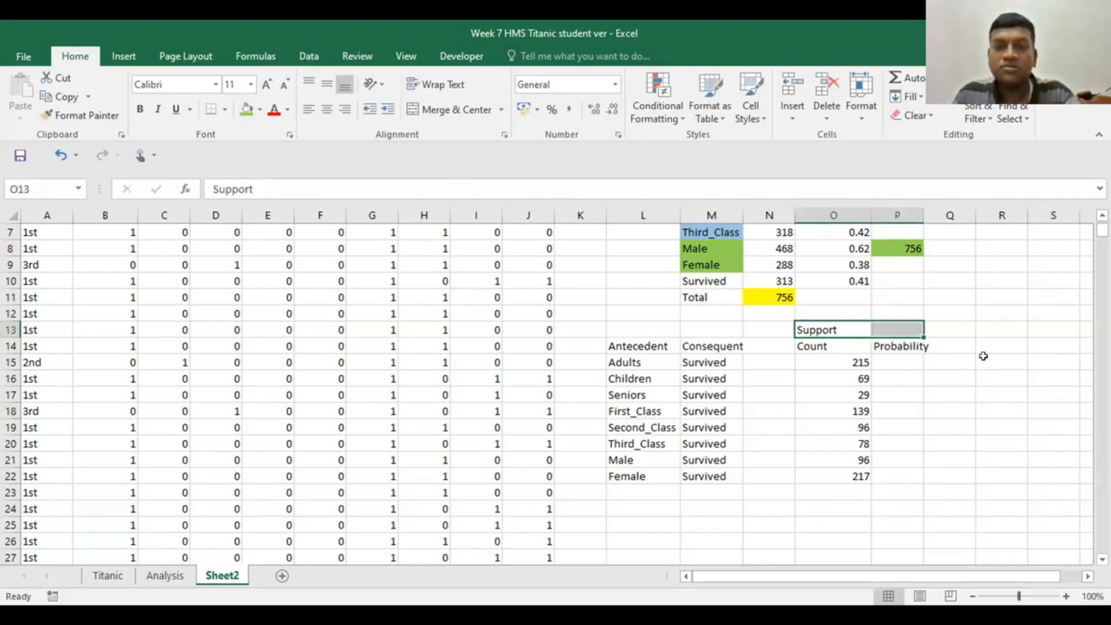
left_click(260, 110)
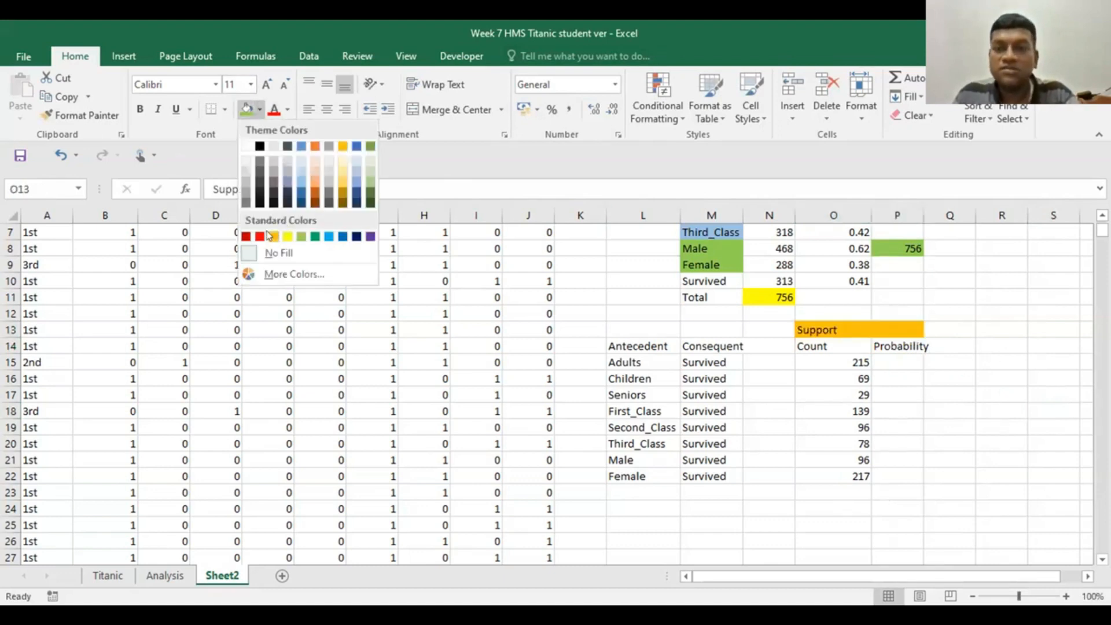
left_click(271, 236)
left_click(968, 444)
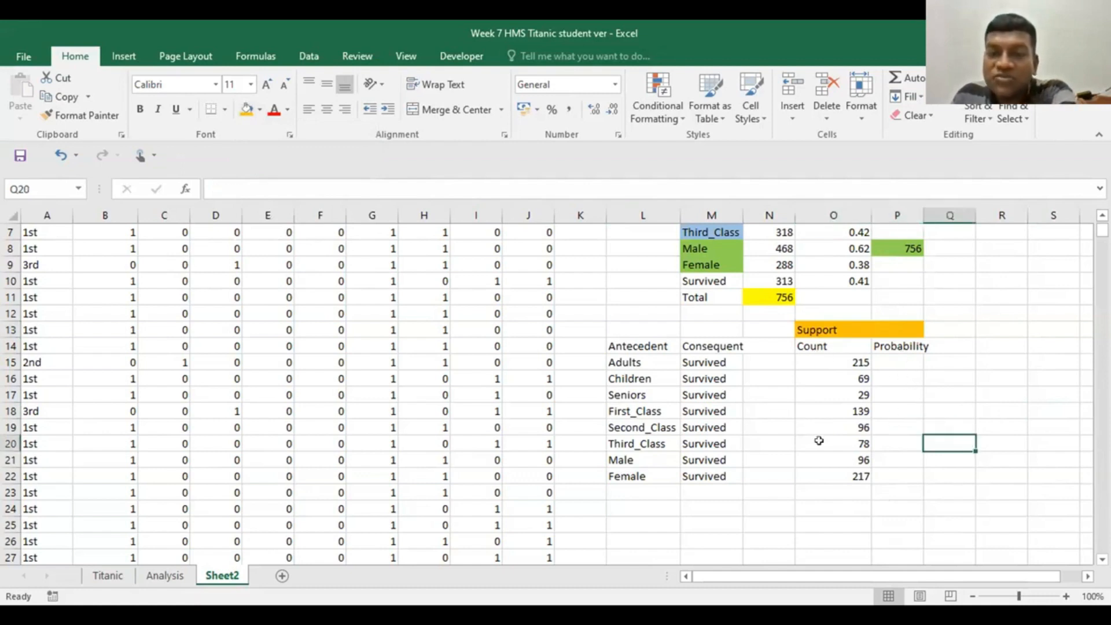
Step: Enter =O15/$N$11 in P15 to compute the support probability for Adults, with the total as an absolute reference
left_click(893, 364)
type("=")
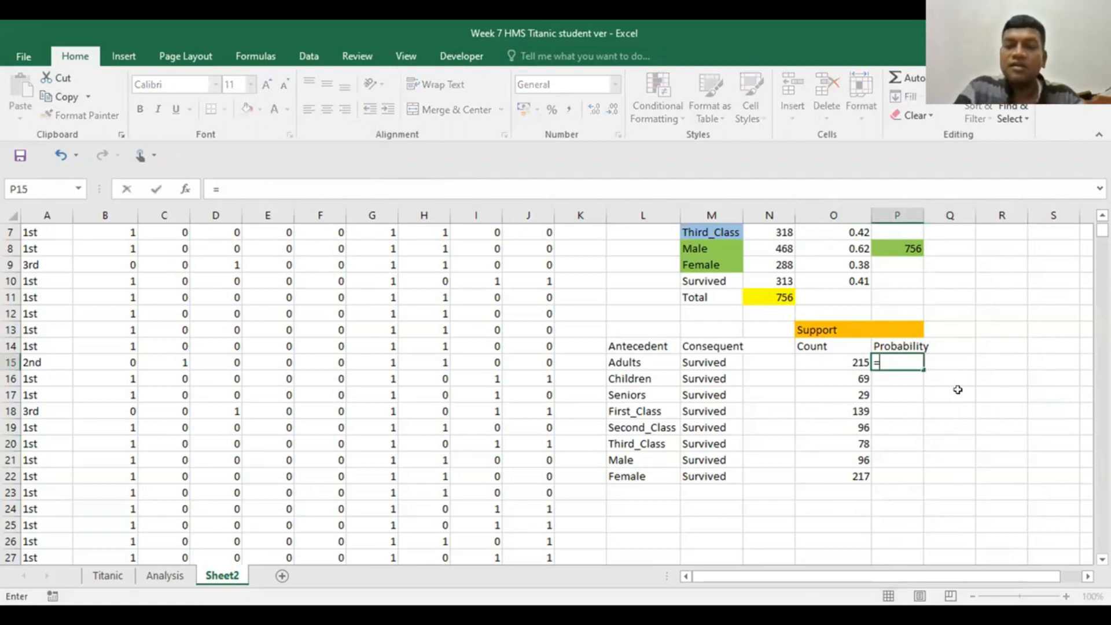
left_click(844, 357)
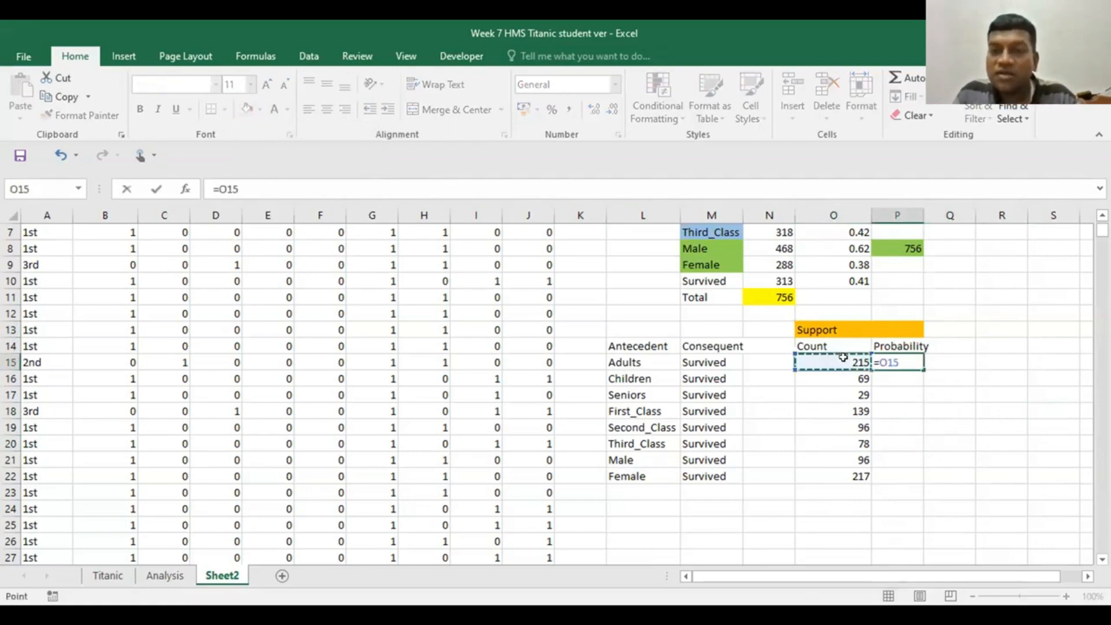
type("/")
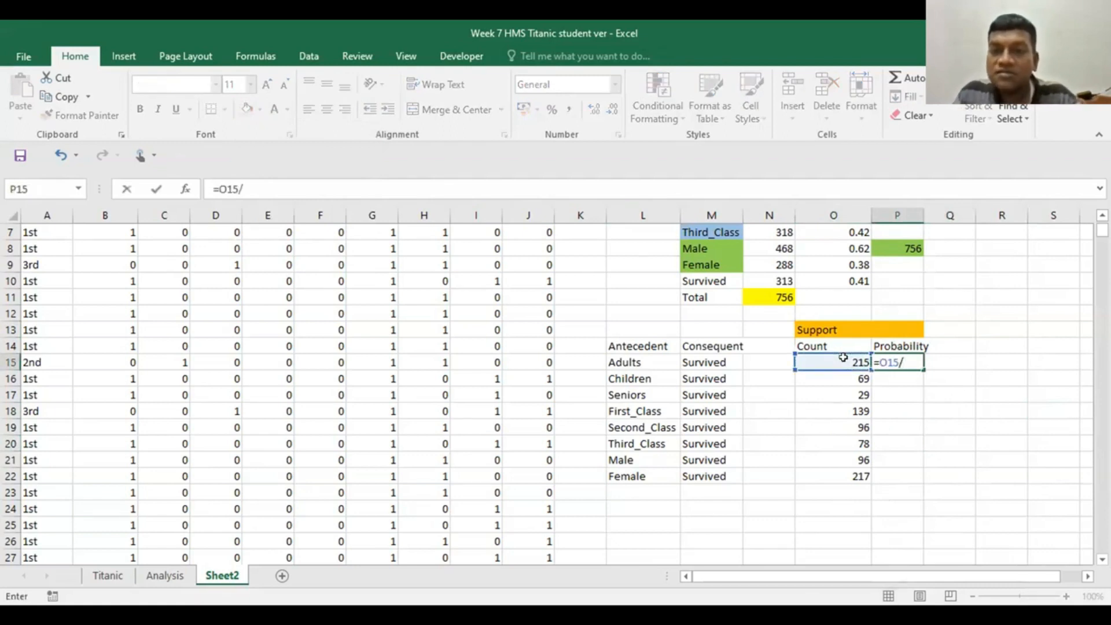
left_click(776, 293)
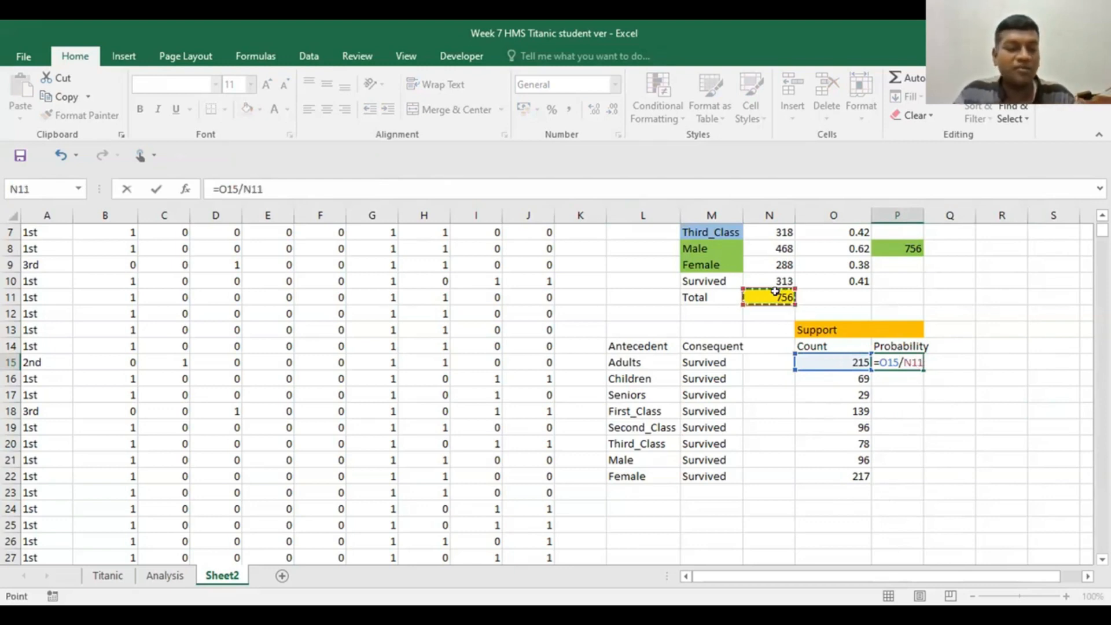
key("F4")
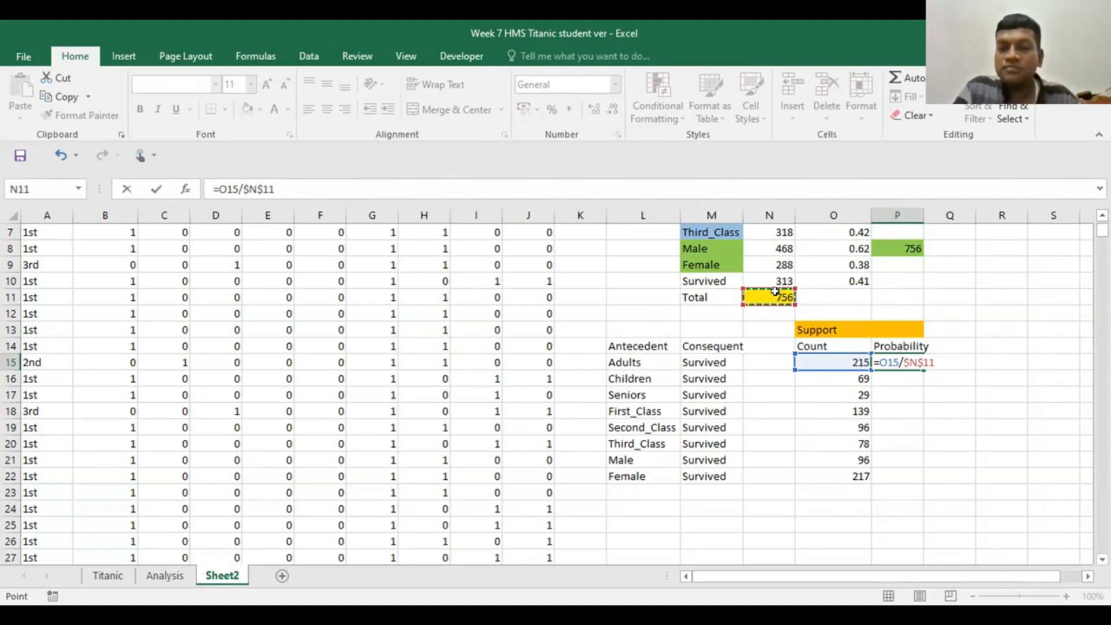
key("Return")
Step: Fill the P15 probability formula down to P22 and reduce the display of P15:P22 to two decimal places
left_click(890, 363)
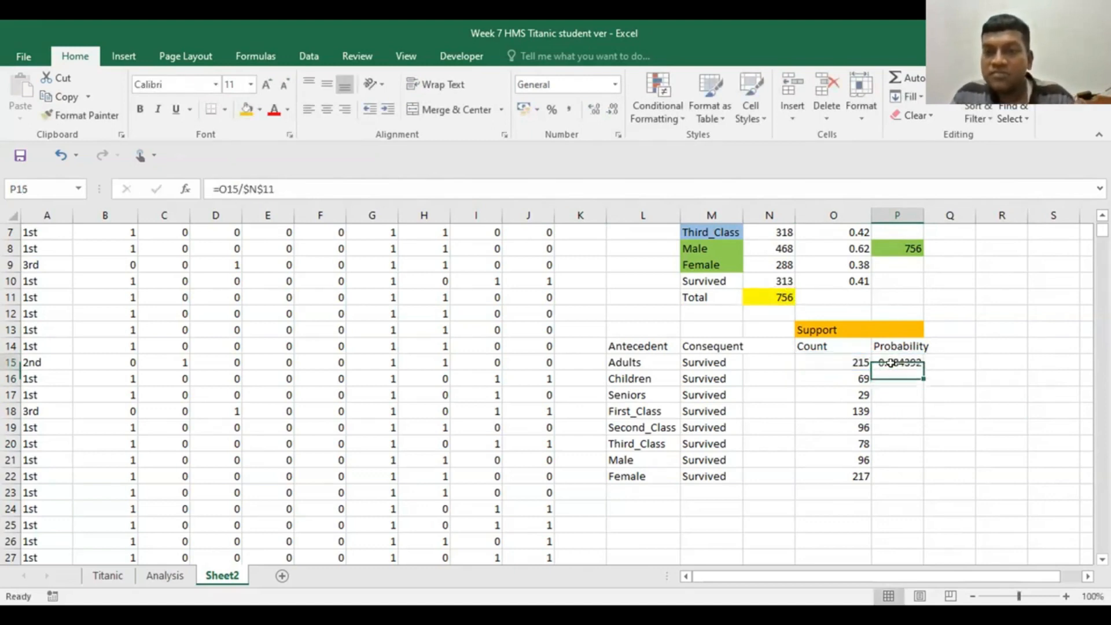
left_click_drag(921, 368, 911, 479)
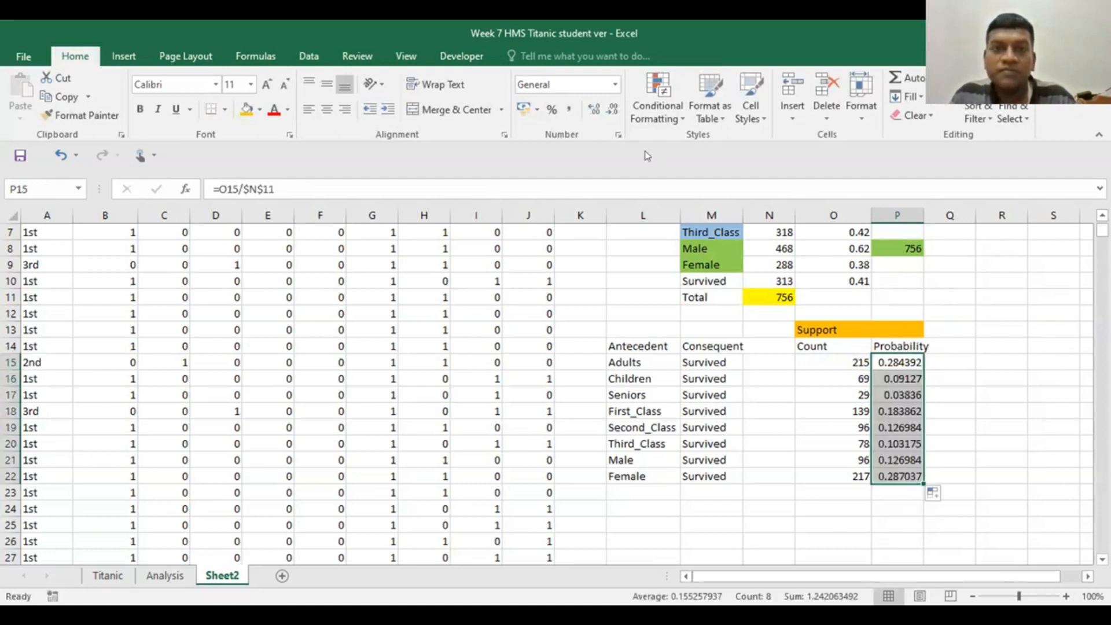
left_click(613, 111)
left_click(613, 112)
left_click(614, 111)
left_click(613, 111)
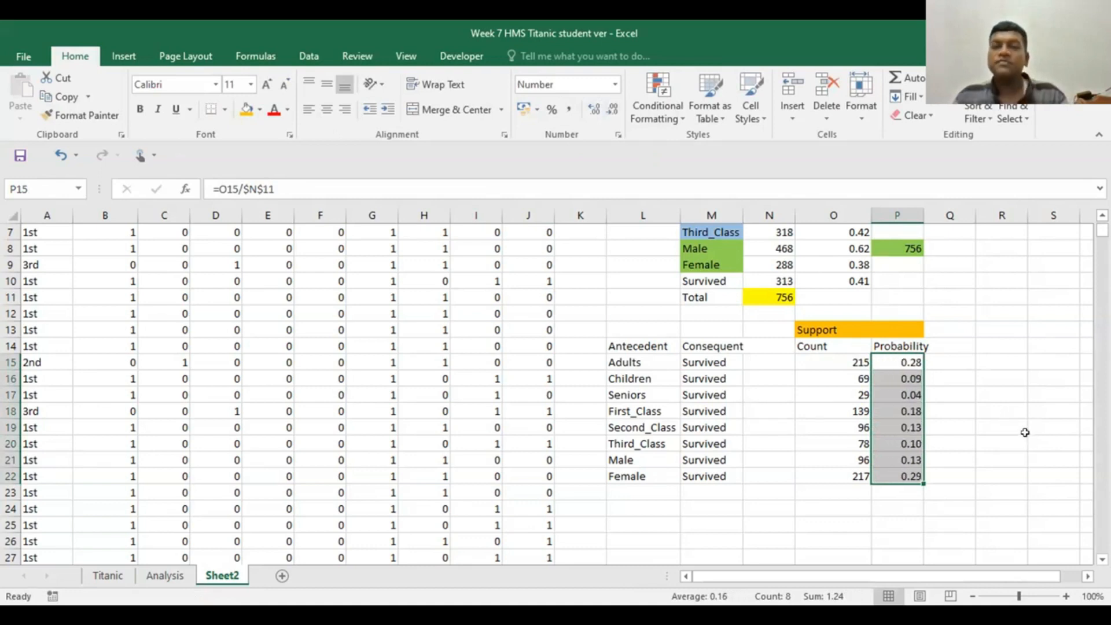
left_click(1032, 440)
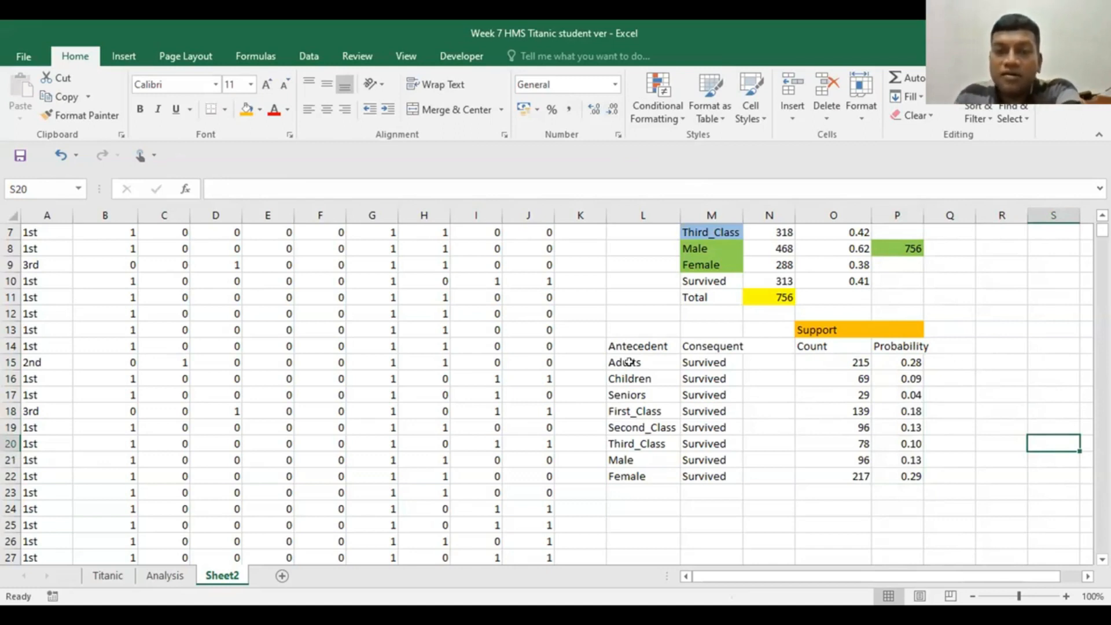
Step: Make the rule table's heading row L14:P14 bold
left_click(617, 347)
left_click_drag(711, 344, 908, 347)
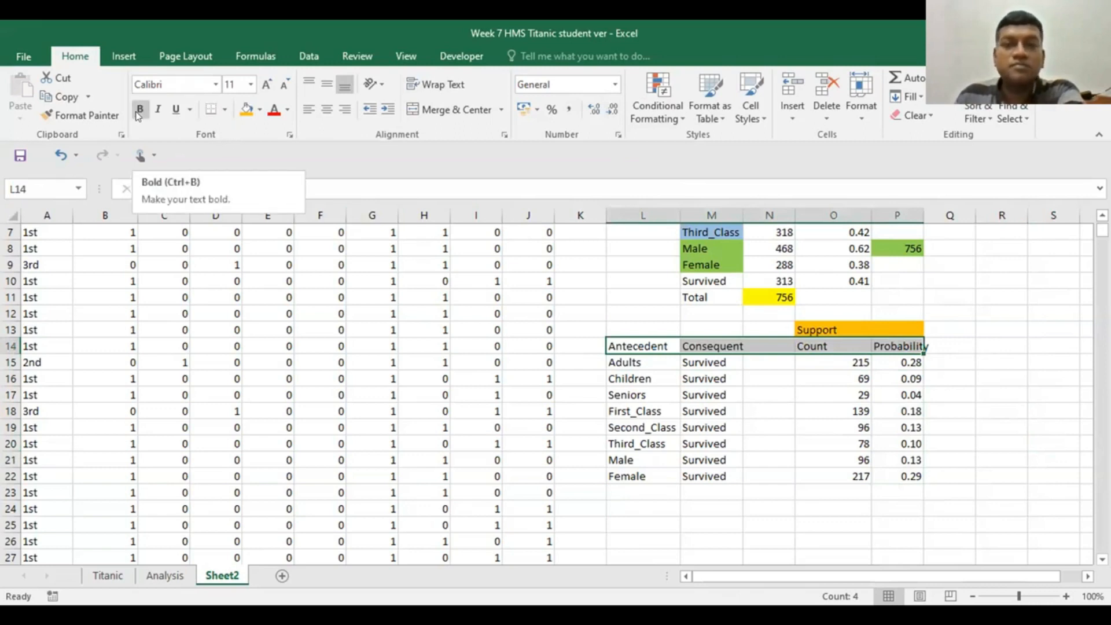
left_click(139, 111)
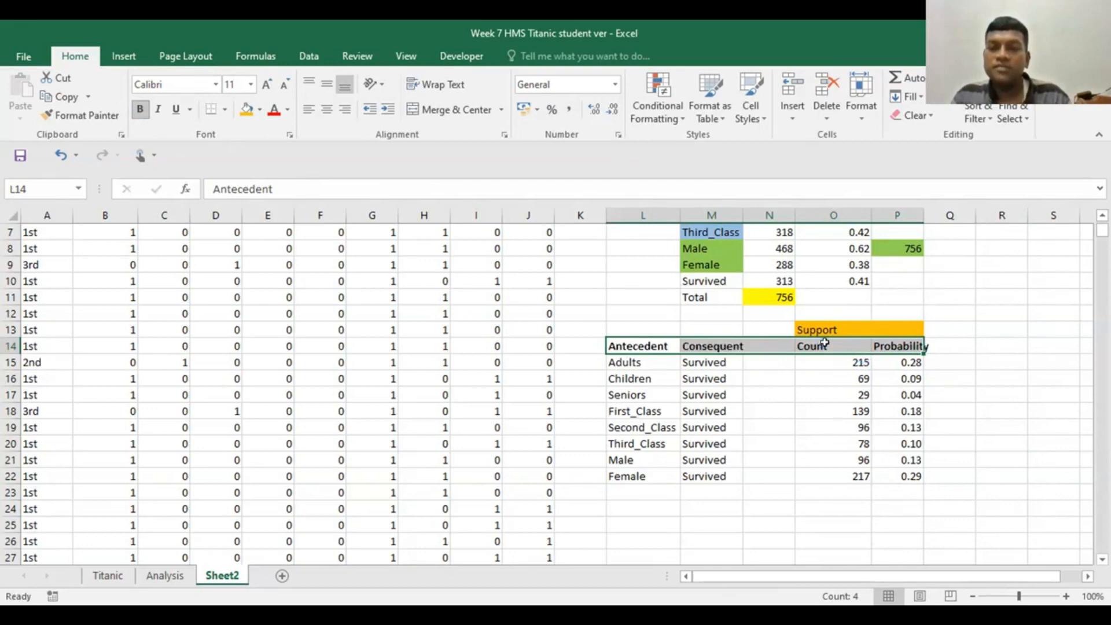
left_click(950, 395)
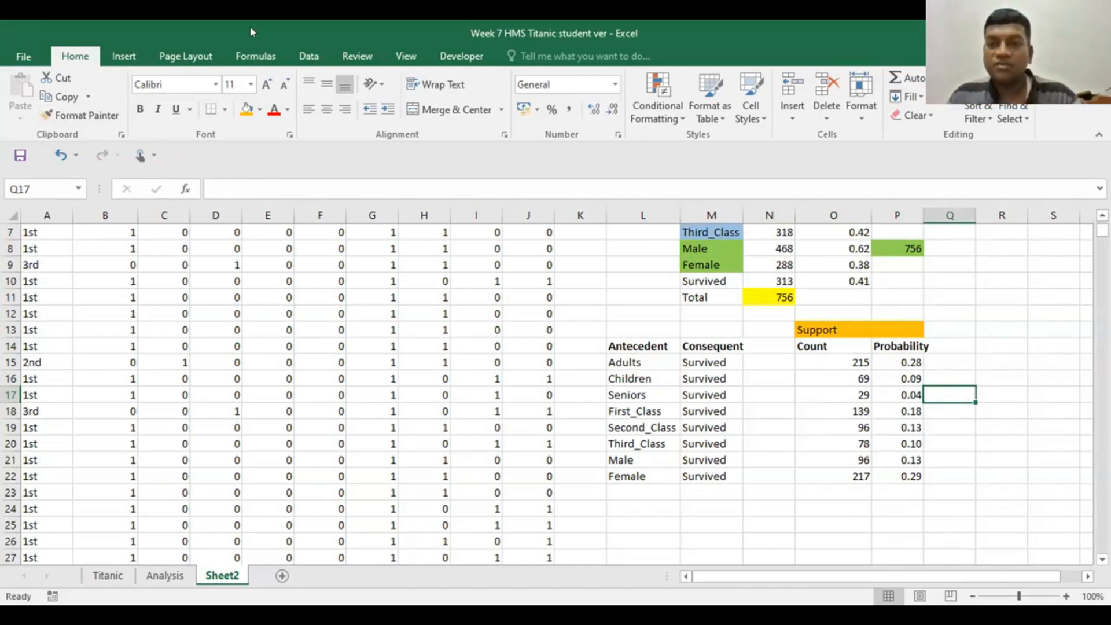
Step: Enter the heading Confidence in cell R13, in line with the Support heading
left_click(997, 341)
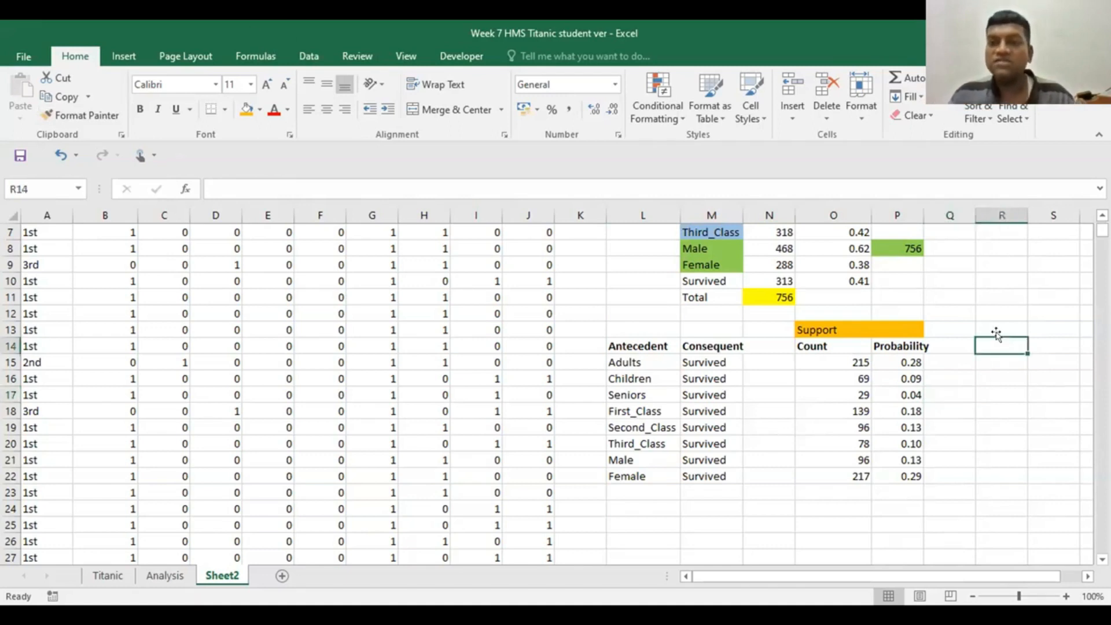
left_click(985, 328)
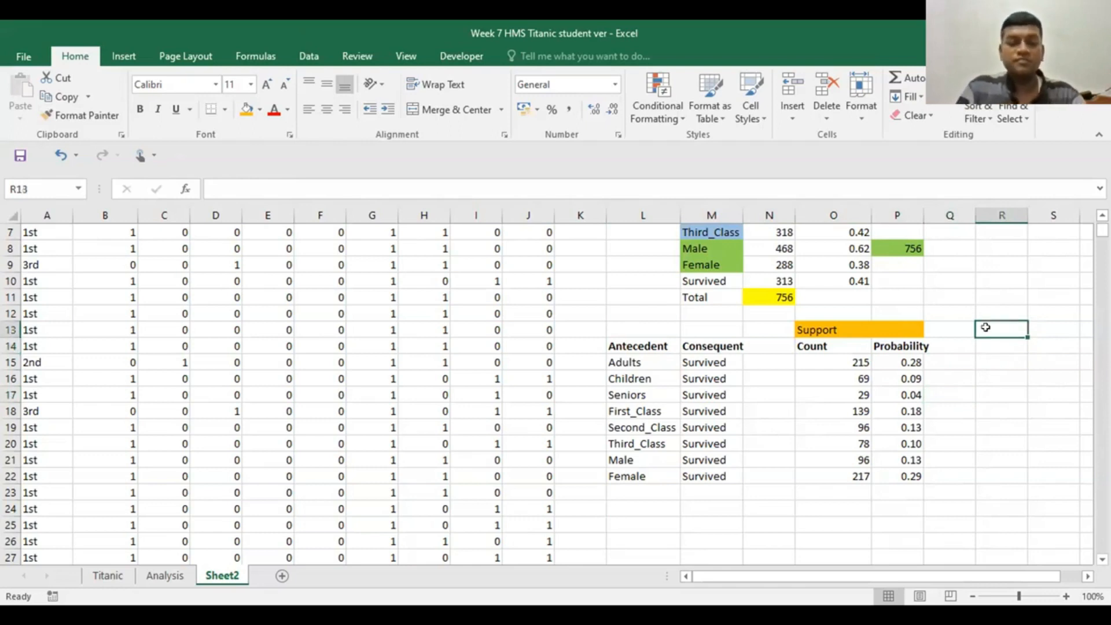
type("Confidence")
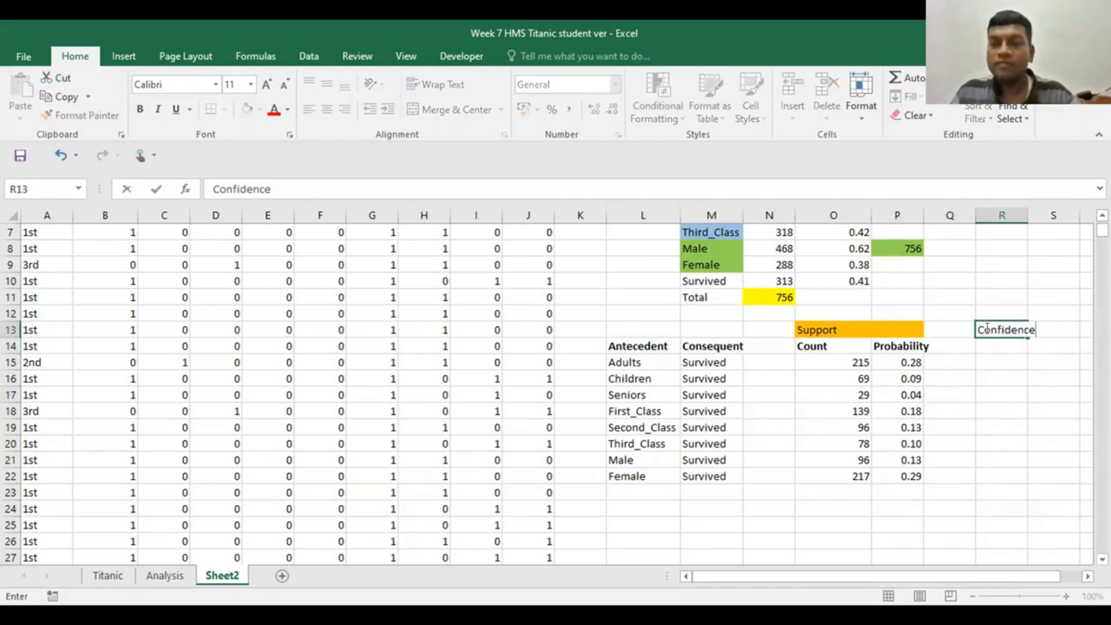
left_click(1088, 577)
left_click(1018, 441)
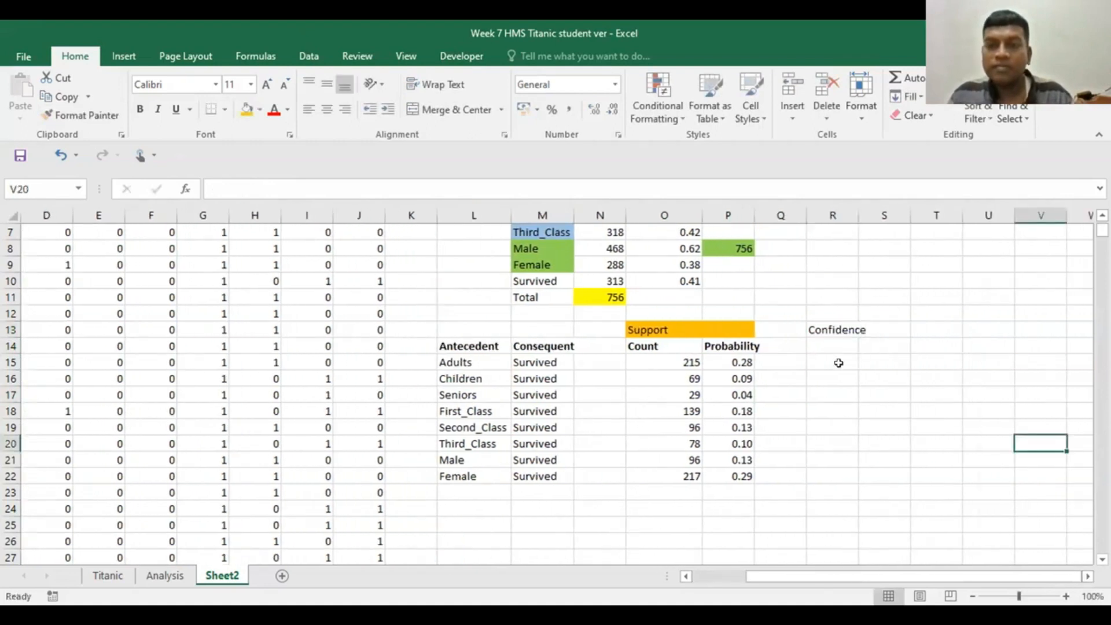
Step: Enter =P15/$O$10 in R15 to divide the Adults support probability by the Survived probability, with the latter as an absolute reference
left_click(834, 351)
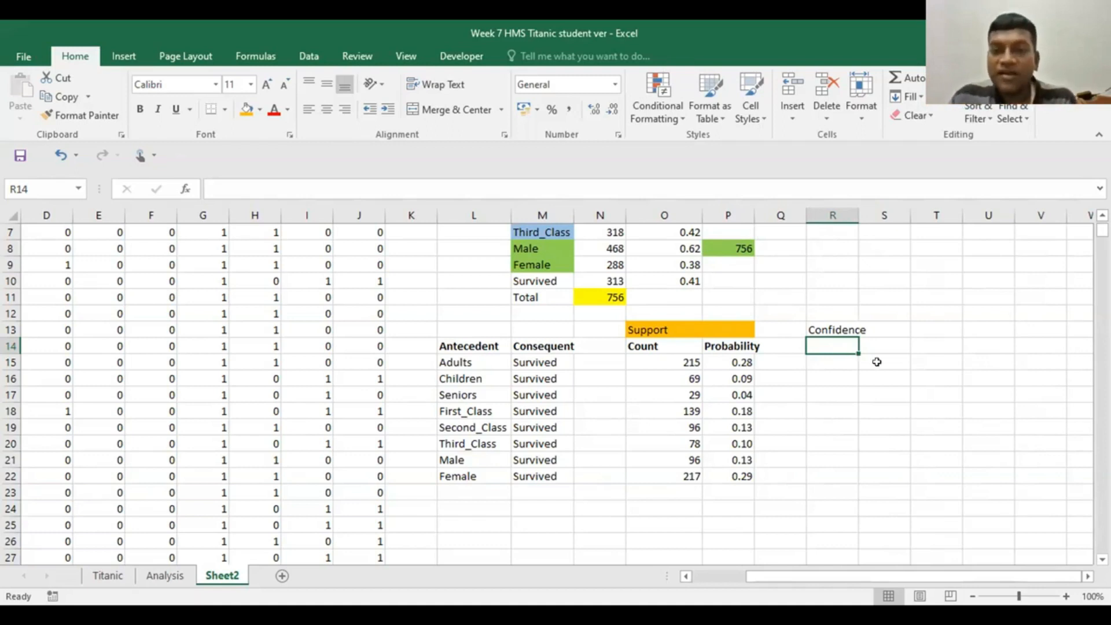
left_click(825, 363)
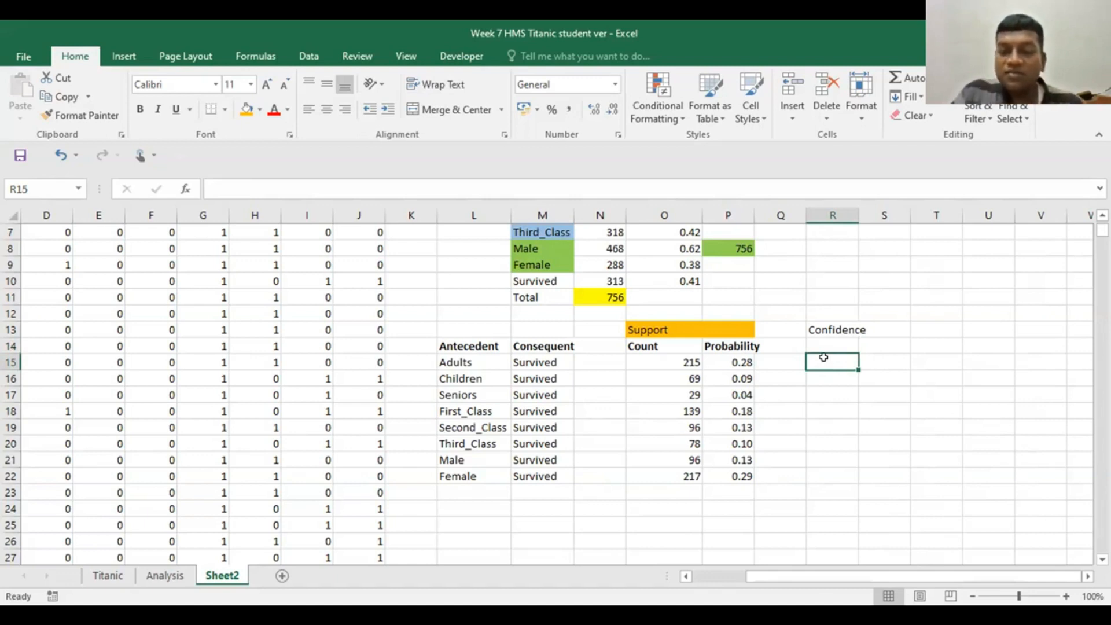
type("=")
left_click(725, 363)
type("/")
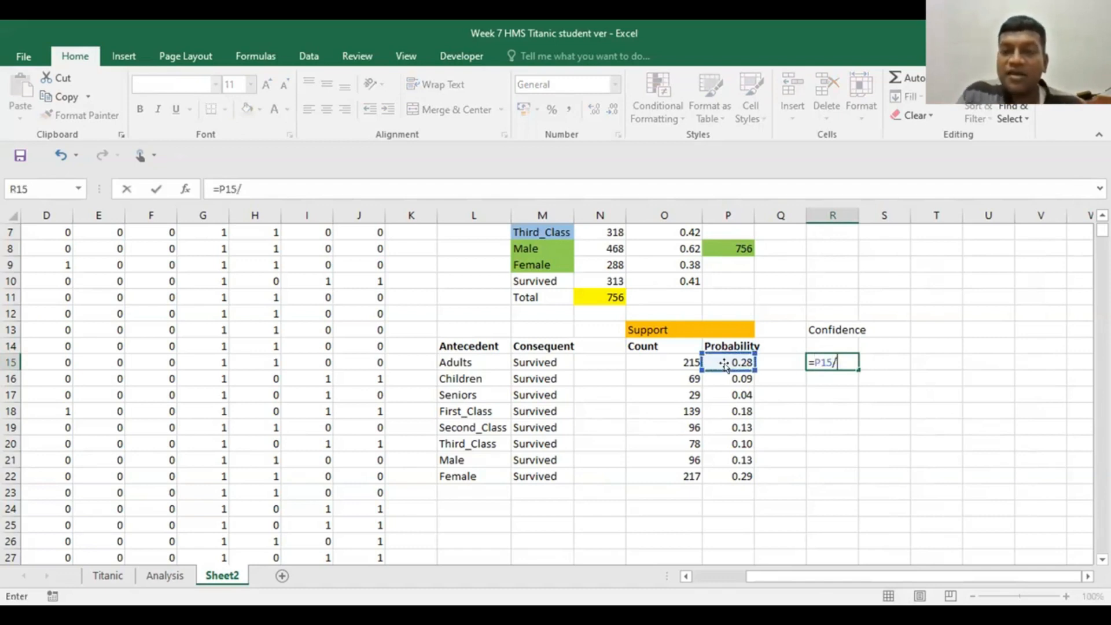
scroll(1036, 350, "up", 2)
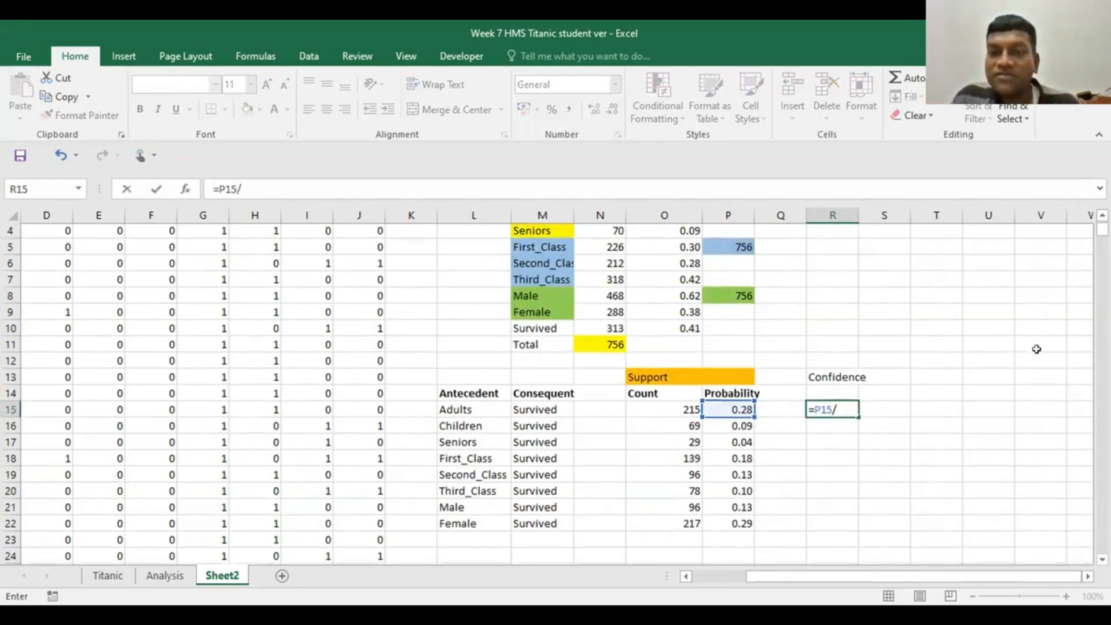
scroll(1036, 350, "up", 1)
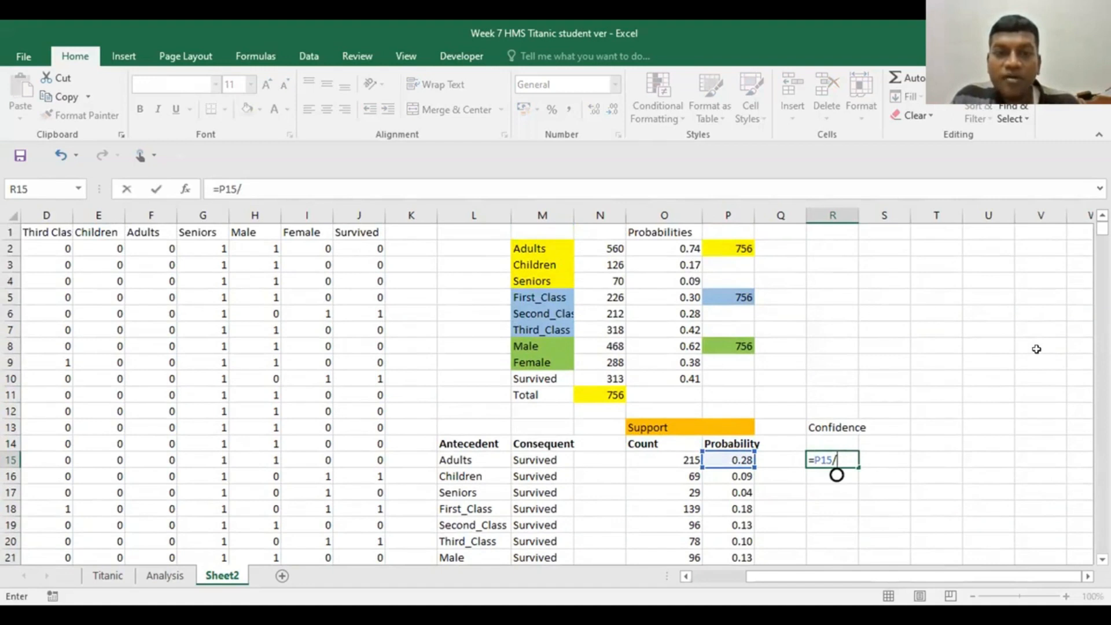
left_click(674, 378)
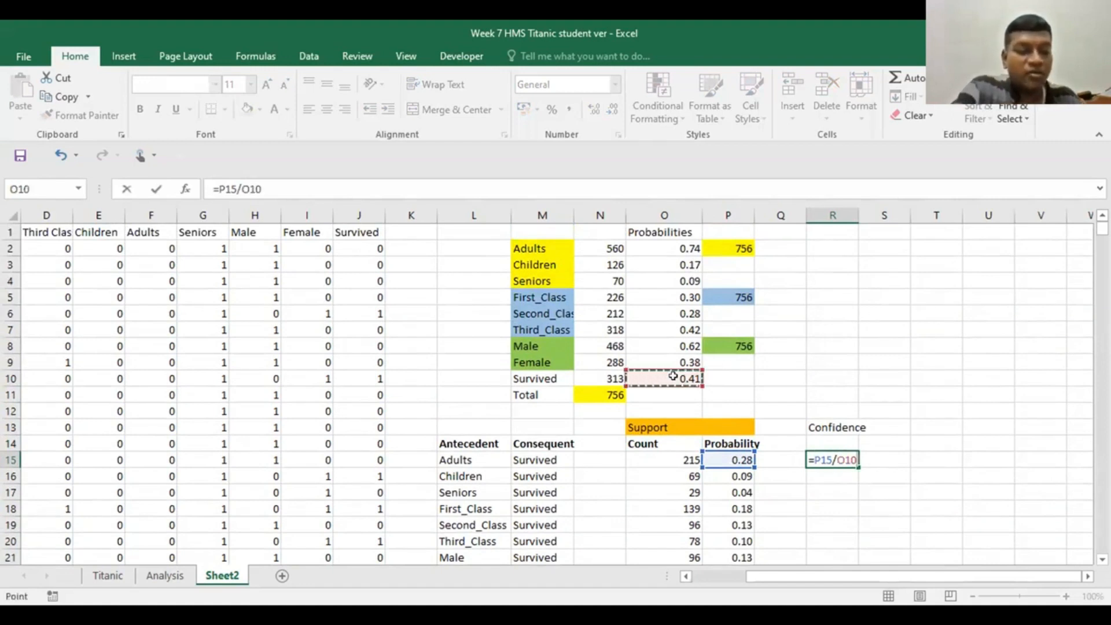
key("F4")
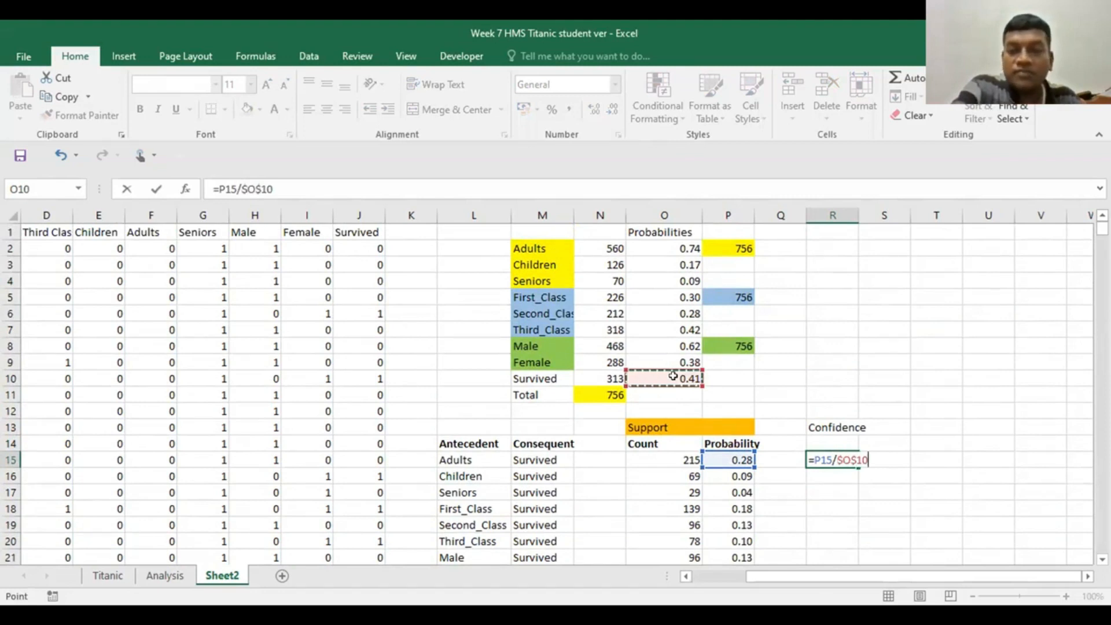
key("Return")
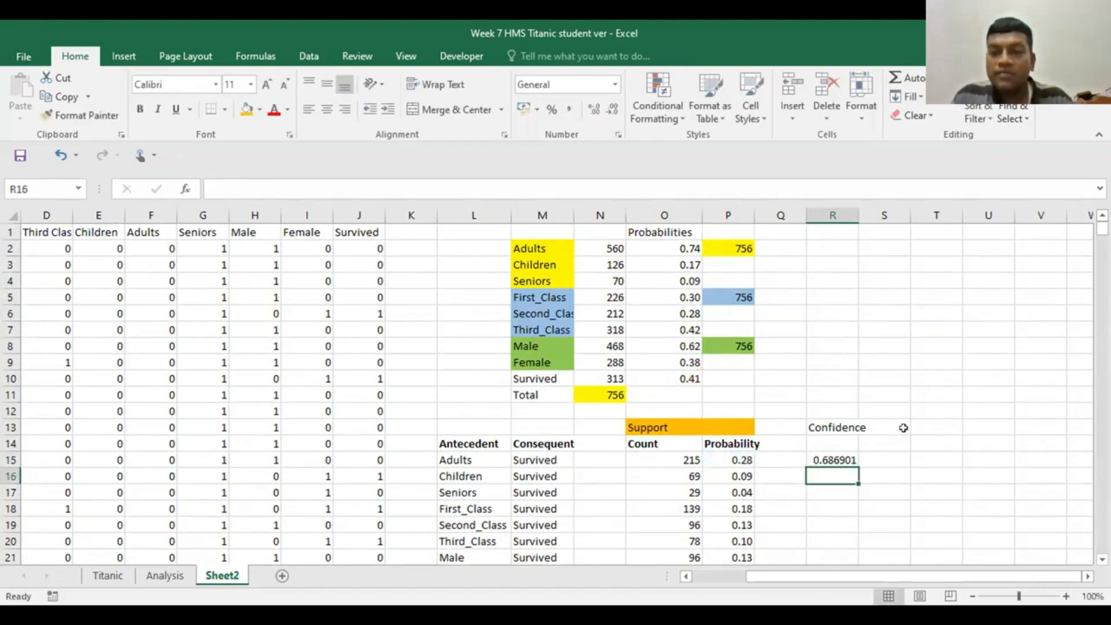
left_click(830, 457)
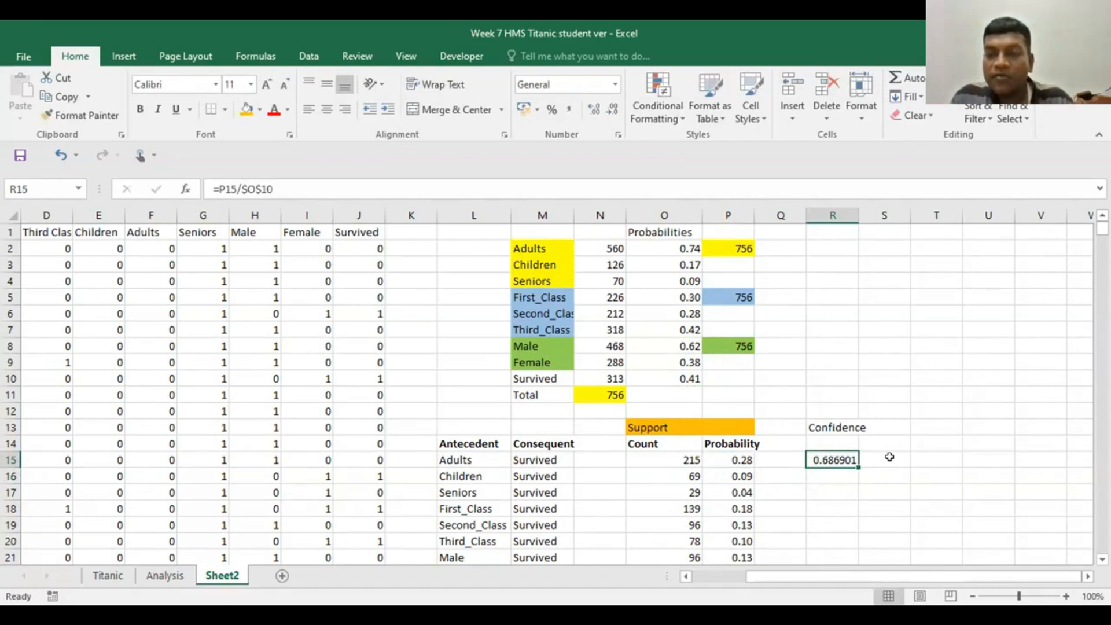
Step: Fill the R15 confidence formula down to R22 and reduce the display of R15:R22 to two decimal places
scroll(887, 457, "down", 2)
left_click_drag(854, 367, 842, 480)
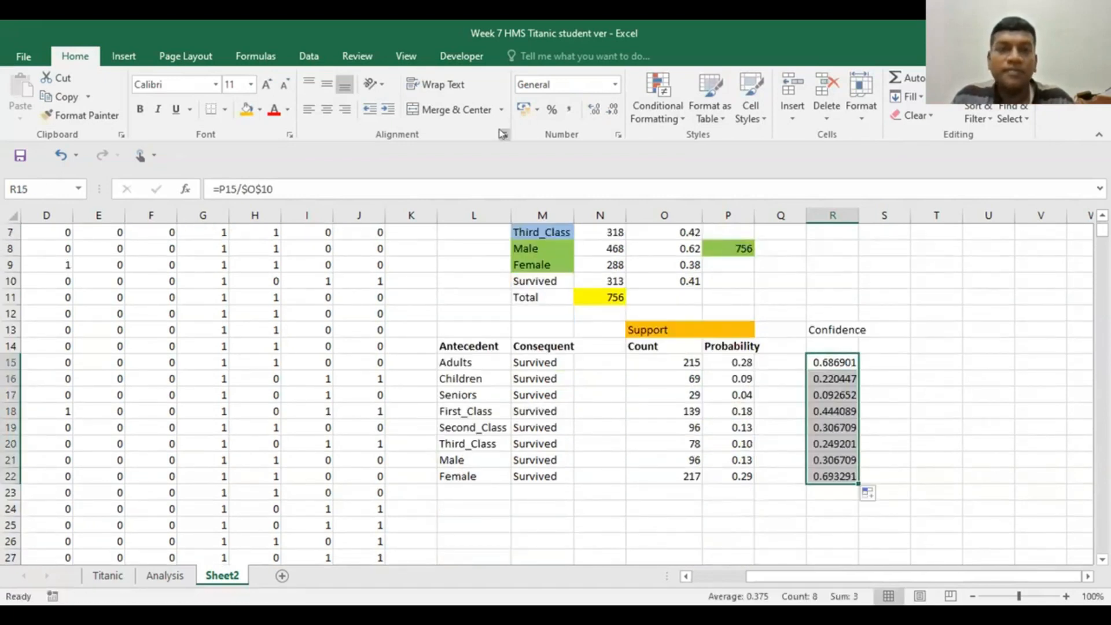
left_click(614, 109)
left_click(615, 110)
left_click(615, 109)
left_click(615, 109)
left_click(923, 398)
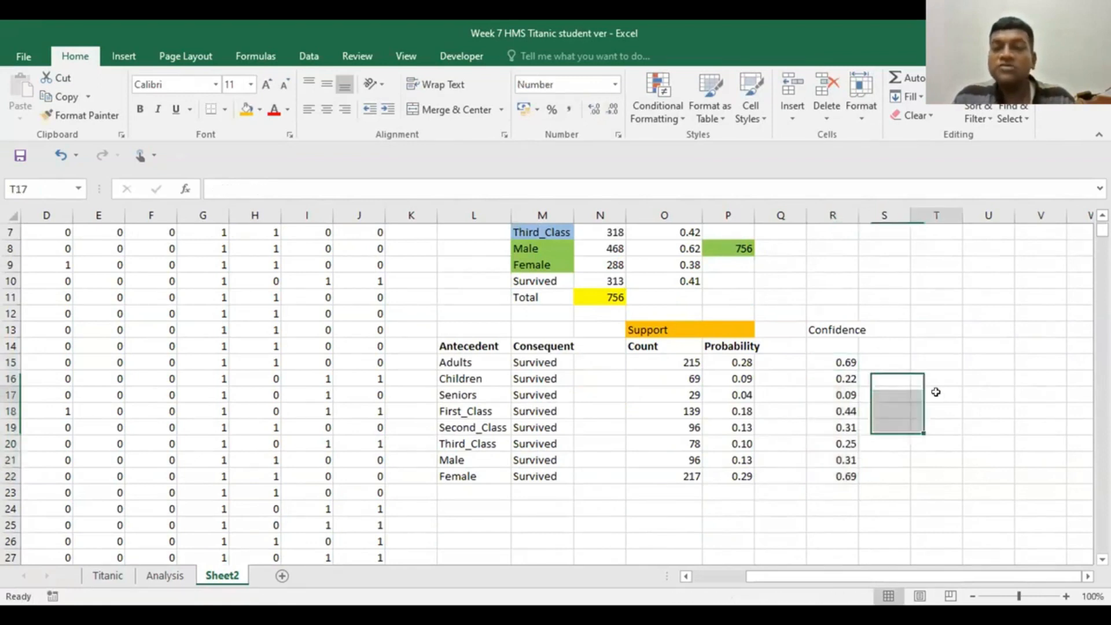
Step: Shade the Confidence heading cells R13:S13 with the Blue, Accent 1, Lighter 40% fill
left_click_drag(825, 328, 871, 325)
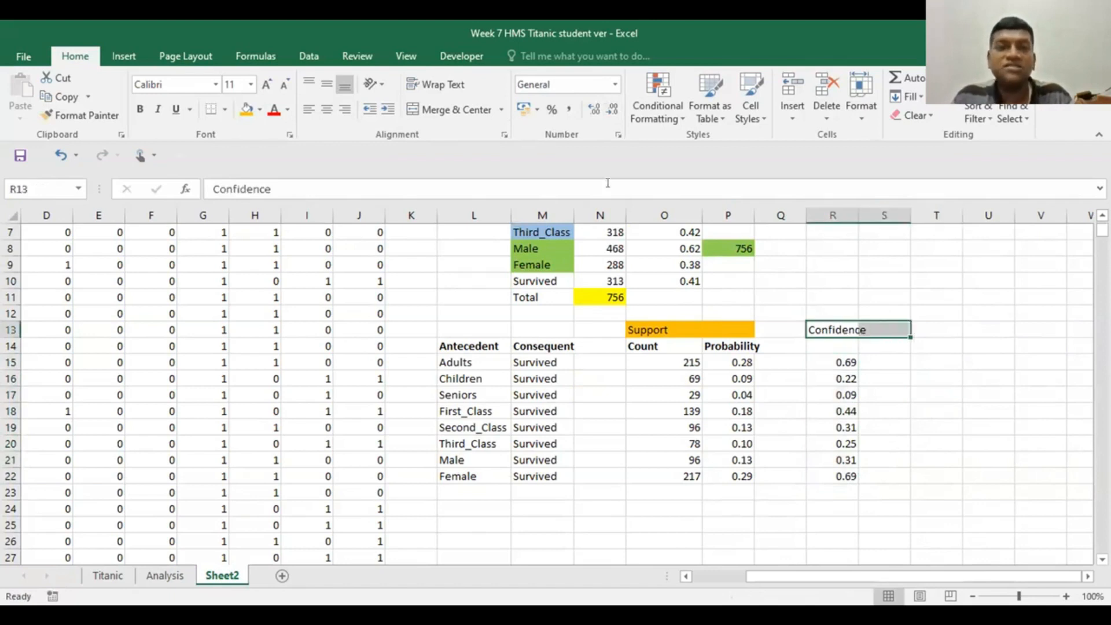
left_click(246, 109)
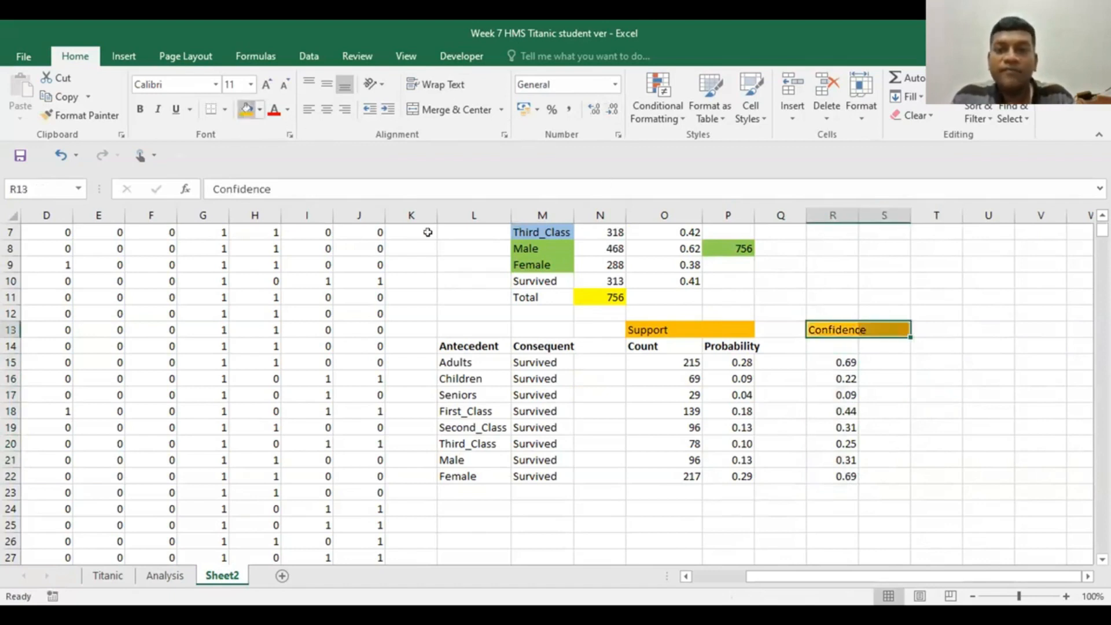
left_click(259, 109)
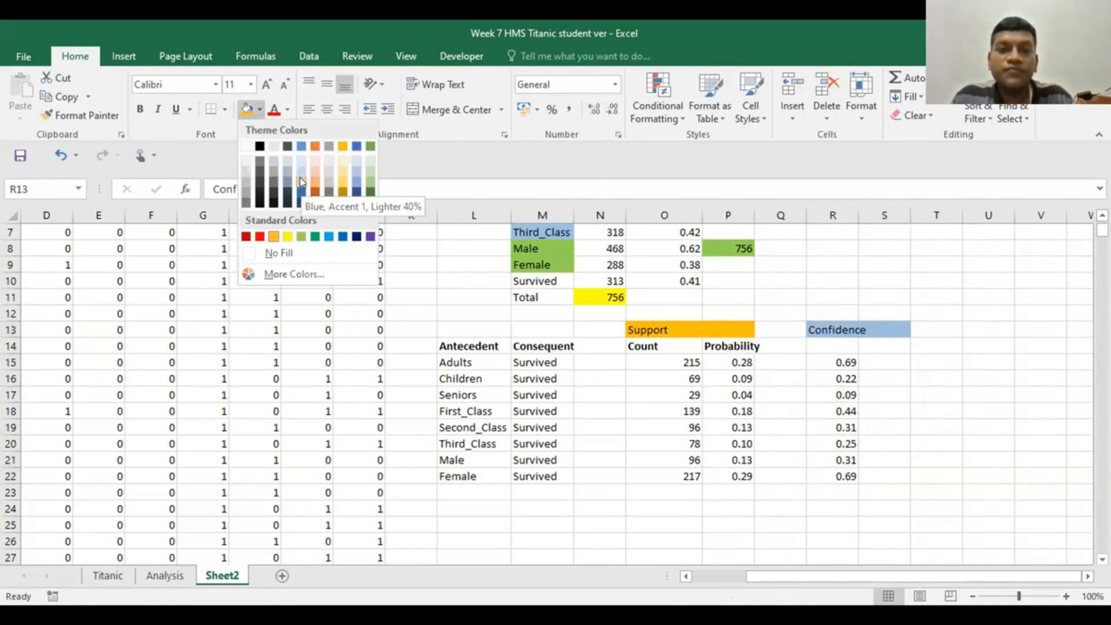
left_click(954, 435)
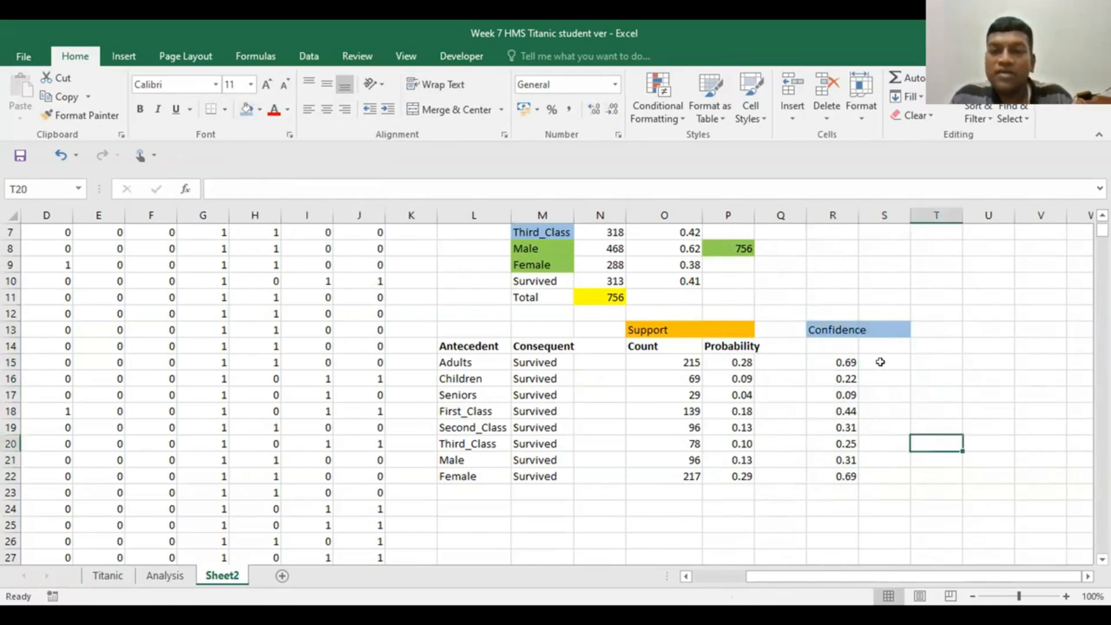
Step: Enter =O15/$N$10 in S15 to divide the Adults support count by the Survived count, with the latter as an absolute reference
left_click(880, 362)
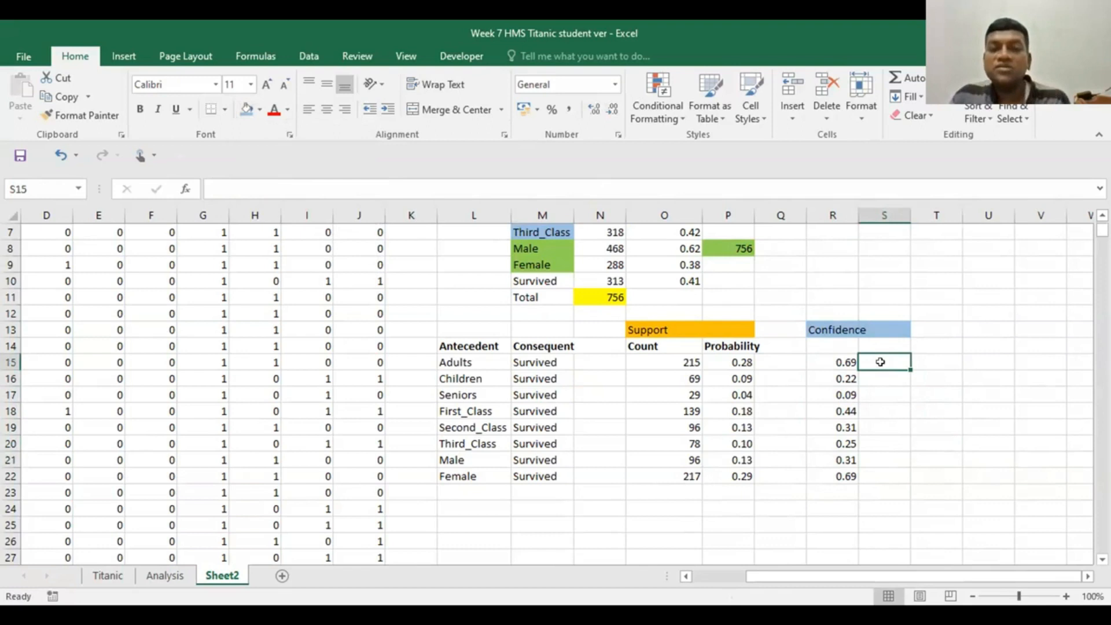
type("=")
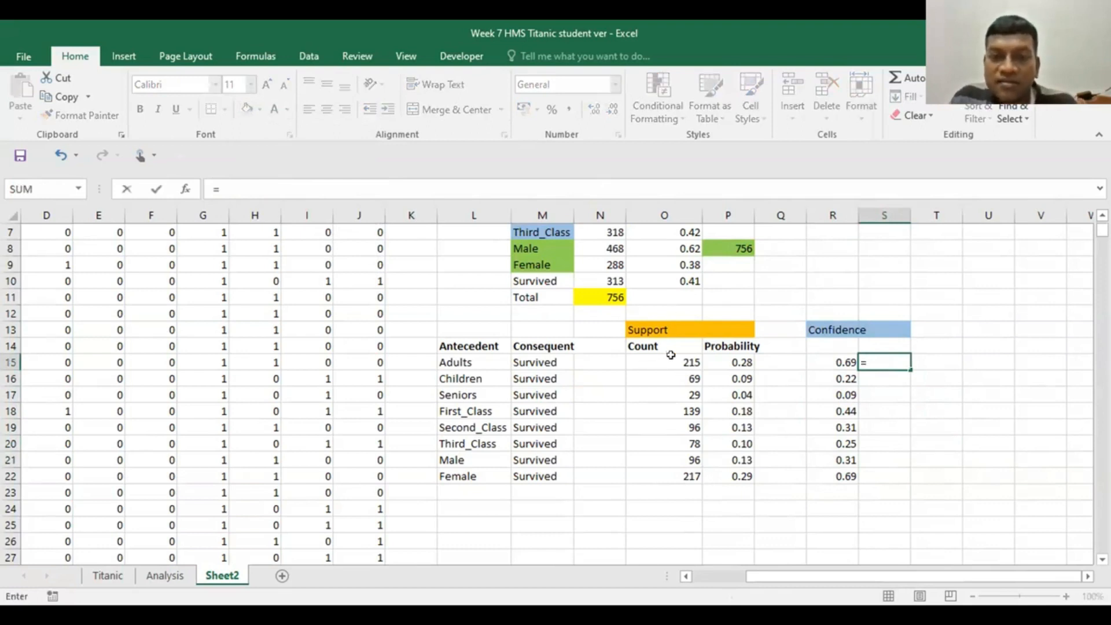
left_click(670, 355)
type("/")
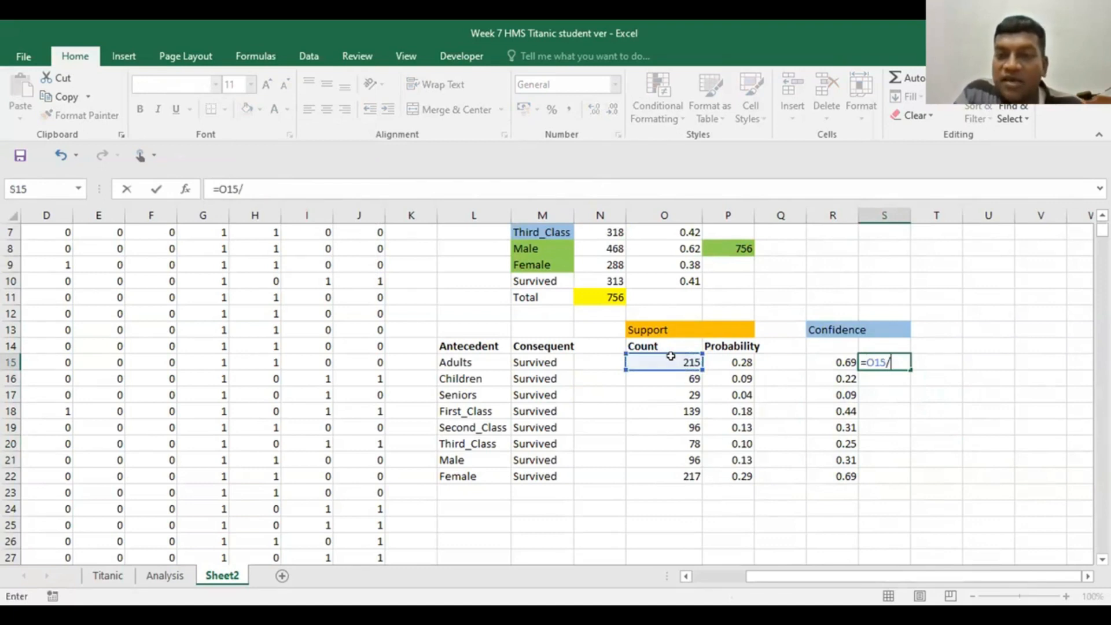
left_click(607, 277)
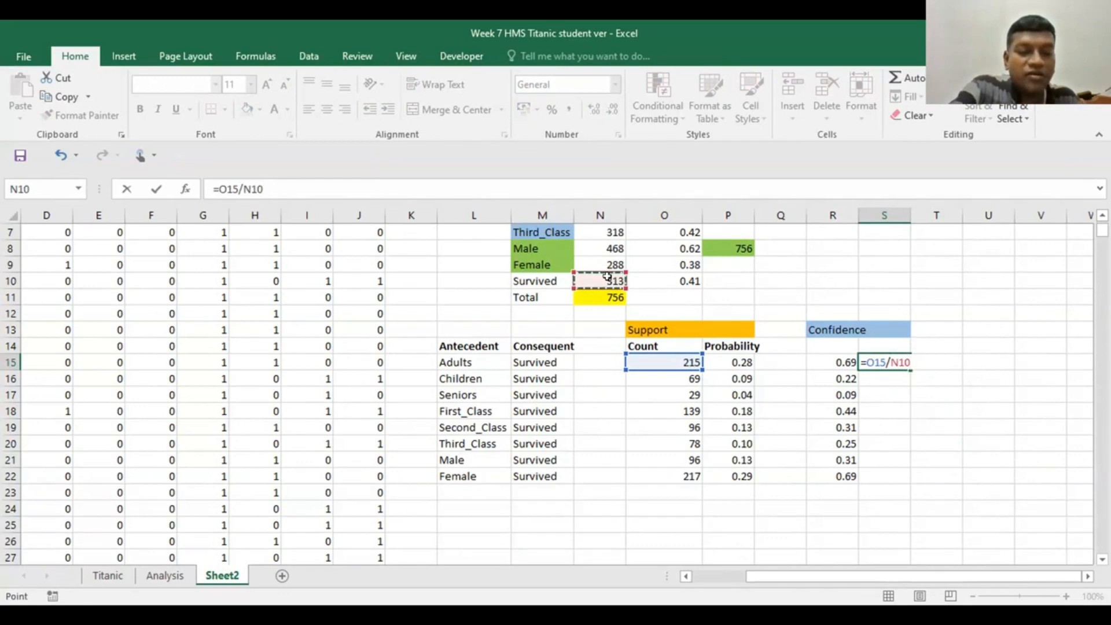
key("F4")
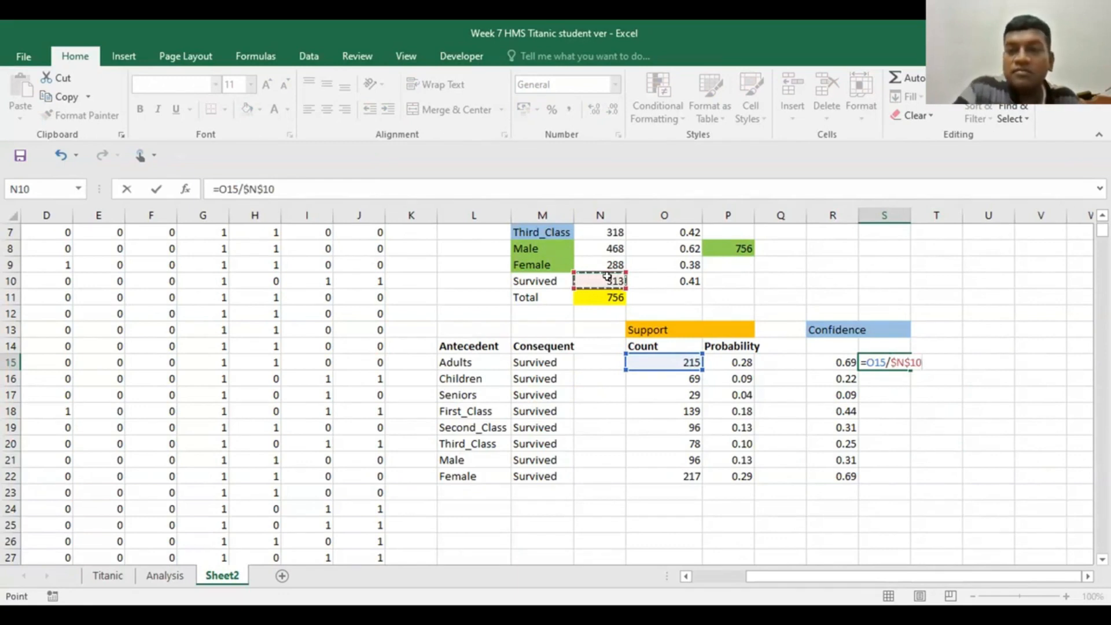
key("Return")
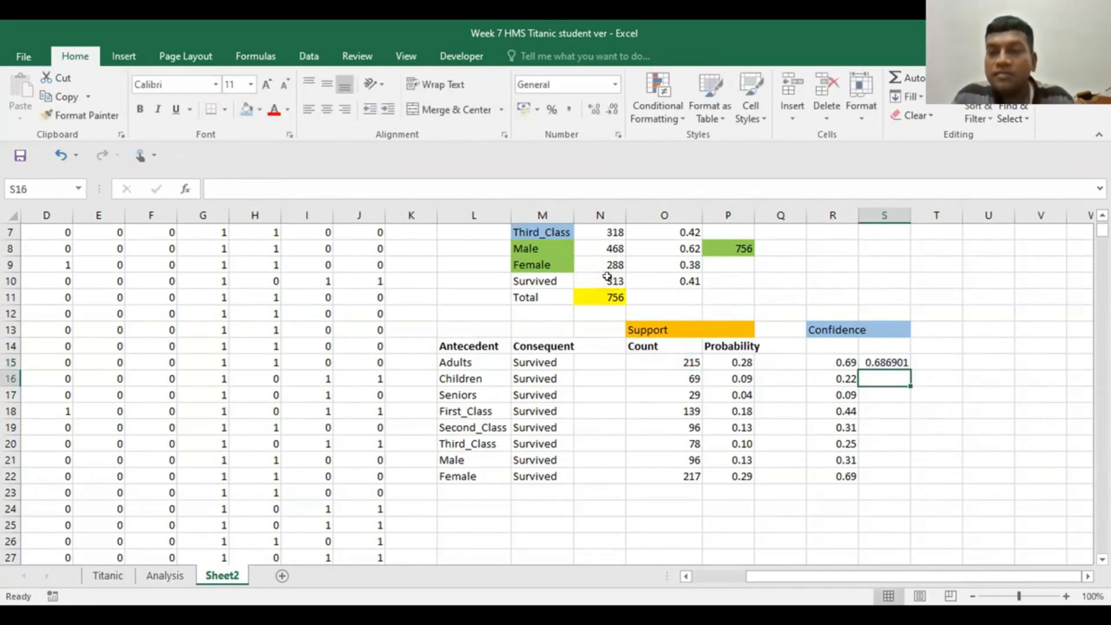
Step: Fill the S15 count-based confidence formula down to S22 and reduce the display of S15:S22 to two decimal places
left_click(883, 360)
left_click_drag(910, 370, 892, 478)
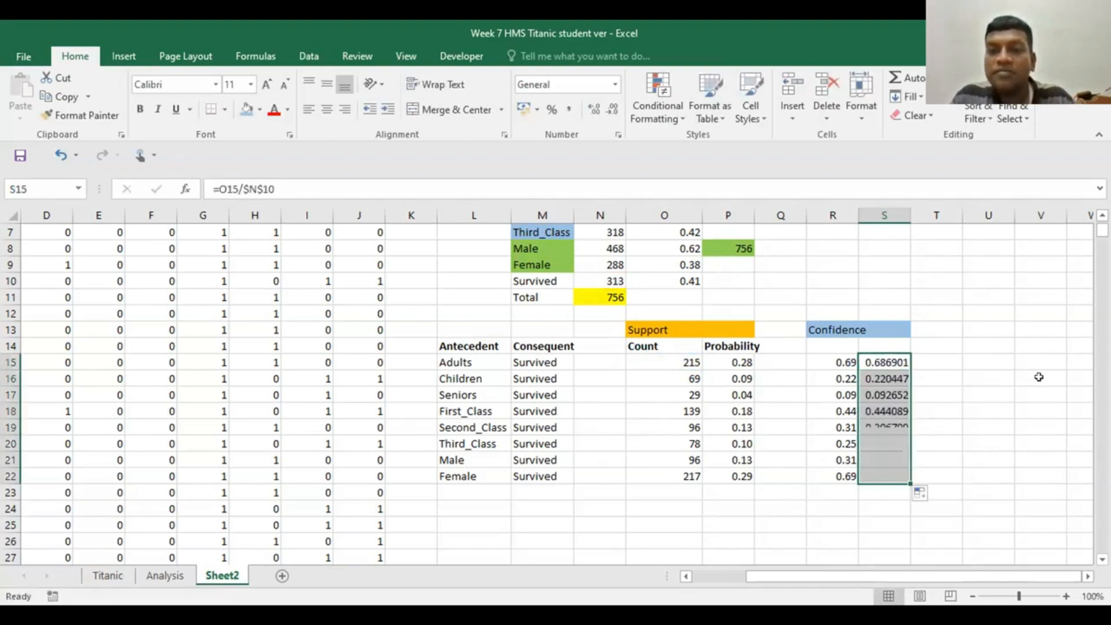
left_click(613, 109)
left_click(614, 109)
left_click(614, 109)
left_click(613, 109)
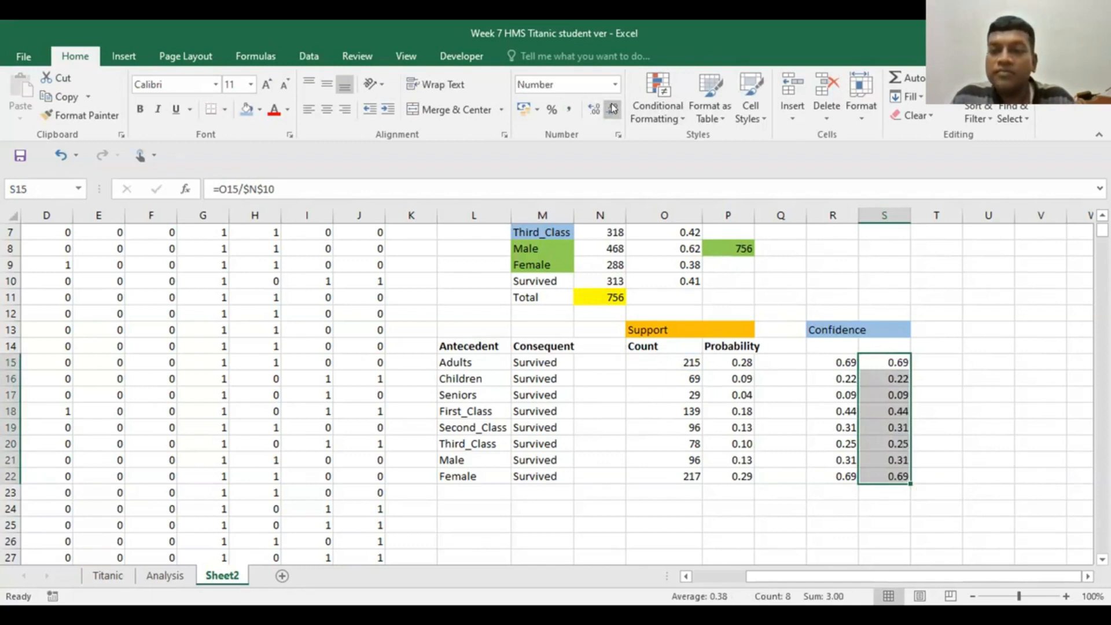
left_click(995, 353)
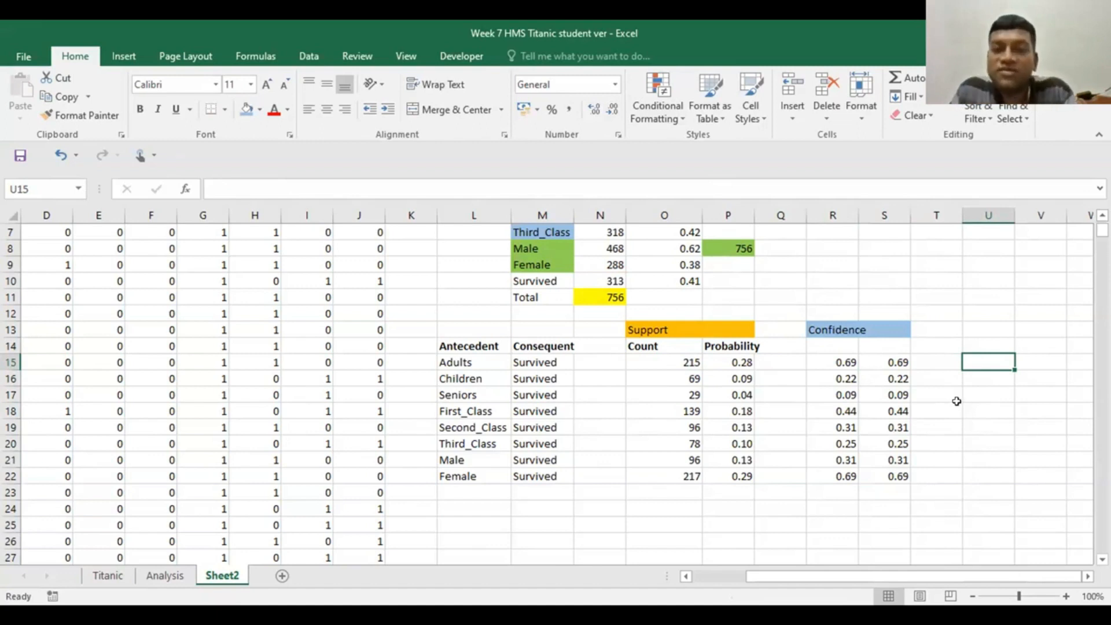
Step: Compare the support probabilities in P15:P22 and the confidence values in S15:S22 across the antecedent categories
left_click_drag(724, 358, 722, 476)
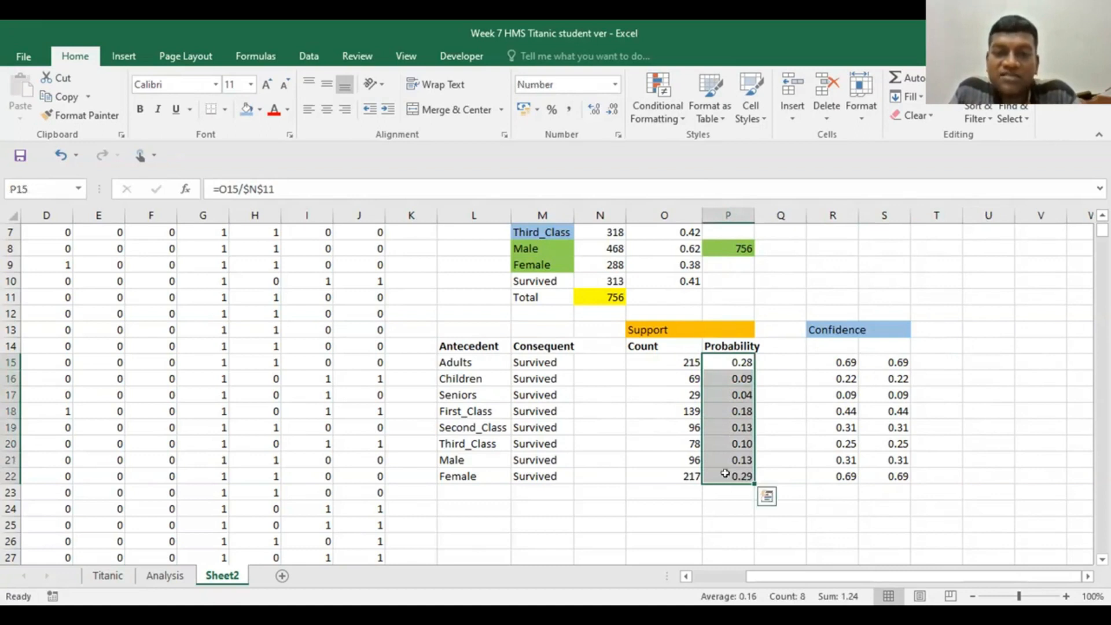
left_click(724, 473)
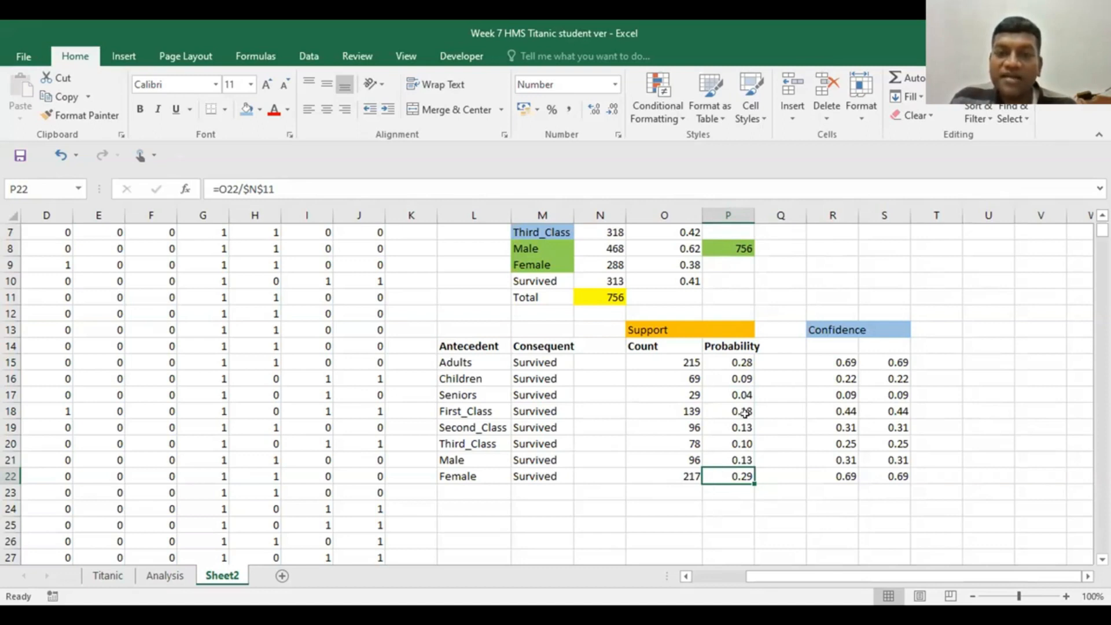
left_click(722, 357)
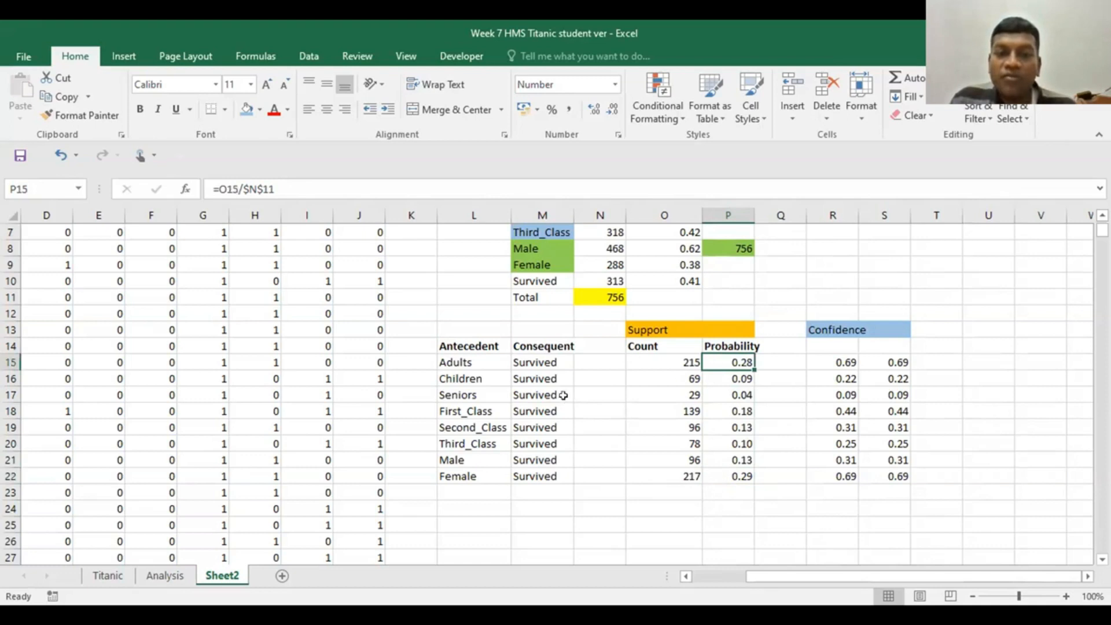
left_click(723, 391)
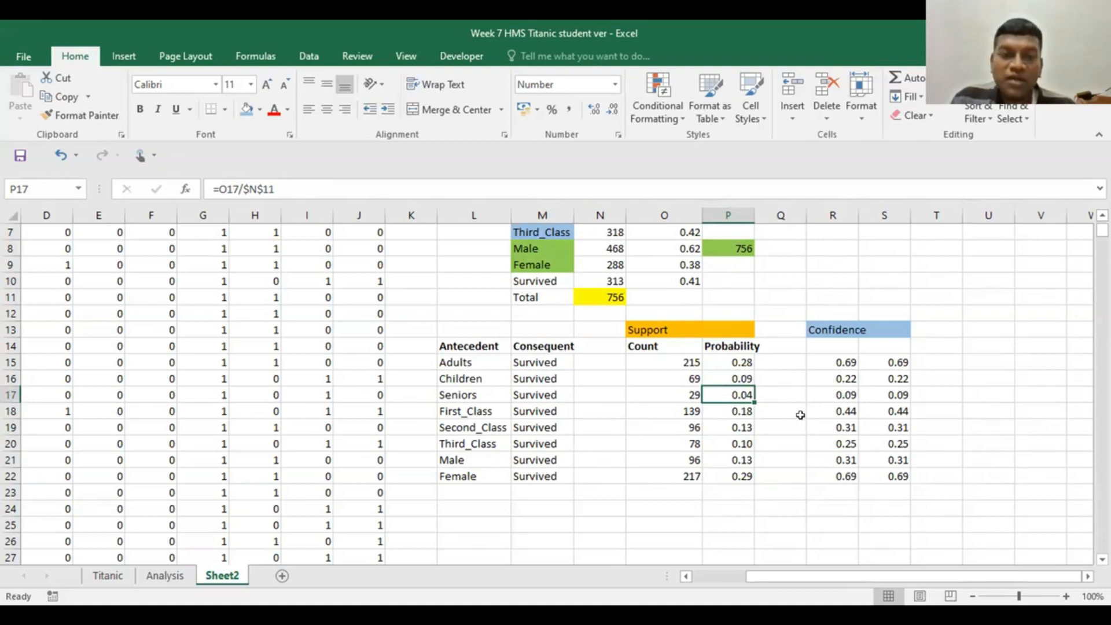
left_click(725, 378)
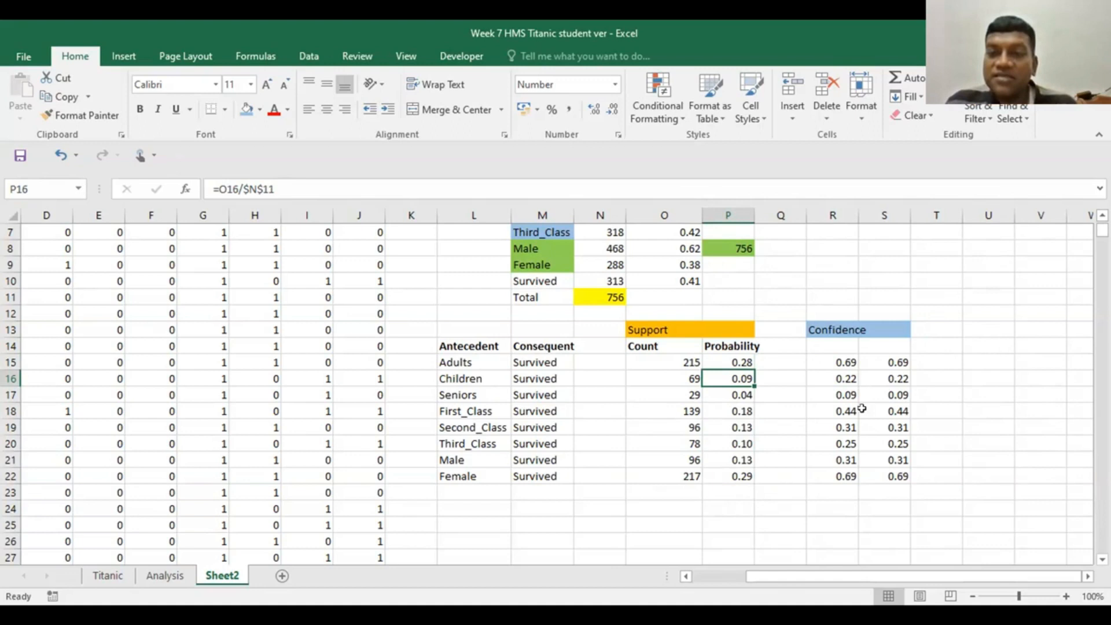
left_click(882, 362)
mouse_move(883, 363)
left_mouse_down()
mouse_move(882, 478)
mouse_move(879, 362)
left_mouse_up()
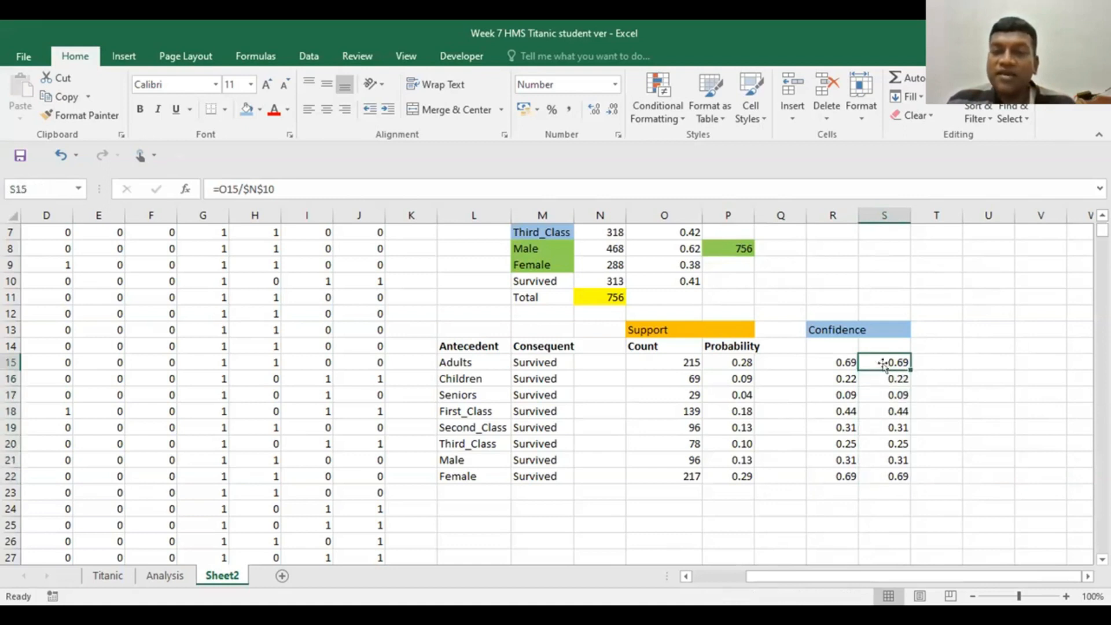
left_click(881, 477)
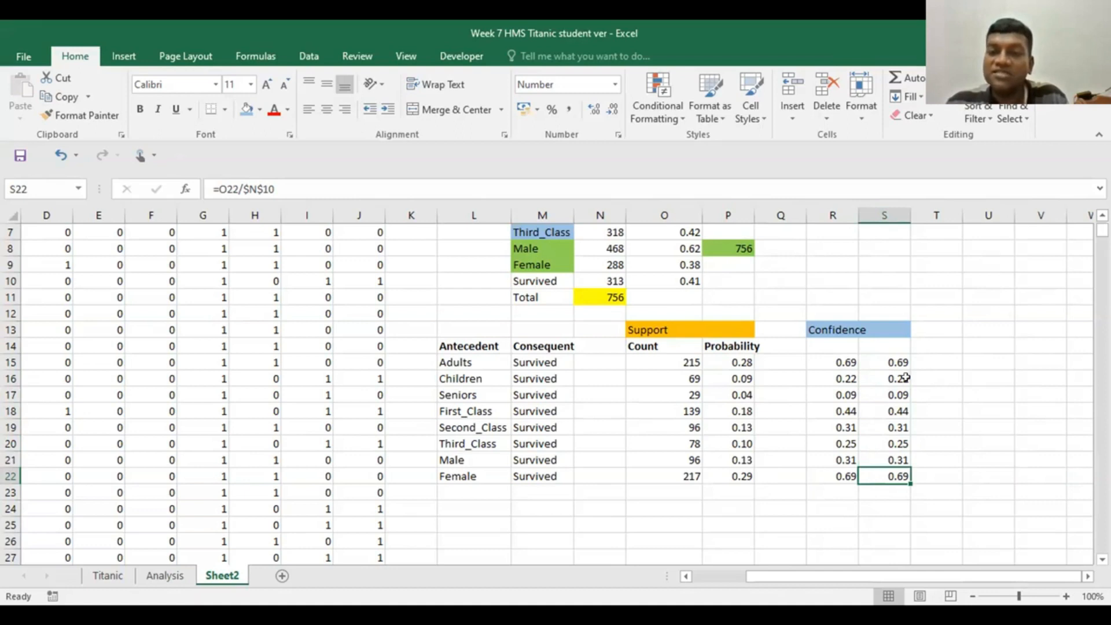
left_click(884, 392)
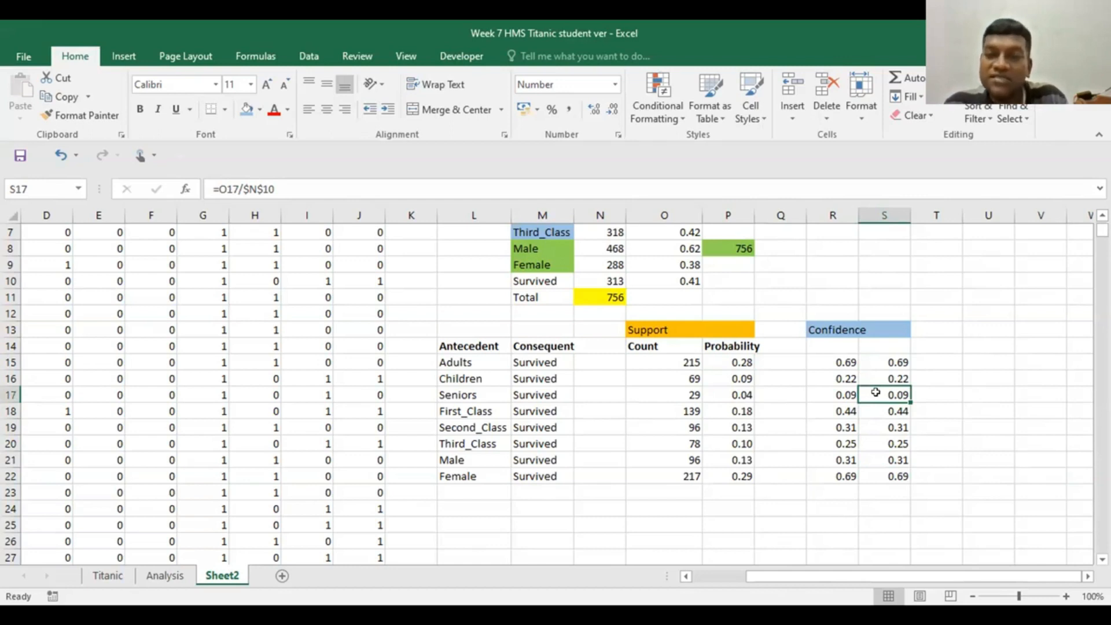
left_click(892, 457)
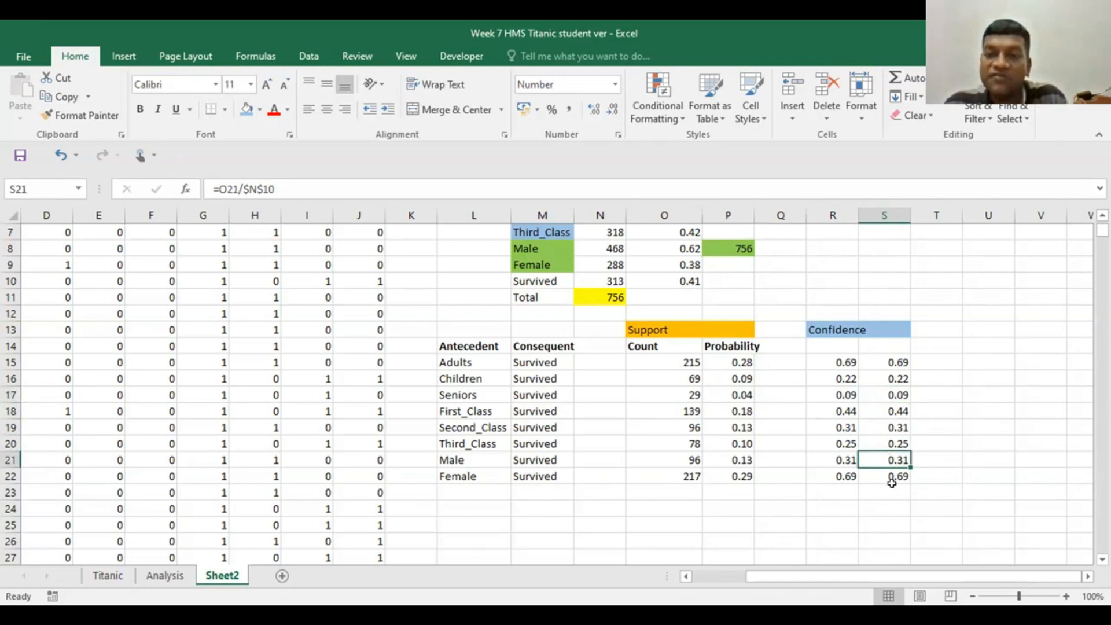
left_click(891, 443)
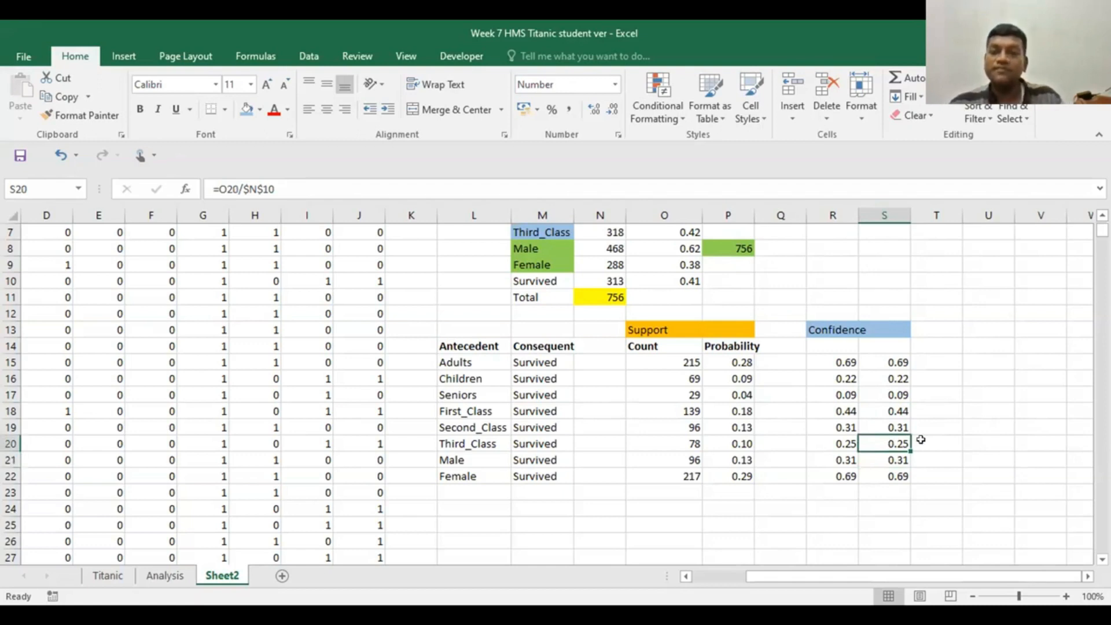
Step: Enter the heading Lift in cell U13, in line with the Support and Confidence headings
double_click(1087, 574)
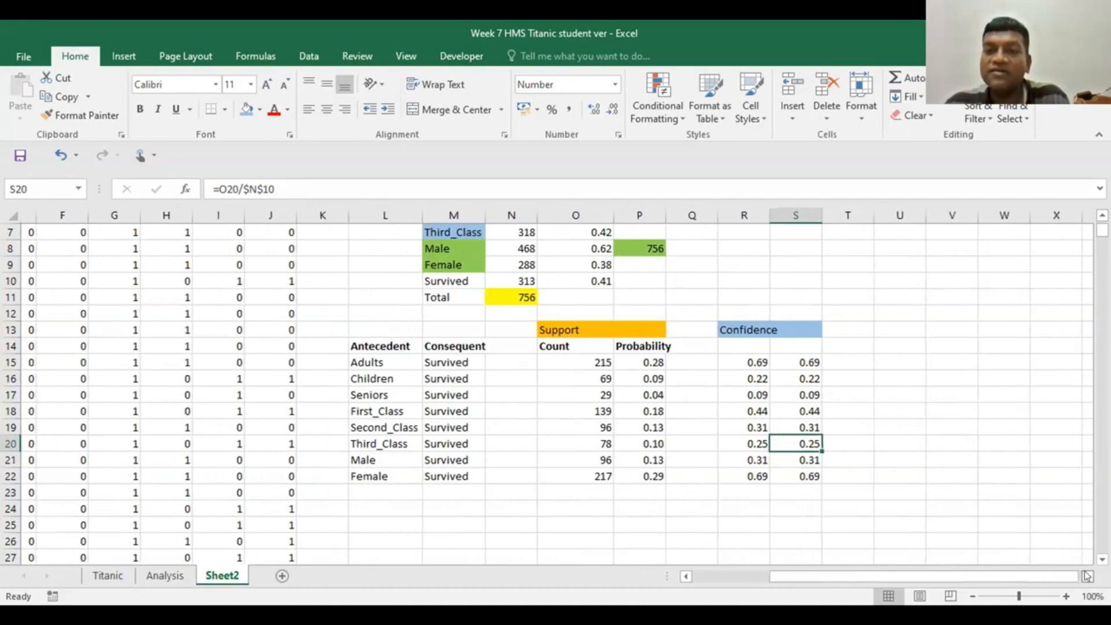
left_click(1087, 575)
left_click(818, 331)
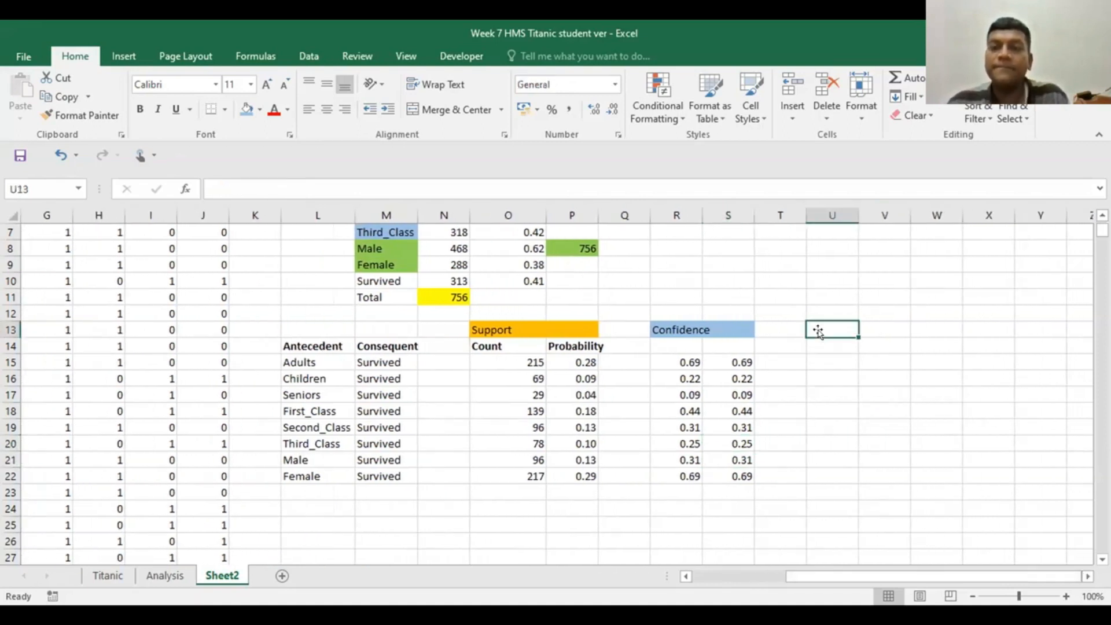
type("Lift")
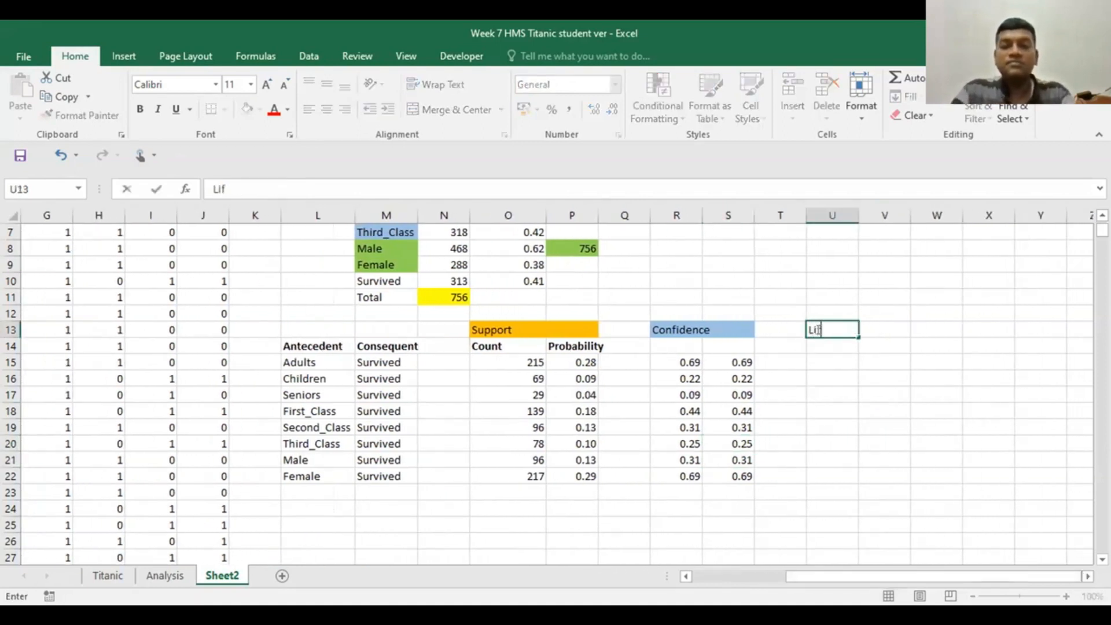
left_click(894, 442)
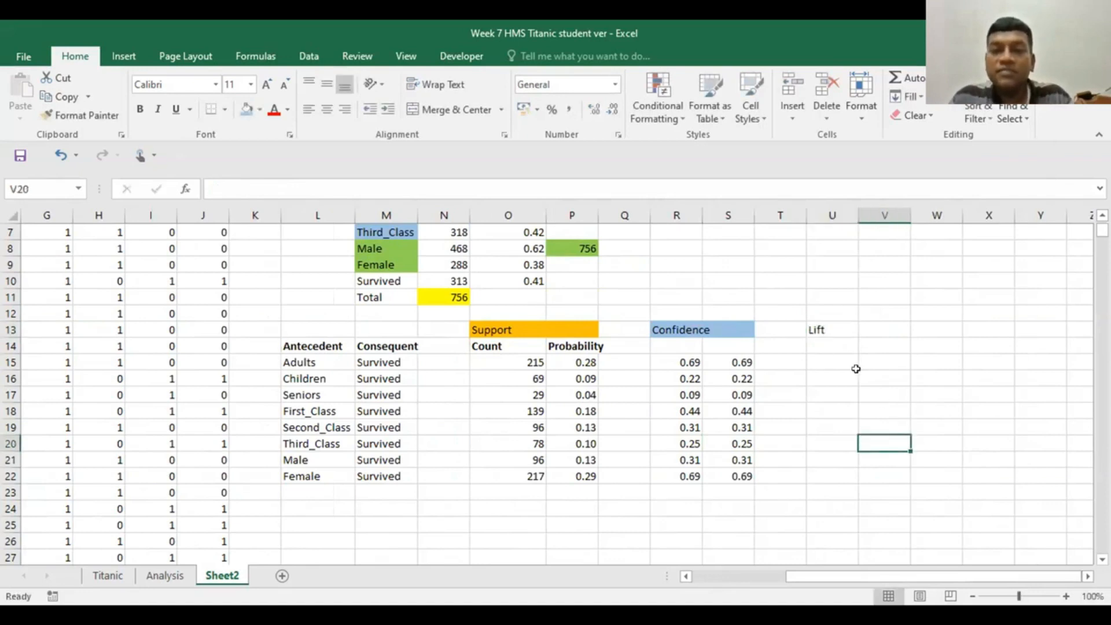
Step: Shade the Lift heading cells U13:V13 with the standard light blue fill
left_click_drag(821, 327, 868, 326)
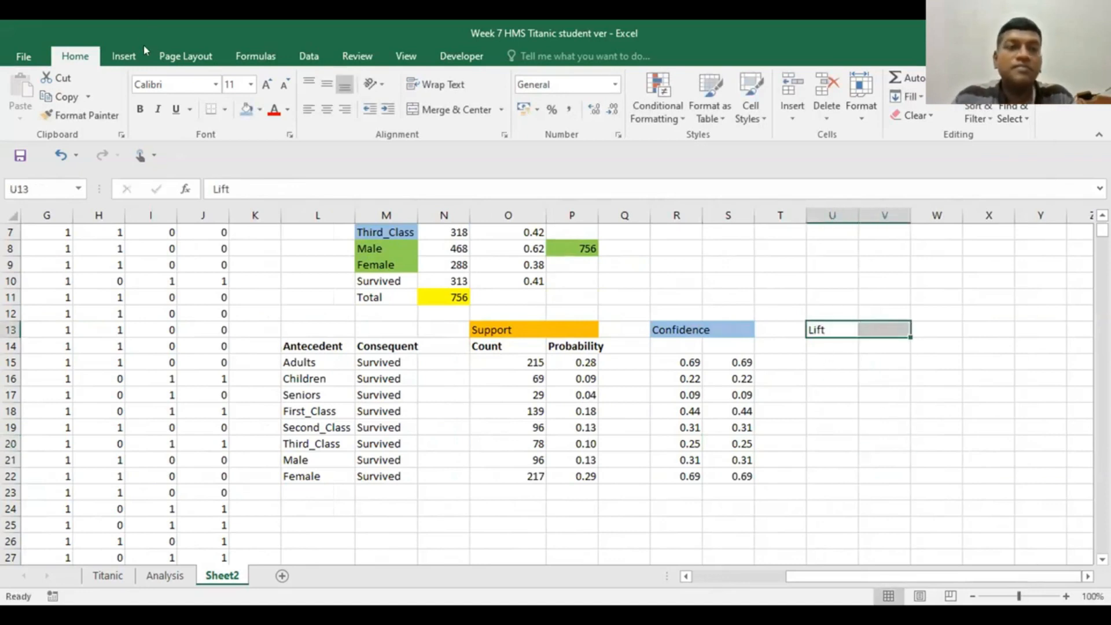
left_click(258, 110)
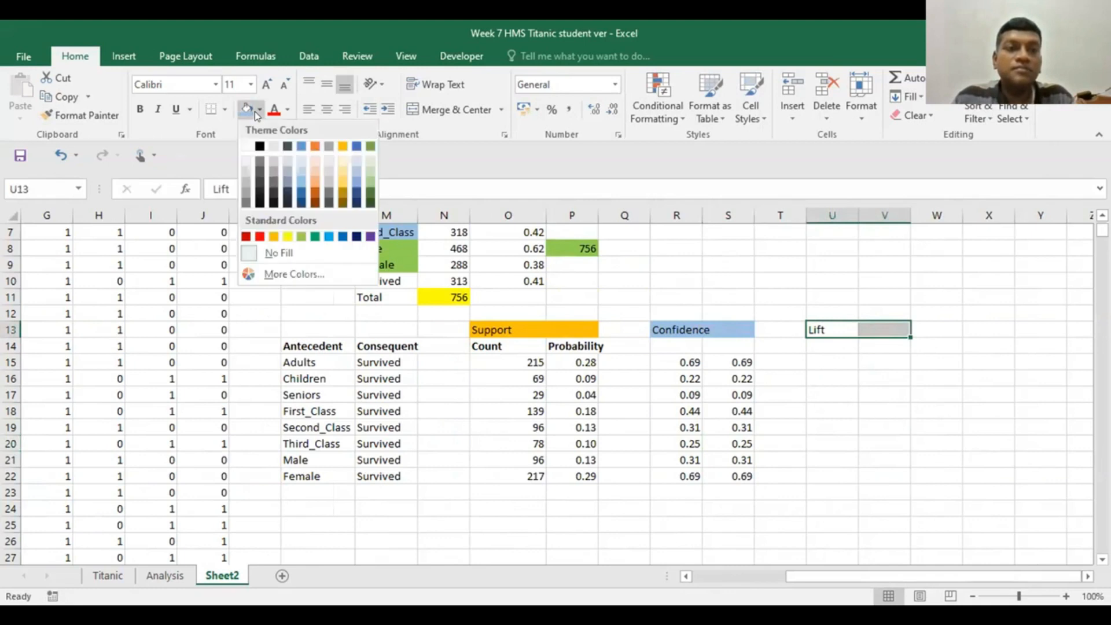
left_click(329, 239)
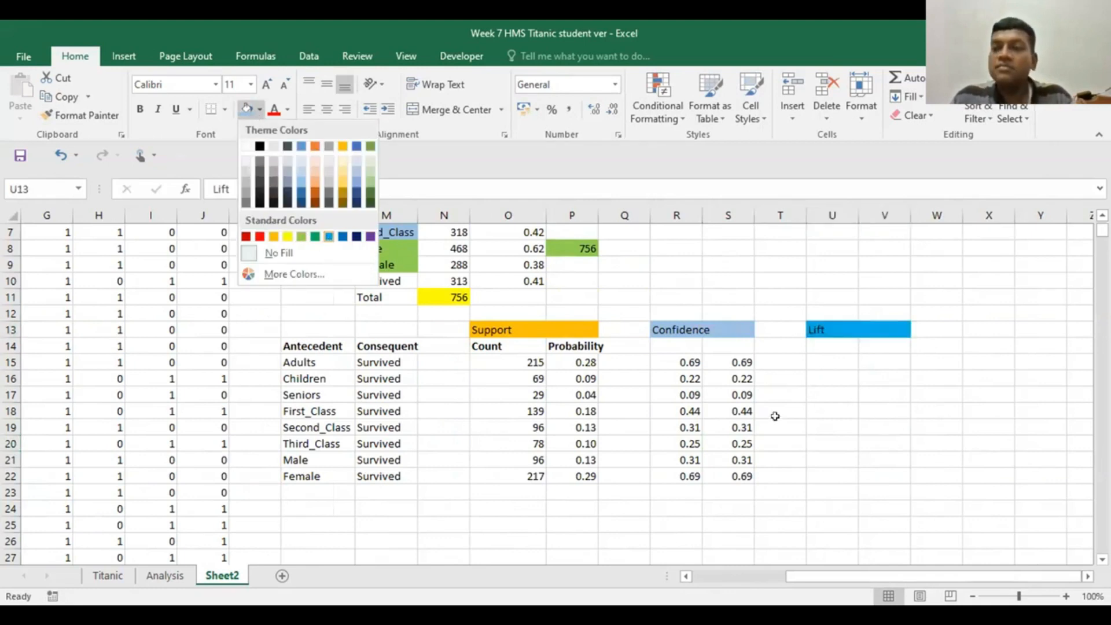
left_click(910, 435)
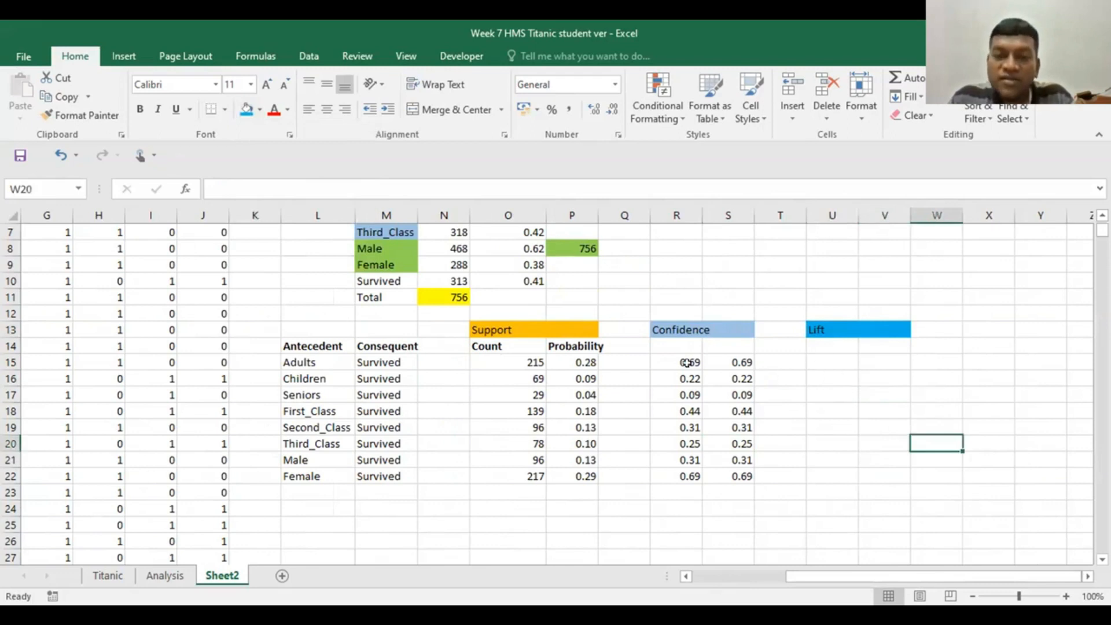
Step: Calculate the lift for Adults in U15 with the formula =S15/O2, dividing confidence by the category's probability
left_click(824, 364)
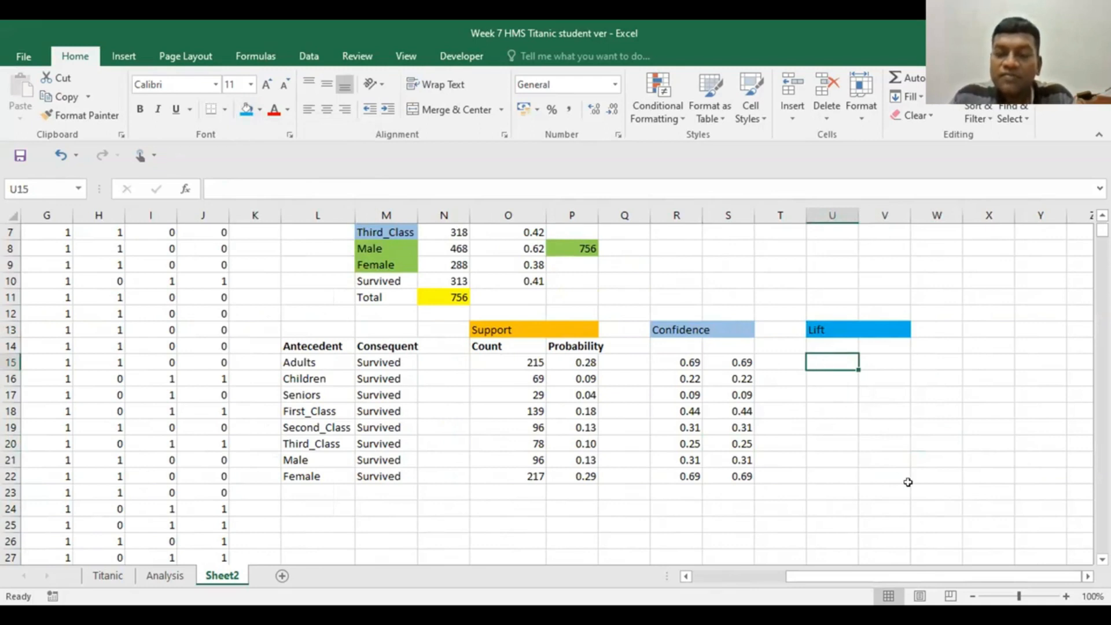
type("=")
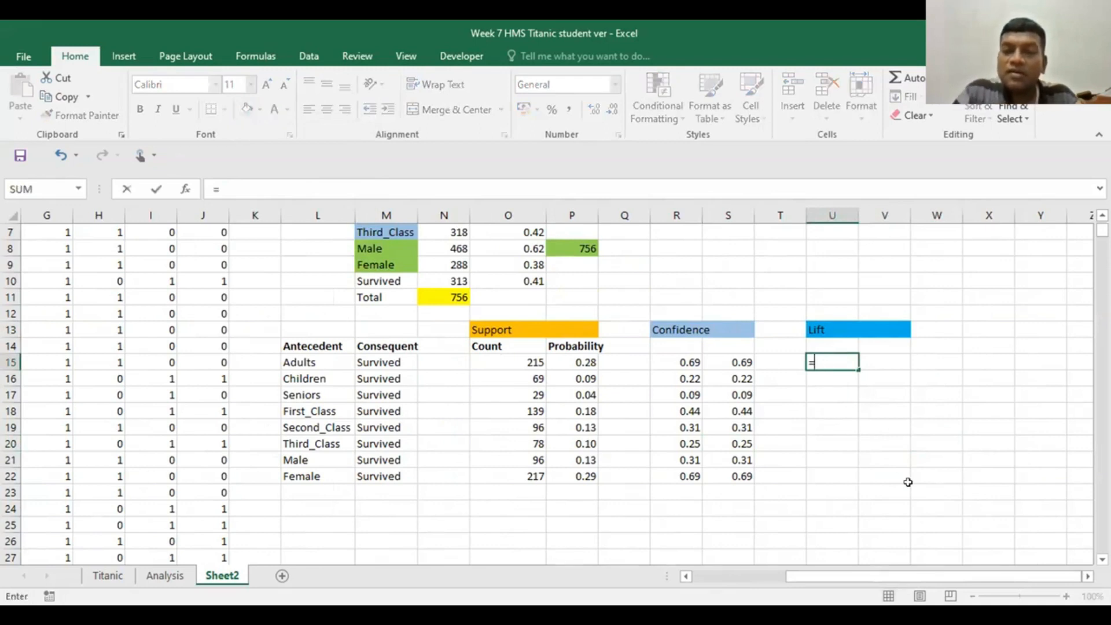
left_click(737, 355)
type("/")
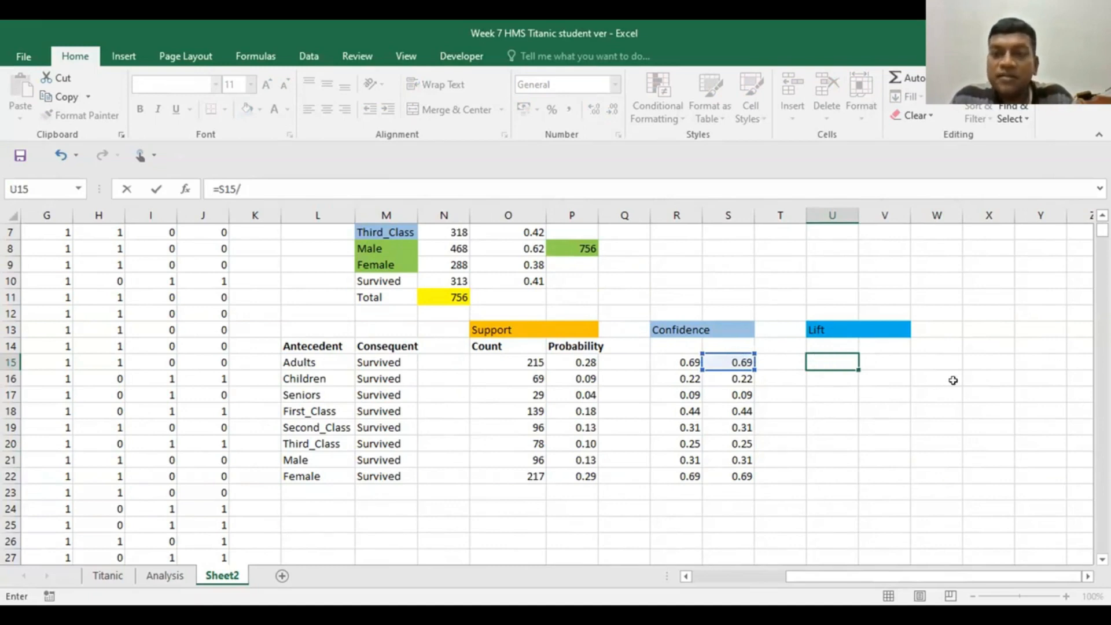
scroll(954, 380, "up", 1)
scroll(954, 380, "up", 1)
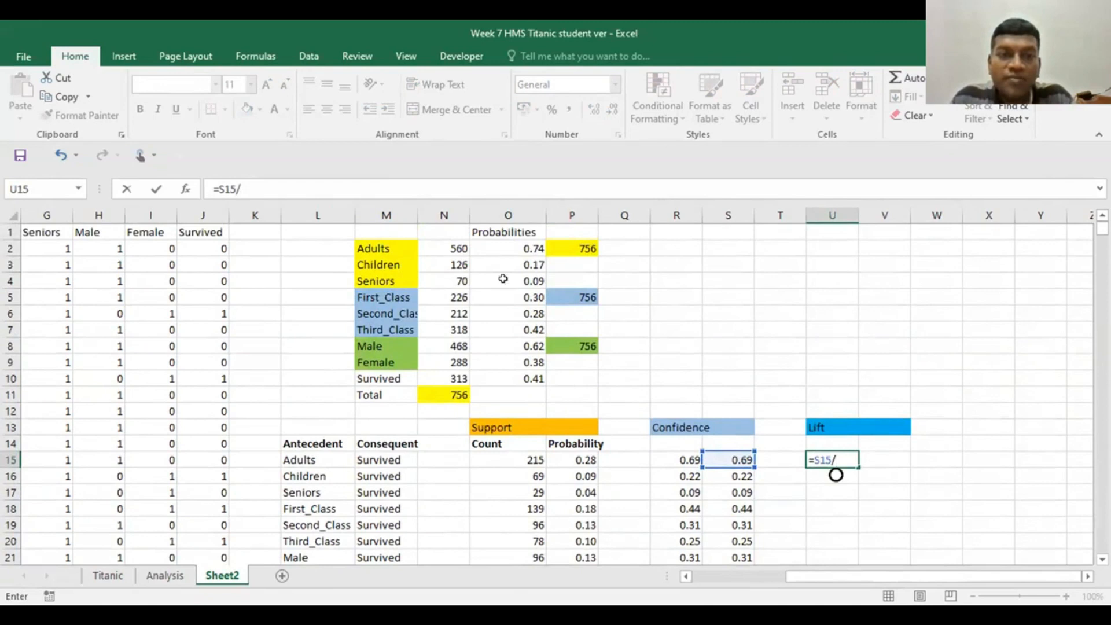
left_click(515, 248)
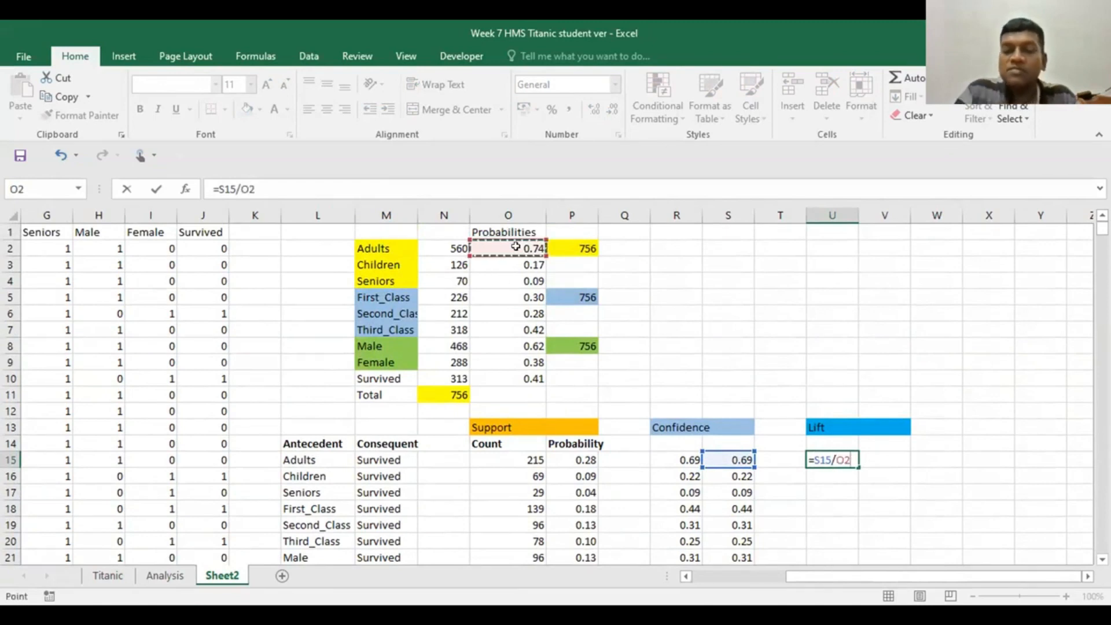
key("Return")
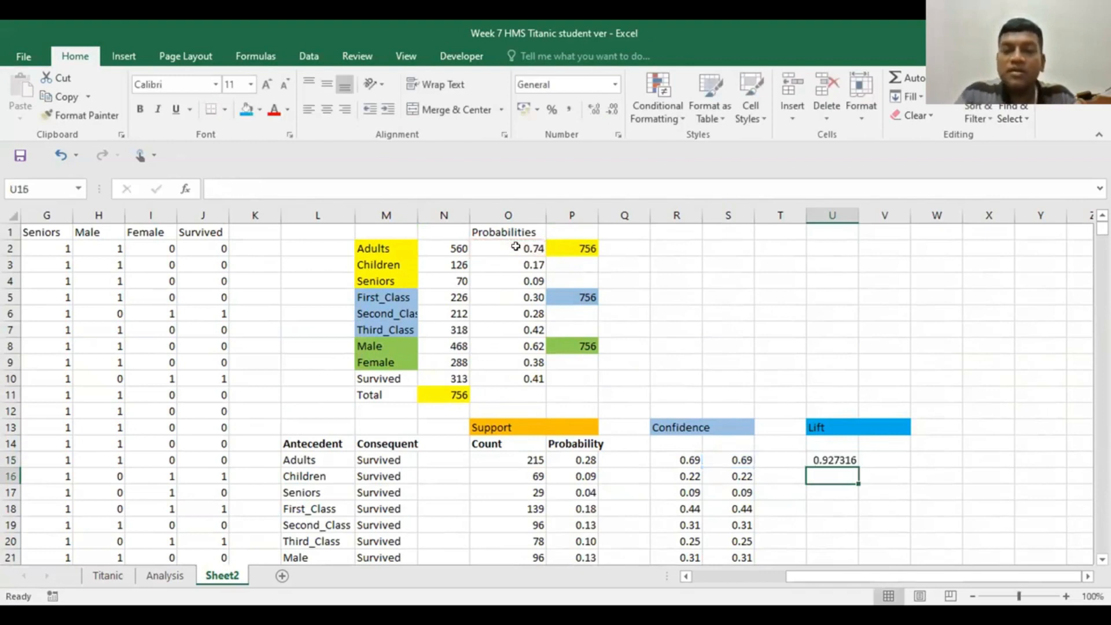
Step: Fill the U15 lift formula down to U22 for all the antecedent categories
left_click(825, 453)
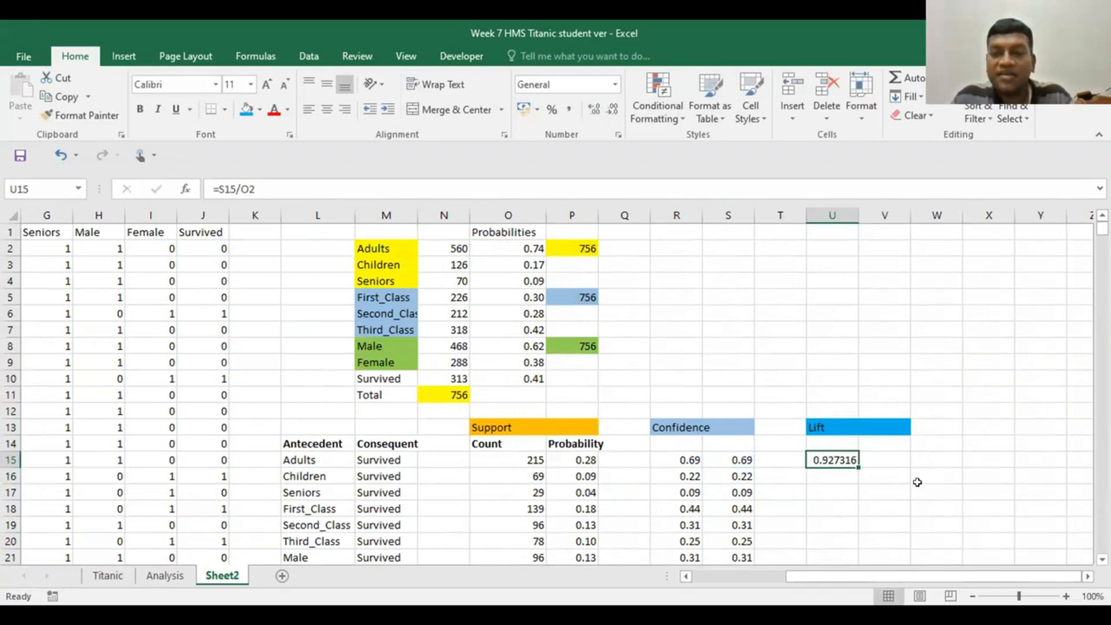
scroll(918, 483, "down", 1)
left_click_drag(856, 414, 847, 529)
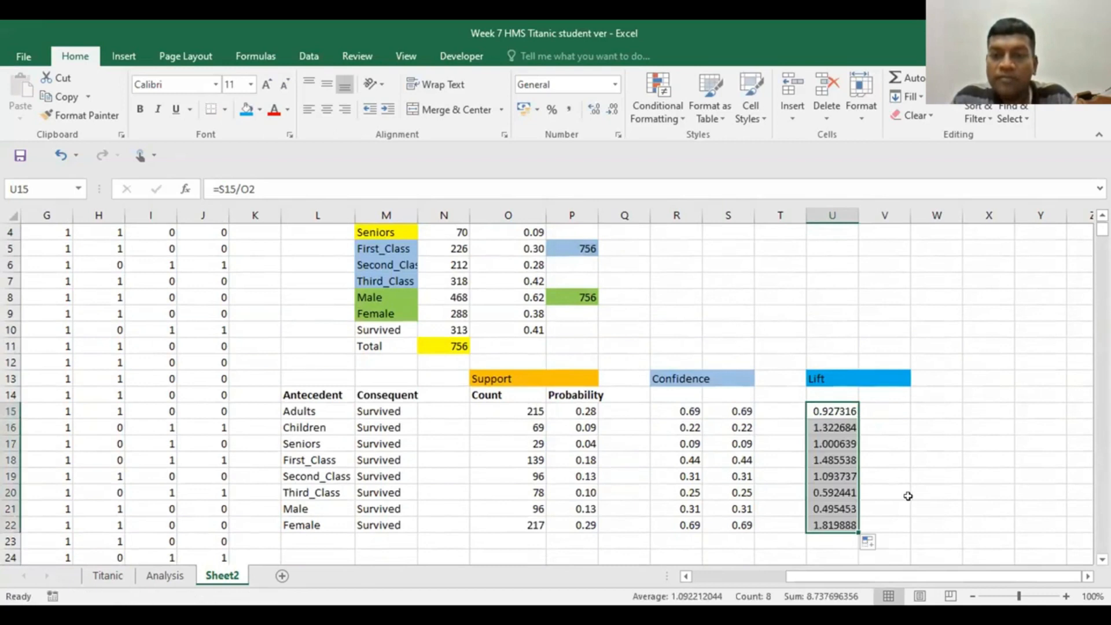
left_click(910, 504)
Step: Inspect the cell references of the lift formulas in U15 and U17 against the confidence and category probability cells
left_click(829, 408)
double_click(828, 408)
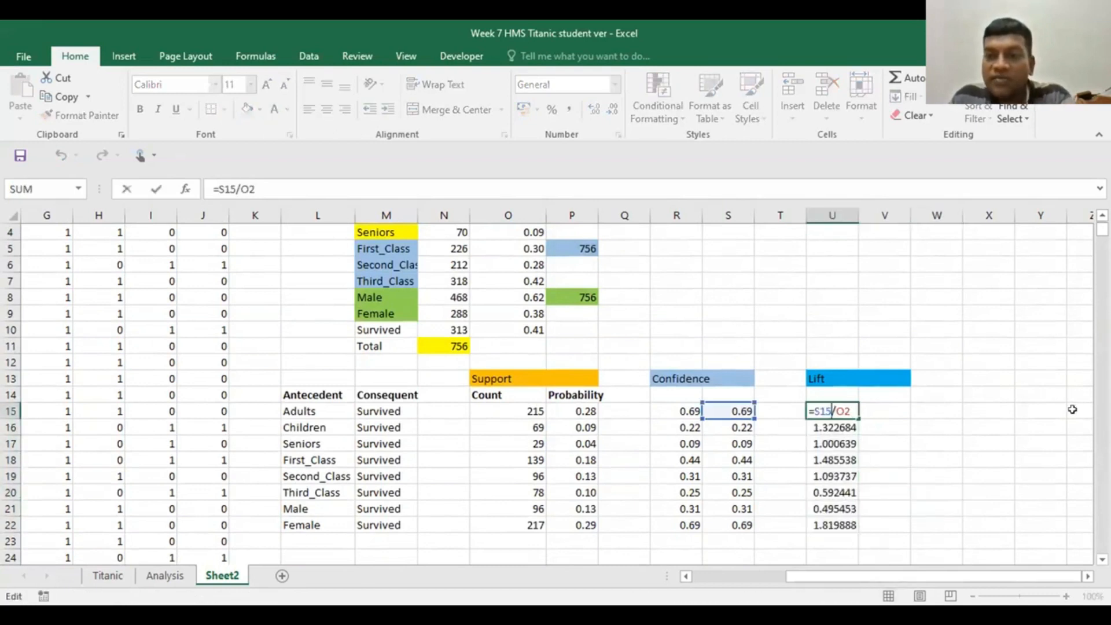
scroll(1017, 405, "up", 1)
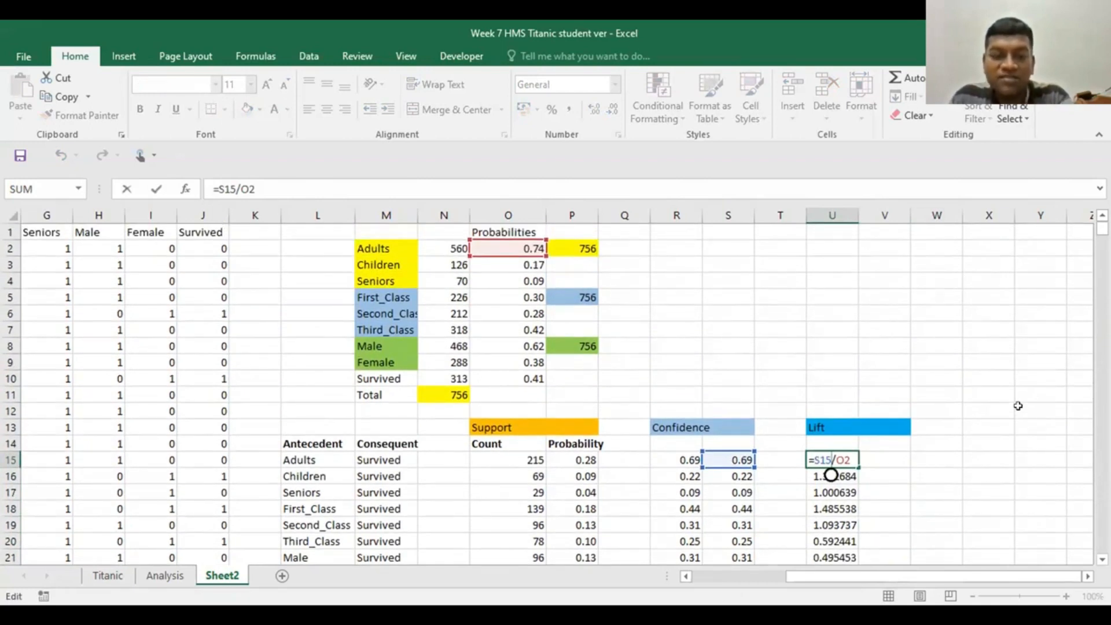
key("ctrl+Return")
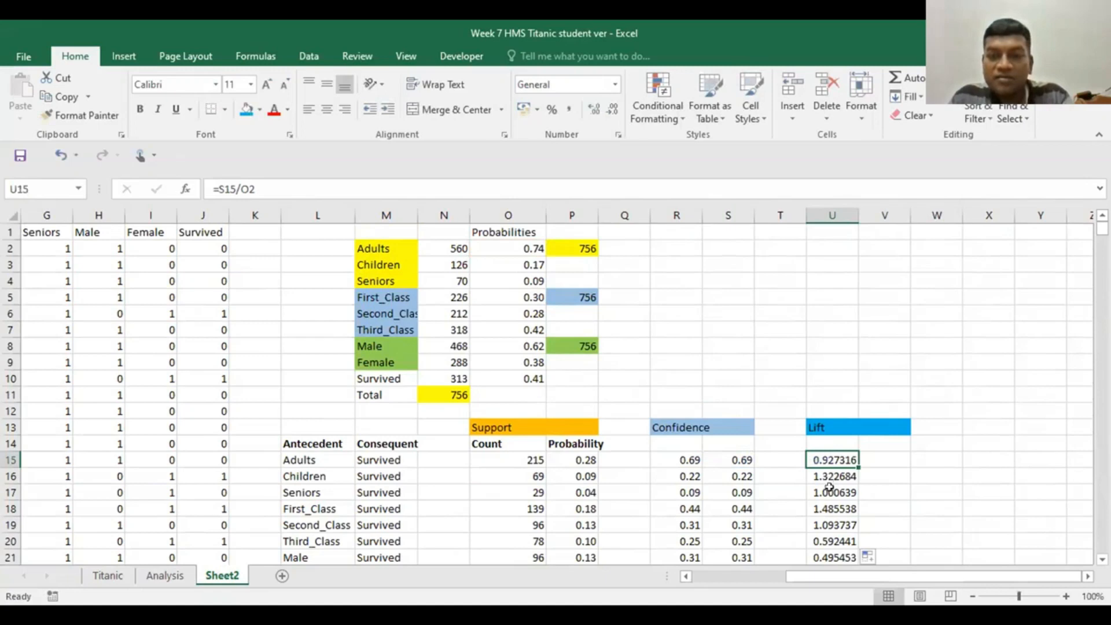
double_click(829, 492)
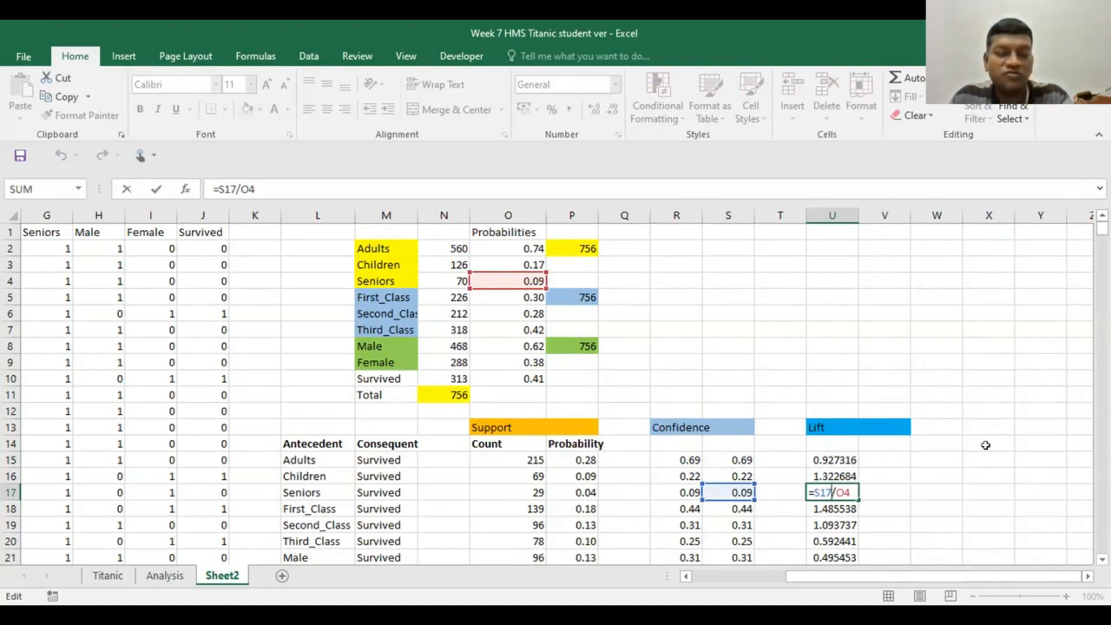
key("ctrl+Return")
scroll(985, 445, "down", 1)
left_click(987, 393)
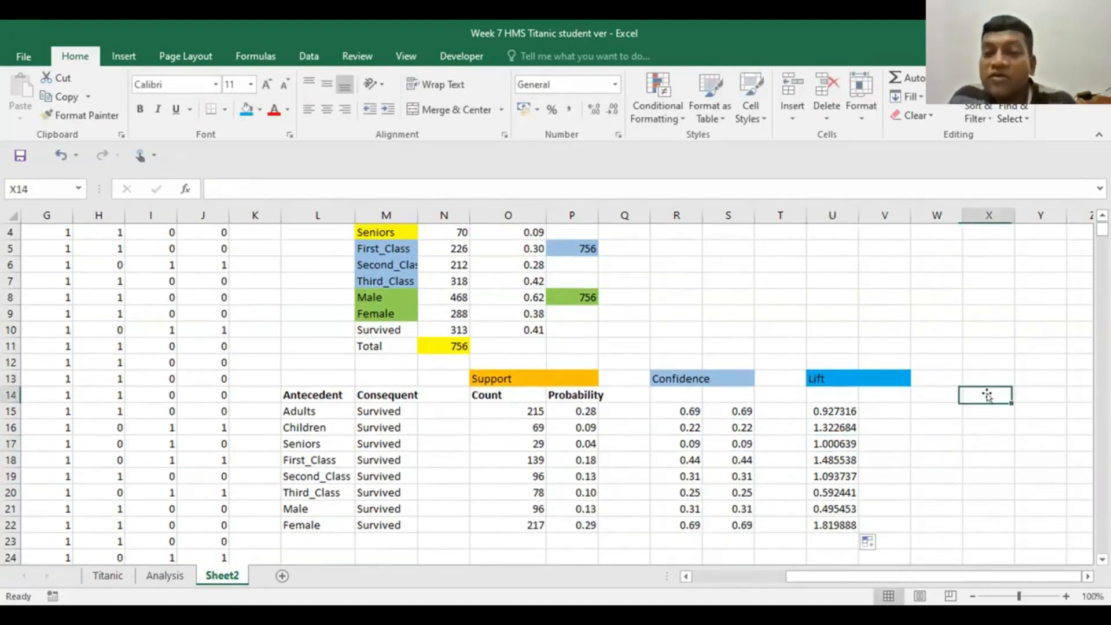
Step: Compare the lift values in U15:U22 across the antecedent categories for the Survived consequent
scroll(995, 387, "down", 1)
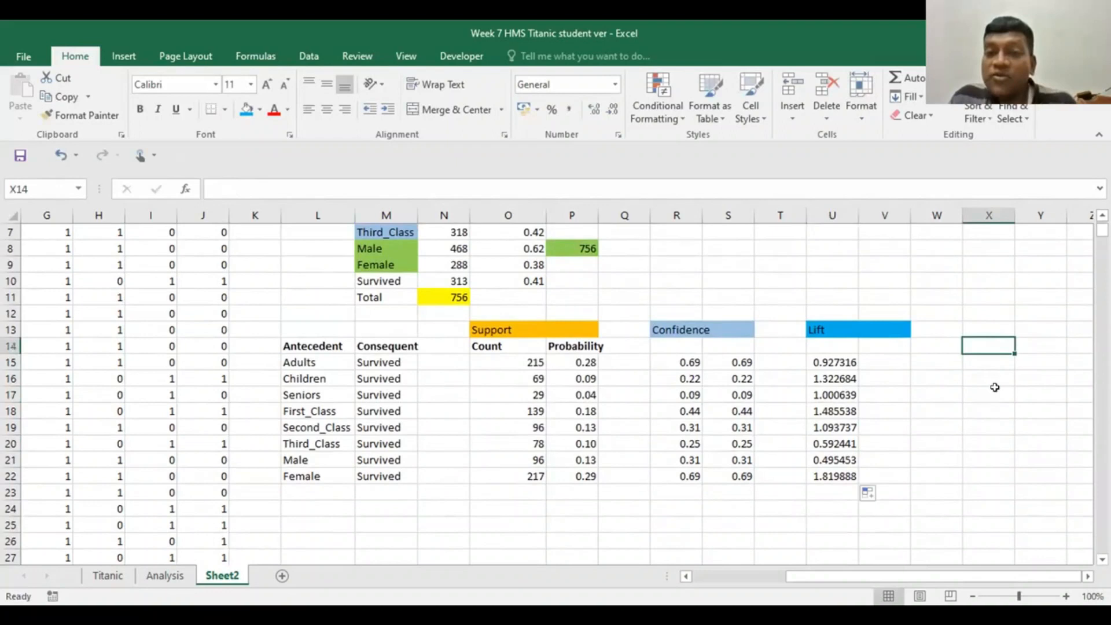
left_click(826, 375)
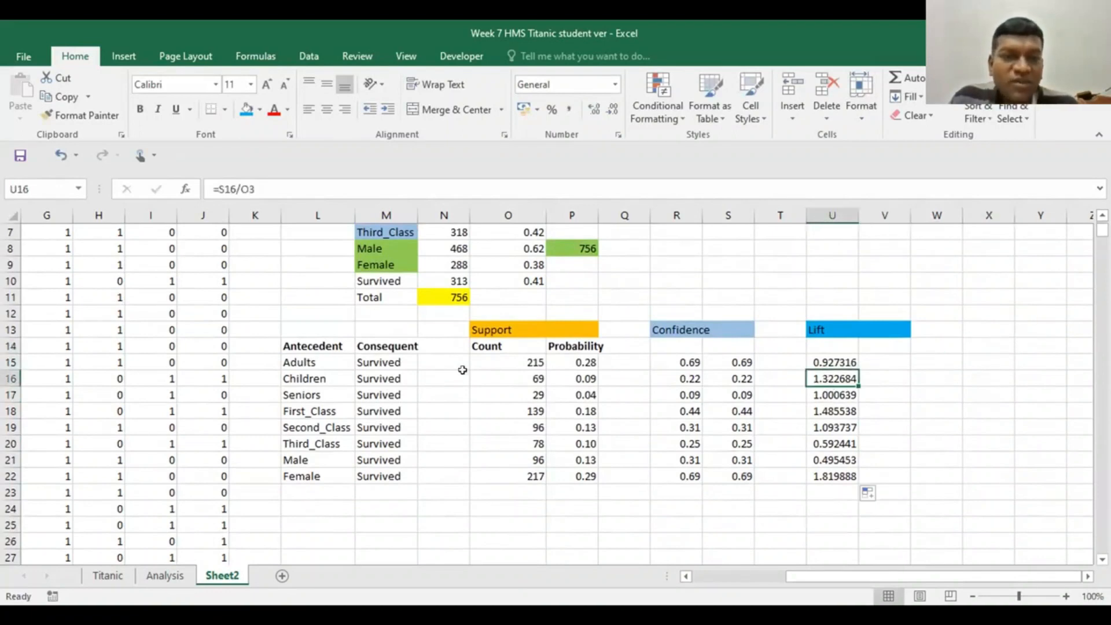
left_click(374, 380)
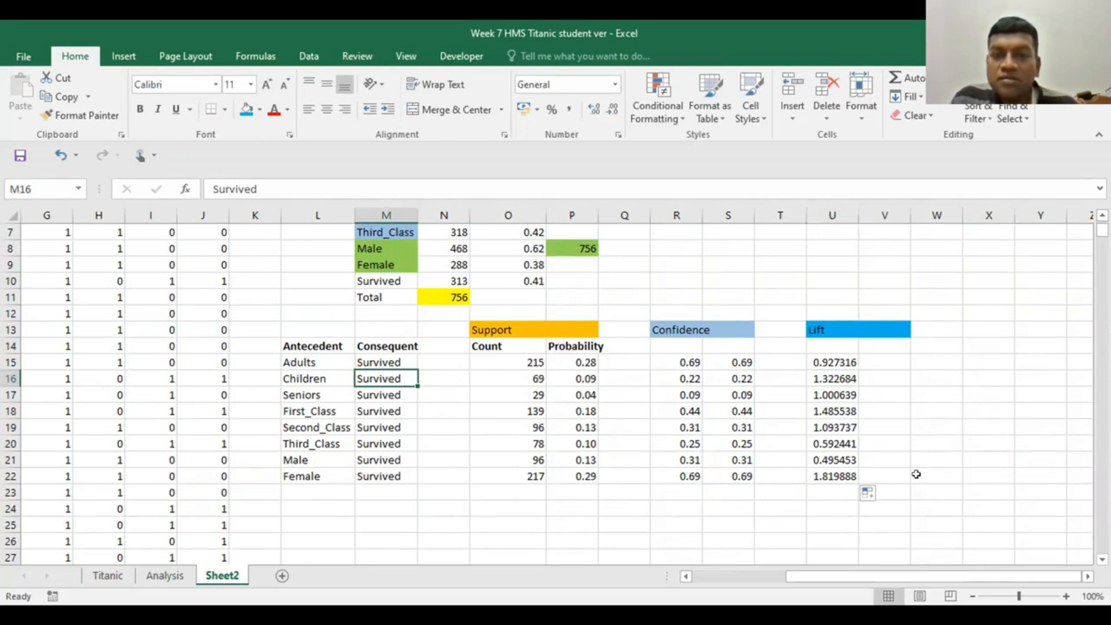
left_click(832, 395)
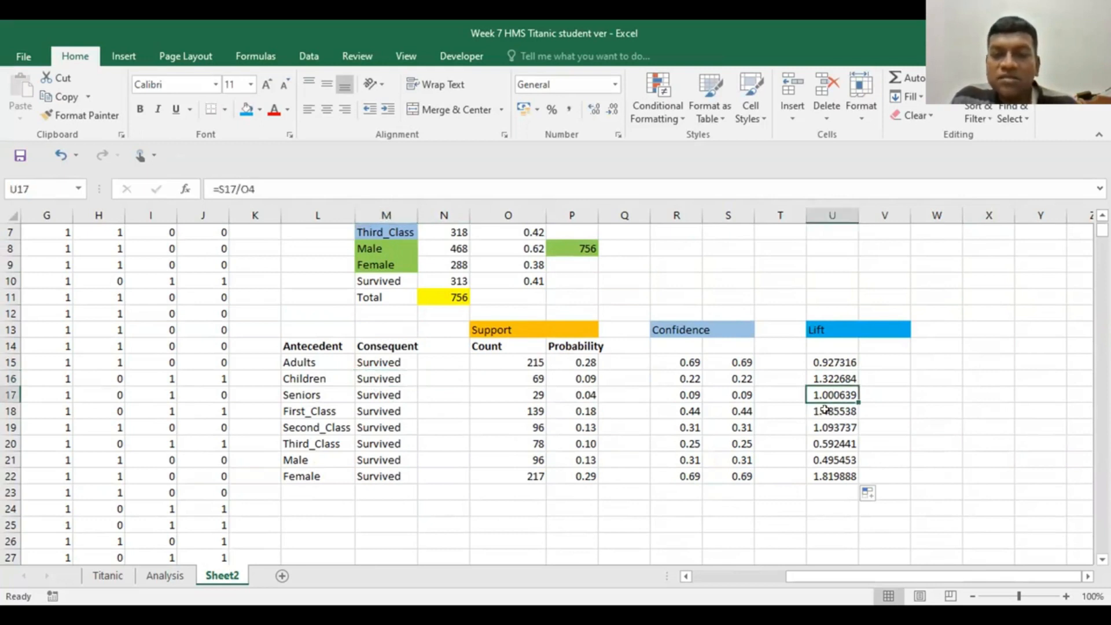
key("Down")
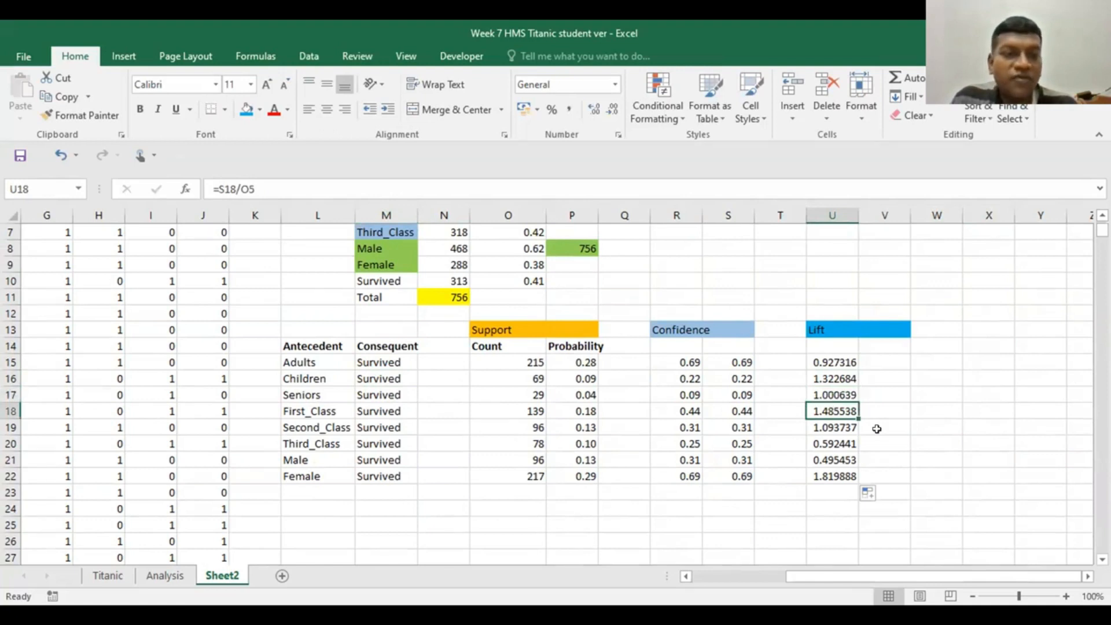
left_click(817, 428)
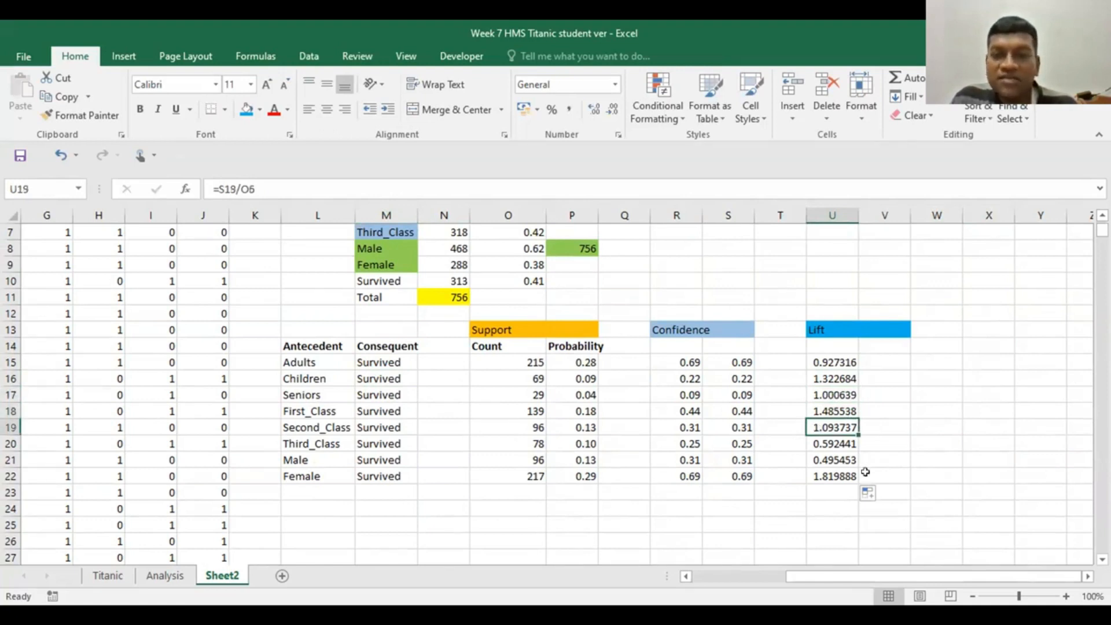
left_click(819, 472)
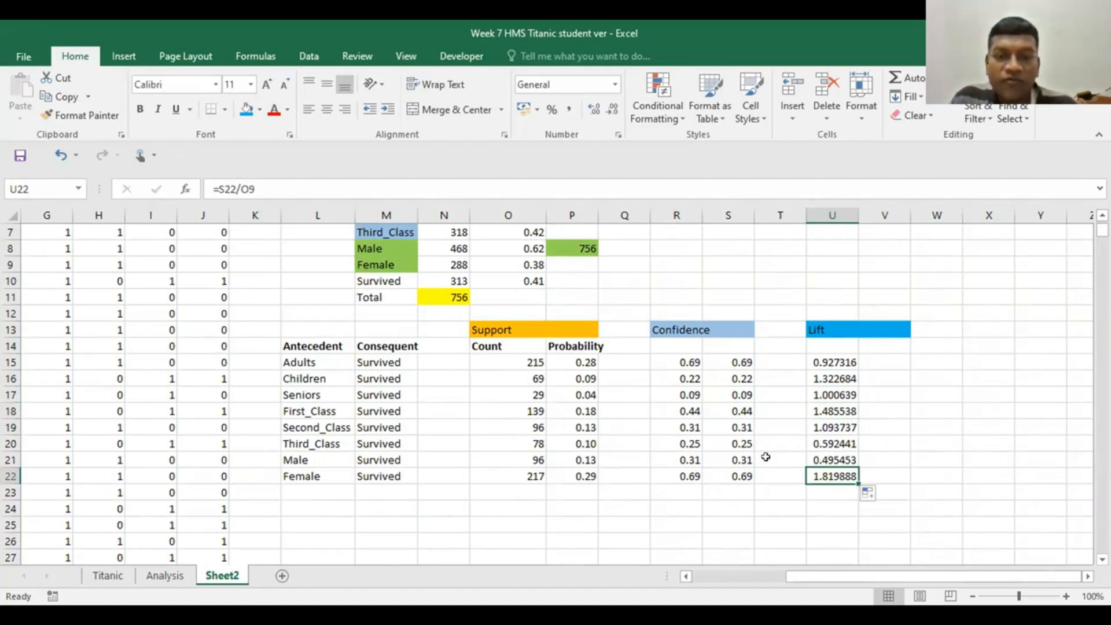
left_click(824, 458)
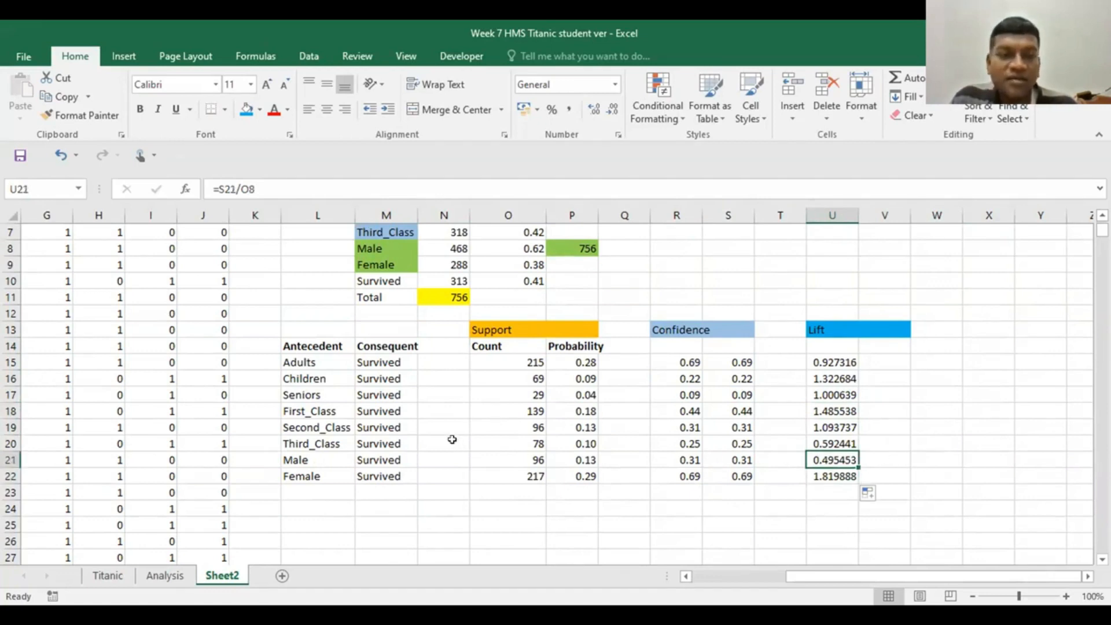
left_click(825, 441)
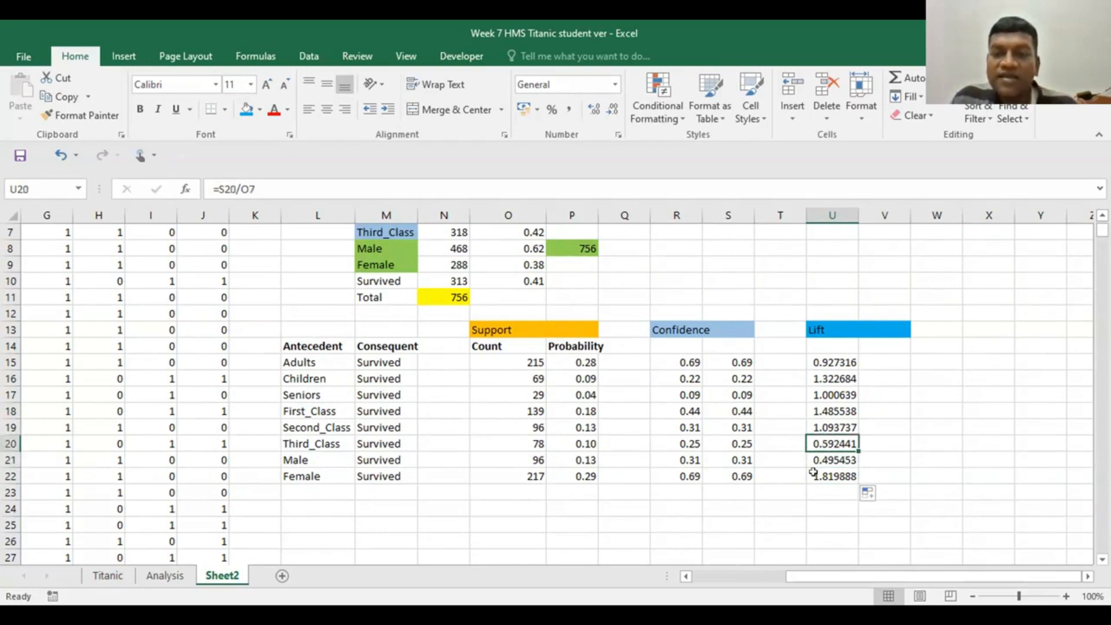
left_click(826, 359)
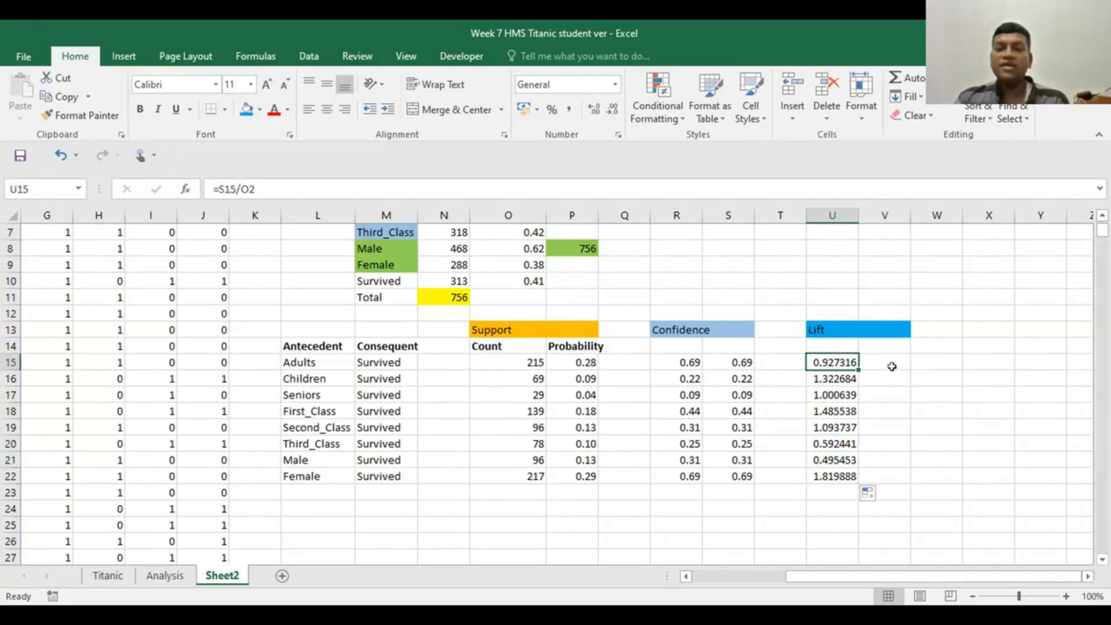
left_click(827, 475)
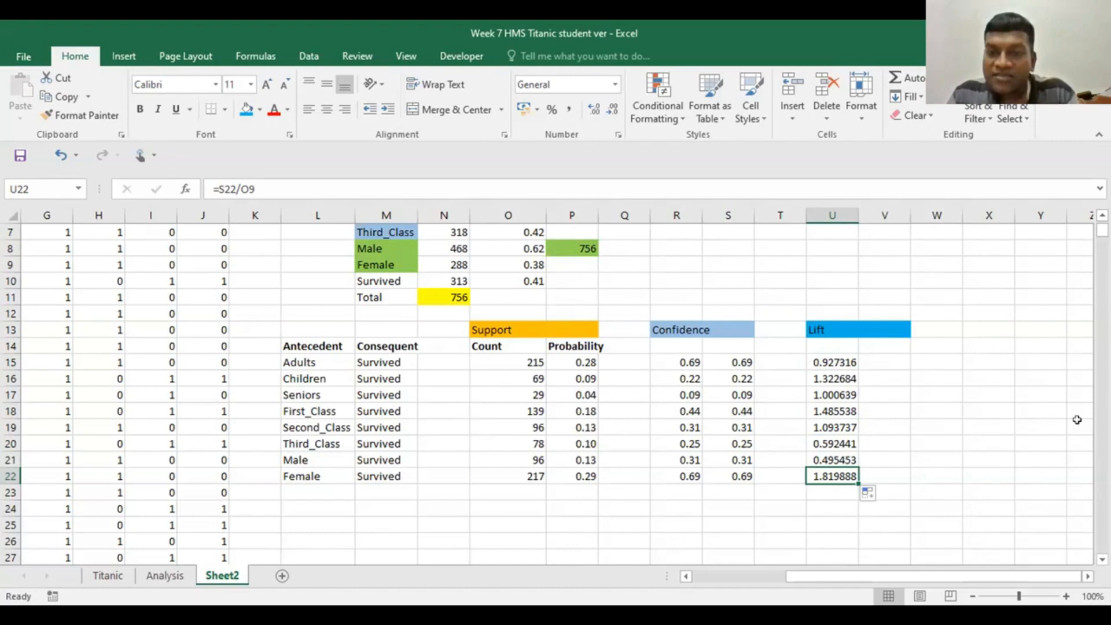
left_click(830, 407)
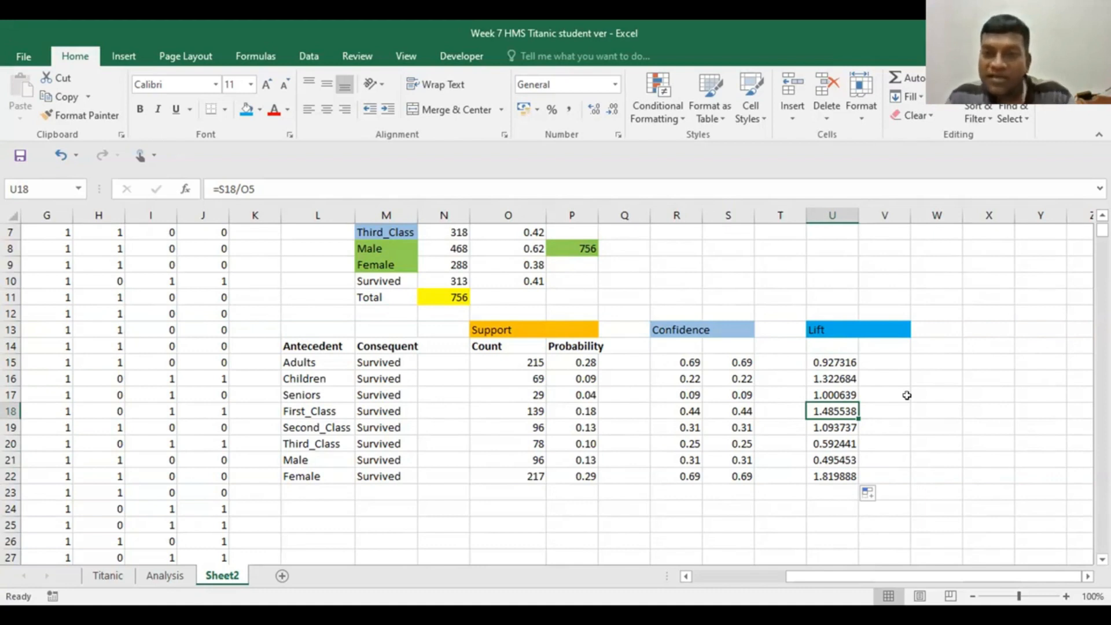
left_click(827, 375)
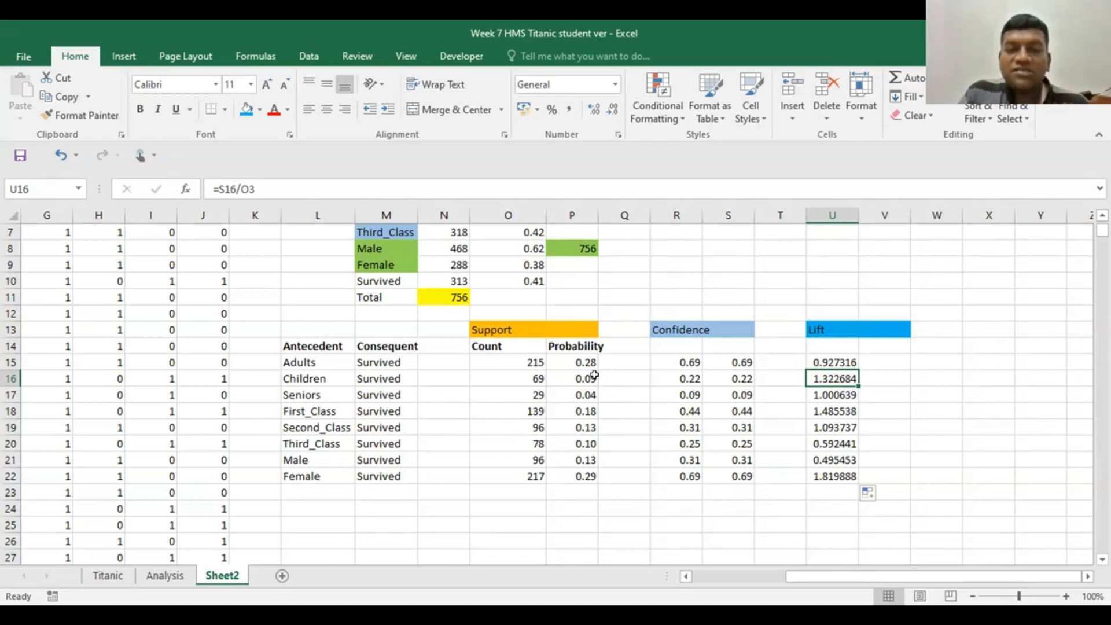
Step: Review the support probabilities of Adults, Children and Seniors in P15:P17
scroll(591, 377, "down", 1)
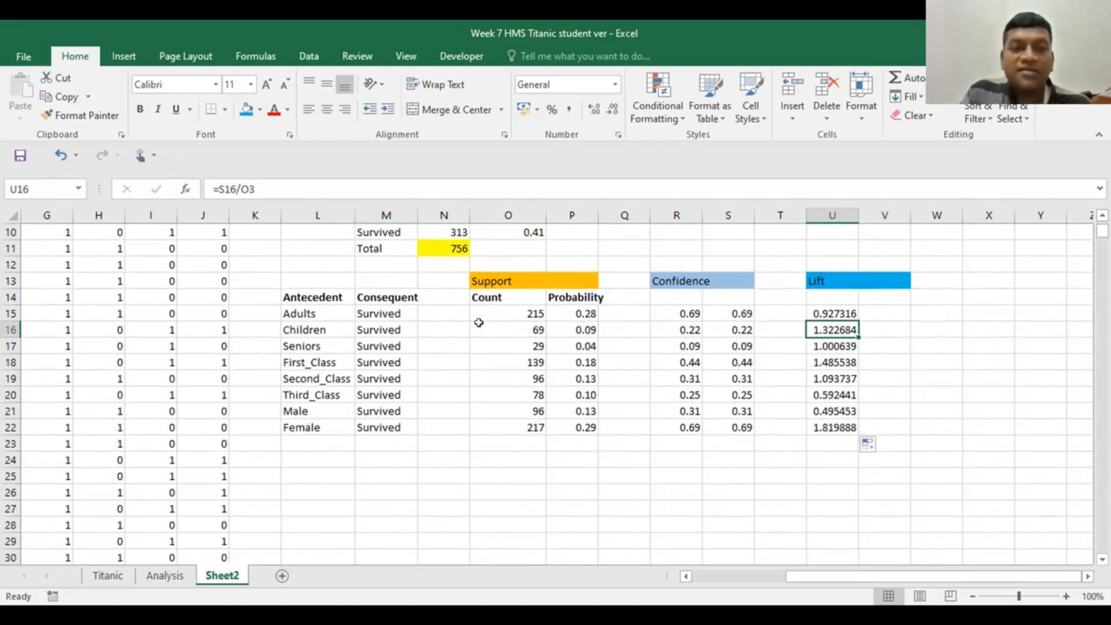
left_click(570, 315)
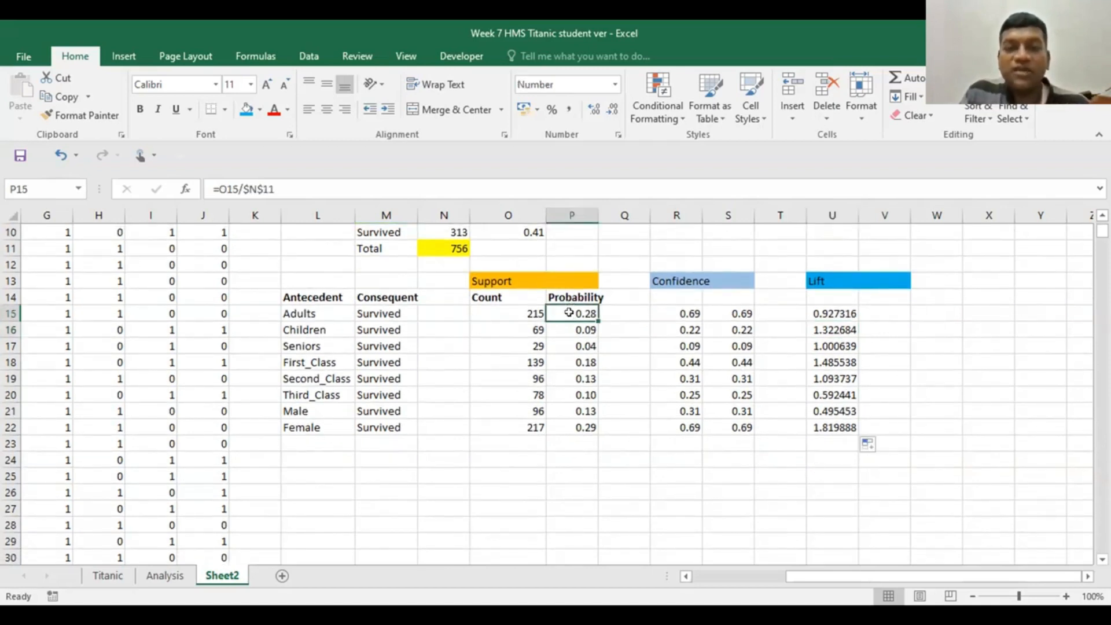
left_click(580, 328)
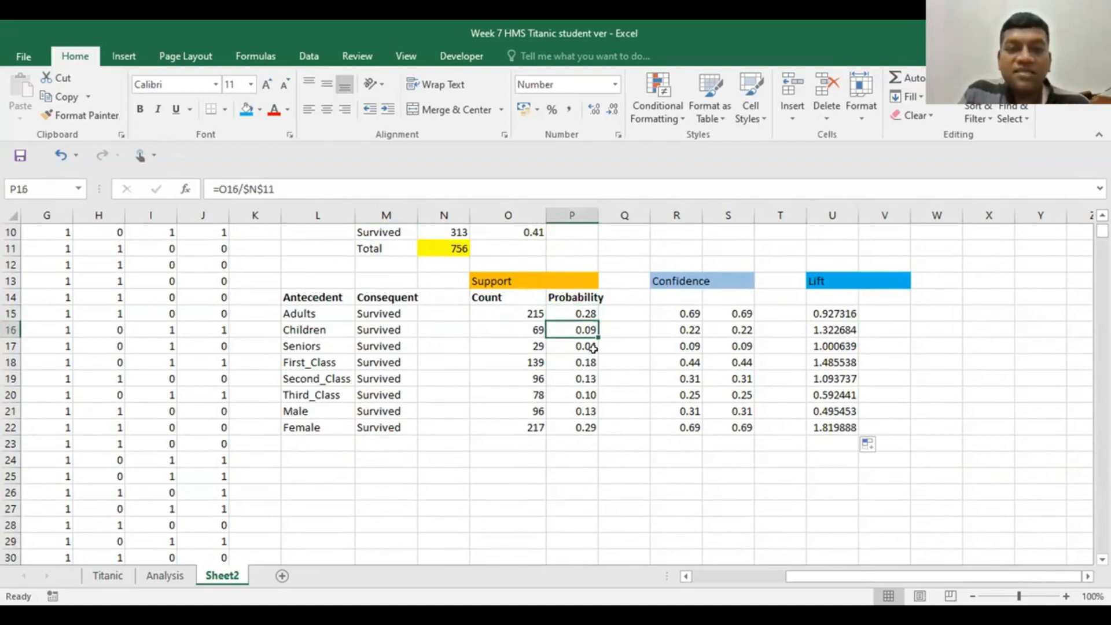
left_click(571, 342)
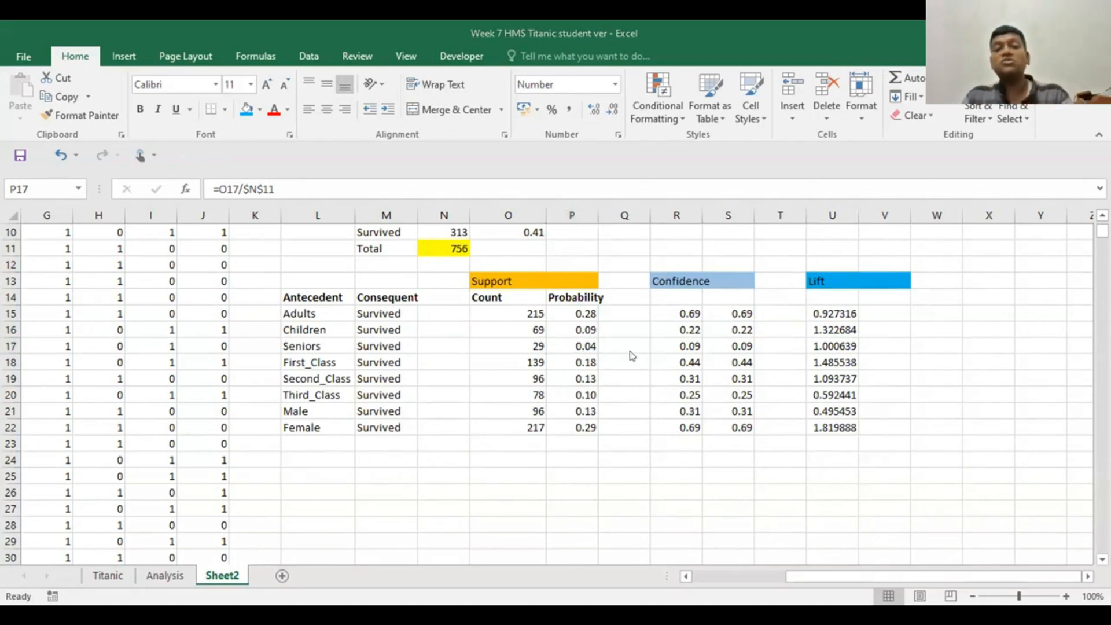
key("alt+Tab")
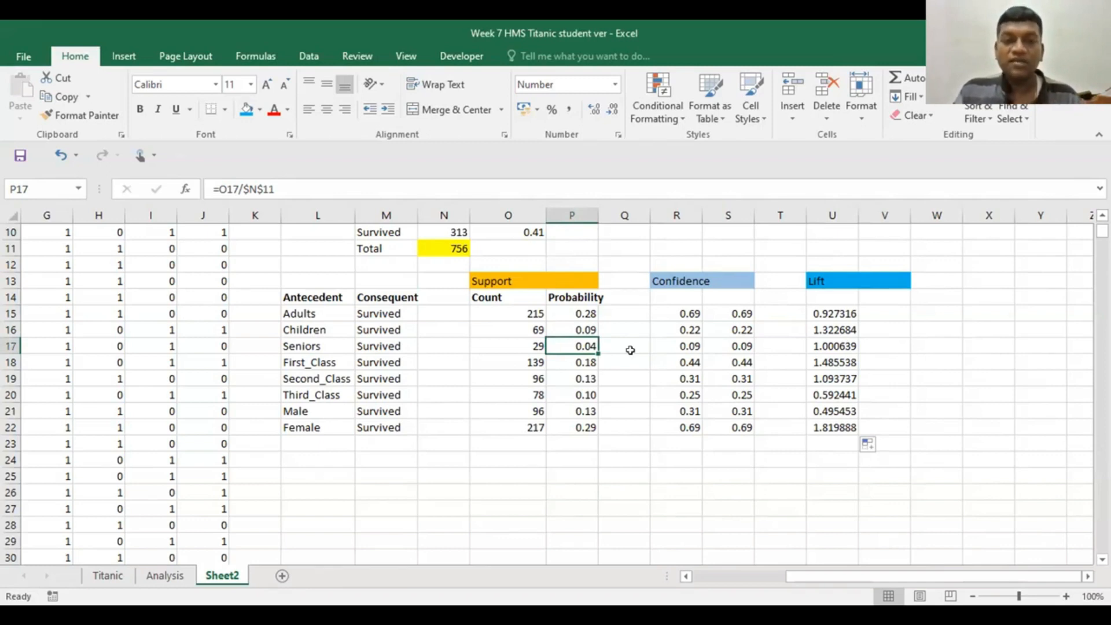
Step: Copy the antecedent names in L15:L22 and paste them below the table, starting at L26
scroll(630, 350, "down", 3)
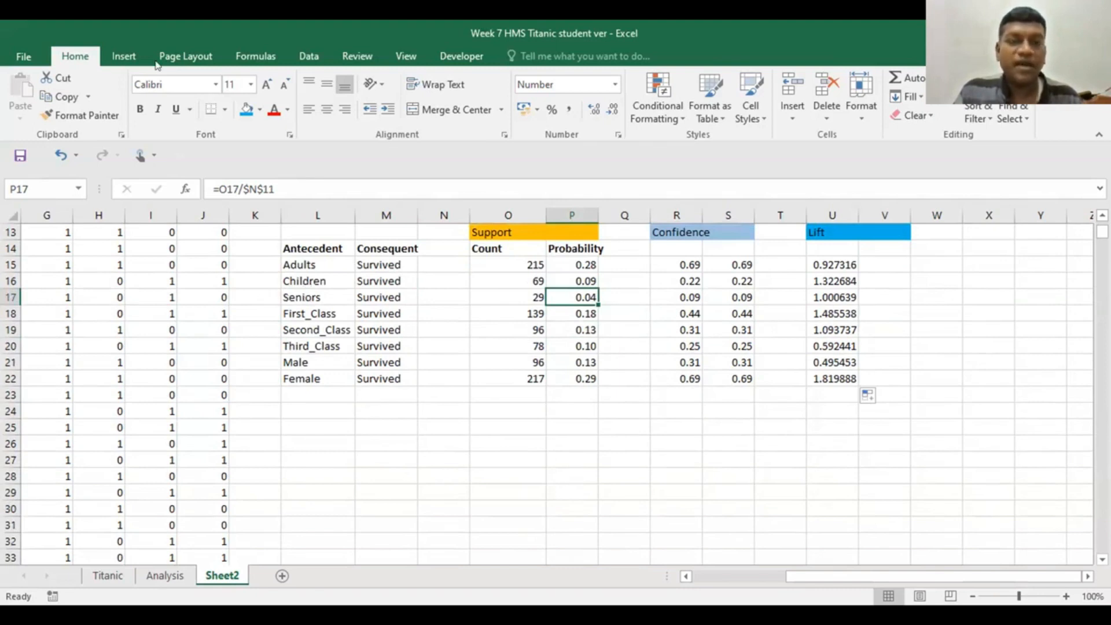
scroll(464, 470, "up", 1)
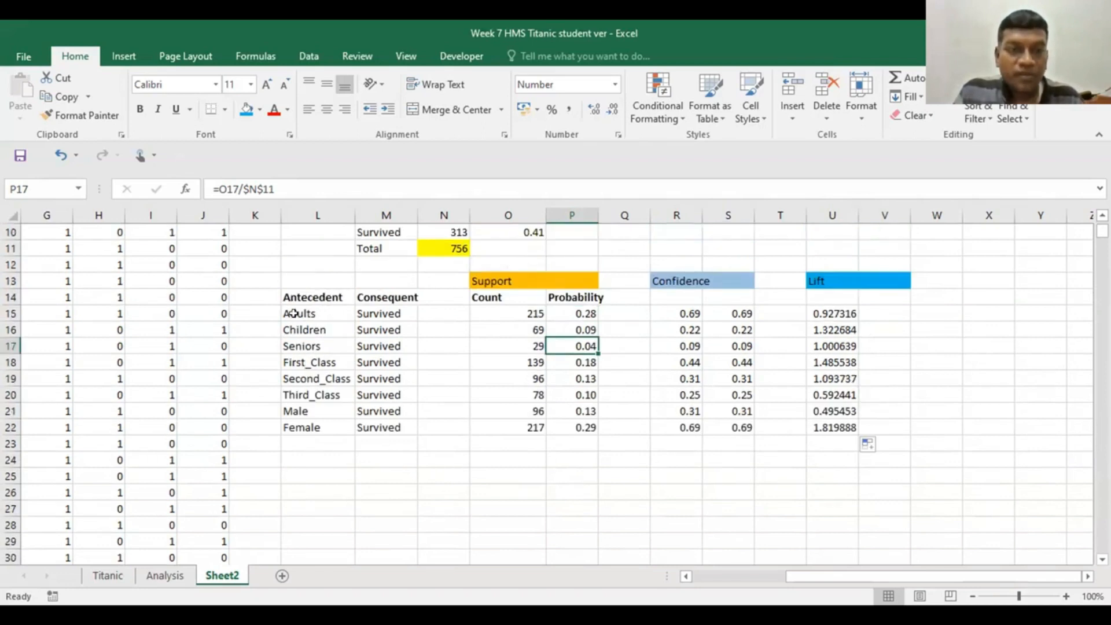
left_click(293, 313)
left_click_drag(293, 313, 294, 426)
key("ctrl+c")
scroll(311, 395, "down", 2)
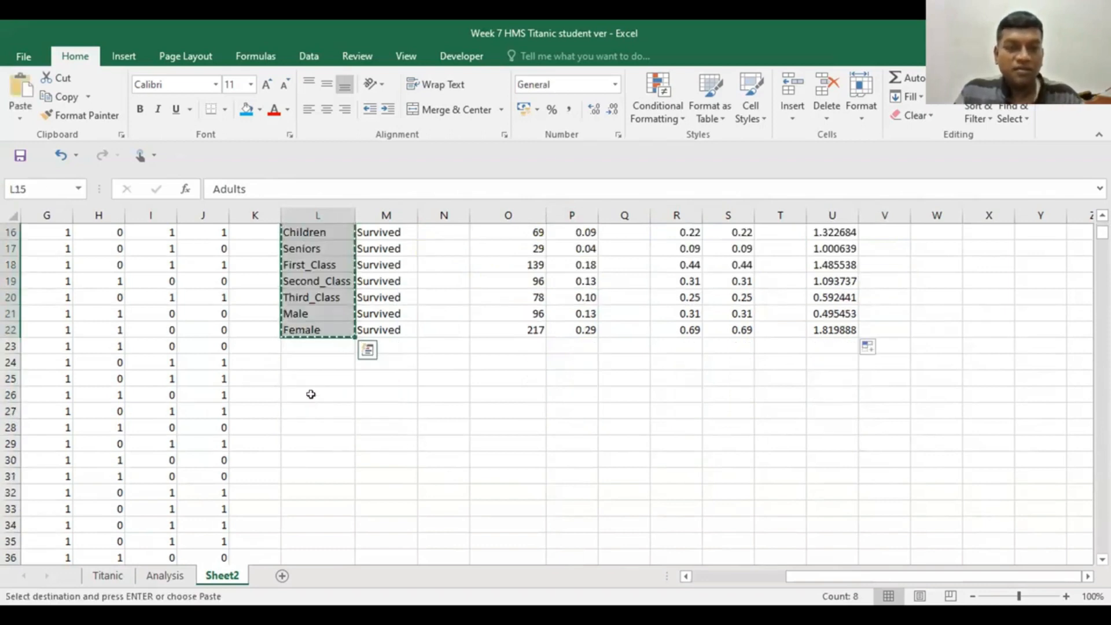
left_click(310, 394)
key("ctrl+v")
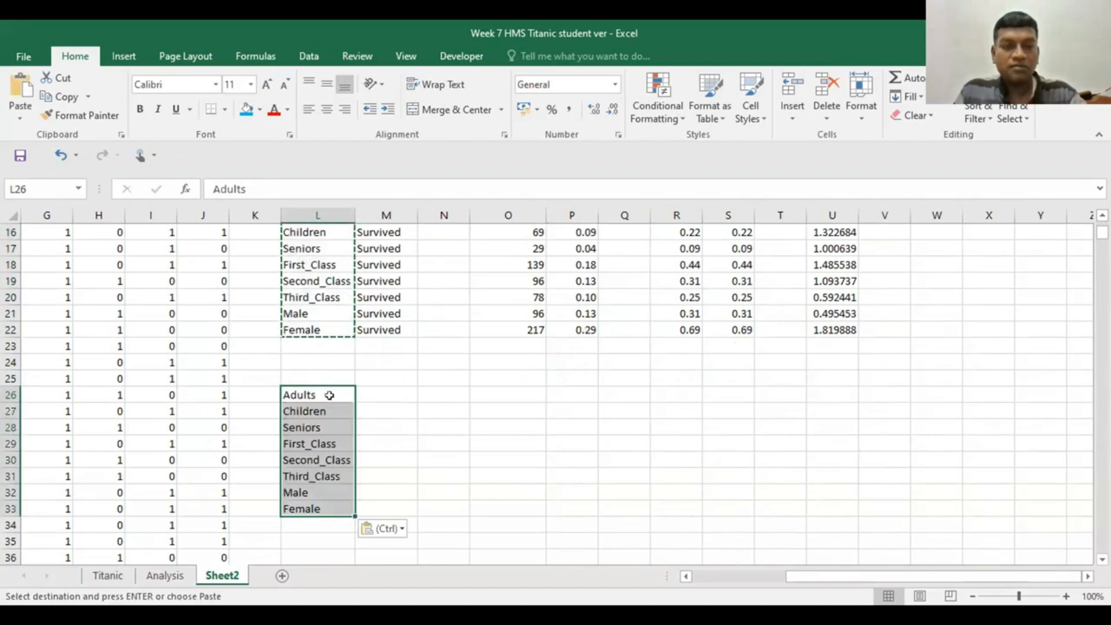
left_click(399, 412)
Step: Clear the Children entry in L27 of the copied antecedent list
scroll(401, 413, "up", 1)
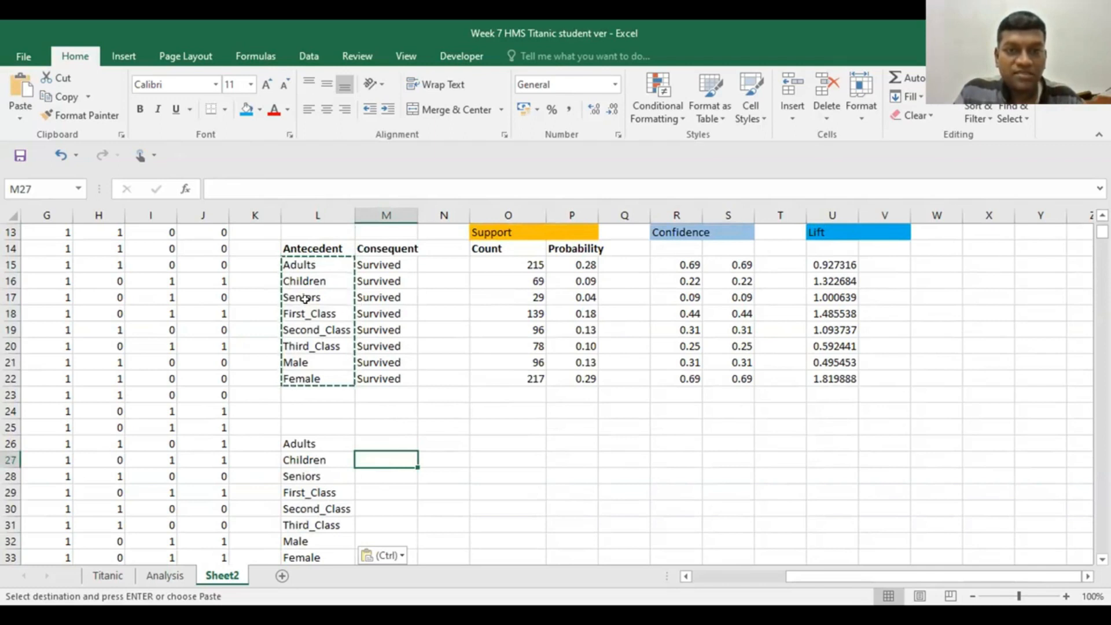
scroll(590, 369, "up", 1)
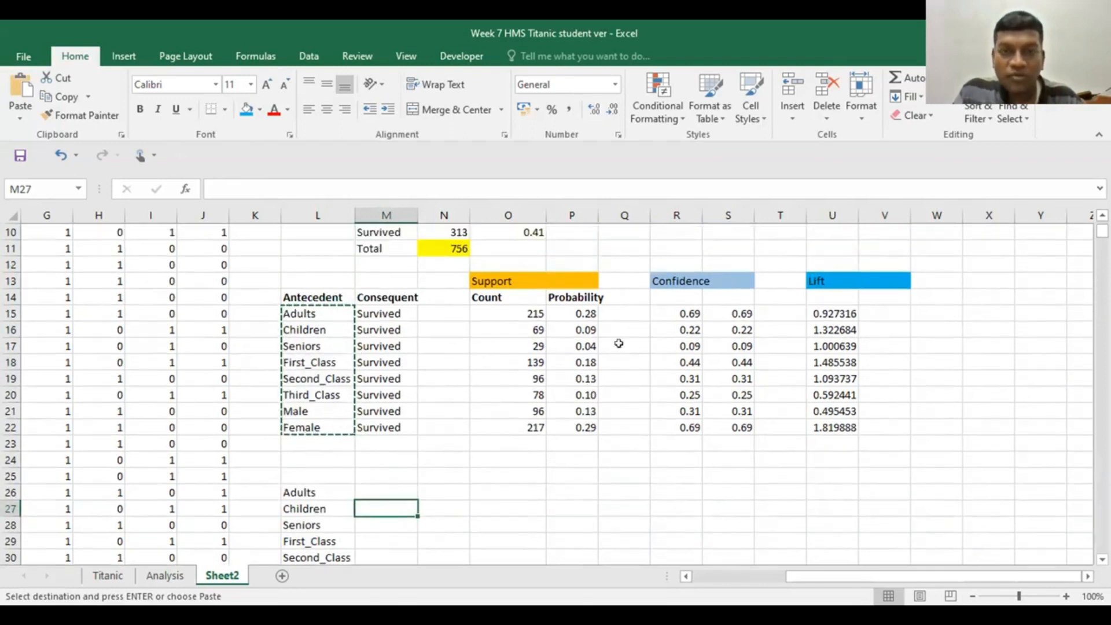
scroll(491, 422, "down", 1)
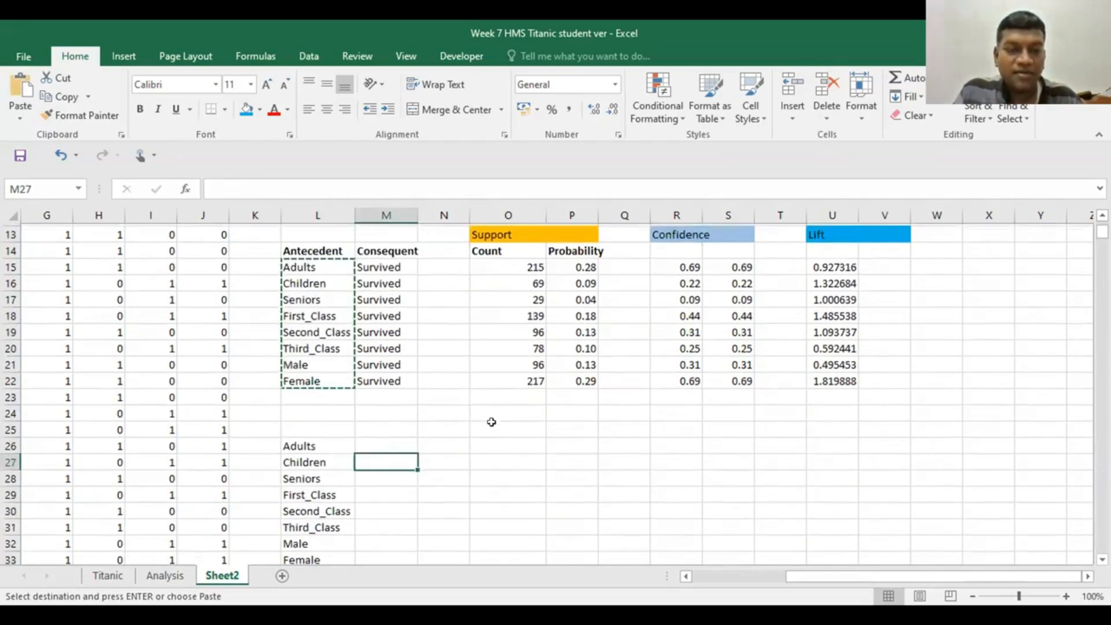
left_click(318, 460)
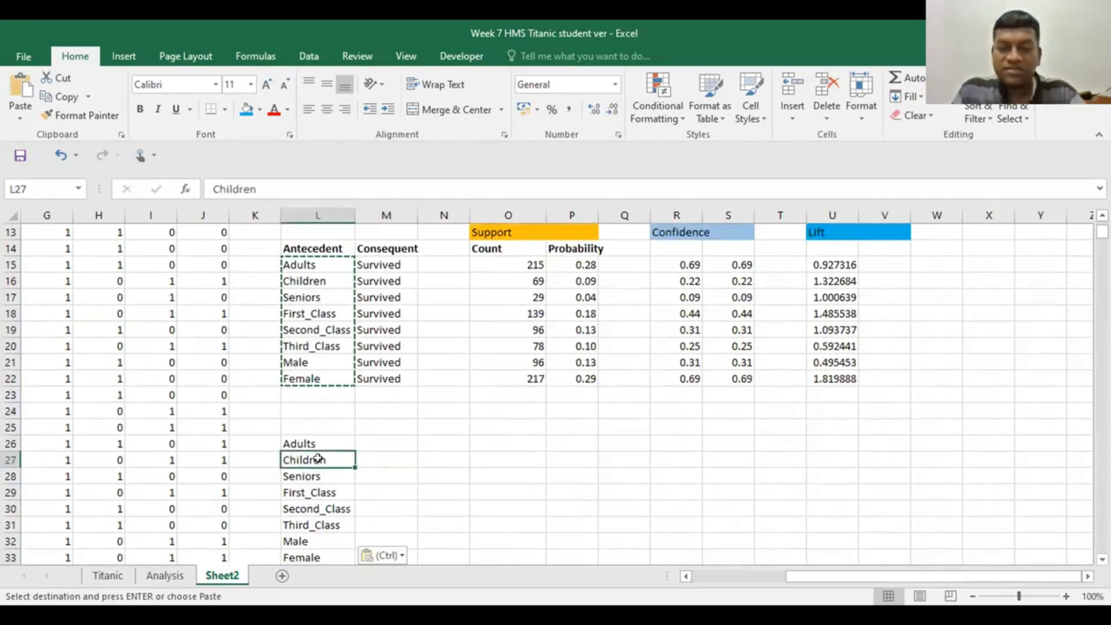
key("Delete")
left_click(319, 474)
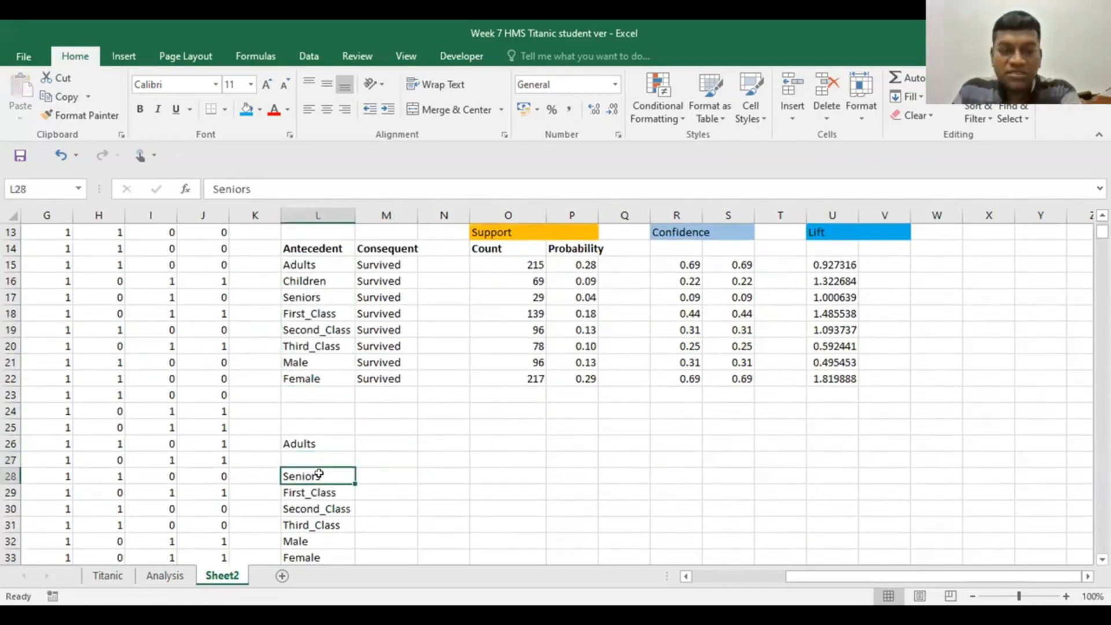
Step: Clear the Seniors label in cell L28 and move the Adults label from L26 to L34
key("Delete")
scroll(425, 473, "down", 1)
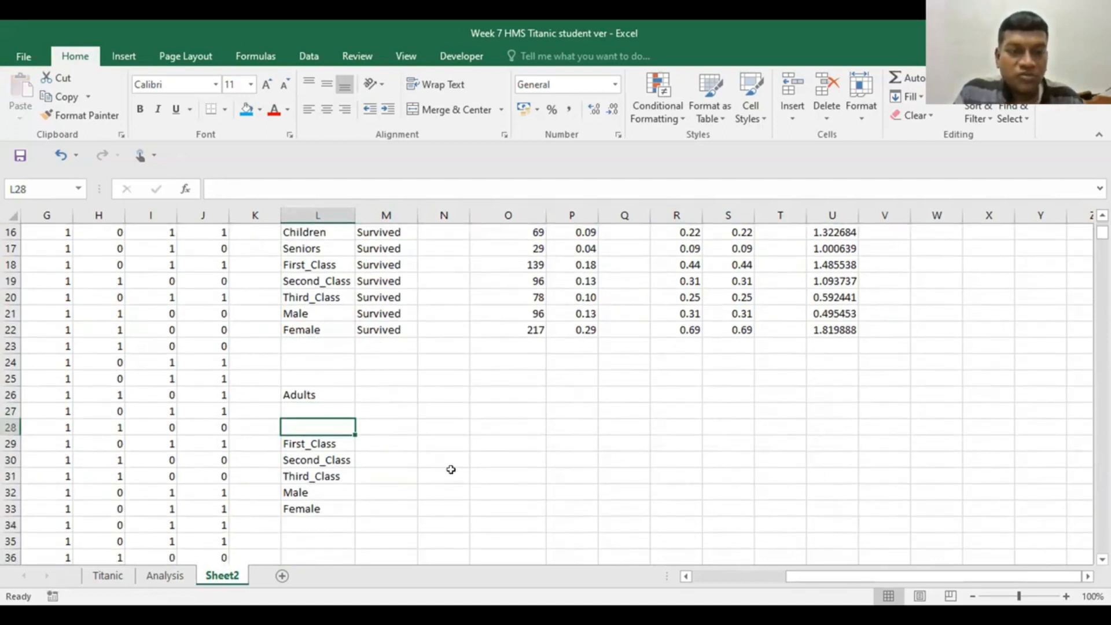
scroll(451, 470, "up", 1)
scroll(451, 469, "down", 1)
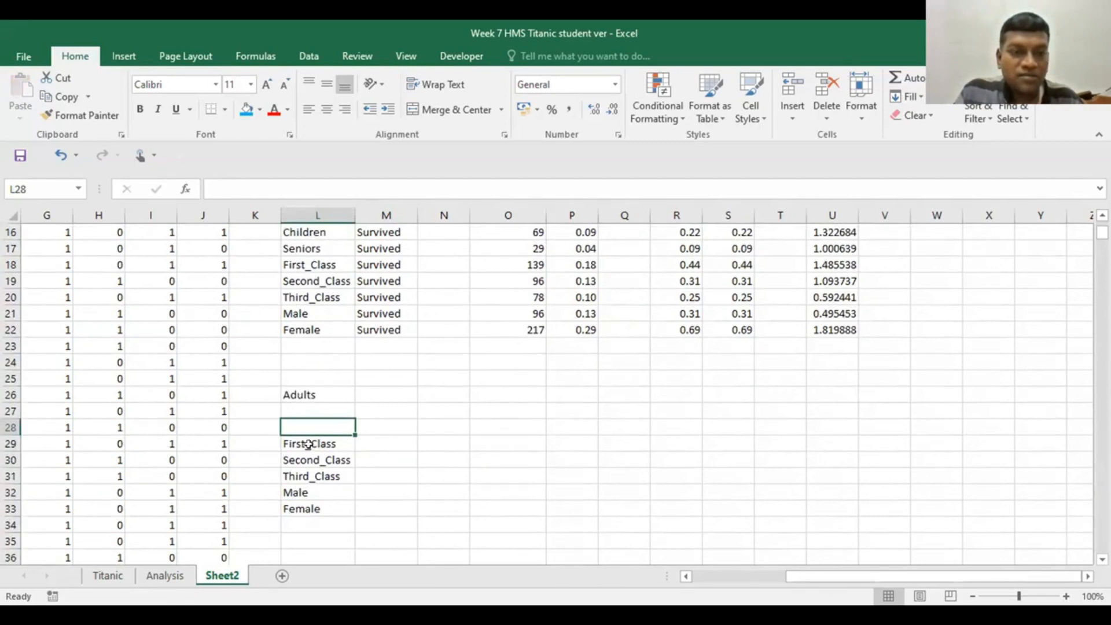
left_click(293, 391)
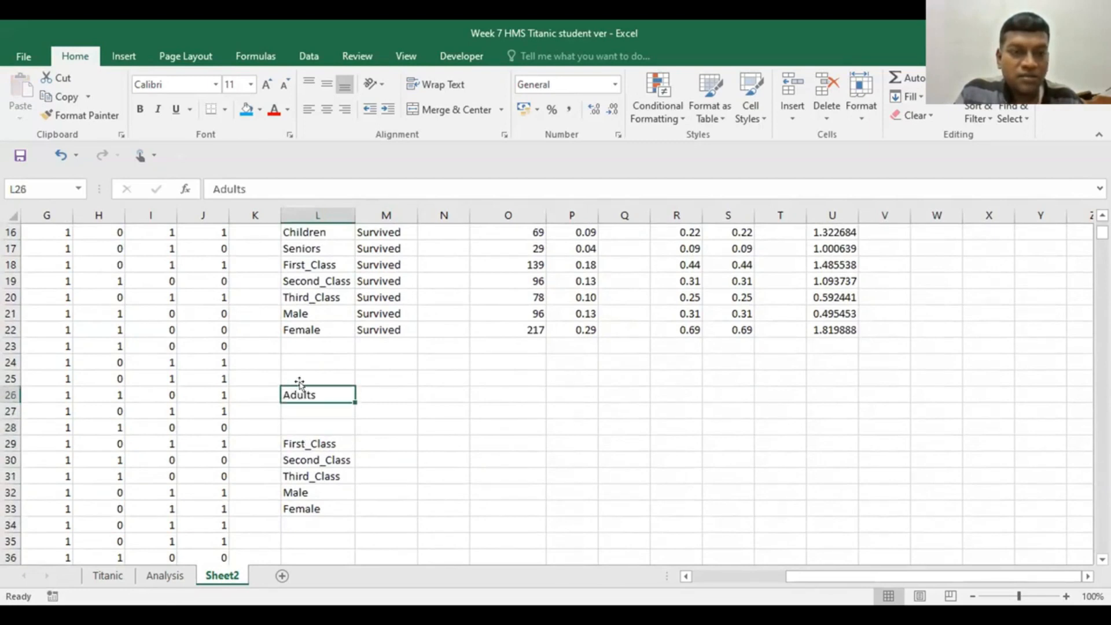
left_click_drag(331, 523, 322, 522)
Step: Move the three class labels up to L26:L28, and Male, Female and Adults up to L29:L31
left_click_drag(302, 442, 311, 477)
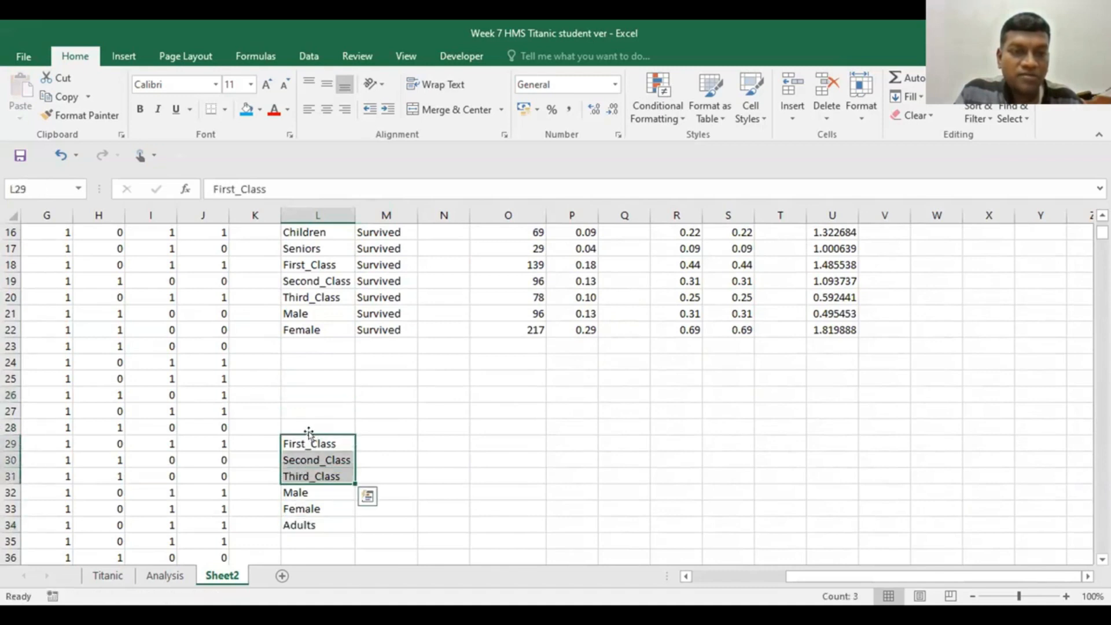
left_click_drag(314, 418, 315, 399)
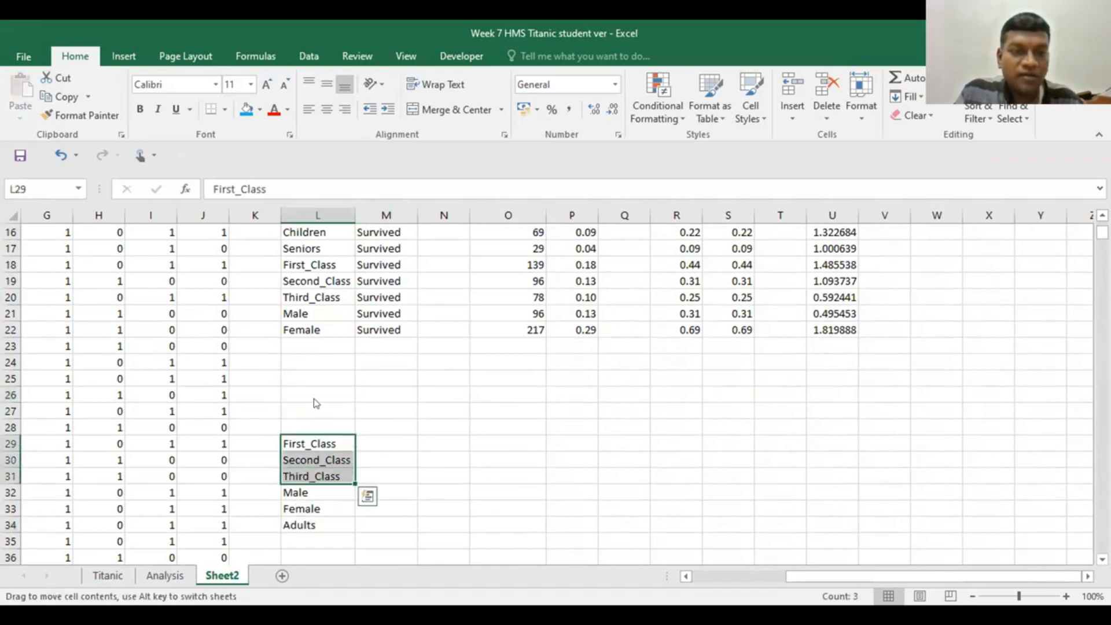
left_click(418, 421)
left_click_drag(297, 492, 309, 441)
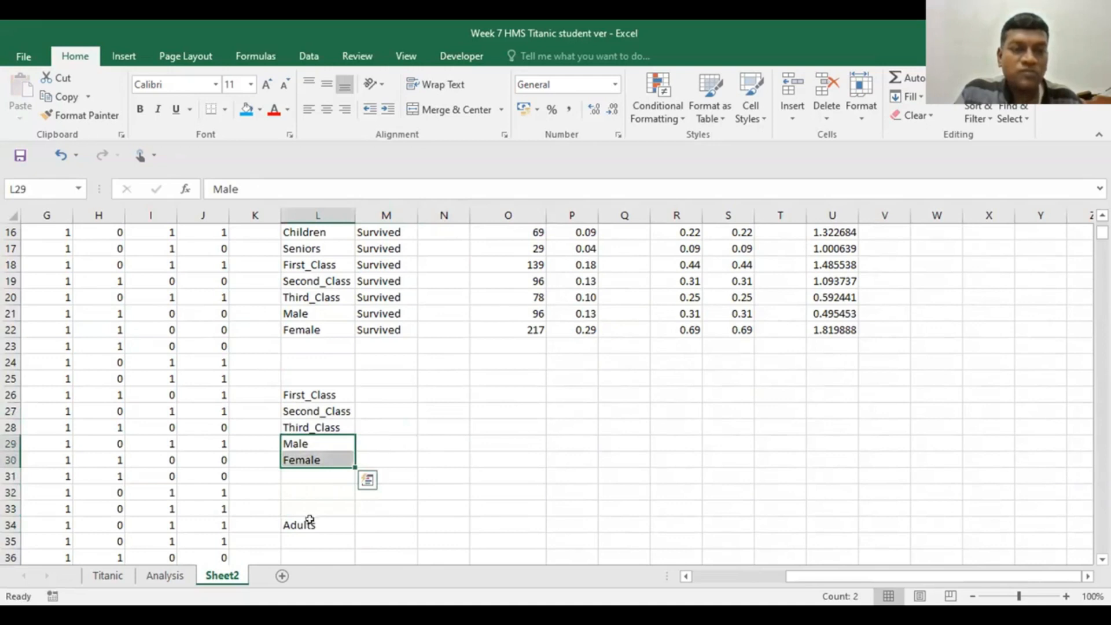
left_click(310, 521)
left_click_drag(307, 508, 307, 477)
left_click(463, 435)
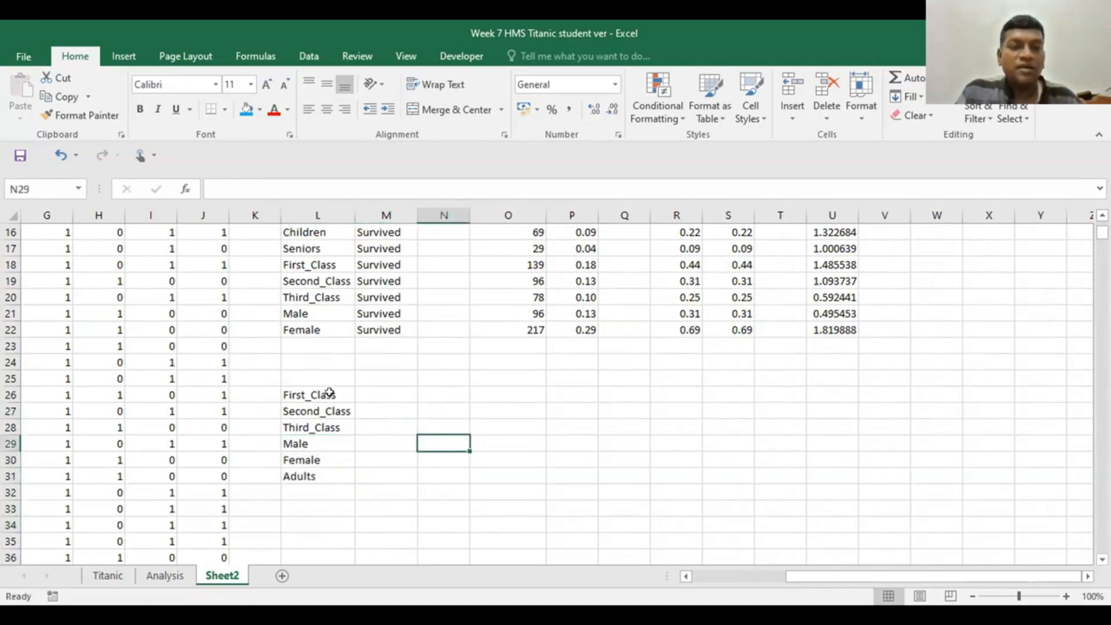
Step: Copy the Male label into M26:M28 beside the three class labels
left_click(307, 393)
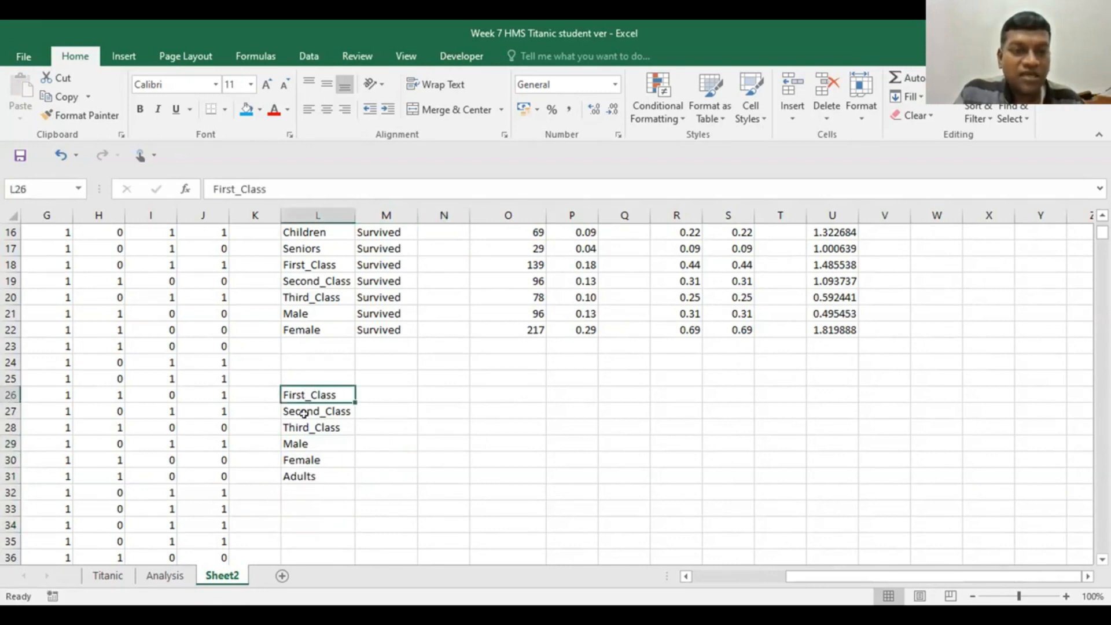
left_click(370, 391)
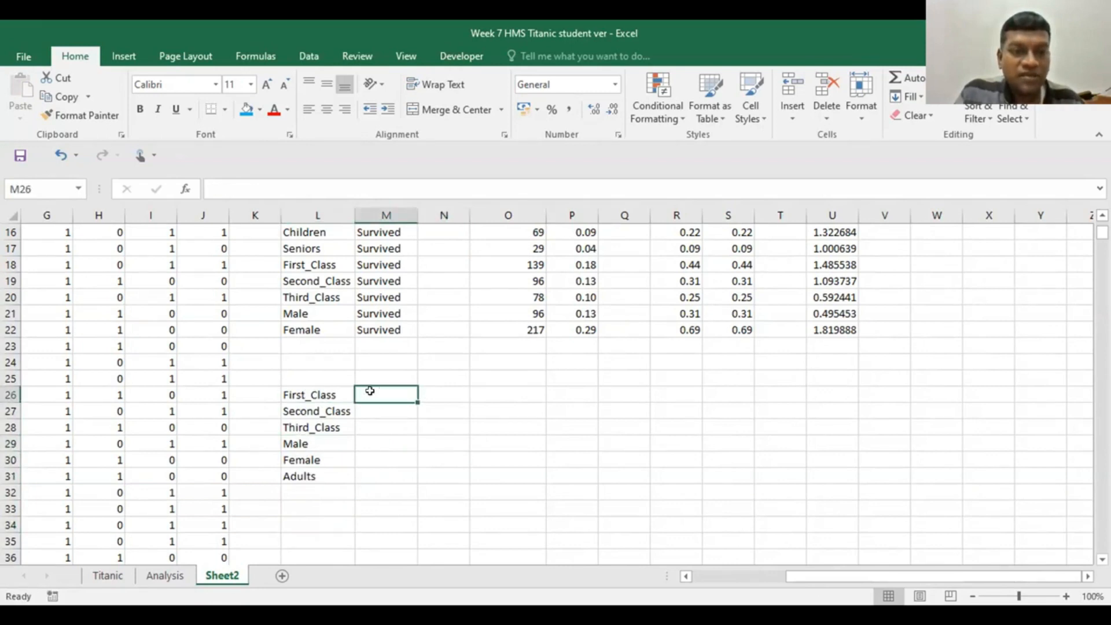
left_click_drag(369, 391, 373, 419)
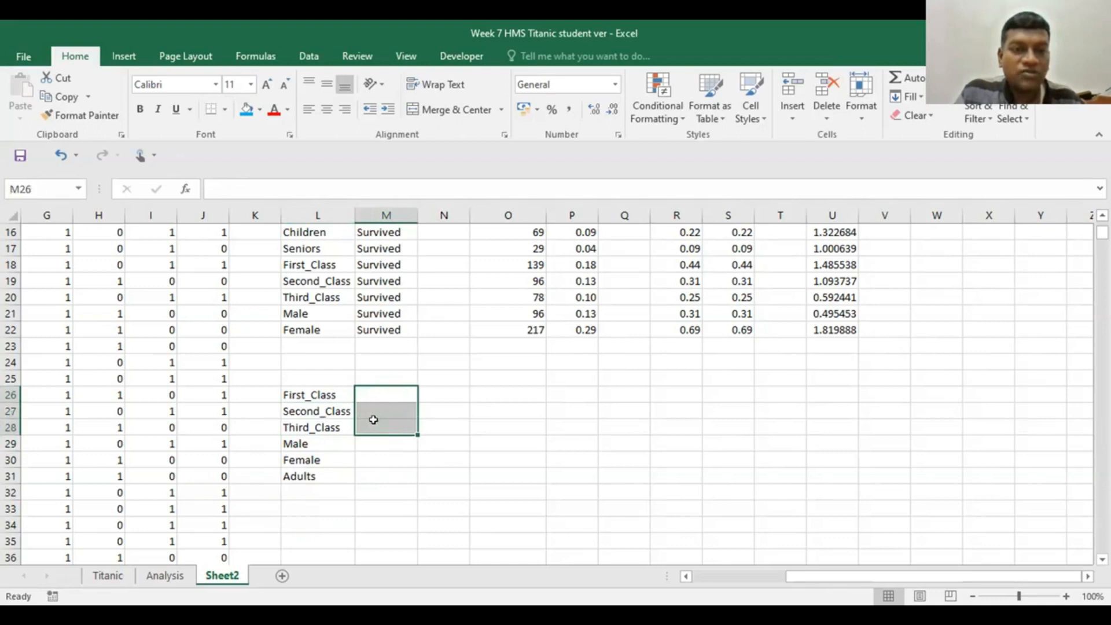
left_click(382, 457)
left_click(324, 443)
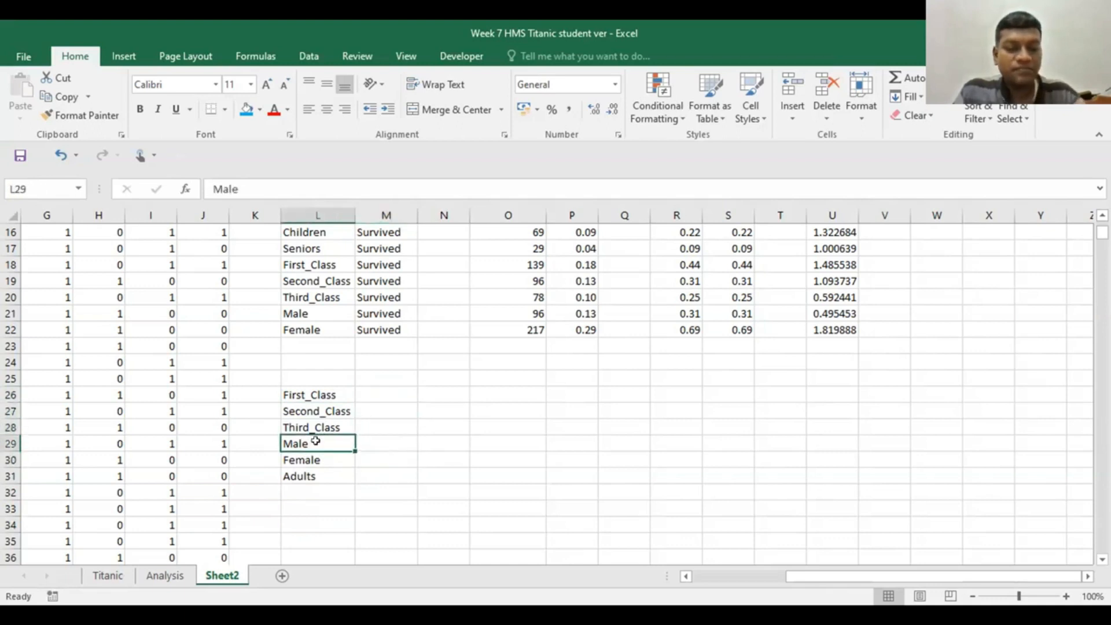
key("ctrl+c")
left_click_drag(370, 389, 374, 429)
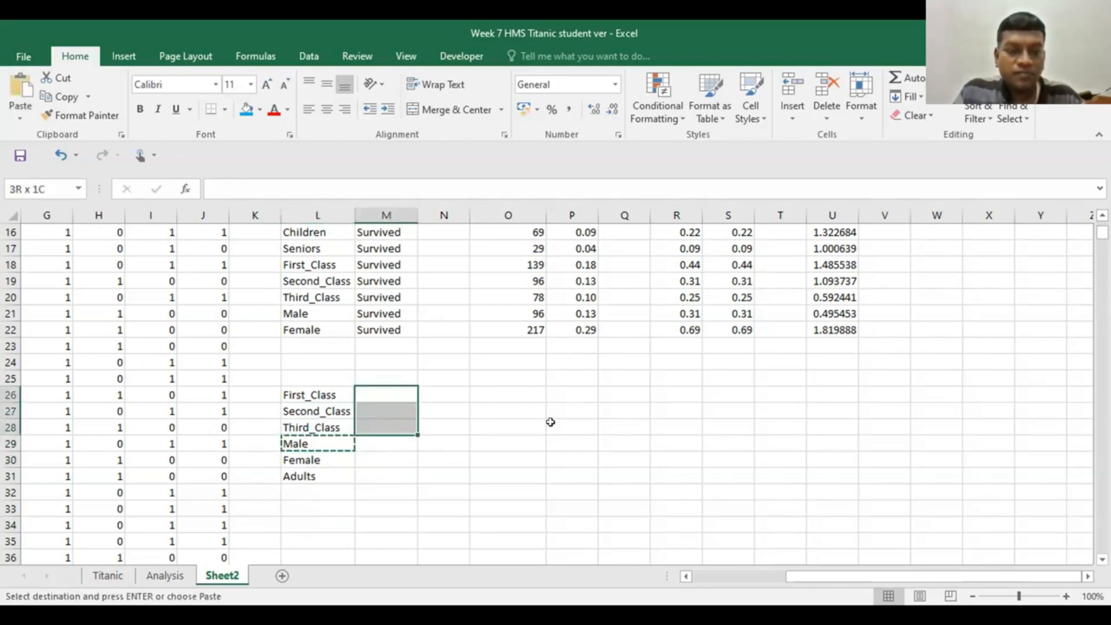
key("ctrl+v")
left_click(567, 428)
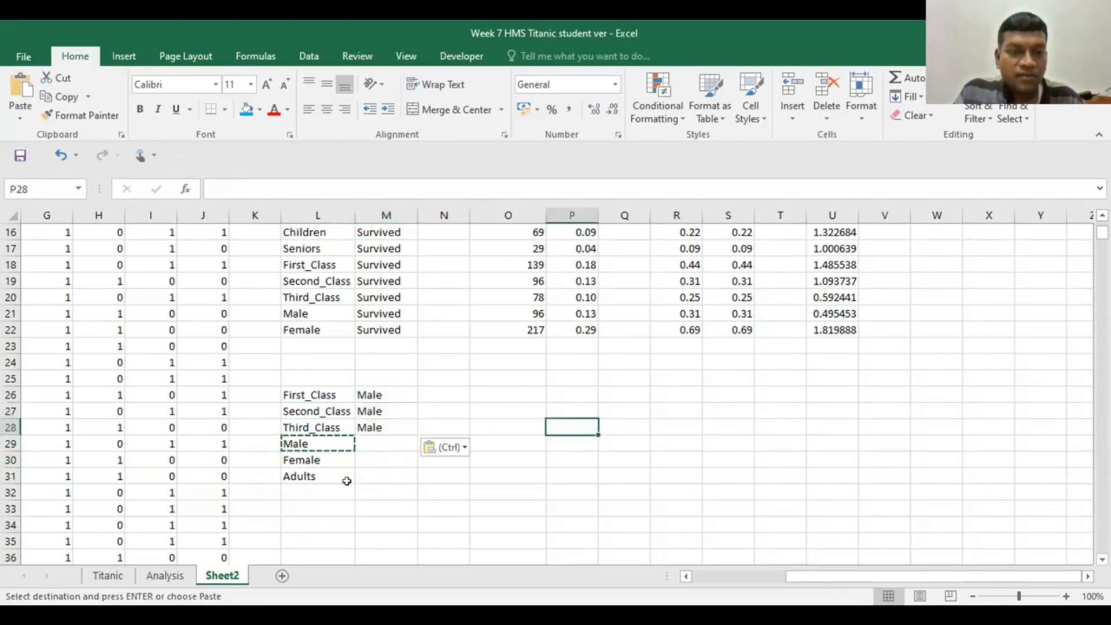
Step: Move the Male, Female and Adults labels from L29:L31 to O28:O30
left_click_drag(324, 444, 307, 470)
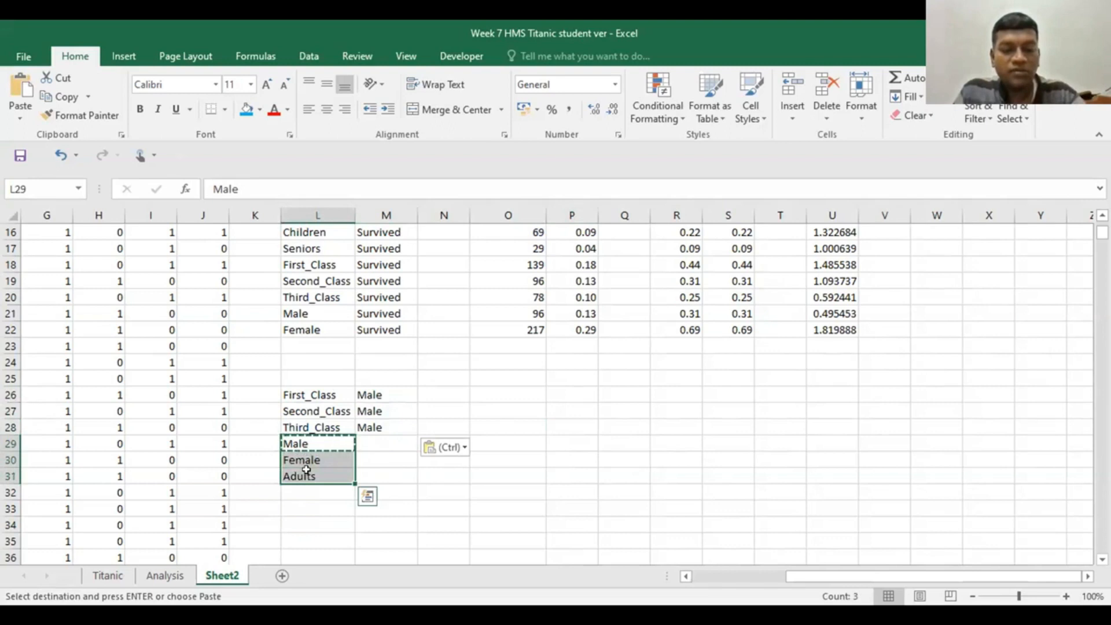
left_click(495, 425)
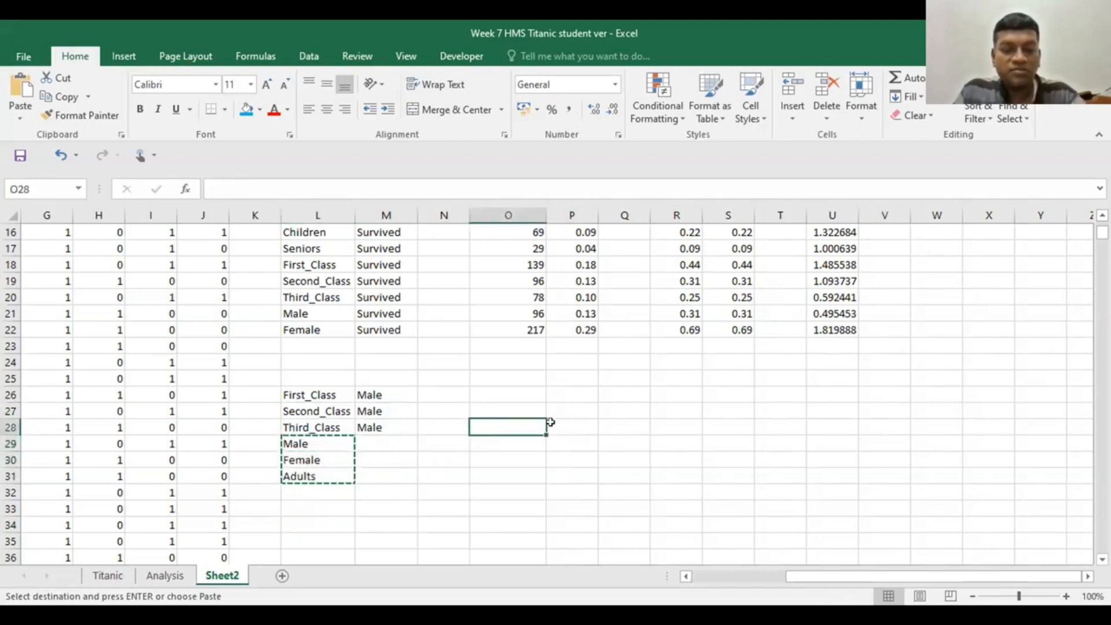
key("ctrl+v")
left_click(674, 444)
Step: Copy the First_Class, Second_Class and Third_Class labels from L26:L28 into L29:L31
left_click(293, 393)
left_click_drag(294, 394, 296, 424)
key("ctrl+x")
left_click(309, 440)
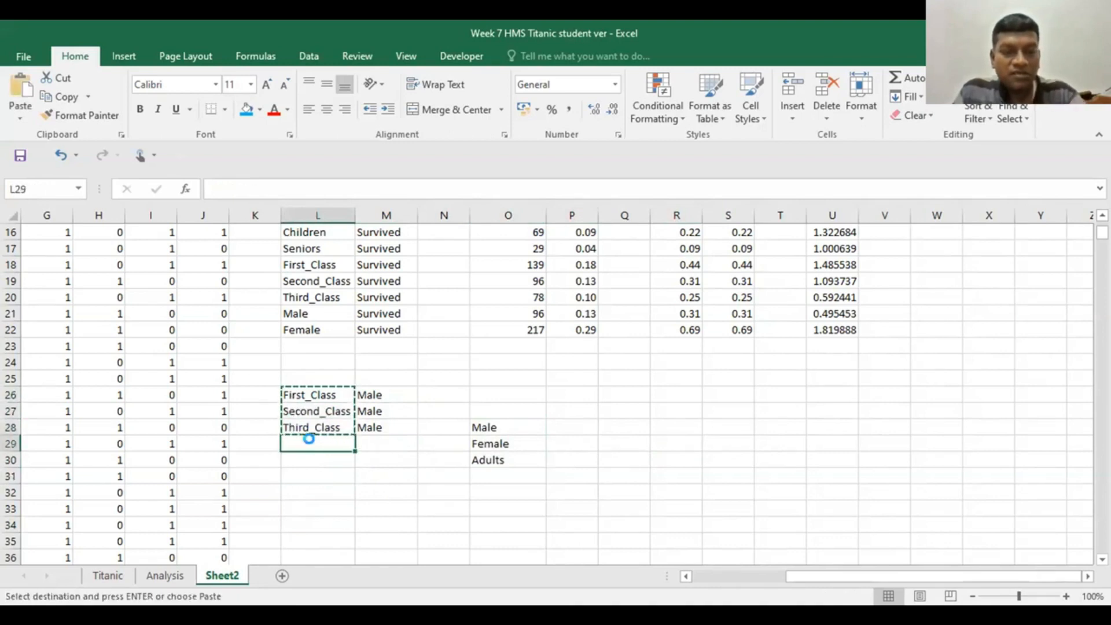
key("ctrl+v")
left_click(566, 441)
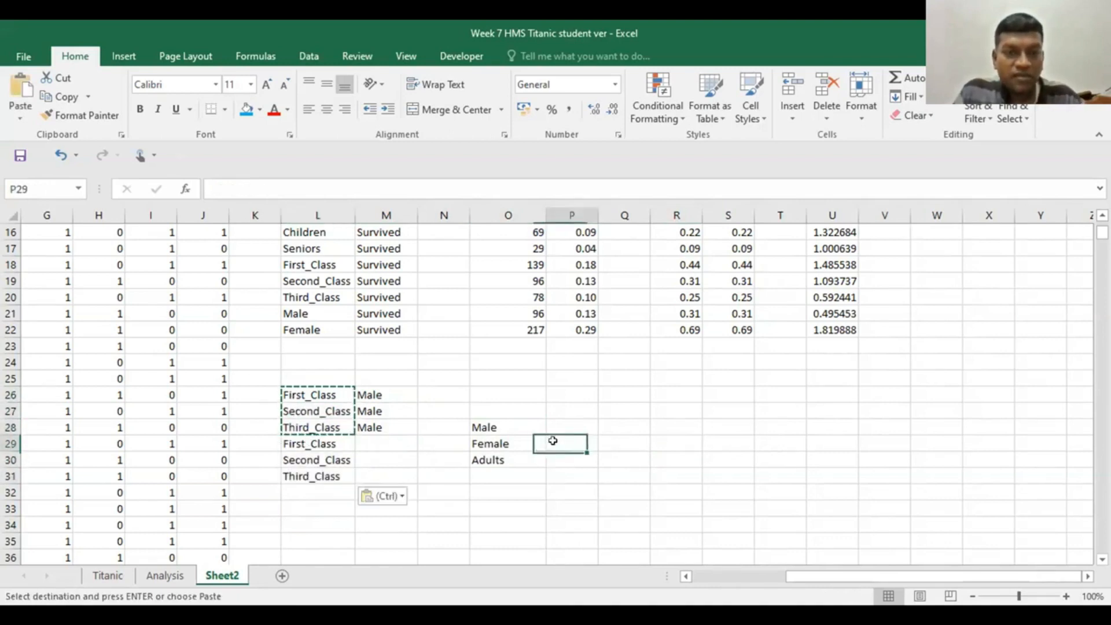
Step: Copy the Female label from O29 into M29:M31 beside the second set of class labels
left_click(502, 443)
key("ctrl+c")
left_click_drag(384, 445, 384, 474)
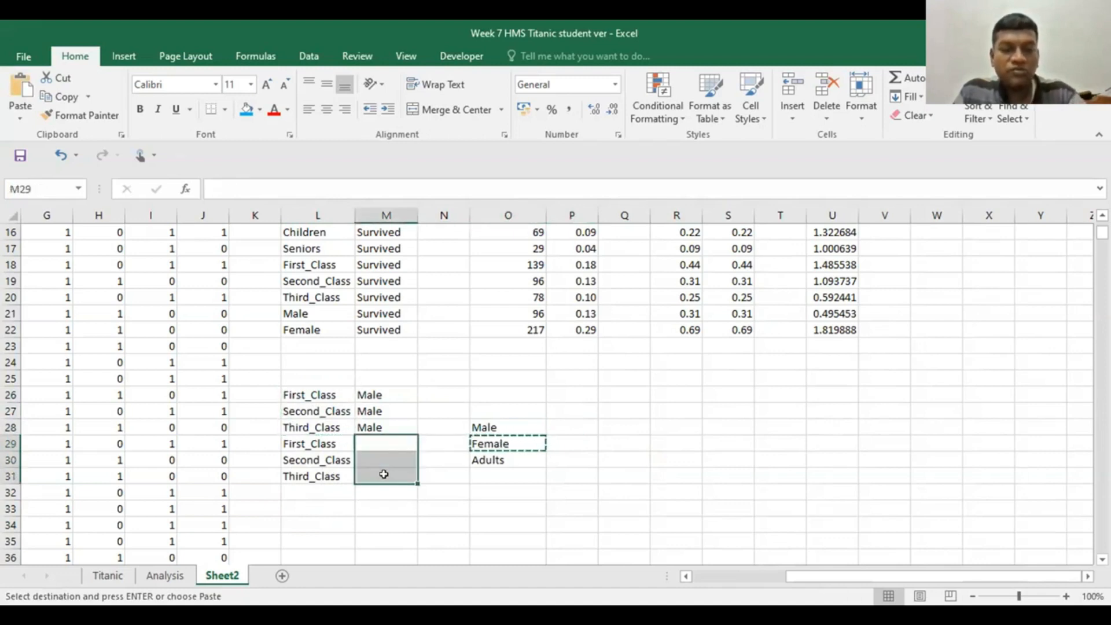
key("ctrl+v")
left_click(676, 460)
Step: Enter the heading Antecedent in L25 and shade L25:M25 with the blue fill colour
scroll(674, 457, "down", 1)
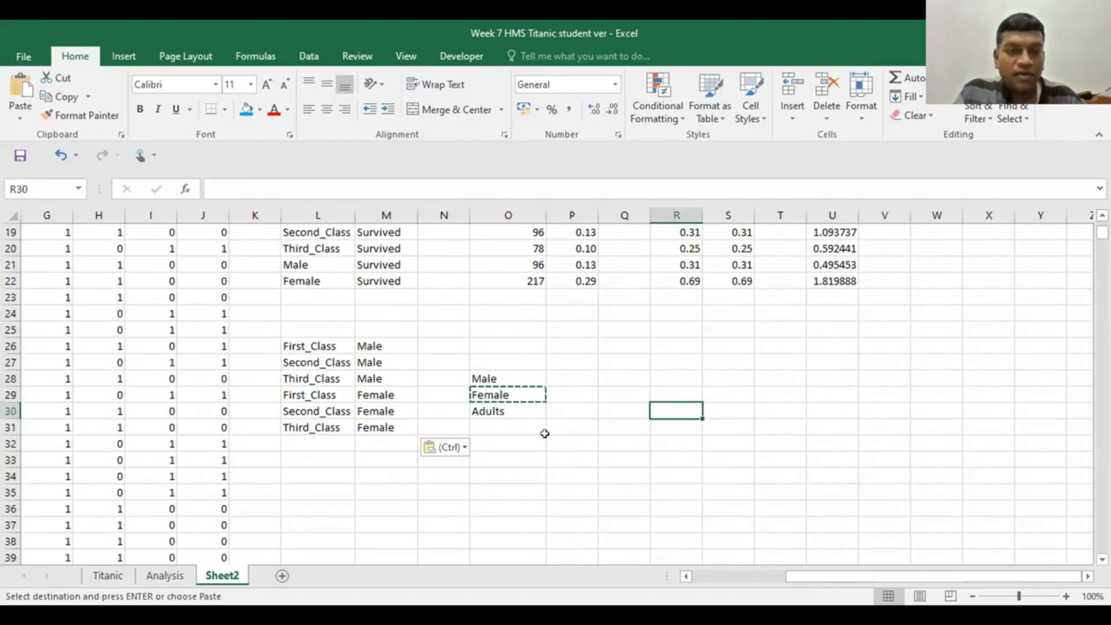
left_click(296, 327)
left_click_drag(350, 327, 314, 325)
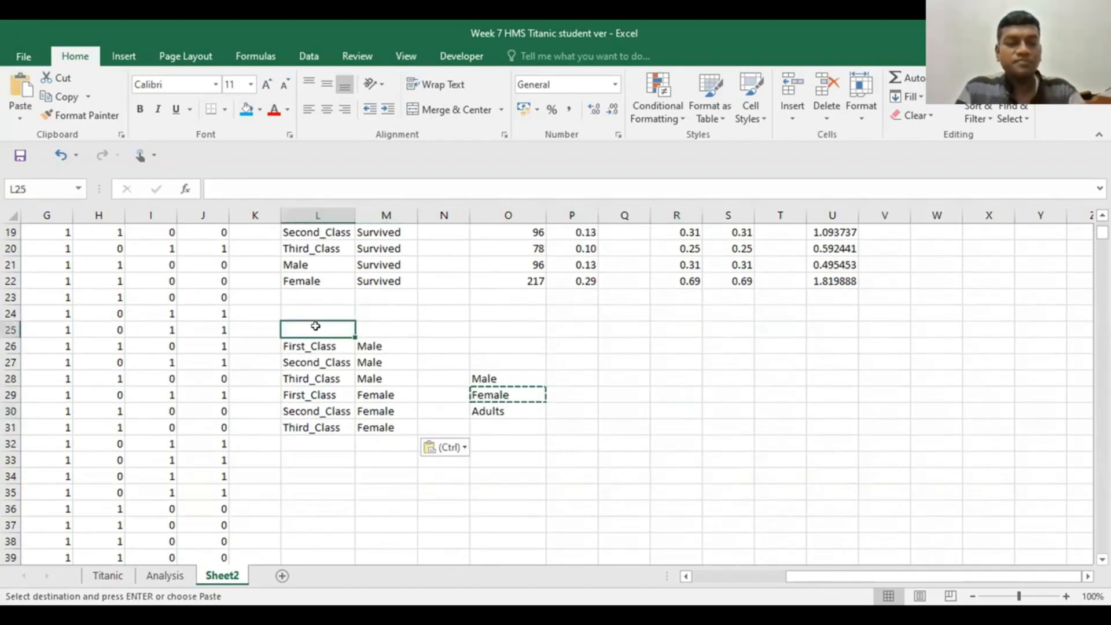
type("Antecedent")
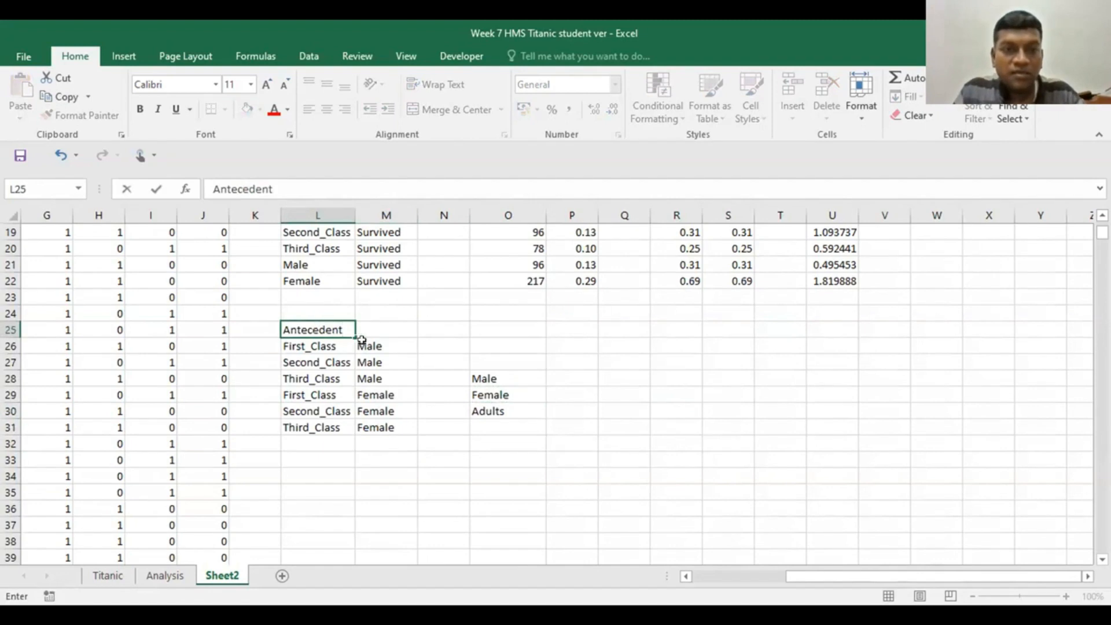
left_click(450, 328)
left_click_drag(321, 326, 372, 328)
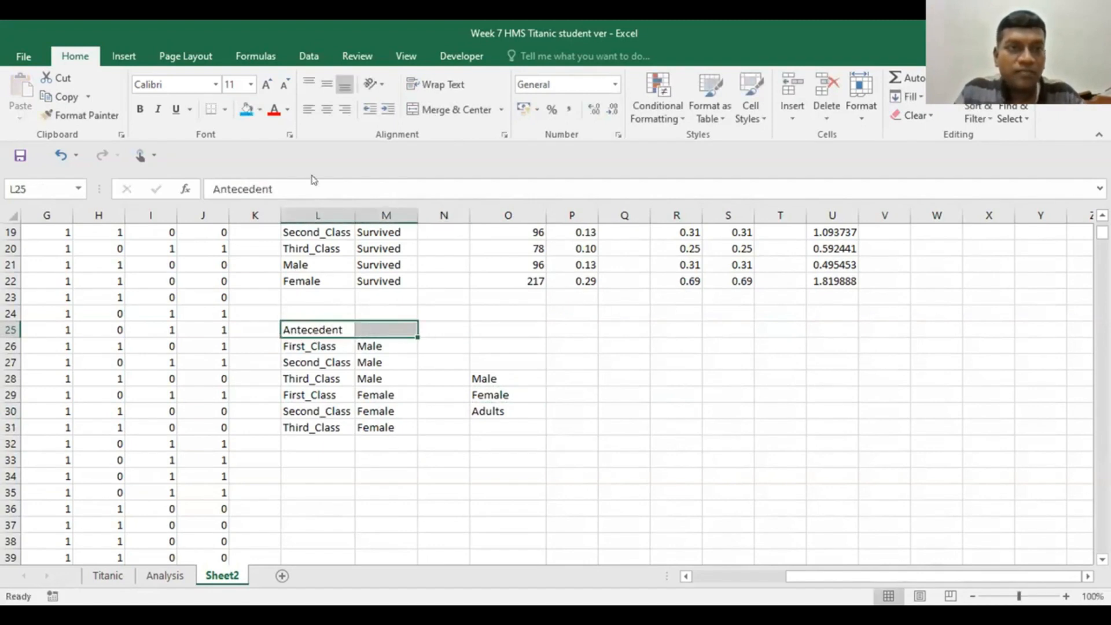
left_click(246, 109)
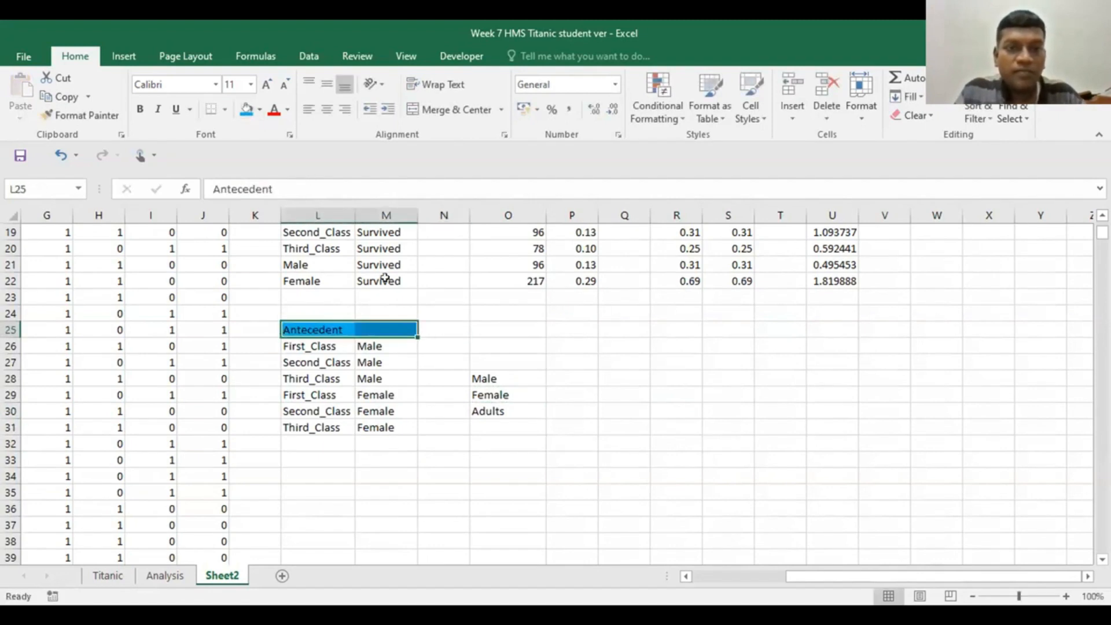
Step: Enter the heading Consequent in cell N25
left_click(434, 328)
type("C")
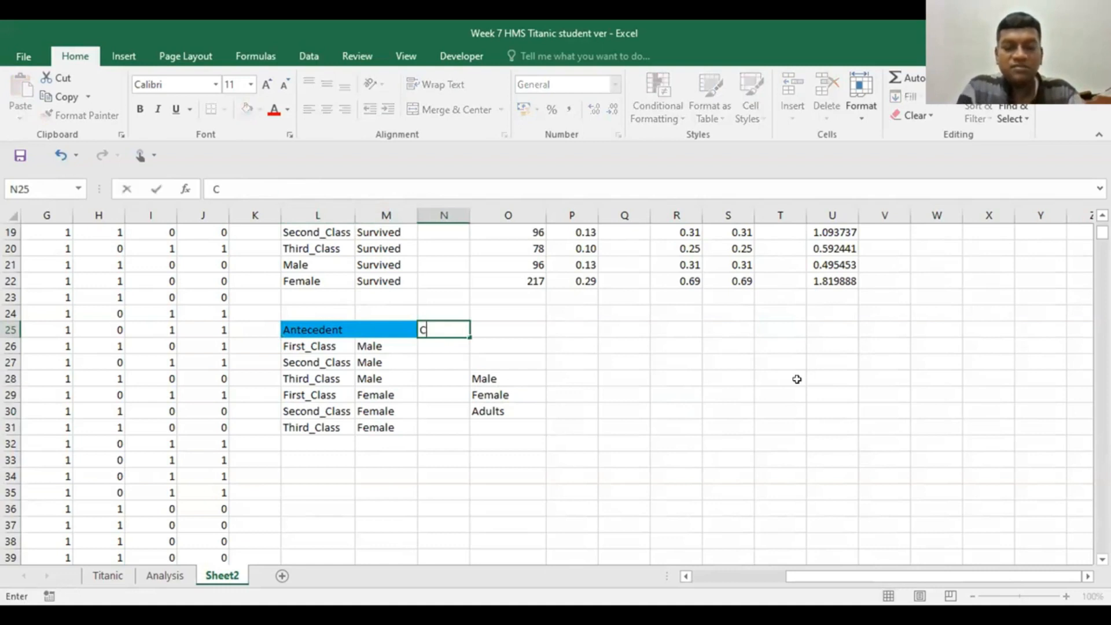
type("onsequent")
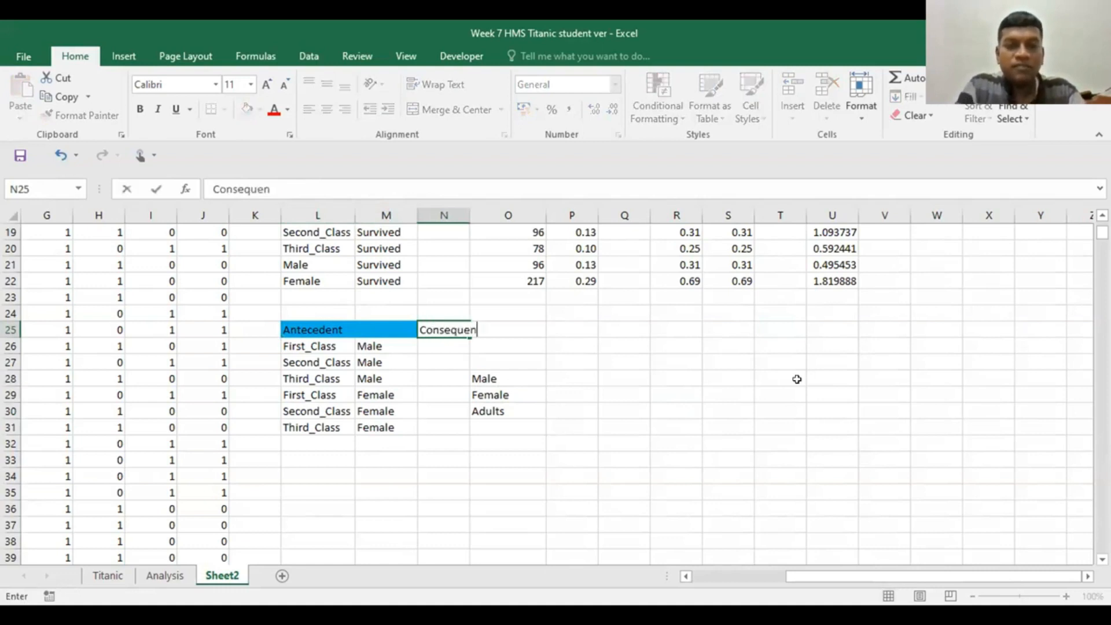
left_click(710, 394)
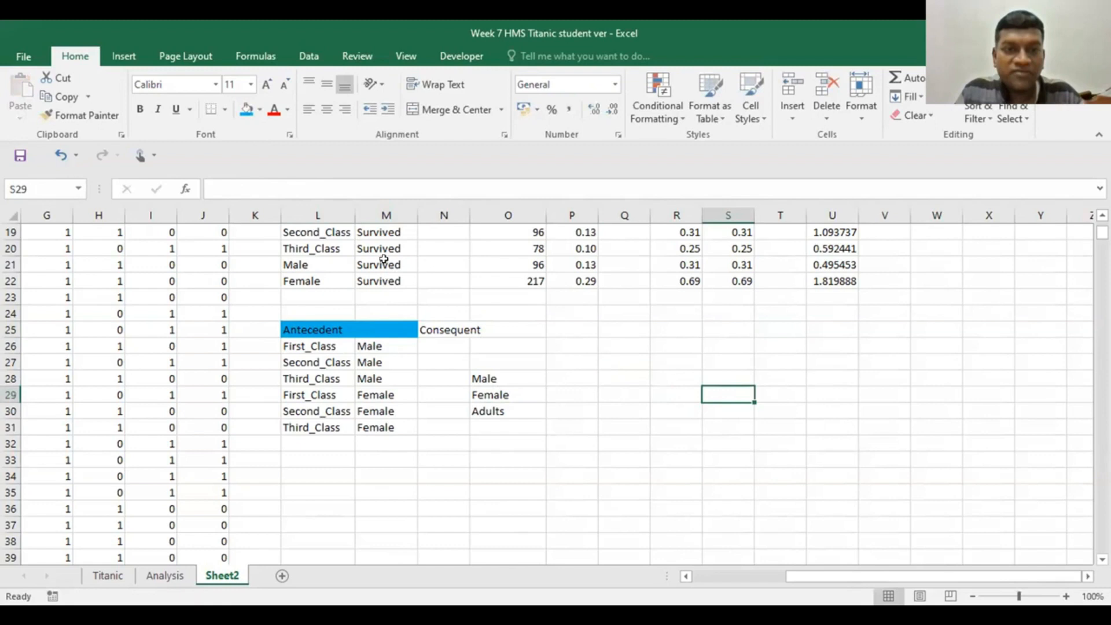
Step: Copy the Survived entries from M20:M22 into N26:N31 under the Consequent heading
left_click_drag(373, 246, 374, 272)
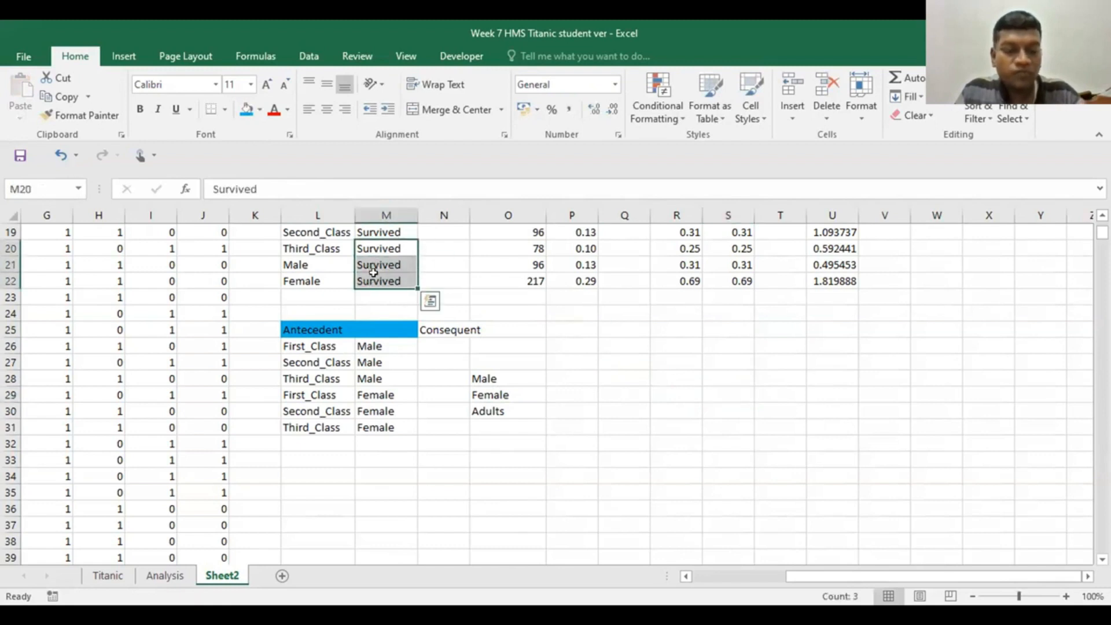
key("ctrl+c")
left_click_drag(432, 343, 442, 428)
key("ctrl+v")
left_click(727, 407)
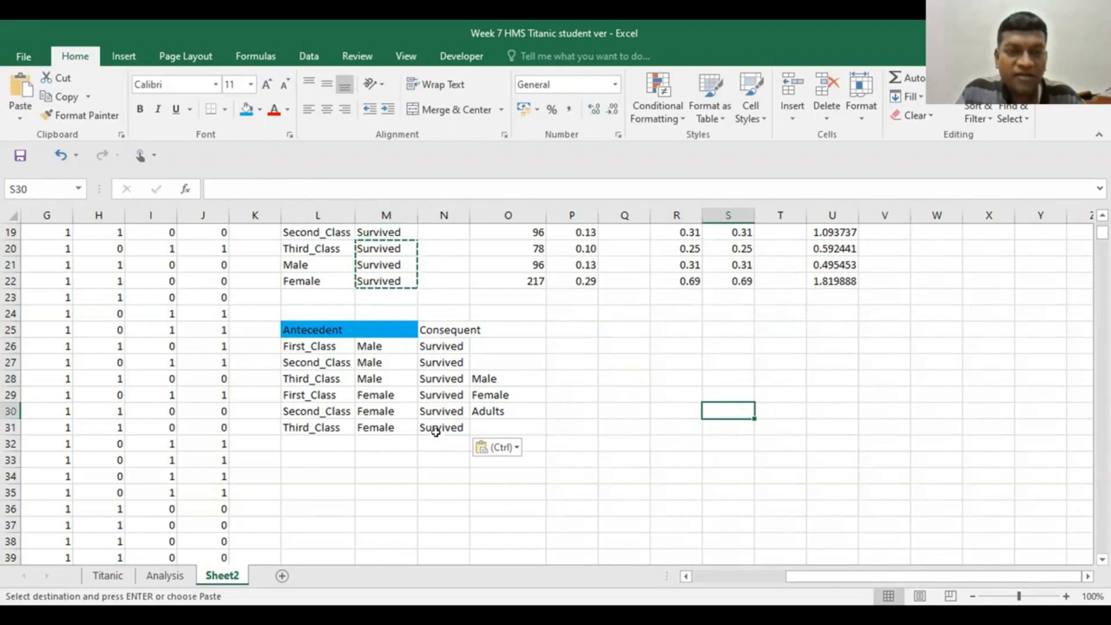
Step: Copy the Adults label from O30 into L32:L33 below the class labels
left_click(490, 413)
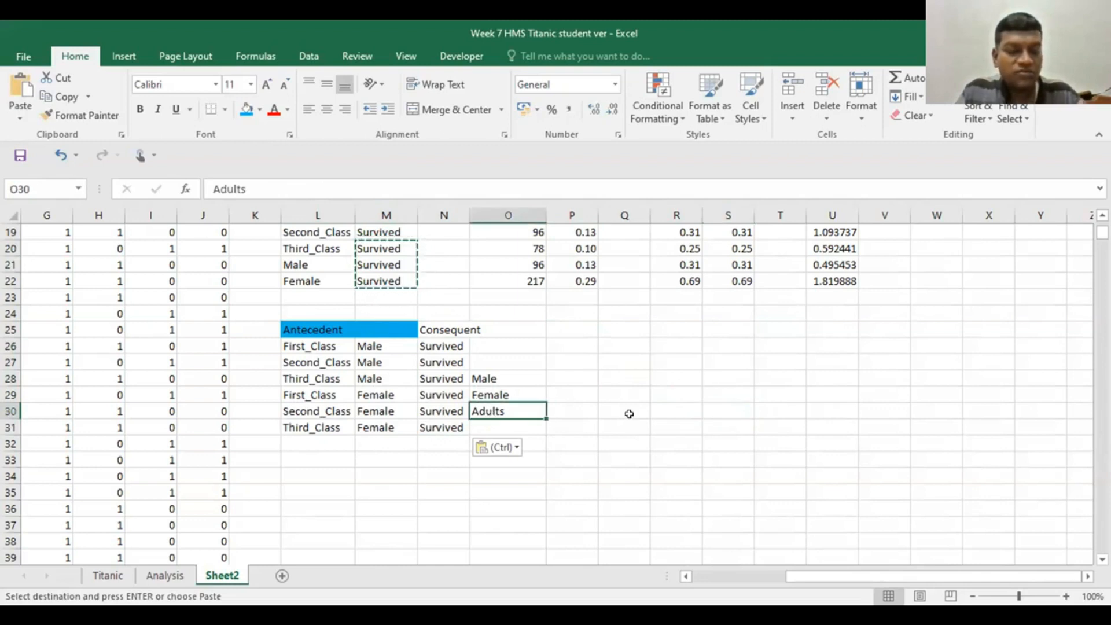
key("ctrl+c")
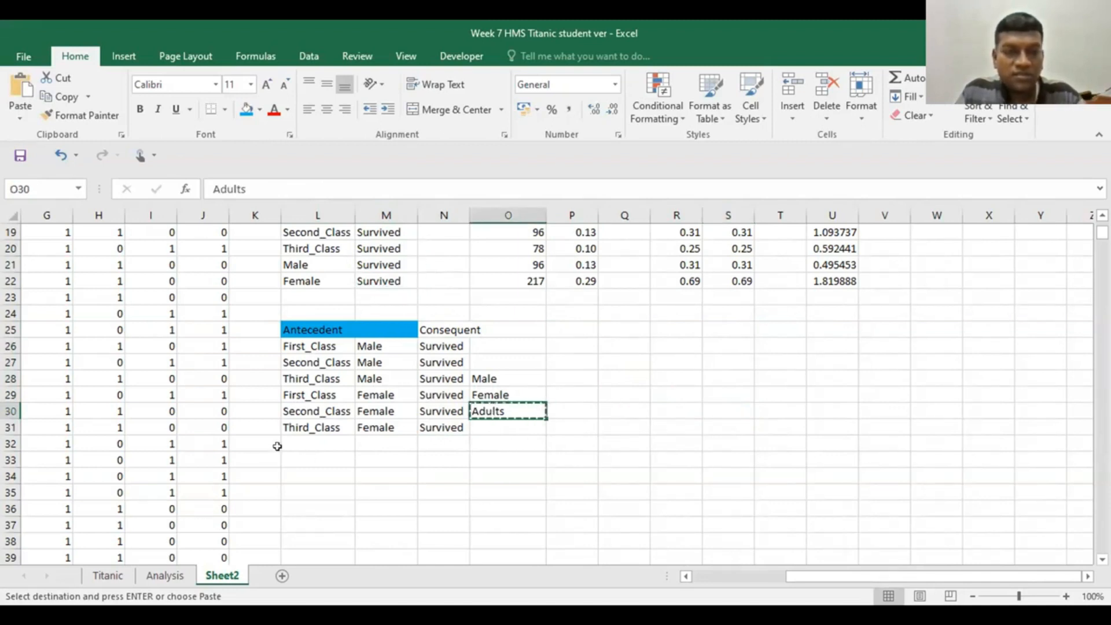
left_click_drag(303, 443, 304, 458)
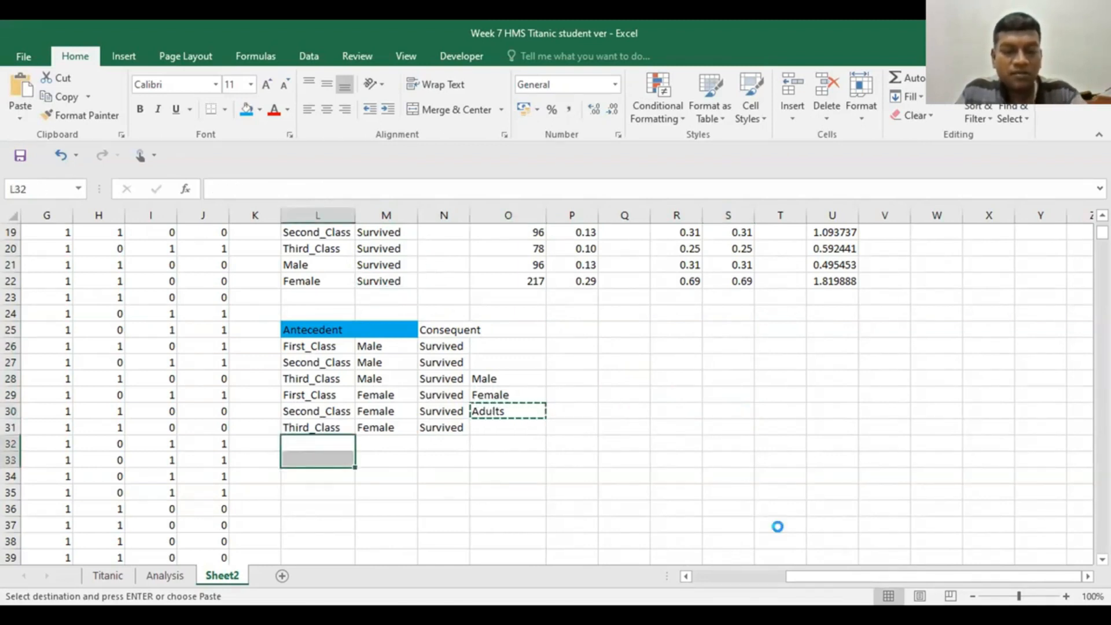
key("ctrl+v")
left_click(611, 457)
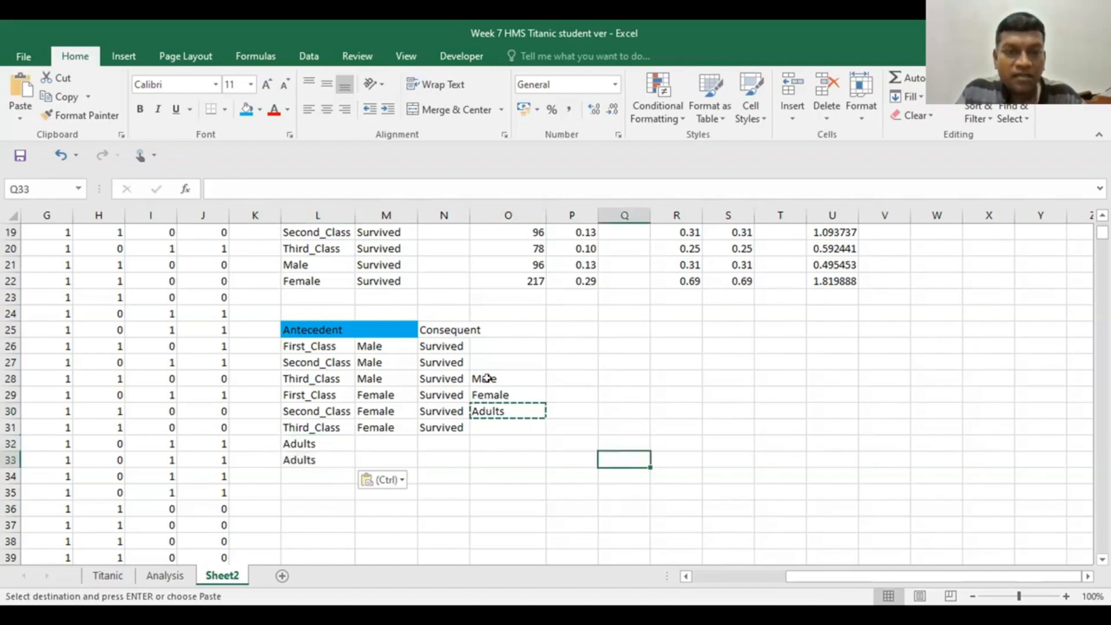
Step: Copy the Male and Female labels from O28:O29 into M32:M33 beside the Adults entries
left_click_drag(489, 377, 487, 391)
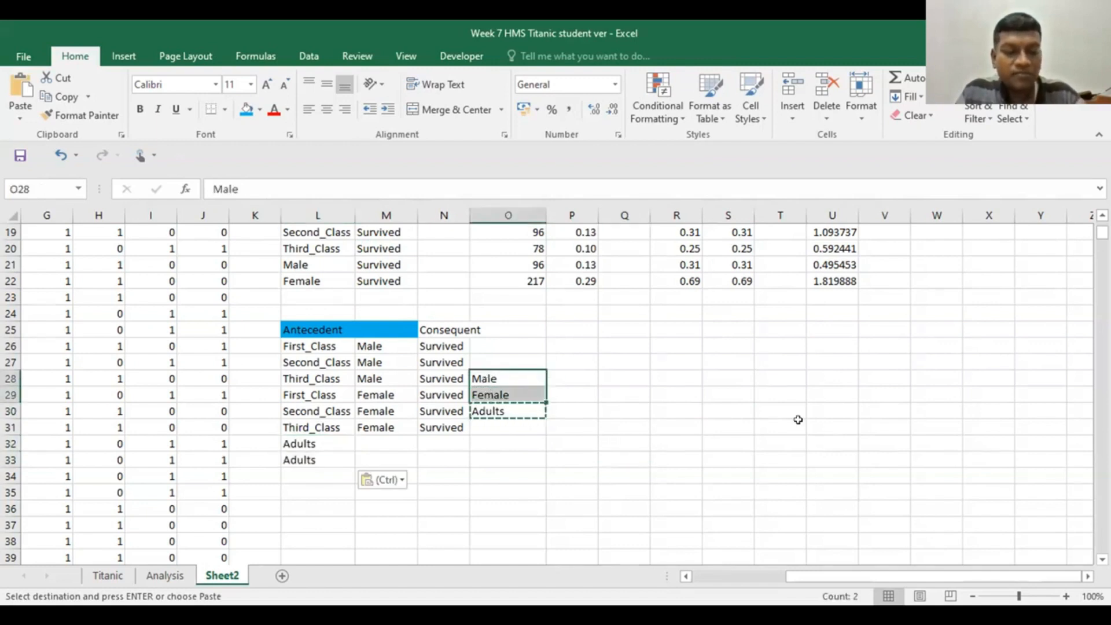
key("ctrl+c")
left_click_drag(396, 441, 391, 457)
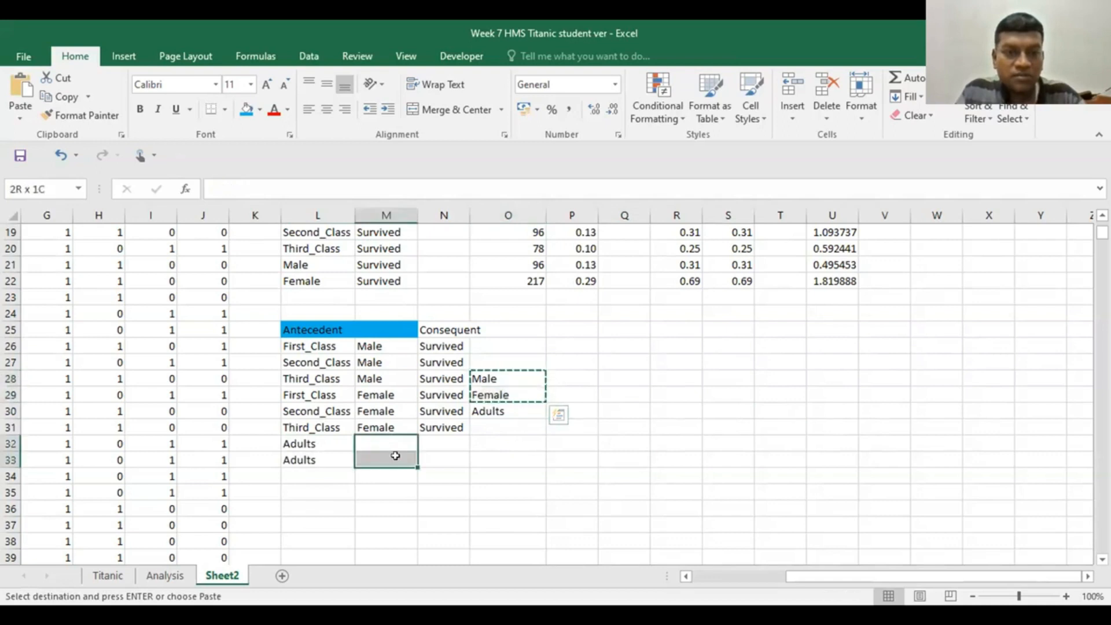
key("ctrl+v")
left_click(632, 441)
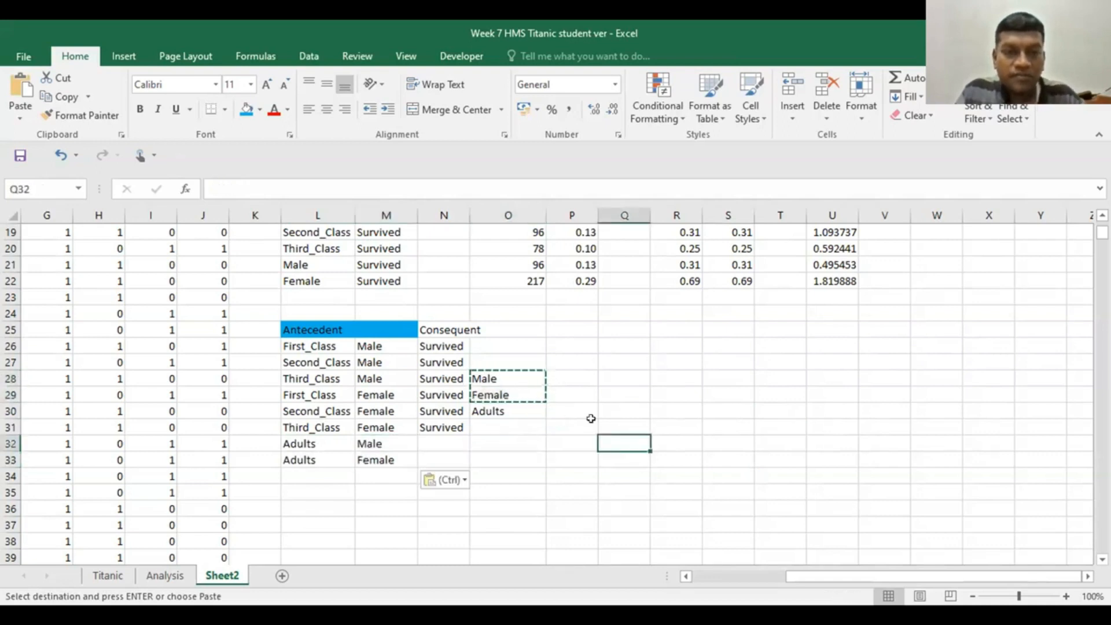
Step: Delete the leftover Male, Female and Adults helper labels in O28:O30
left_click(590, 426)
left_click_drag(498, 375, 505, 410)
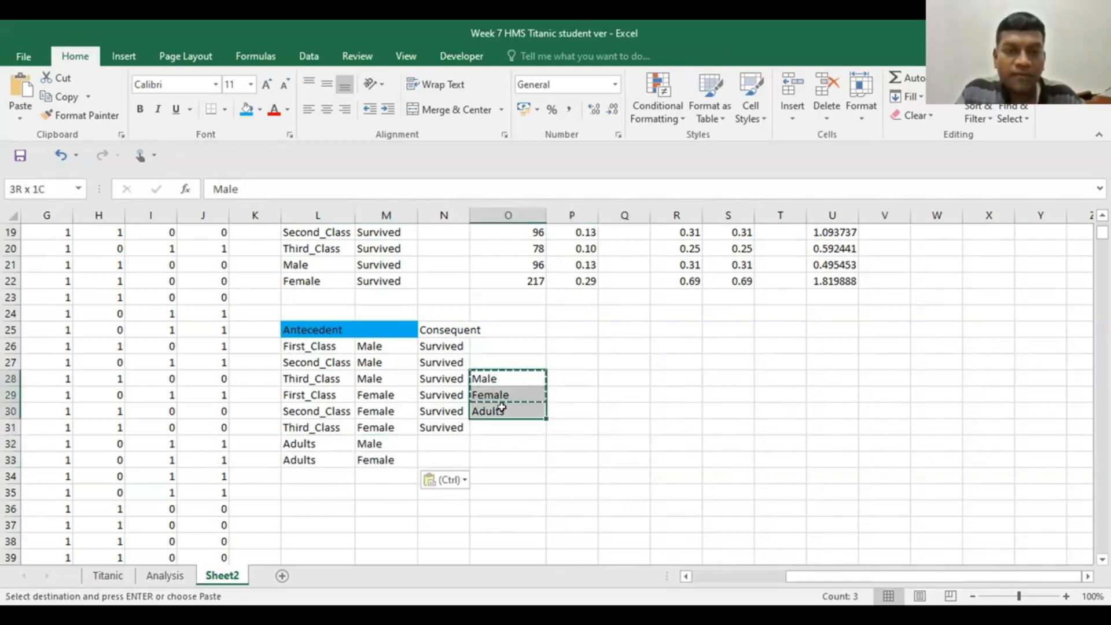
key("Delete")
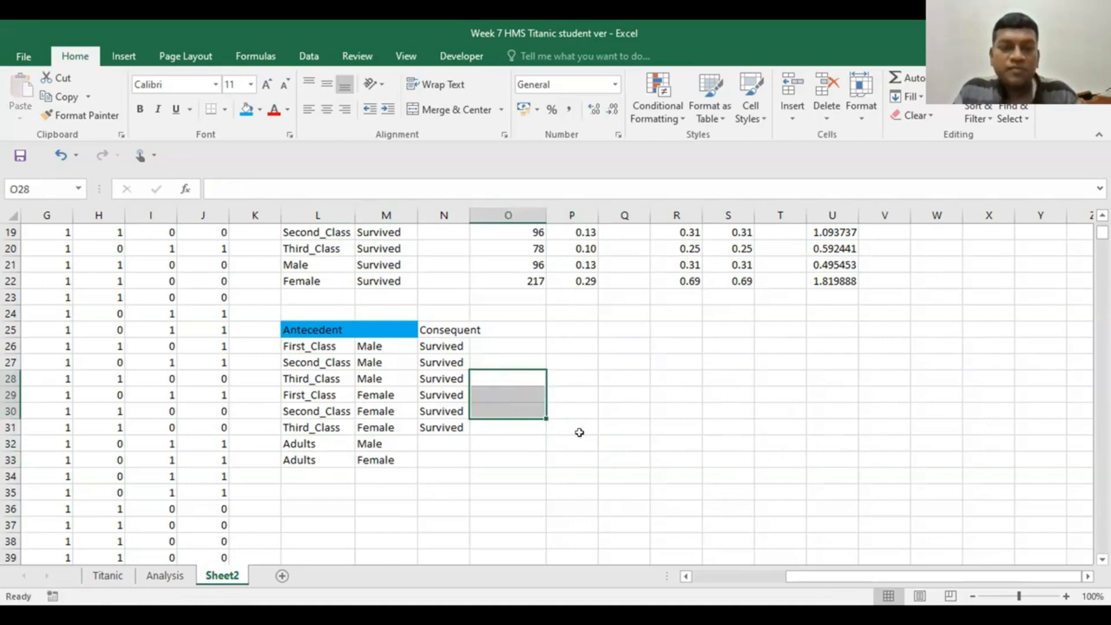
left_click(576, 443)
Step: Copy the Survived entries from N29:N30 into N32:N33 beside the two Adults combinations
left_click_drag(438, 395, 440, 460)
key("ctrl+c")
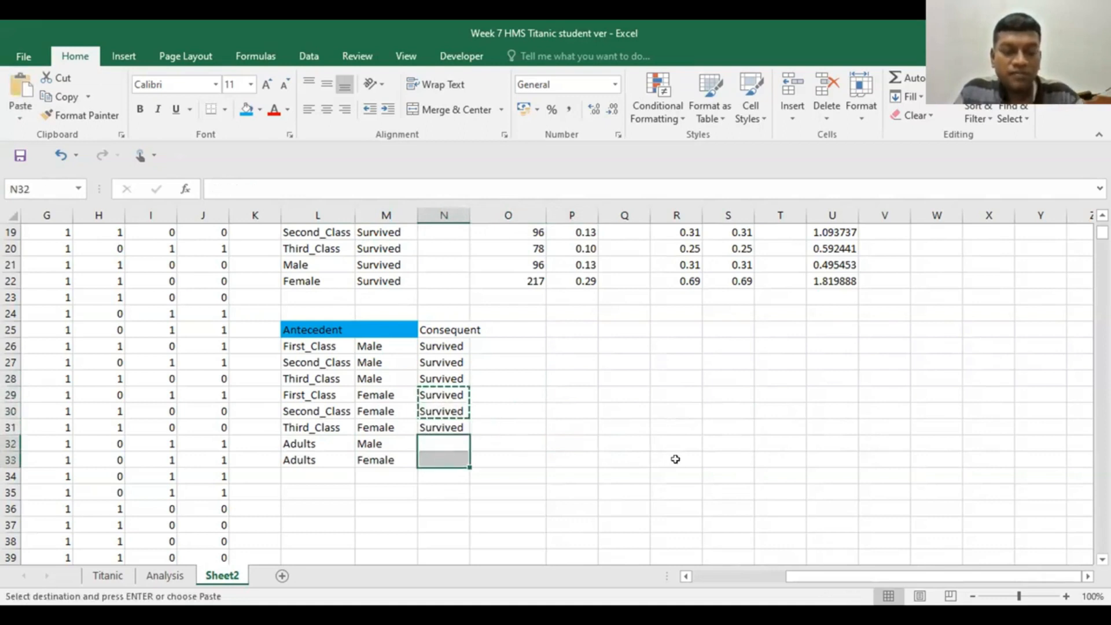
key("ctrl+v")
left_click(590, 443)
Step: Fill the Consequent heading in N25 with theme green and widen column N to fit the heading
left_click(434, 326)
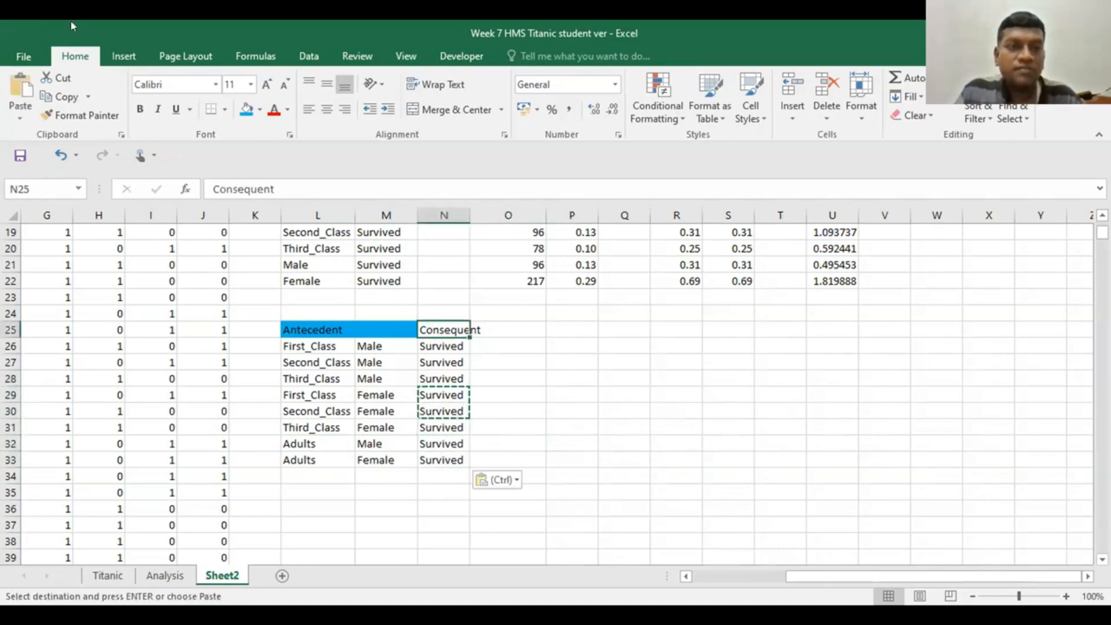
left_click(259, 110)
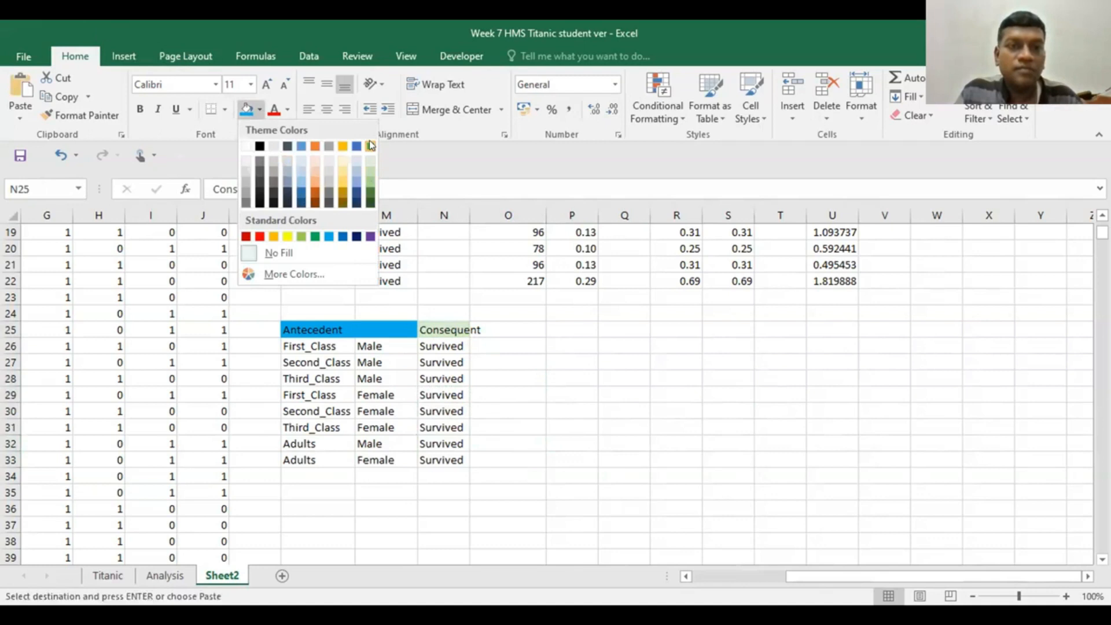
left_click(370, 146)
left_click_drag(467, 213, 489, 218)
left_click(541, 342)
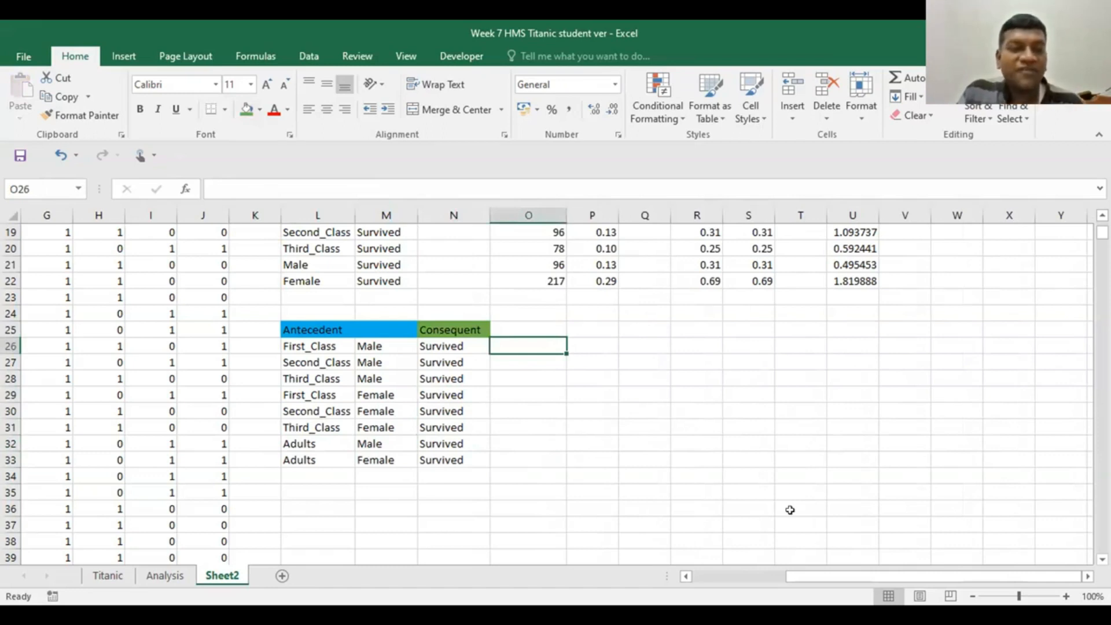
left_click(104, 114)
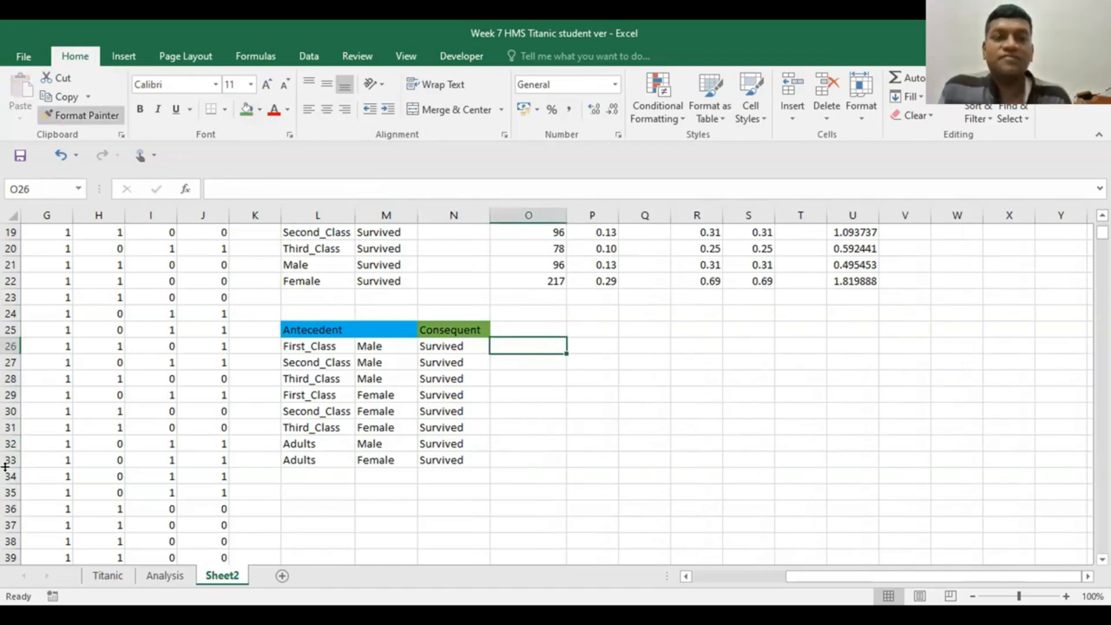
key("Escape")
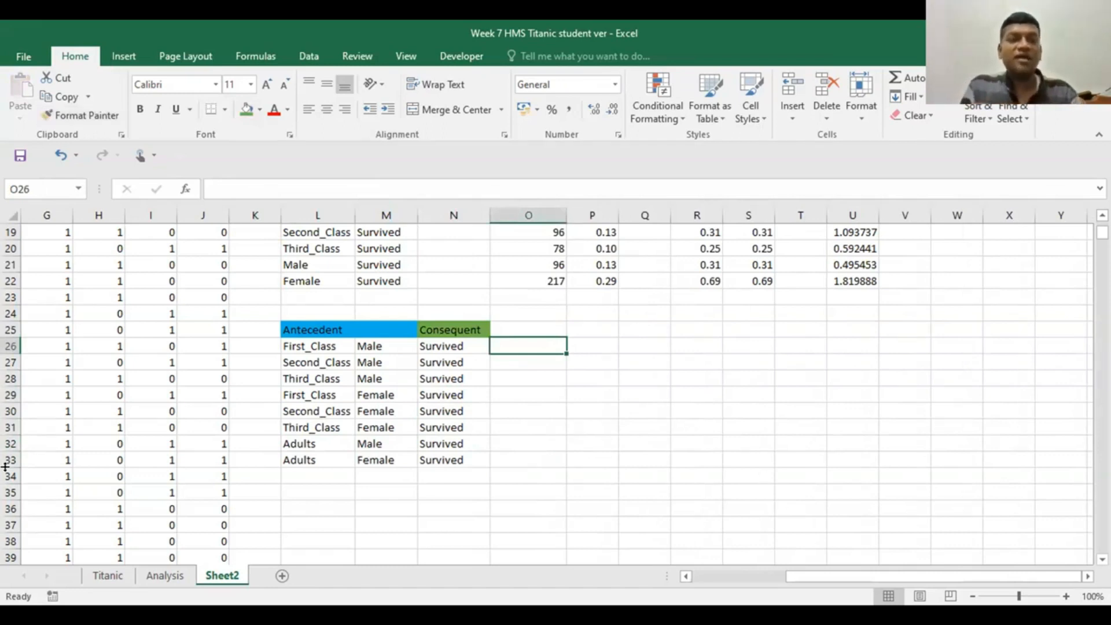
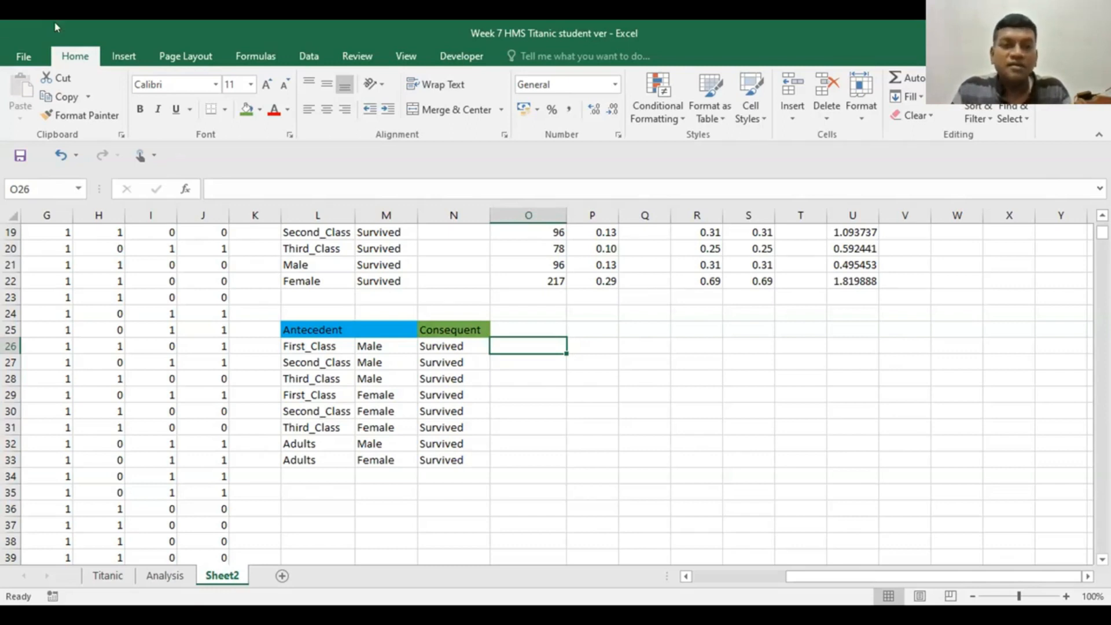
Step: Copy the Support, Count and Probability headings from O13:P14 to O24:P25 above the two-item table
scroll(313, 370, "up", 1)
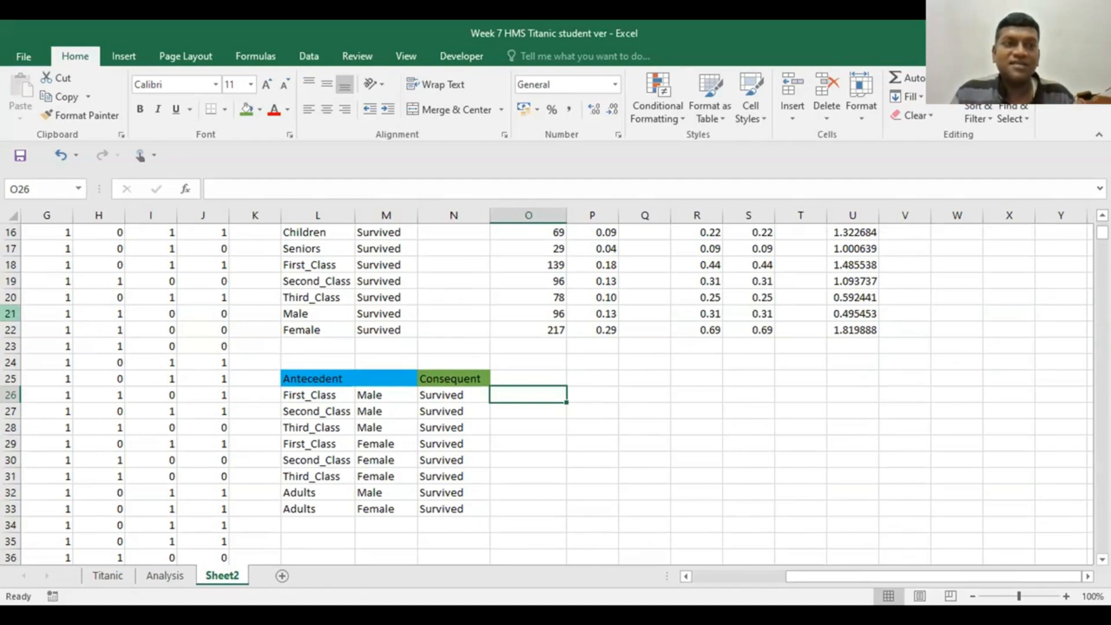
scroll(657, 444, "up", 2)
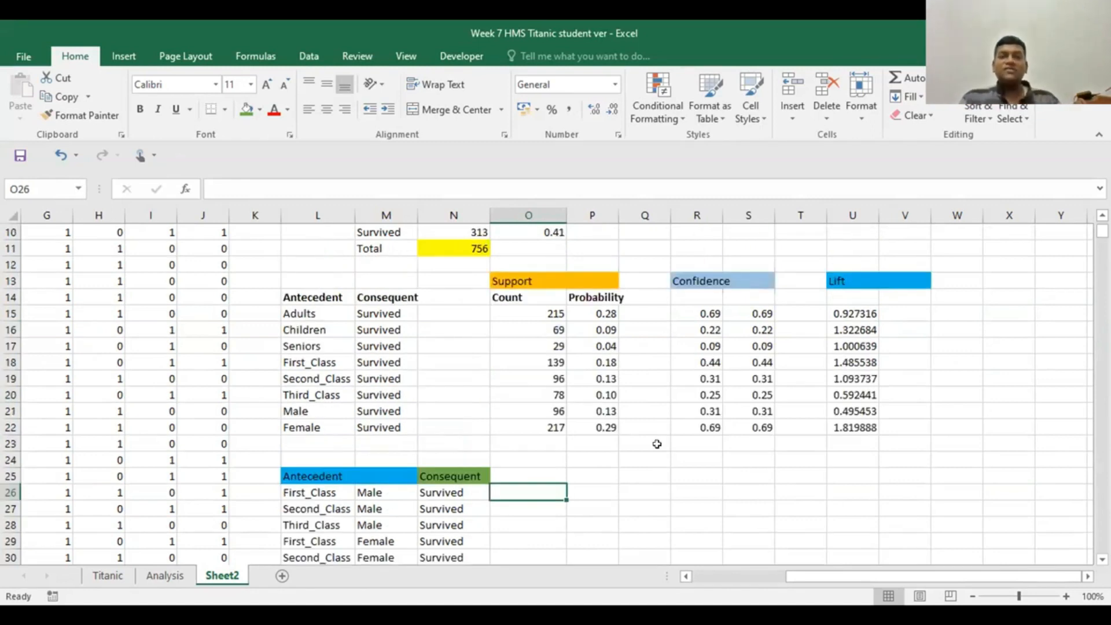
scroll(657, 444, "down", 1)
left_click(654, 441)
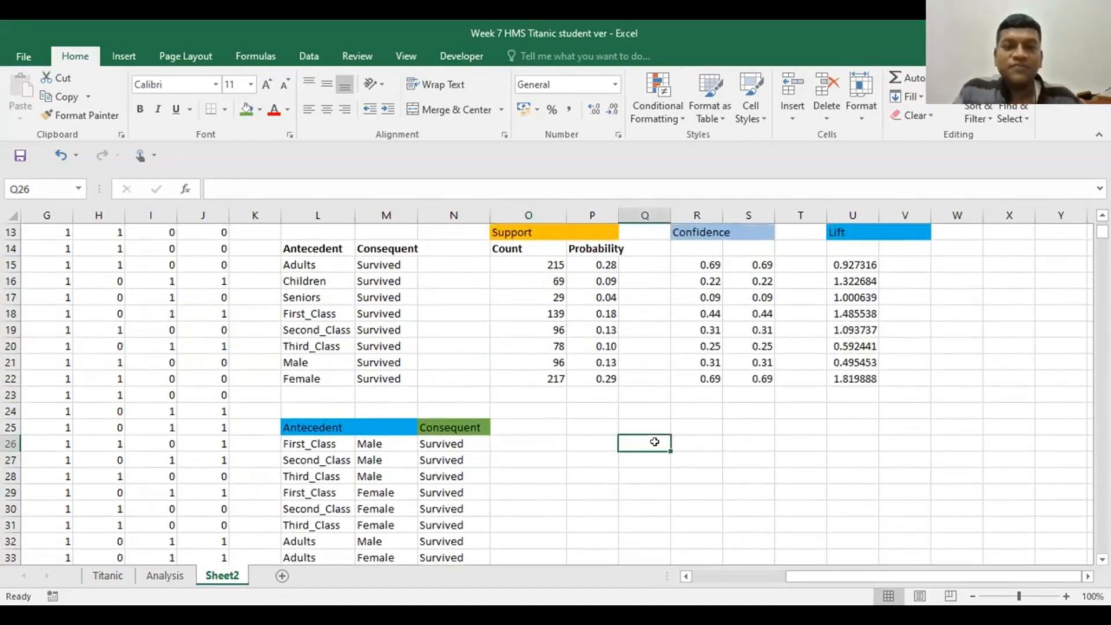
left_click_drag(507, 232, 586, 248)
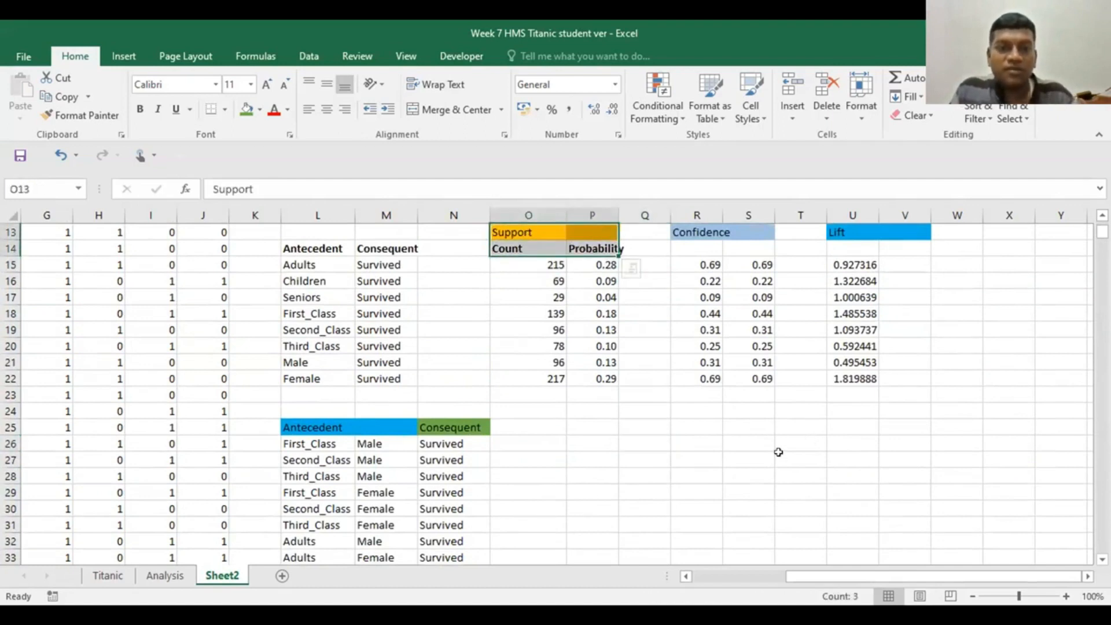
key("ctrl+c")
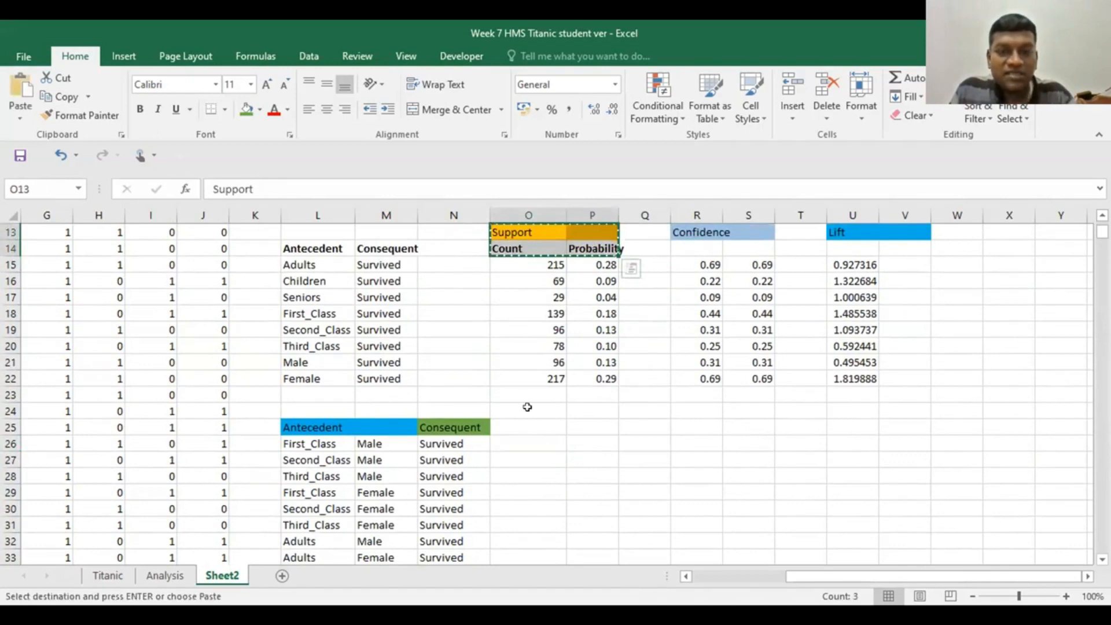
left_click(528, 411)
key("ctrl+v")
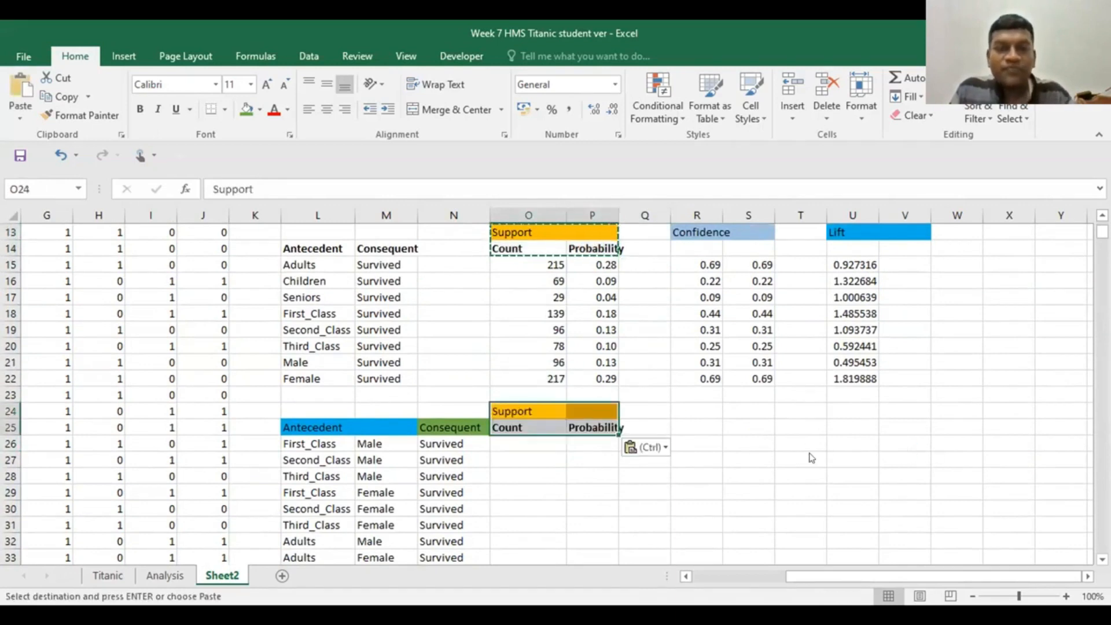
left_click(749, 460)
Step: Begin a COUNTIF formula in O26 with the named range First_Class and the criterion "1"
scroll(799, 432, "down", 1)
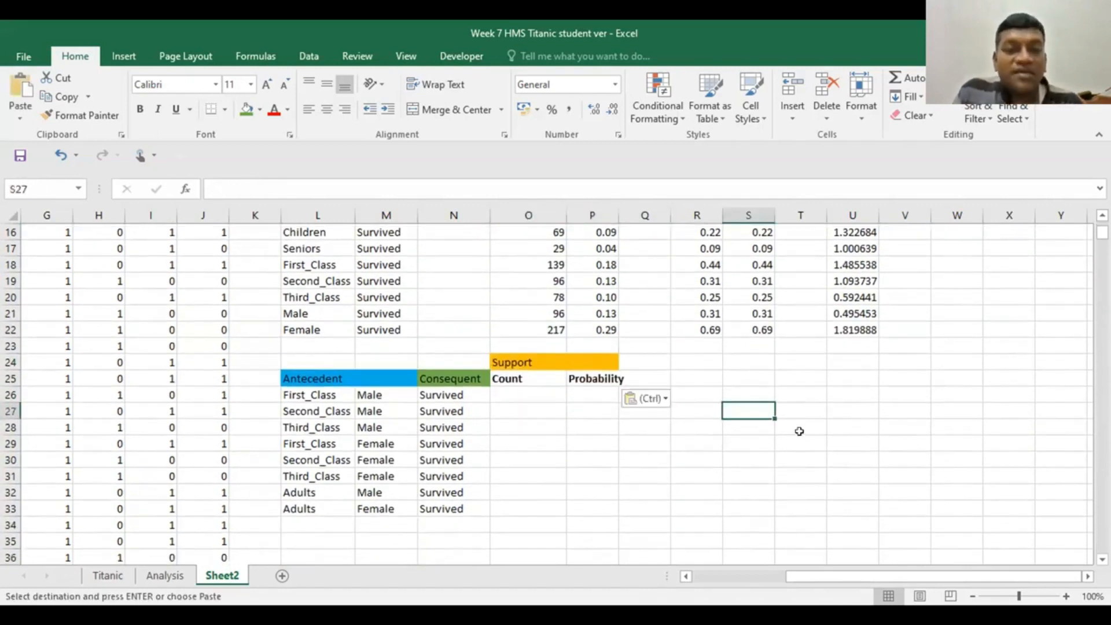
left_click(506, 392)
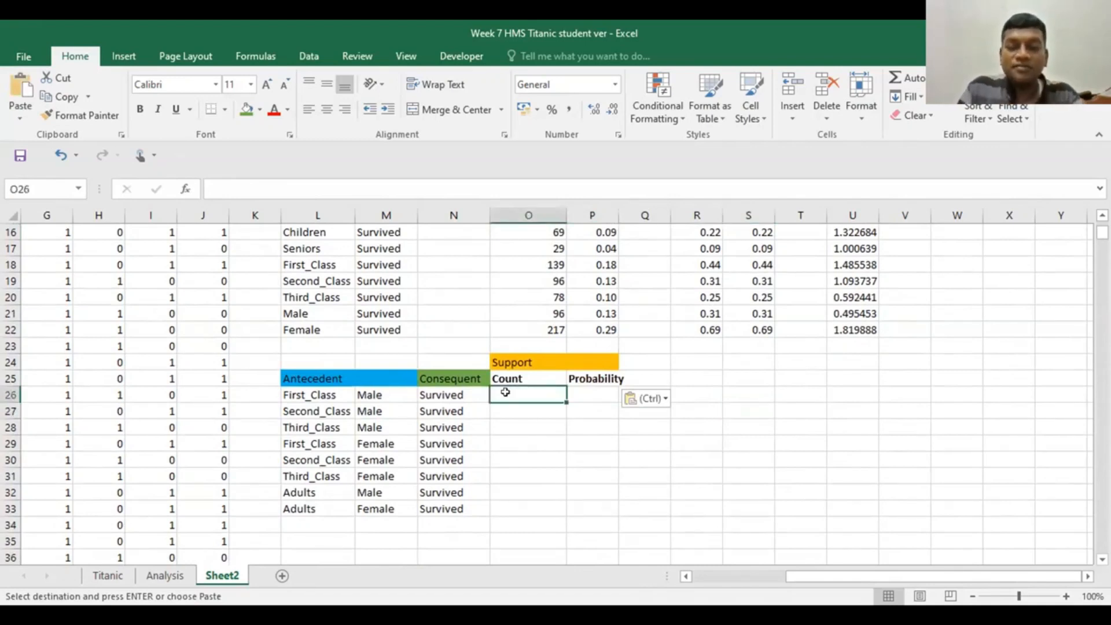
type("=")
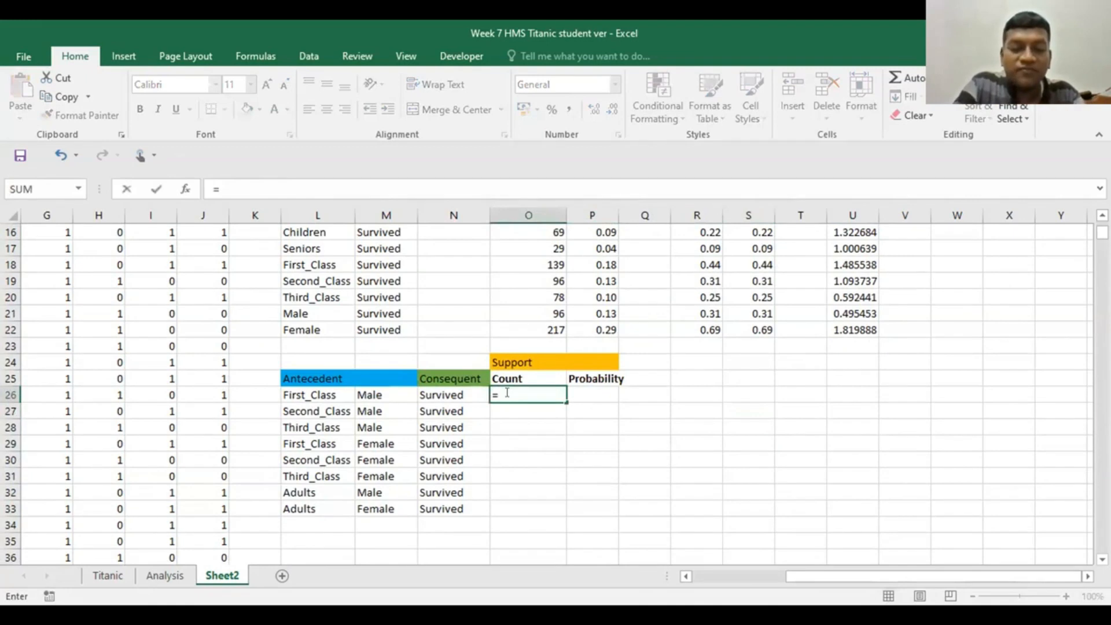
type("coun")
left_click(550, 454)
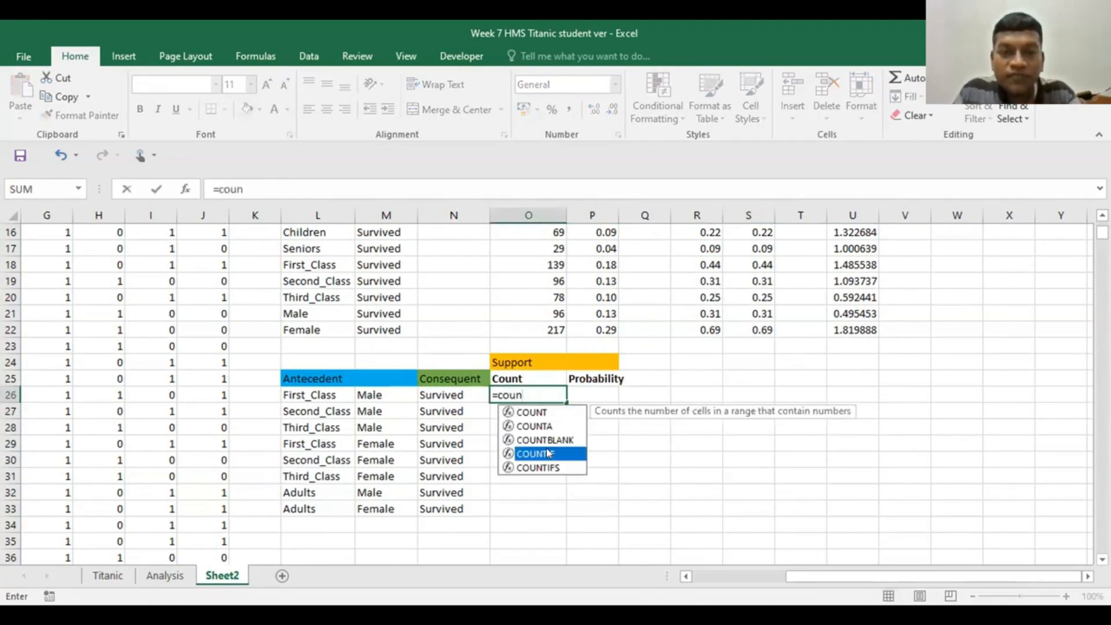
key("Tab")
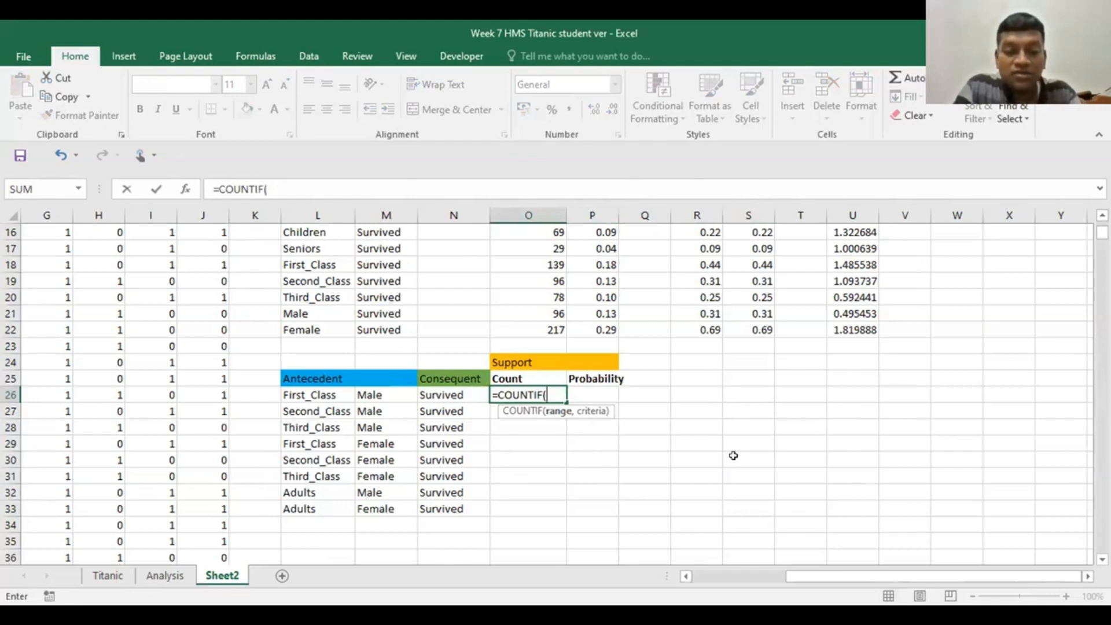
type("fir")
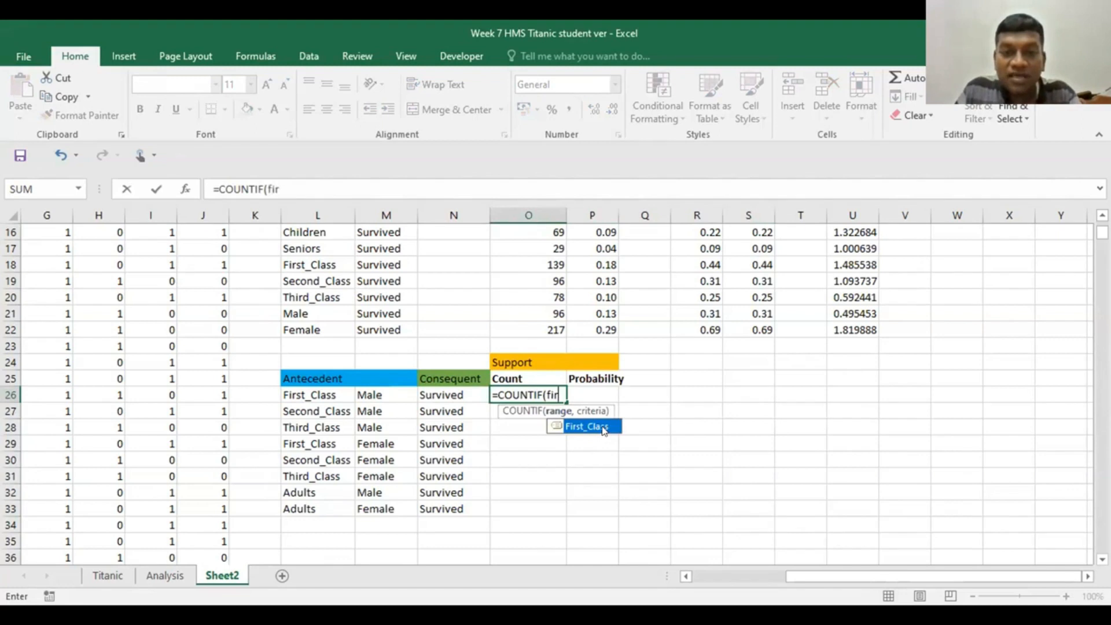
key("Tab")
type(",")
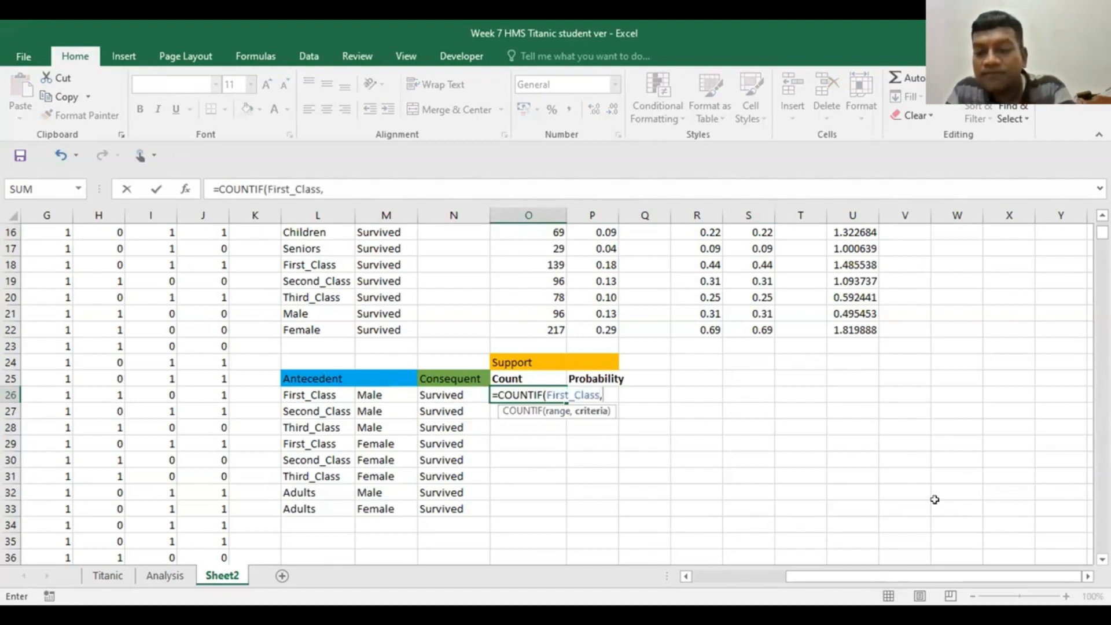
type("\"")
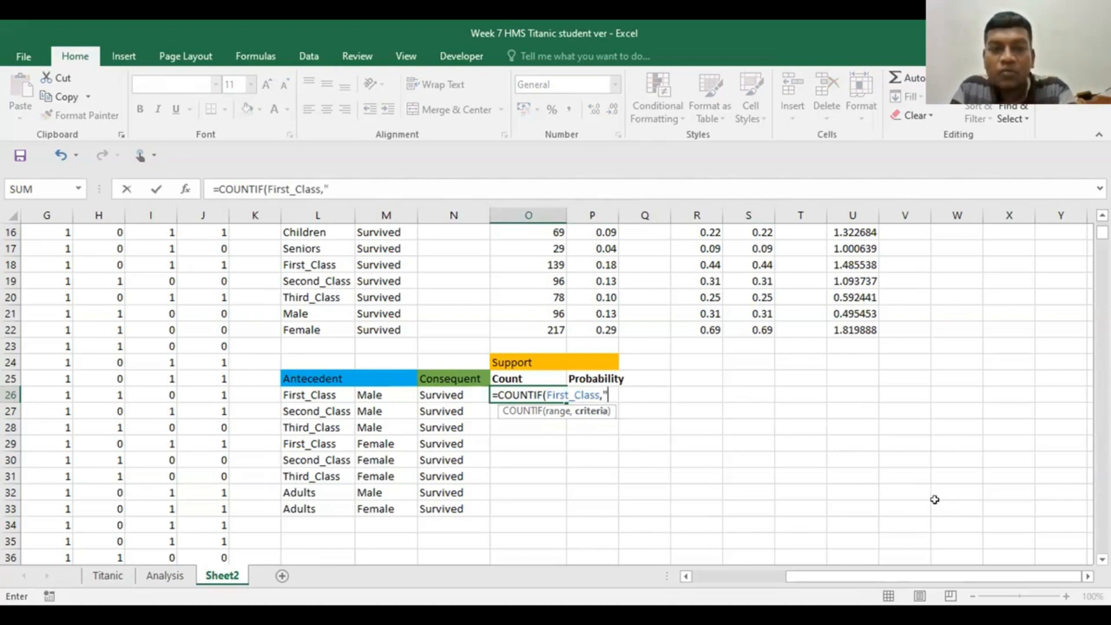
type("1\",")
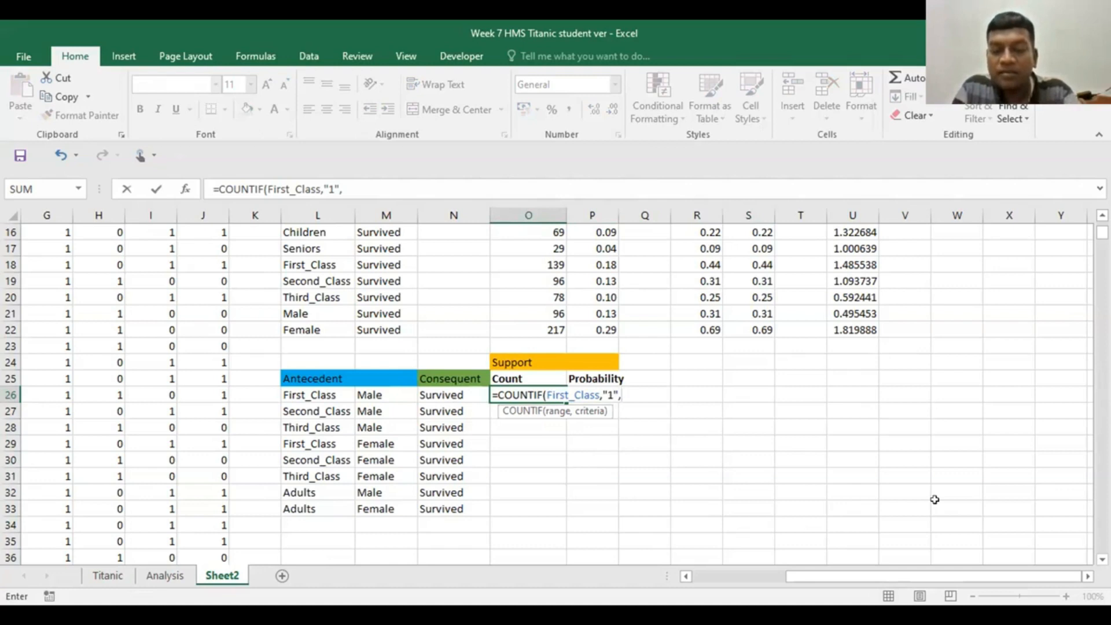
Step: Add the named range Male with the criterion "1" to the O26 count formula
type("M")
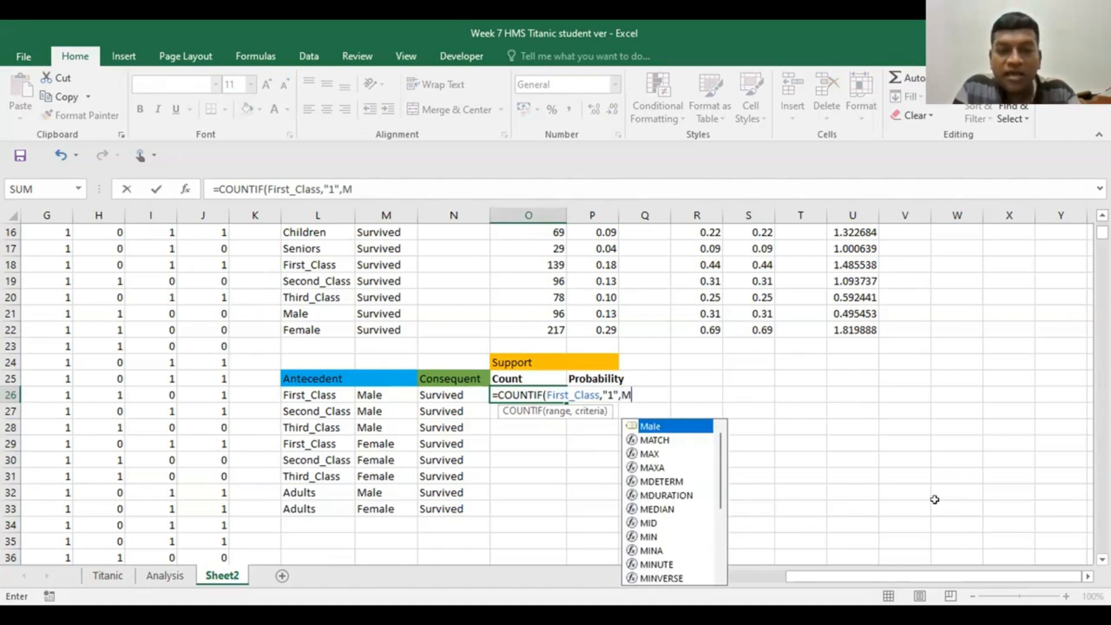
key("Tab")
type(",")
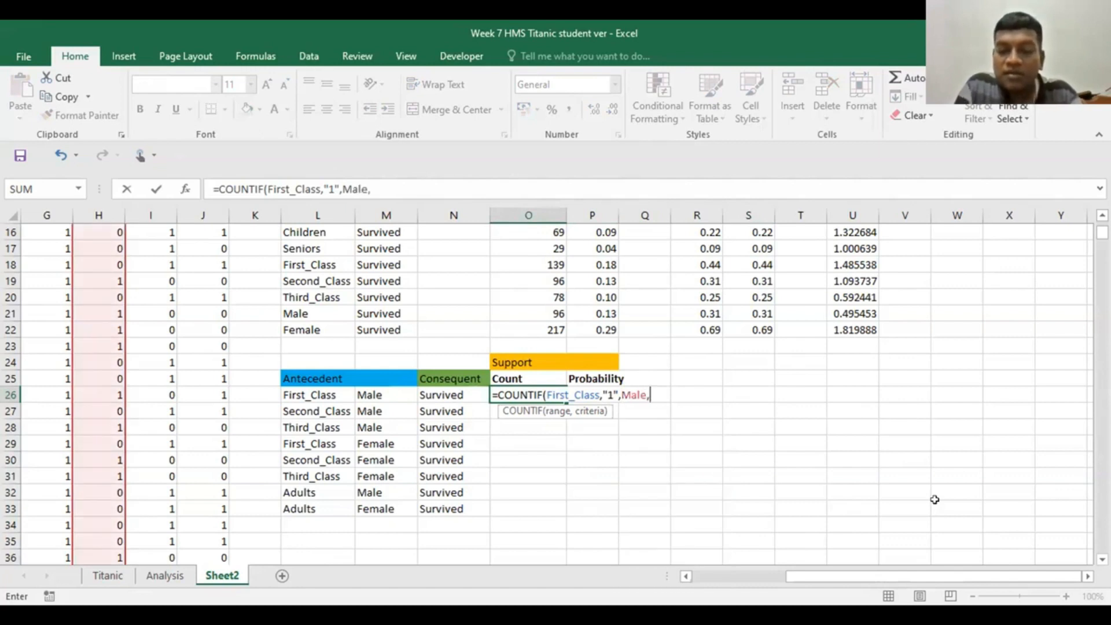
type("\"")
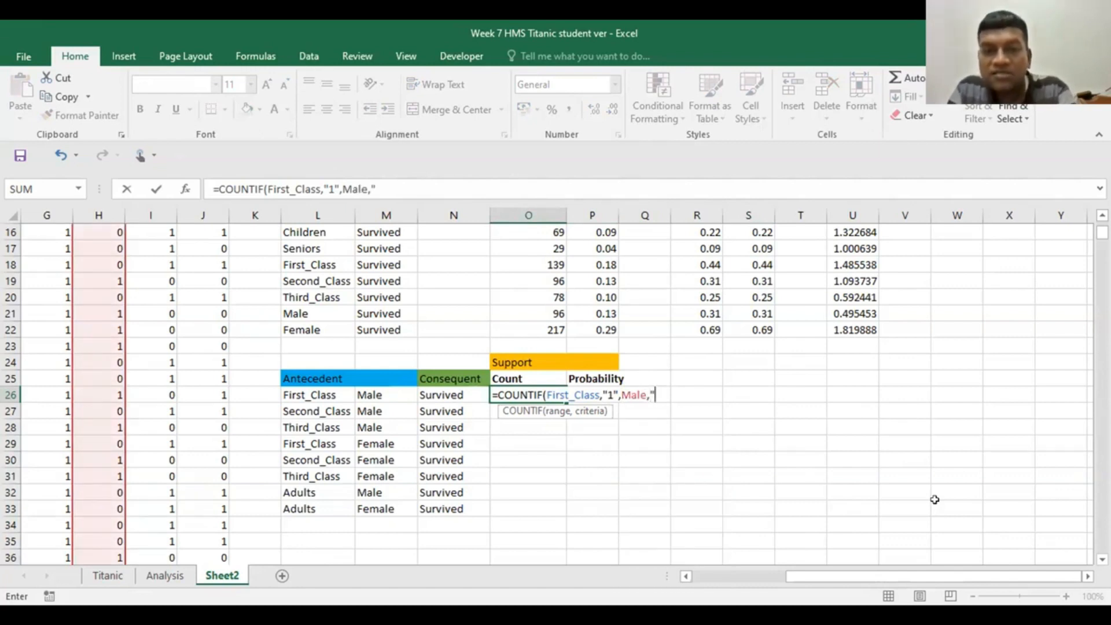
type("1\",")
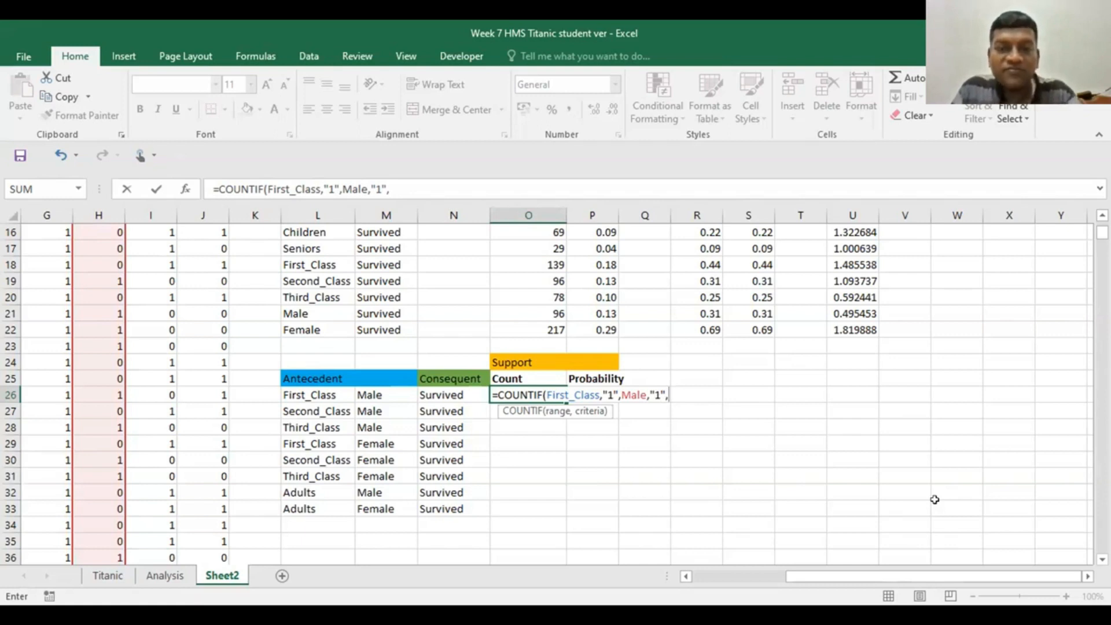
Step: Add the named range Survived with the criterion "1" to the O26 count formula and close its parenthesis
type("s")
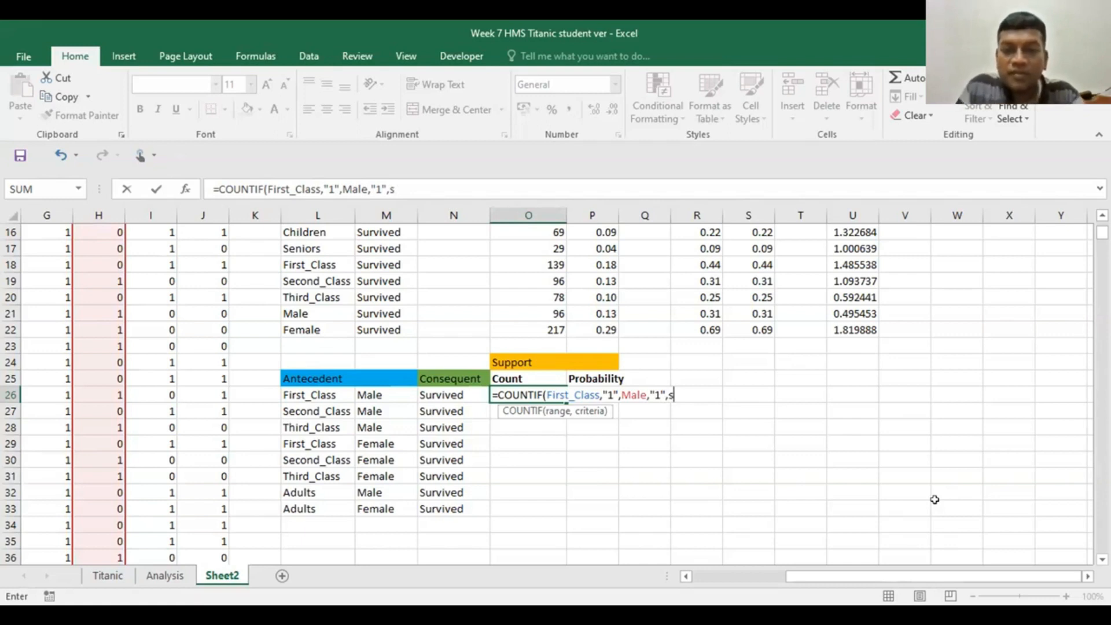
type("ur")
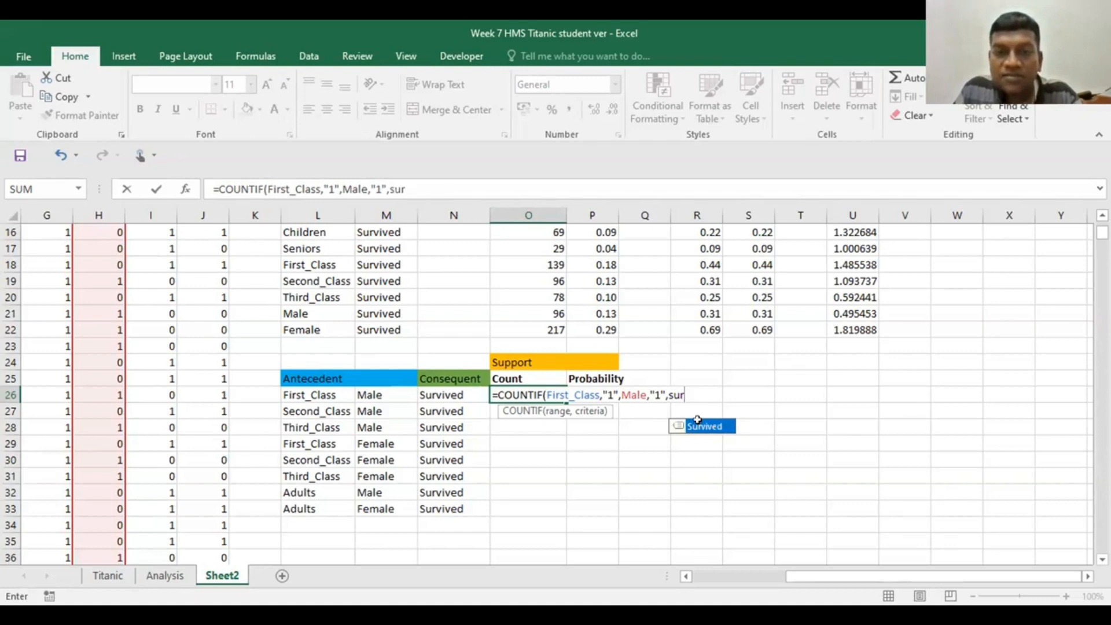
double_click(698, 422)
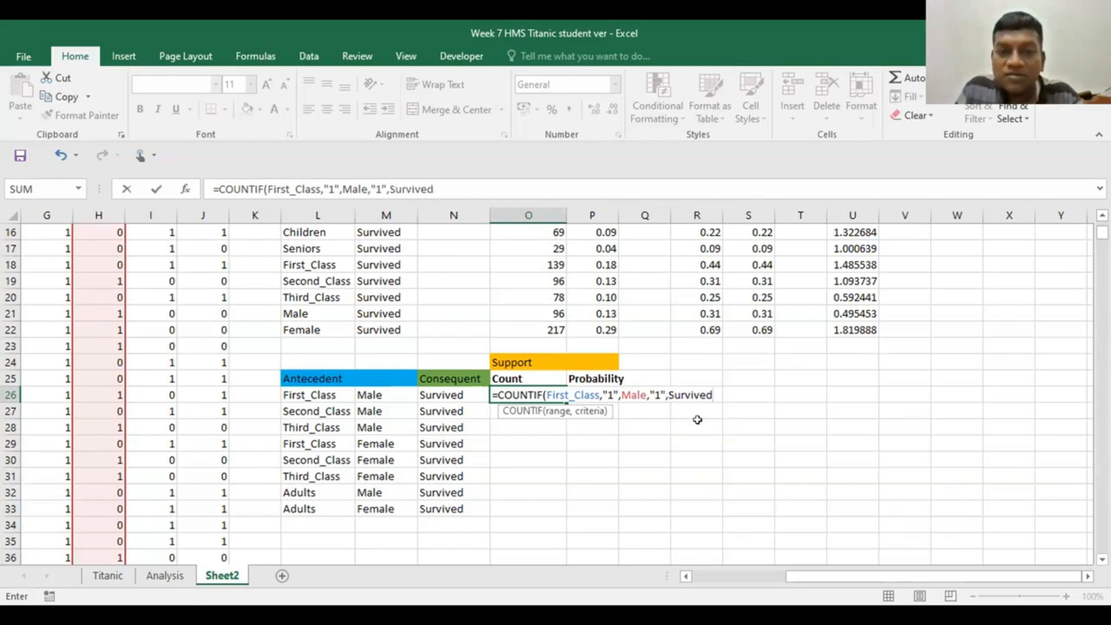
key("BackSpace")
key("BackSpace")
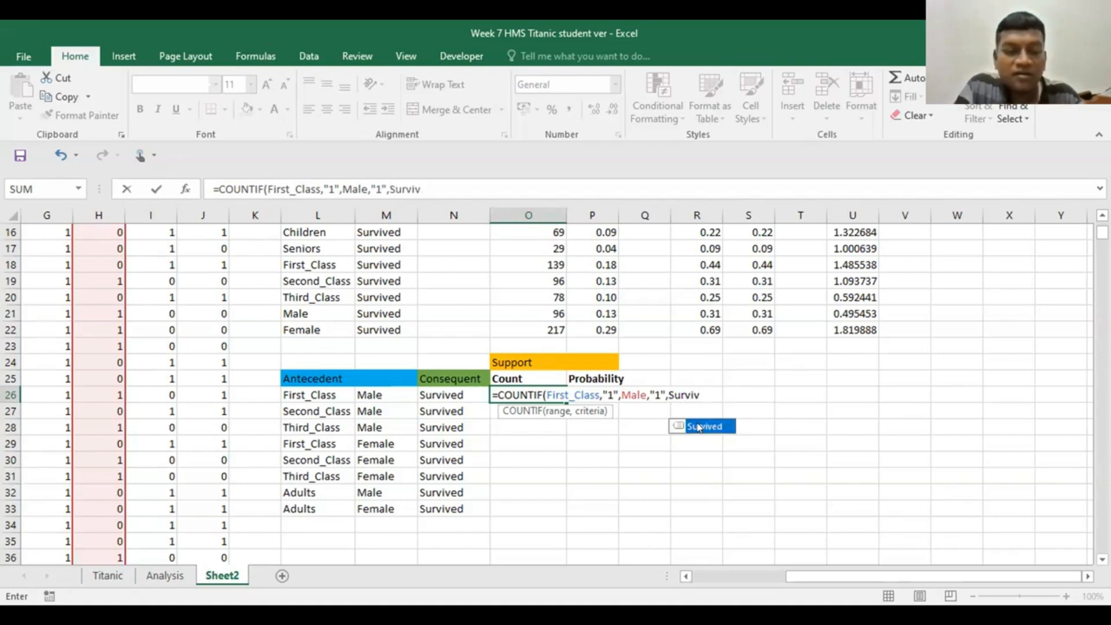
double_click(699, 426)
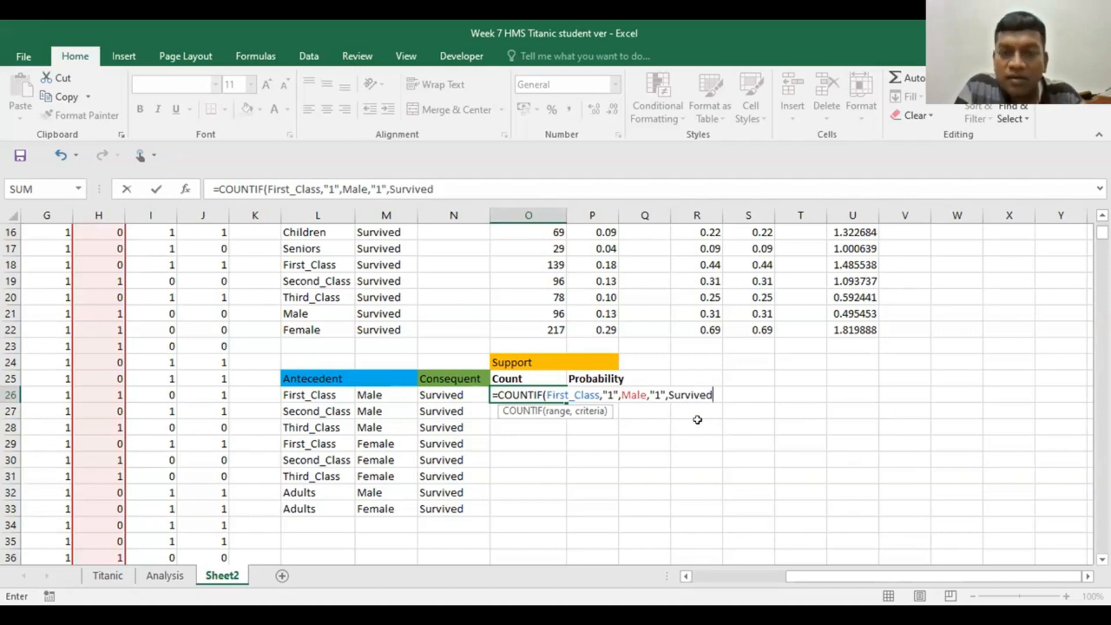
key("BackSpace")
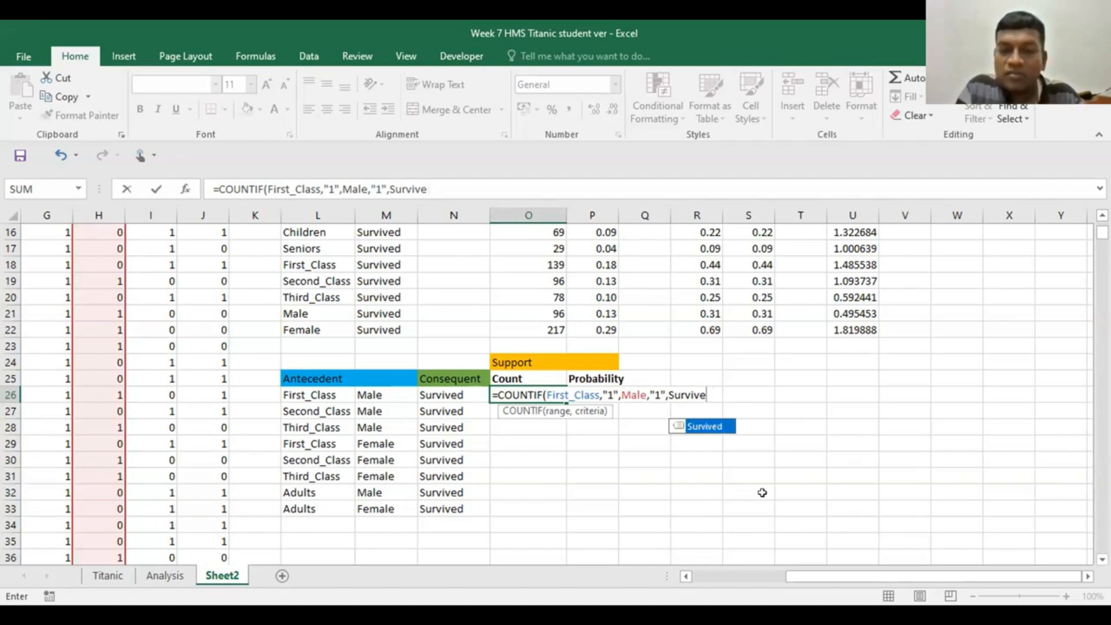
key("Tab")
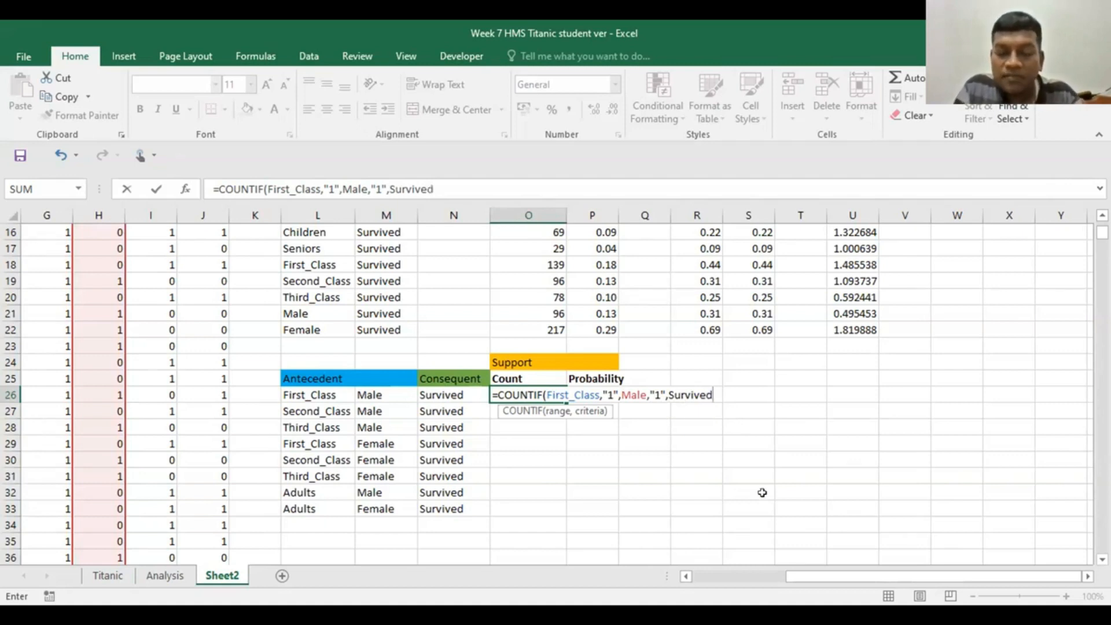
type(",")
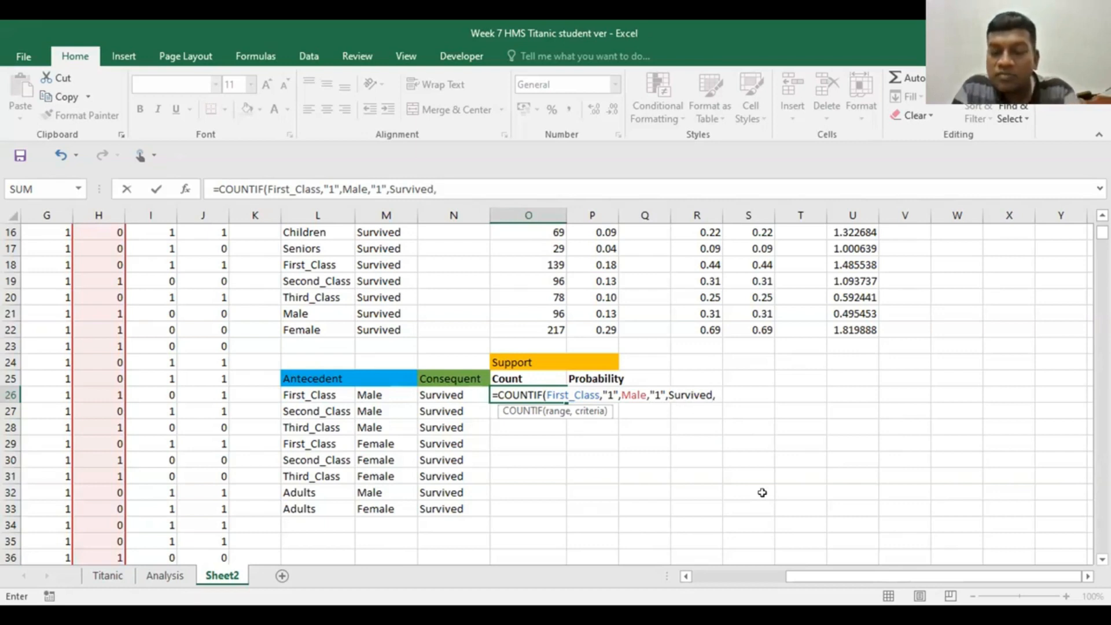
type("\"")
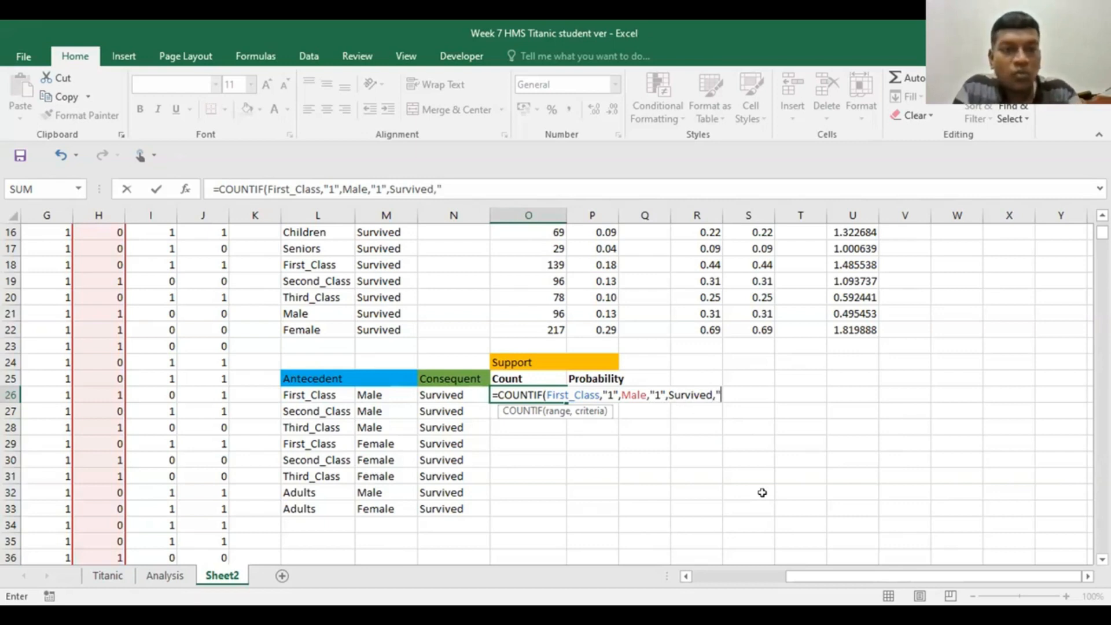
type("1\")")
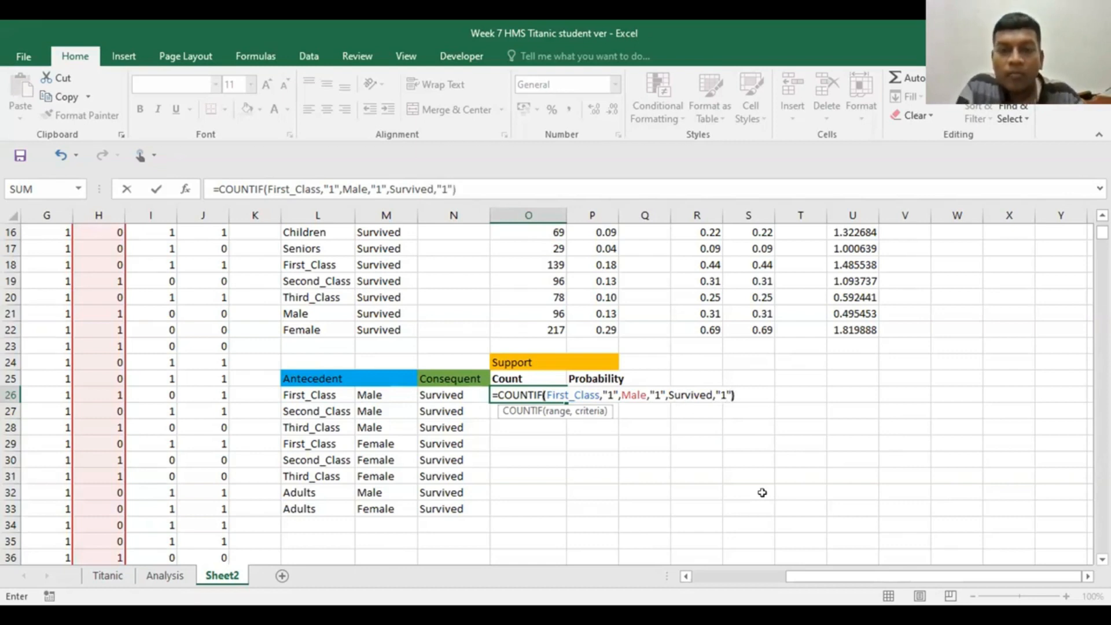
Step: Change the function in the O26 formula from COUNTIF to COUNTIFS and enter the formula
double_click(634, 395)
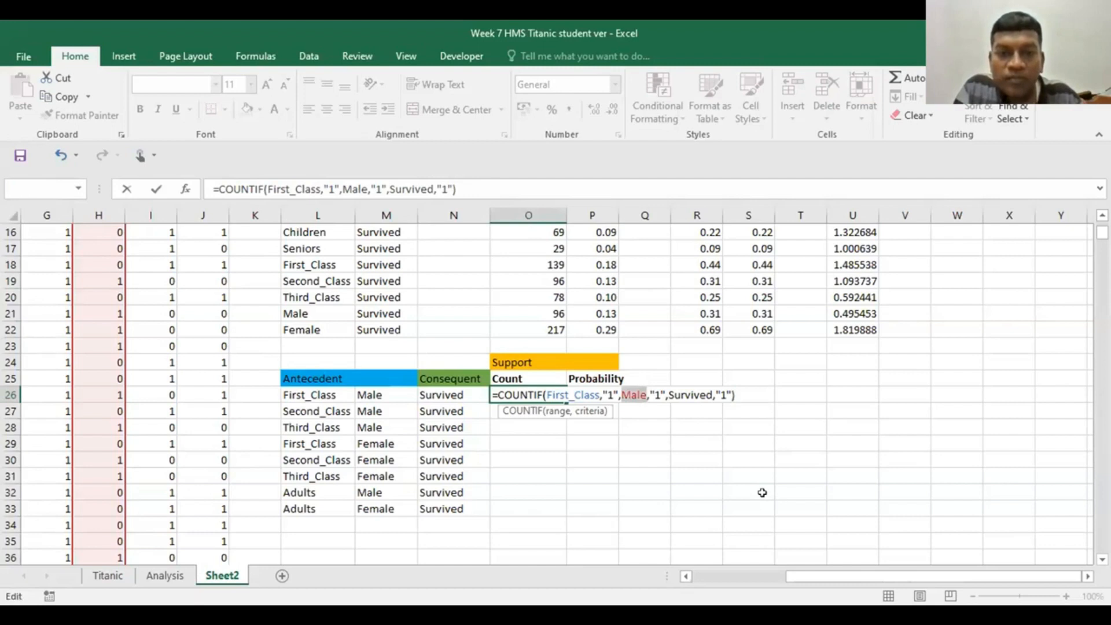
left_click(539, 393)
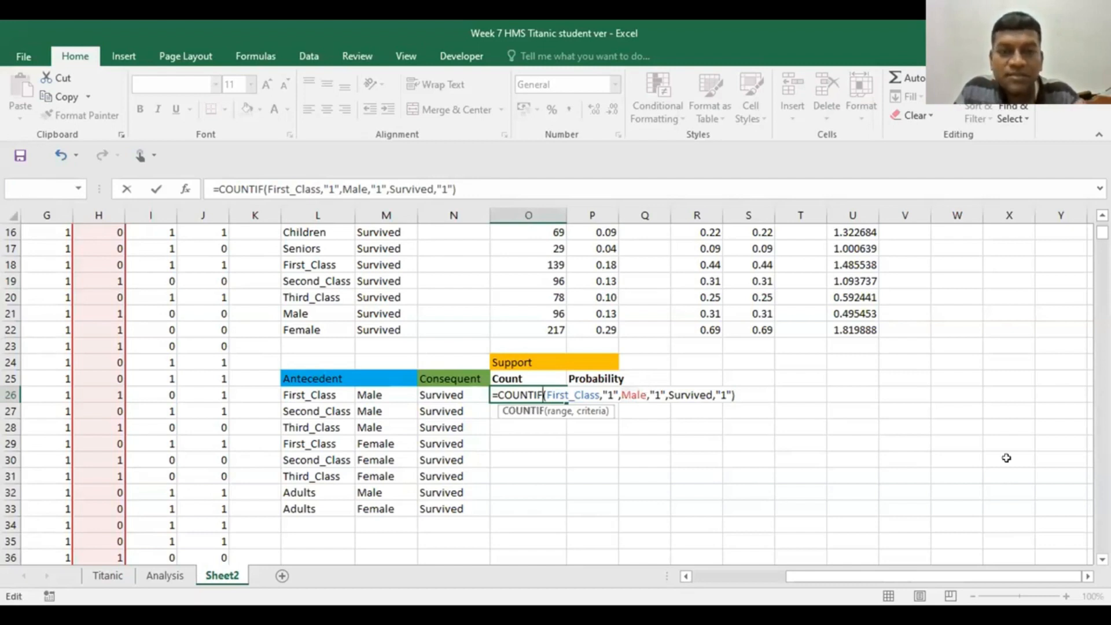
type("s")
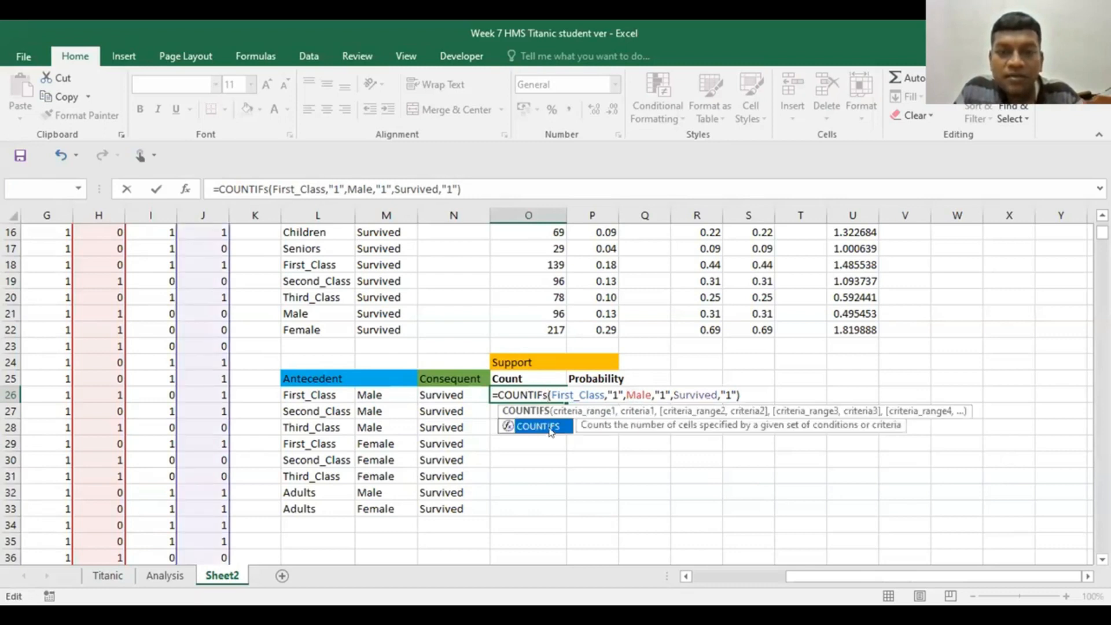
key("BackSpace")
type("S")
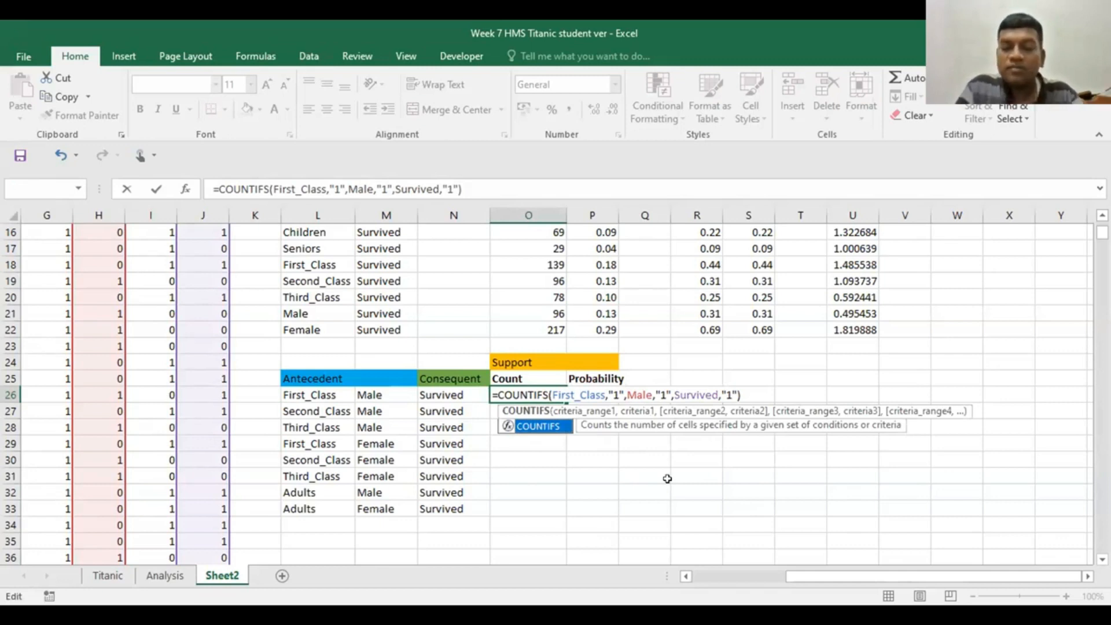
key("Return")
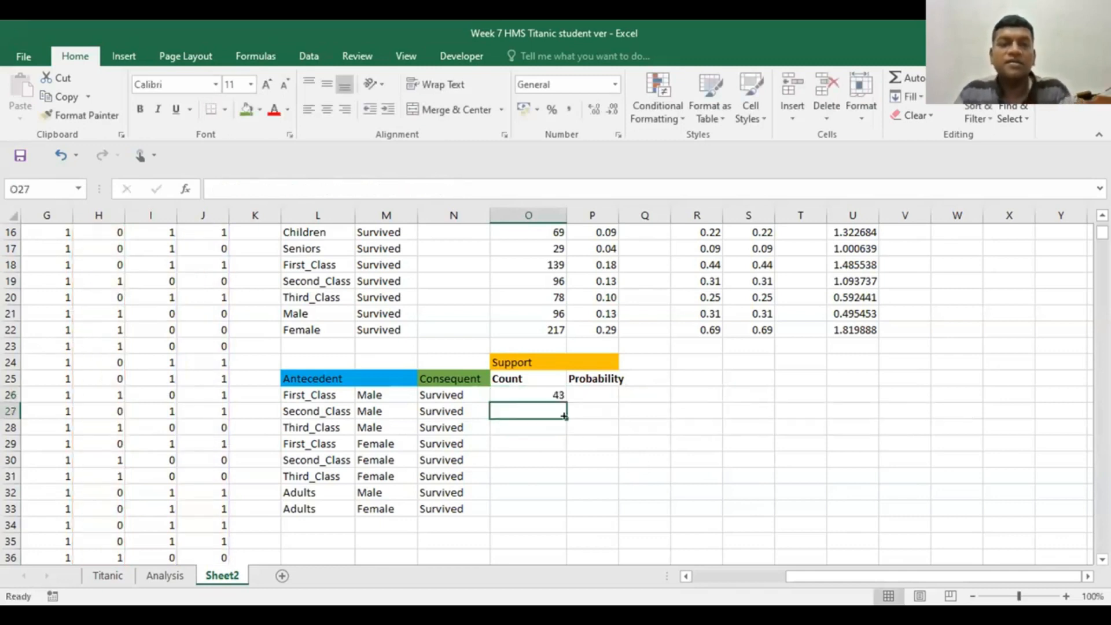
Step: Try filling the COUNTIFS formula with fixed range names from O26 down to O33
double_click(525, 394)
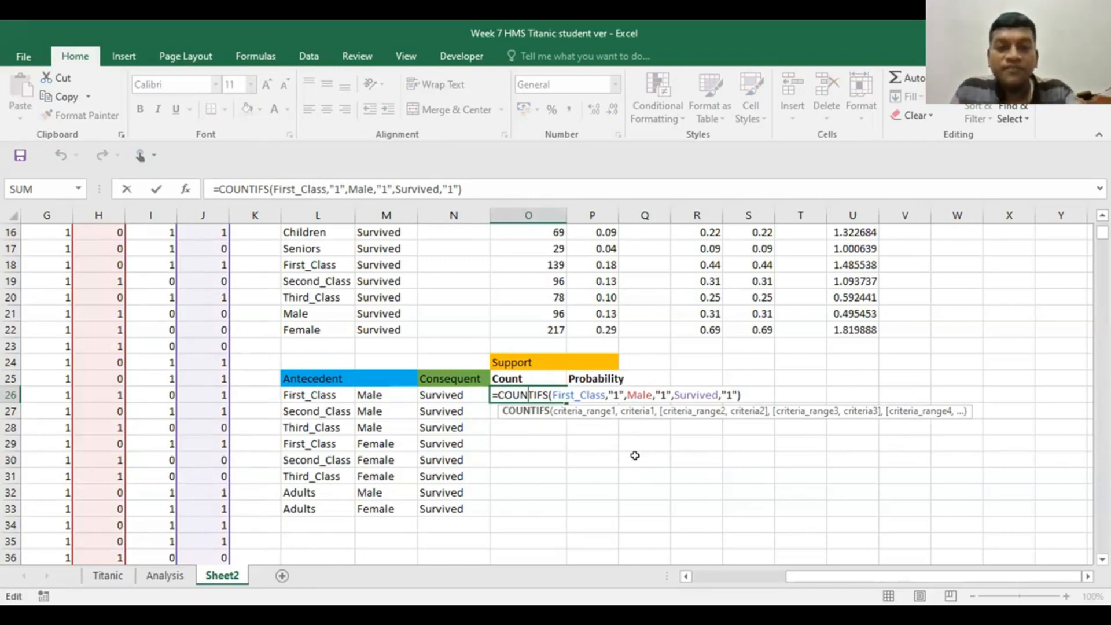
left_click(562, 398)
left_click_drag(565, 396, 674, 460)
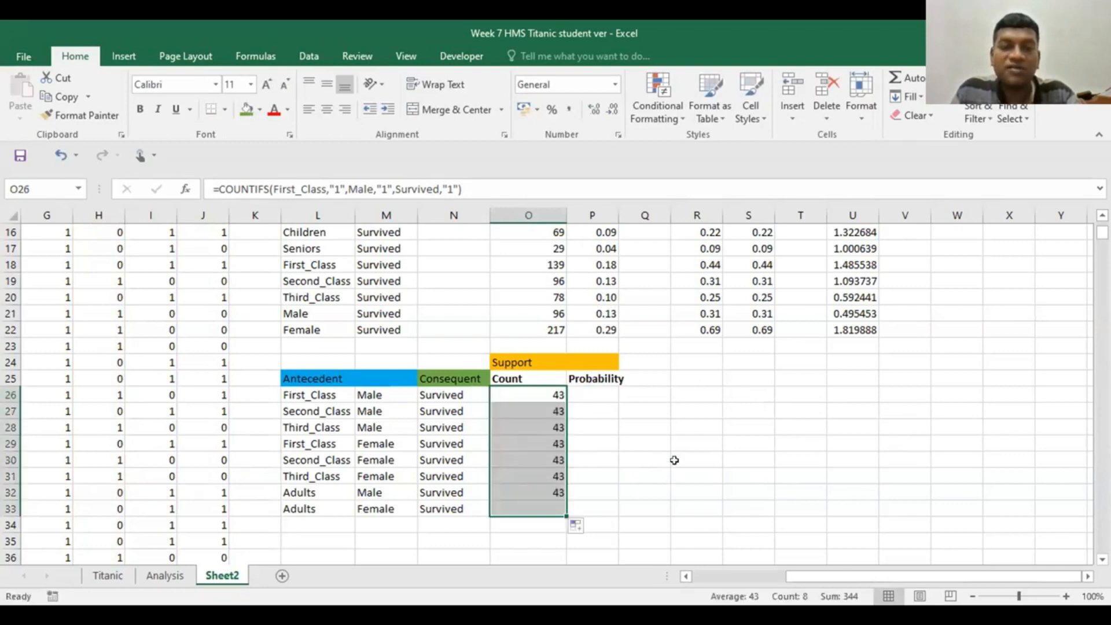
left_click(674, 460)
Step: Replace First_Class in the O26 COUNTIFS formula with INDIRECT(L26)
double_click(530, 391)
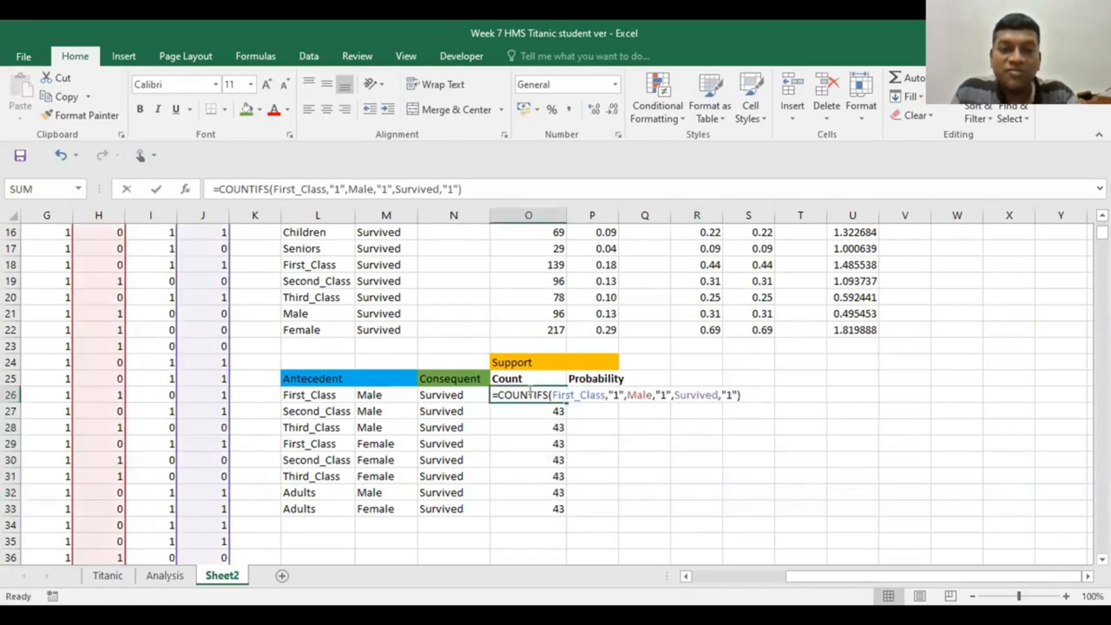
left_click(552, 395)
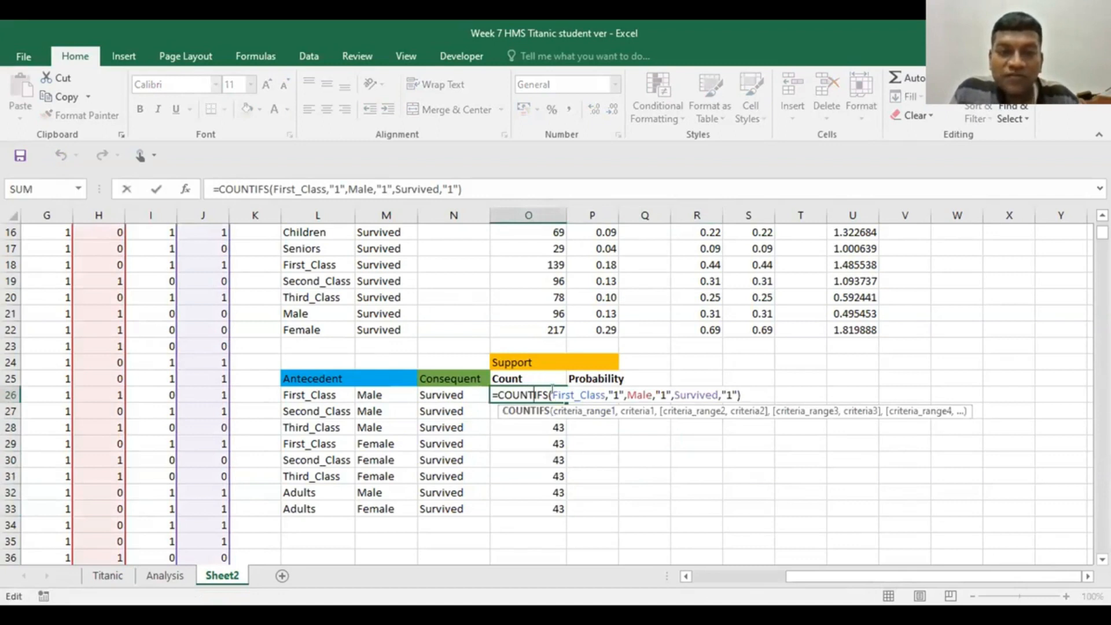
left_click_drag(551, 394, 602, 393)
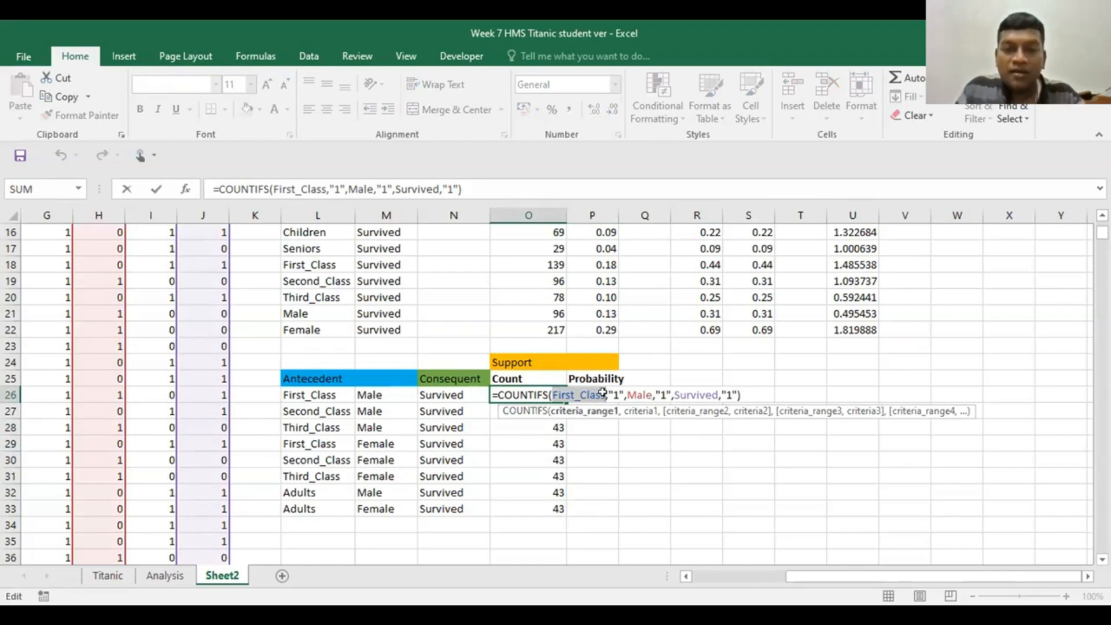
type("ind")
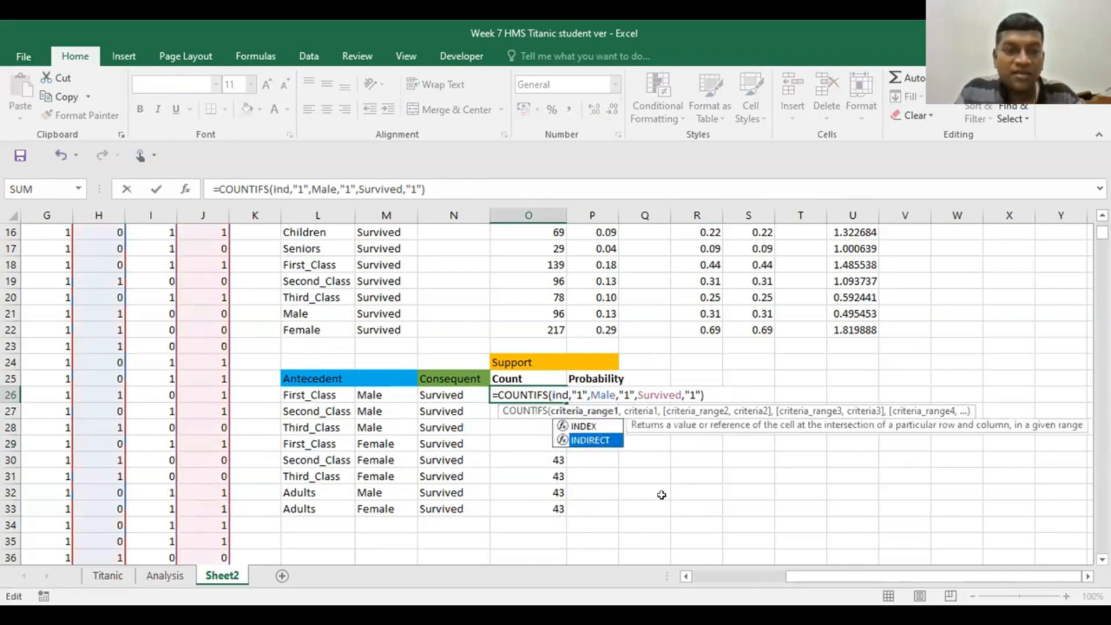
key("Tab")
left_click(293, 395)
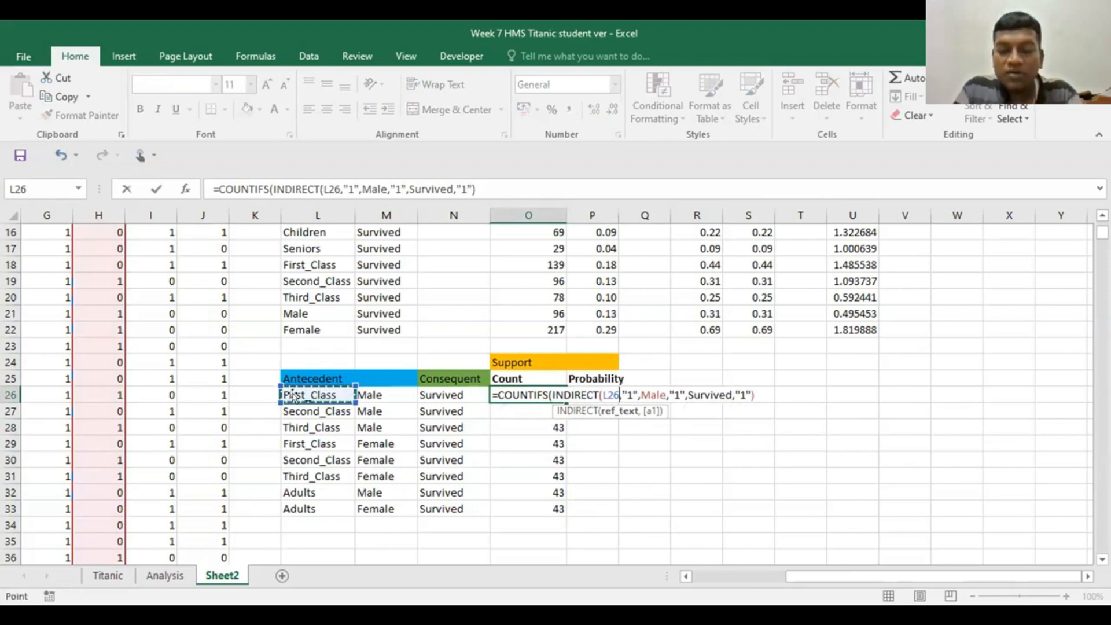
type(")")
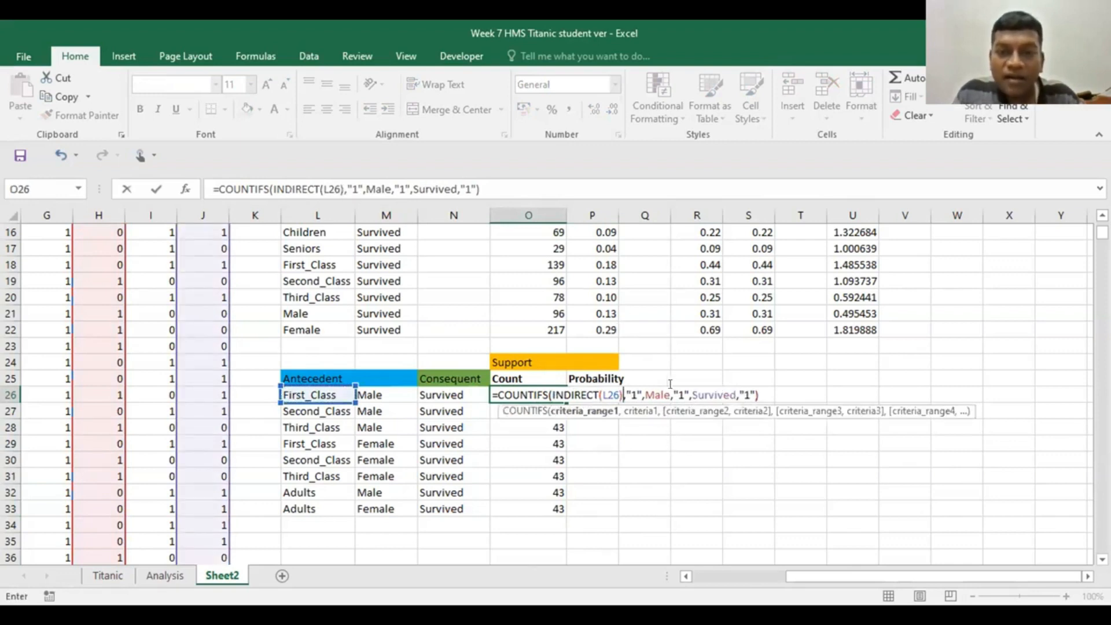
Step: Replace the Male range in the O26 formula with INDIRECT(M26)
left_click_drag(671, 394, 642, 394)
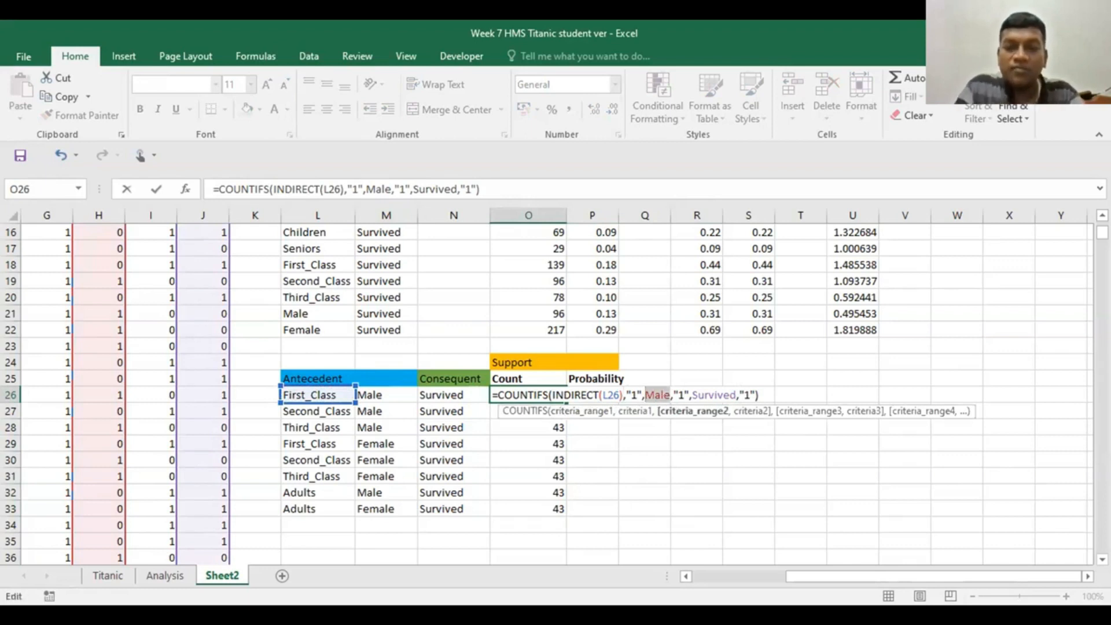
type("ind")
key("Down")
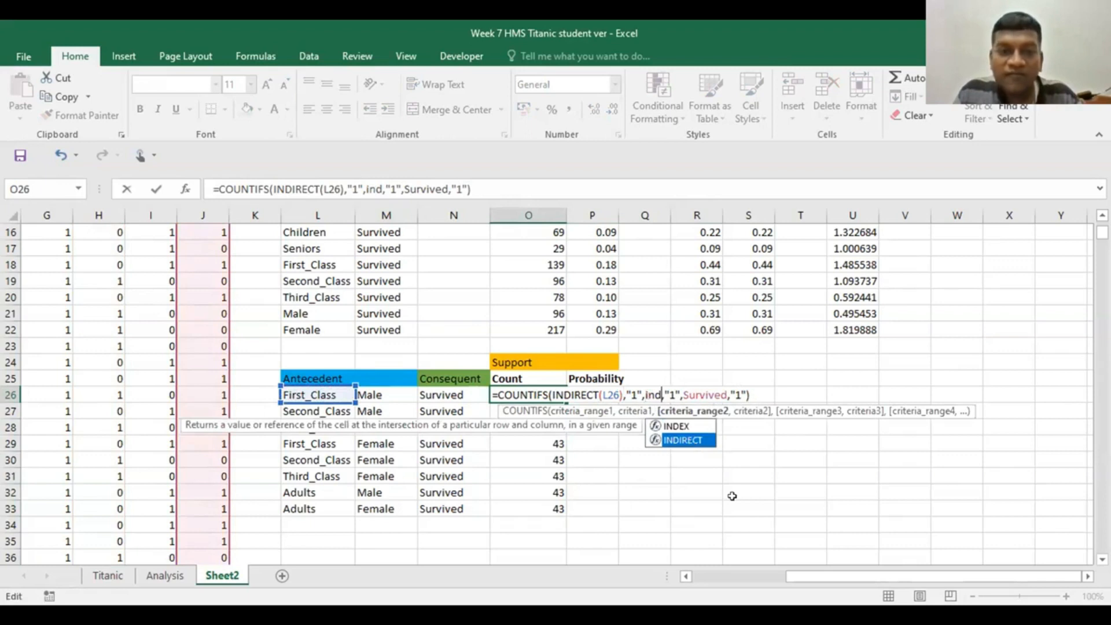
key("Tab")
left_click(376, 392)
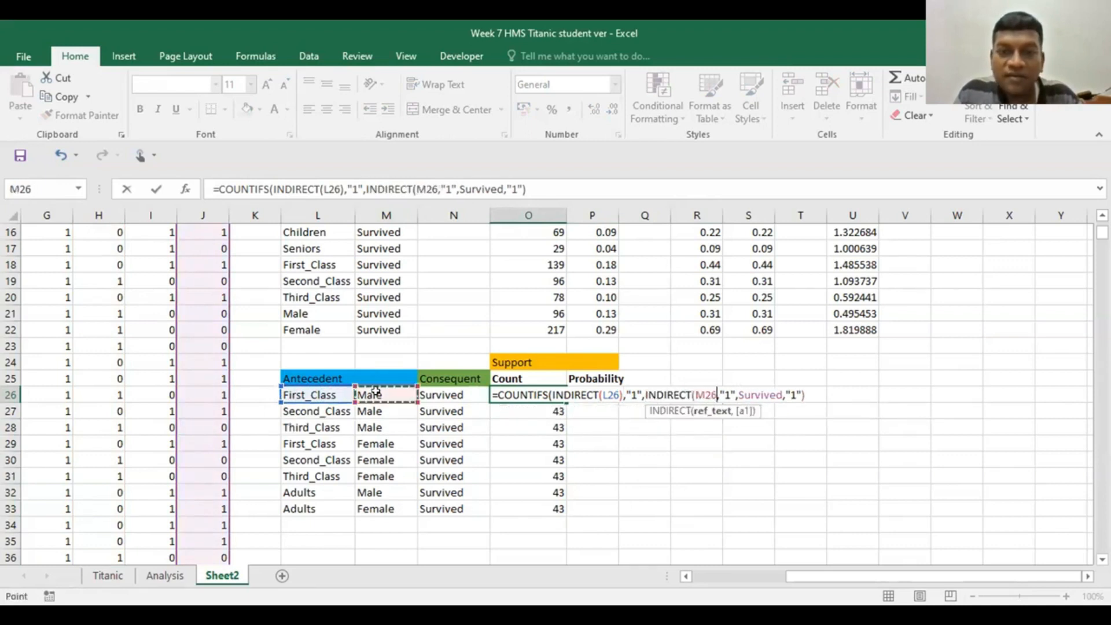
type(")")
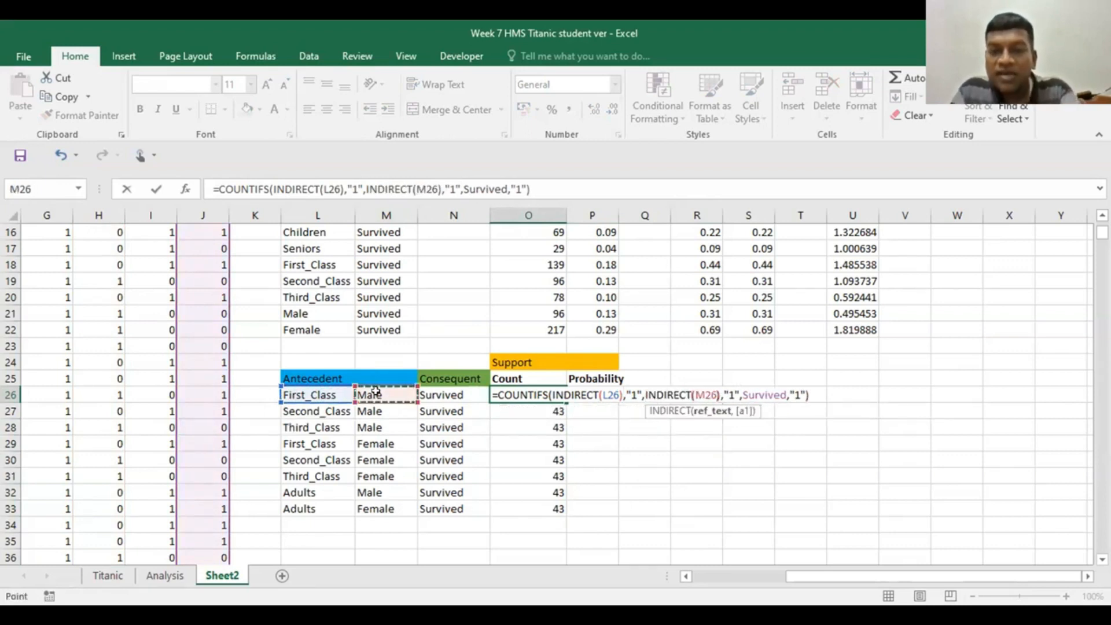
Step: Replace the Survived range in the O26 formula with INDIRECT(N26) and enter the formula
left_click(787, 394)
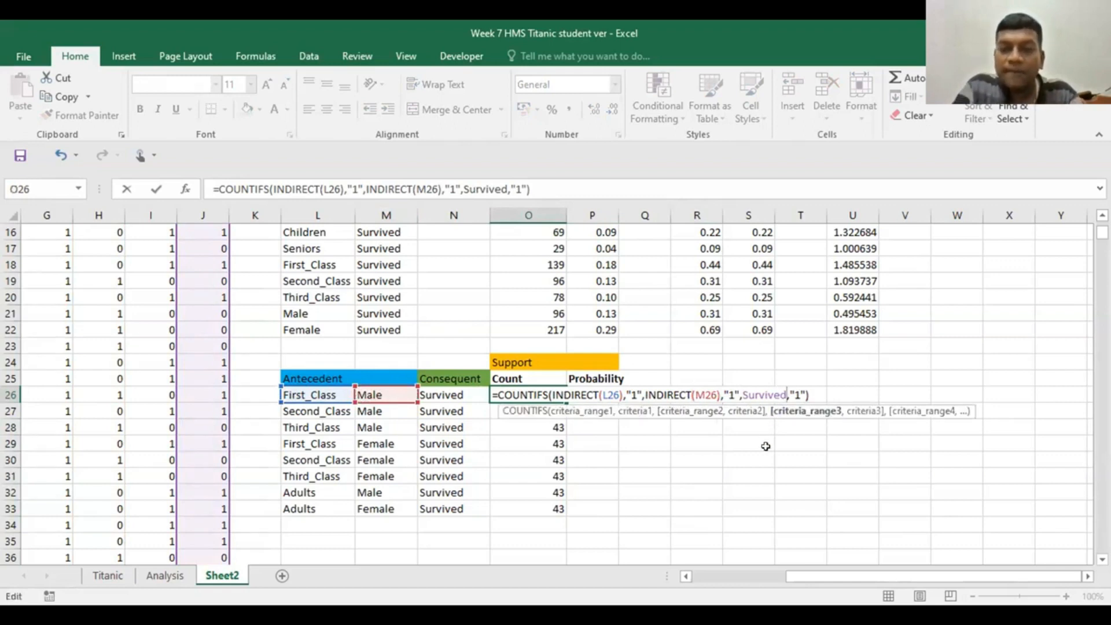
key("BackSpace")
key("BackSpace")
key("BackSpace")
key("BackSpace")
key("BackSpace")
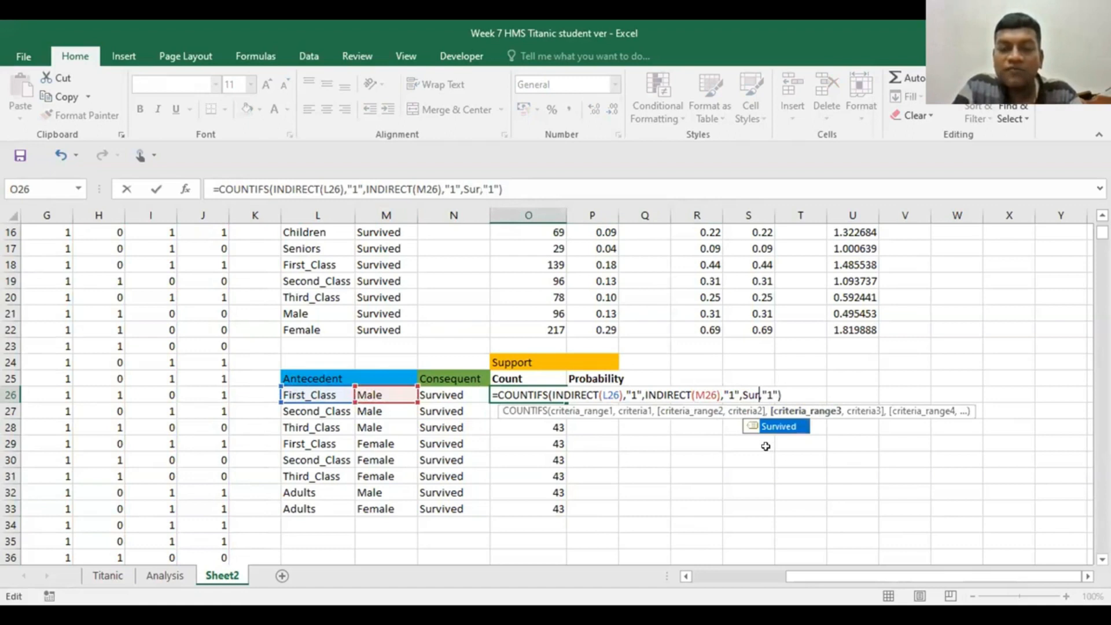
key("BackSpace")
key("BackSpace")
key("BackSpace")
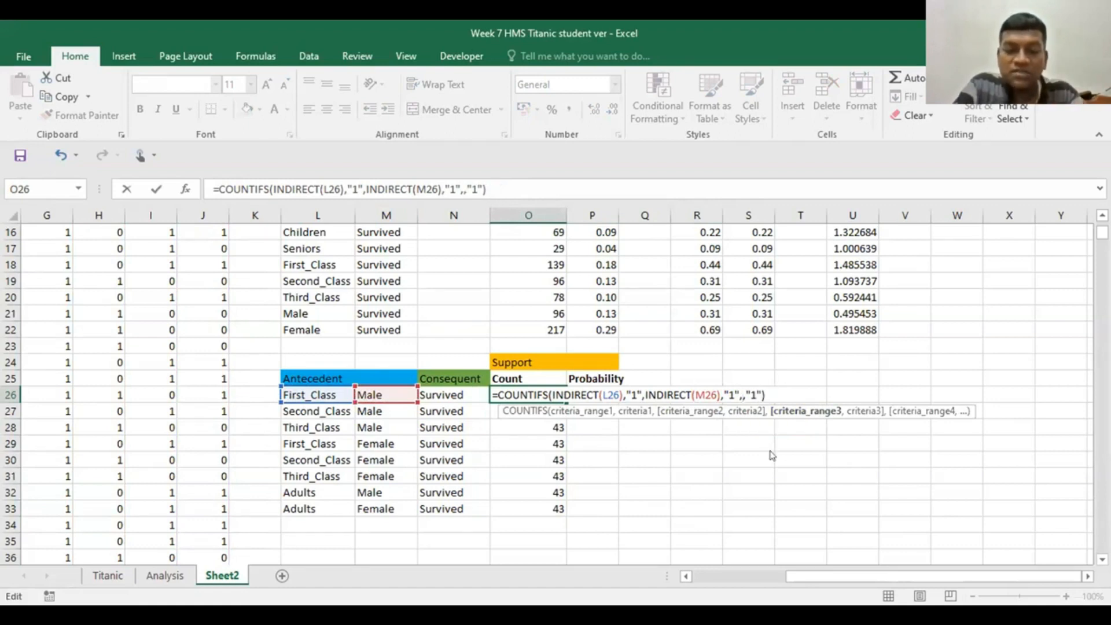
type("in")
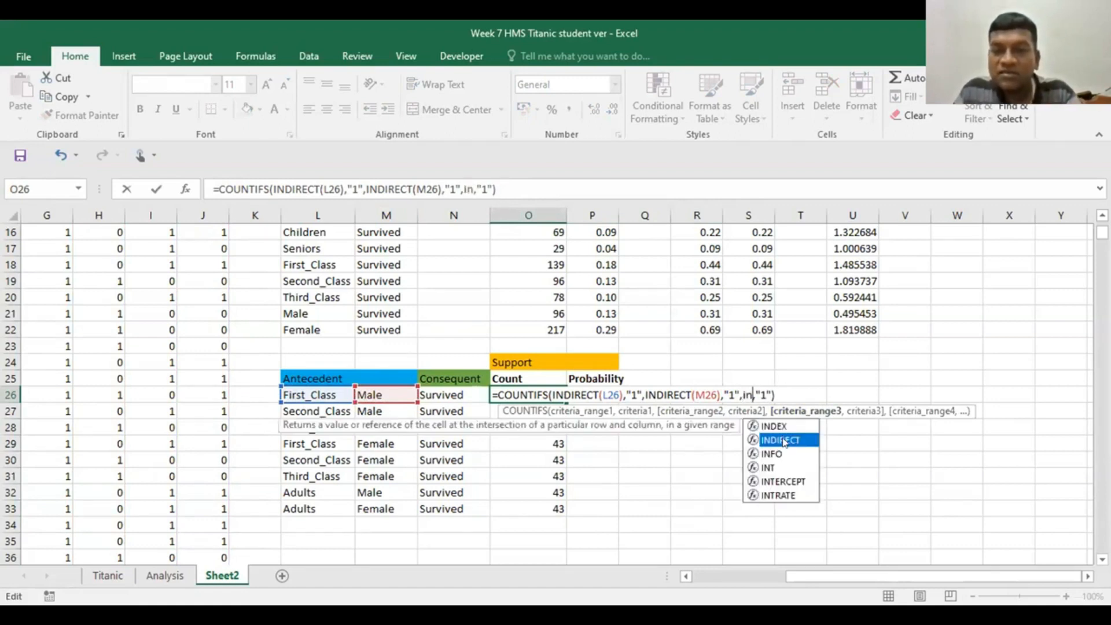
key("Tab")
left_click(440, 395)
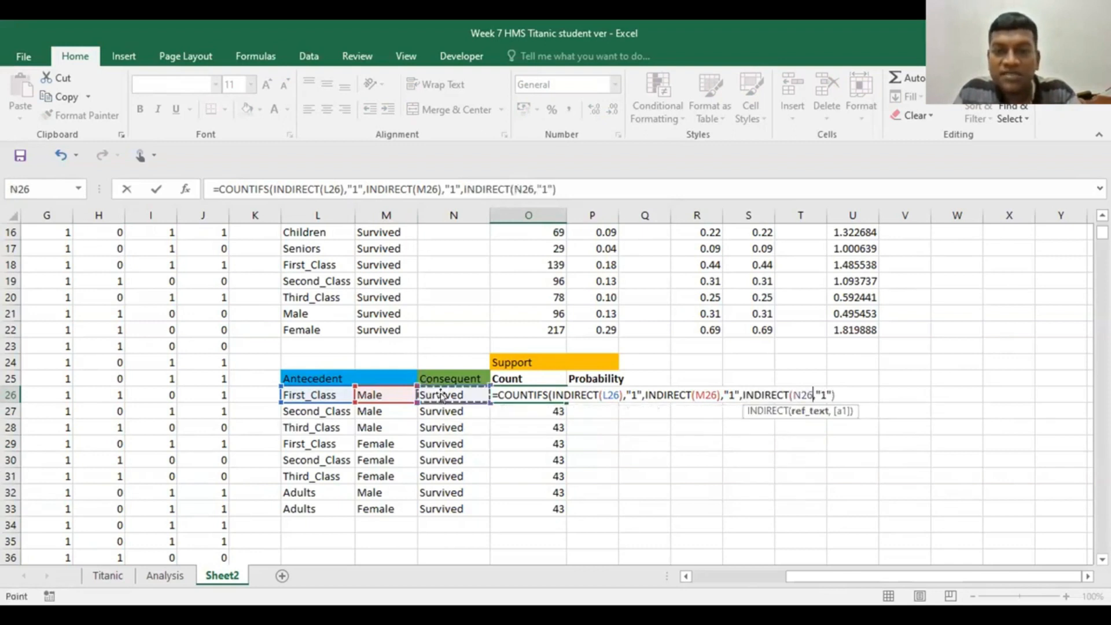
type(")")
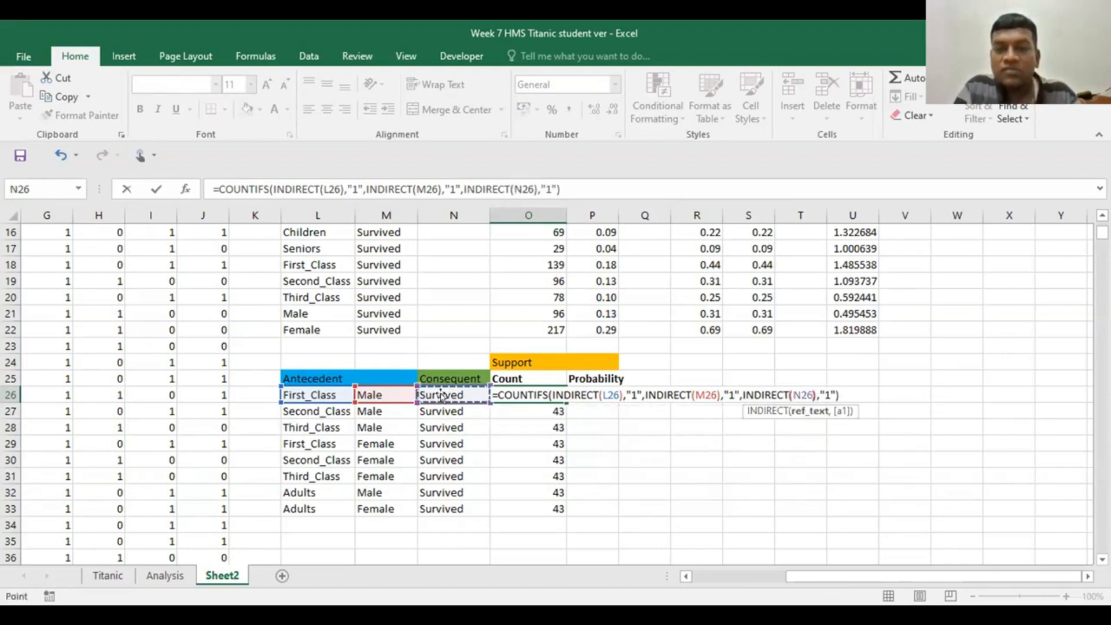
key("Return")
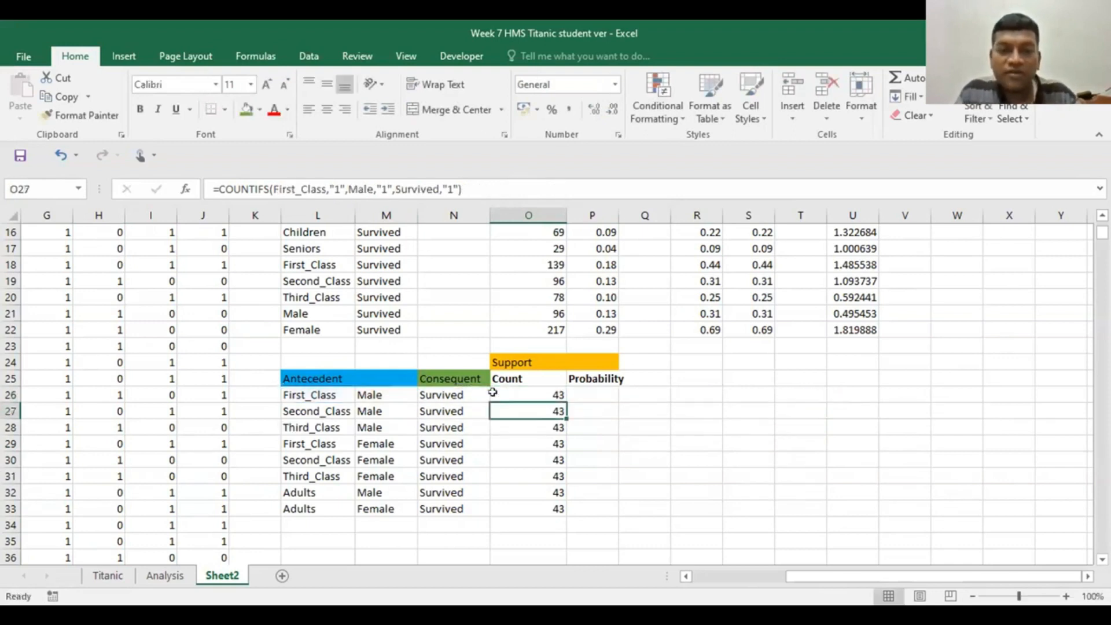
Step: Fill the INDIRECT-based count formula from O26 down to O33 for all two-item combinations
left_click(540, 395)
left_click_drag(565, 401, 564, 398)
double_click(566, 400)
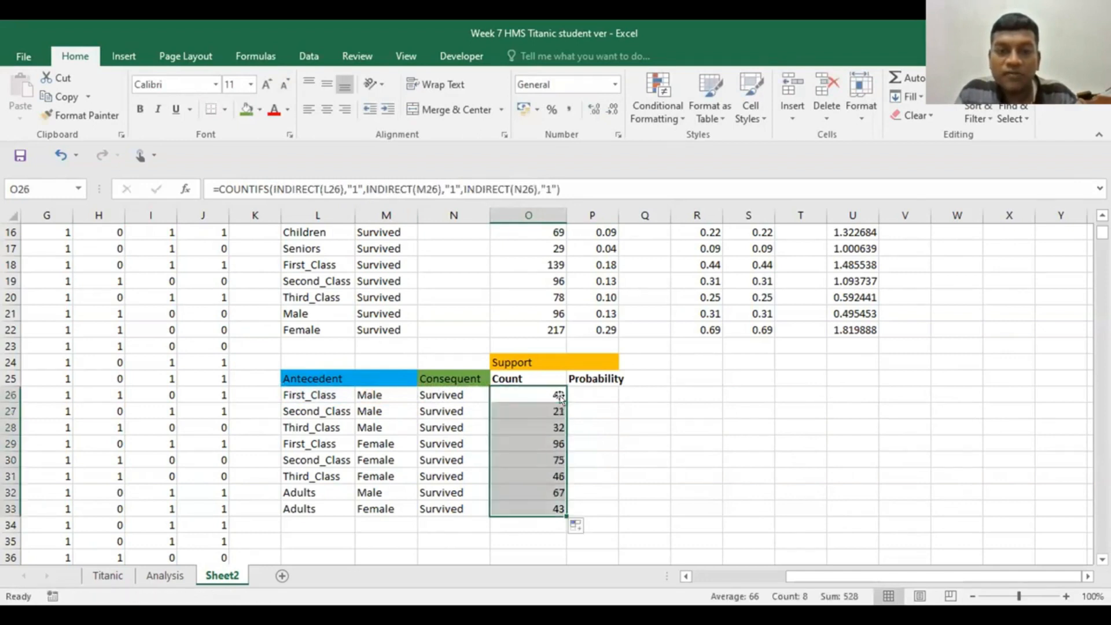
Step: Calculate the support probability in P26 by dividing O26 by the absolute total, using =O26/$N$11
left_click(750, 427)
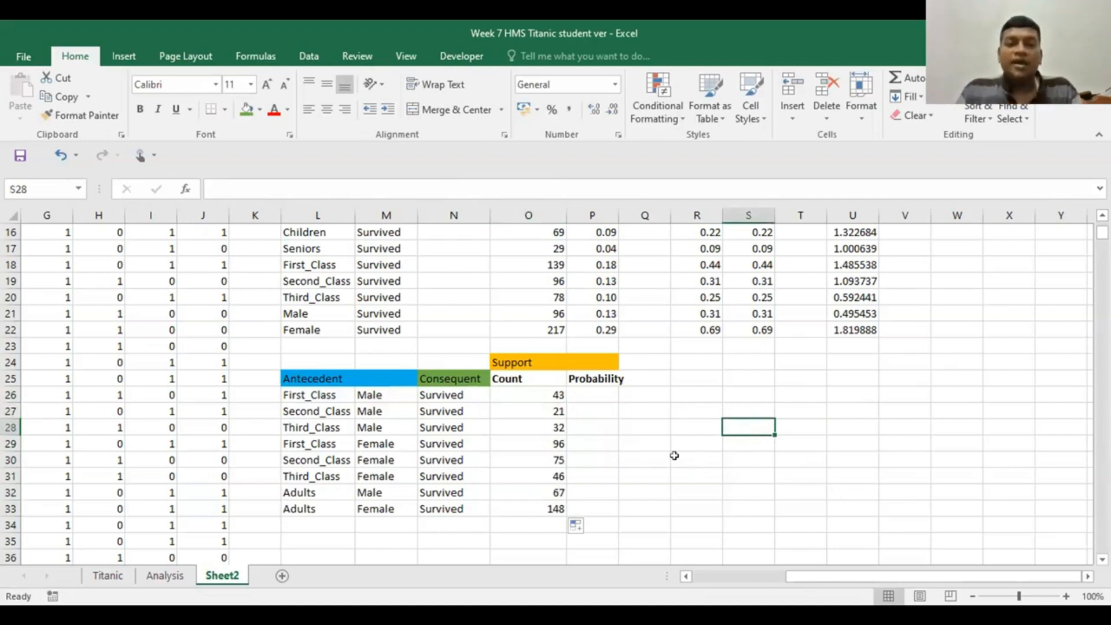
left_click(582, 393)
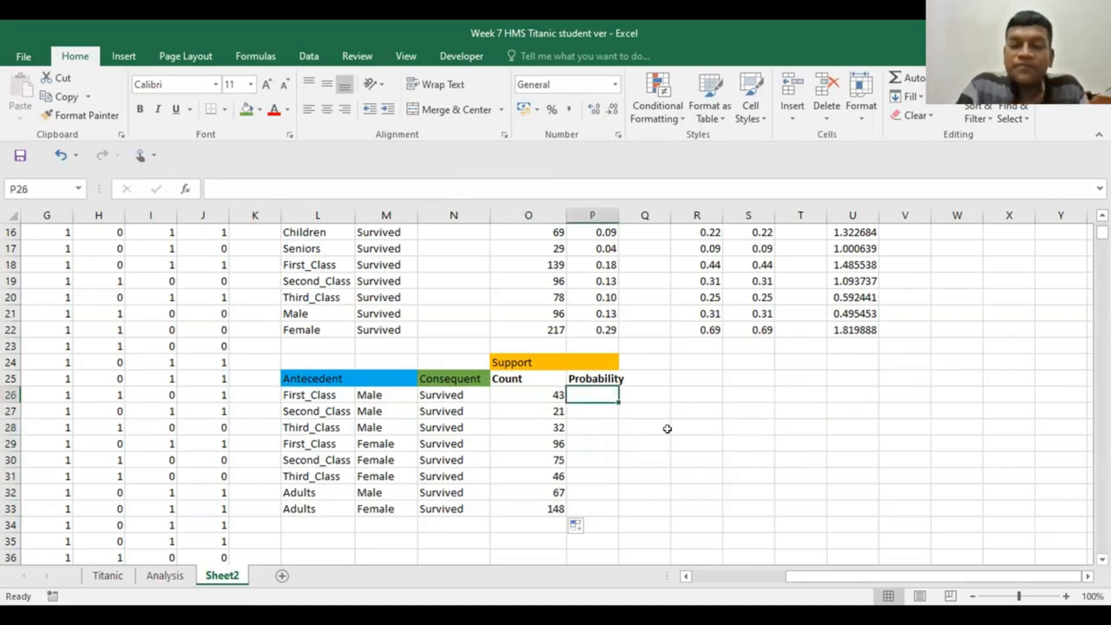
type("=")
left_click(531, 395)
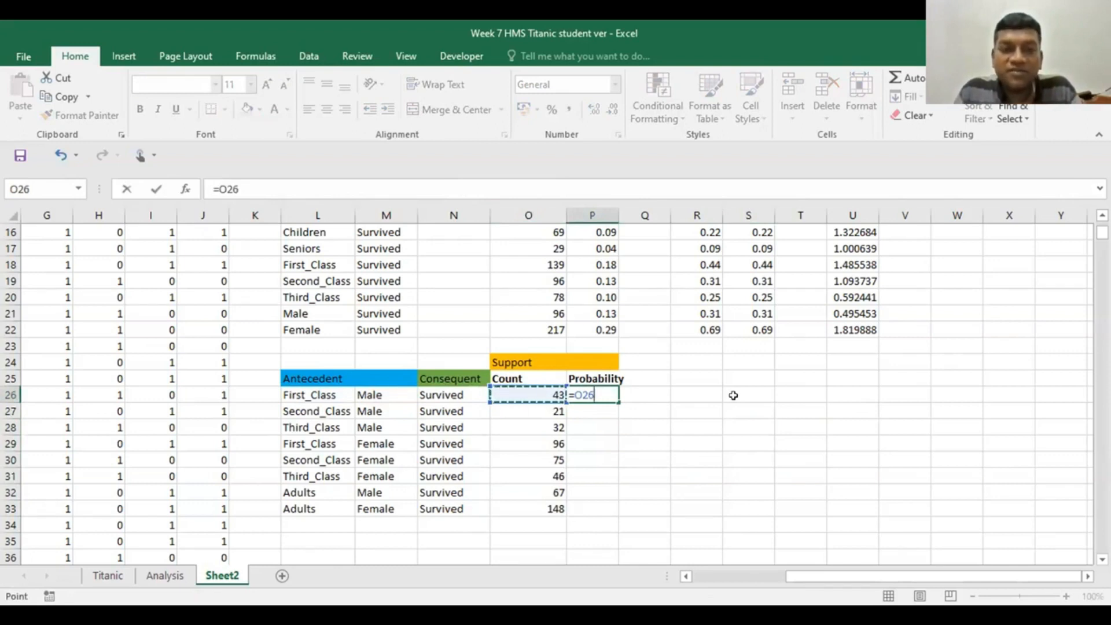
scroll(733, 395, "up", 1)
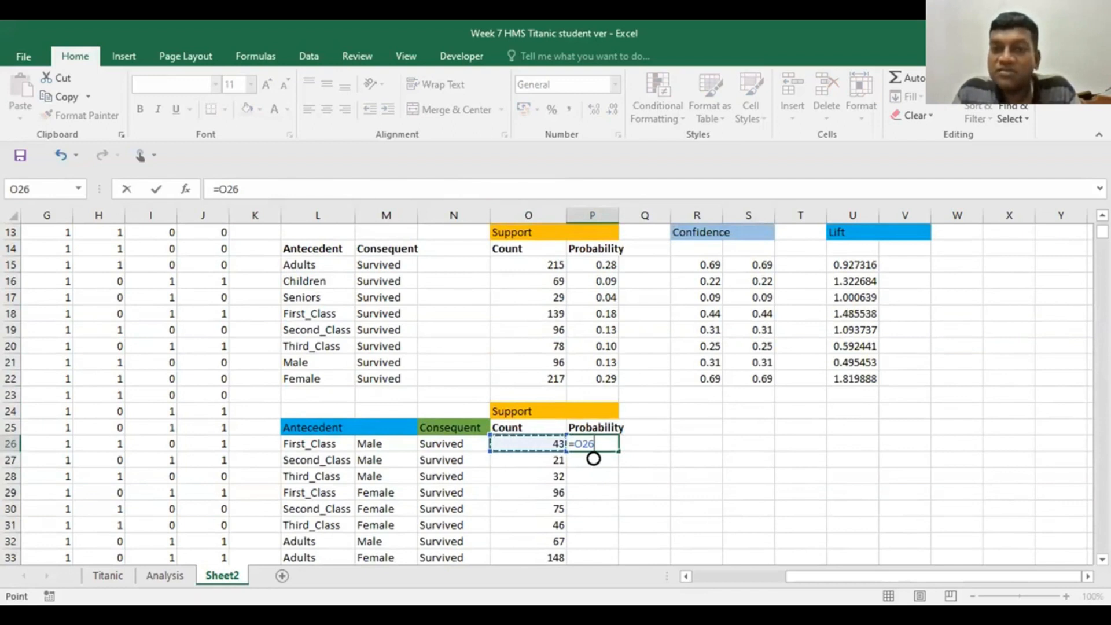
scroll(594, 458, "up", 1)
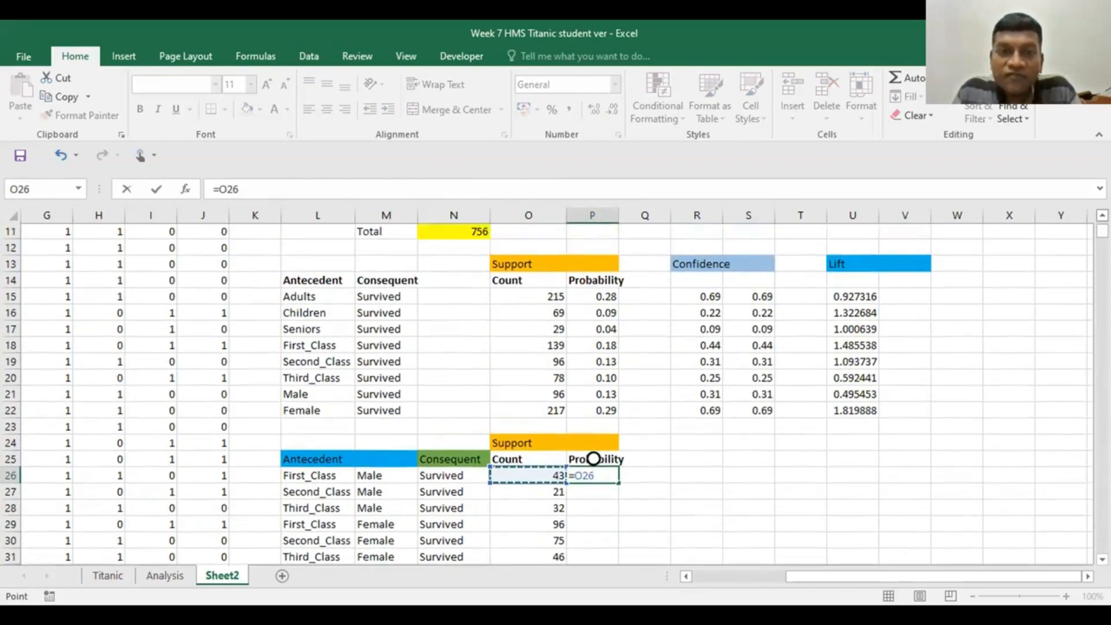
scroll(593, 459, "up", 1)
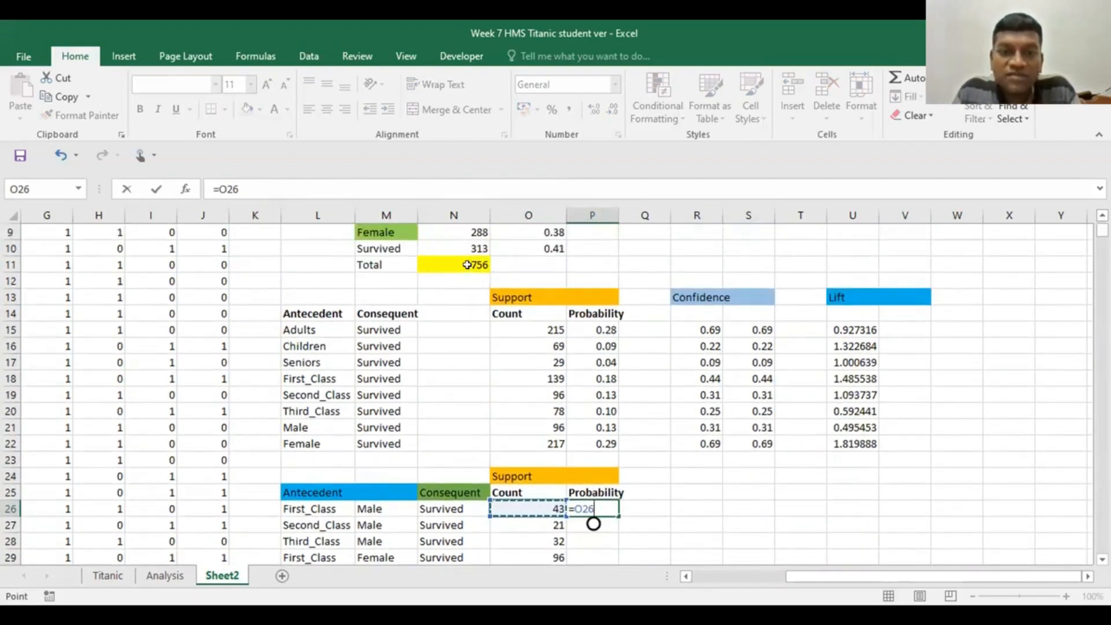
type("/")
left_click(473, 263)
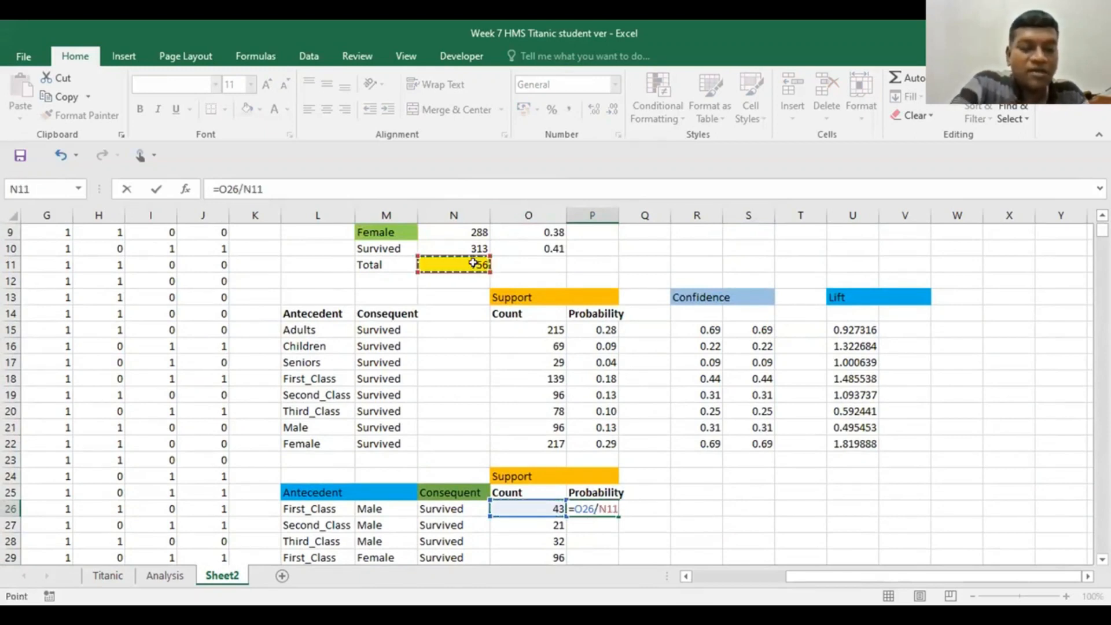
key("F4")
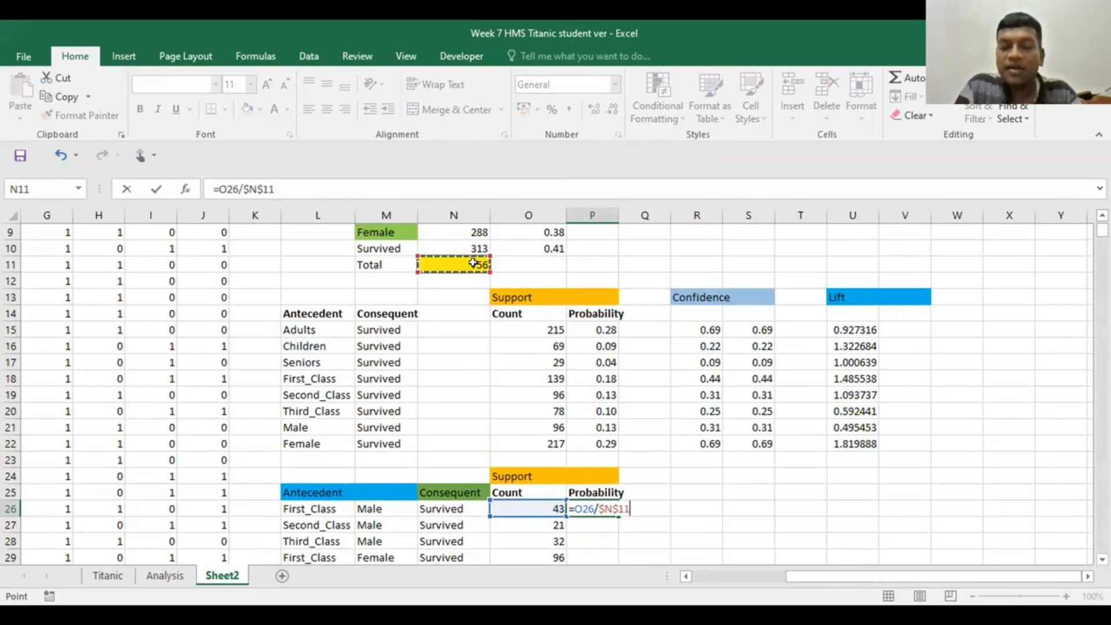
key("Return")
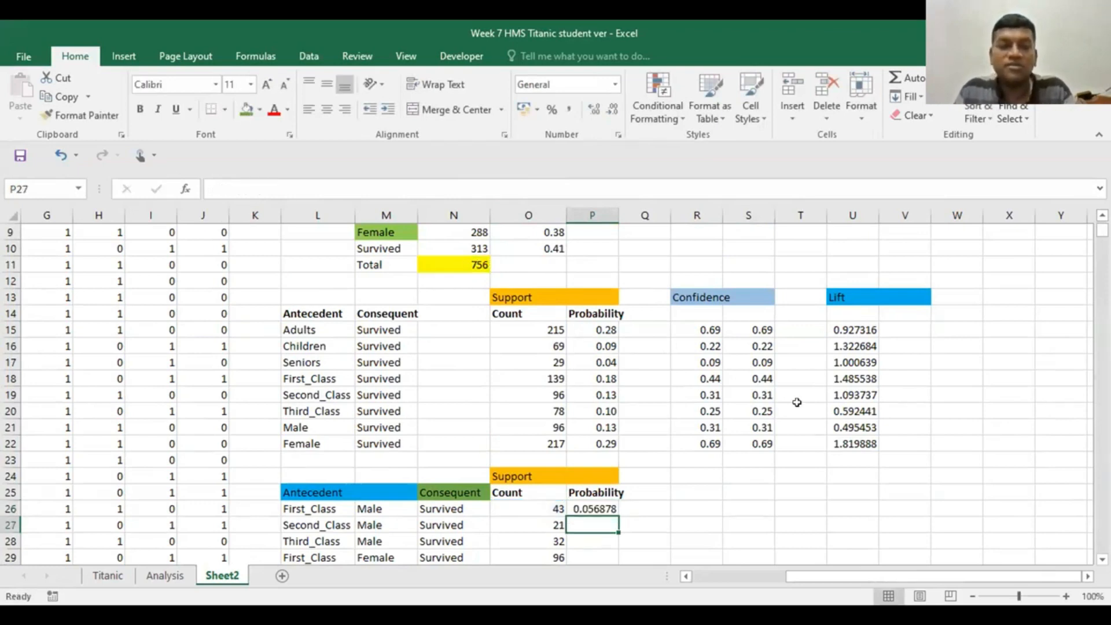
Step: Fill the probability formula from P26 down to P33 for all two-item combinations
scroll(797, 402, "down", 1)
left_click(578, 457)
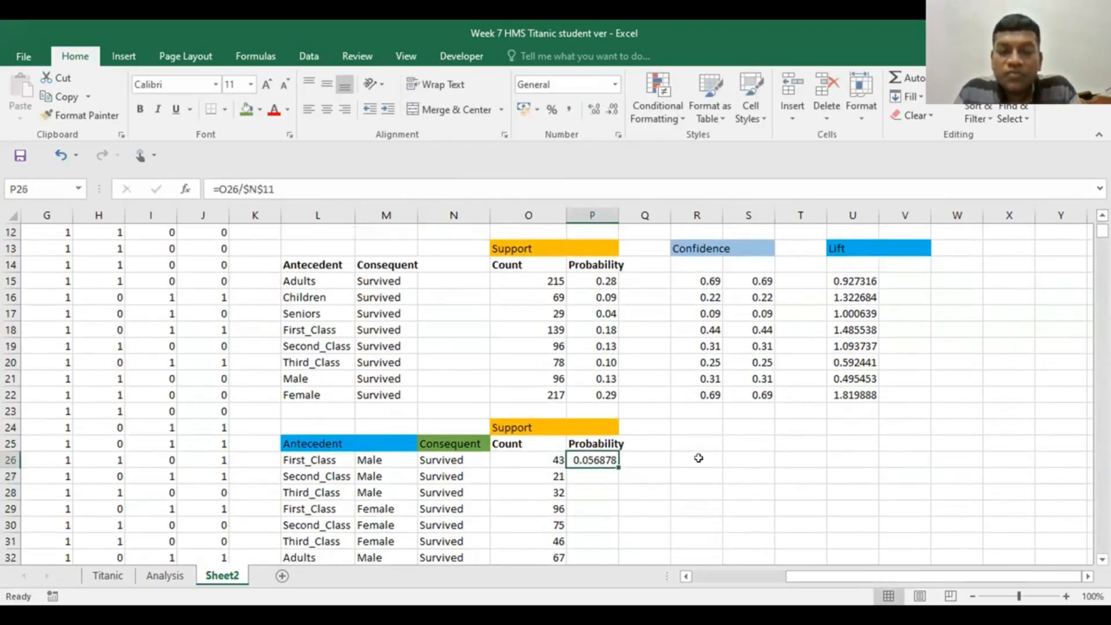
scroll(699, 457, "down", 2)
left_click_drag(618, 370, 606, 478)
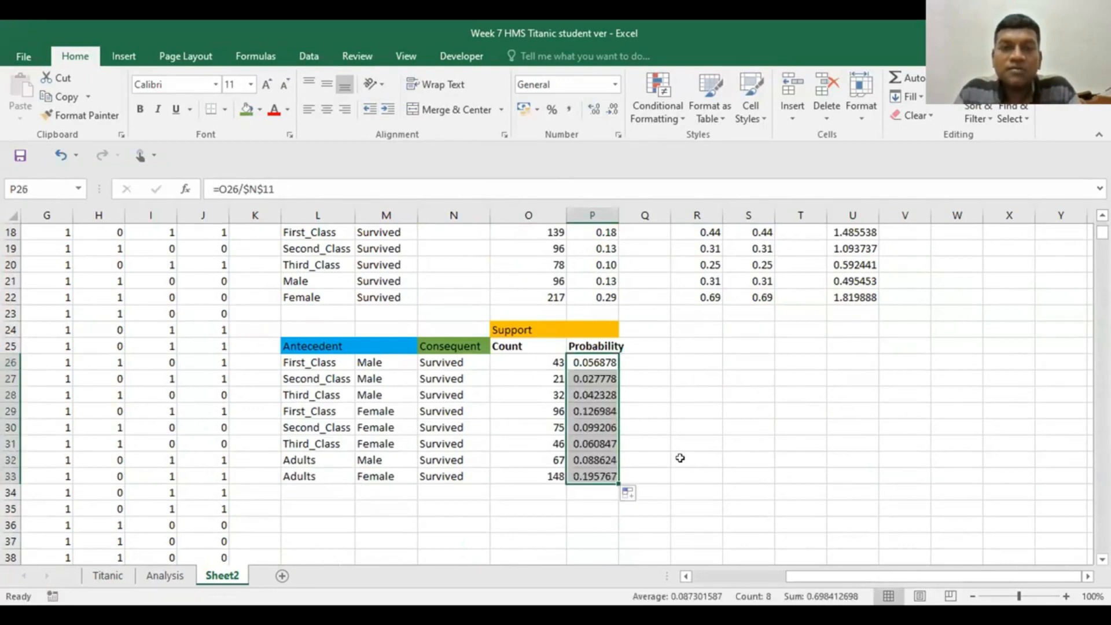
Step: Reduce the probabilities in P26:P33 to two decimal places
left_click(613, 110)
left_click(613, 110)
left_click(614, 110)
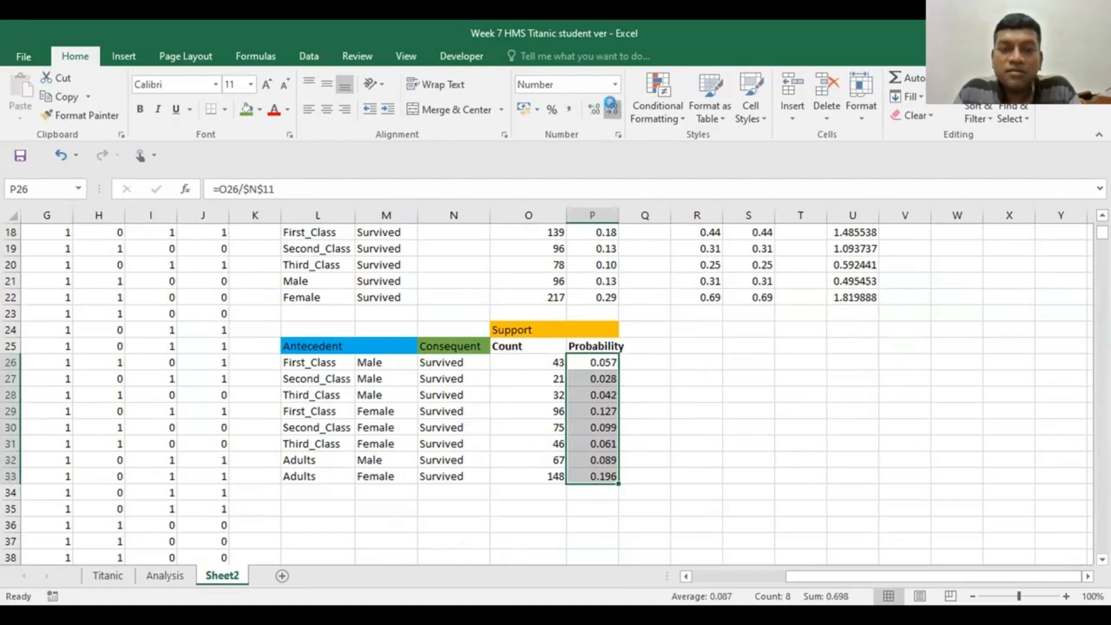
left_click(613, 110)
left_click(702, 382)
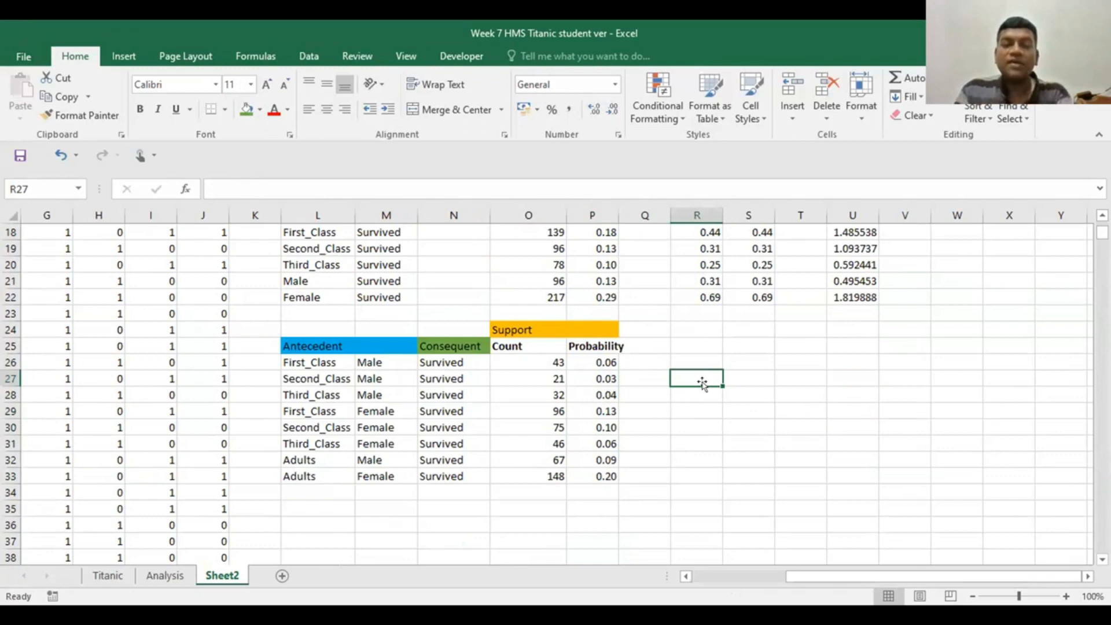
Step: Copy the Confidence header from R13:S13 to R24 above the two-item table
scroll(752, 380, "up", 2)
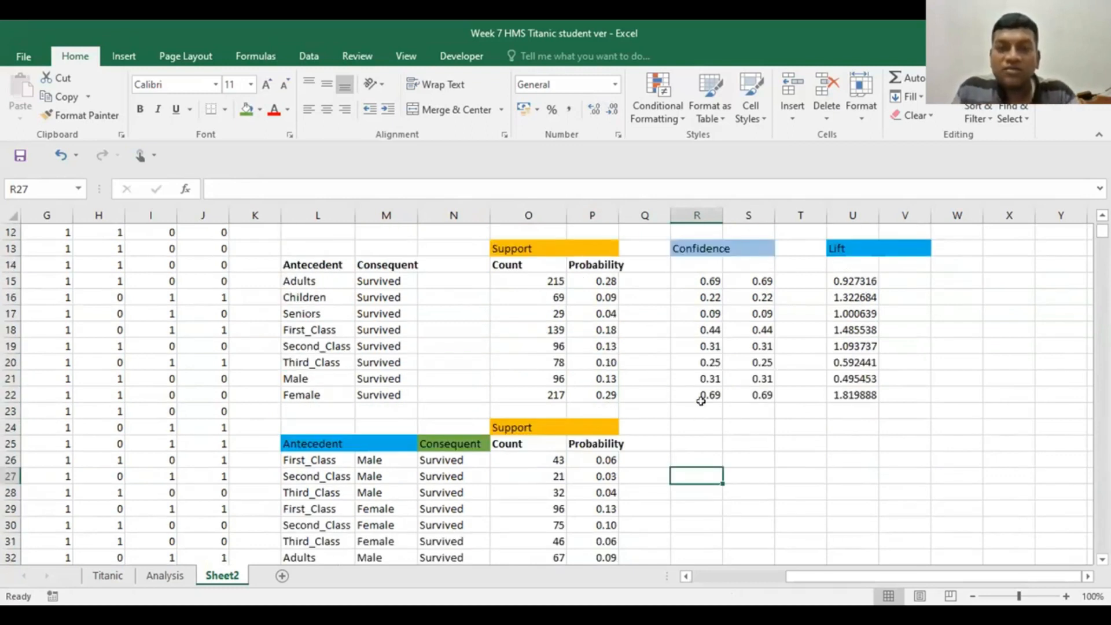
left_click_drag(701, 247, 735, 248)
key("ctrl+c")
left_click(696, 427)
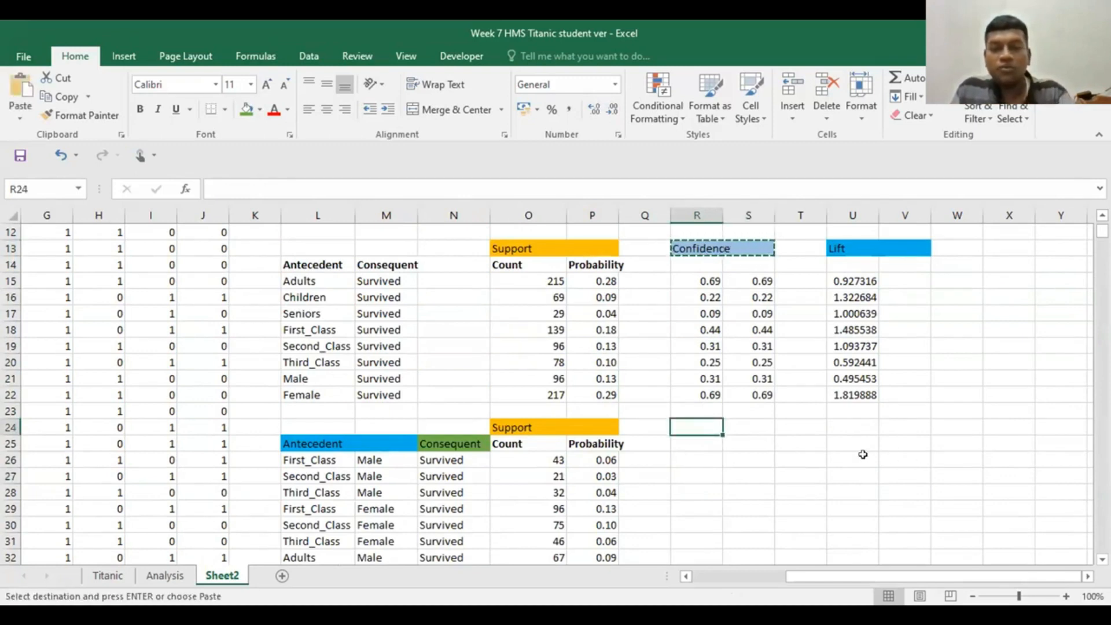
key("ctrl+v")
left_click(686, 486)
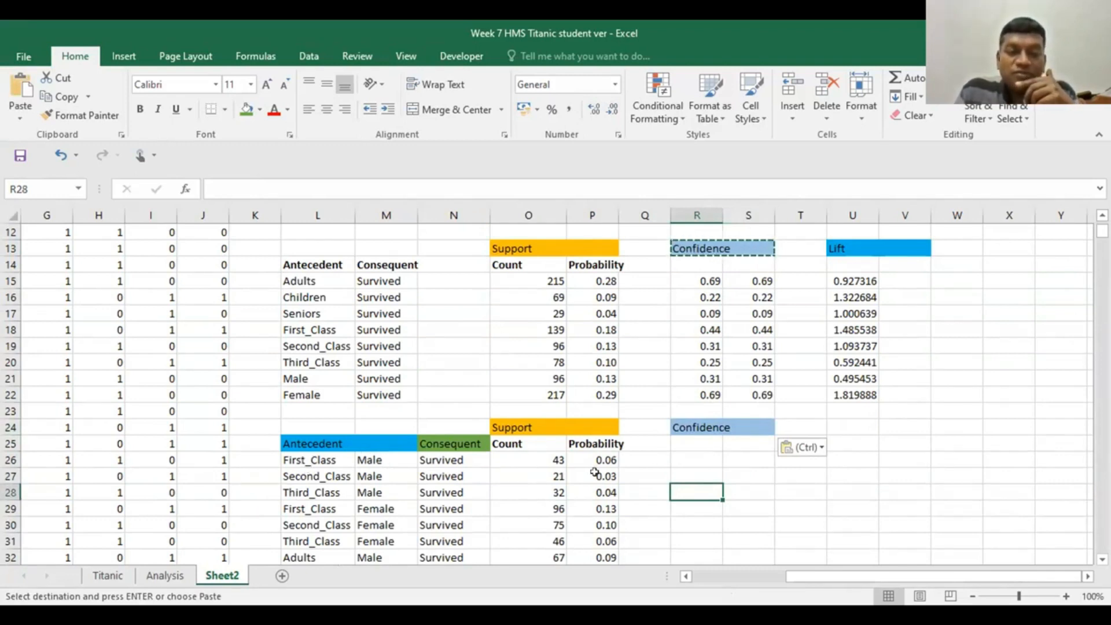
Step: Delete the copied Confidence header in R24:S24 and clear its formatting
scroll(595, 472, "down", 1)
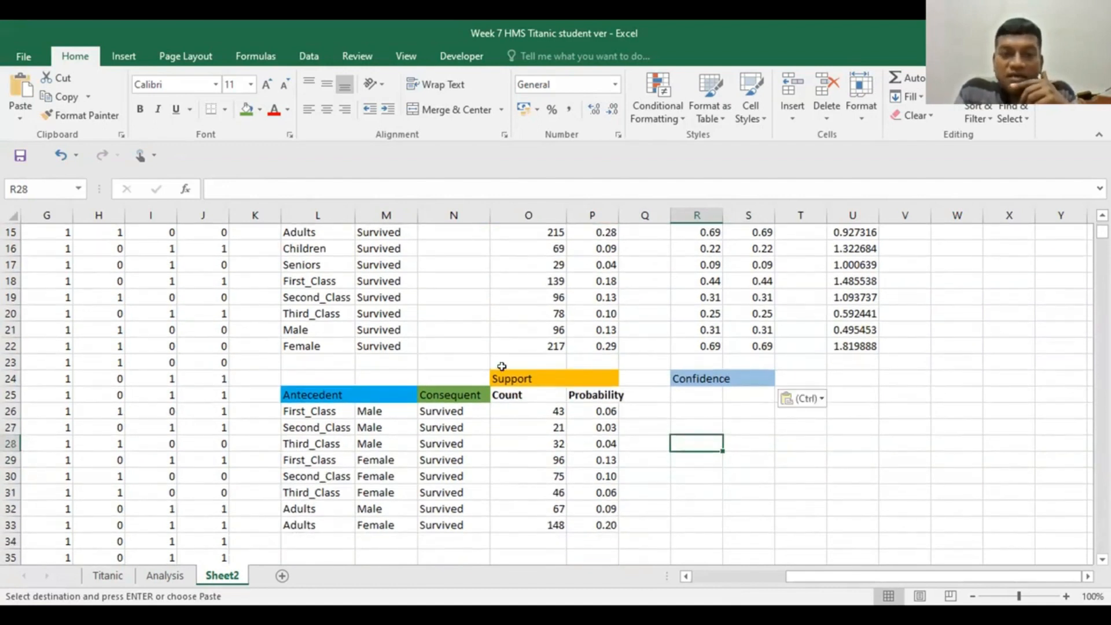
left_click(694, 377)
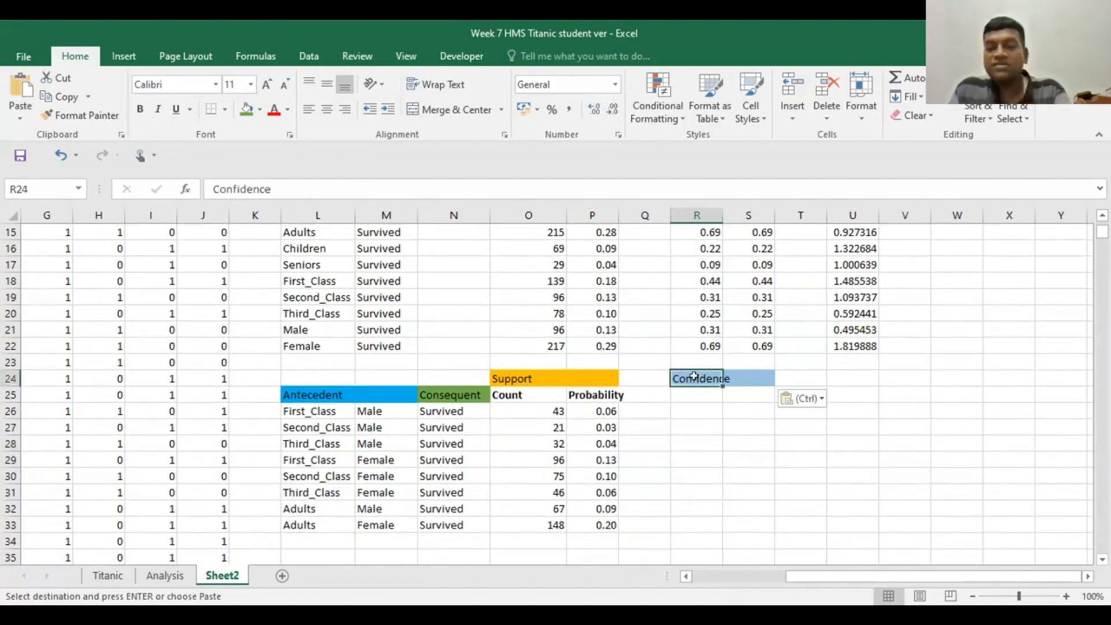
left_click_drag(694, 377, 752, 379)
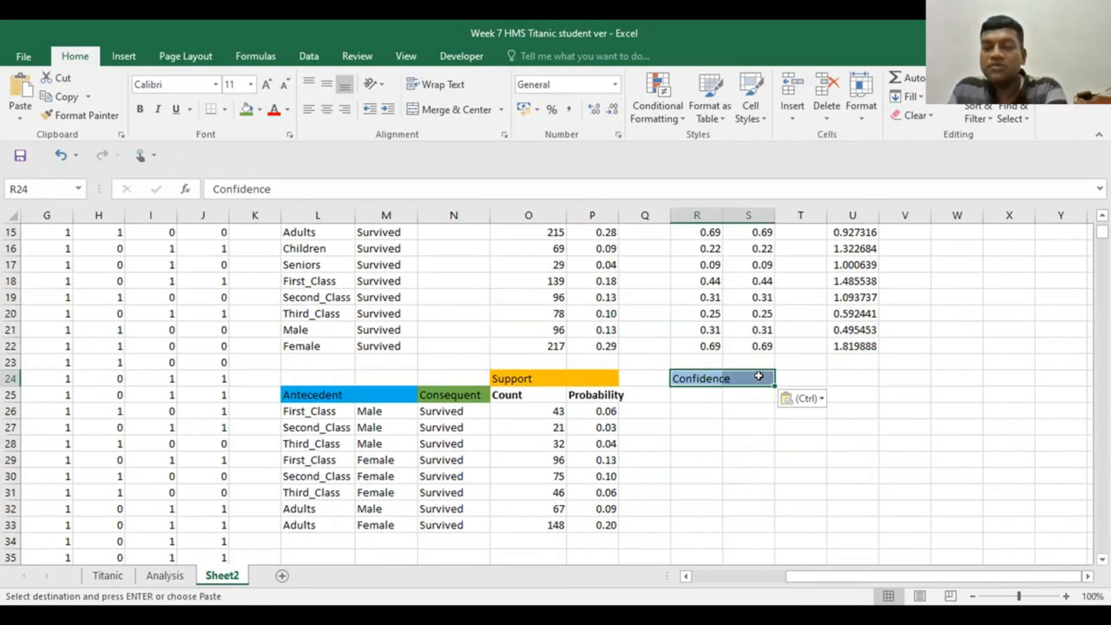
key("Delete")
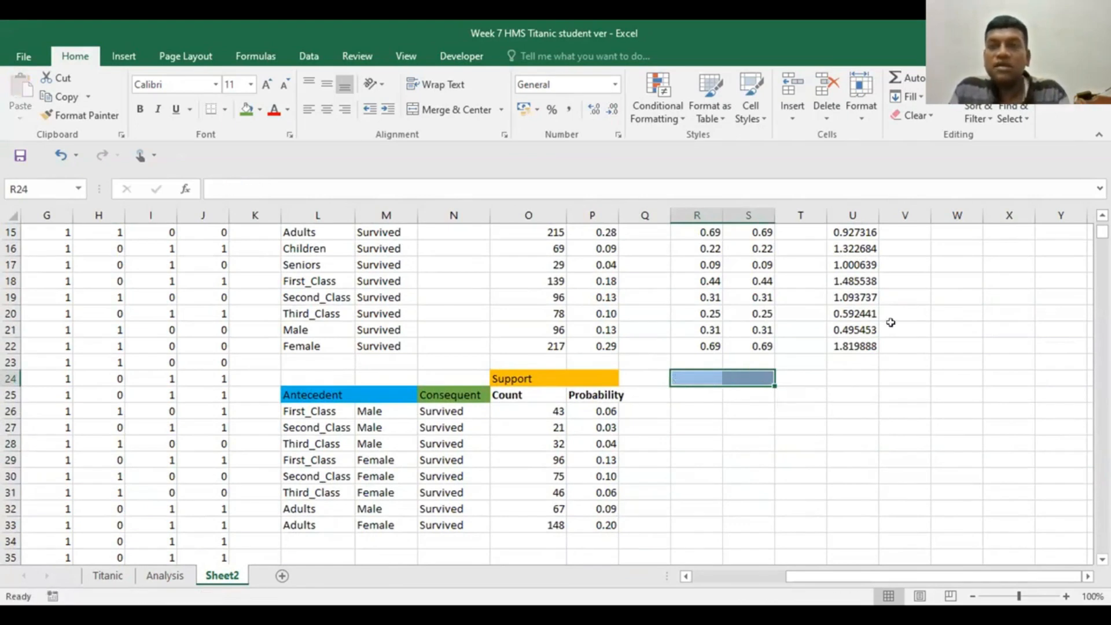
left_click(913, 115)
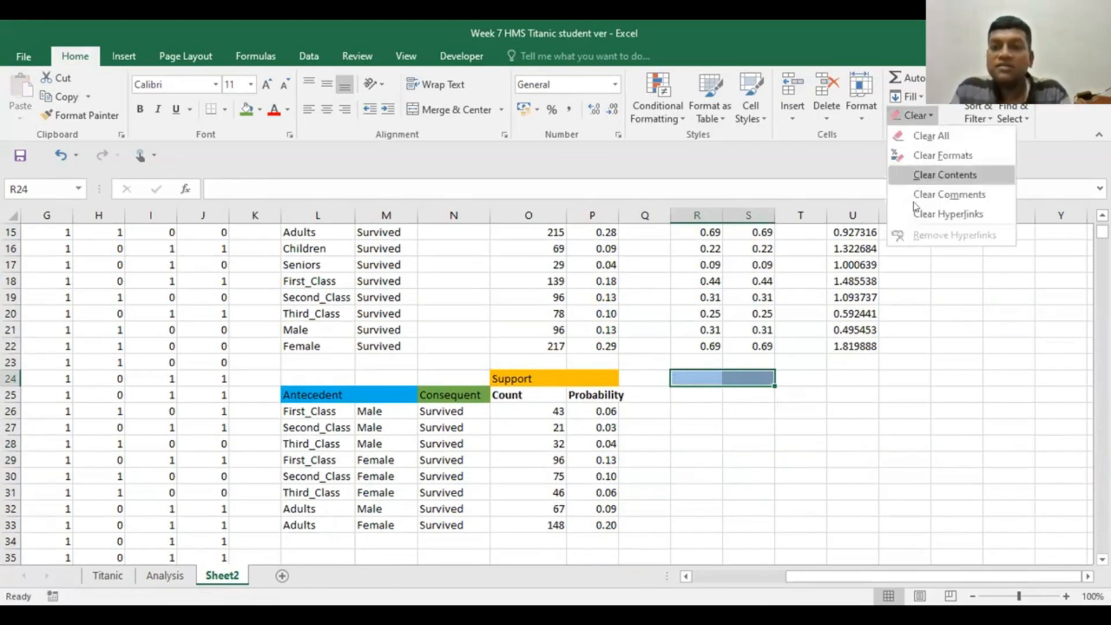
left_click(918, 158)
left_click(852, 362)
Step: Move the Support block with its counts and probabilities from O24:P33 to R24:S33
left_click_drag(504, 378, 578, 521)
left_click_drag(546, 366, 561, 366)
left_click_drag(658, 388, 699, 380)
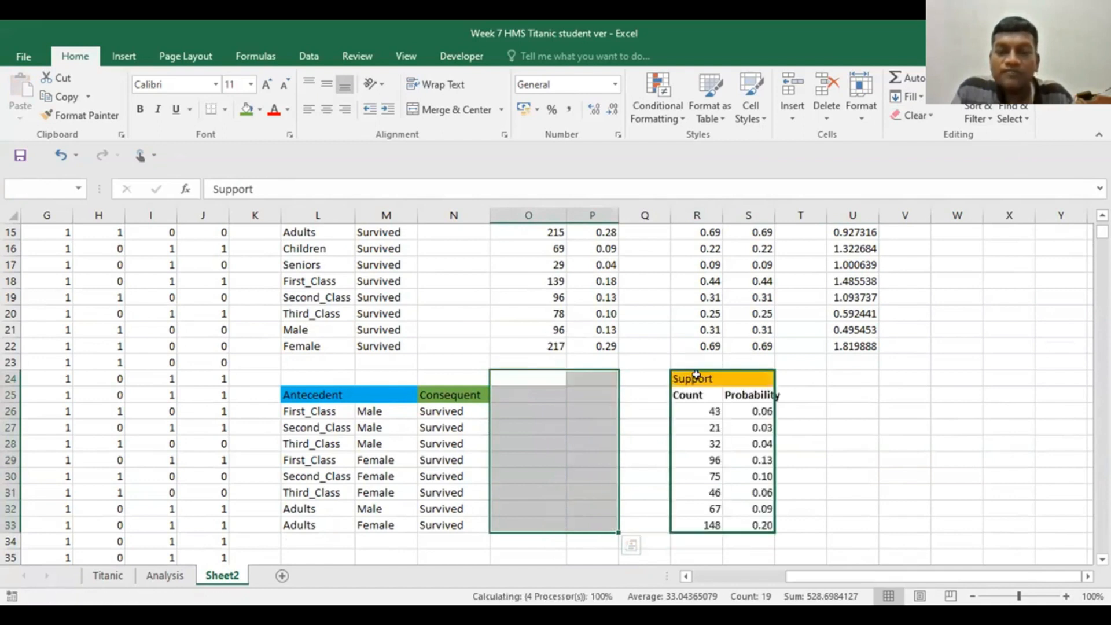
left_click(904, 441)
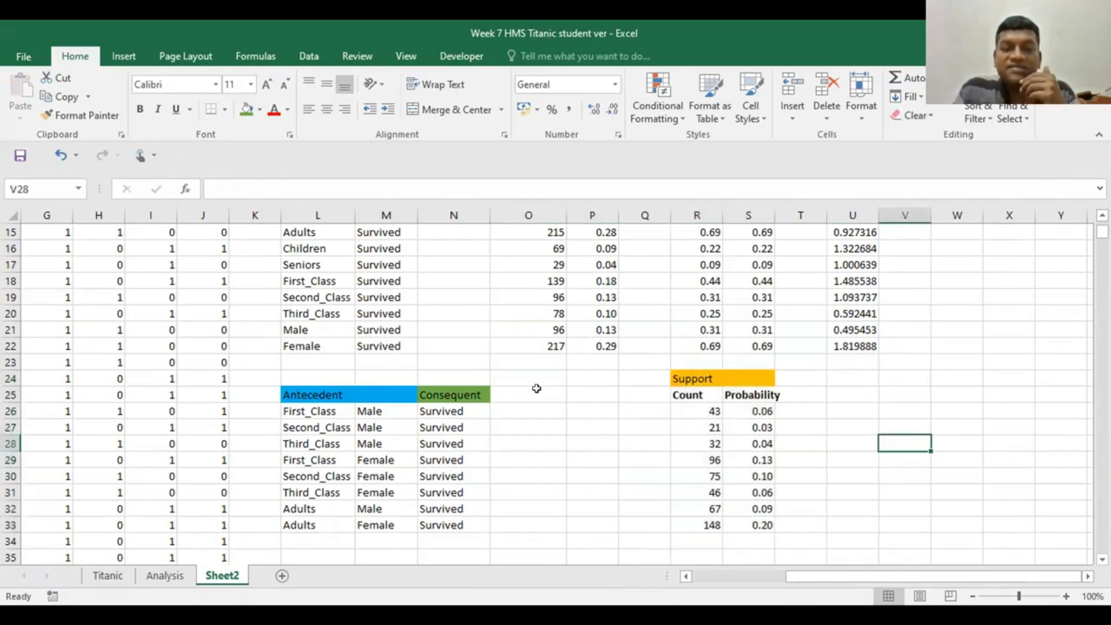
Step: Enter the header Antecedents in O24, with the subheaders Count in O25 and Probability in P25
left_click(542, 376)
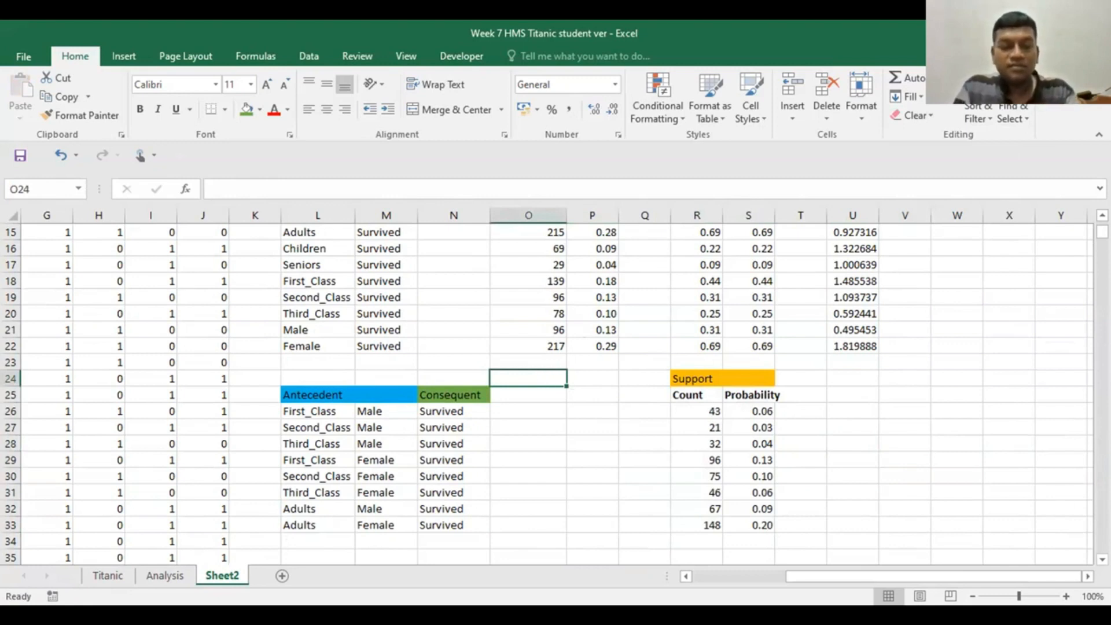
type("Antecedents")
left_click(514, 394)
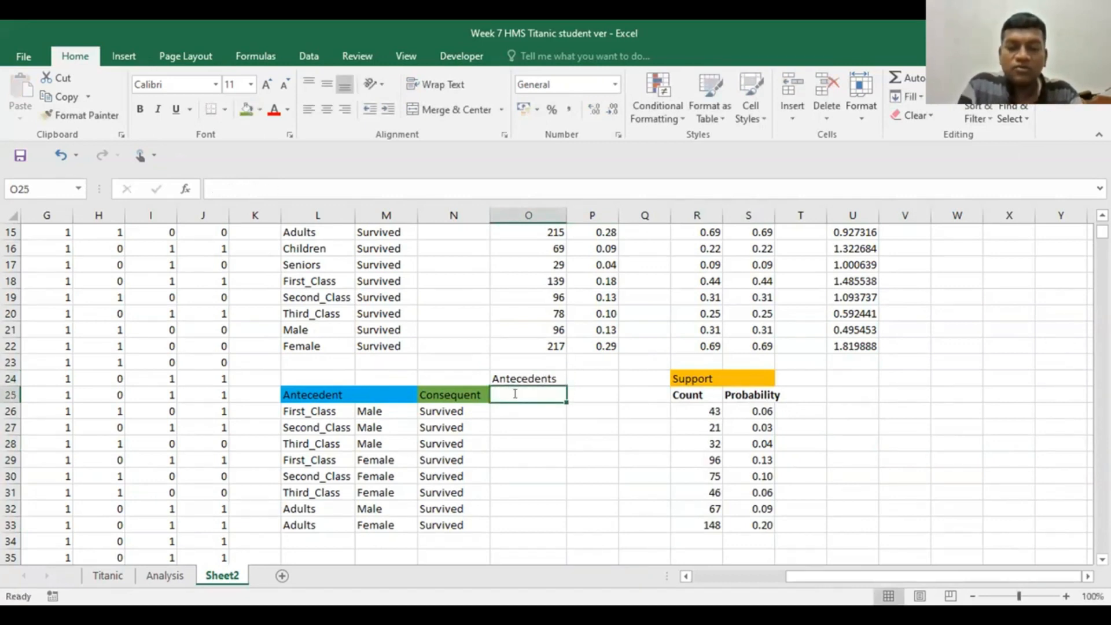
type("Count")
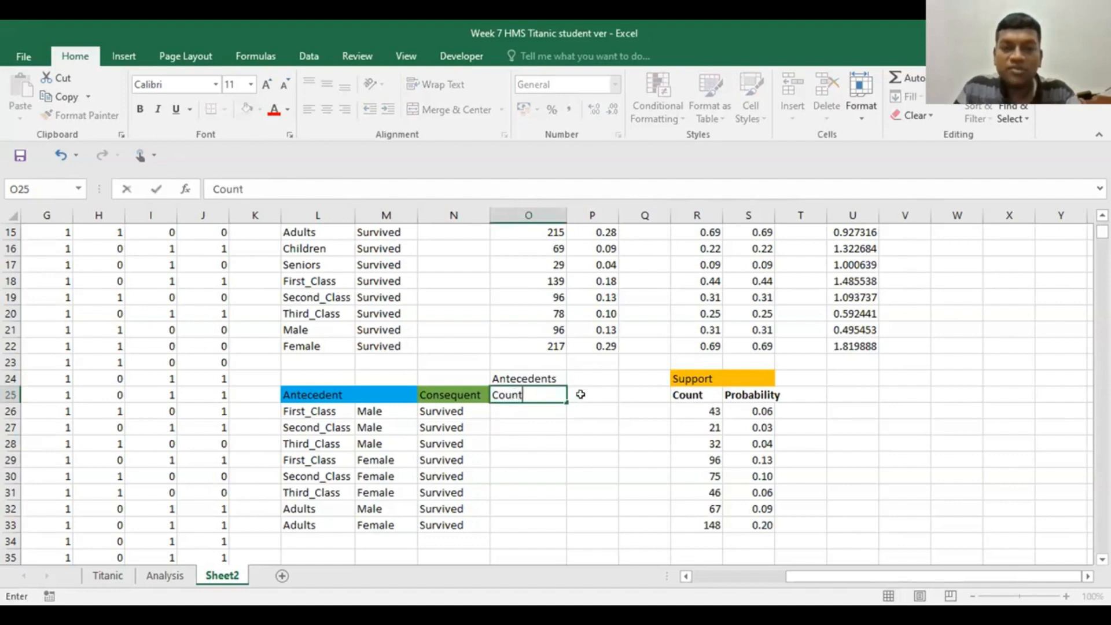
left_click(580, 395)
type("Pro")
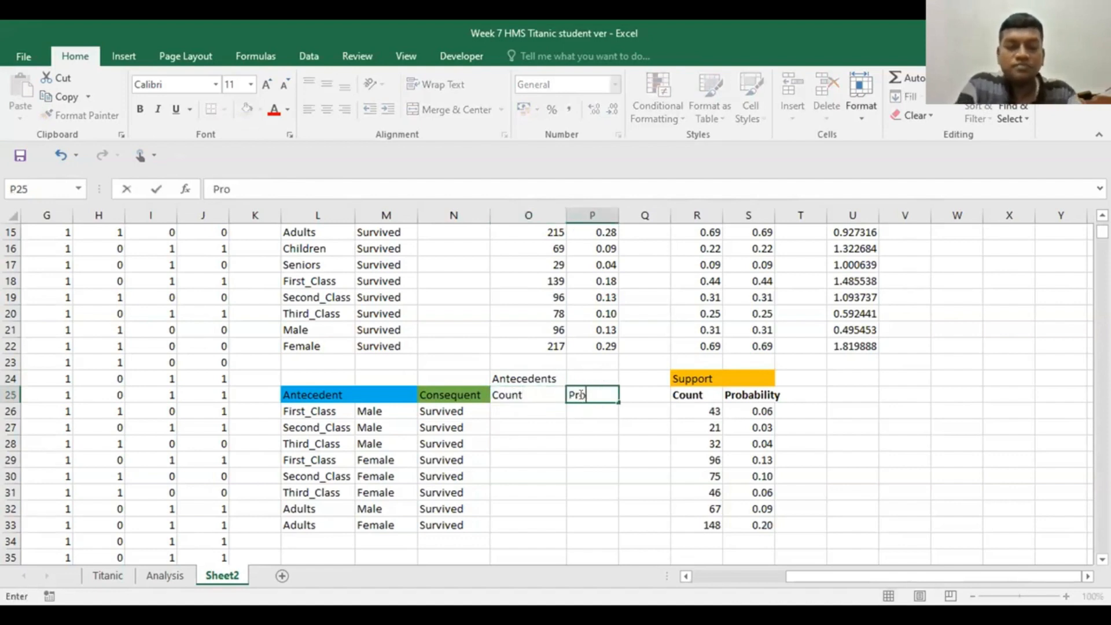
type("bability")
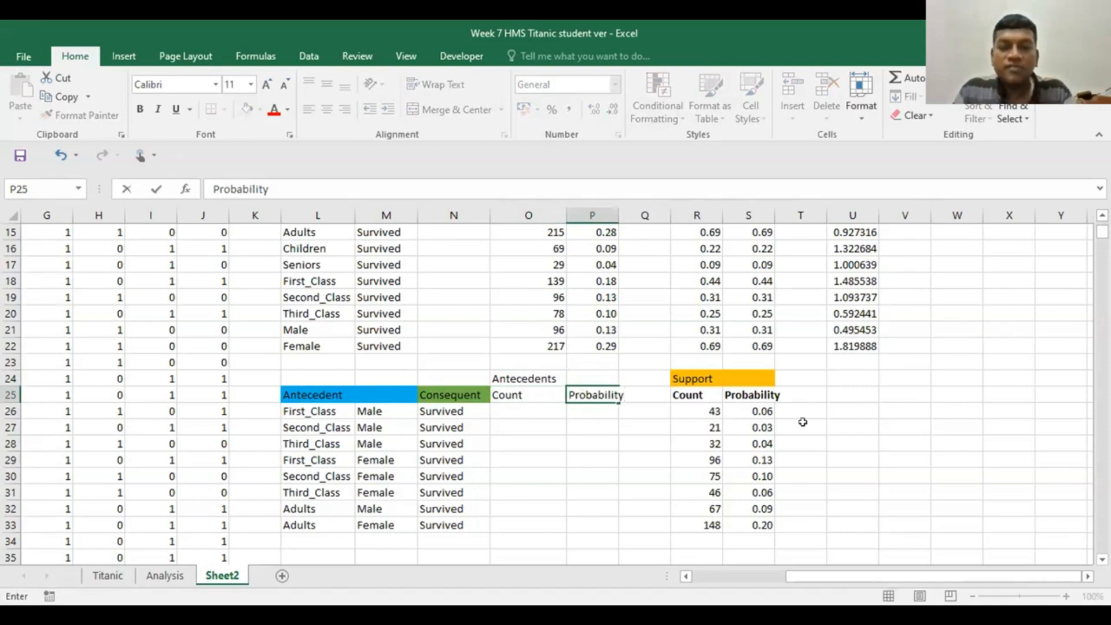
left_click(918, 438)
Step: Copy the support count formula from R26 into the antecedents count cell O26
left_click(707, 409)
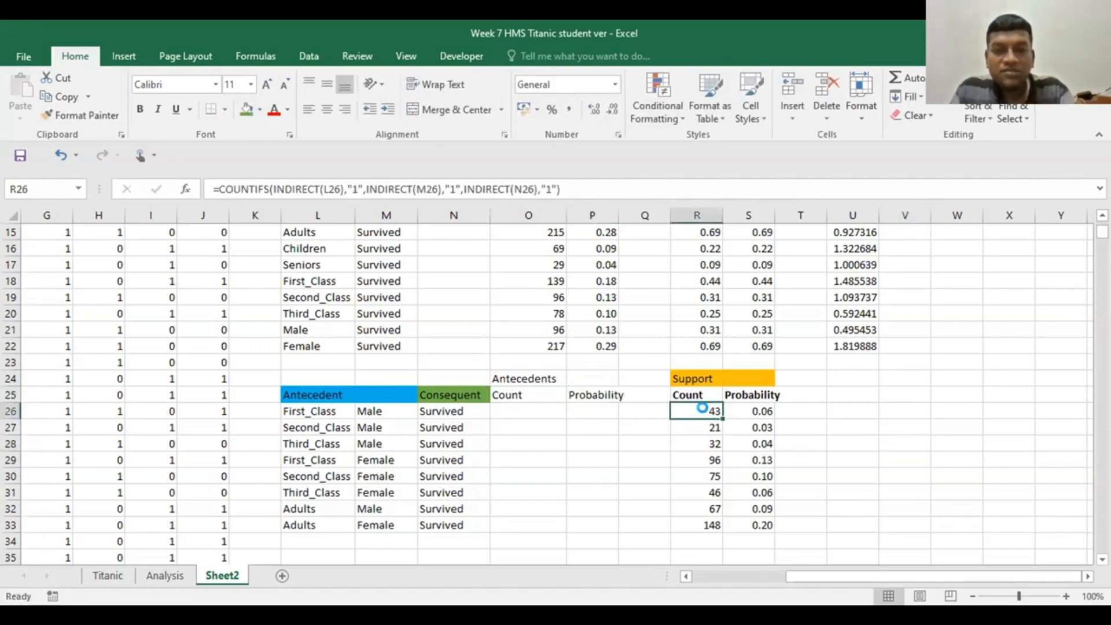
key("ctrl+c")
left_click(525, 409)
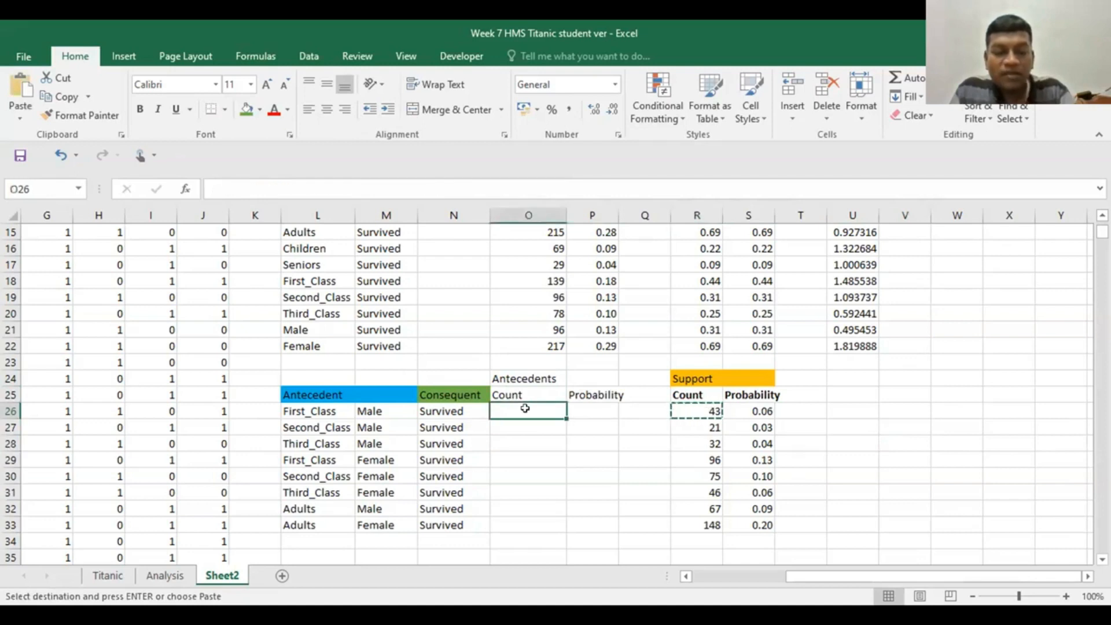
key("ctrl+v")
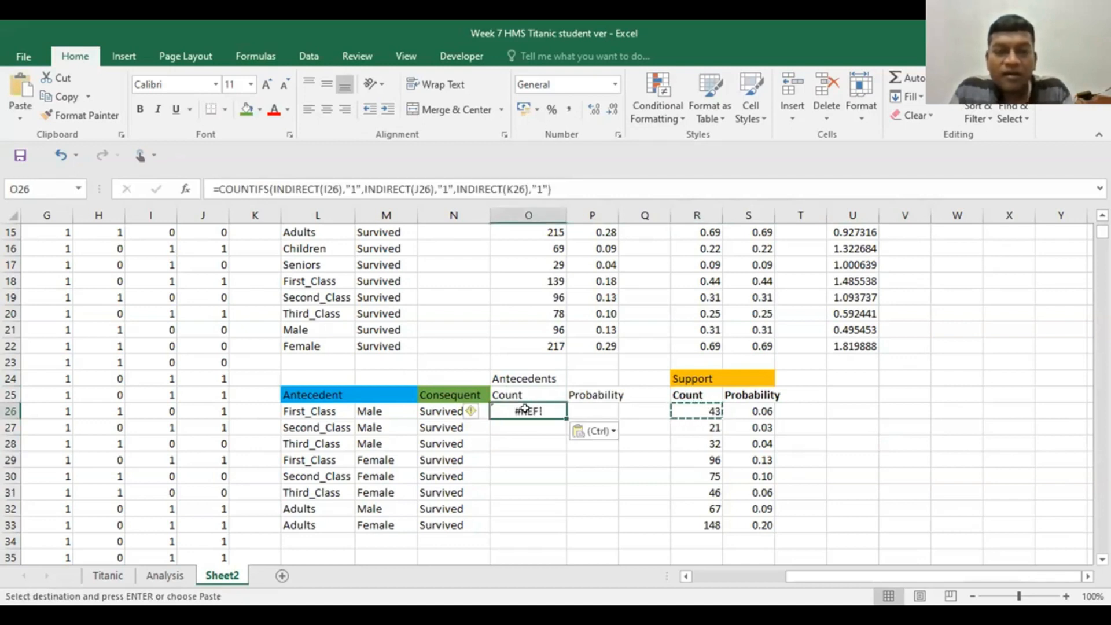
key("Escape")
Step: Repoint the three INDIRECT references in the O26 formula to L26, M26 and N26
double_click(525, 409)
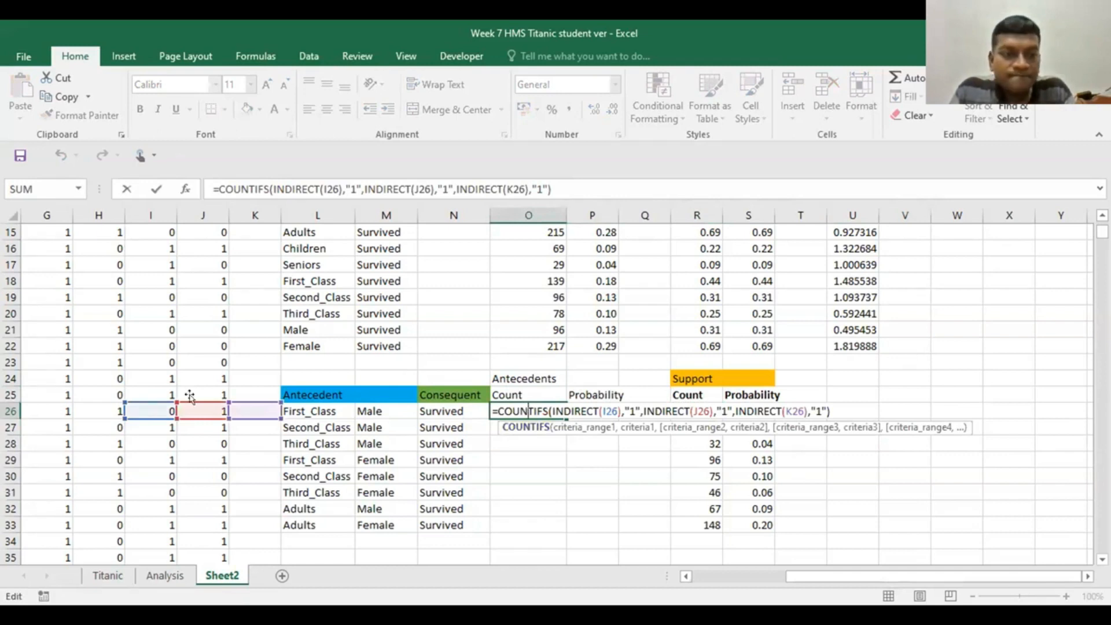
left_click_drag(265, 402, 434, 405)
left_click_drag(222, 403, 370, 410)
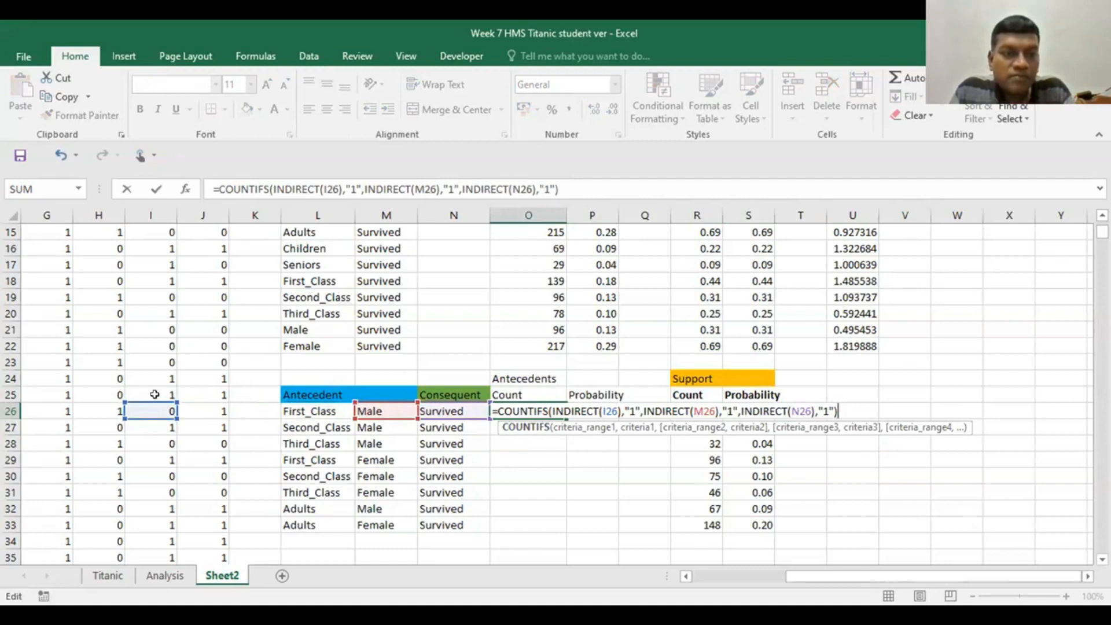
left_click_drag(154, 403, 305, 420)
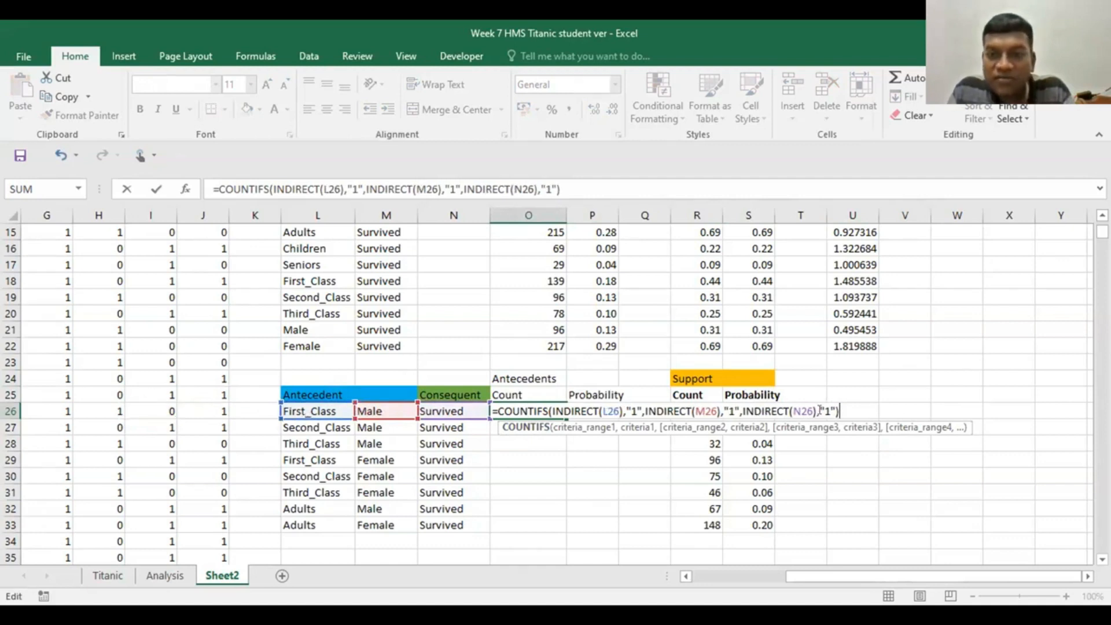
Step: Remove the third criteria pair, INDIRECT(N26),"1", from the O26 formula so it counts only the L26 and M26 antecedents
left_click(556, 189)
key("BackSpace")
key("BackSpace")
key("BackSpace")
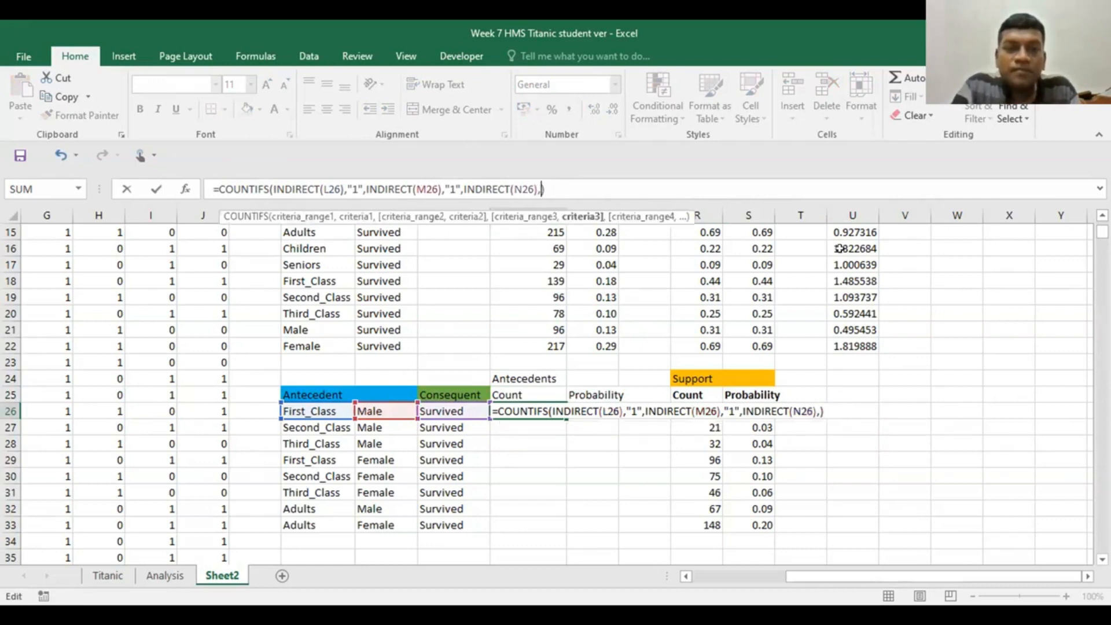
key("BackSpace")
key("BackSpace")
key("BackSpace")
key("BackSpace")
key("BackSpace")
key("BackSpace")
key("BackSpace")
key("BackSpace")
key("BackSpace")
key("BackSpace")
key("BackSpace")
key("BackSpace")
key("BackSpace")
key("BackSpace")
key("BackSpace")
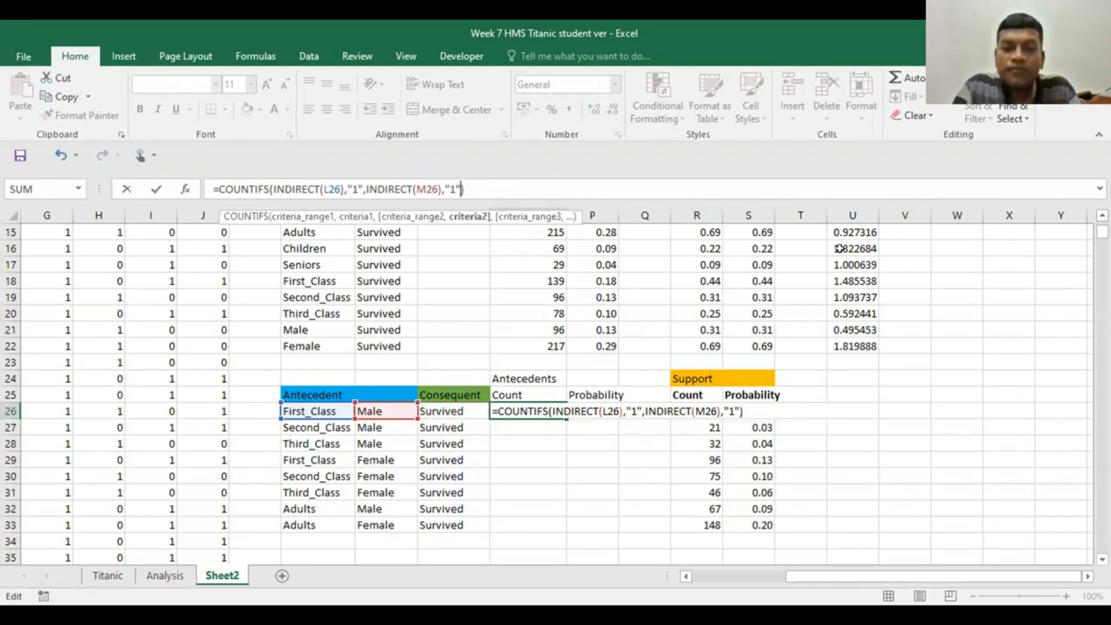
key("Return")
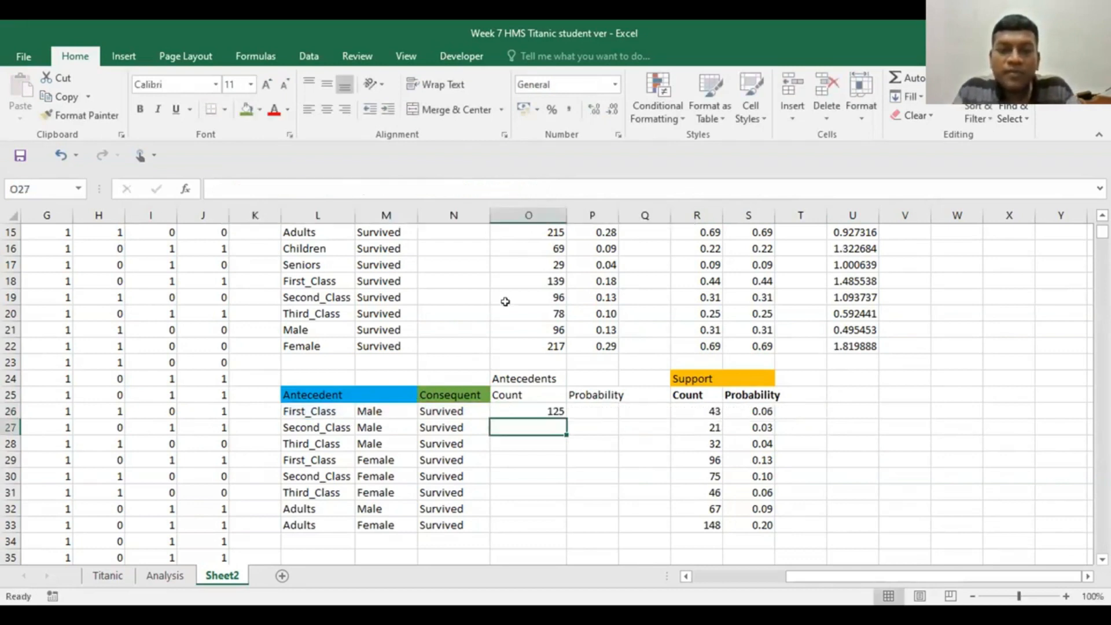
left_click(521, 406)
double_click(521, 406)
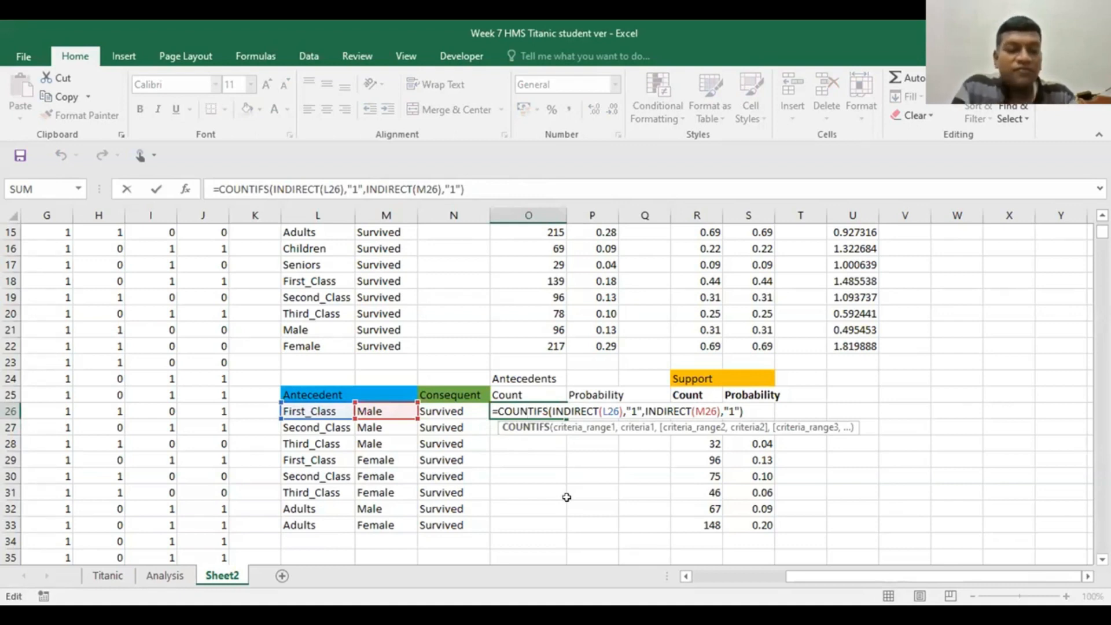
key("ctrl+Return")
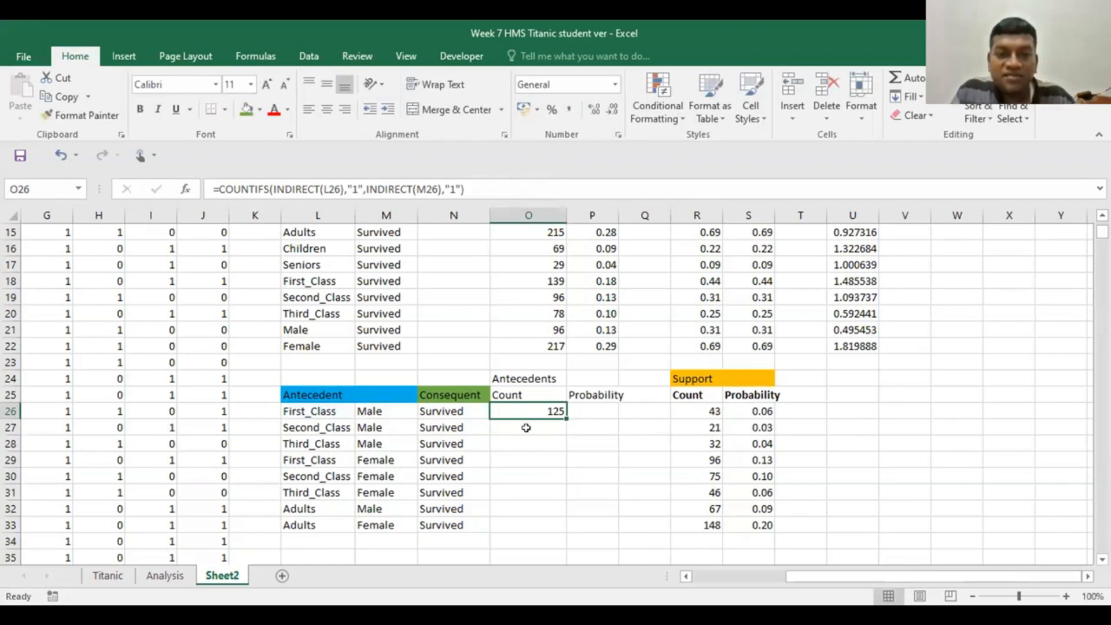
Step: Fill the Antecedents header cell O24 with the standard light blue
left_click(514, 378)
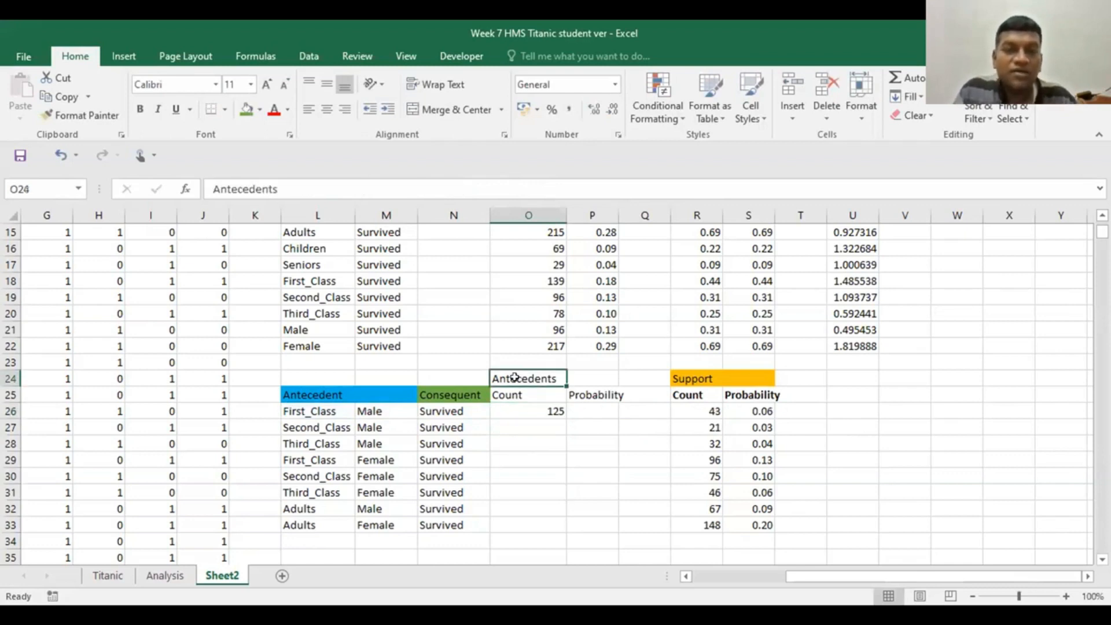
left_click(258, 110)
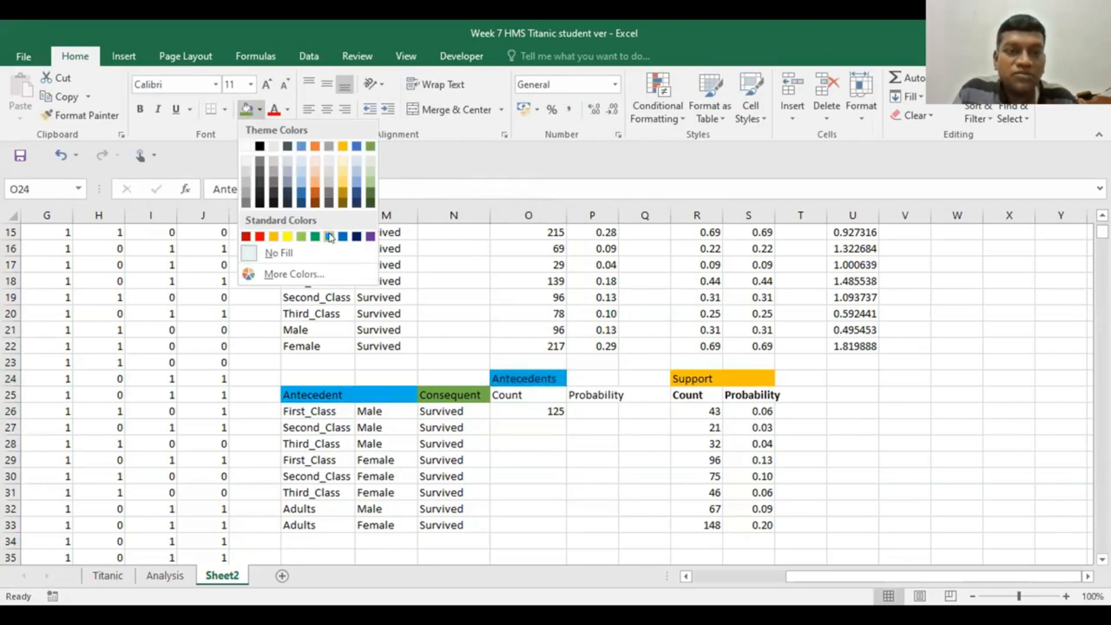
left_click(530, 412)
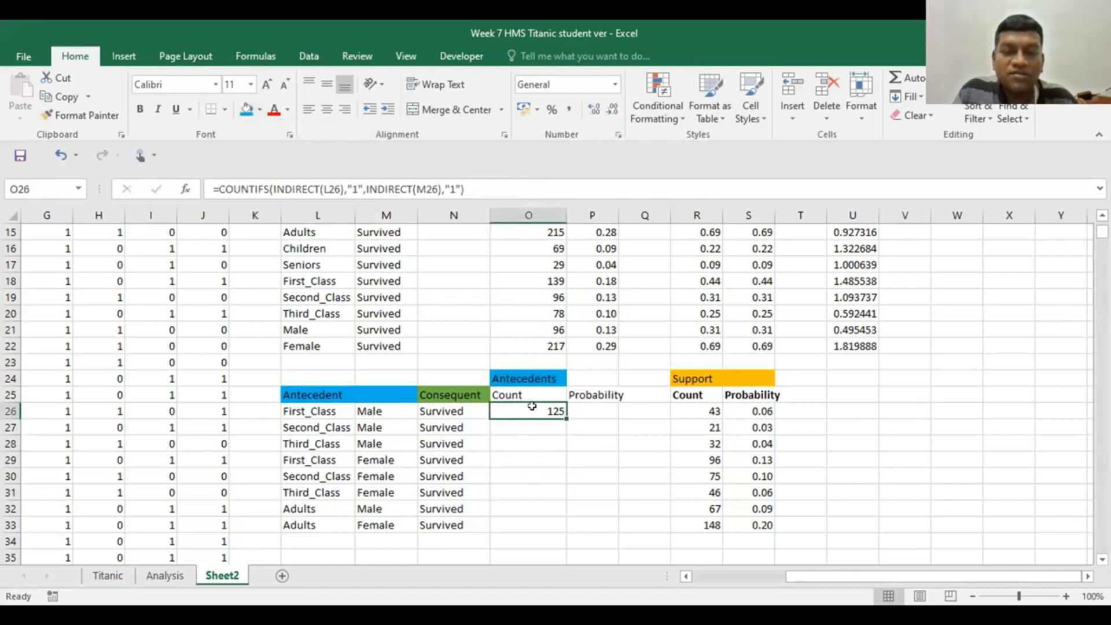
Step: Calculate the antecedent probability in P26 as =O26/$N$11, with the total locked as an absolute reference
left_click(584, 410)
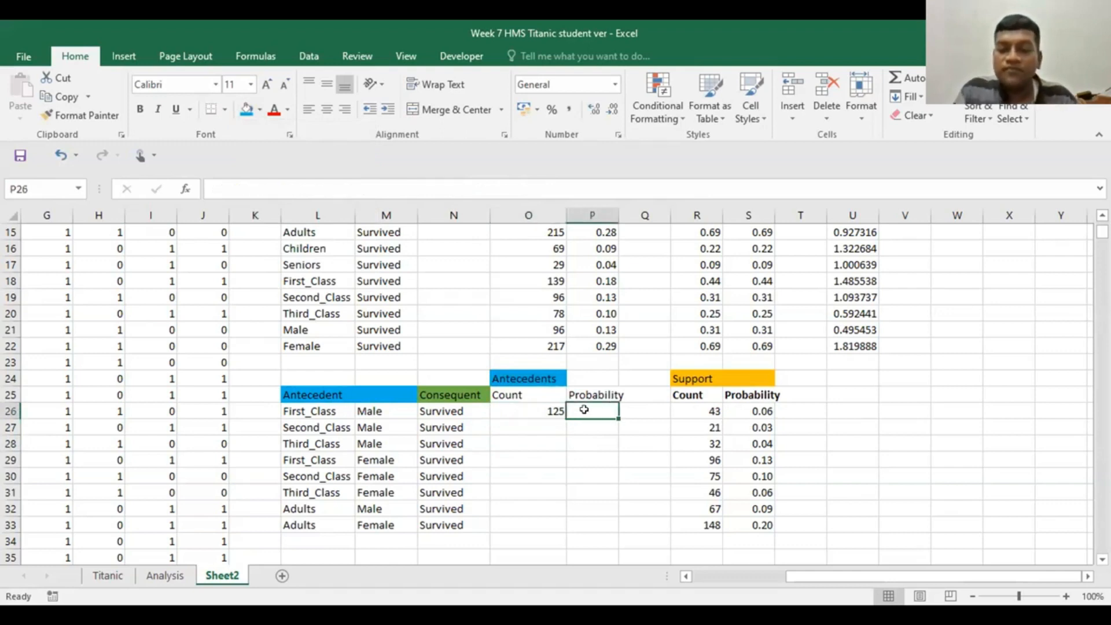
type("=")
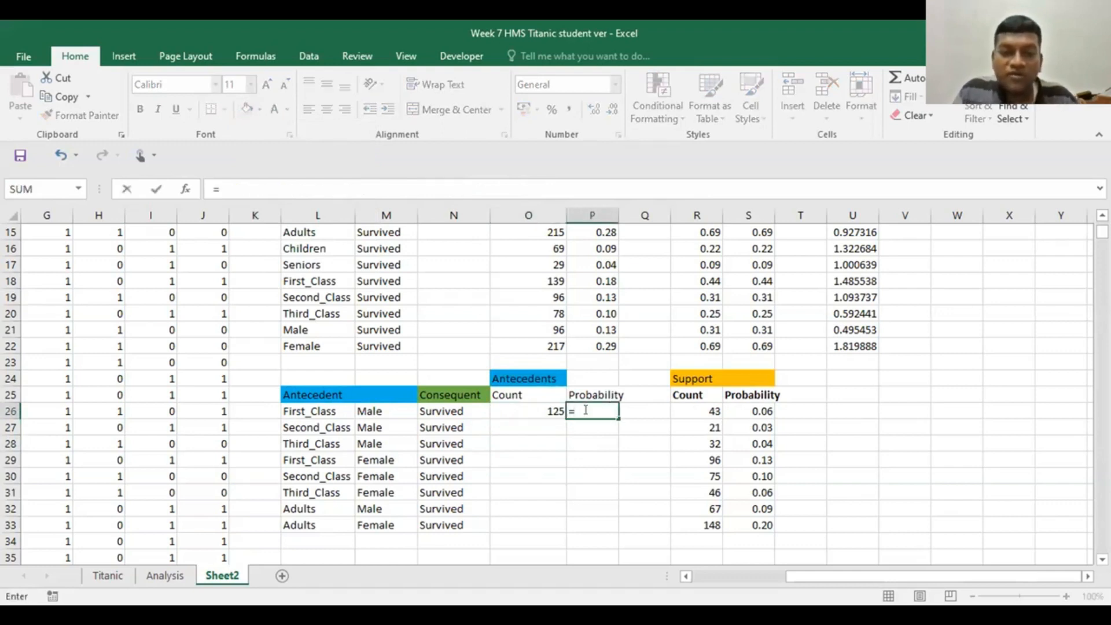
left_click(539, 406)
type("/")
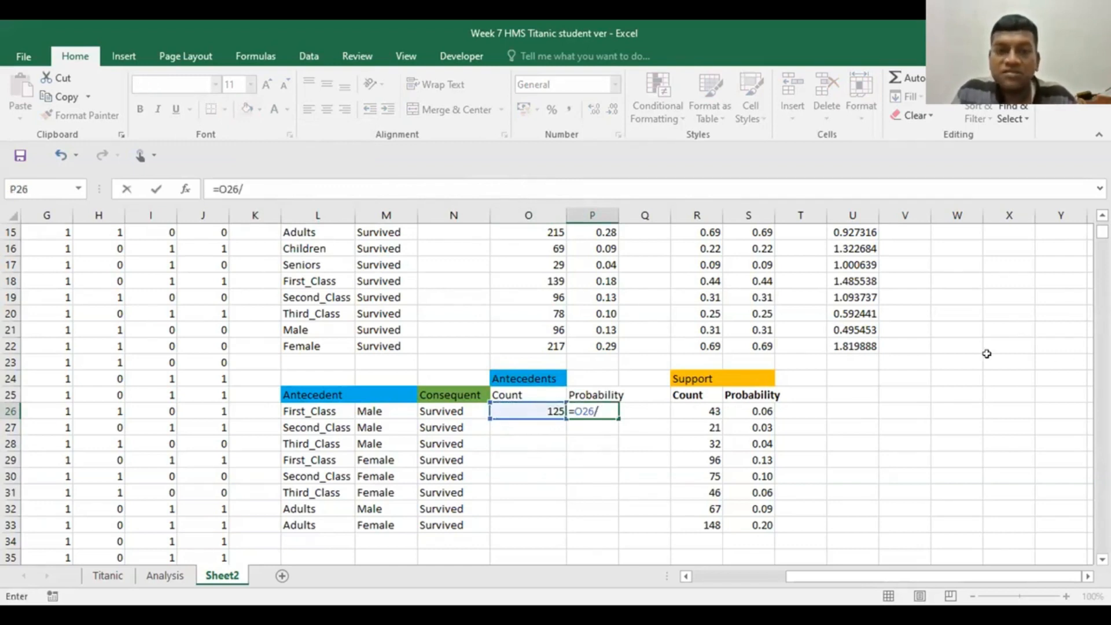
scroll(987, 353, "up", 1)
scroll(987, 353, "up", 2)
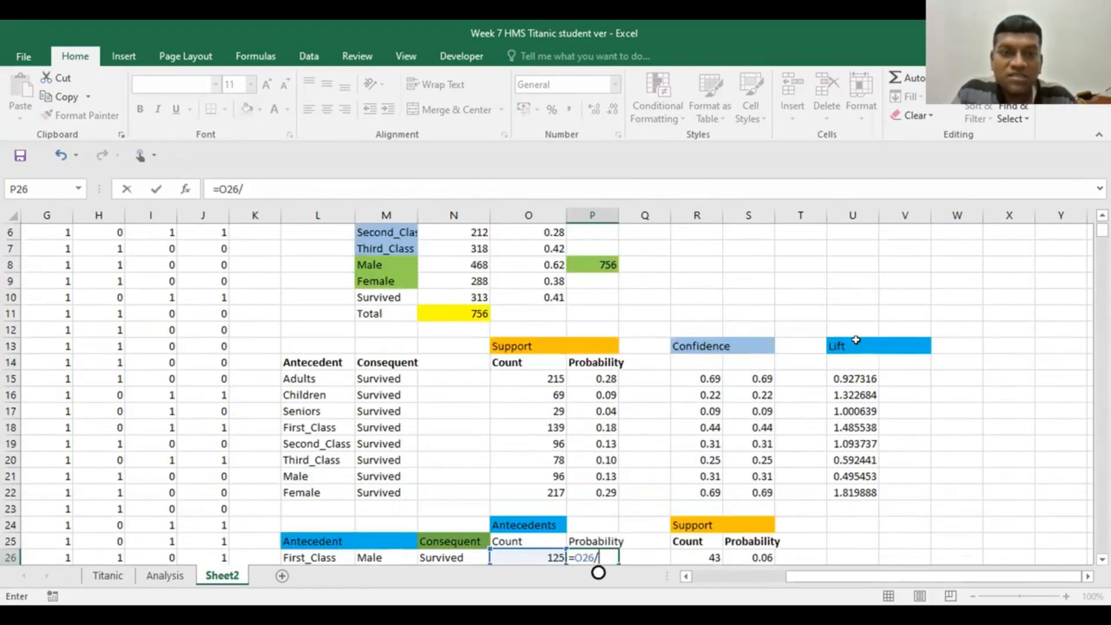
left_click(460, 313)
scroll(1024, 417, "down", 2)
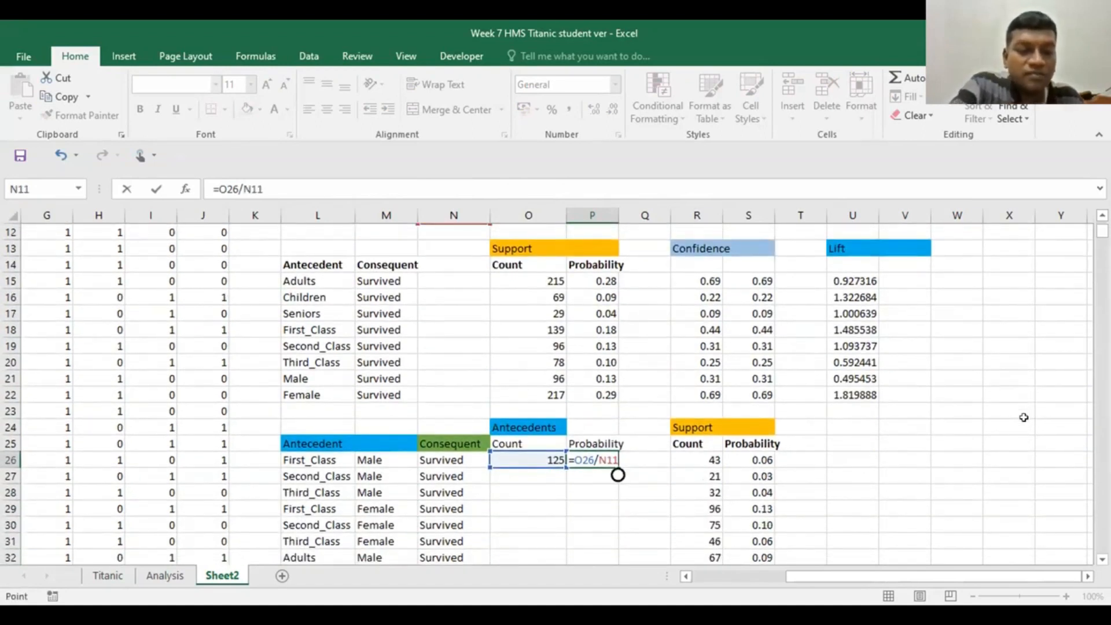
key("F4")
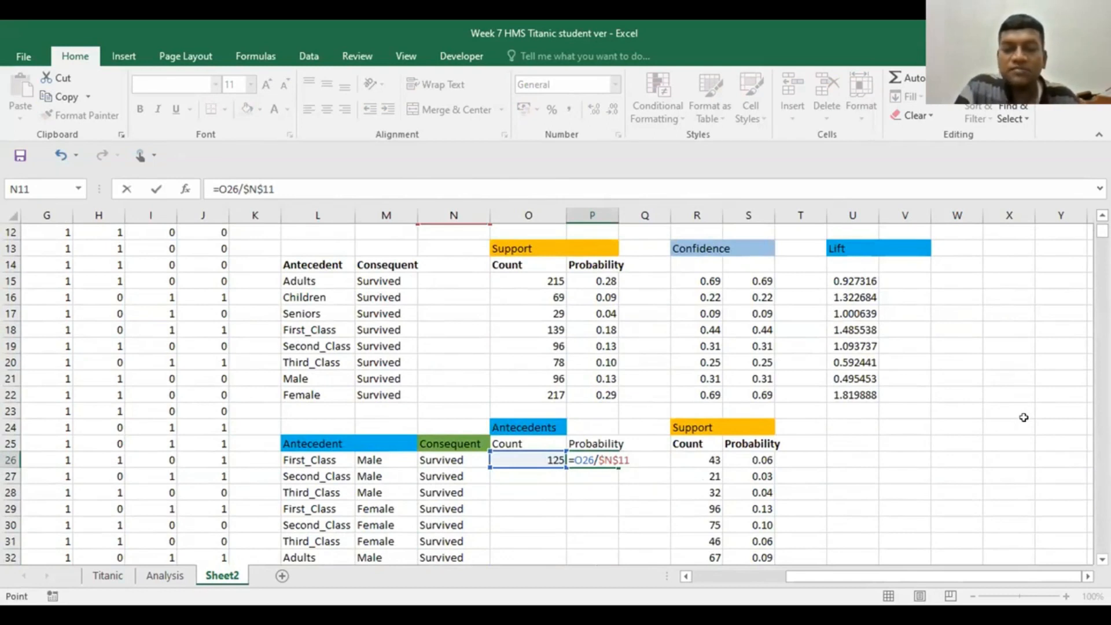
key("Return")
scroll(1024, 417, "down", 1)
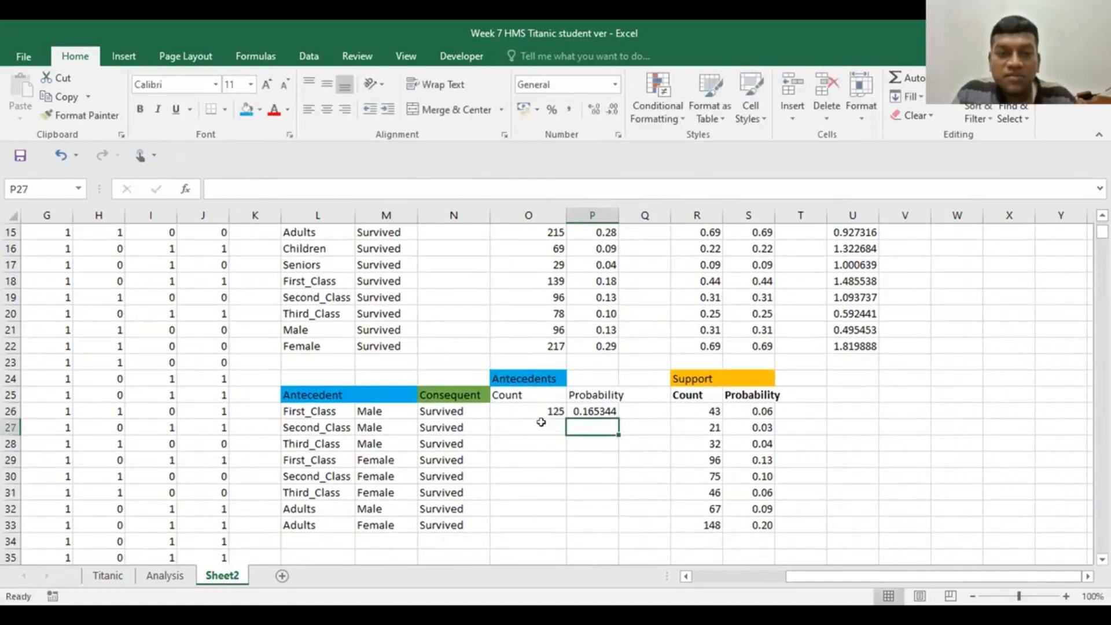
Step: Fill the antecedent count and probability formulas from O26:P26 down to row 33
left_click(521, 404)
left_click_drag(544, 408, 603, 529)
left_click(551, 487)
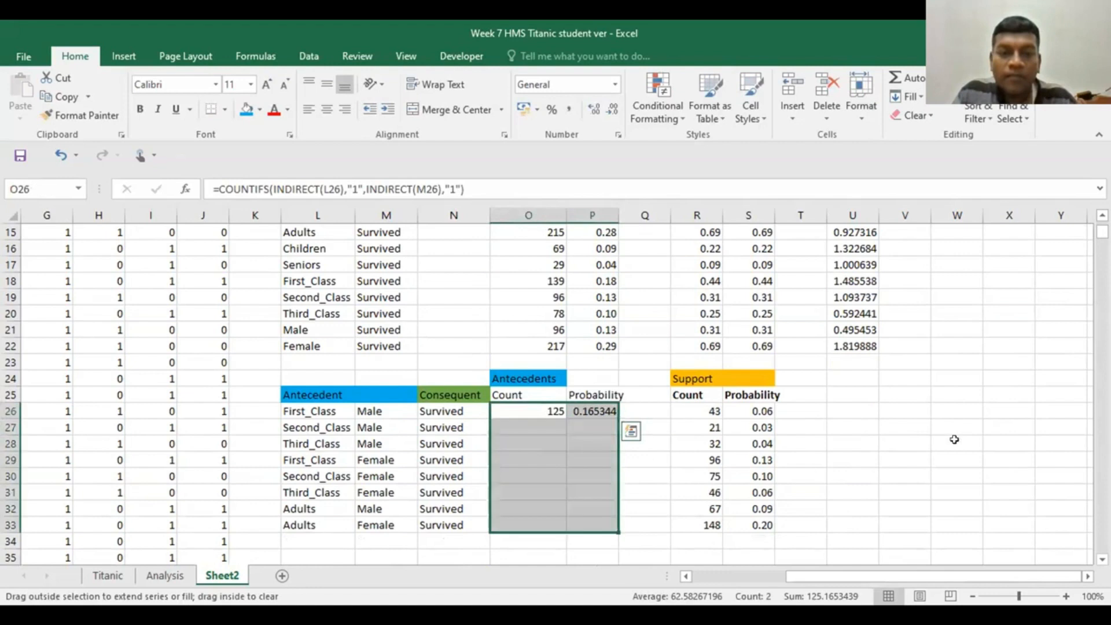
left_click(992, 441)
Step: Check the cell references in the copied antecedent count and probability formulas in O29 and P29
left_click(539, 457)
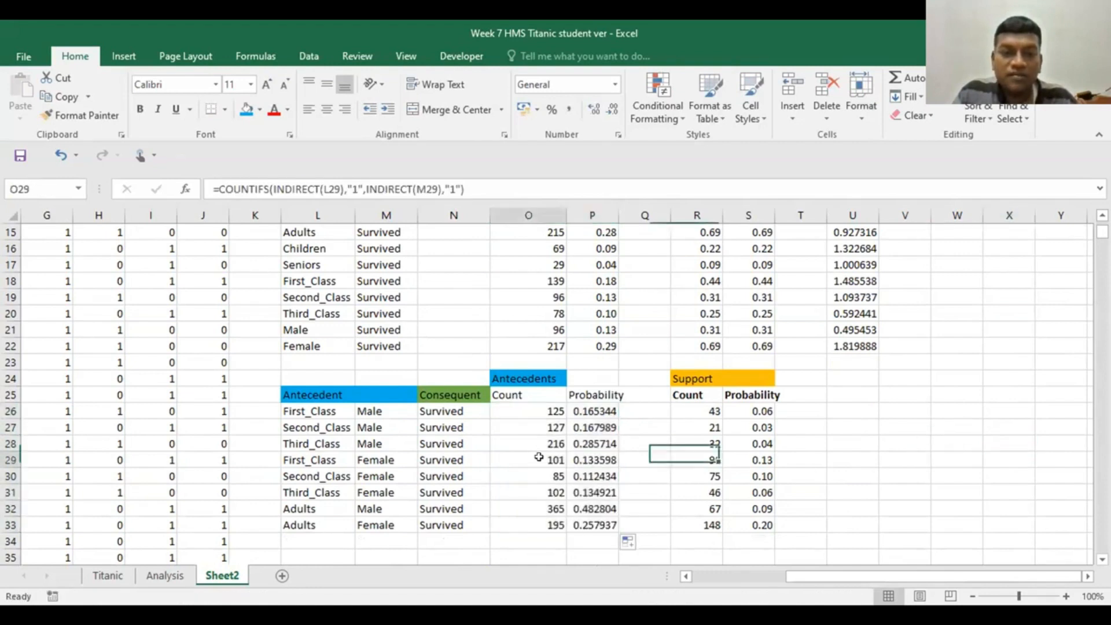
double_click(539, 458)
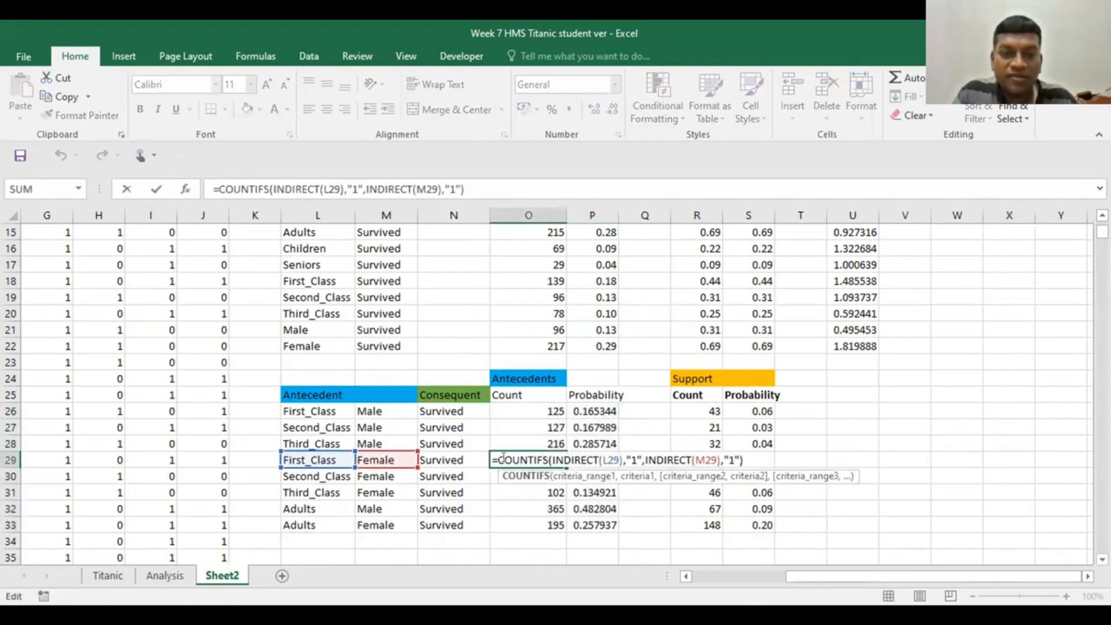
left_click(581, 459)
double_click(588, 460)
scroll(769, 422, "up", 2)
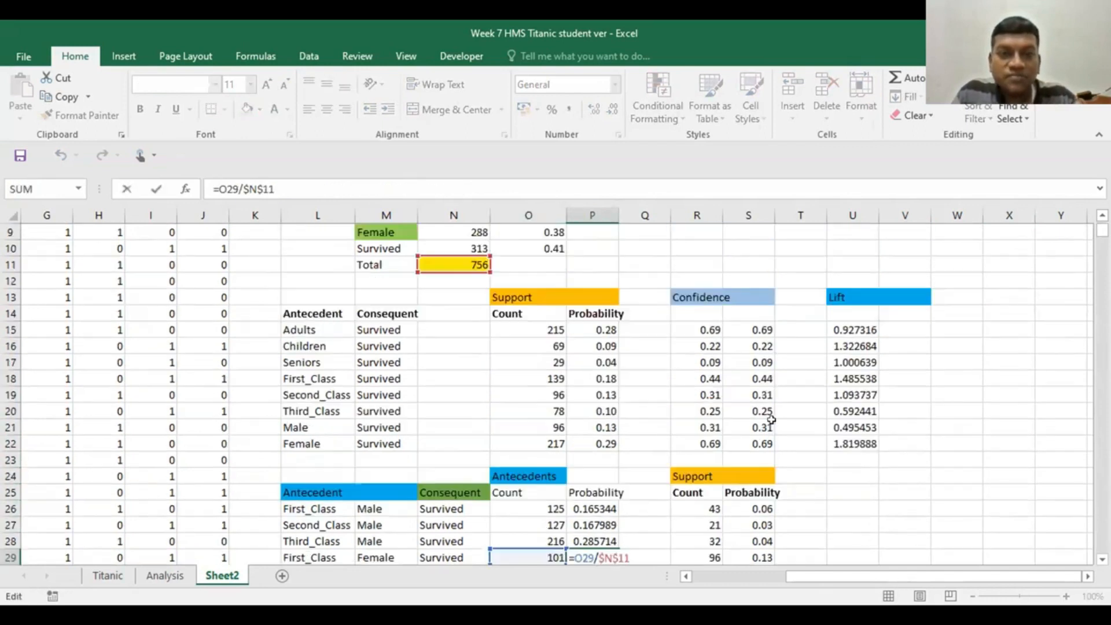
scroll(925, 422, "down", 2)
key("ctrl+Return")
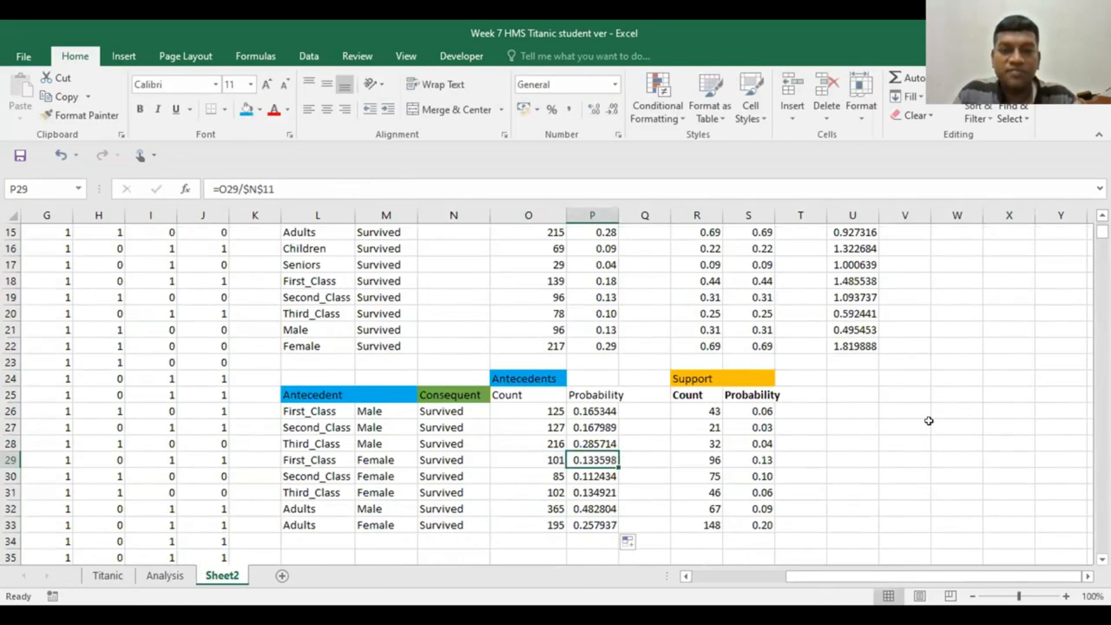
Step: Format the antecedent probabilities in P26:P33 to two decimal places
scroll(925, 421, "down", 1)
left_click_drag(585, 358, 596, 472)
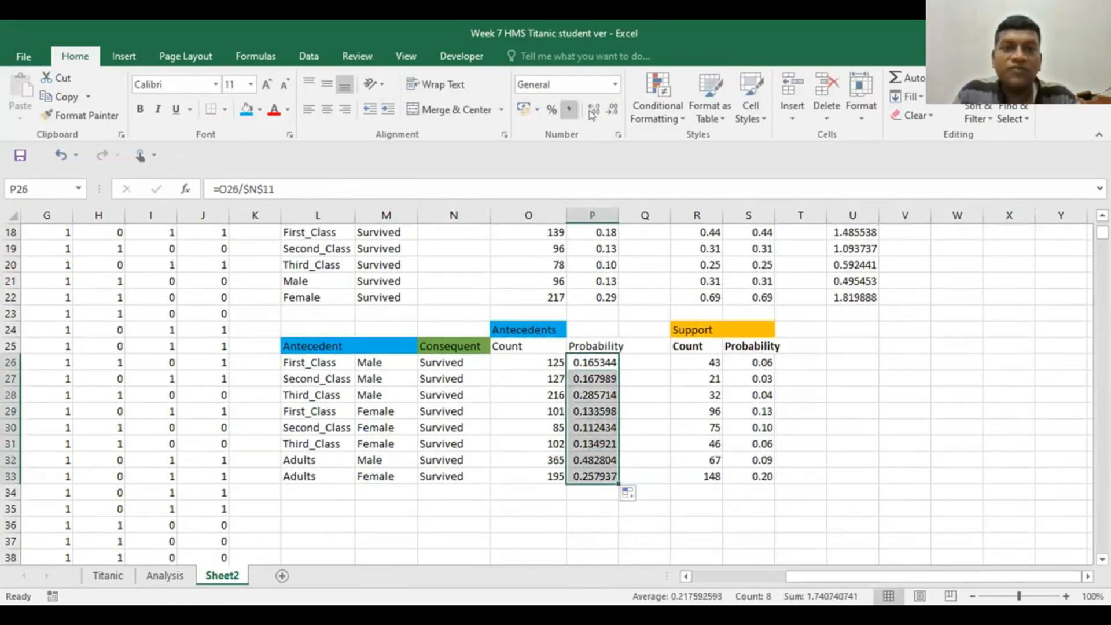
left_click(612, 109)
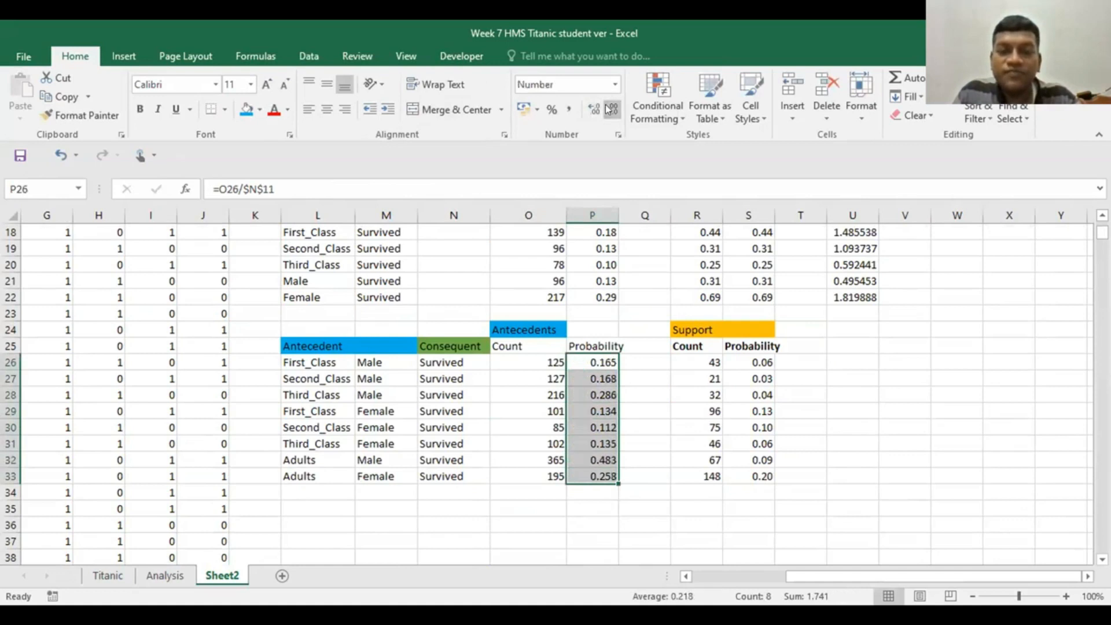
left_click(609, 110)
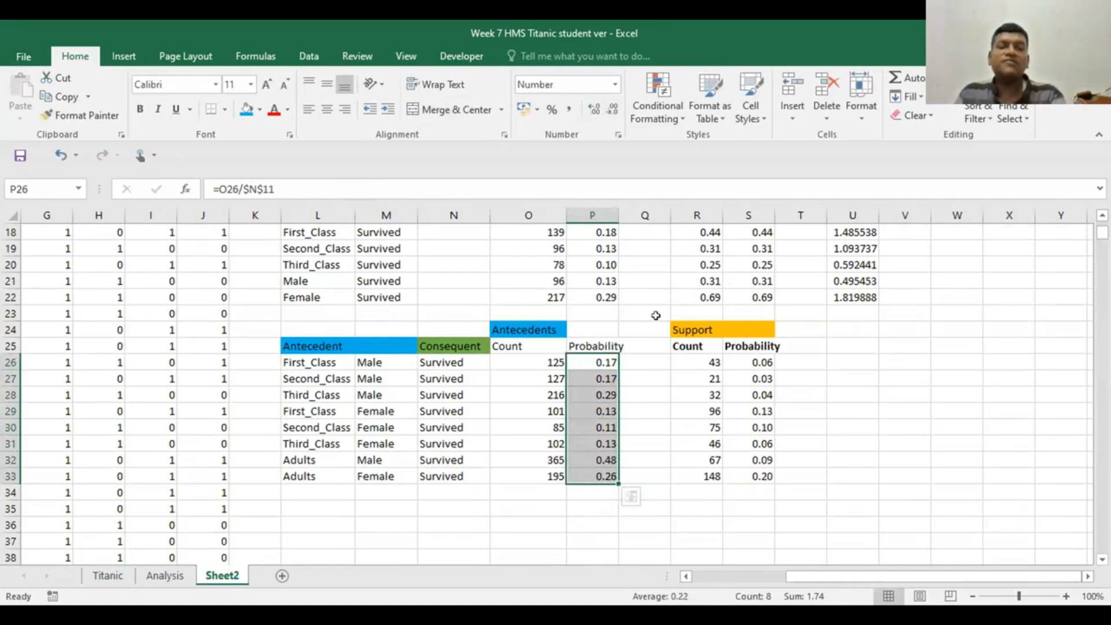
left_click(538, 507)
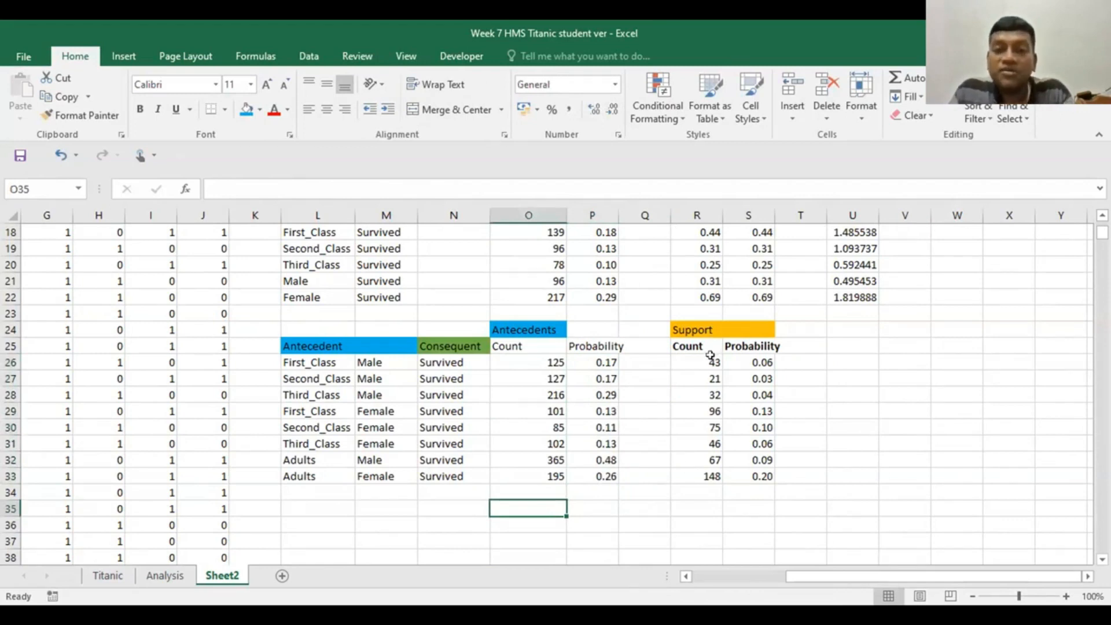
Step: Inspect the references used by the support count formula in R26
left_click(694, 363)
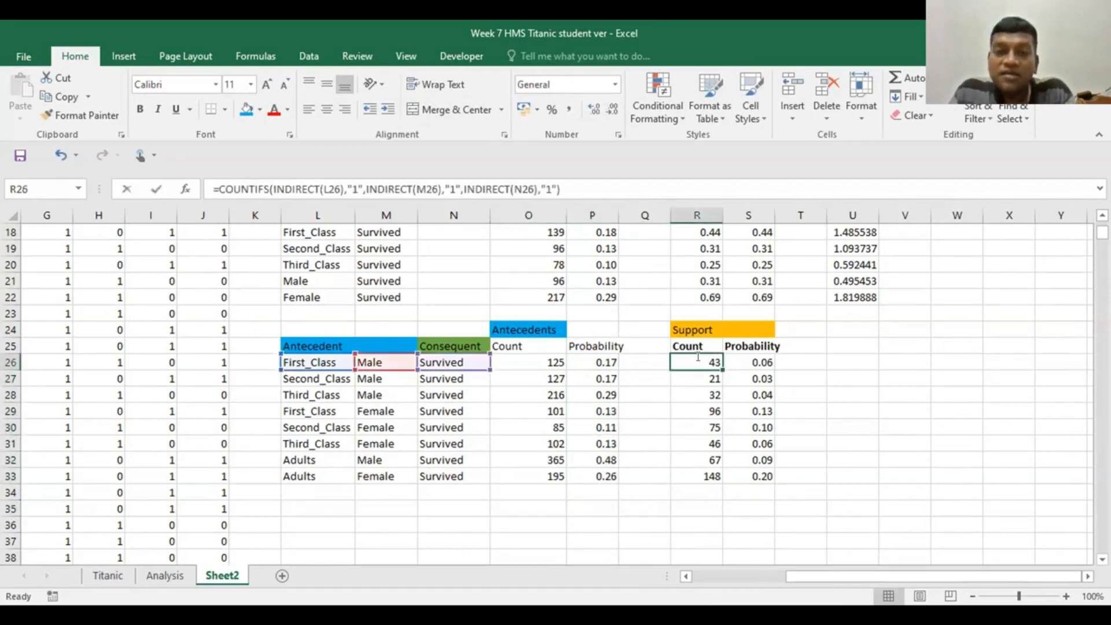
double_click(698, 357)
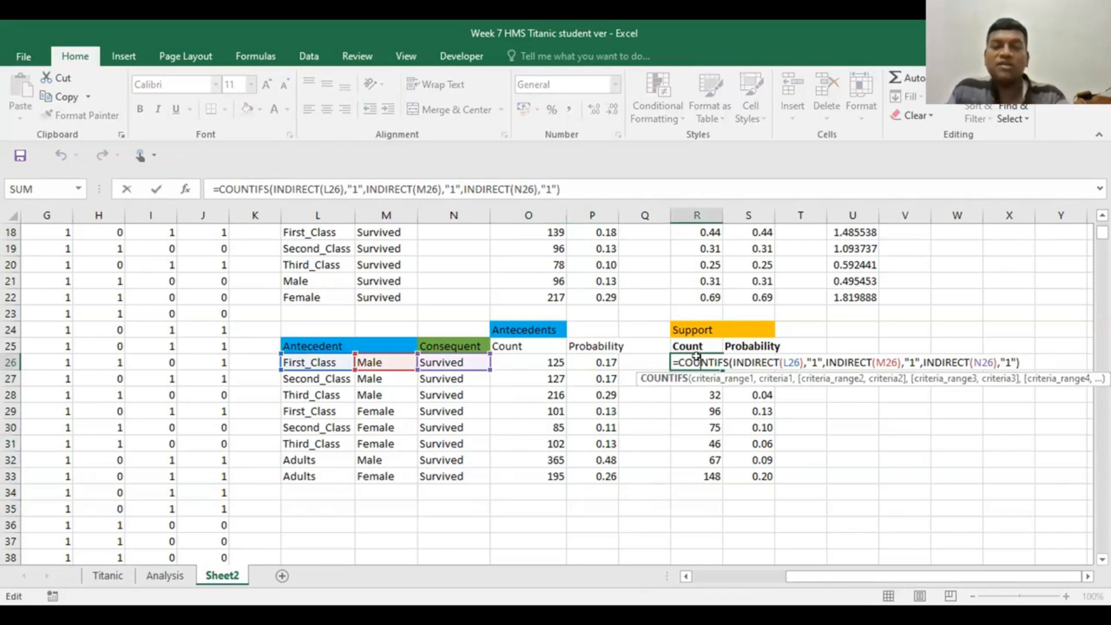
key("Escape")
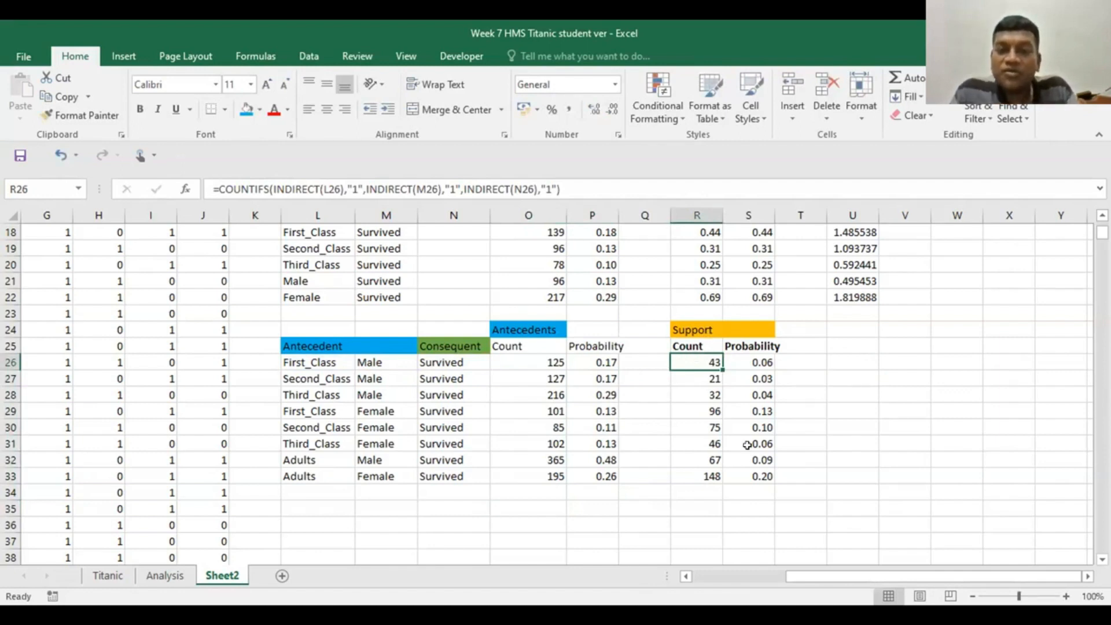
Step: Enter the heading Confidence in U24, beside the Support heading of the two-item antecedent table
left_click(1087, 576)
left_click(1087, 576)
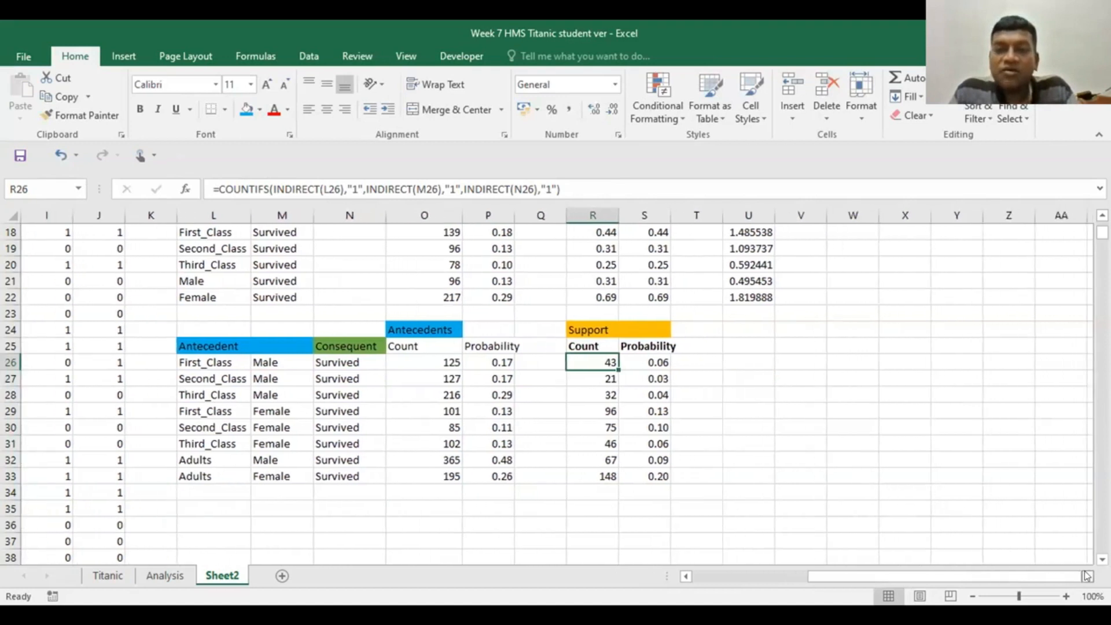
left_click(1087, 576)
scroll(817, 381, "up", 4)
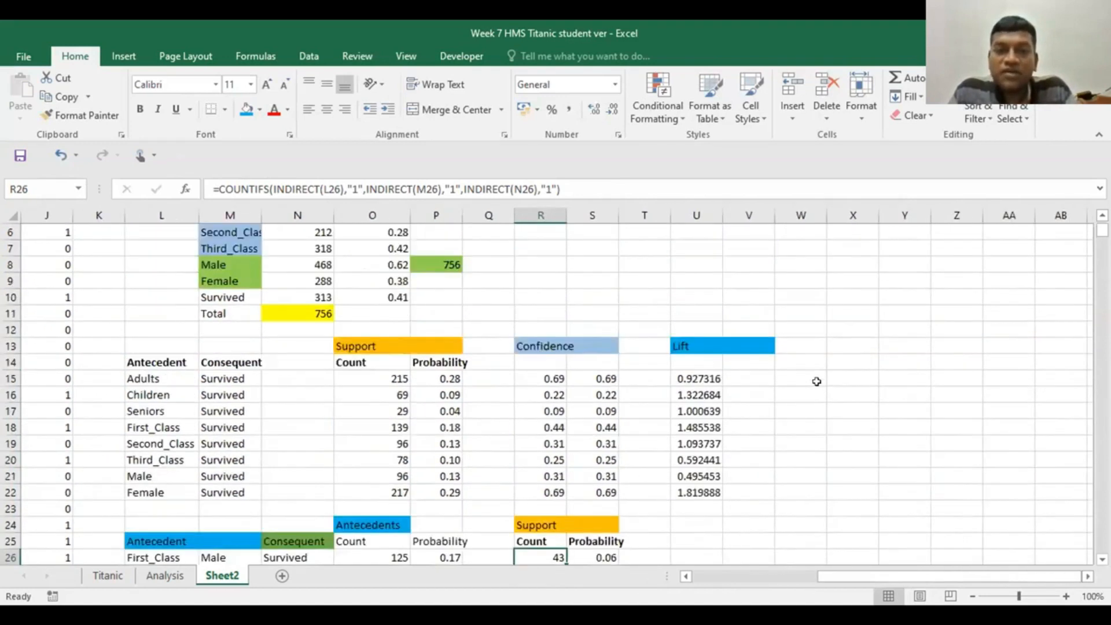
scroll(817, 382, "down", 1)
scroll(816, 381, "down", 2)
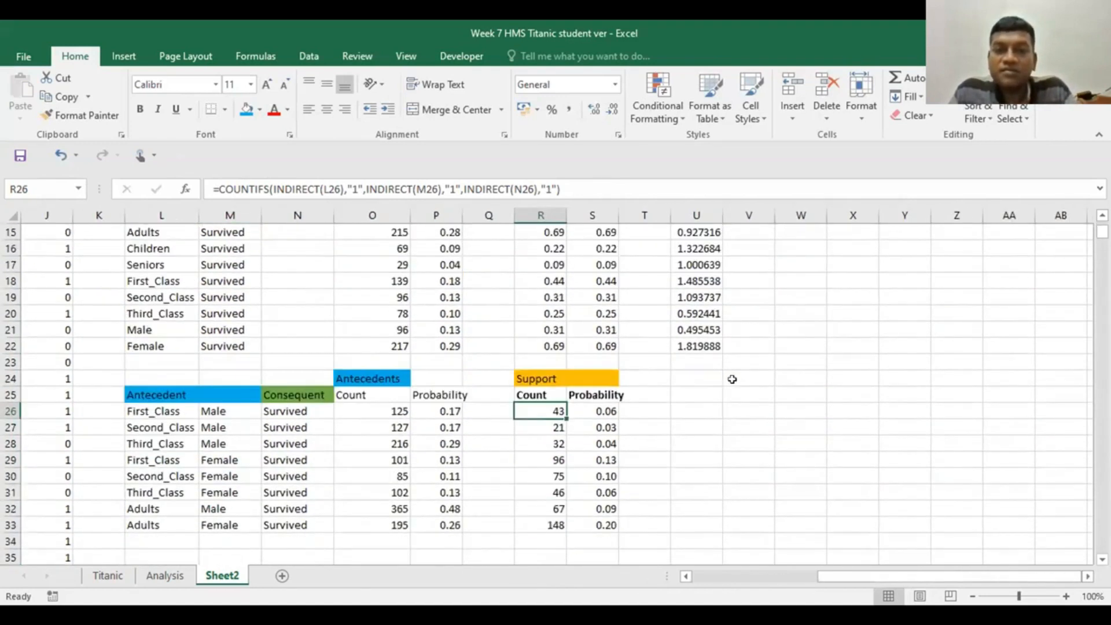
left_click(700, 377)
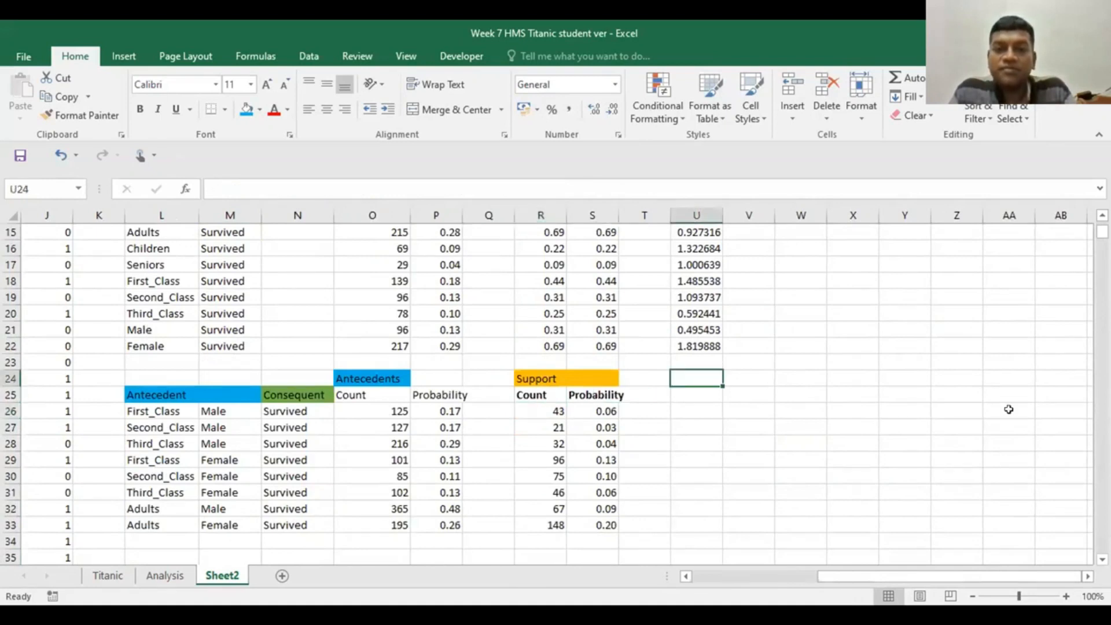
type("Con")
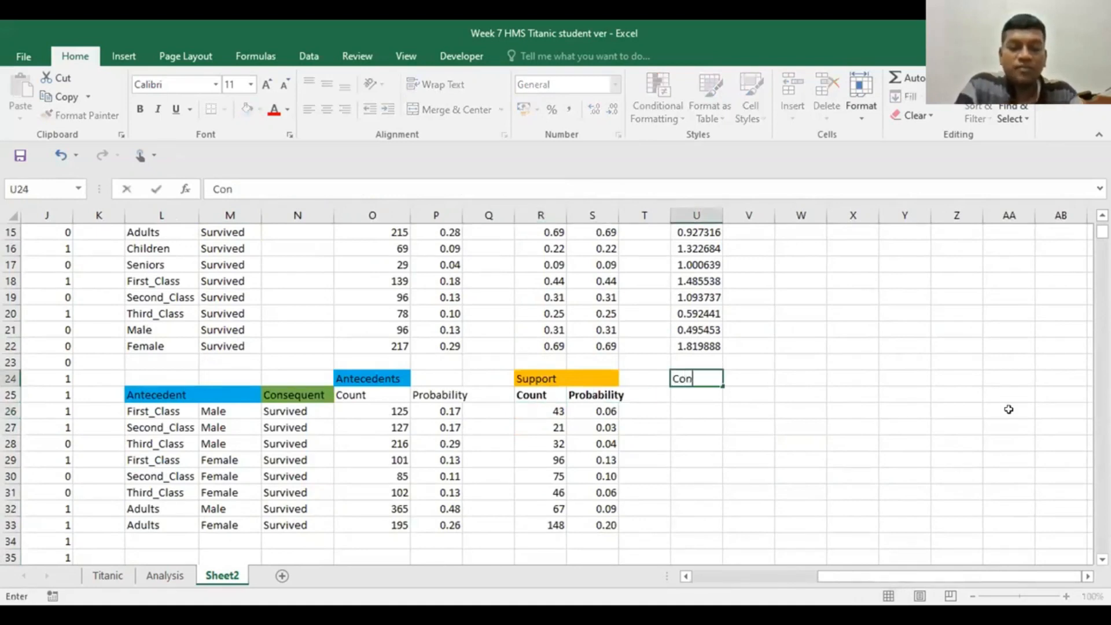
type("fidence")
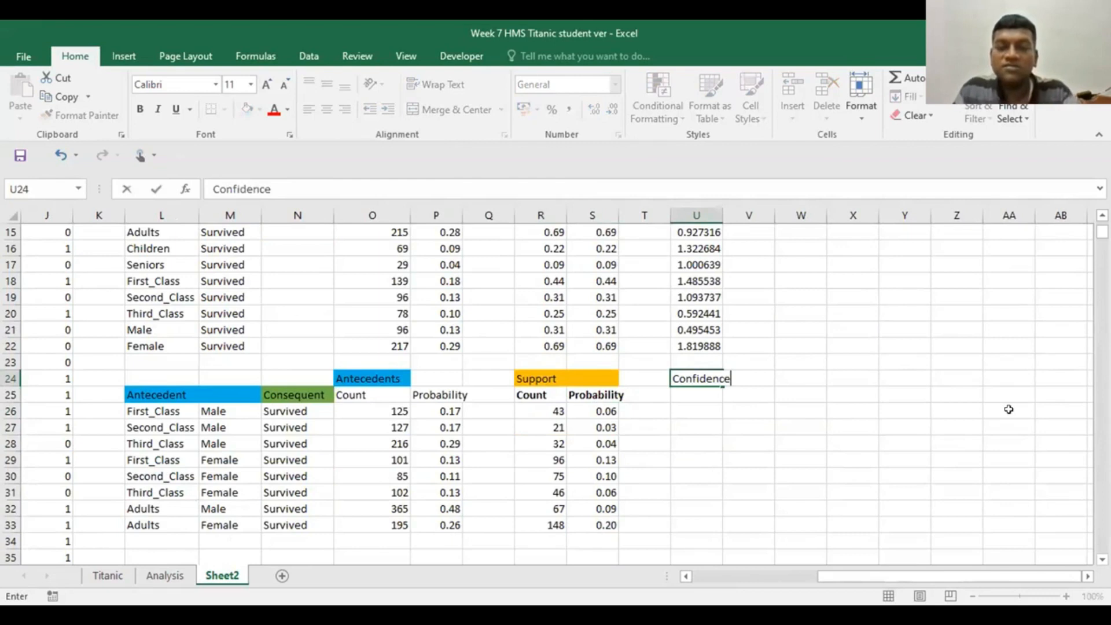
left_click(908, 394)
Step: Fill the Confidence heading cells U24:V24 with a blue-gray theme colour
left_click_drag(694, 377, 747, 377)
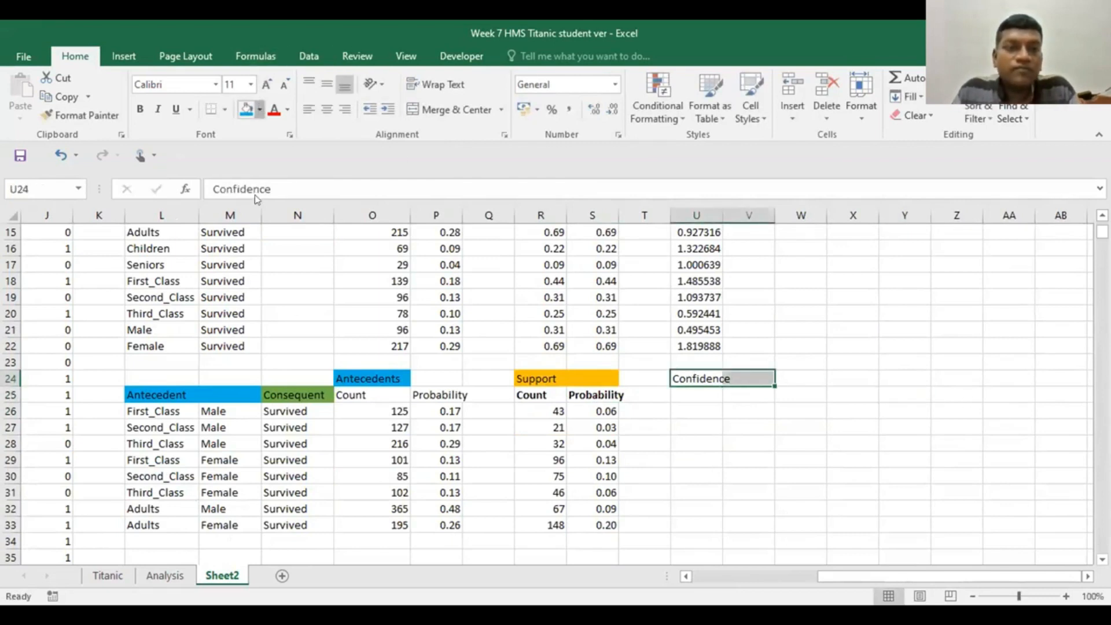
left_click(259, 109)
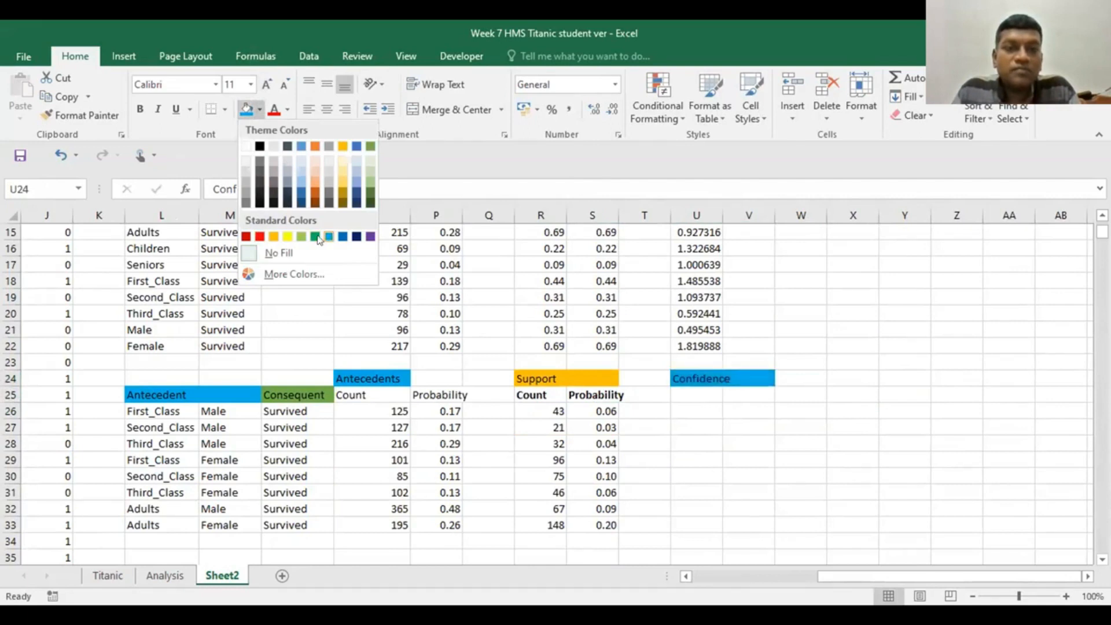
left_click(282, 177)
left_click(772, 420)
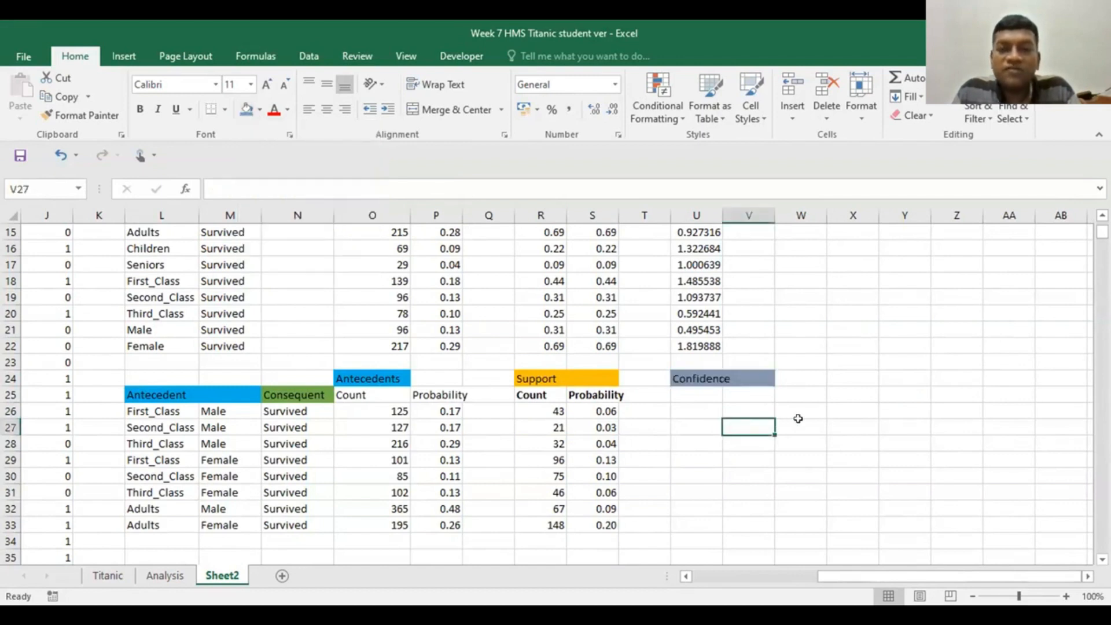
Step: Inspect the cells referenced by the antecedent probability formula in P26, including the Total cell, leaving the formula unchanged
scroll(796, 415, "down", 1)
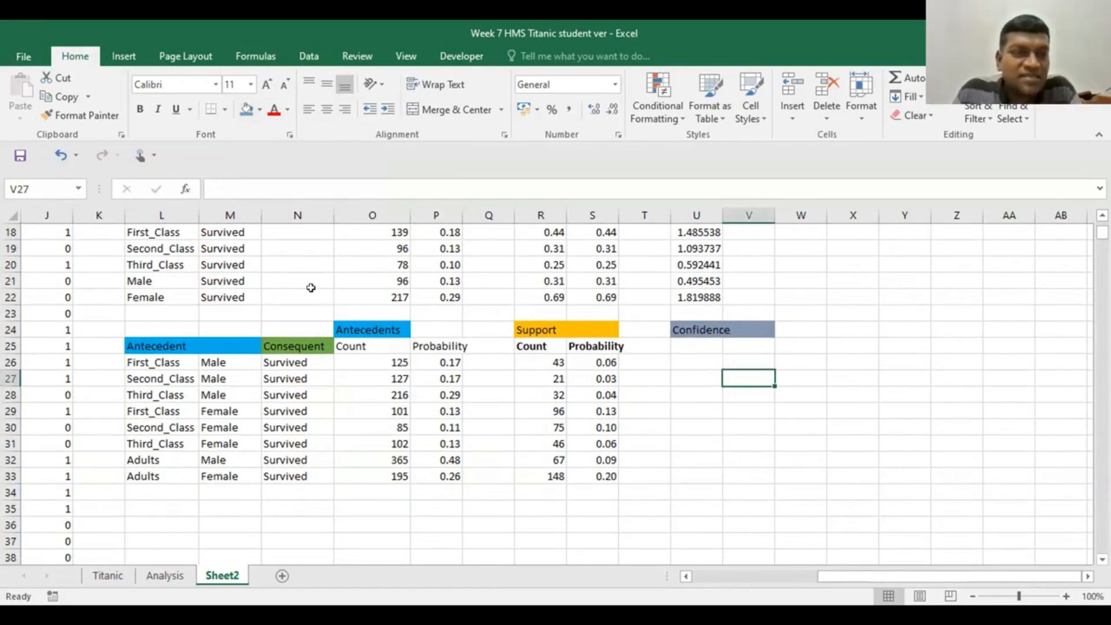
left_click(442, 364)
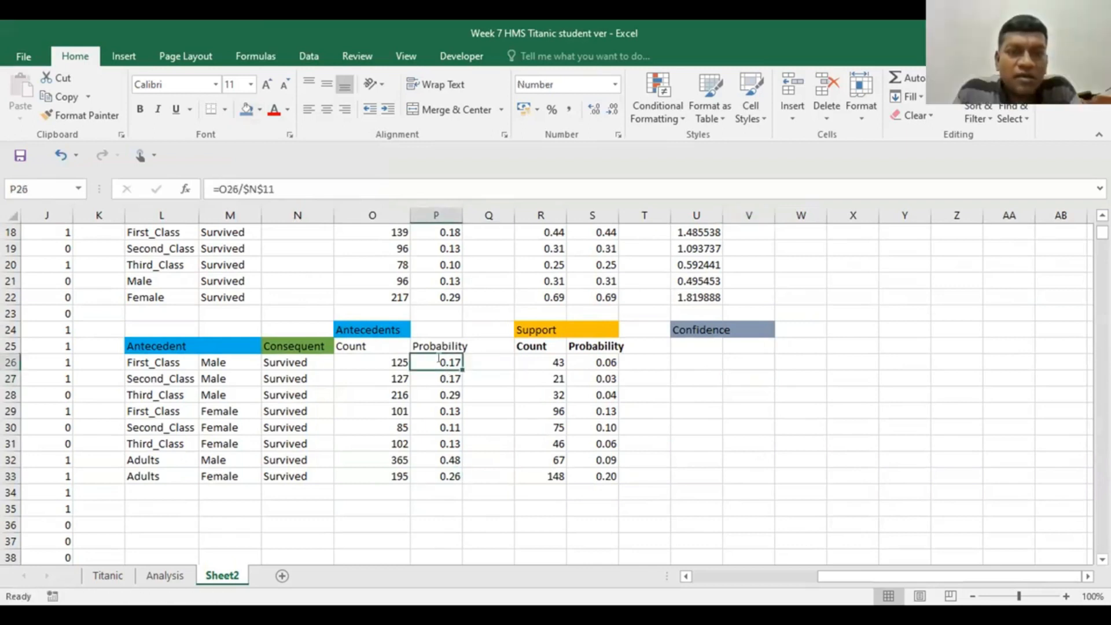
double_click(440, 363)
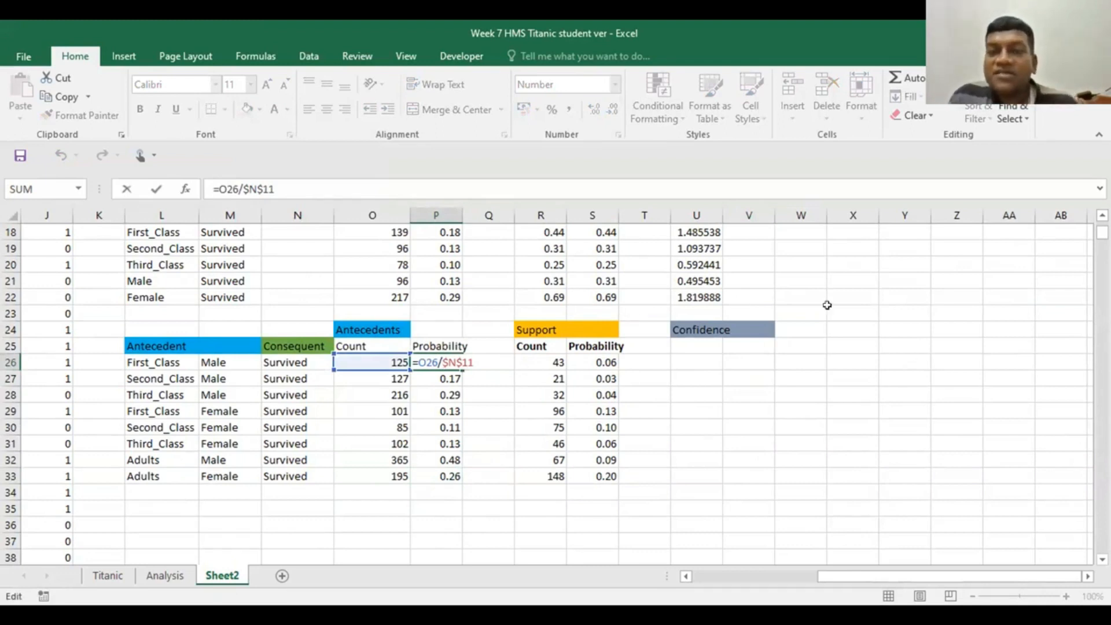
scroll(895, 329, "up", 1)
scroll(896, 329, "up", 2)
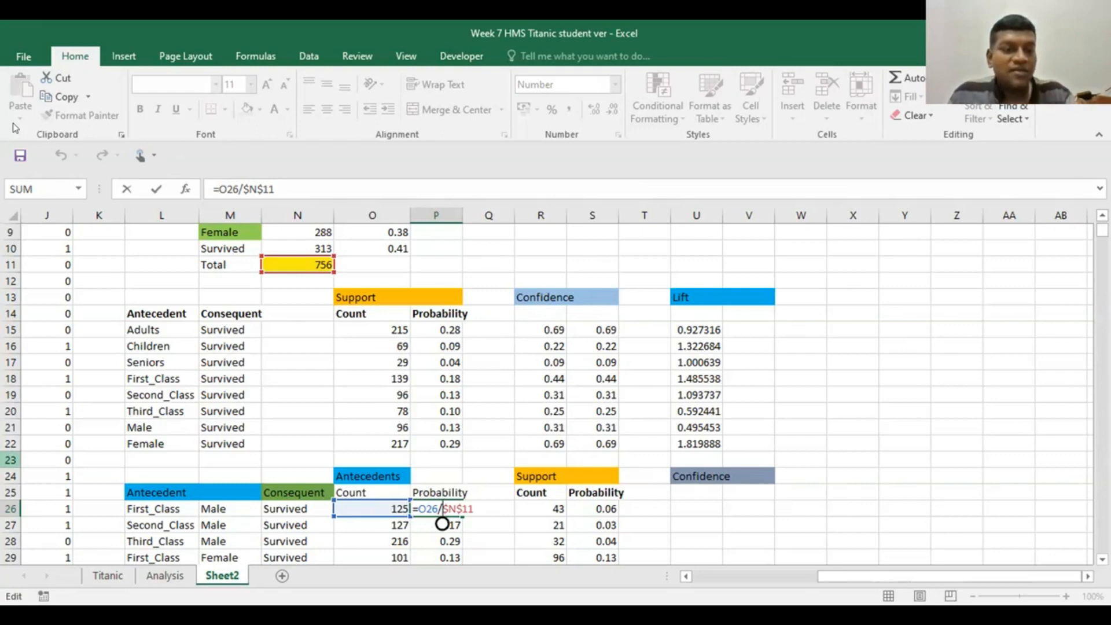
key("ctrl+Return")
scroll(888, 387, "down", 2)
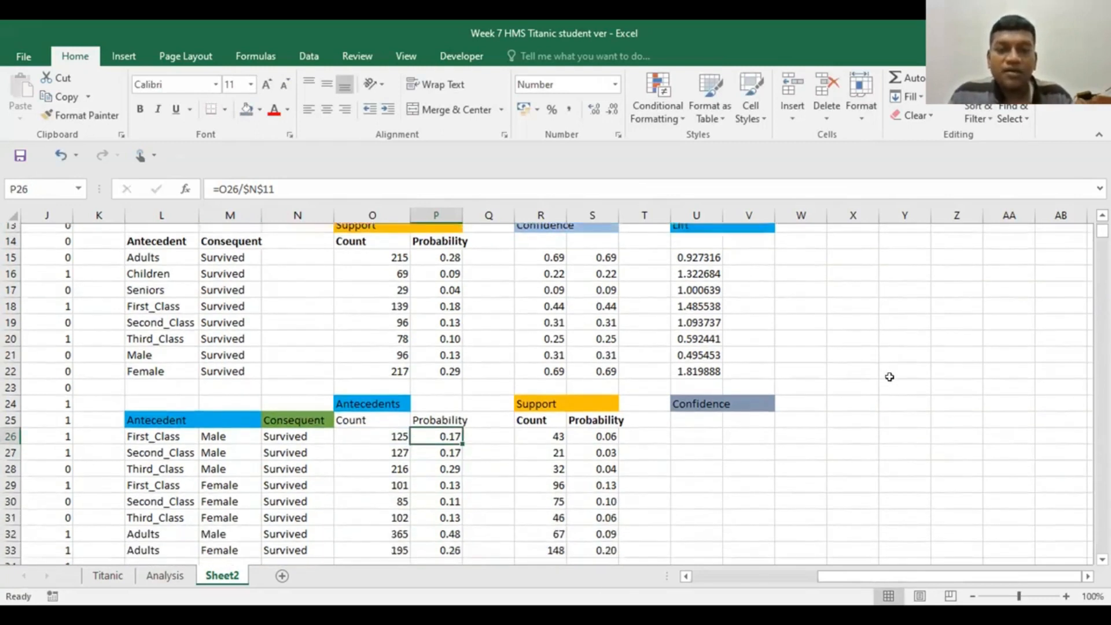
scroll(890, 377, "down", 1)
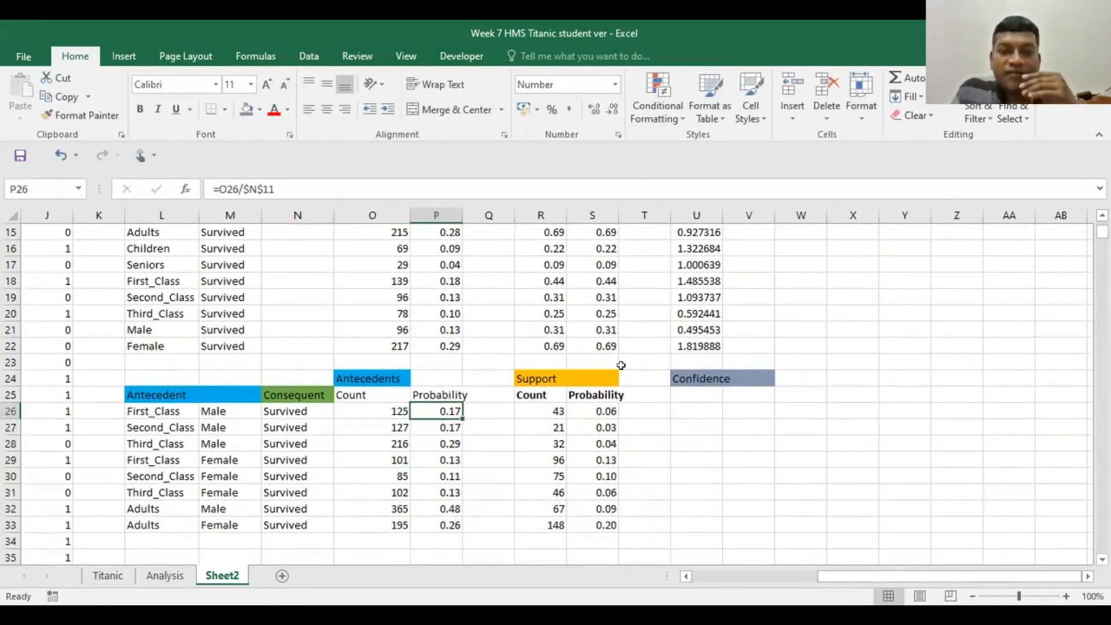
Step: Enter =S26/$O$10 in U26 to divide the support probability by the Survived probability
left_click(686, 407)
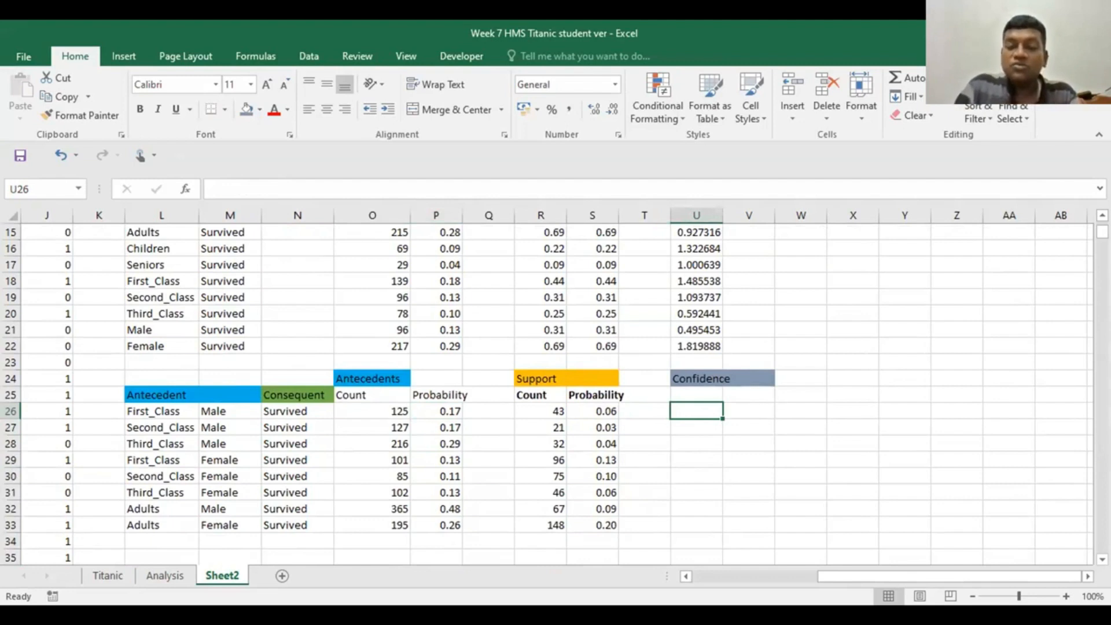
type("=")
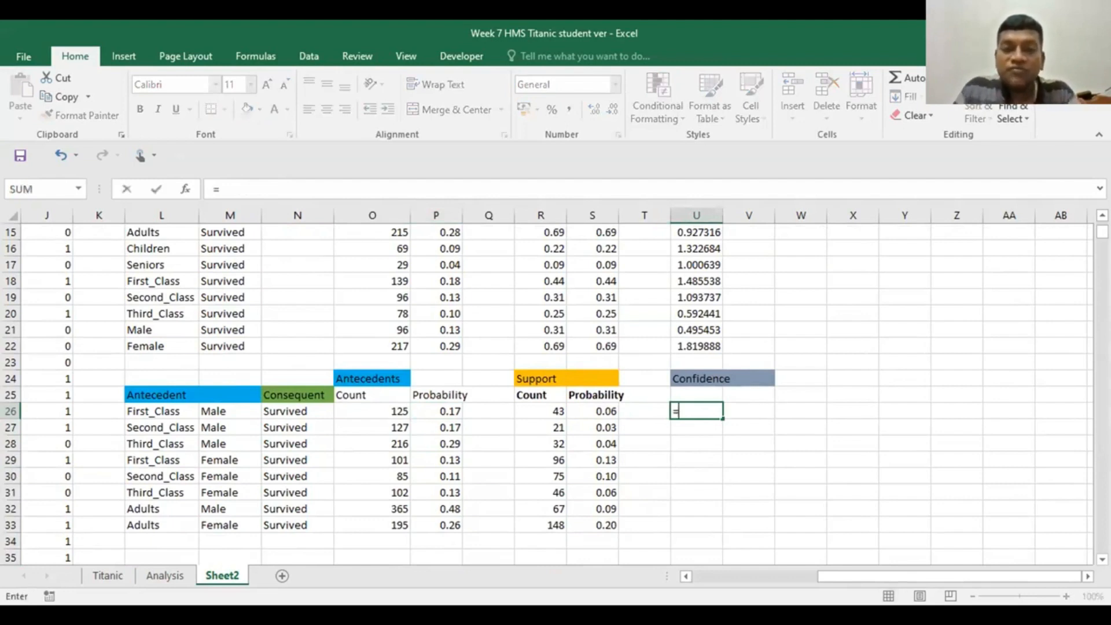
left_click(590, 409)
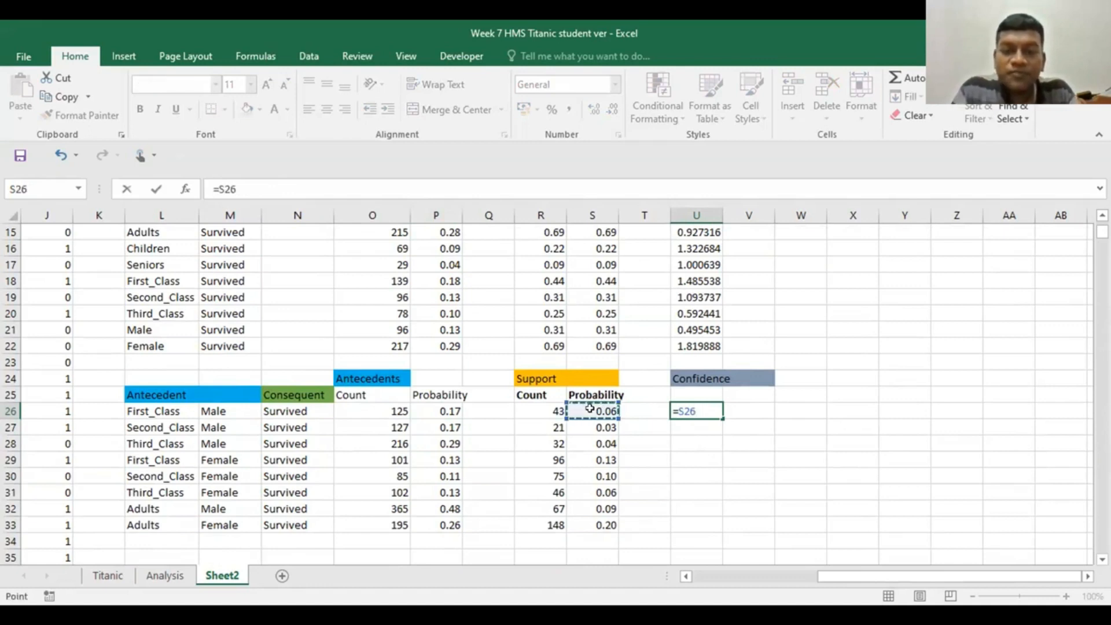
type("/")
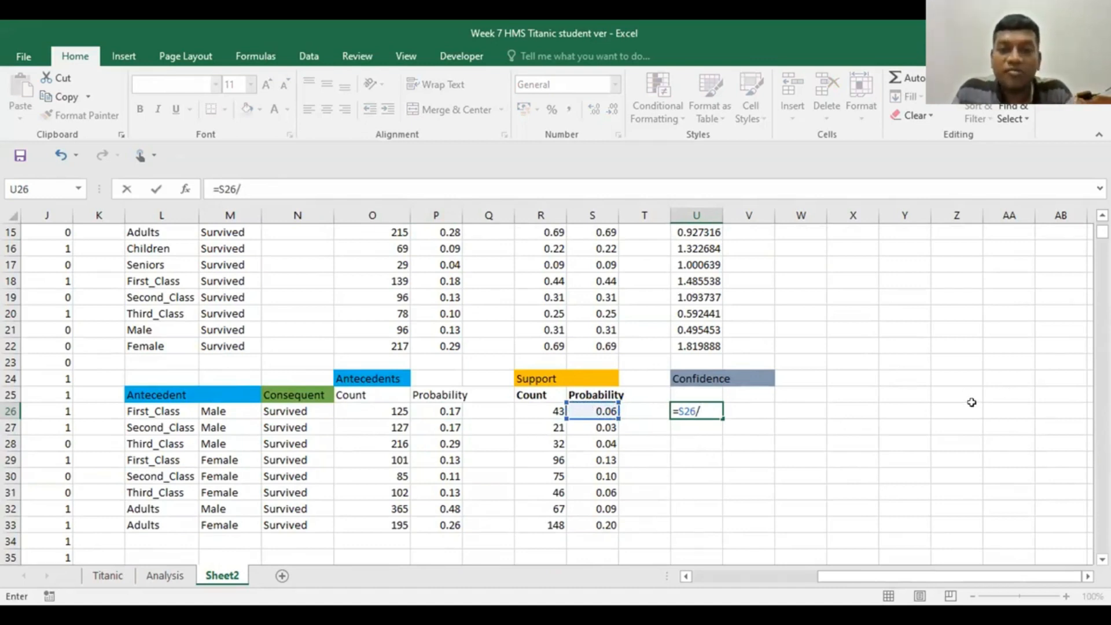
scroll(972, 403, "up", 3)
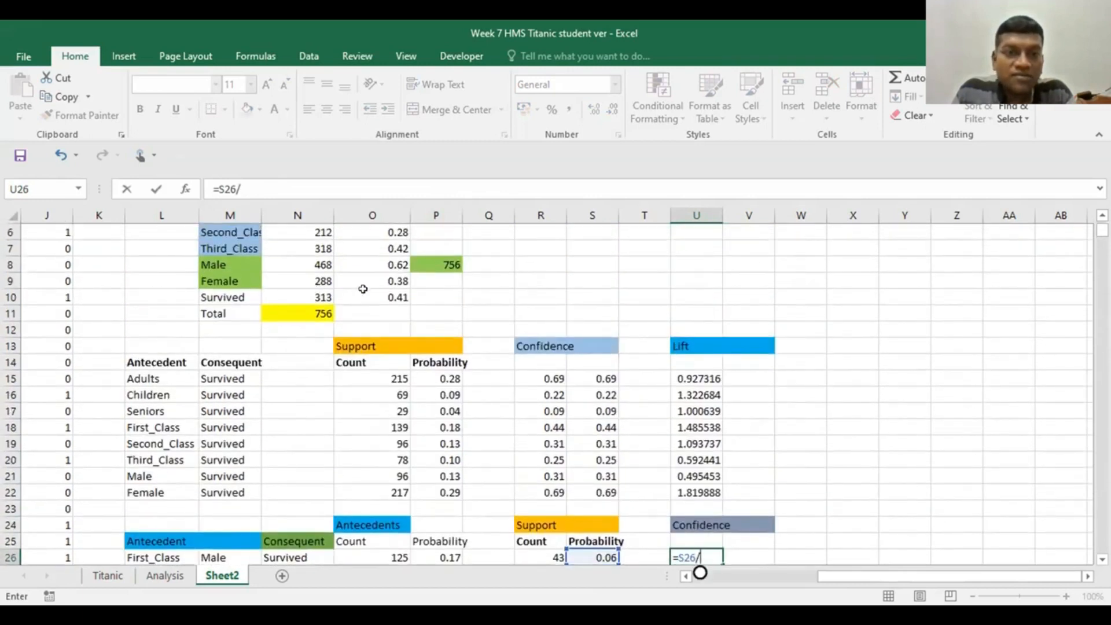
left_click(369, 291)
scroll(953, 386, "down", 2)
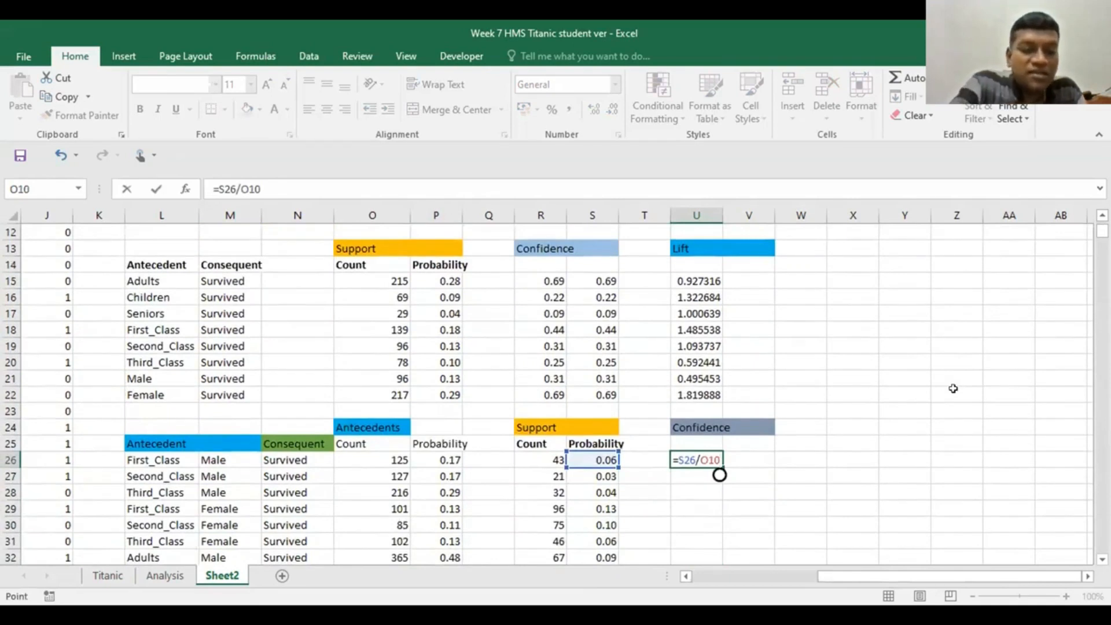
key("F4")
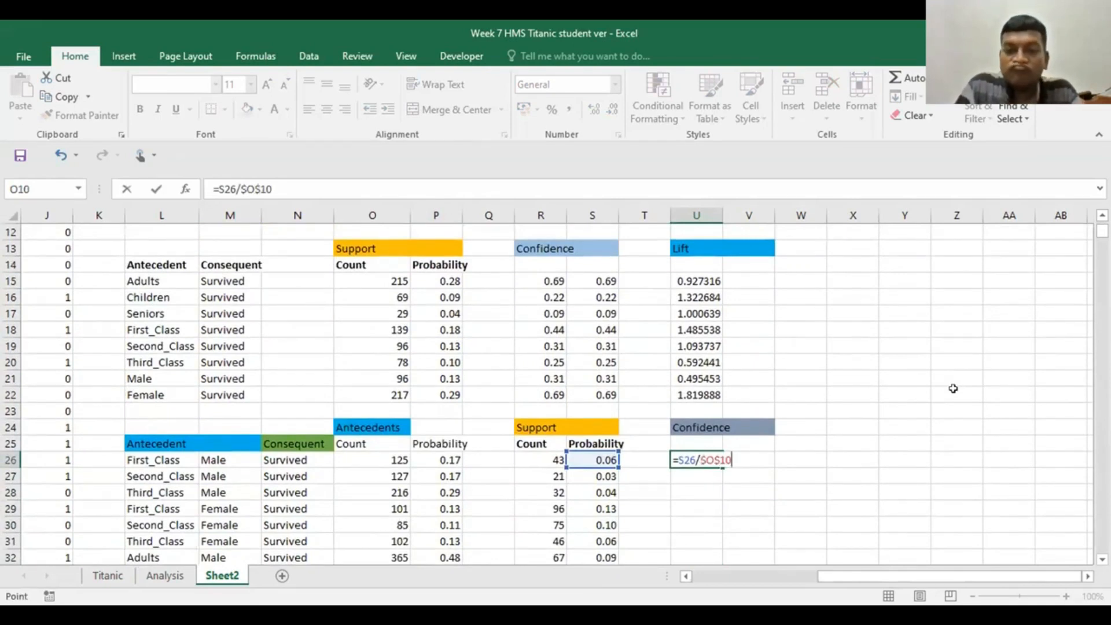
key("Return")
scroll(949, 388, "down", 1)
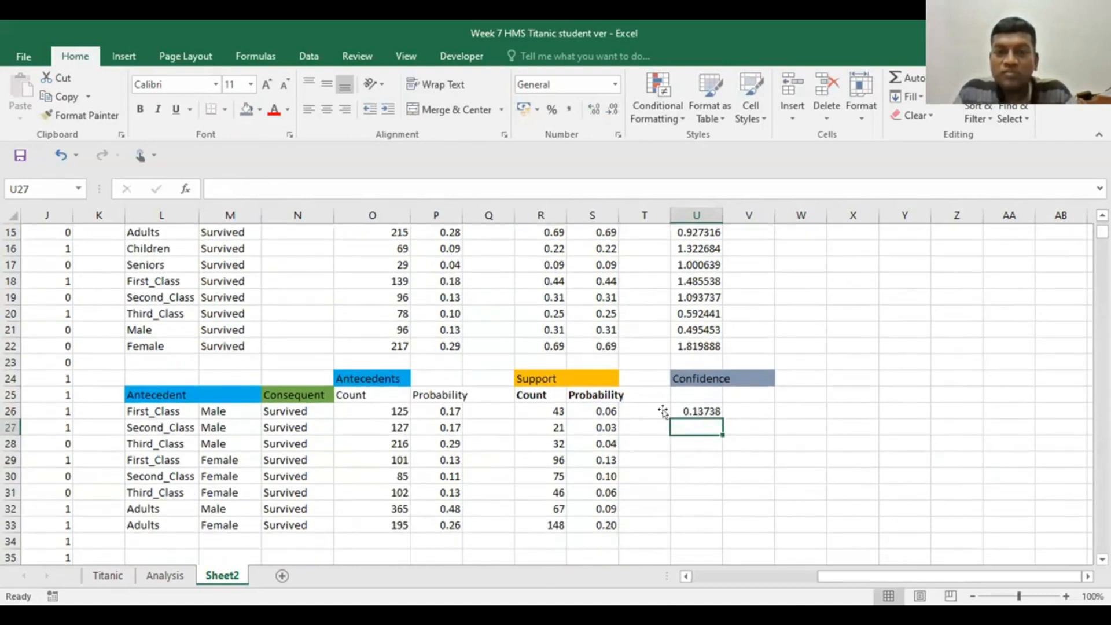
Step: Fill the confidence formula from U26 down to U33
left_click(682, 410)
scroll(811, 435, "down", 1)
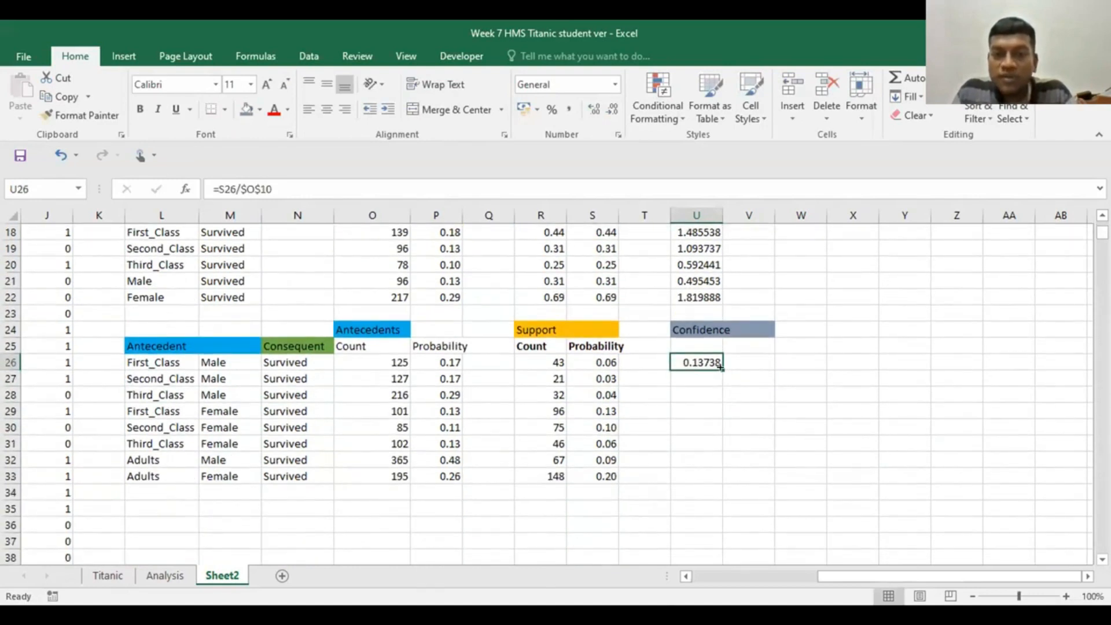
left_click_drag(720, 366, 710, 480)
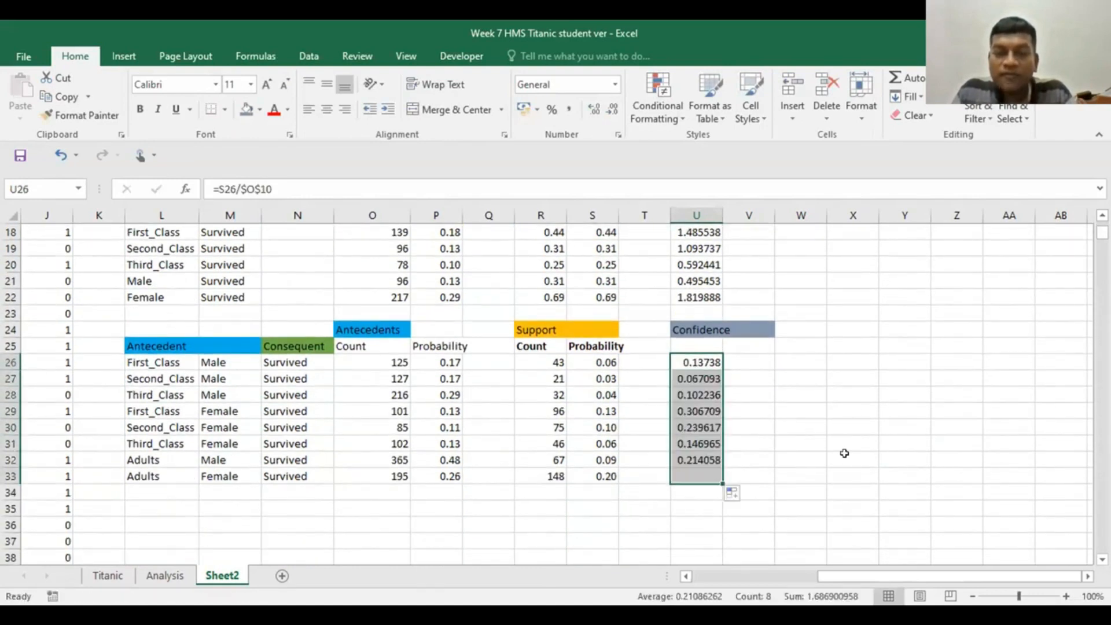
left_click(844, 453)
Step: Format the confidence values in U26:U33 to two decimal places
left_click_drag(687, 365, 694, 476)
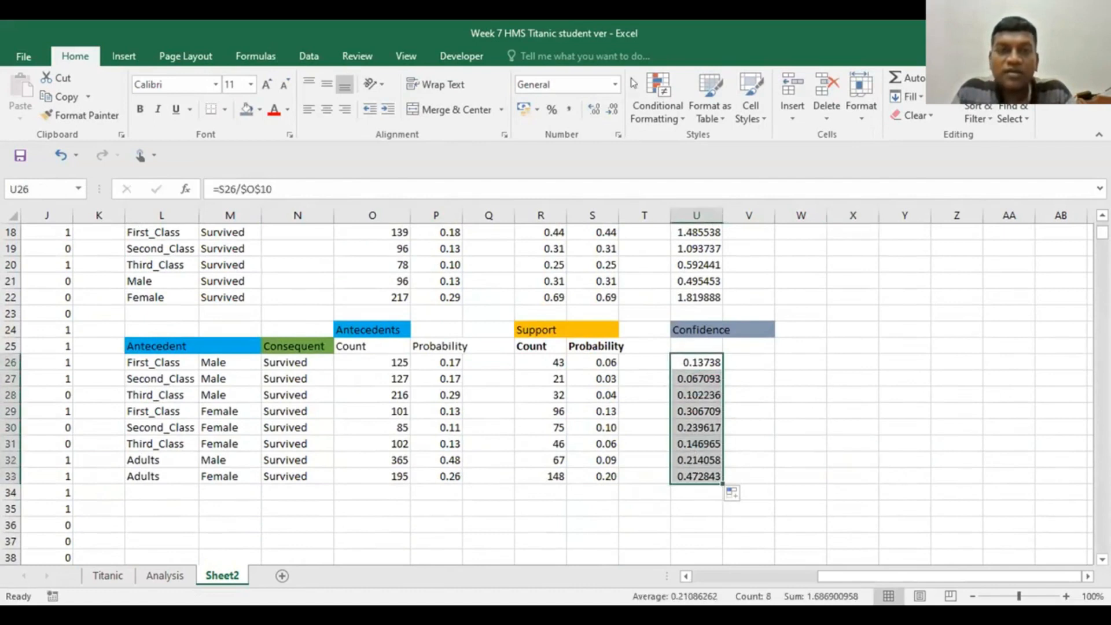
left_click(613, 108)
left_click(613, 107)
left_click(613, 108)
left_click(989, 377)
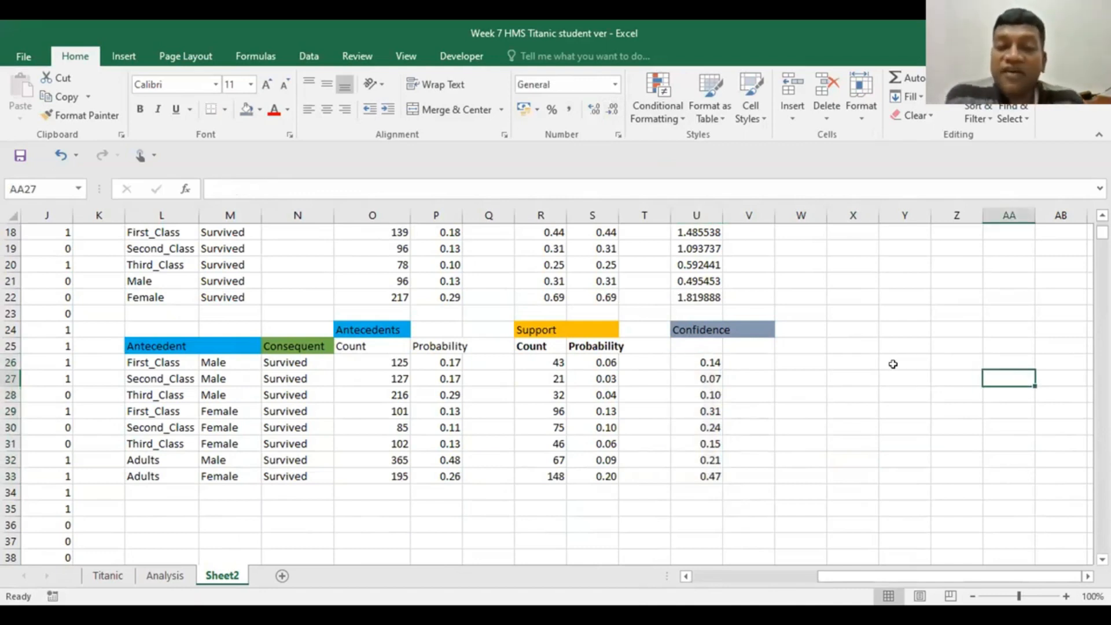
Step: Compare the confidence values in column U with the support probabilities in column S across the two-item antecedent rules
left_click(697, 362)
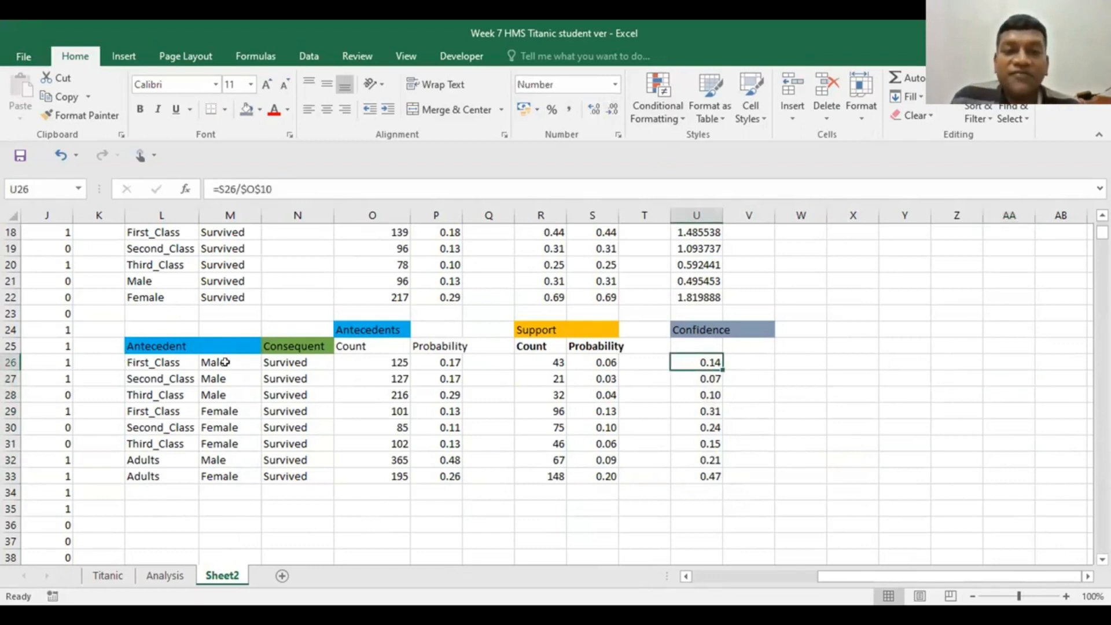
left_click(697, 378)
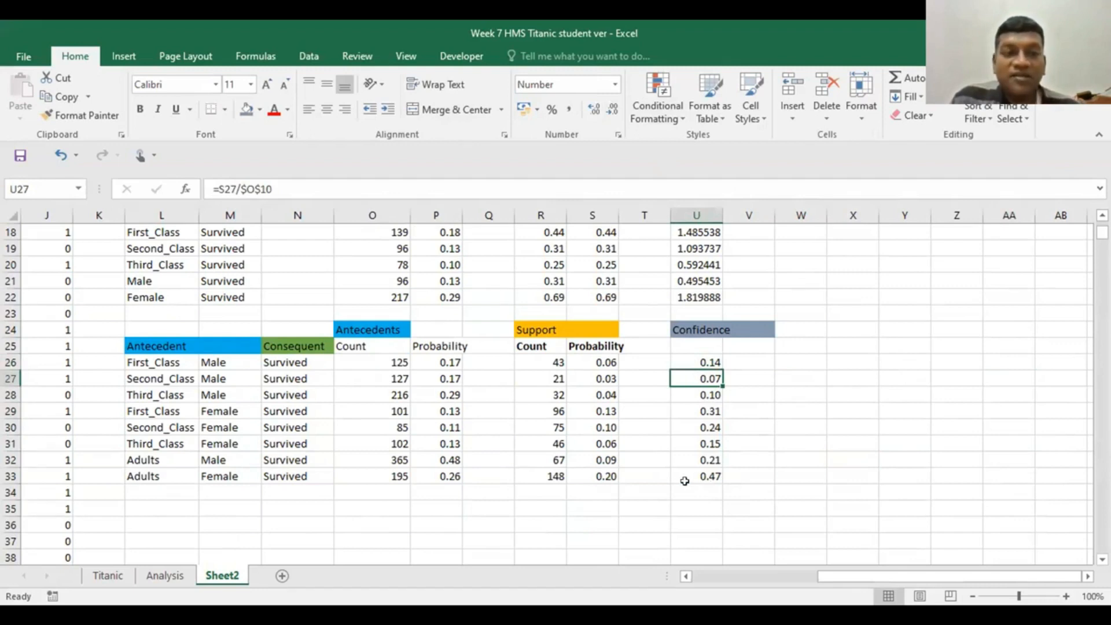
left_click(700, 472)
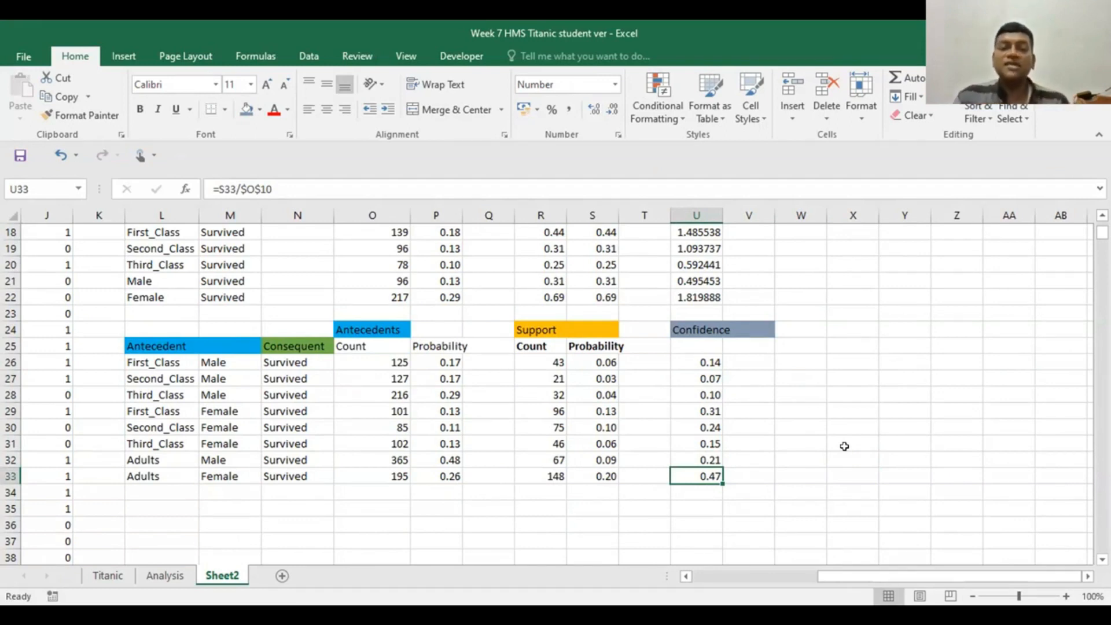
left_click(623, 391)
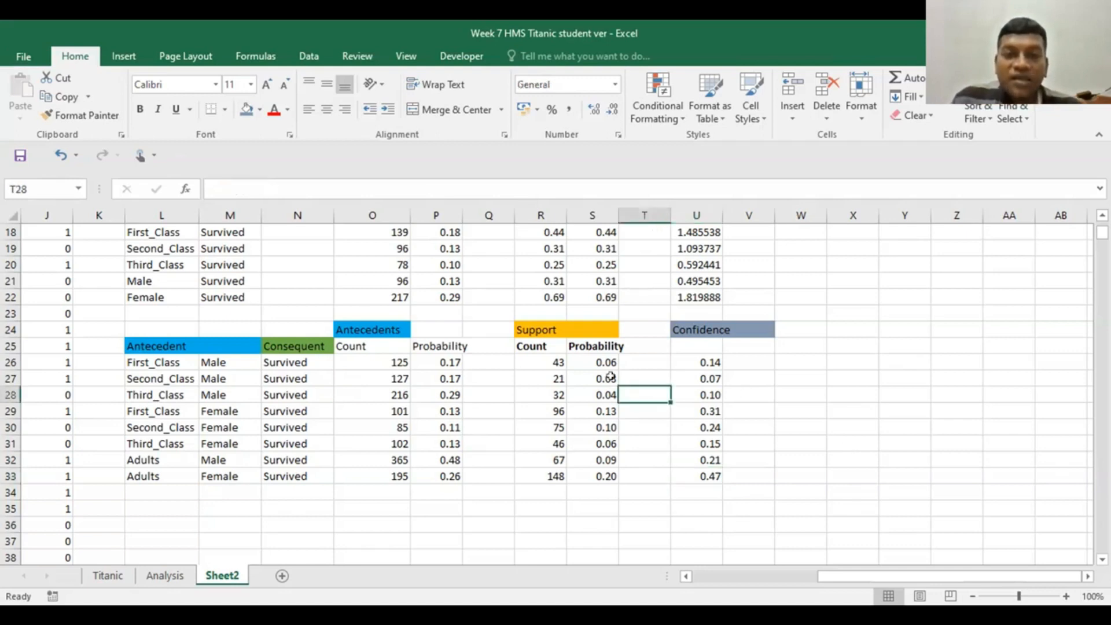
left_click(589, 473)
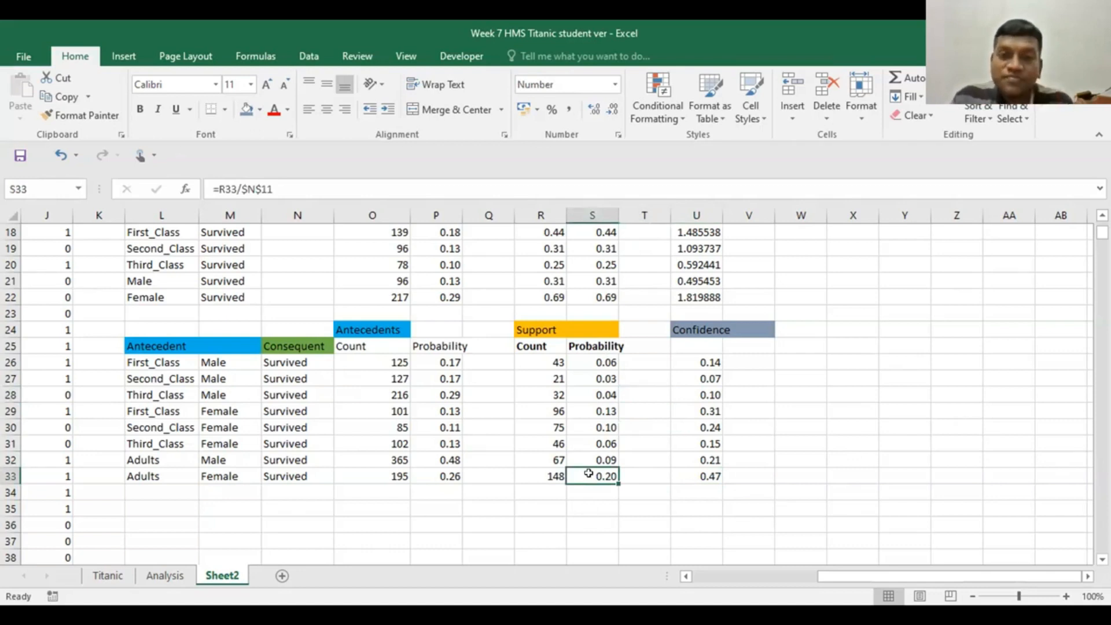
left_click(591, 407)
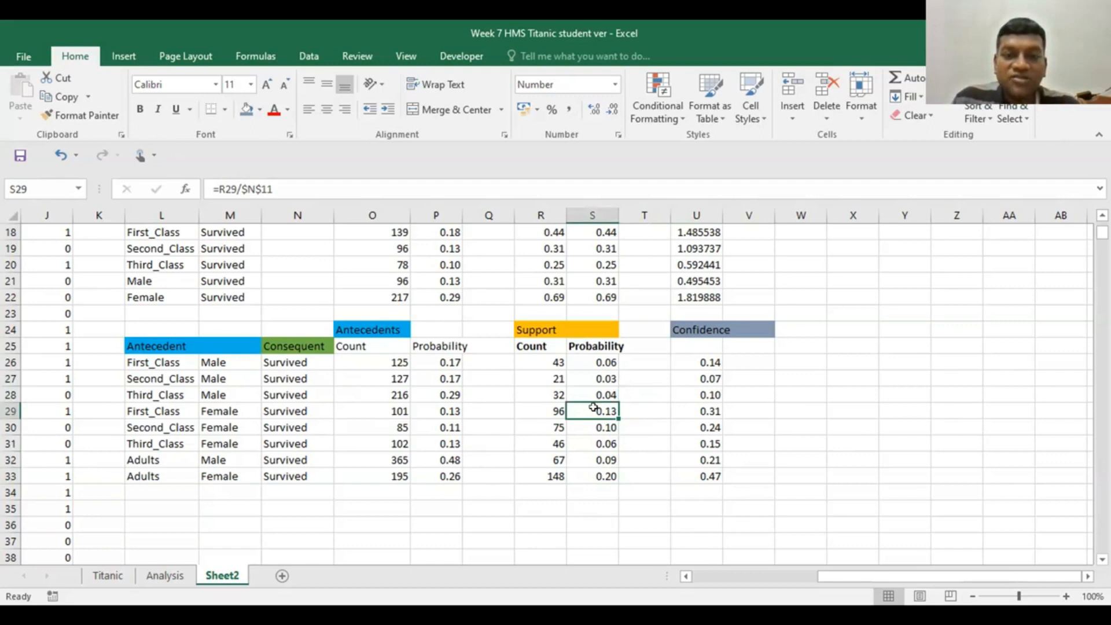
left_click(833, 422)
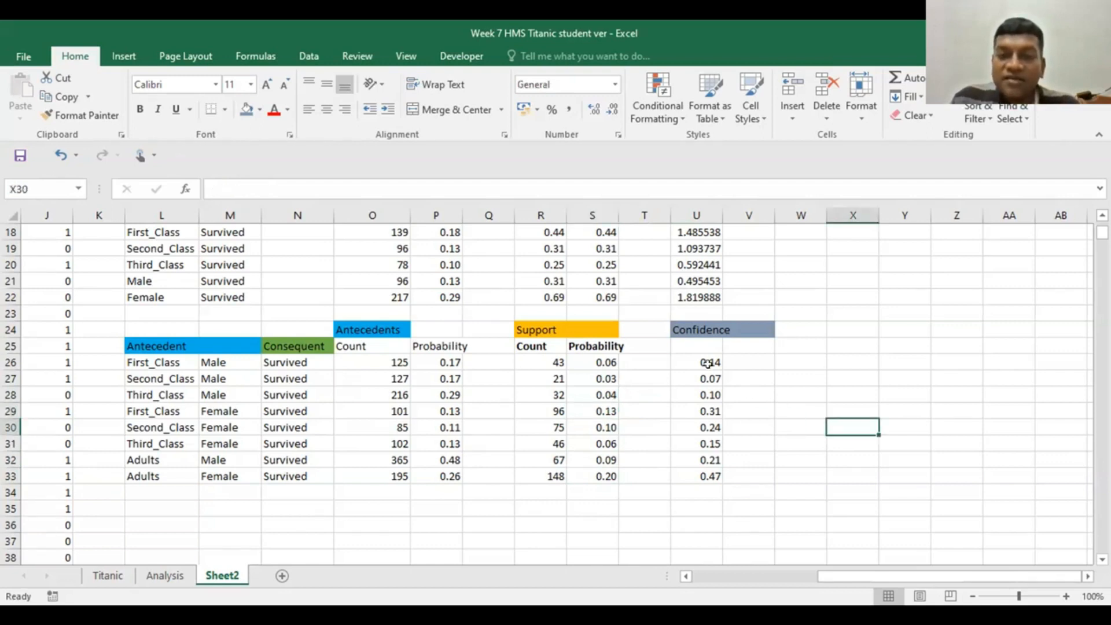
left_click(695, 474)
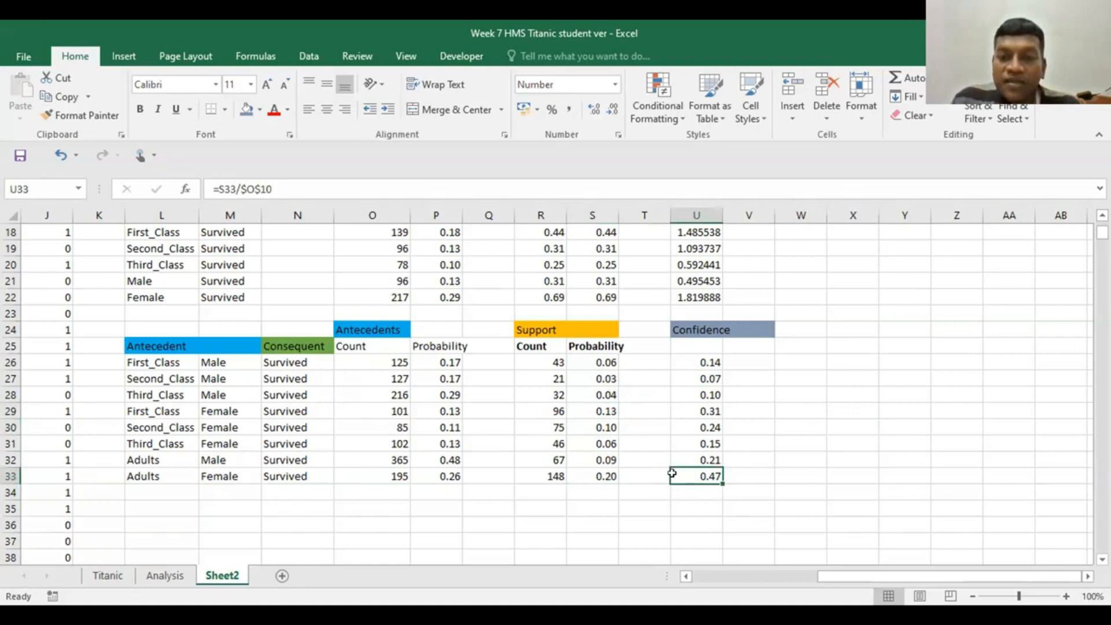
Step: Examine the confidence values of the Second_Class Female, First_Class Female and Second_Class Male survival rules in column U
left_click(698, 428)
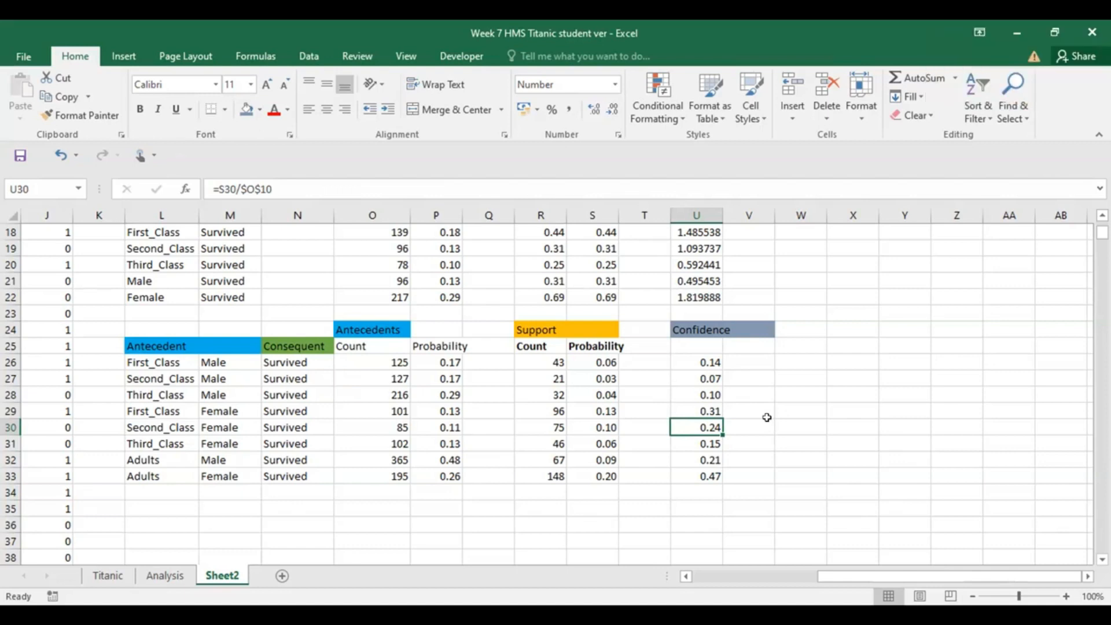
left_click_drag(151, 427, 713, 427)
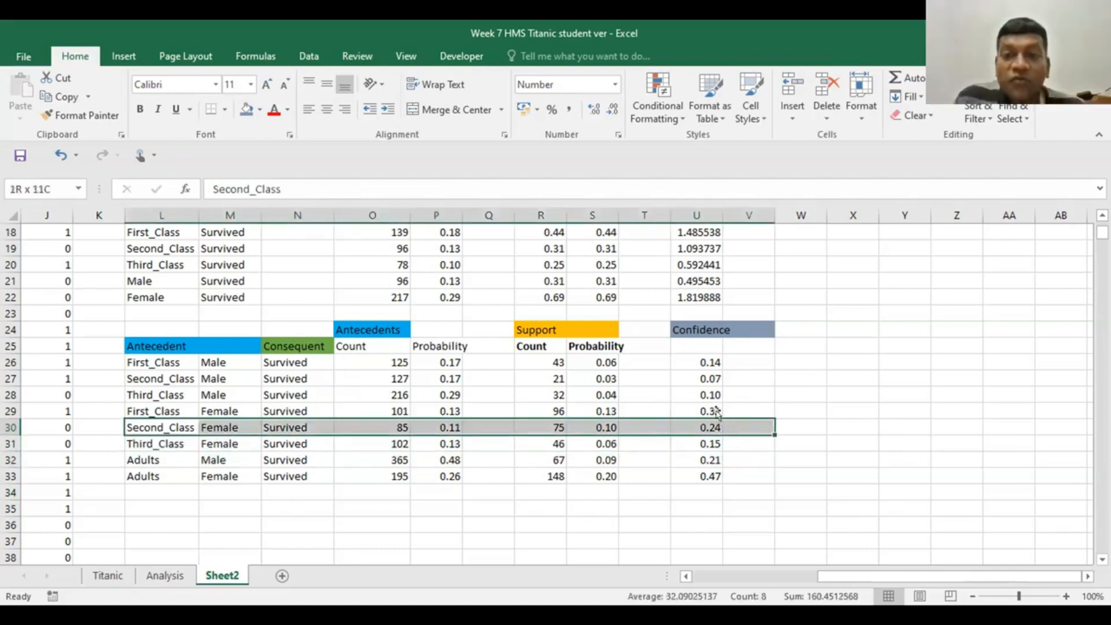
left_click(709, 410)
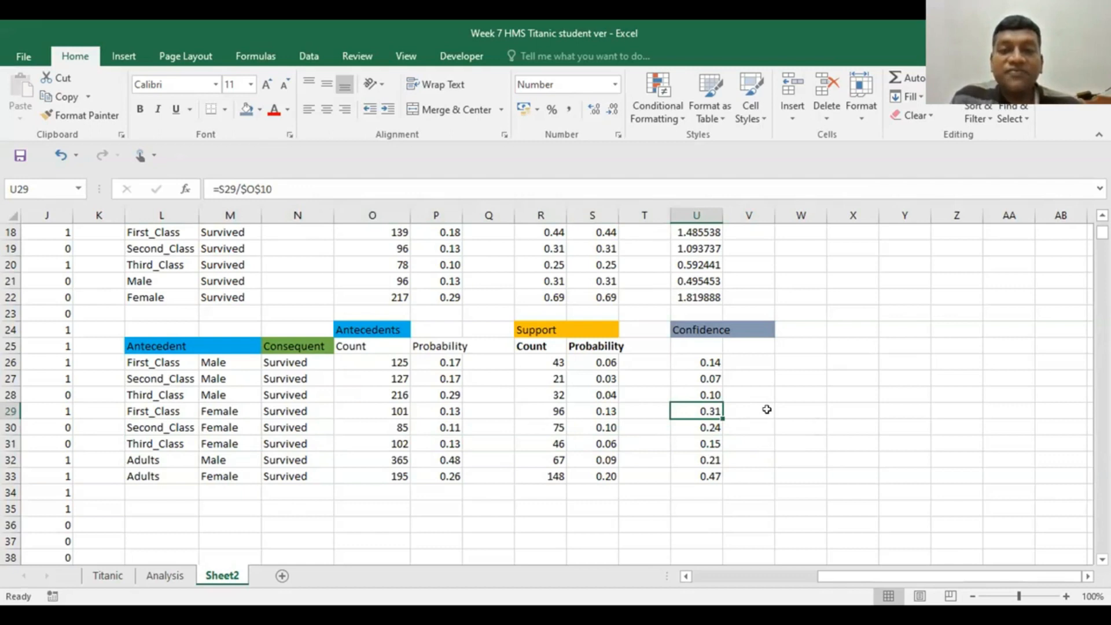
left_click(701, 428)
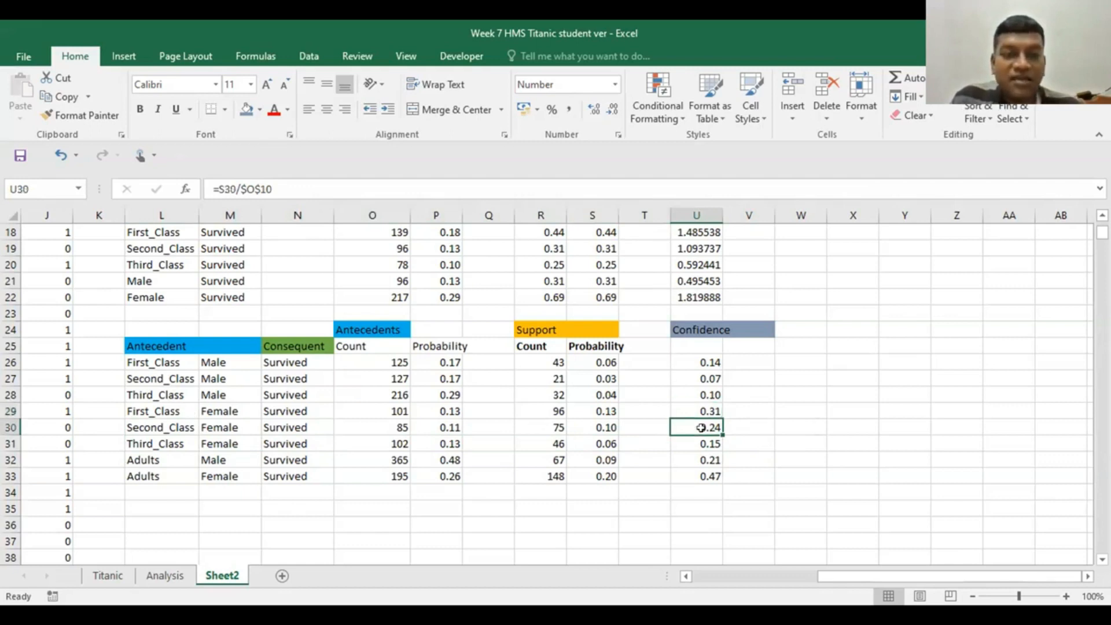
left_click(806, 420)
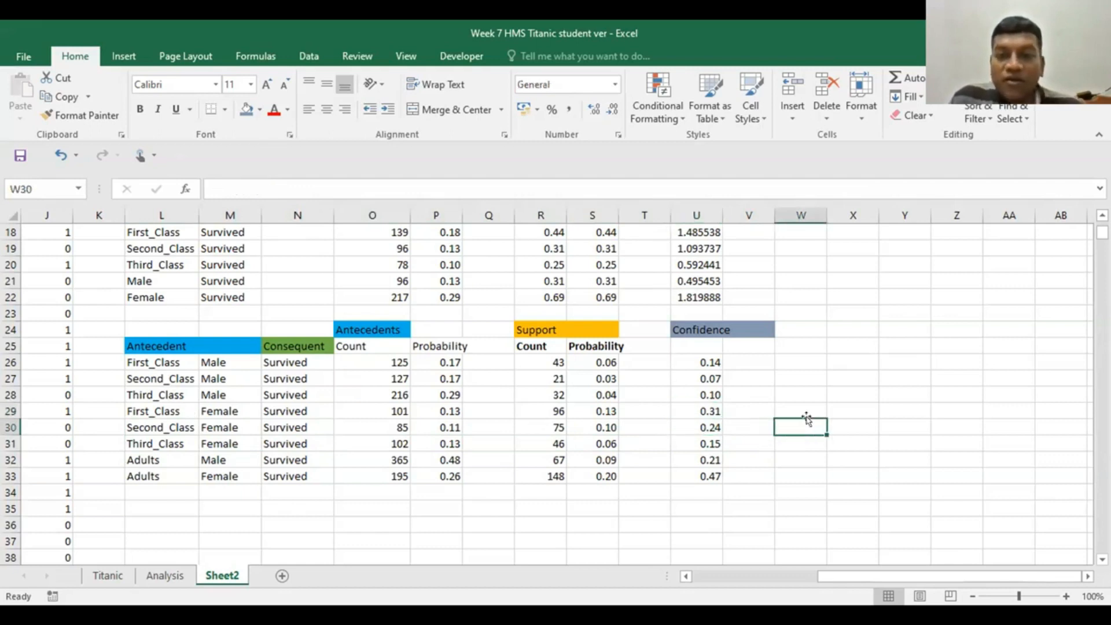
left_click(697, 377)
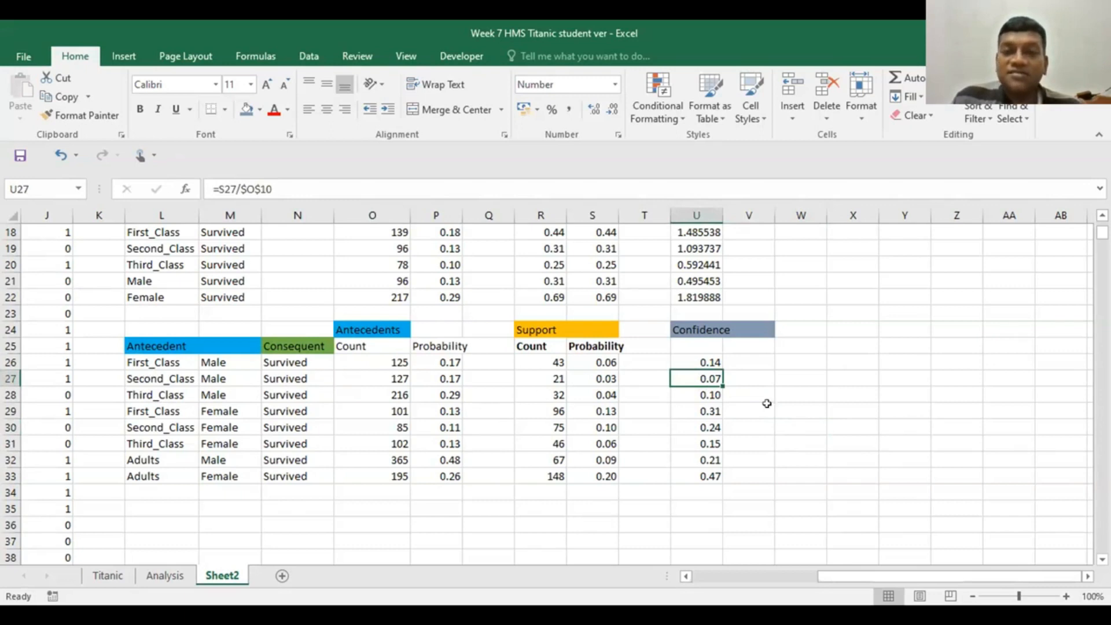
left_click(750, 392)
Step: Add the heading Lift in X24 and give it a yellow fill
scroll(751, 391, "up", 1)
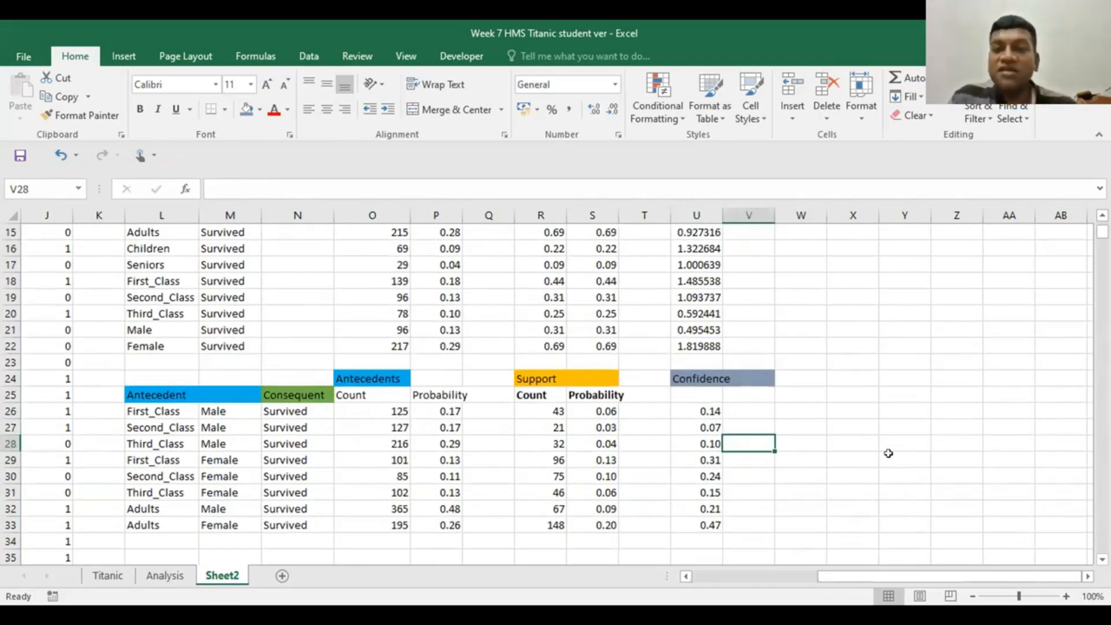
left_click(850, 376)
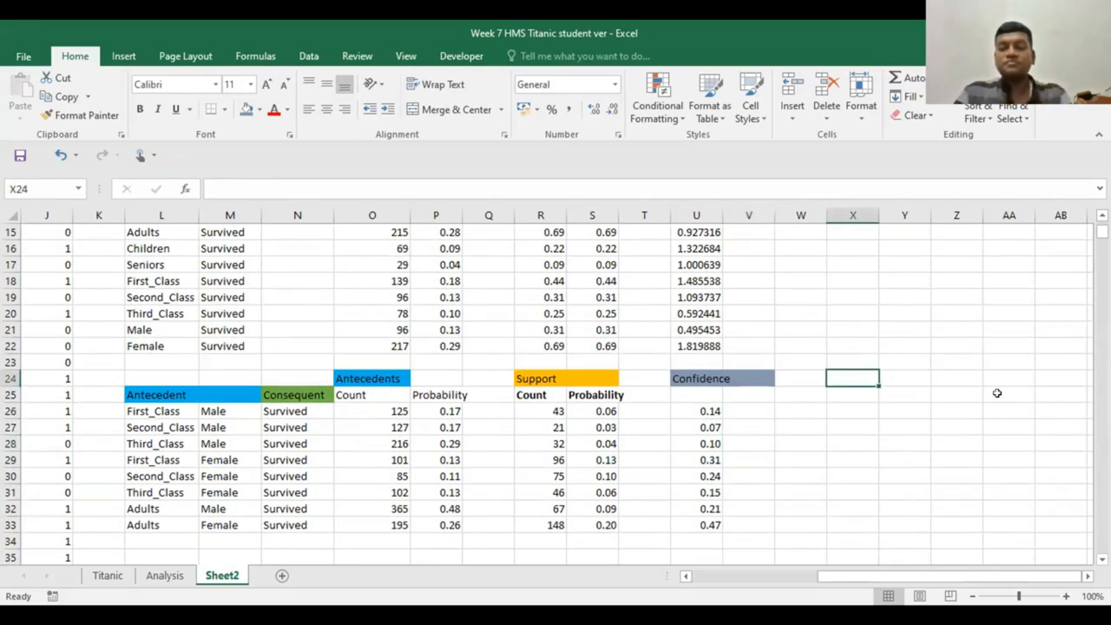
type("Lift")
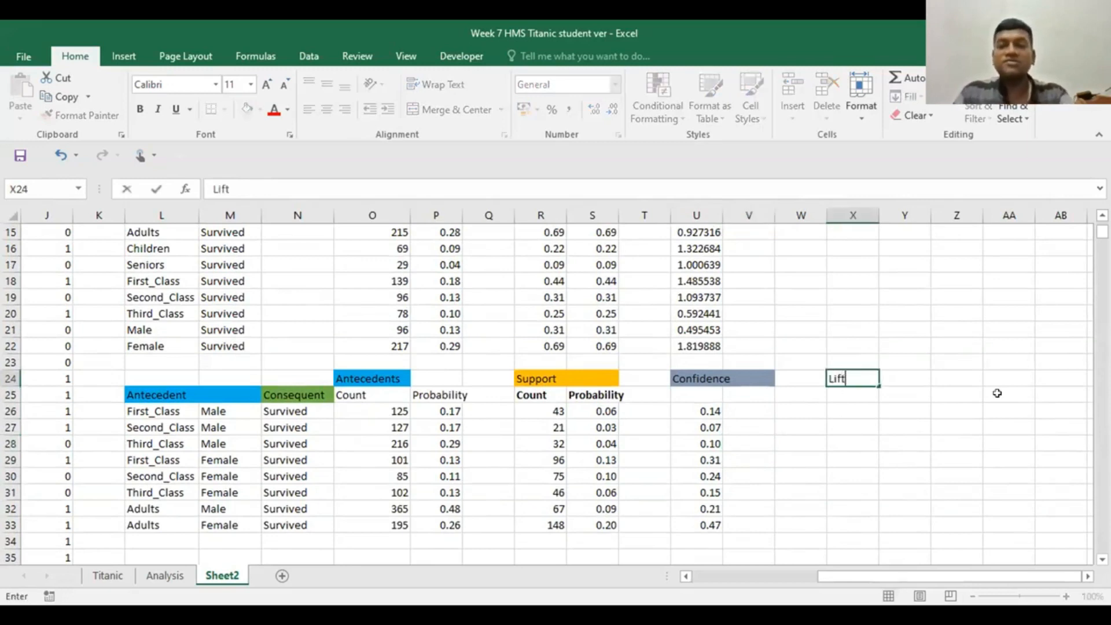
left_click(983, 405)
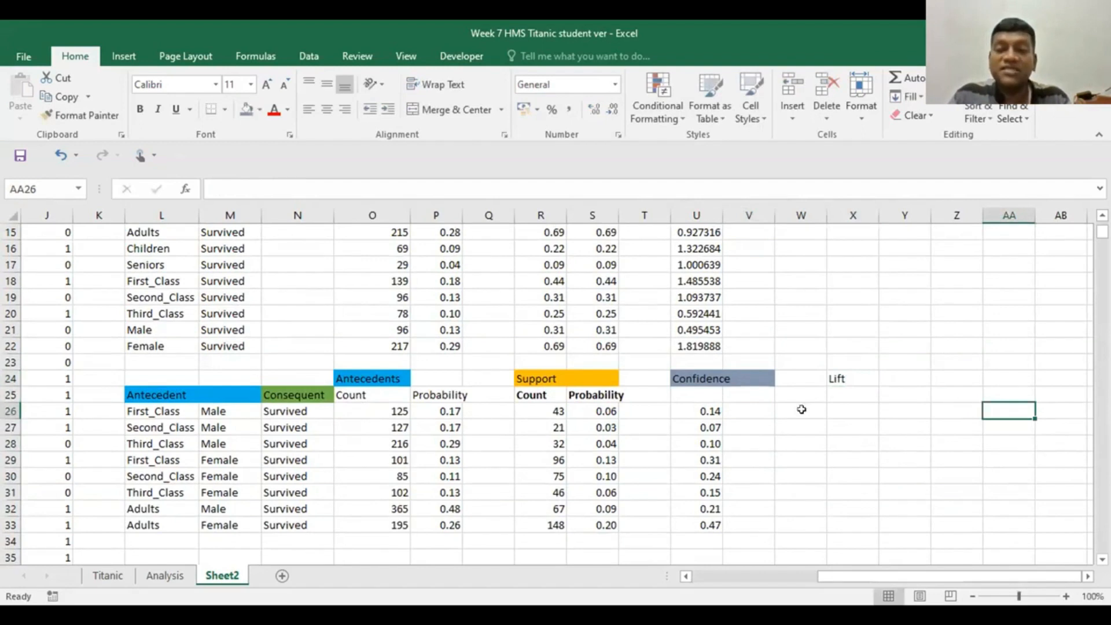
left_click(852, 372)
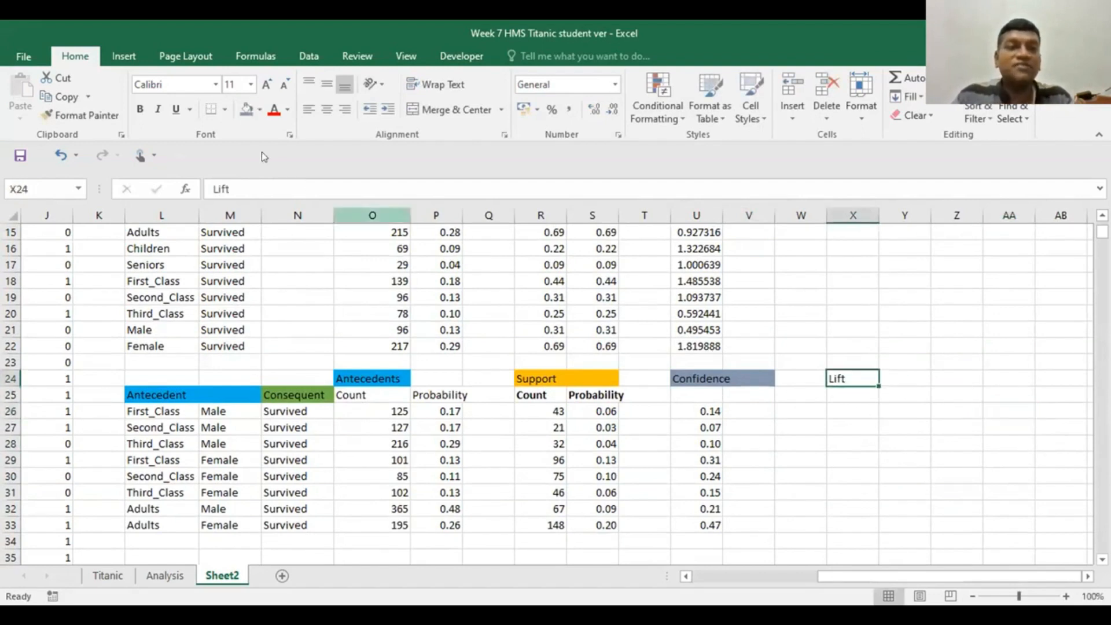
left_click(259, 109)
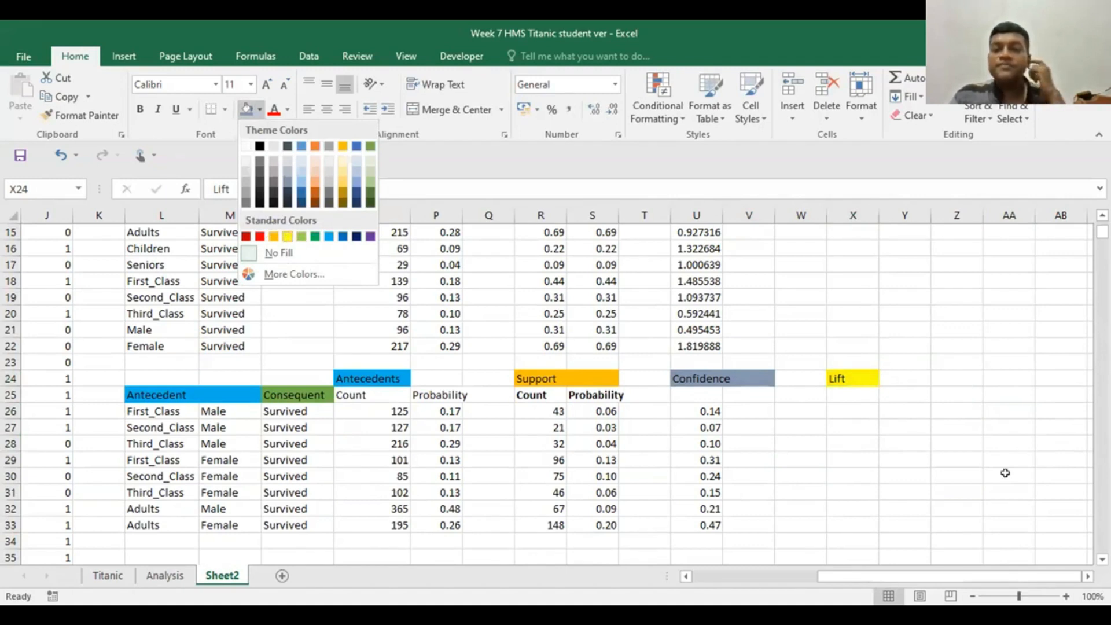
left_click(852, 459)
Step: Enter =U26/P26 in X26 to divide the confidence by the antecedent probability
left_click(838, 408)
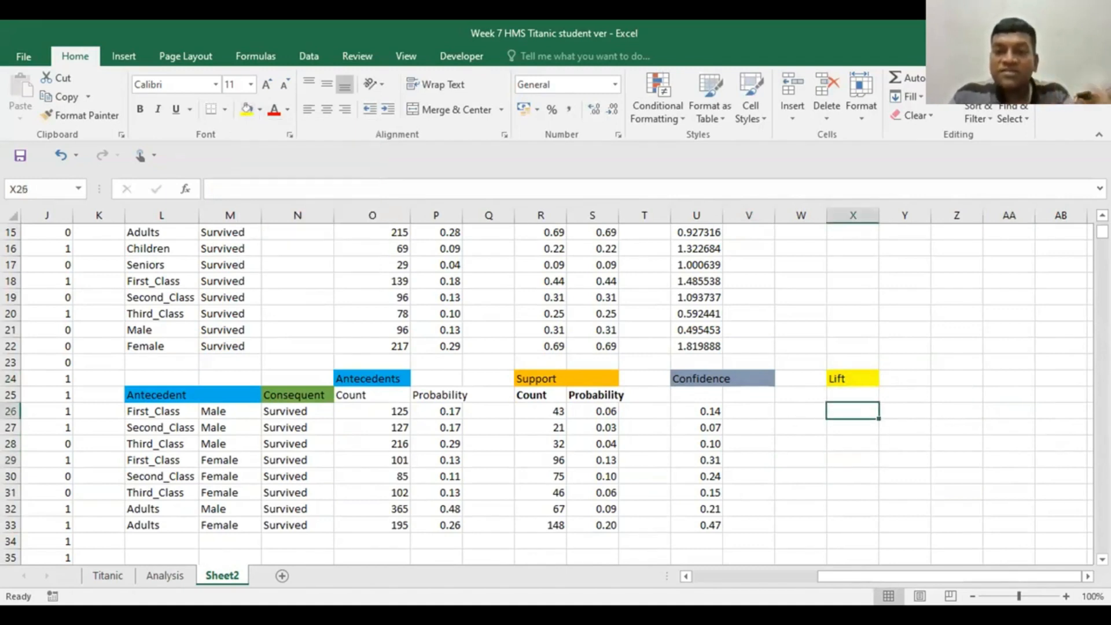
type("=")
left_click(700, 411)
type("/")
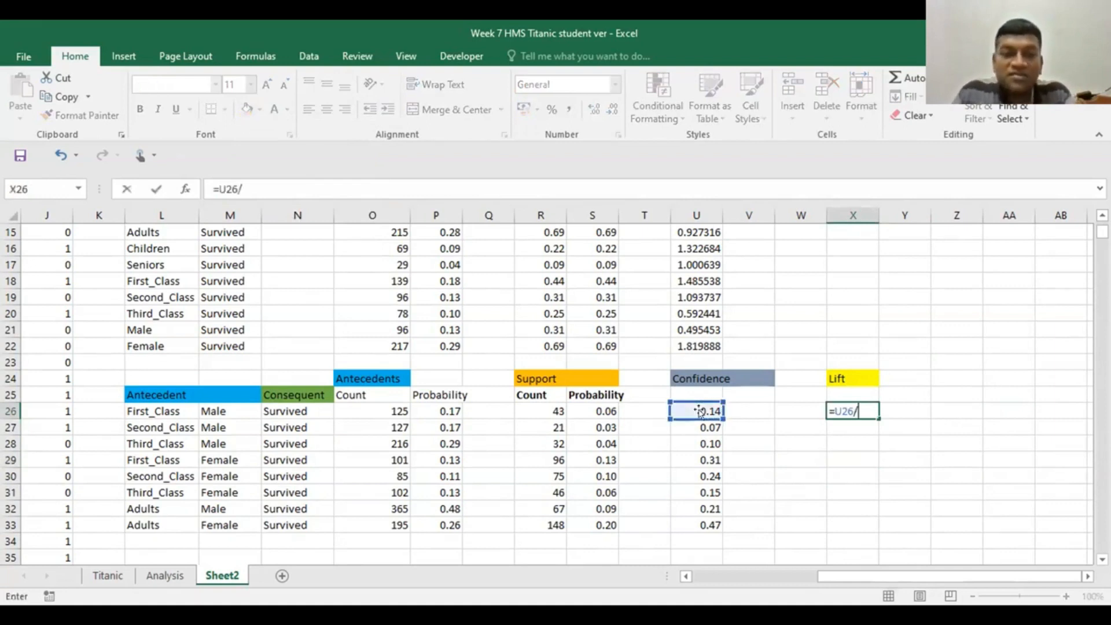
left_click(437, 410)
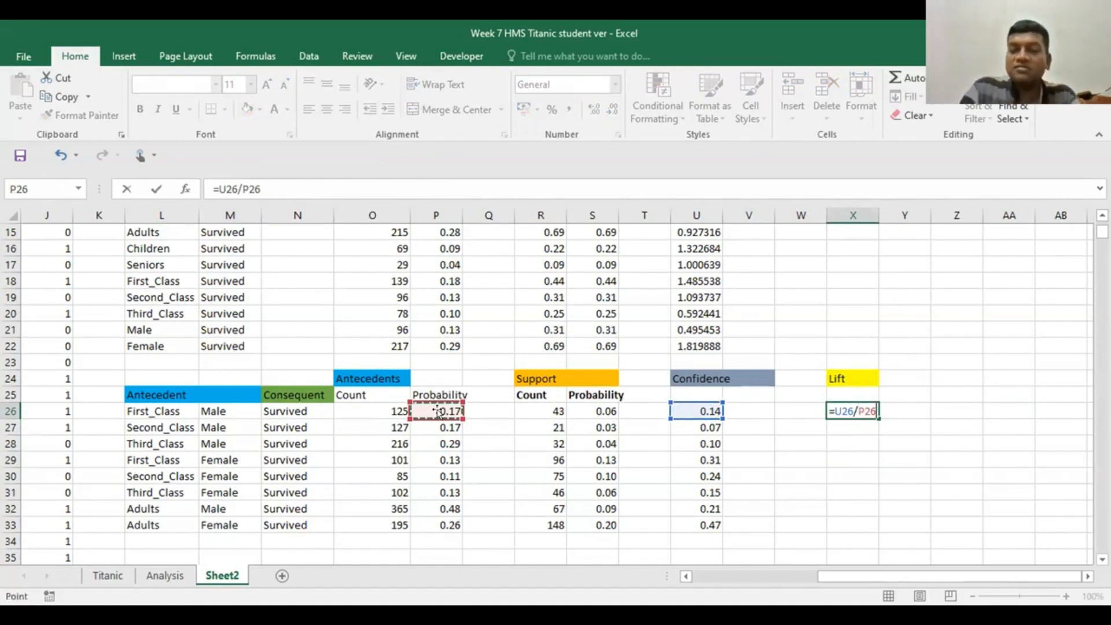
key("Return")
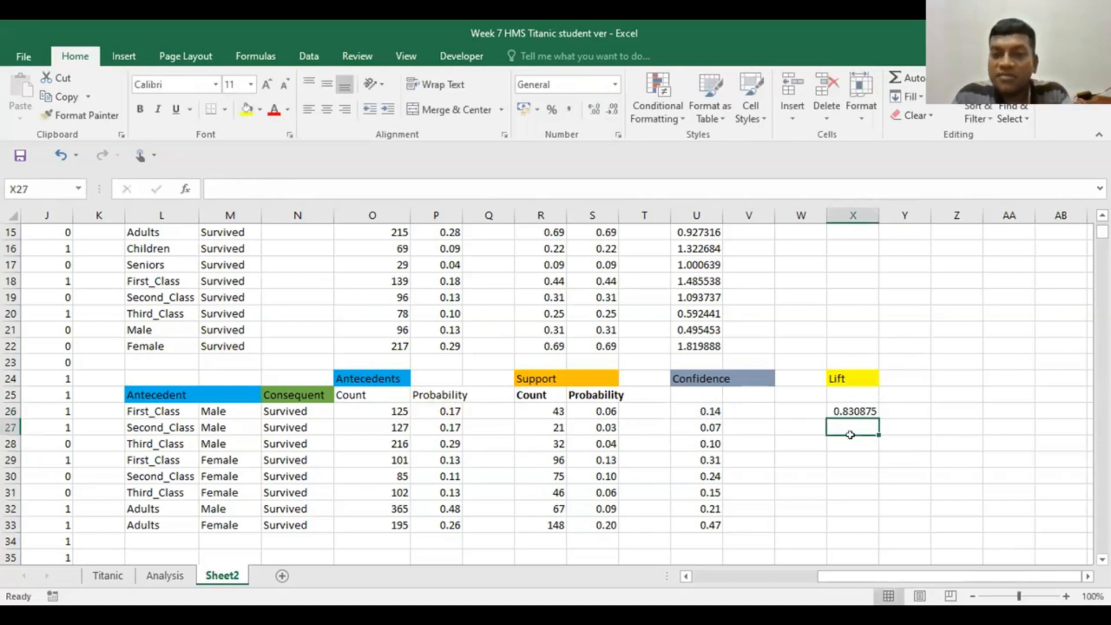
Step: Fill the lift formula from X26 down to X33
left_click(844, 411)
scroll(923, 407, "down", 2)
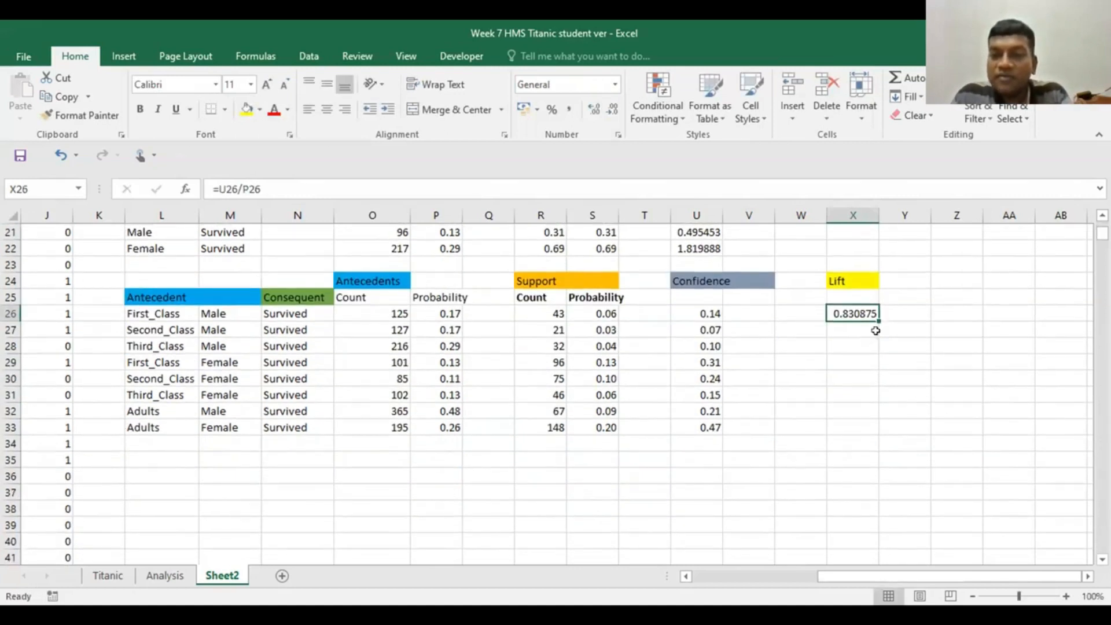
left_click_drag(878, 322, 863, 432)
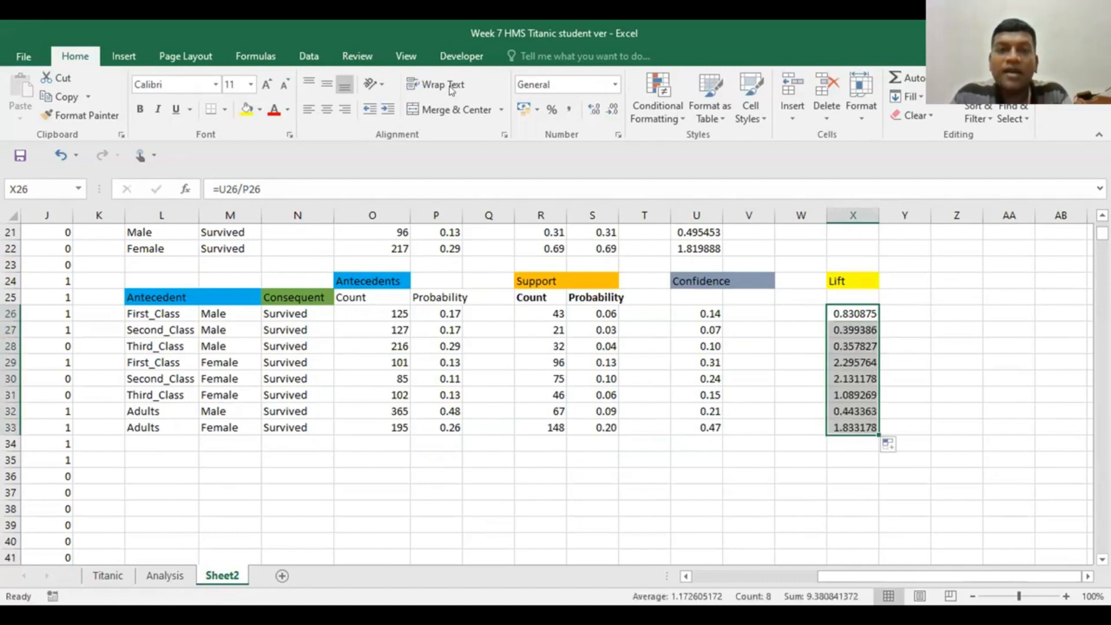
Step: Format the lift values in X26:X33 to two decimal places
left_click(611, 109)
left_click(612, 108)
left_click(611, 109)
left_click(611, 109)
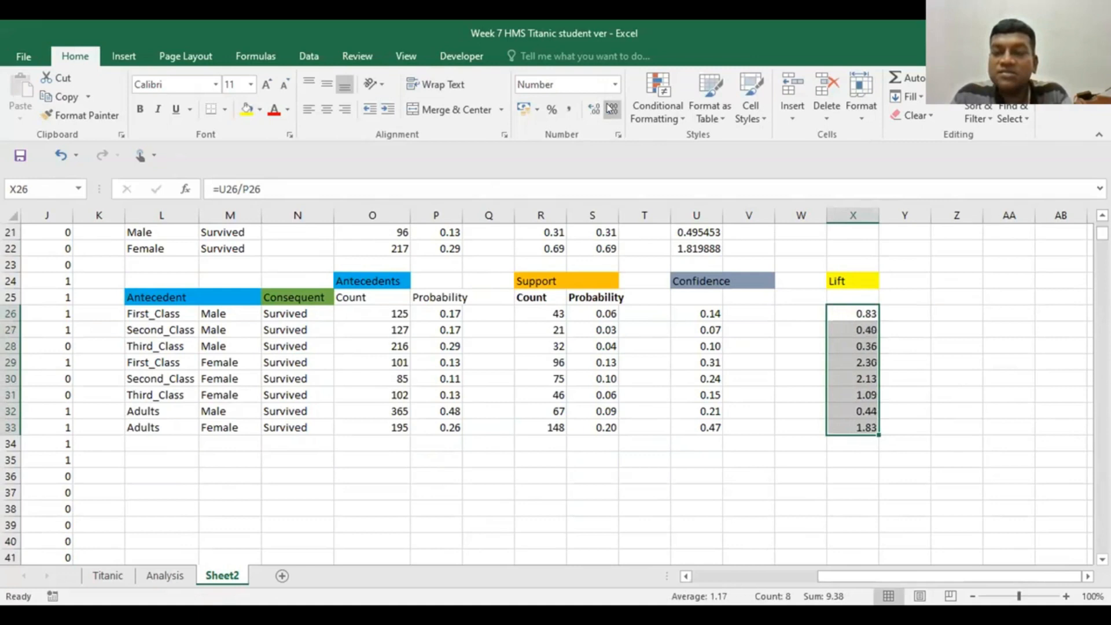
left_click(982, 354)
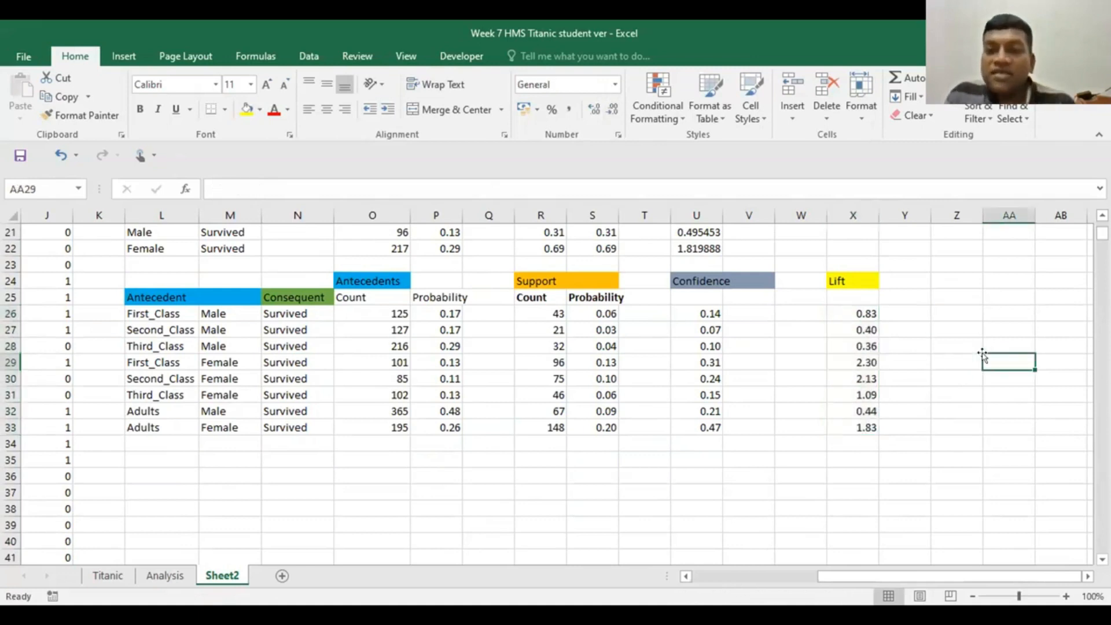
Step: Examine the lift values in column X for the First_Class Female, Second_Class Female and Adults Male rules
left_click(851, 361)
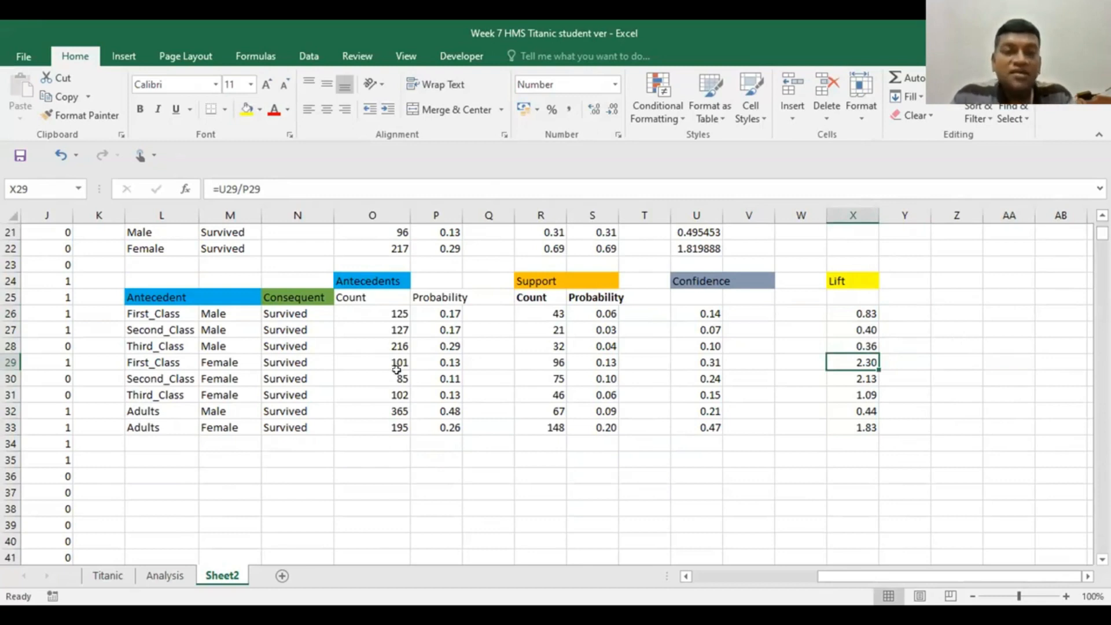
left_click(129, 362)
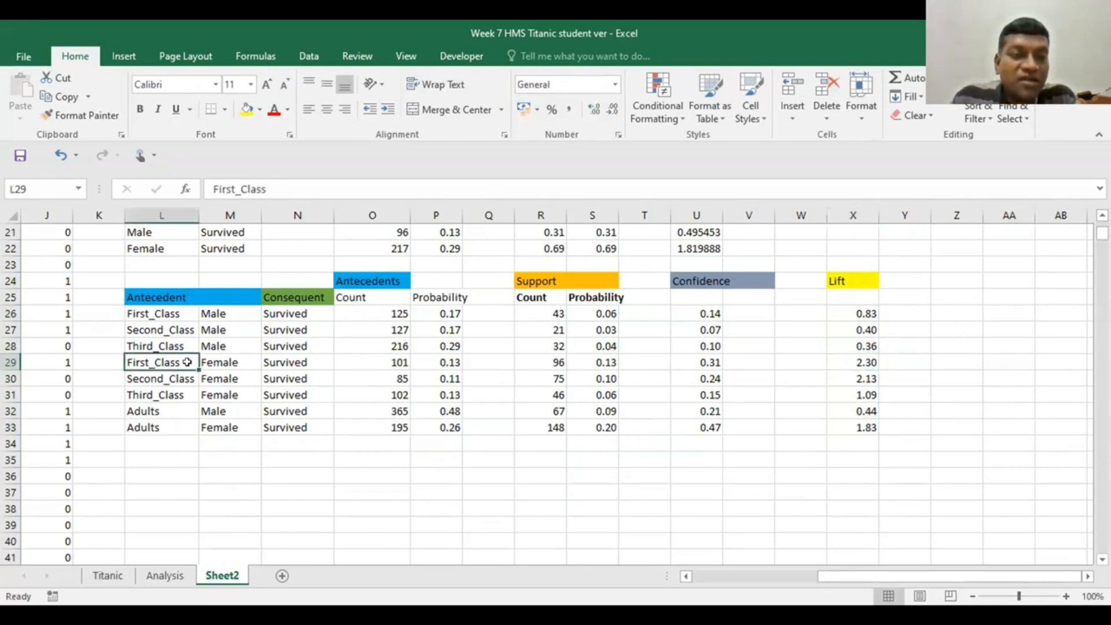
left_click(862, 363)
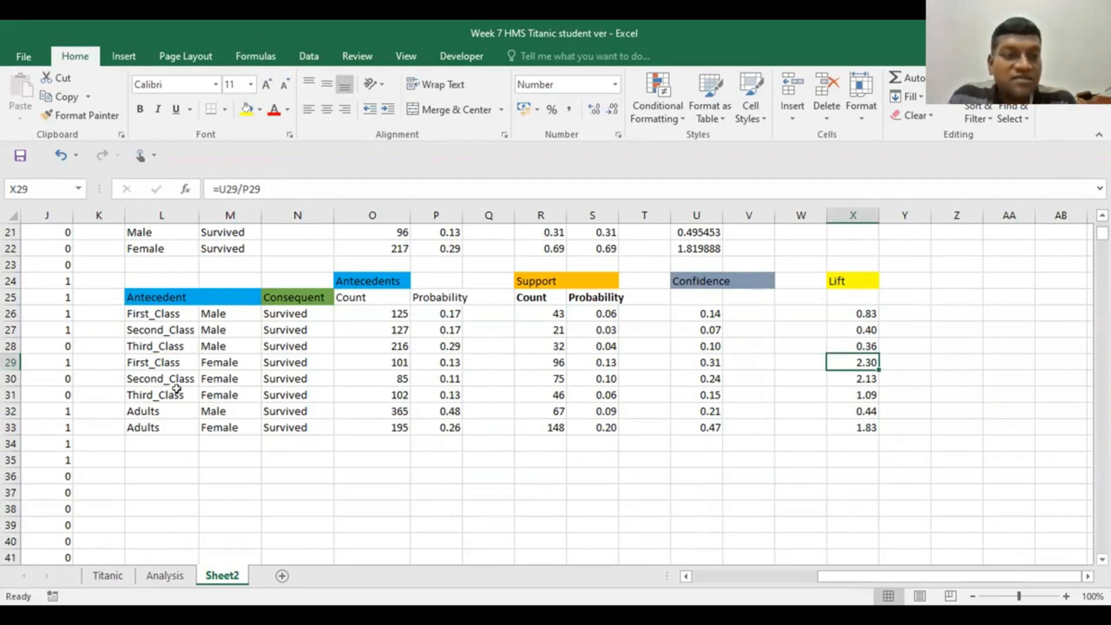
left_click(207, 375)
left_click(863, 379)
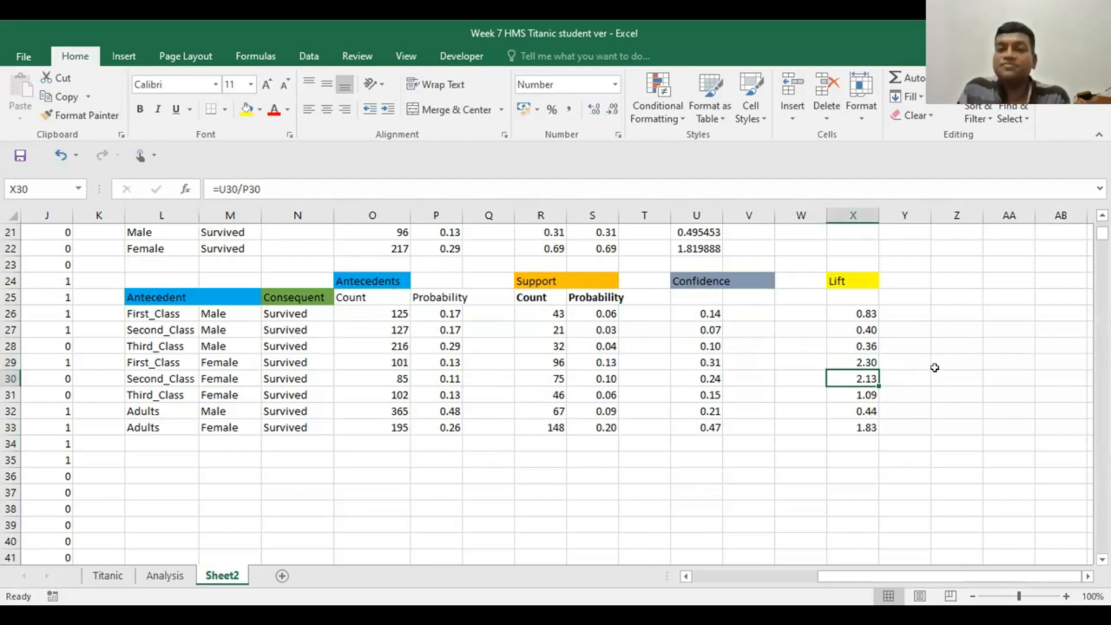
left_click(852, 411)
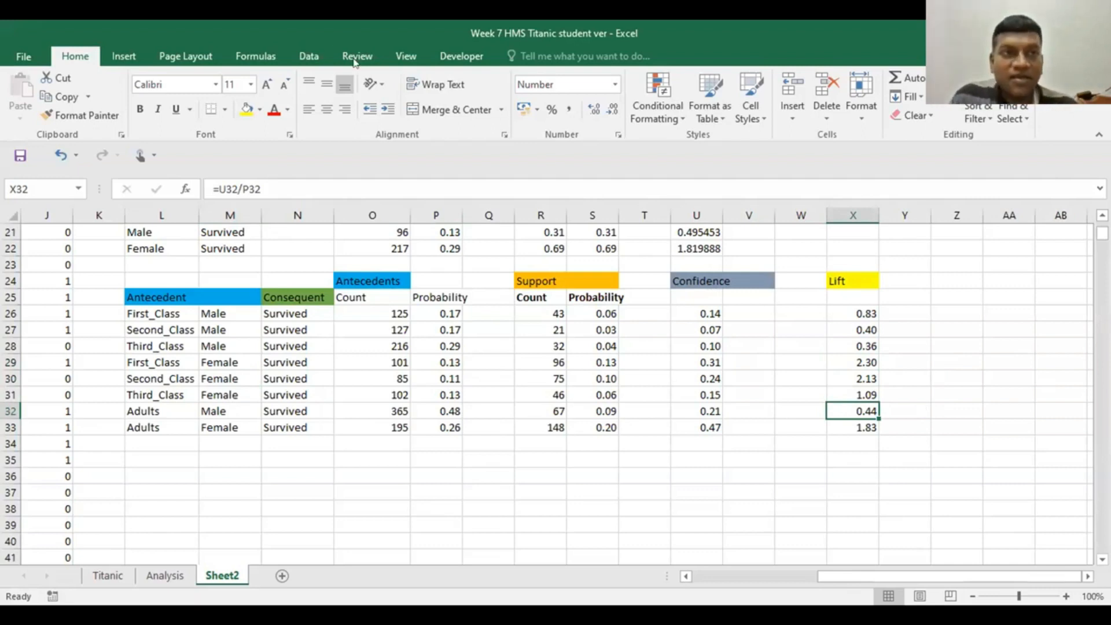
left_click(927, 445)
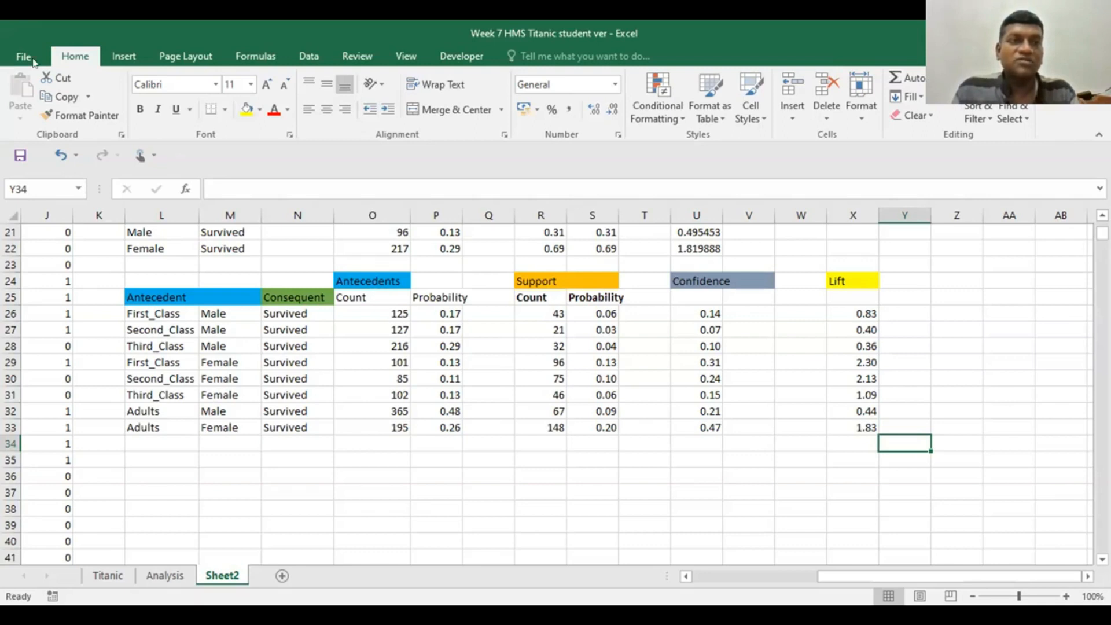
left_click(1047, 409)
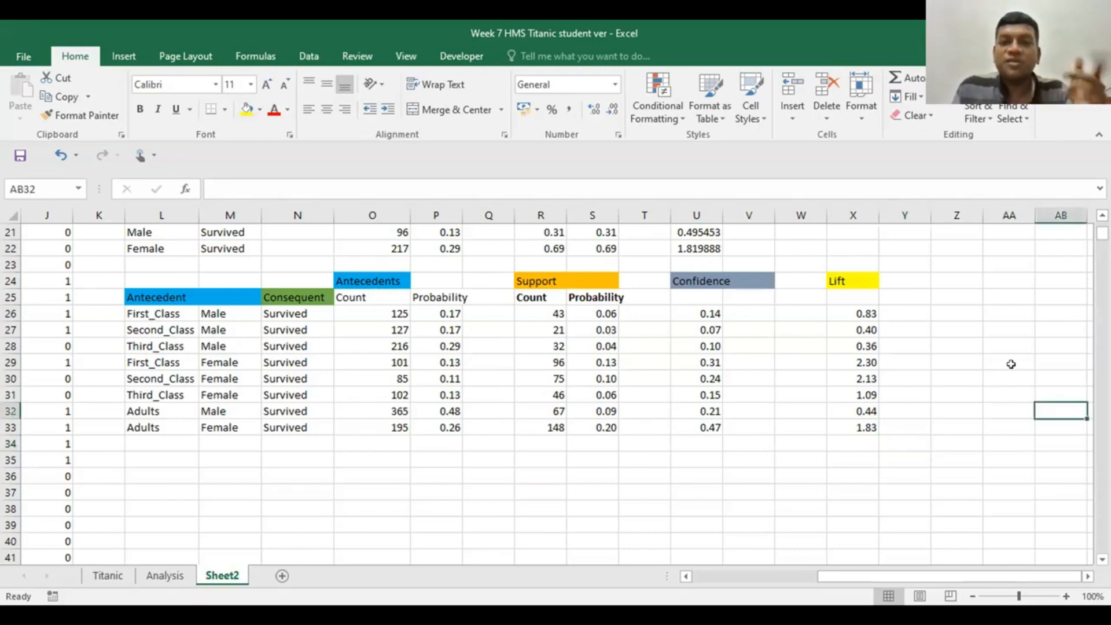
Step: Compare the support probabilities in column S across the male and female two-item antecedent rules
scroll(1009, 365, "up", 3)
scroll(1007, 365, "down", 2)
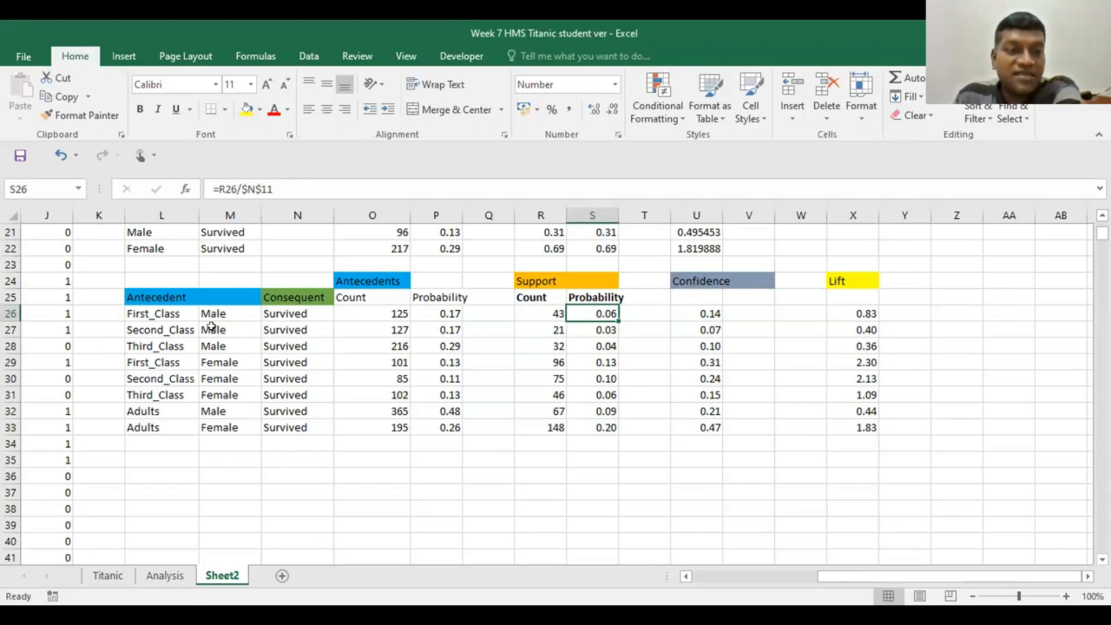
left_click(588, 328)
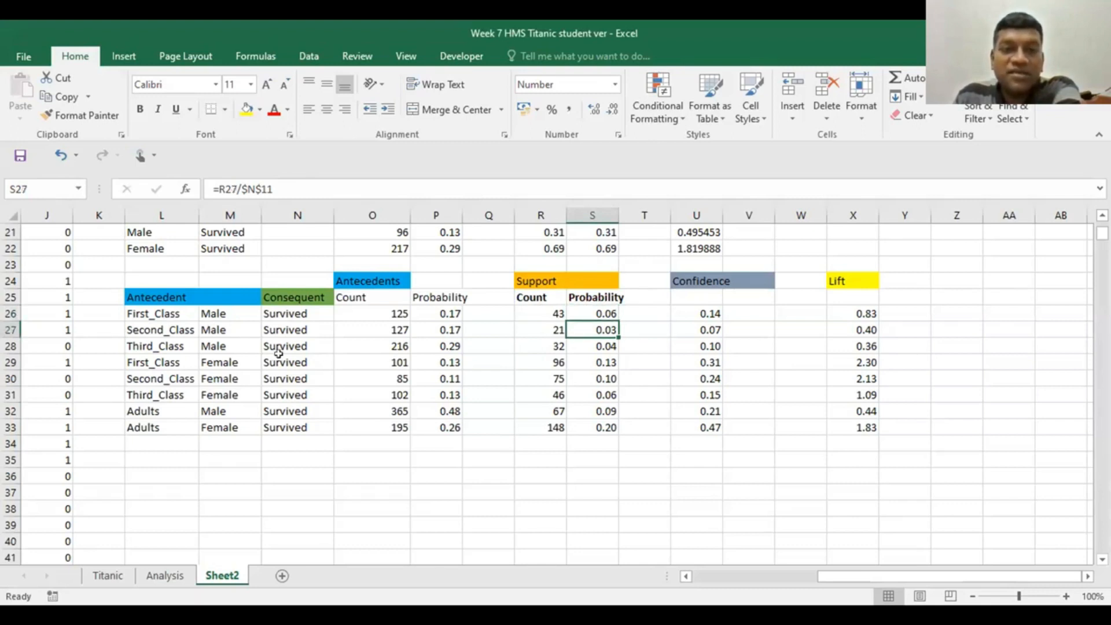
left_click(148, 347)
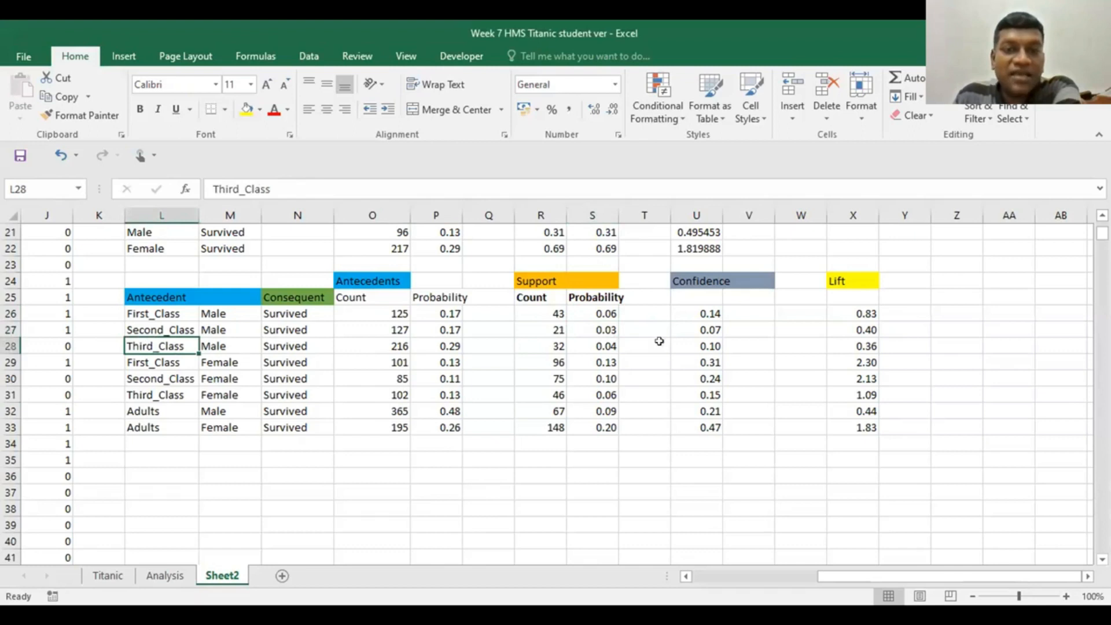
left_click(589, 341)
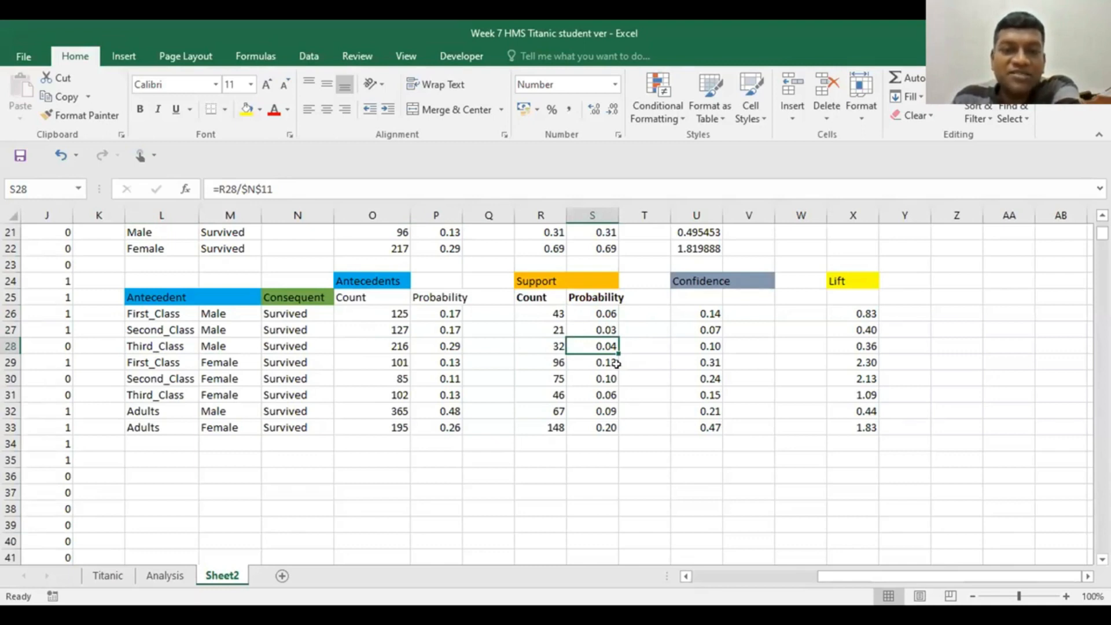
left_click_drag(153, 363, 595, 352)
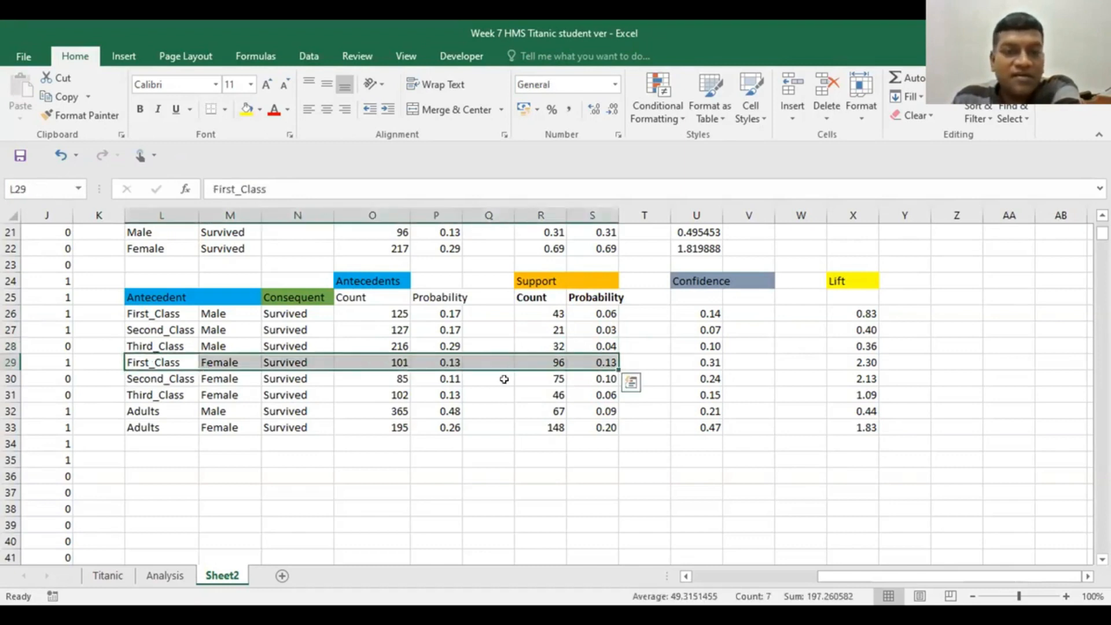
left_click(161, 379)
left_click_drag(161, 379, 573, 362)
left_click_drag(139, 426, 620, 421)
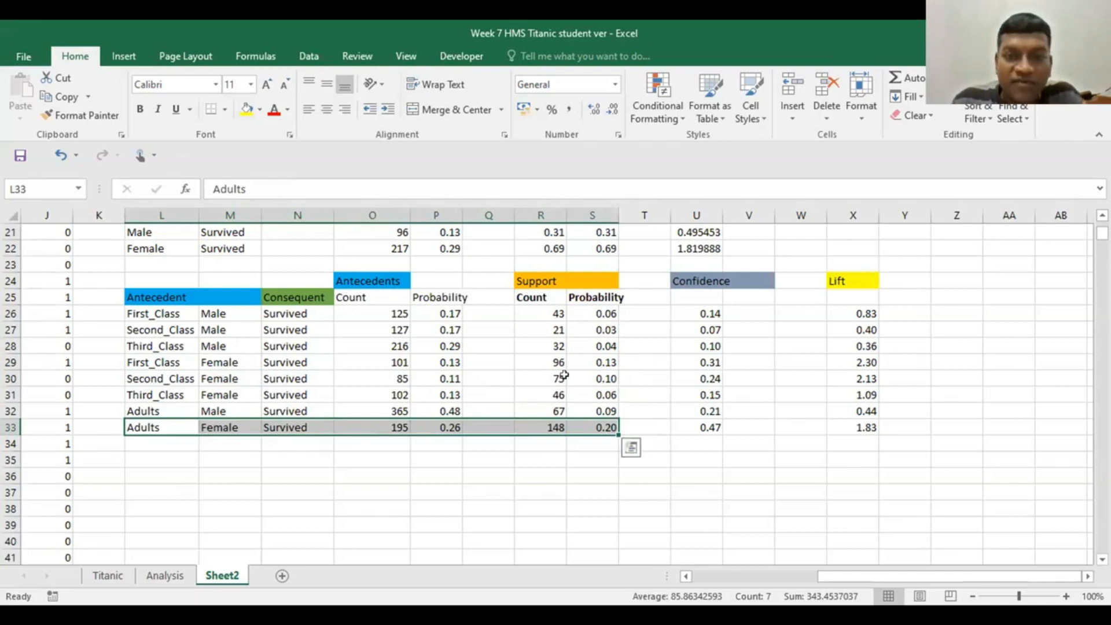
Step: Highlight the support probabilities in S29, S33 and S30 with an orange fill
left_click(584, 357)
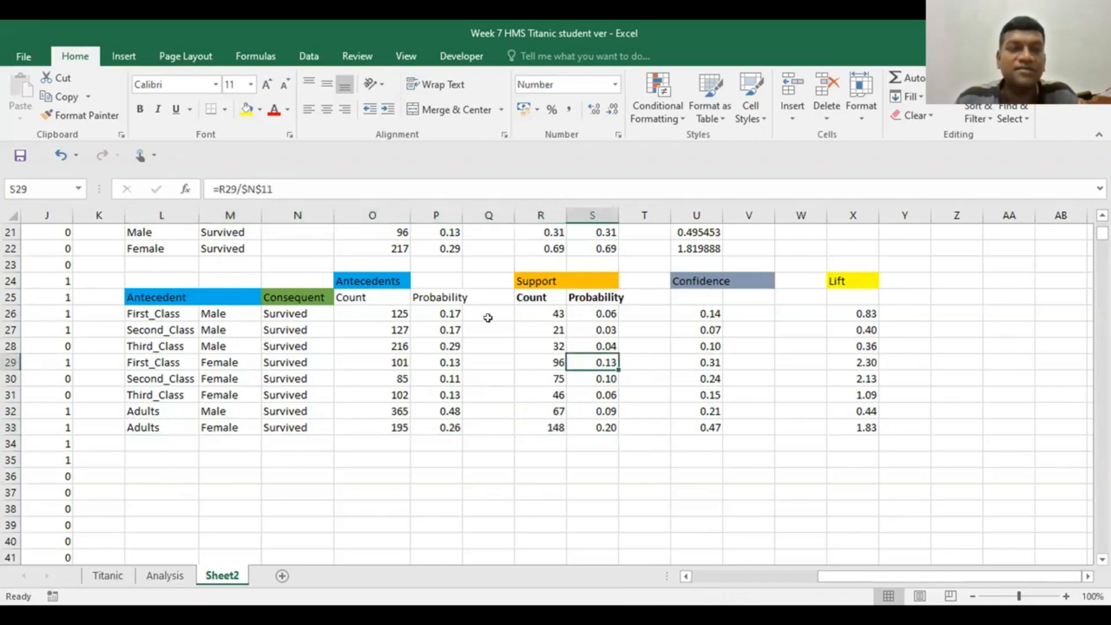
left_click(257, 110)
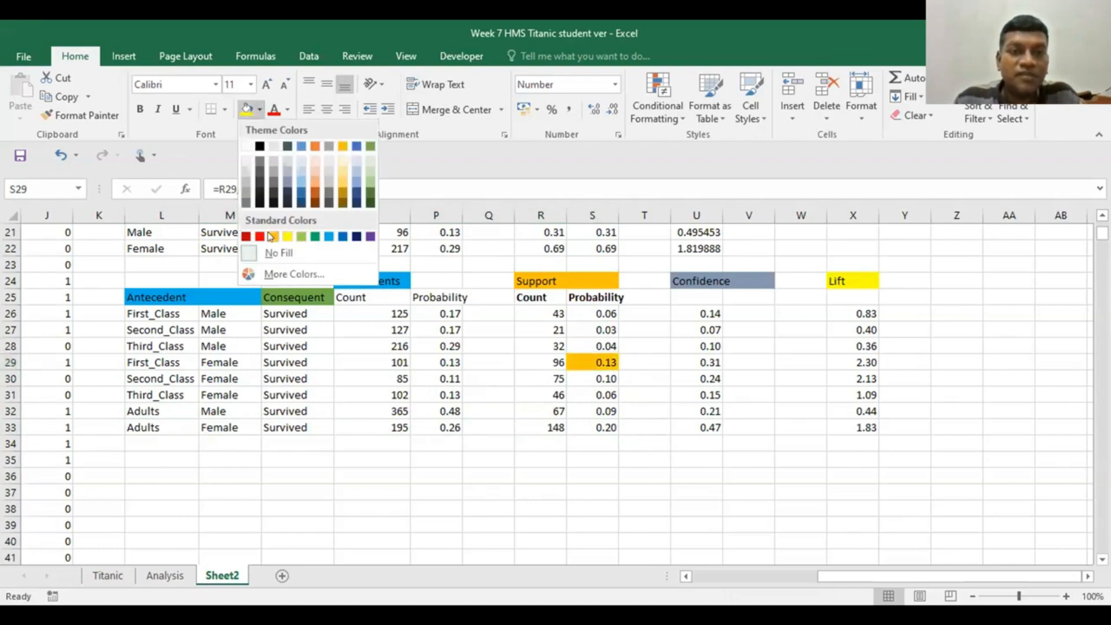
left_click(271, 236)
left_click(590, 410)
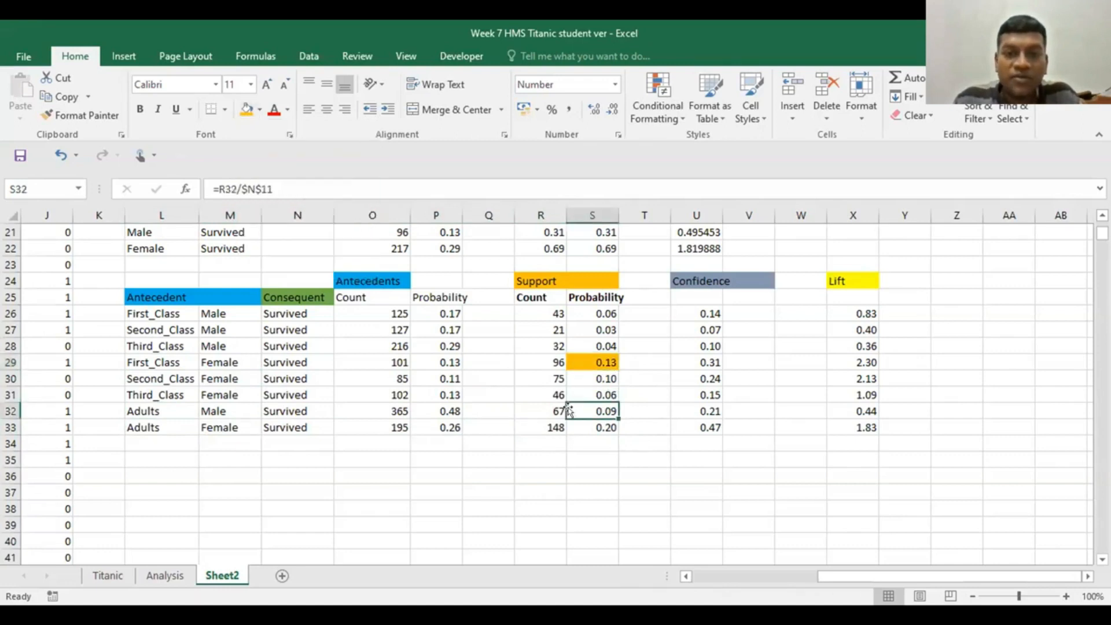
left_click(584, 431)
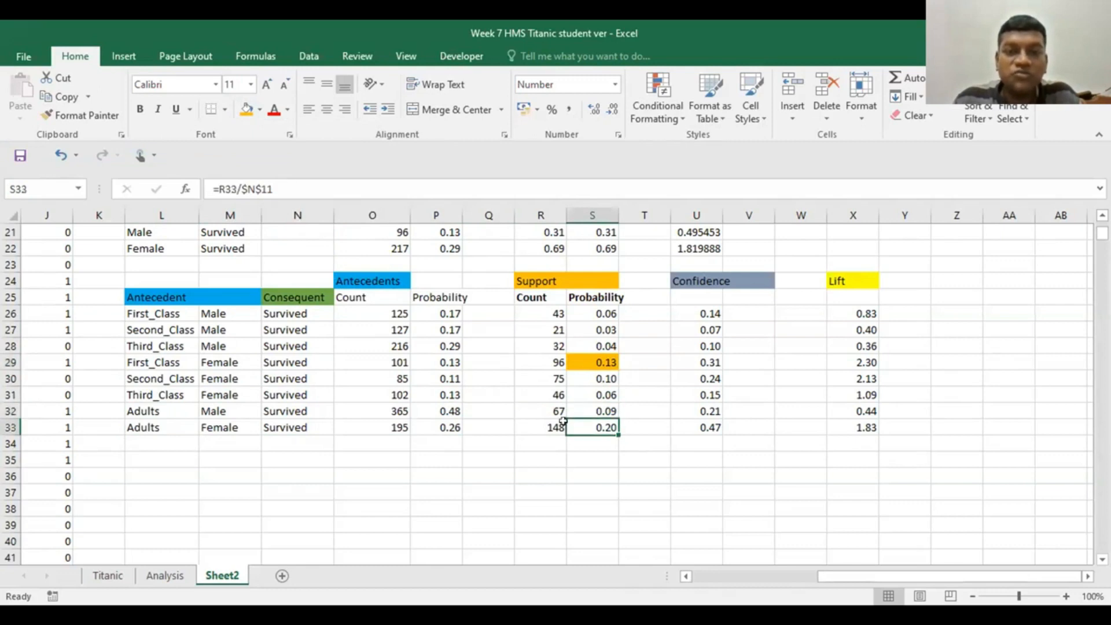
left_click(247, 109)
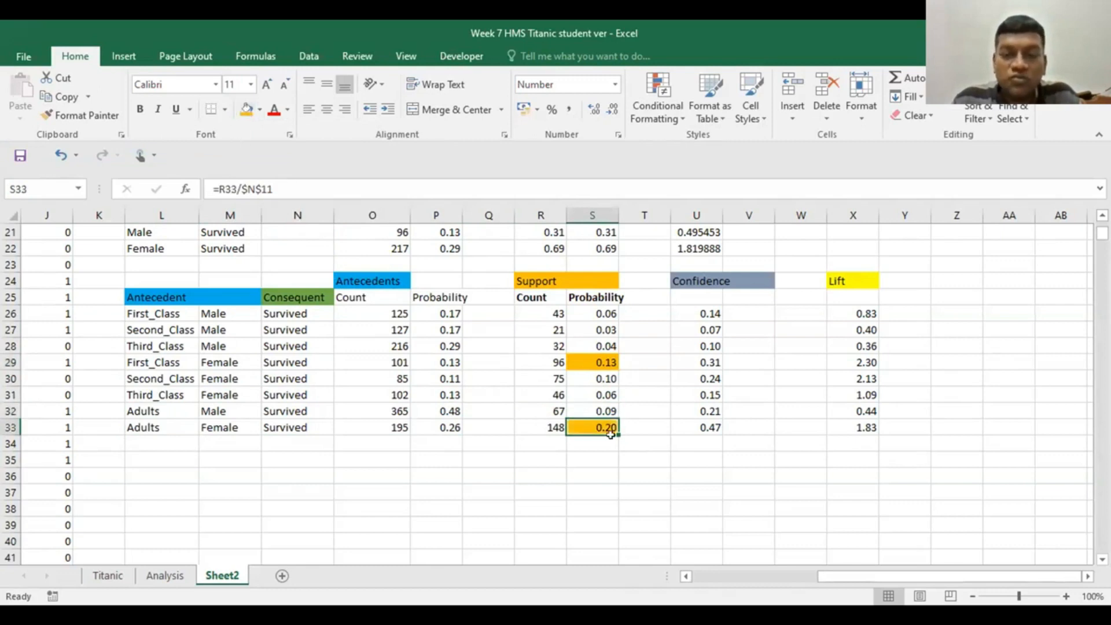
left_click(594, 379)
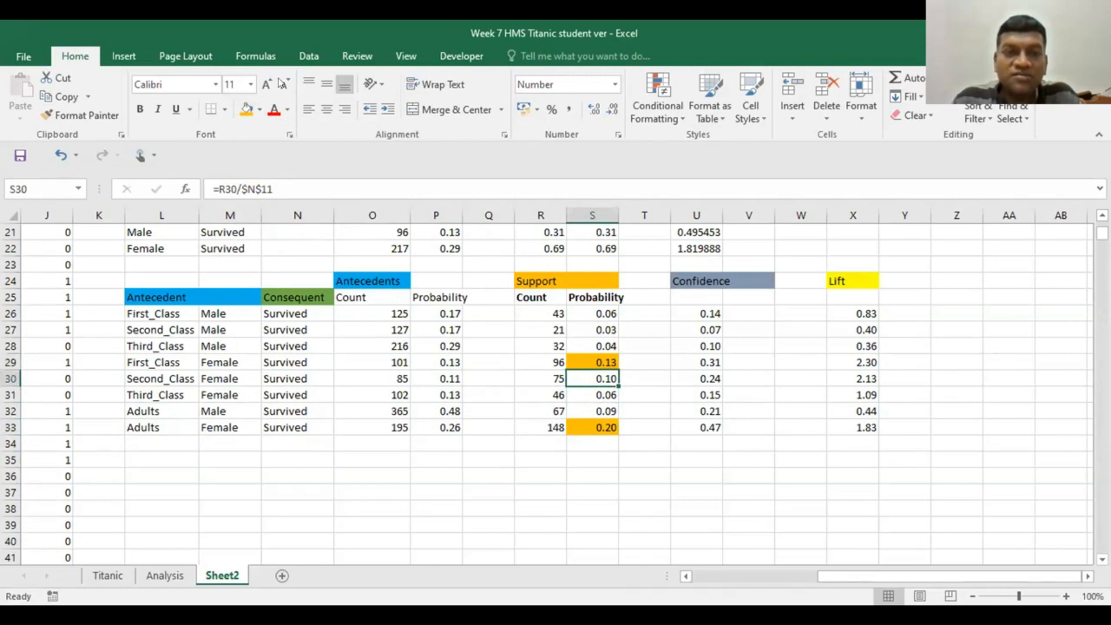
left_click(247, 107)
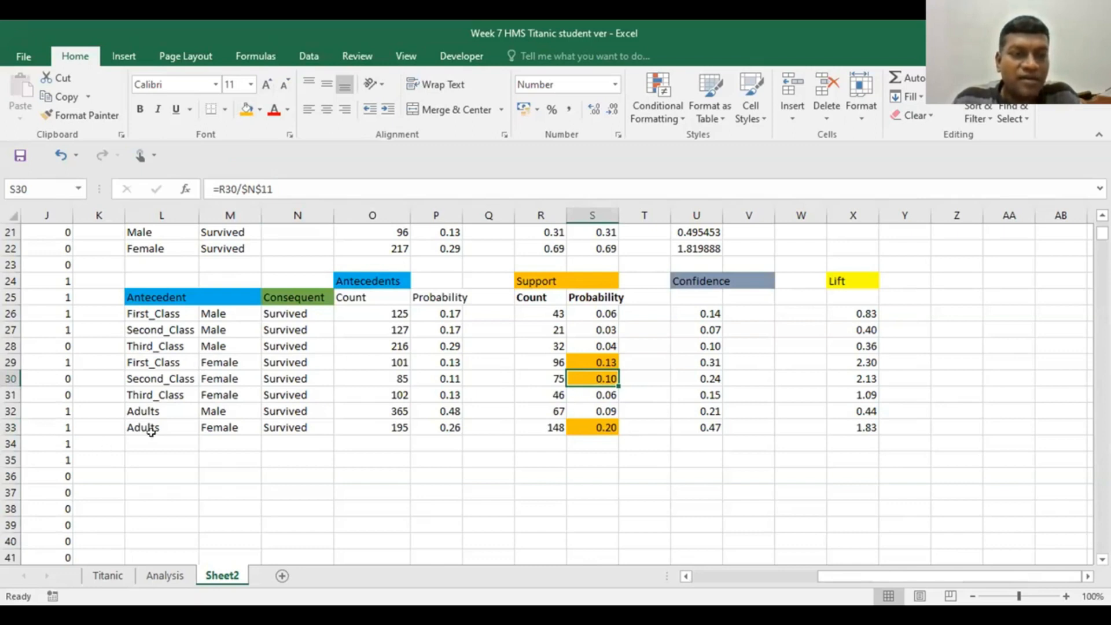
left_click(144, 505)
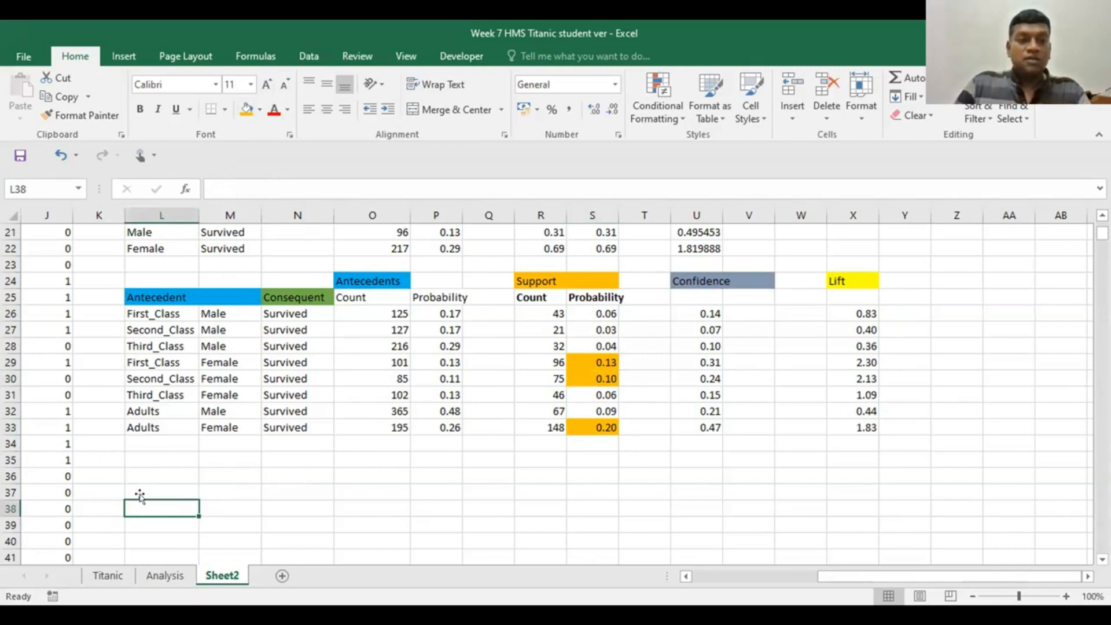
type("First")
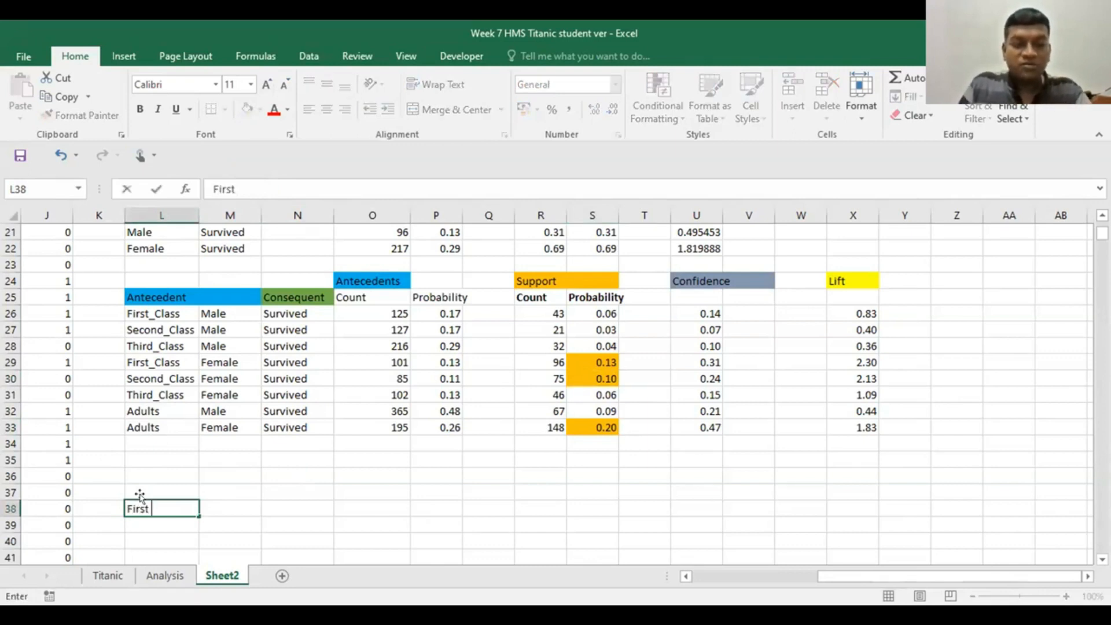
key("BackSpace")
key("BackSpace")
key("BackSpace")
key("BackSpace")
key("BackSpace")
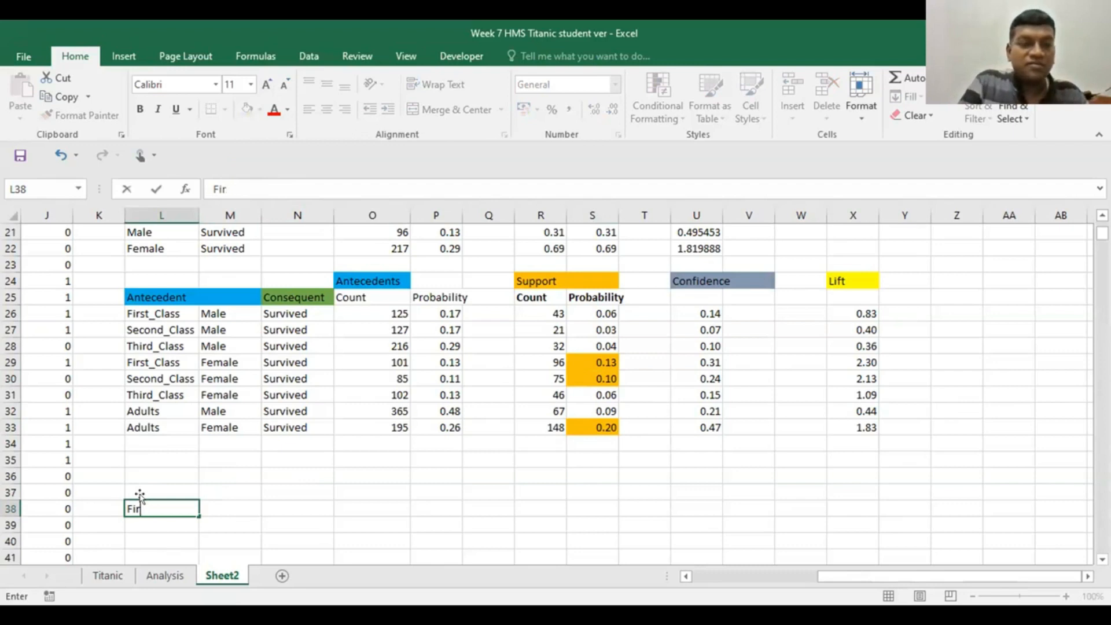
Step: Copy the First_Class and Second_Class labels from L26:L27 to L37:L38
left_click(160, 307)
left_click_drag(161, 306, 160, 324)
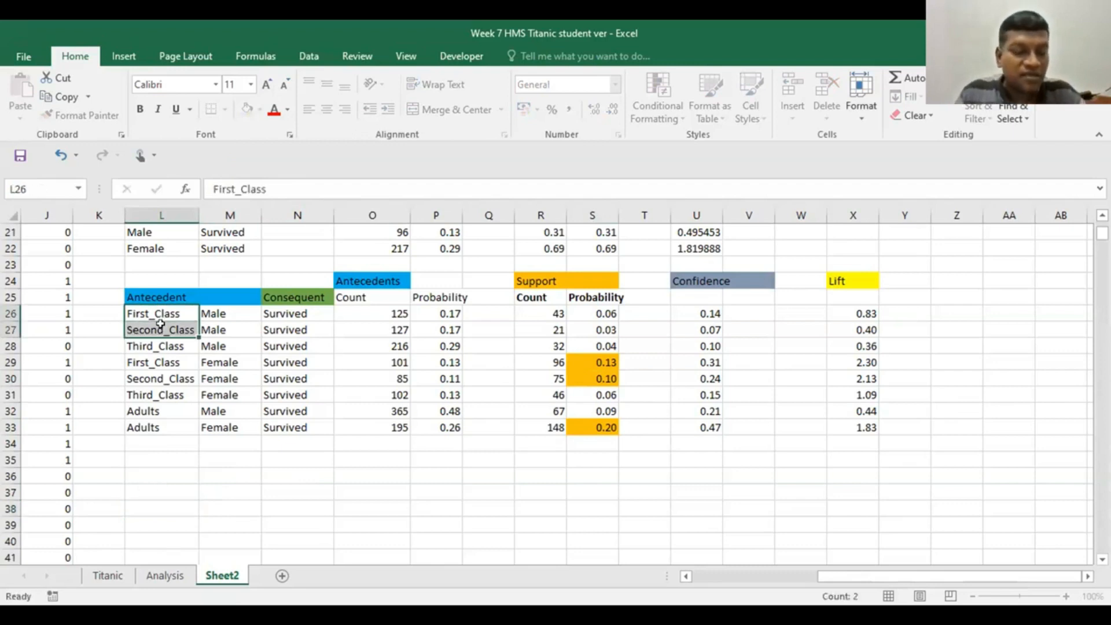
key("ctrl+c")
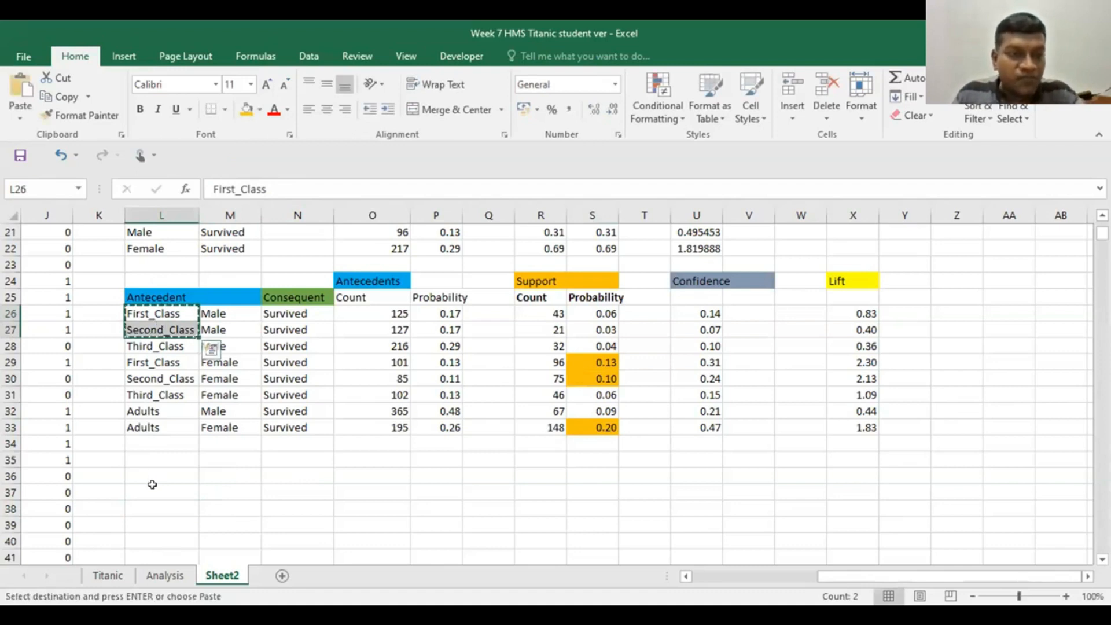
left_click(151, 484)
key("ctrl+v")
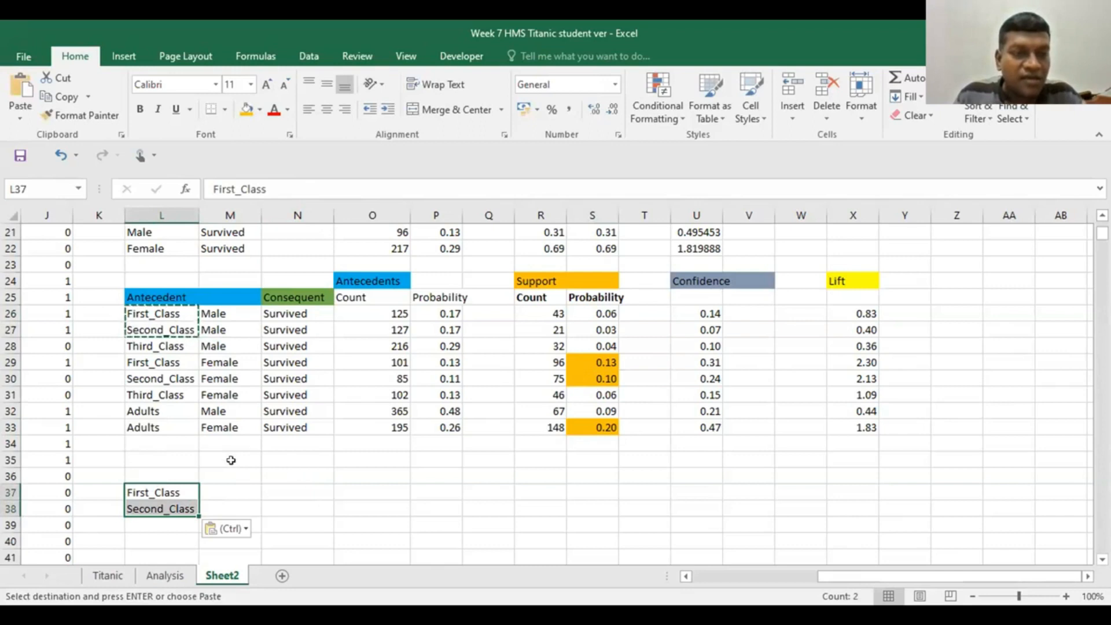
Step: Copy the Female label from M29 into M37:M38 beside the two class labels
left_click(216, 365)
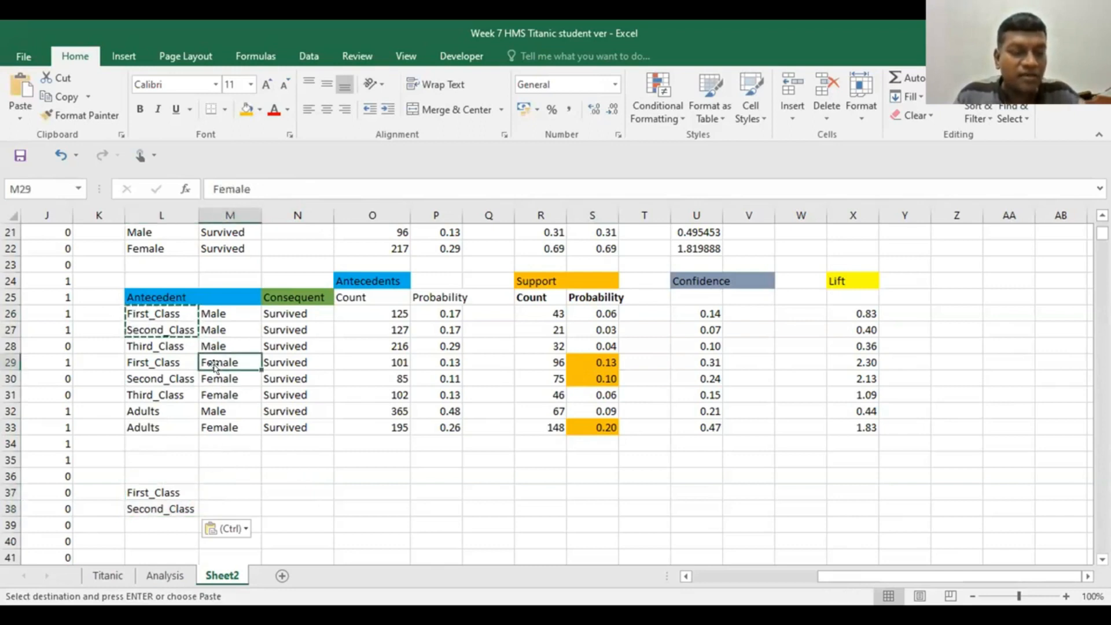
key("ctrl+c")
left_click(217, 491)
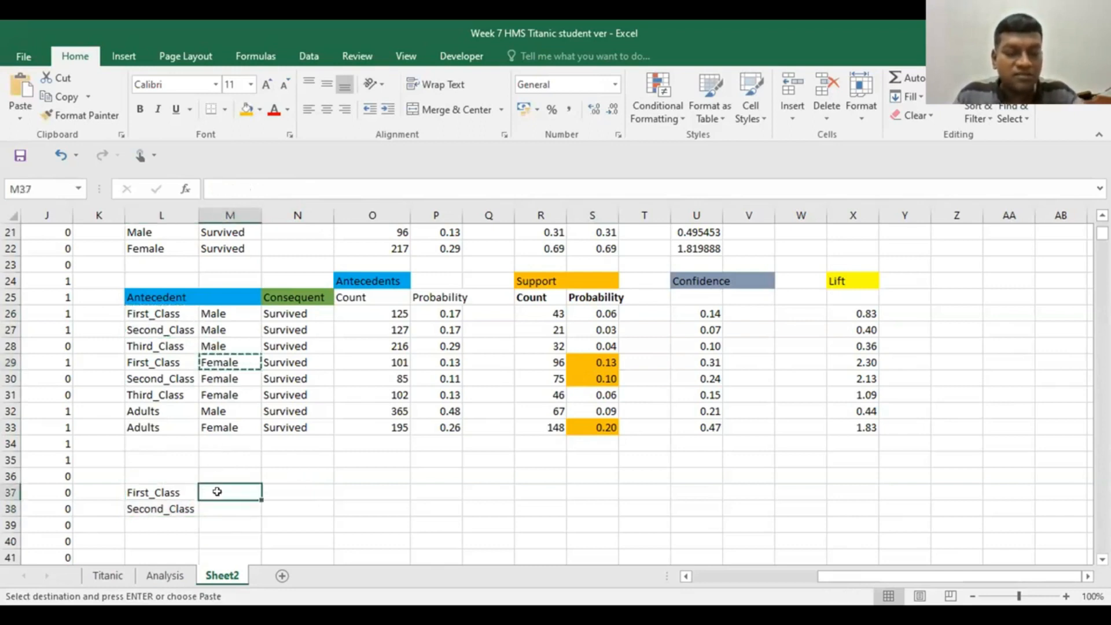
left_click_drag(217, 491, 217, 508)
key("ctrl+v")
Step: Copy the Adults label from L33 into N37:N38 as the third antecedent item
left_click(316, 501)
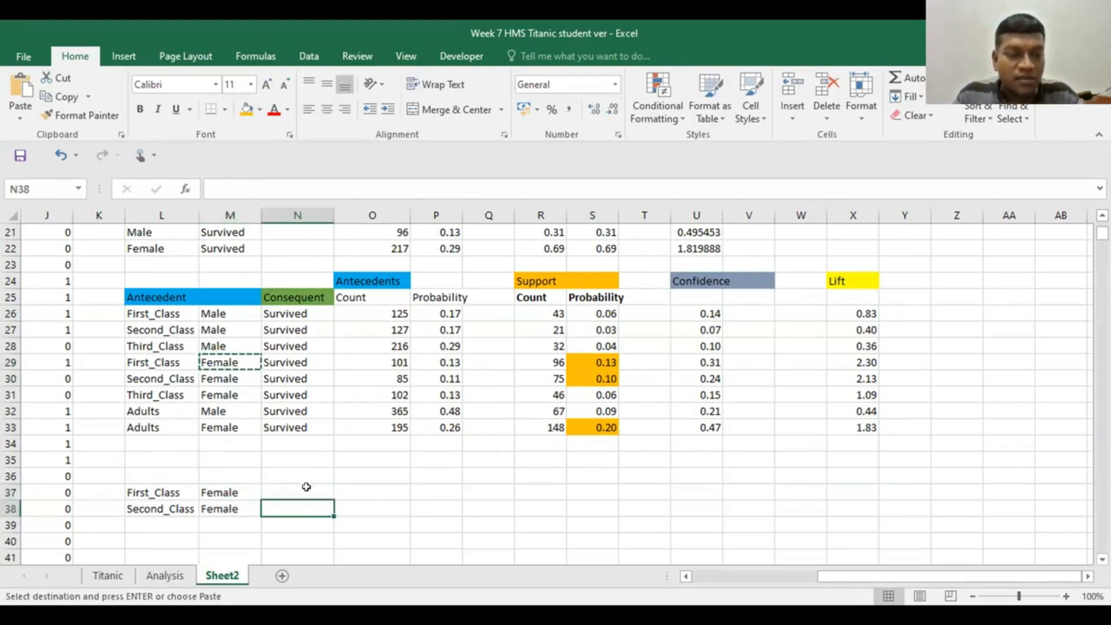
left_click_drag(305, 489, 305, 500)
left_click(255, 476)
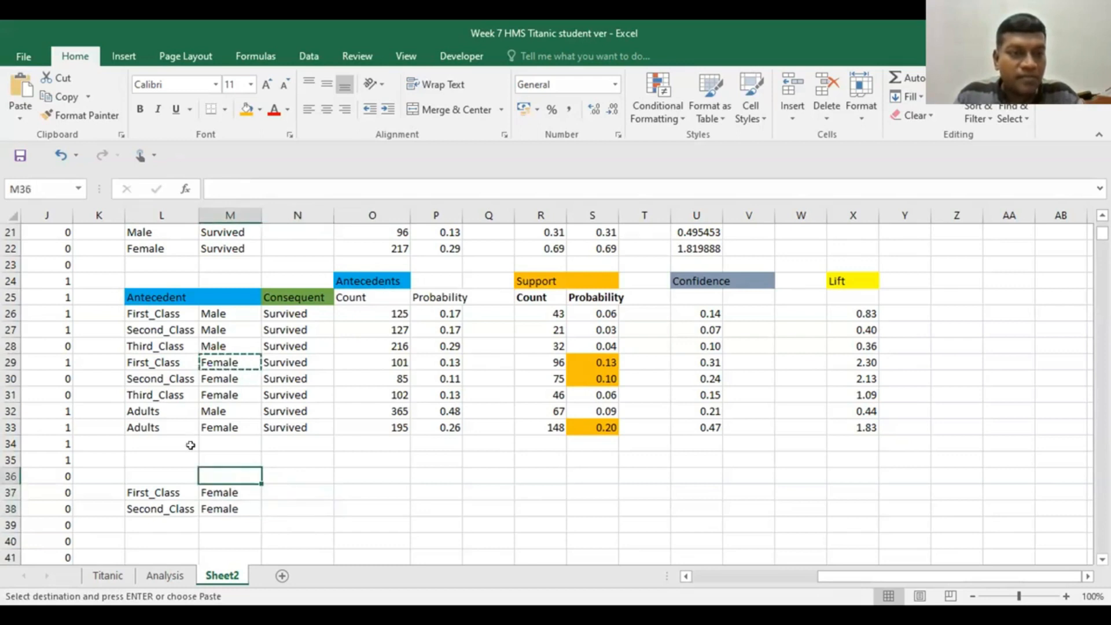
left_click(150, 428)
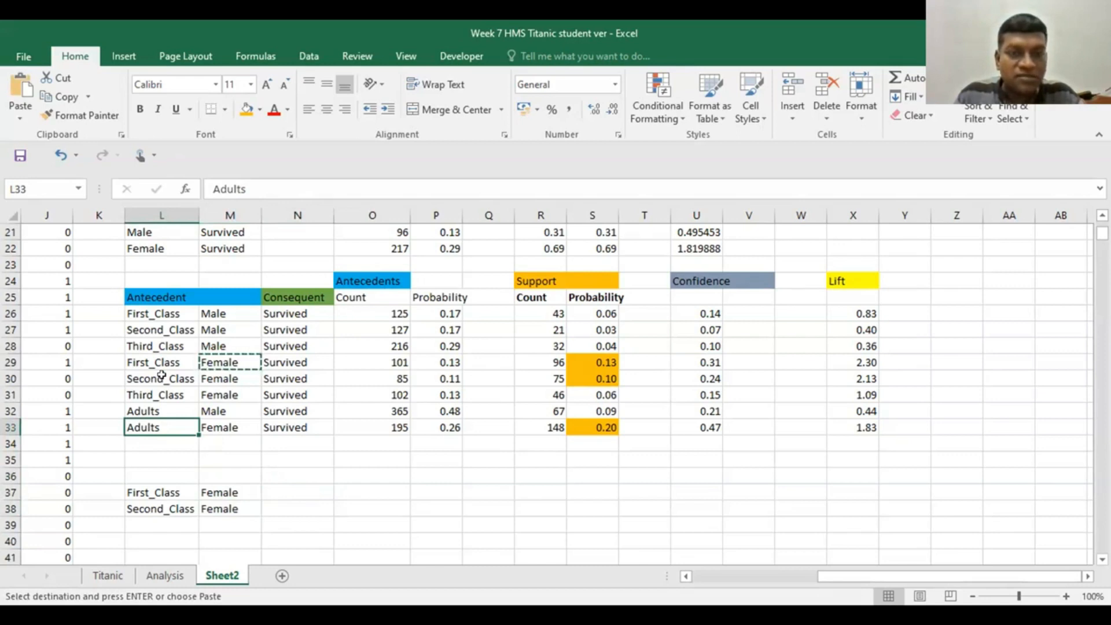
left_click(277, 485)
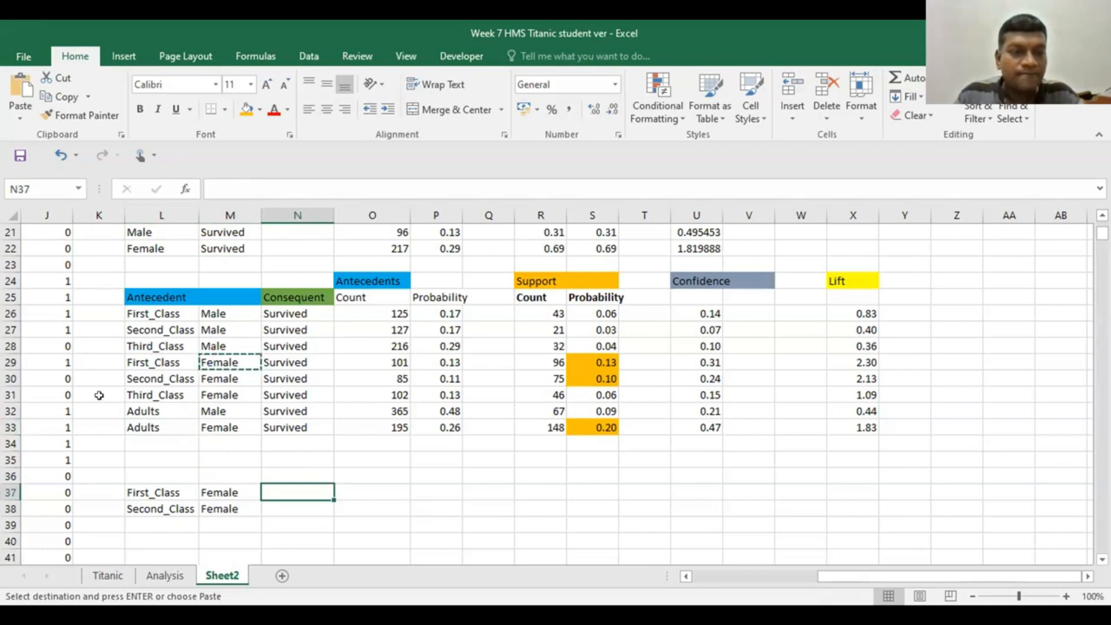
left_click(136, 423)
key("ctrl+c")
left_click(278, 487)
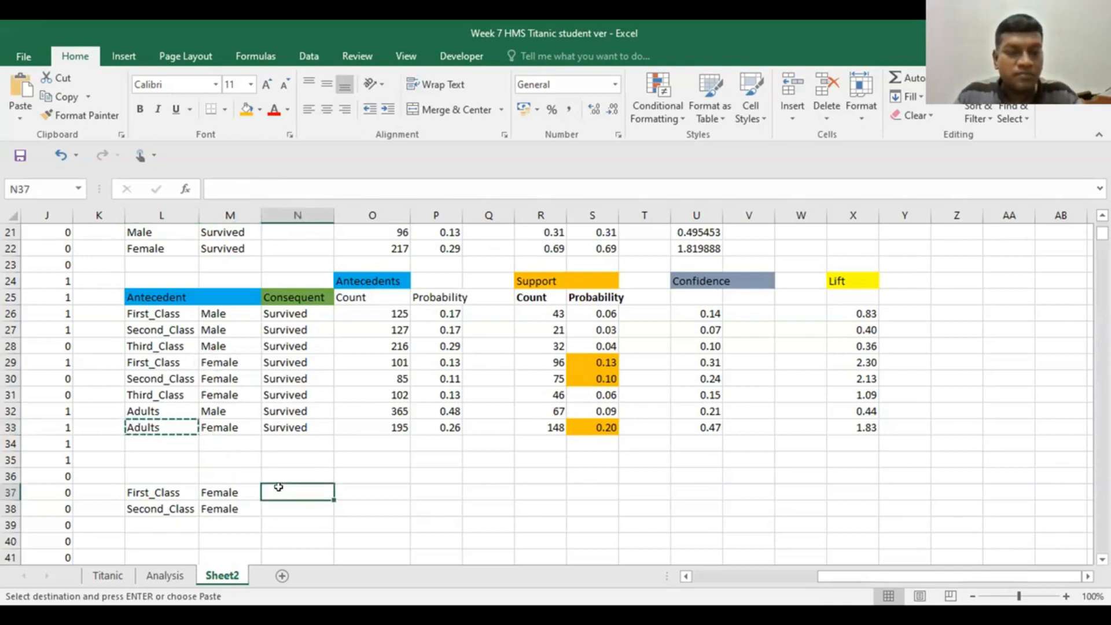
left_click_drag(274, 493, 271, 507)
key("ctrl+v")
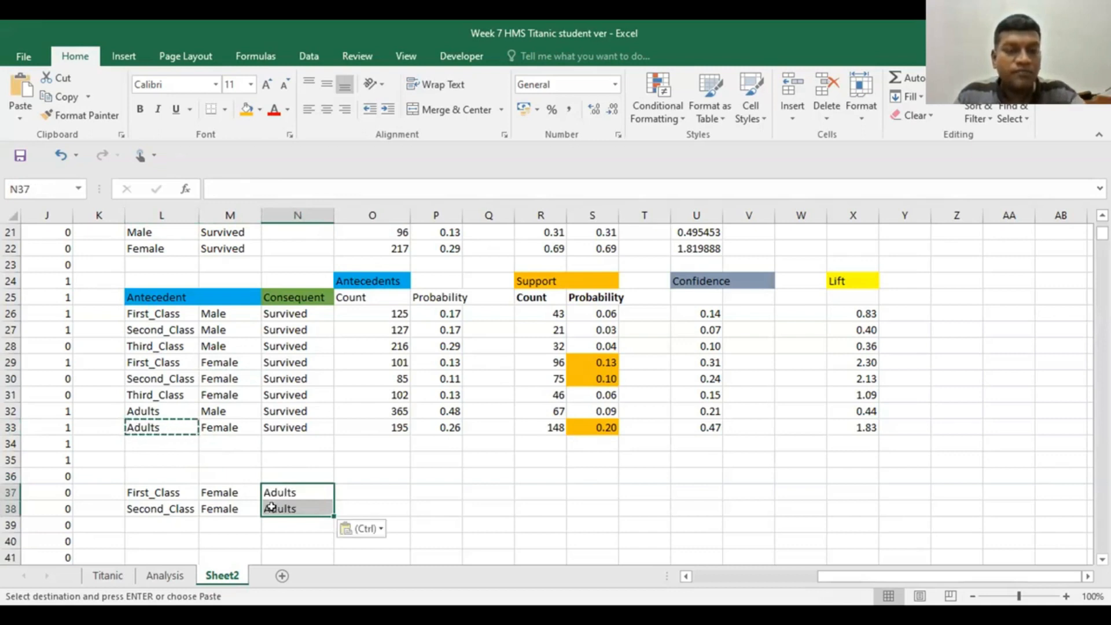
left_click(397, 496)
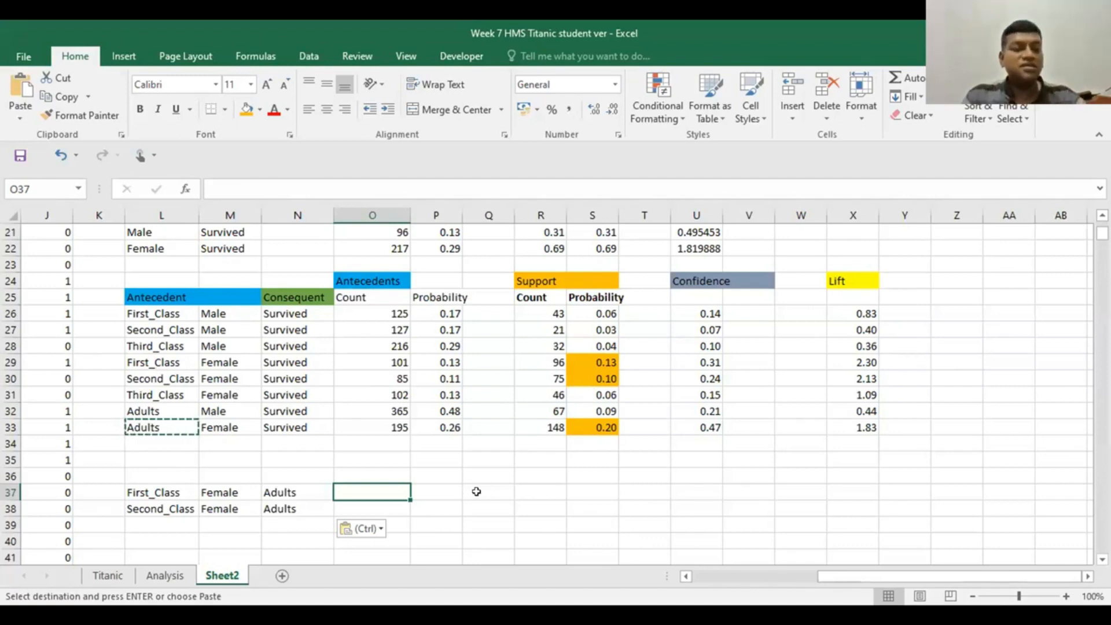
key("Escape")
key("Escape")
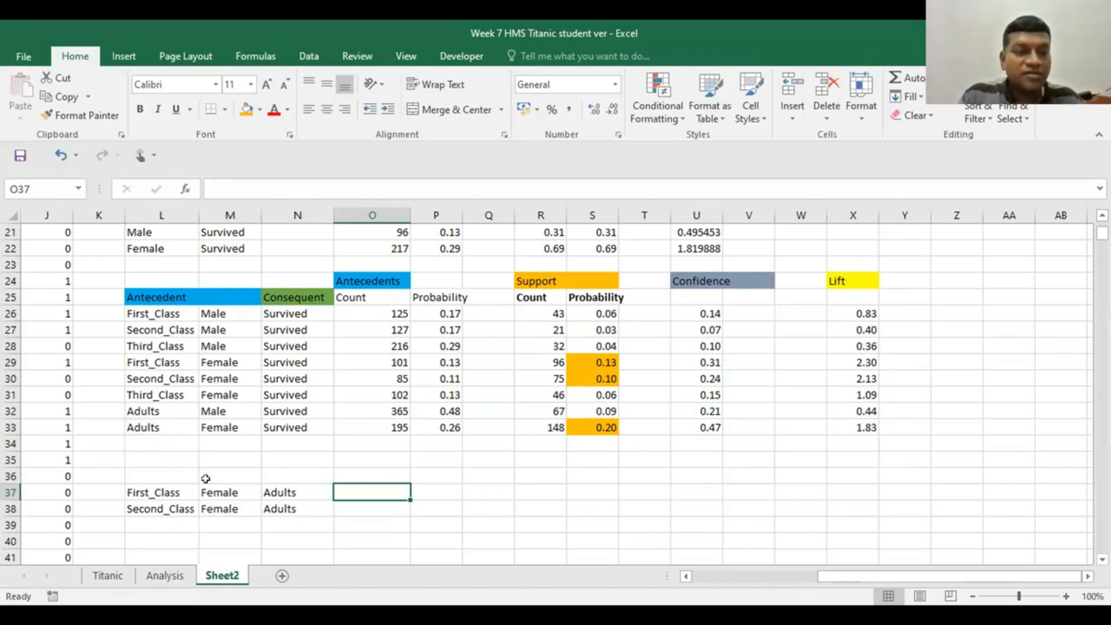
Step: Copy the Antecedent header from L25:M25 to row 36 starting at L36, and extend its light blue fill to N36
left_click_drag(141, 298, 211, 297)
key("ctrl+c")
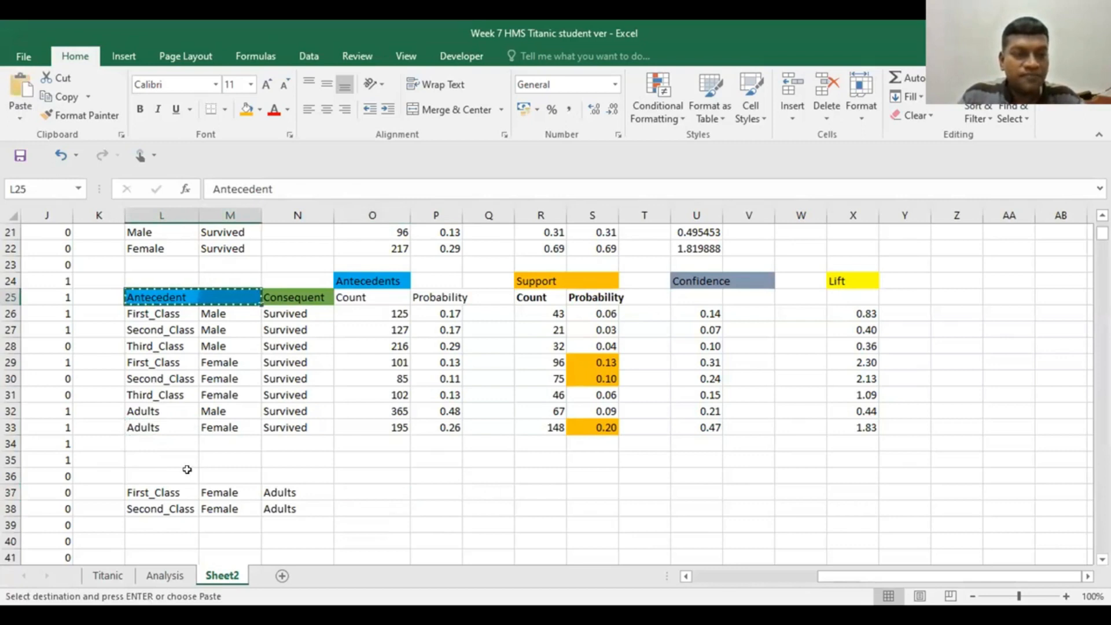
left_click_drag(167, 469, 298, 467)
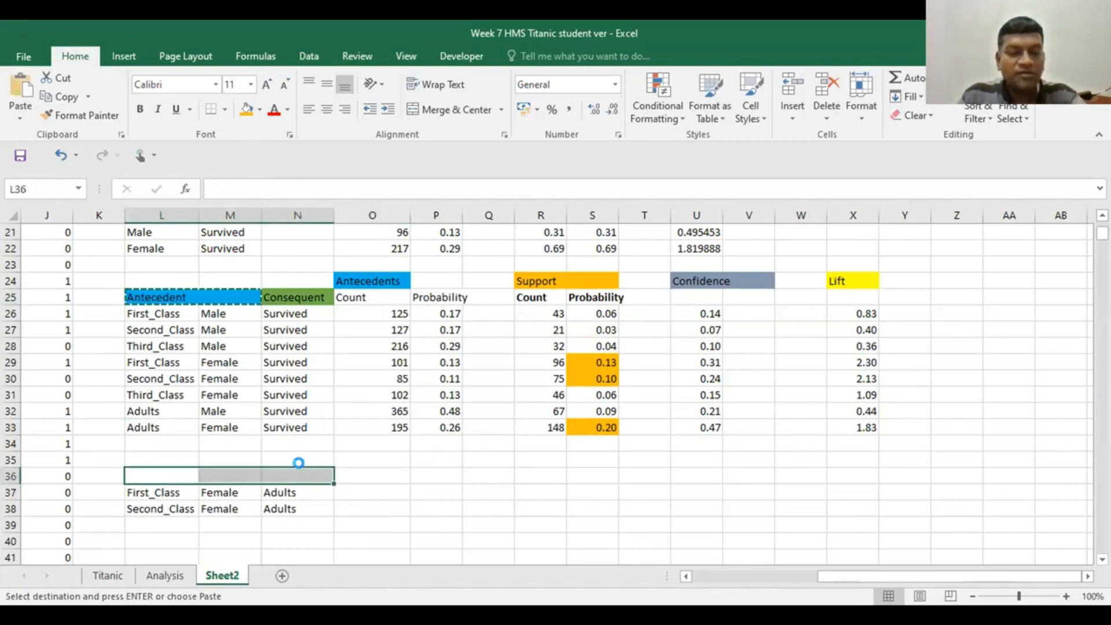
key("ctrl+v")
left_click(397, 491)
left_click(277, 473)
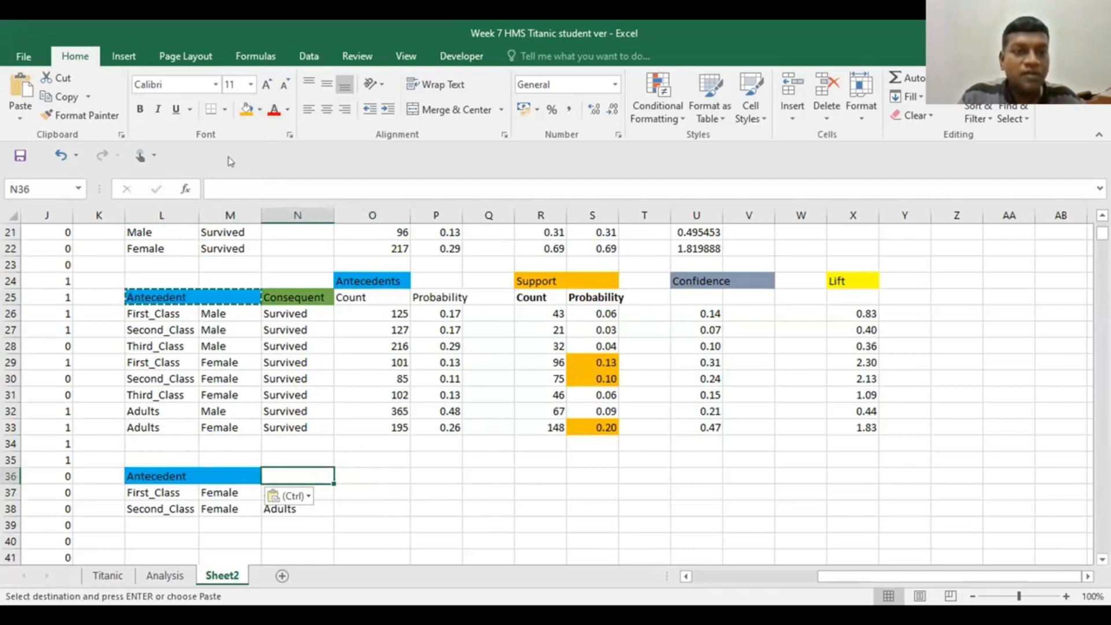
left_click(260, 110)
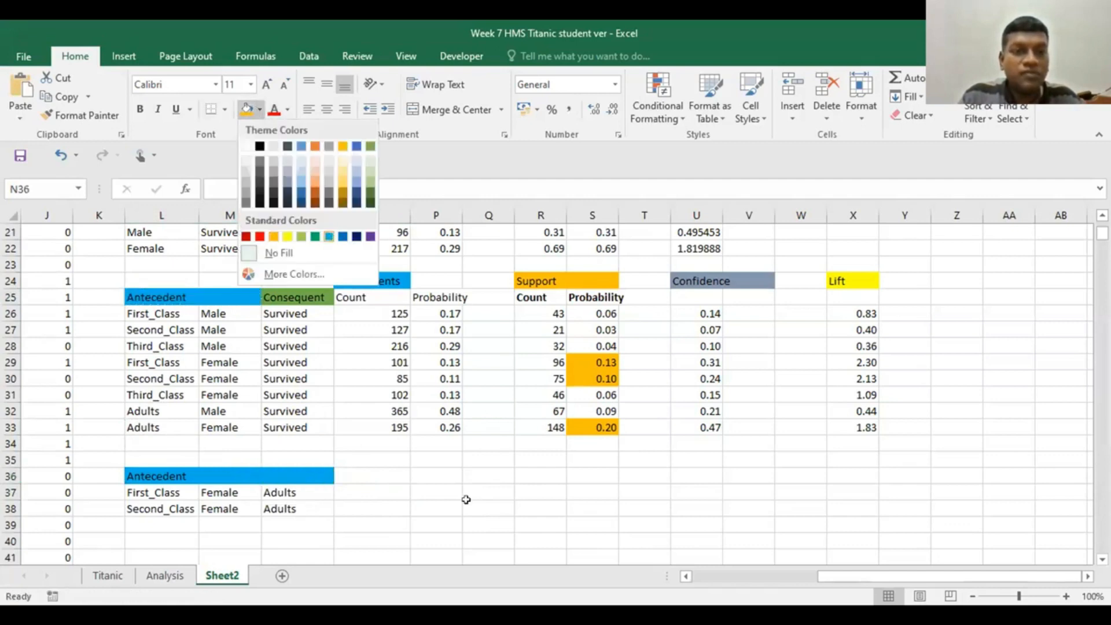
left_click(435, 473)
Step: Copy the Consequent header and two Survived labels from N25:N27 to O36:O38
left_click_drag(290, 297, 290, 326)
key("ctrl+c")
left_click(360, 471)
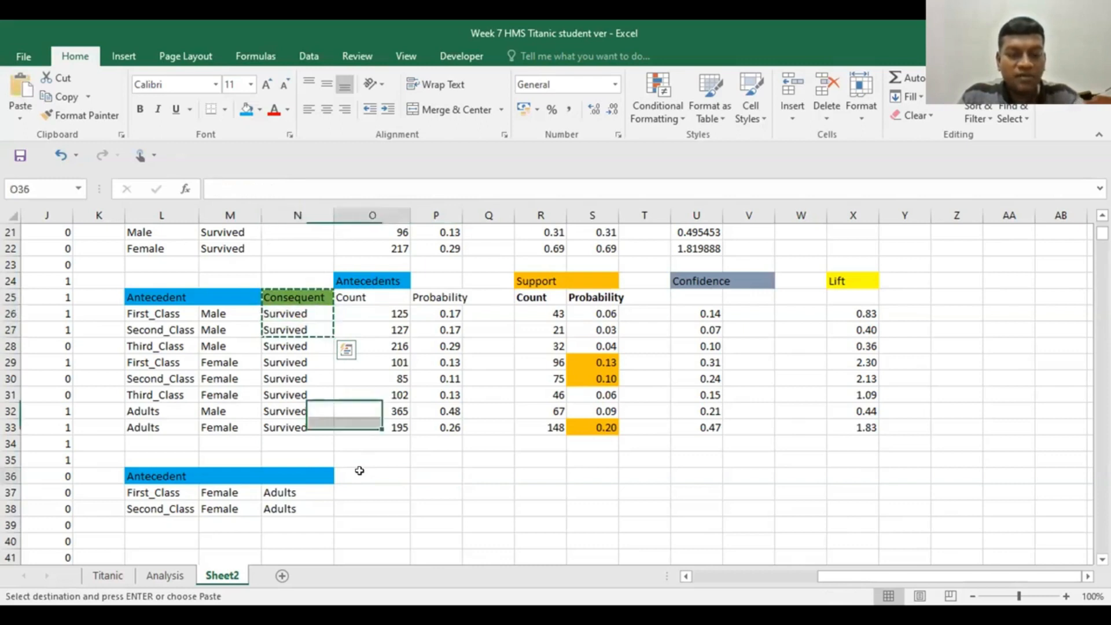
key("ctrl+v")
left_click(488, 492)
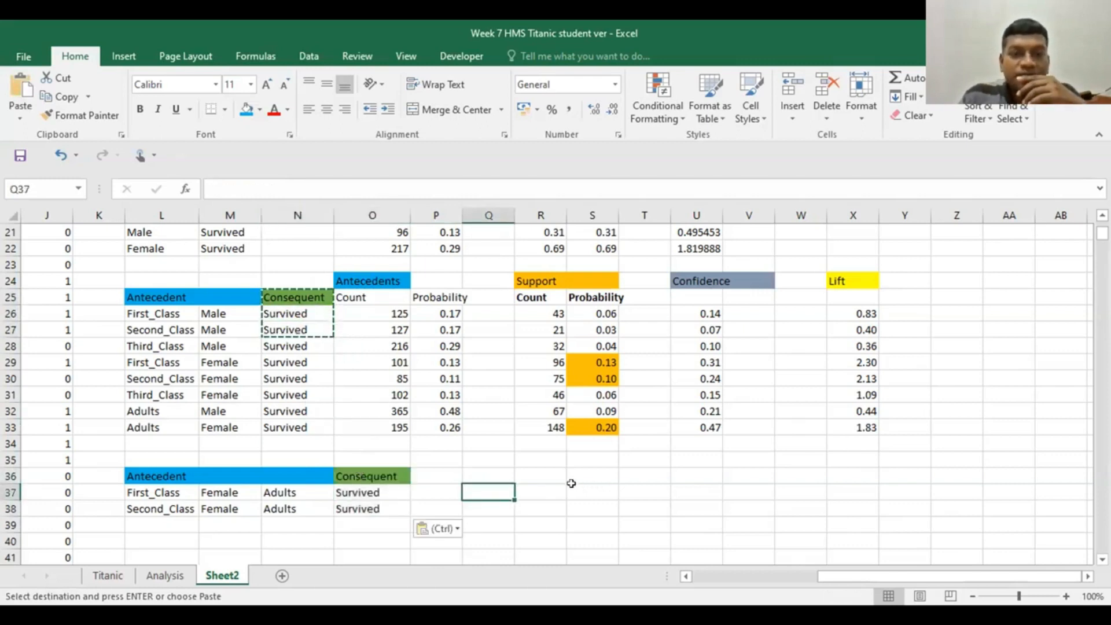
Step: Move the new three-item rule table from L36:O38 down one row to L37:O39
left_click_drag(150, 476, 372, 509)
scroll(471, 484, "down", 1)
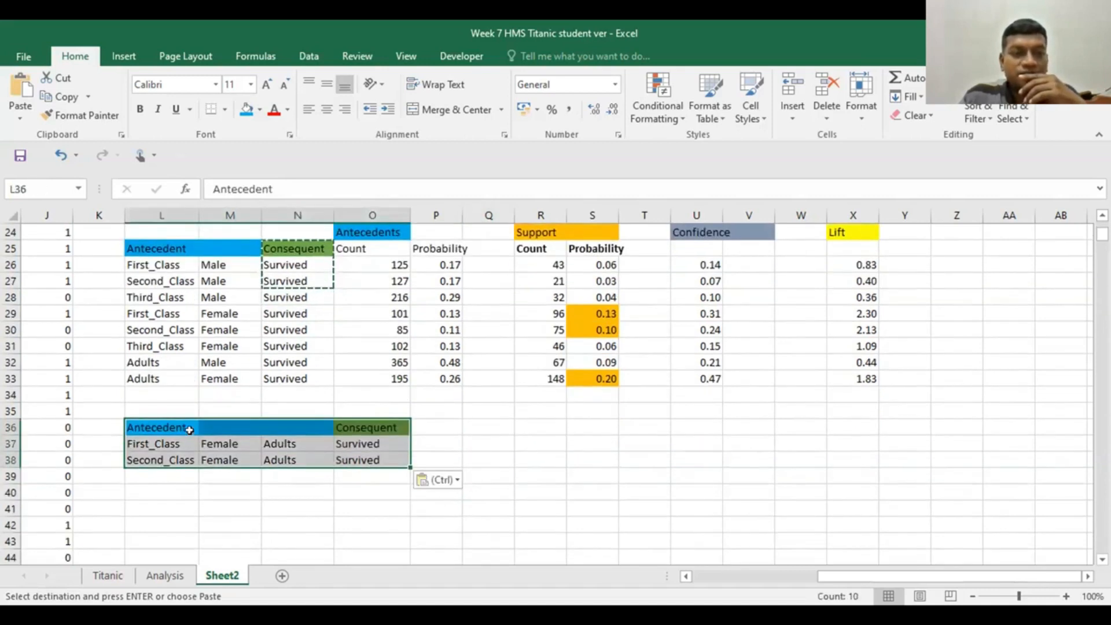
left_click_drag(180, 419, 183, 458)
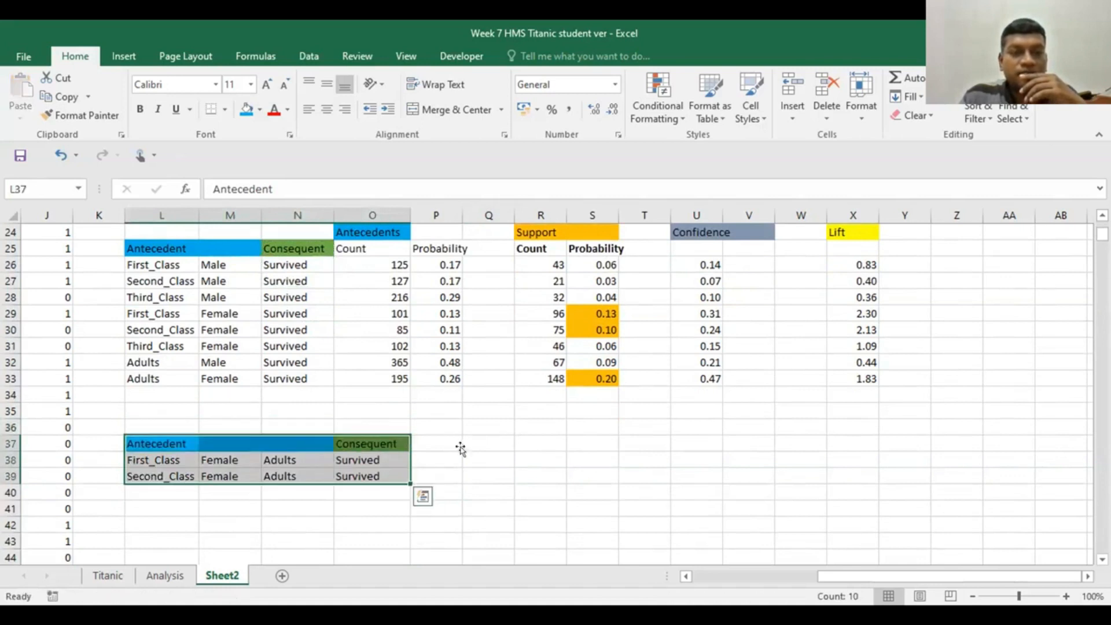
left_click(497, 455)
scroll(498, 441, "up", 1)
scroll(498, 441, "down", 1)
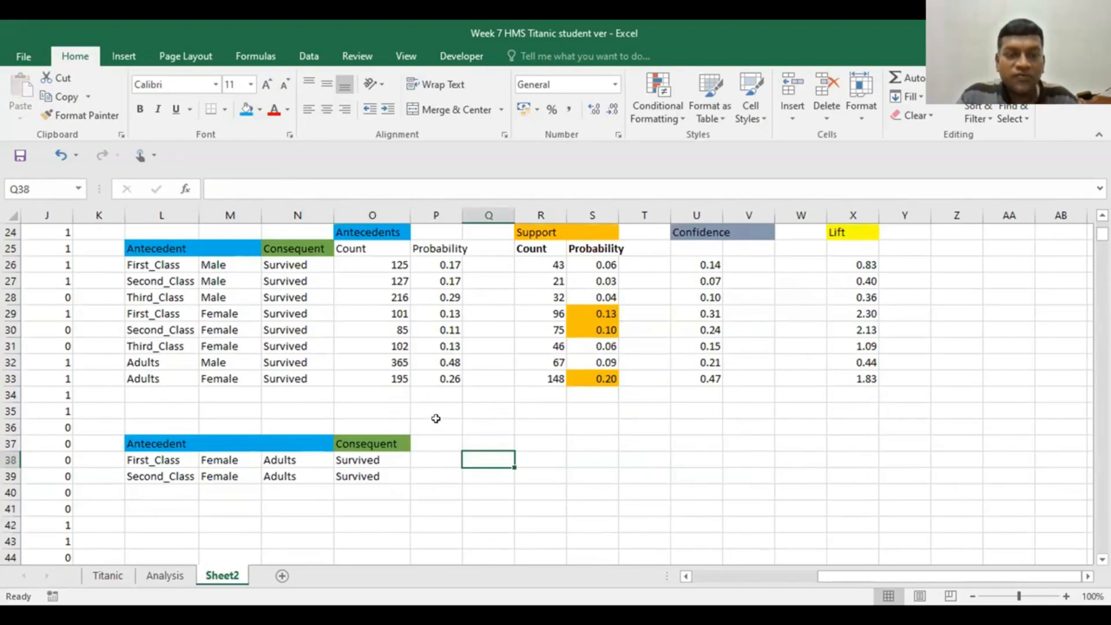
Step: Copy the Antecedents header with its Count and Probability labels from O24:P25 to P36:Q37 above the three-item rules
left_click_drag(360, 232, 414, 247)
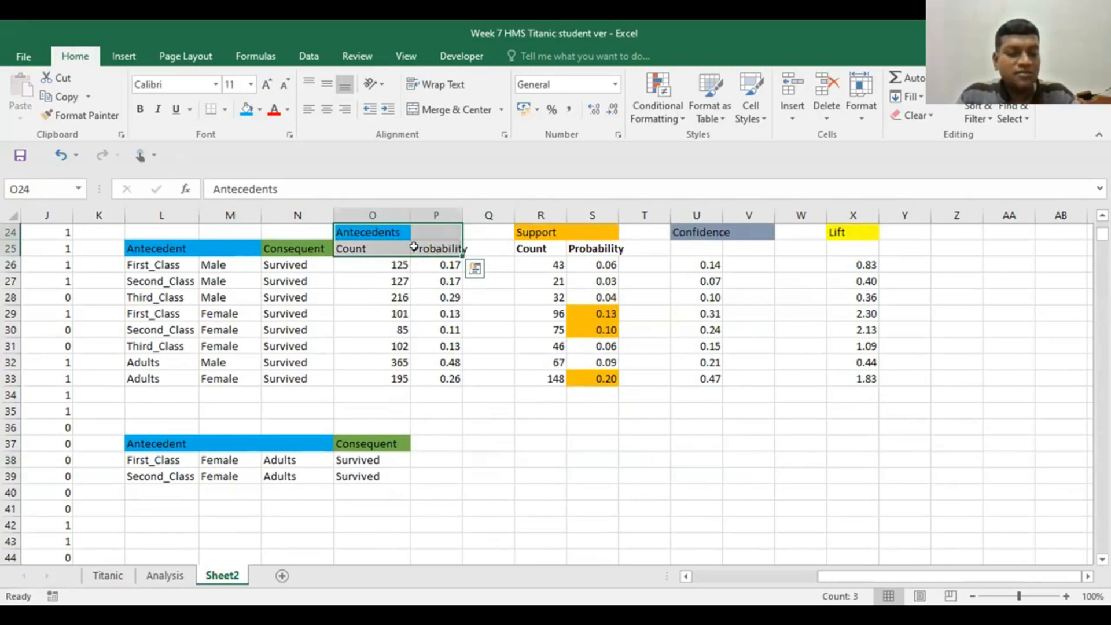
key("ctrl+c")
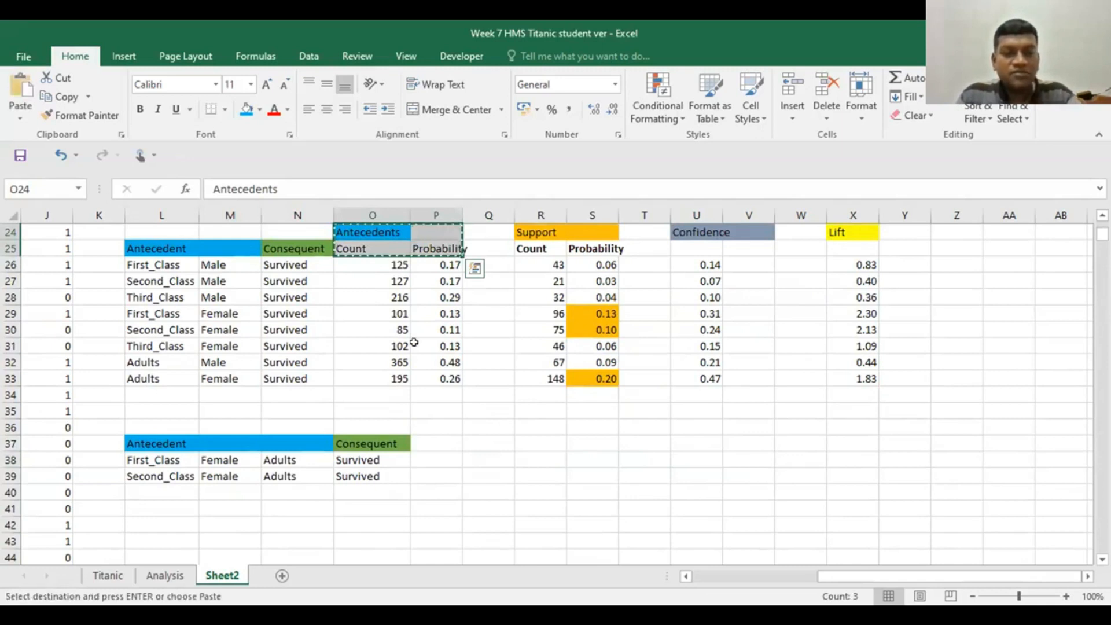
left_click(424, 419)
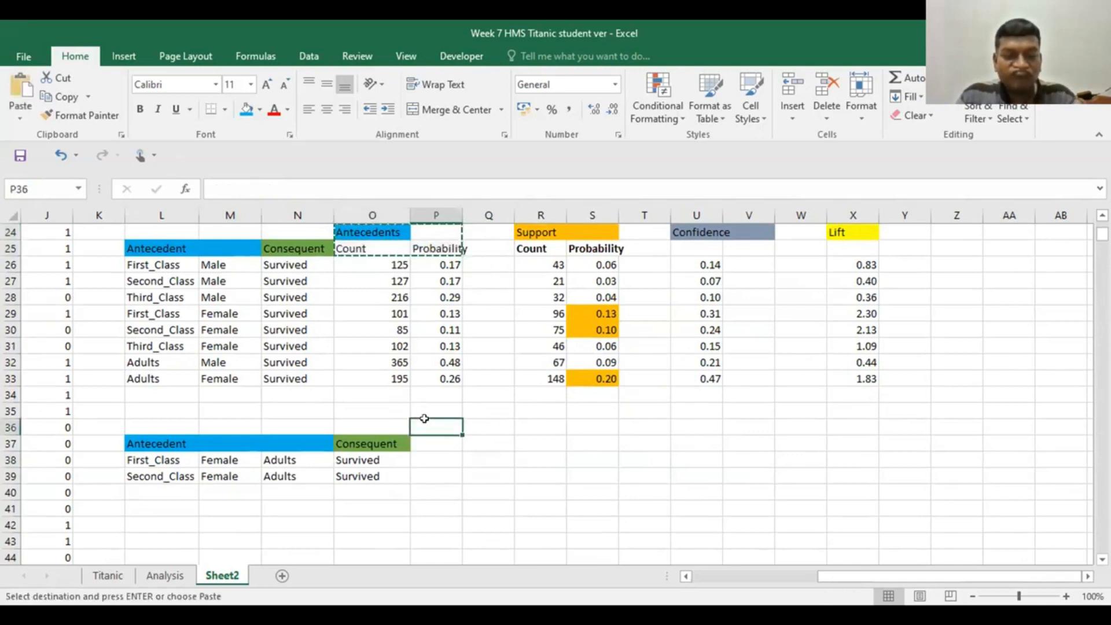
key("ctrl+v")
left_click(633, 455)
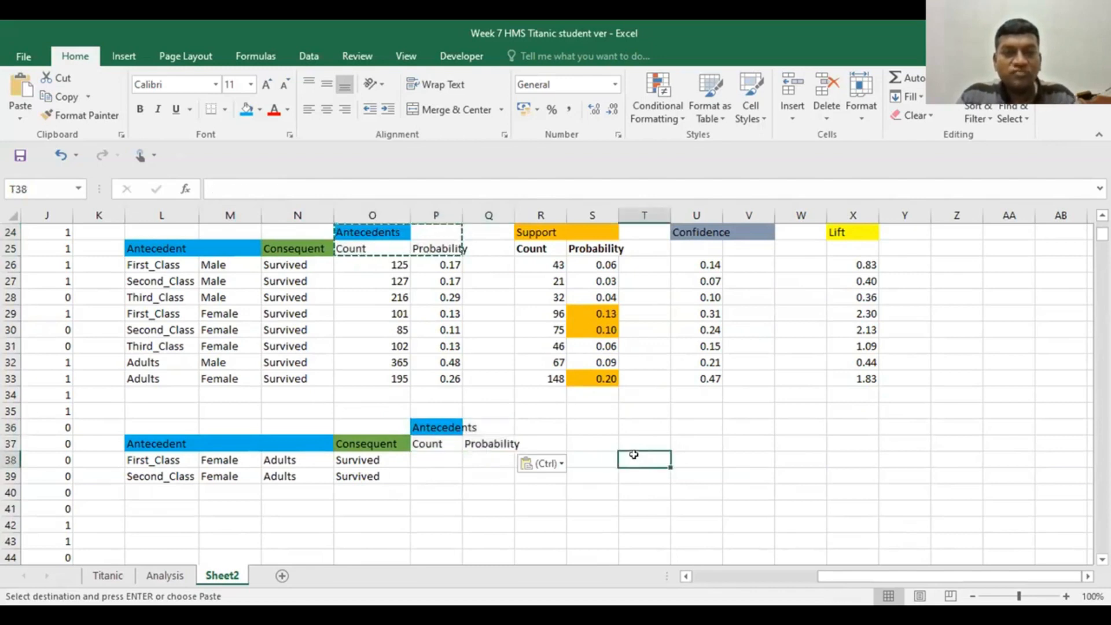
Step: Begin a COUNTIFS formula in P38 with INDIRECT(L38) as the first criteria range and "1" as its criterion
left_click(434, 457)
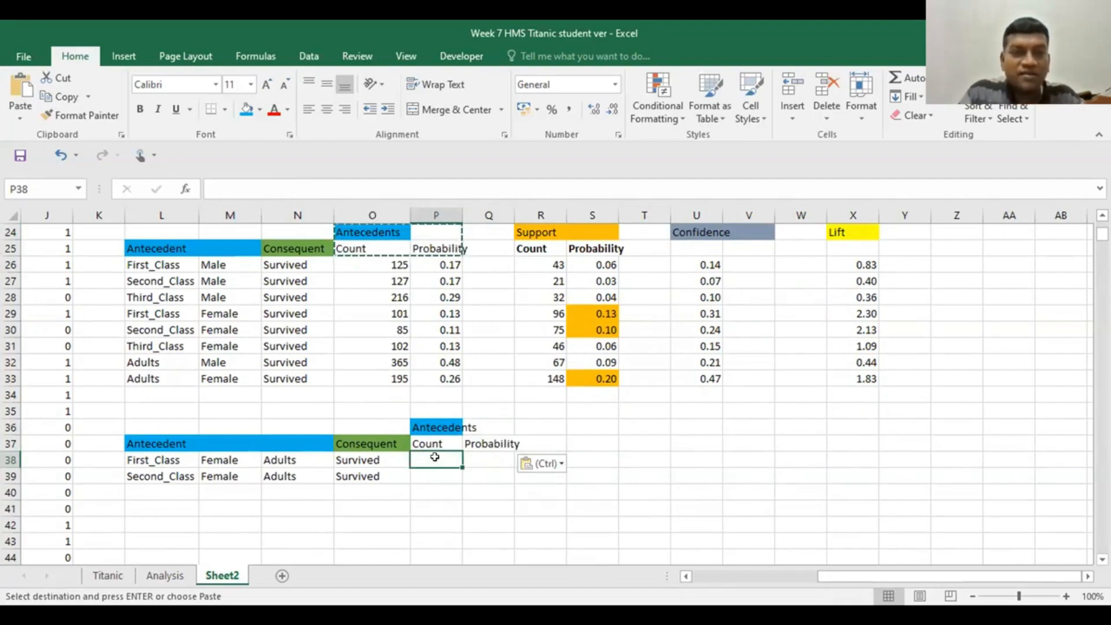
key("Escape")
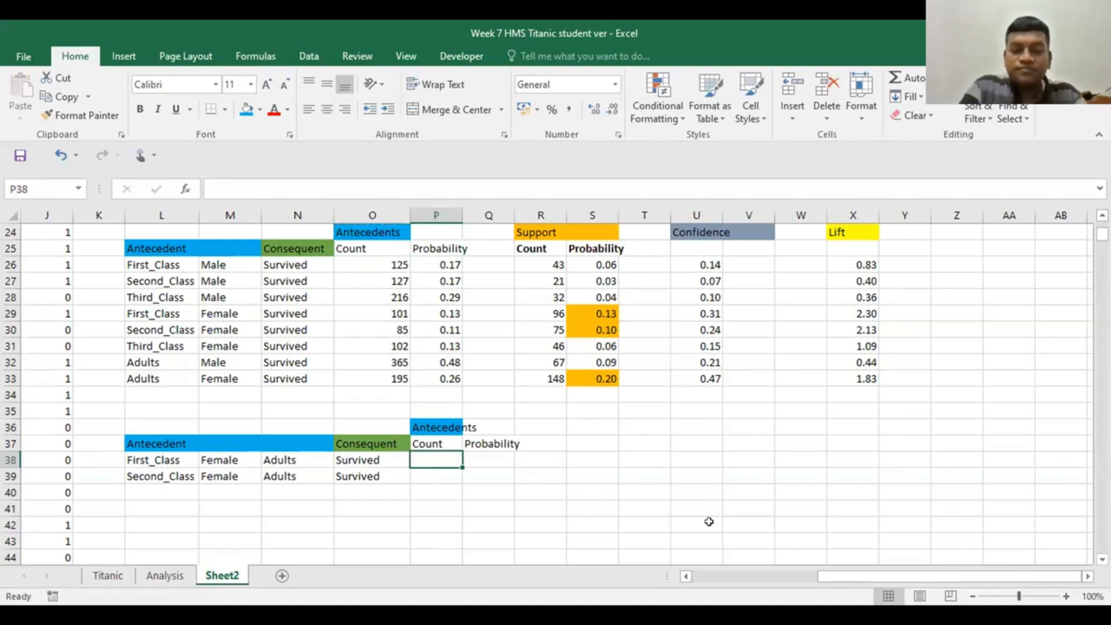
type("=")
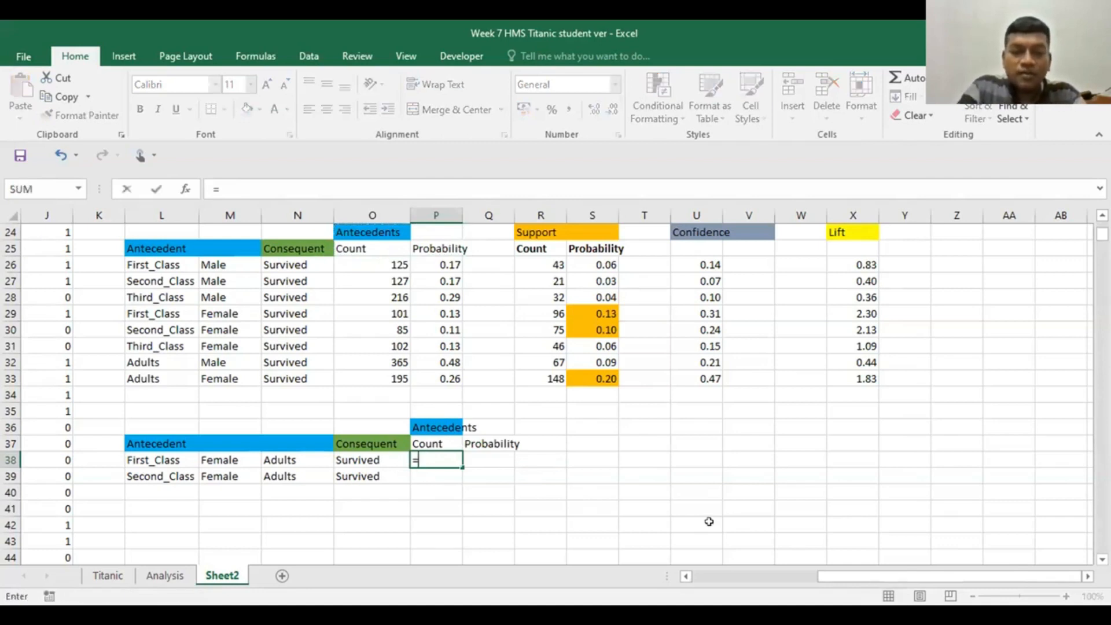
type("cou")
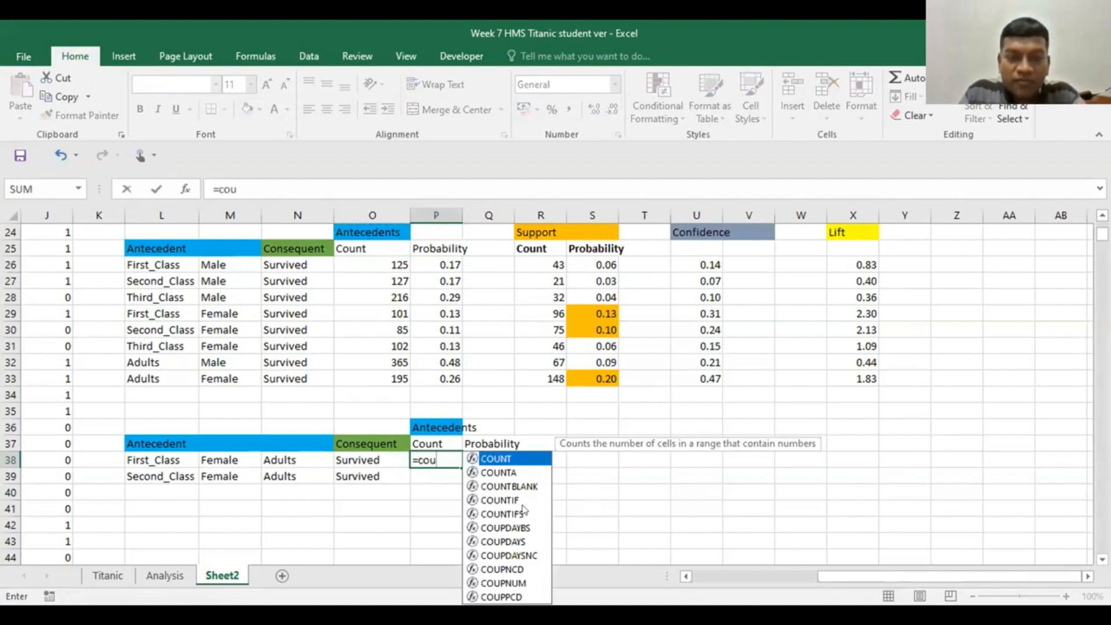
key("Down")
key("Down")
key("Down")
key("Down")
key("Tab")
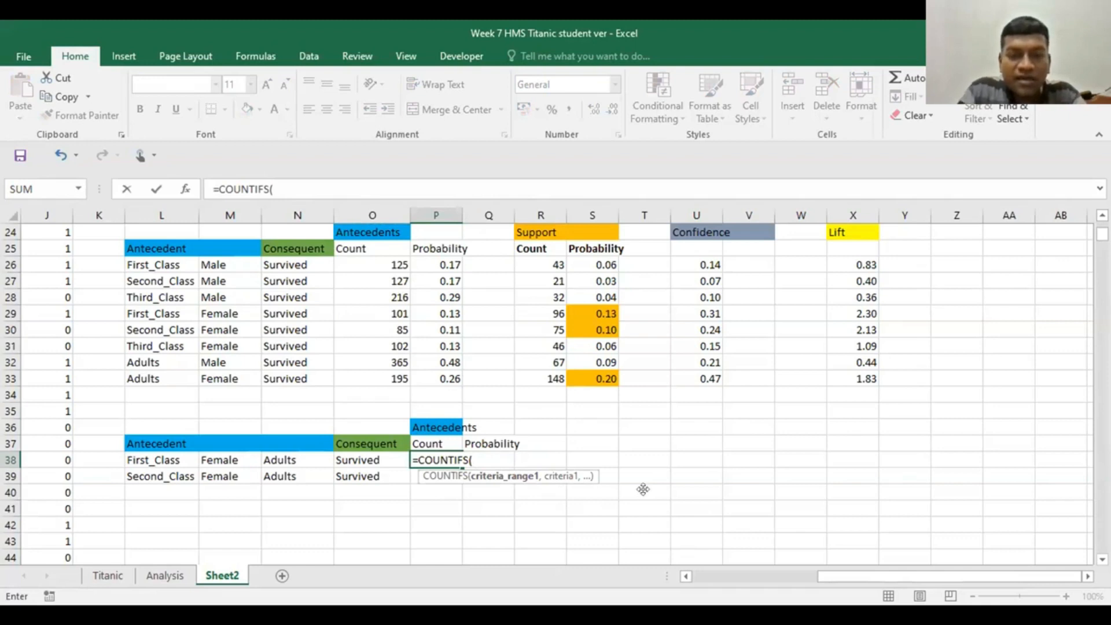
type("ind")
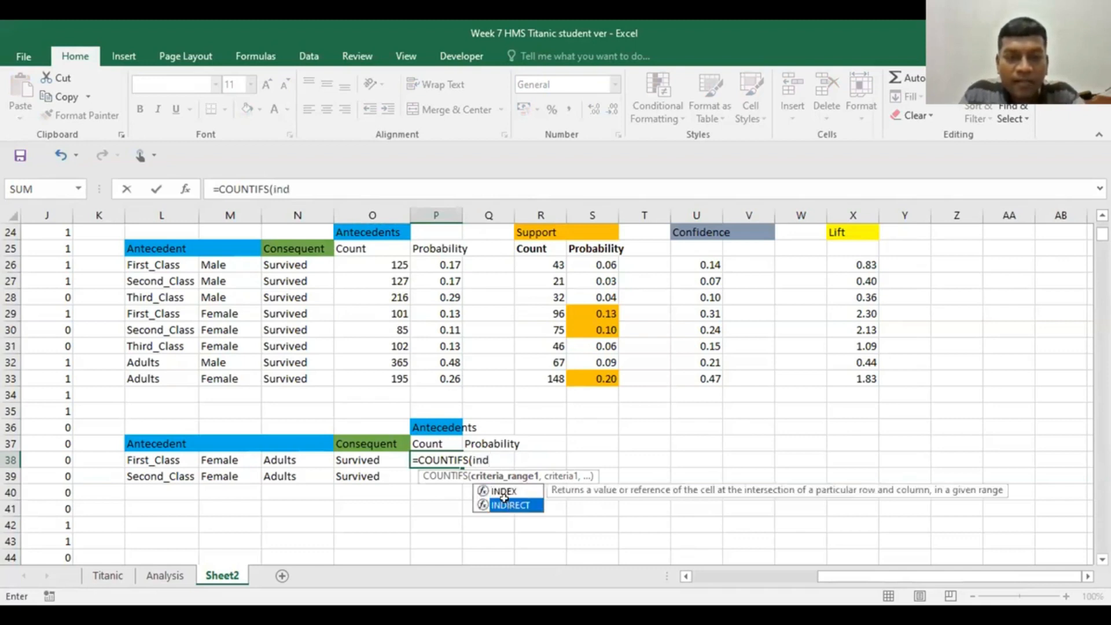
key("Tab")
left_click(165, 460)
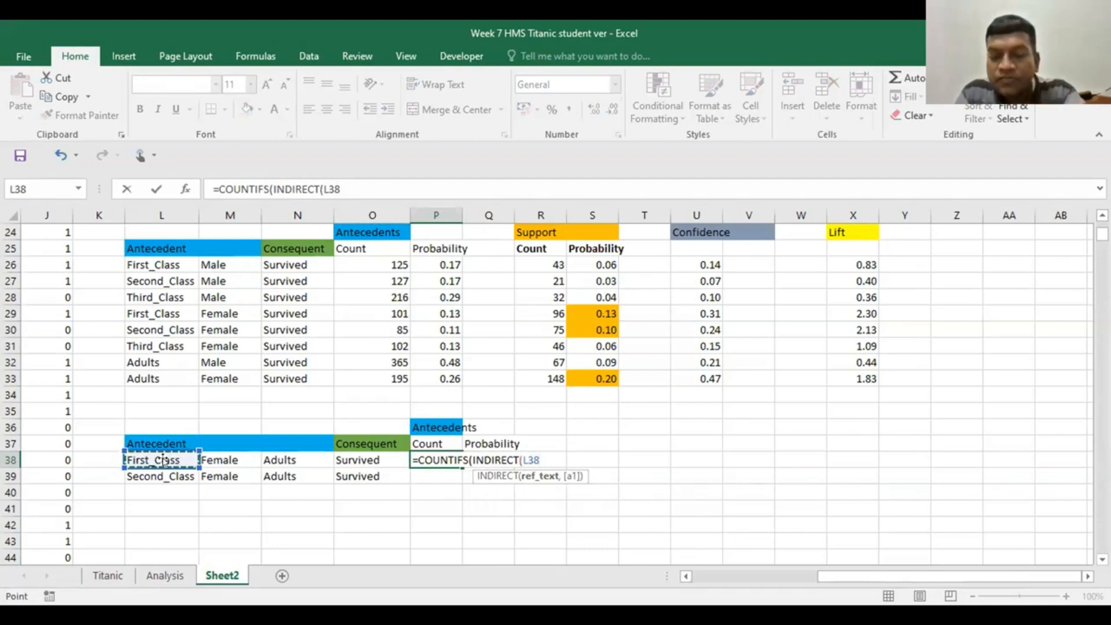
type("),\"1")
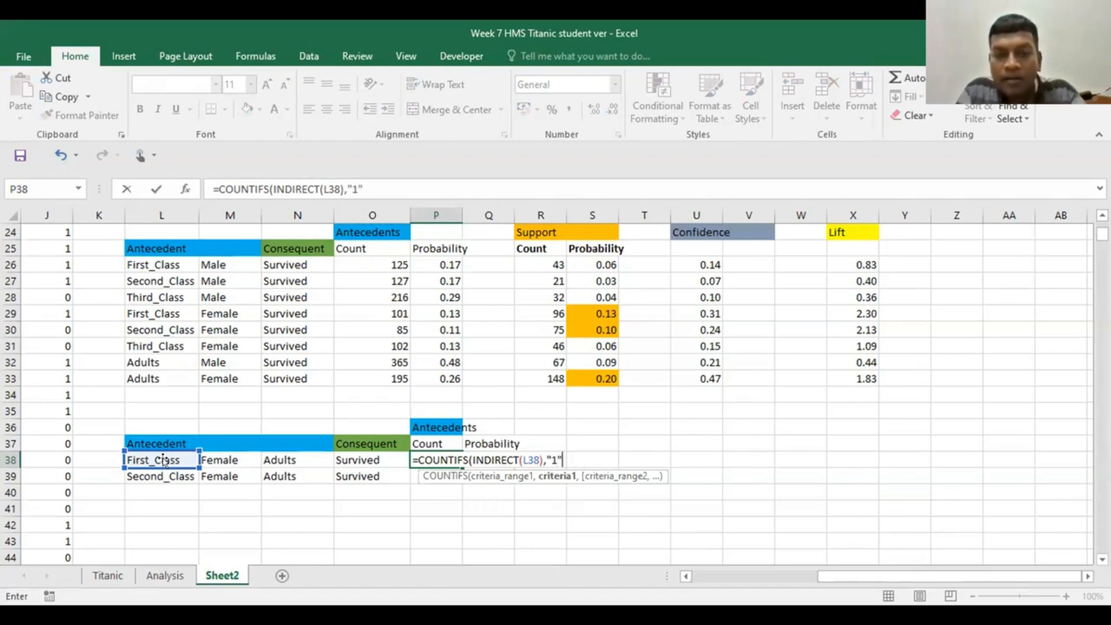
Step: Add INDIRECT(M38) with criterion "1" as the second criteria pair of the P38 COUNTIFS formula
type("\",in")
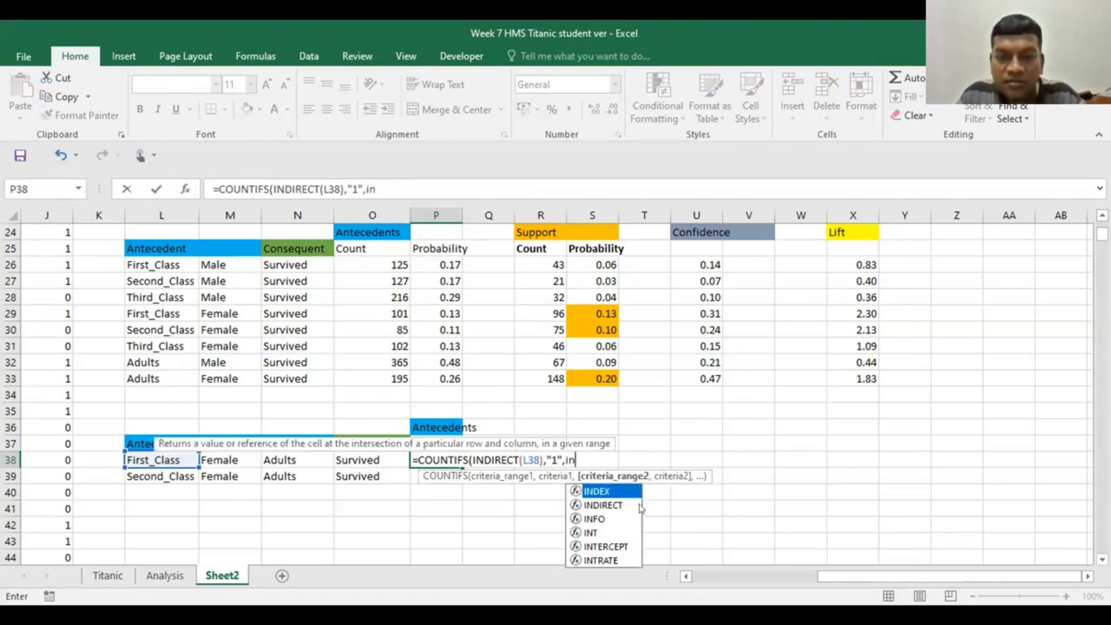
left_click(617, 505)
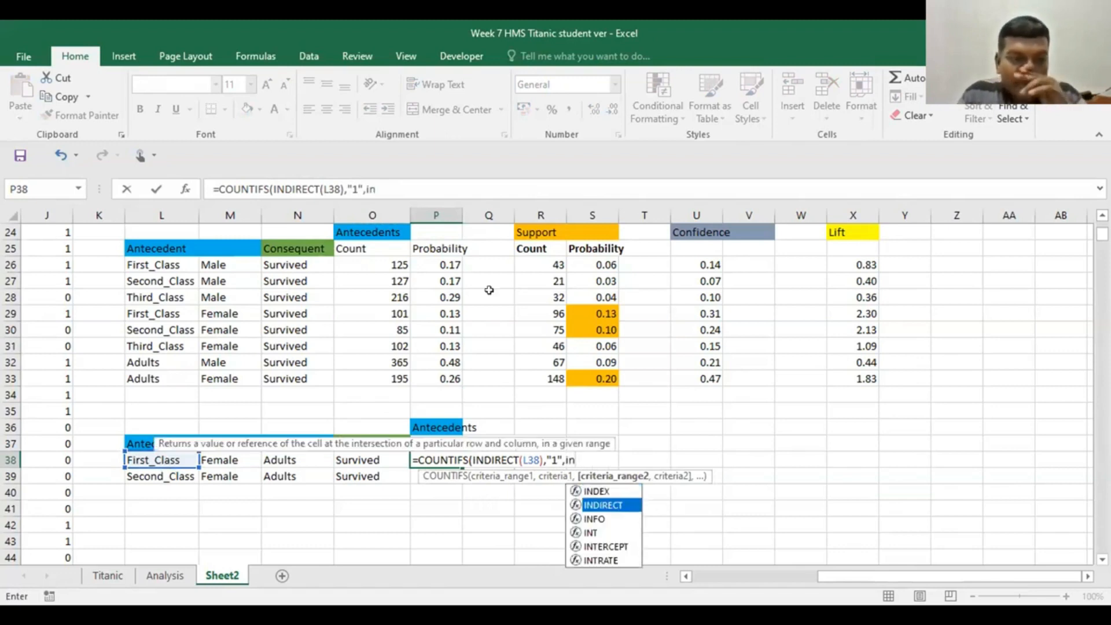
key("Tab")
left_click(220, 458)
type(")")
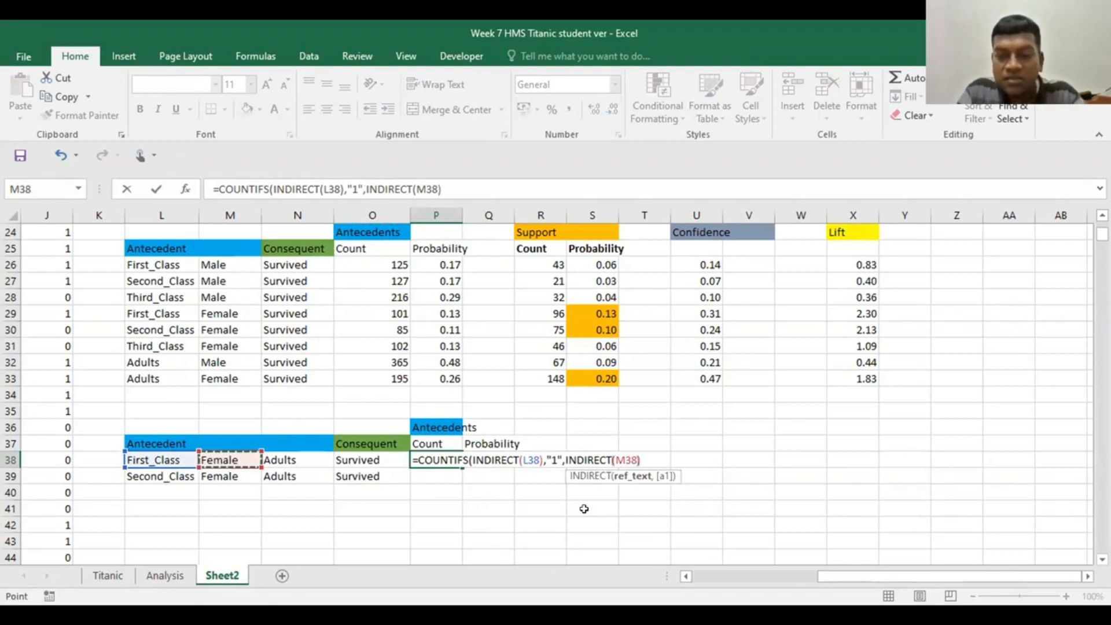
type(",\"1")
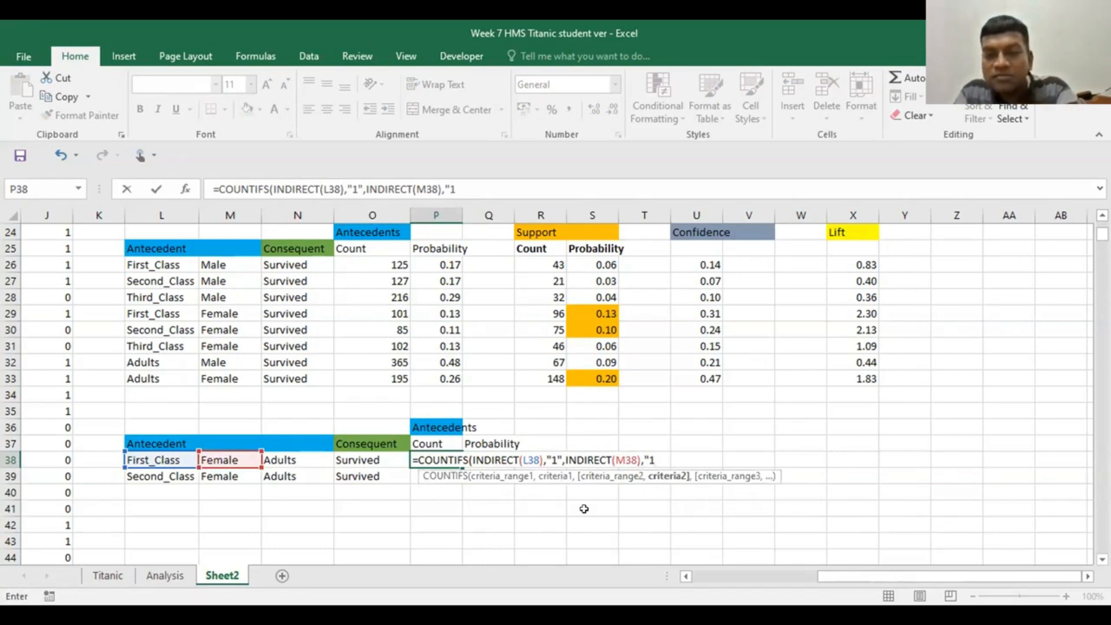
type("\",")
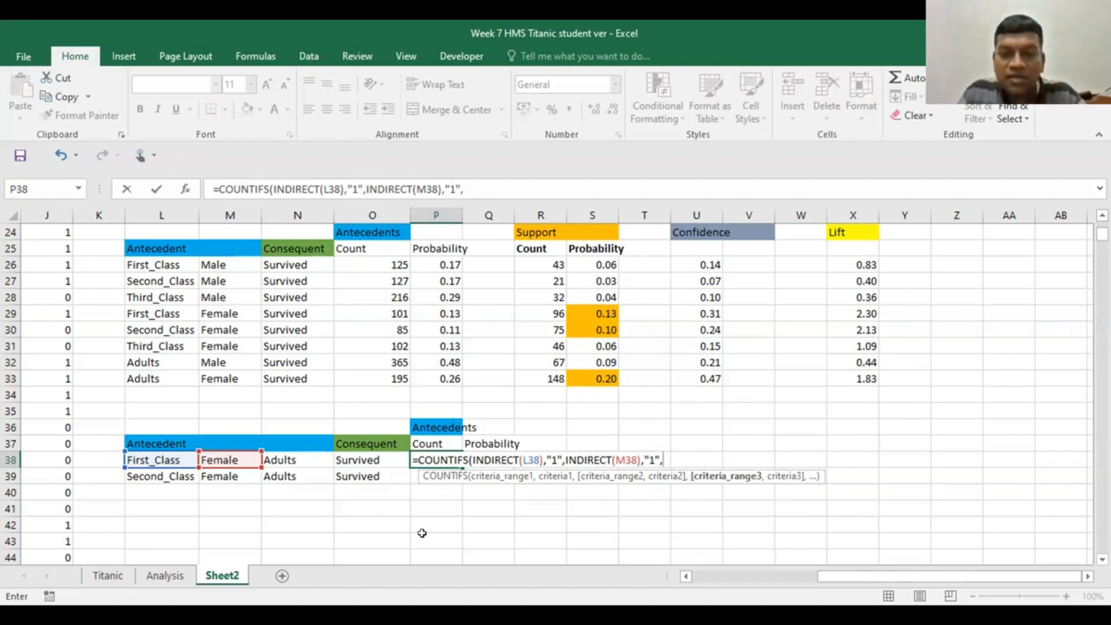
Step: Add INDIRECT(N38) with criterion "1" as the third criteria pair and complete the COUNTIFS formula in P38
type("ind")
left_click(670, 471)
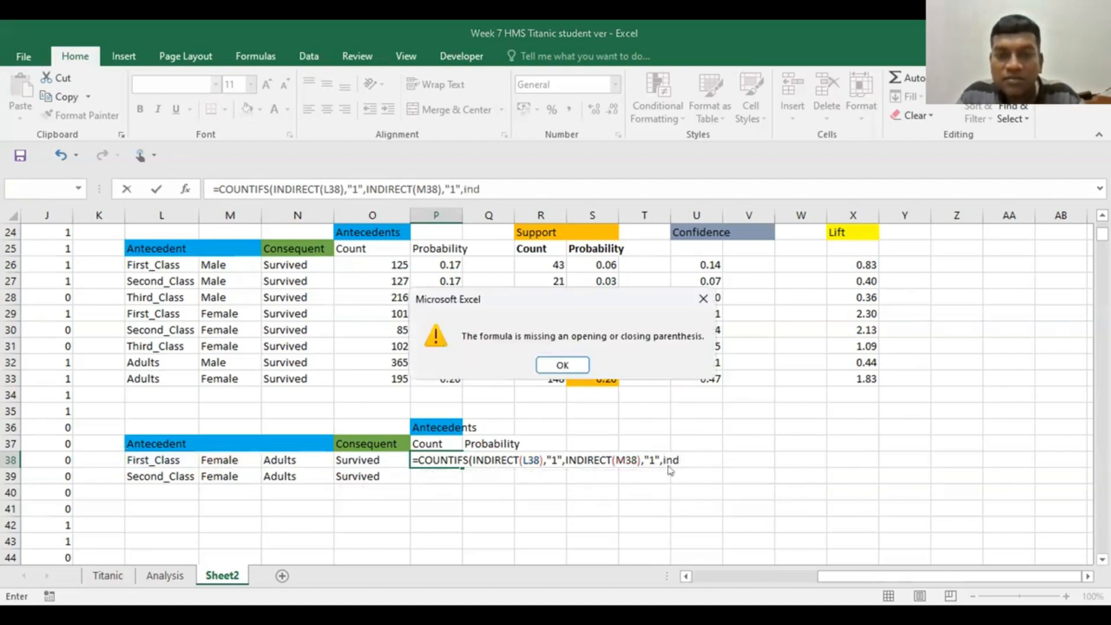
key("Return")
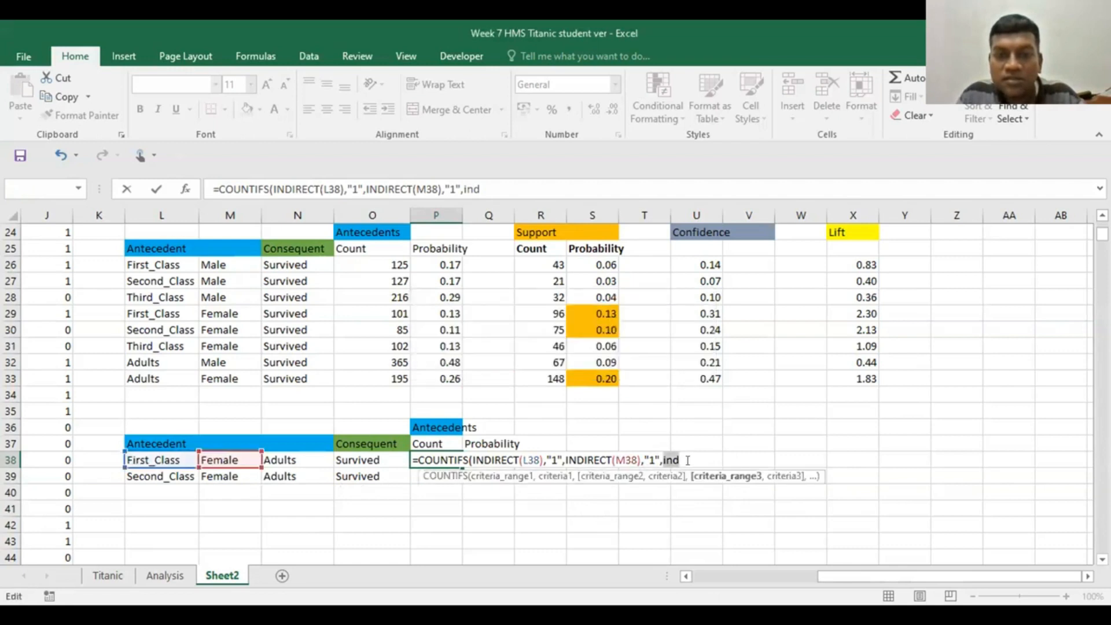
key("BackSpace")
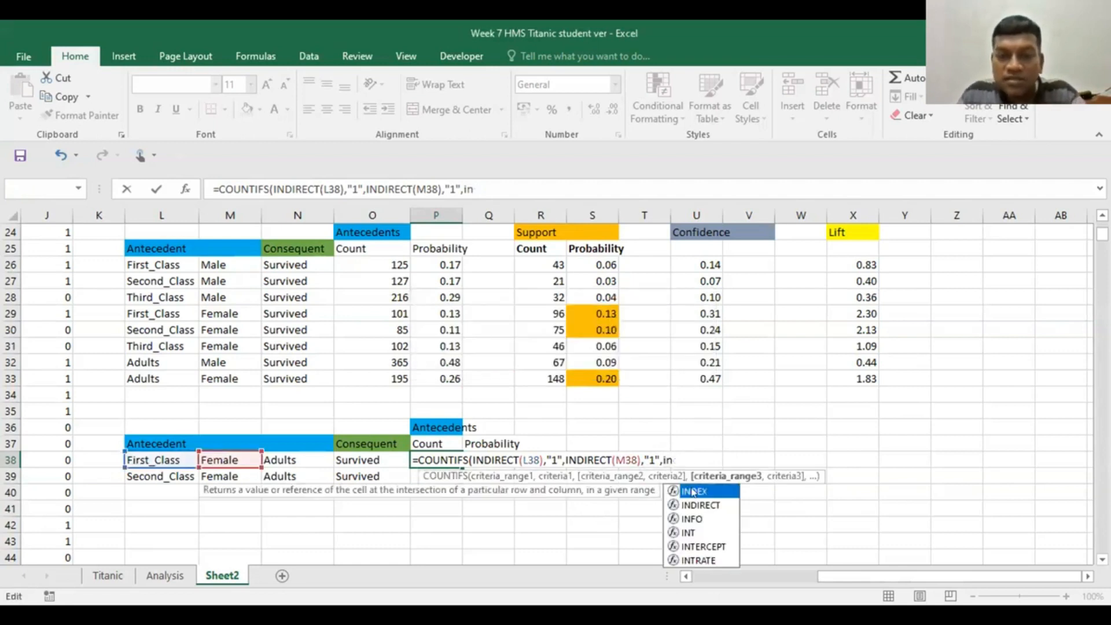
left_click(694, 506)
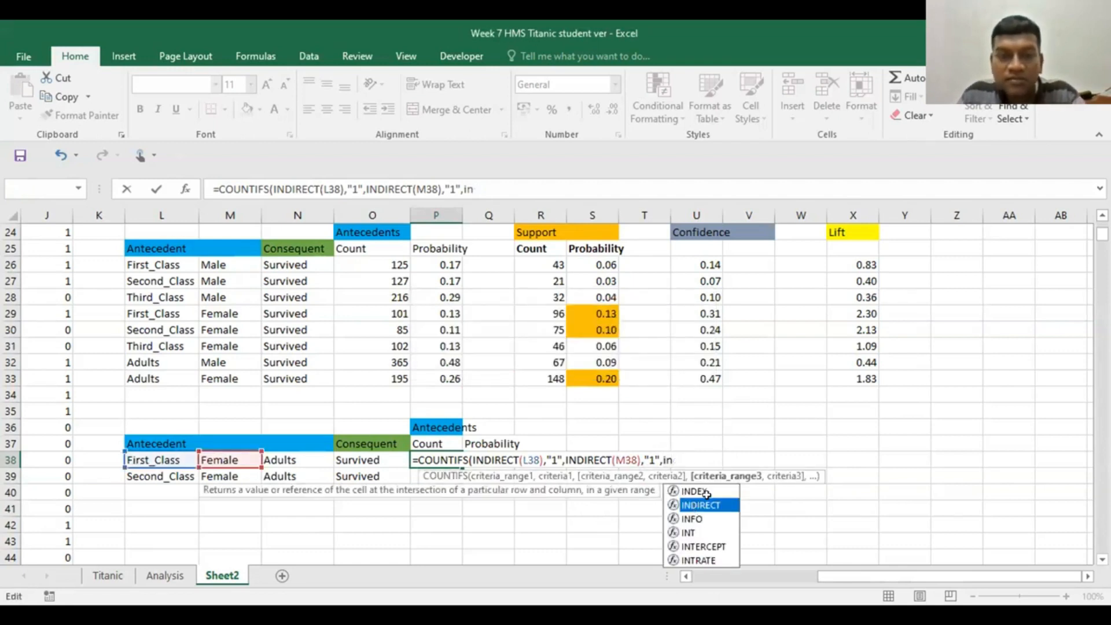
key("Tab")
left_click(282, 459)
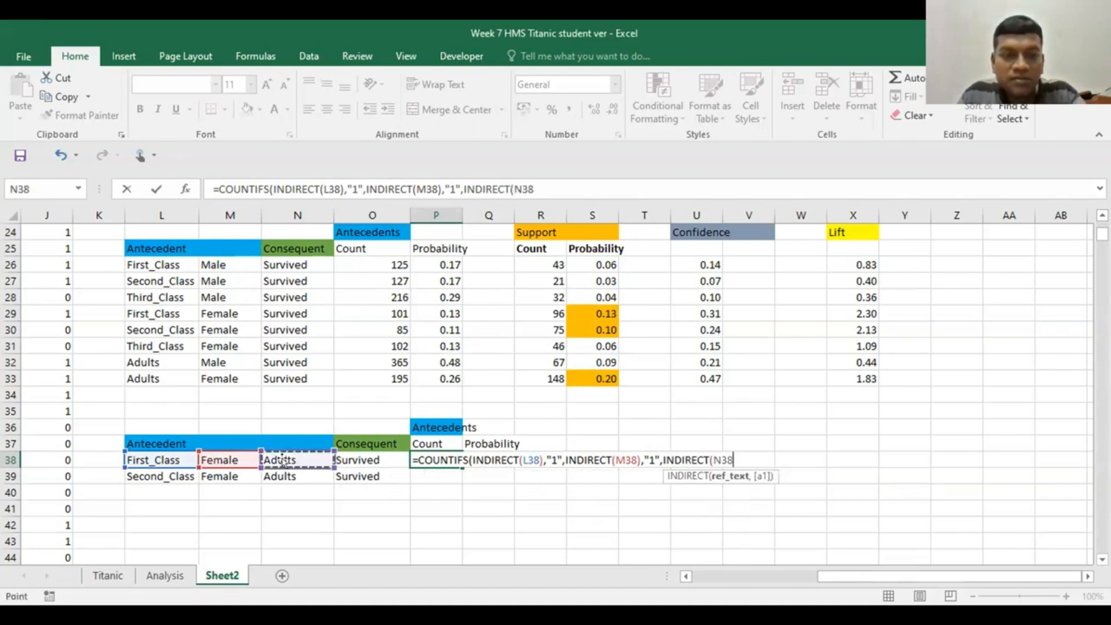
type(")")
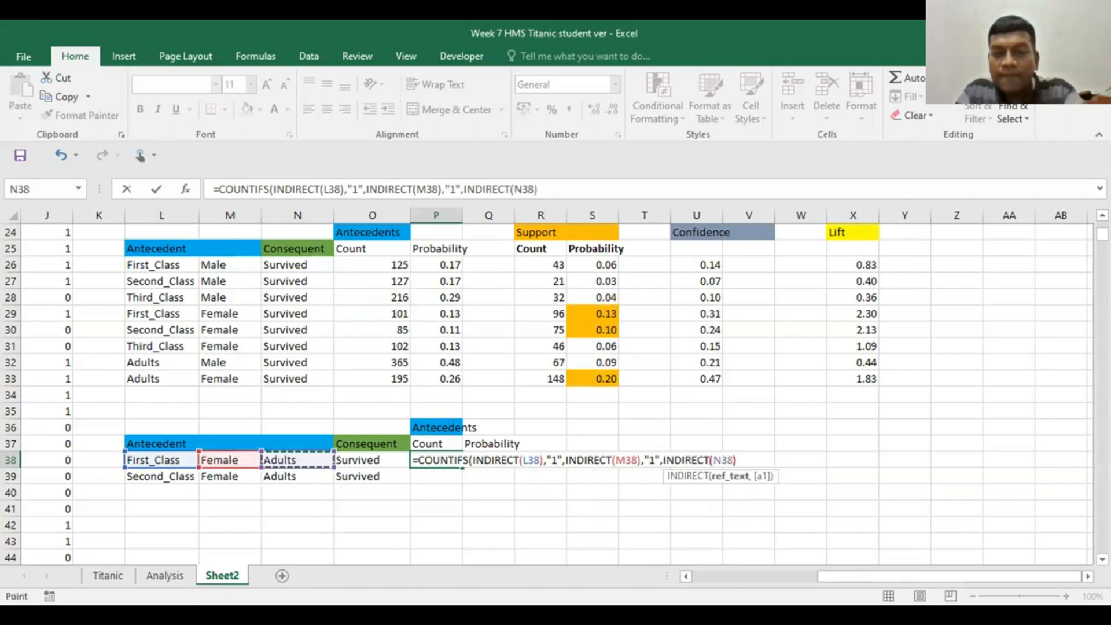
type(",\"1")
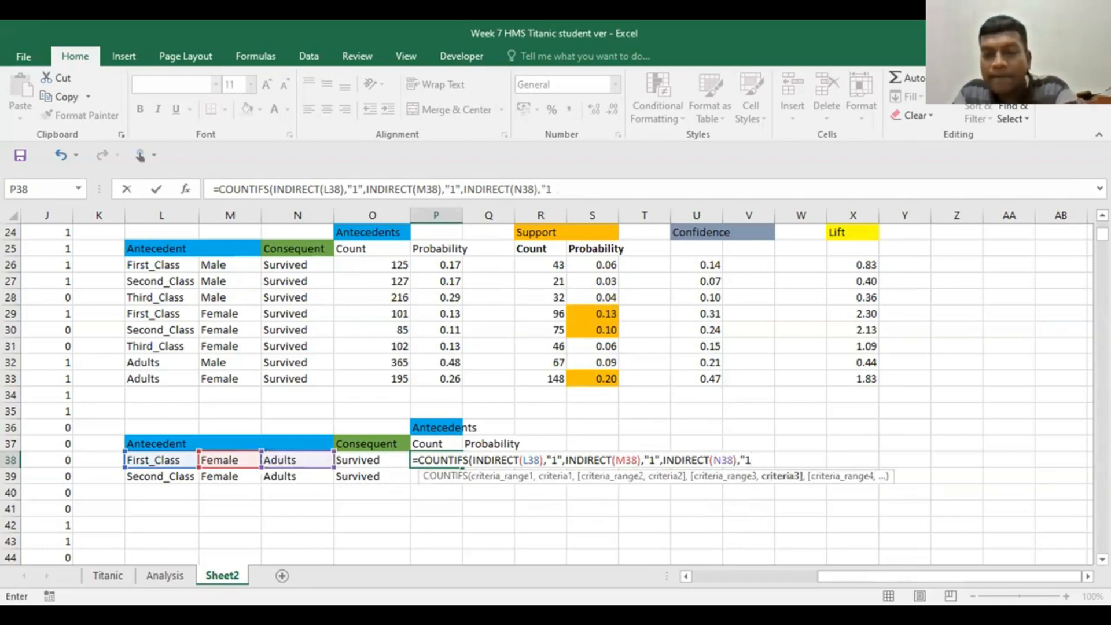
type("\")")
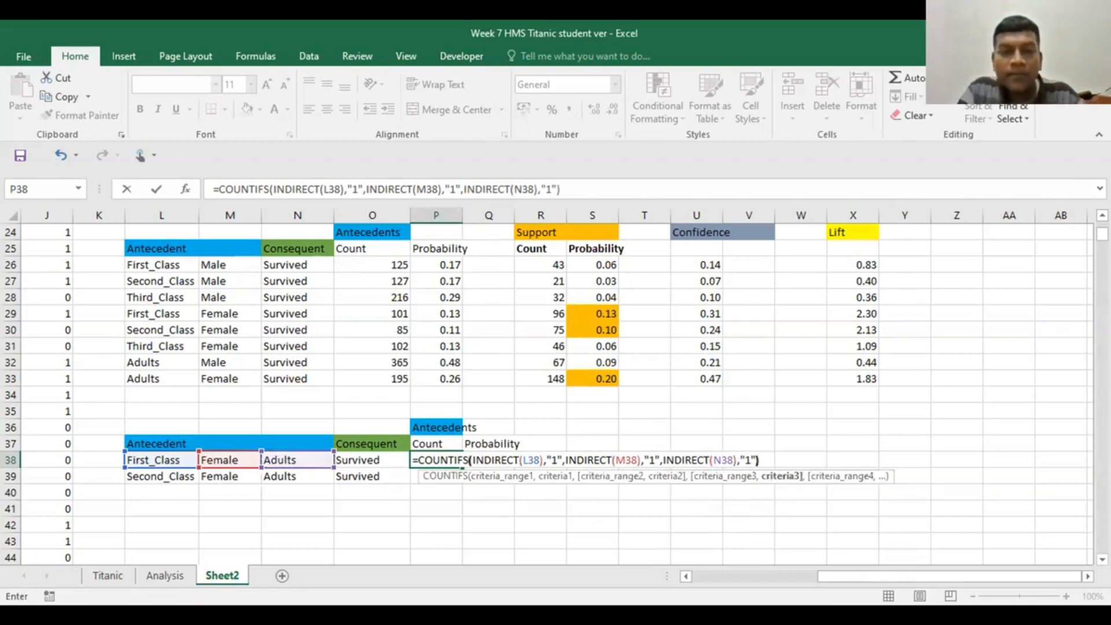
key("Return")
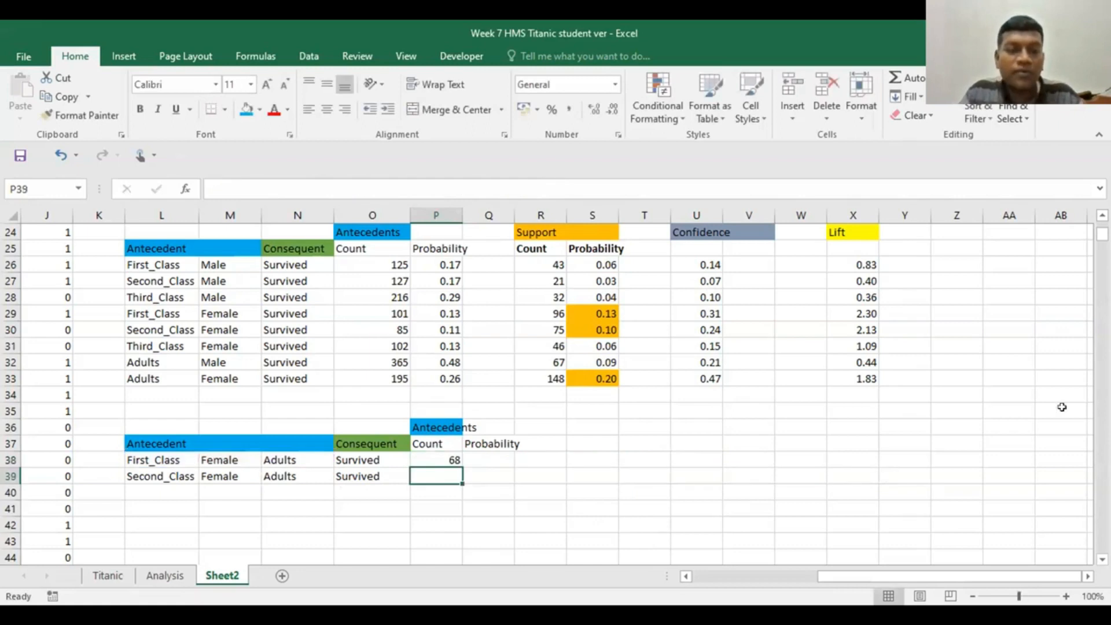
Step: Fill the antecedent count formula from P38 down to P39 for the Second_Class rule
left_click(426, 457)
left_click_drag(456, 466, 541, 481)
left_click(564, 480)
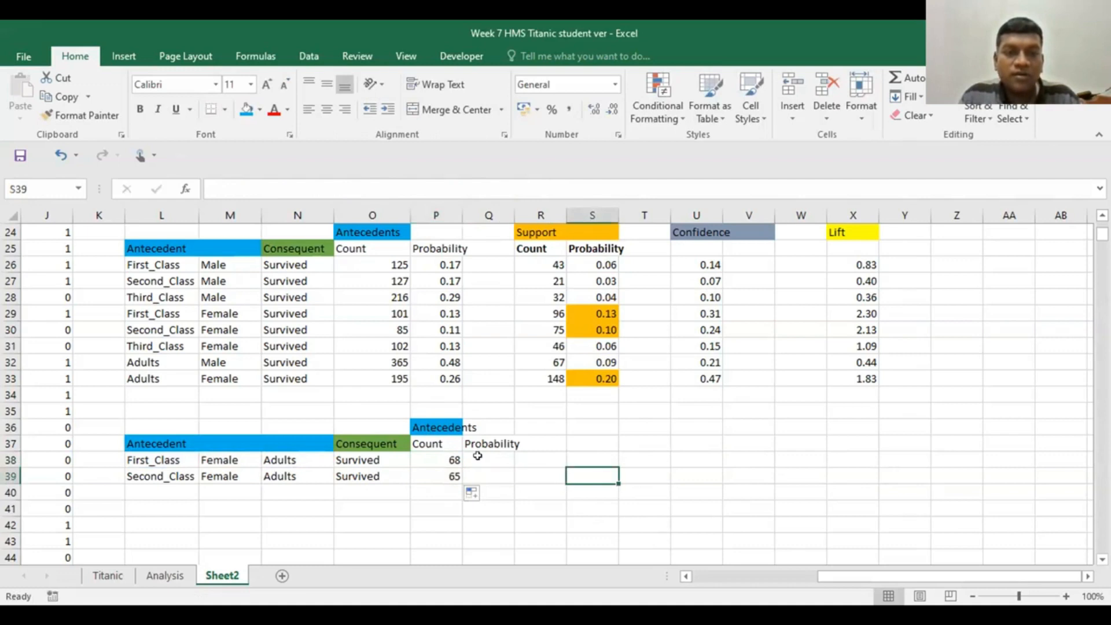
Step: Calculate the First_Class rule's antecedent probability in Q38 with =P38/$N$11, keeping the total as an absolute reference
left_click(477, 456)
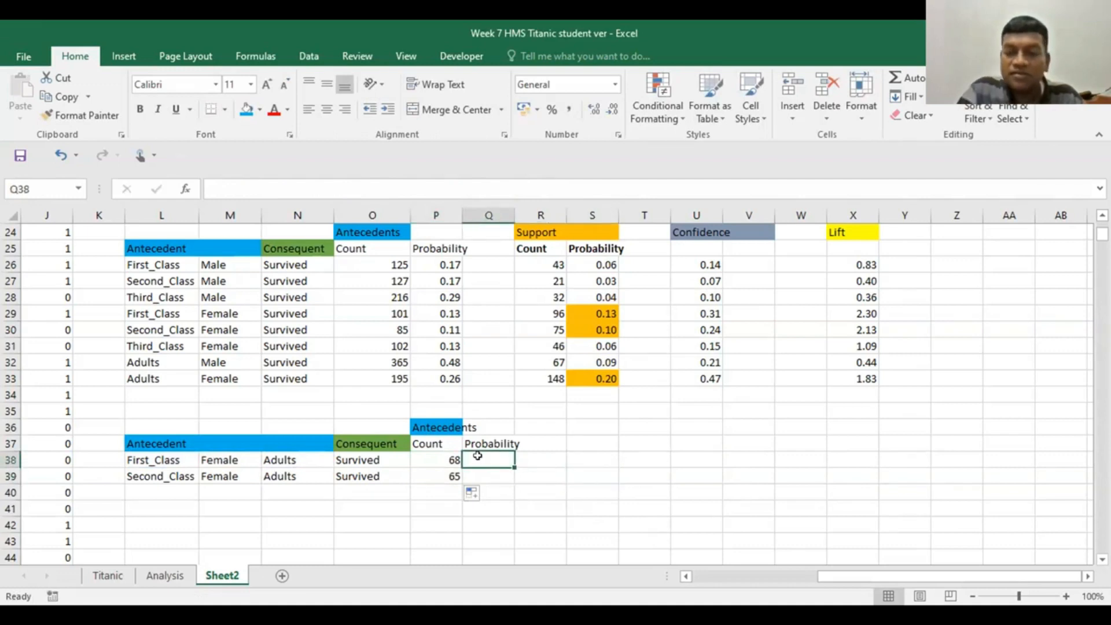
type("=")
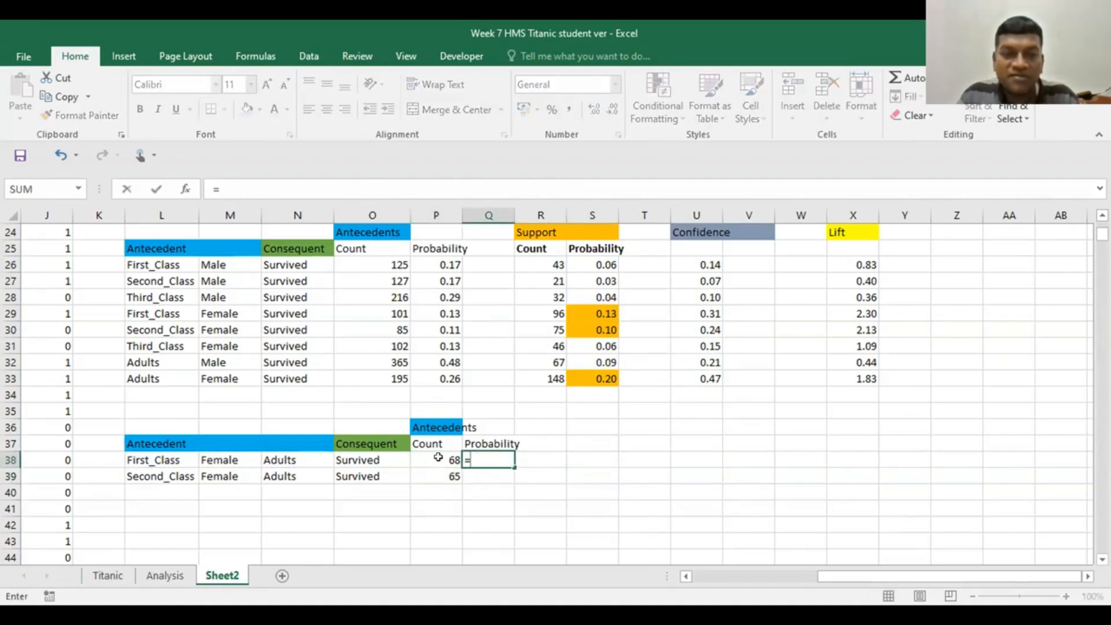
left_click(438, 458)
type("/")
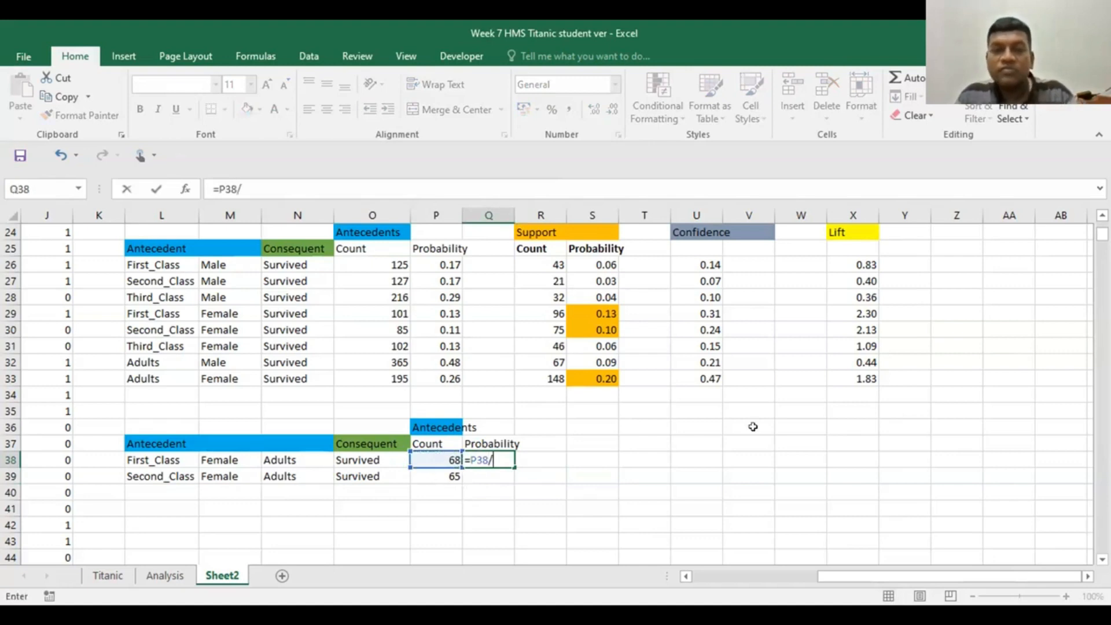
scroll(753, 428, "up", 5)
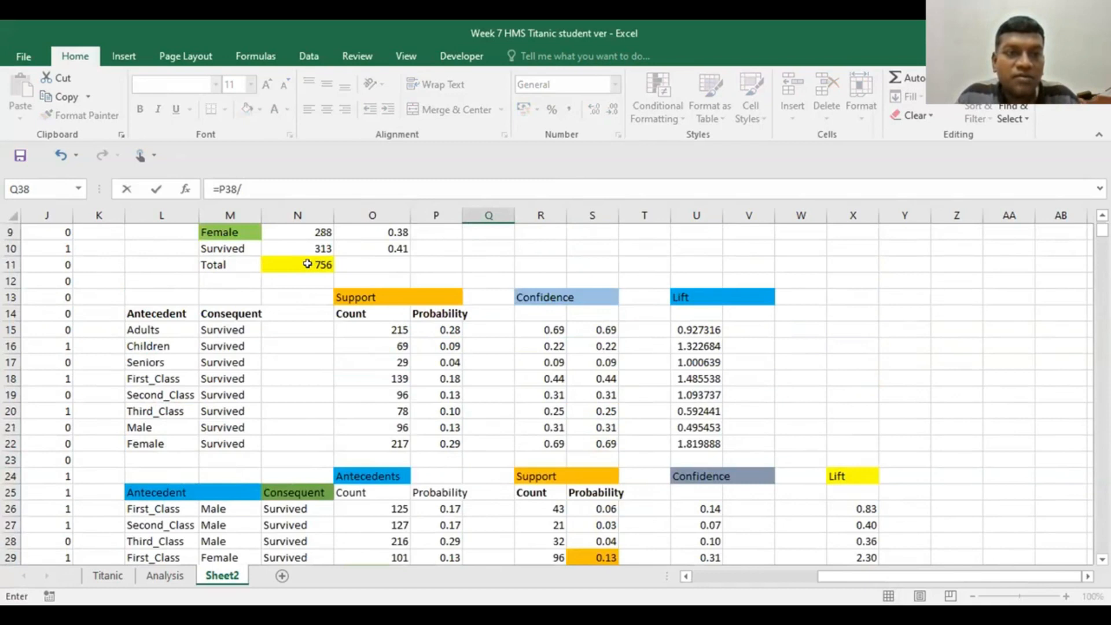
left_click(306, 262)
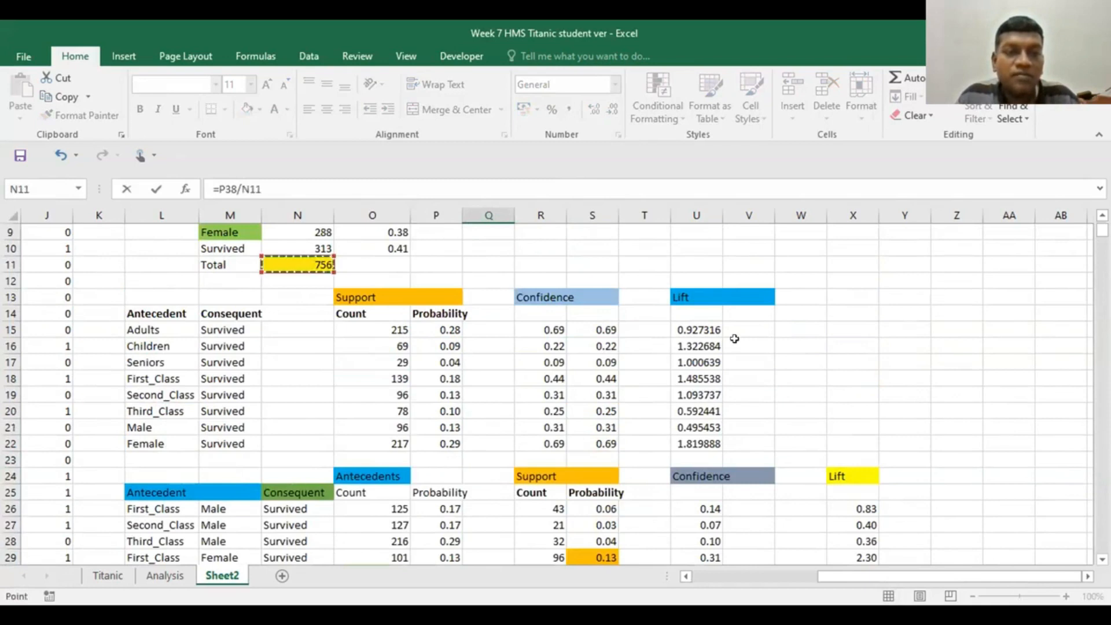
scroll(784, 364, "down", 2)
scroll(785, 365, "down", 3)
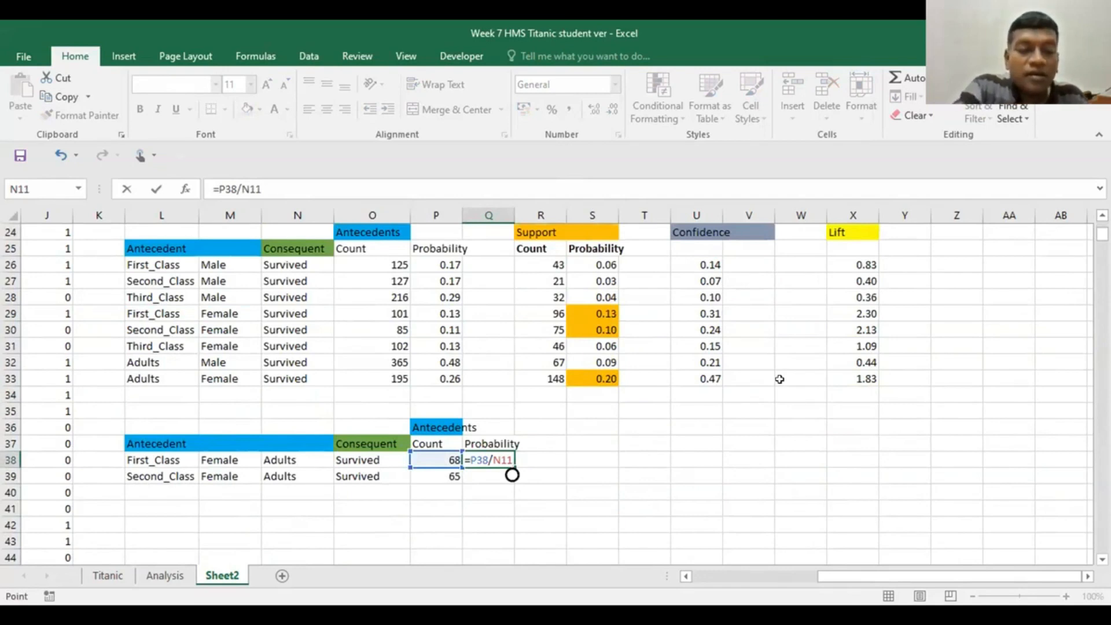
key("F4")
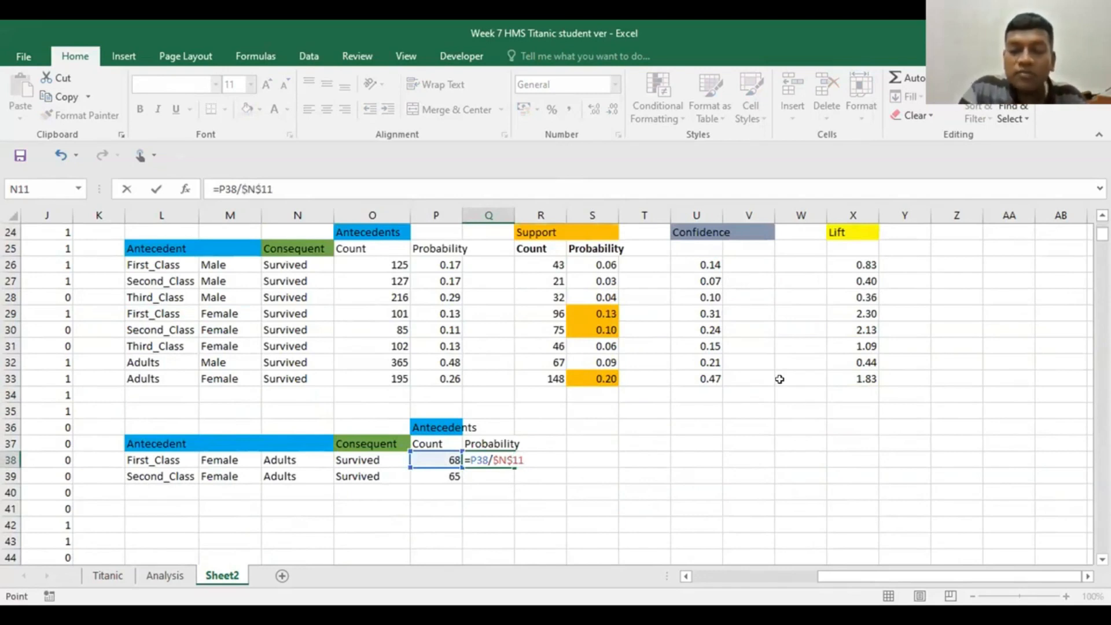
key("Return")
left_click(498, 459)
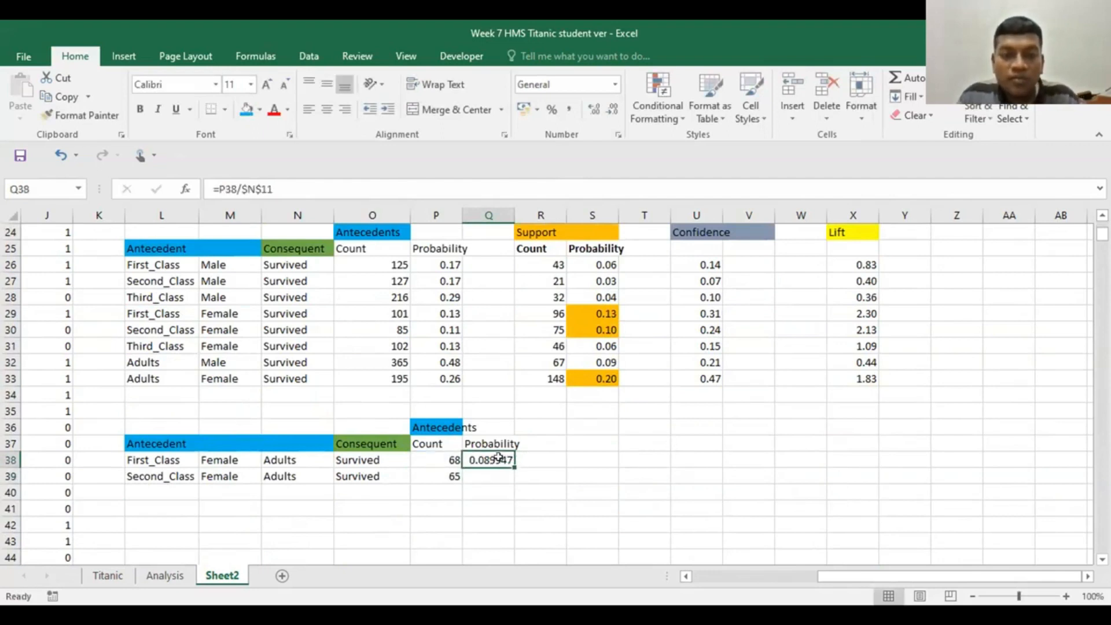
Step: Fill the antecedent probability formula from Q38 down to Q39 and show both values with two decimal places
left_click_drag(513, 466, 507, 479)
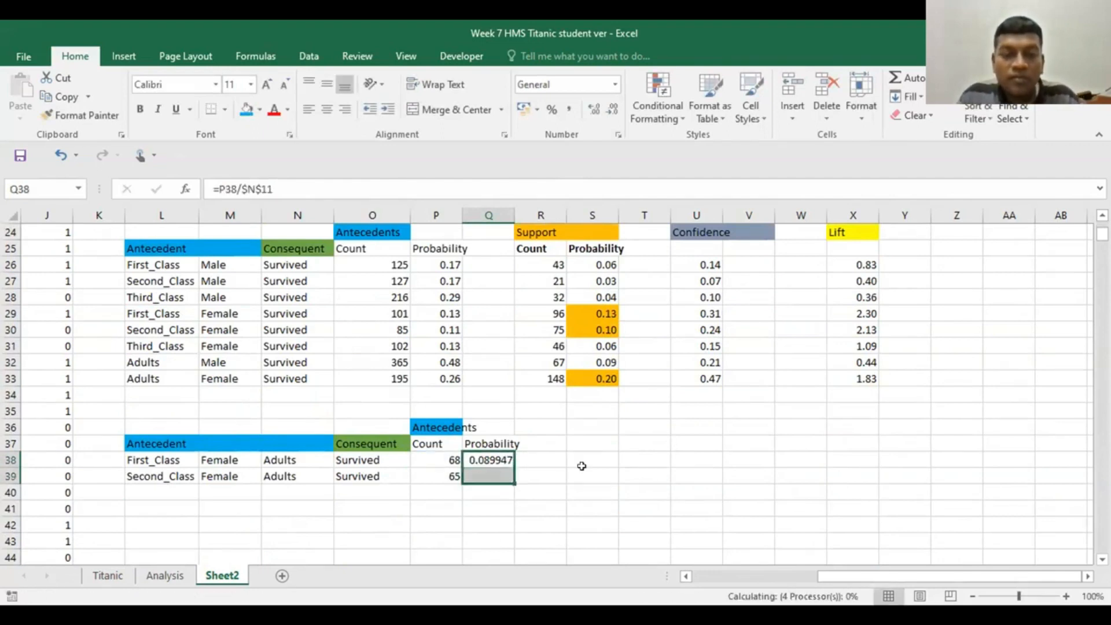
left_click(612, 109)
left_click(613, 109)
left_click(613, 109)
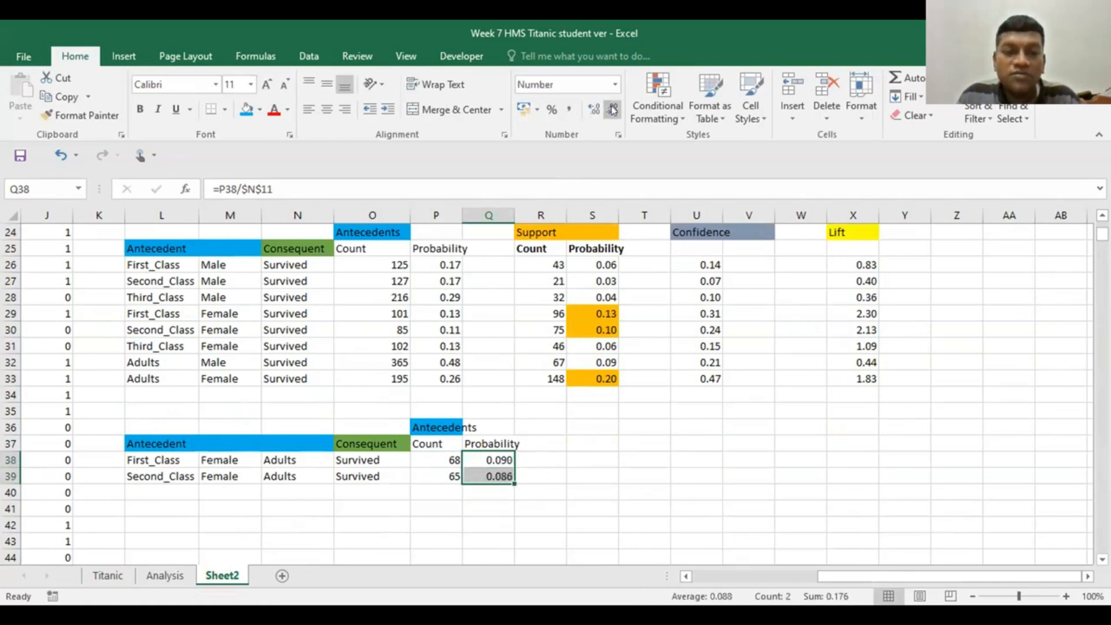
left_click(612, 109)
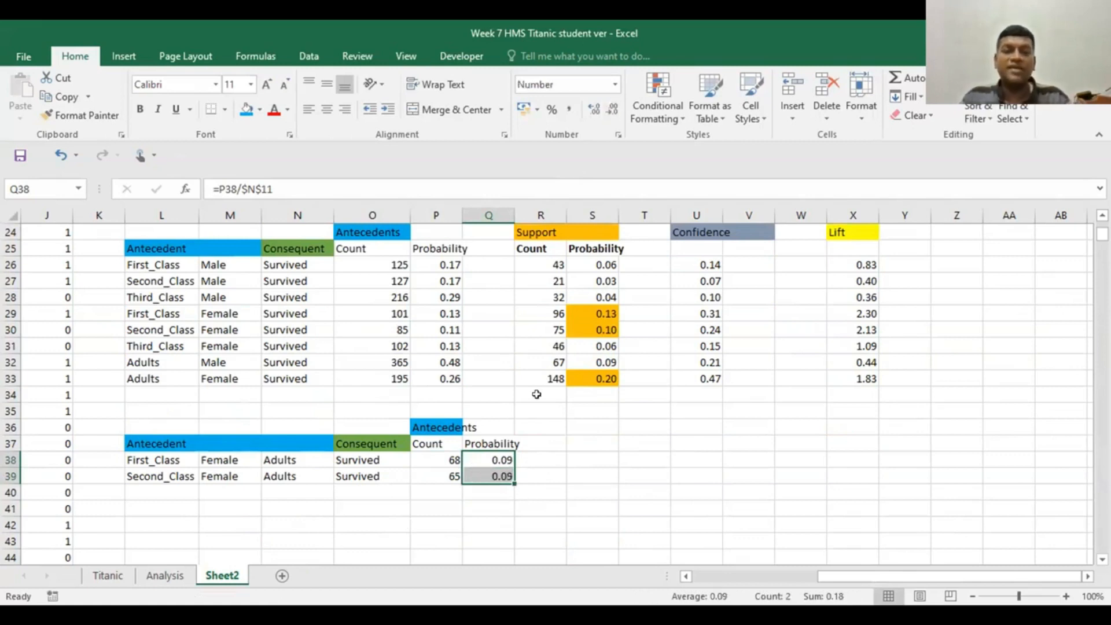
left_click(571, 458)
Step: Apply the blue fill across P36:Q36 so the Antecedents heading spans both the Count and Probability columns
left_click_drag(437, 427, 489, 428)
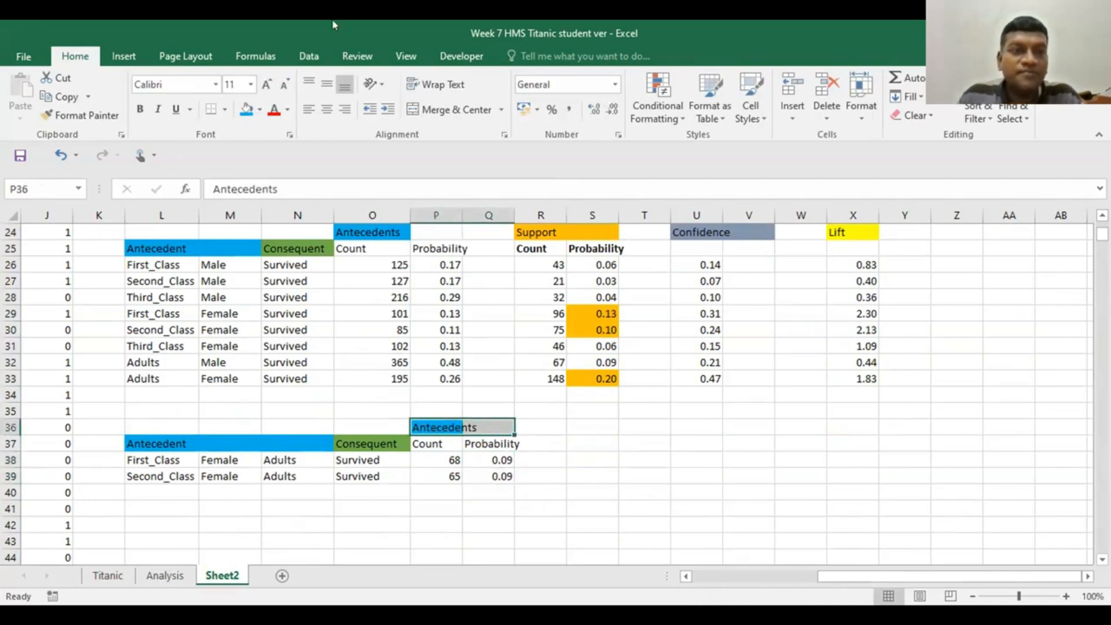
left_click(248, 109)
left_click(608, 443)
Step: Copy the Support heading block with its Count and Probability labels from R24:S25 to S36:T37
scroll(634, 431, "up", 1)
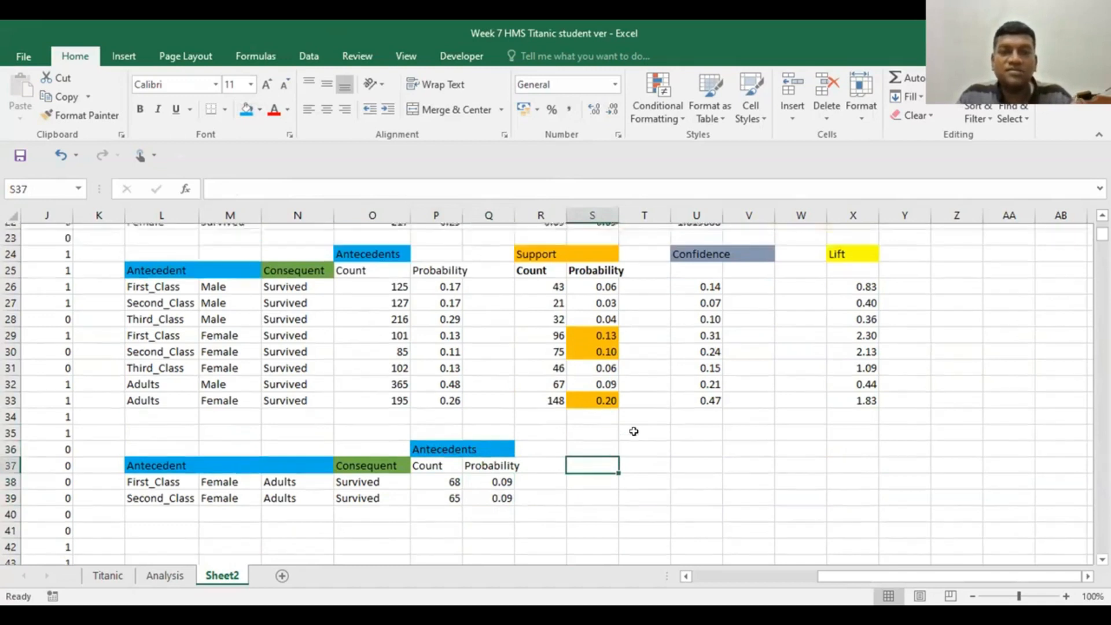
scroll(633, 431, "down", 1)
left_click(583, 421)
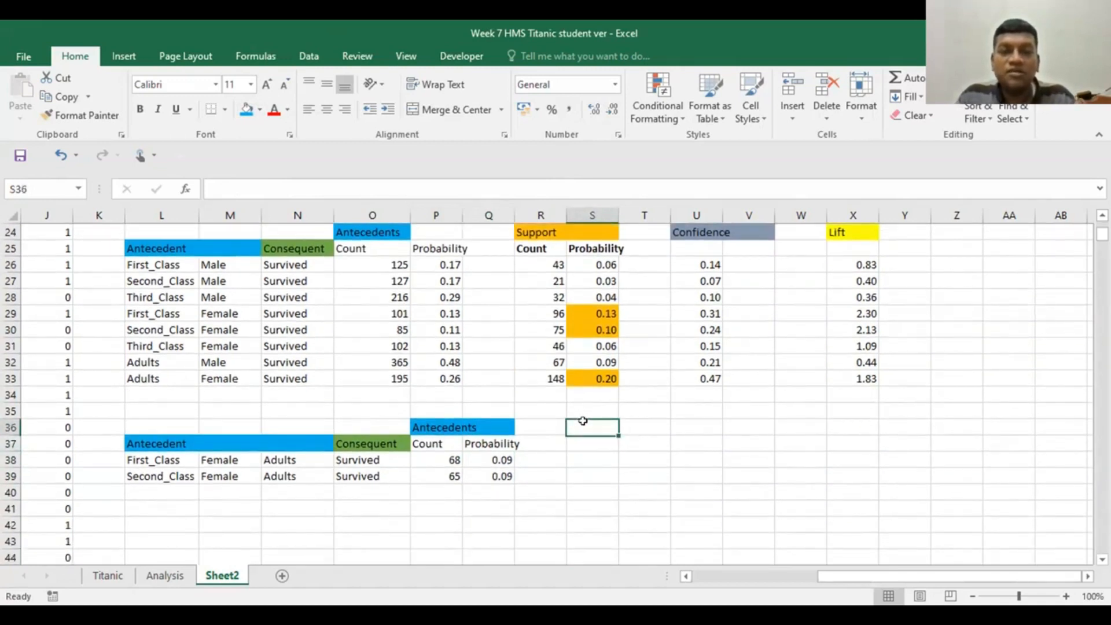
scroll(591, 426, "up", 1)
left_click_drag(540, 277, 611, 300)
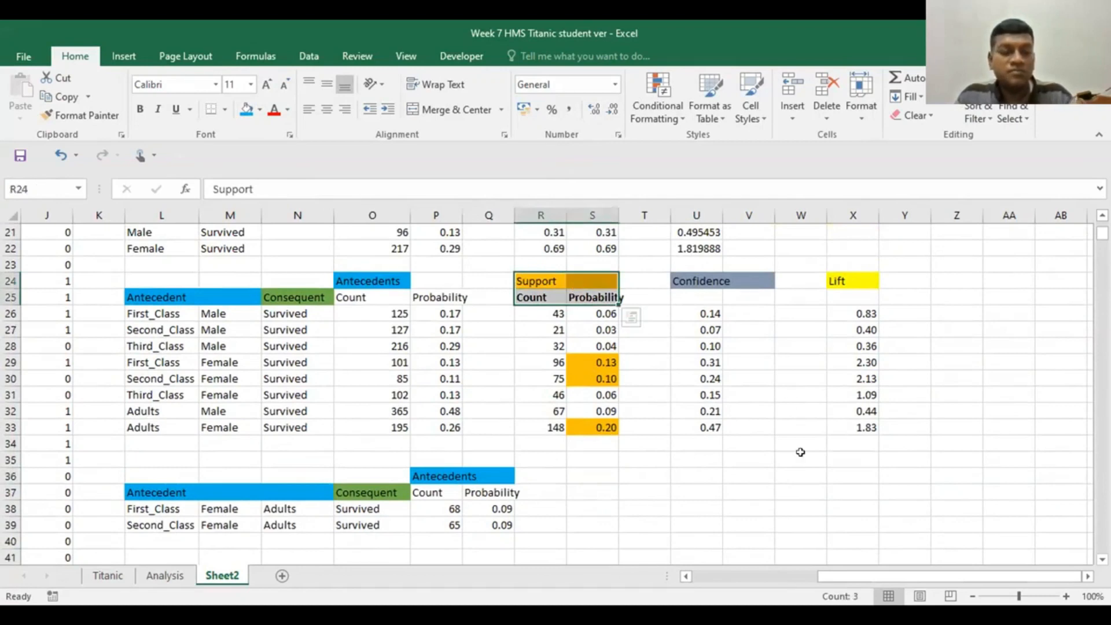
key("ctrl+c")
key("ctrl+q")
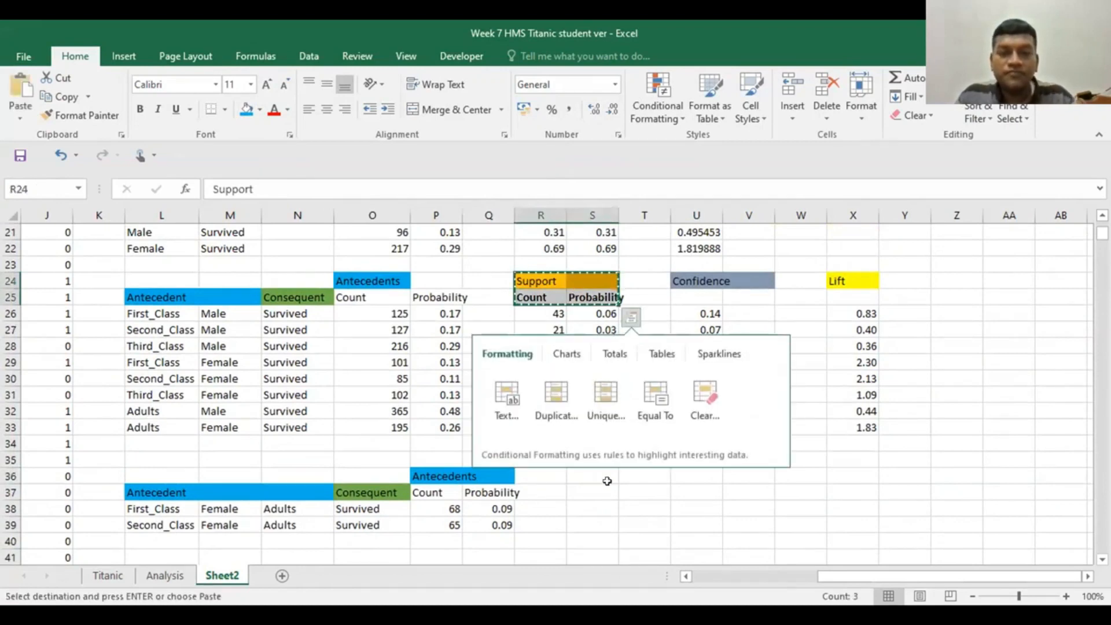
left_click(571, 473)
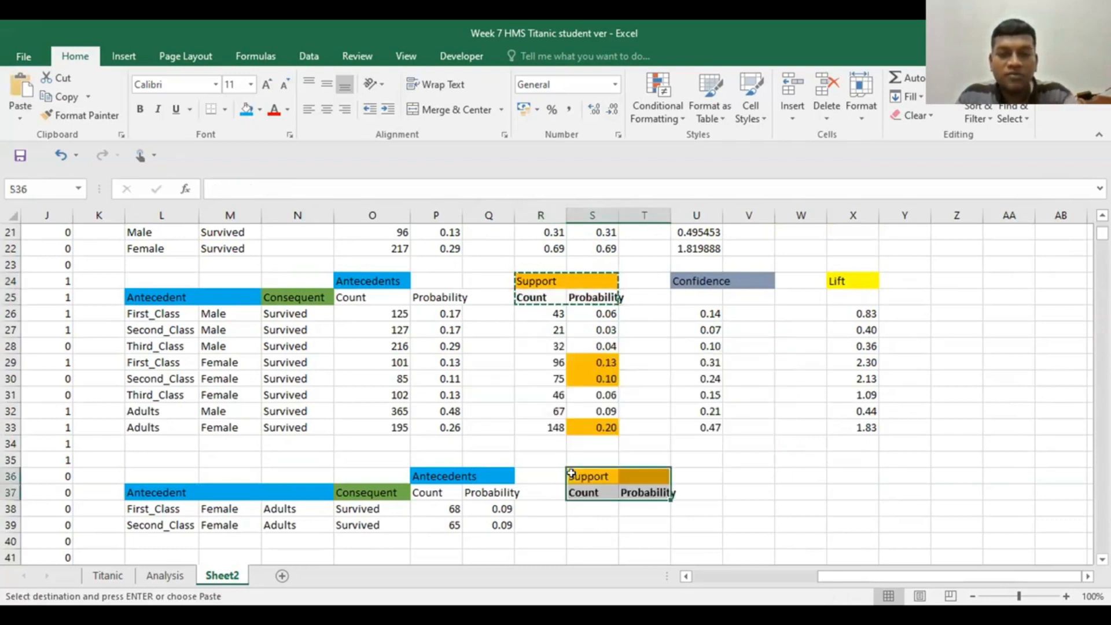
key("ctrl+v")
left_click(764, 478)
scroll(772, 483, "down", 2)
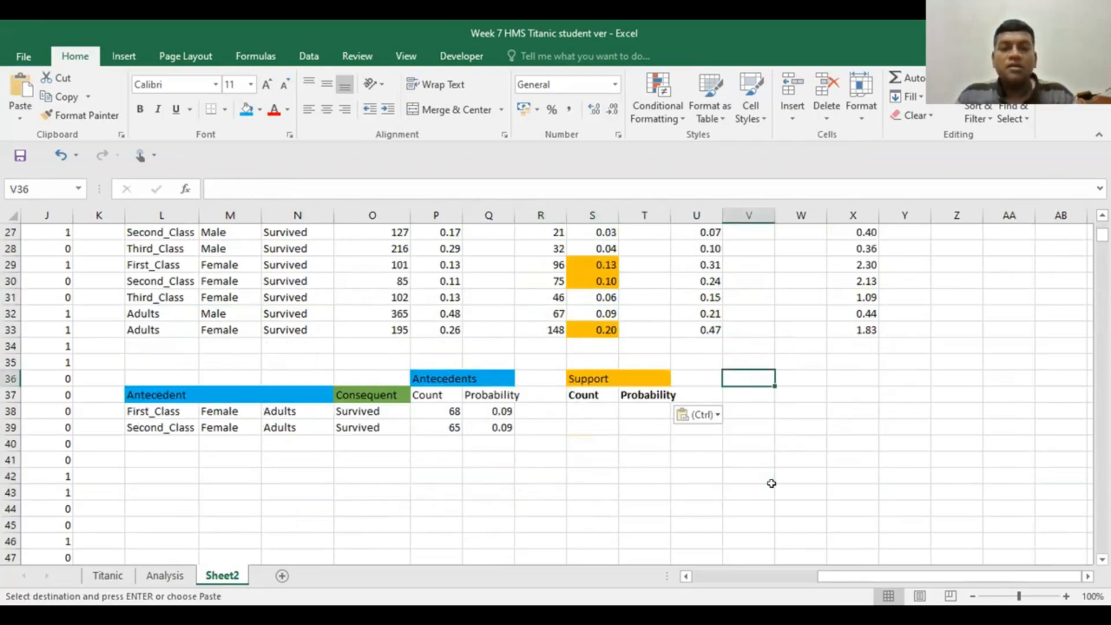
Step: Copy the First_Class rule's antecedent COUNTIFS formula from P38 into the support count cell S38
left_click(581, 408)
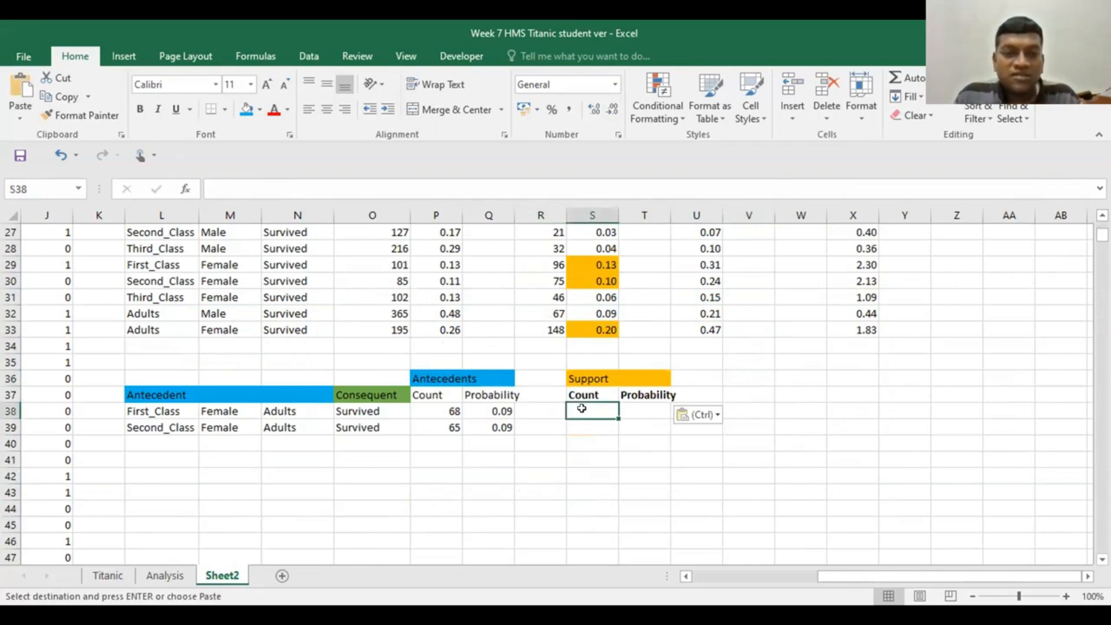
left_click(434, 404)
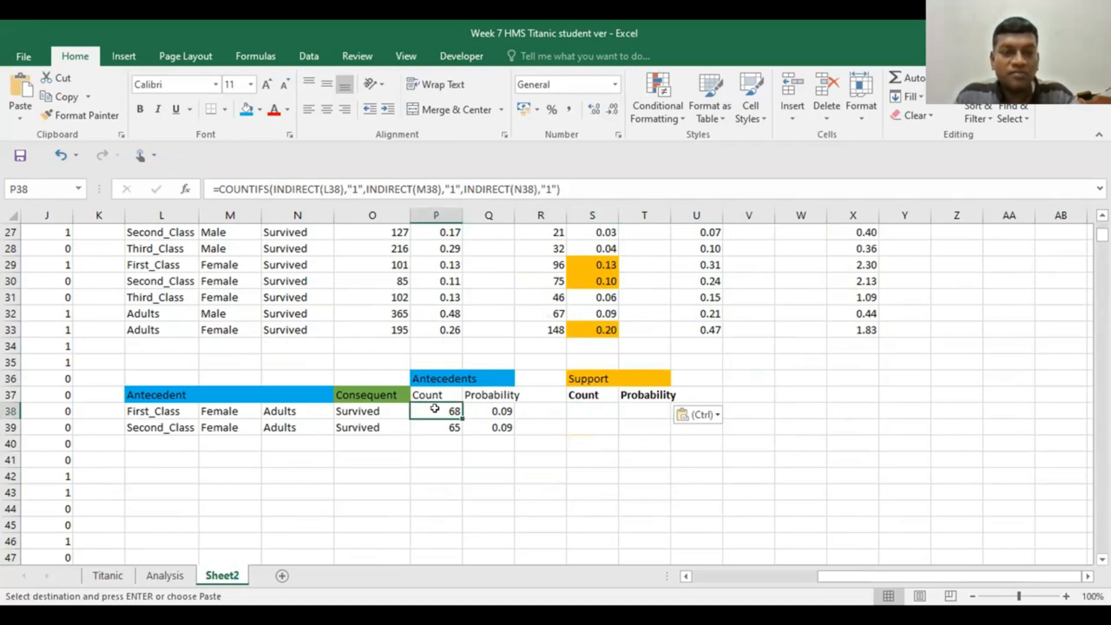
key("ctrl+c")
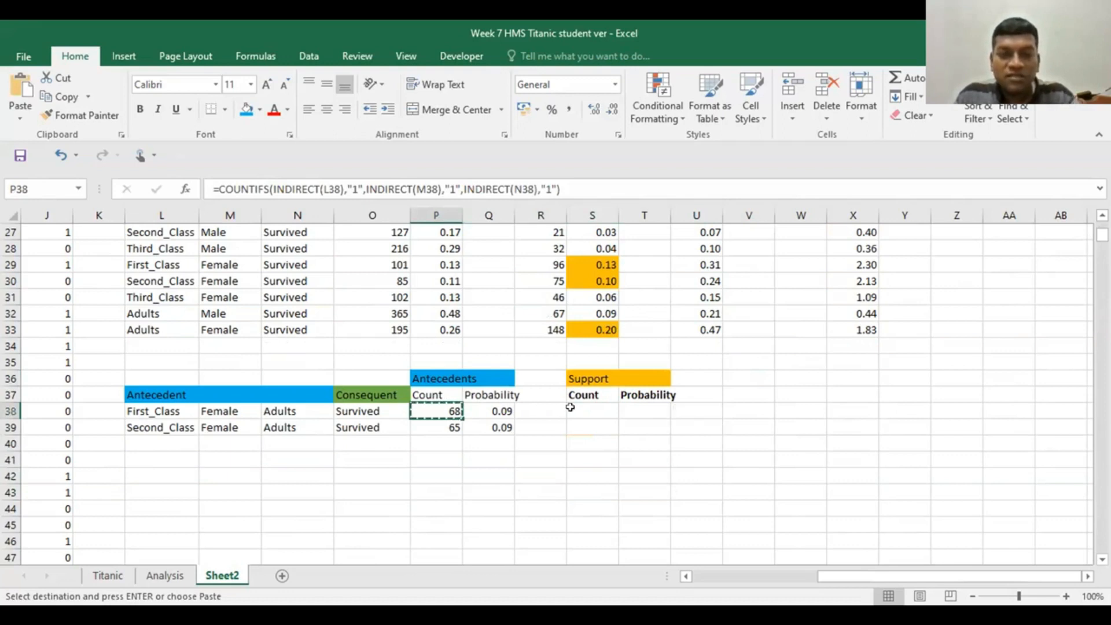
left_click(568, 409)
key("ctrl+v")
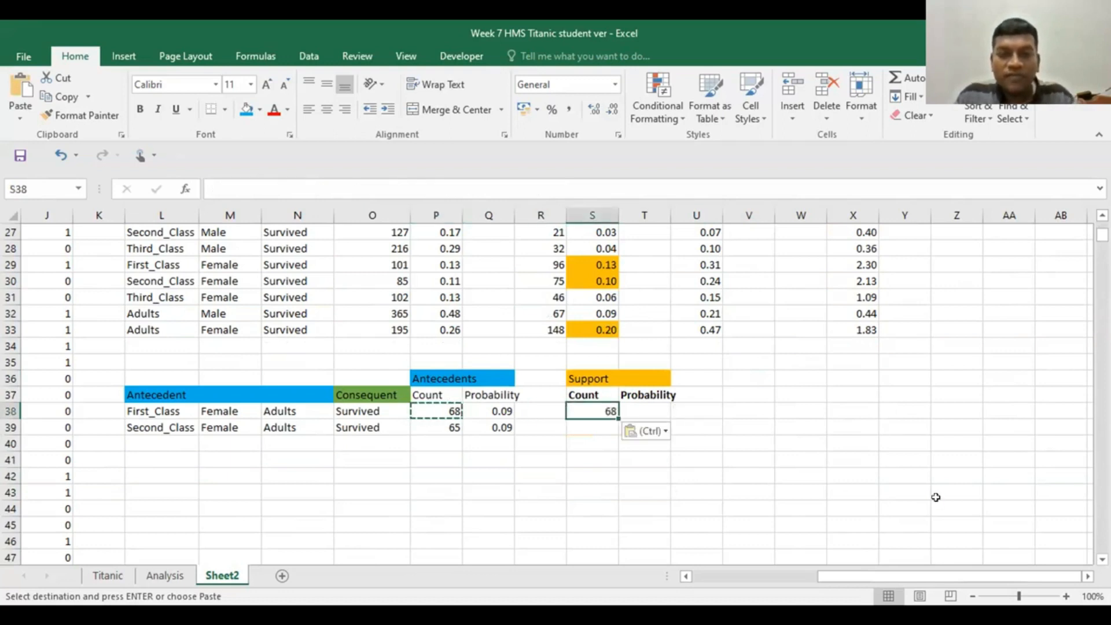
key("ctrl")
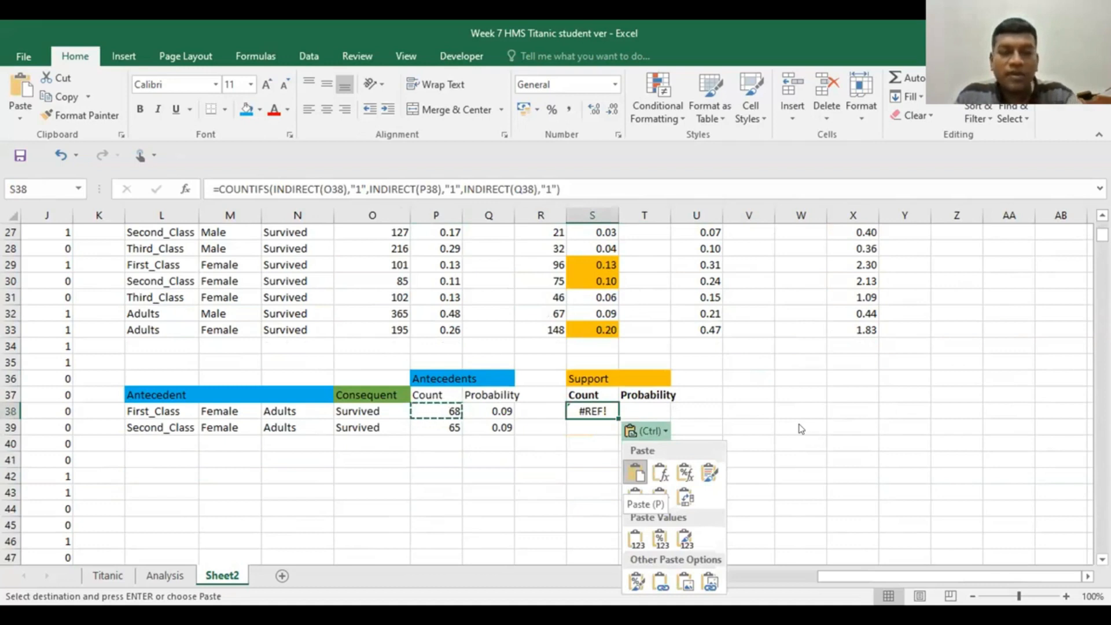
Step: Repoint the three INDIRECT references in the S38 formula to the antecedent cells L38, M38 and N38
left_click(582, 408)
double_click(583, 409)
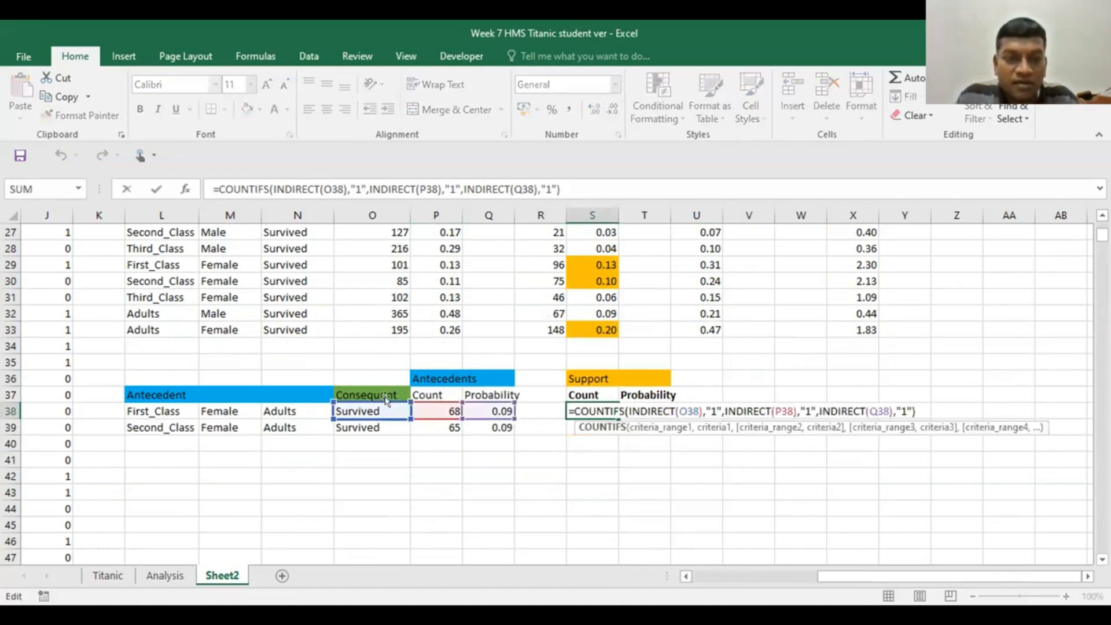
left_click_drag(385, 405, 176, 406)
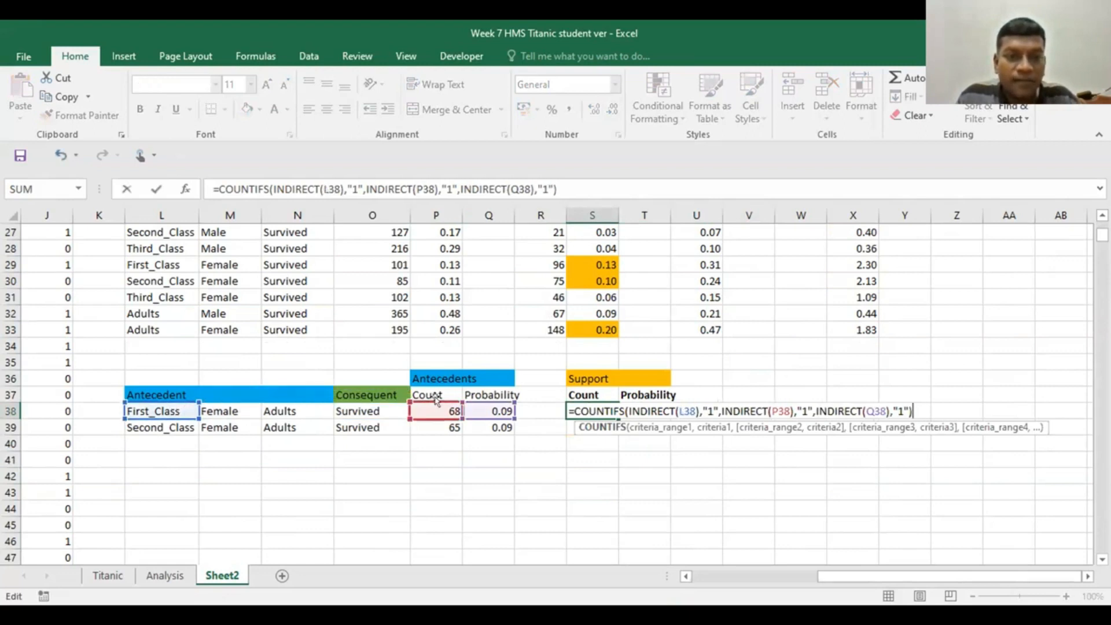
left_click_drag(365, 405, 246, 409)
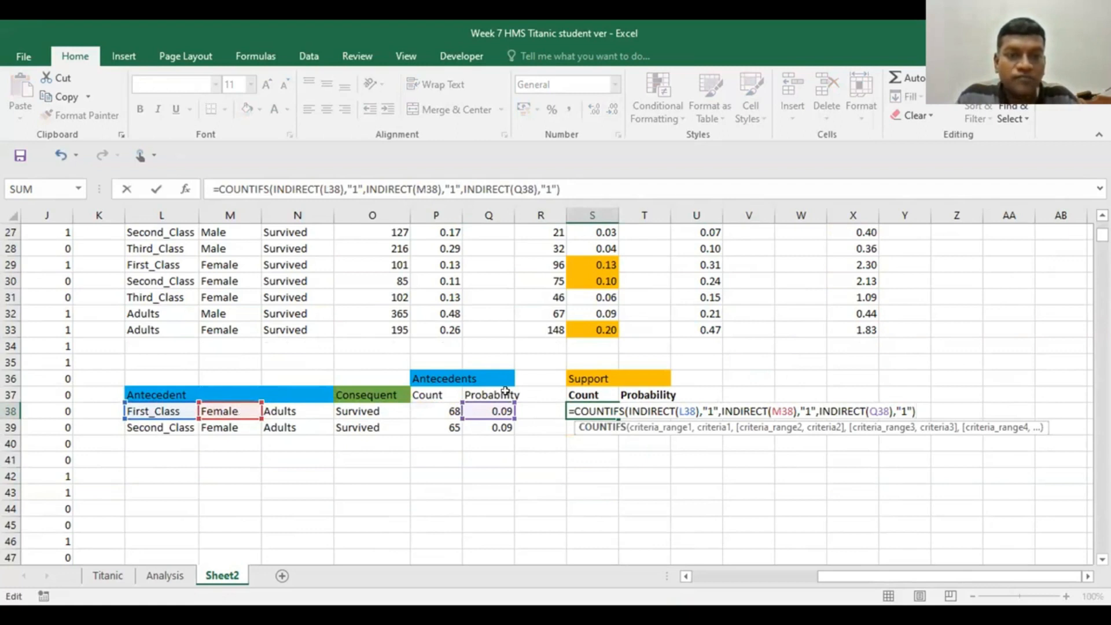
left_click(318, 411)
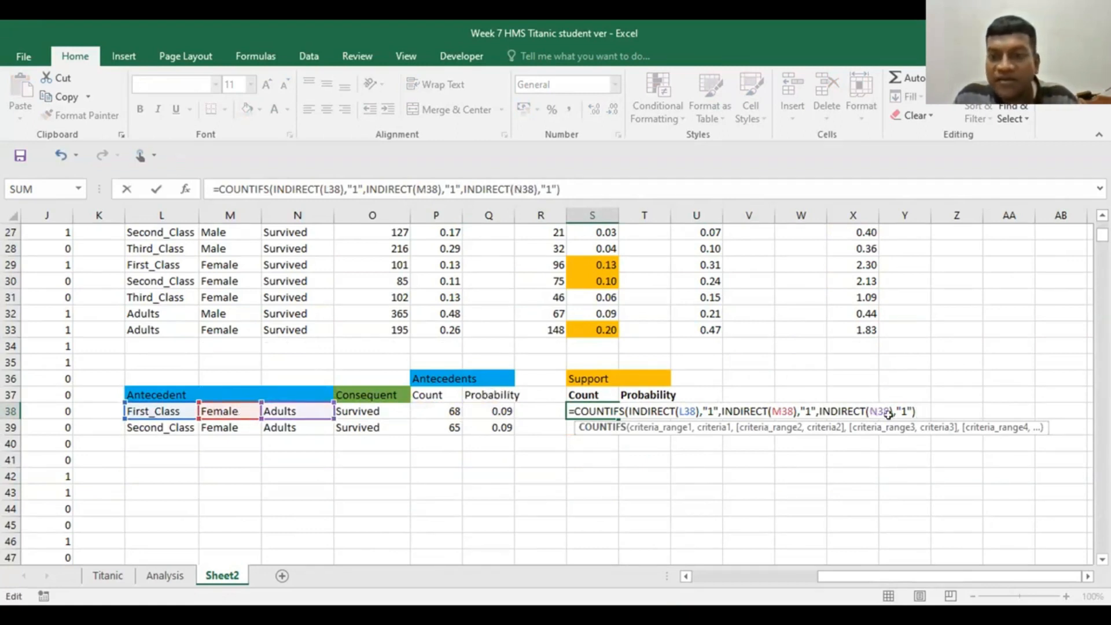
Step: Add INDIRECT(O38) with criterion "1" as the fourth criteria pair and complete the COUNTIFS formula in S38
left_click(907, 410)
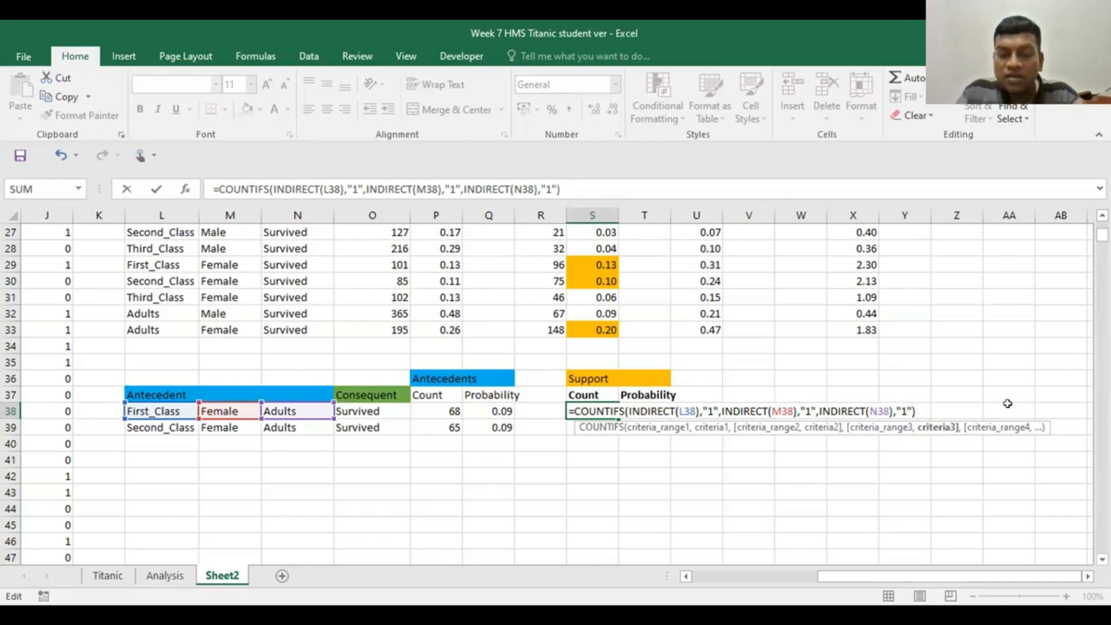
type(",")
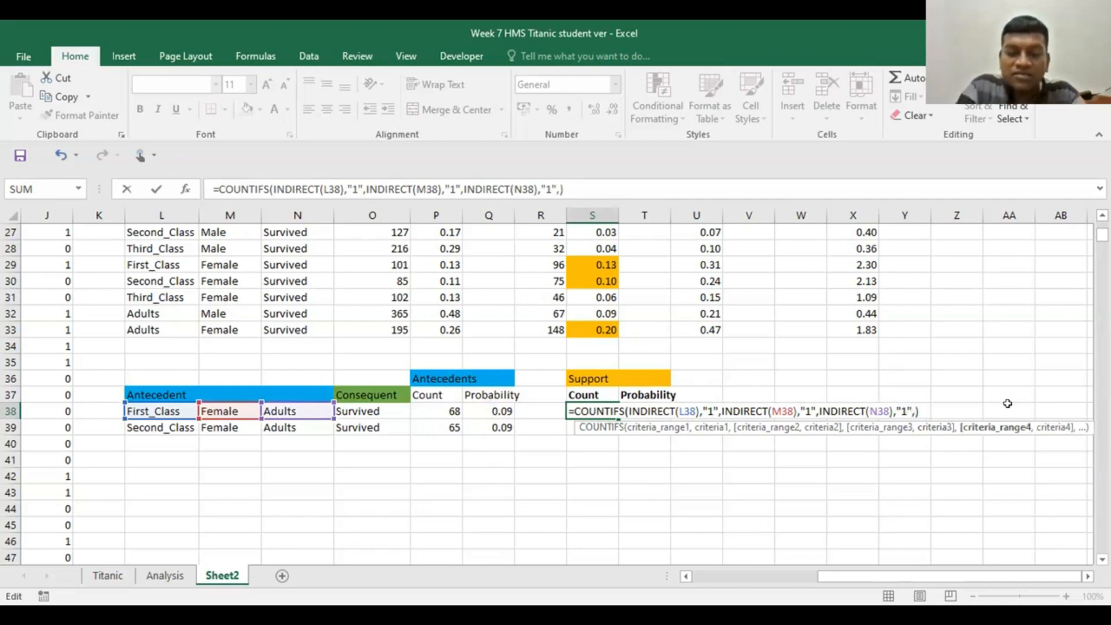
type("in")
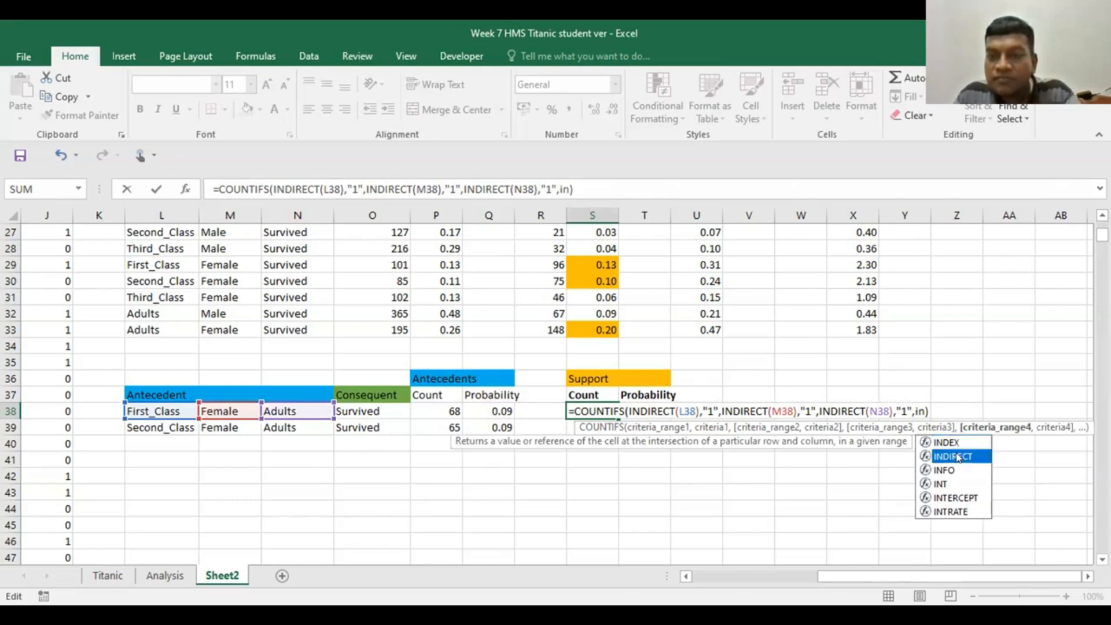
key("Tab")
left_click(363, 412)
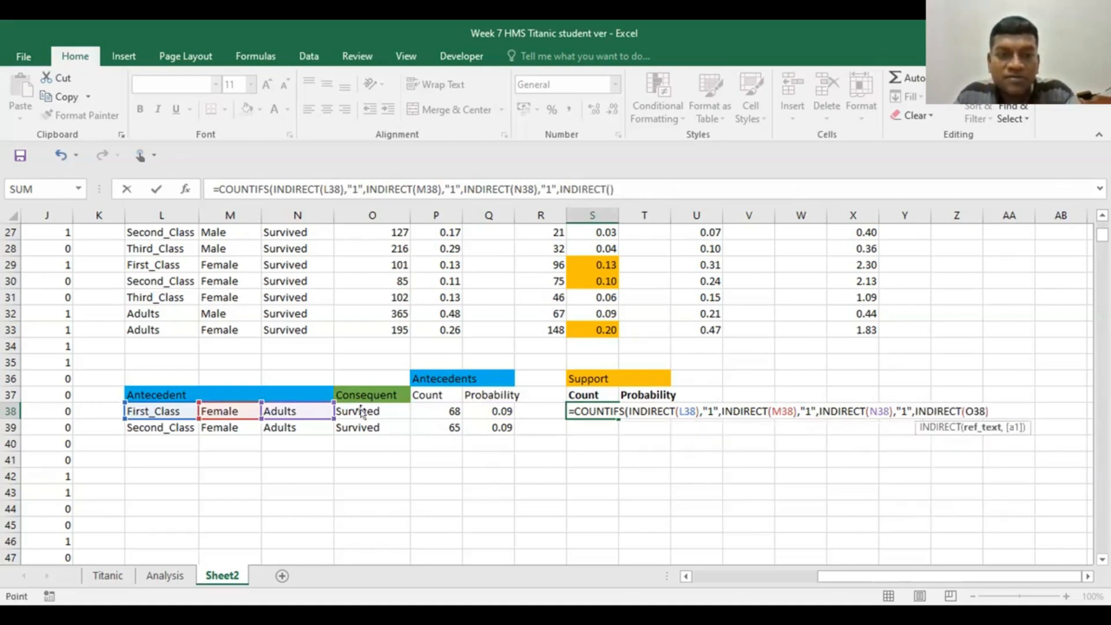
type("))")
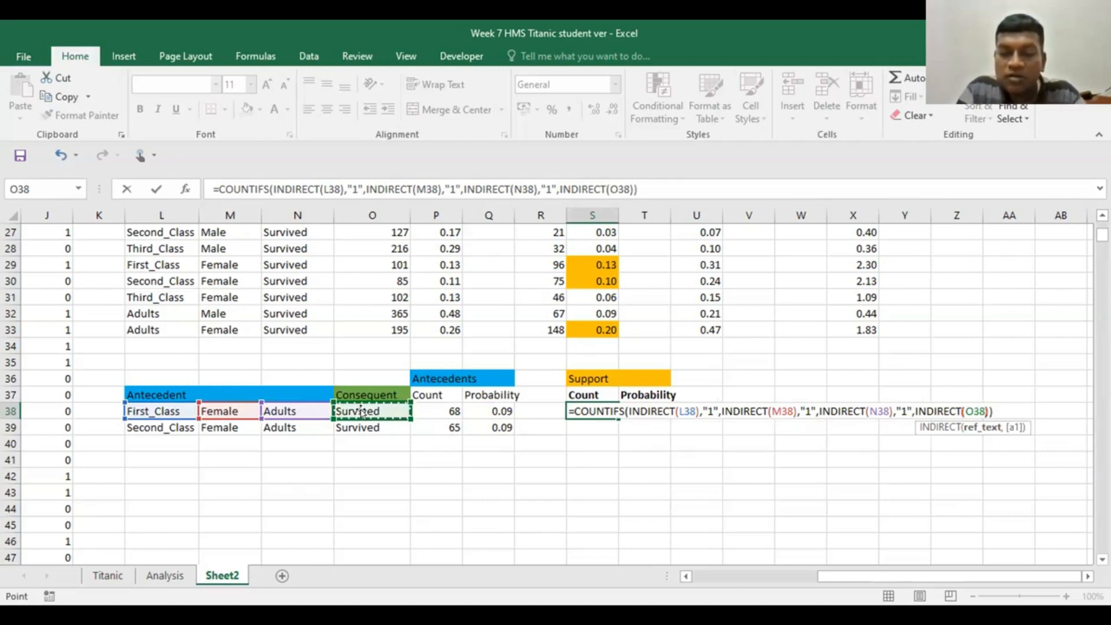
type(",\"")
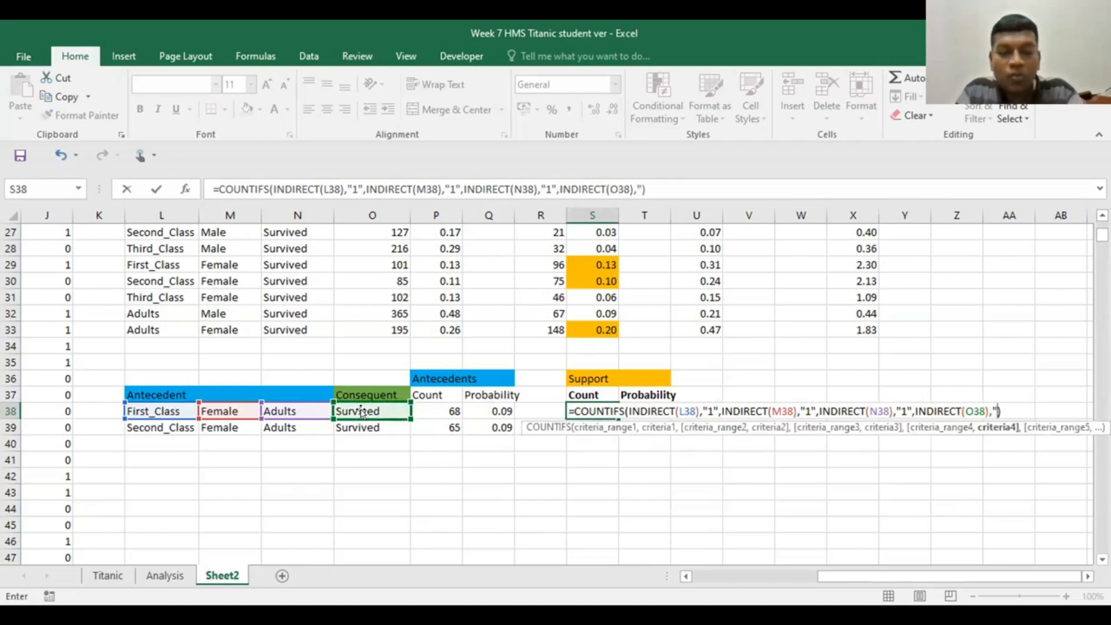
type("1\"")
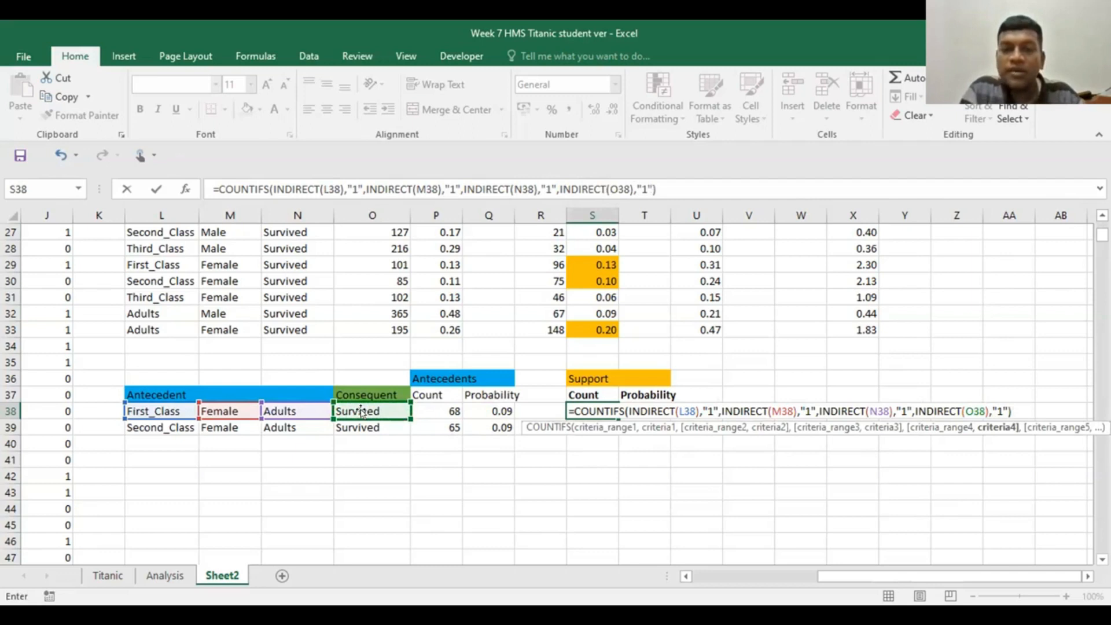
key("Return")
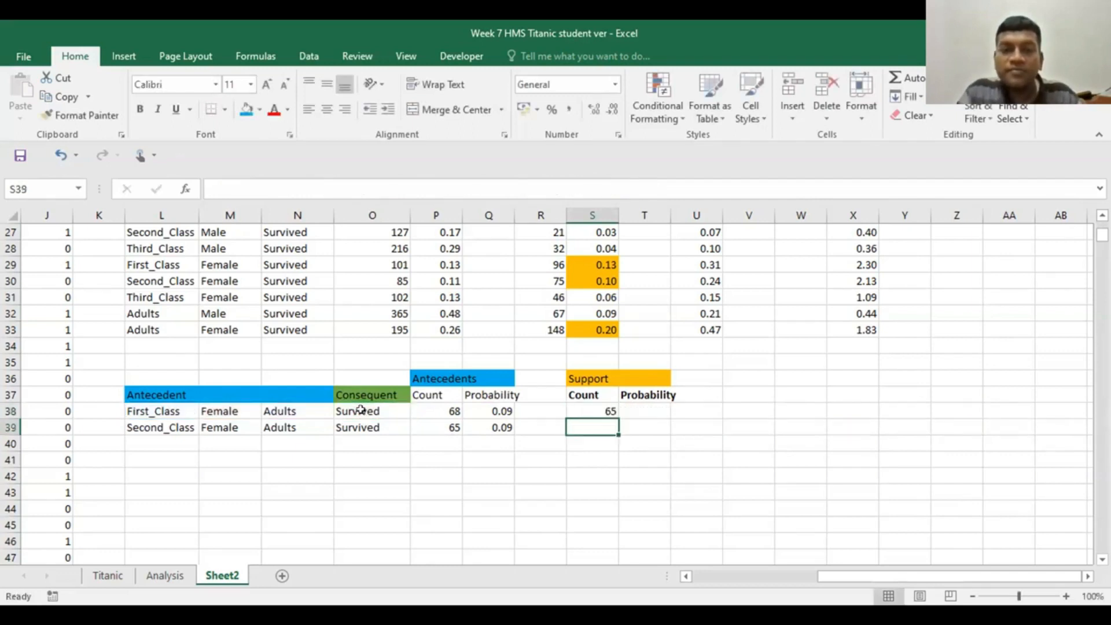
Step: Fill the support count formula from S38 down to S39 for the Second_Class rule
left_click(590, 411)
left_click_drag(617, 418, 617, 433)
left_click(736, 444)
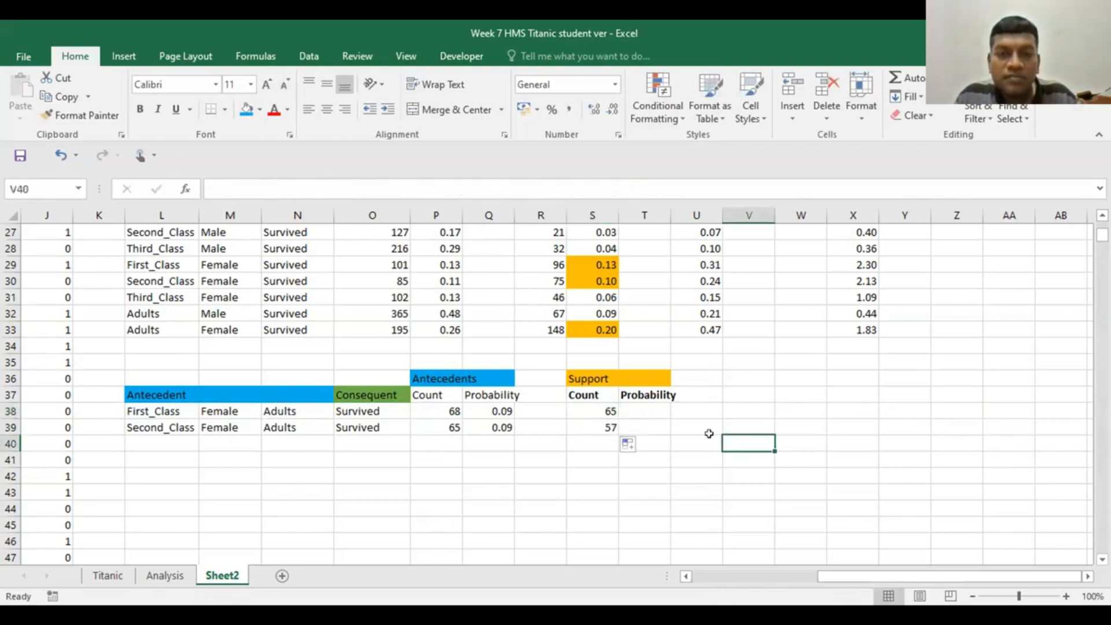
Step: Calculate the First_Class rule's support probability in T38 as =S38/$N$11, with the total reference absolute
left_click(634, 410)
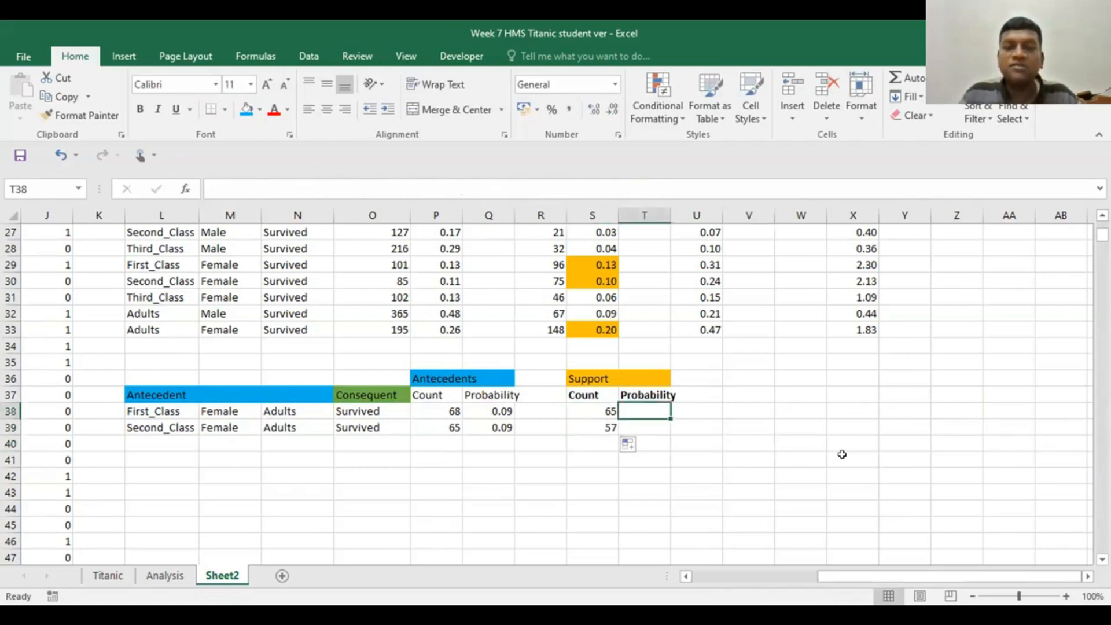
type("=")
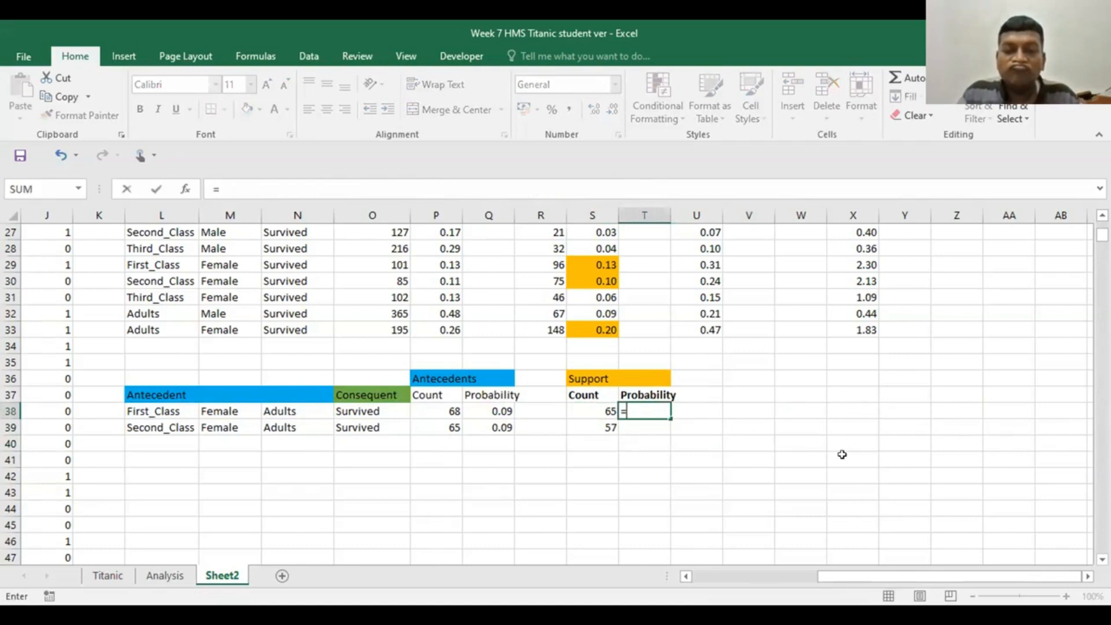
left_click(589, 408)
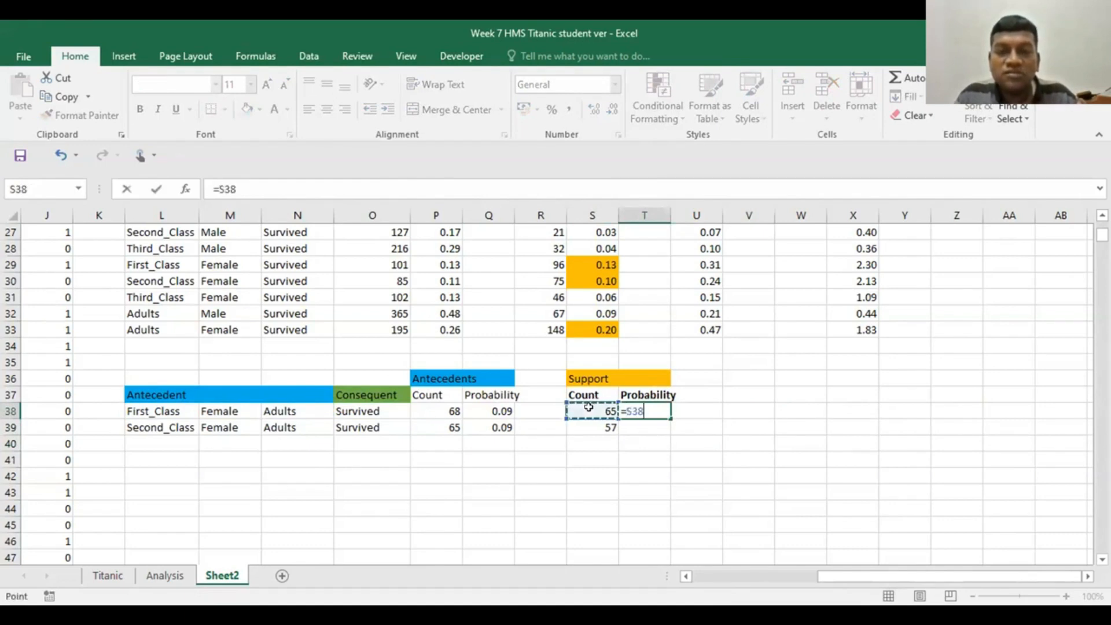
type("/")
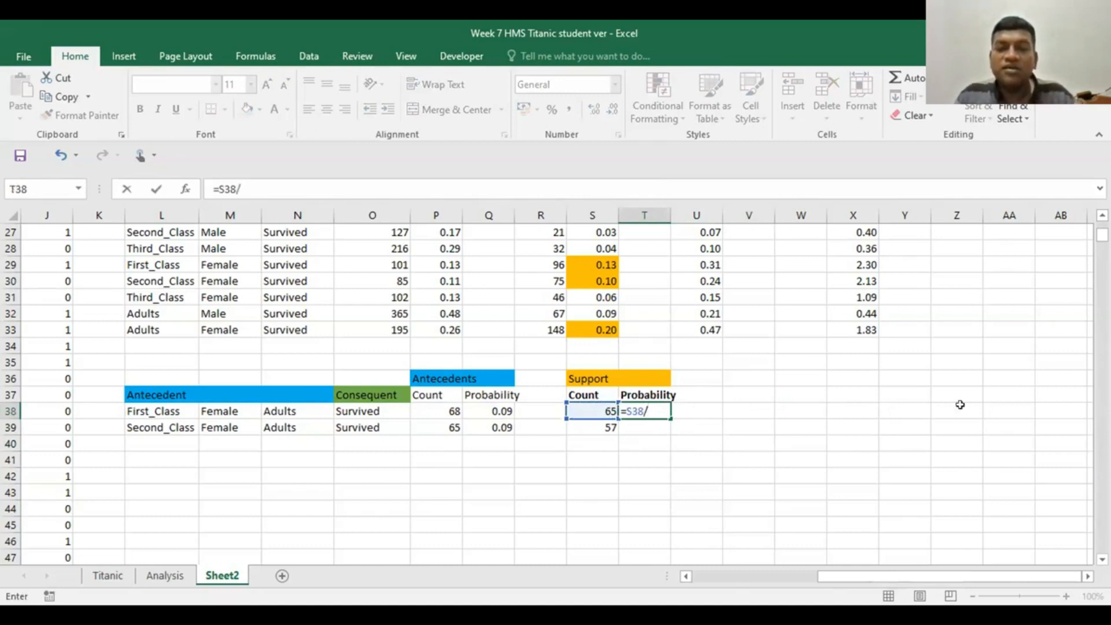
scroll(953, 406, "up", 4)
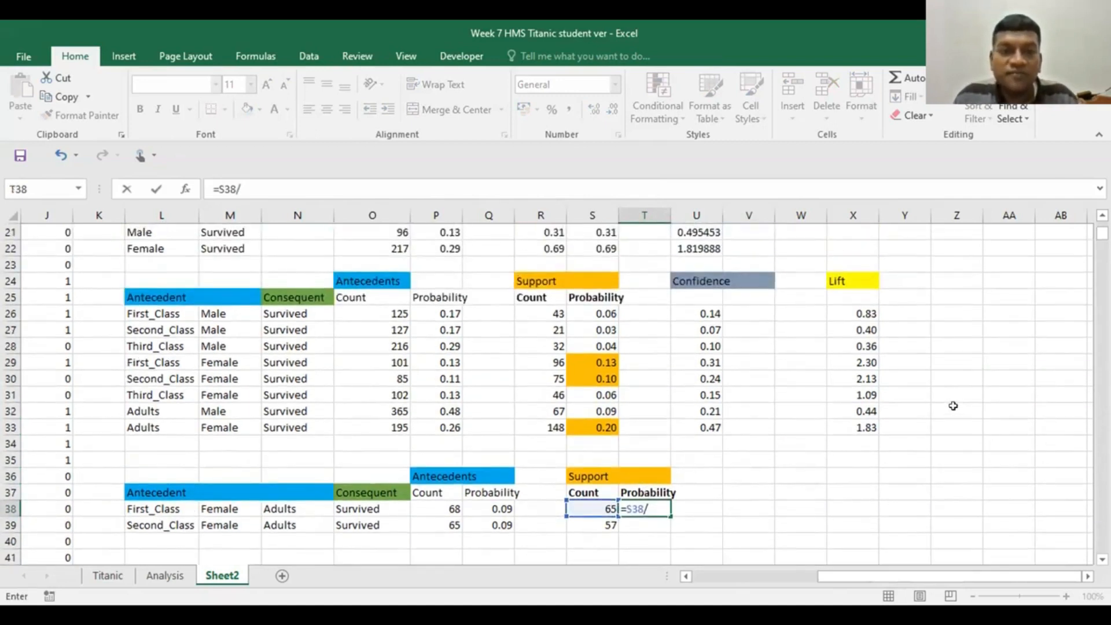
scroll(954, 406, "up", 4)
scroll(765, 393, "up", 1)
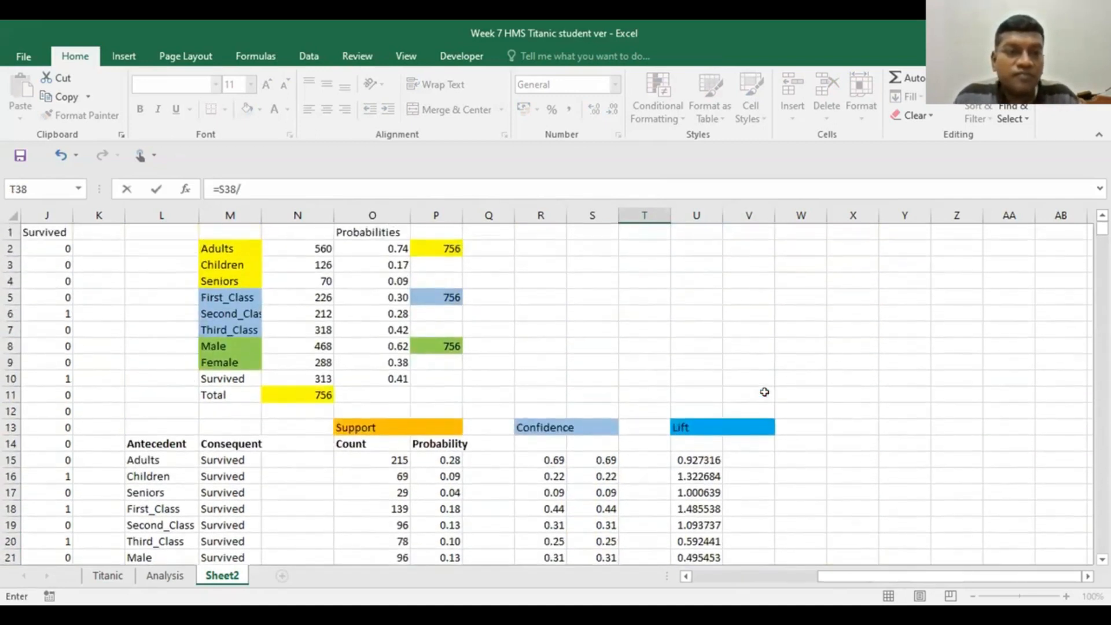
left_click(294, 393)
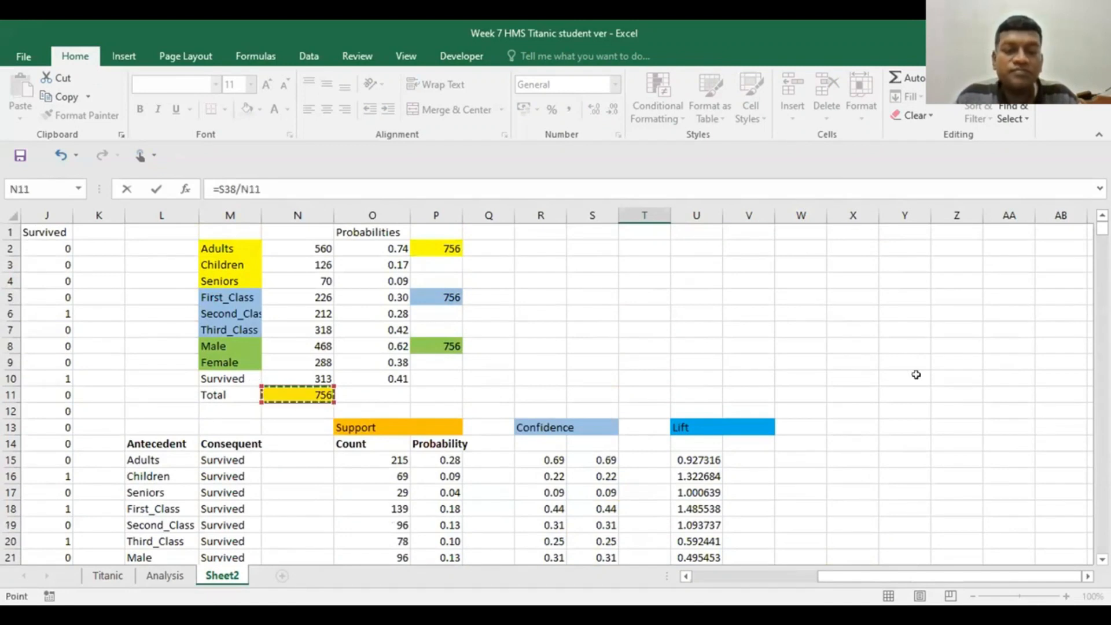
scroll(916, 375, "down", 2)
scroll(916, 375, "down", 6)
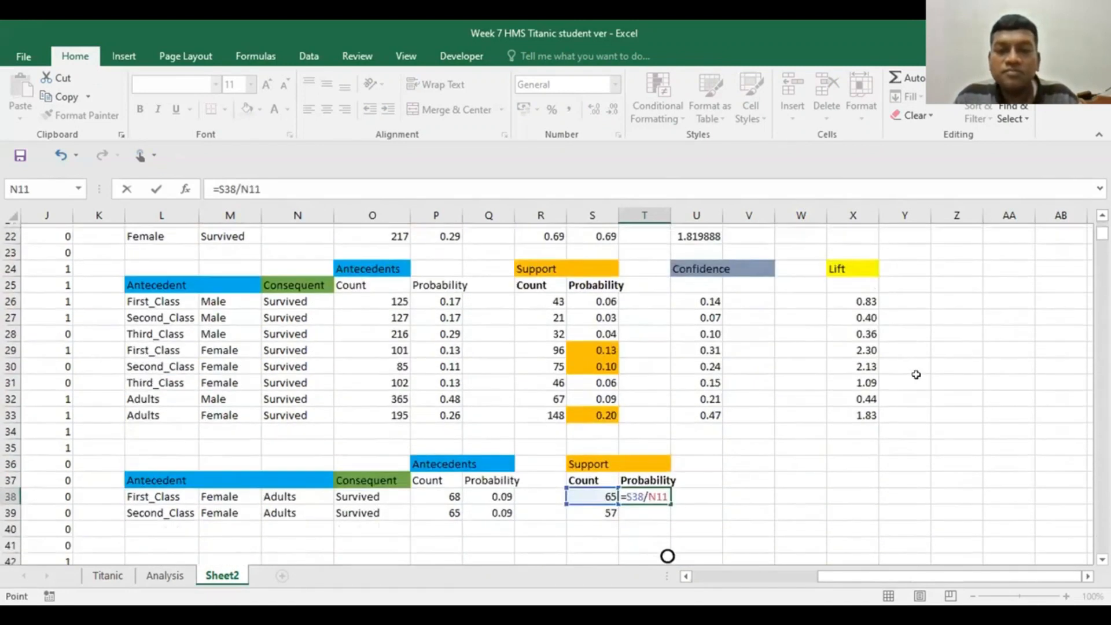
key("F4")
key("Return")
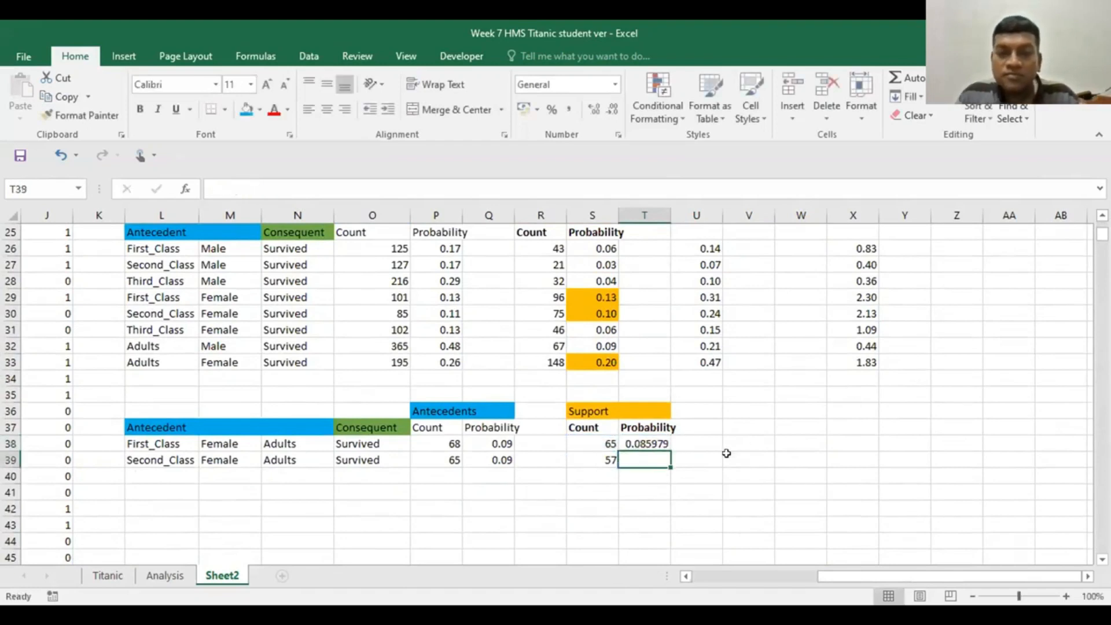
Step: Fill the support probability formula from T38 down to T39 for the Second_Class rule
left_click(631, 443)
mouse_move(670, 451)
left_mouse_down()
mouse_move(664, 461)
mouse_move(686, 457)
left_mouse_up()
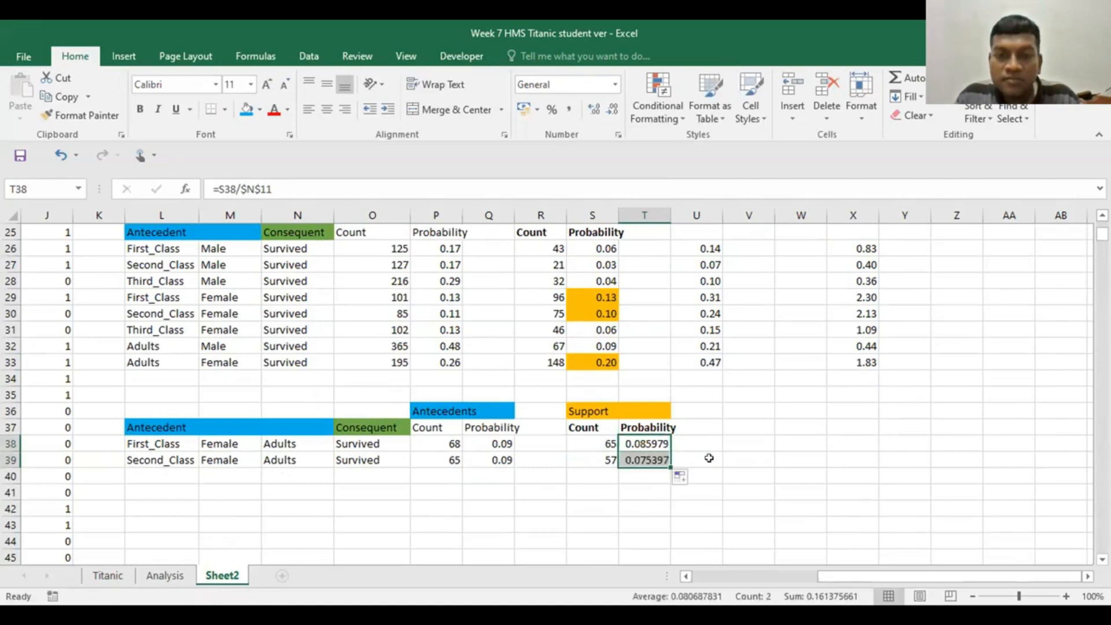
left_click(746, 458)
Step: Copy the Confidence header cells U24:V24 to V36 above the three-item rule table
scroll(802, 433, "up", 1)
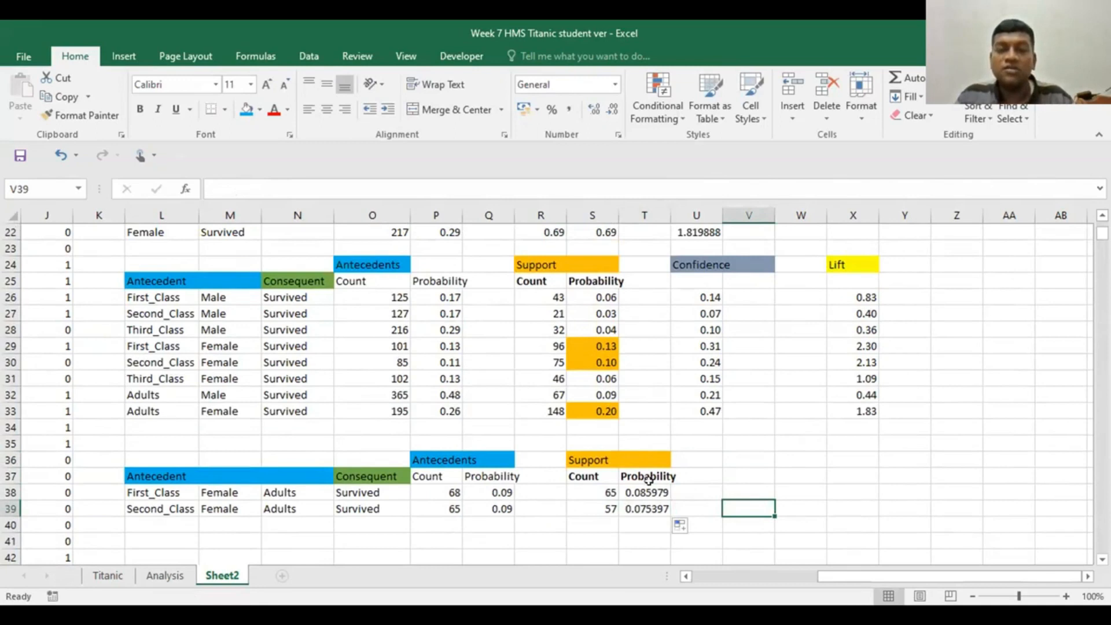
left_click(697, 262)
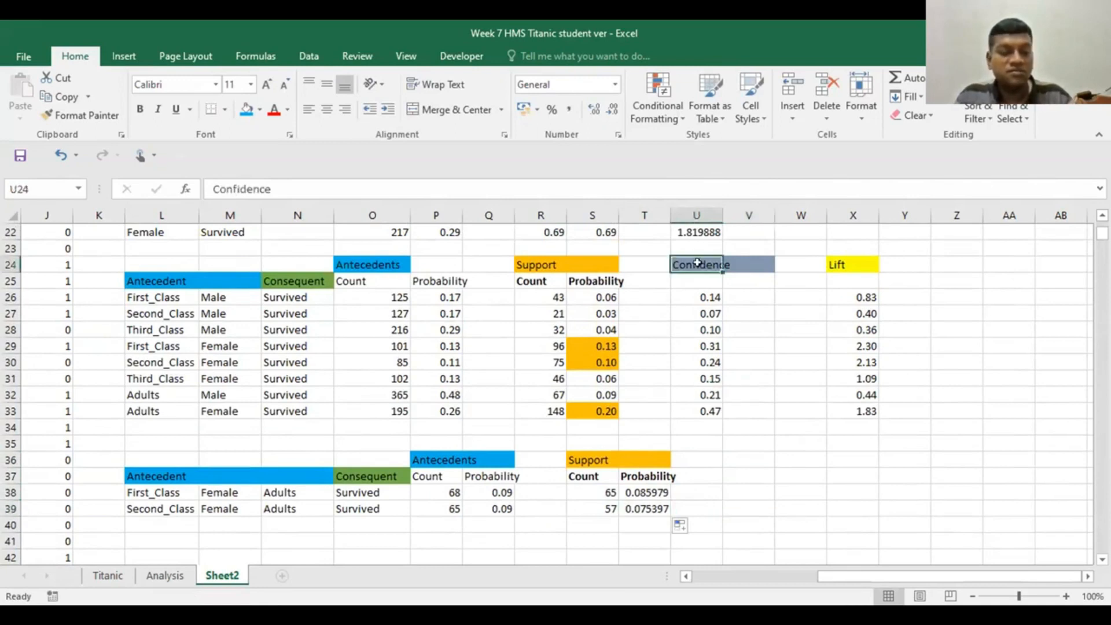
left_click_drag(698, 263, 744, 265)
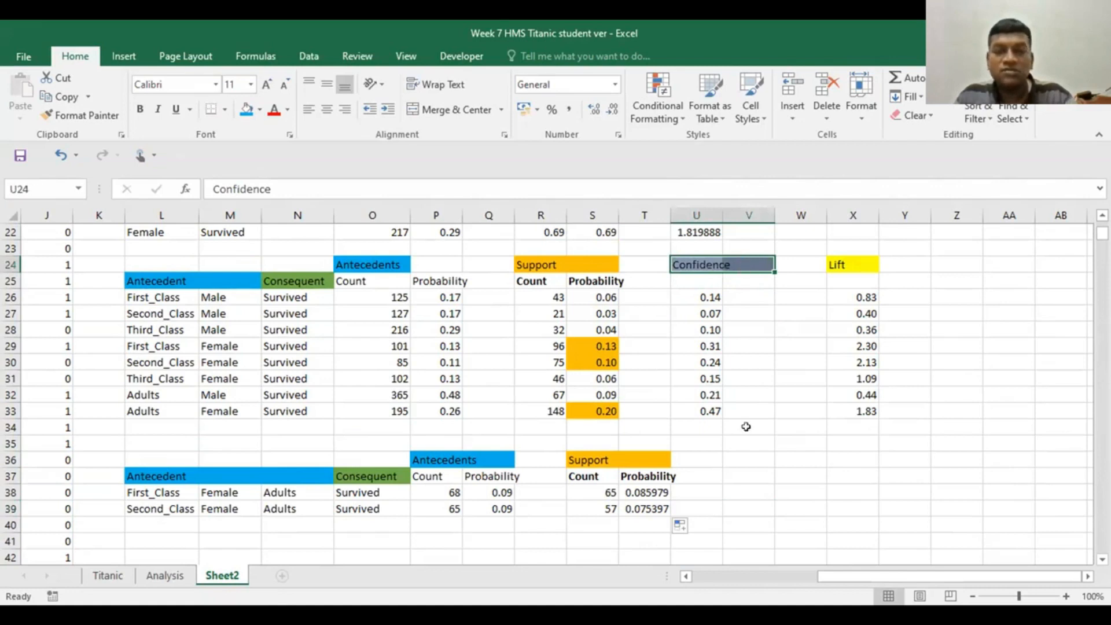
key("ctrl+c")
scroll(745, 446, "down", 1)
left_click(738, 407)
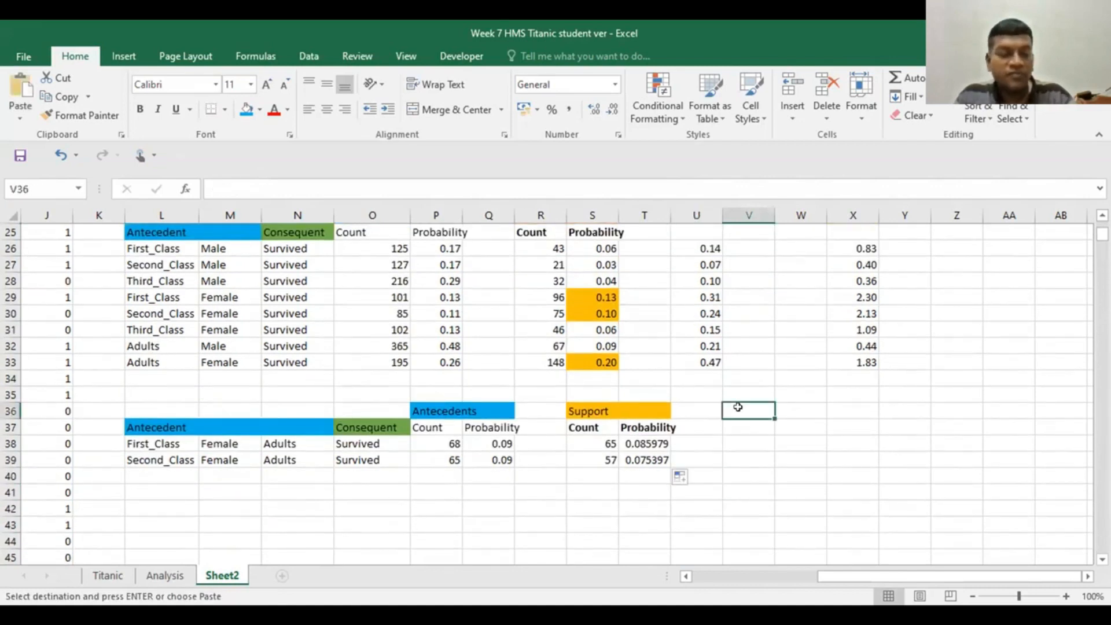
key("ctrl+v")
left_click(766, 469)
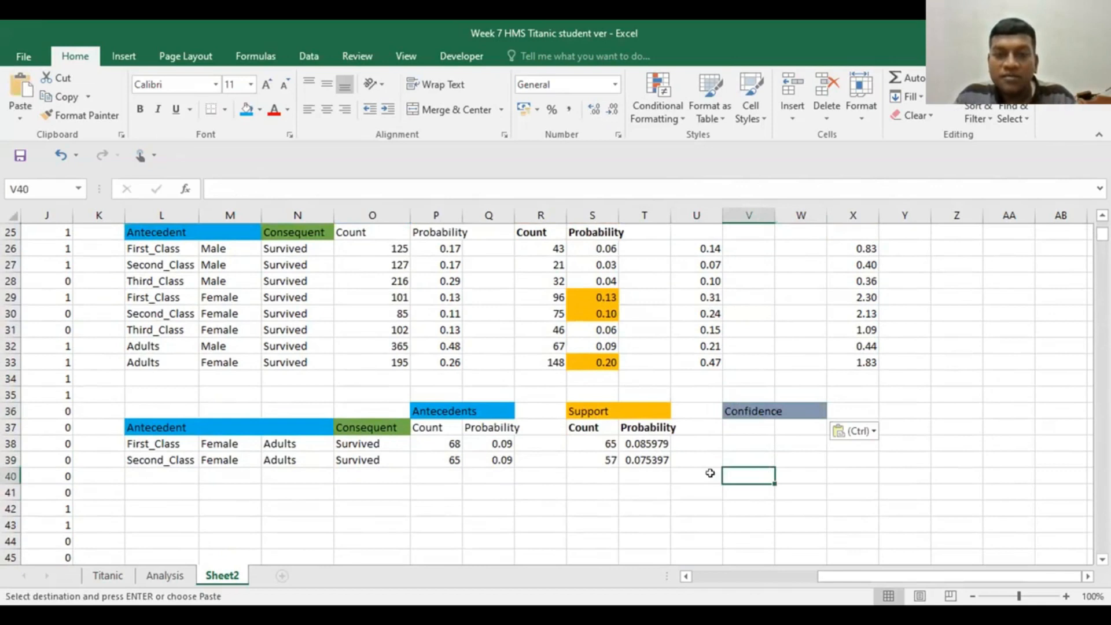
Step: Calculate the First_Class rule's confidence in V38 as =T38/$O$10, with the Survived probability reference absolute
left_click(739, 441)
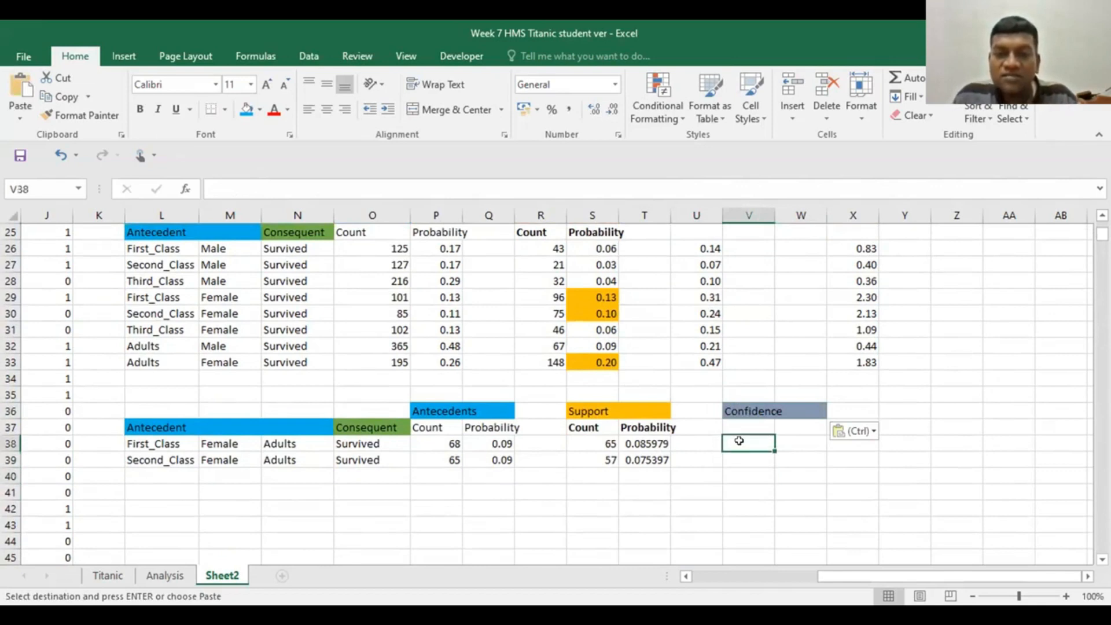
type("=")
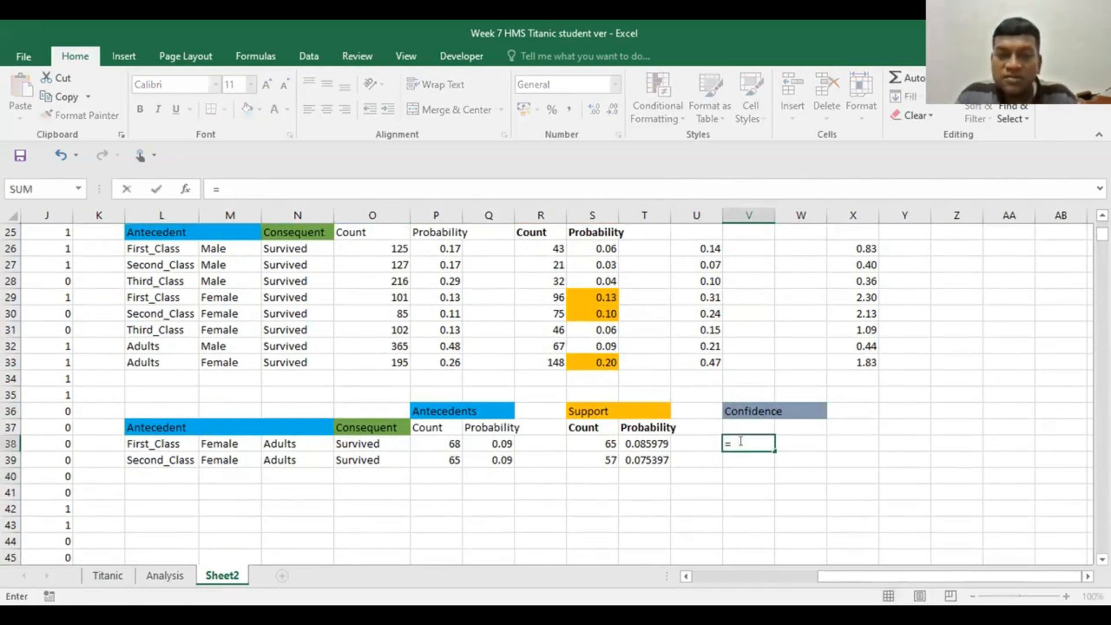
left_click(644, 441)
type("/")
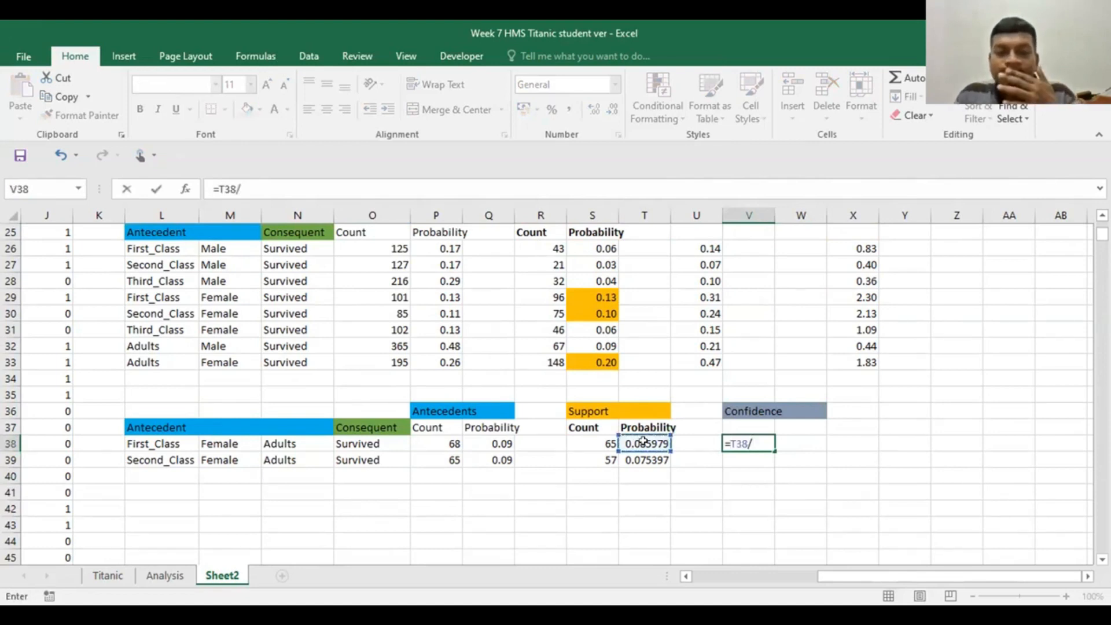
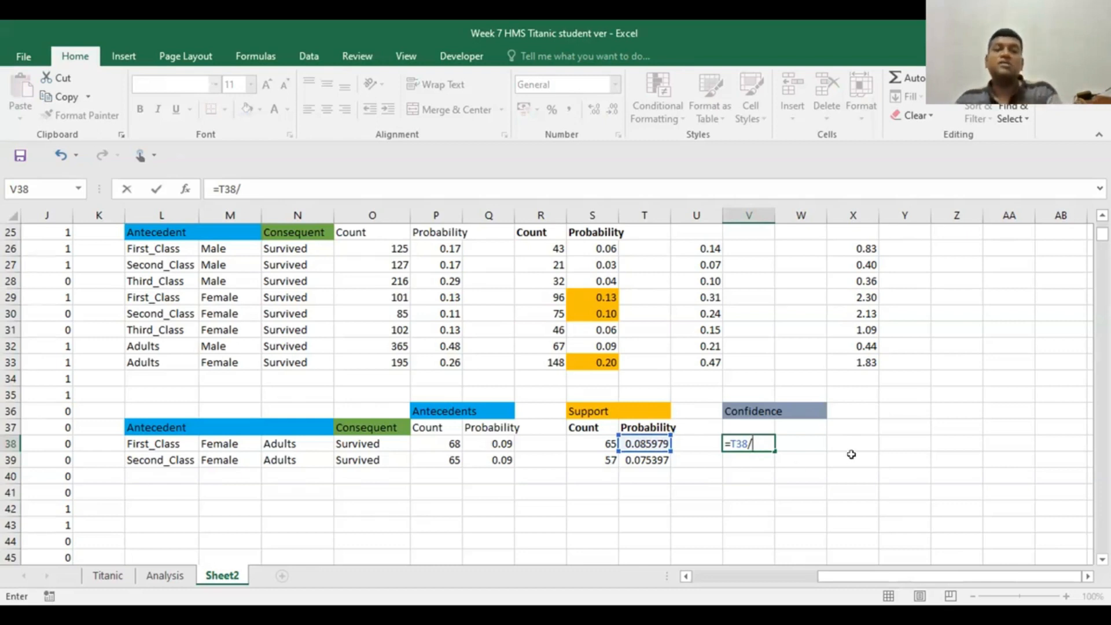
scroll(852, 455, "up", 7)
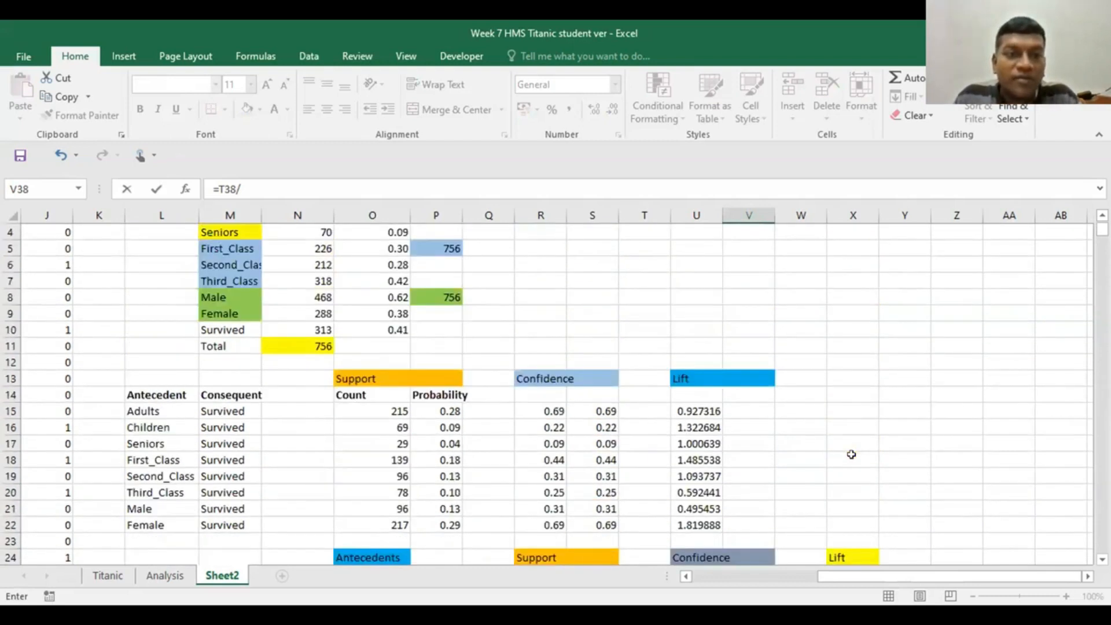
left_click(388, 328)
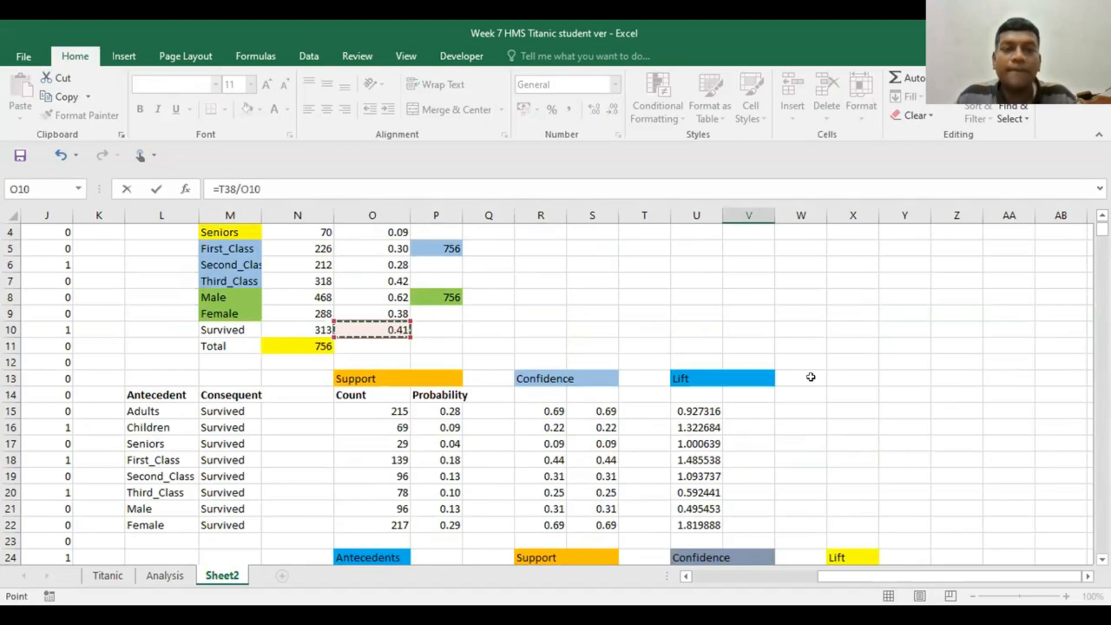
scroll(811, 377, "down", 7)
scroll(811, 377, "down", 2)
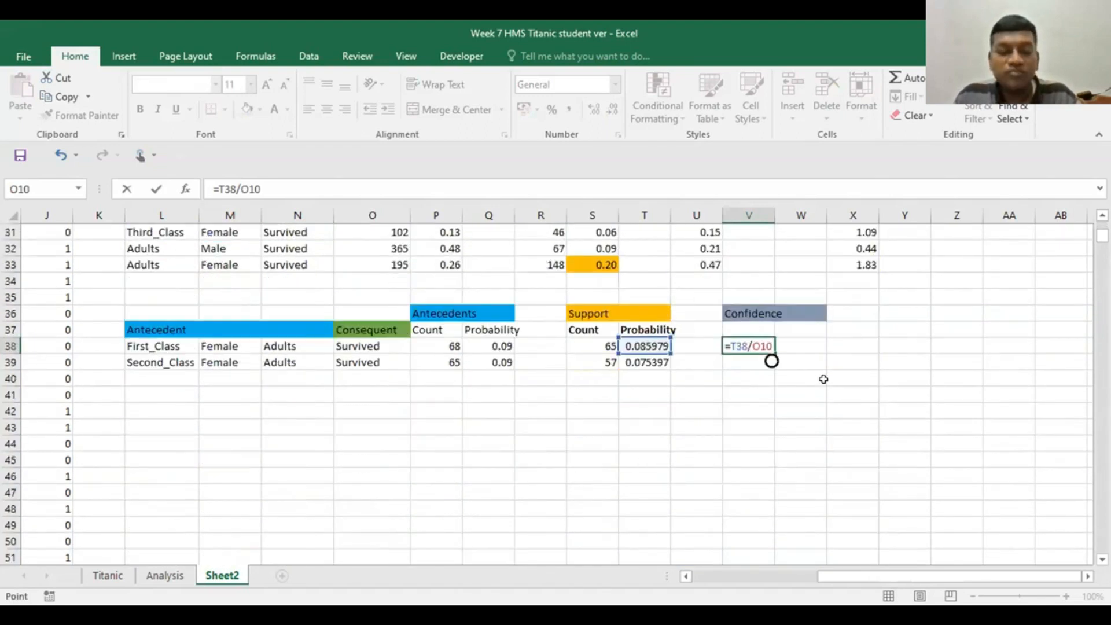
key("F4")
key("F4")
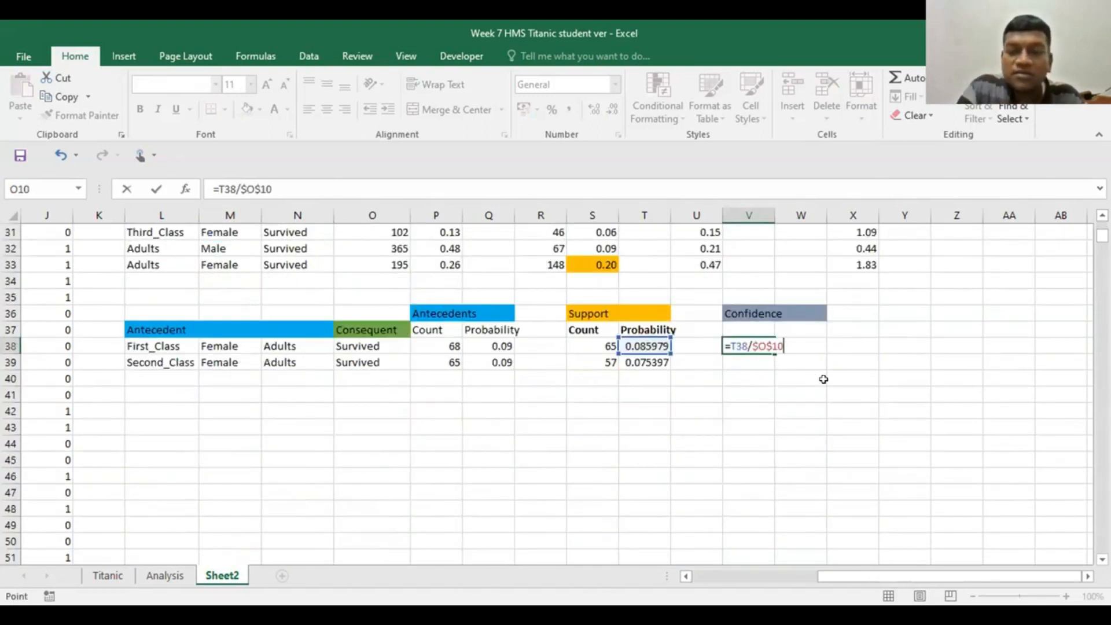
key("Return")
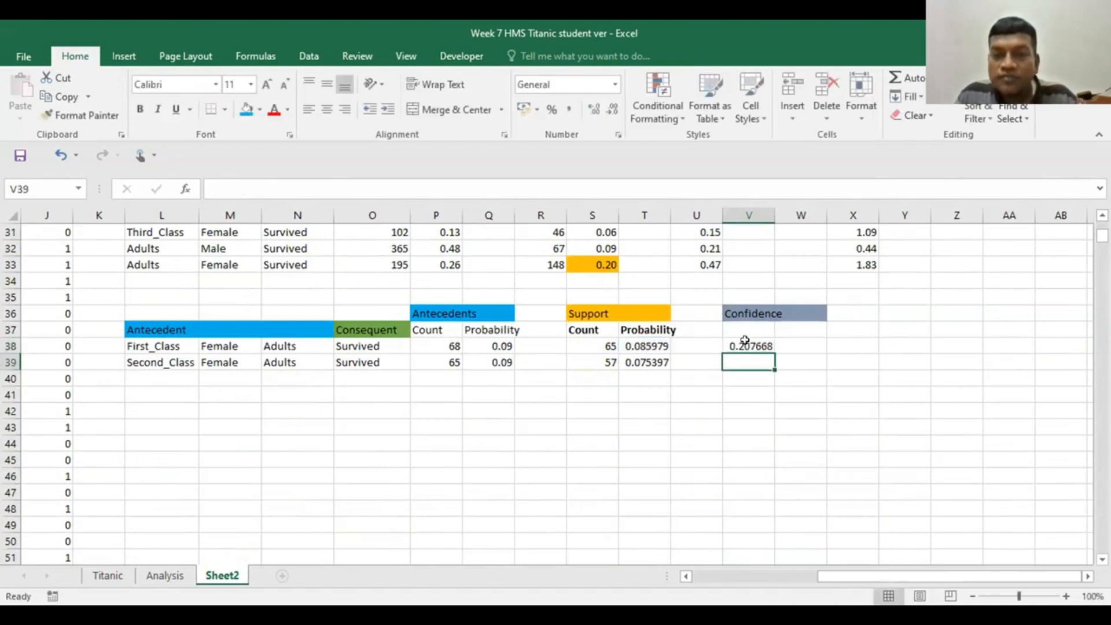
Step: Fill the confidence formula from V38 down to V39 and show both cells with two decimal places
left_click(746, 345)
mouse_move(774, 355)
left_mouse_down()
mouse_move(778, 382)
mouse_move(774, 370)
left_mouse_up()
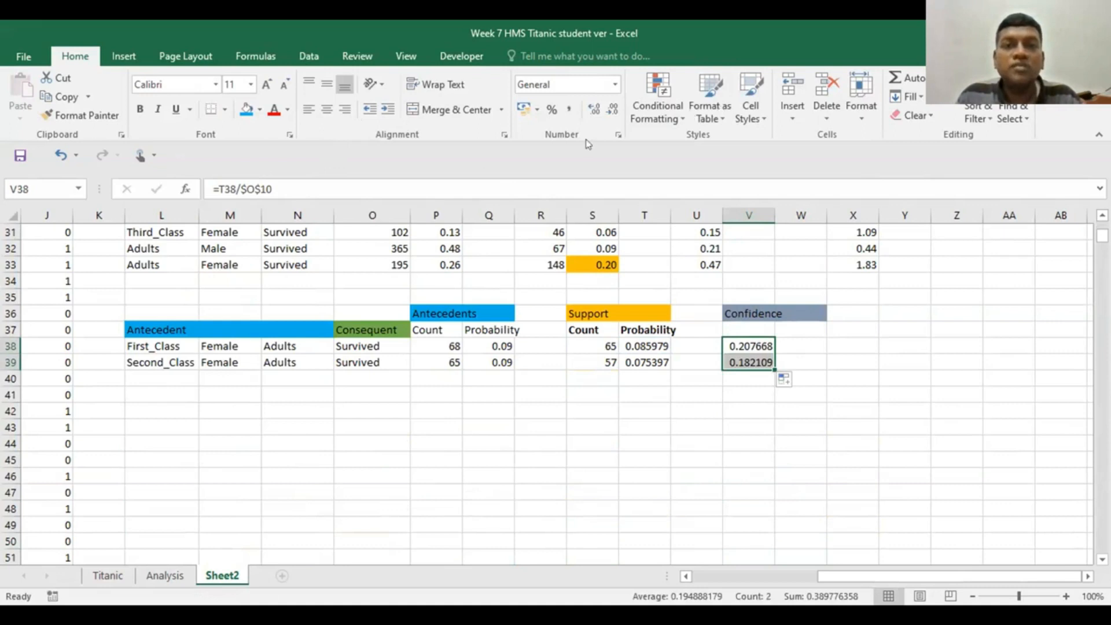
left_click(607, 107)
left_click(611, 109)
left_click(611, 109)
left_click(611, 109)
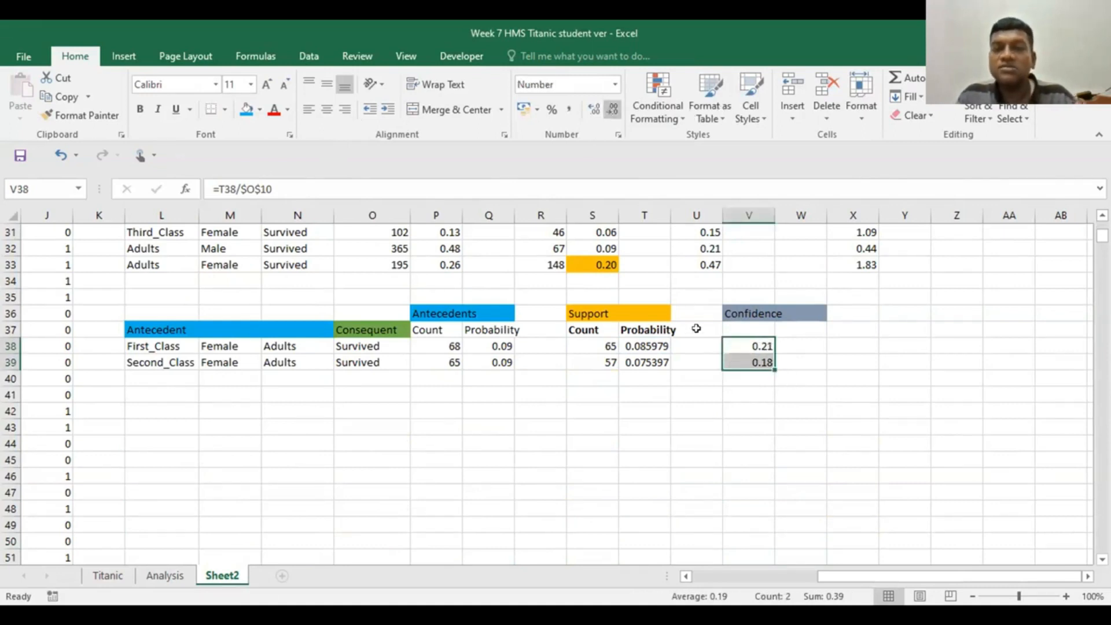
left_click(697, 456)
Step: Copy the Lift header from X24 to Y36 in the three-item rule table
scroll(849, 428, "up", 1)
scroll(849, 428, "up", 3)
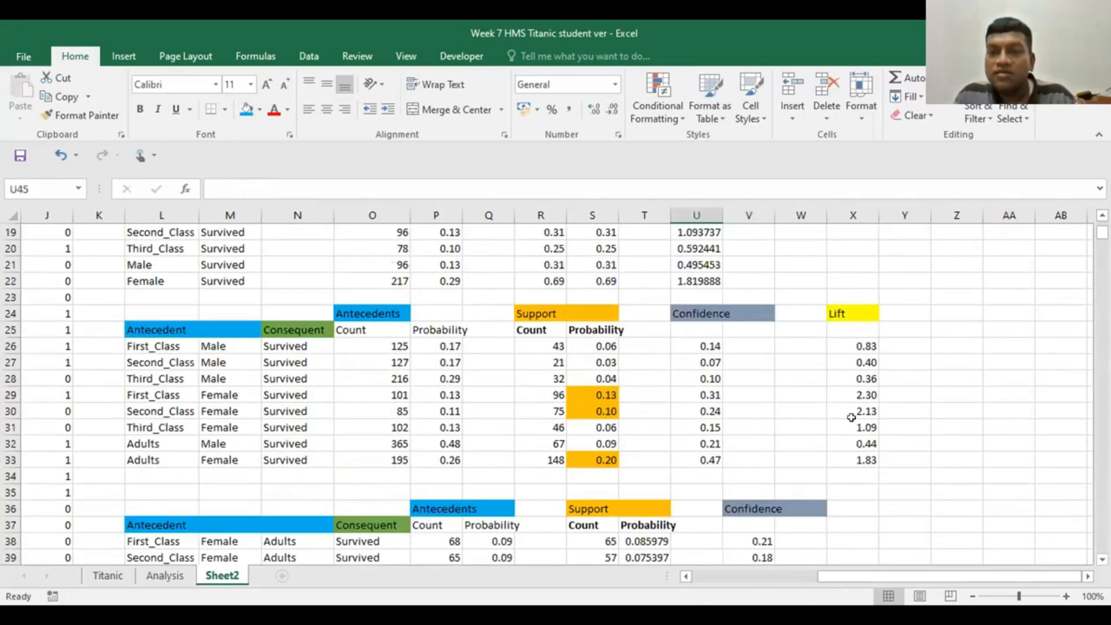
left_click(850, 311)
key("ctrl+c")
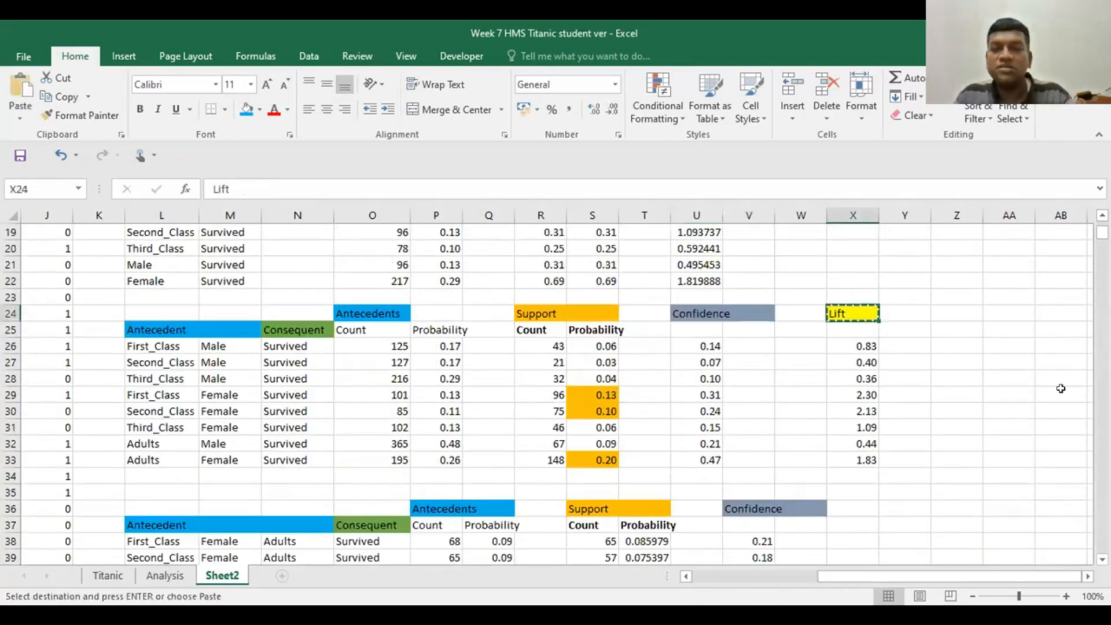
scroll(1061, 388, "down", 2)
left_click(904, 409)
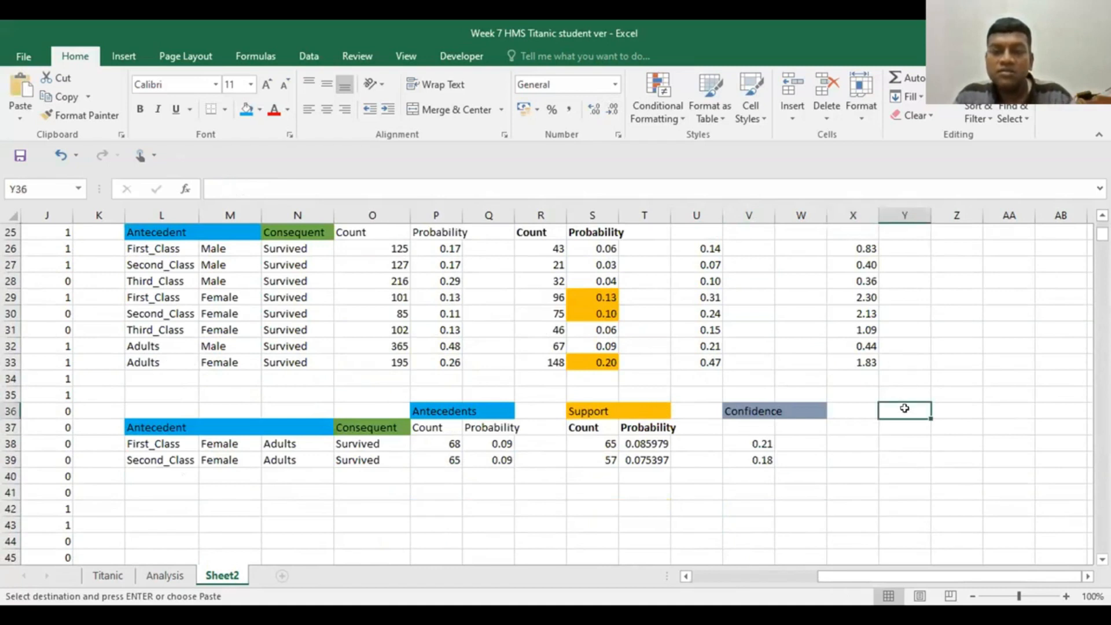
key("ctrl+v")
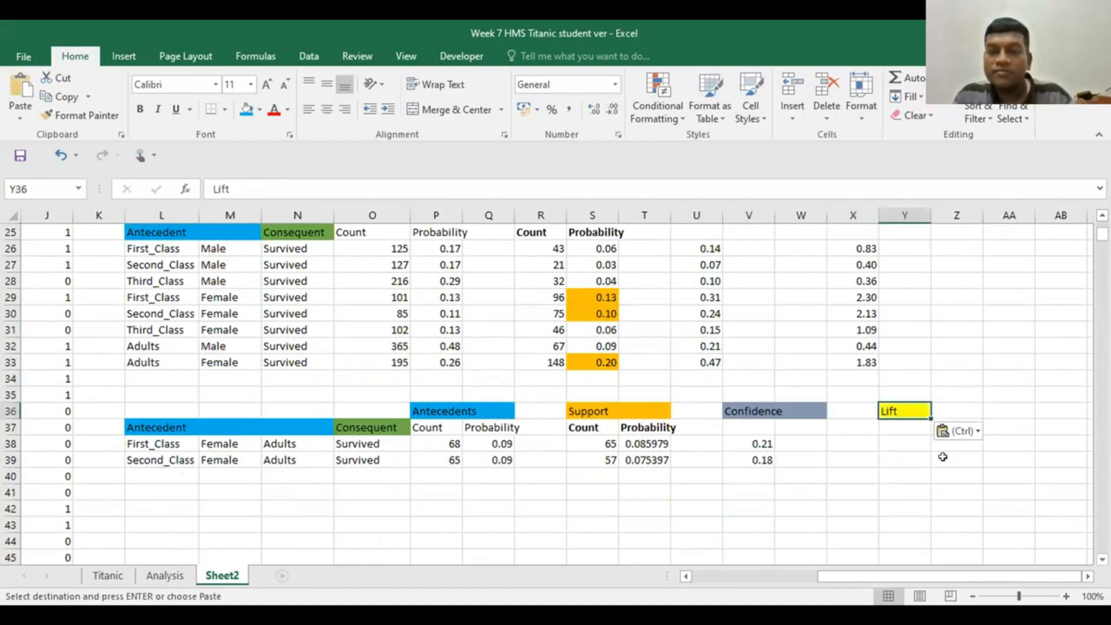
left_click(829, 490)
Step: Calculate the First_Class rule's lift in Y38 as =V38/Q38
left_click(889, 443)
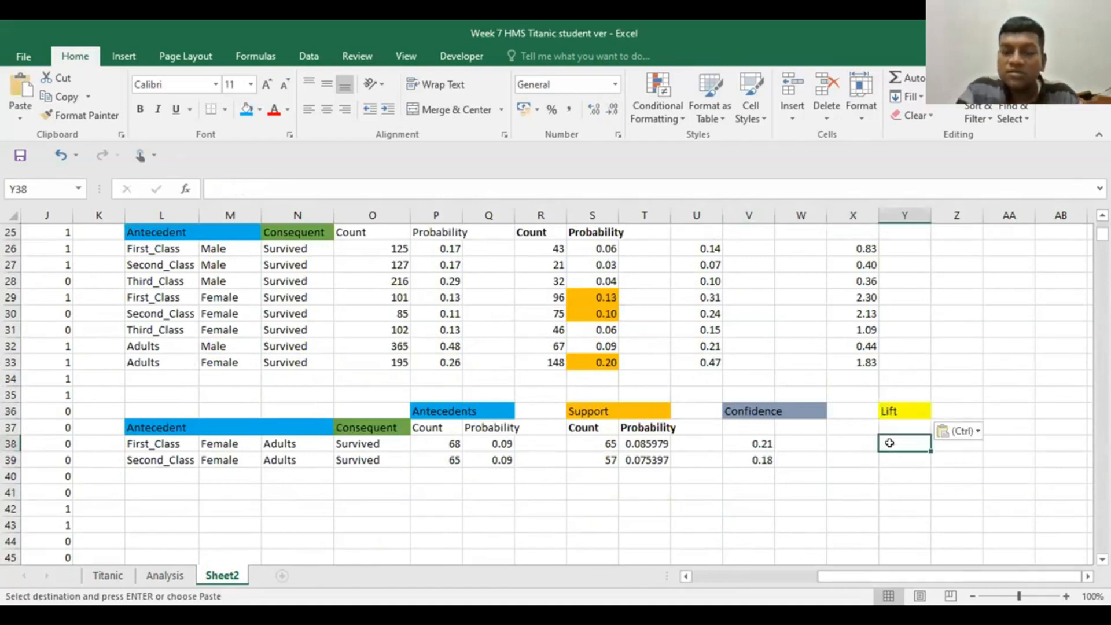
key("Escape")
type("=")
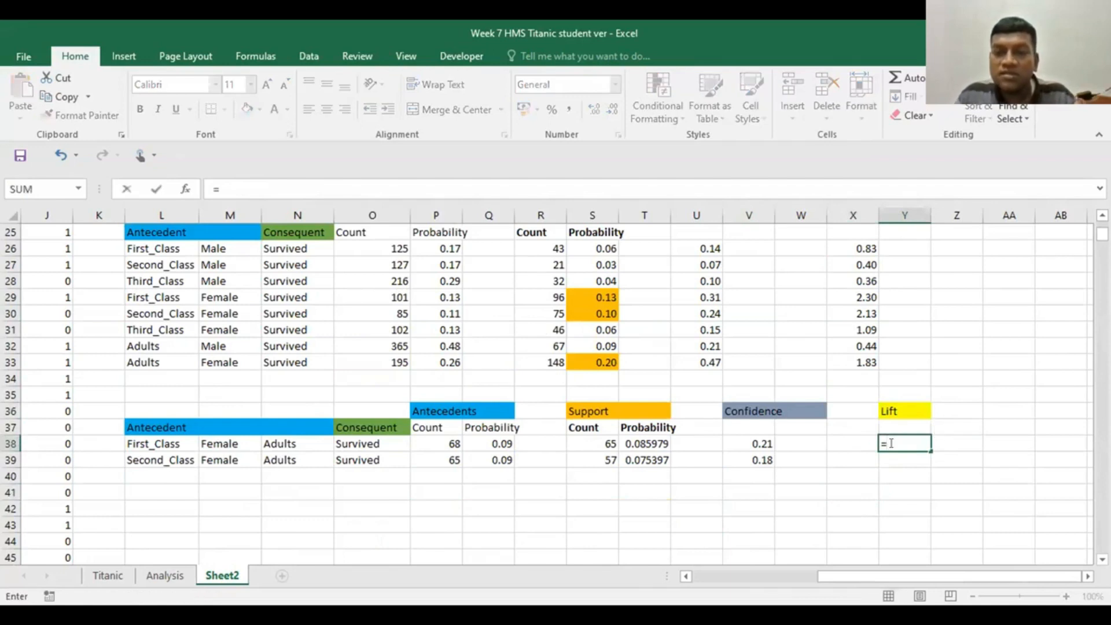
left_click(747, 440)
type("/")
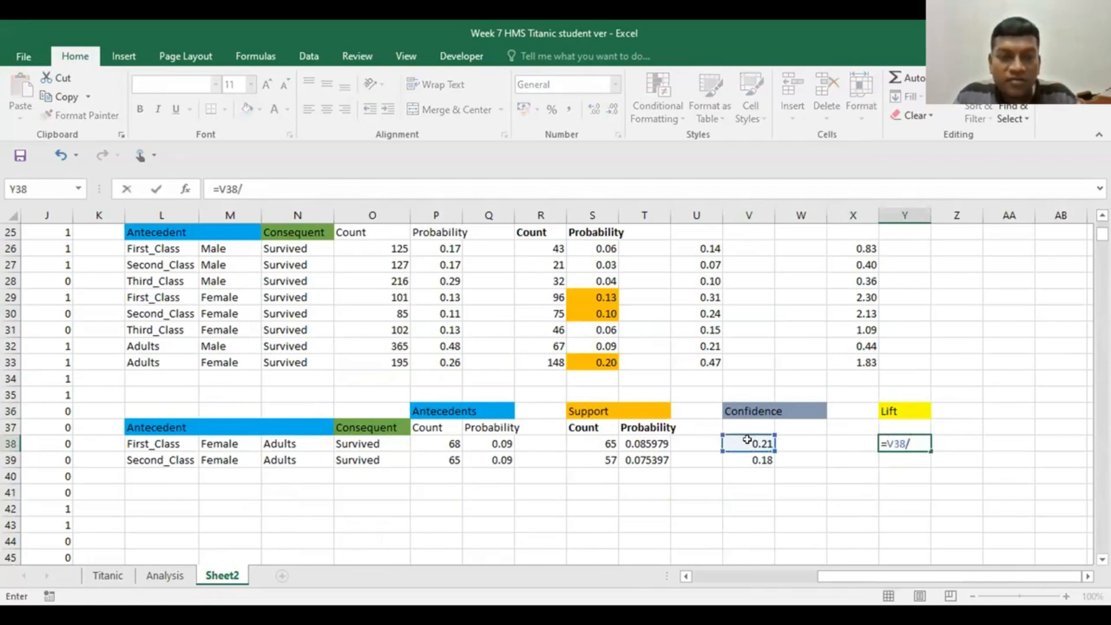
left_click(497, 441)
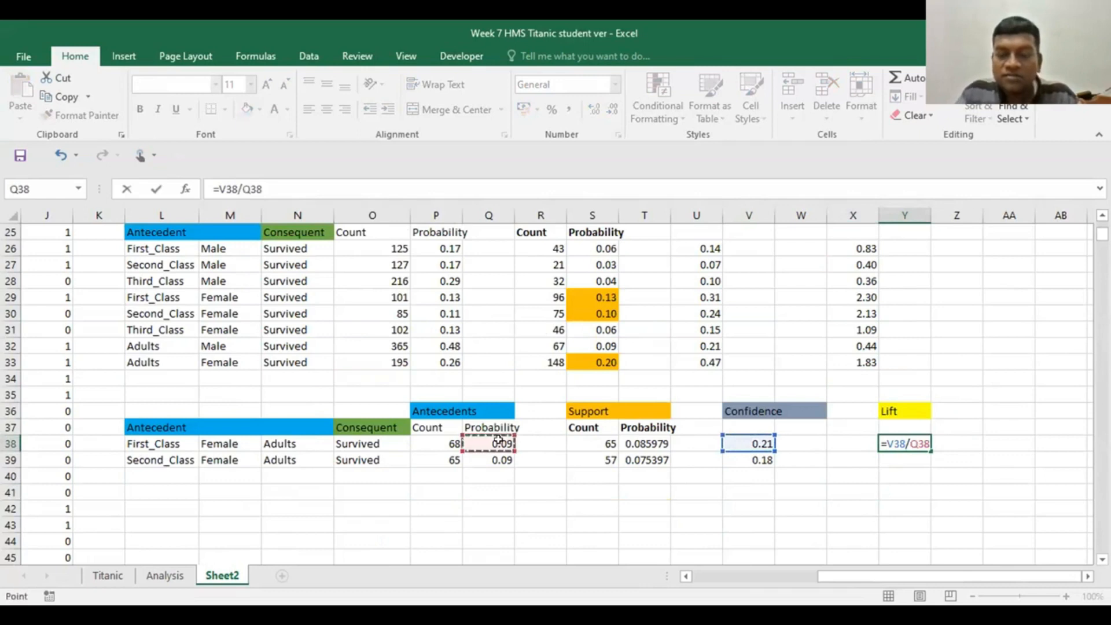
key("Return")
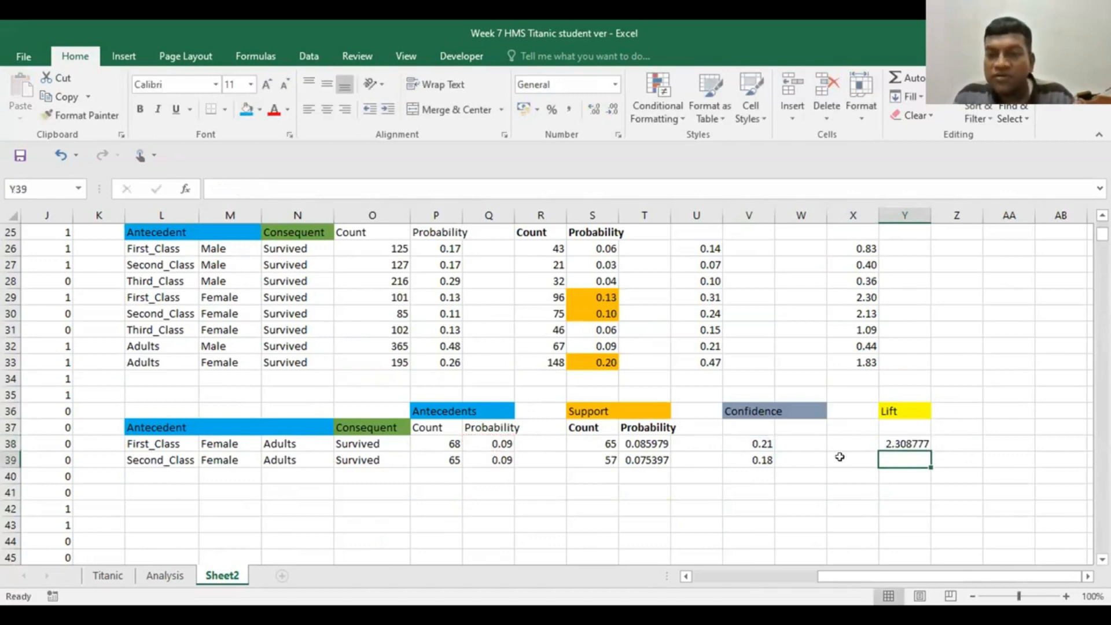
Step: Fill the lift formula from Y38 down to Y39 for the Second_Class rule
left_click(903, 443)
left_click_drag(930, 449, 922, 462)
left_click(971, 440)
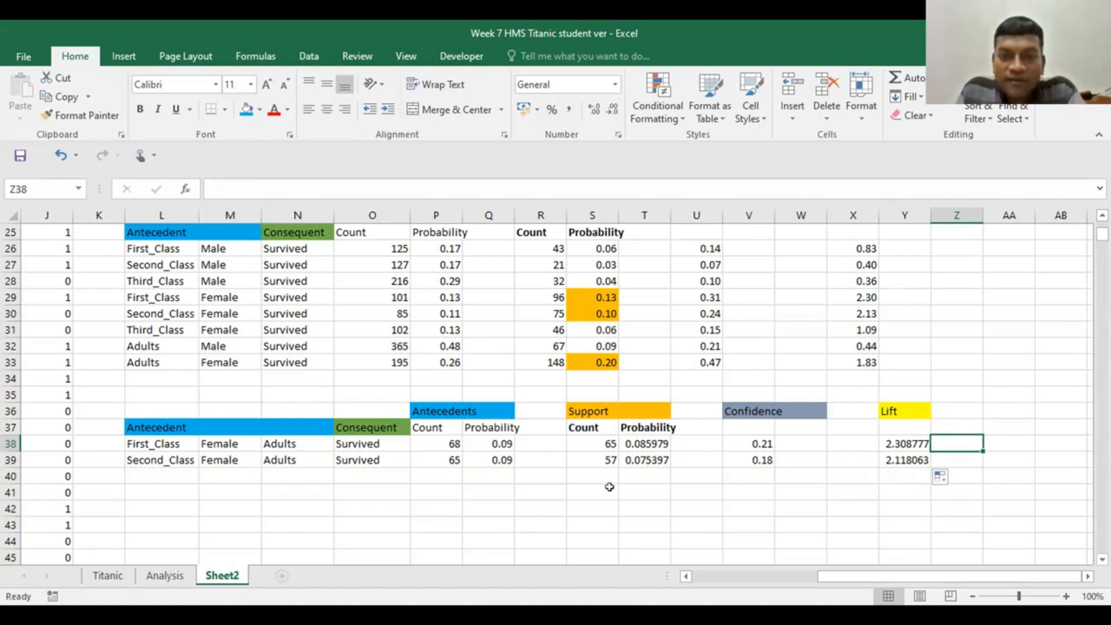
Step: Reduce the support probabilities in T38:T39 to two decimal places
left_click_drag(633, 440, 635, 453)
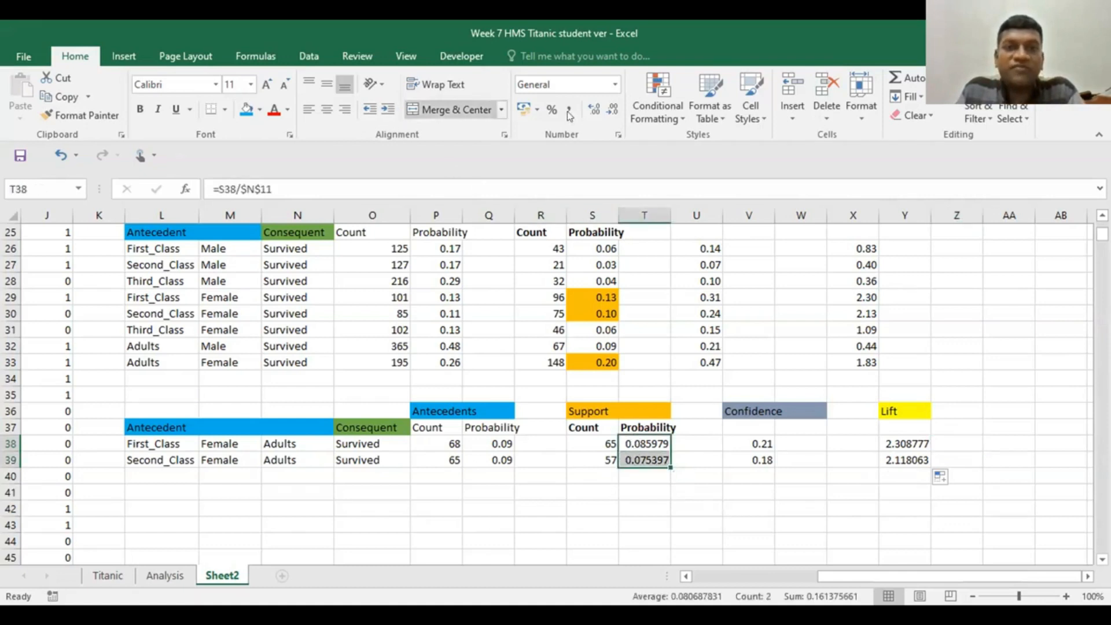
left_click(613, 109)
left_click(613, 108)
left_click(613, 109)
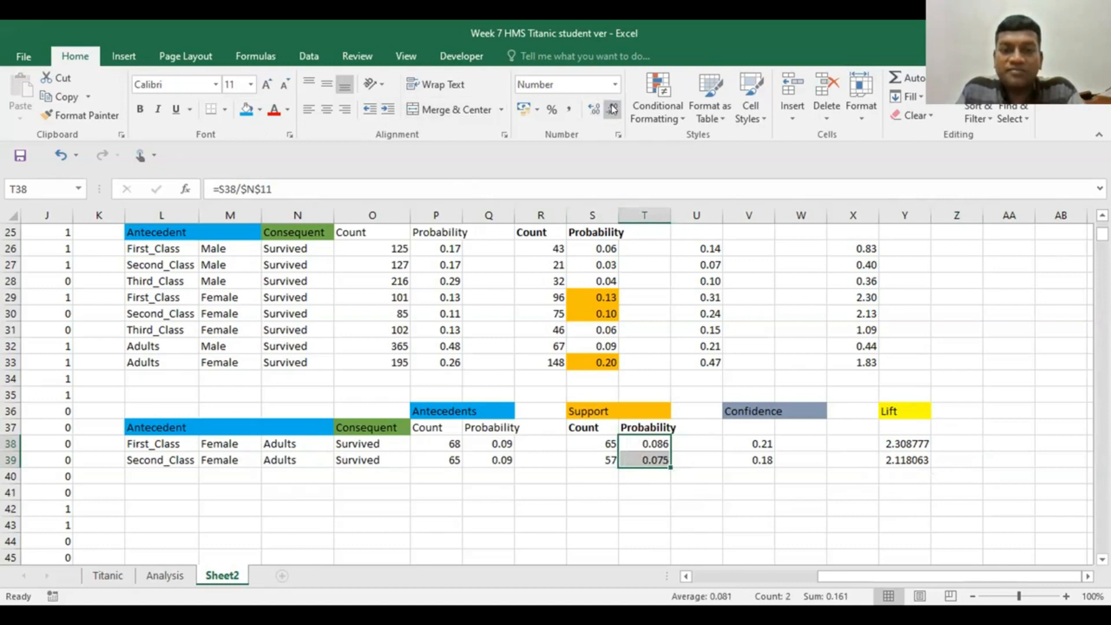
left_click(613, 109)
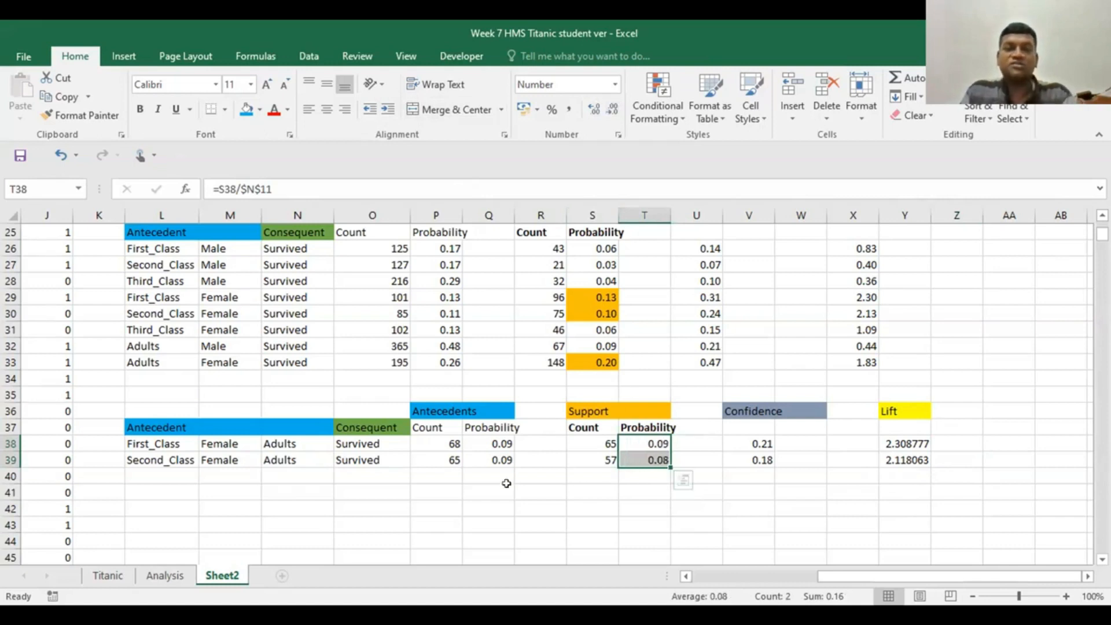